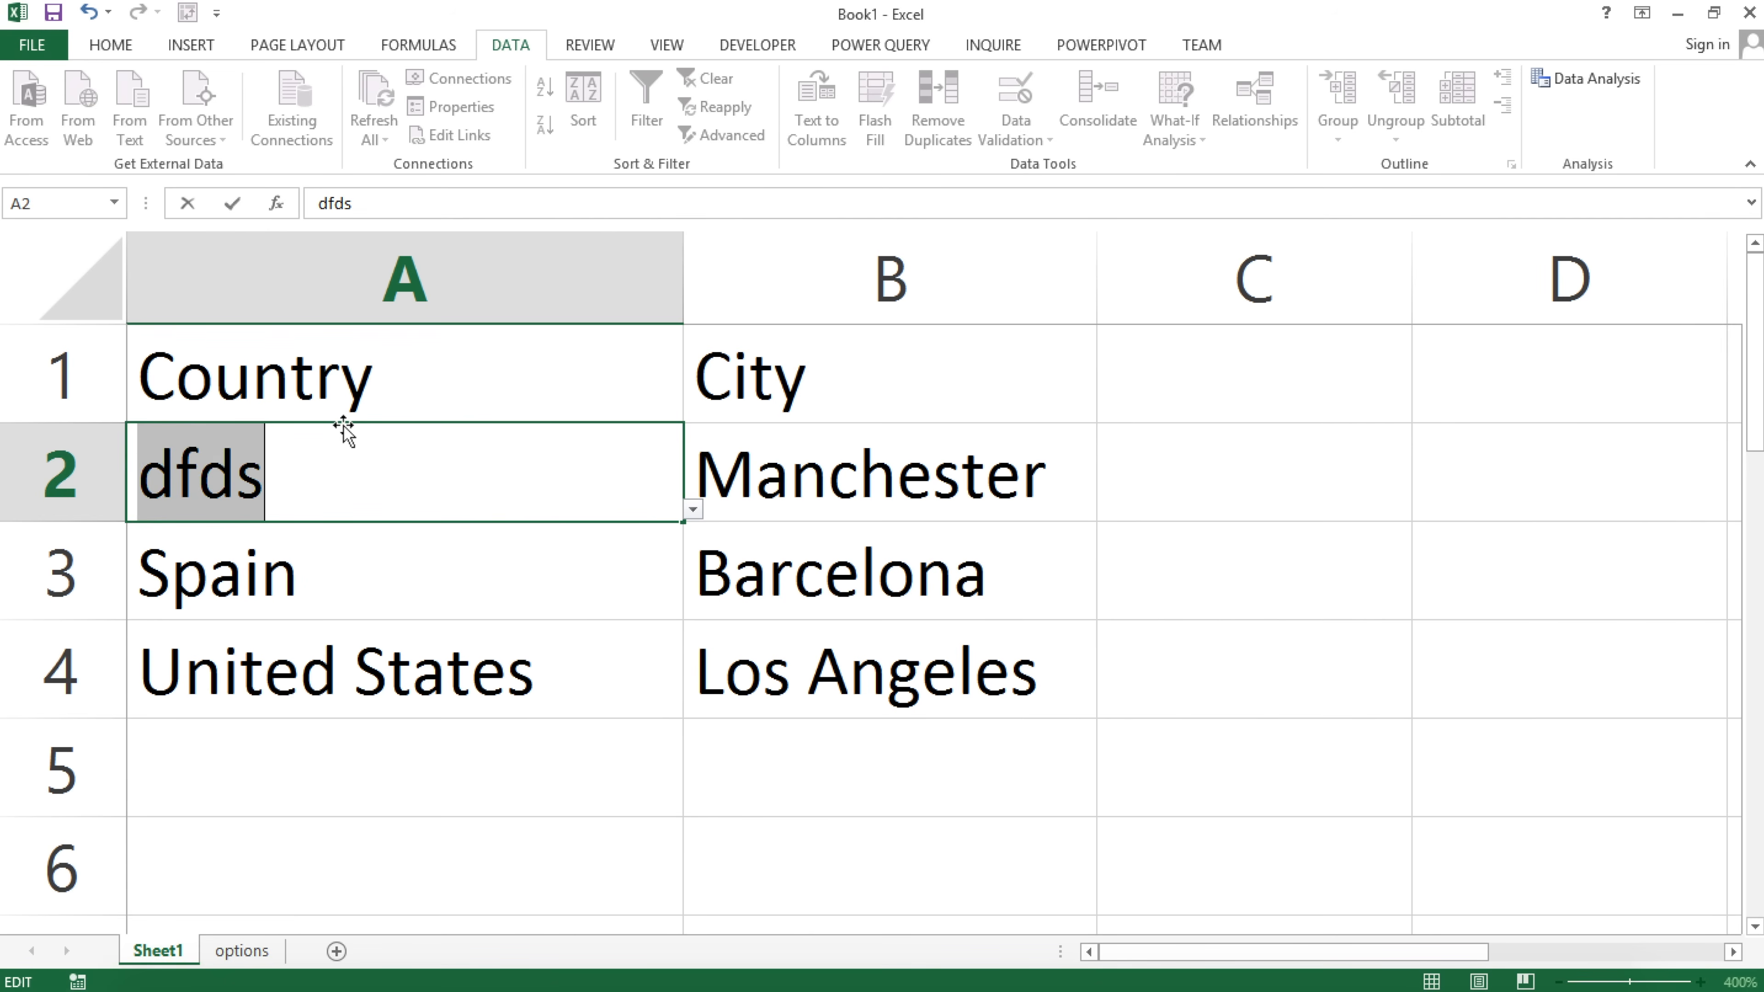
Discard the pending entry in A2, and choose United States as row 2's country with Los Angeles as its city.
{"action": "key", "text": "Escape"}
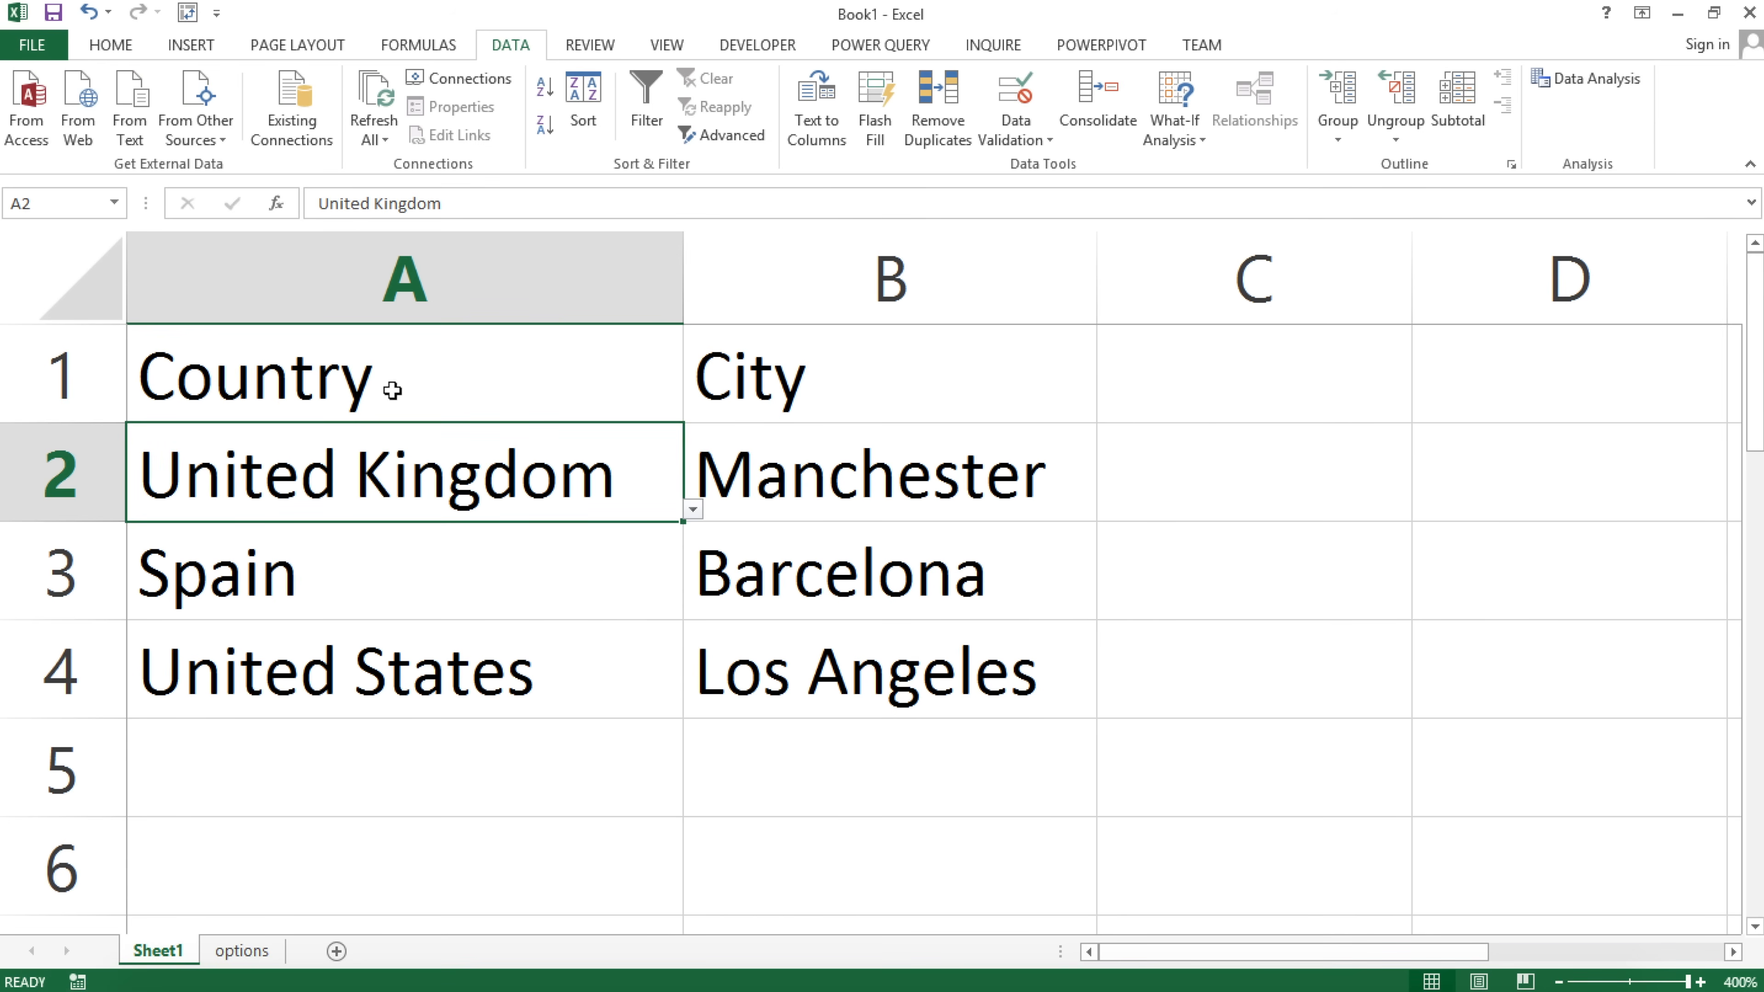
{"action": "left_click", "coordinate": [692, 512]}
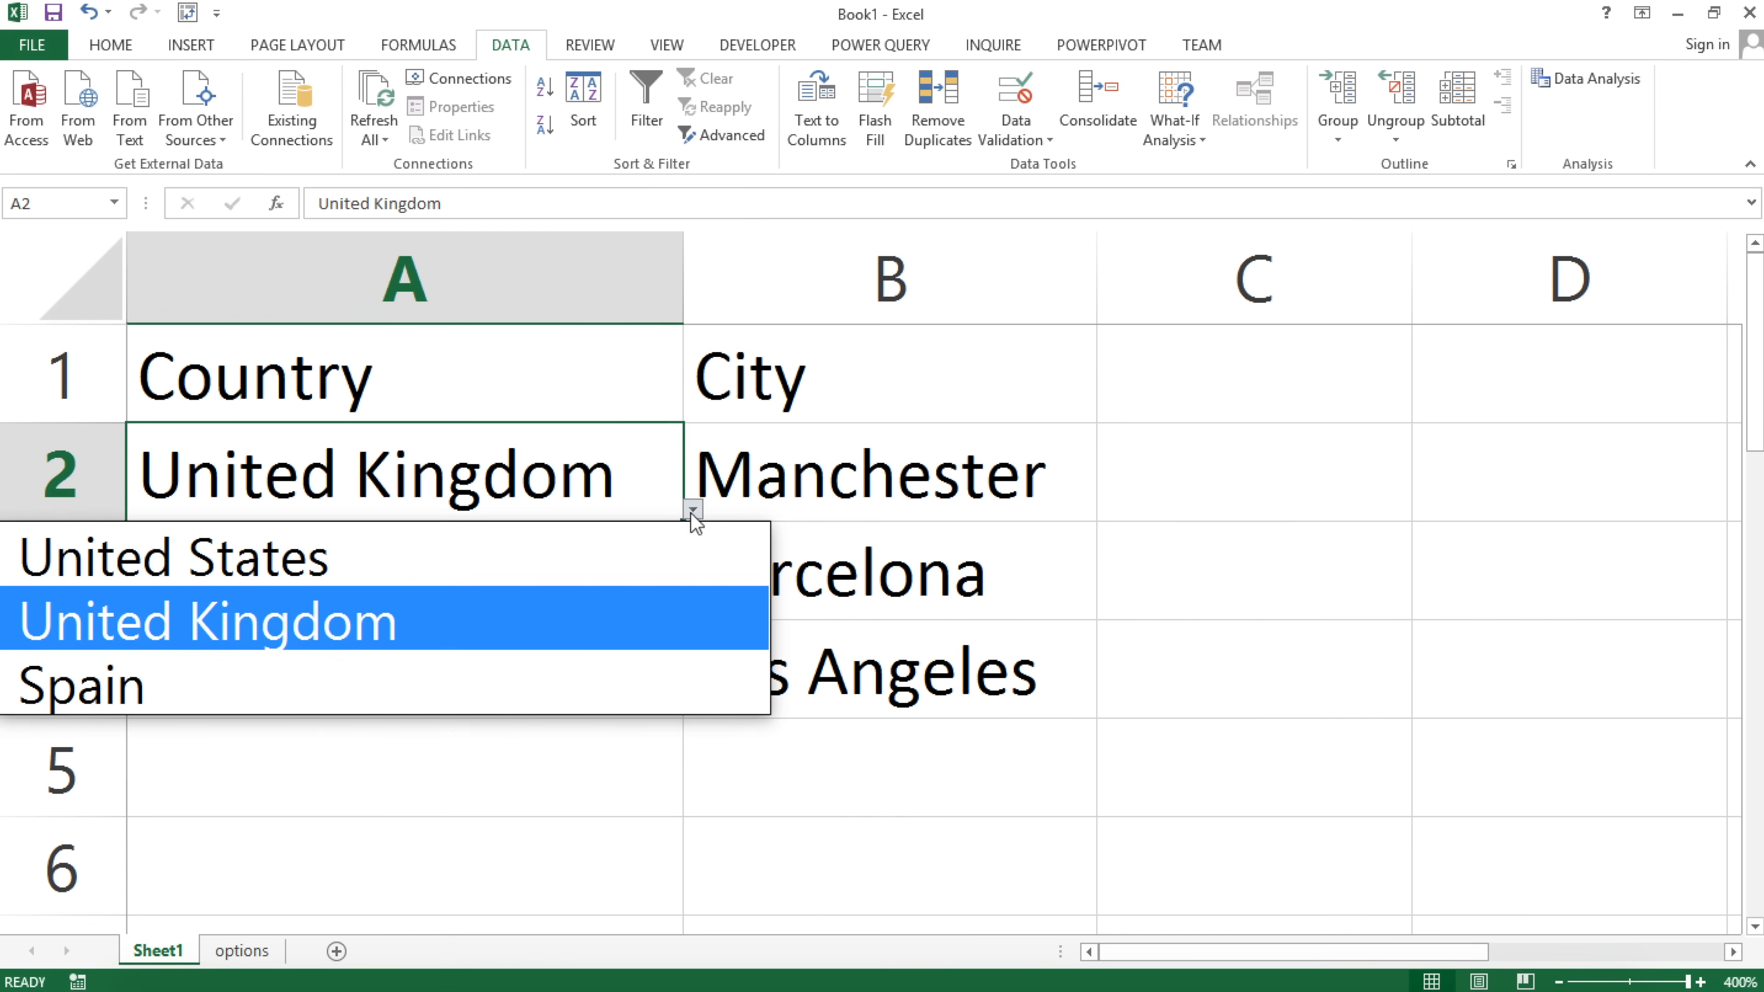
{"action": "left_click", "coordinate": [362, 570]}
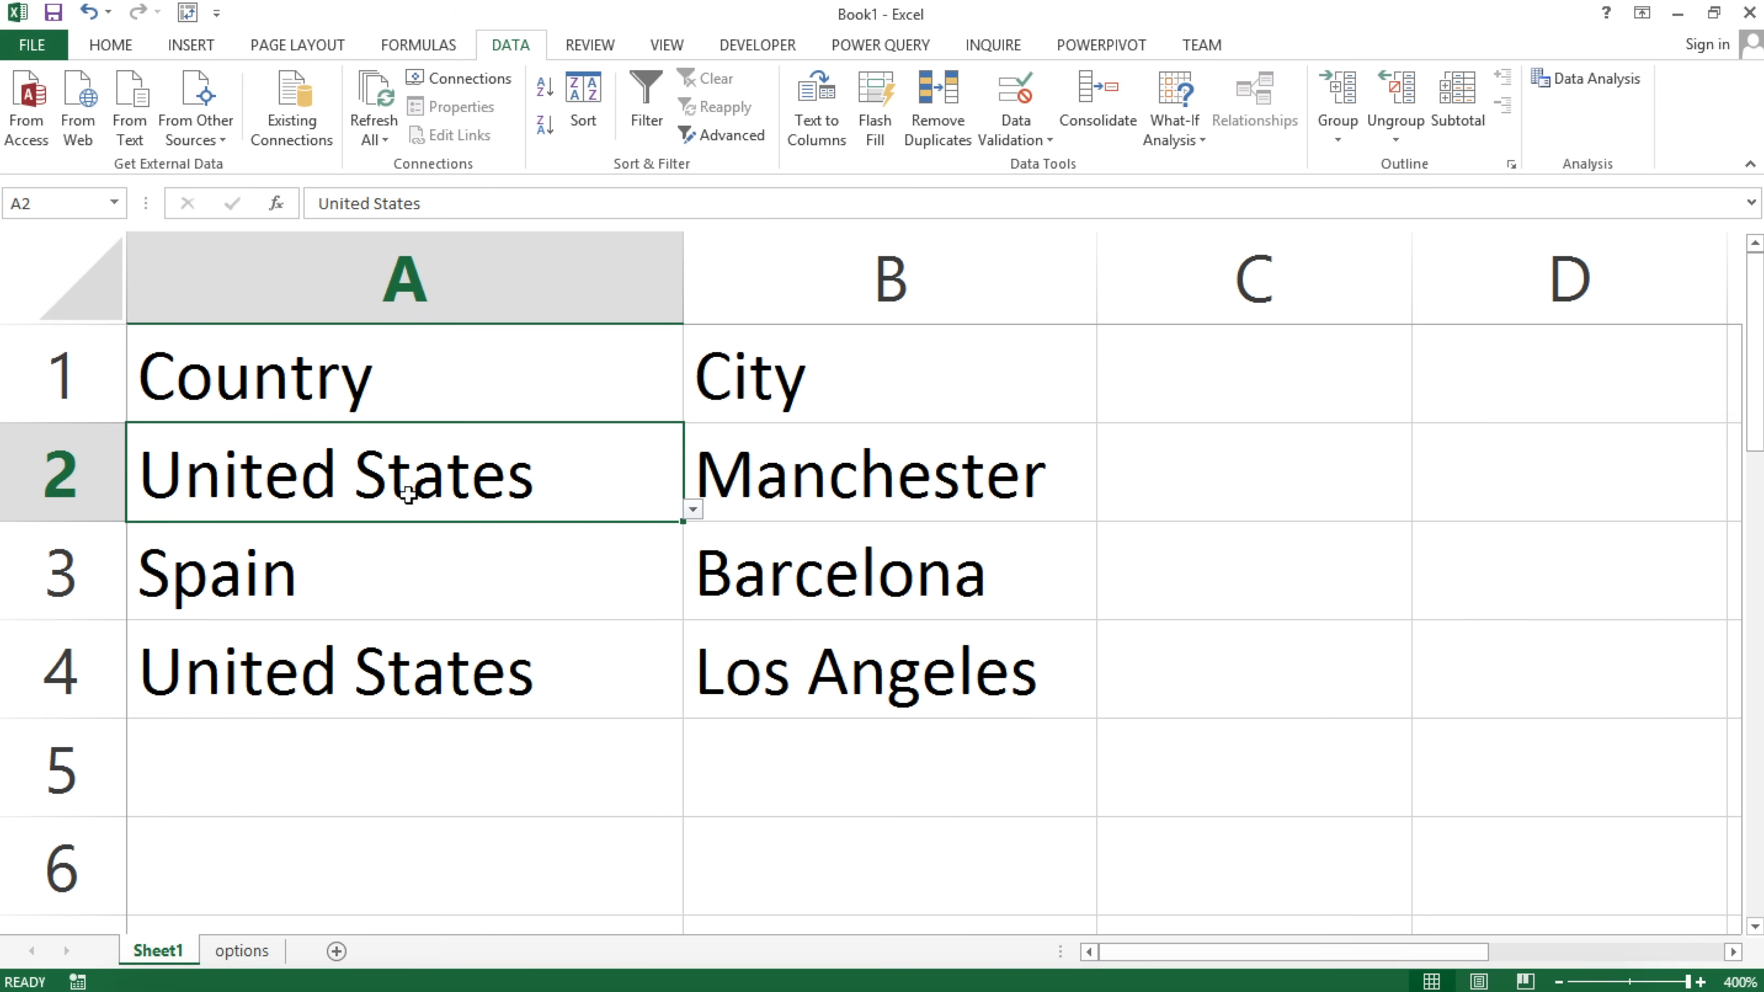
{"action": "left_click", "coordinate": [771, 479]}
{"action": "left_click", "coordinate": [1106, 510]}
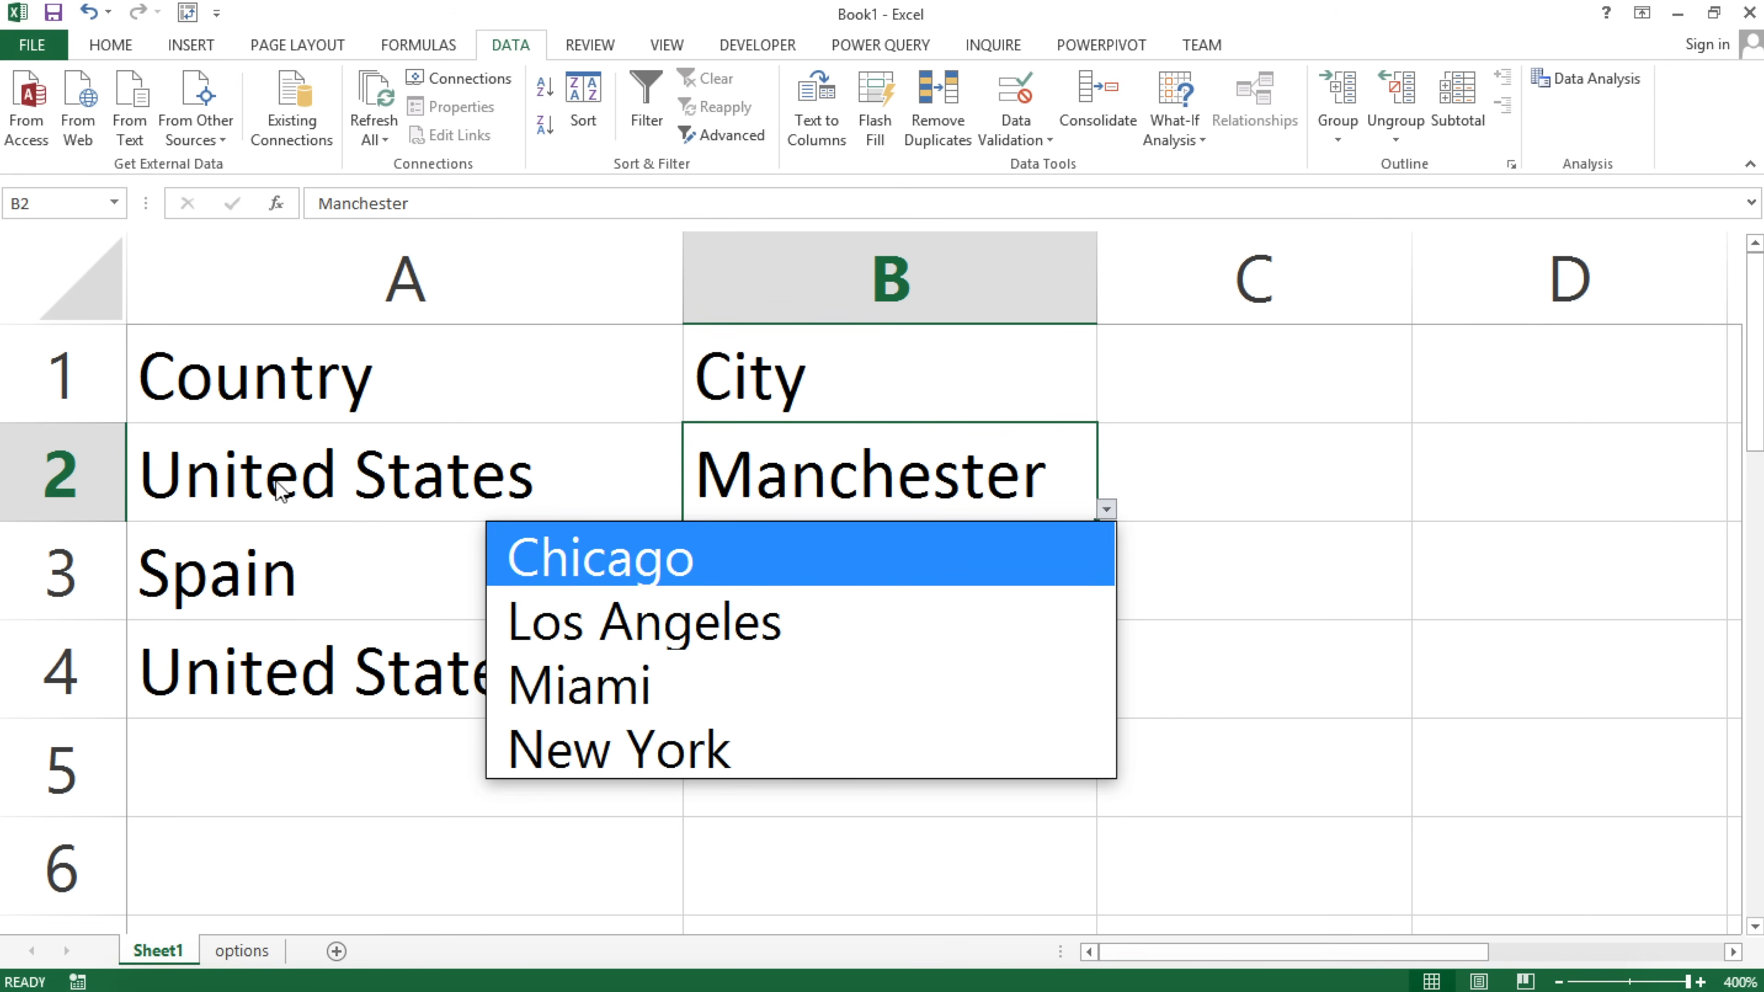
{"action": "key", "text": "Down"}
{"action": "key", "text": "Return"}
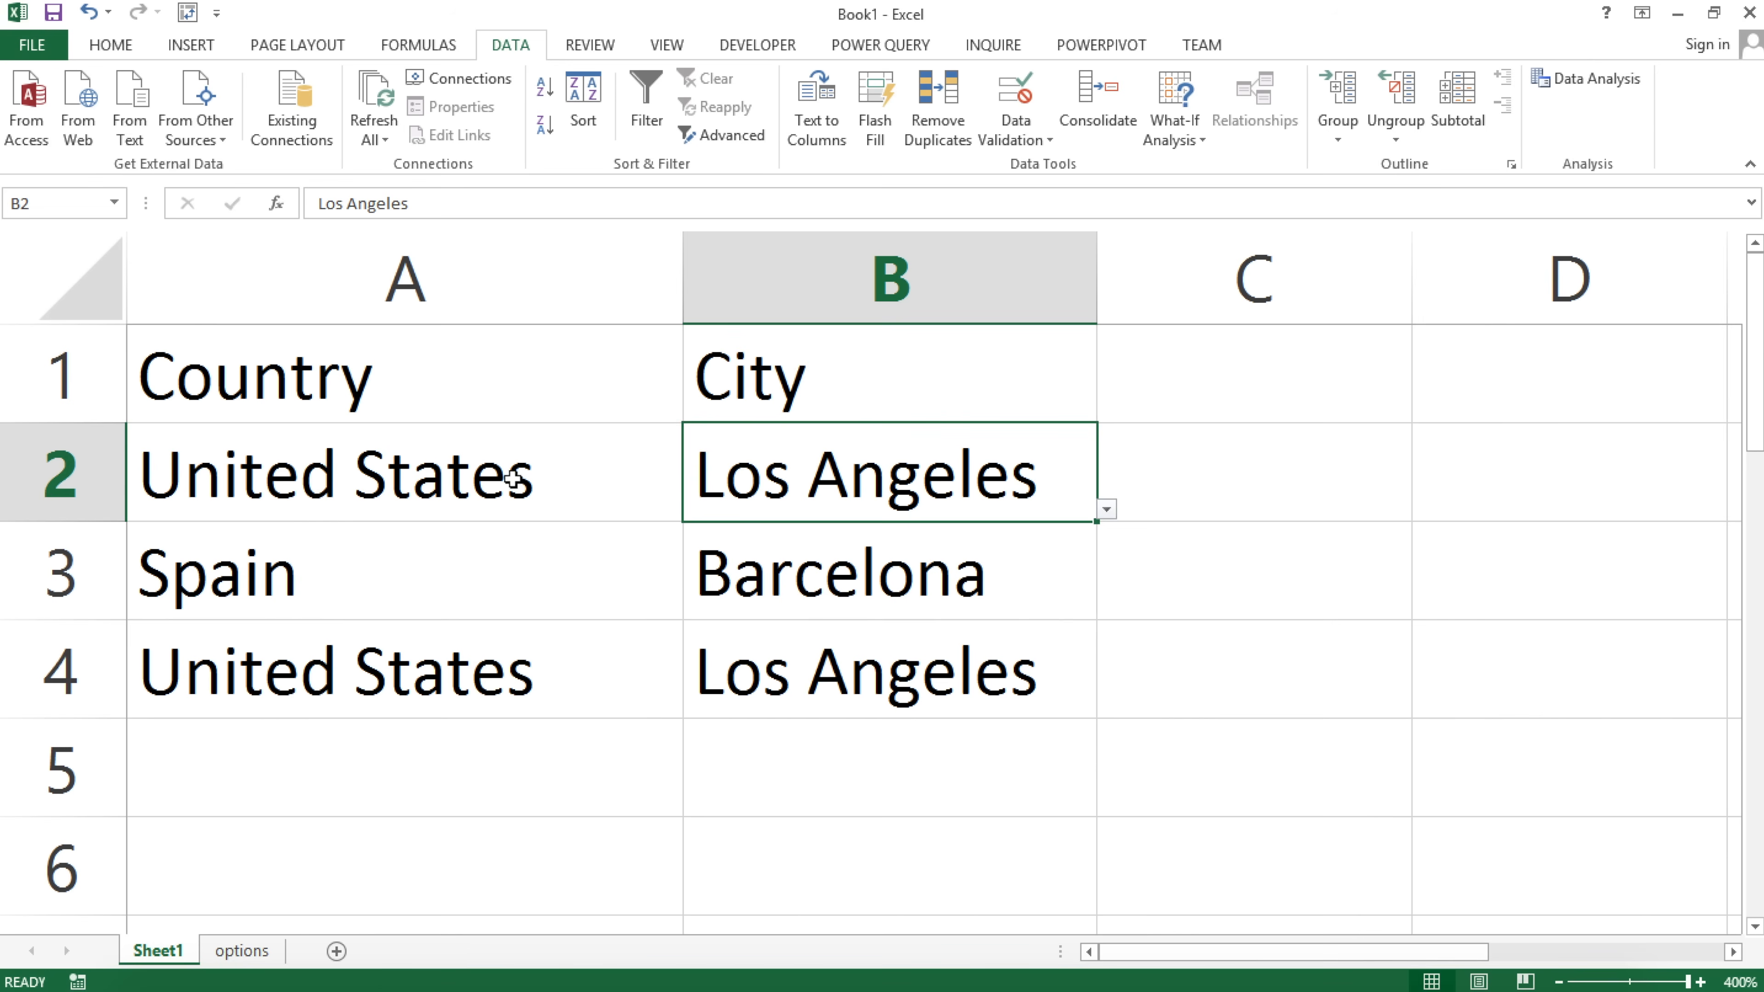
{"action": "left_click", "coordinate": [1105, 511]}
{"action": "left_click", "coordinate": [684, 615]}
Choose Spain as row 2's country and Barcelona as its city from the drop-down lists.
{"action": "left_click", "coordinate": [539, 503]}
{"action": "left_click", "coordinate": [692, 511]}
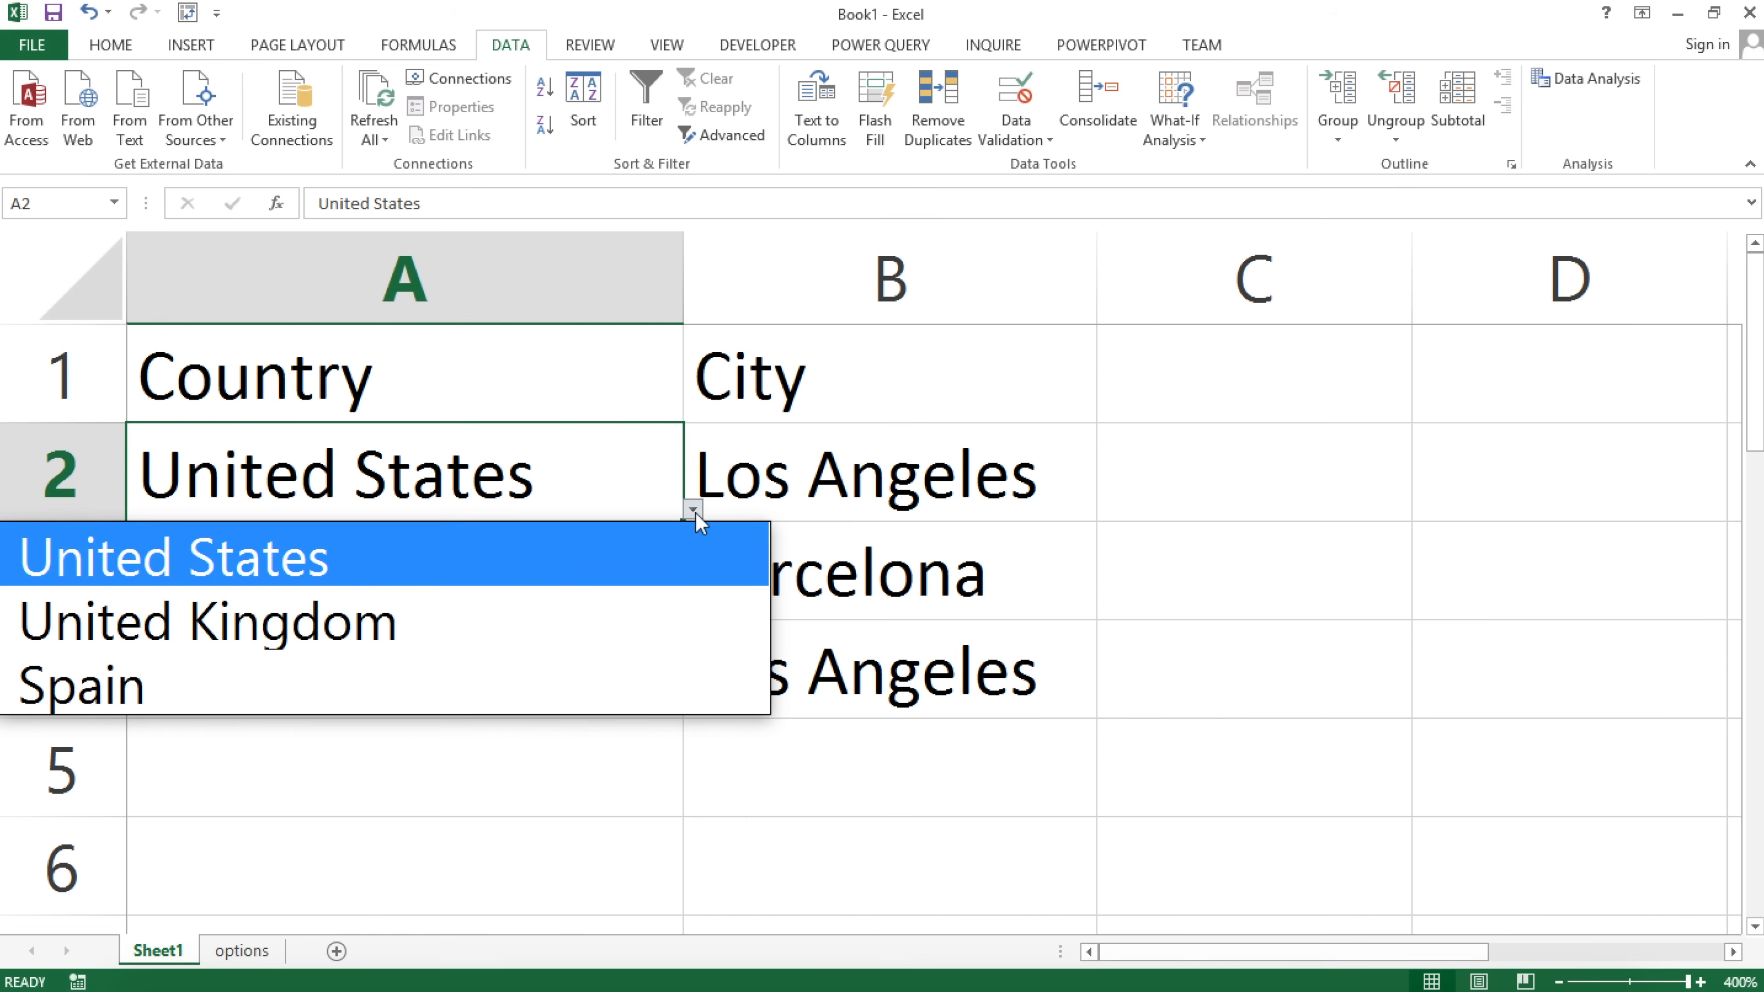
{"action": "left_click", "coordinate": [372, 694]}
{"action": "left_click", "coordinate": [823, 507]}
{"action": "left_click", "coordinate": [1106, 511]}
{"action": "left_click", "coordinate": [845, 579]}
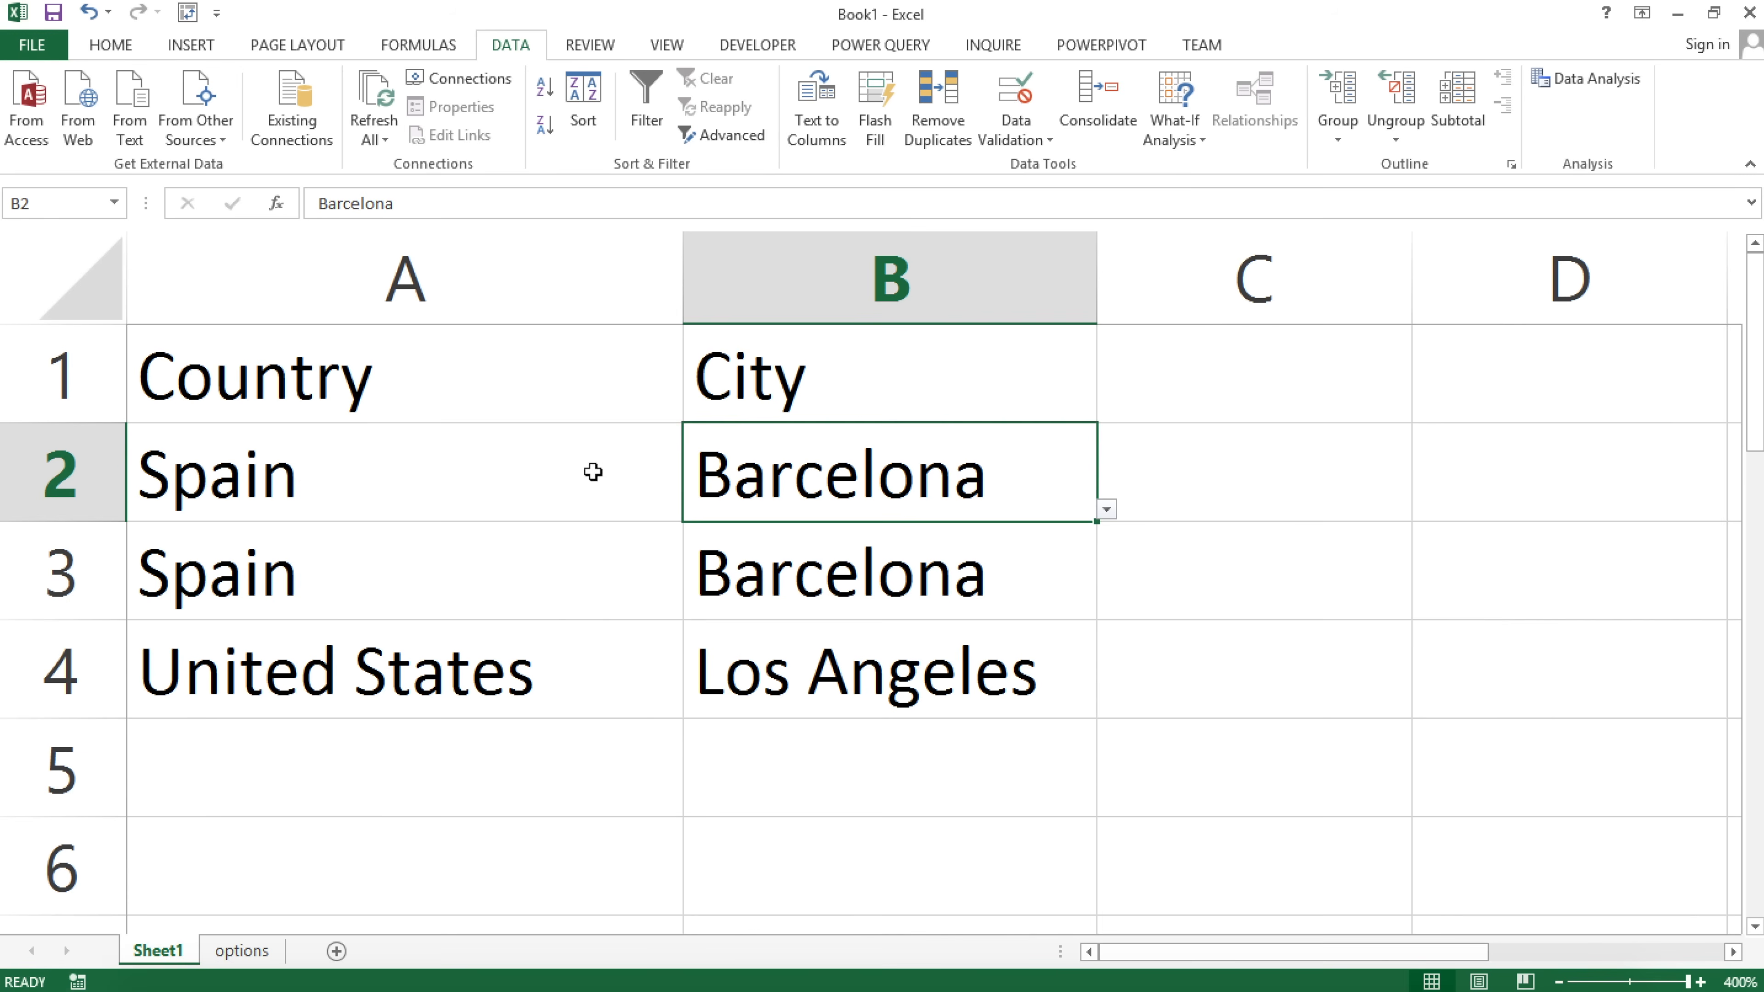
Choose United Kingdom as row 2's country and Manchester as its city from the drop-down lists.
{"action": "left_click", "coordinate": [666, 504]}
{"action": "left_click", "coordinate": [692, 509]}
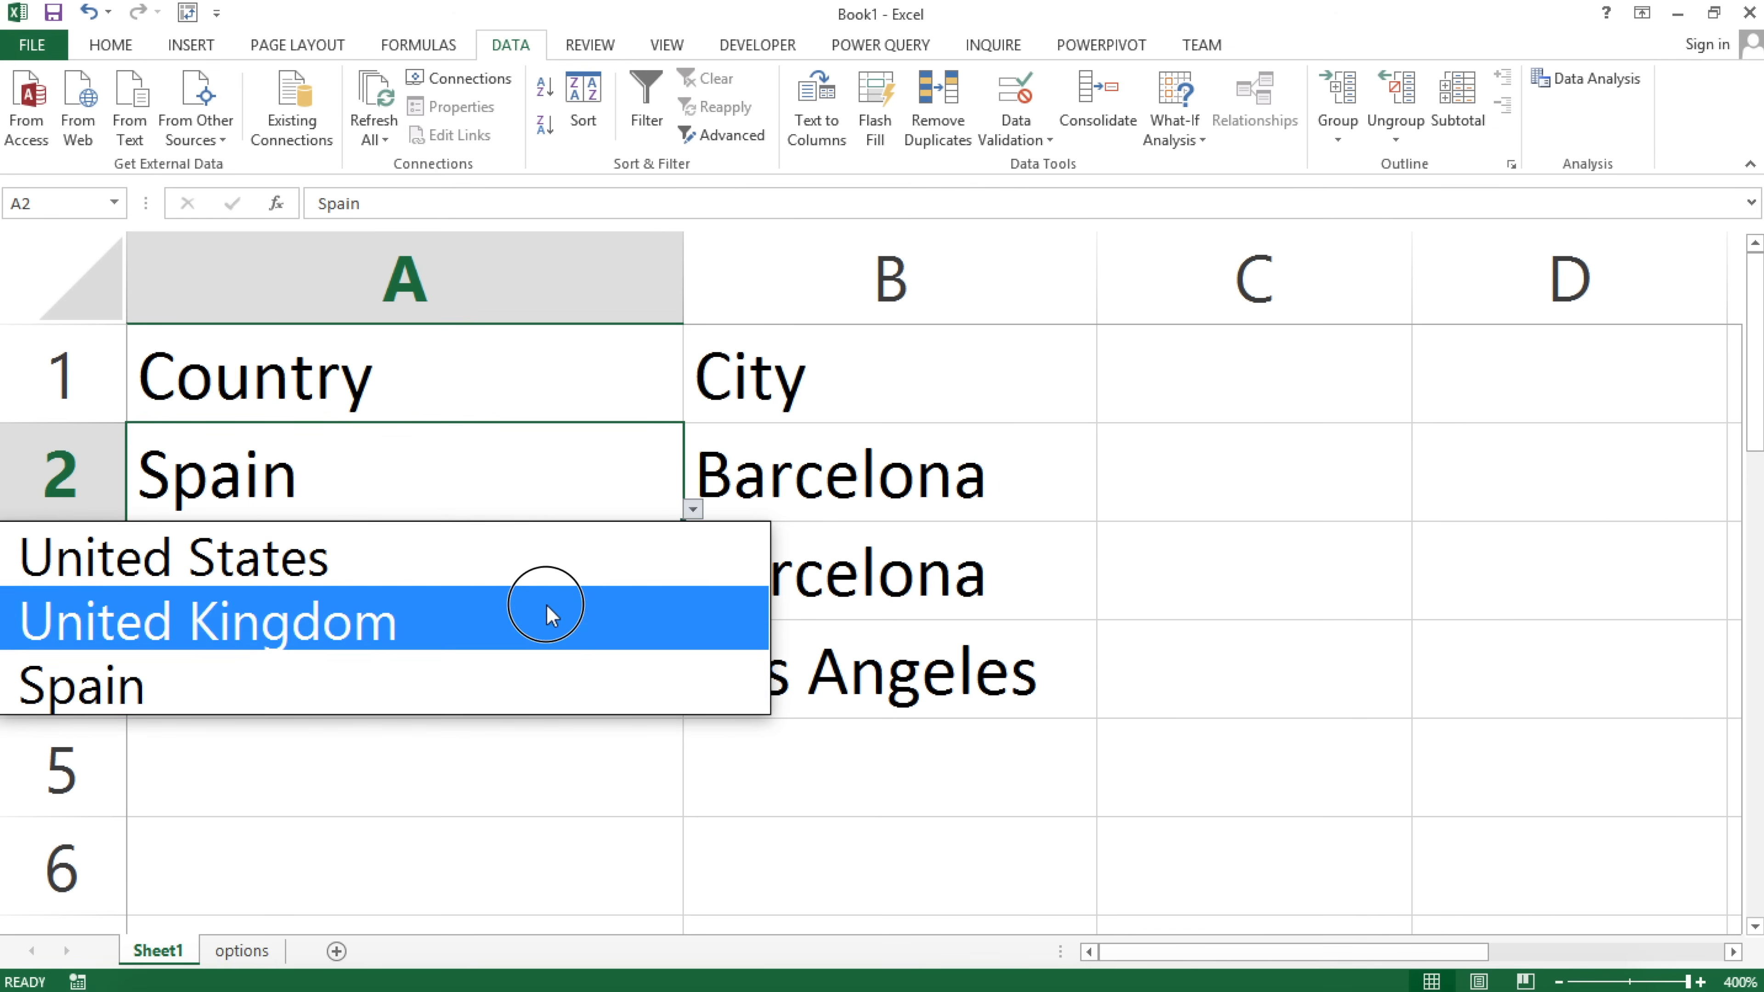
{"action": "left_click", "coordinate": [551, 618]}
{"action": "left_click", "coordinate": [843, 495]}
{"action": "left_click", "coordinate": [1107, 507]}
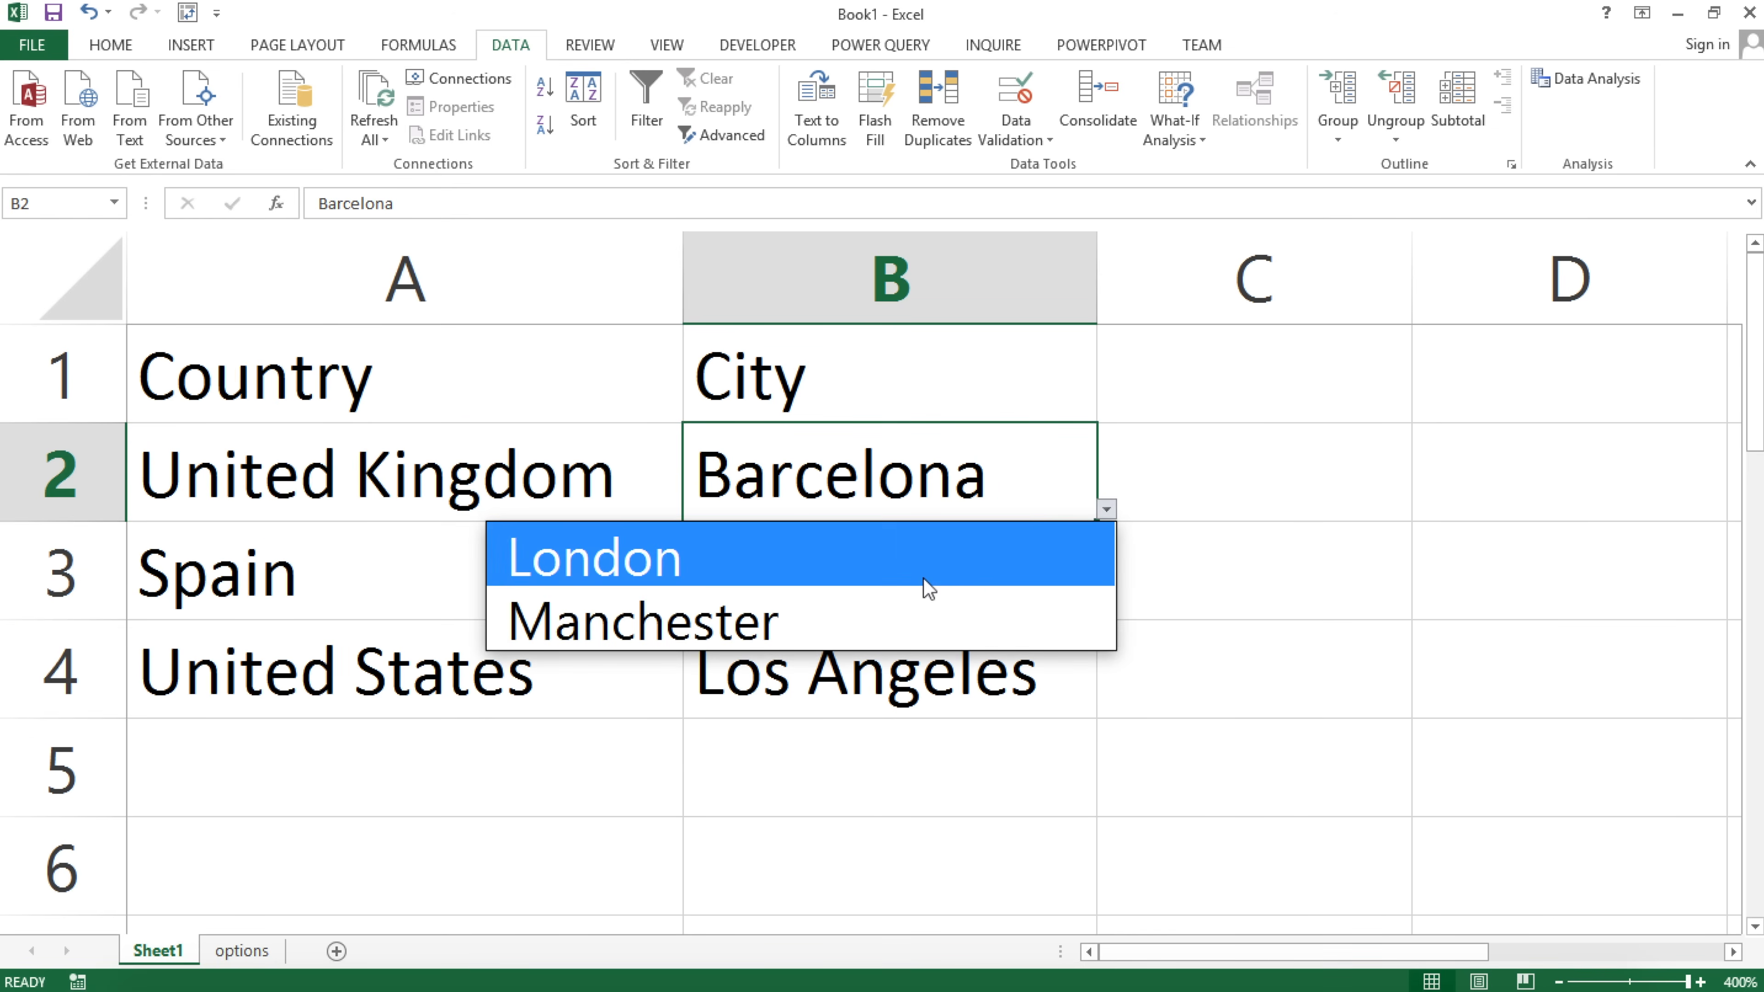
{"action": "left_click", "coordinate": [923, 619]}
Choose United Kingdom as row 3's country and London as its city from the drop-down lists.
{"action": "left_click", "coordinate": [540, 525]}
{"action": "left_click", "coordinate": [540, 510]}
{"action": "left_click", "coordinate": [599, 575]}
{"action": "left_click", "coordinate": [691, 609]}
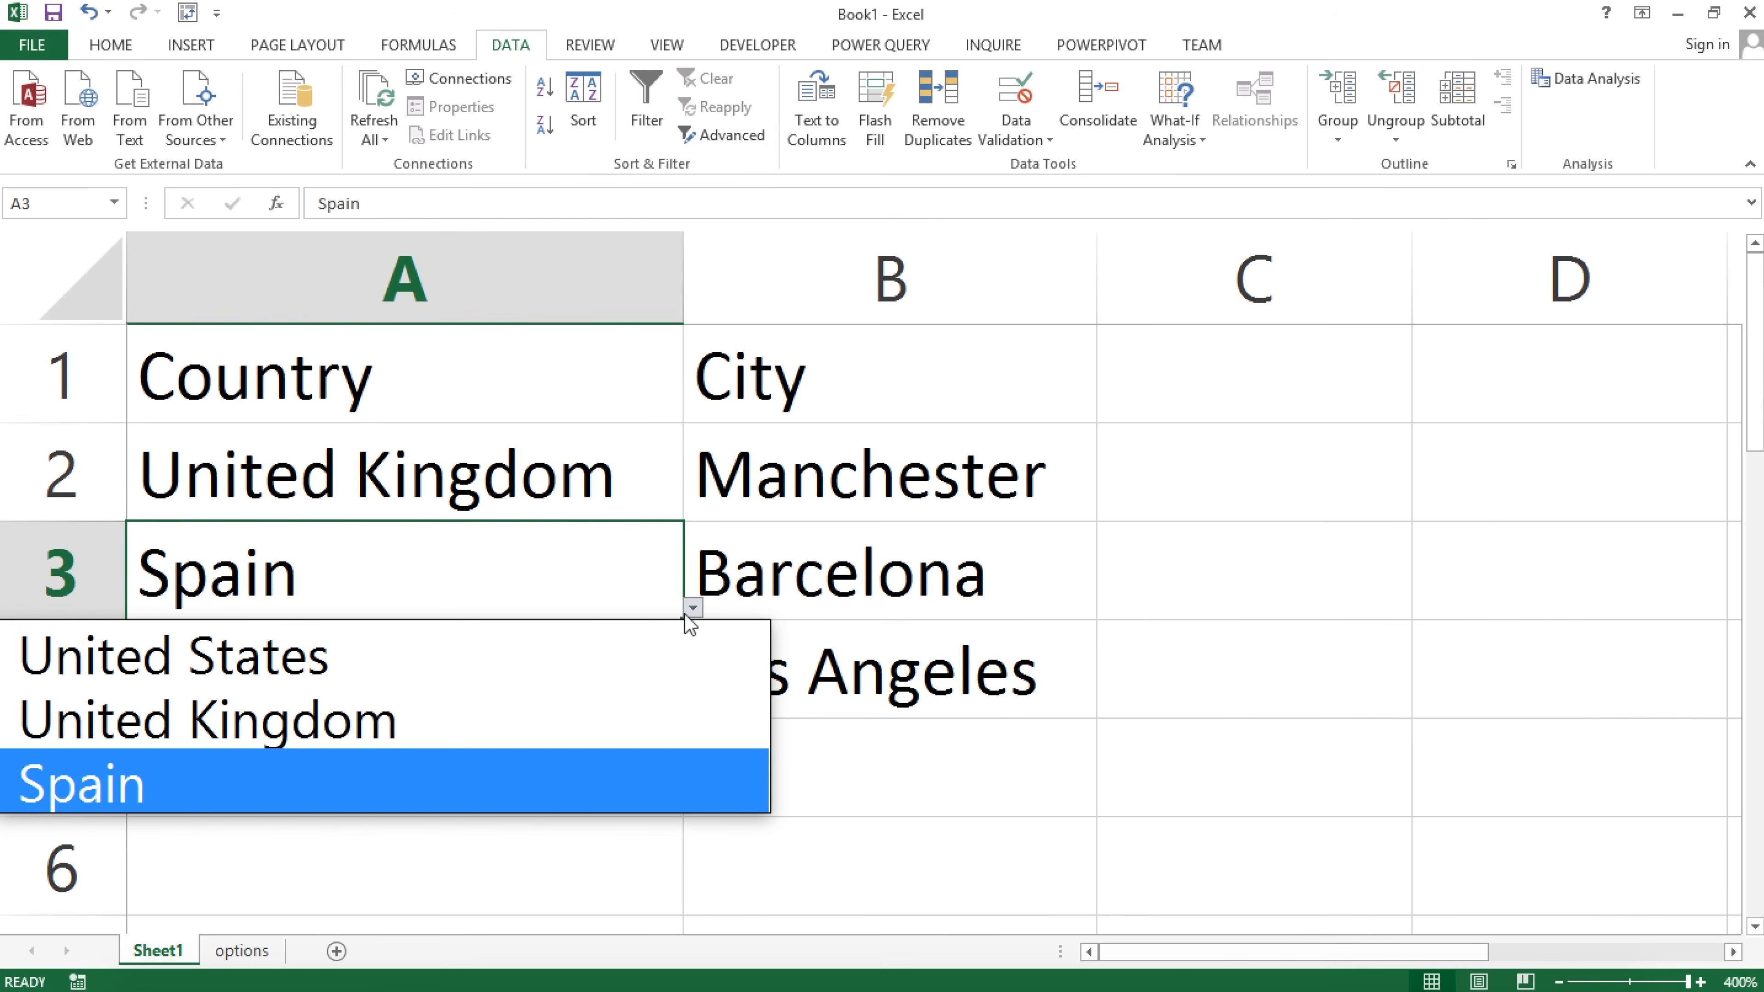
{"action": "left_click", "coordinate": [535, 700]}
{"action": "left_click", "coordinate": [898, 583]}
{"action": "left_click", "coordinate": [1107, 607]}
{"action": "left_click", "coordinate": [965, 662]}
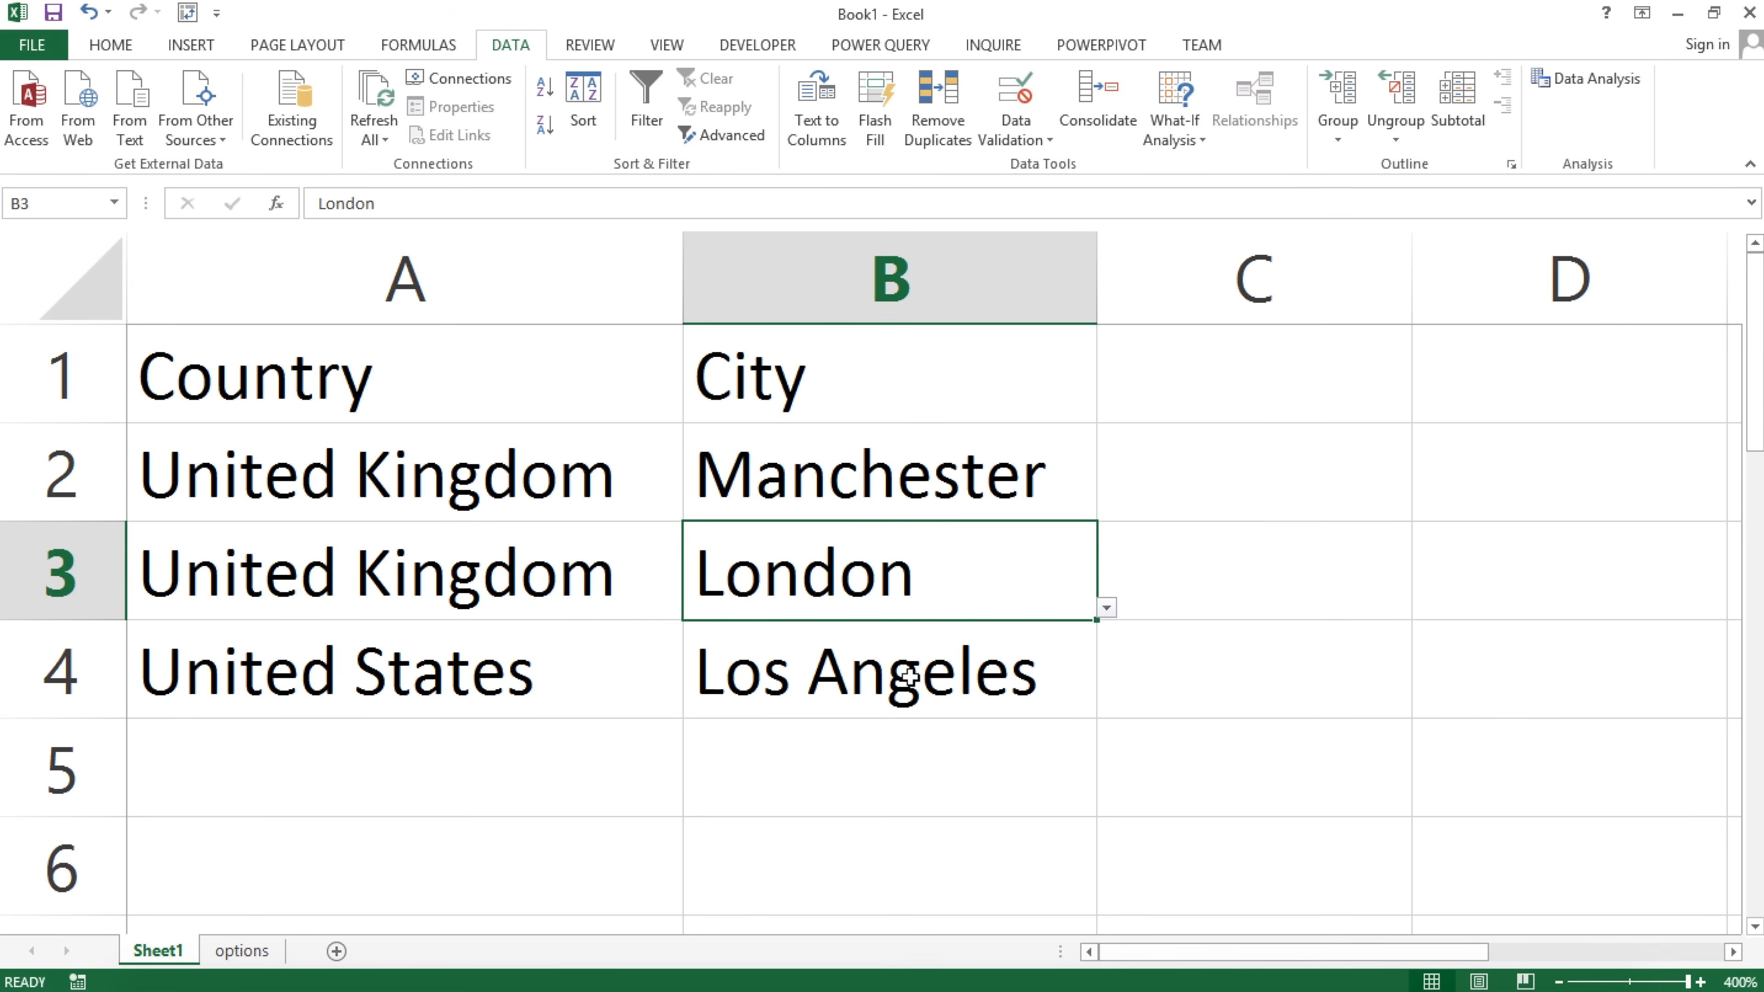
{"action": "left_click", "coordinate": [421, 686]}
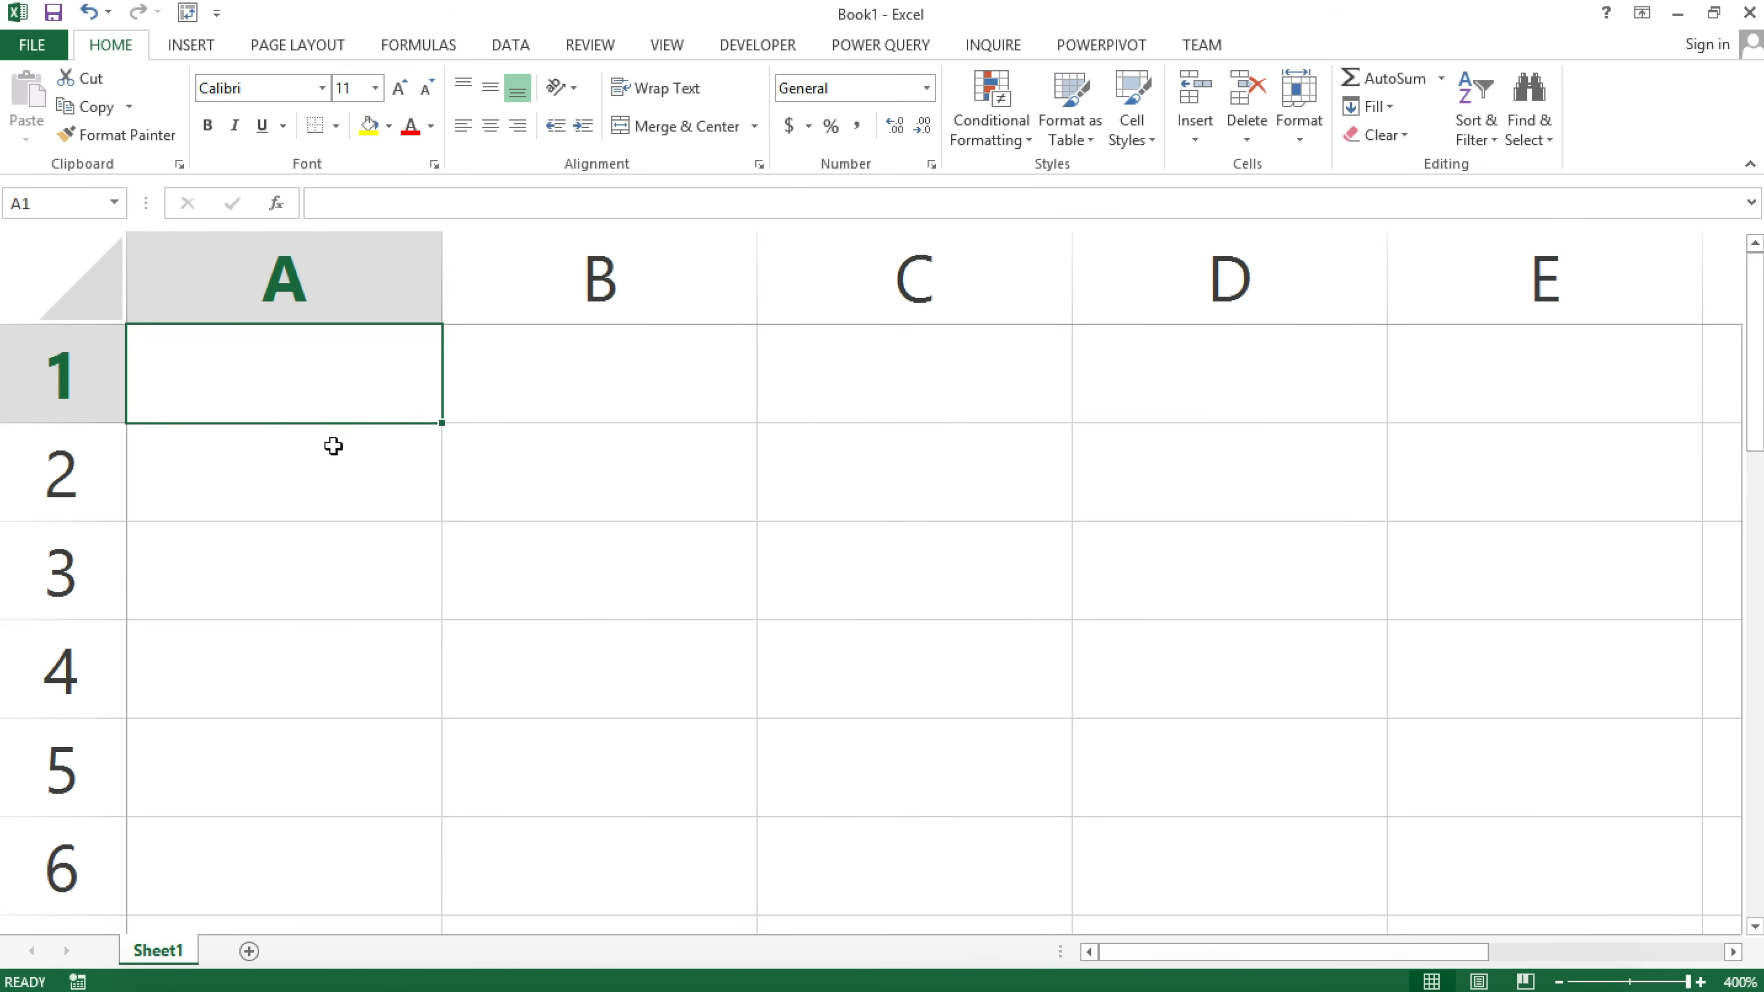
Add data validation to cell A1 that allows a list with the source Yes,No.
{"action": "left_click", "coordinate": [334, 476]}
{"action": "left_click", "coordinate": [327, 390]}
{"action": "left_click", "coordinate": [517, 45]}
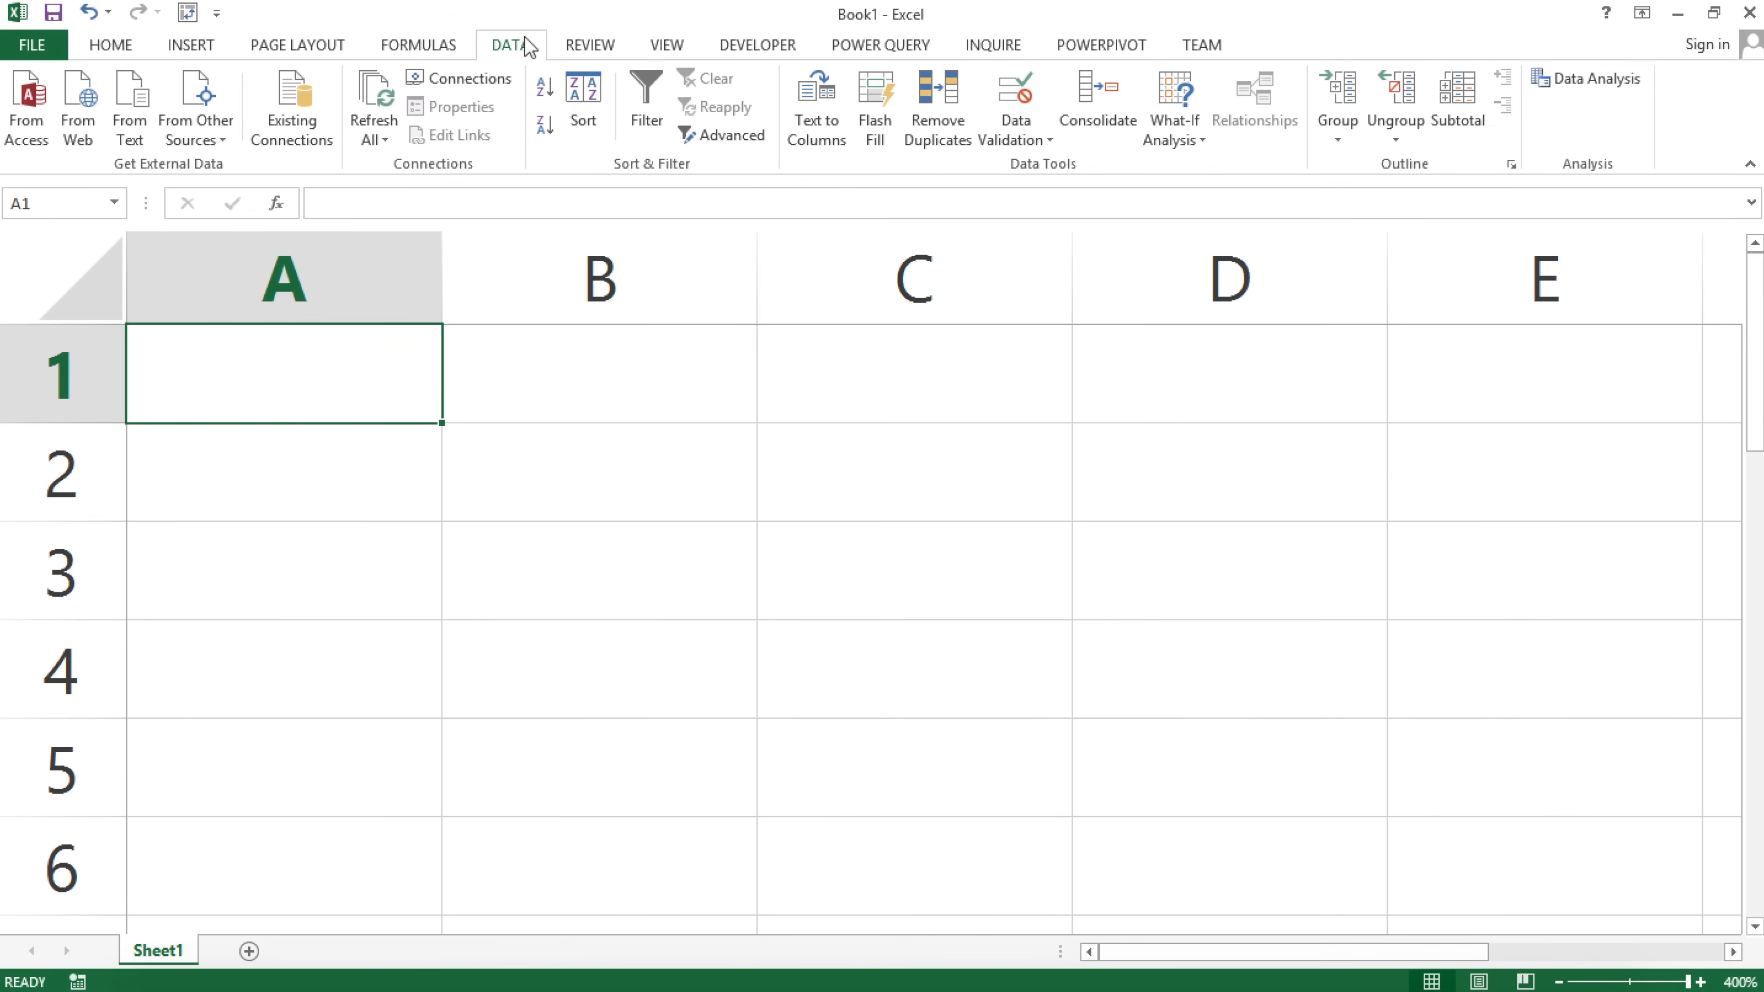
{"action": "left_click", "coordinate": [1039, 126]}
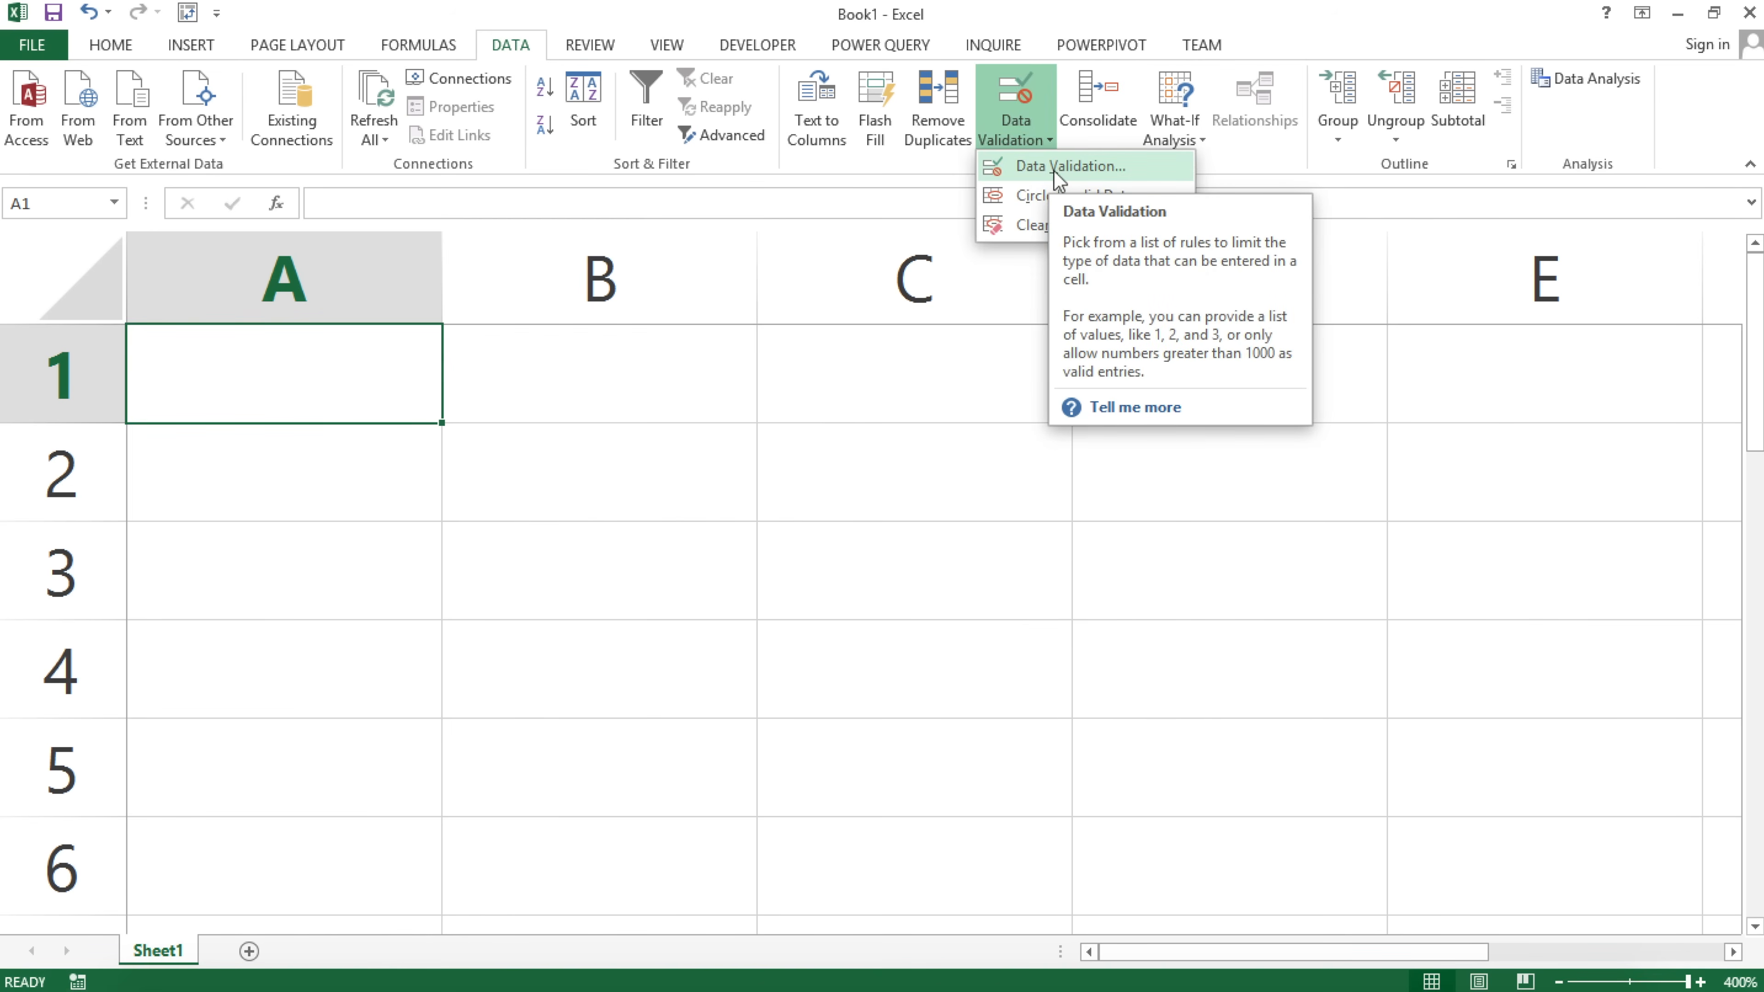
{"action": "left_click", "coordinate": [1044, 168]}
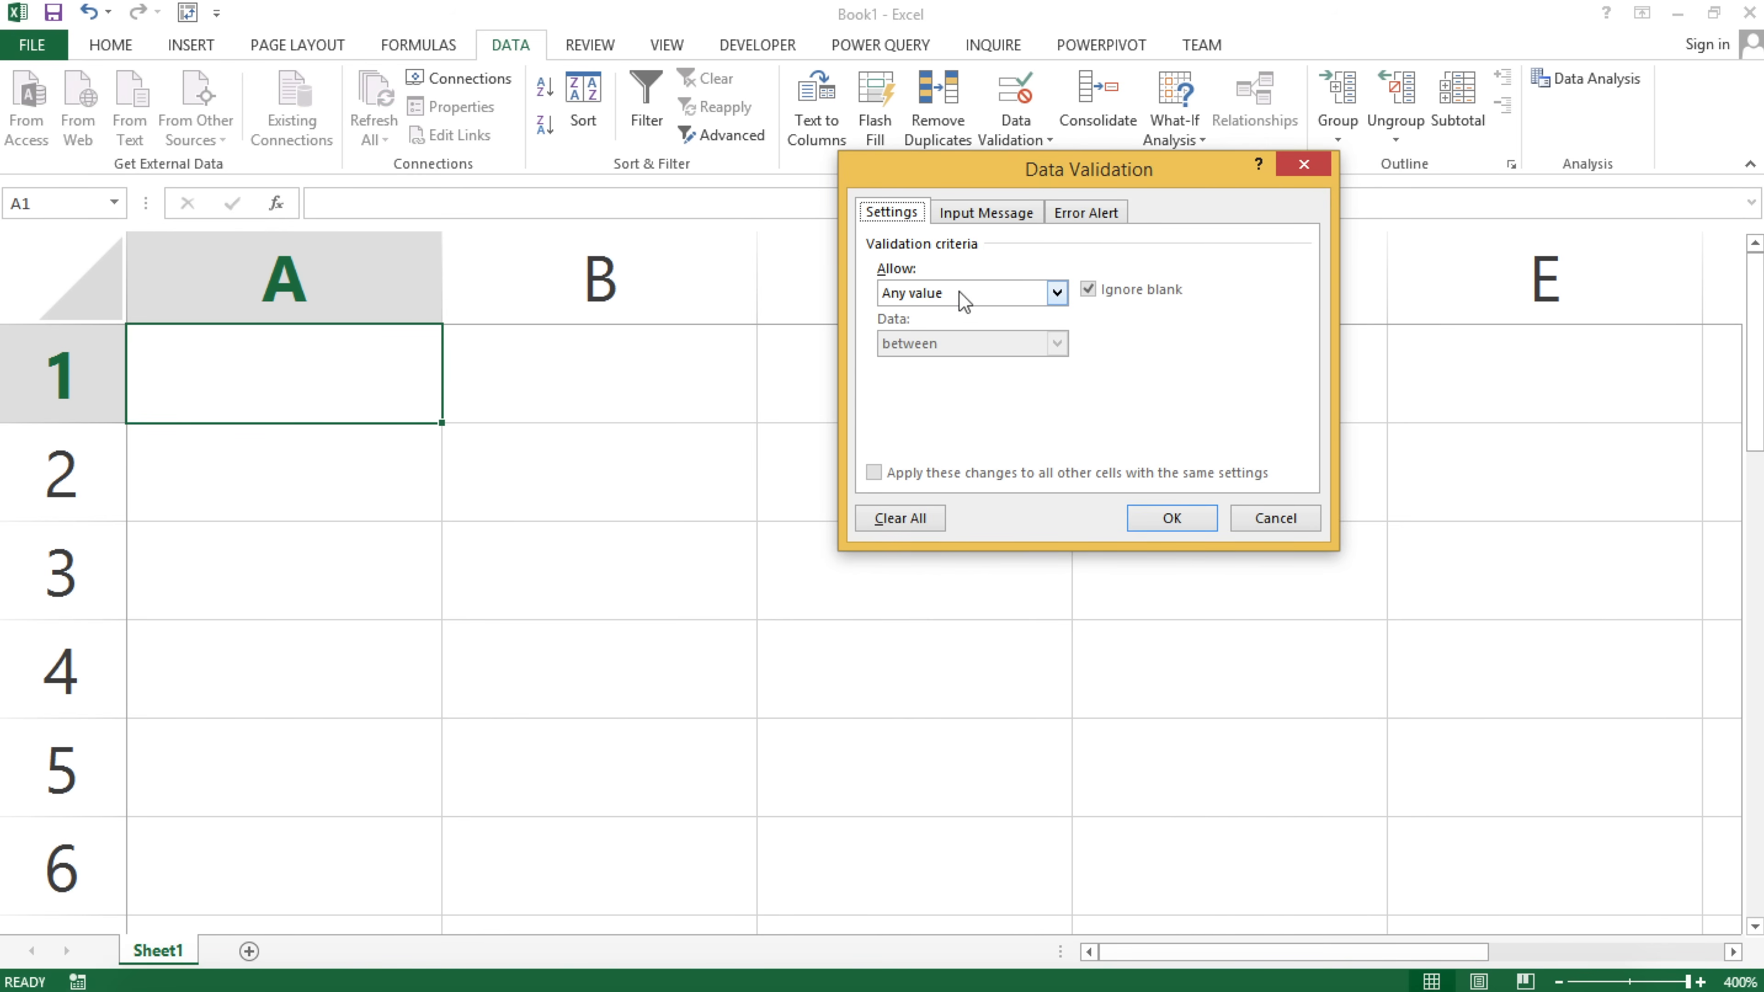
{"action": "left_click", "coordinate": [1062, 297]}
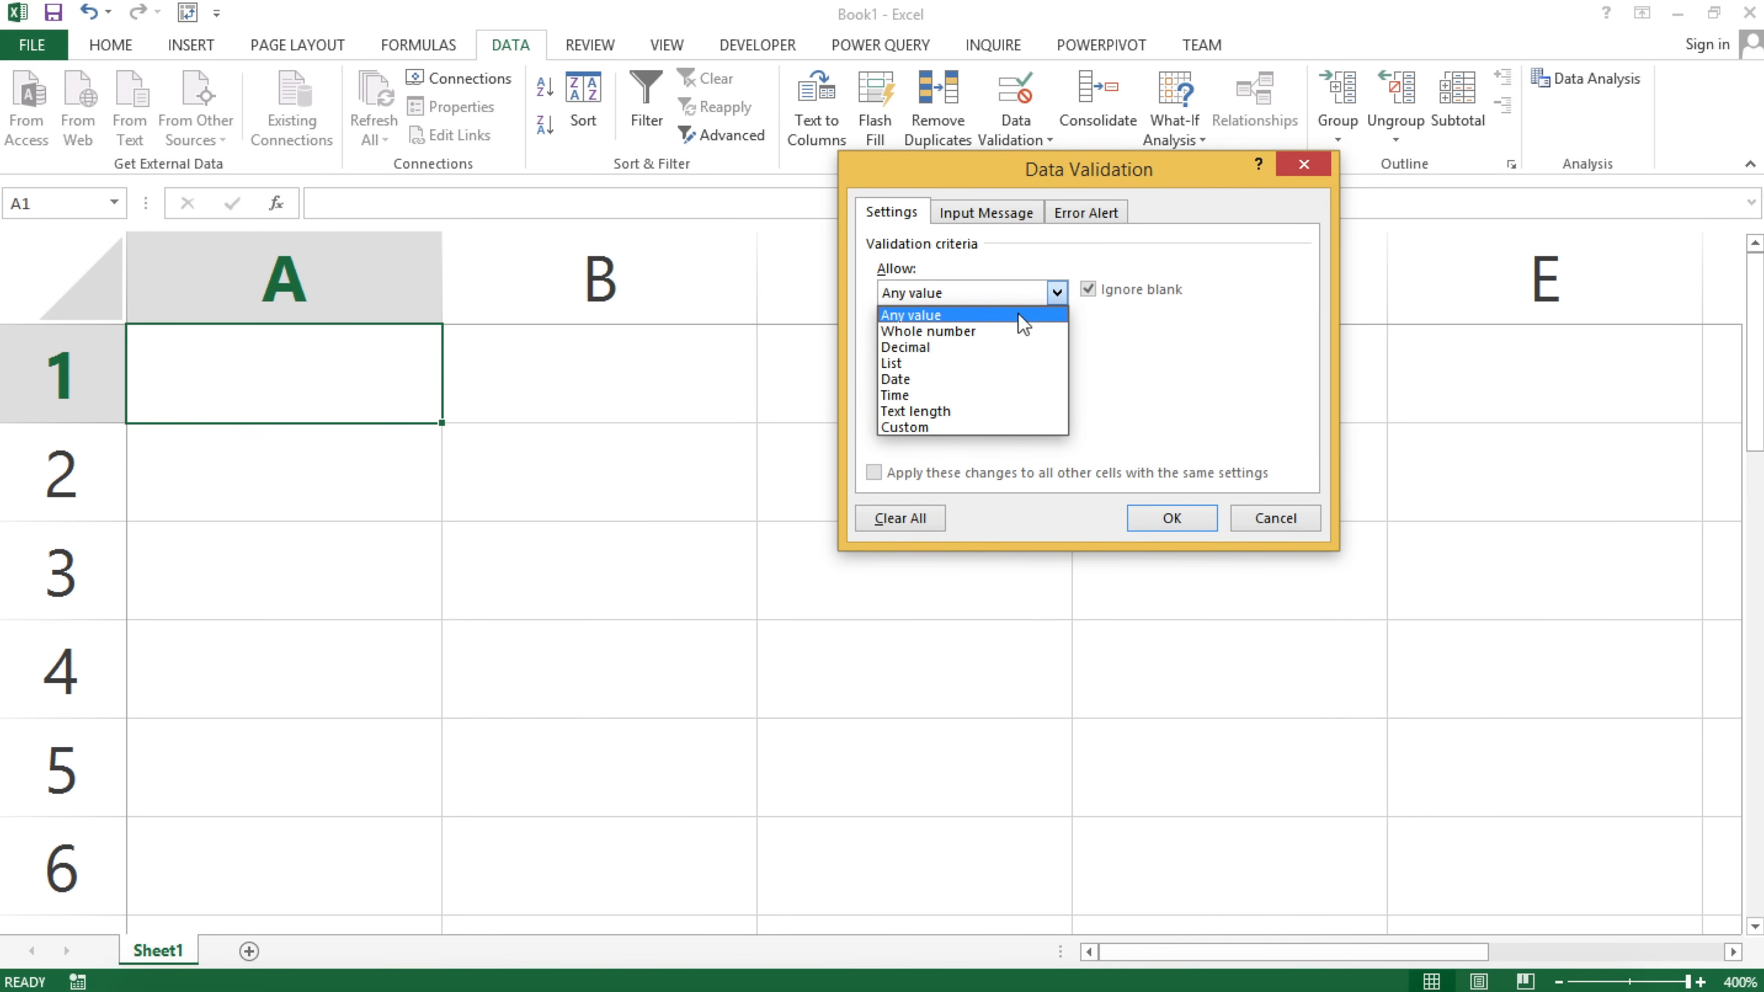
{"action": "left_click", "coordinate": [934, 362]}
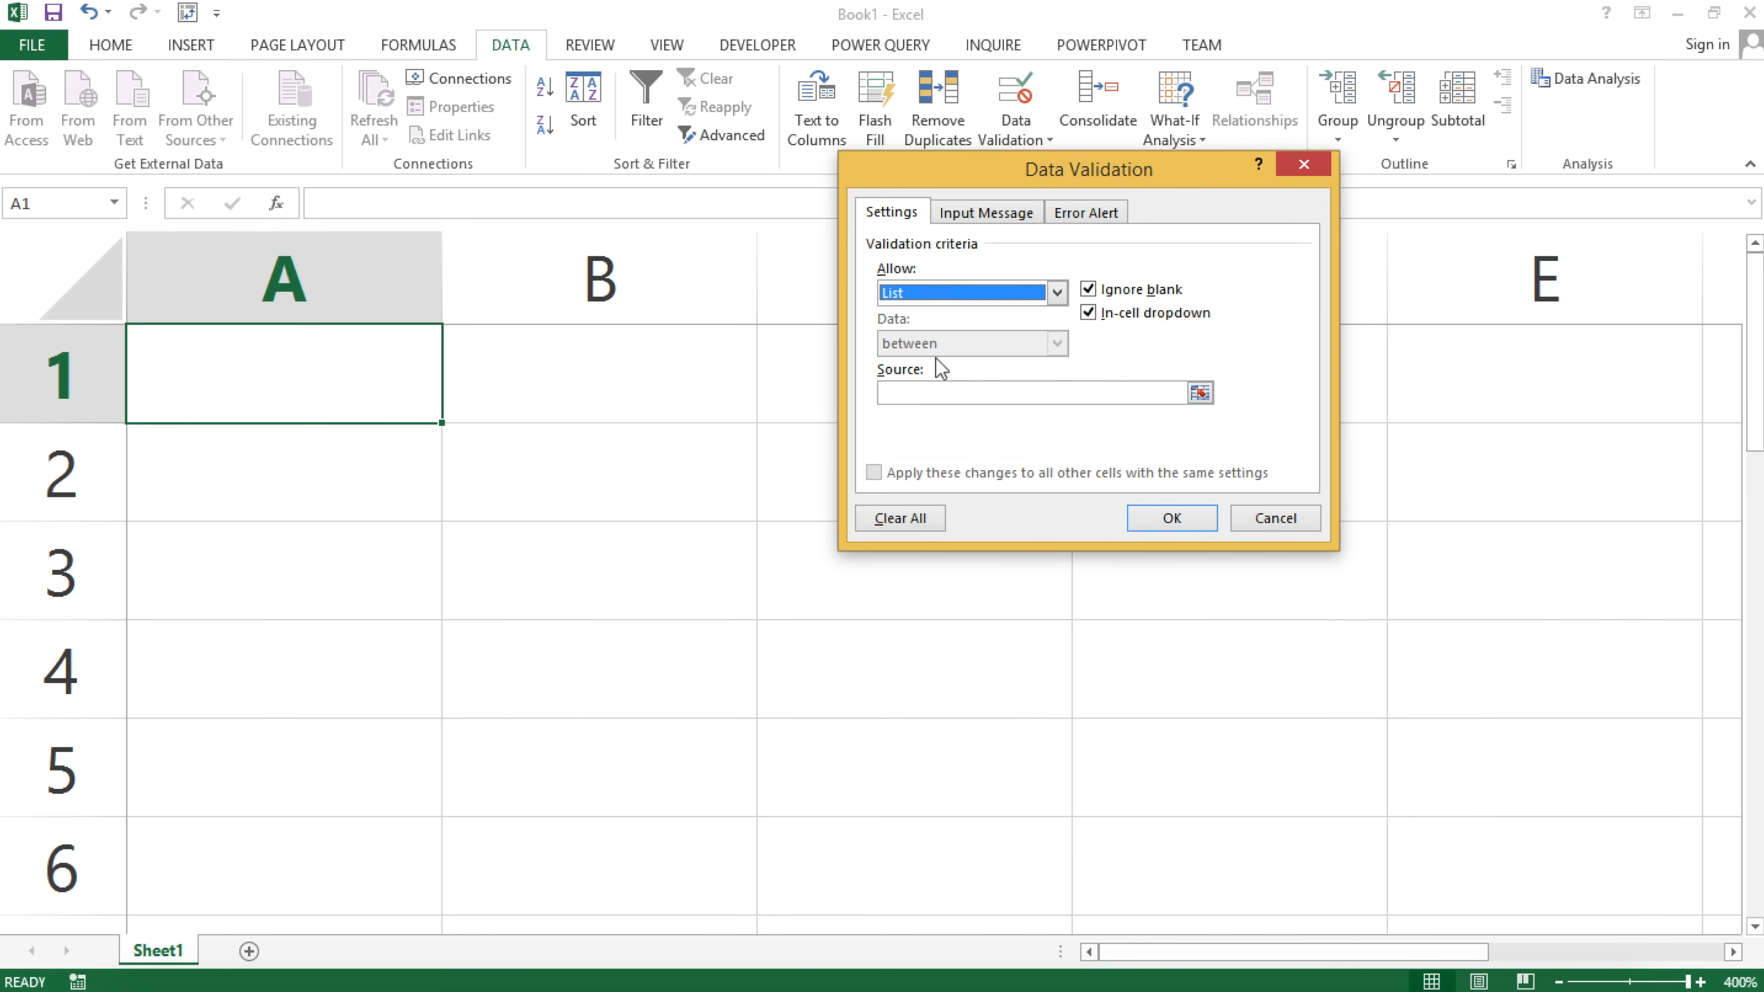
{"action": "left_click", "coordinate": [924, 390]}
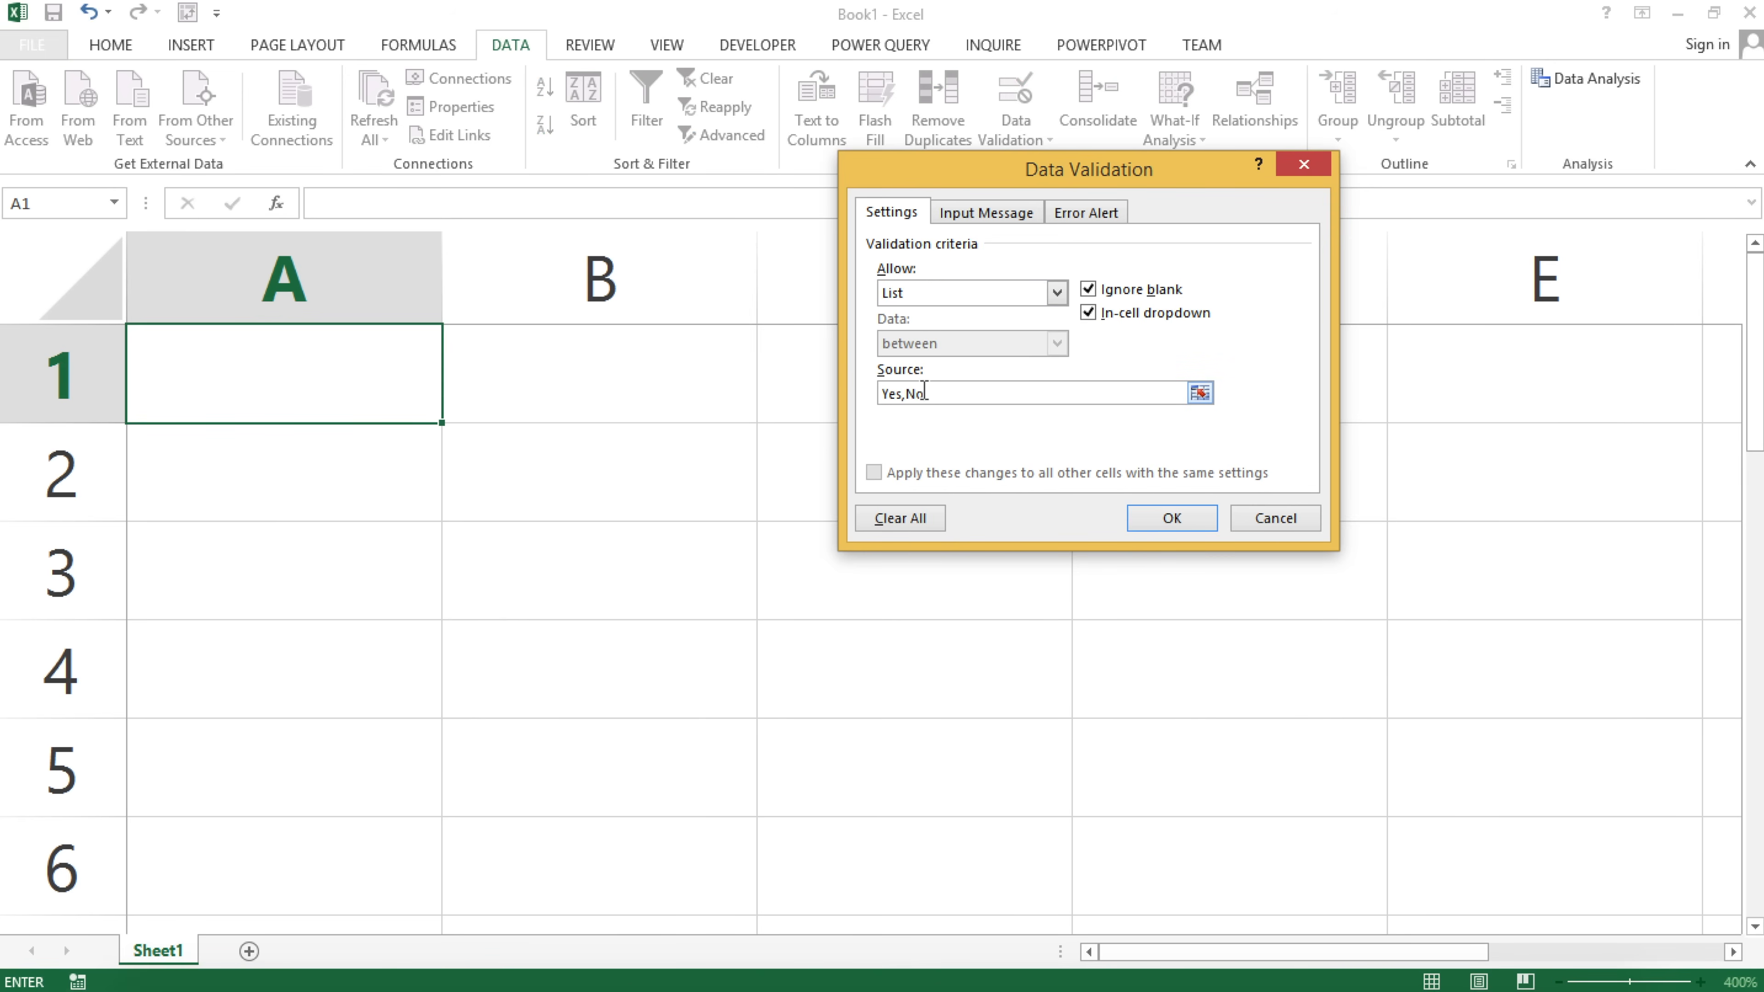
{"action": "left_click", "coordinate": [1171, 518]}
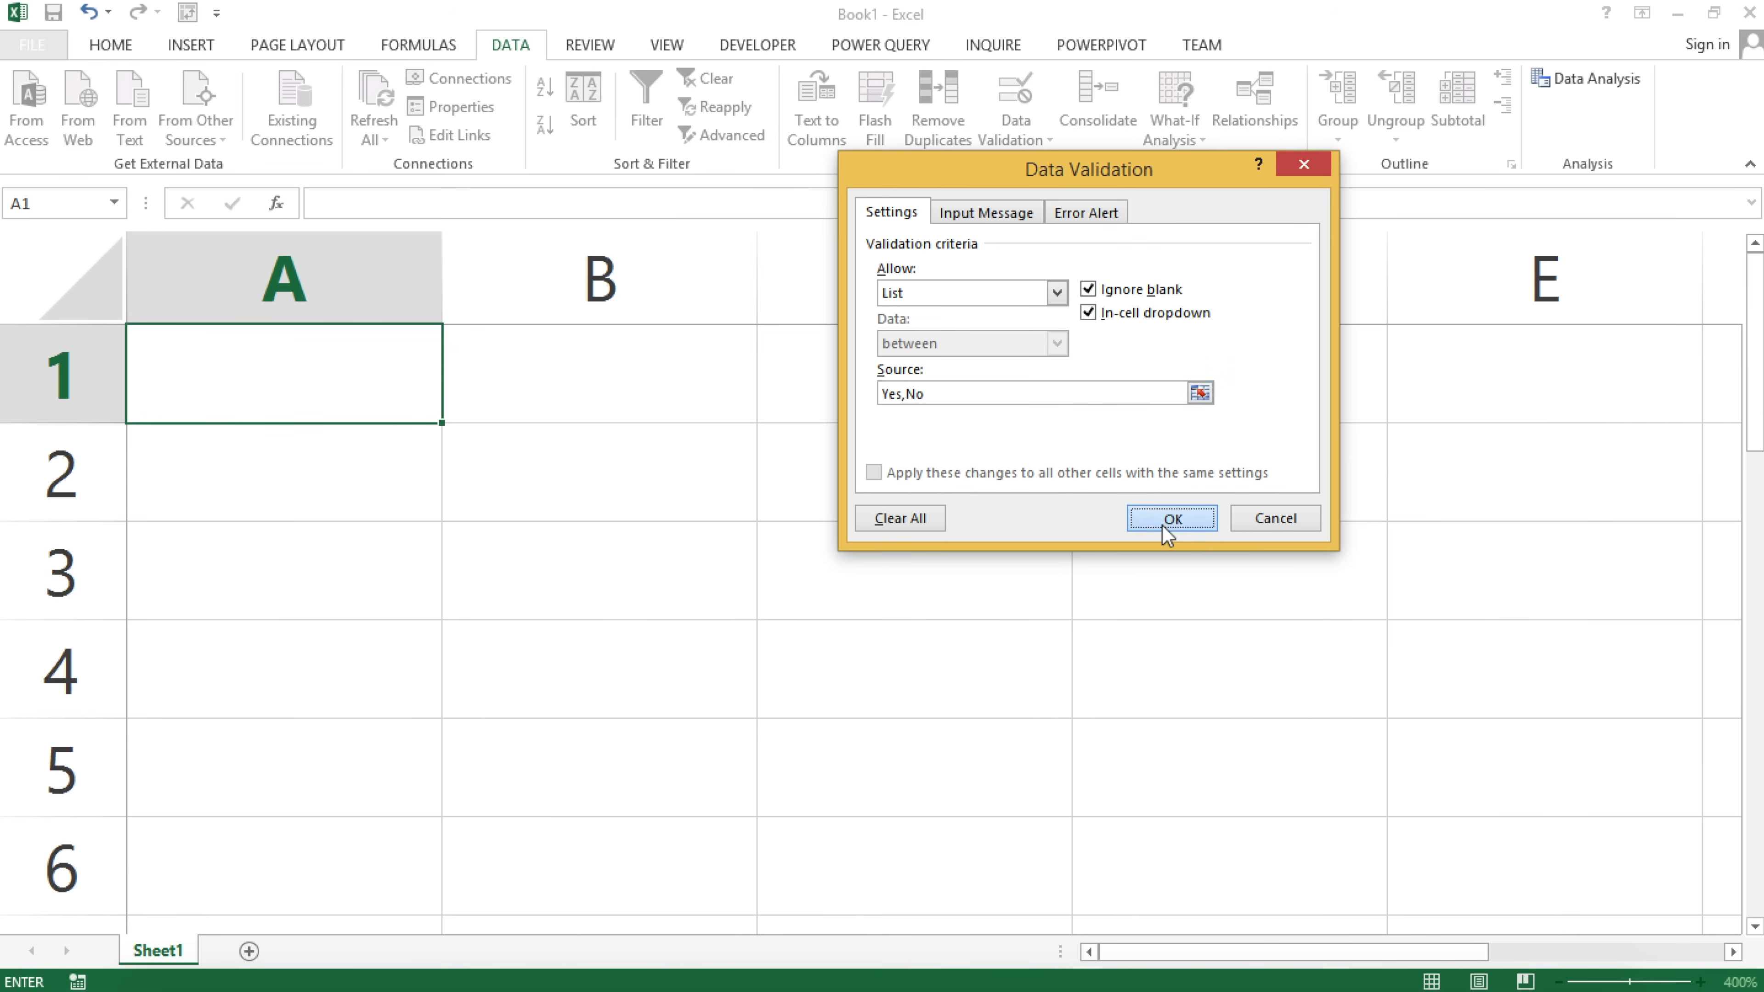
Test the drop-down list in A1 by choosing Yes and replacing it with No.
{"action": "left_click", "coordinate": [556, 406]}
{"action": "left_click", "coordinate": [309, 390]}
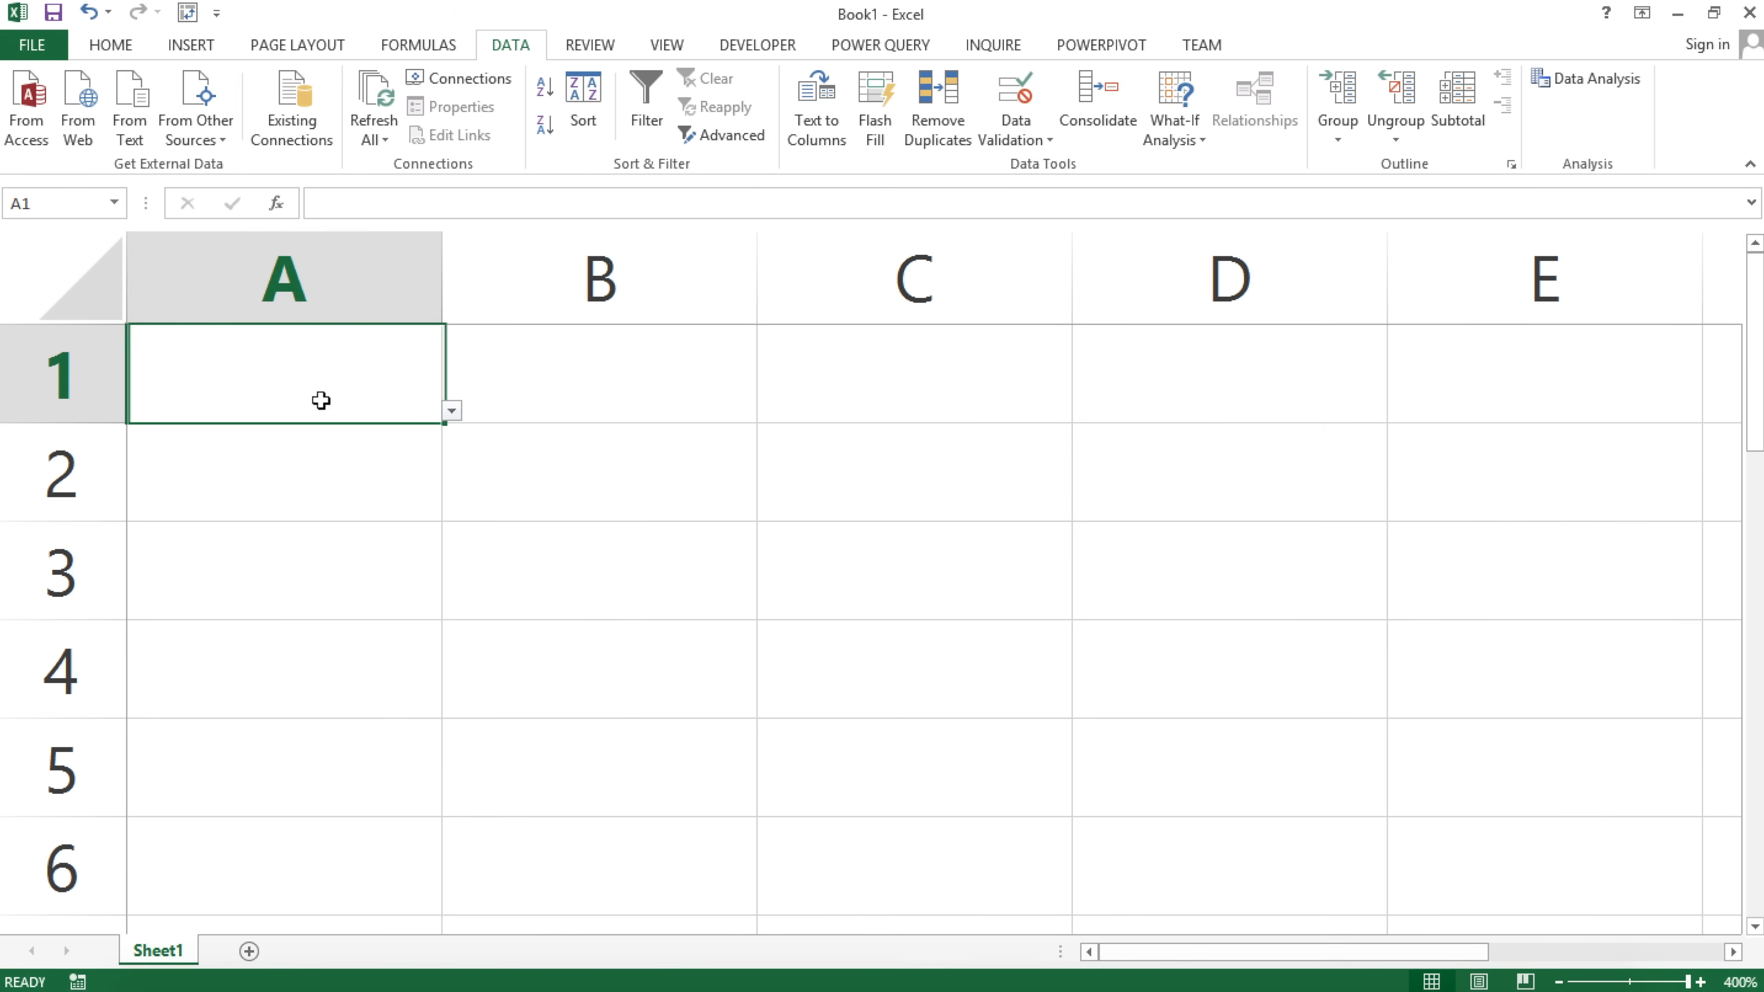
{"action": "left_click", "coordinate": [452, 411]}
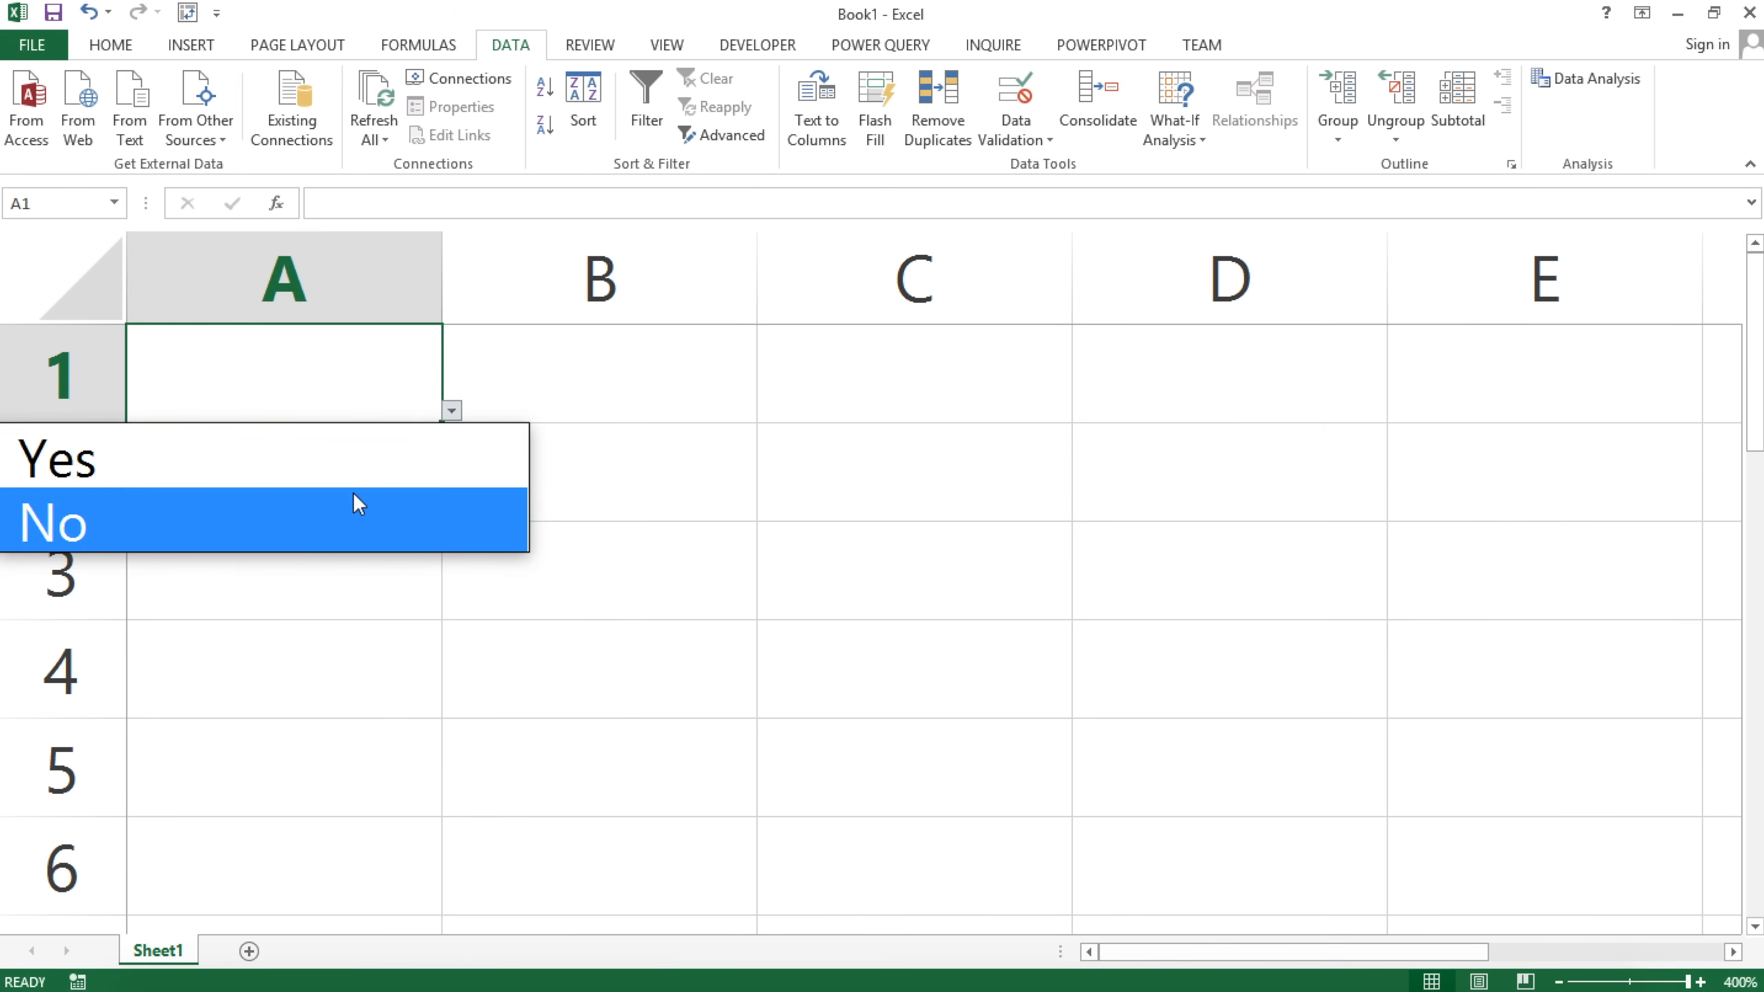
{"action": "left_click", "coordinate": [348, 462]}
{"action": "left_click", "coordinate": [451, 411]}
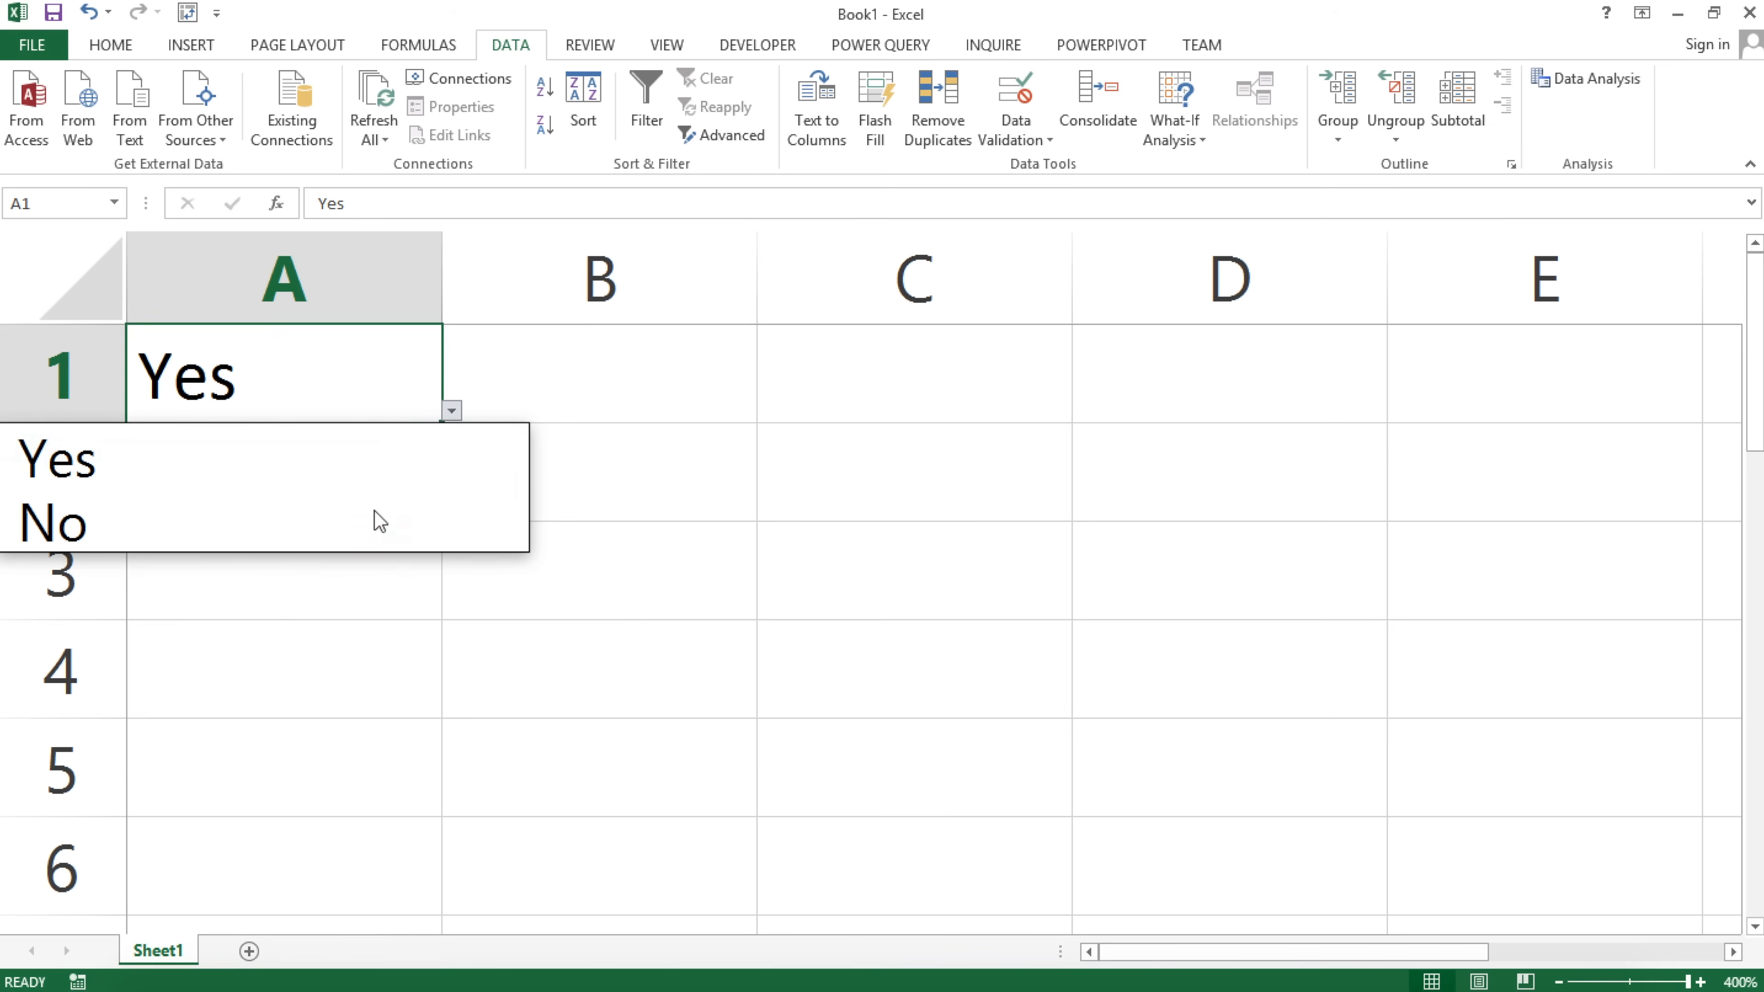
{"action": "left_click", "coordinate": [378, 508]}
Try to enter Maybe in A1, discard the entry, and view the cell's drop-down options.
{"action": "type", "text": "Mayb"}
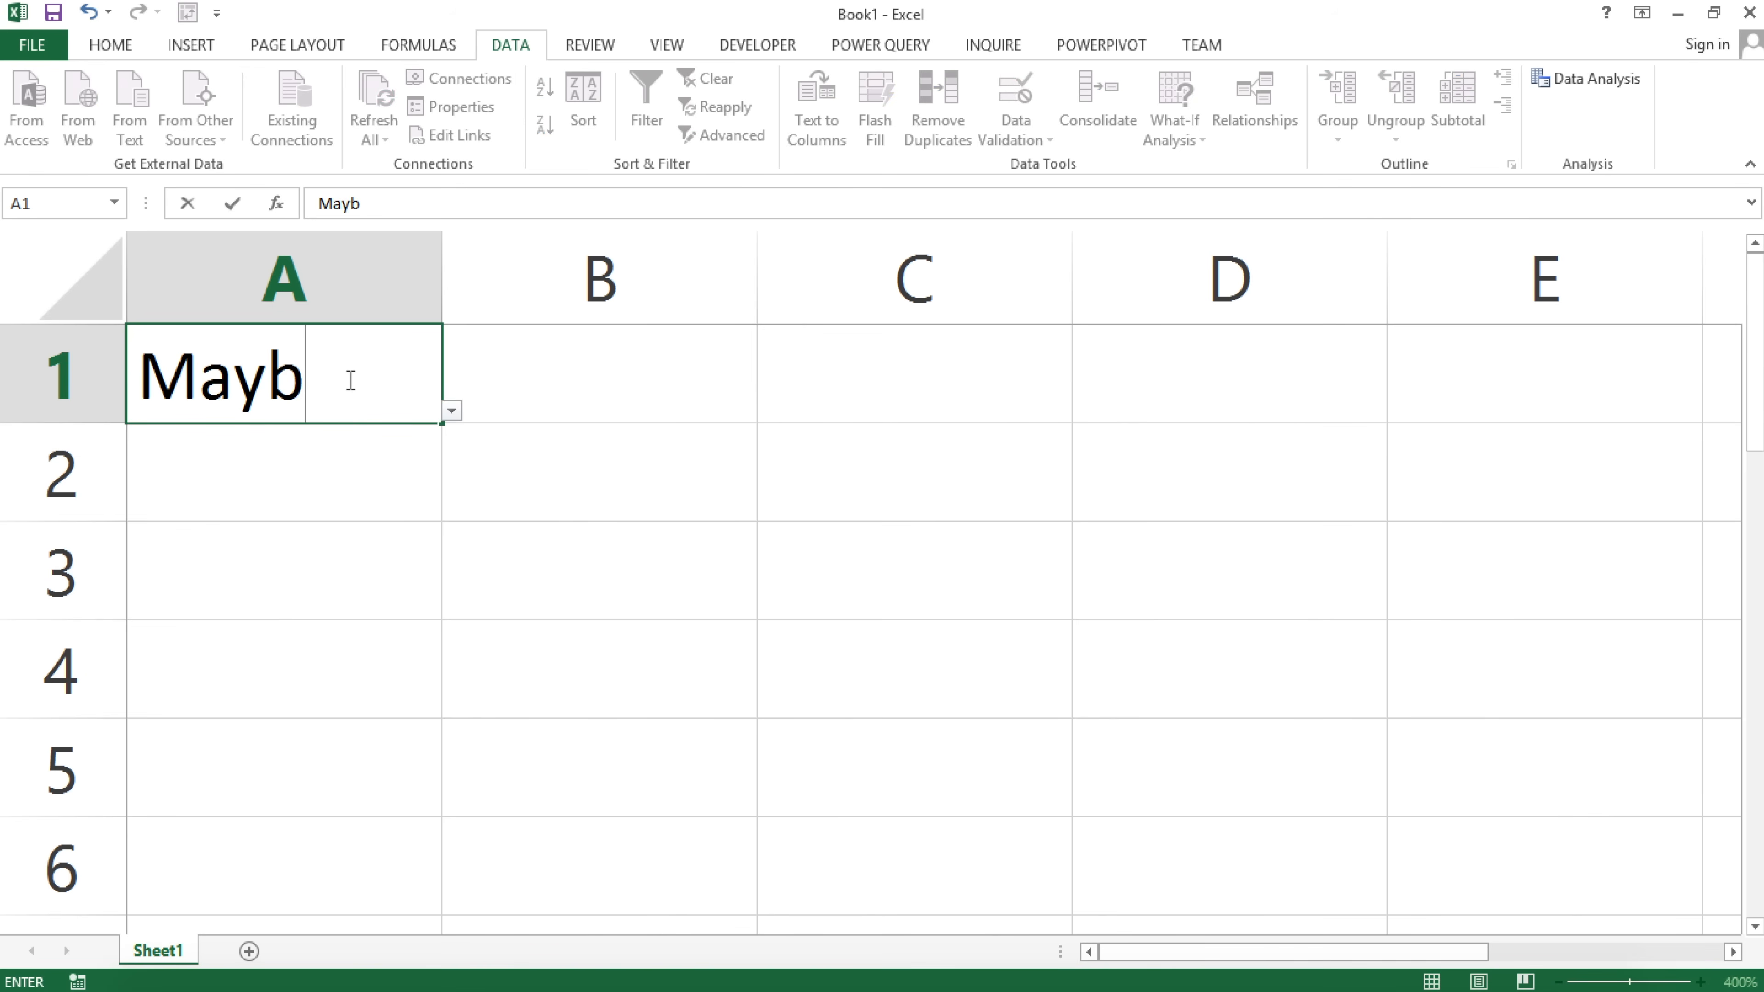
{"action": "type", "text": "e"}
{"action": "key", "text": "Return"}
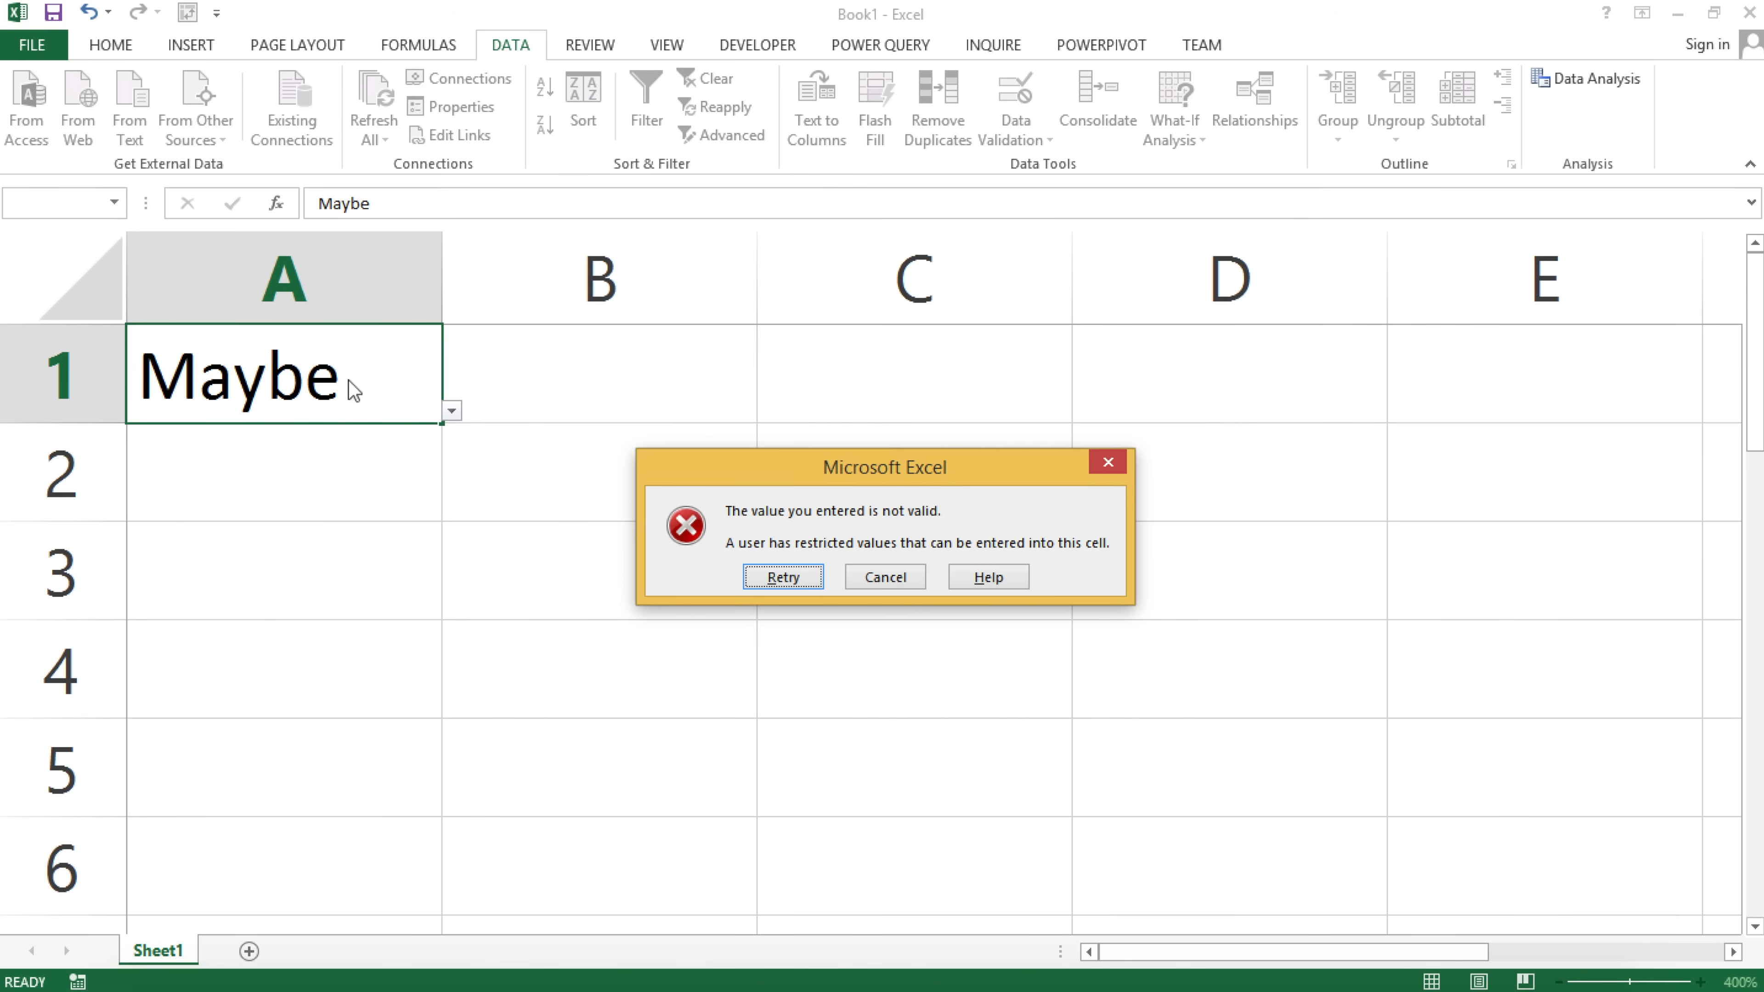
{"action": "key", "text": "Tab"}
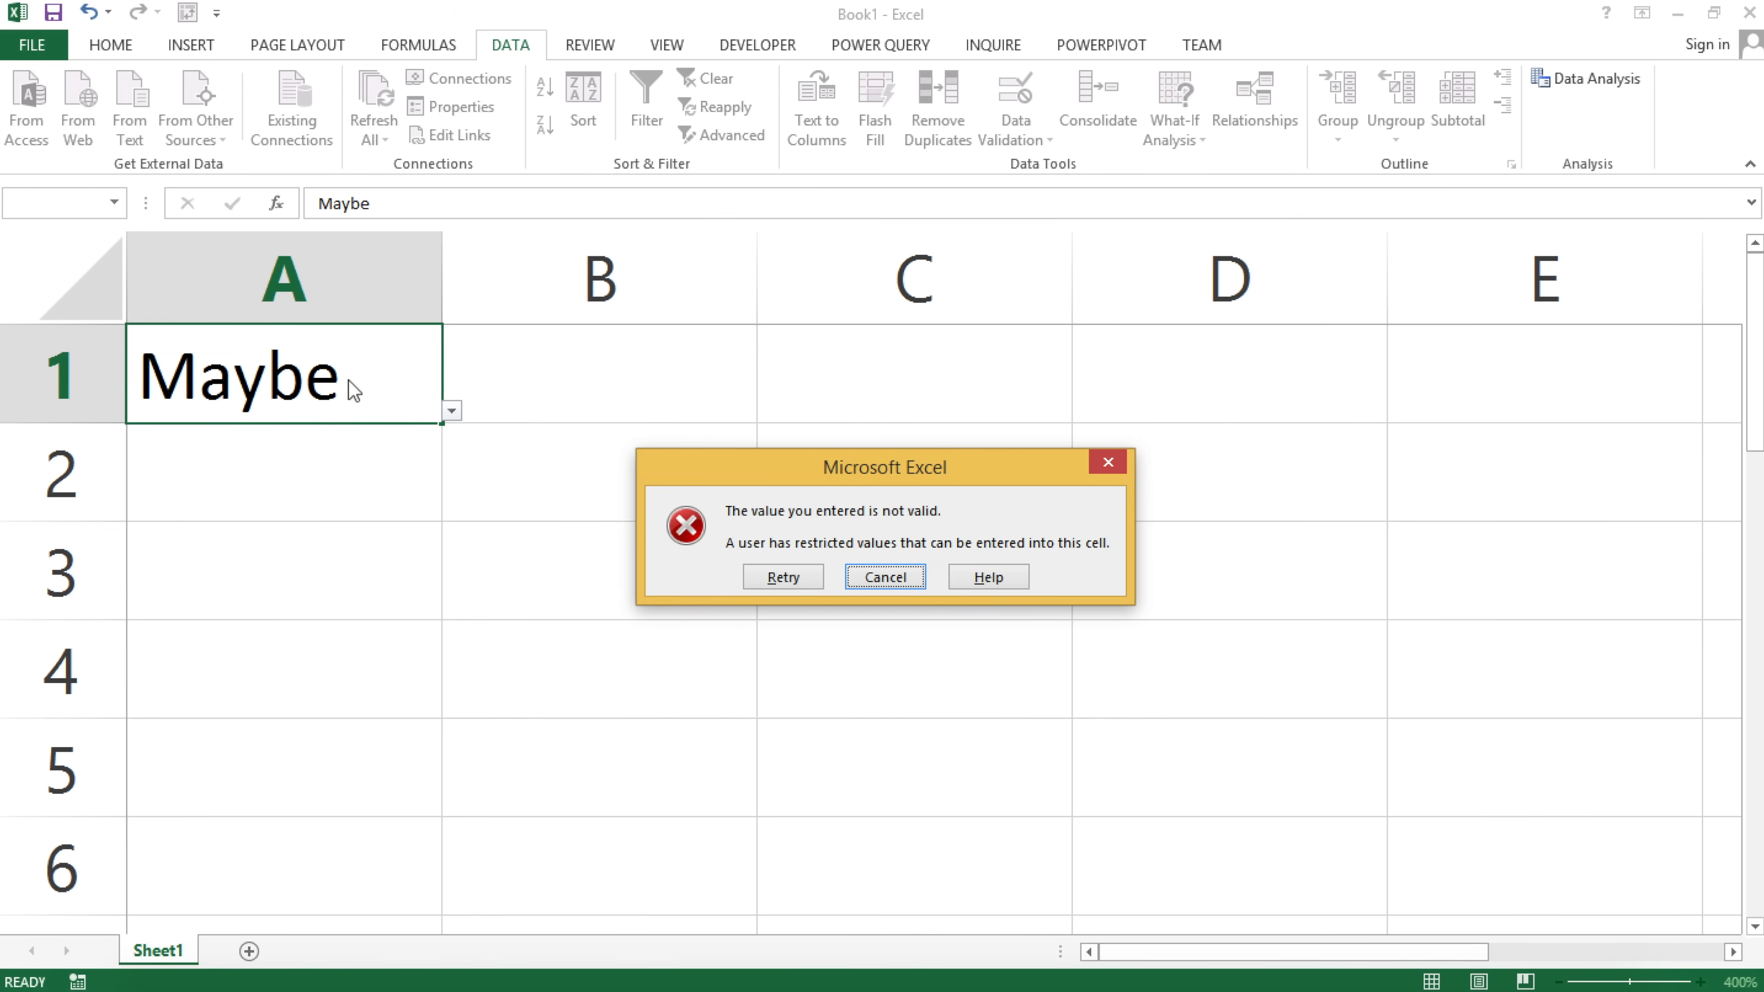
{"action": "key", "text": "Return"}
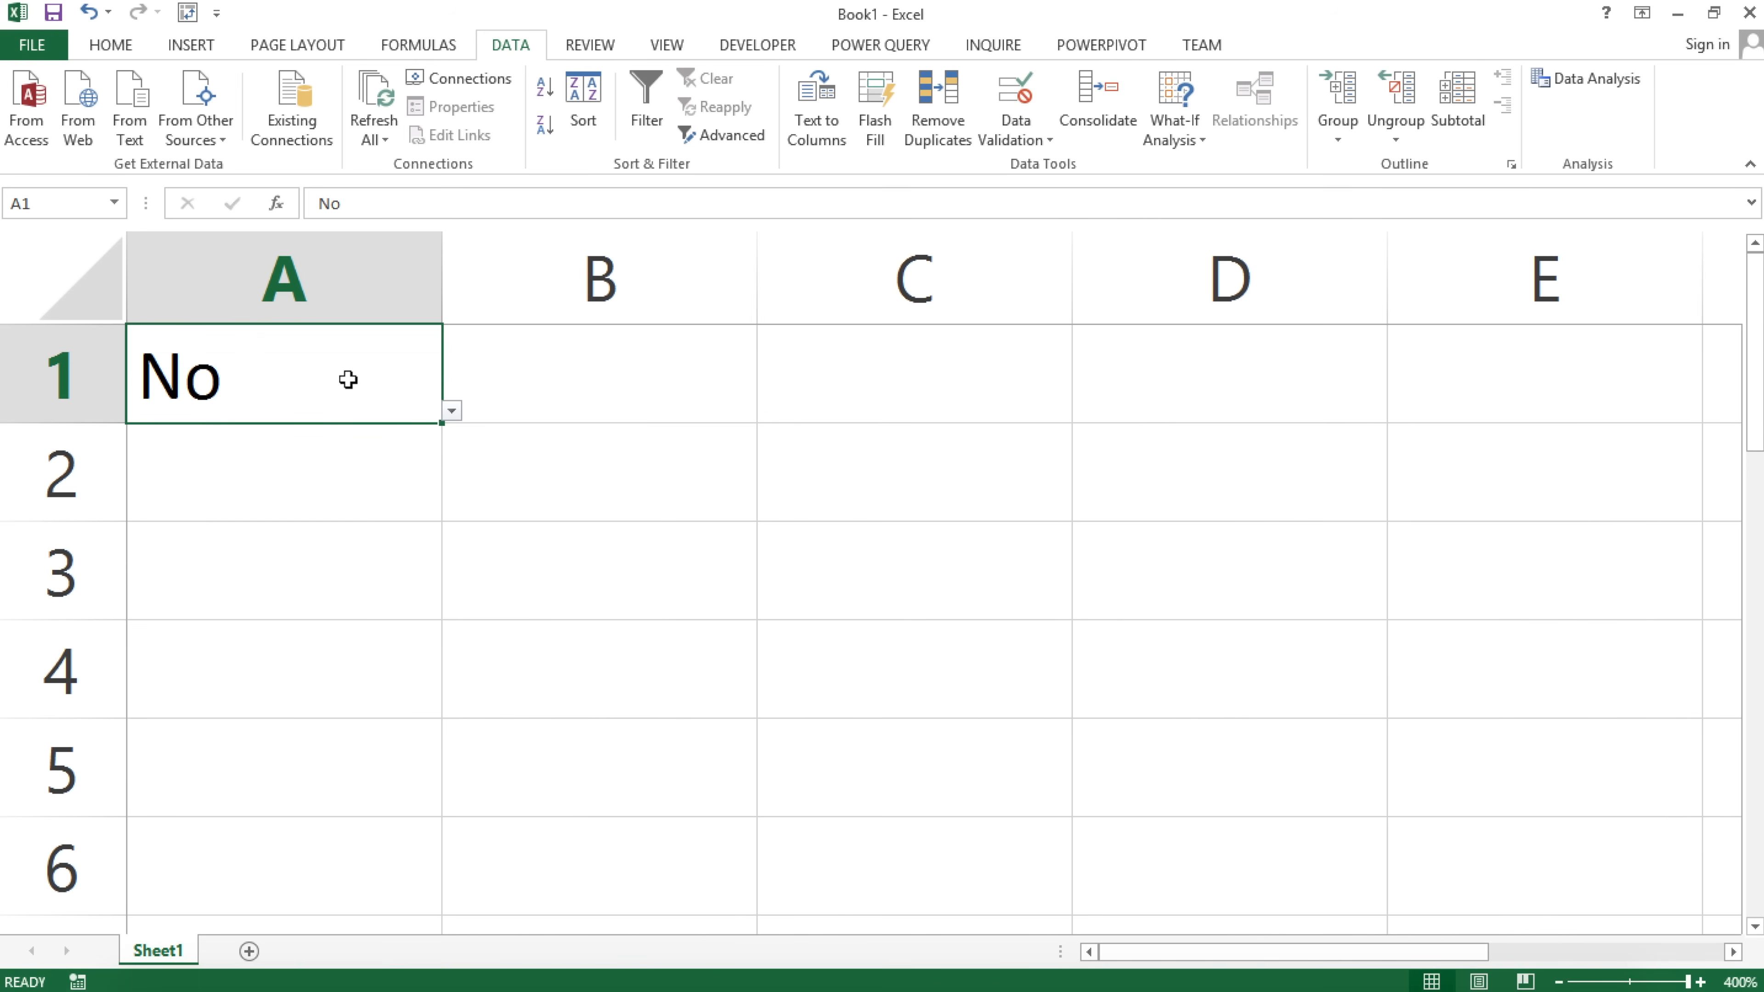
{"action": "left_click", "coordinate": [451, 411]}
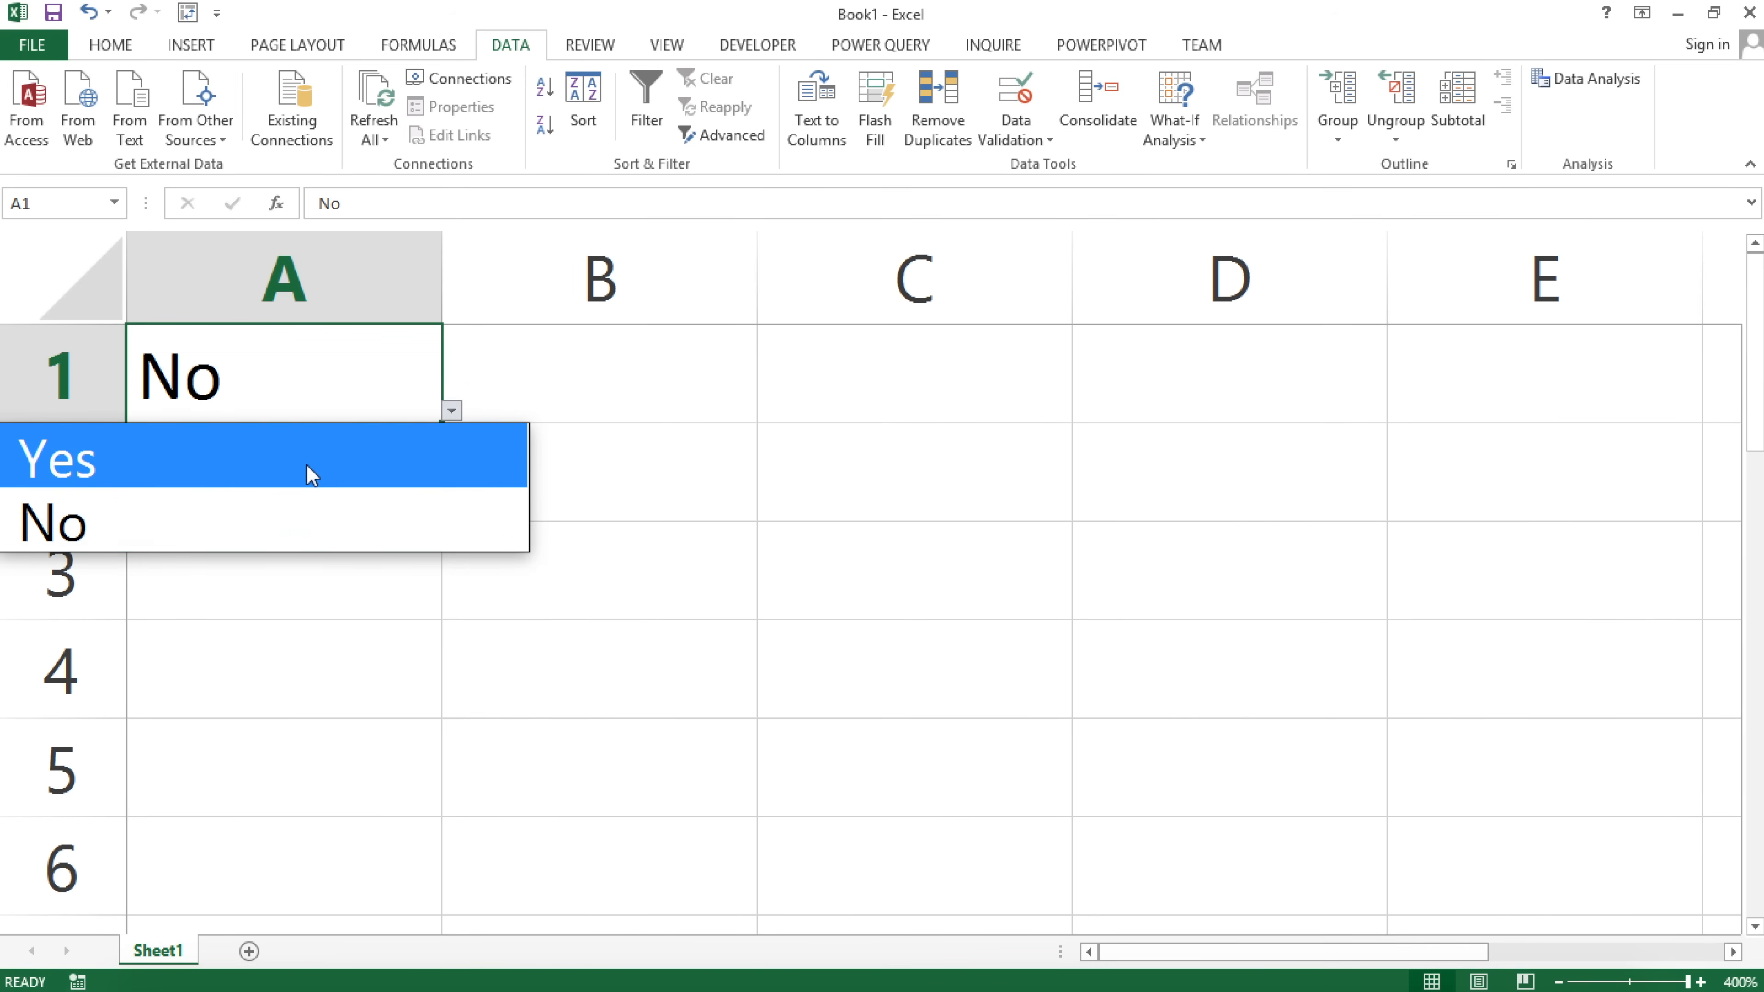
{"action": "left_click", "coordinate": [191, 379]}
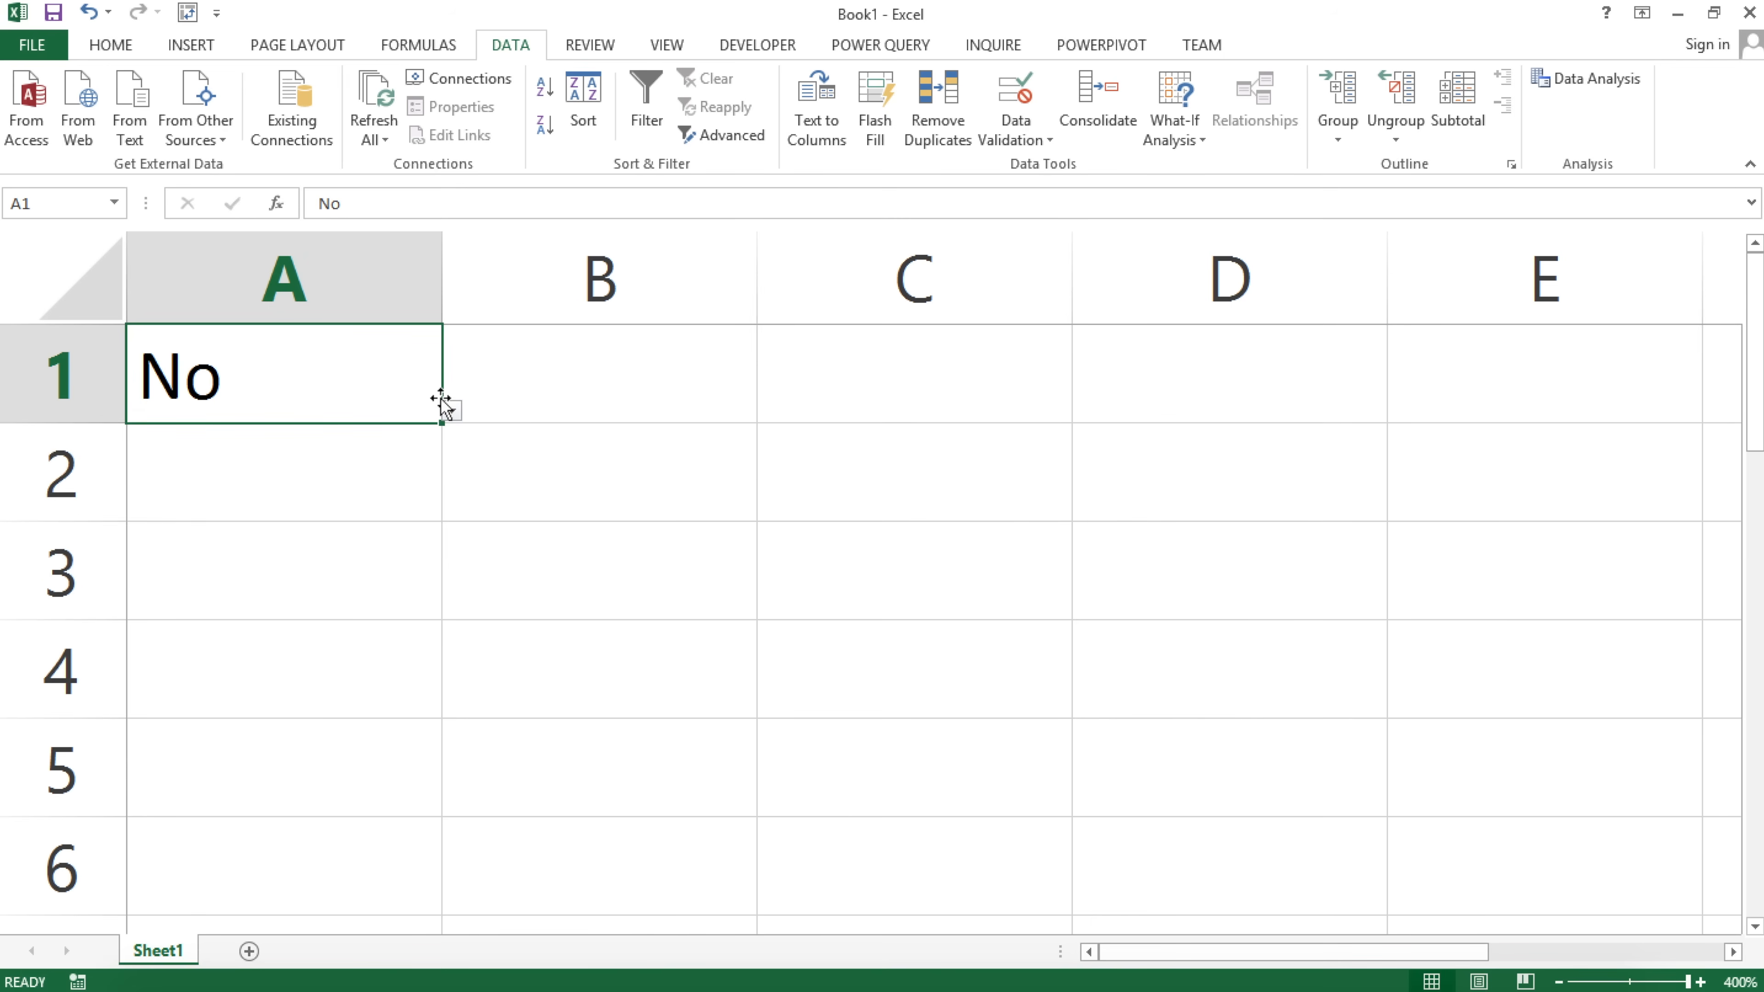
Undo the Yes and No entries in A1 together with the cell's data validation.
{"action": "key", "text": "ctrl+z"}
{"action": "key", "text": "ctrl+z"}
{"action": "key", "text": "ctrl+z"}
Enter the column heading Finished in cell B1.
{"action": "key", "text": "Up"}
{"action": "type", "text": "Fini"}
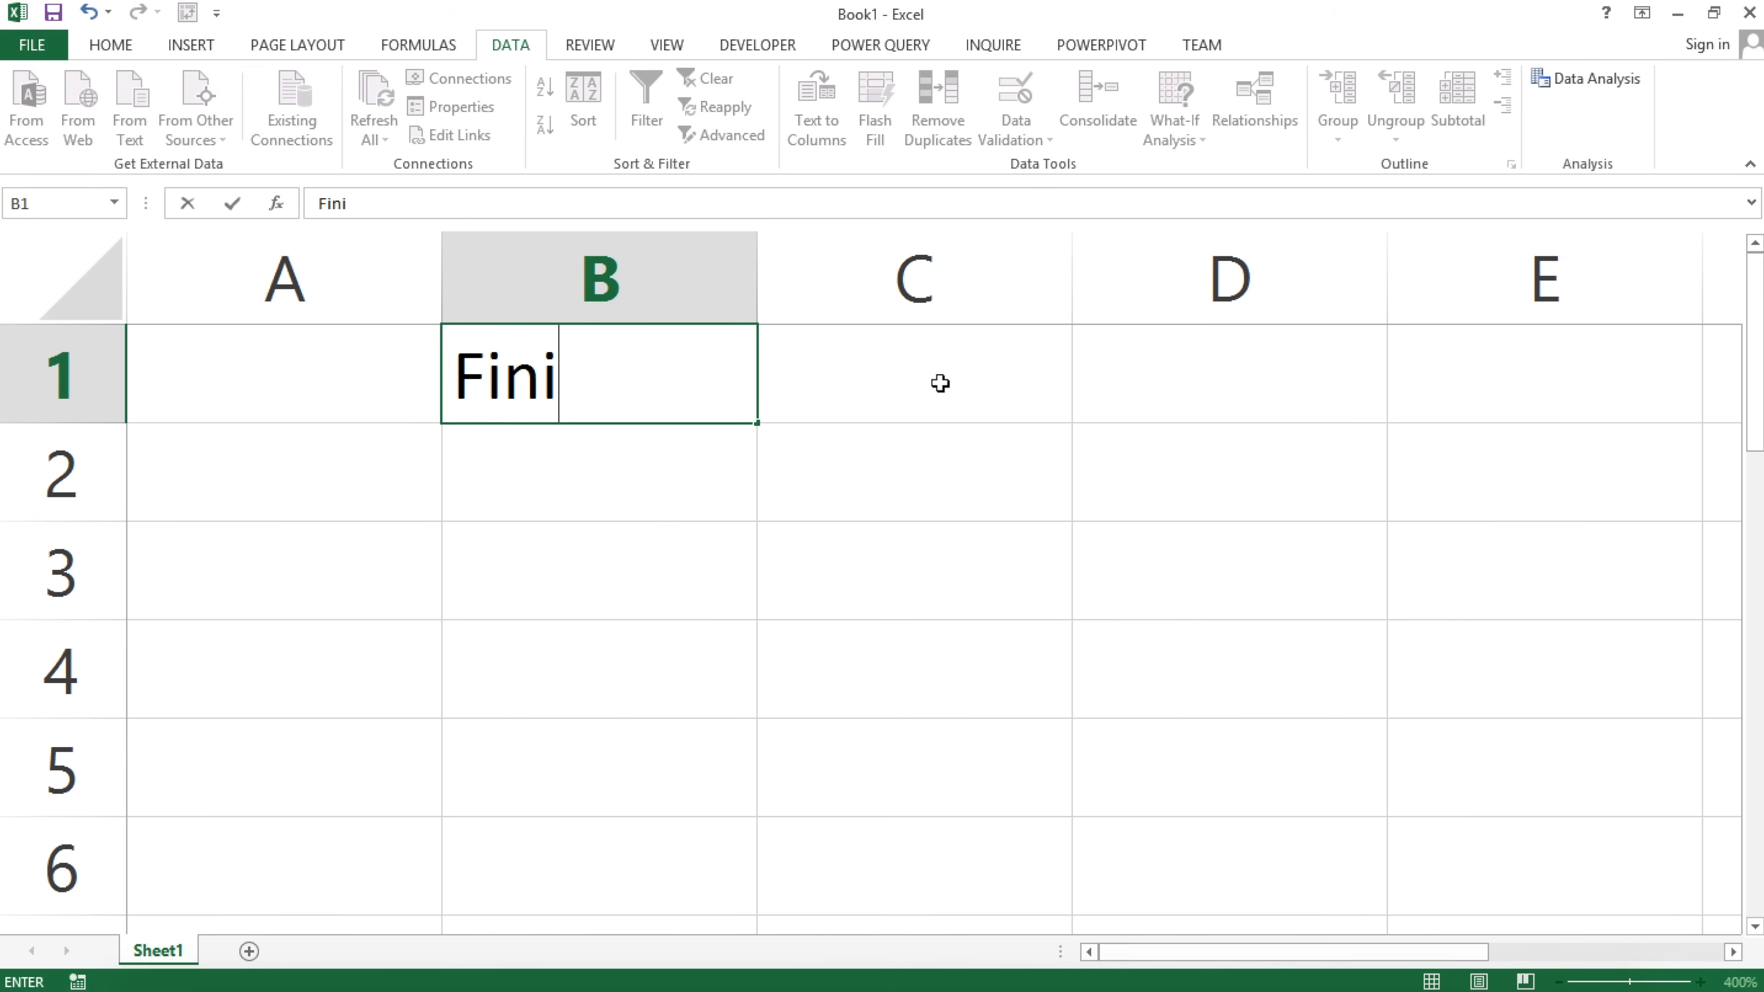
{"action": "type", "text": "shed"}
{"action": "key", "text": "Return"}
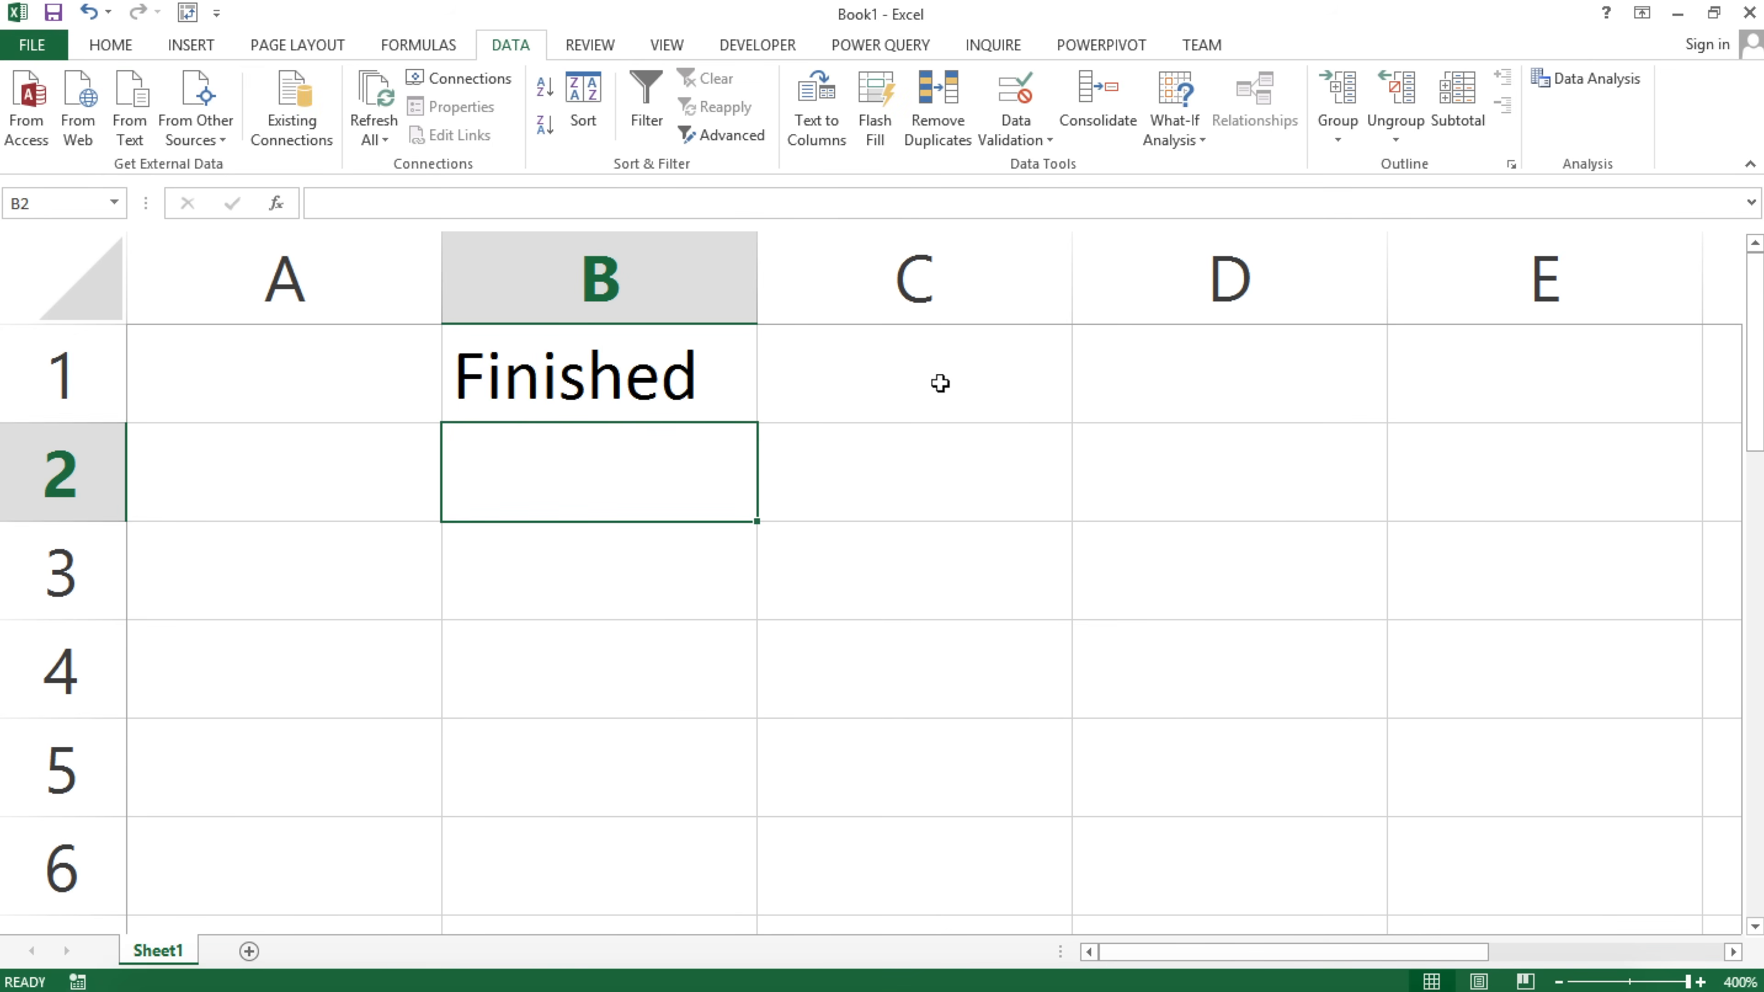
Add data validation to B2:B6 that allows a list with the source Yes,No, and select B2.
{"action": "left_click_drag", "start_coordinate": [599, 481], "coordinate": [602, 866]}
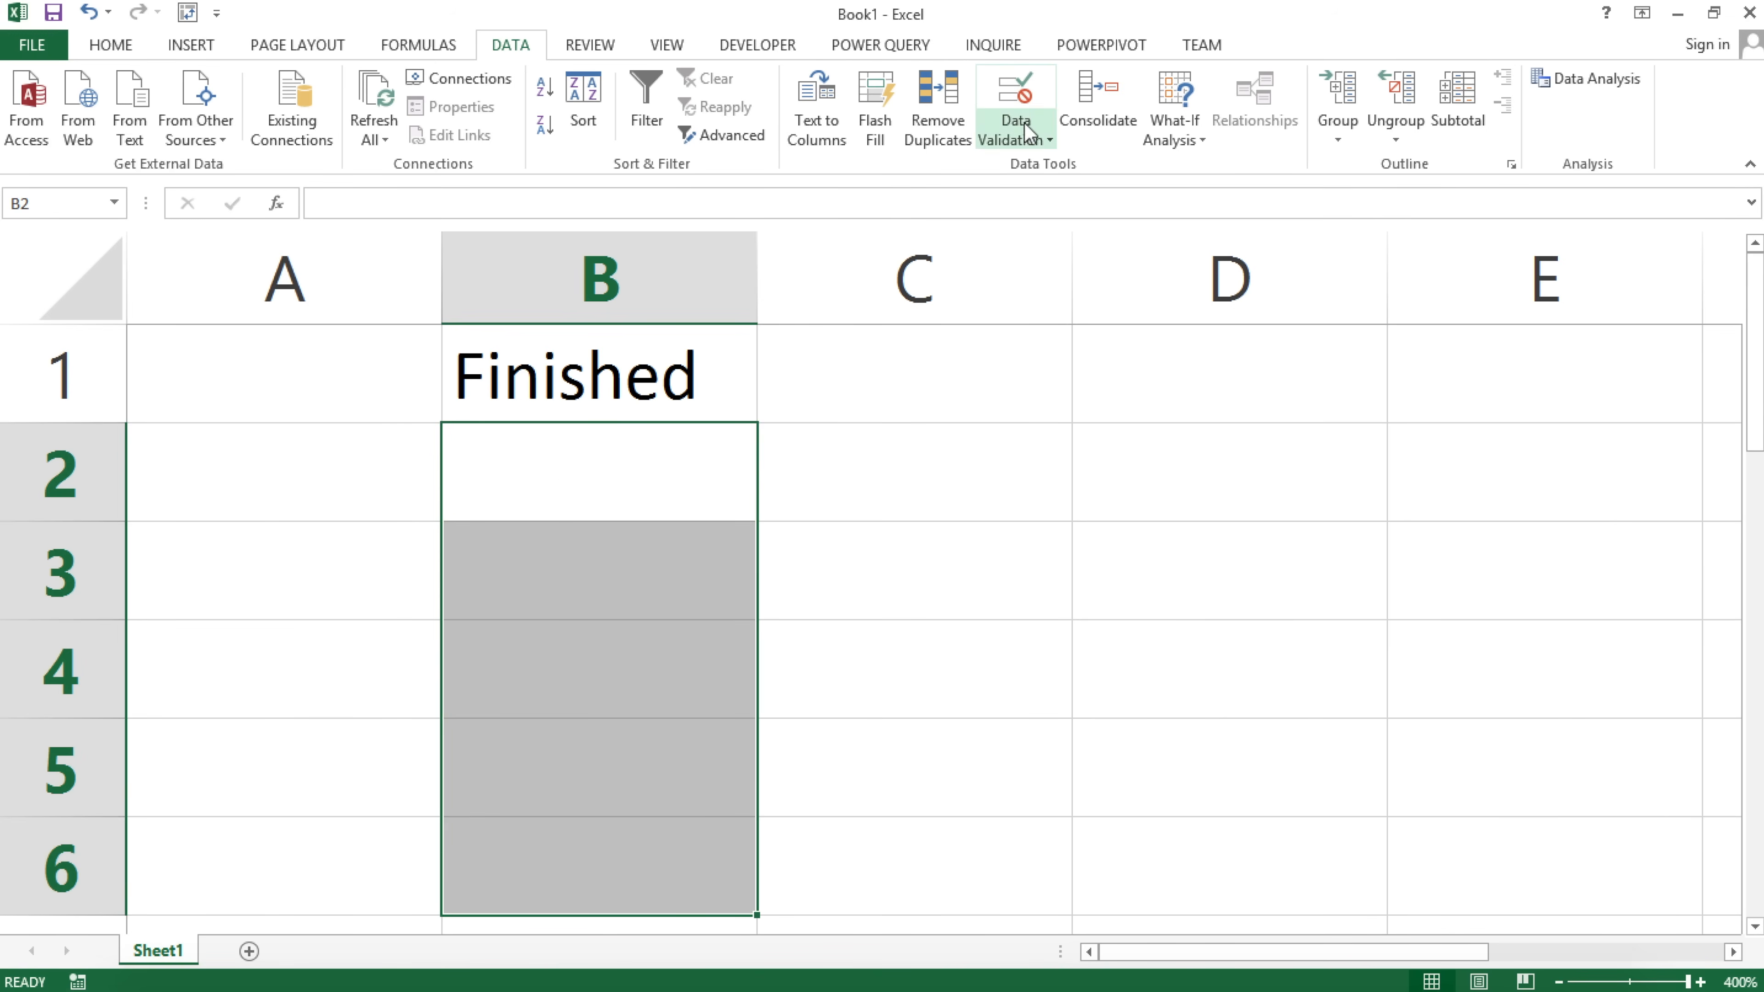
{"action": "left_click", "coordinate": [1031, 137]}
{"action": "left_click", "coordinate": [1070, 165]}
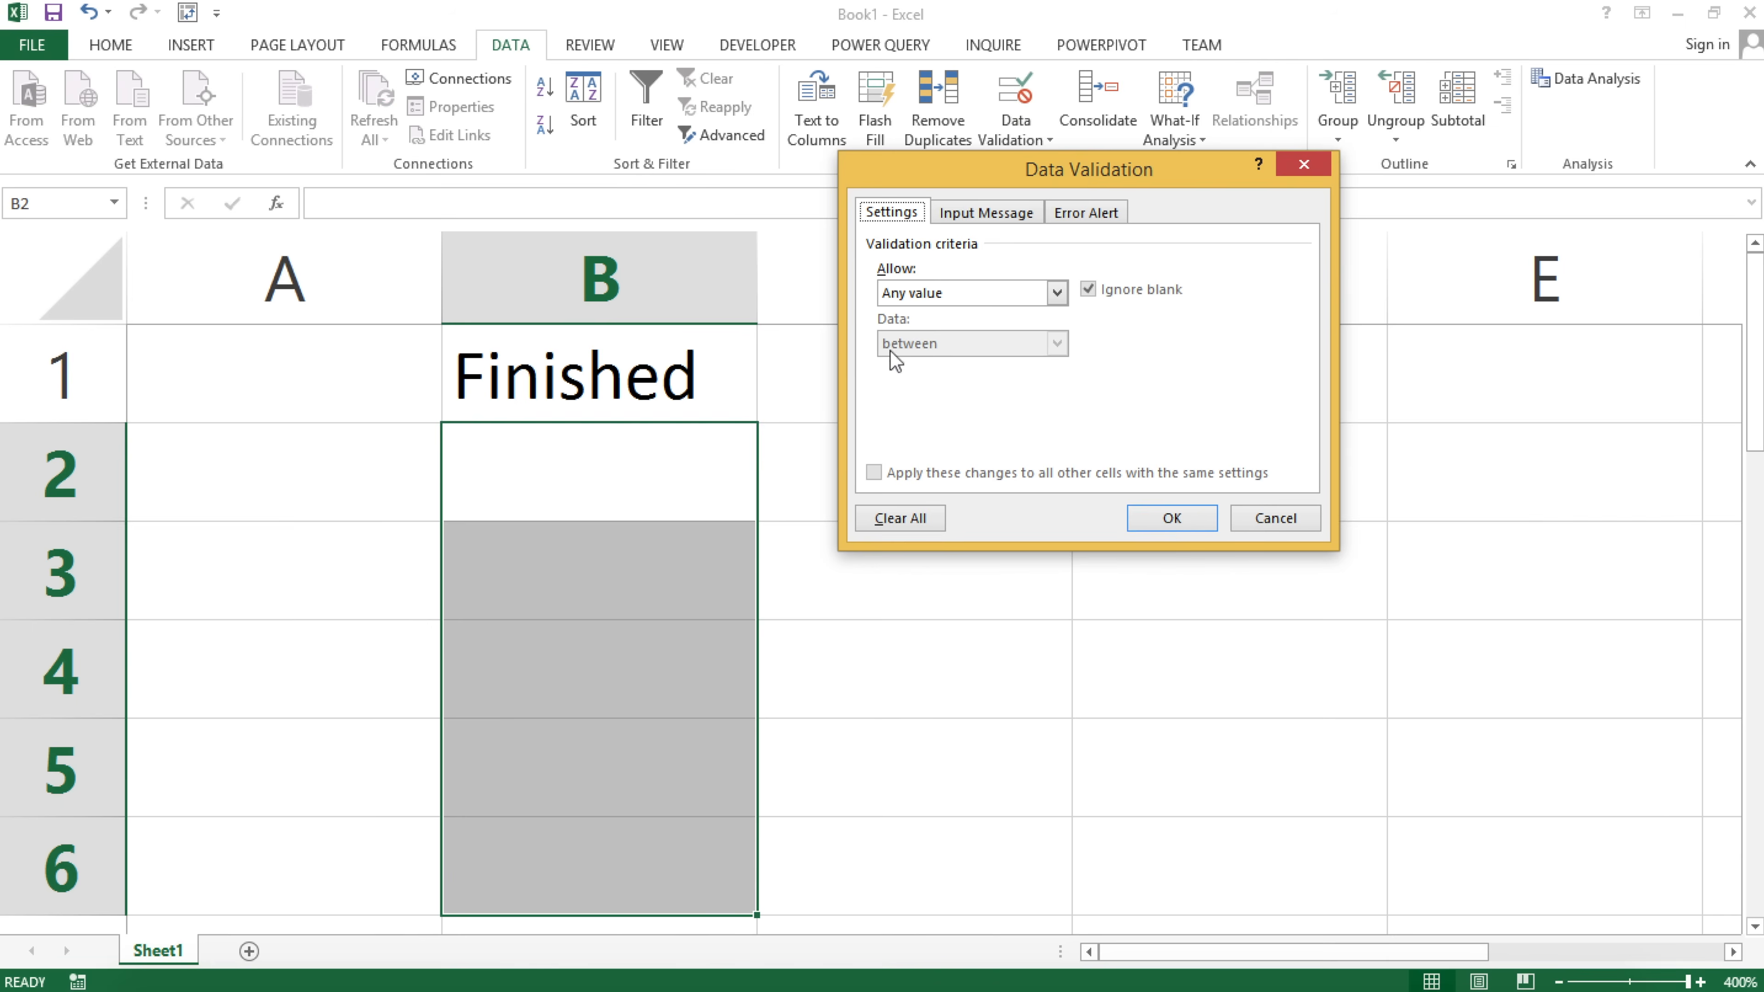
{"action": "left_click", "coordinate": [966, 290]}
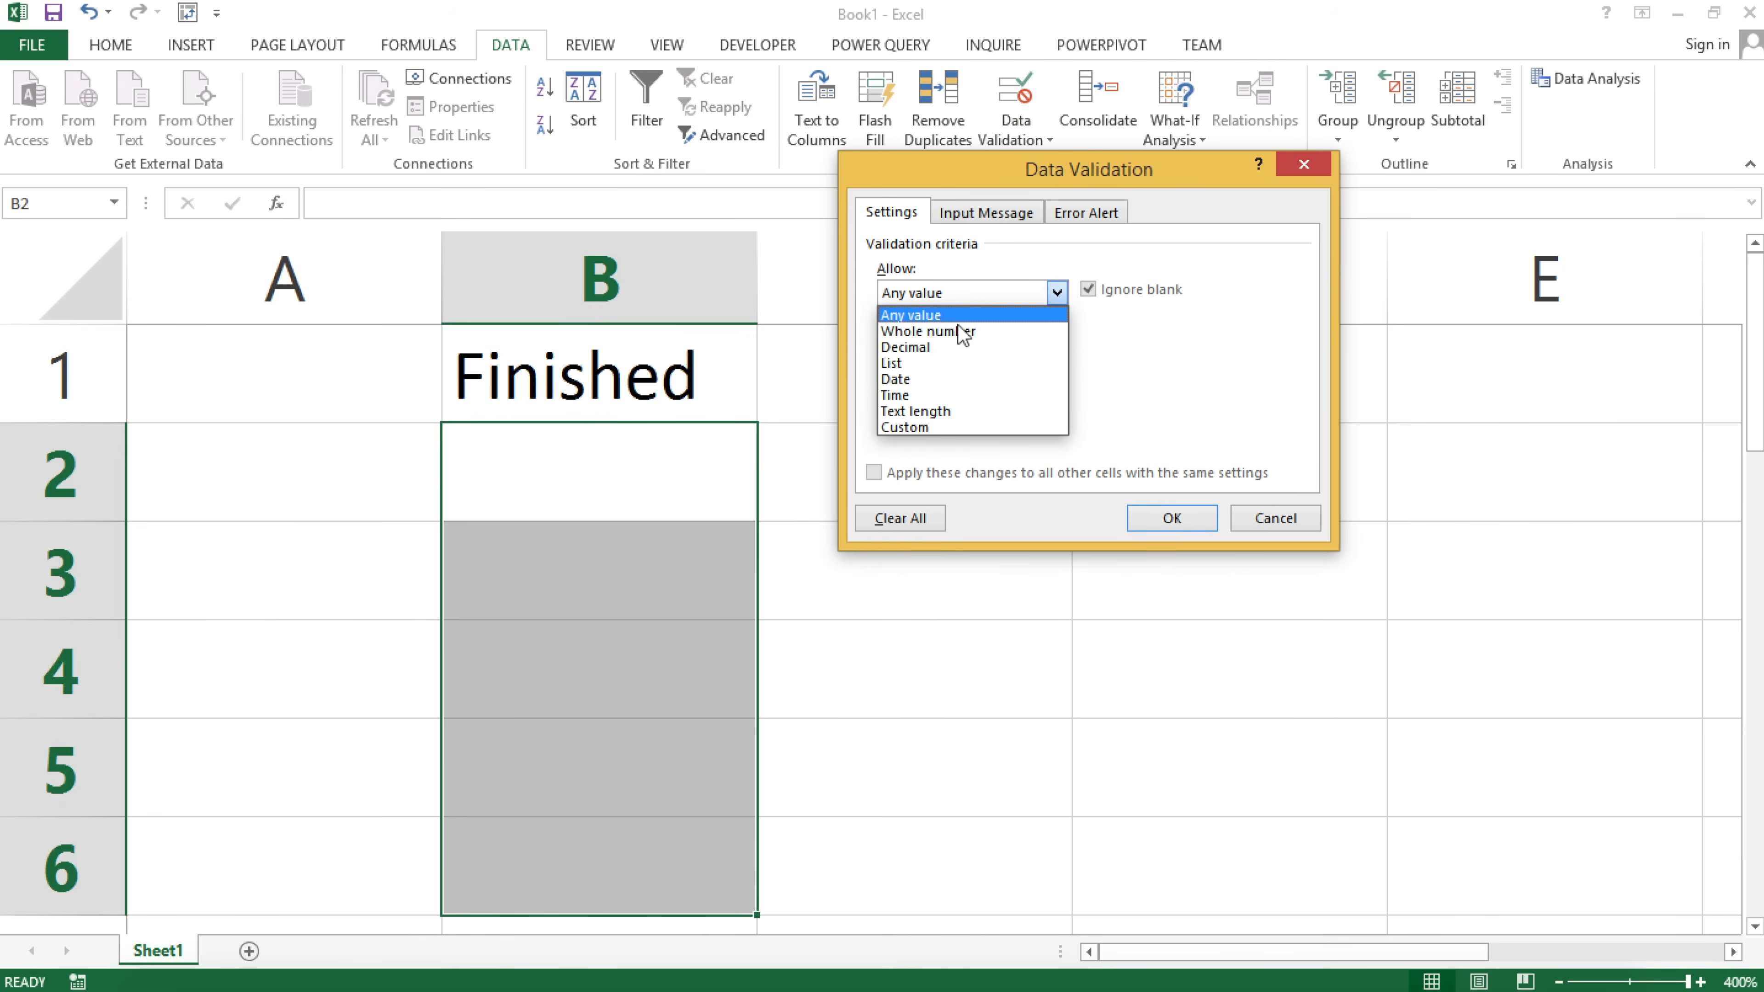
{"action": "left_click", "coordinate": [943, 373]}
{"action": "left_click", "coordinate": [942, 390]}
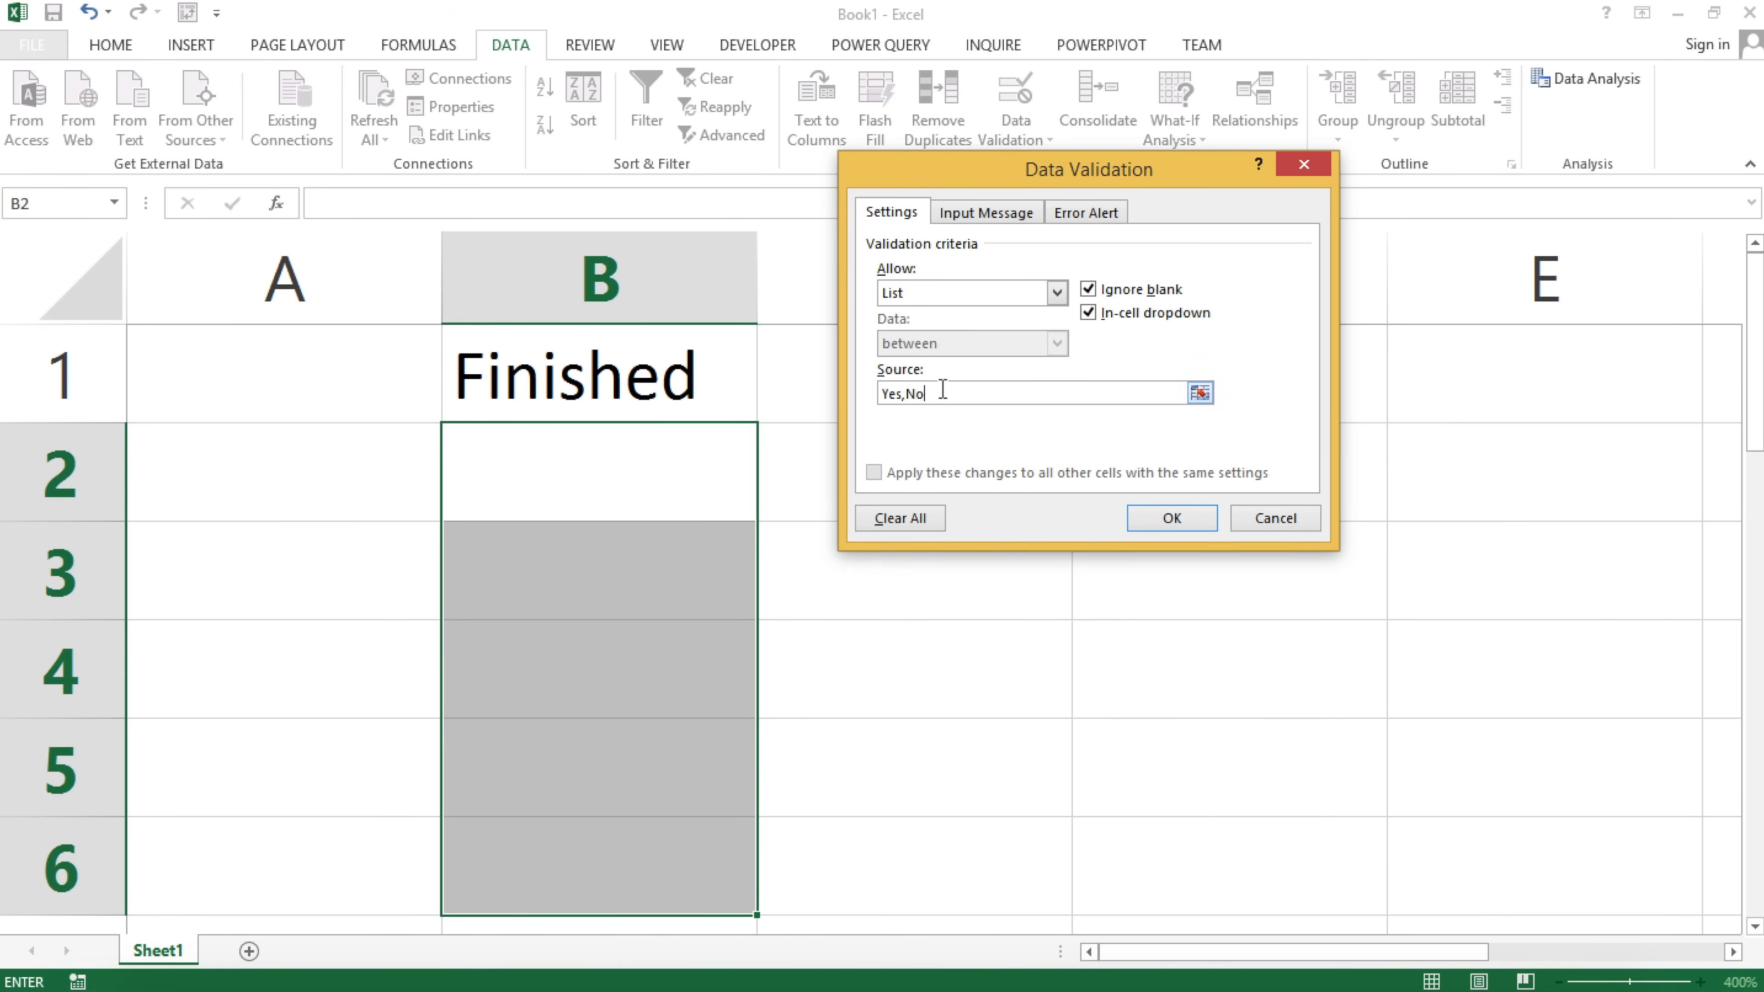
{"action": "key", "text": "Return"}
{"action": "left_click", "coordinate": [715, 490]}
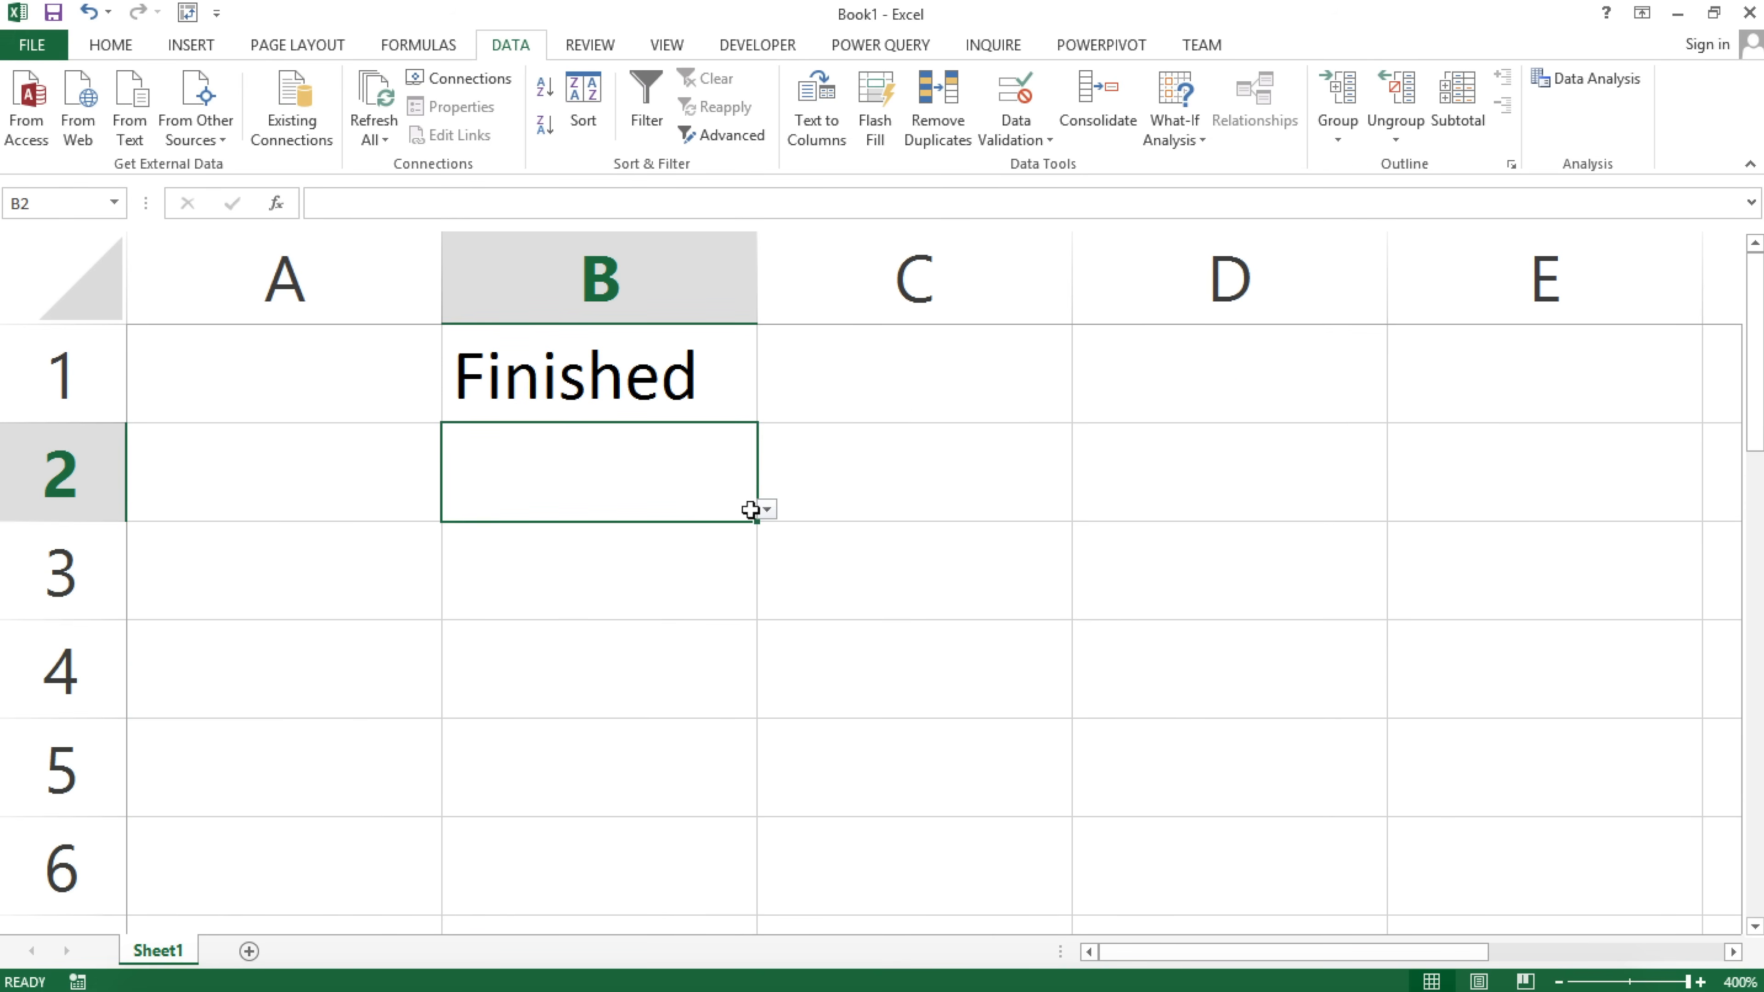
Check the drop-down options in B2 and B3, and undo the list validation on the Finished column.
{"action": "left_click", "coordinate": [764, 511]}
{"action": "key", "text": "Escape"}
{"action": "left_click", "coordinate": [713, 560]}
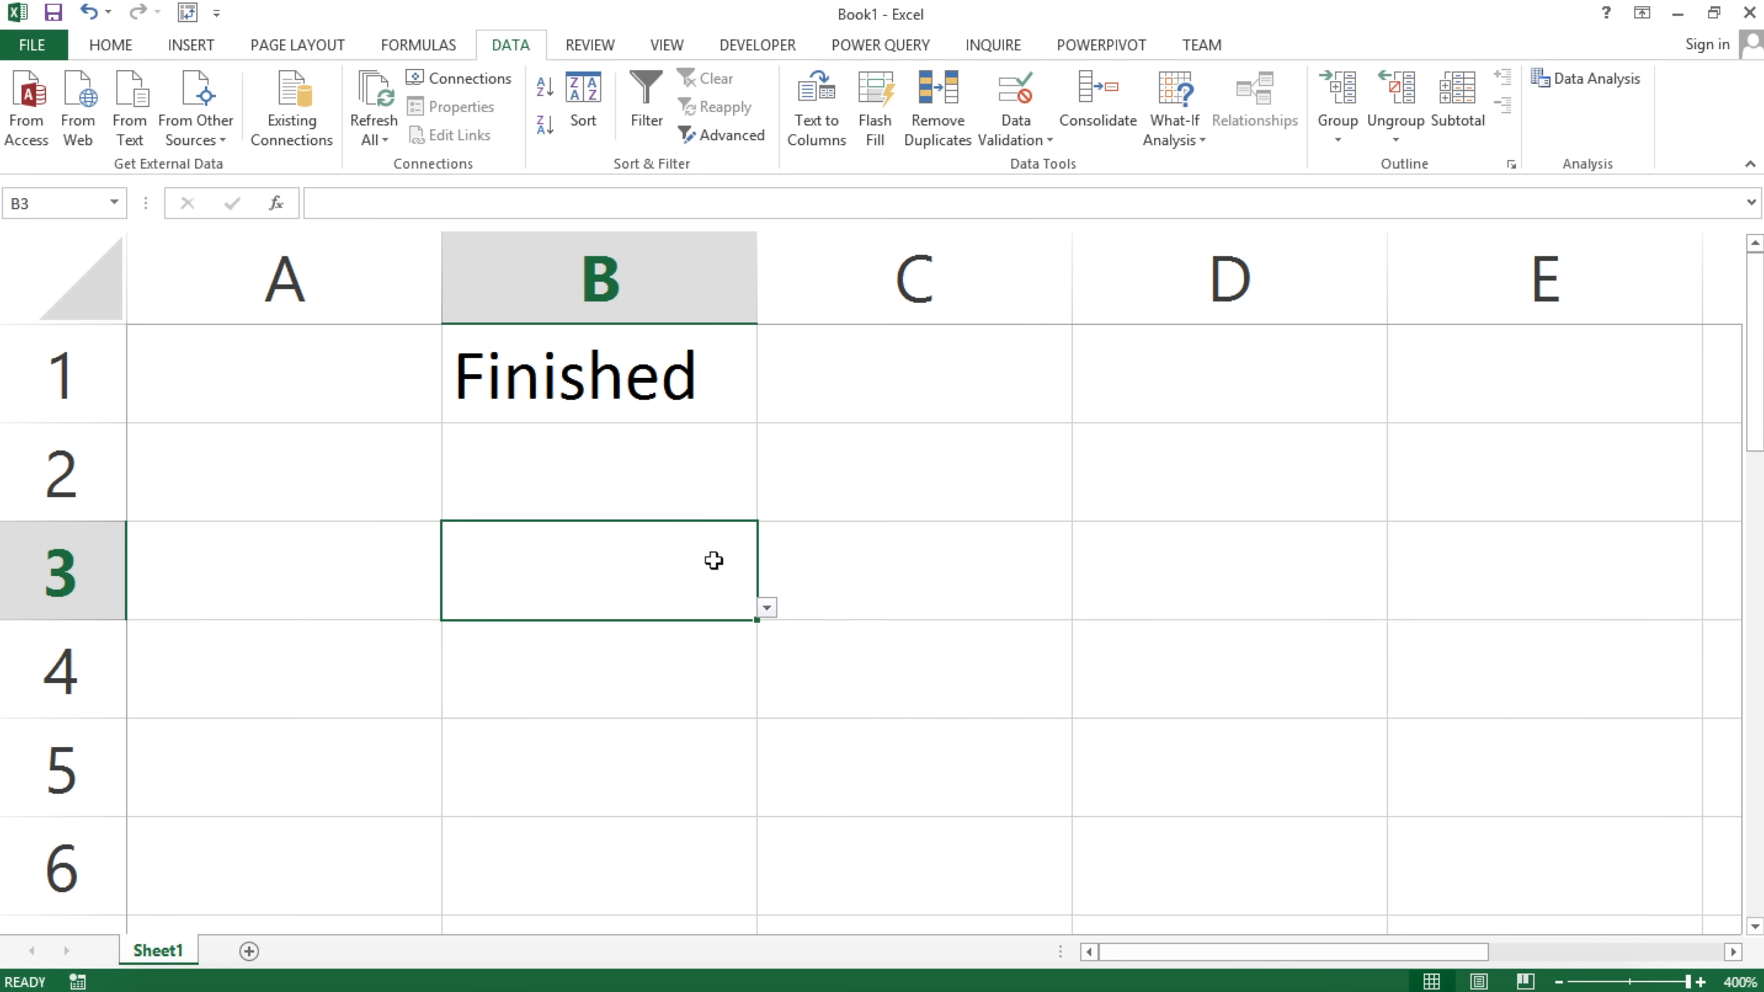
{"action": "left_click", "coordinate": [766, 607]}
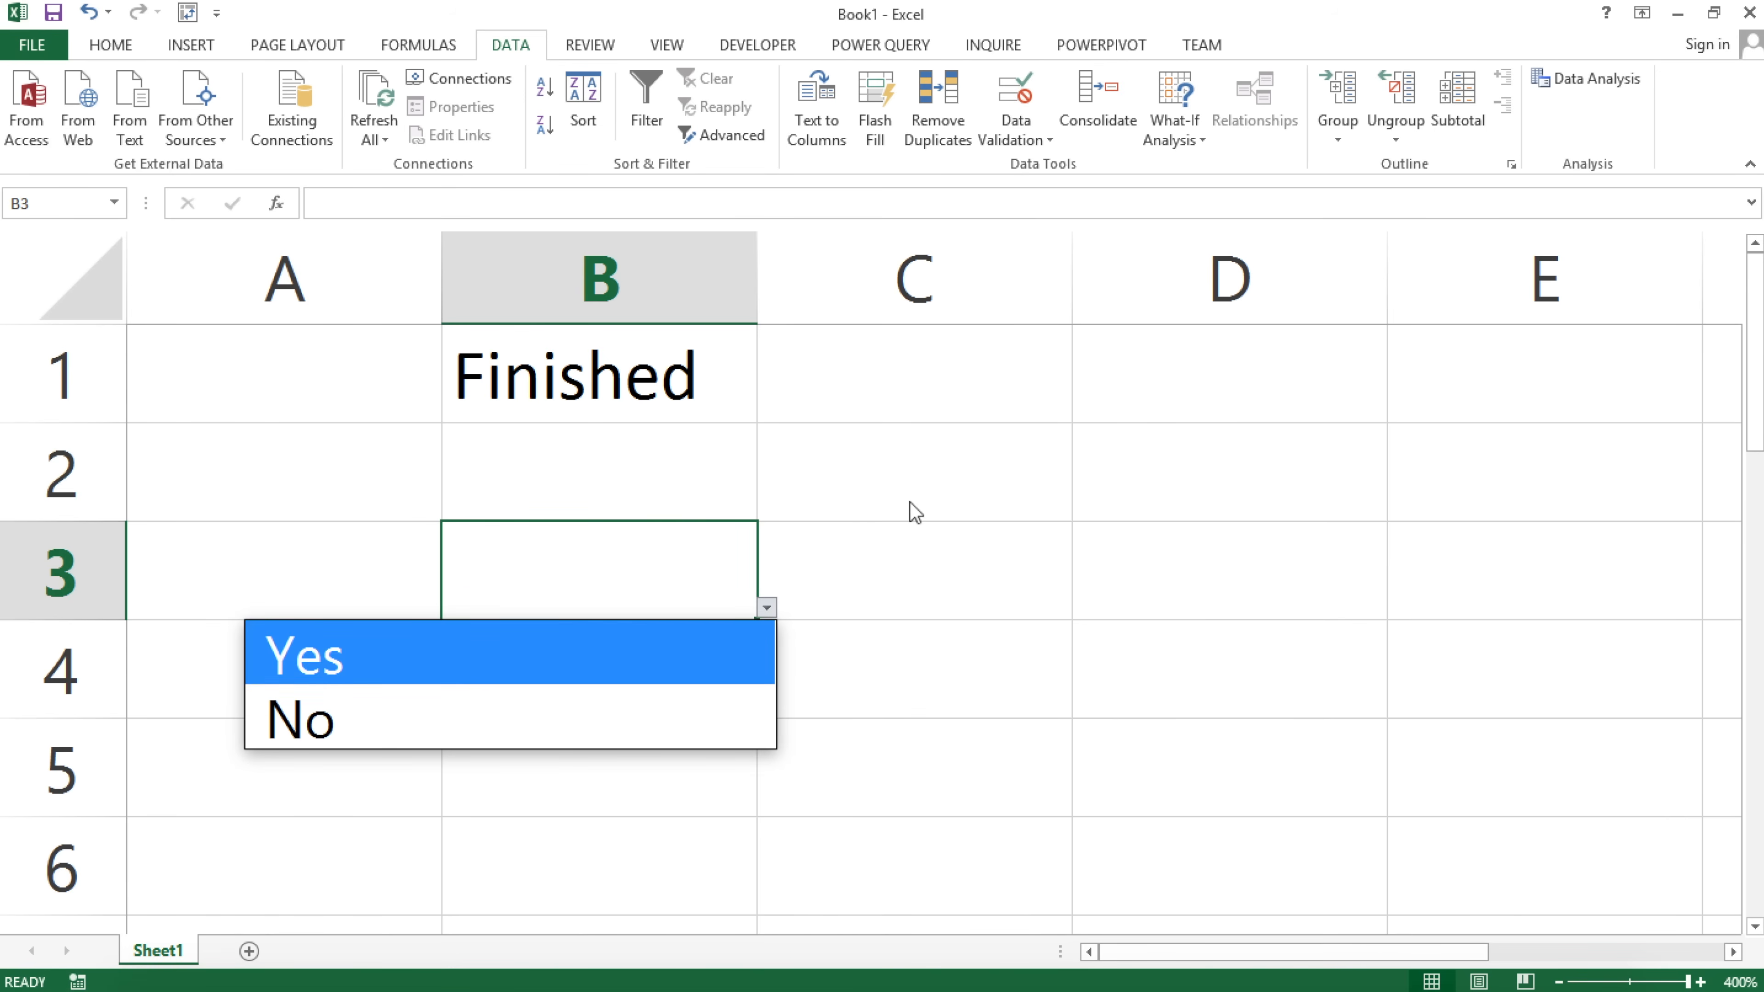
{"action": "key", "text": "Escape"}
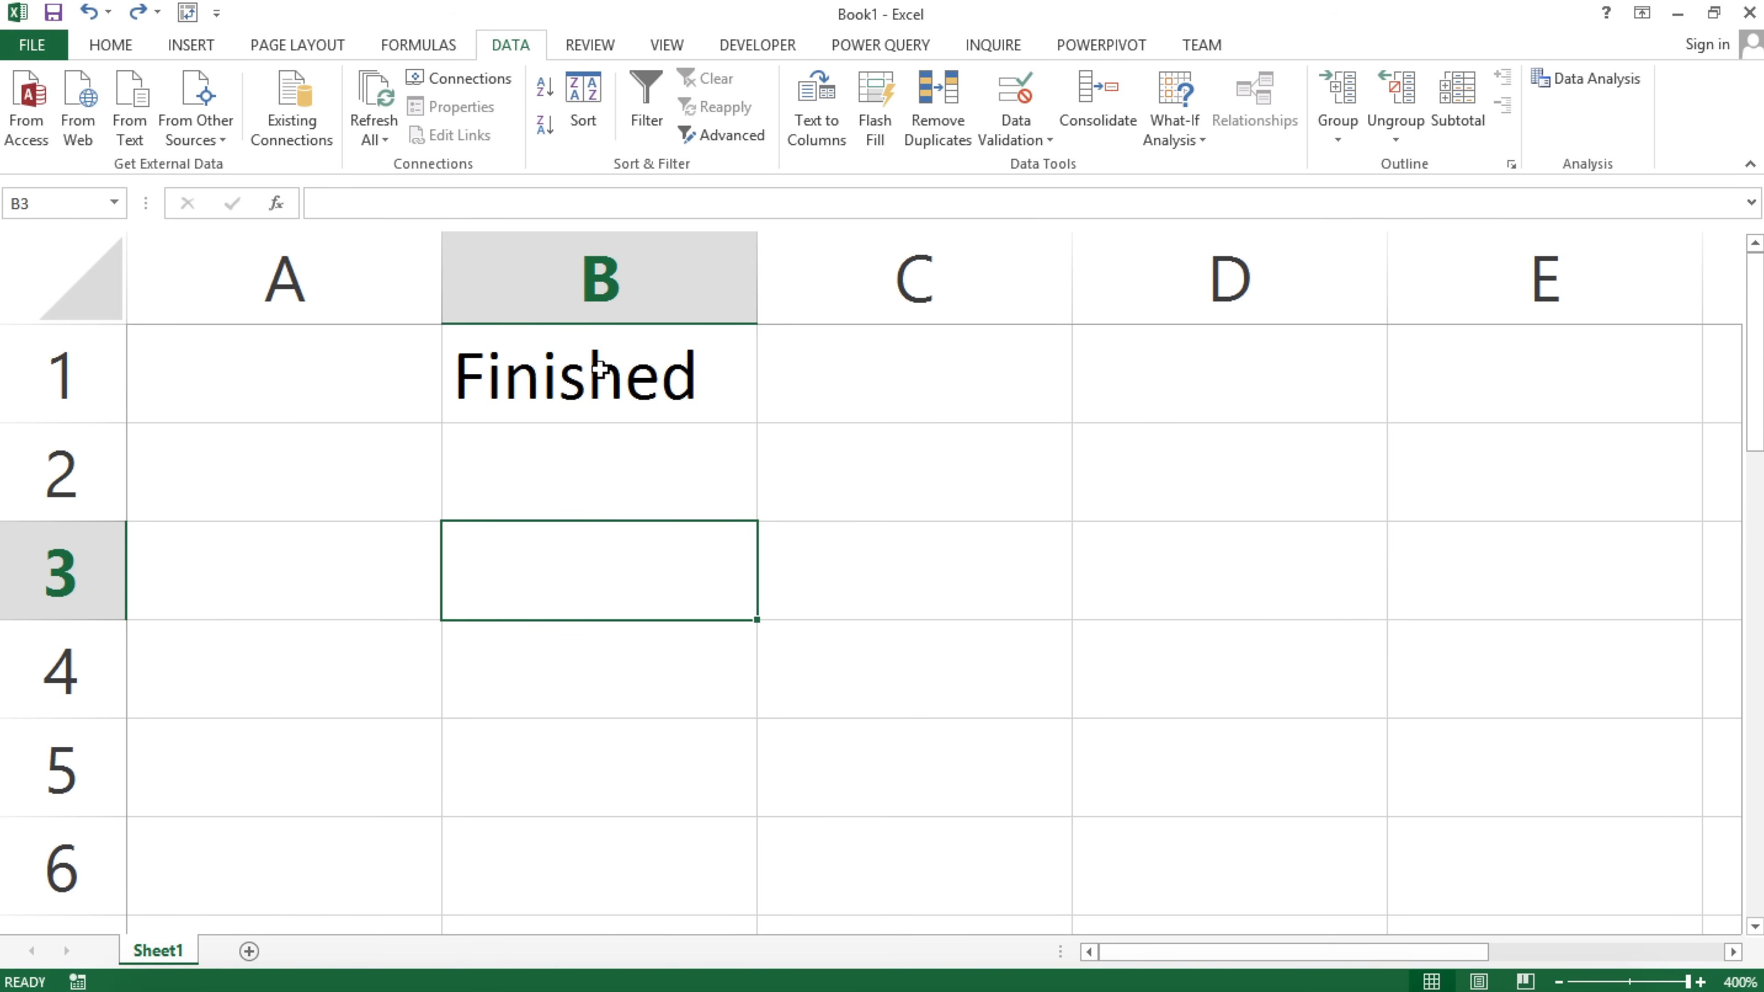
{"action": "left_click_drag", "start_coordinate": [586, 480], "coordinate": [560, 786]}
{"action": "left_click", "coordinate": [592, 487]}
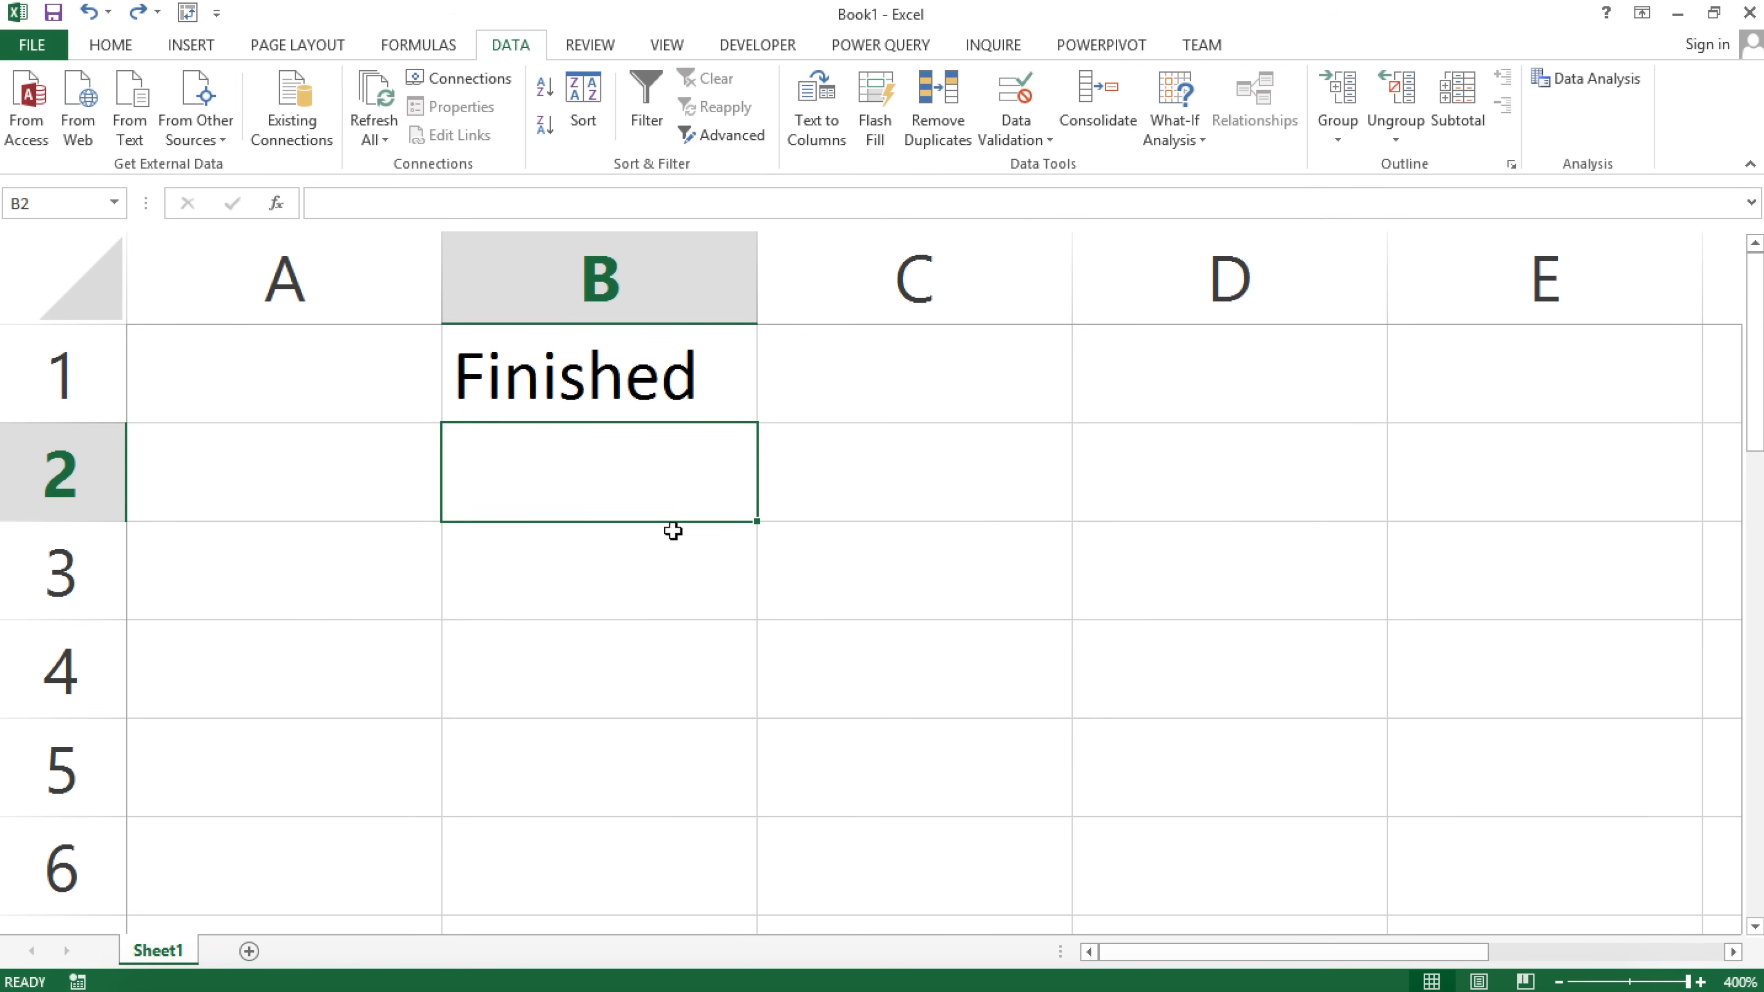
{"action": "left_click", "coordinate": [1018, 135]}
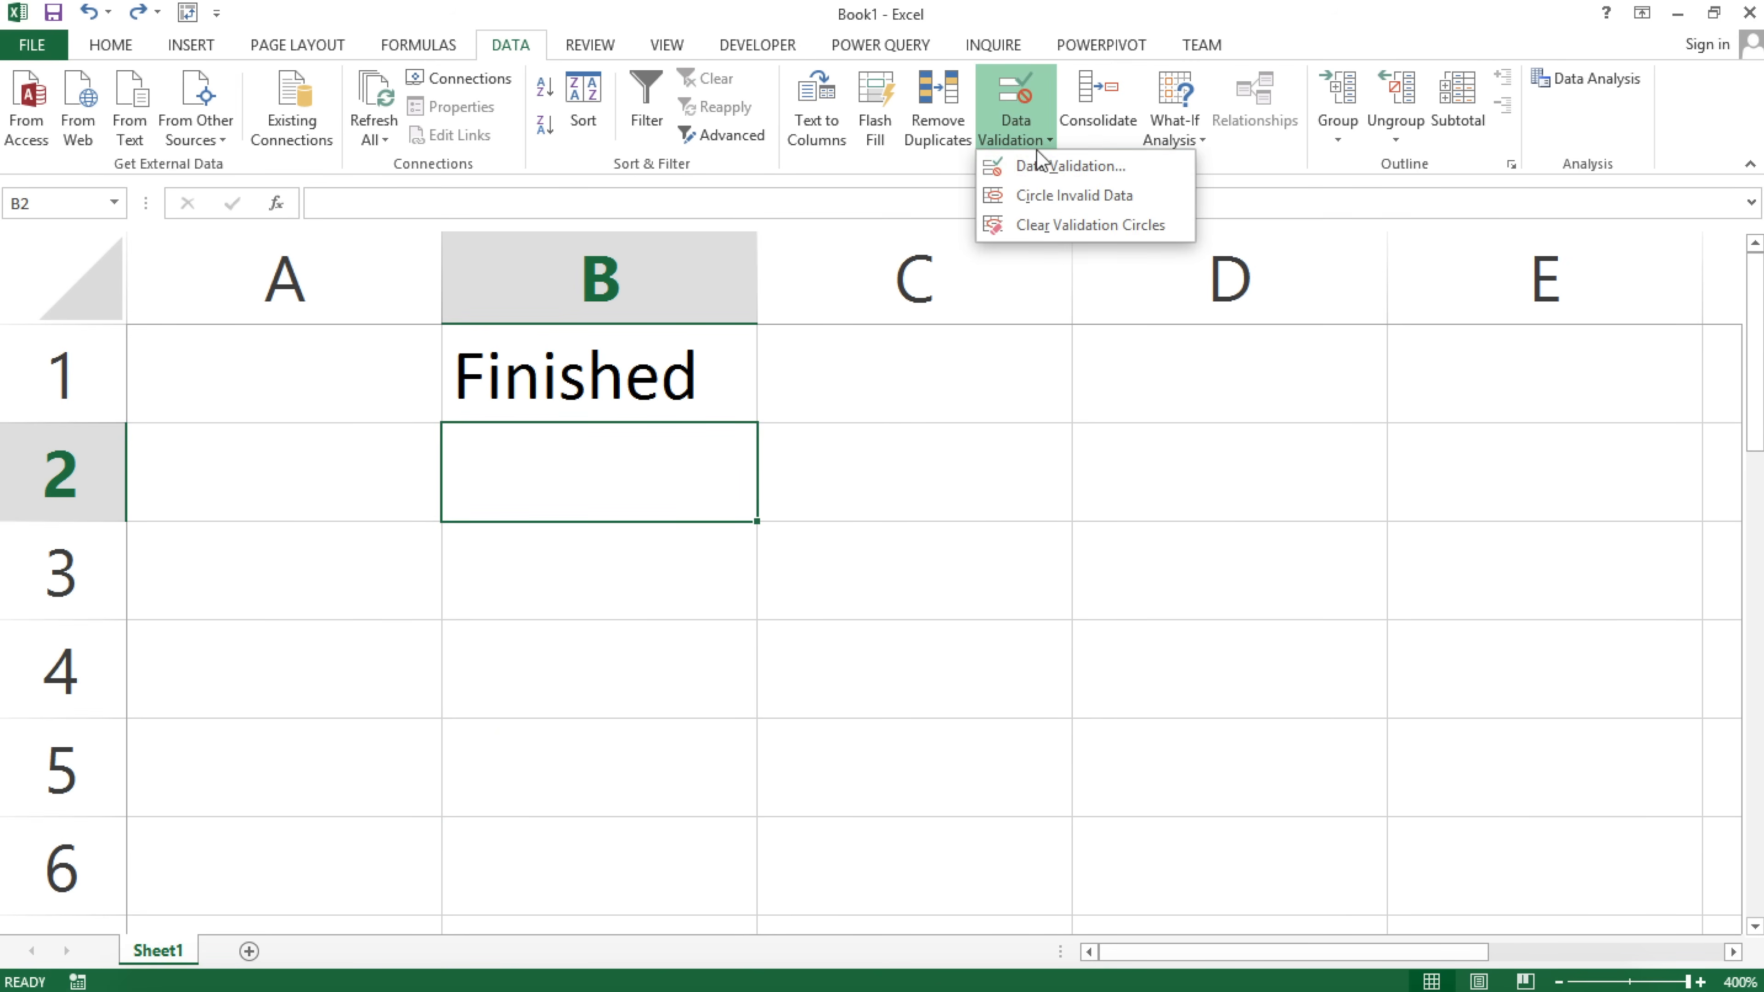
{"action": "left_click", "coordinate": [1043, 166]}
{"action": "left_click", "coordinate": [1007, 291]}
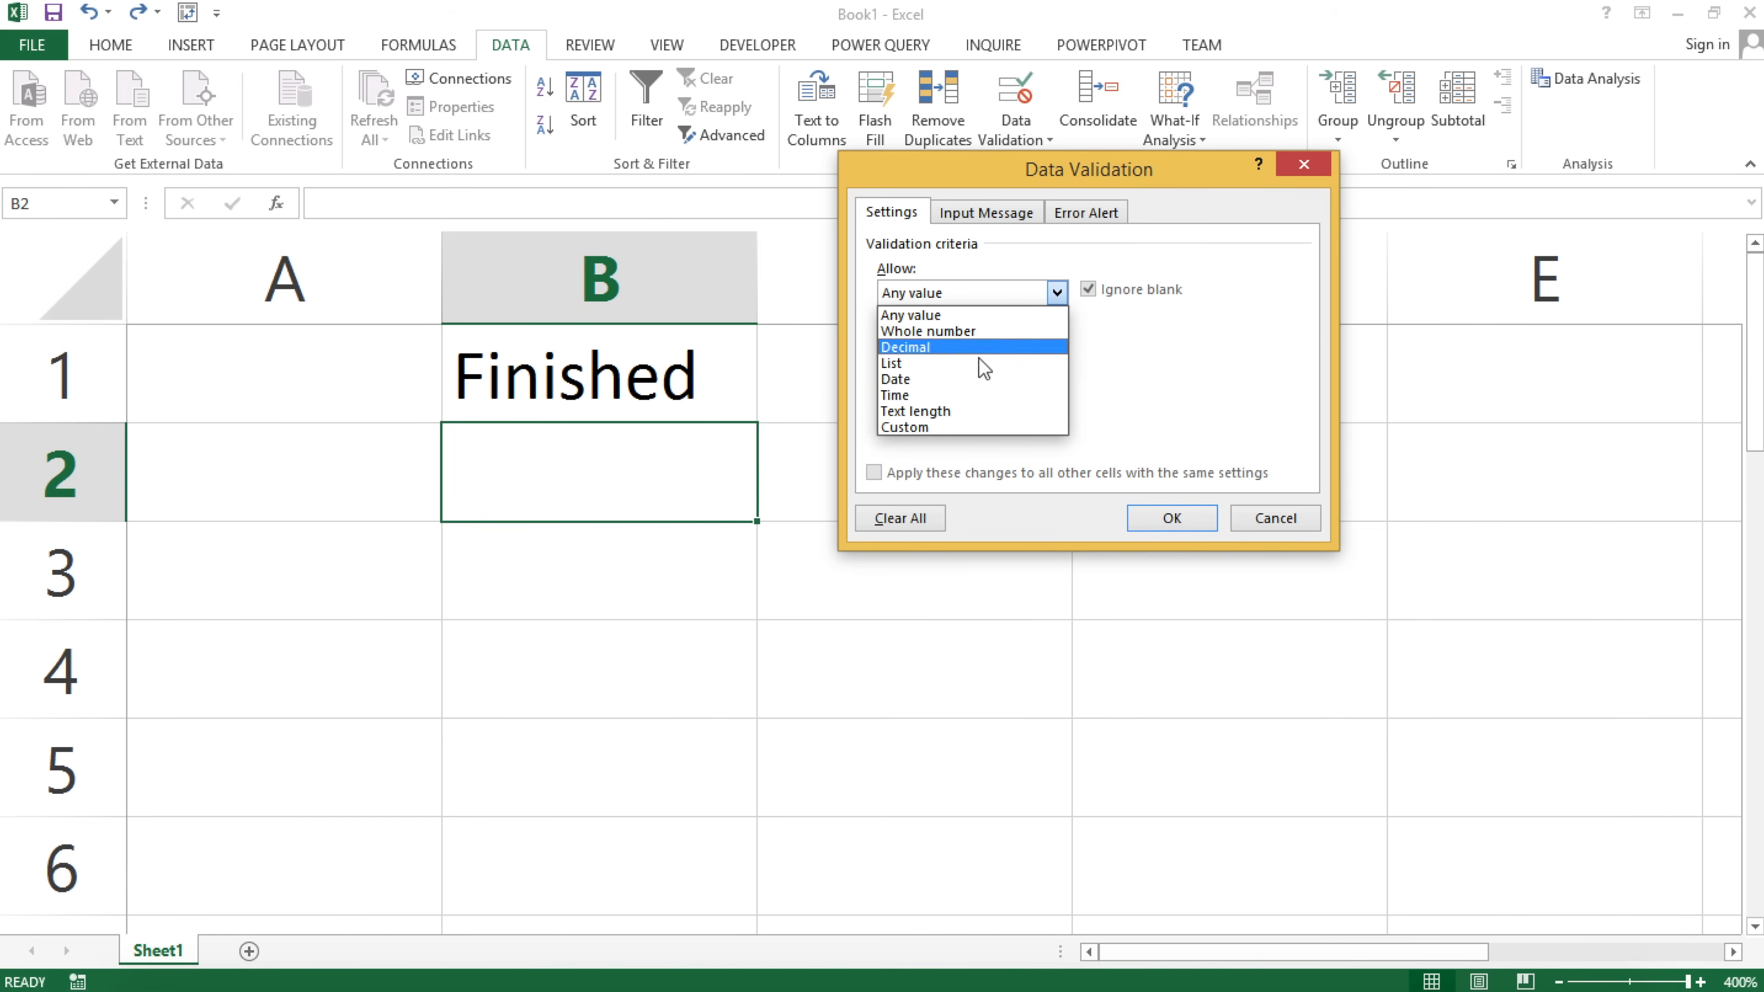
{"action": "left_click", "coordinate": [973, 363]}
{"action": "left_click", "coordinate": [940, 393]}
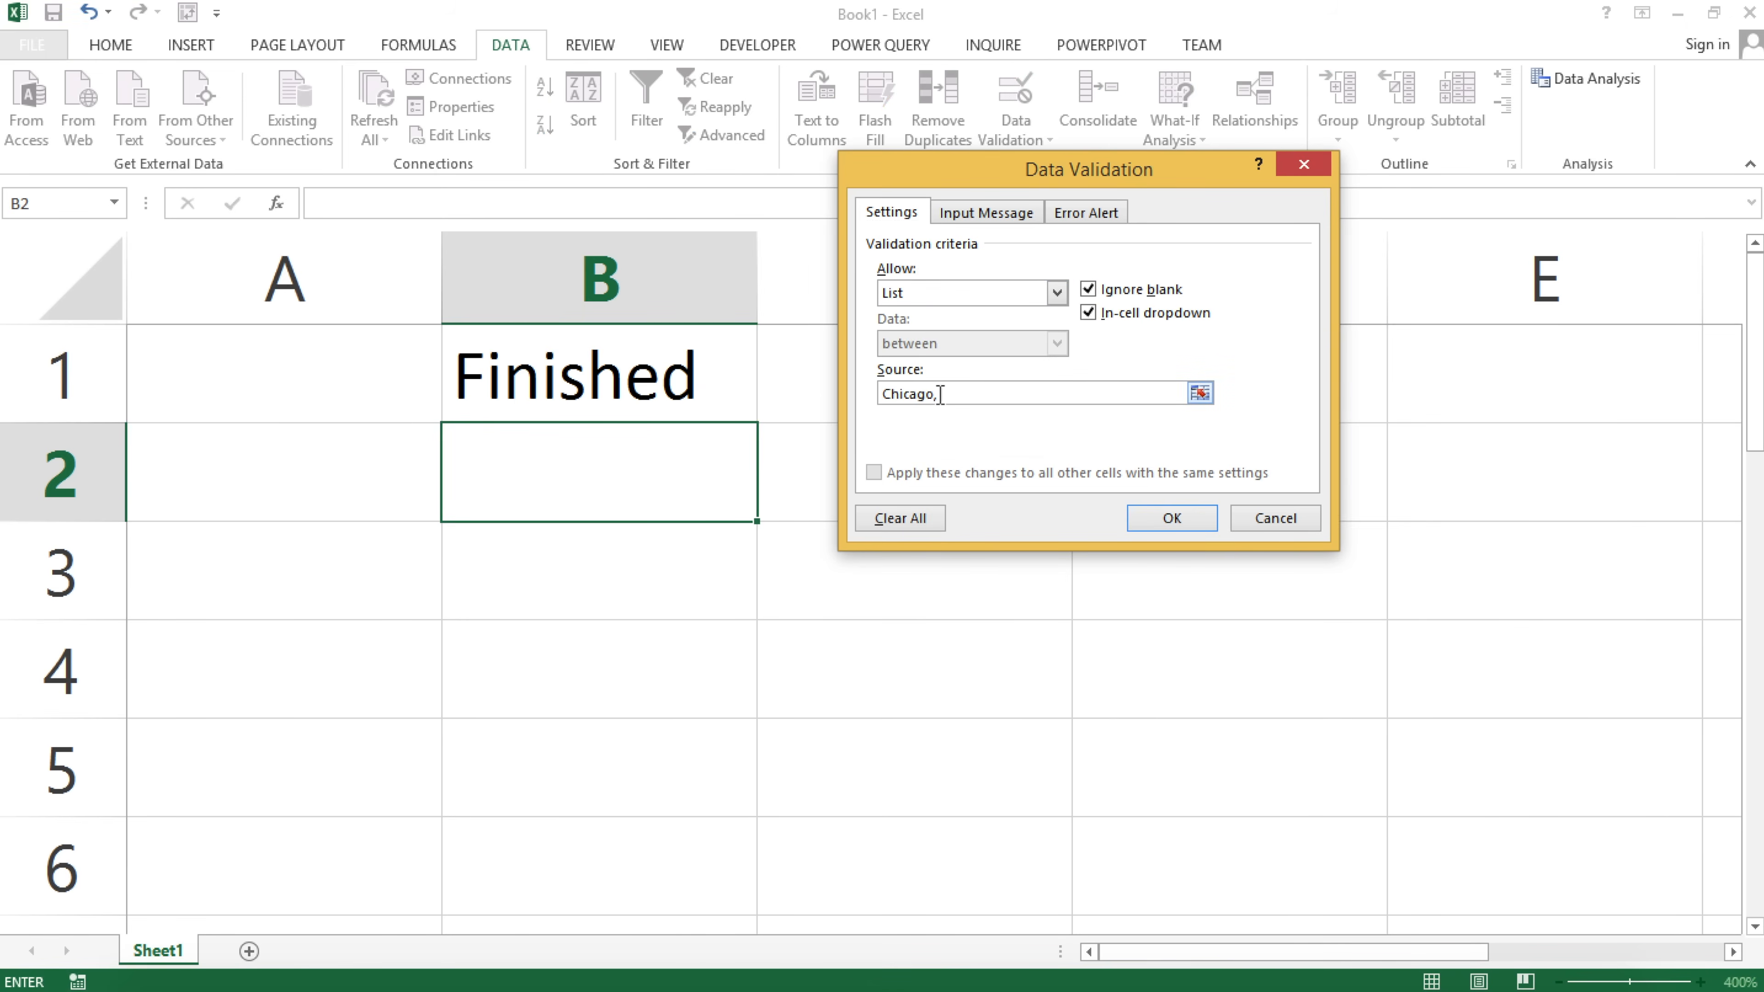
{"action": "double_click", "coordinate": [906, 394]}
{"action": "left_click", "coordinate": [1256, 522]}
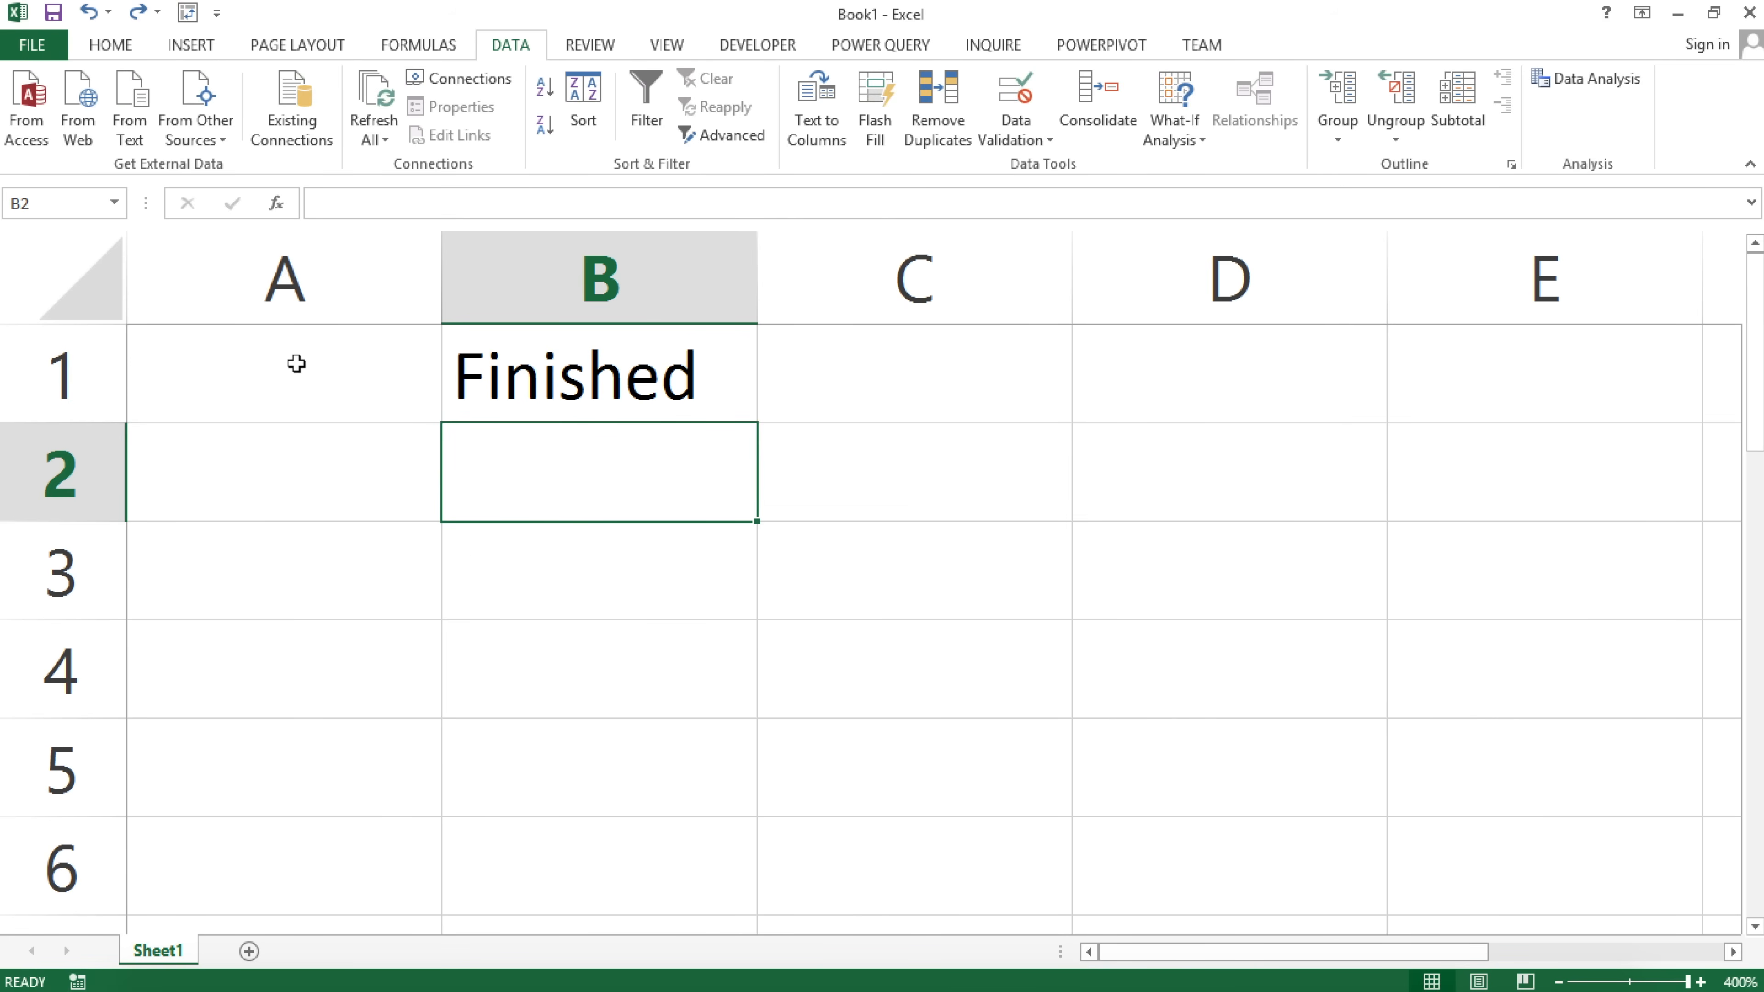
Add a new worksheet and enter Chicago, IL in its cell A1.
{"action": "left_click", "coordinate": [249, 951]}
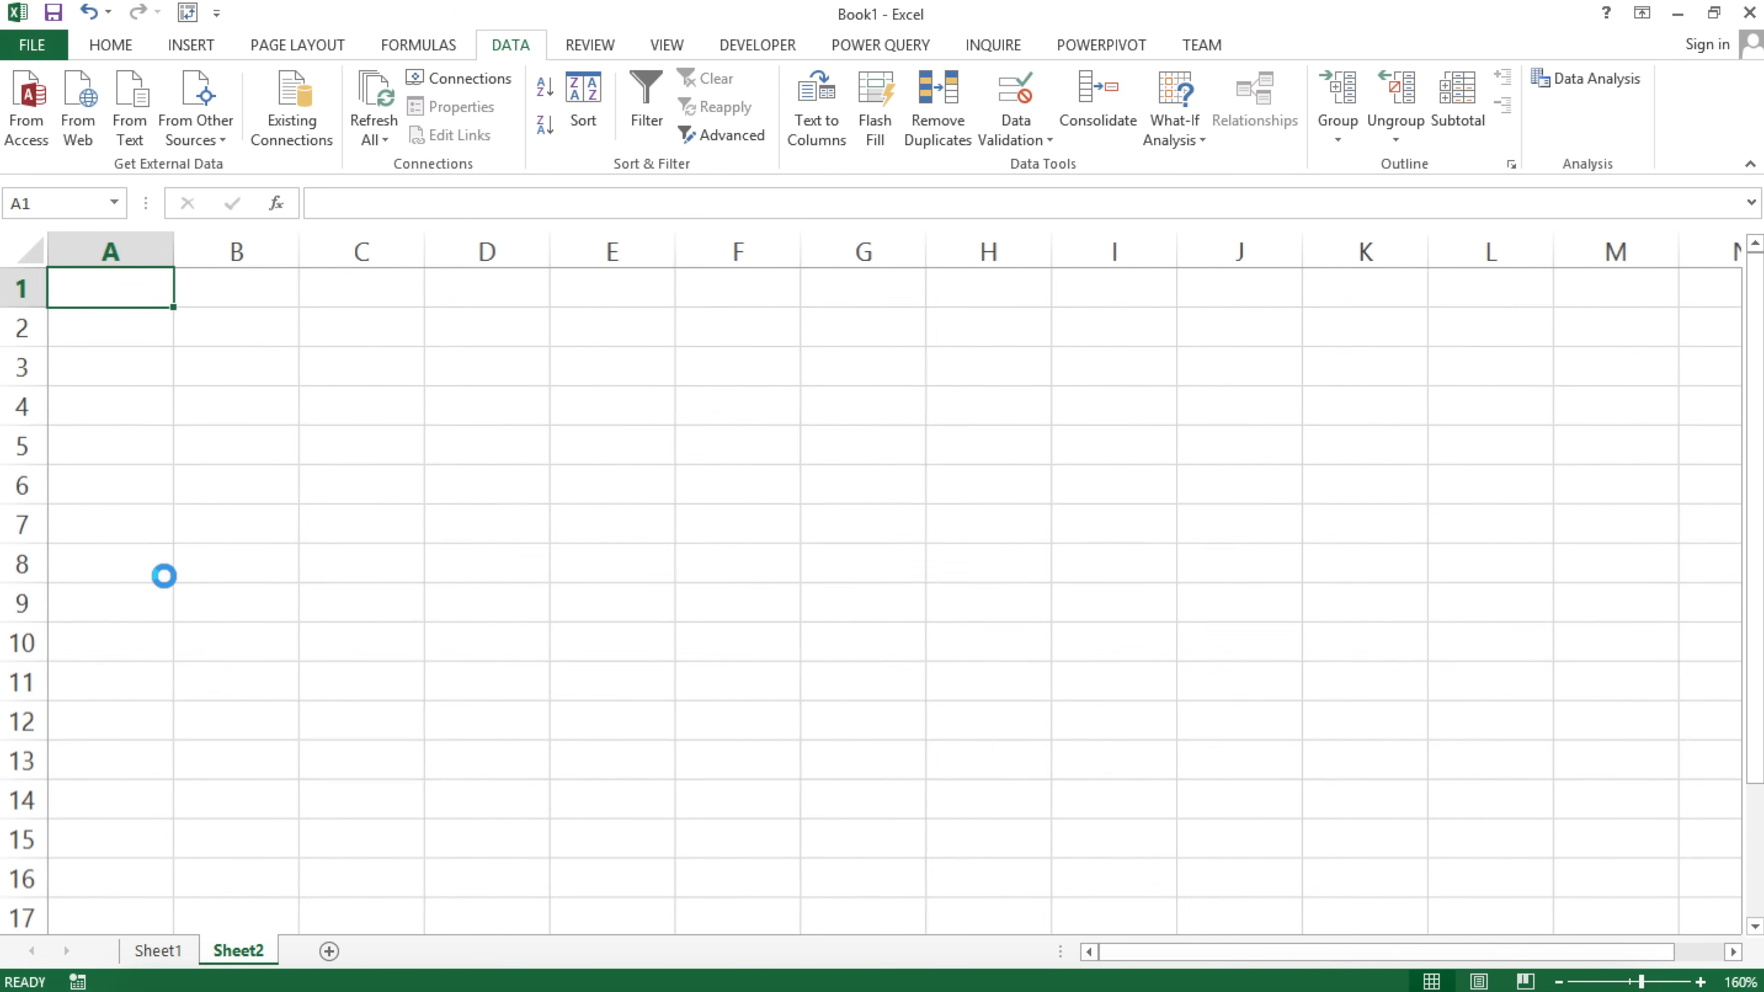
{"action": "scroll", "coordinate": [164, 576], "scroll_direction": "up", "scroll_amount": 14, "text": "ctrl"}
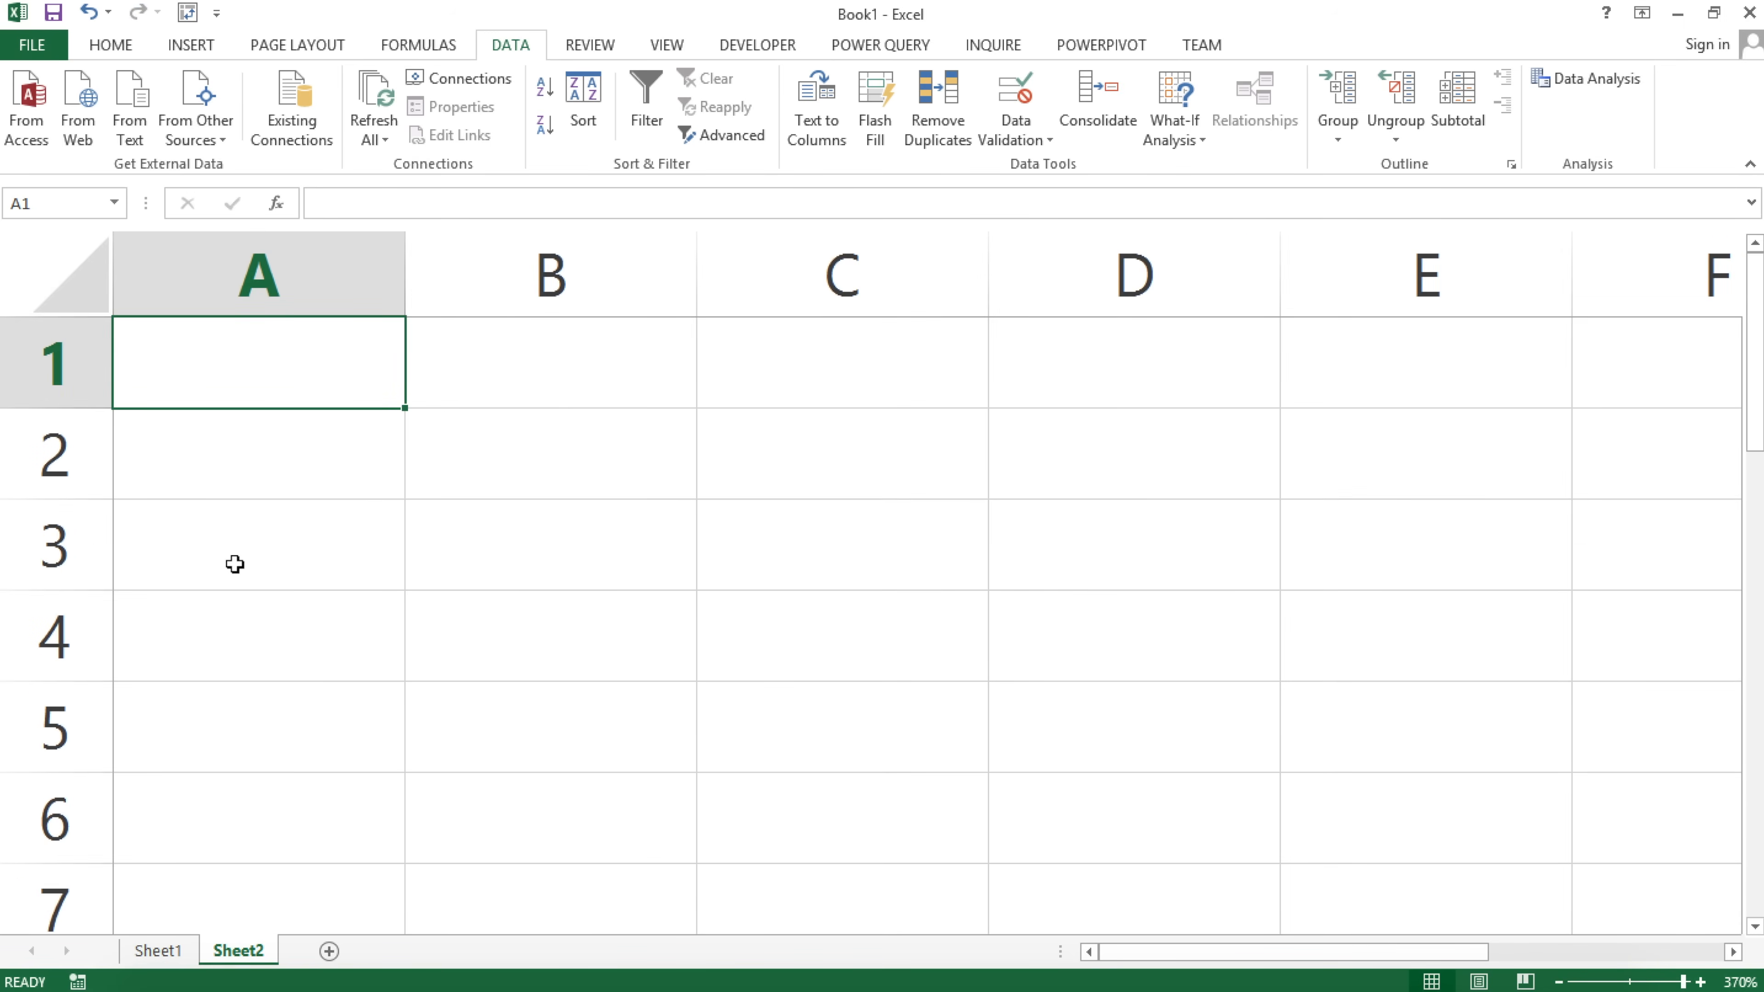
{"action": "type", "text": "Chicag"}
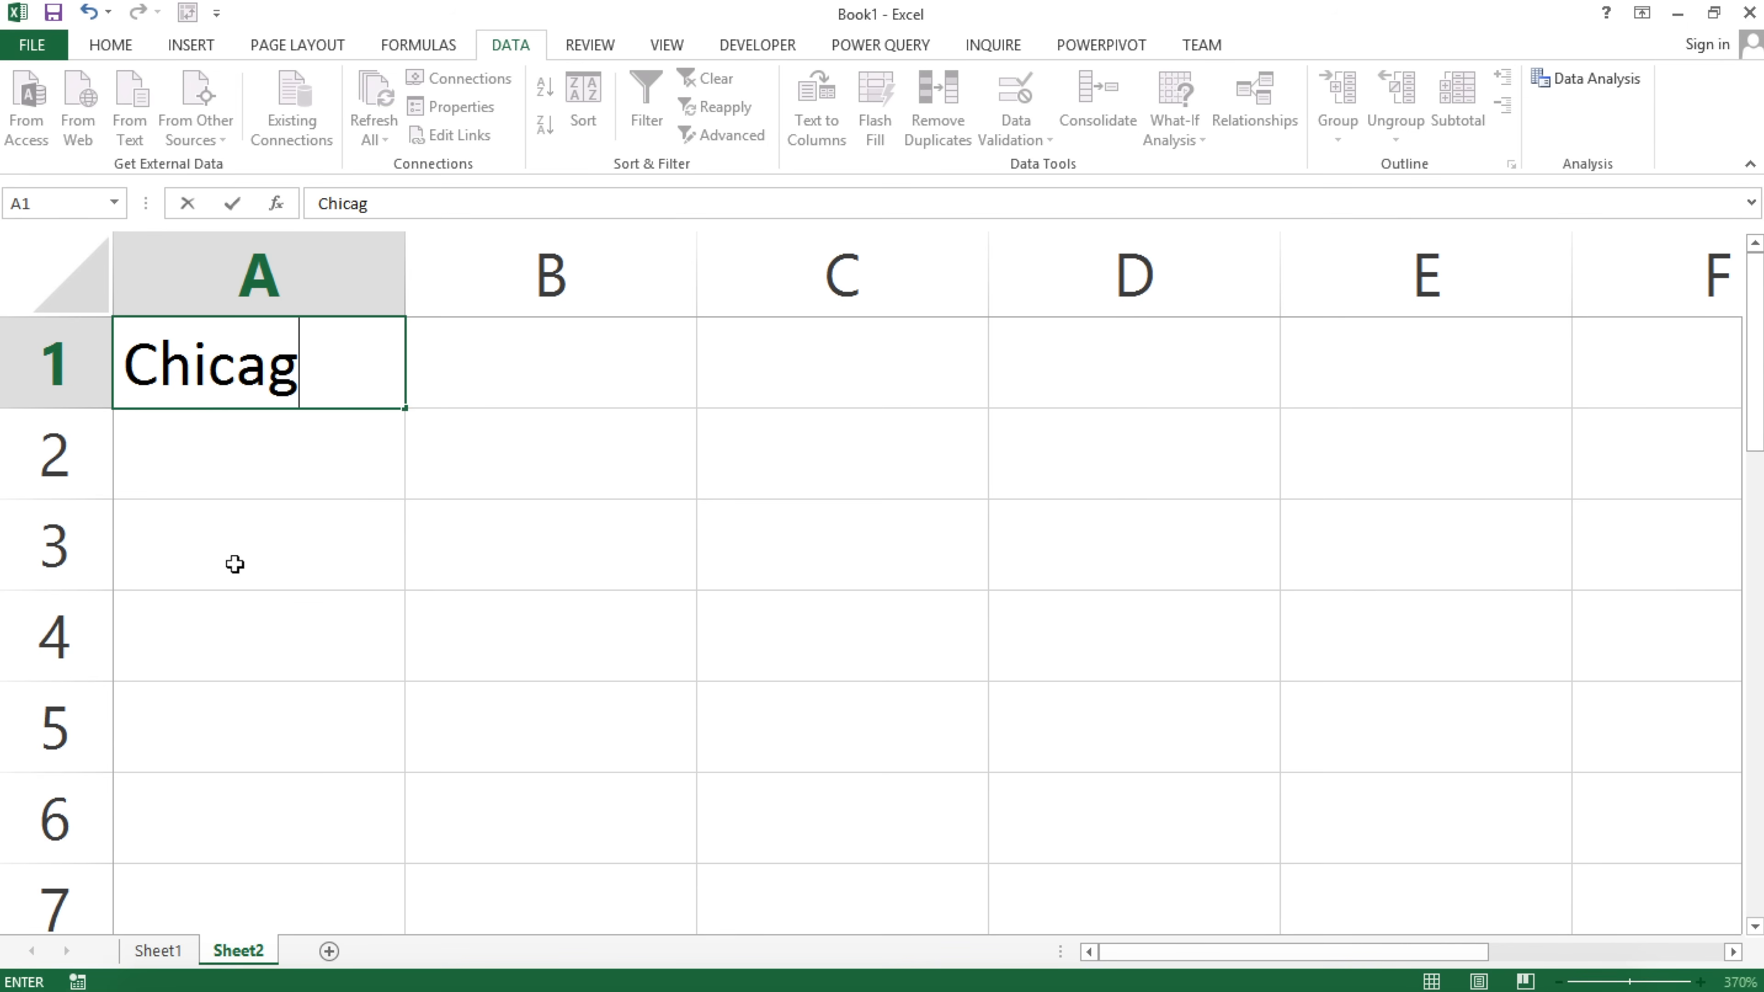
{"action": "type", "text": "o, IL"}
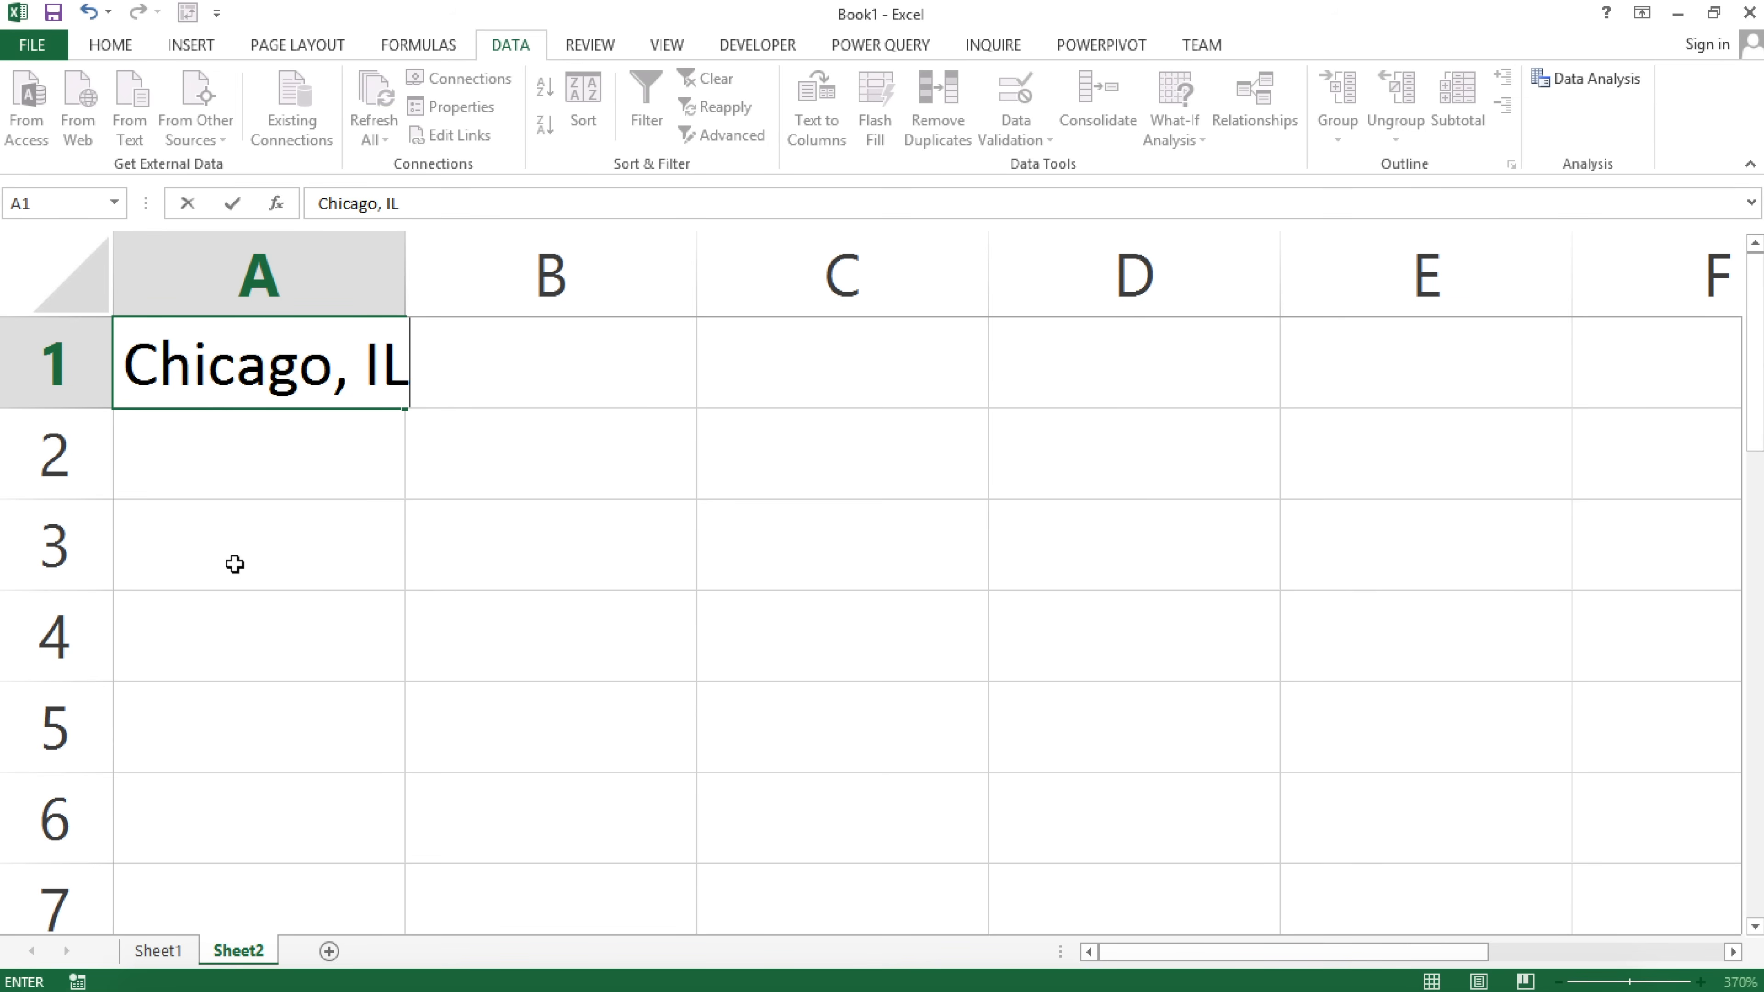
{"action": "key", "text": "Return"}
Enter Los Angeles, CA in cell A2, correcting the spelling of the city.
{"action": "type", "text": "Losa An"}
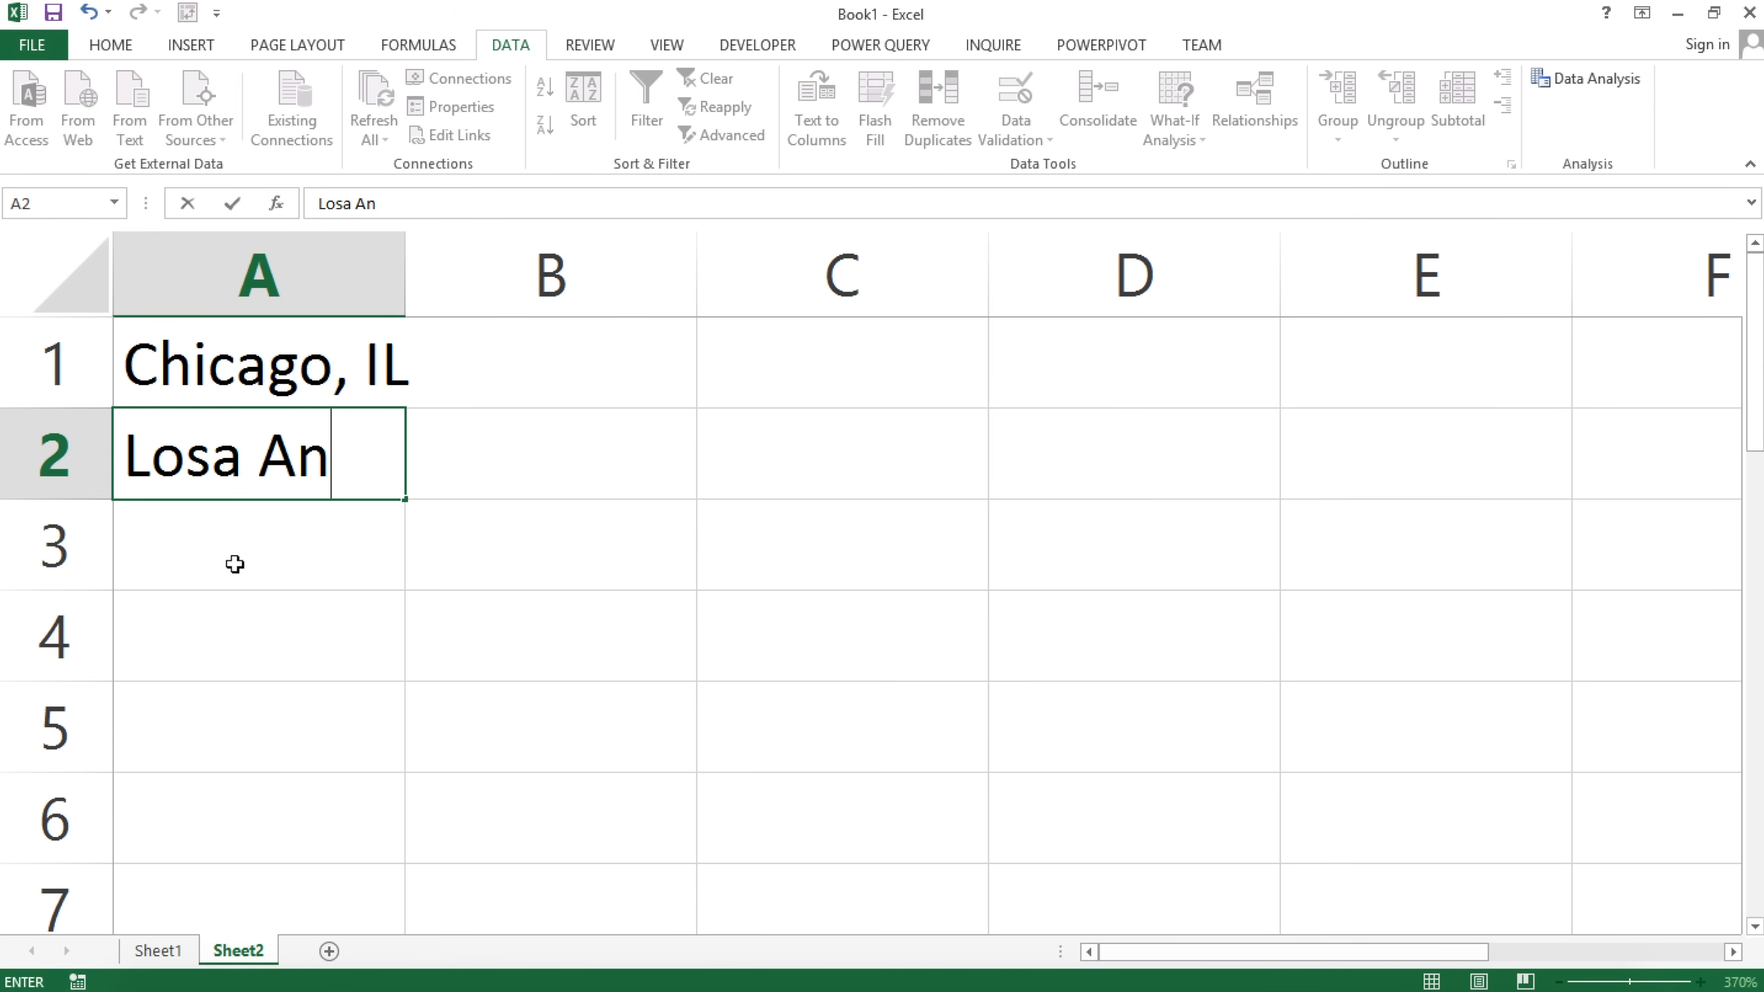
{"action": "type", "text": "geles, CA"}
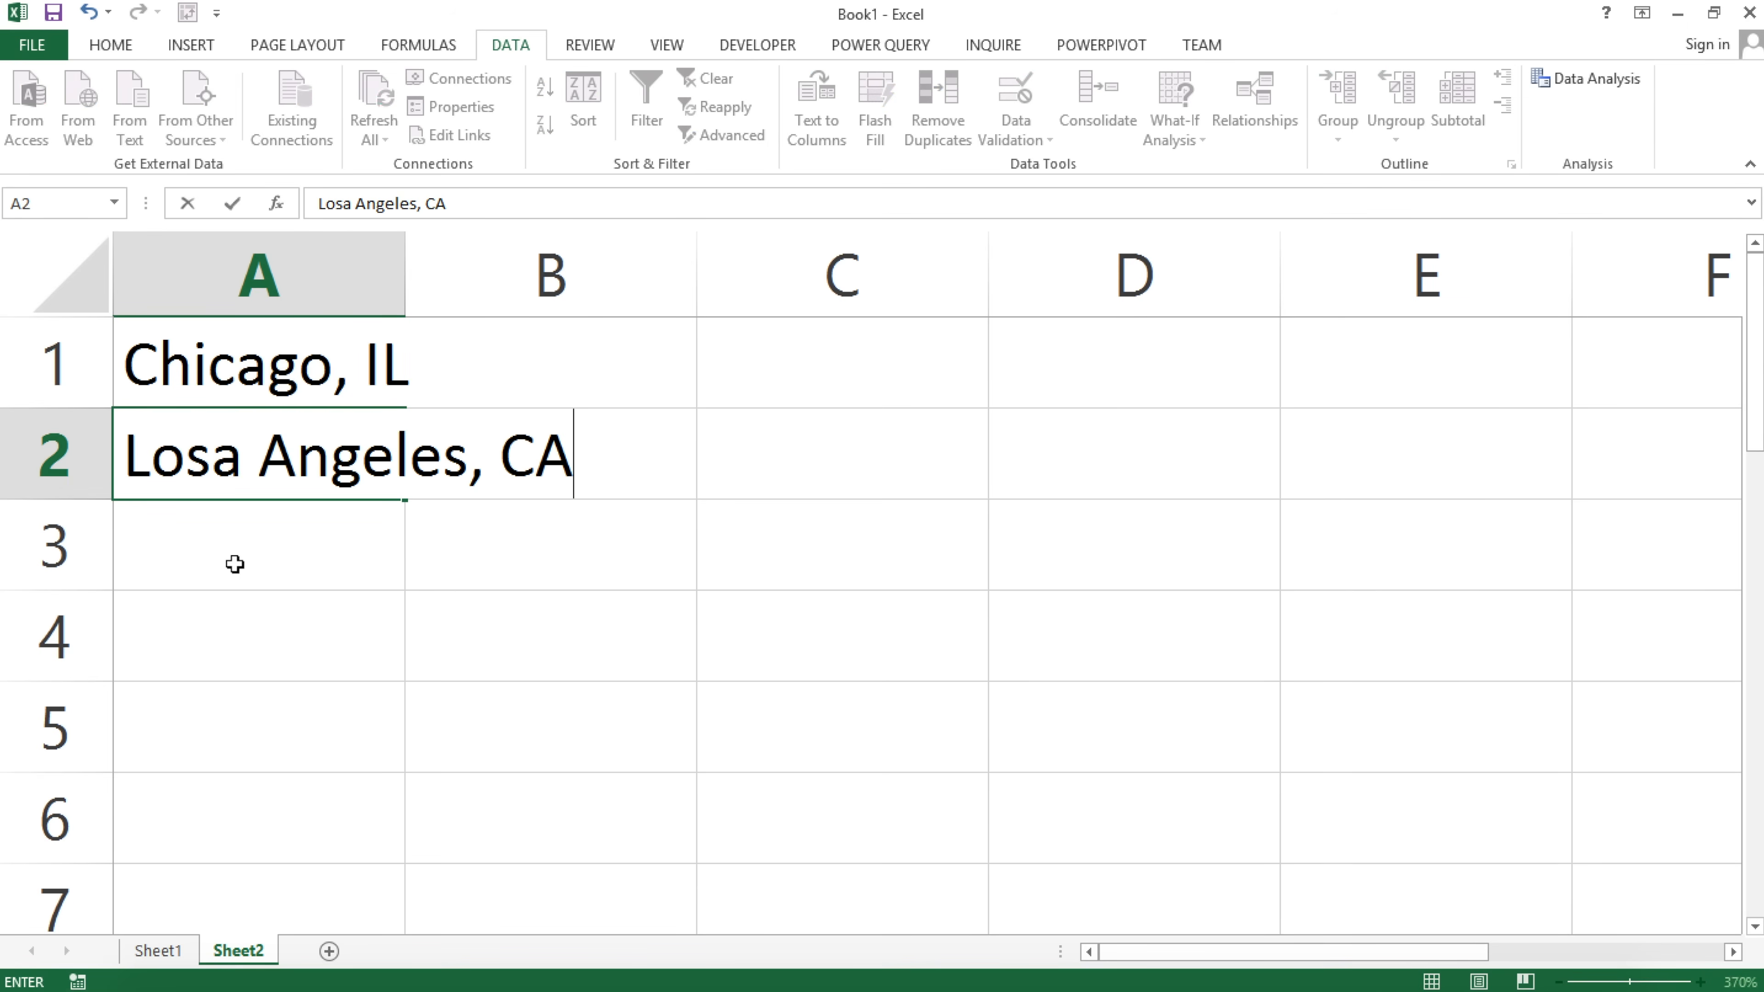
{"action": "key", "text": "Return"}
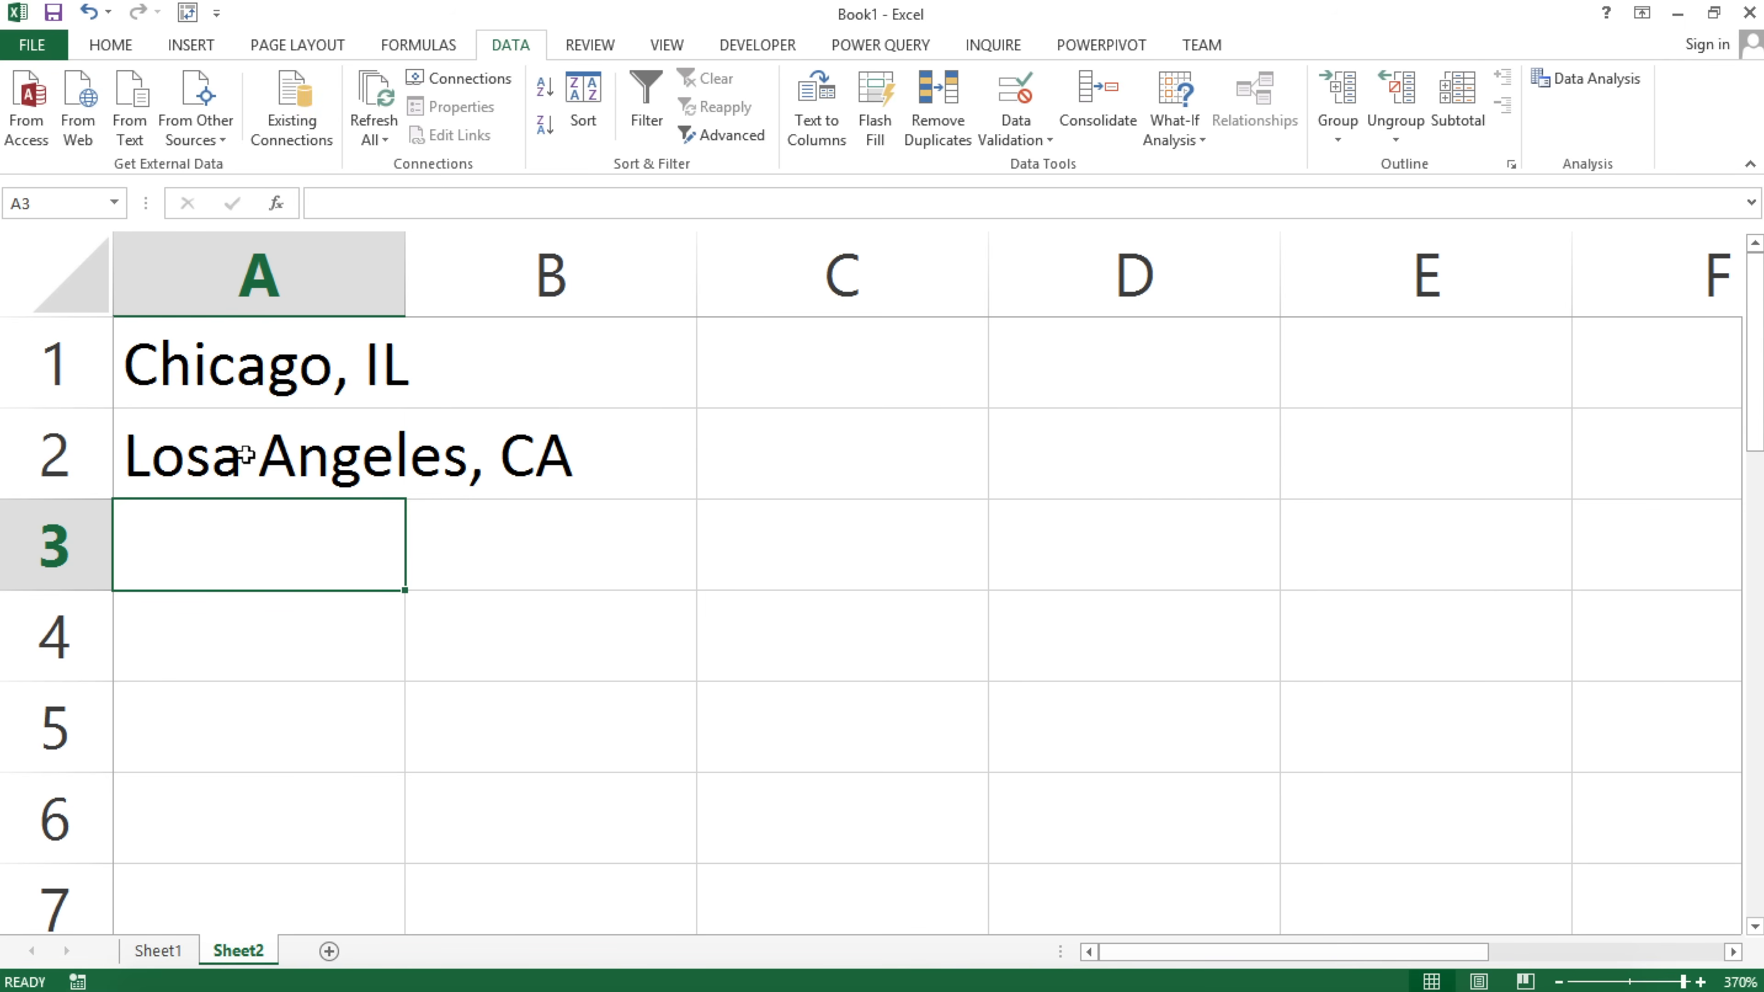
{"action": "double_click", "coordinate": [245, 454]}
{"action": "key", "text": "BackSpace"}
{"action": "key", "text": "Return"}
Enter New York City, NY in cell A3 and fit column A's width to its contents.
{"action": "type", "text": "Ne"}
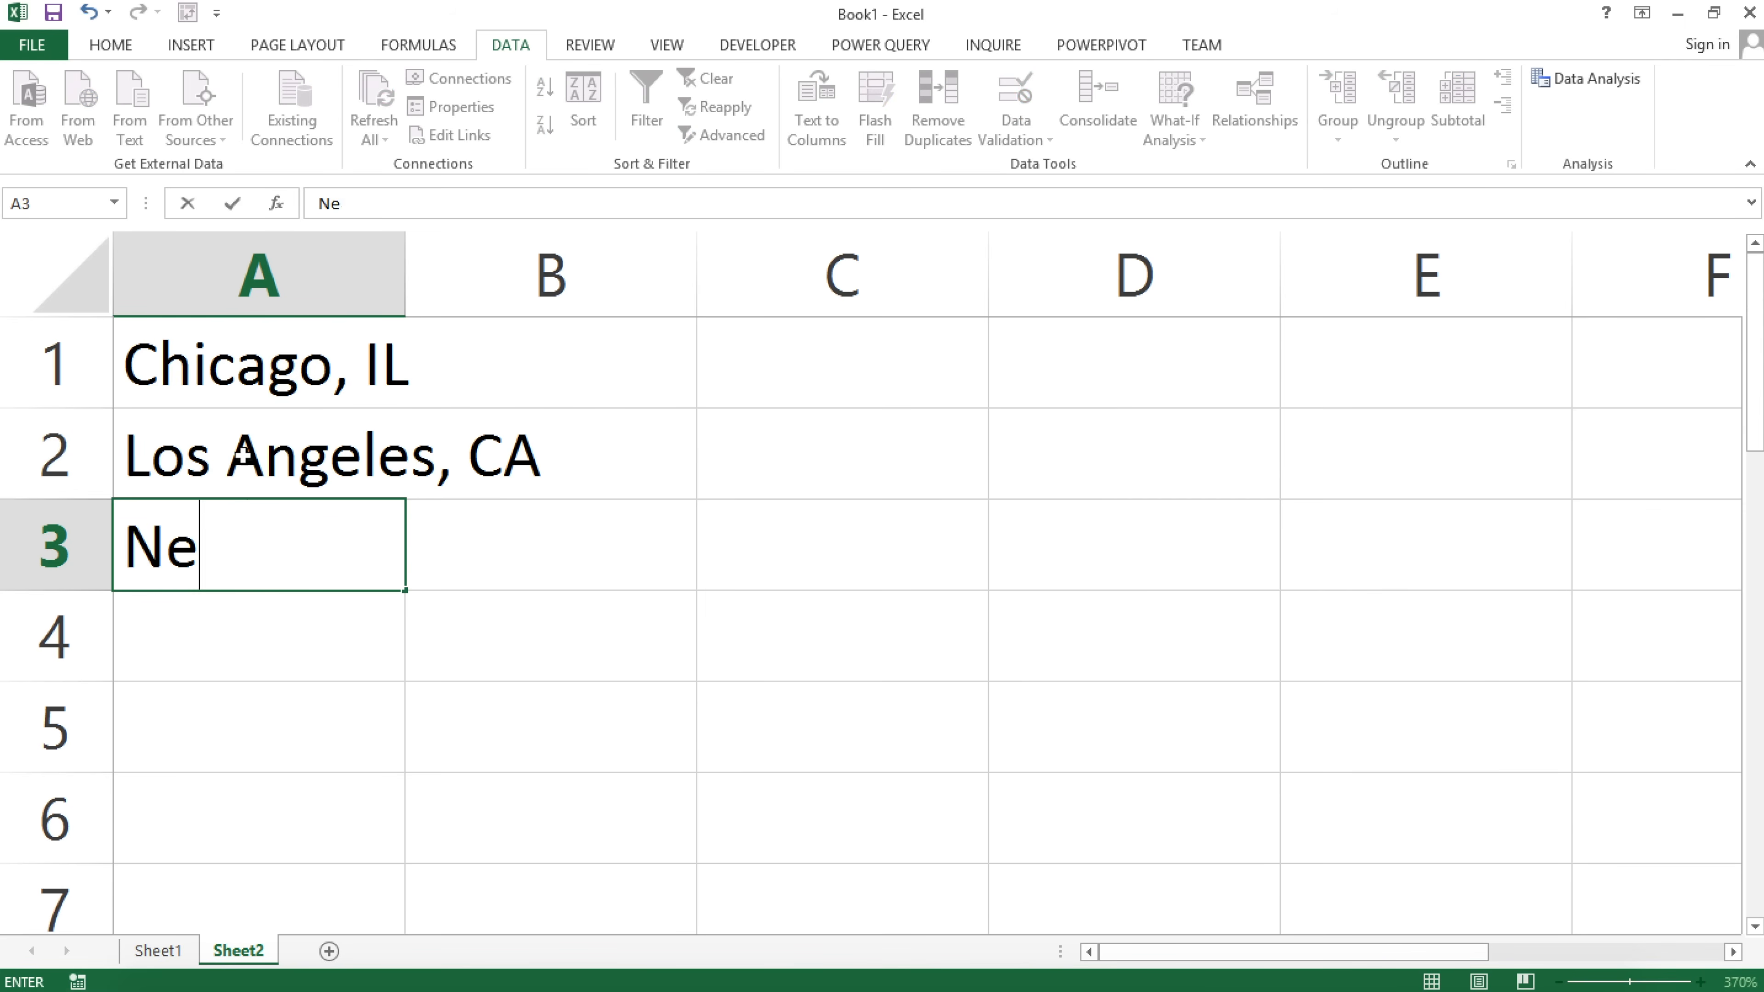
{"action": "type", "text": "w York "}
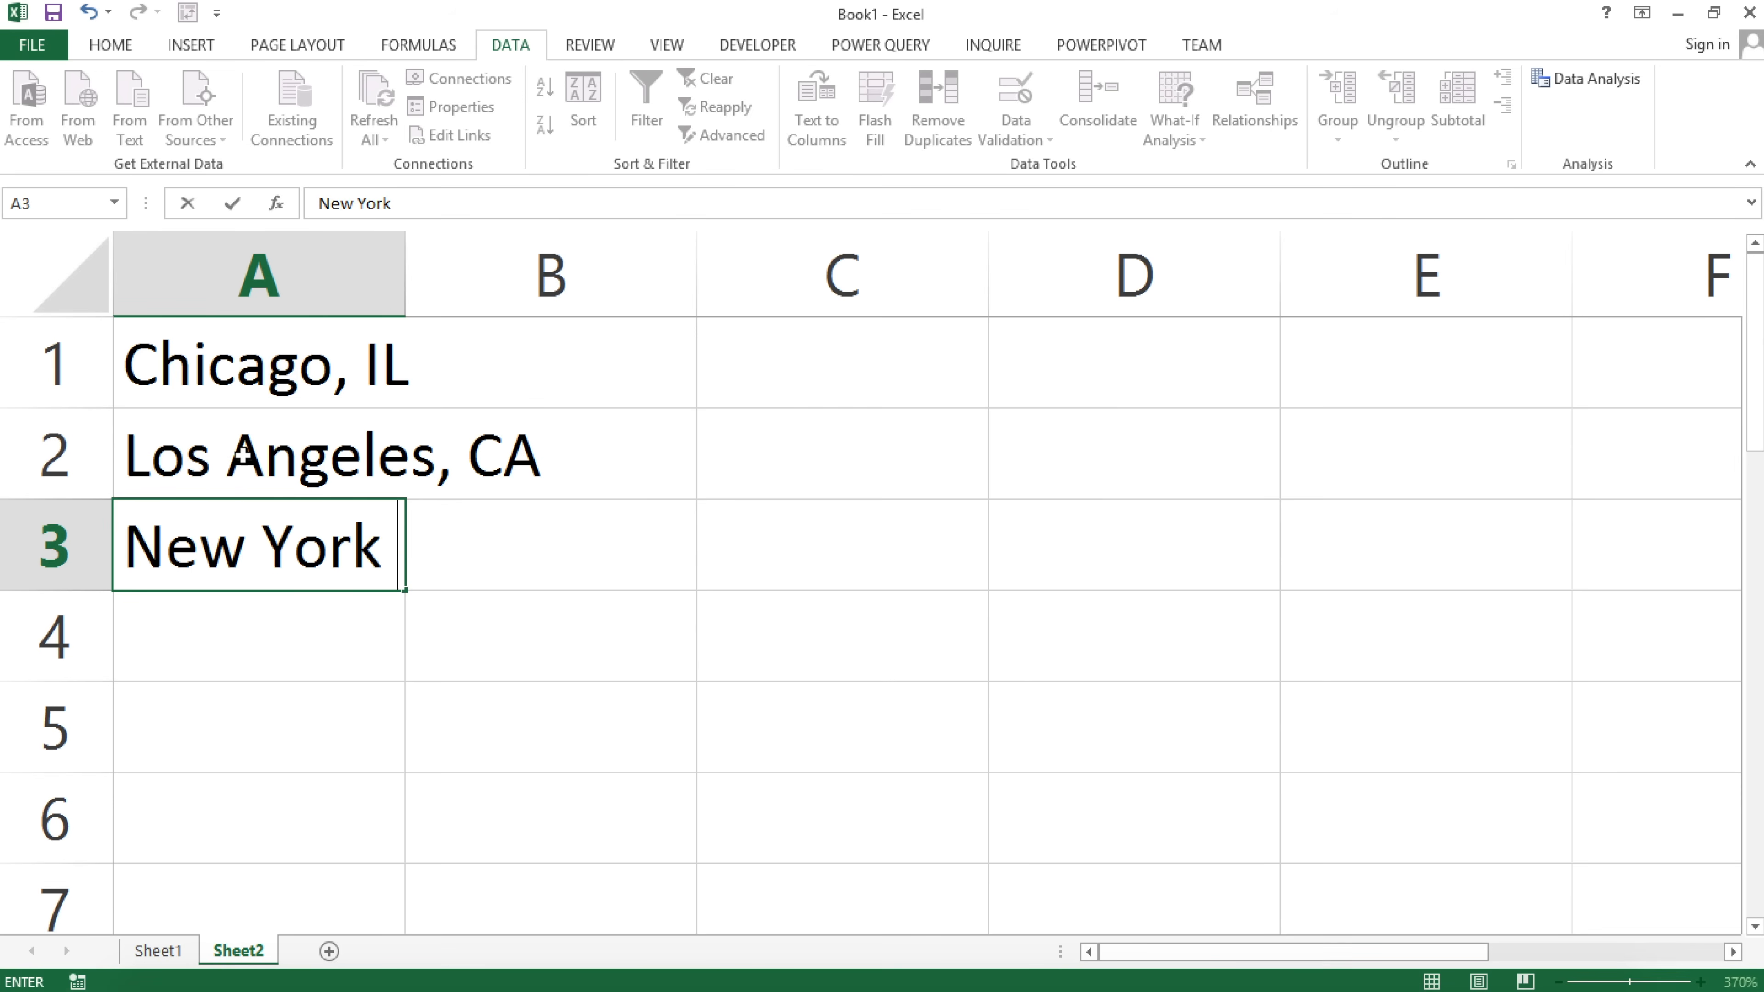
{"action": "type", "text": "City, NY"}
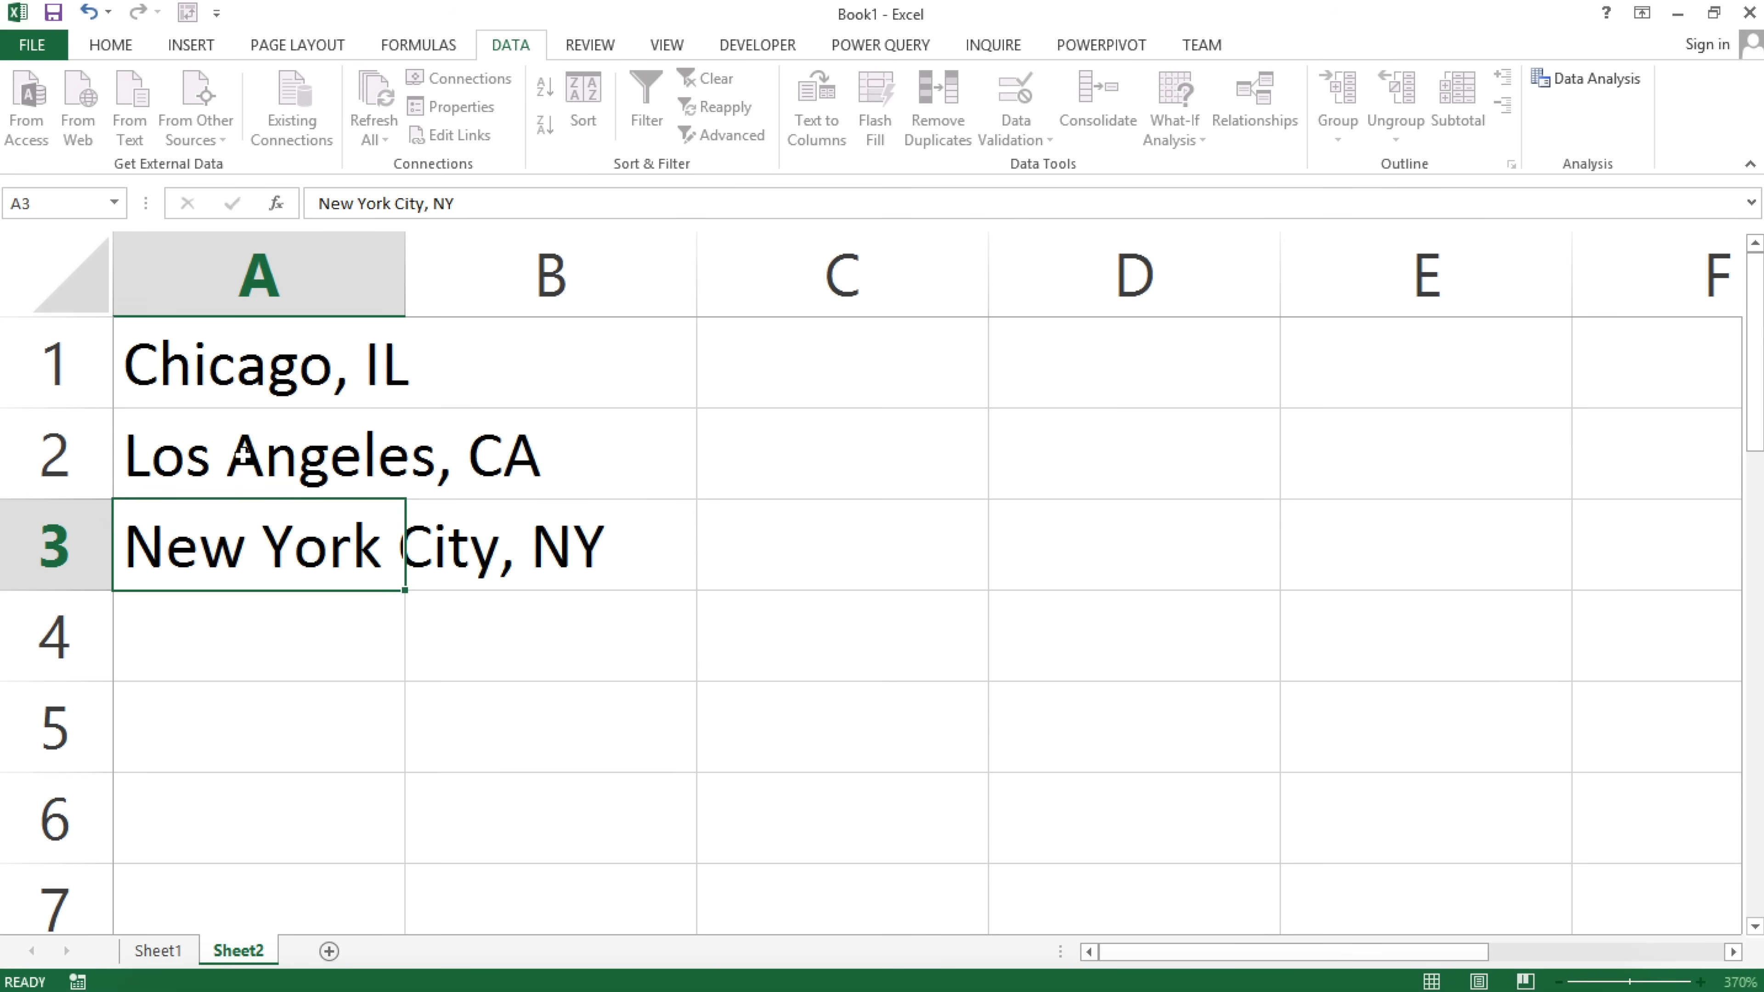
{"action": "key", "text": "Return"}
{"action": "double_click", "coordinate": [403, 311]}
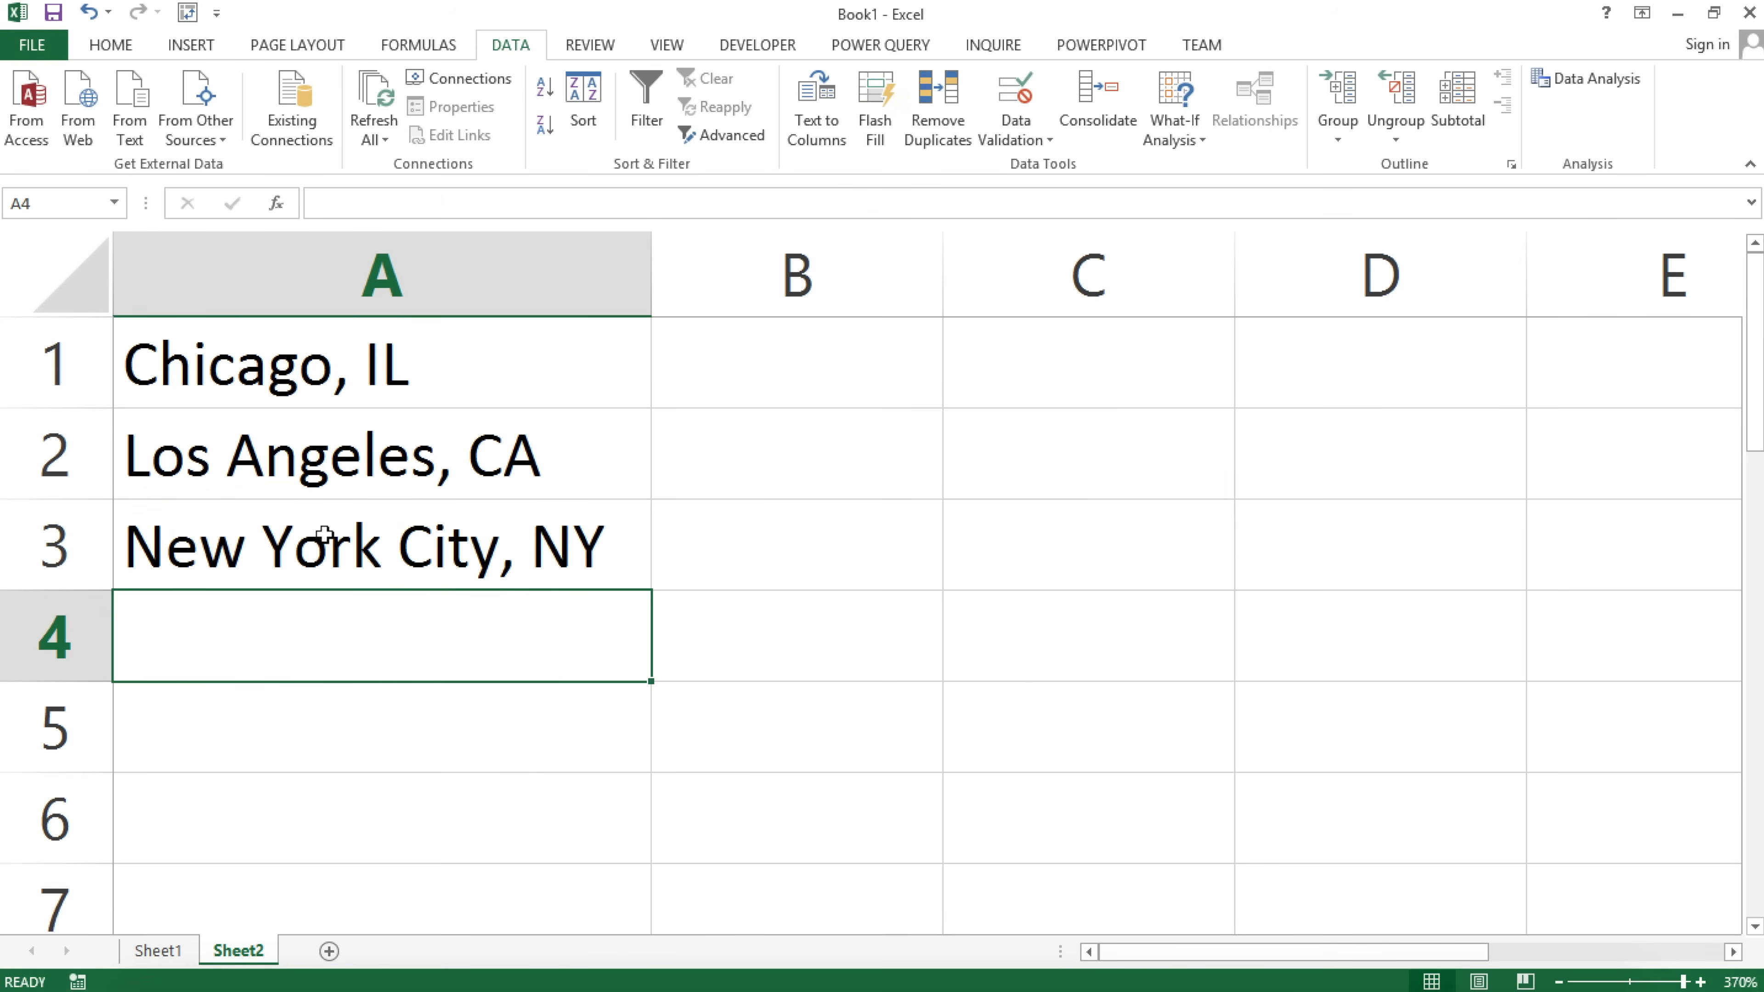
Rename the worksheet containing the city list as options.
{"action": "double_click", "coordinate": [237, 950]}
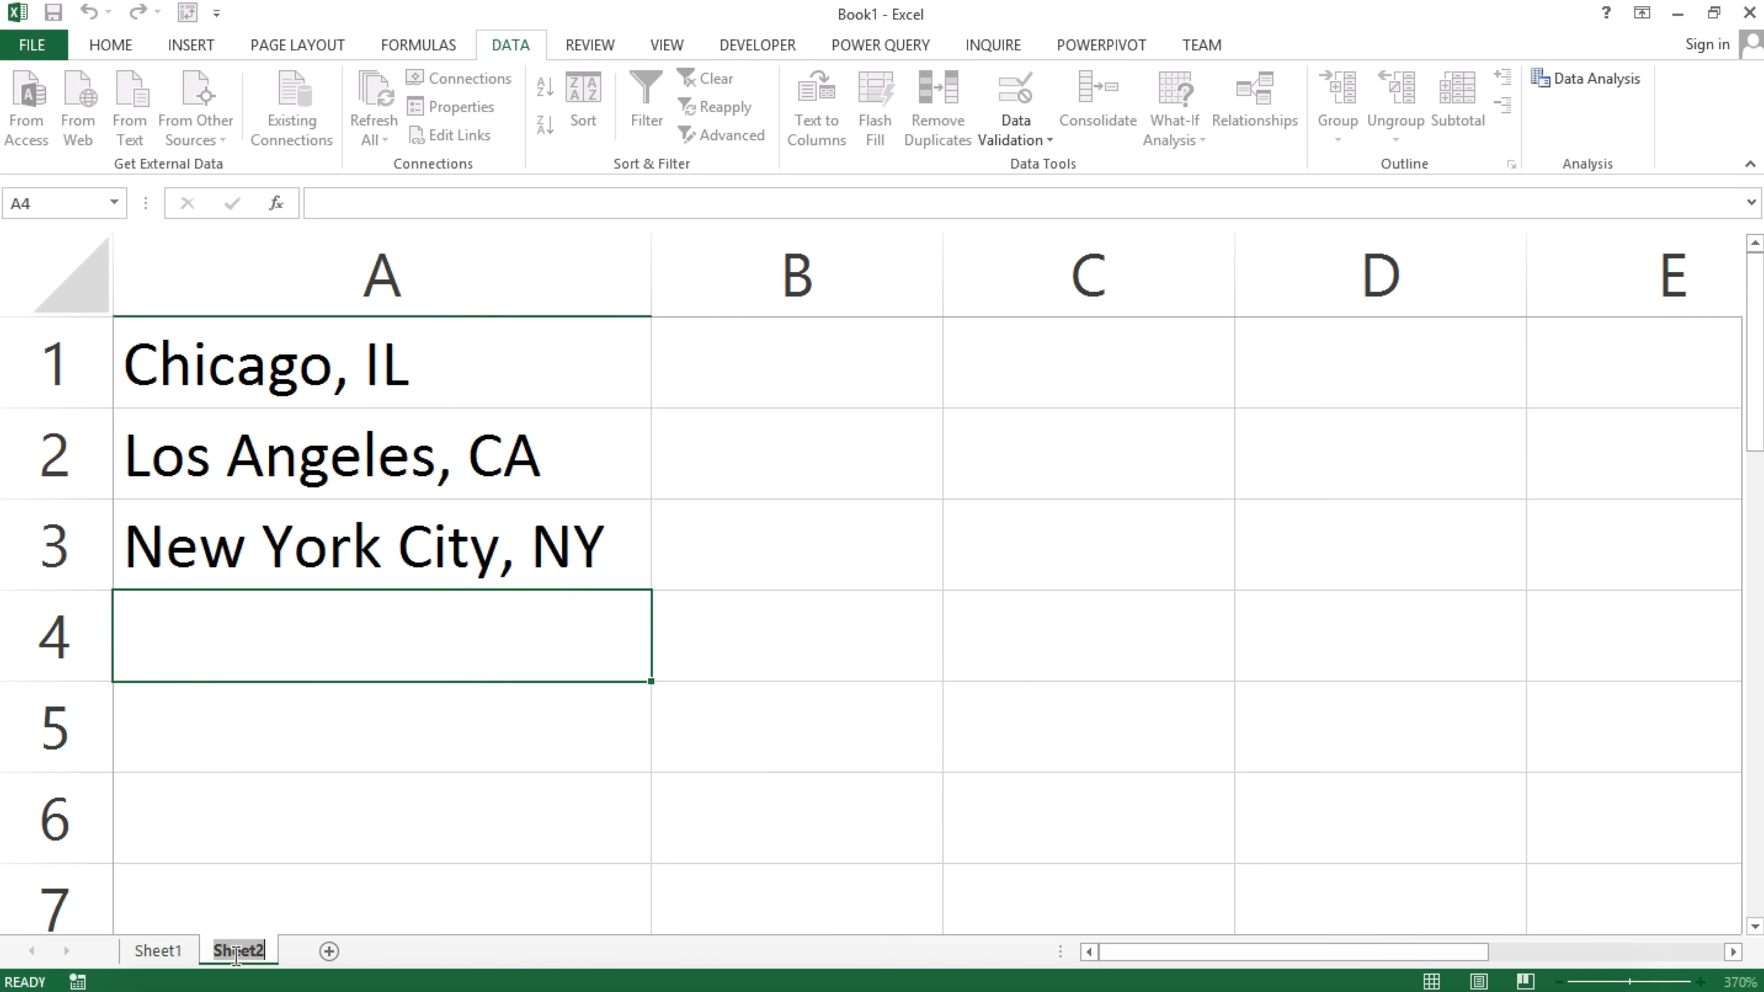
{"action": "type", "text": "options"}
{"action": "key", "text": "Return"}
Replace the heading in cell B1 of Sheet1 with Location.
{"action": "left_click", "coordinate": [173, 952]}
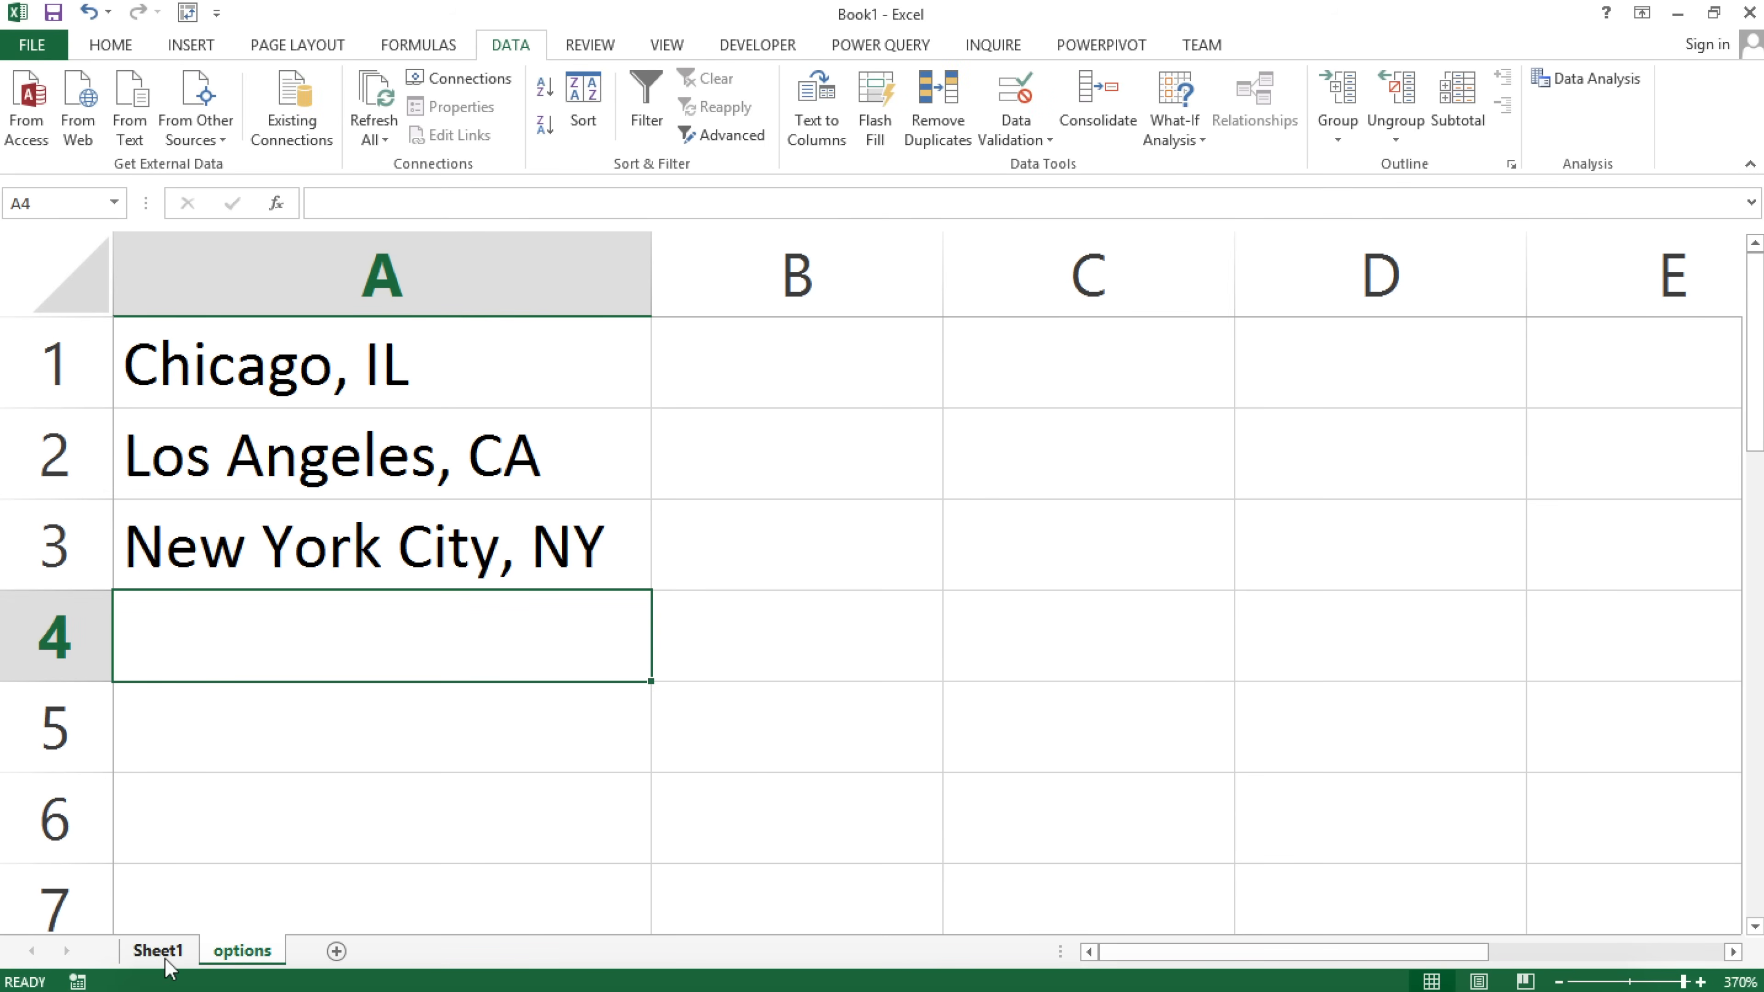
{"action": "left_click", "coordinate": [569, 357]}
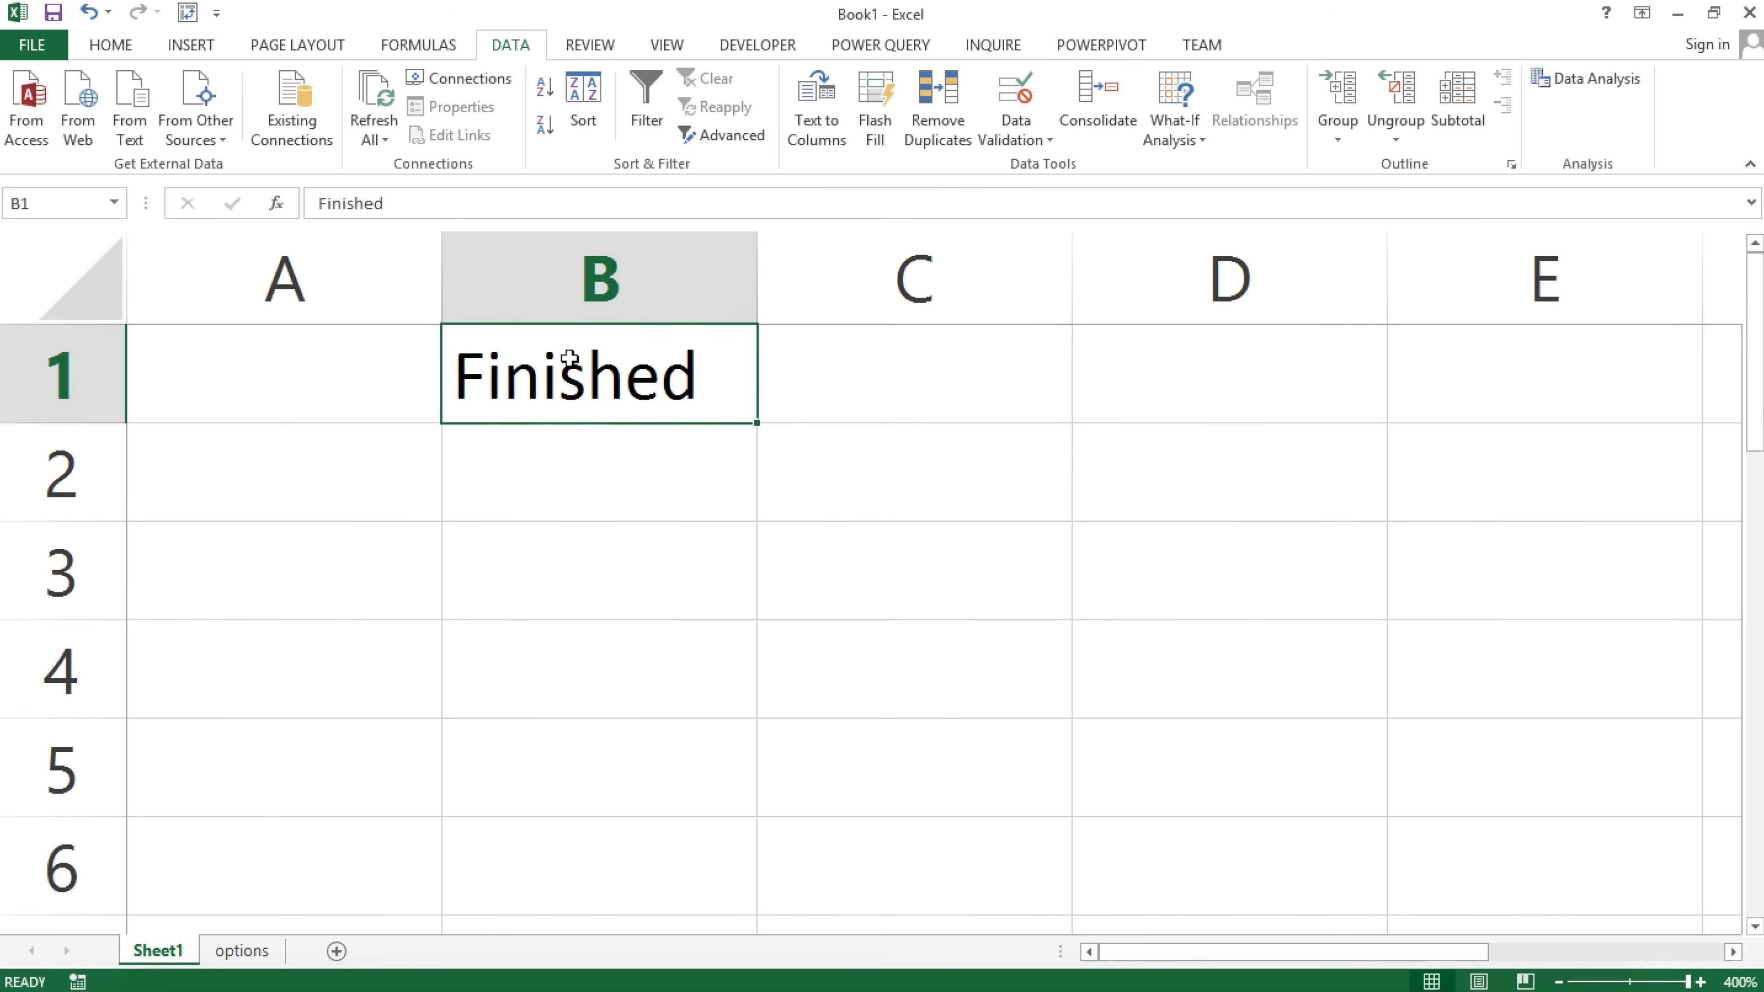
{"action": "type", "text": "Location"}
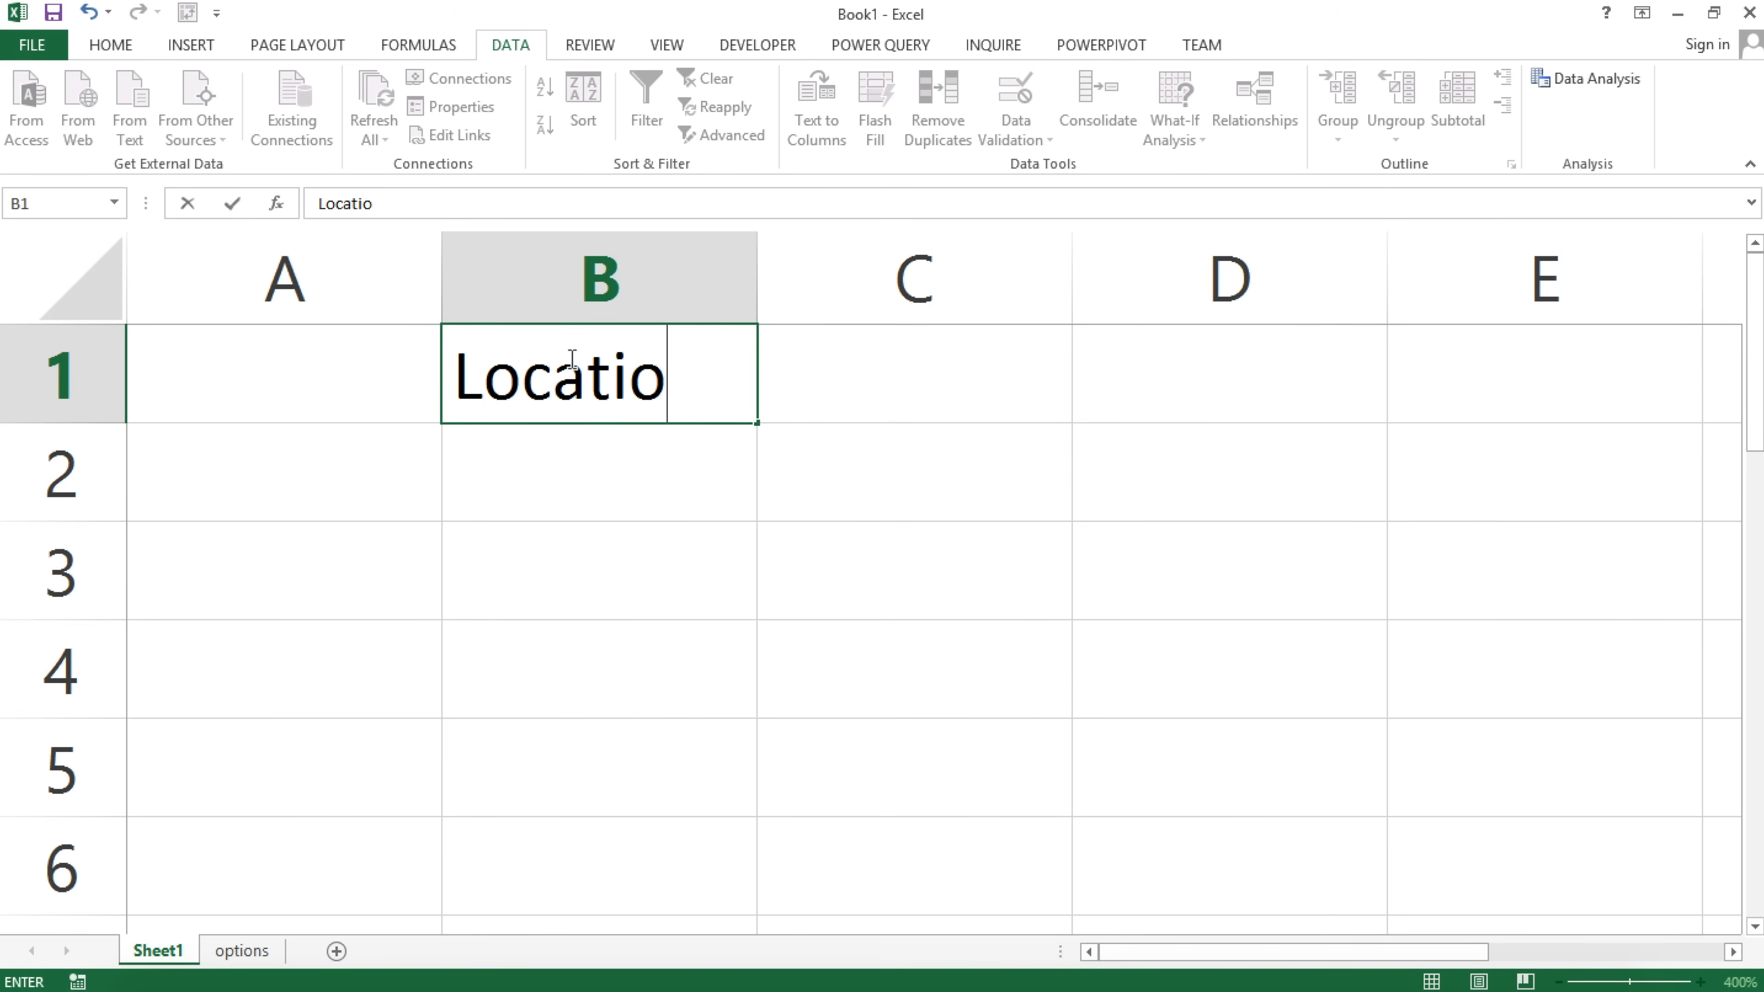
{"action": "key", "text": "Return"}
{"action": "key", "text": "shift+Down"}
{"action": "key", "text": "shift+Down"}
{"action": "key", "text": "shift+Down"}
{"action": "key", "text": "shift+Down"}
{"action": "left_click", "coordinate": [574, 474]}
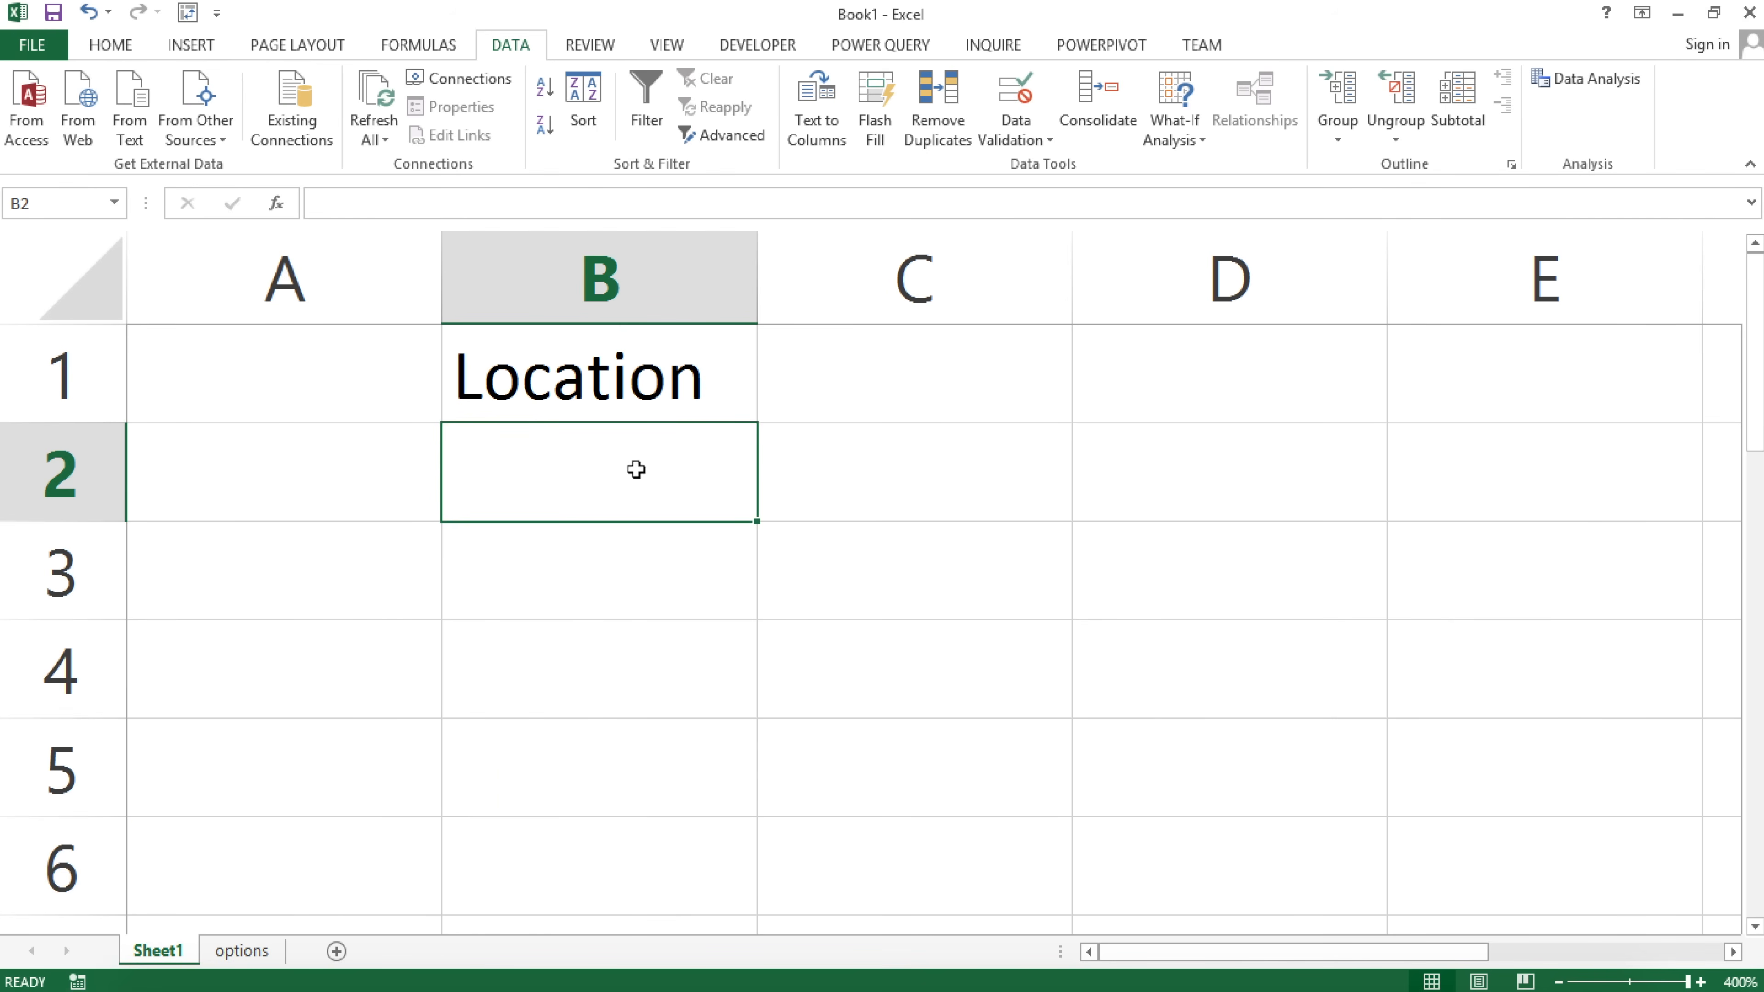
{"action": "key", "text": "Up"}
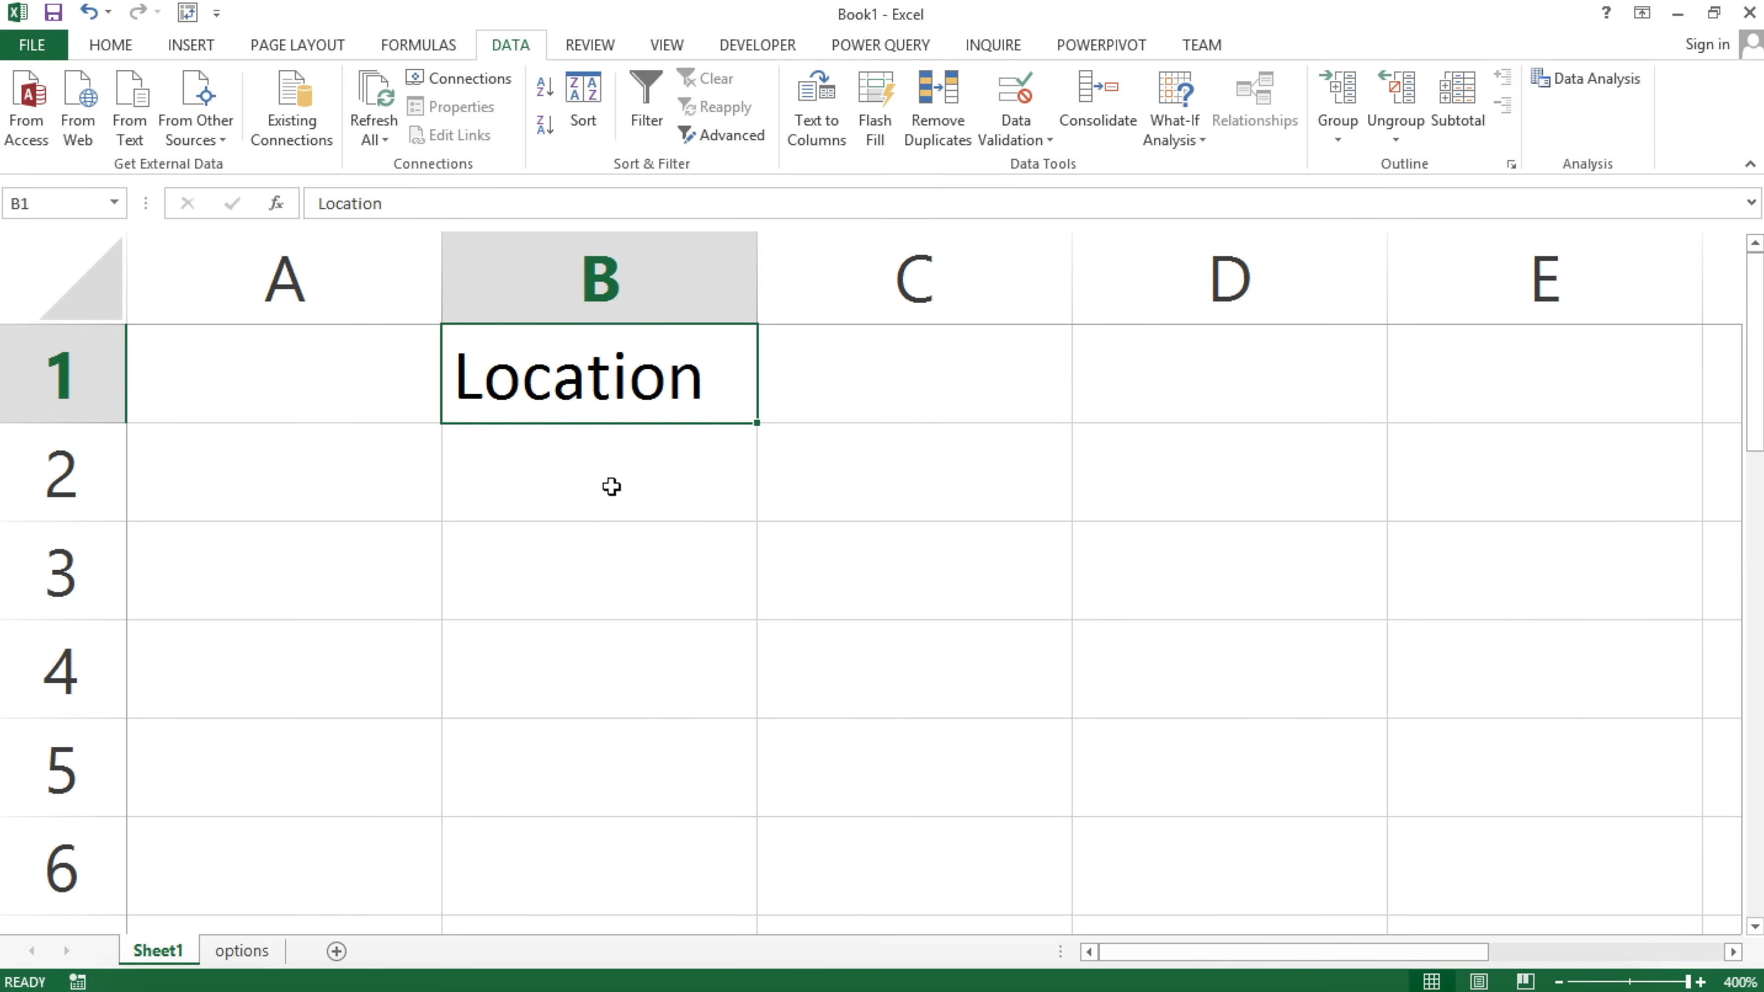
{"action": "left_click", "coordinate": [613, 461]}
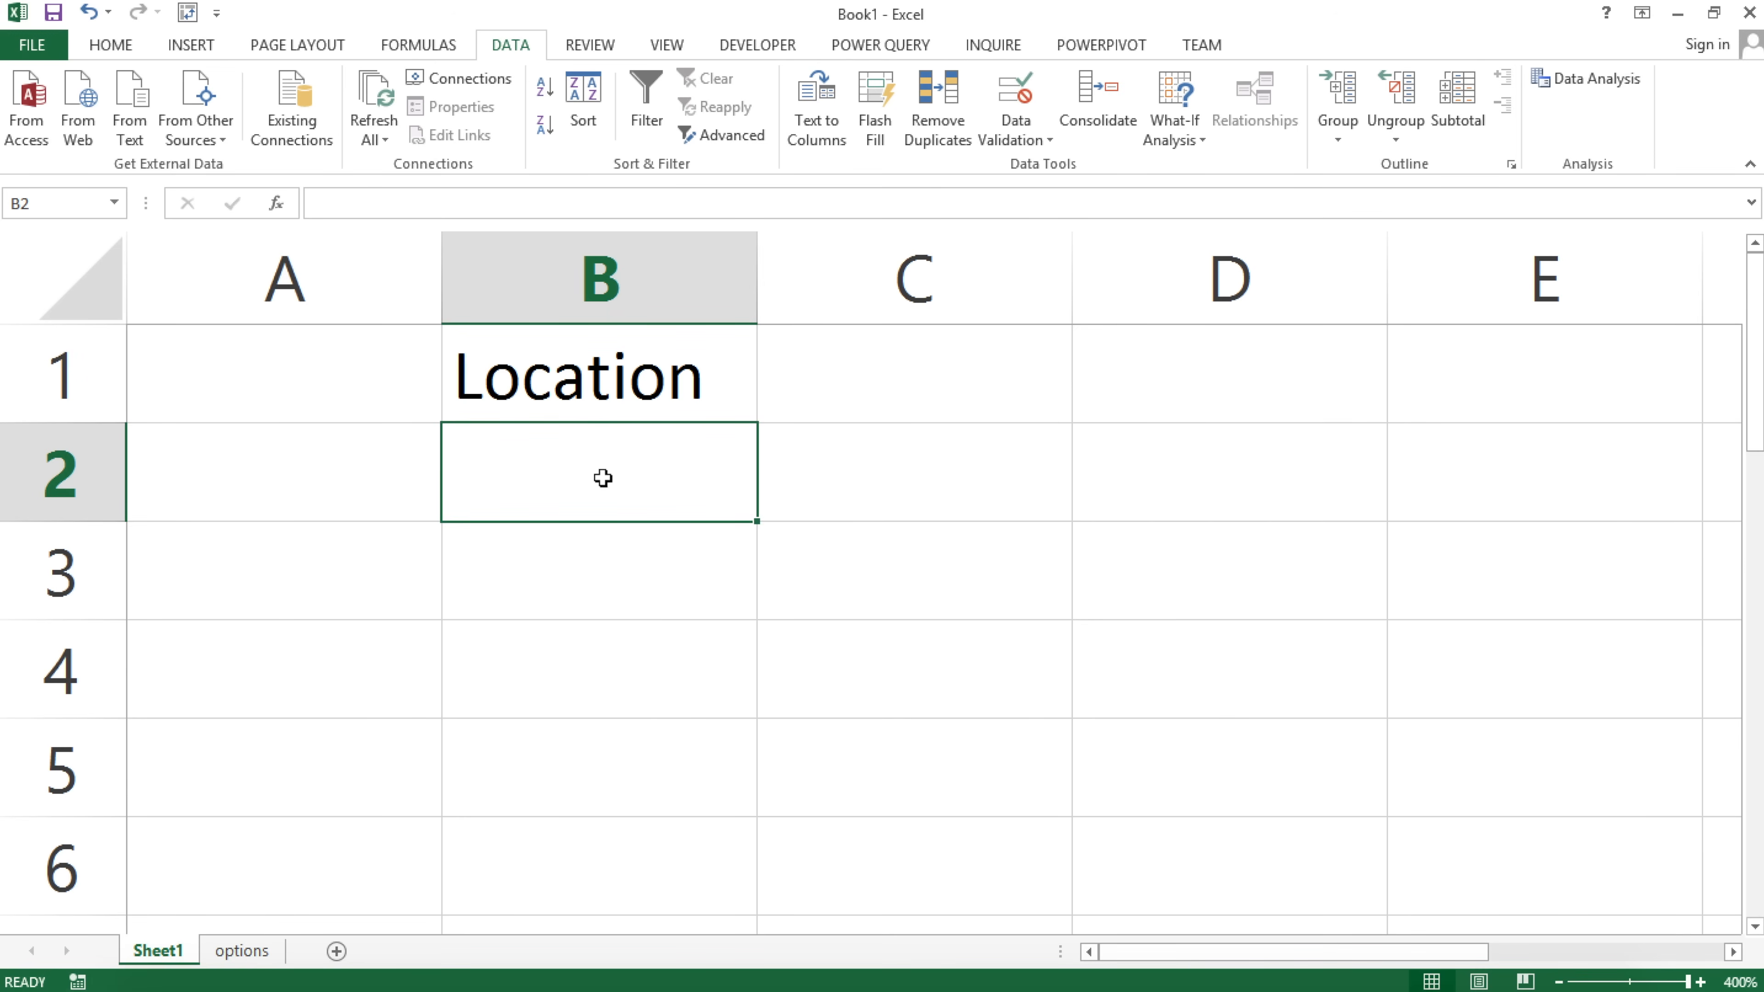
{"action": "key", "text": "ctrl+shift+Down"}
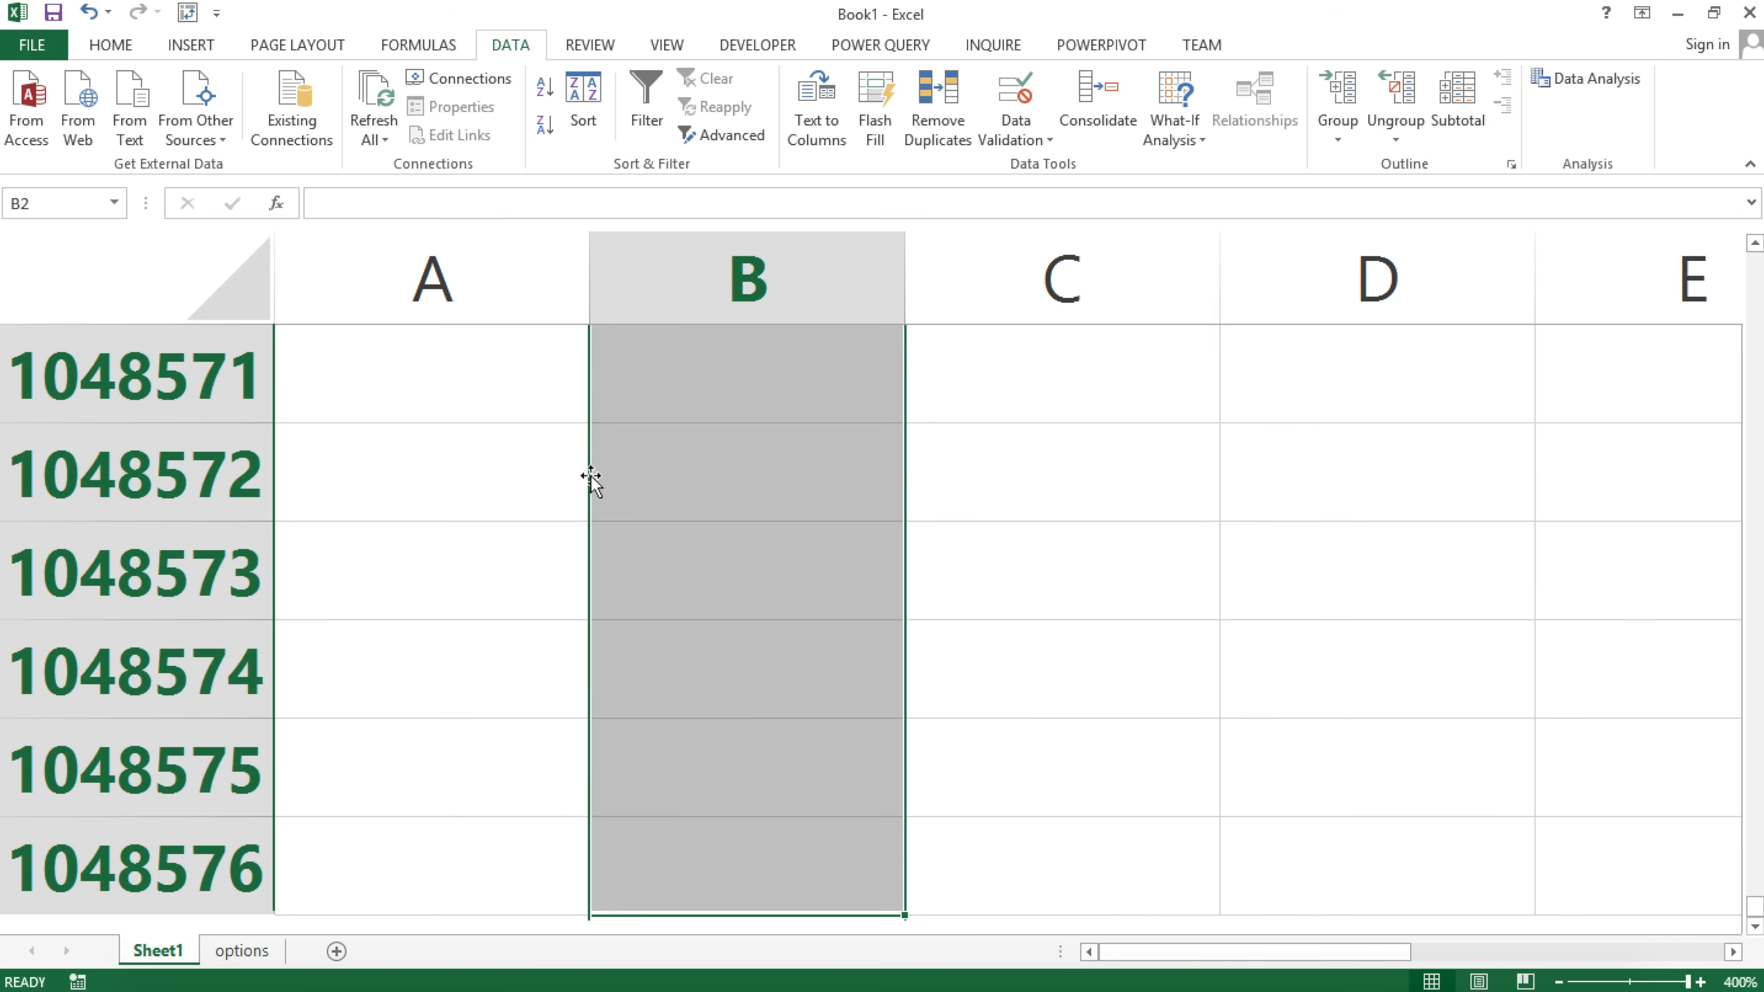
{"action": "key", "text": "ctrl+Up"}
{"action": "left_click", "coordinate": [602, 288]}
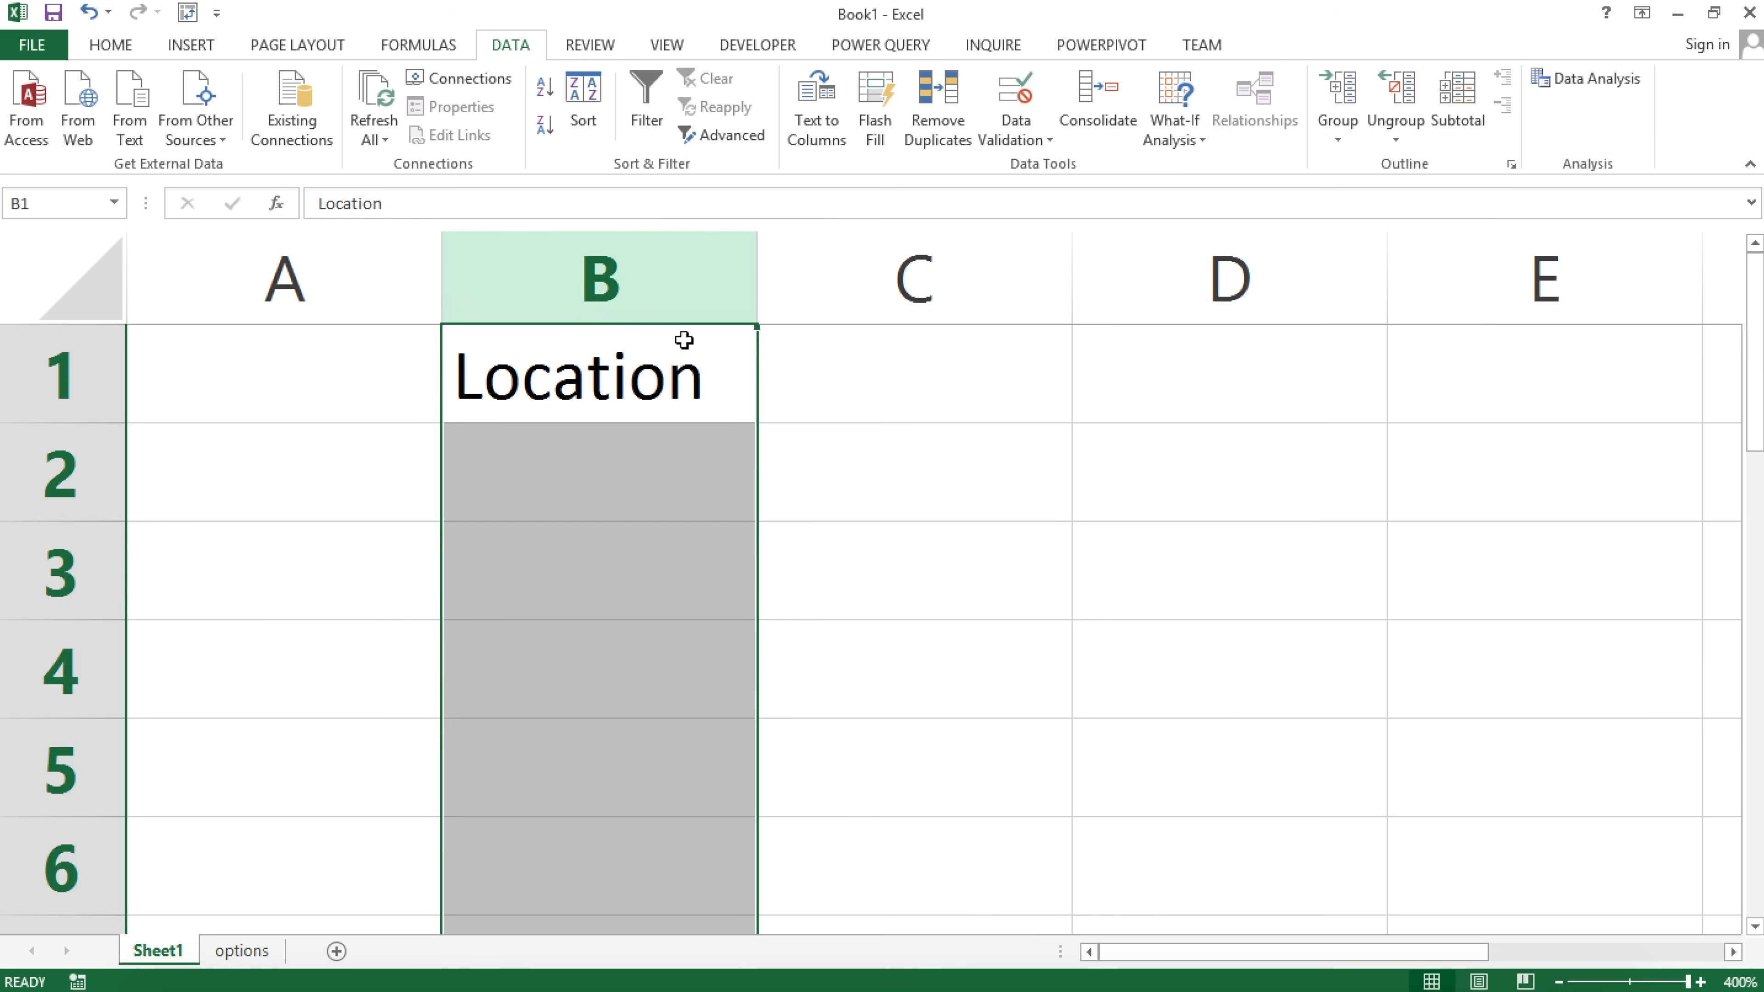
{"action": "left_click", "coordinate": [575, 373]}
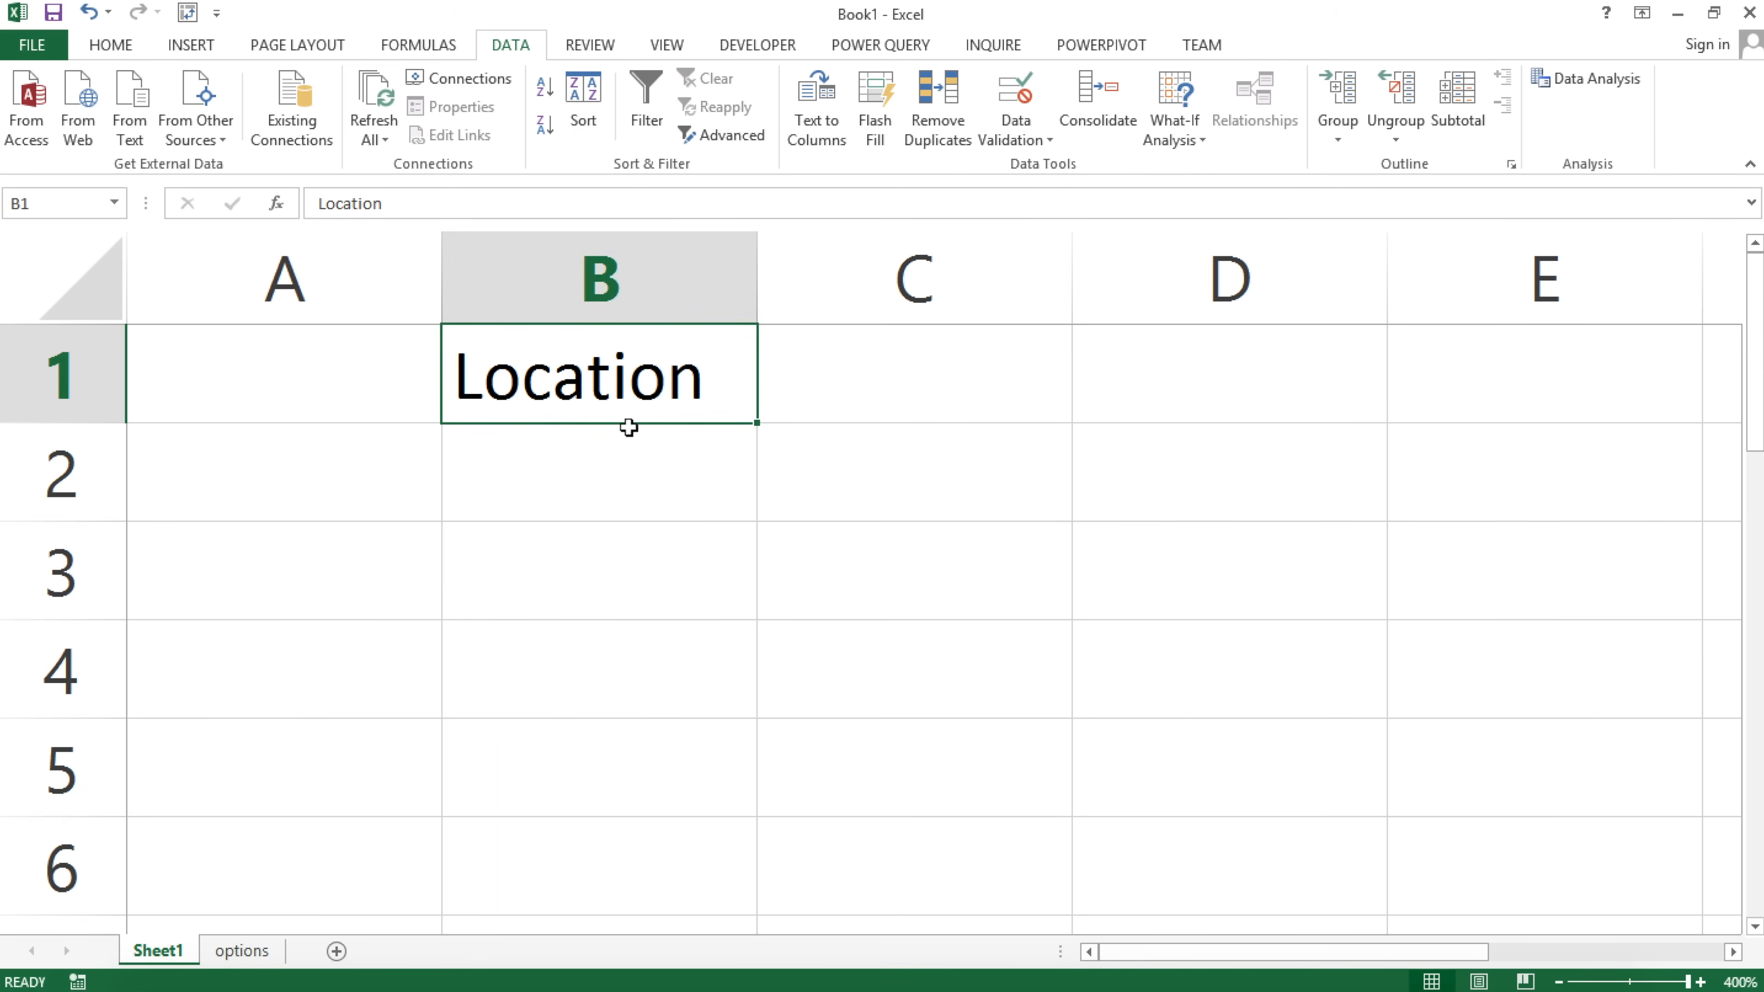
{"action": "left_click", "coordinate": [592, 462]}
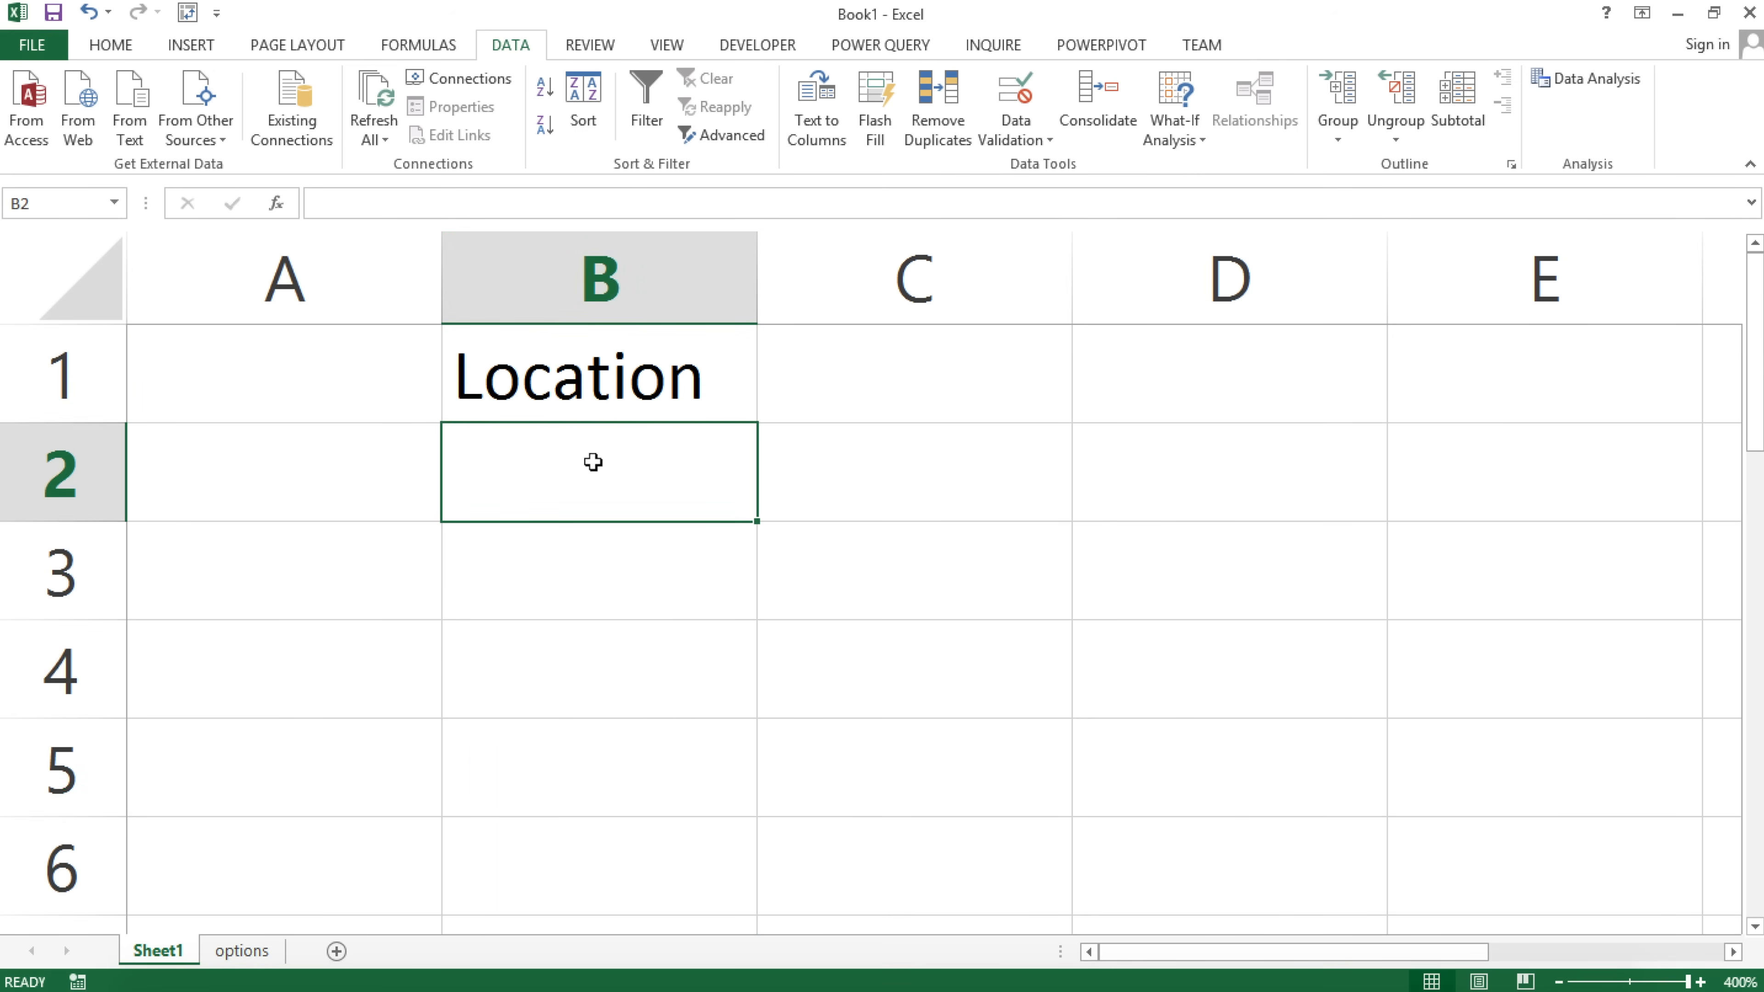
{"action": "key", "text": "ctrl+shift+Down"}
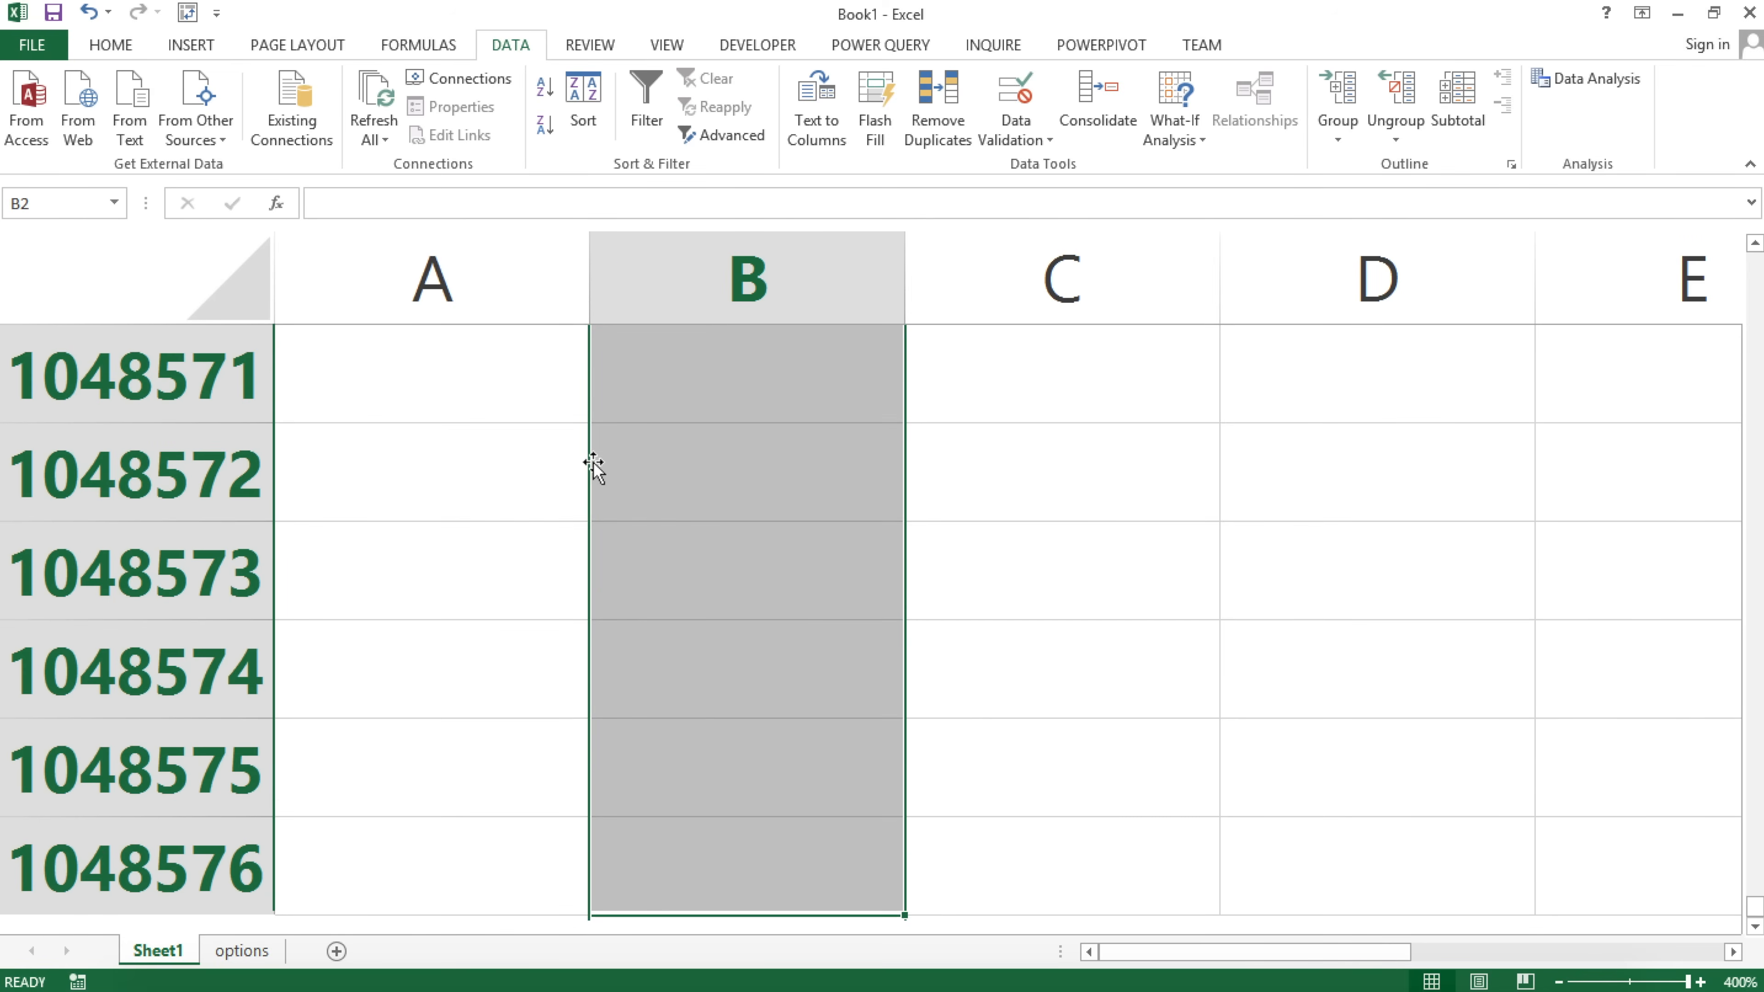
{"action": "key", "text": "ctrl+Up"}
Start a data validation rule for cells B2:B5 on Sheet1 that allows only a List.
{"action": "left_click_drag", "start_coordinate": [571, 462], "coordinate": [542, 794]}
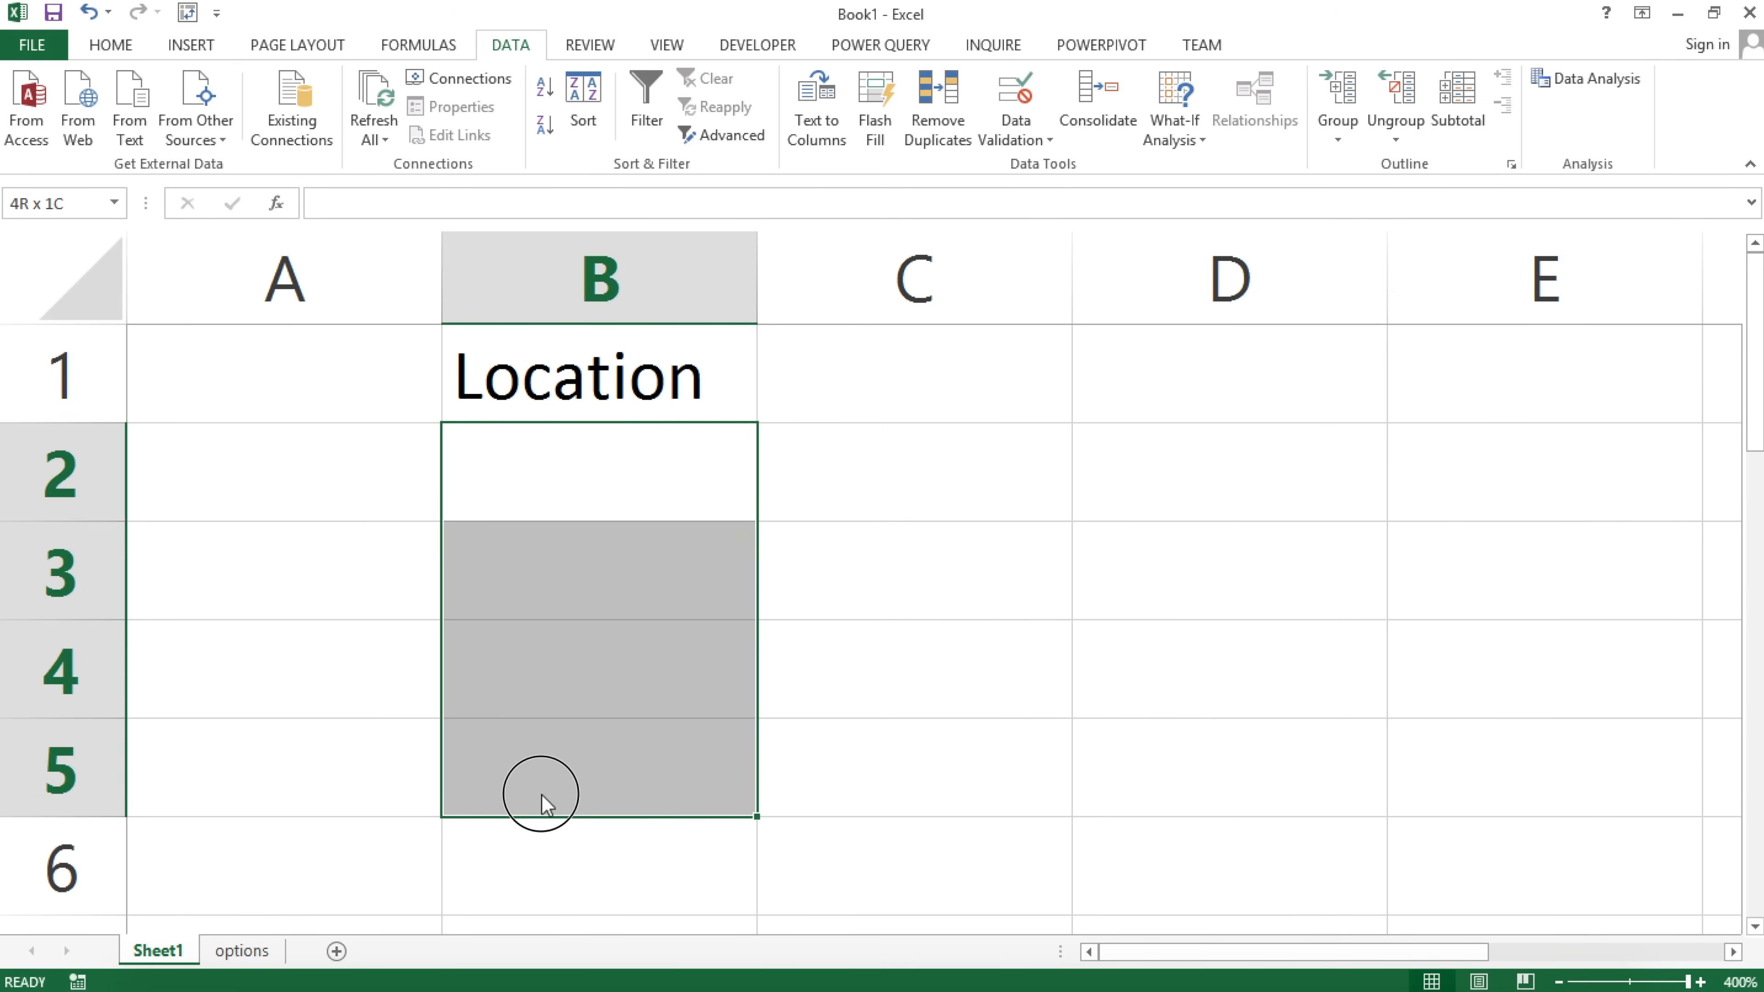
{"action": "left_click", "coordinate": [1035, 132]}
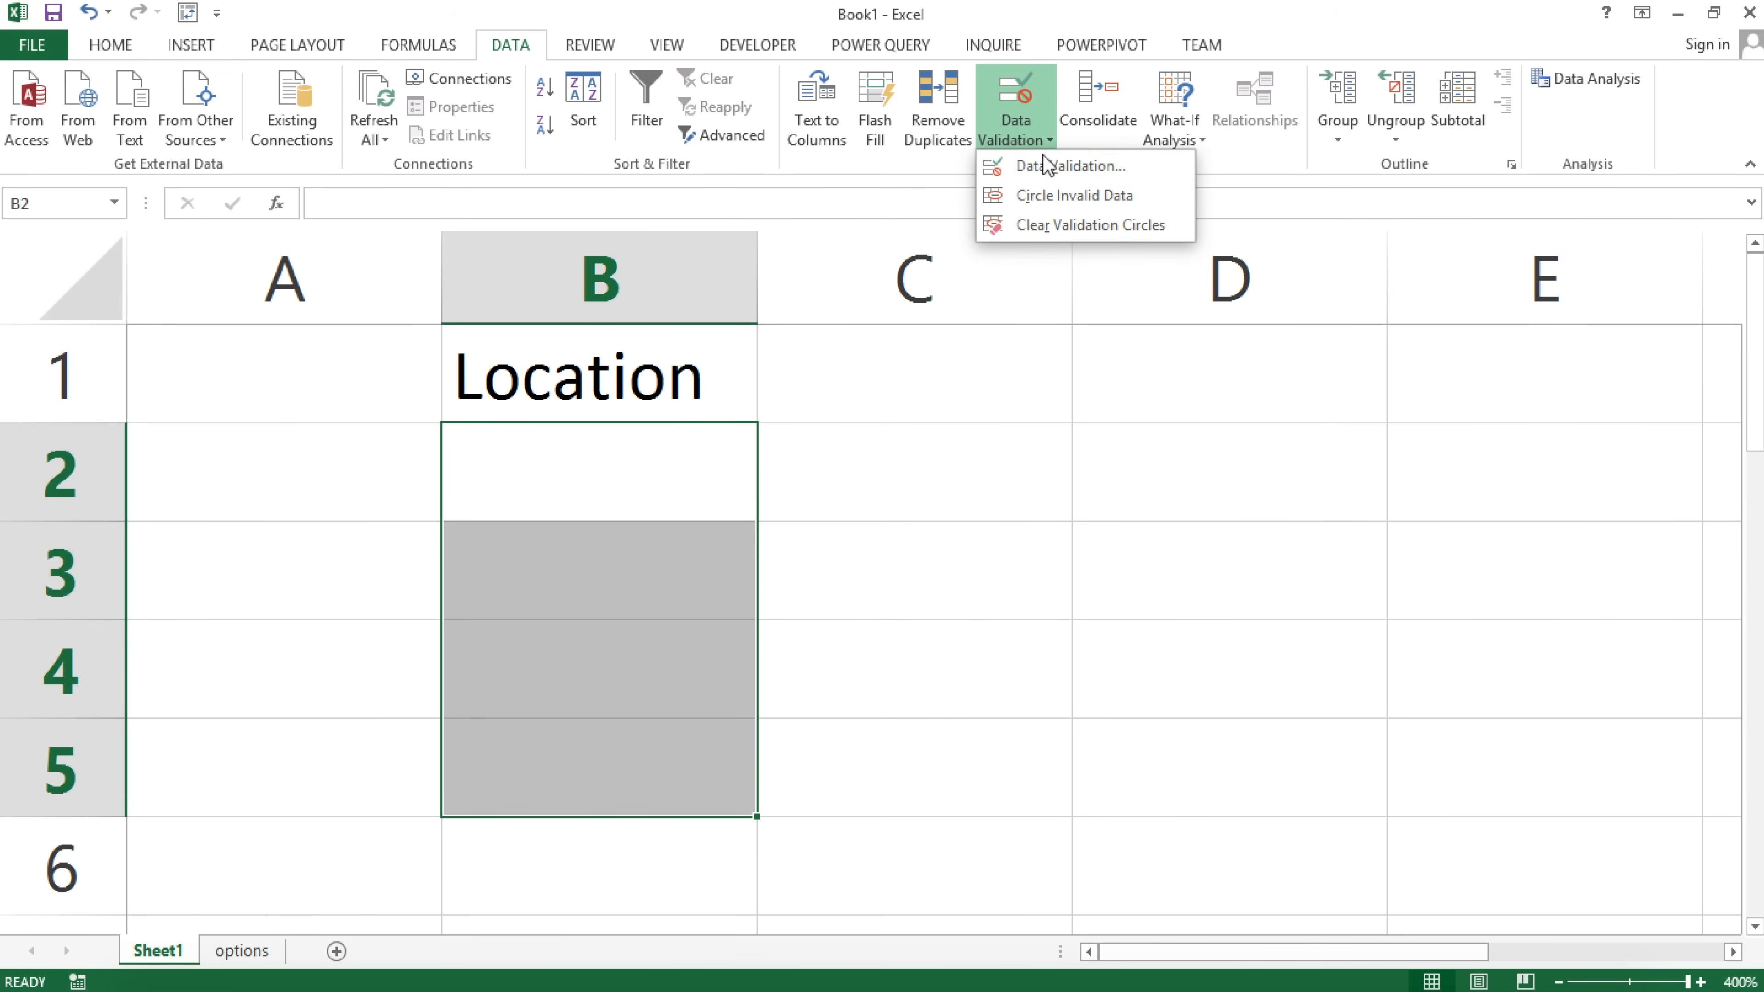
{"action": "left_click", "coordinate": [1043, 162]}
{"action": "left_click", "coordinate": [1056, 292]}
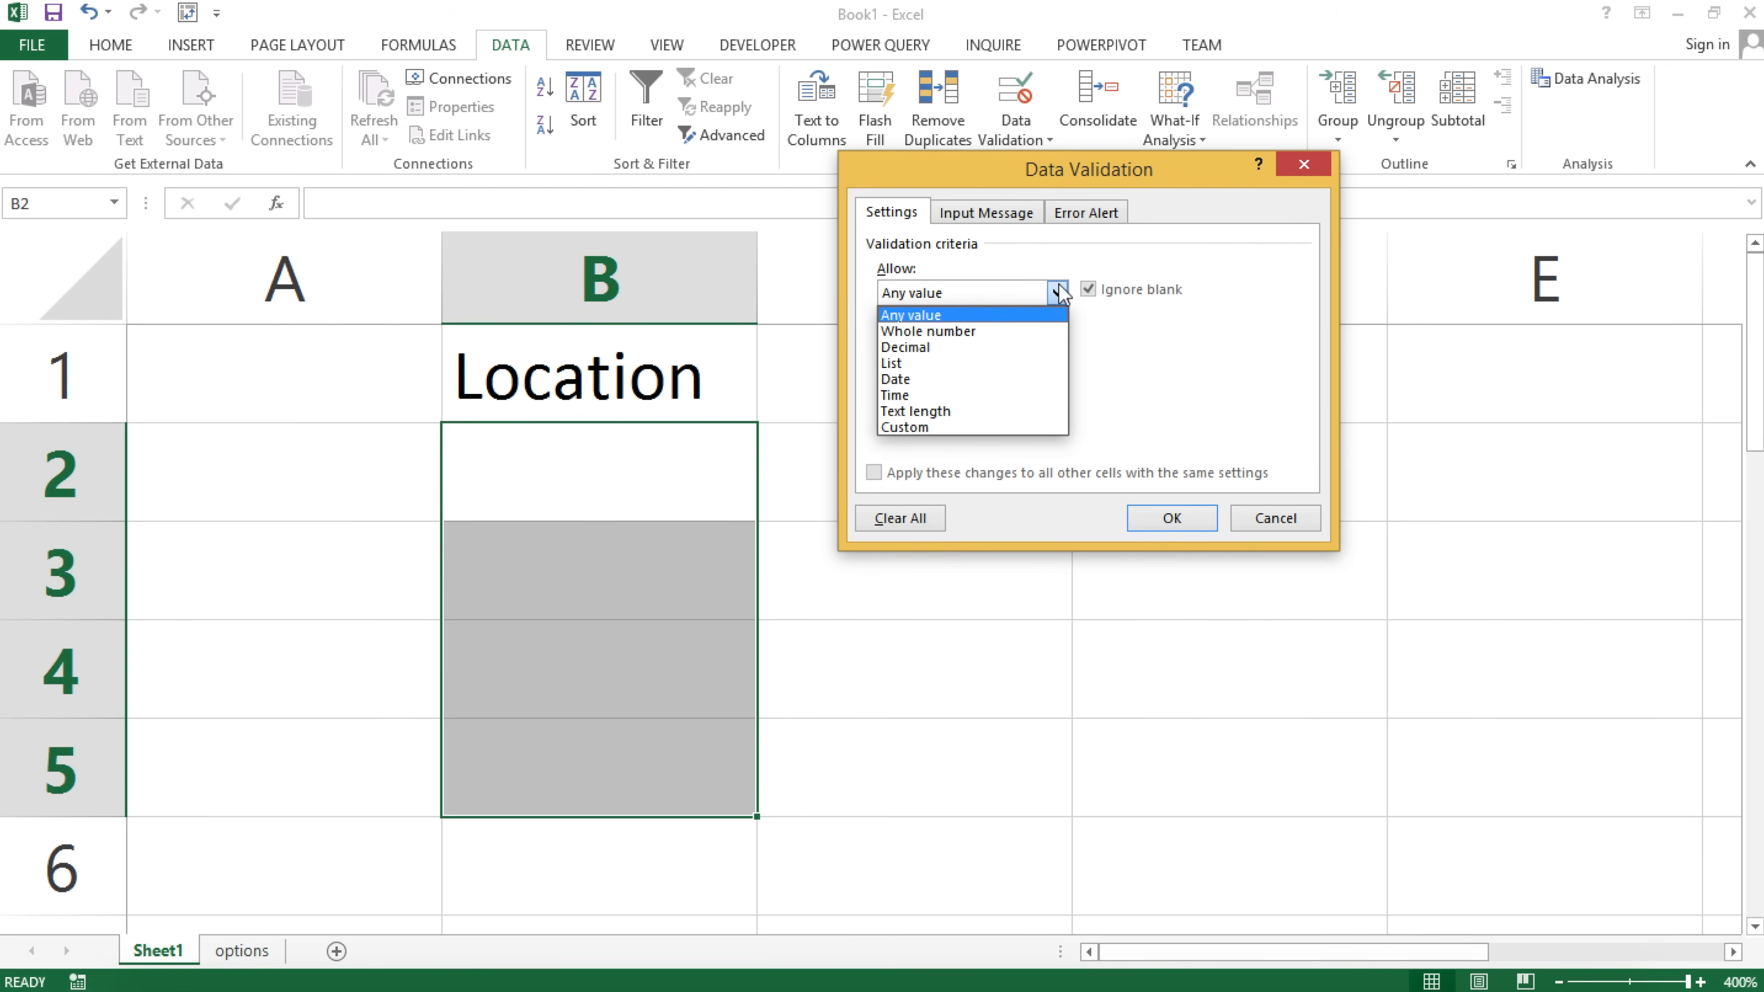
{"action": "left_click", "coordinate": [977, 358]}
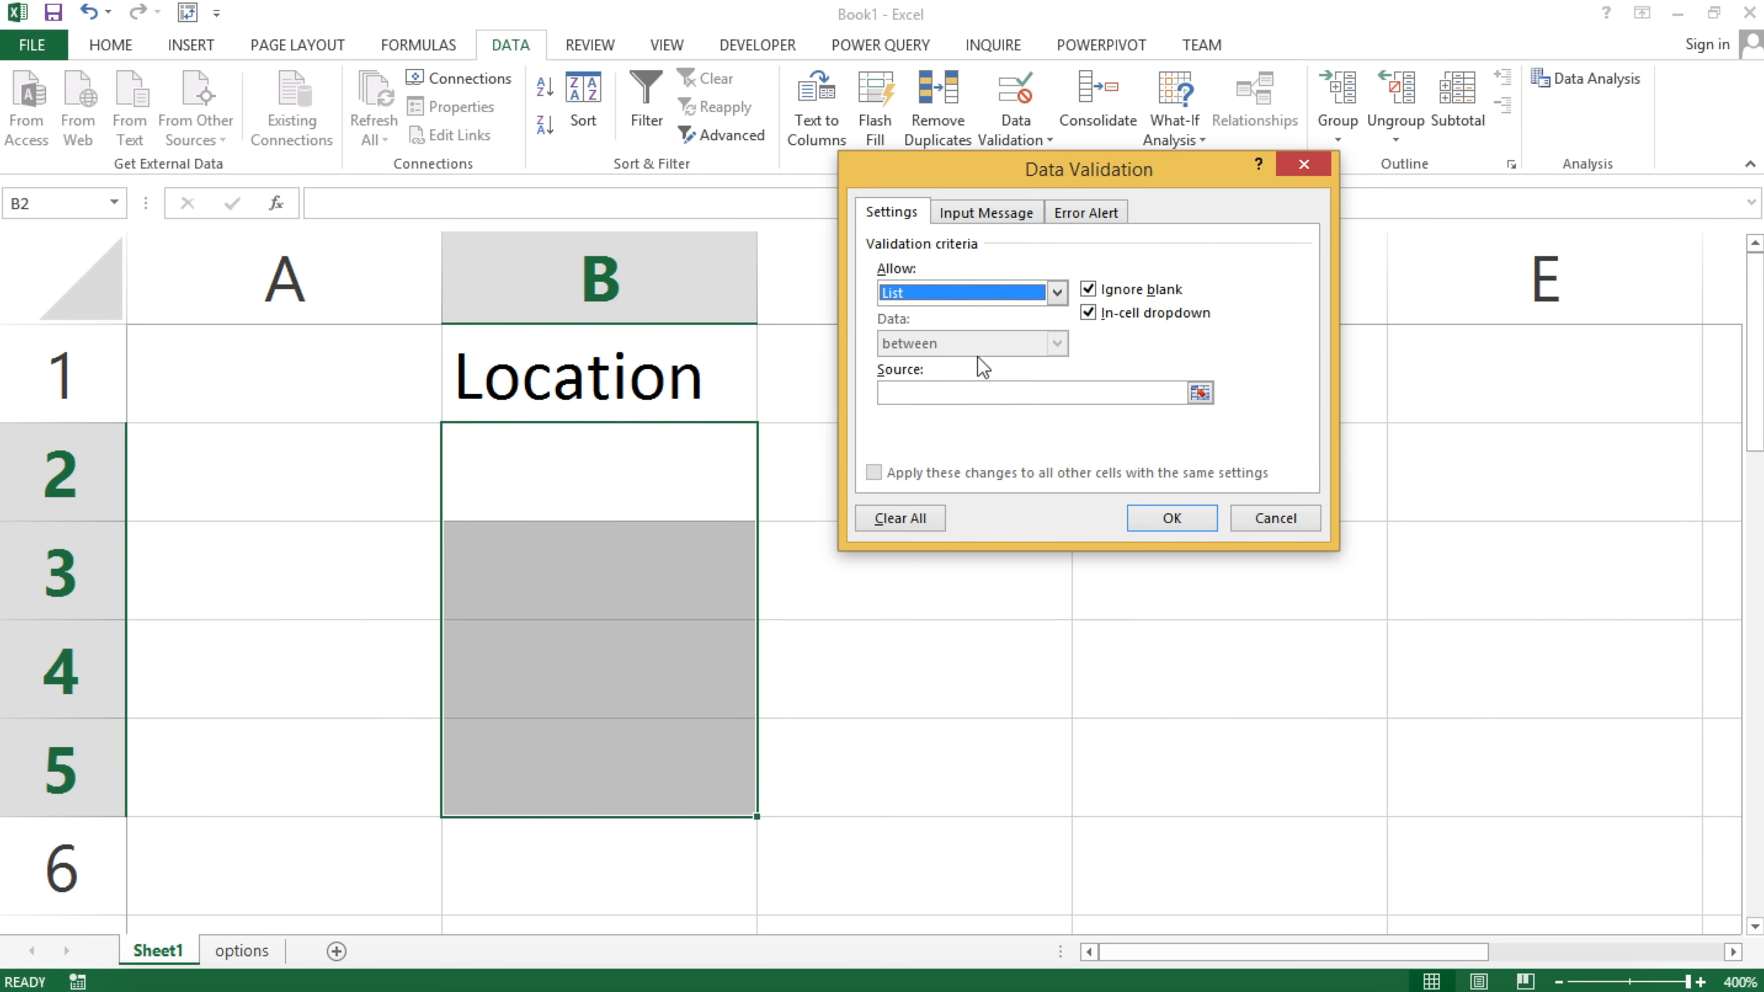
Set the list source to cells A1:A3 of the options sheet and apply the validation rule.
{"action": "left_click", "coordinate": [1000, 390]}
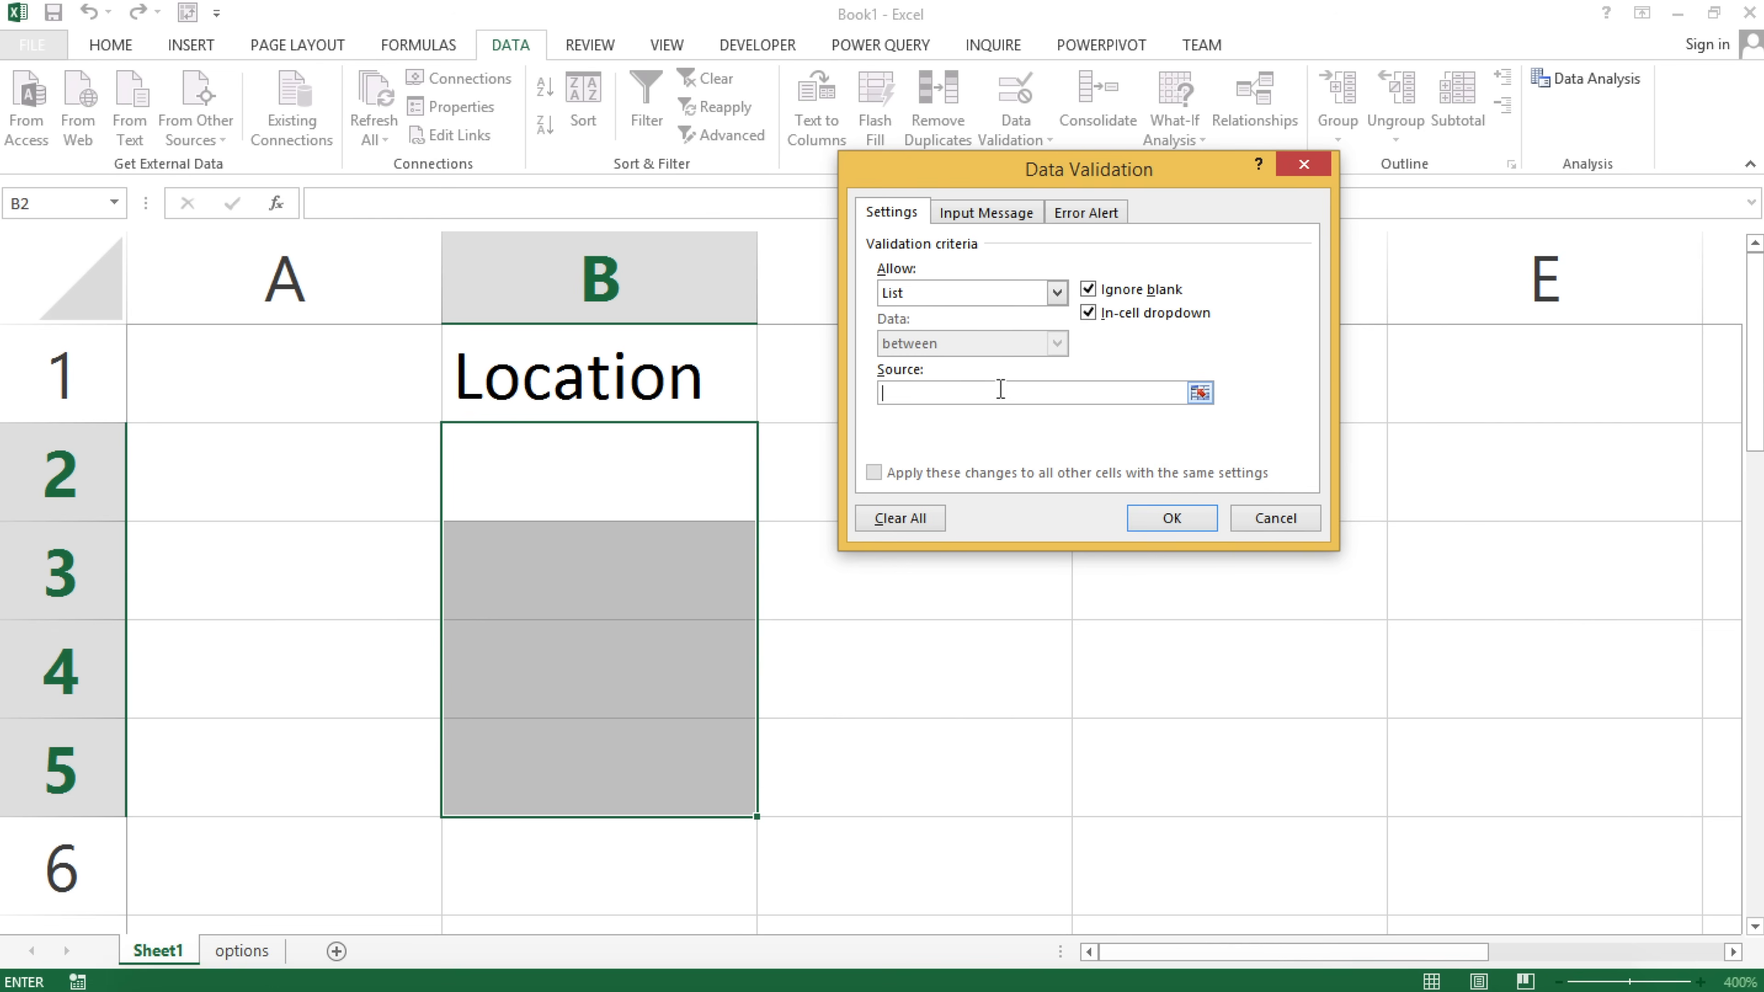
{"action": "left_click", "coordinate": [1199, 393]}
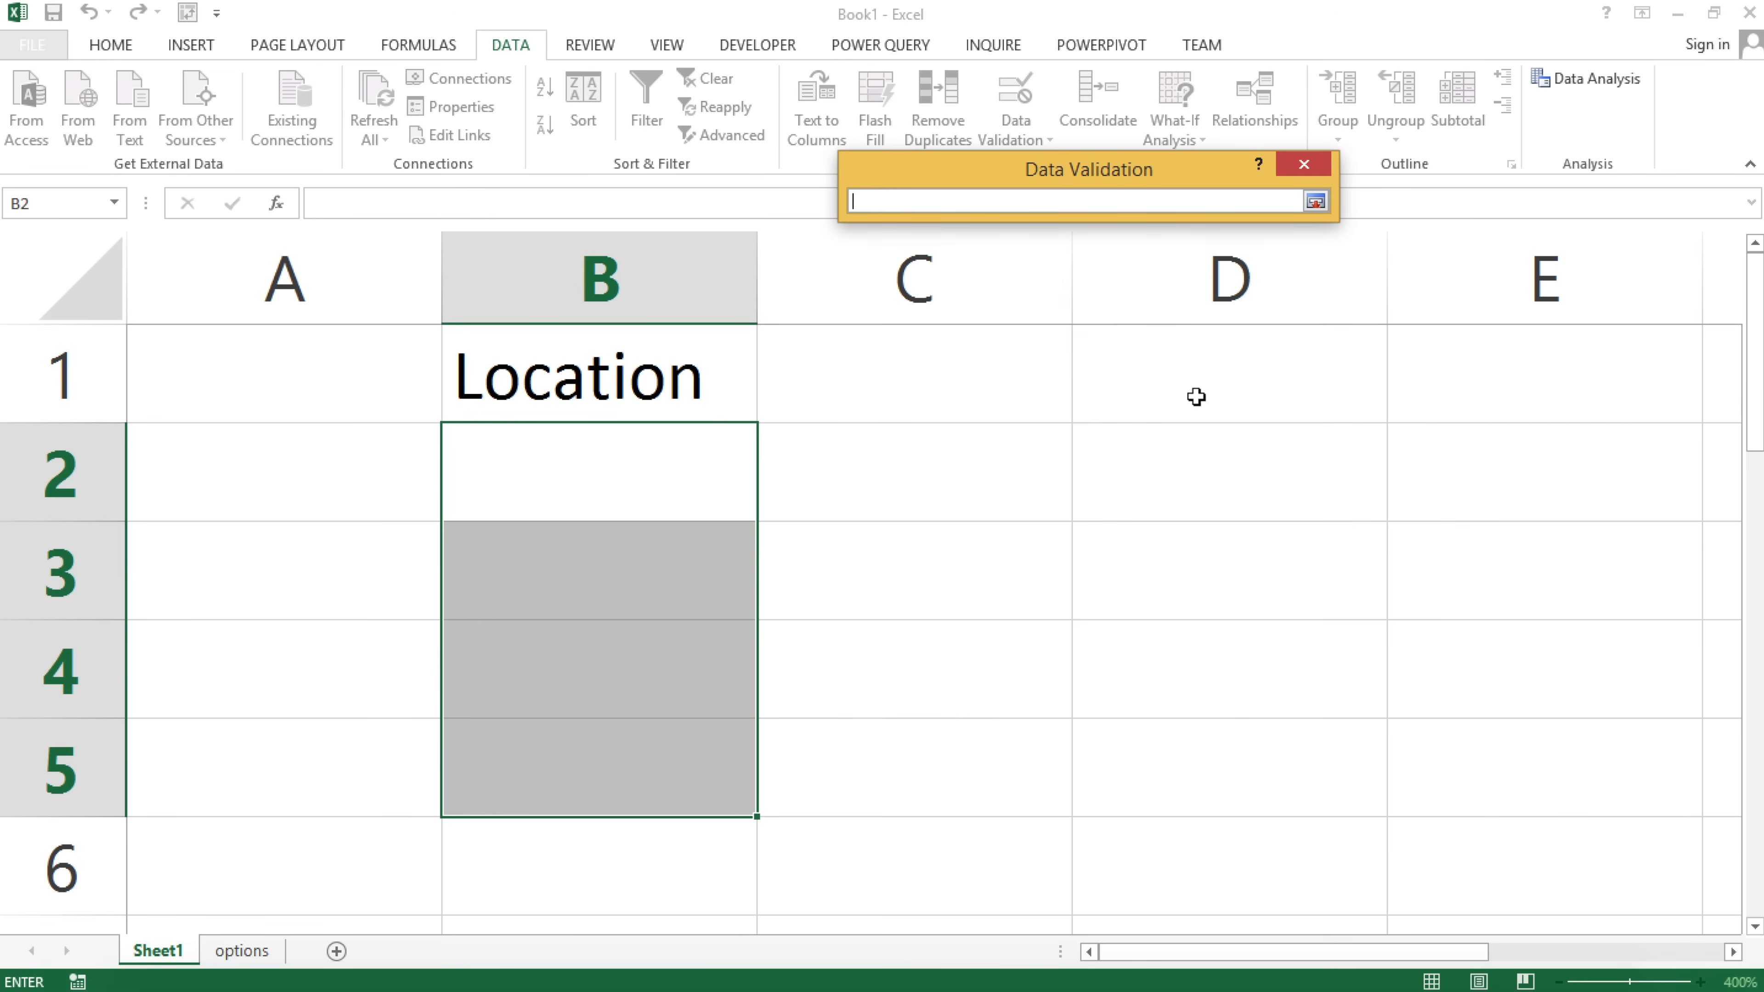
{"action": "left_click", "coordinate": [250, 955]}
{"action": "left_click_drag", "start_coordinate": [381, 378], "coordinate": [426, 528]}
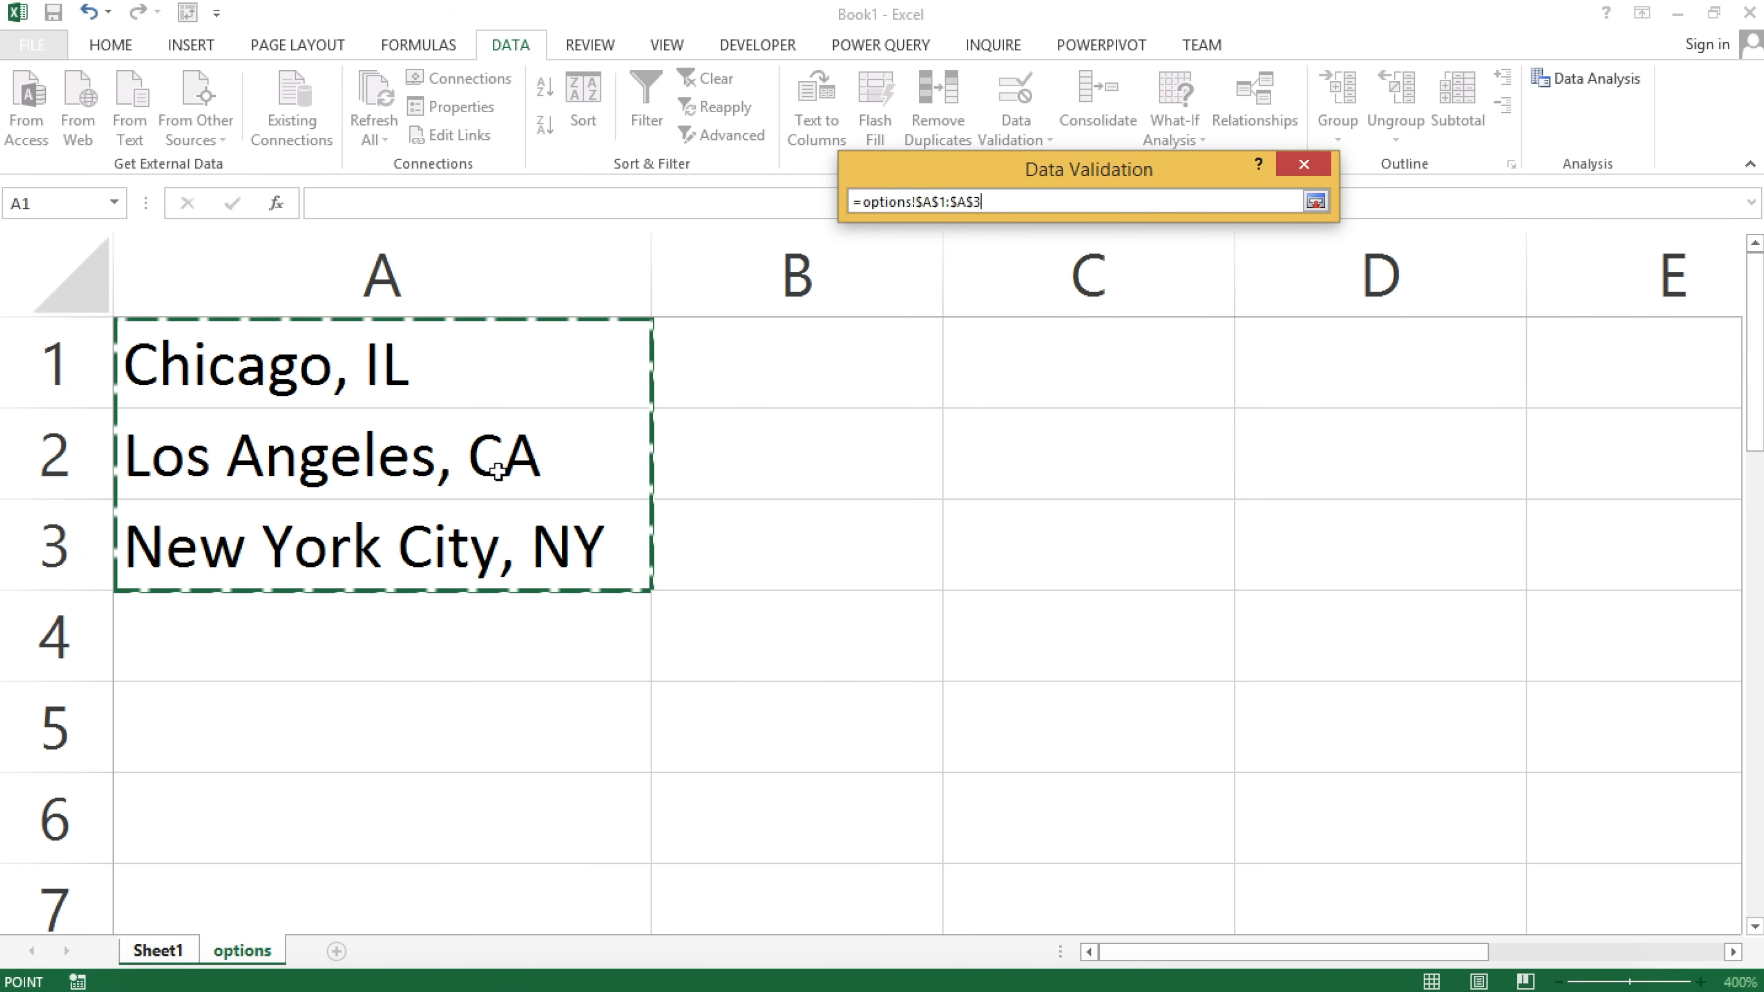
{"action": "key", "text": "Return"}
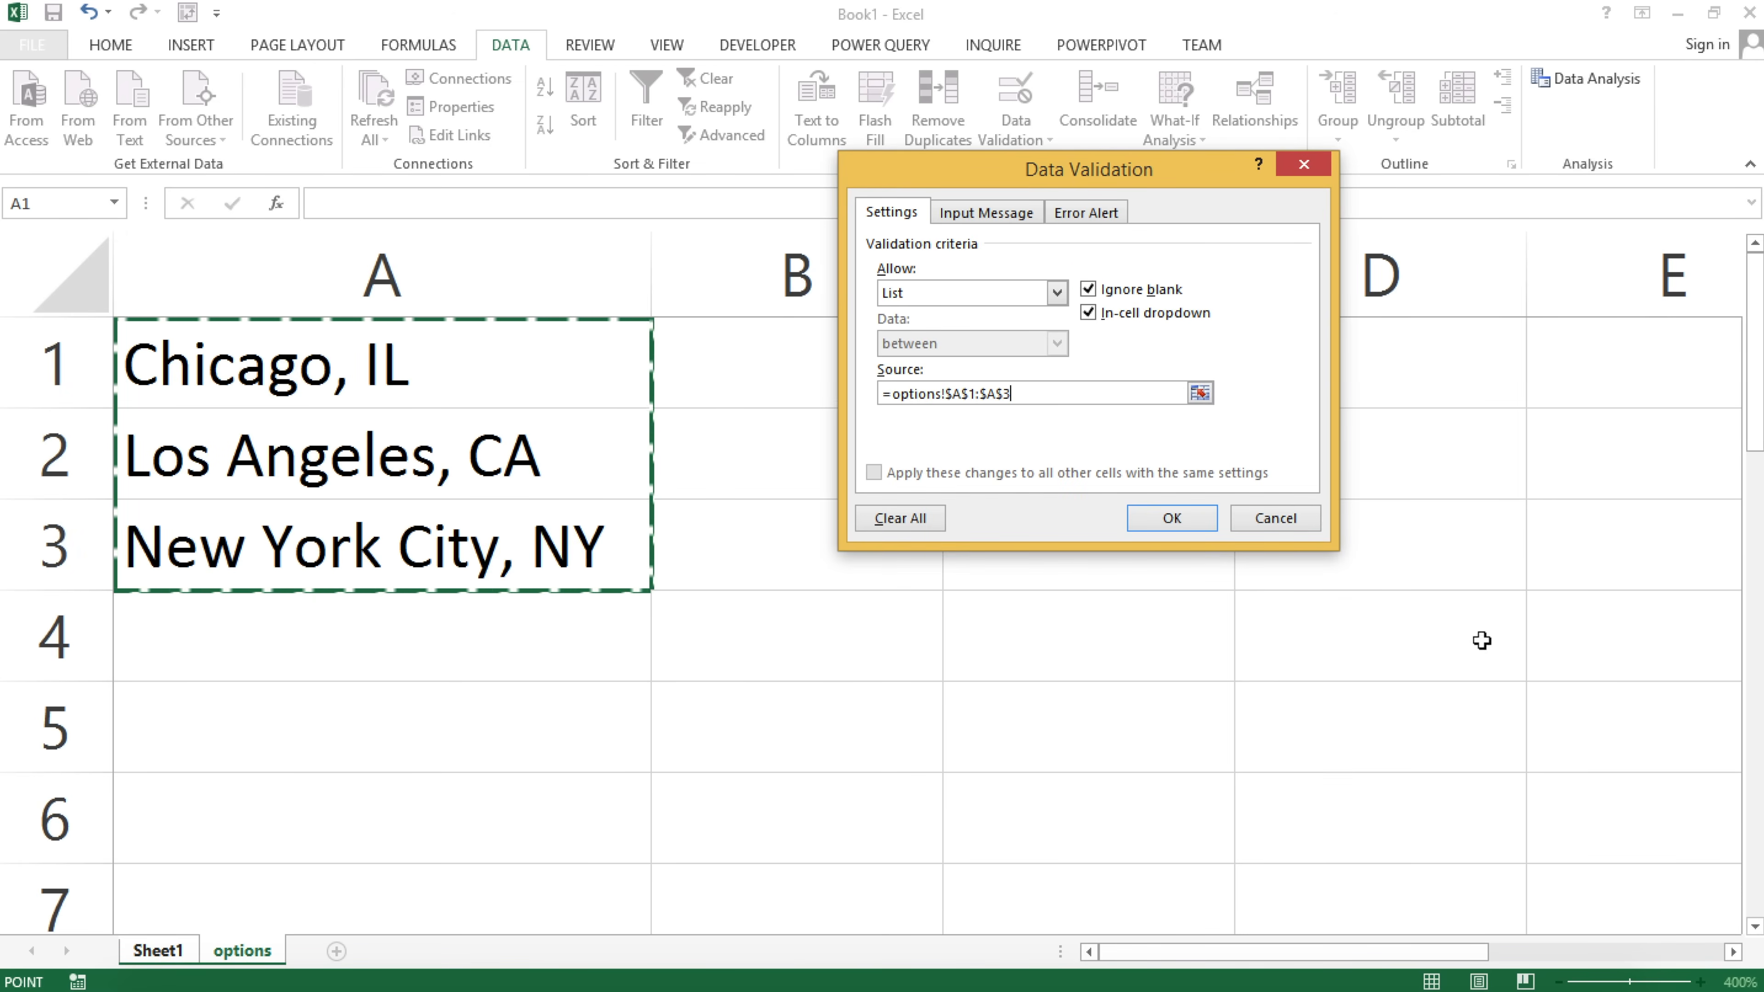
{"action": "left_click", "coordinate": [1147, 526]}
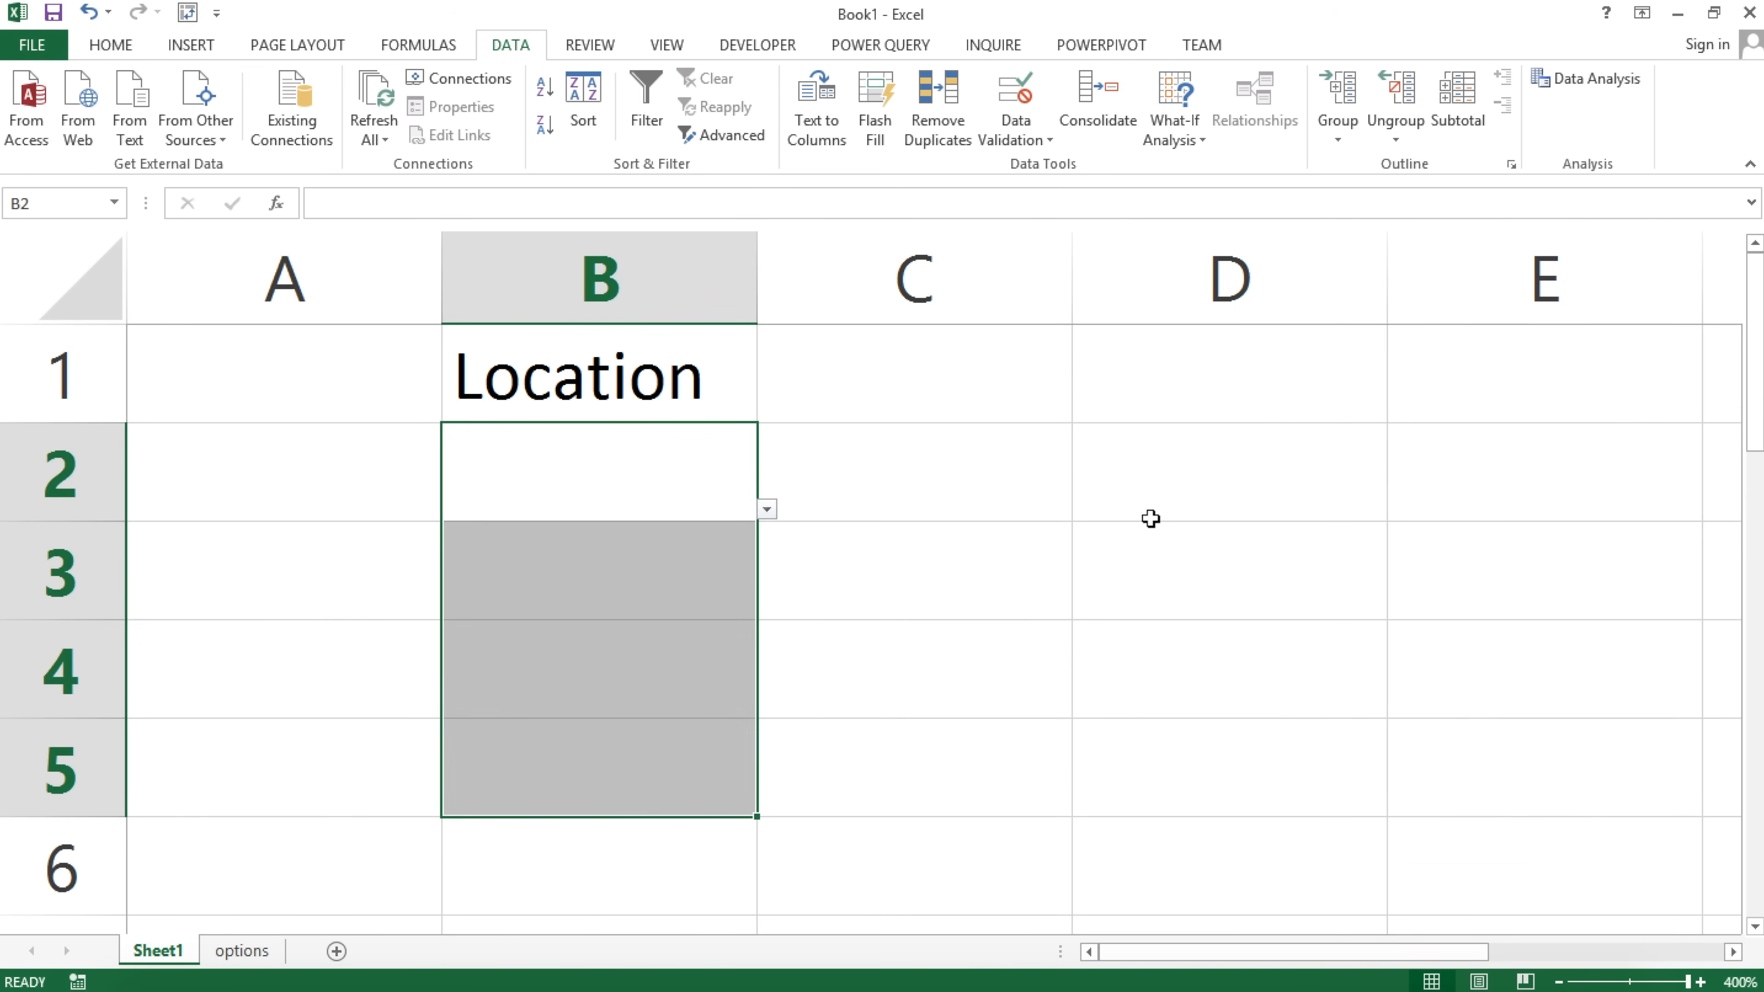
Choose Los Angeles, CA from the drop-down list in cell B2.
{"action": "left_click", "coordinate": [618, 483]}
{"action": "left_click", "coordinate": [767, 511]}
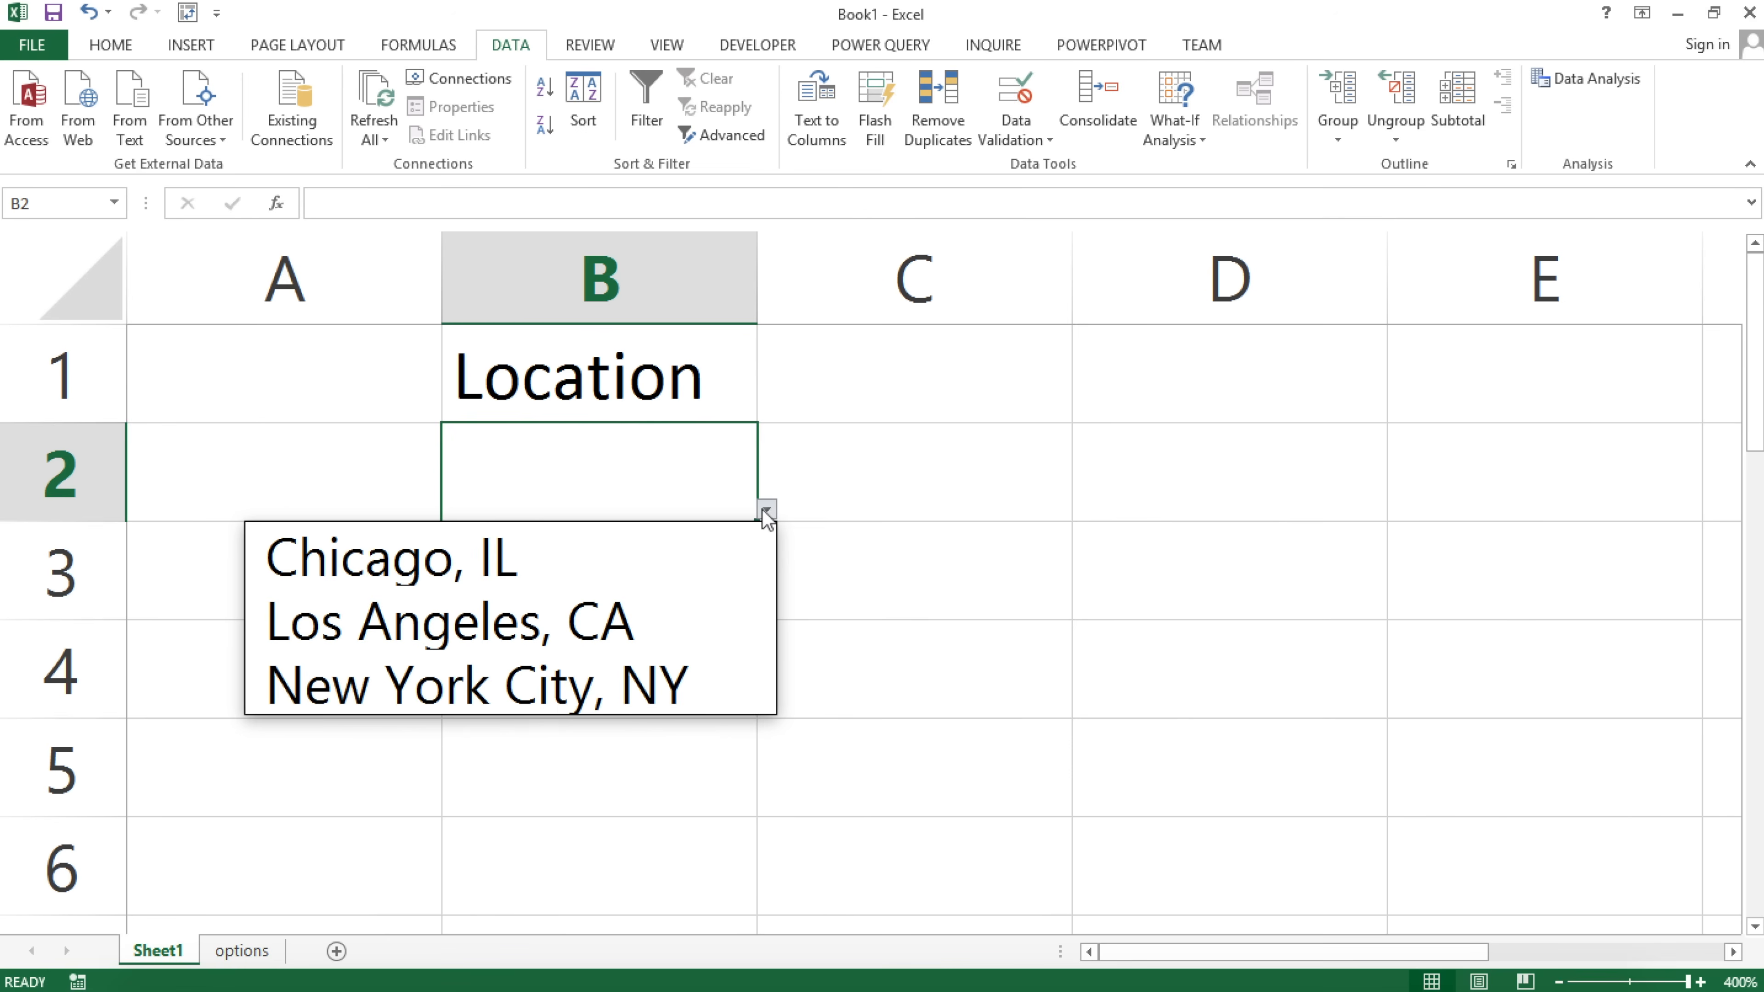
{"action": "left_click", "coordinate": [622, 618]}
Choose New York City, NY from the list in cell B3 and fit column B's width to its contents.
{"action": "left_click", "coordinate": [677, 578]}
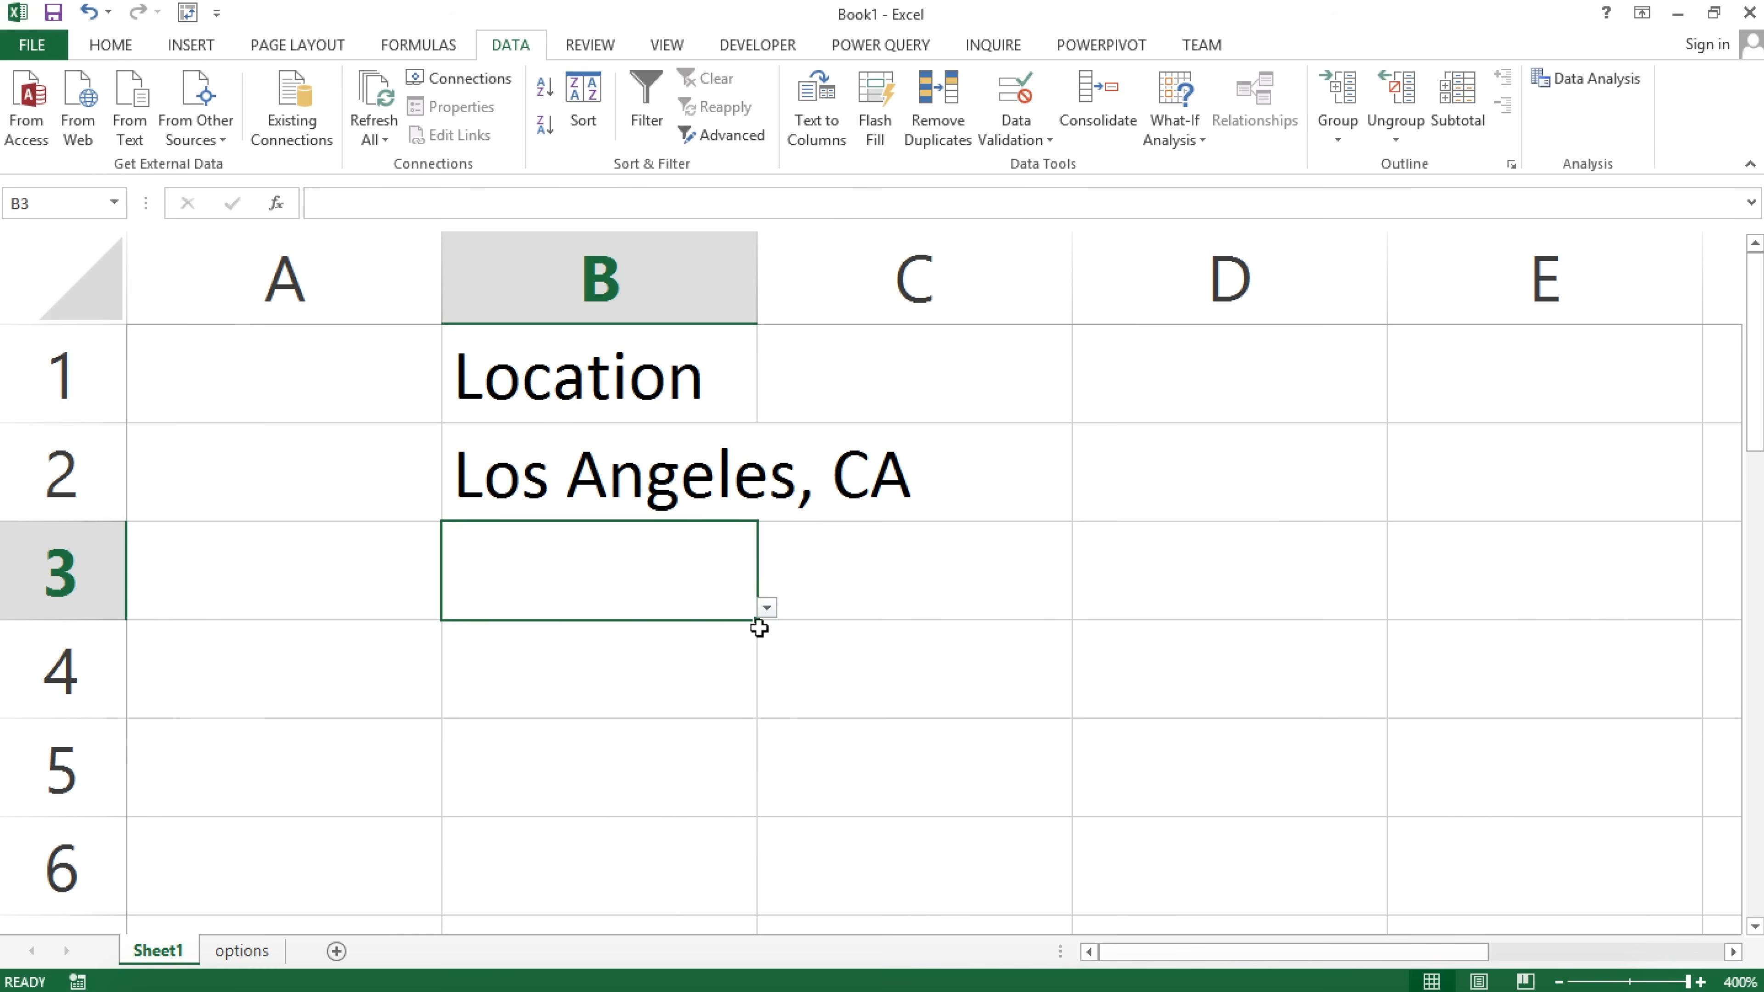
{"action": "left_click", "coordinate": [766, 609]}
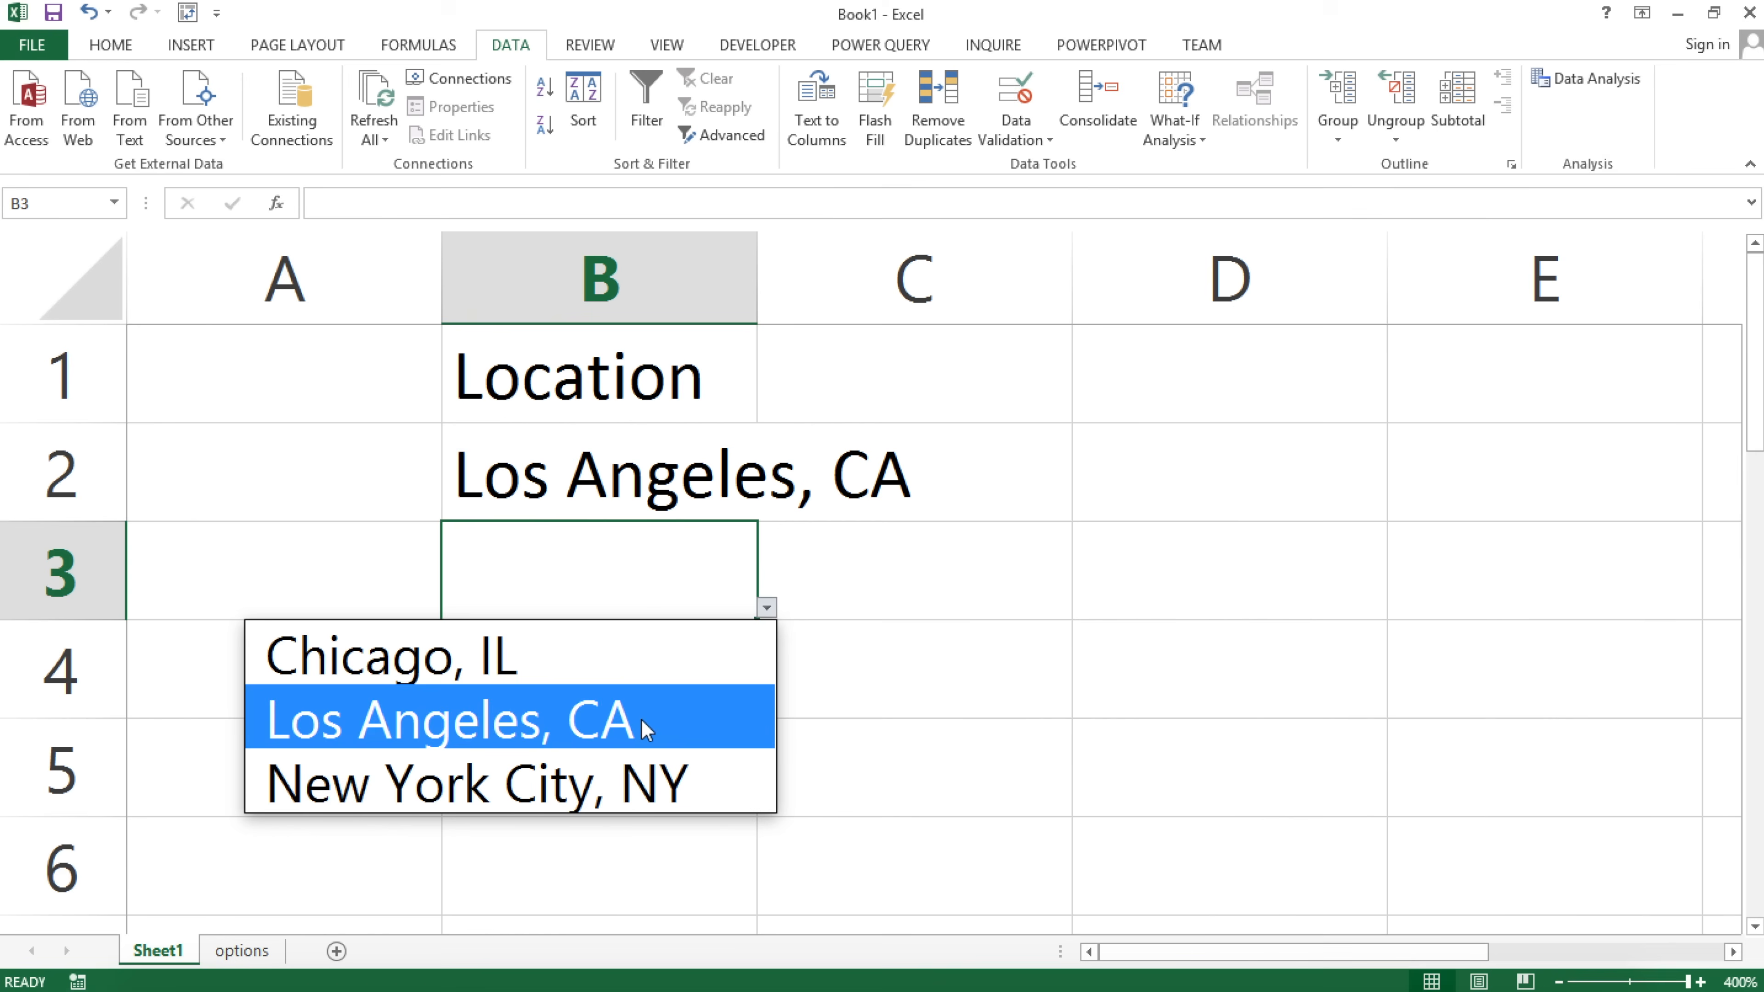
{"action": "left_click", "coordinate": [634, 775]}
{"action": "double_click", "coordinate": [757, 278]}
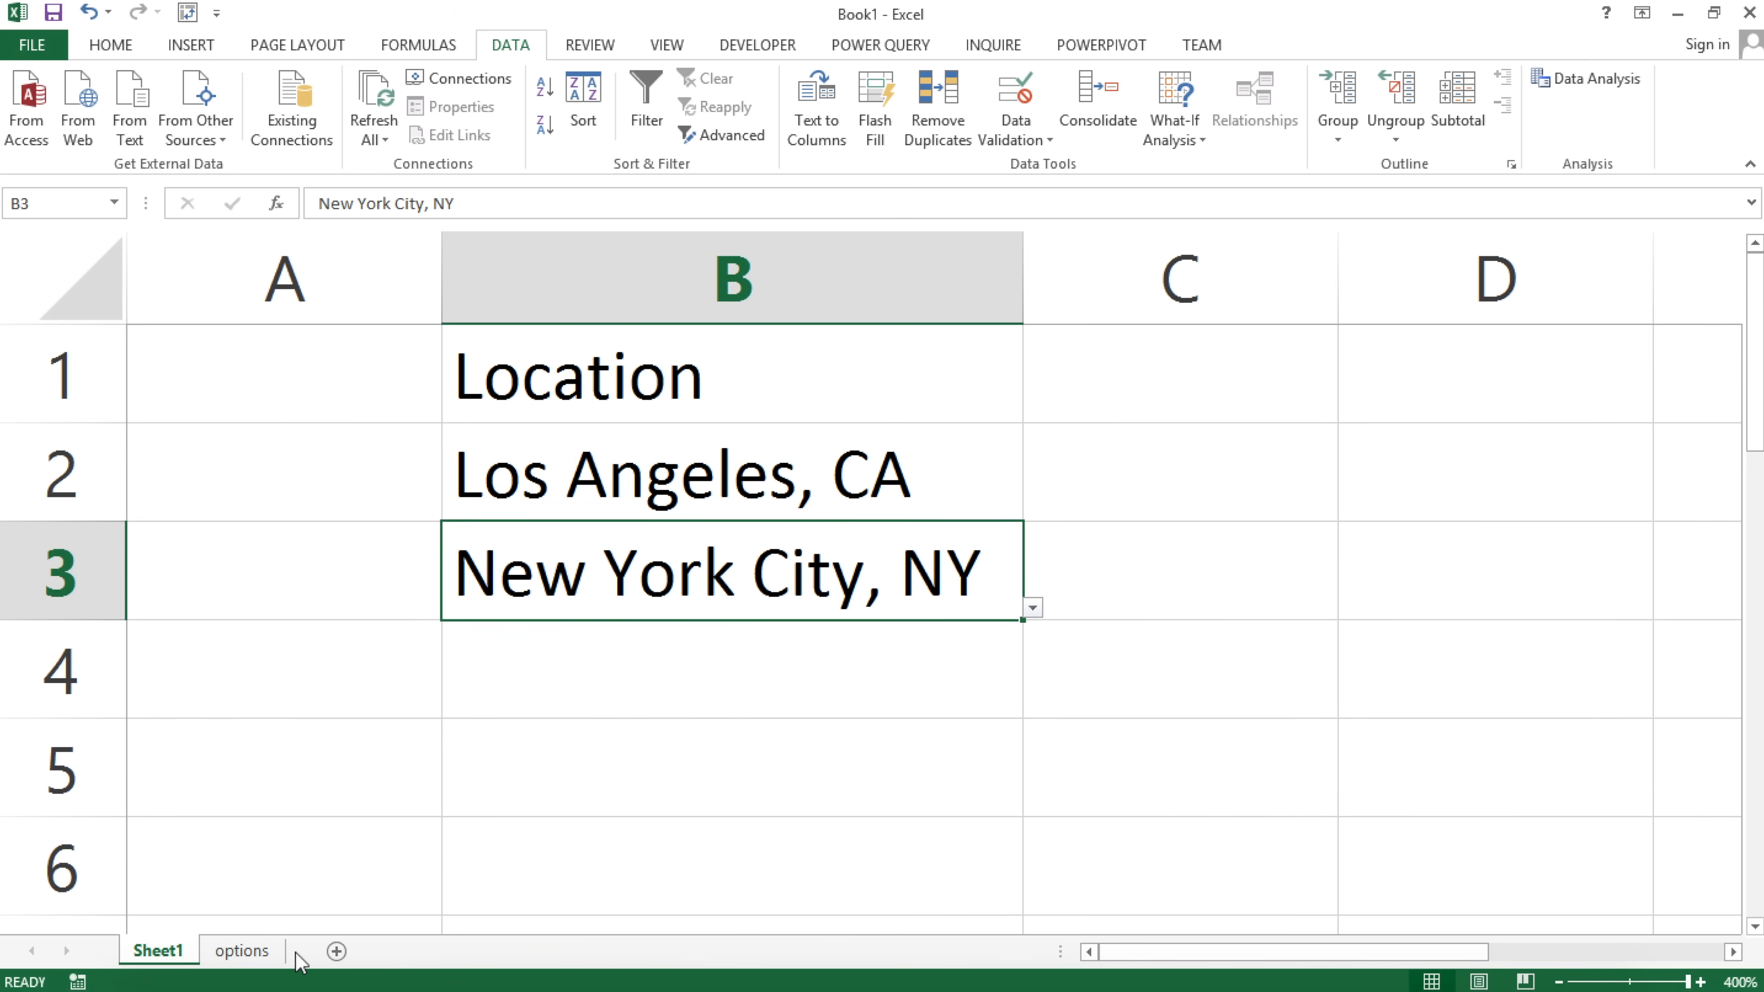
Replace the city in cell A3 of the options sheet with Miami, FL.
{"action": "left_click", "coordinate": [279, 954]}
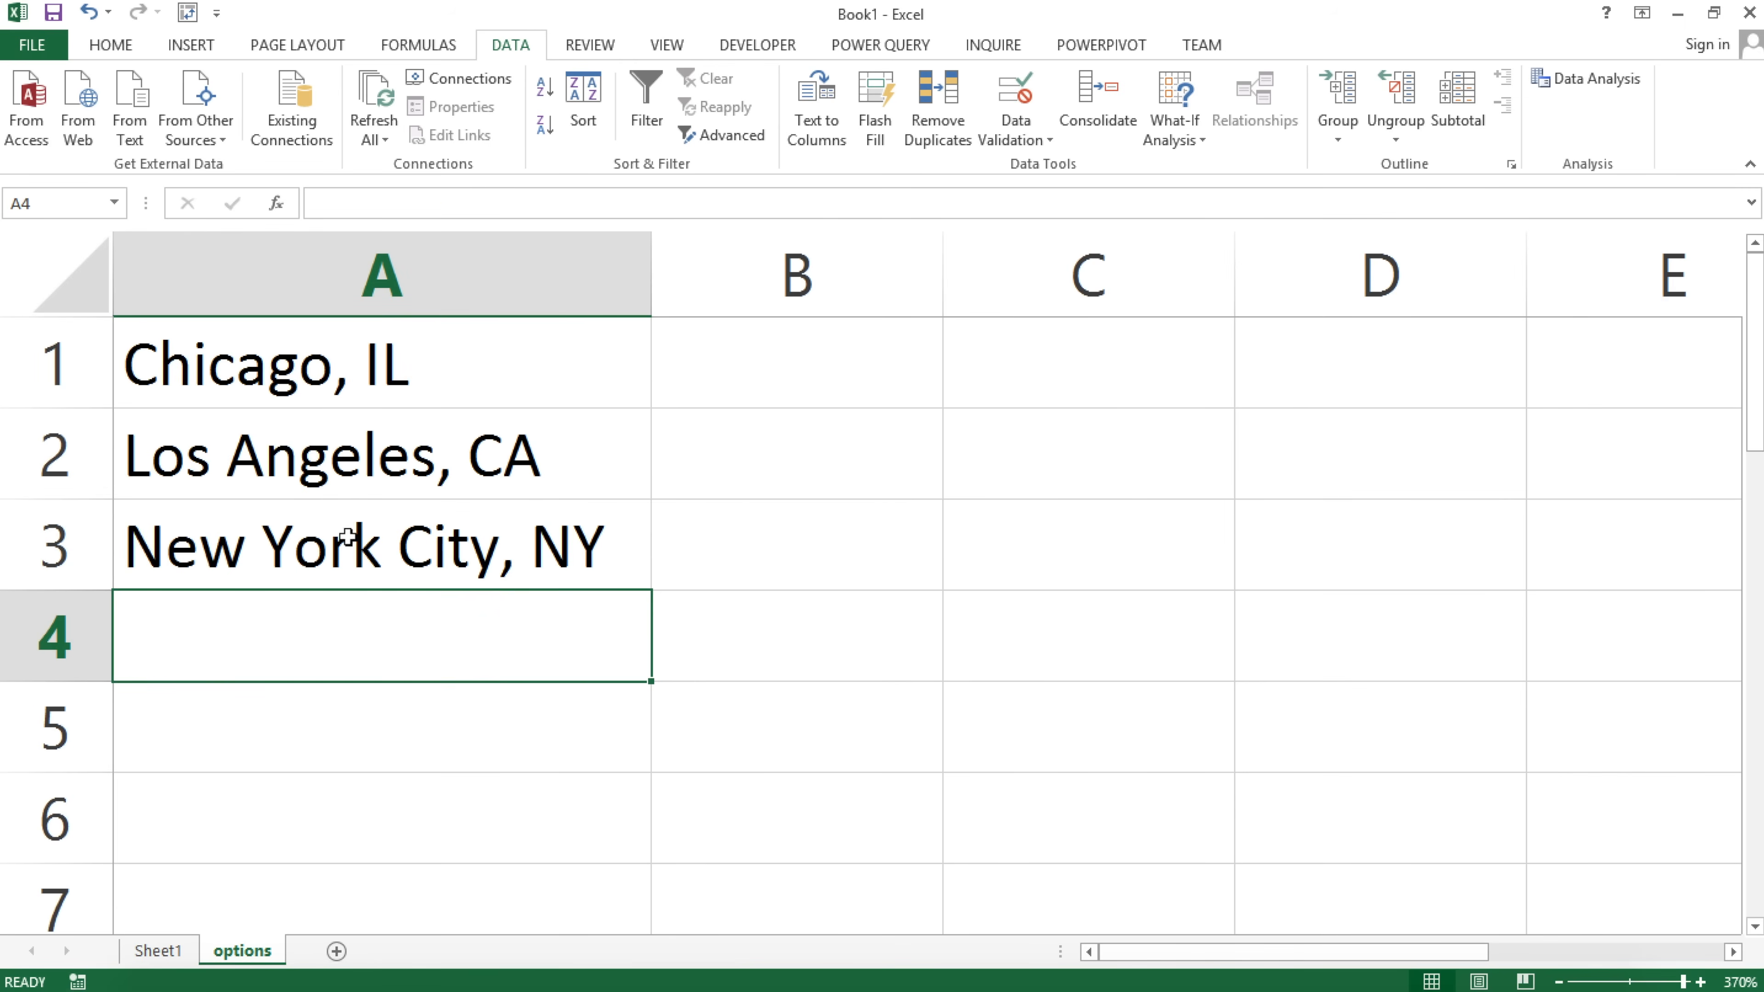
{"action": "left_click", "coordinate": [348, 554]}
{"action": "type", "text": "Mia"}
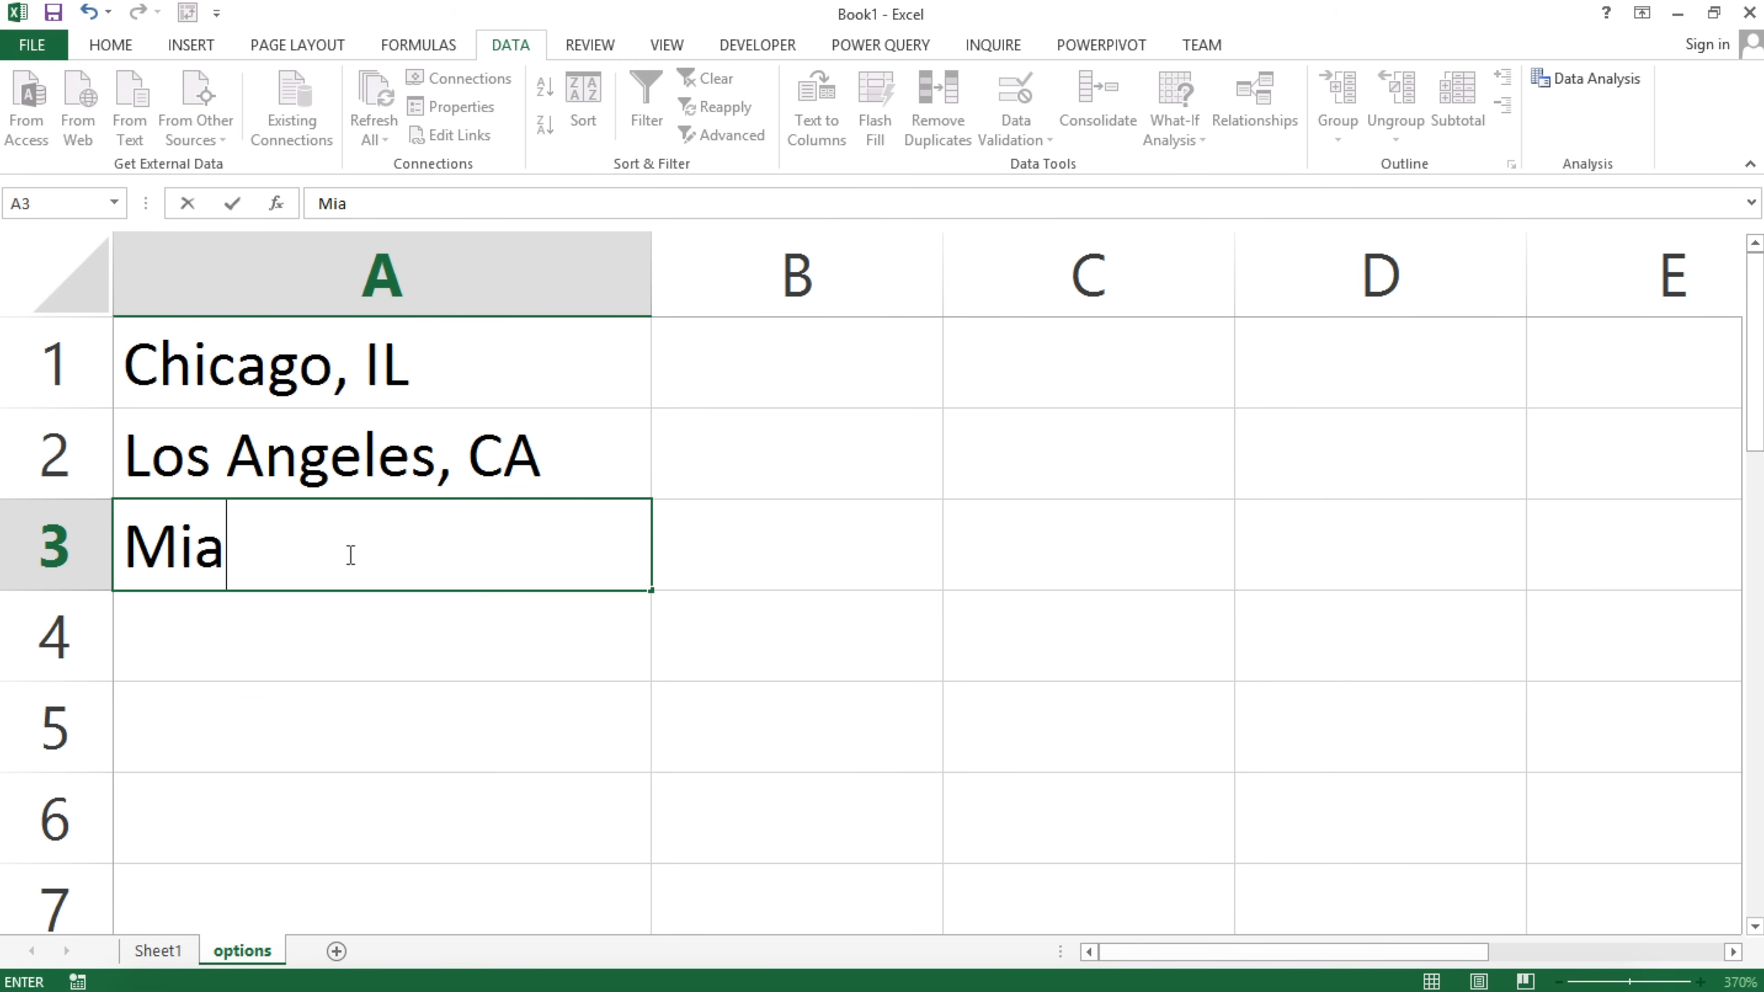
{"action": "type", "text": "mi, FL"}
{"action": "key", "text": "Return"}
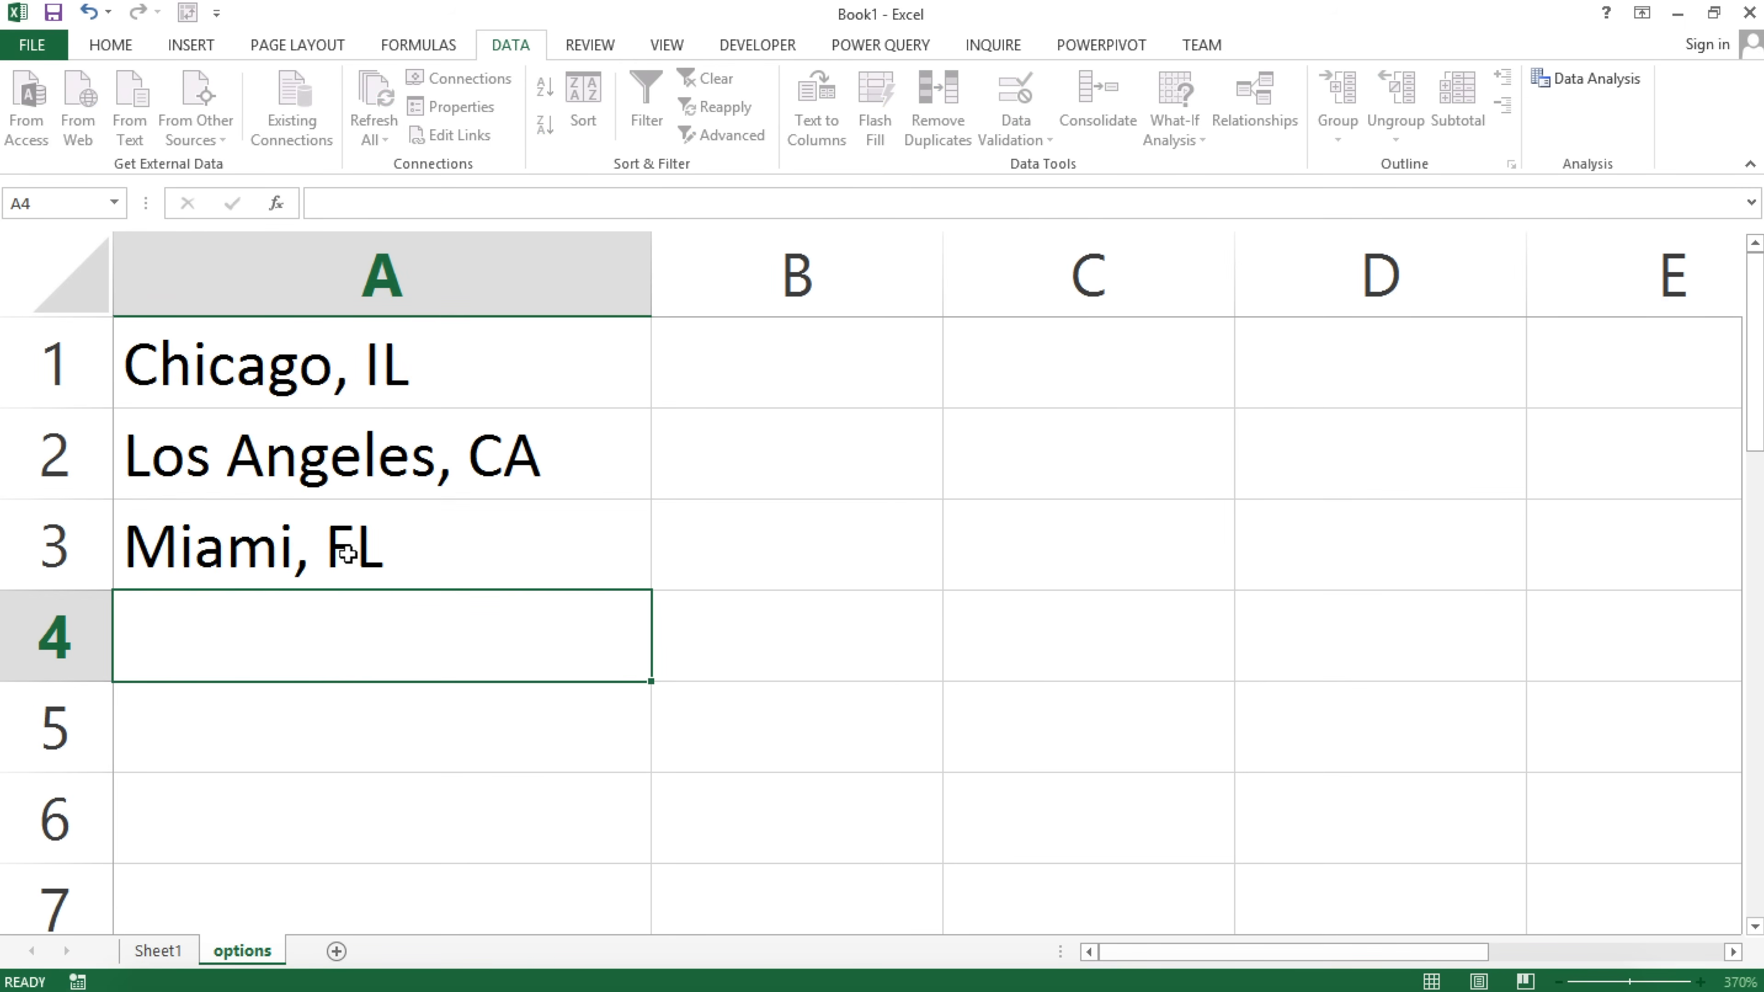
Change cell B2 on Sheet1 to Miami, FL using its drop-down list.
{"action": "left_click", "coordinate": [158, 951]}
{"action": "left_click", "coordinate": [709, 382]}
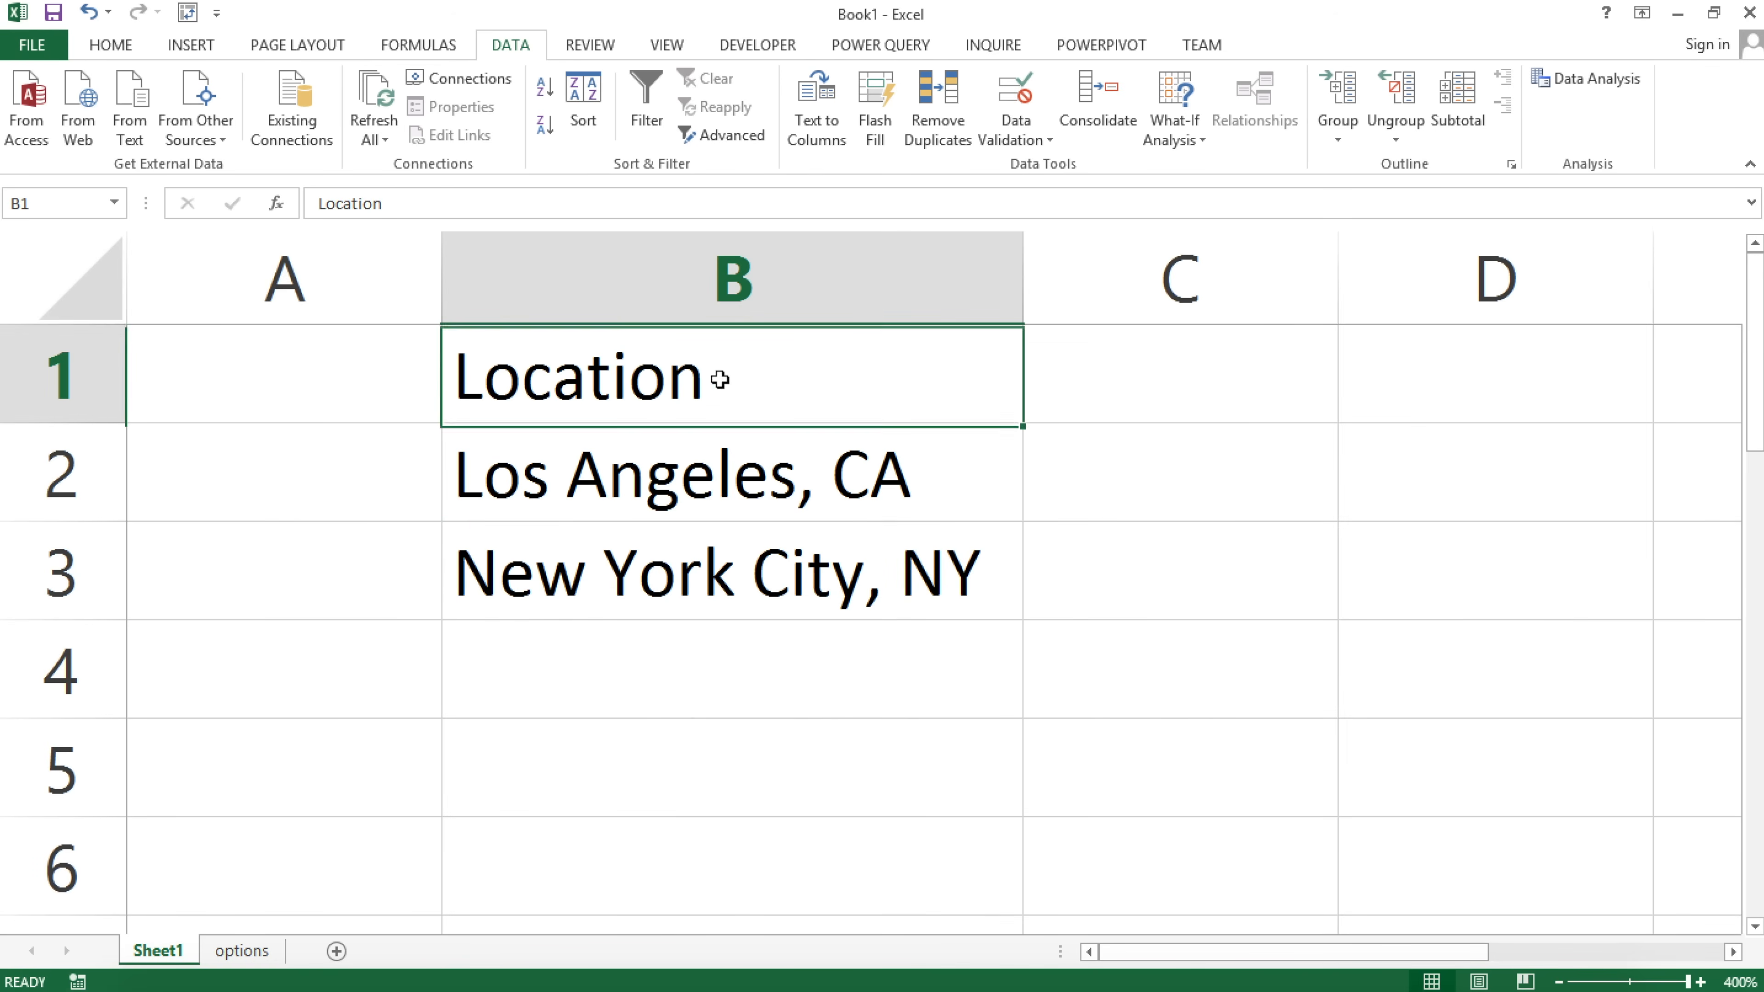
{"action": "left_click", "coordinate": [957, 496]}
{"action": "left_click", "coordinate": [1032, 510]}
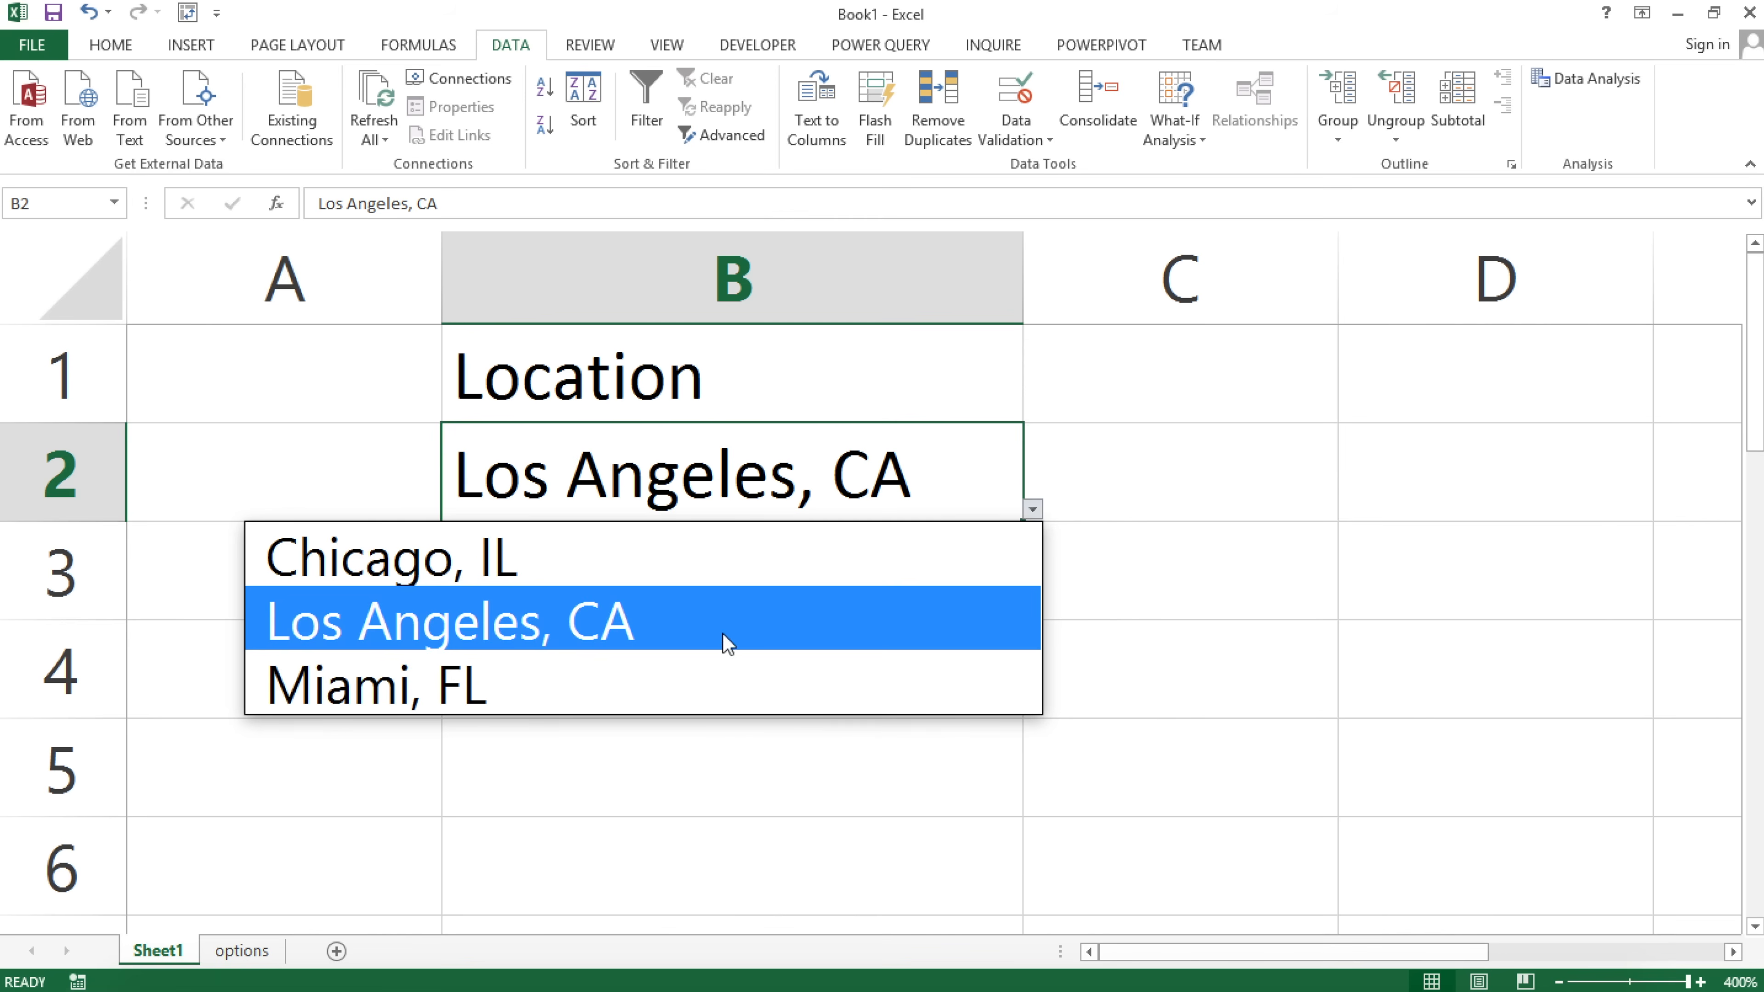
{"action": "left_click", "coordinate": [715, 691]}
Change cell B3 to Chicago, IL using its drop-down list.
{"action": "left_click", "coordinate": [846, 599]}
{"action": "left_click", "coordinate": [1033, 608]}
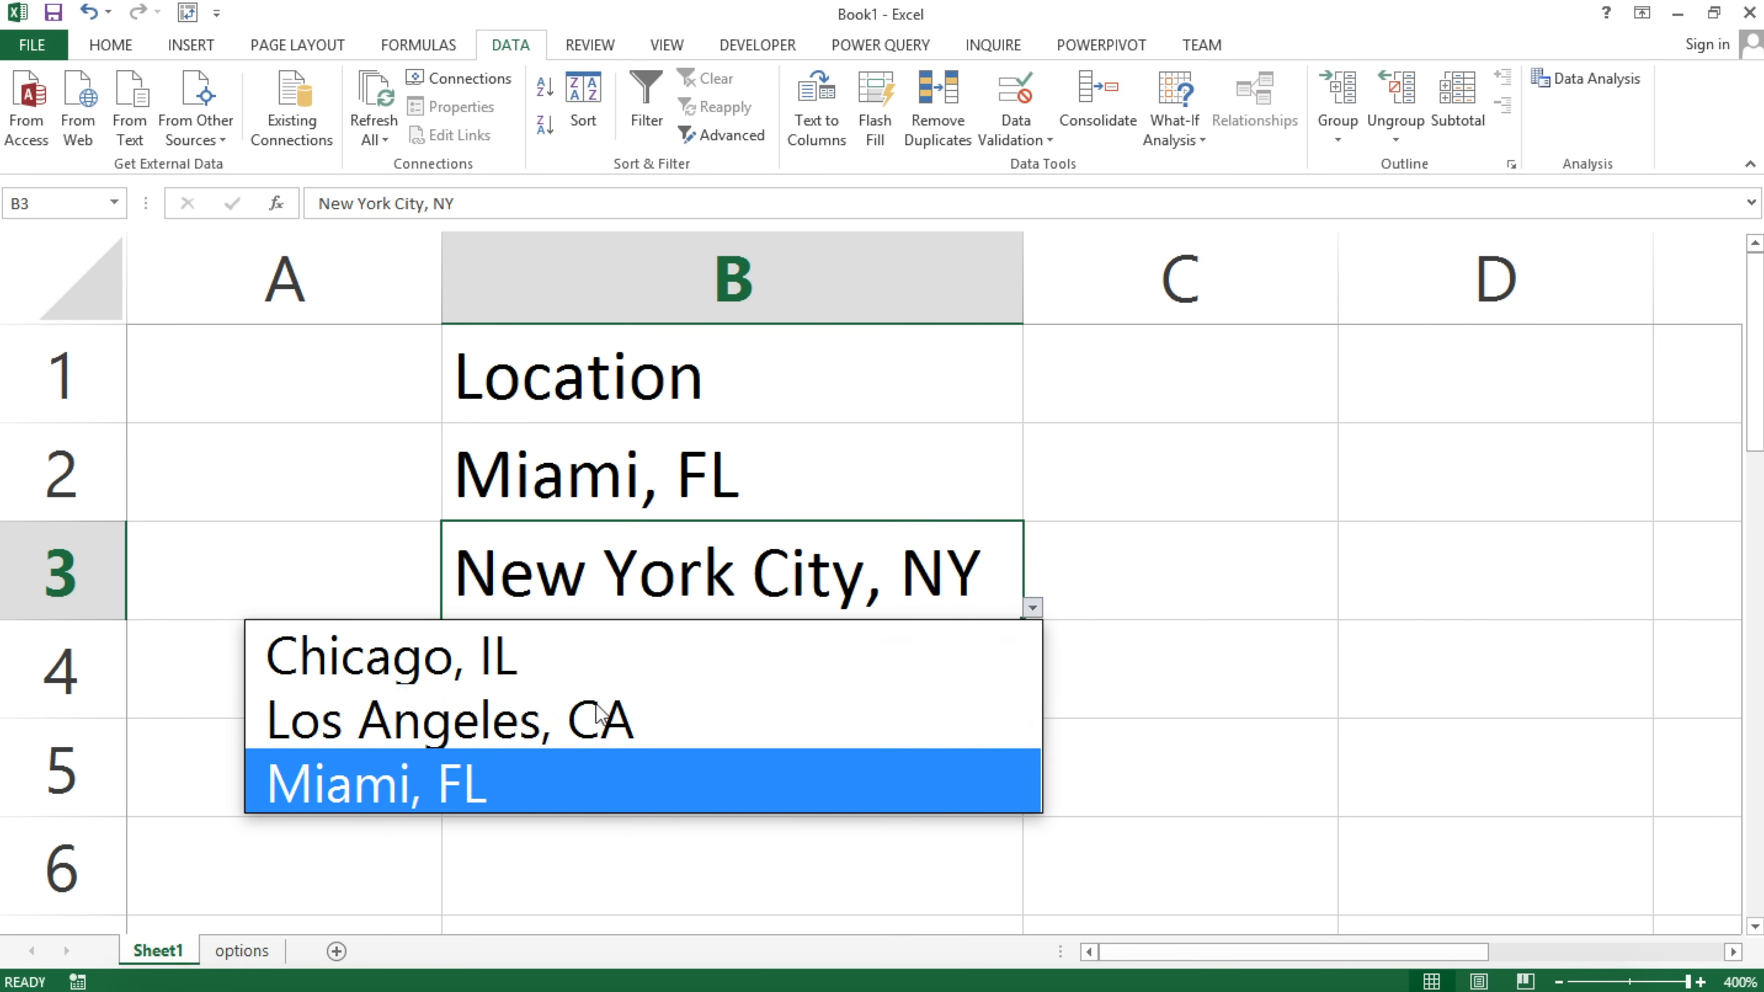
{"action": "left_click", "coordinate": [590, 668]}
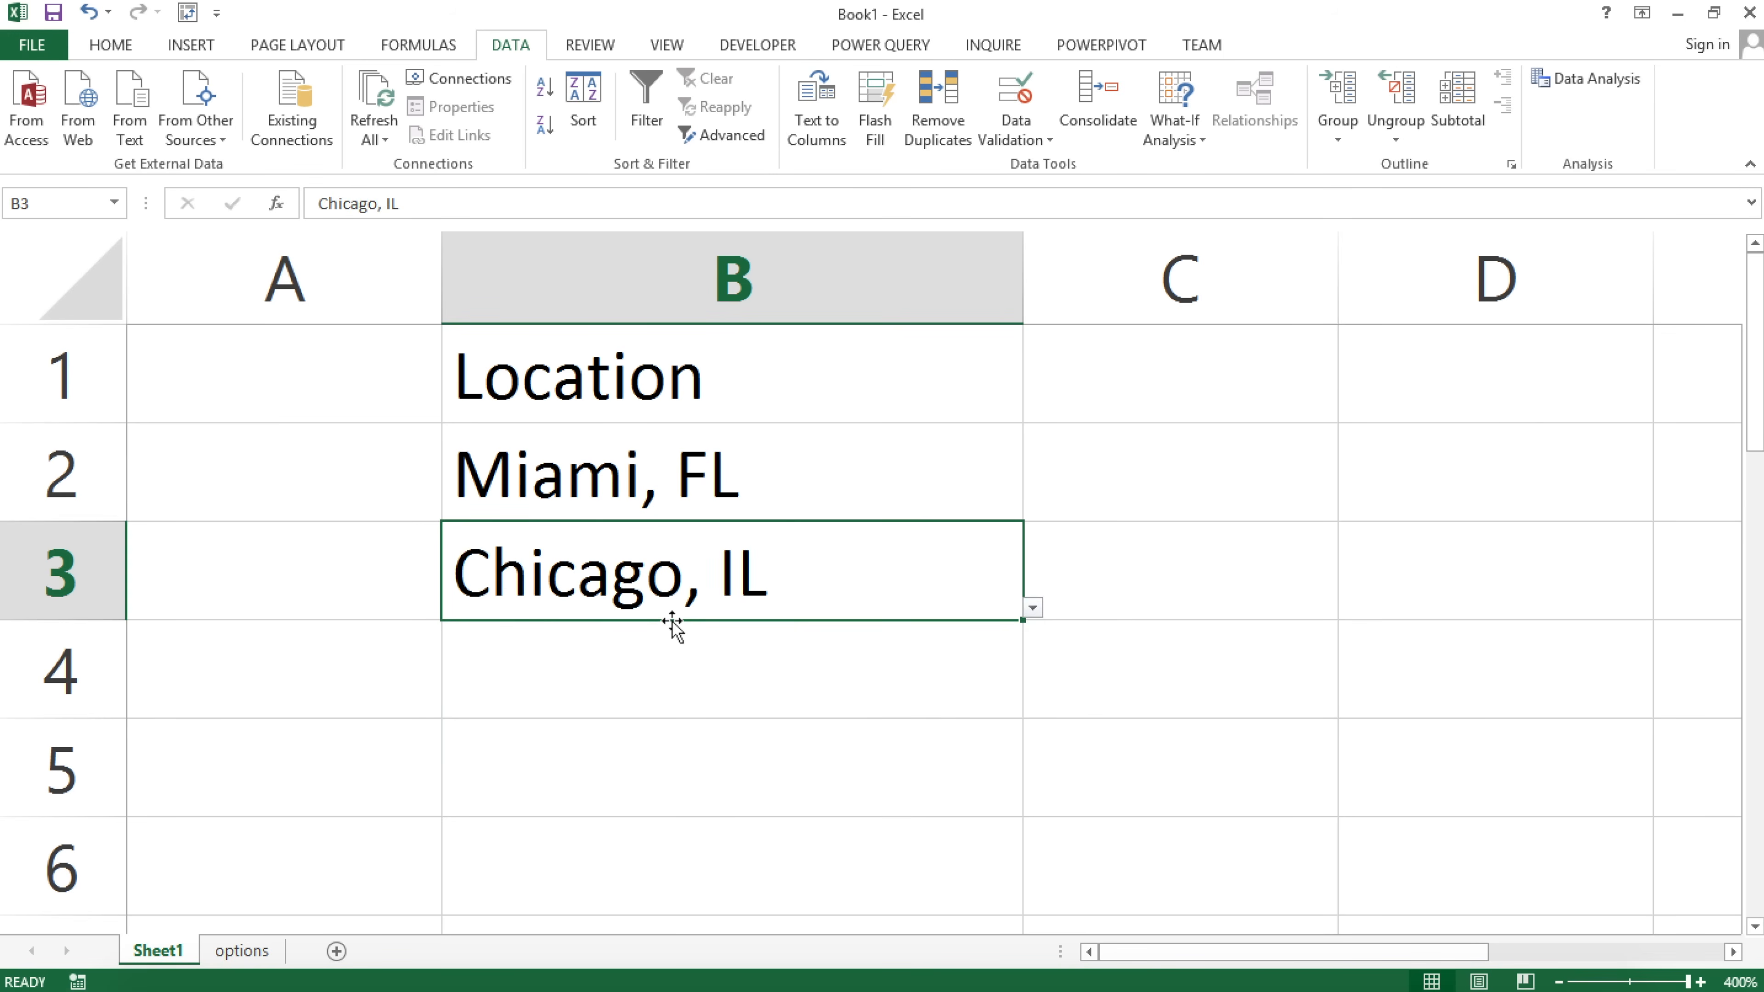
Try to enter NY in cell B3 as a value outside the allowed list.
{"action": "type", "text": "NY"}
{"action": "key", "text": "Return"}
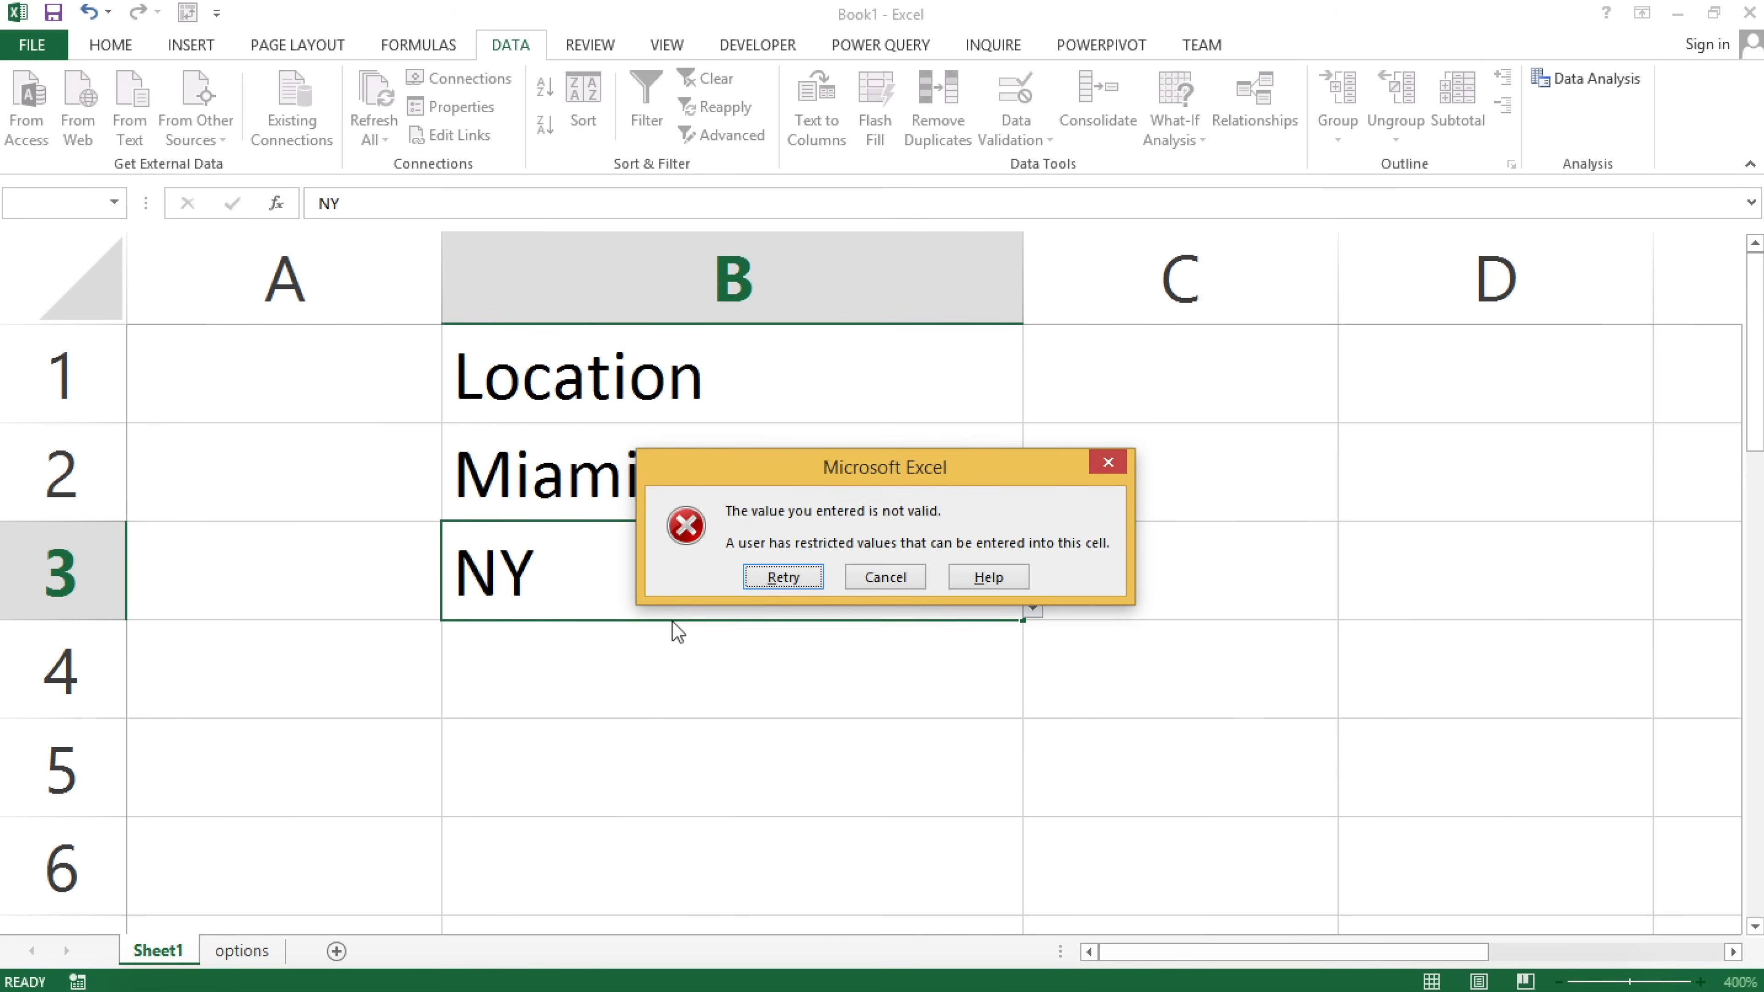
{"action": "key", "text": "Escape"}
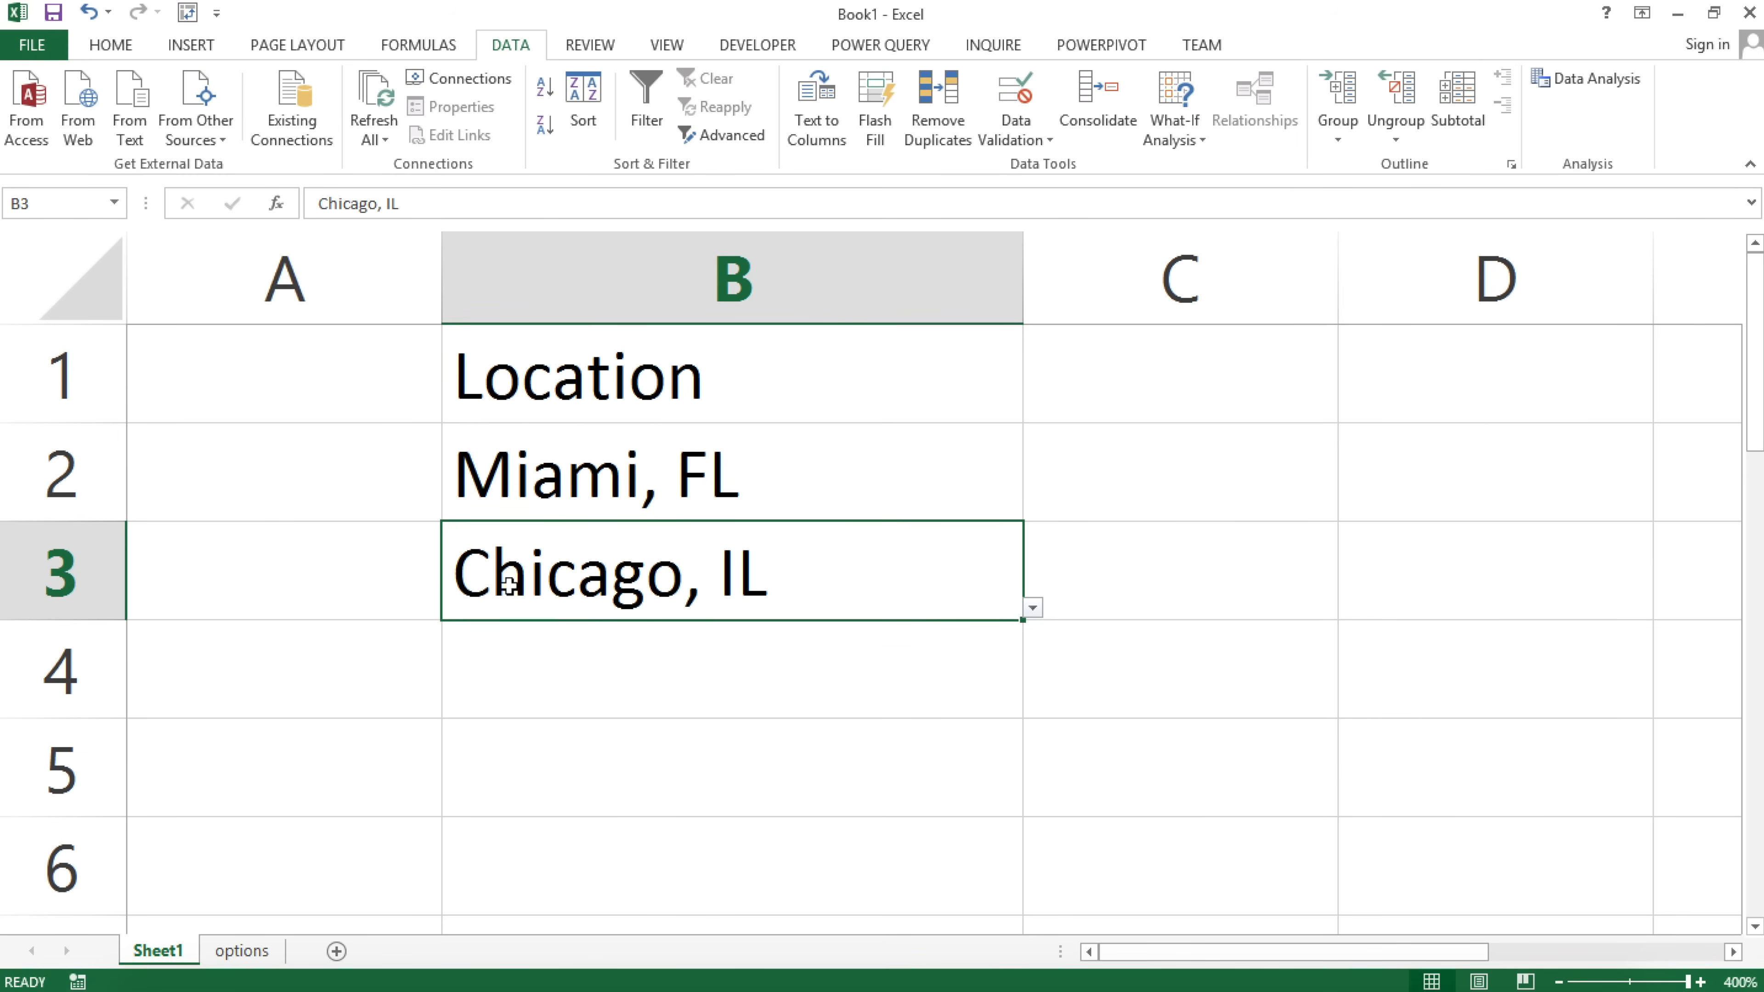
{"action": "key", "text": "Up"}
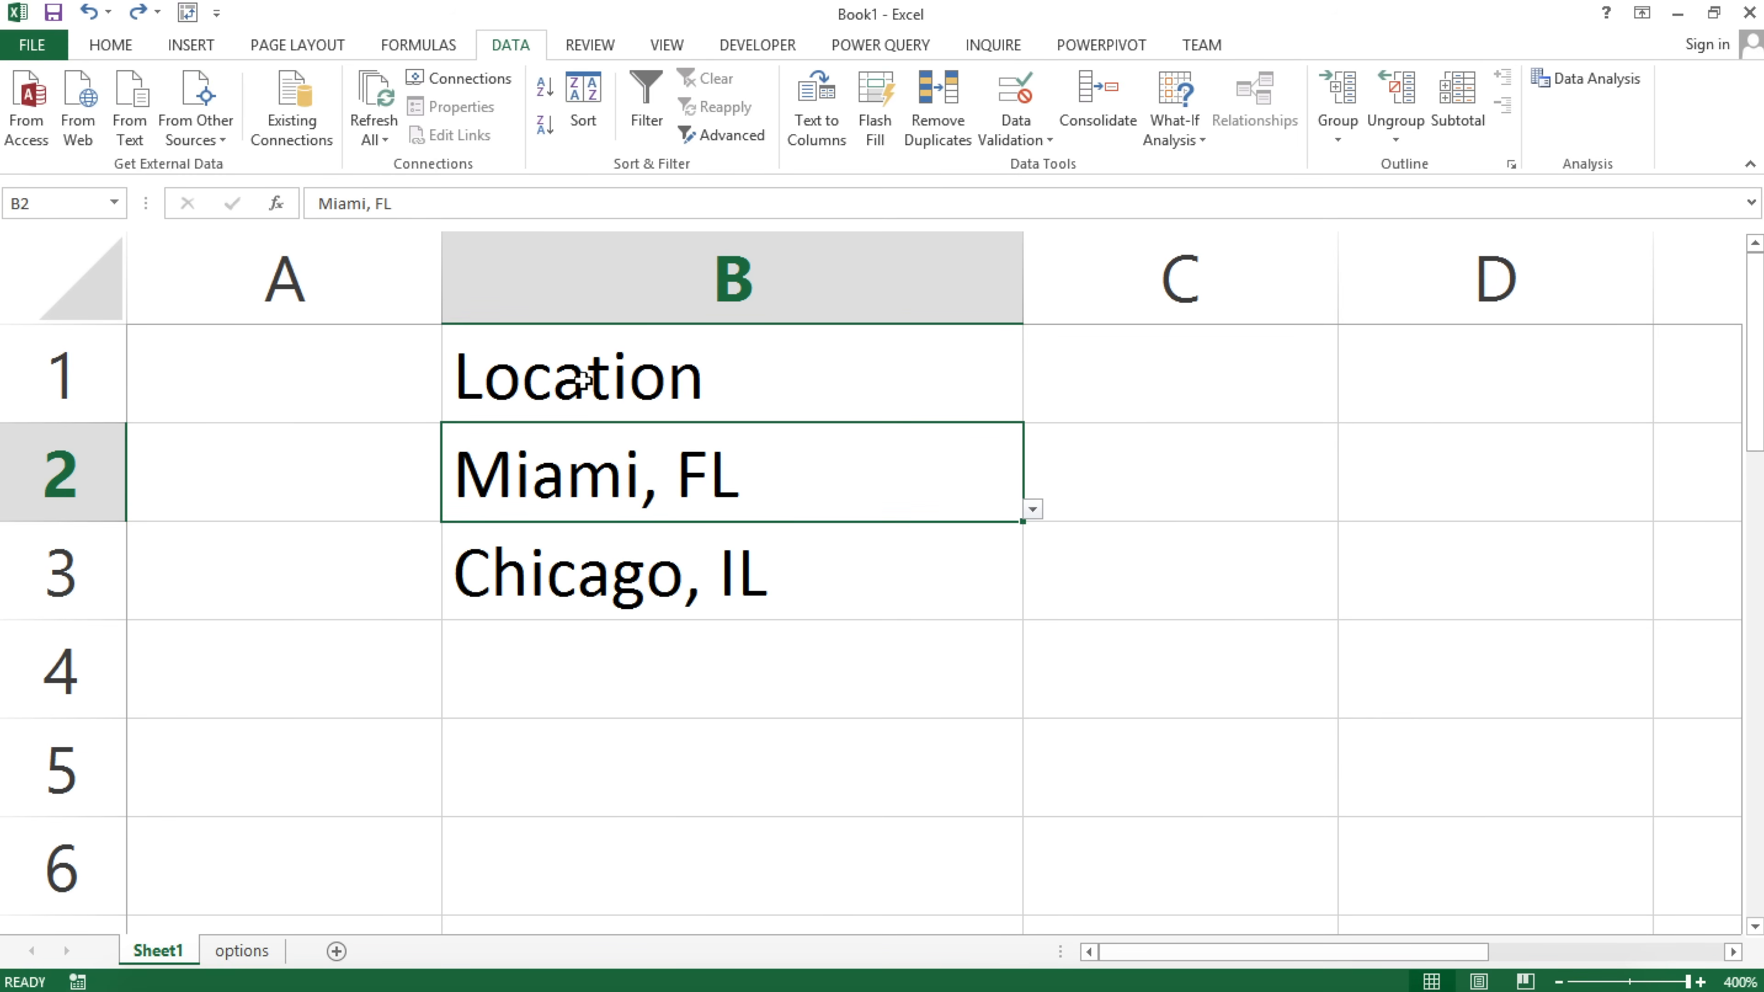
Compare the cities on the options sheet with the choices offered in cell B3 of Sheet1.
{"action": "left_click", "coordinate": [243, 953]}
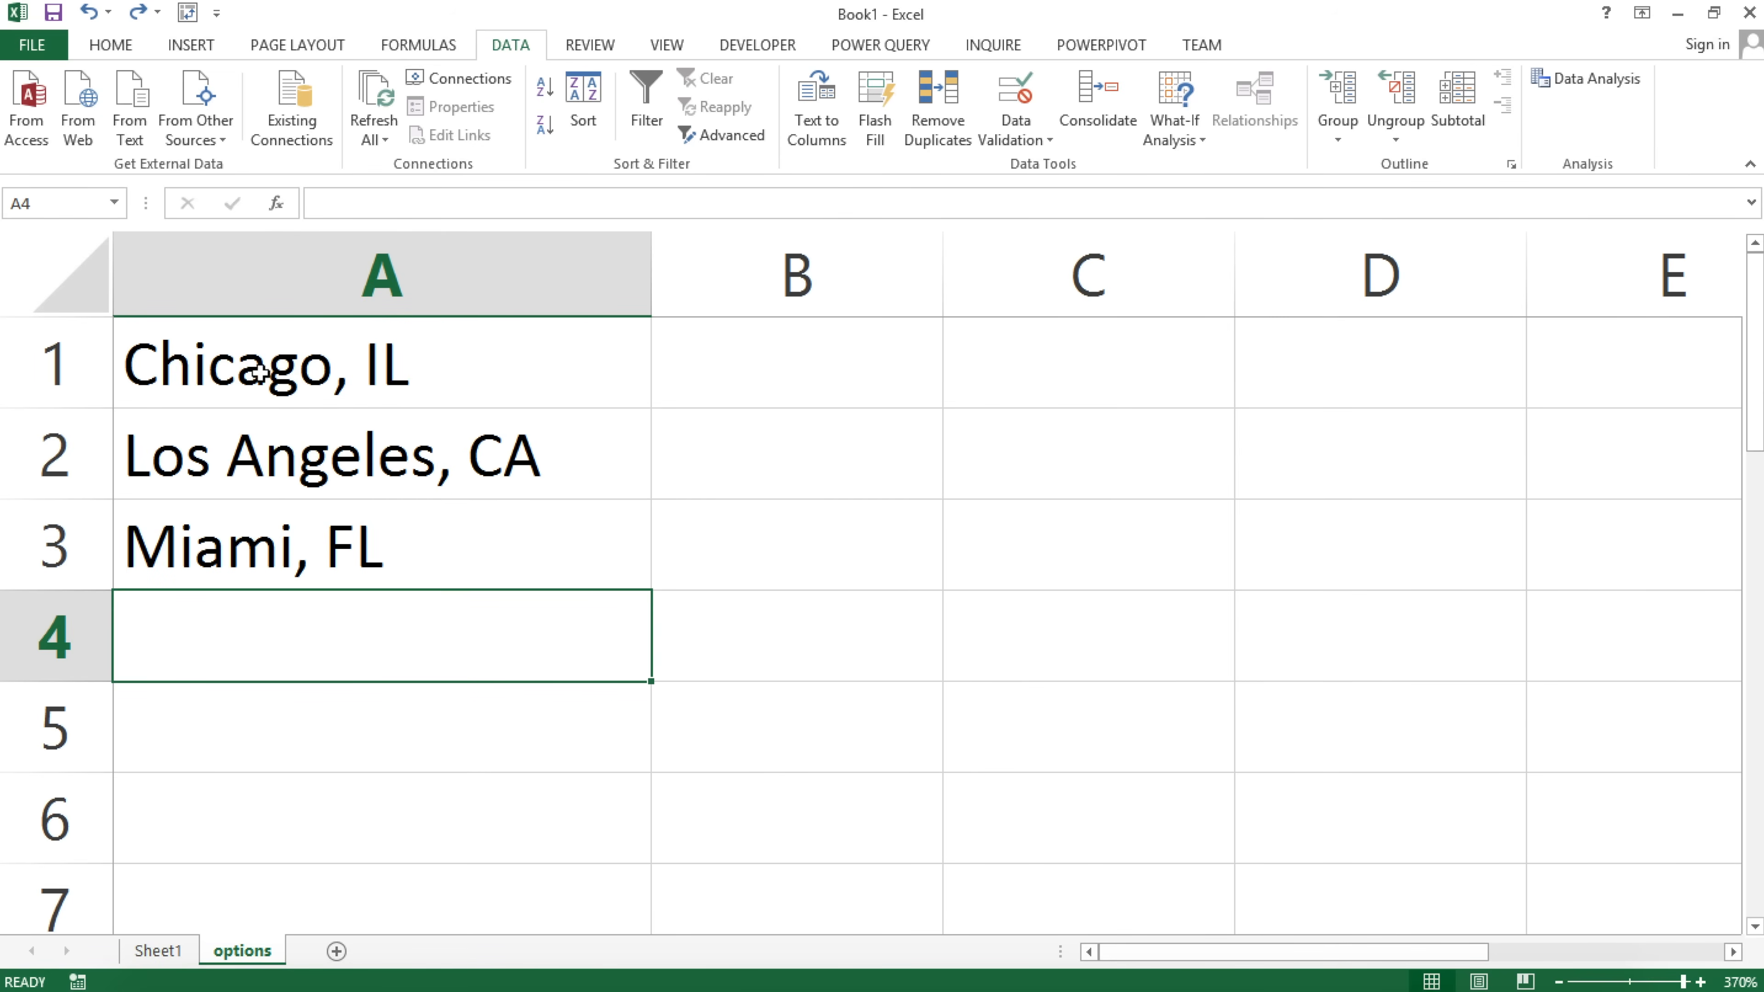
{"action": "left_click", "coordinate": [158, 950]}
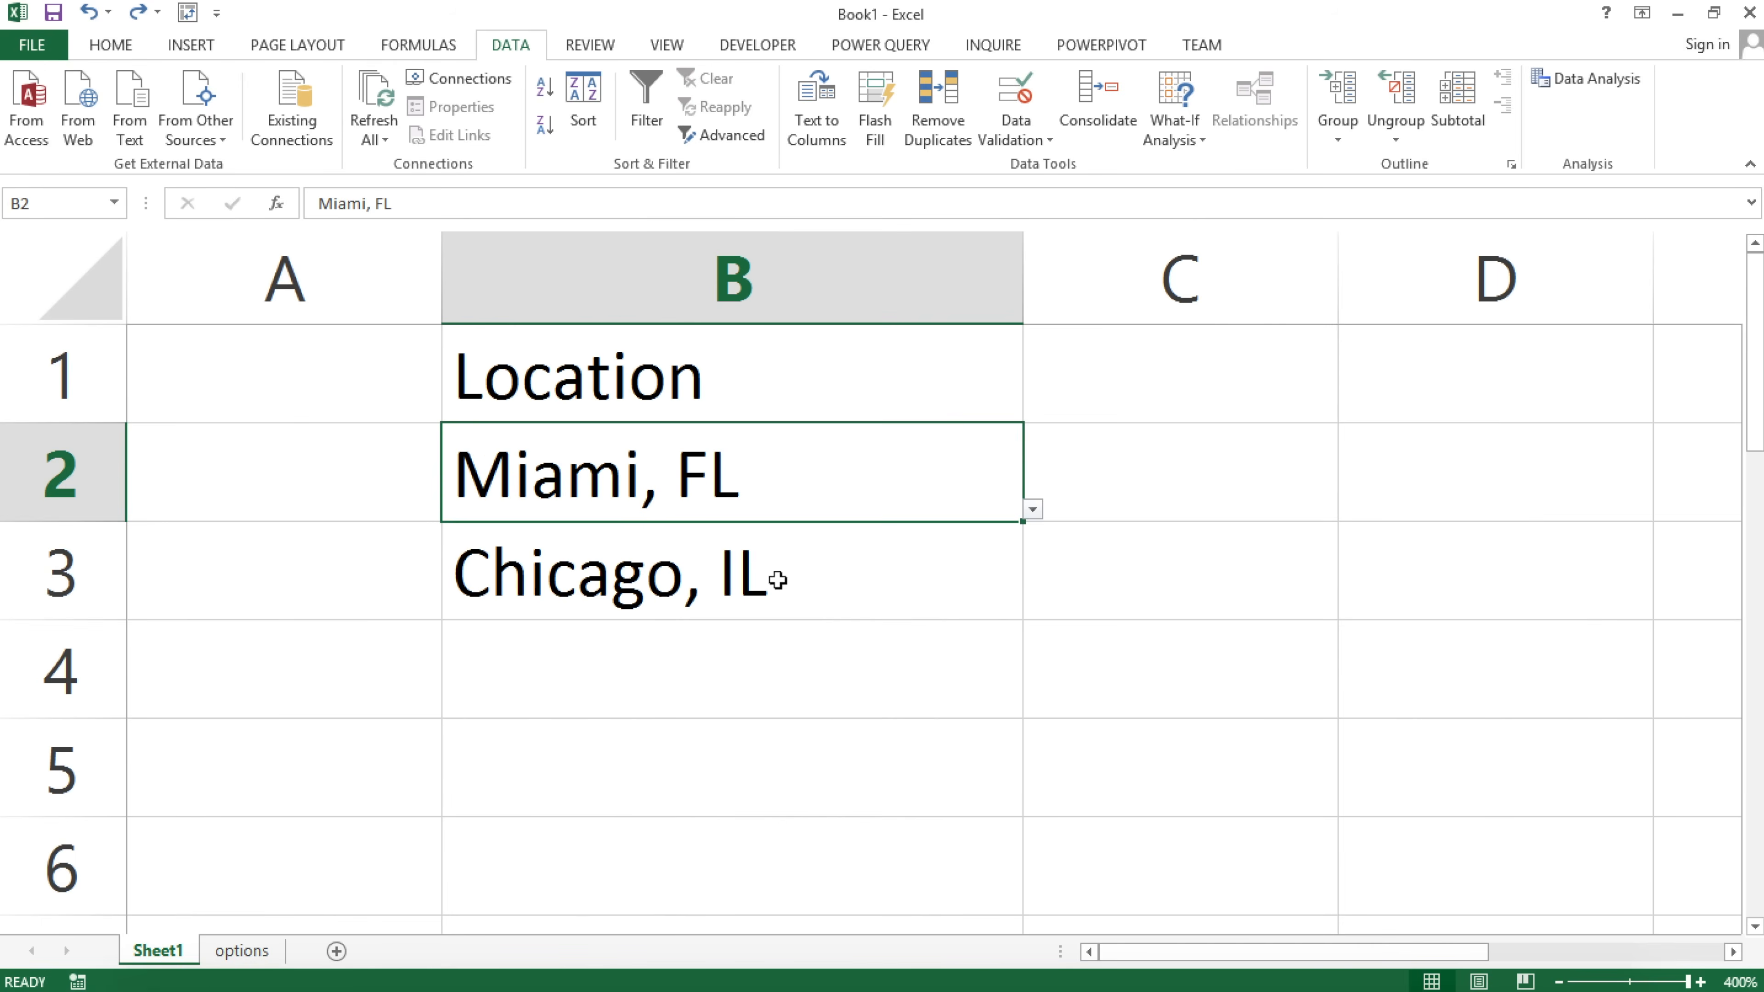
{"action": "left_click", "coordinate": [839, 599]}
{"action": "left_click", "coordinate": [1033, 610]}
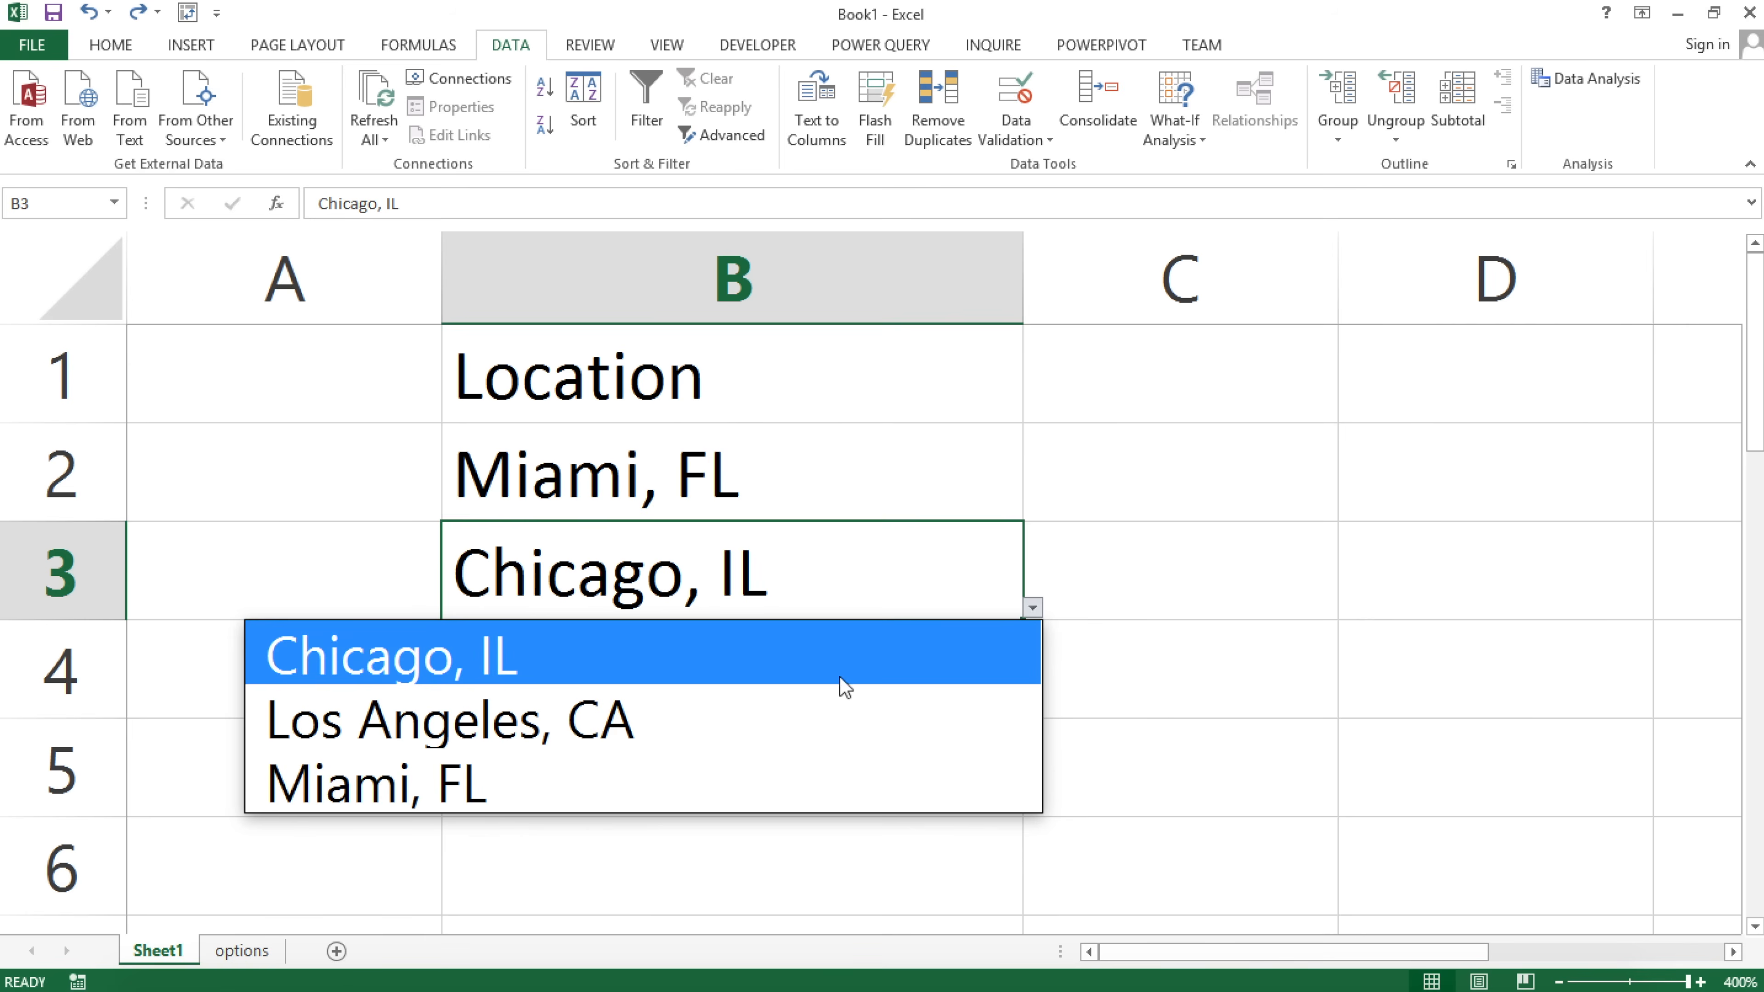
{"action": "key", "text": "Escape"}
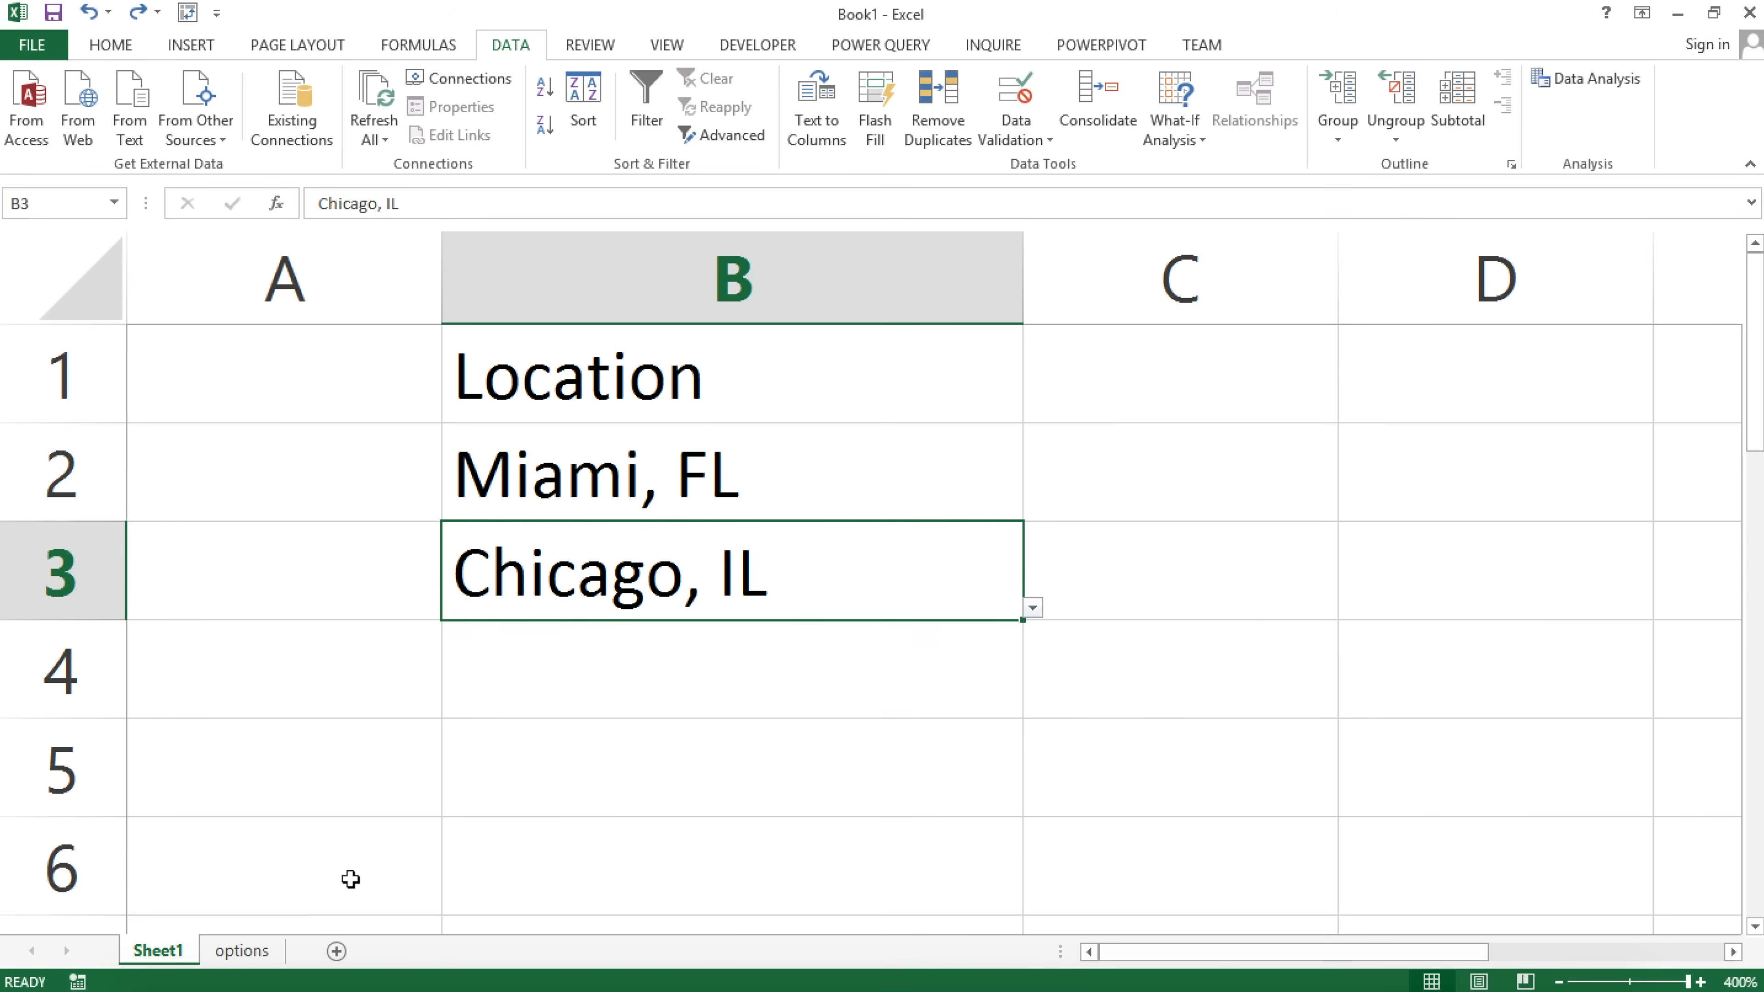
Add NYC, NY in cell A4 of the options sheet, below the existing cities.
{"action": "left_click", "coordinate": [266, 946]}
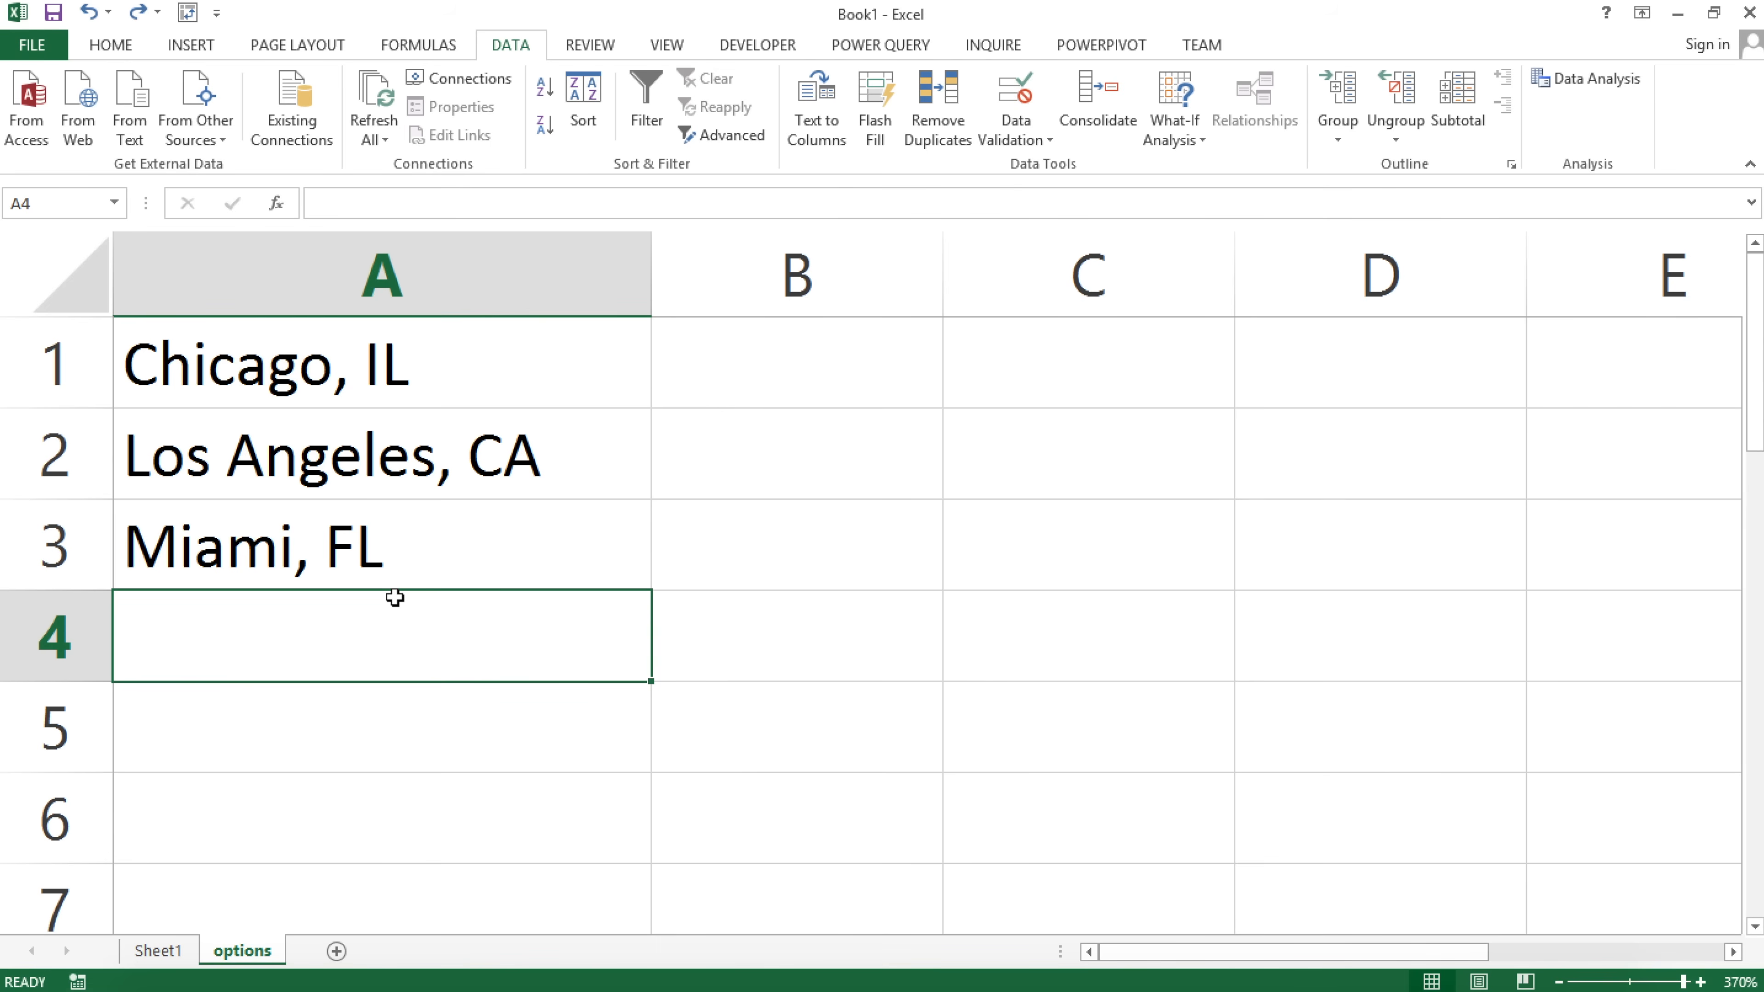
{"action": "type", "text": "N"}
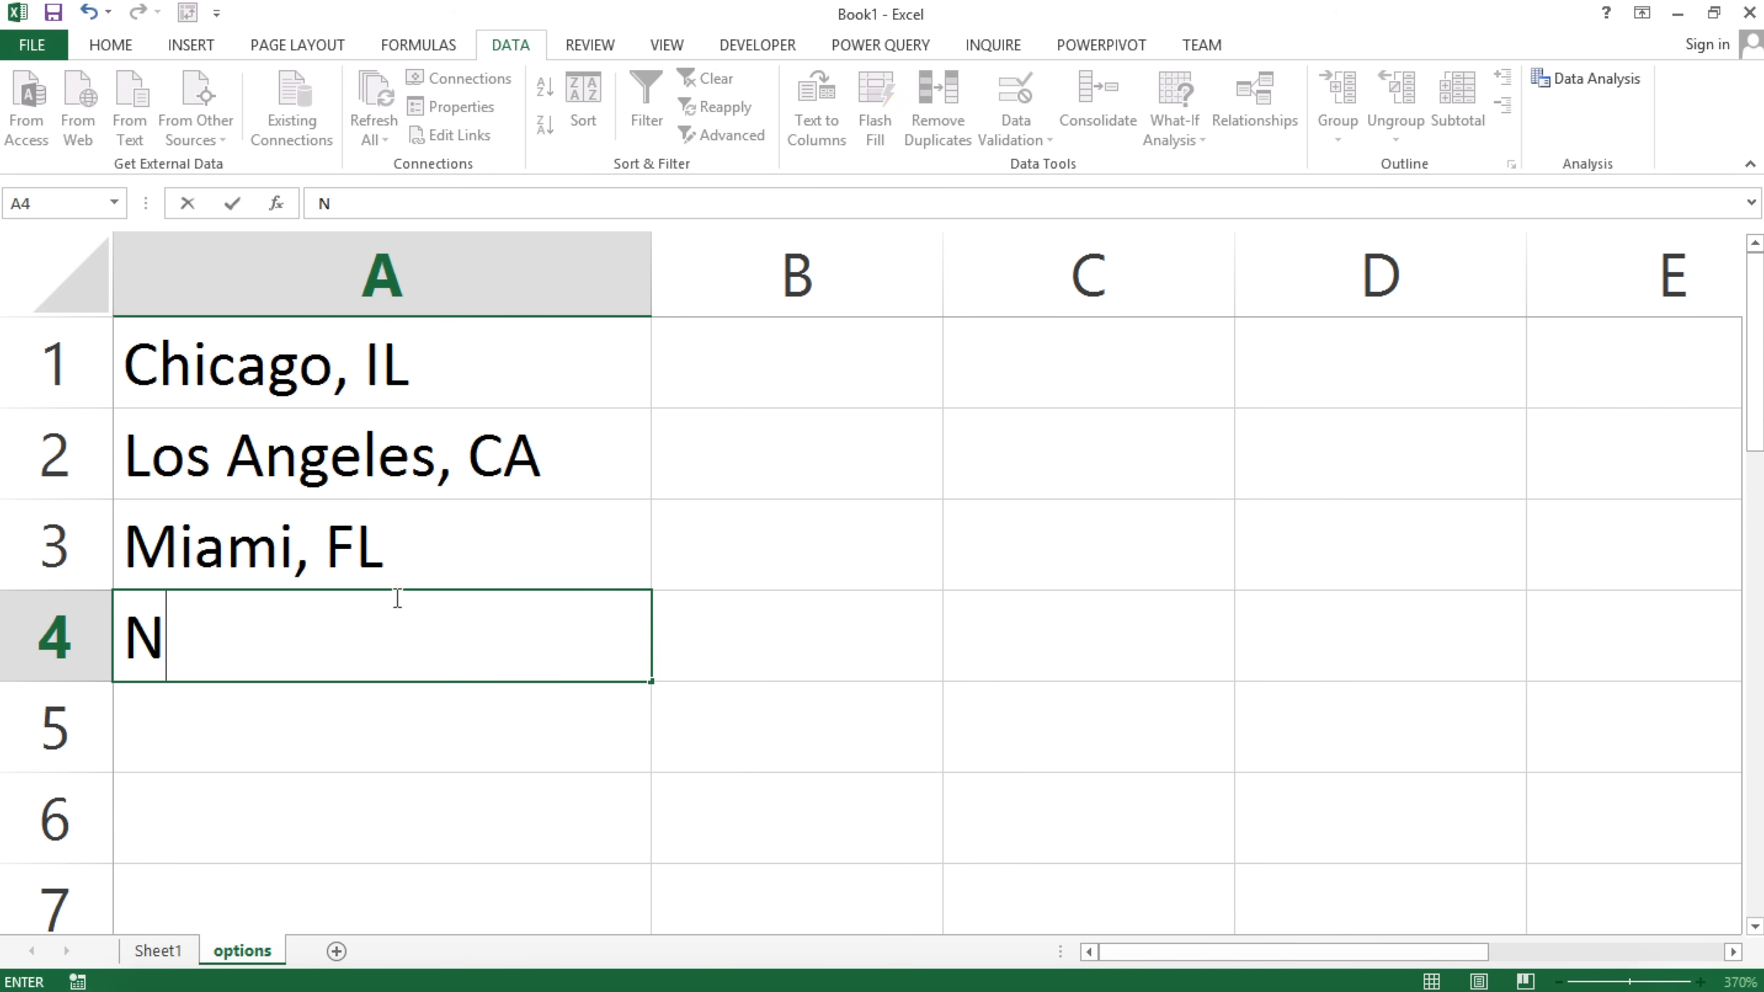
{"action": "type", "text": "YC, NY"}
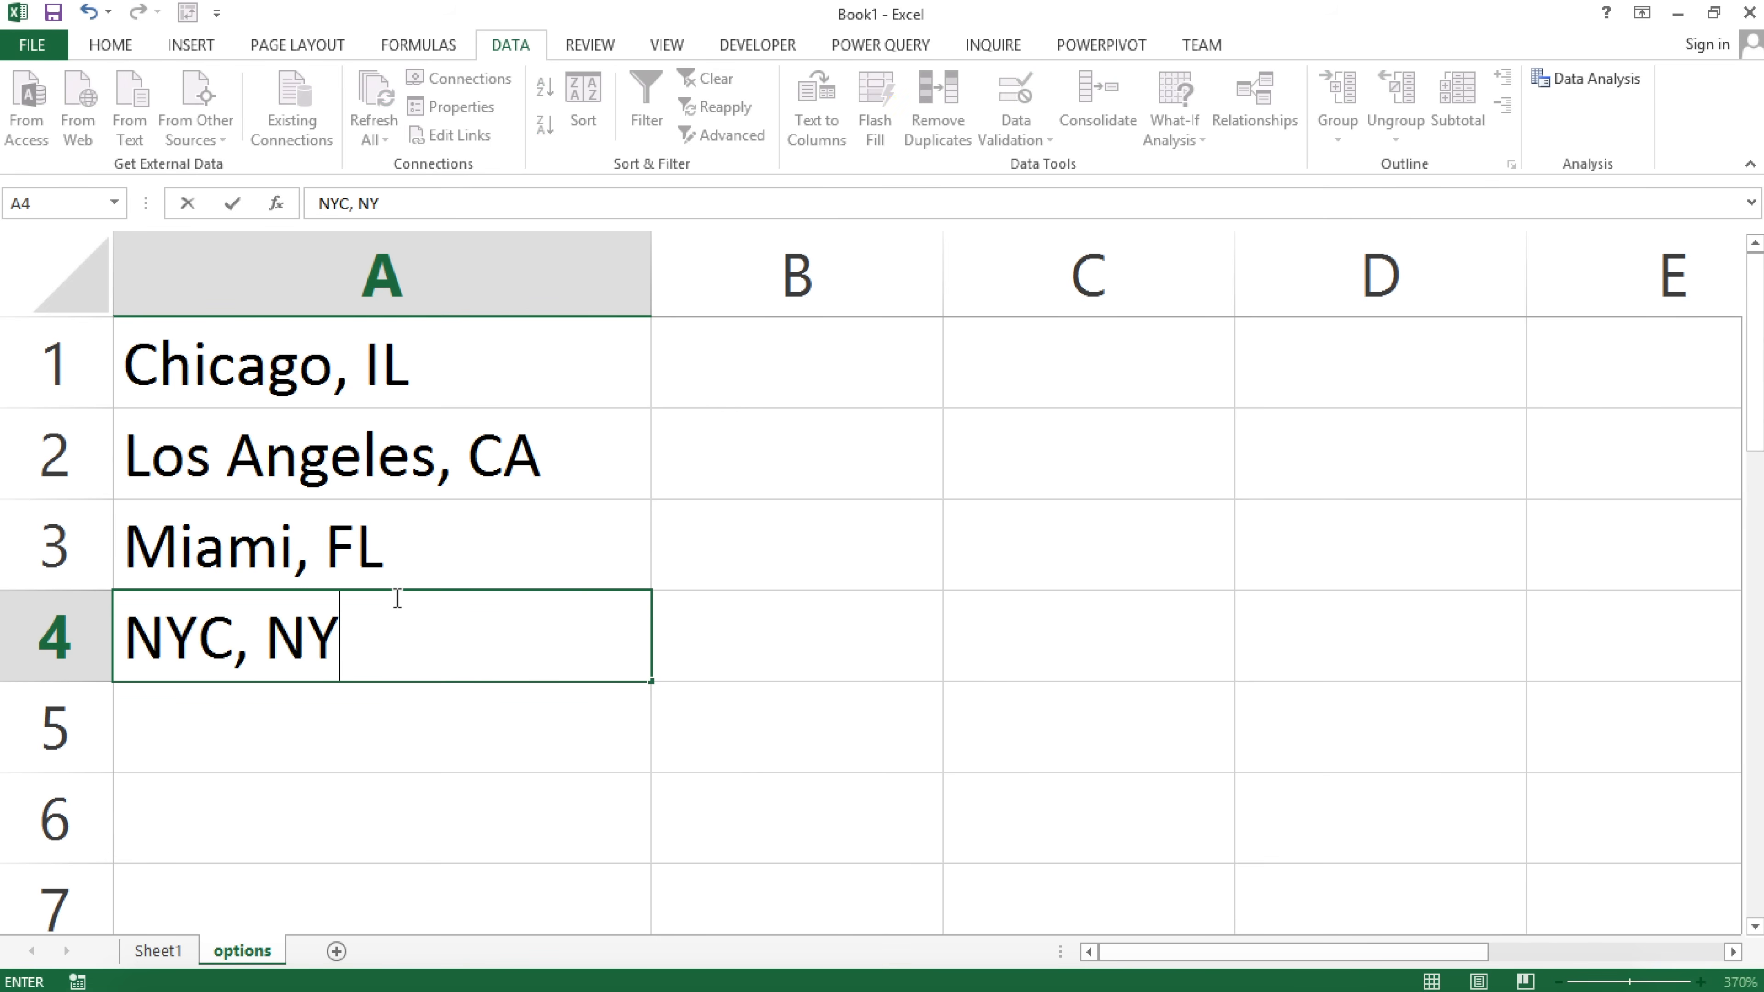
{"action": "key", "text": "Return"}
Check the drop-down choices in cell B2 of Sheet1 against the entries in A1:A4 of the options sheet.
{"action": "left_click", "coordinate": [158, 950]}
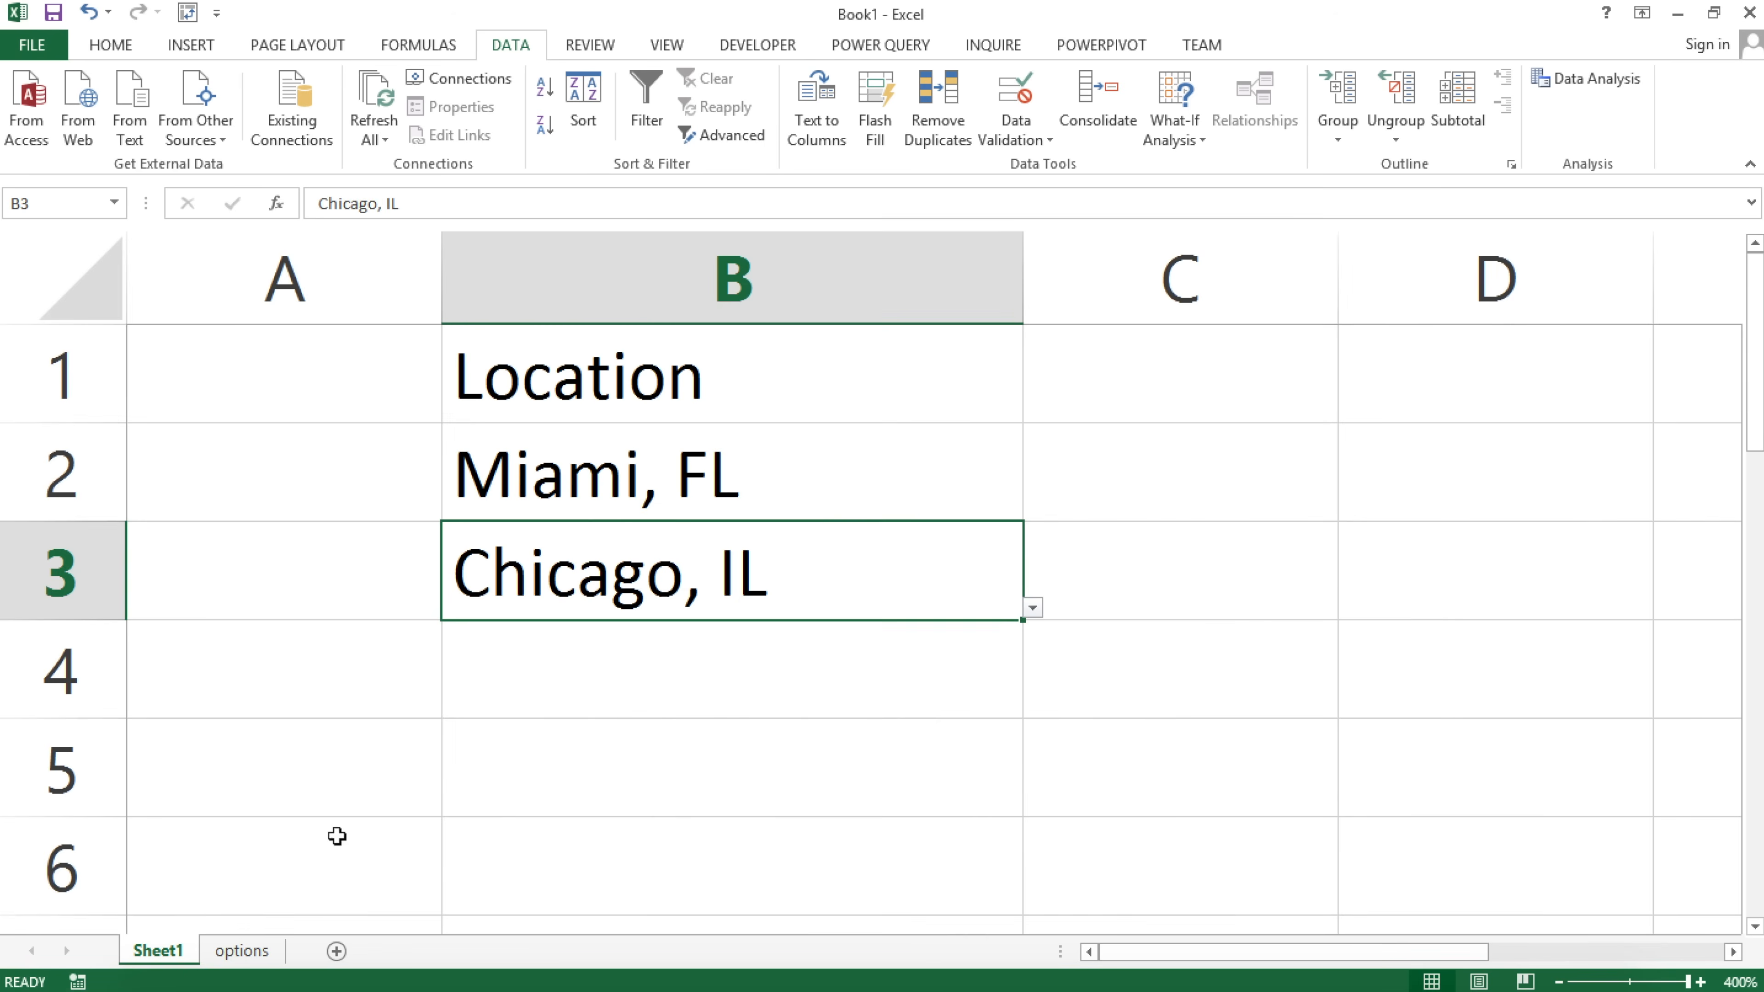
{"action": "left_click", "coordinate": [747, 459]}
{"action": "left_click", "coordinate": [1032, 509]}
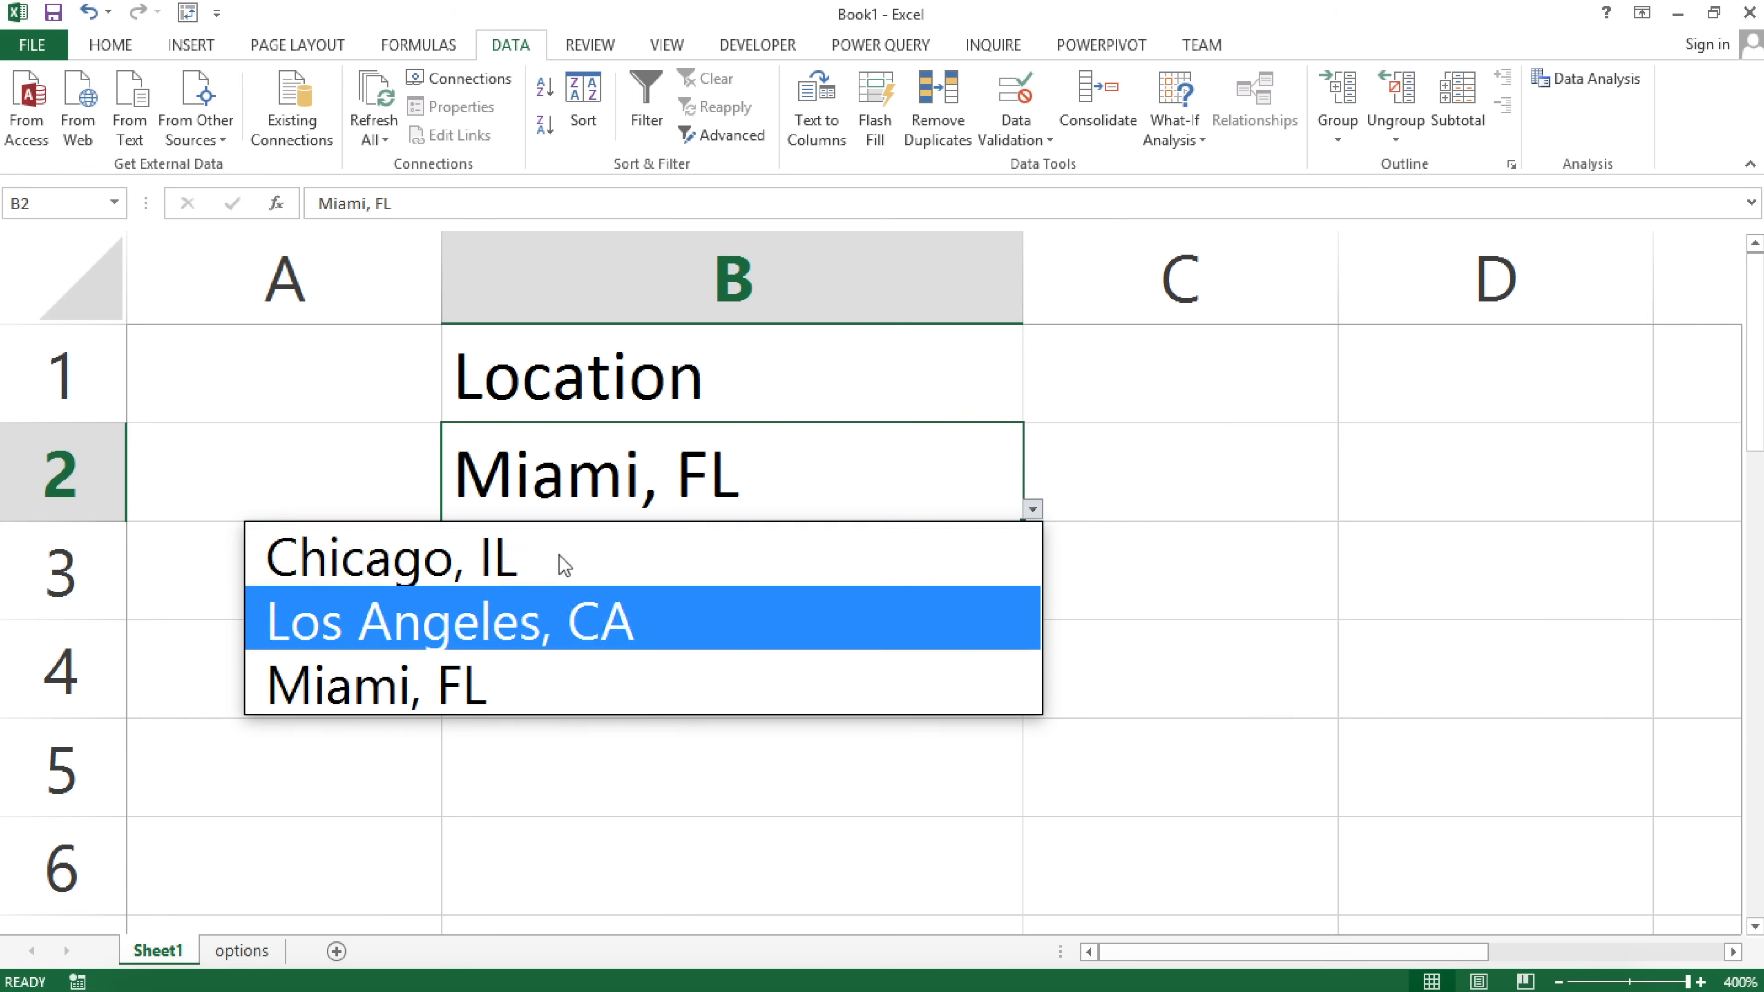
{"action": "key", "text": "Escape"}
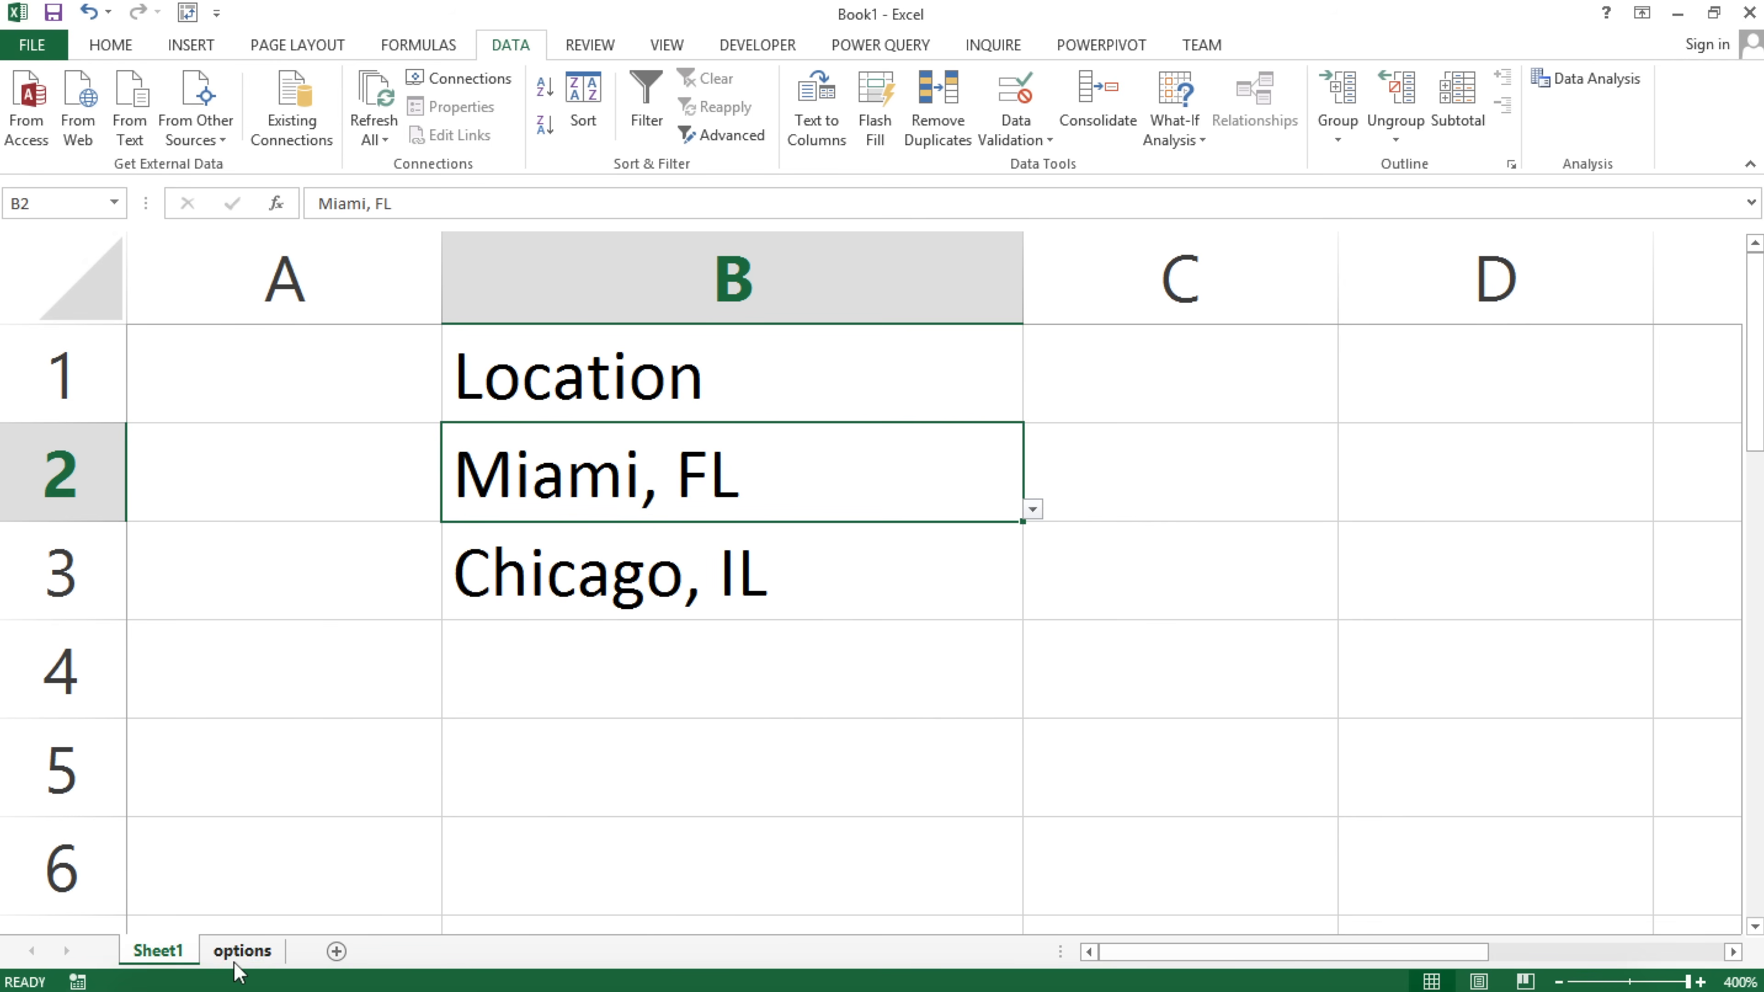
{"action": "left_click", "coordinate": [241, 950]}
{"action": "left_click_drag", "start_coordinate": [307, 369], "coordinate": [321, 536]}
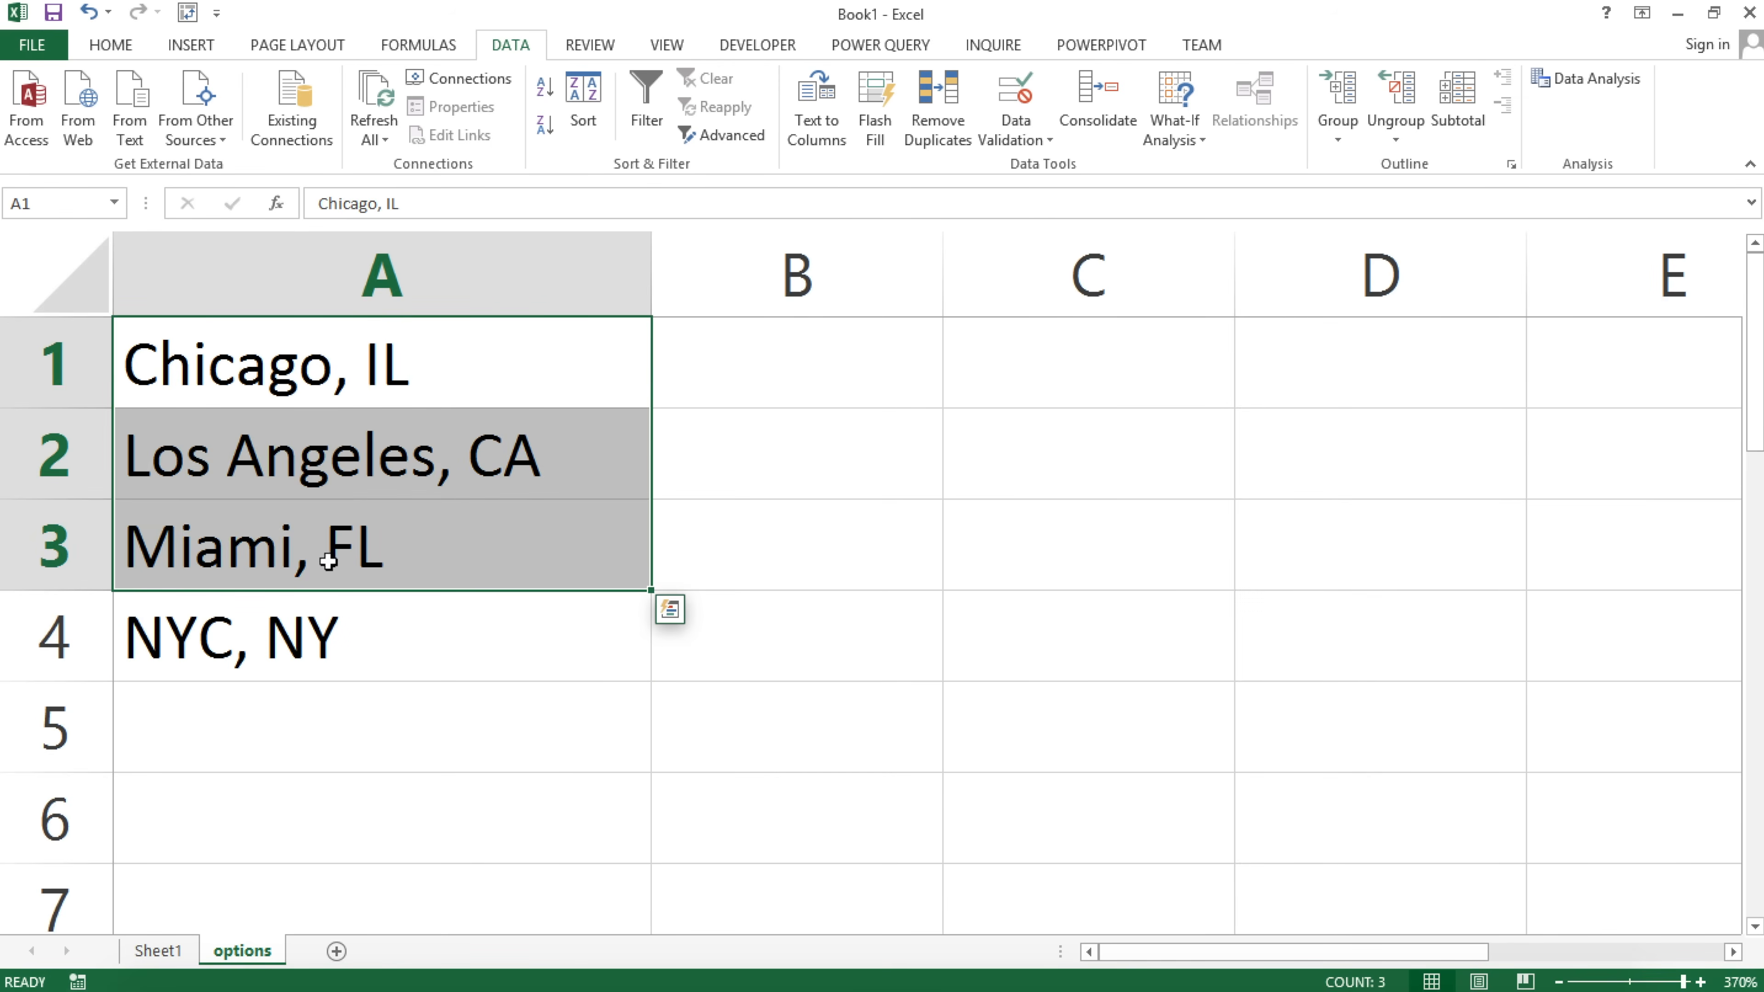
{"action": "left_click", "coordinate": [286, 648]}
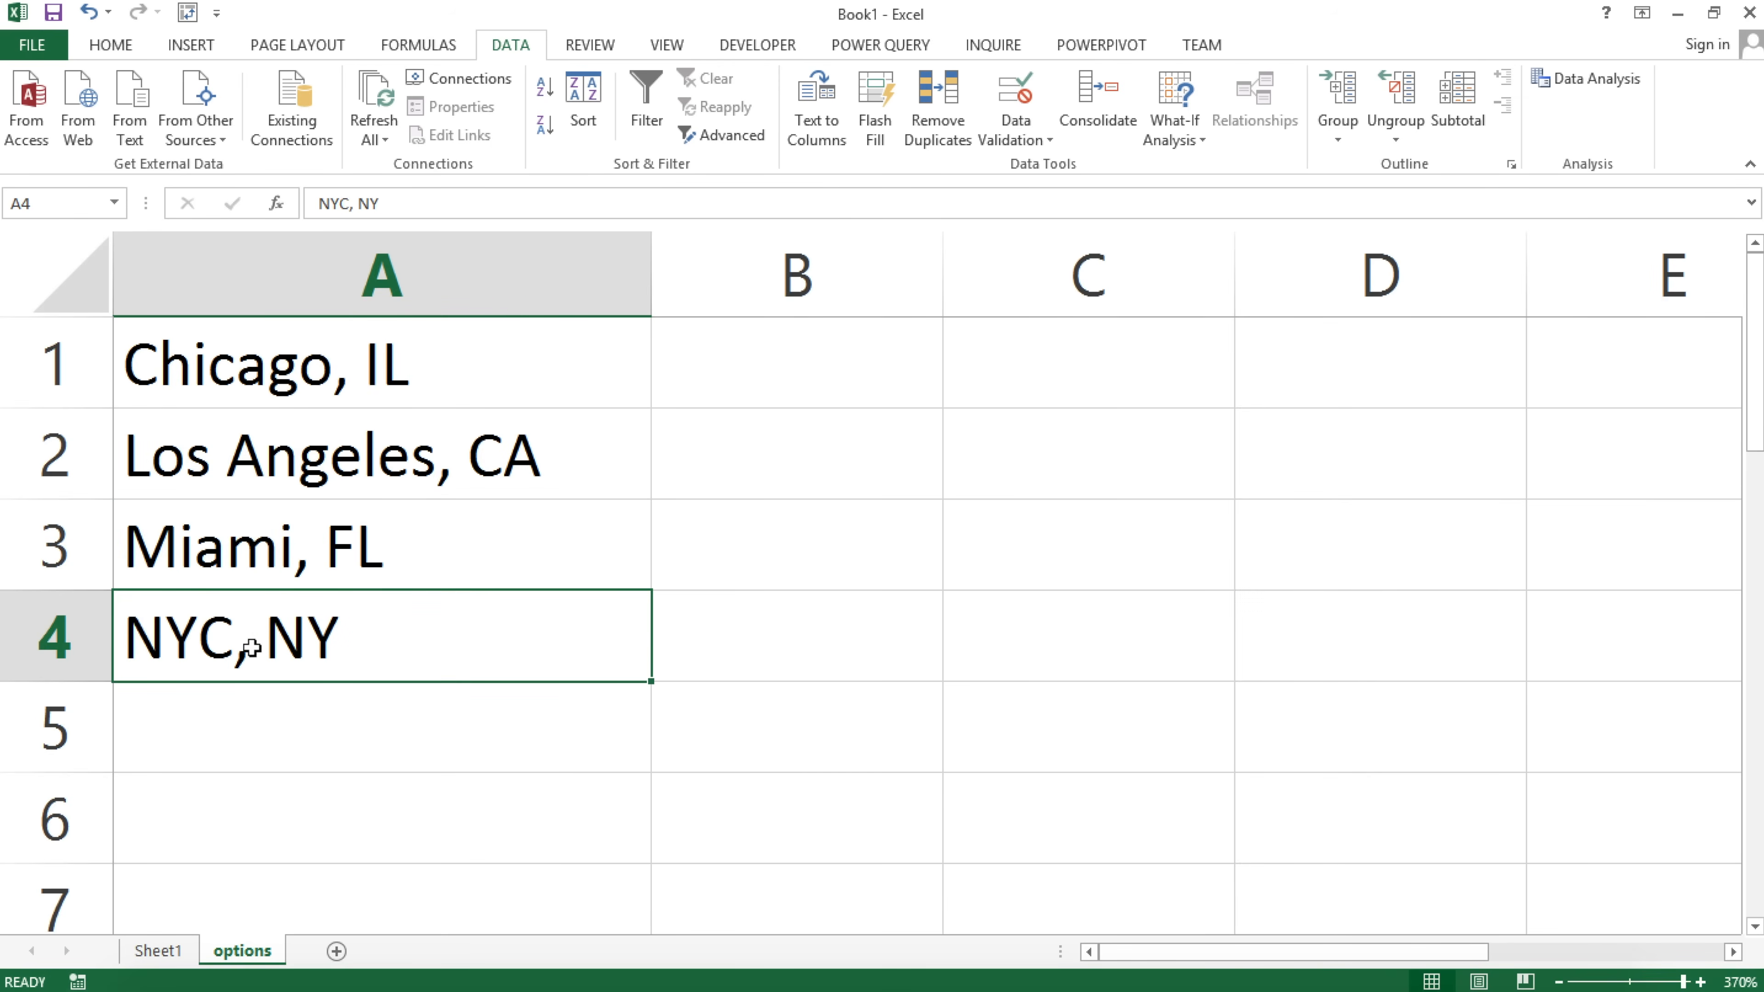
{"action": "left_click", "coordinate": [1014, 136]}
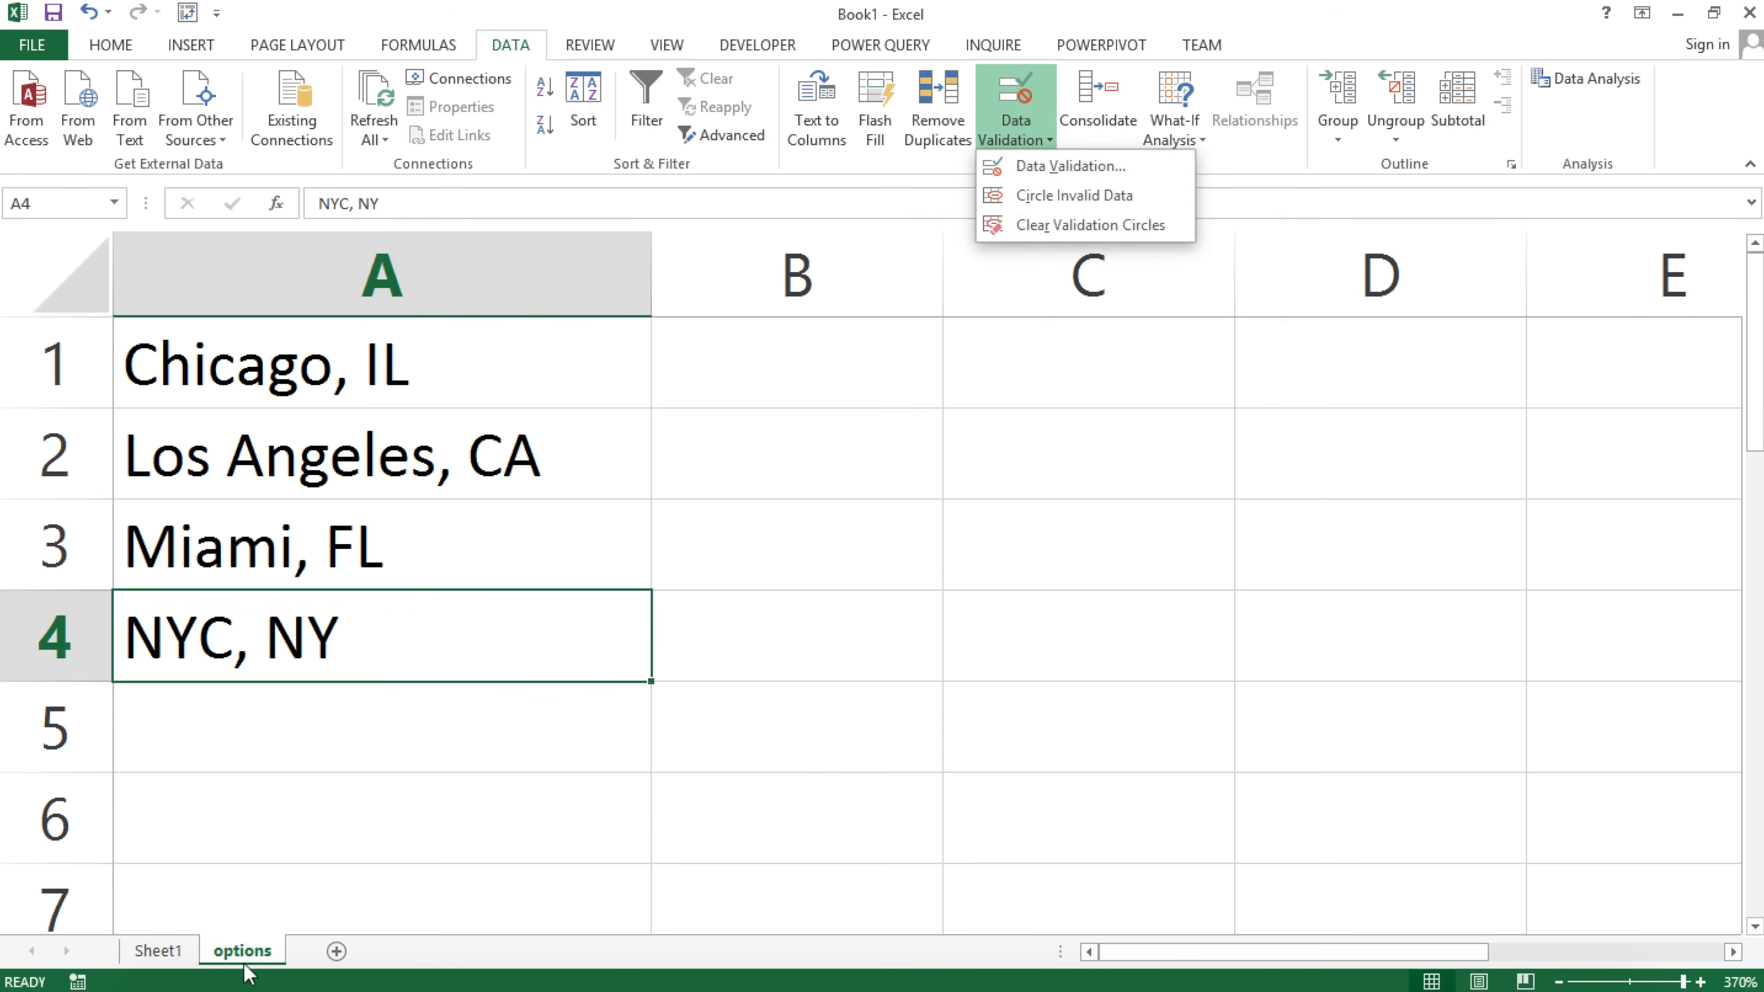
{"action": "left_click", "coordinate": [172, 951]}
{"action": "left_click", "coordinate": [164, 951]}
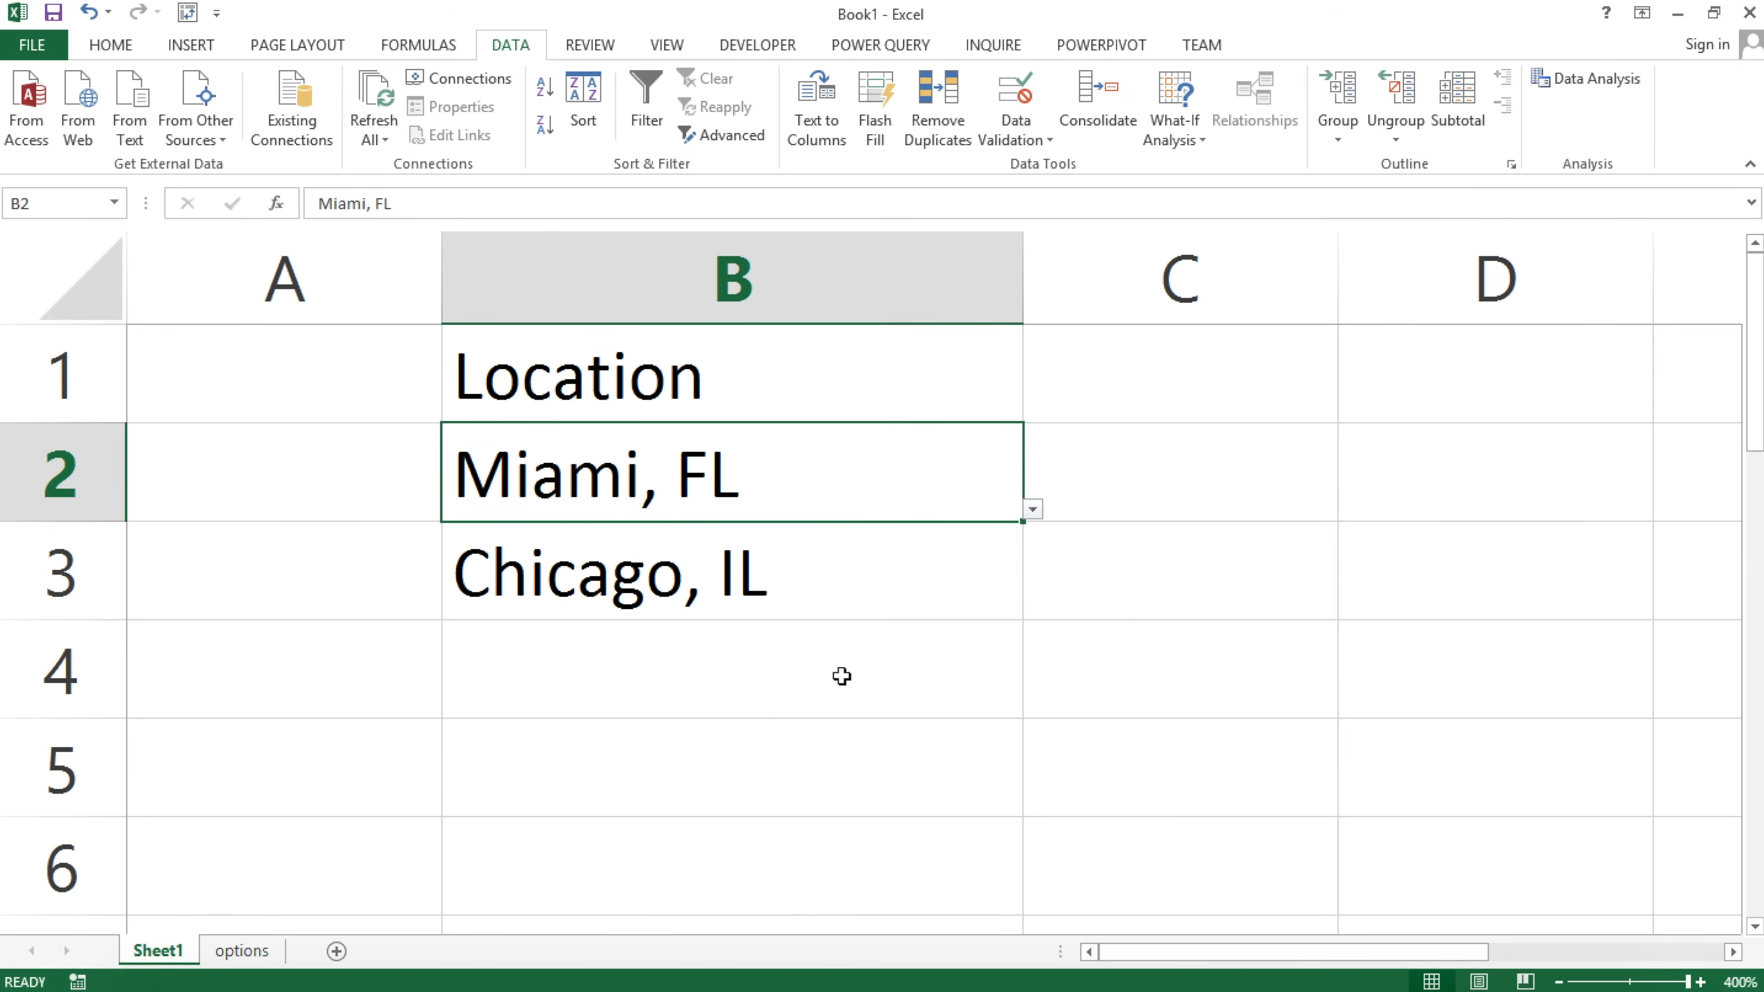
Enter the formula =OFFSET(A1,0,0) in cell B1 of the options sheet.
{"action": "left_click", "coordinate": [231, 954]}
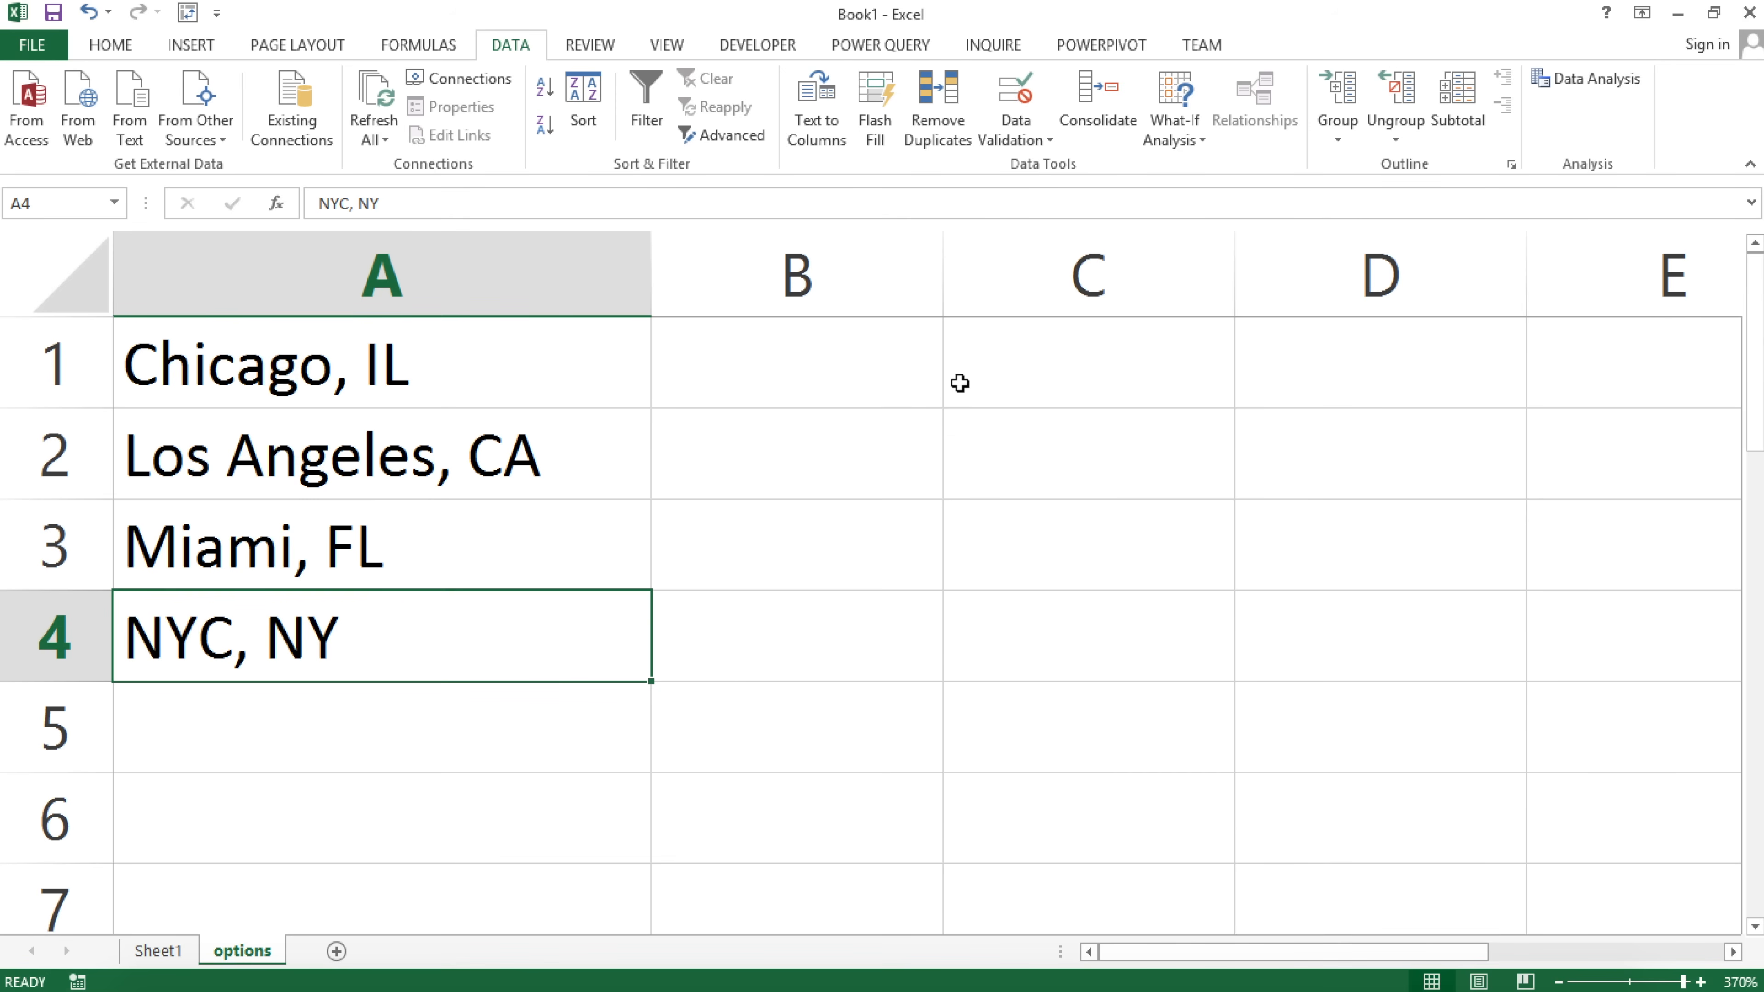
{"action": "left_click", "coordinate": [872, 384]}
{"action": "type", "text": "=of"}
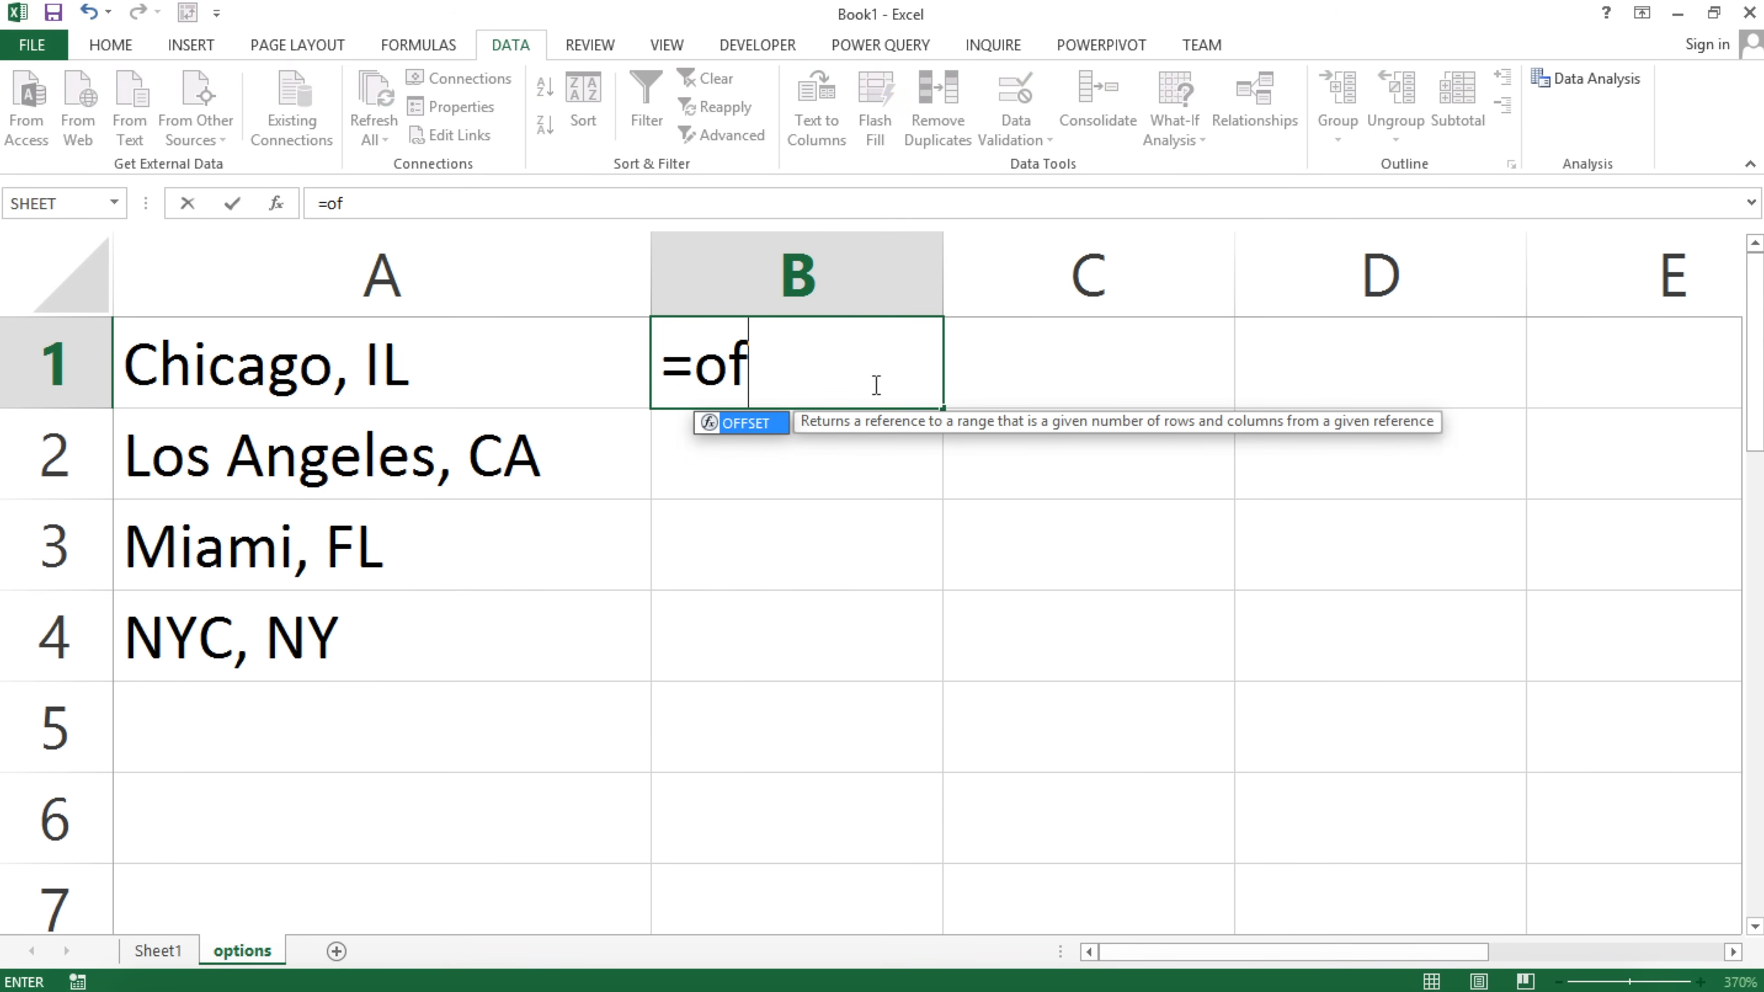
{"action": "key", "text": "Tab"}
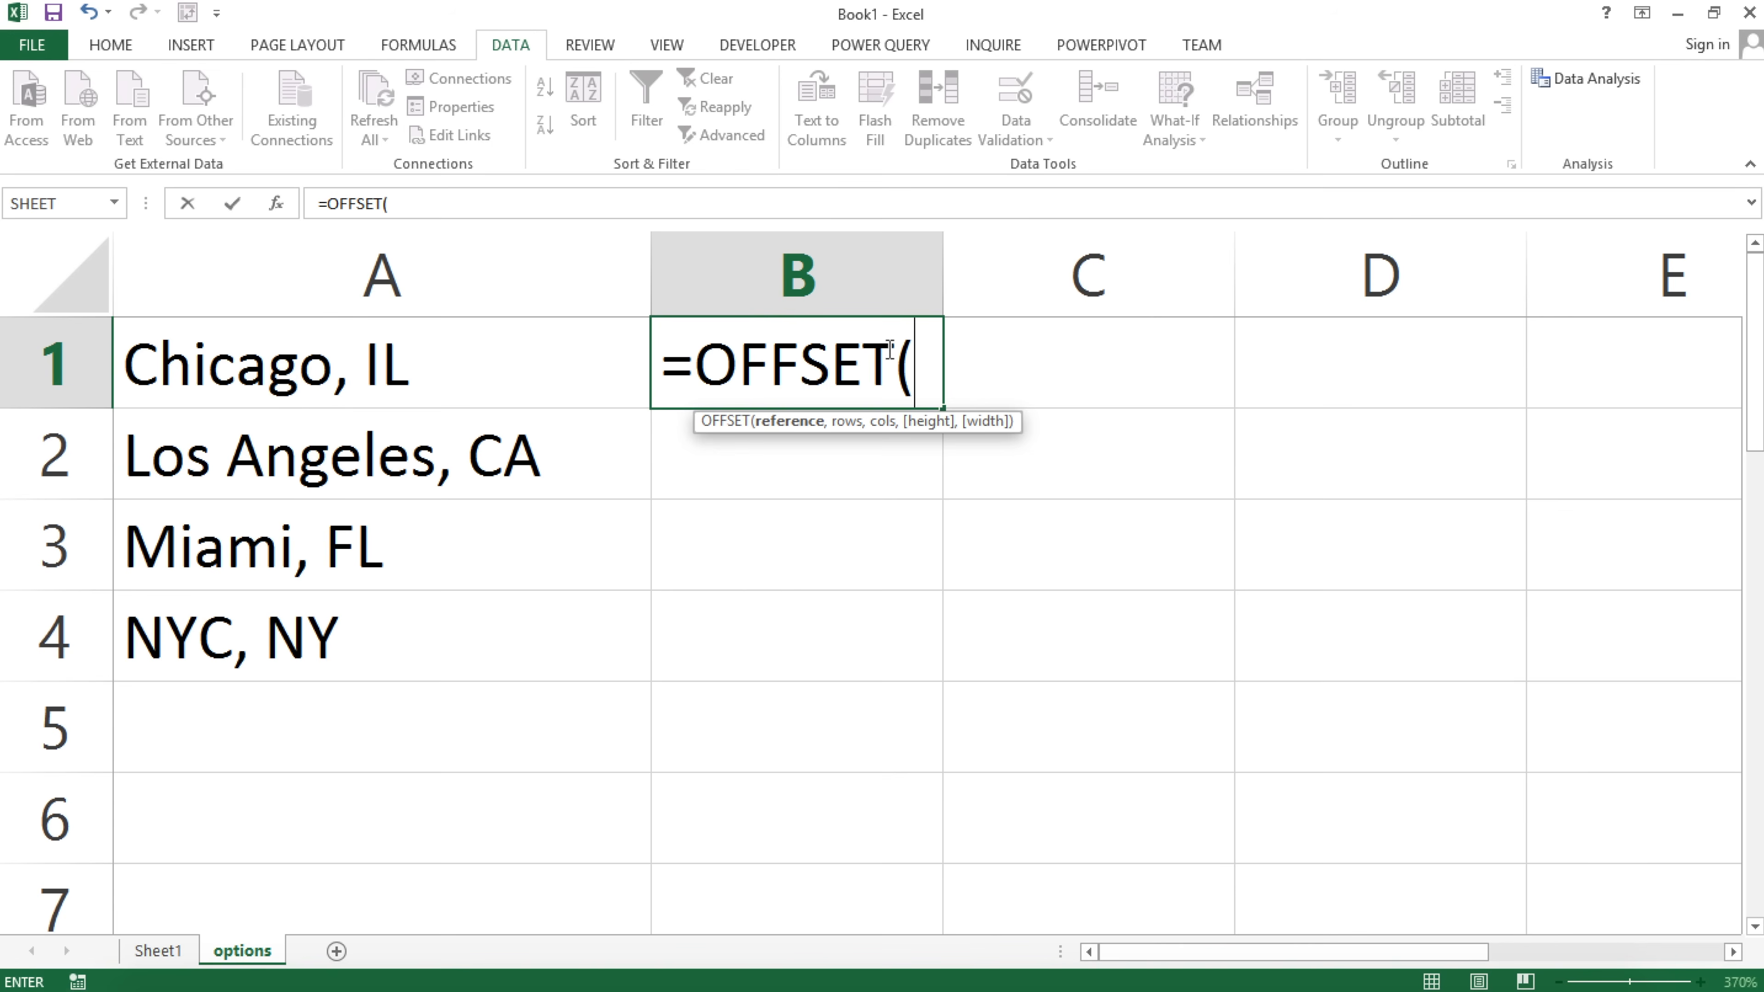
{"action": "left_click", "coordinate": [281, 375]}
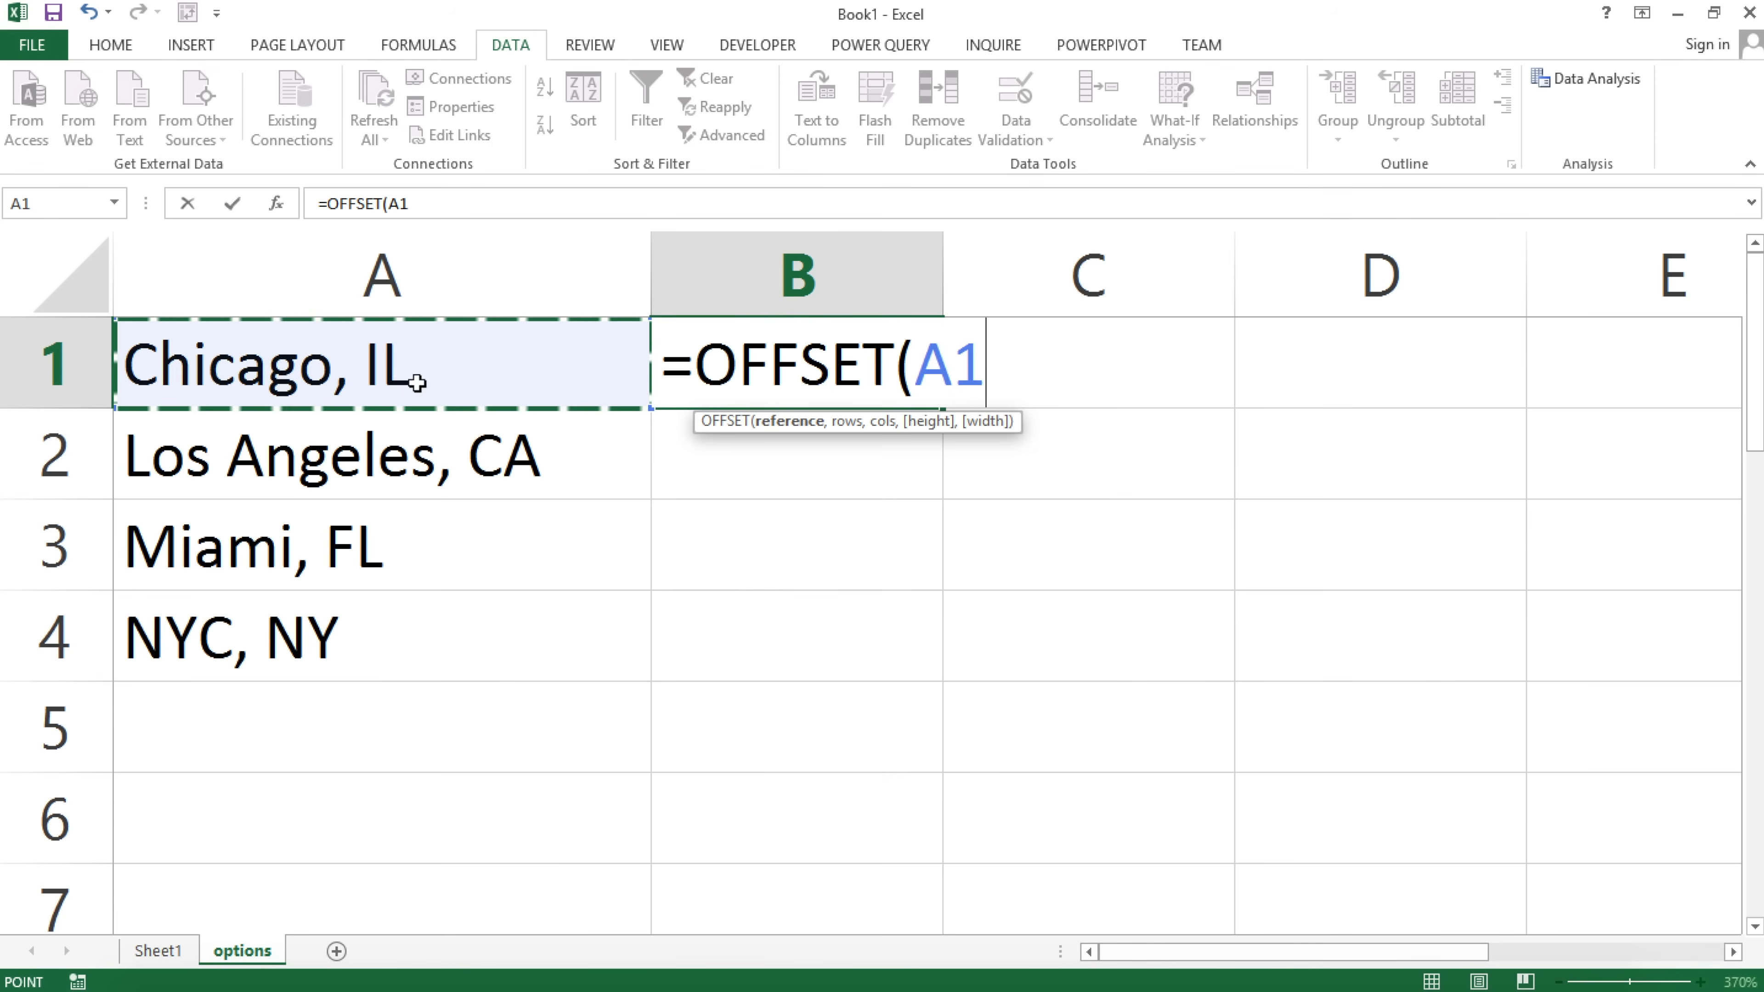
{"action": "type", "text": ","}
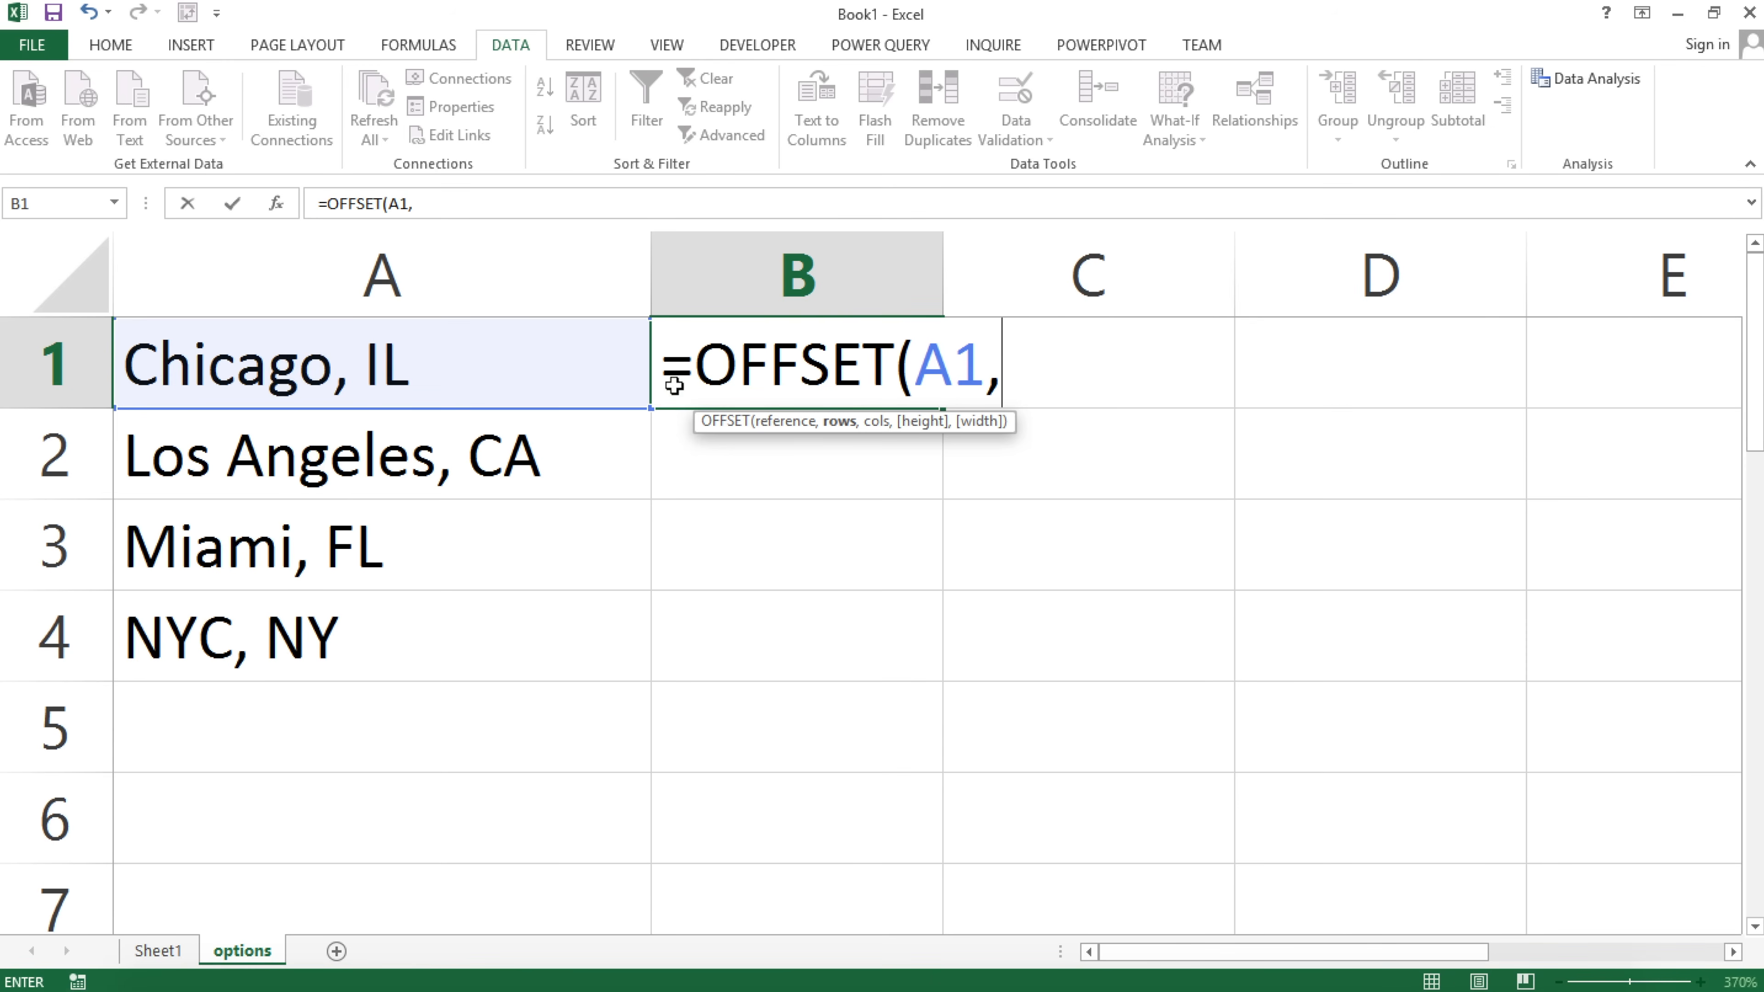
{"action": "type", "text": "0"}
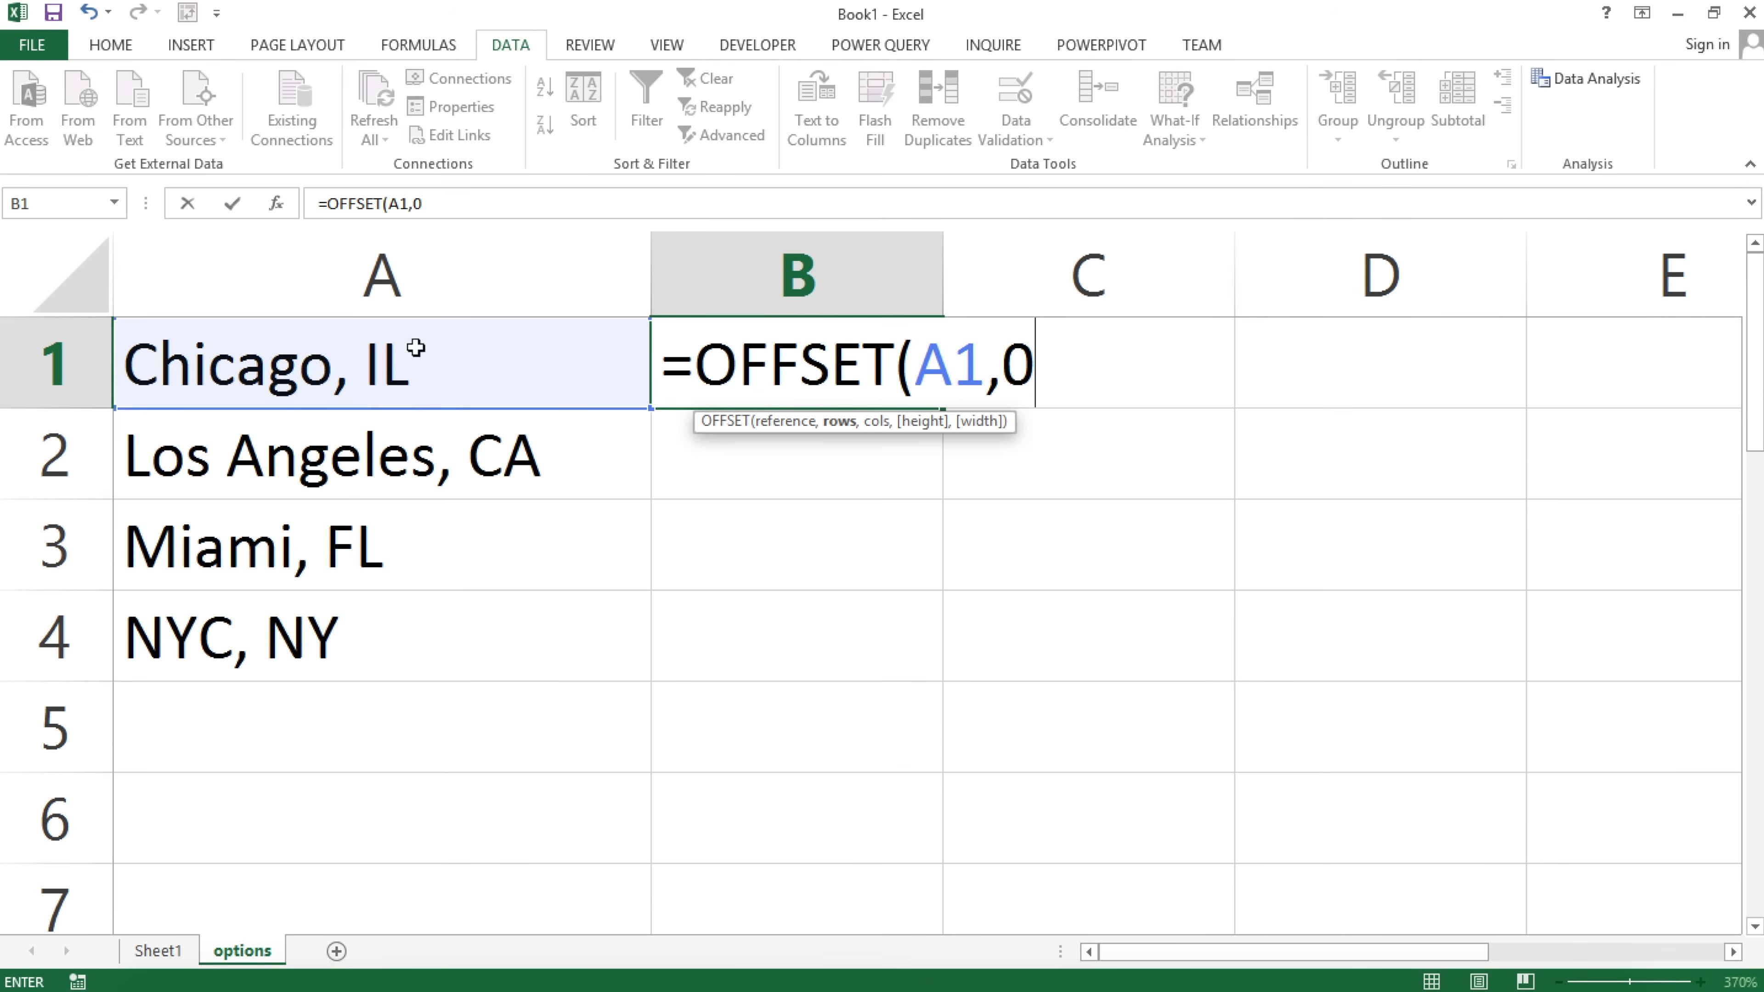
{"action": "type", "text": ","}
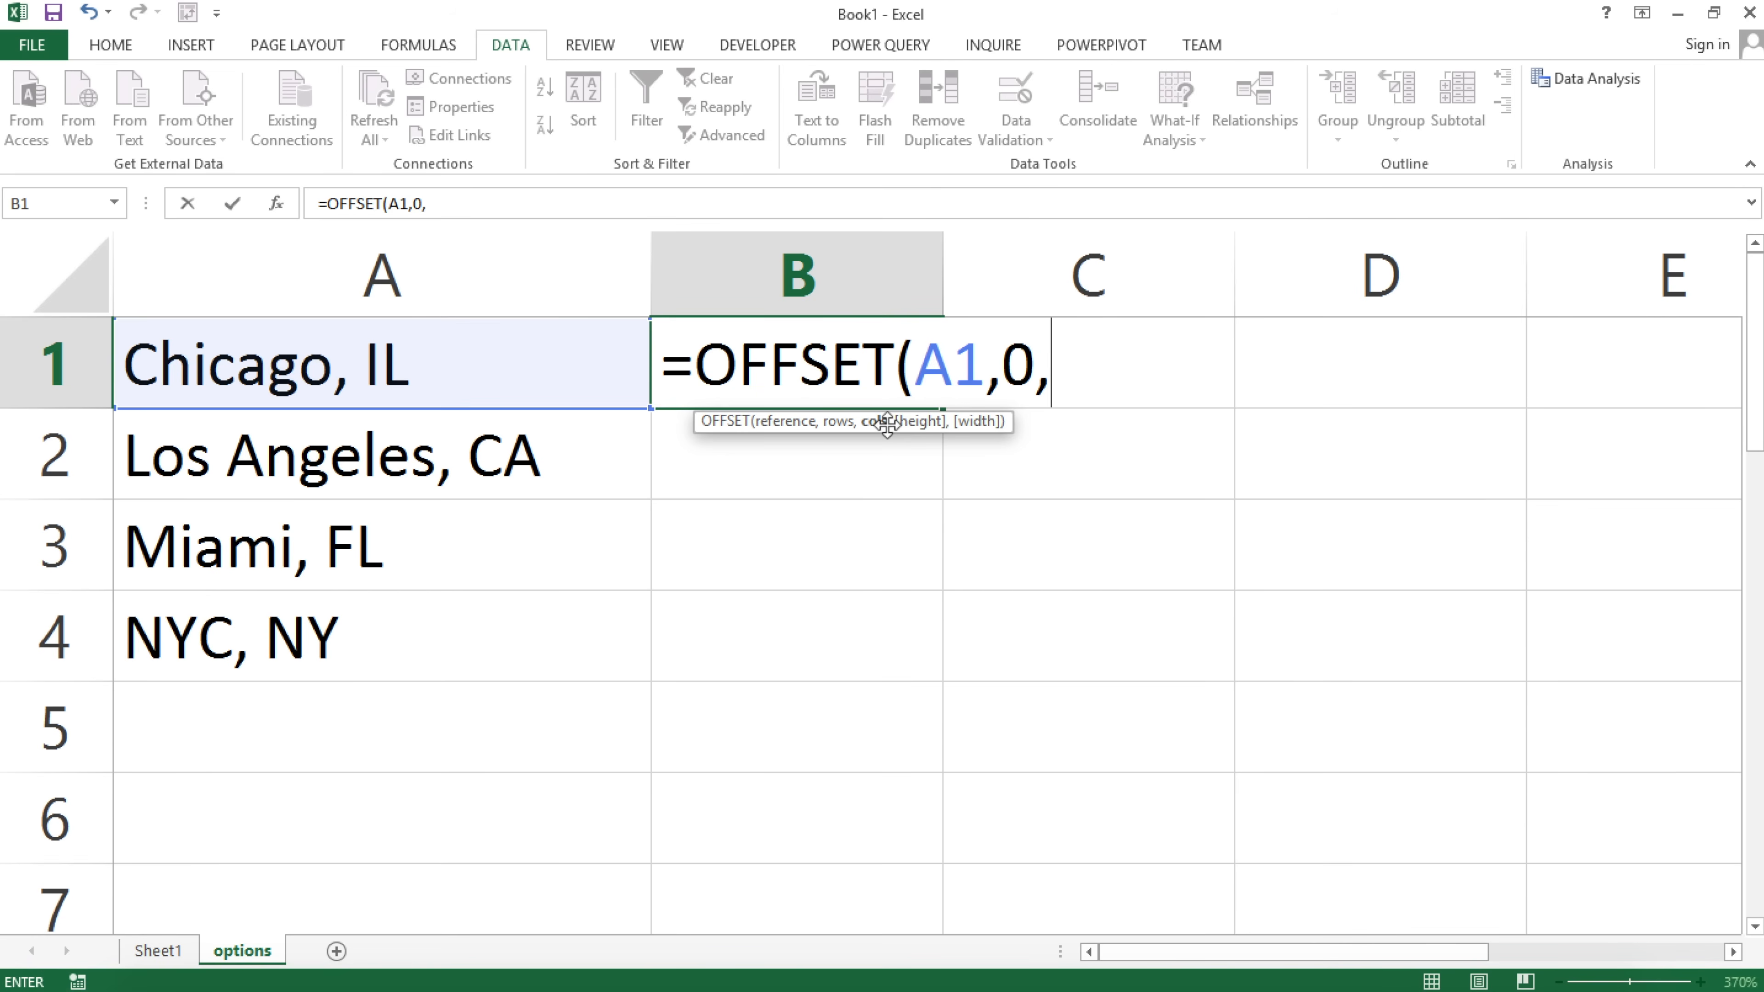
{"action": "type", "text": "0"}
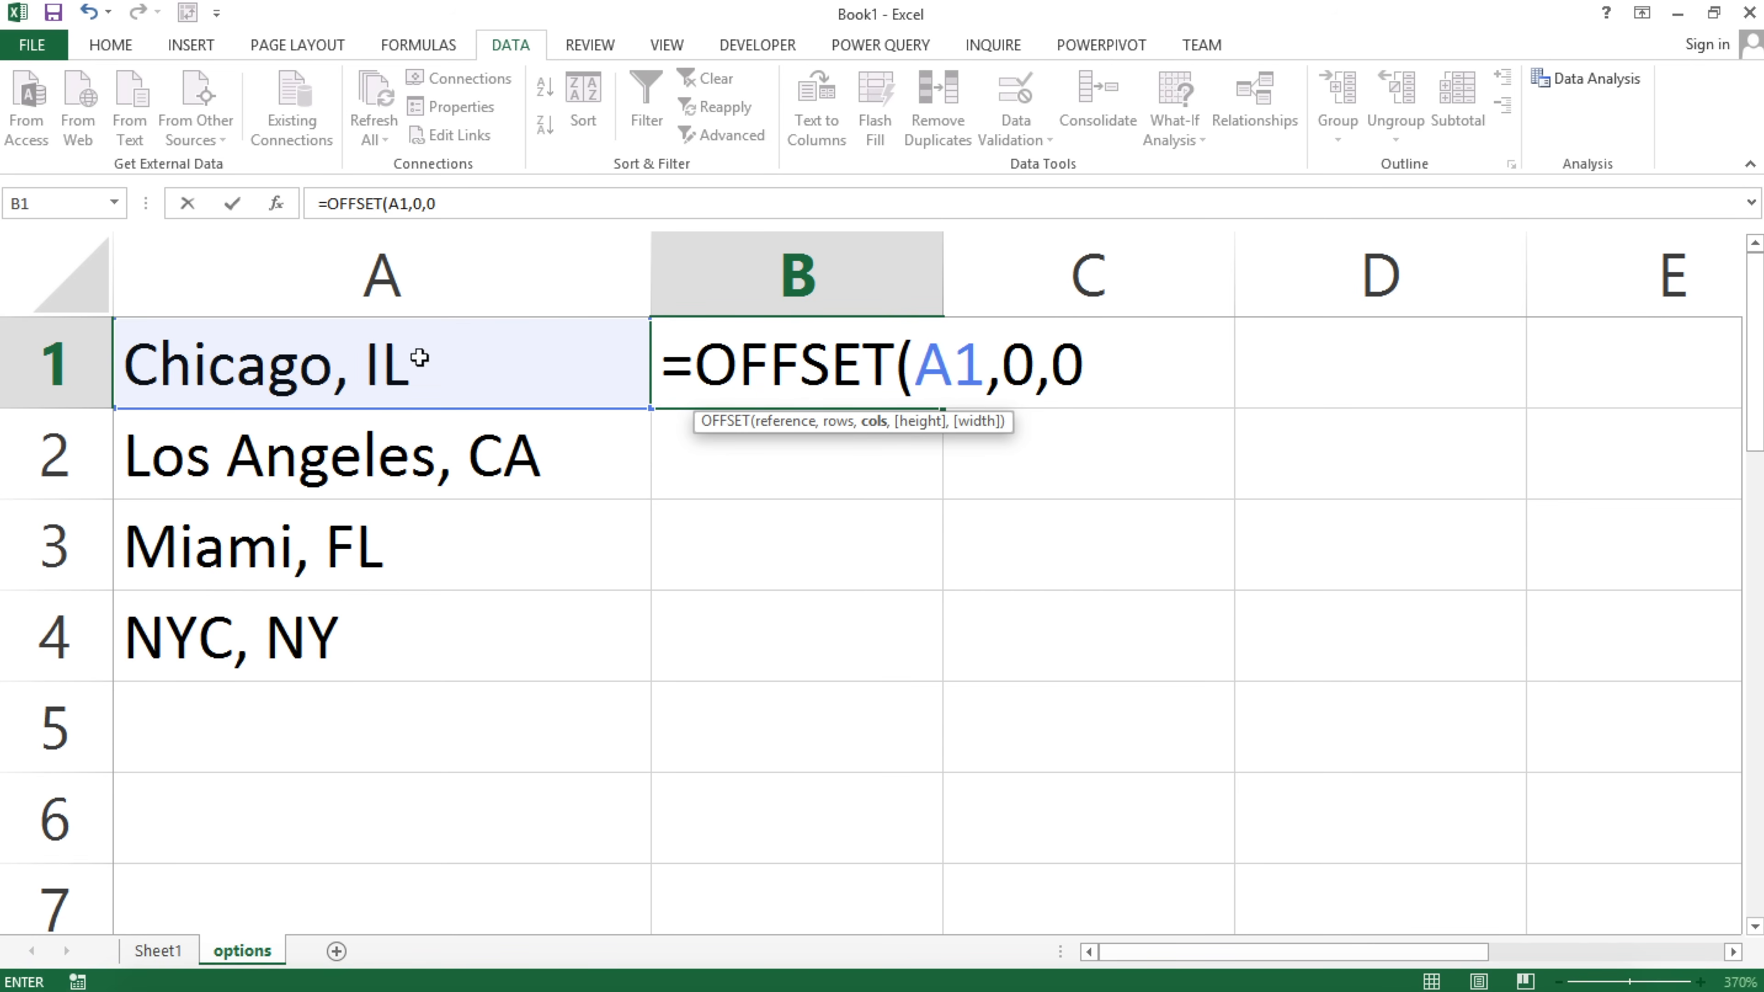
{"action": "type", "text": ")"}
{"action": "key", "text": "Return"}
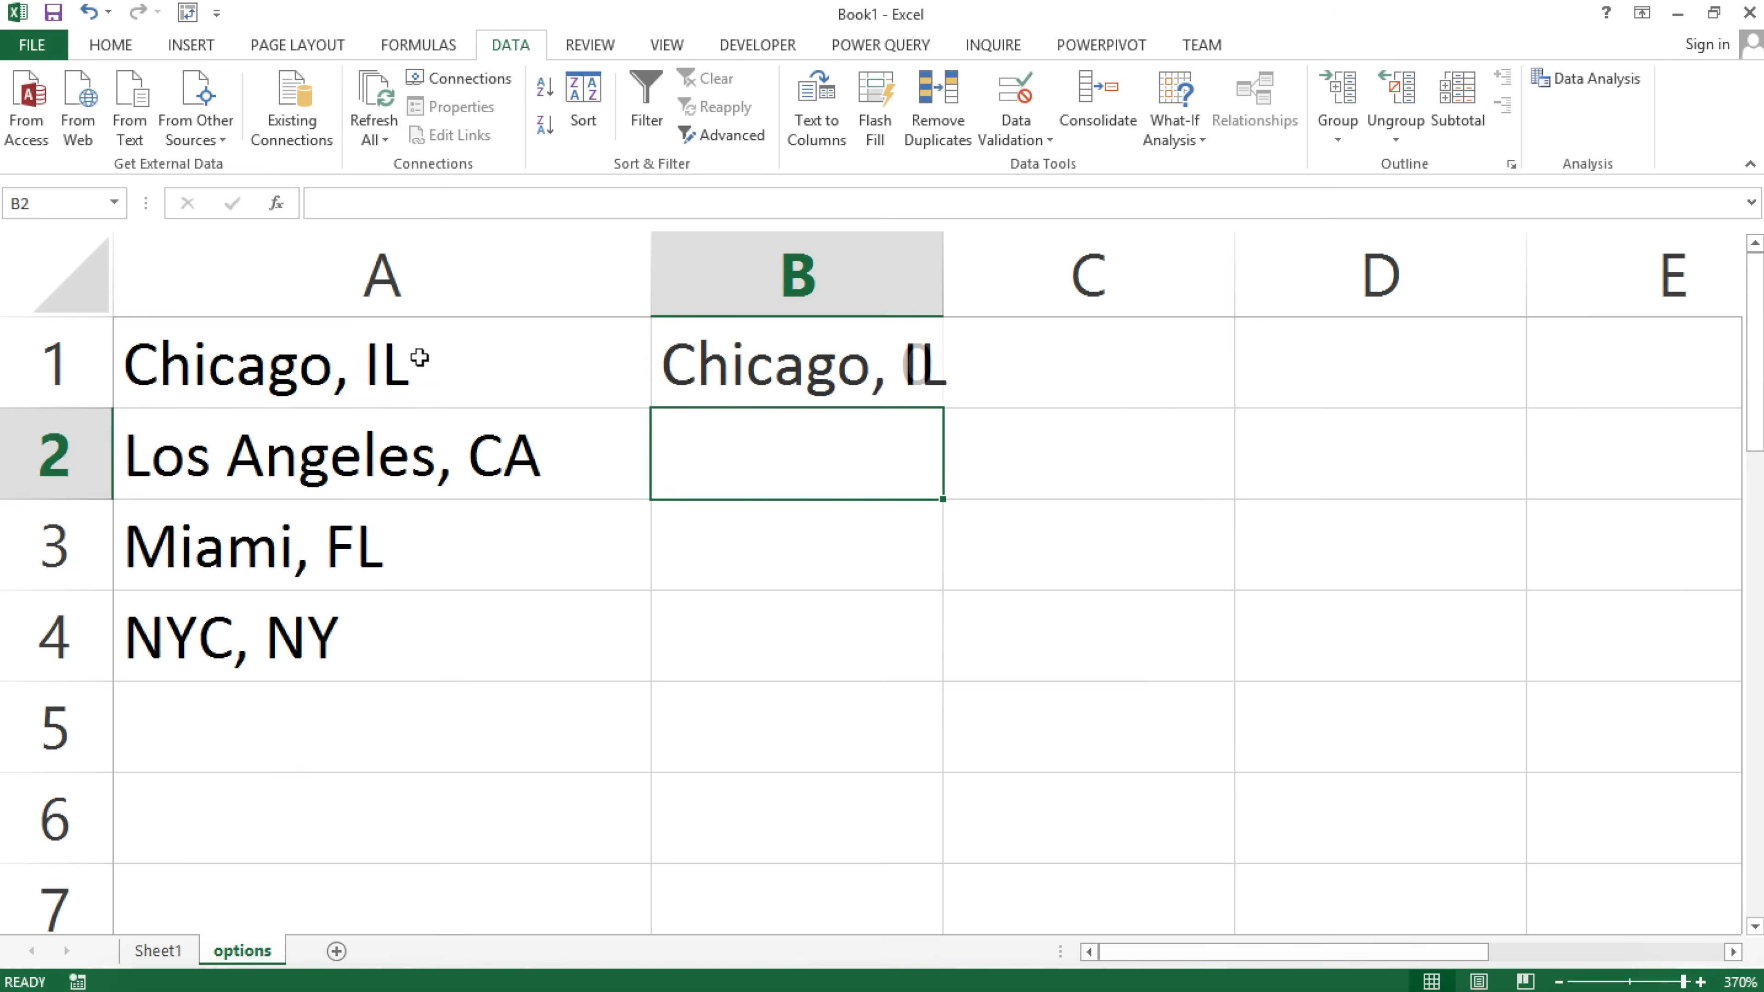
{"action": "left_click", "coordinate": [524, 373]}
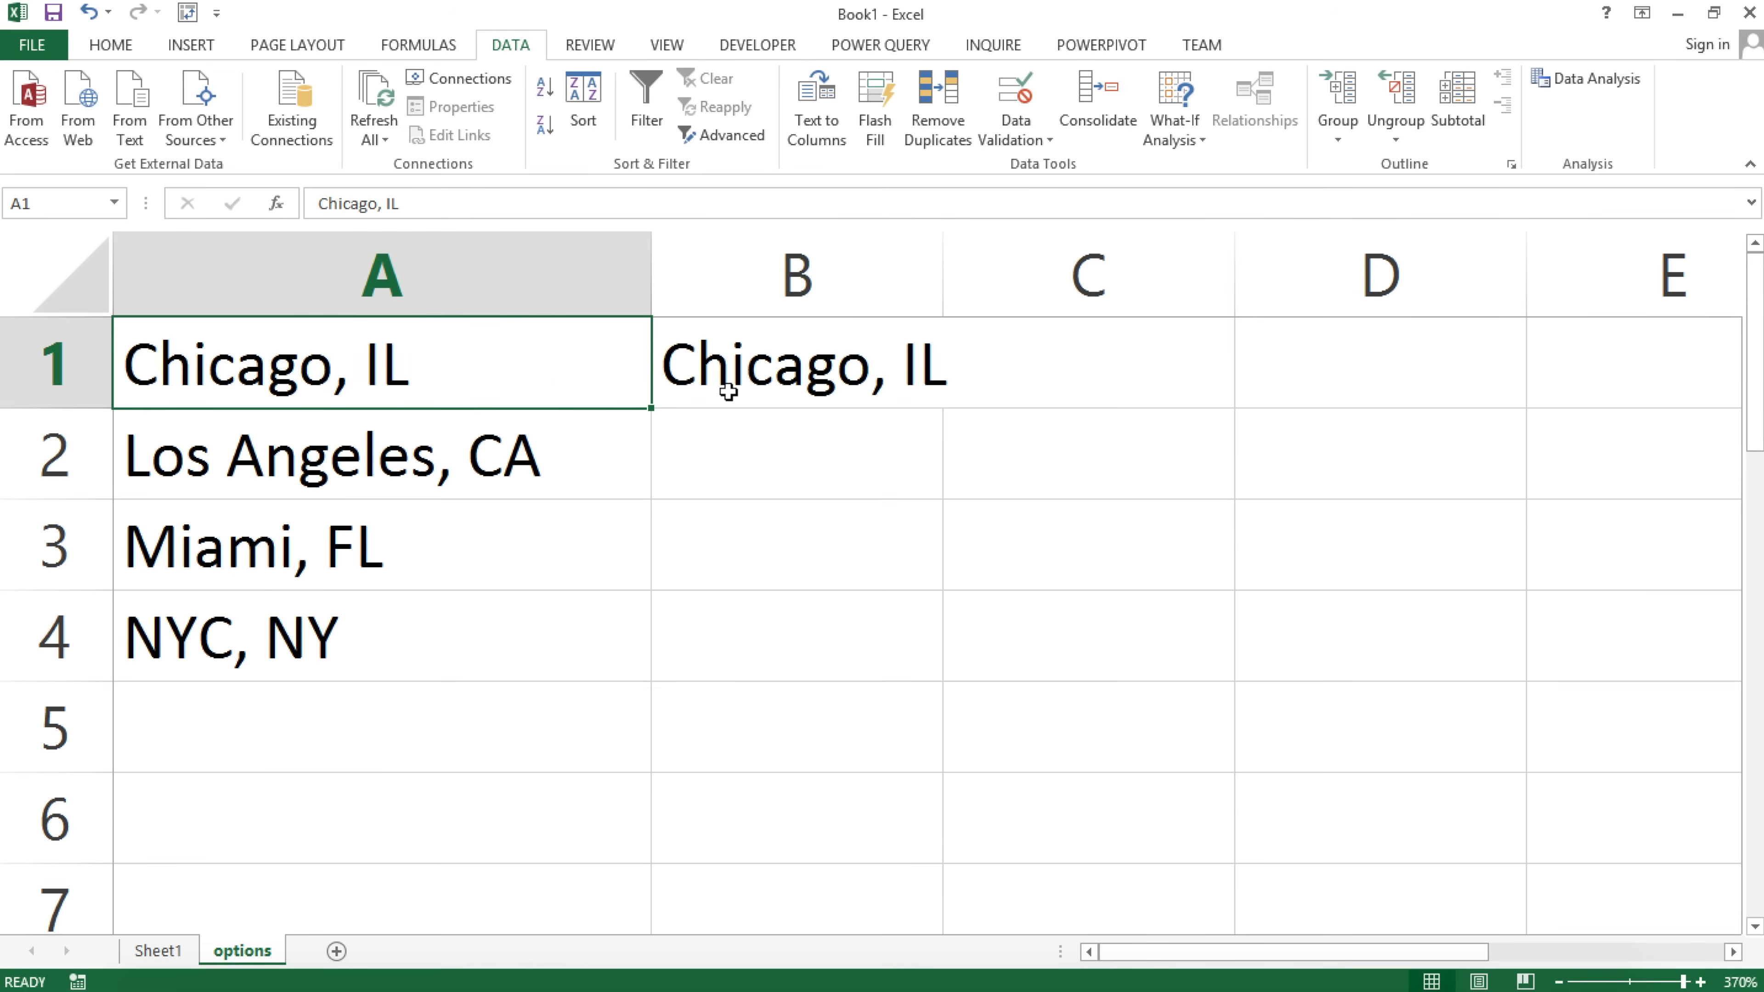
Set the rows argument of the OFFSET formula in B1 to 1.
{"action": "left_click", "coordinate": [785, 386]}
{"action": "double_click", "coordinate": [769, 375]}
{"action": "double_click", "coordinate": [1015, 369]}
{"action": "type", "text": "1"}
{"action": "key", "text": "Return"}
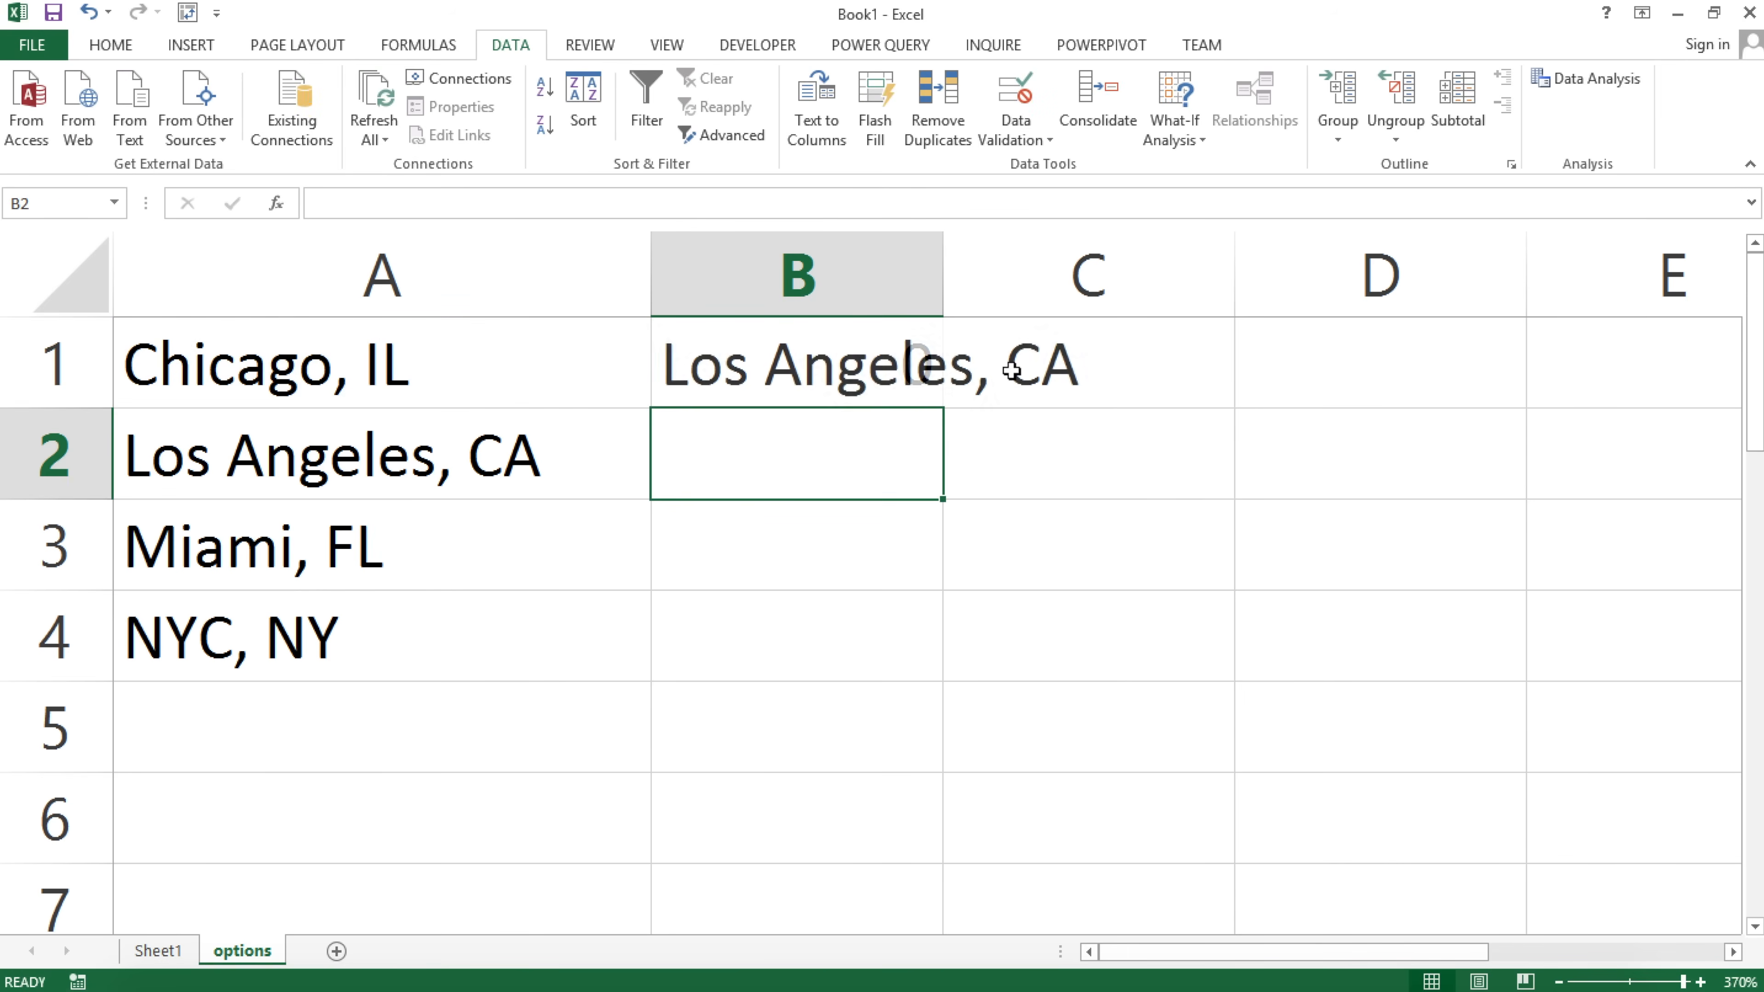
{"action": "left_click", "coordinate": [460, 368]}
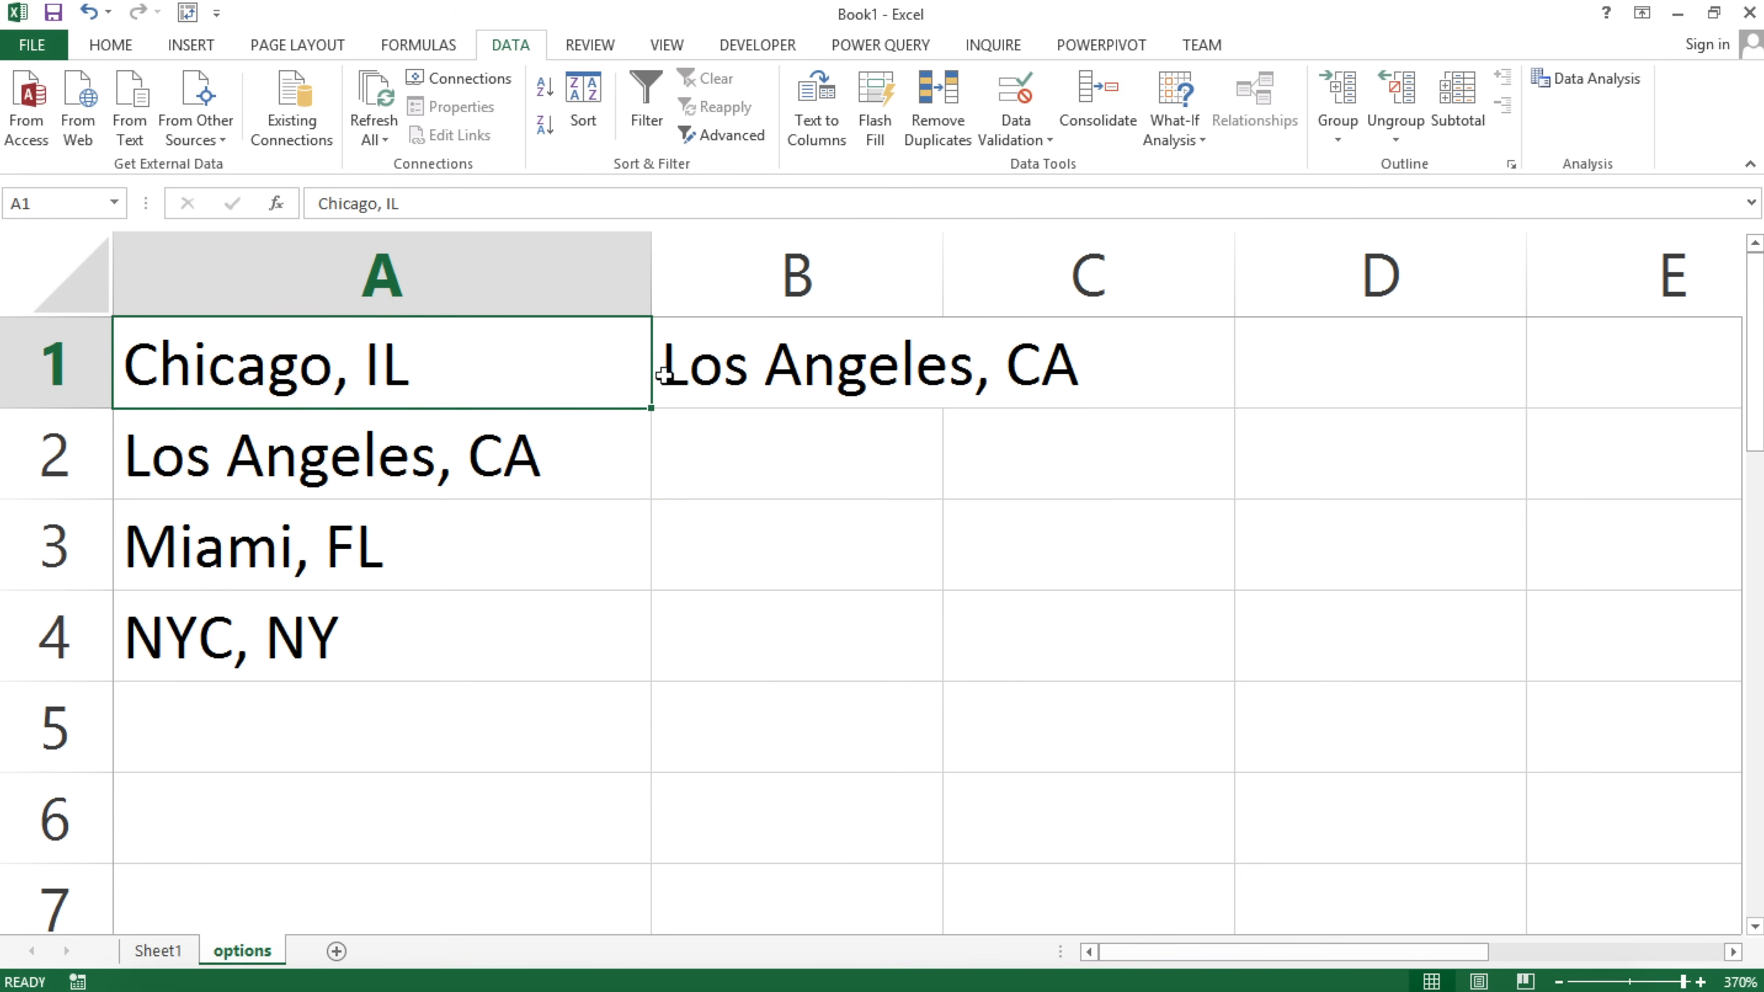
Set the rows argument of the OFFSET formula in B1 to 2 and compare the result with column A.
{"action": "left_click", "coordinate": [737, 390]}
{"action": "double_click", "coordinate": [736, 390]}
{"action": "double_click", "coordinate": [1015, 367]}
{"action": "type", "text": "2,0)"}
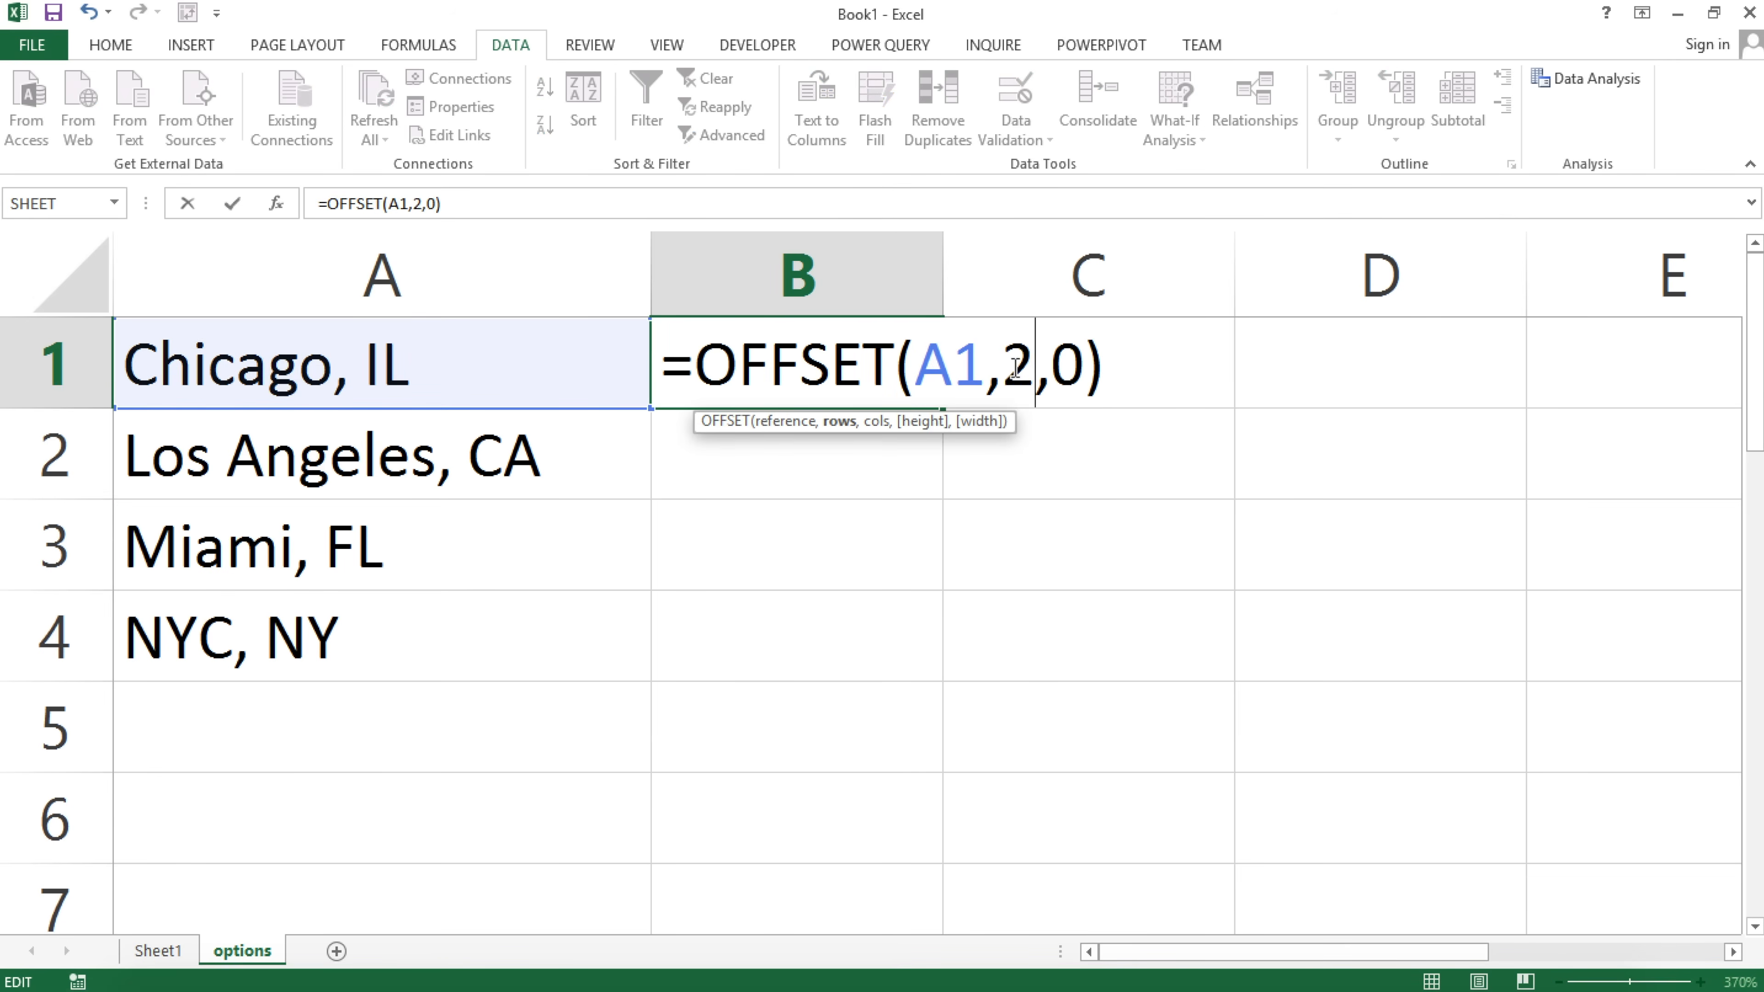
{"action": "key", "text": "Return"}
{"action": "left_click", "coordinate": [357, 562]}
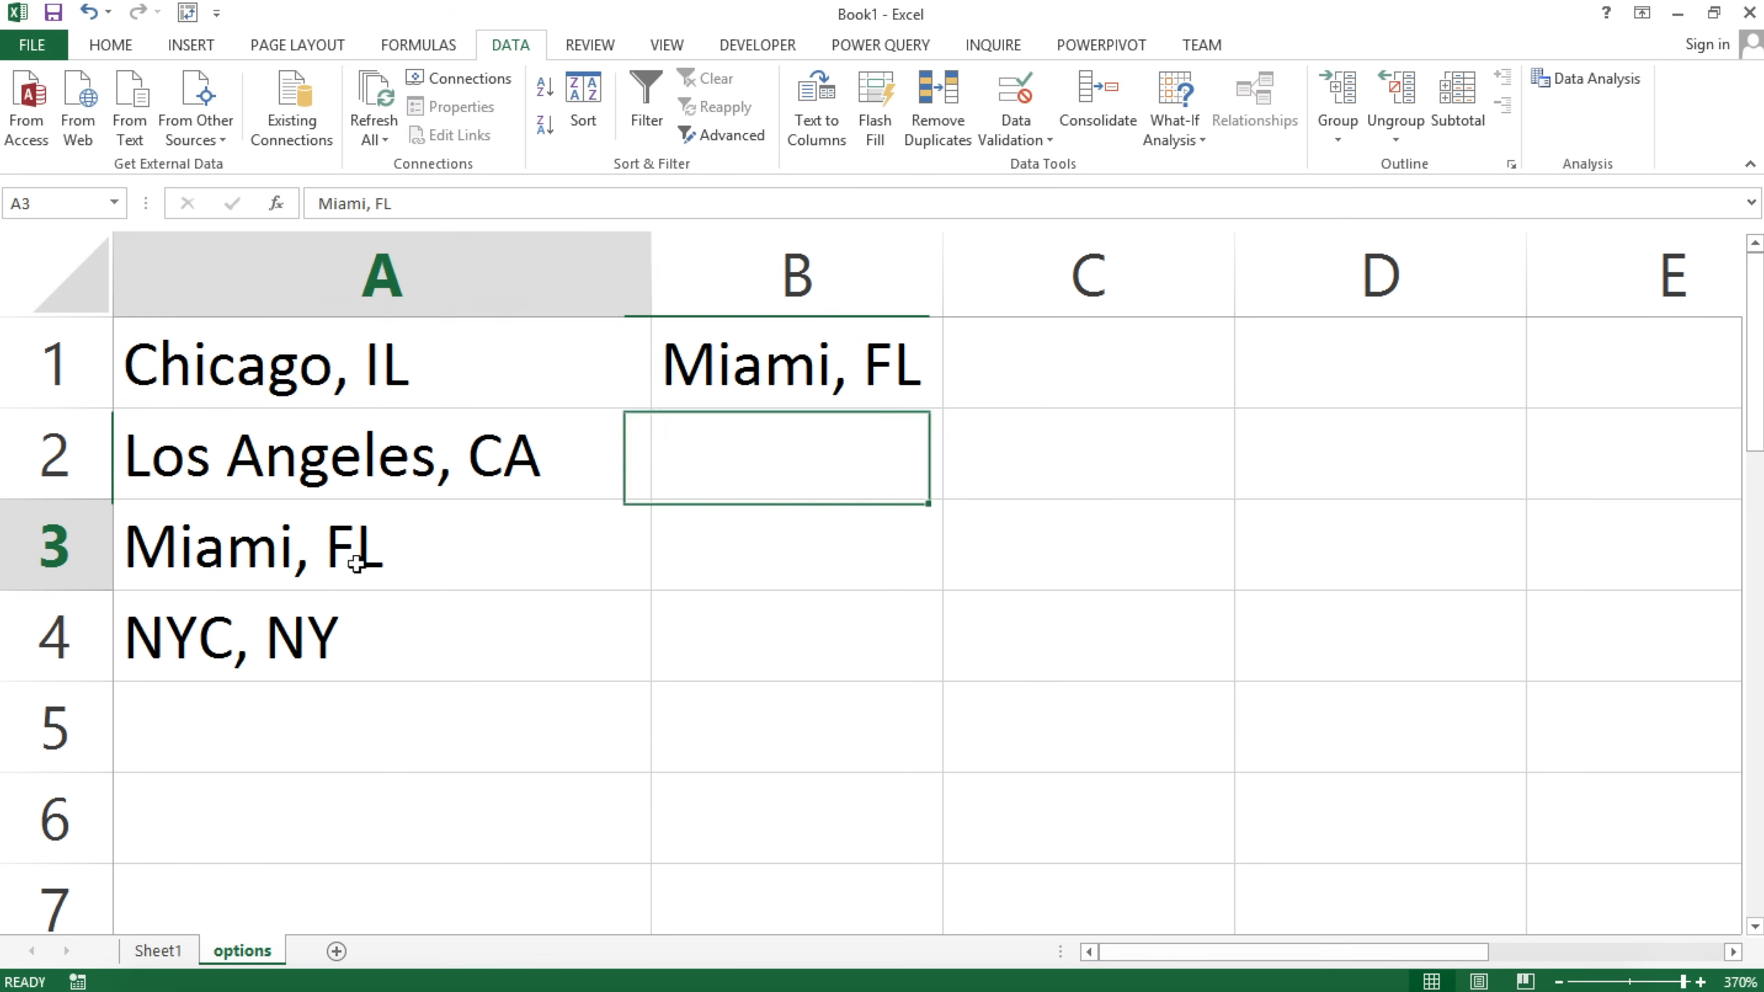
{"action": "left_click", "coordinate": [347, 375]}
Set the columns argument of the OFFSET formula in B1 to 1 and trace the offset from A1.
{"action": "double_click", "coordinate": [758, 375]}
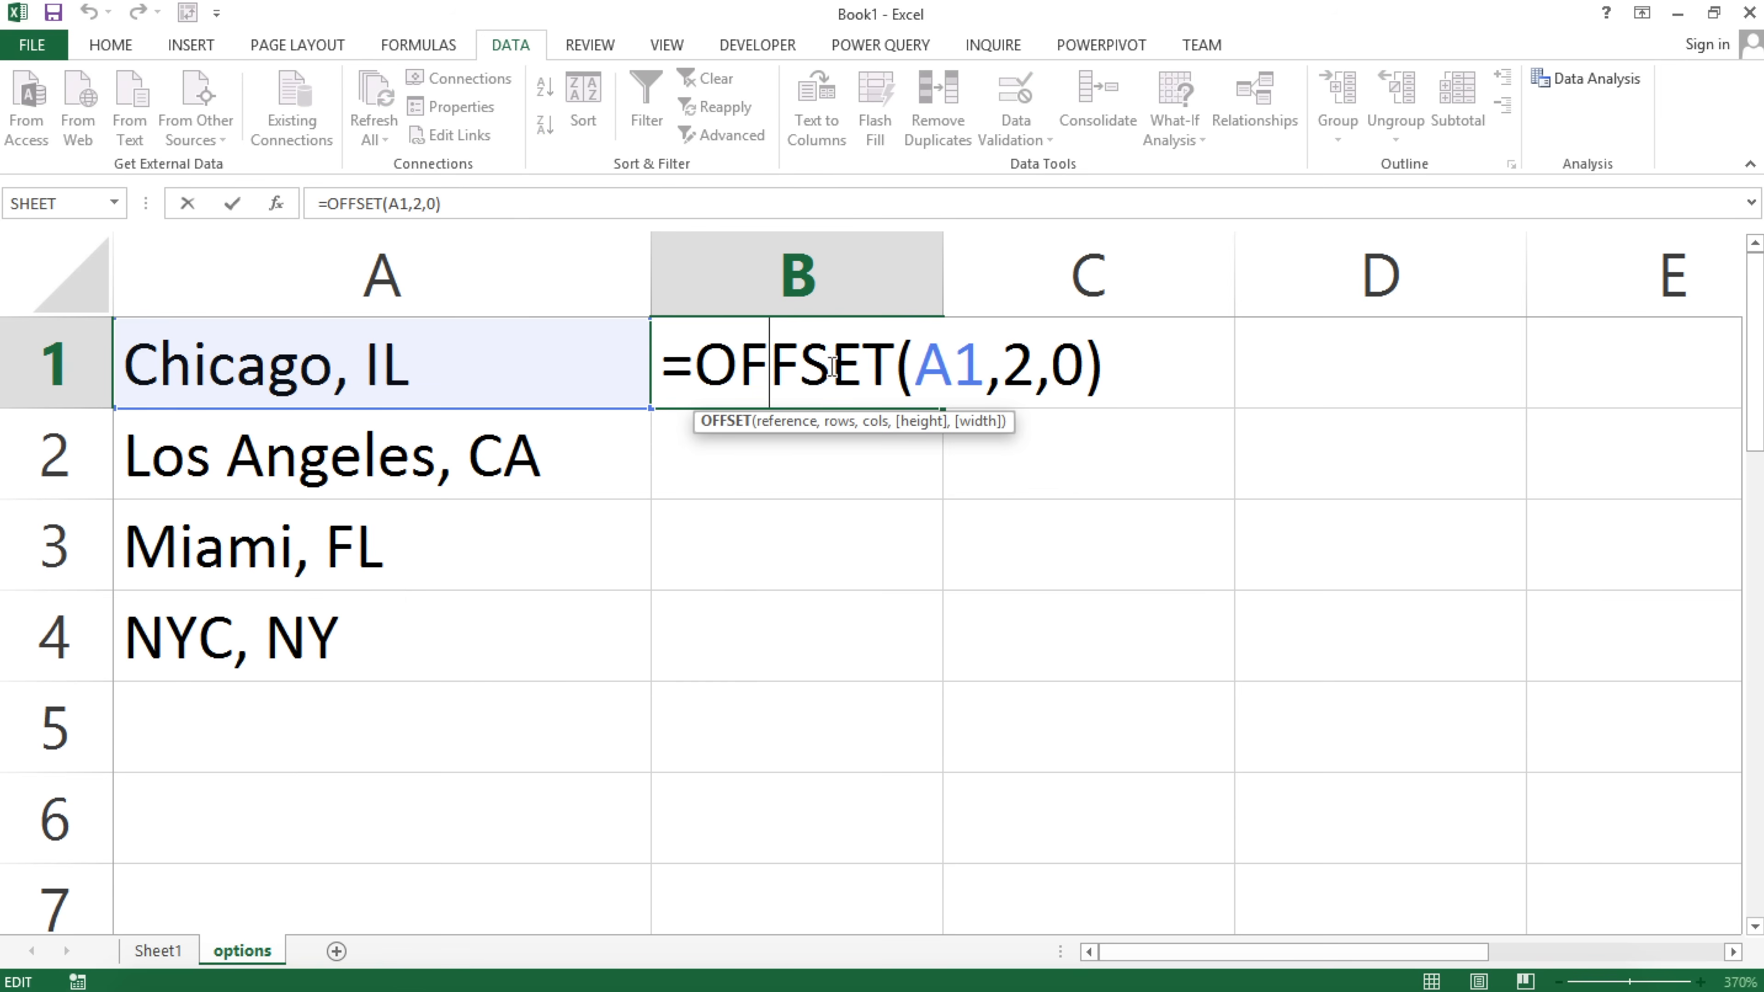
{"action": "double_click", "coordinate": [1018, 367]}
{"action": "double_click", "coordinate": [1066, 374]}
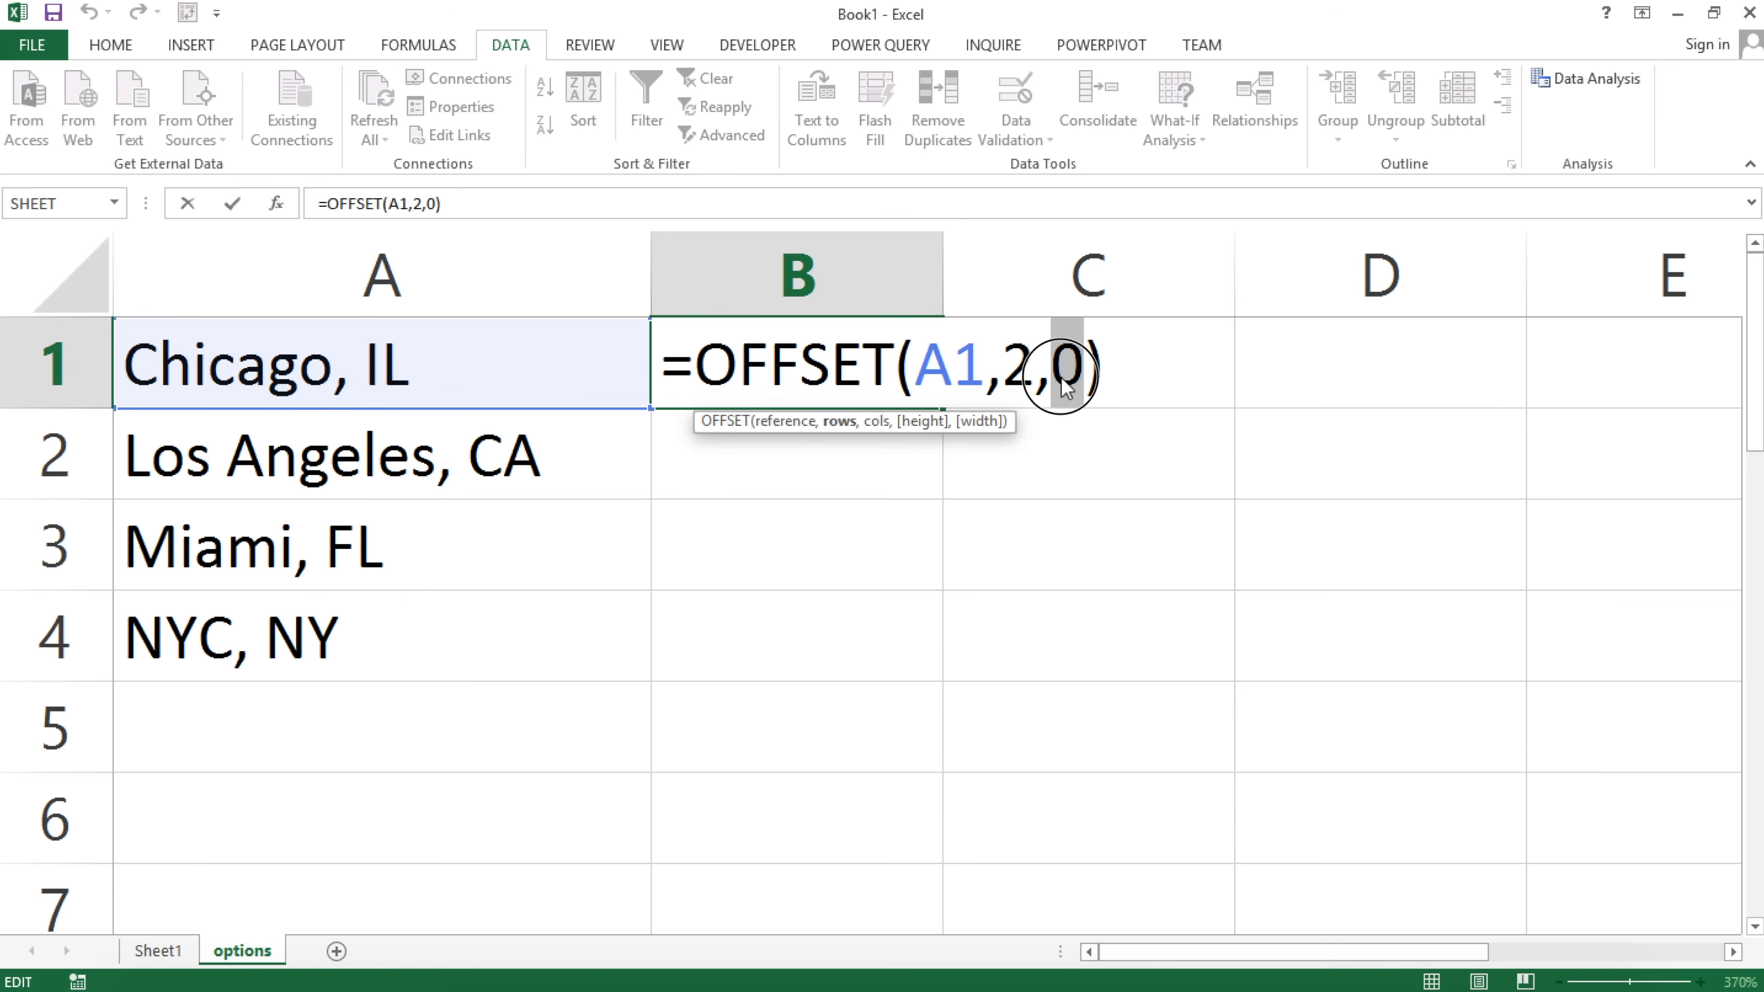
{"action": "type", "text": "1"}
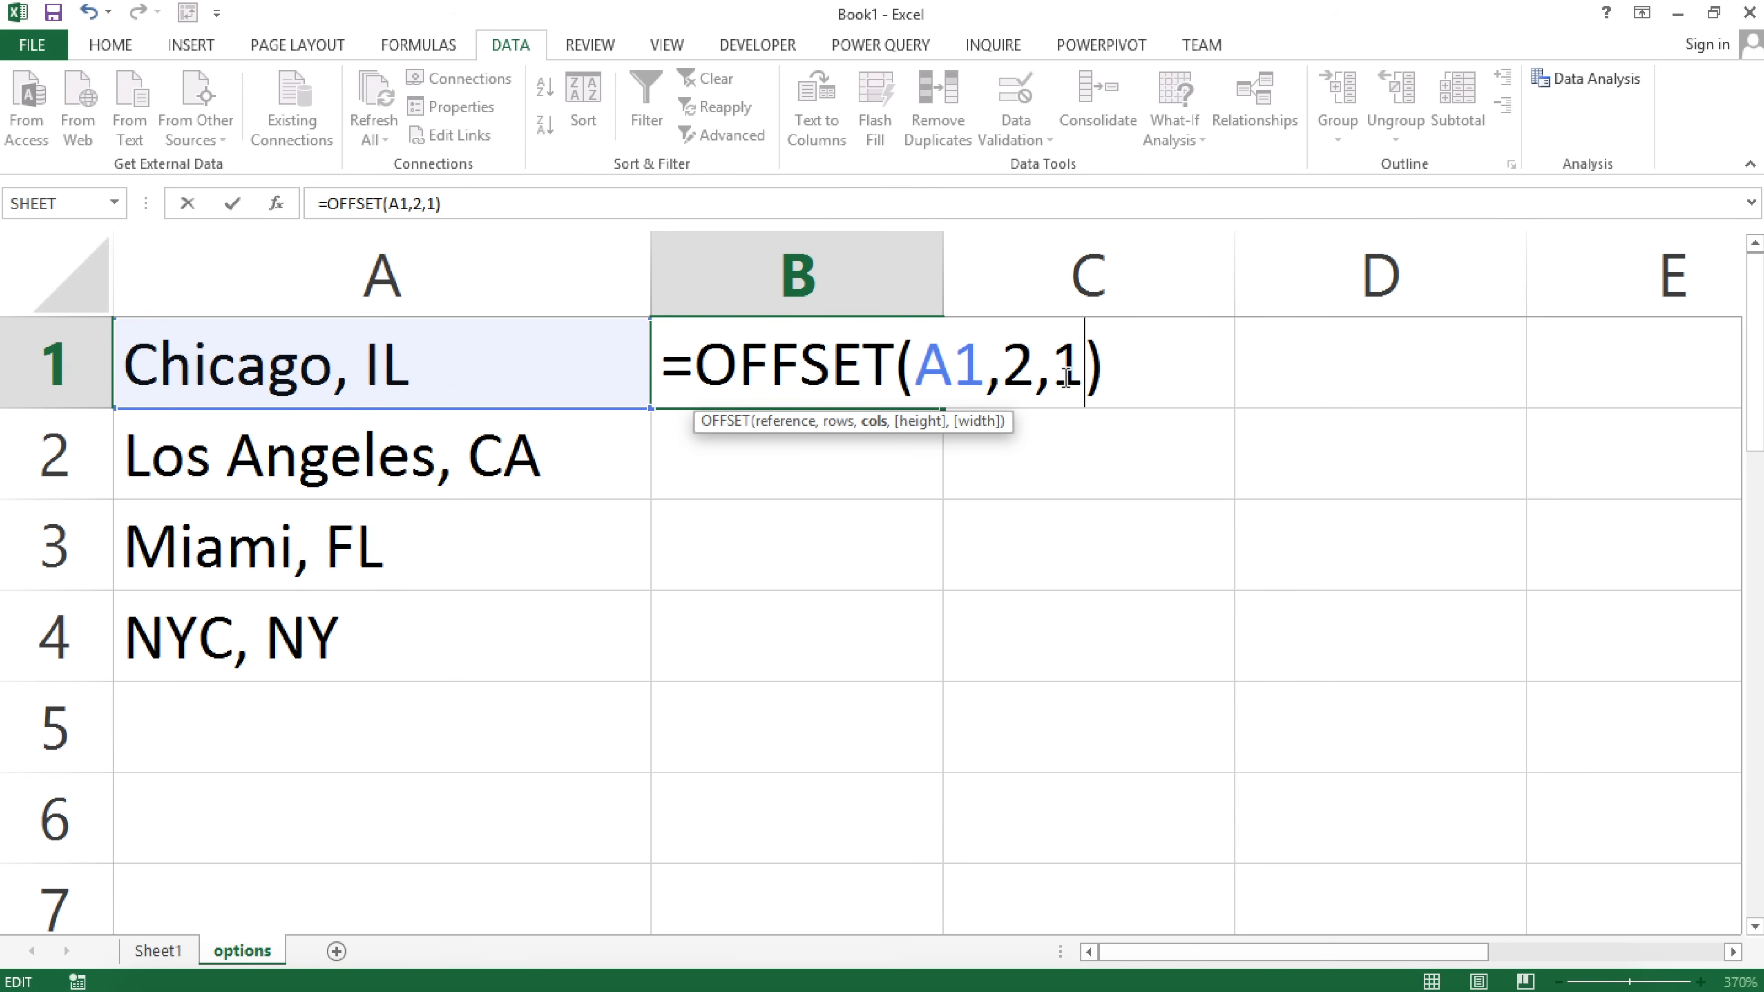
{"action": "key", "text": "Return"}
{"action": "left_click", "coordinate": [529, 397]}
{"action": "left_click", "coordinate": [858, 478]}
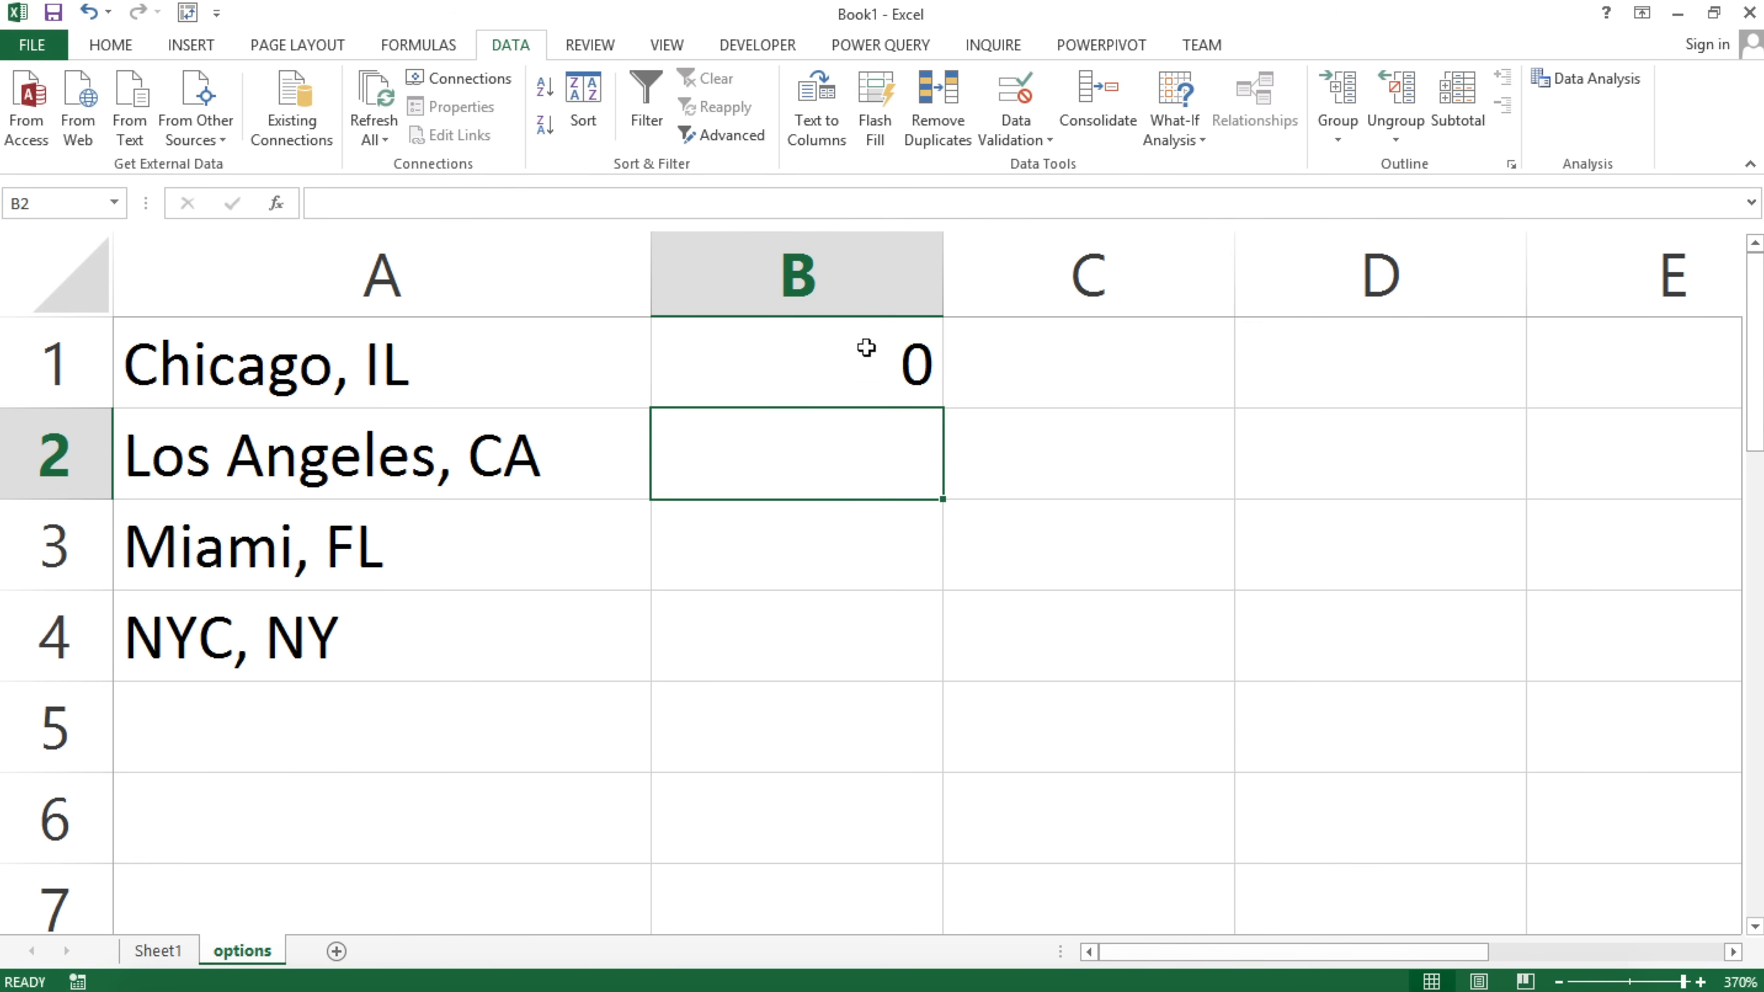
Set the rows and columns arguments in B1 to 0 and add a height of 4, making the formula =OFFSET(A1,0,0,4).
{"action": "double_click", "coordinate": [854, 368]}
{"action": "left_click", "coordinate": [1051, 368]}
{"action": "key", "text": "Right"}
{"action": "key", "text": "BackSpace"}
{"action": "type", "text": "0"}
{"action": "key", "text": "BackSpace"}
{"action": "type", "text": "0"}
{"action": "key", "text": "Right"}
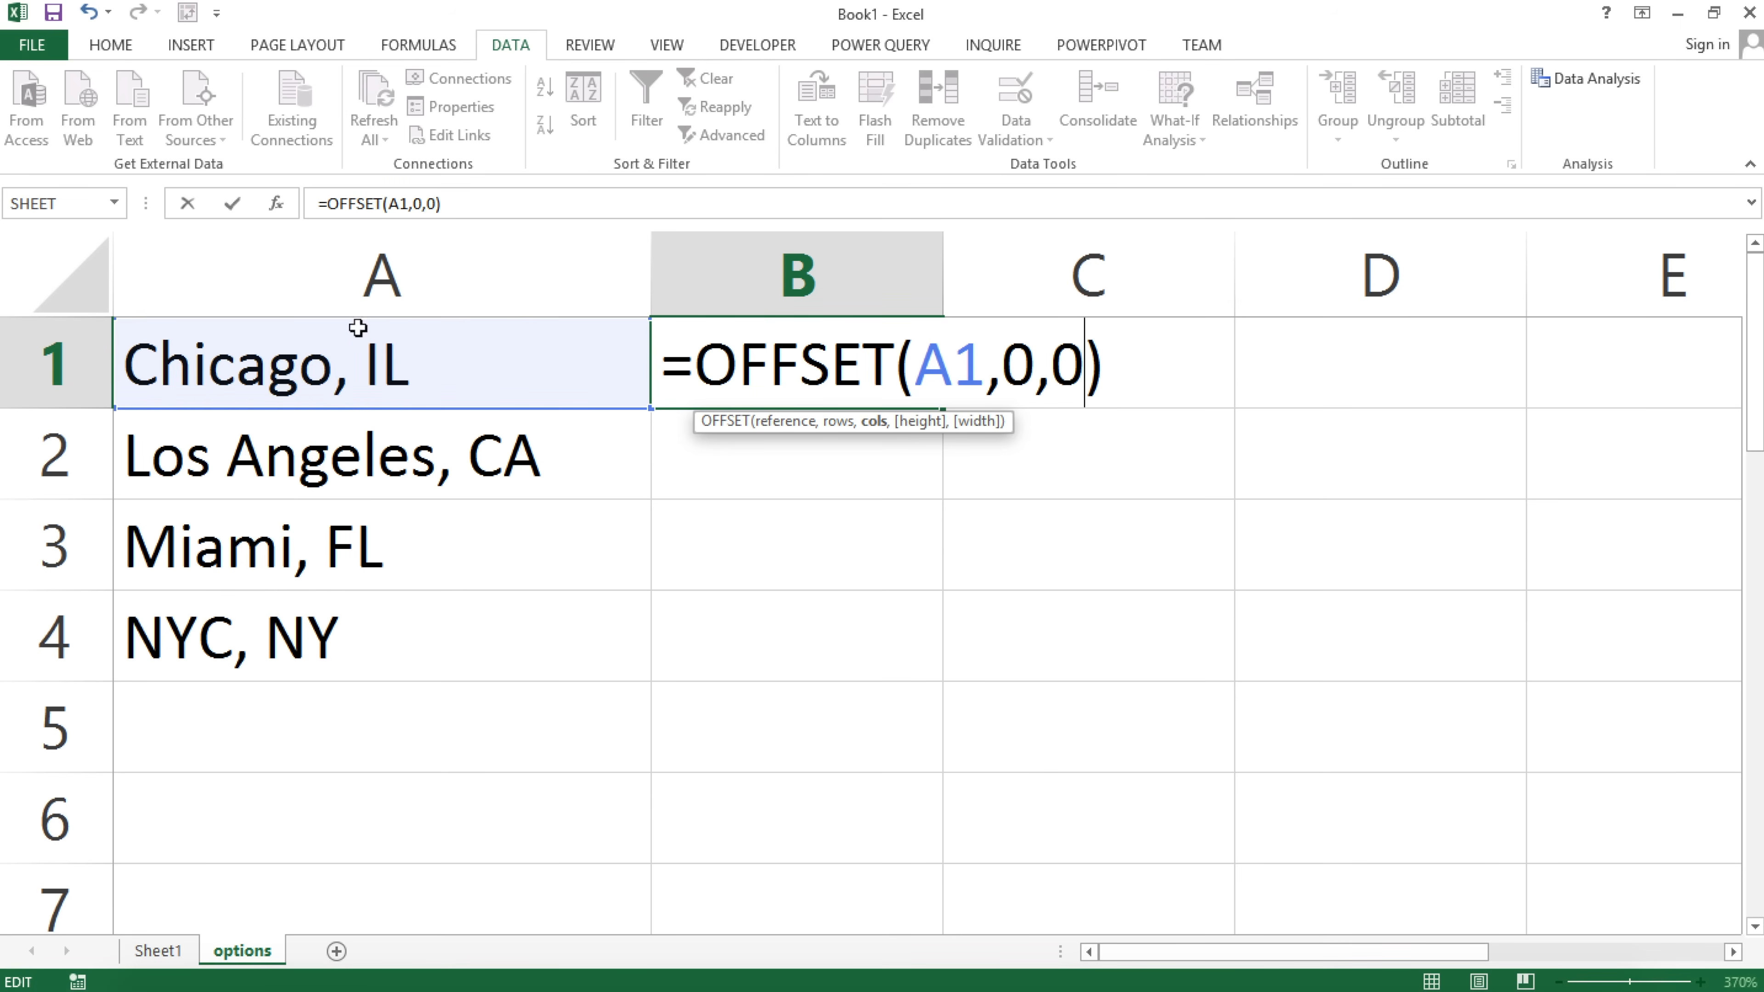
{"action": "type", "text": ","}
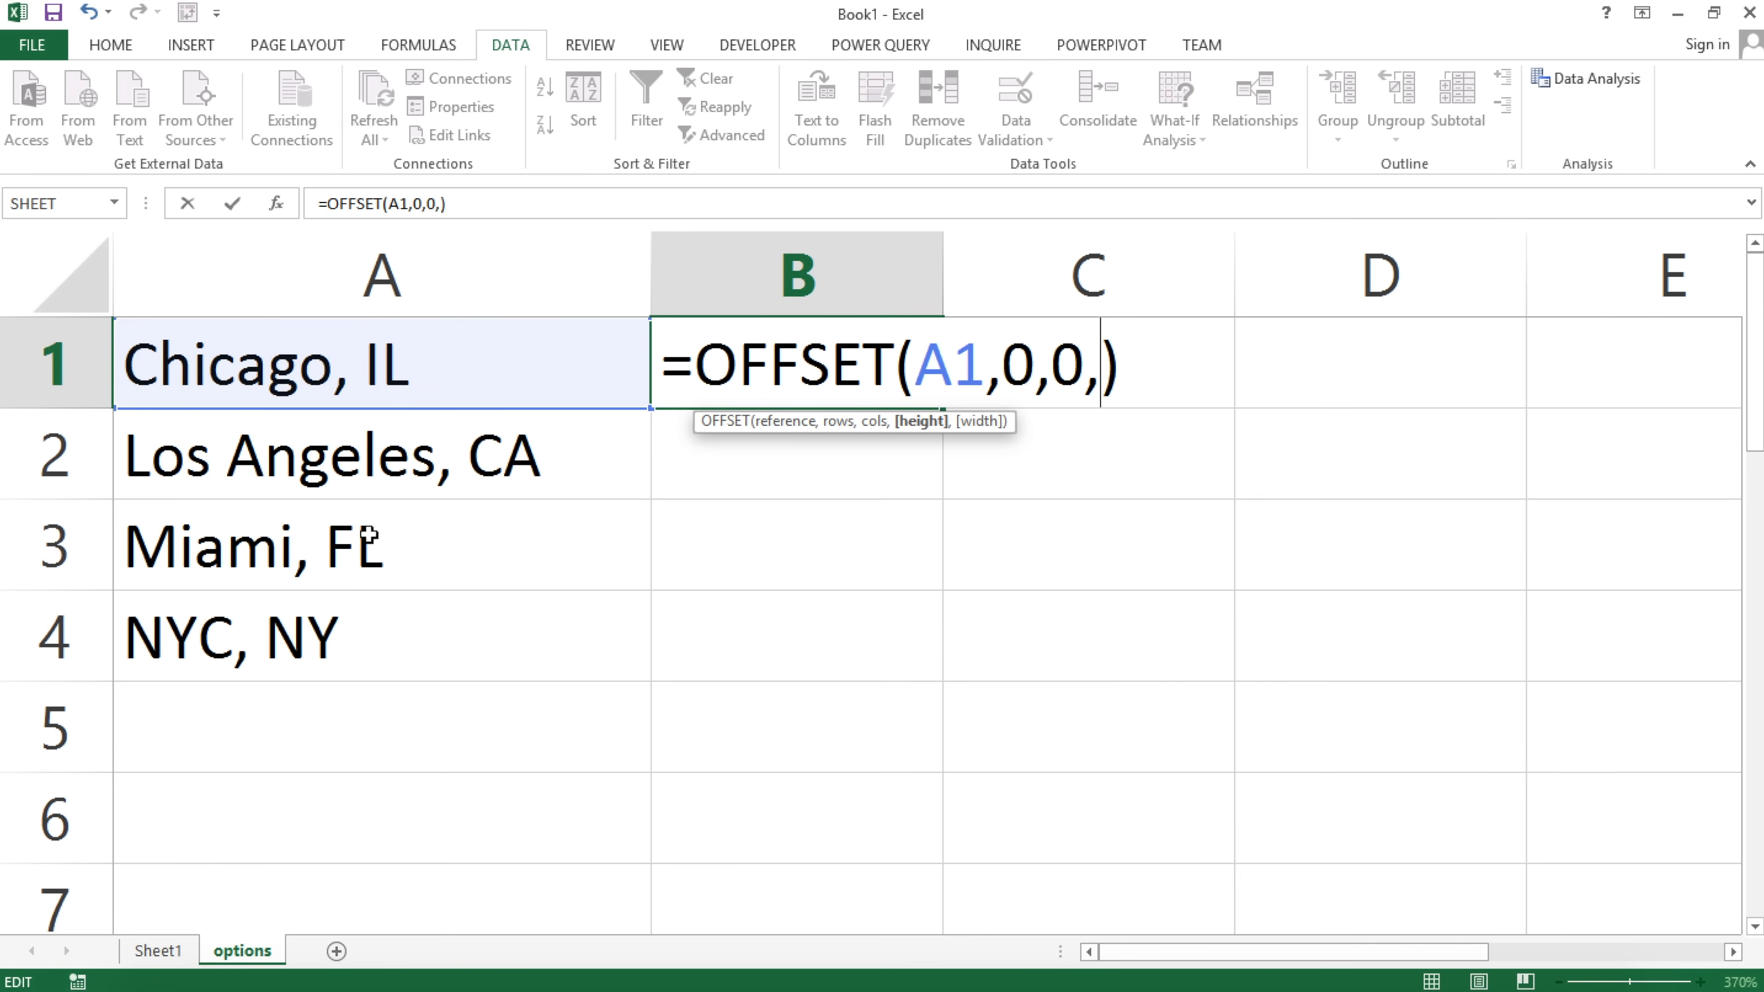
{"action": "type", "text": "4"}
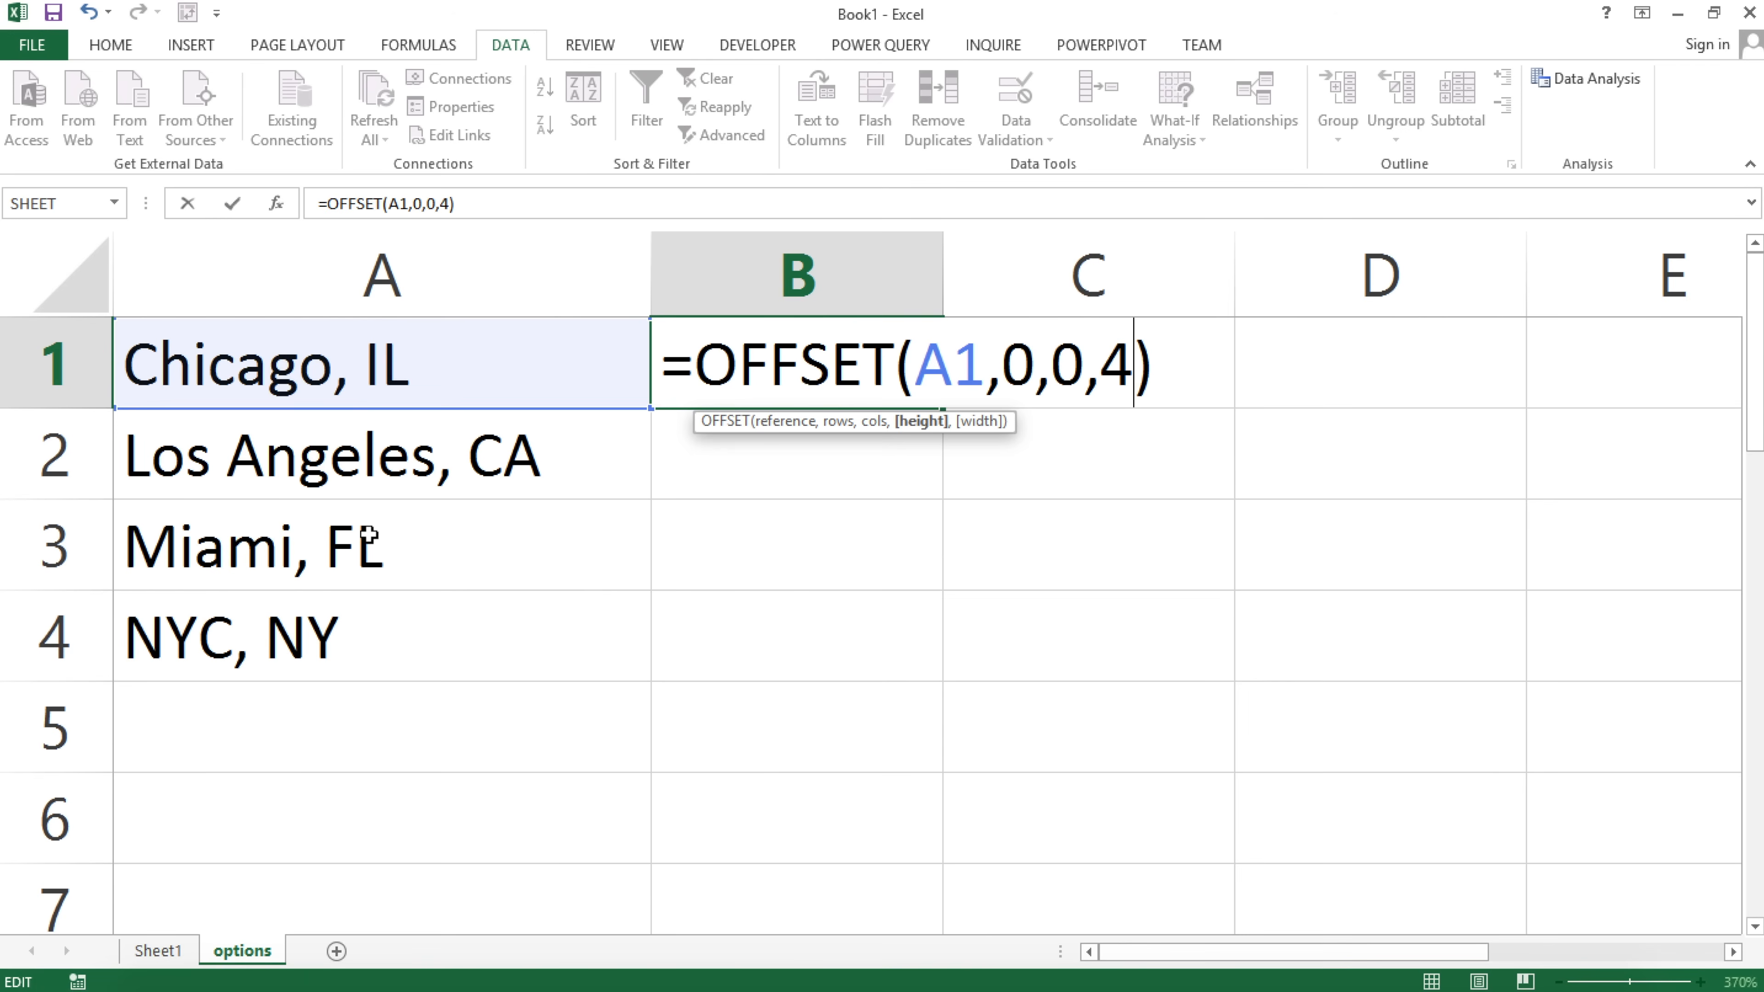
{"action": "type", "text": ")"}
{"action": "key", "text": "Return"}
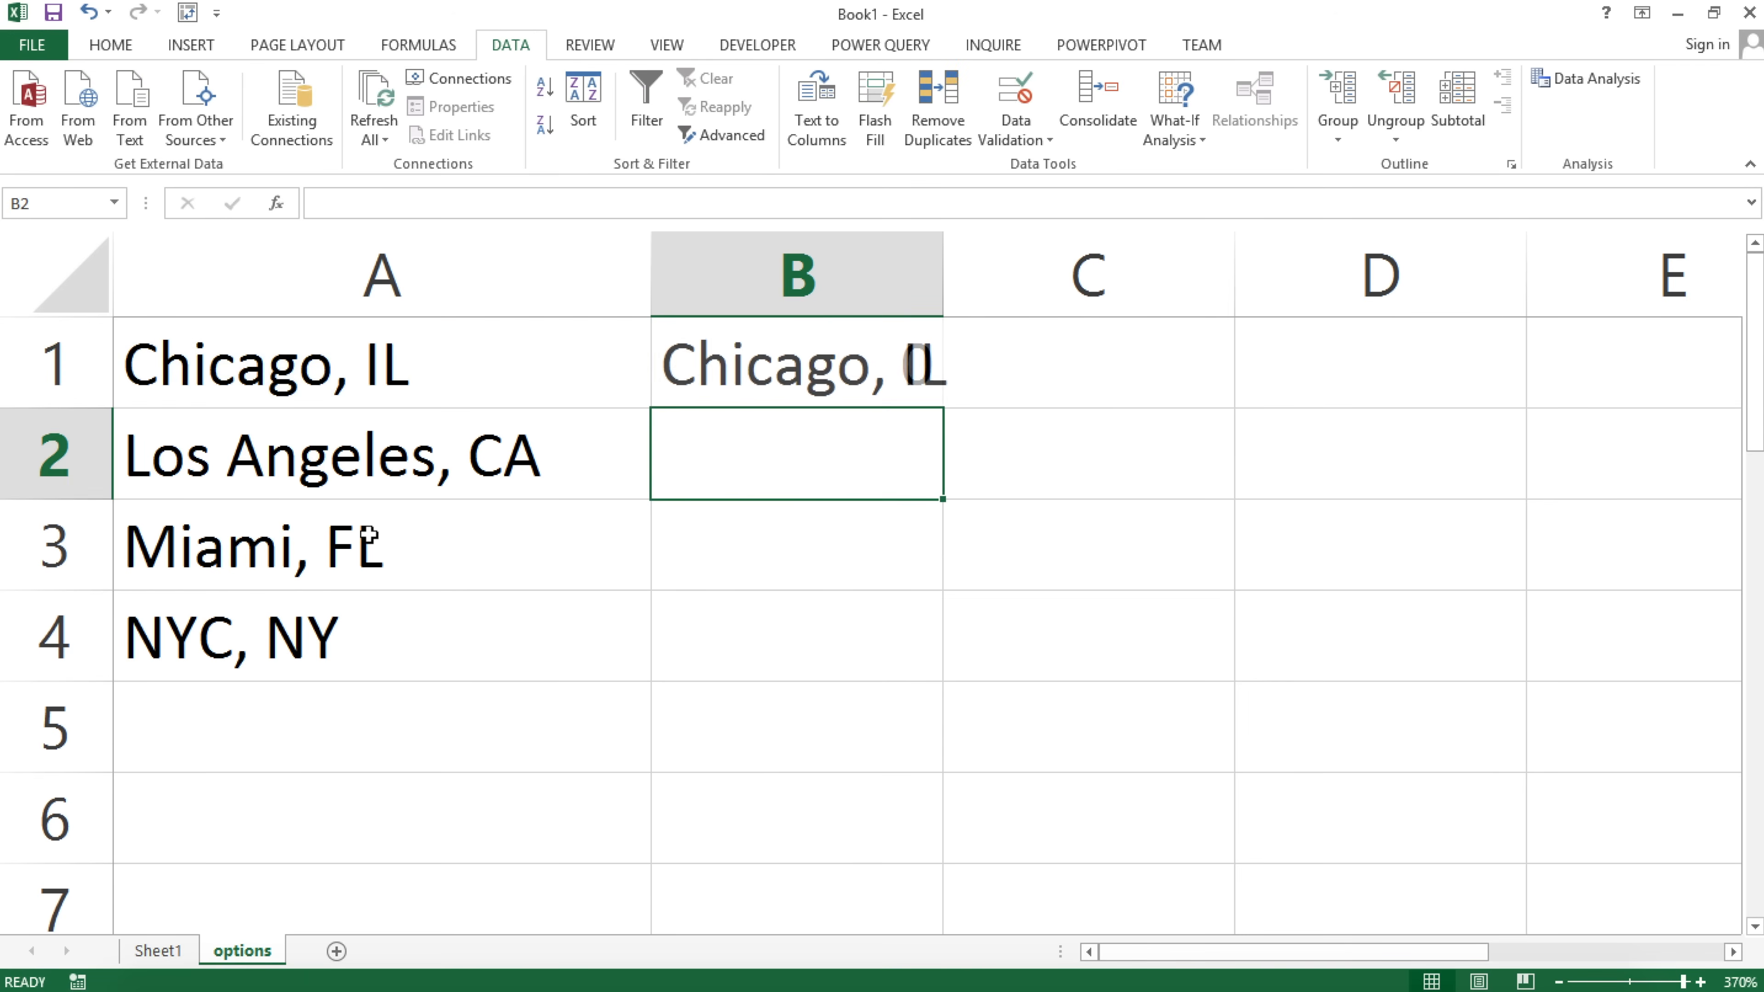
Evaluate the OFFSET expression inside cell B1 to inspect the returned array, then restore and keep the formula.
{"action": "left_click", "coordinate": [790, 368]}
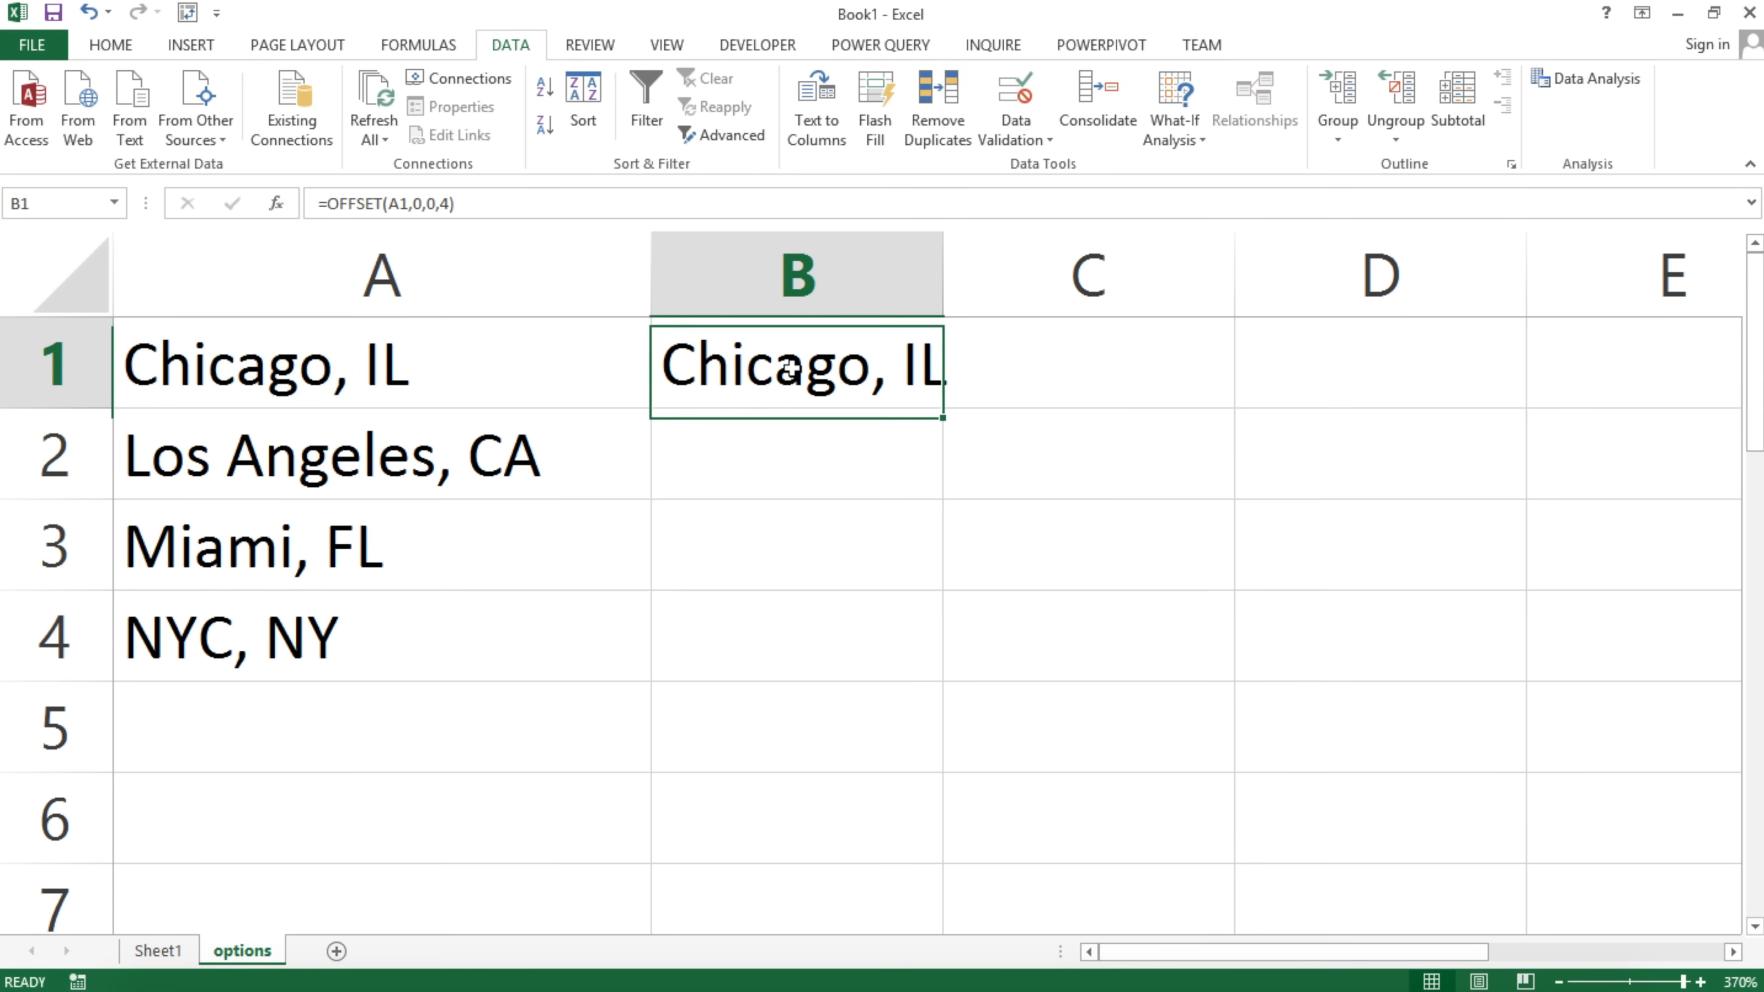
{"action": "double_click", "coordinate": [797, 368]}
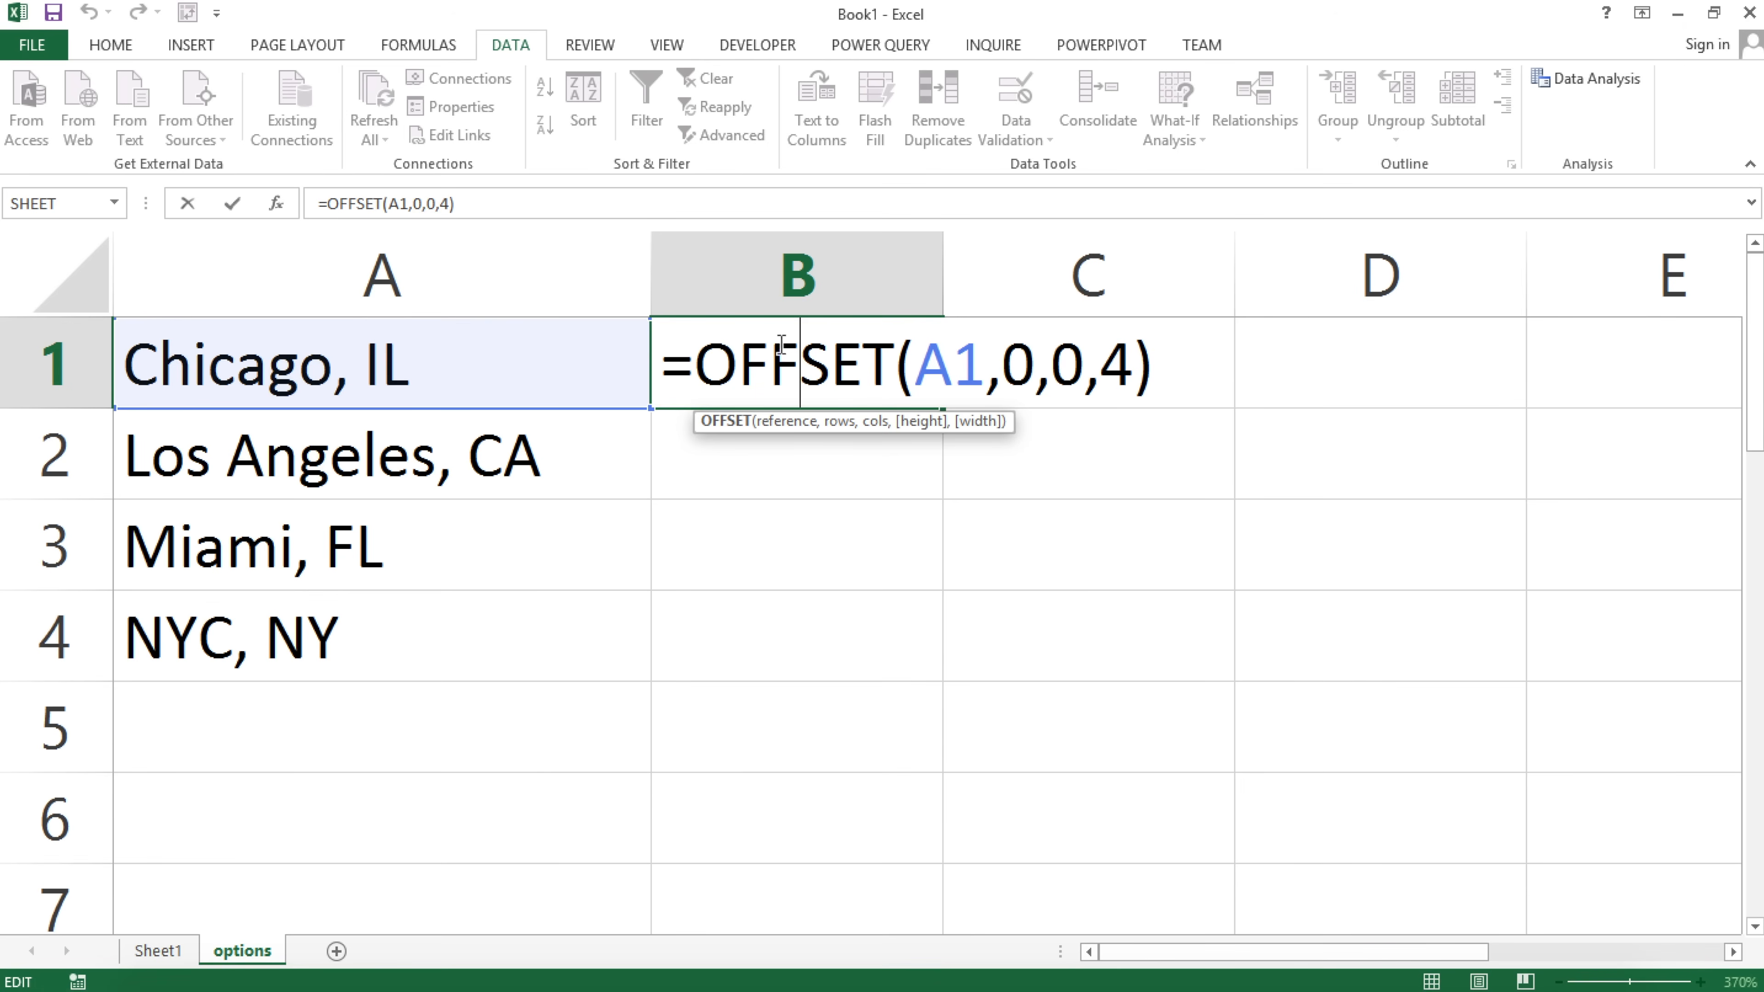
{"action": "left_click", "coordinate": [703, 364]}
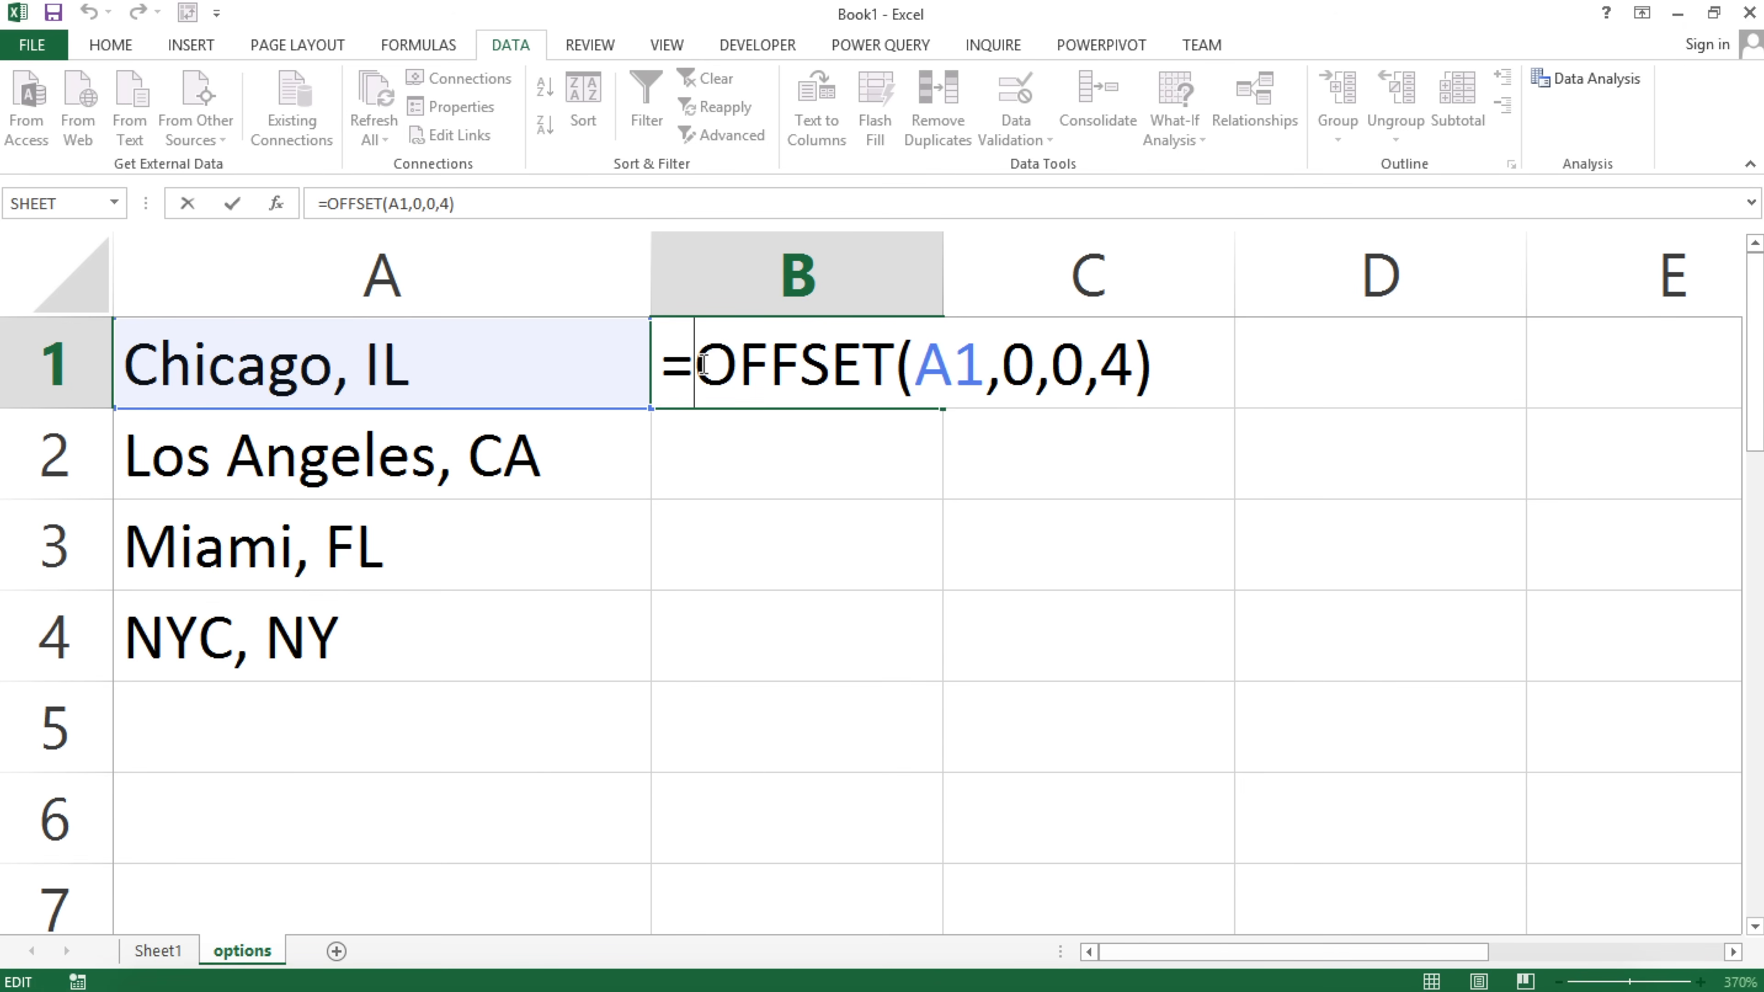
{"action": "left_click_drag", "start_coordinate": [699, 364], "coordinate": [1310, 374]}
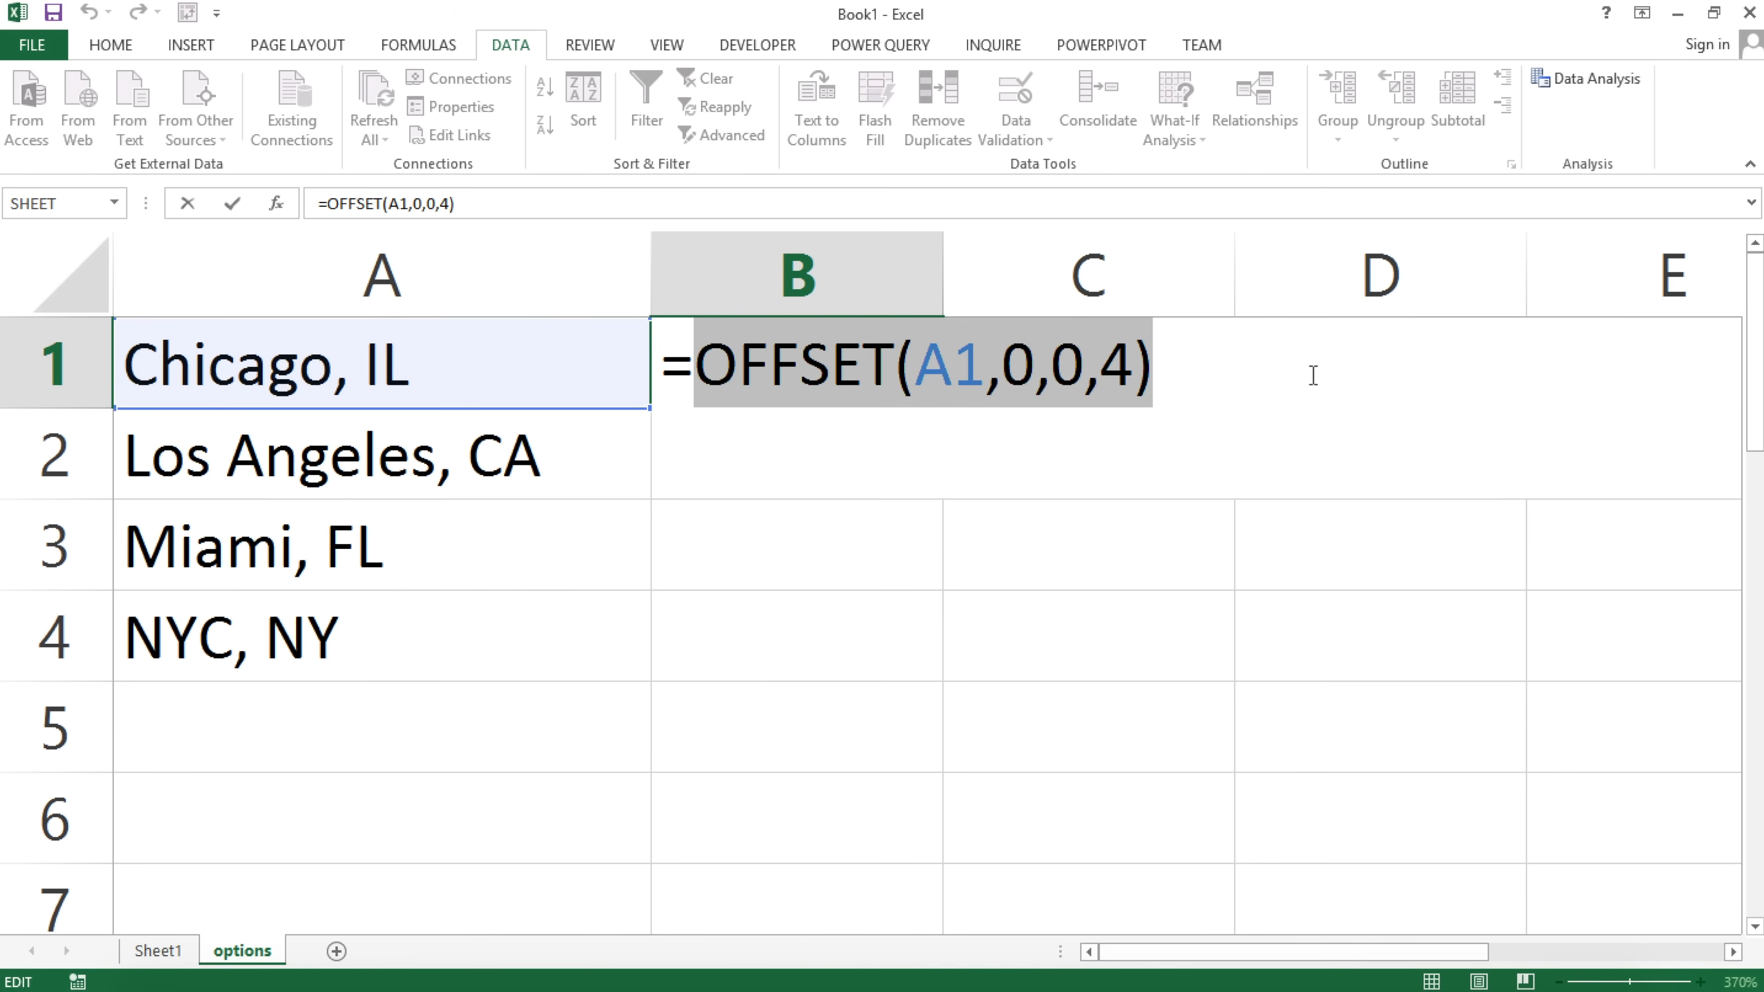
{"action": "key", "text": "F9"}
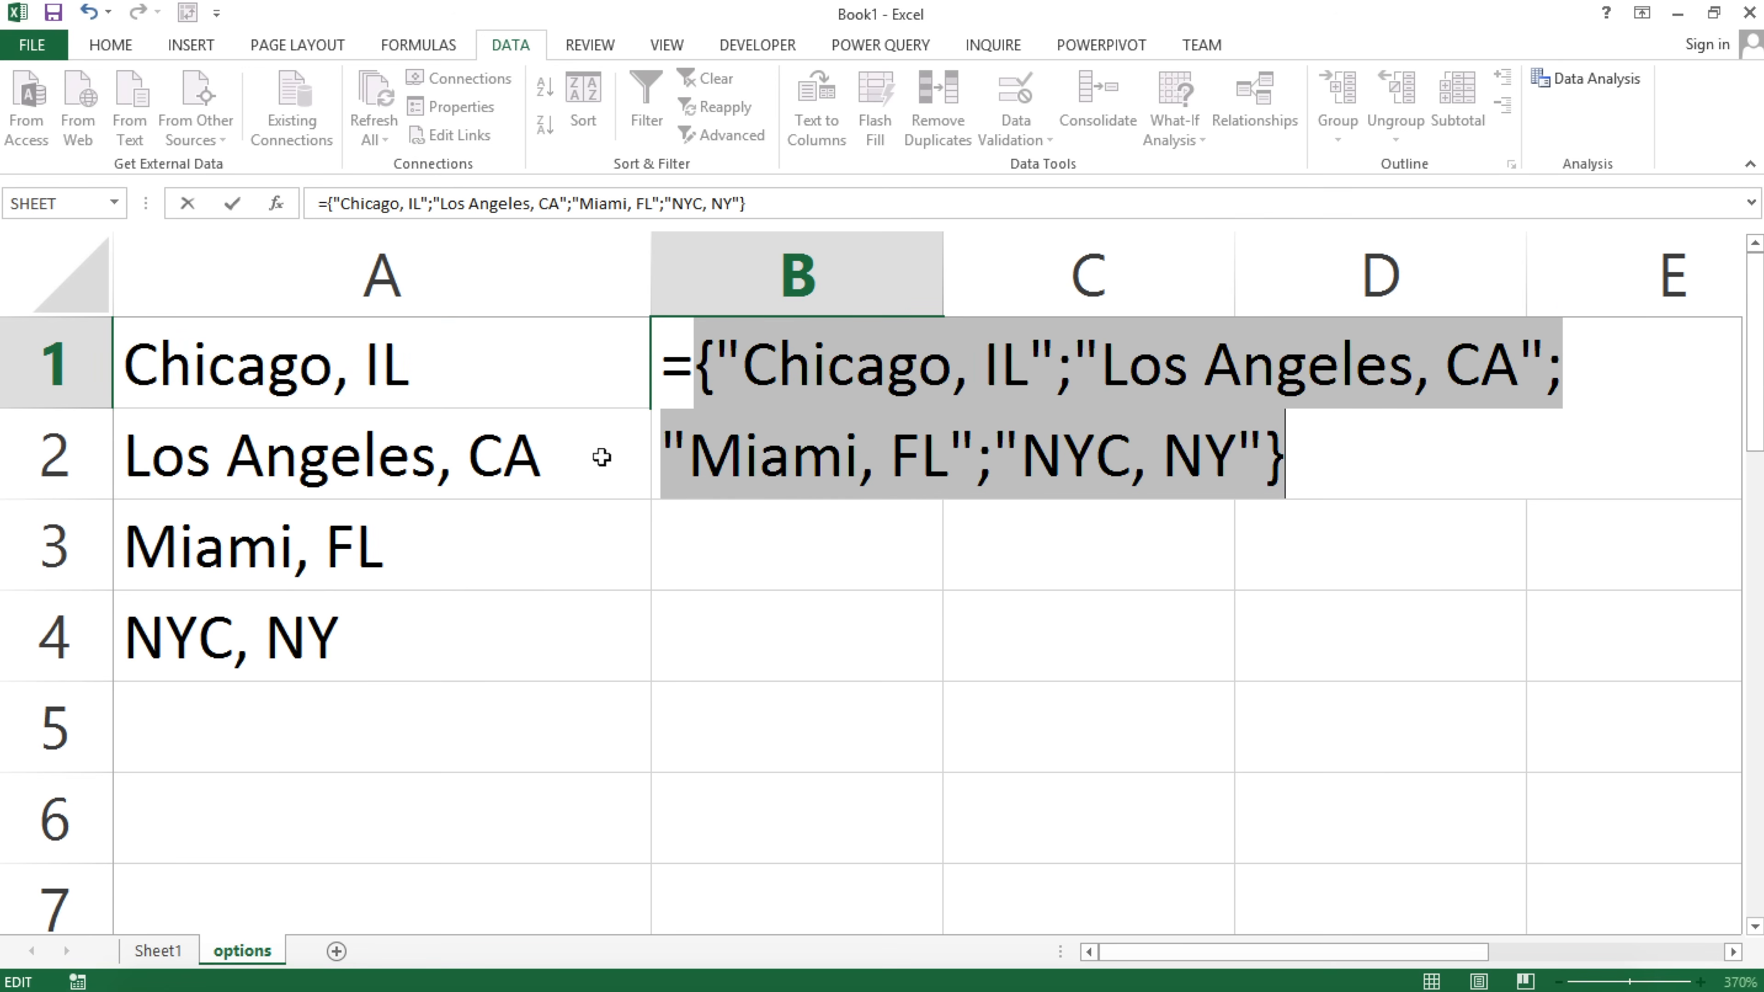
{"action": "key", "text": "ctrl+z"}
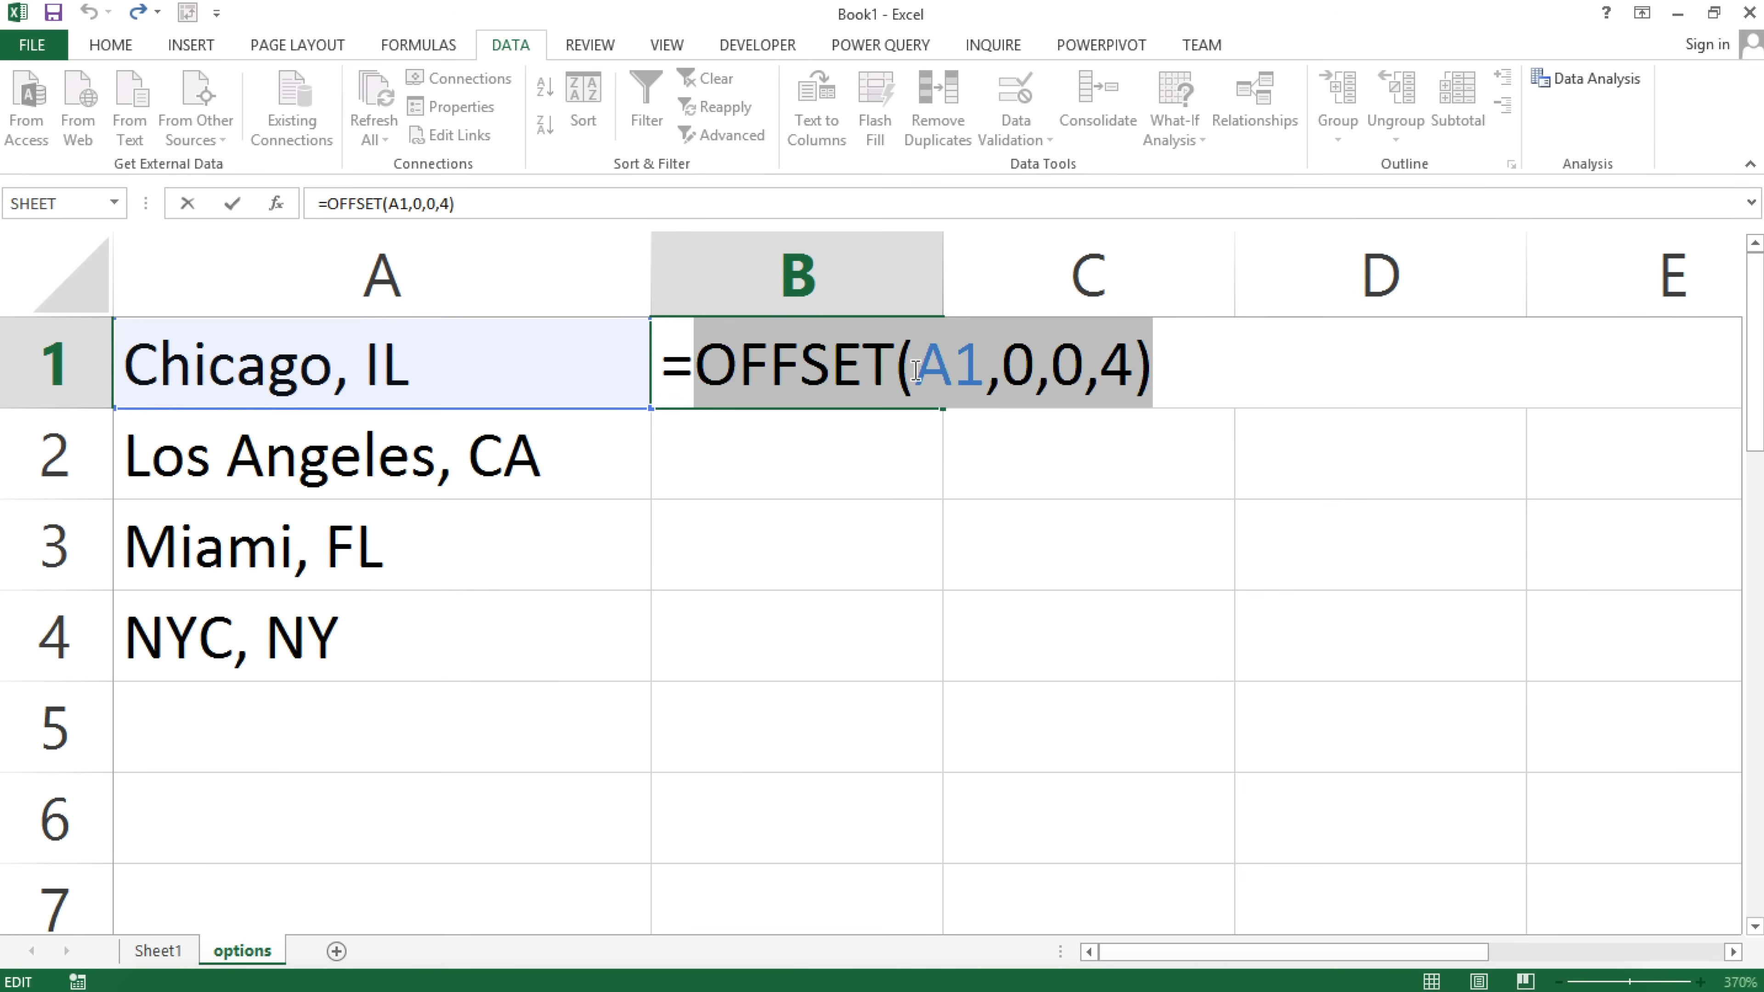
{"action": "double_click", "coordinate": [1122, 365]}
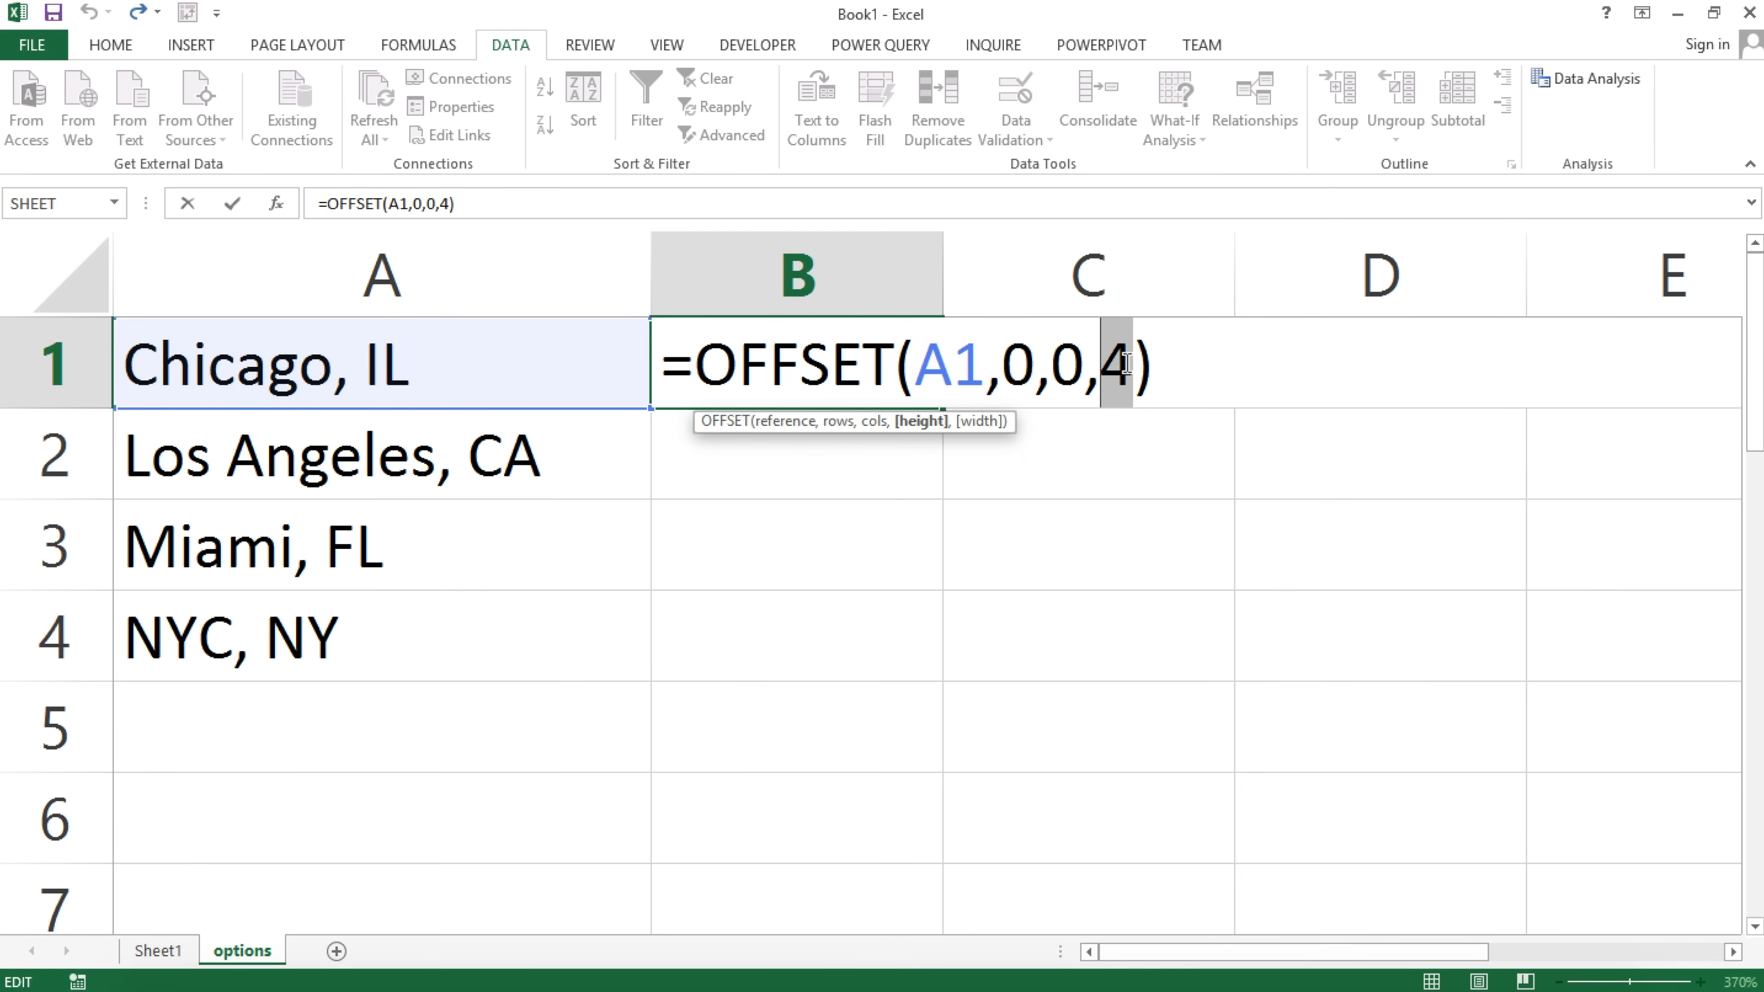
{"action": "key", "text": "Return"}
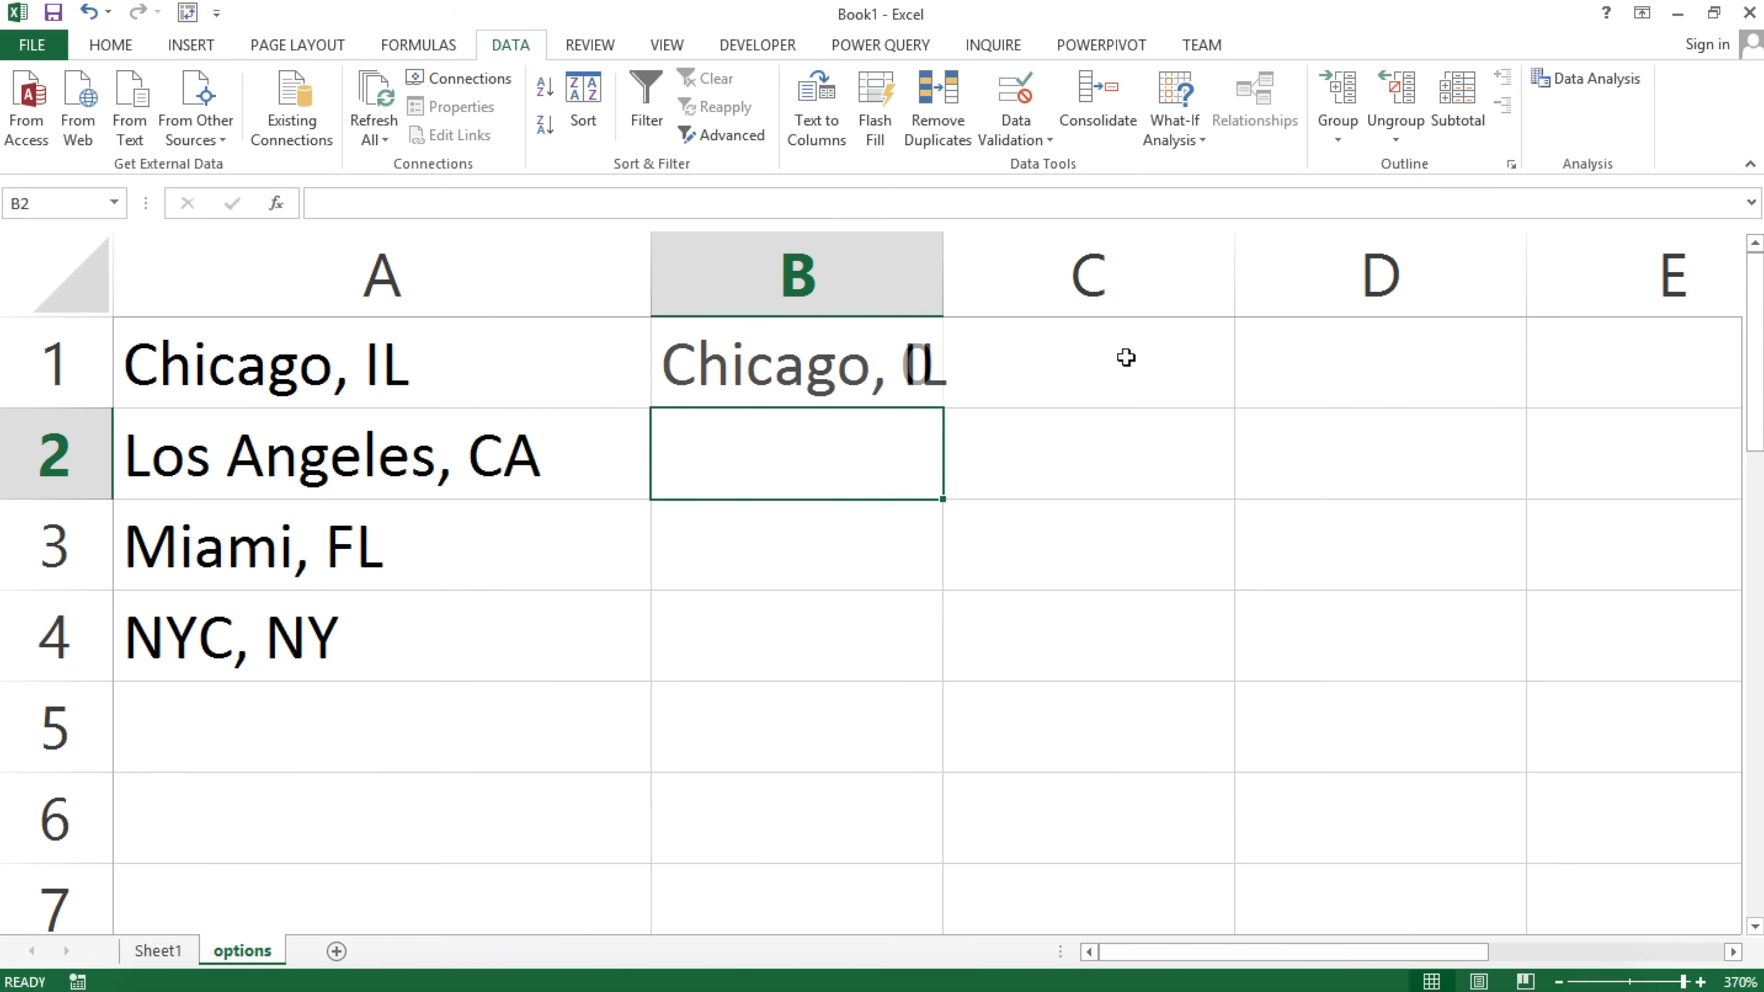
Add the entry Another in cell A5 of the options sheet, below the existing cities.
{"action": "left_click", "coordinate": [288, 711]}
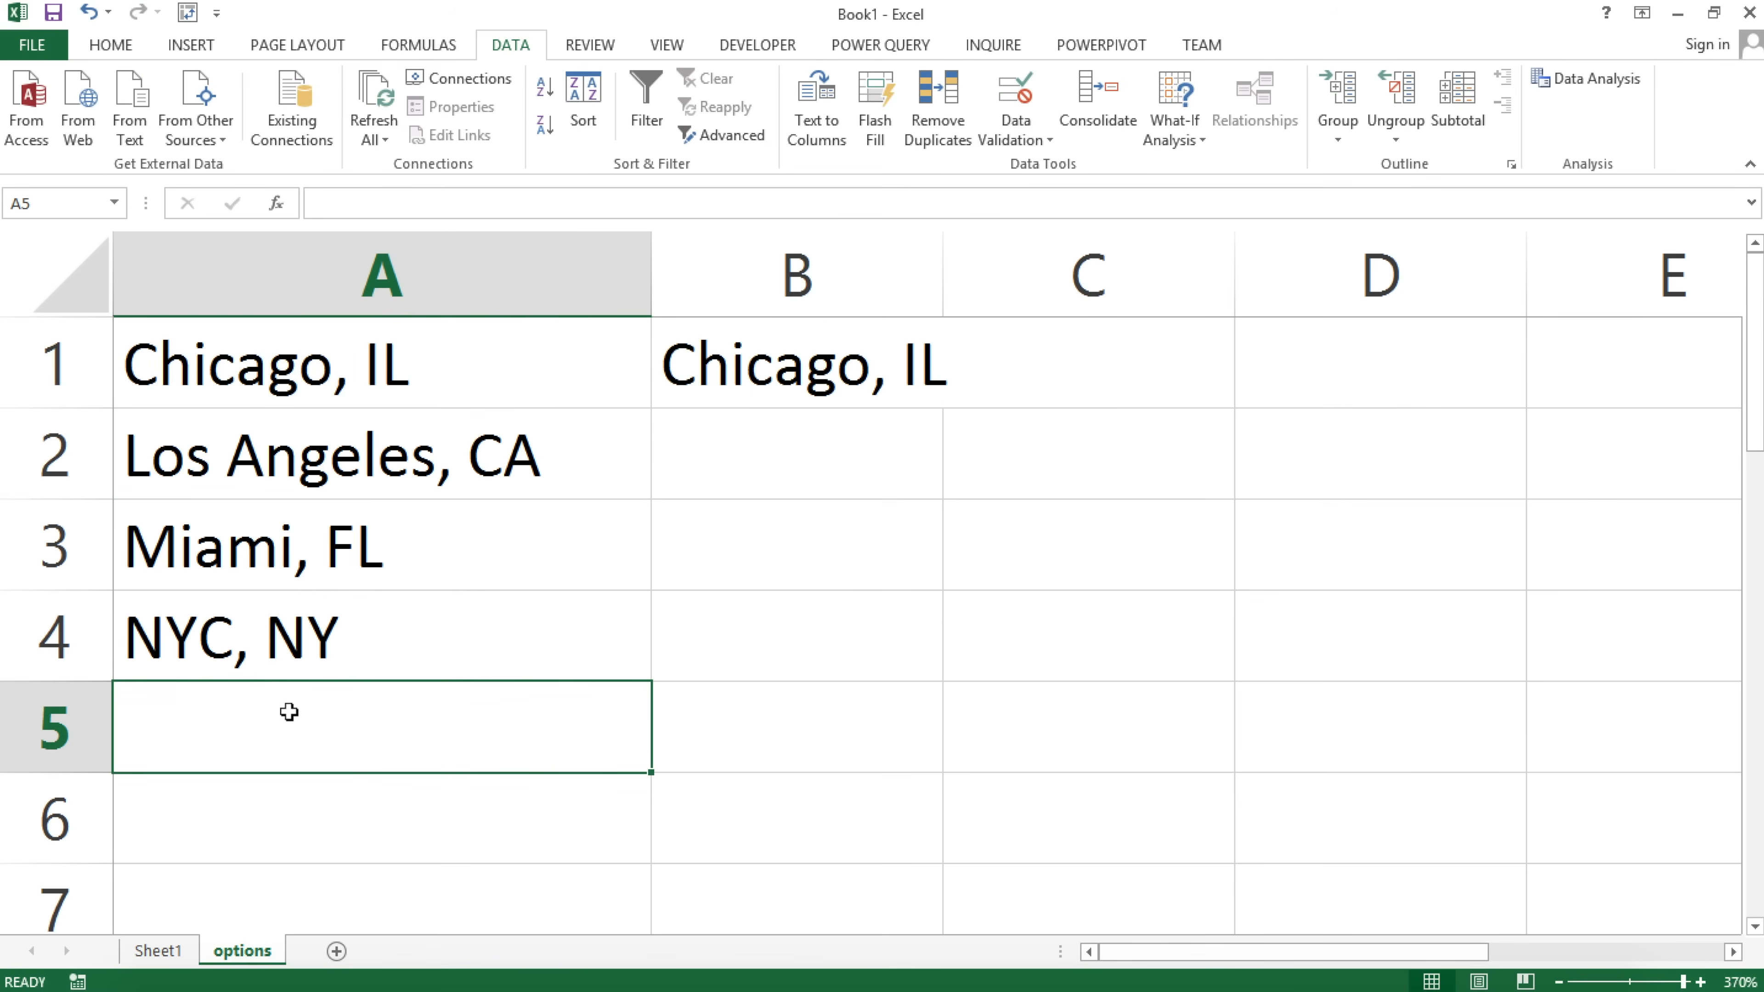
{"action": "type", "text": "Another"}
{"action": "key", "text": "Return"}
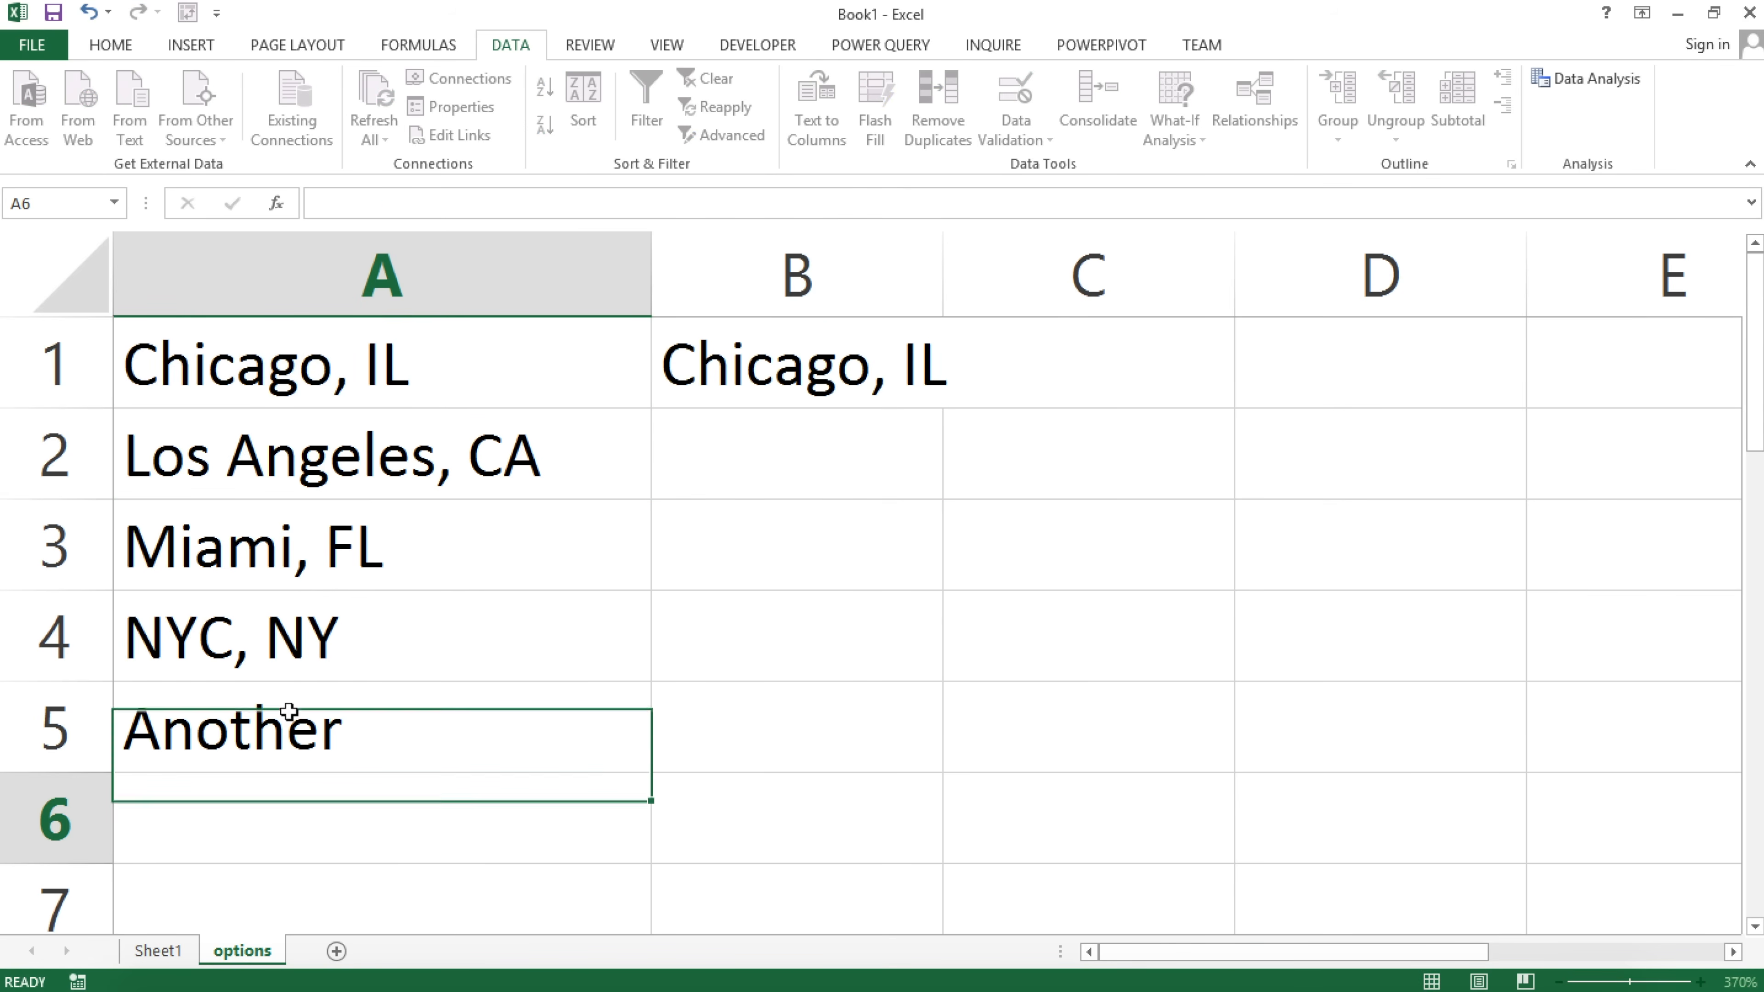
Review the height argument of the OFFSET formula in B1, and clear the entry Another from cell A5.
{"action": "double_click", "coordinate": [887, 365]}
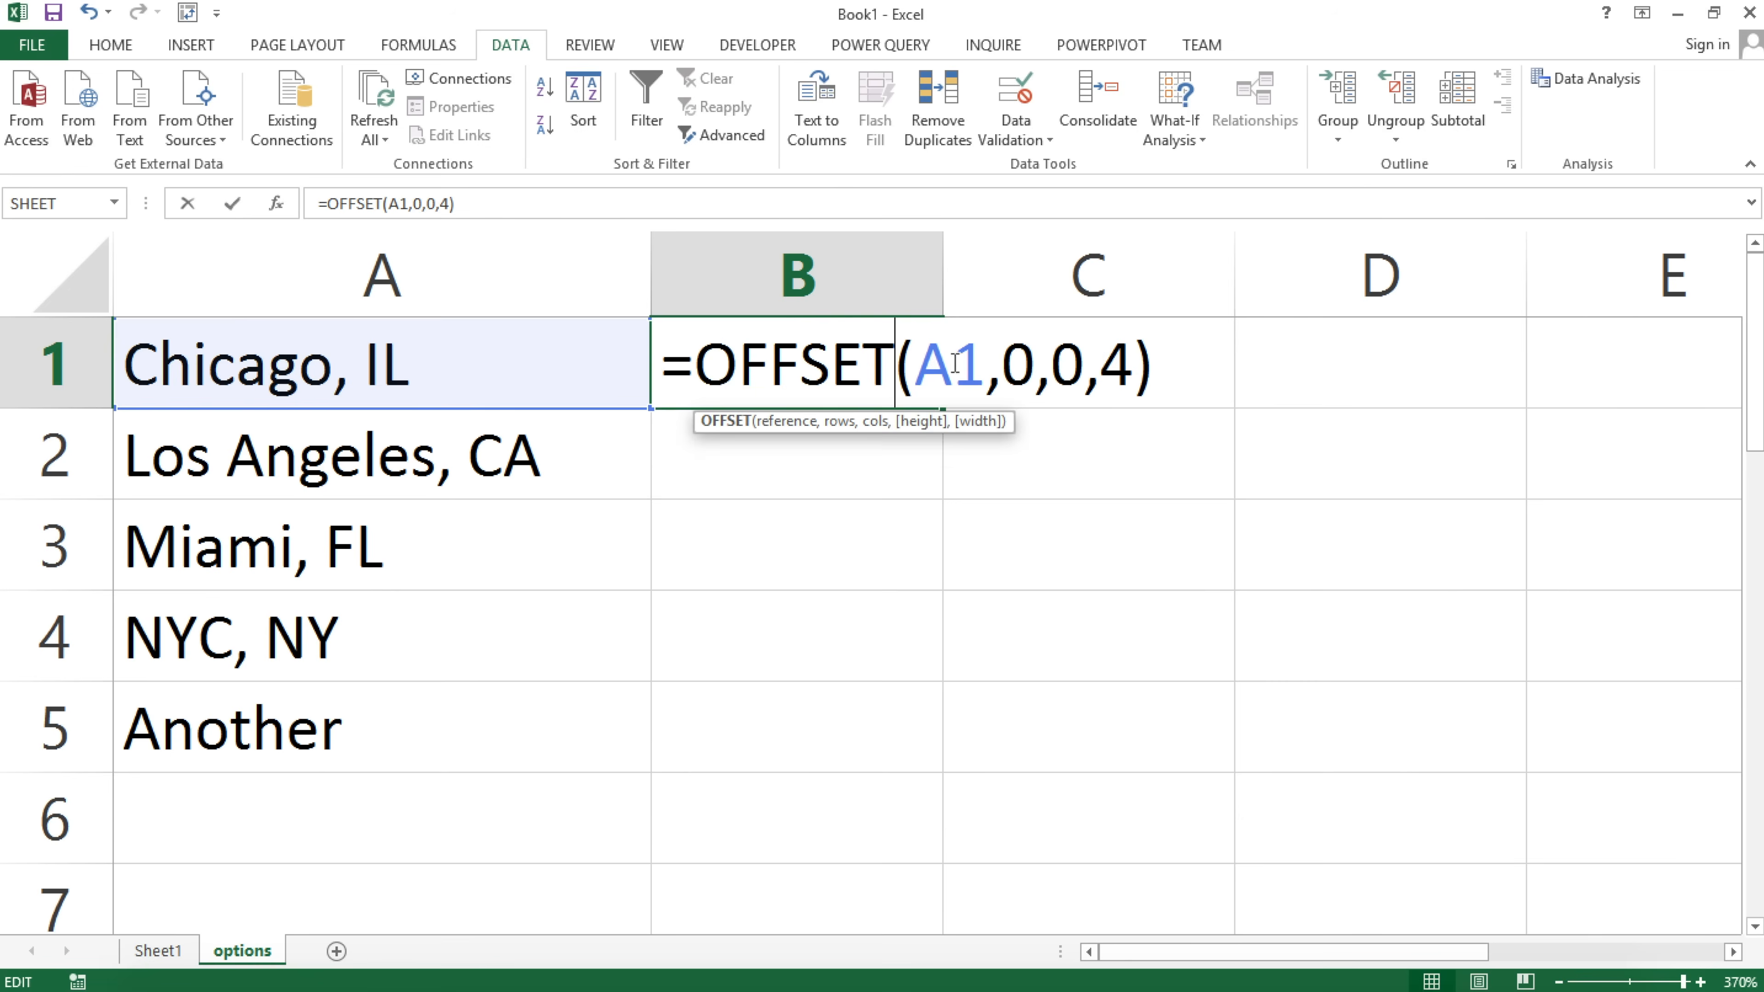
{"action": "double_click", "coordinate": [1114, 367]}
{"action": "key", "text": "Escape"}
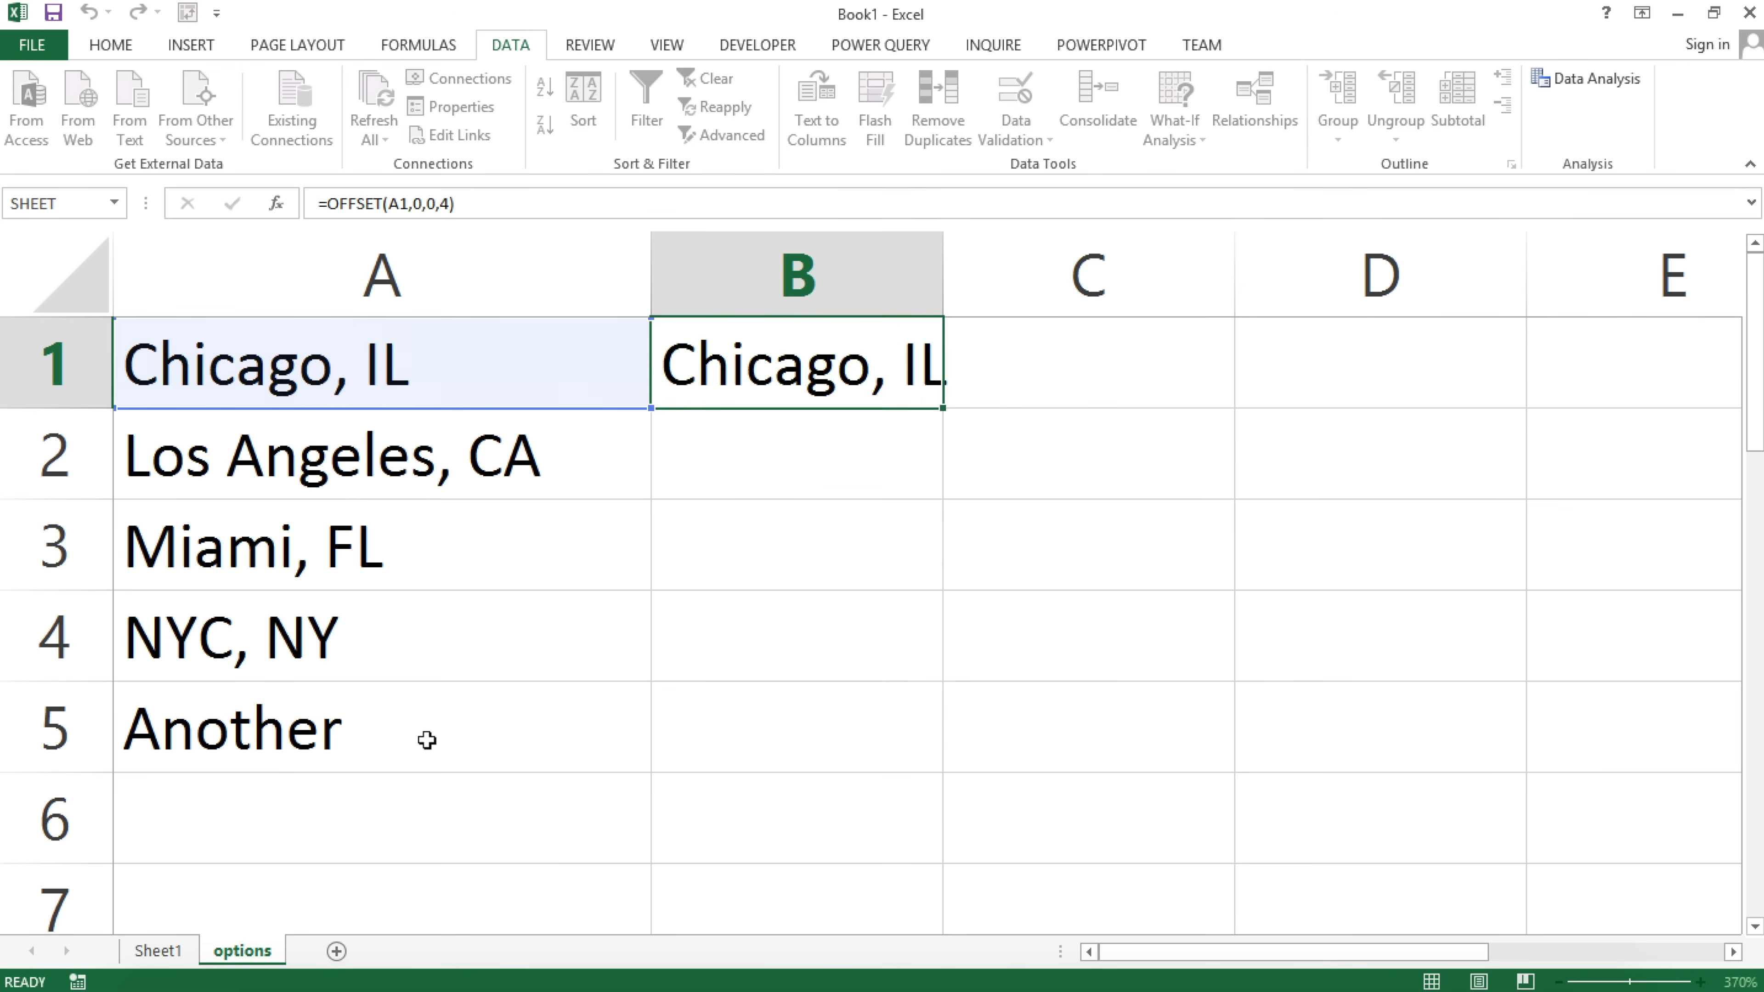
{"action": "left_click", "coordinate": [415, 718]}
{"action": "key", "text": "BackSpace"}
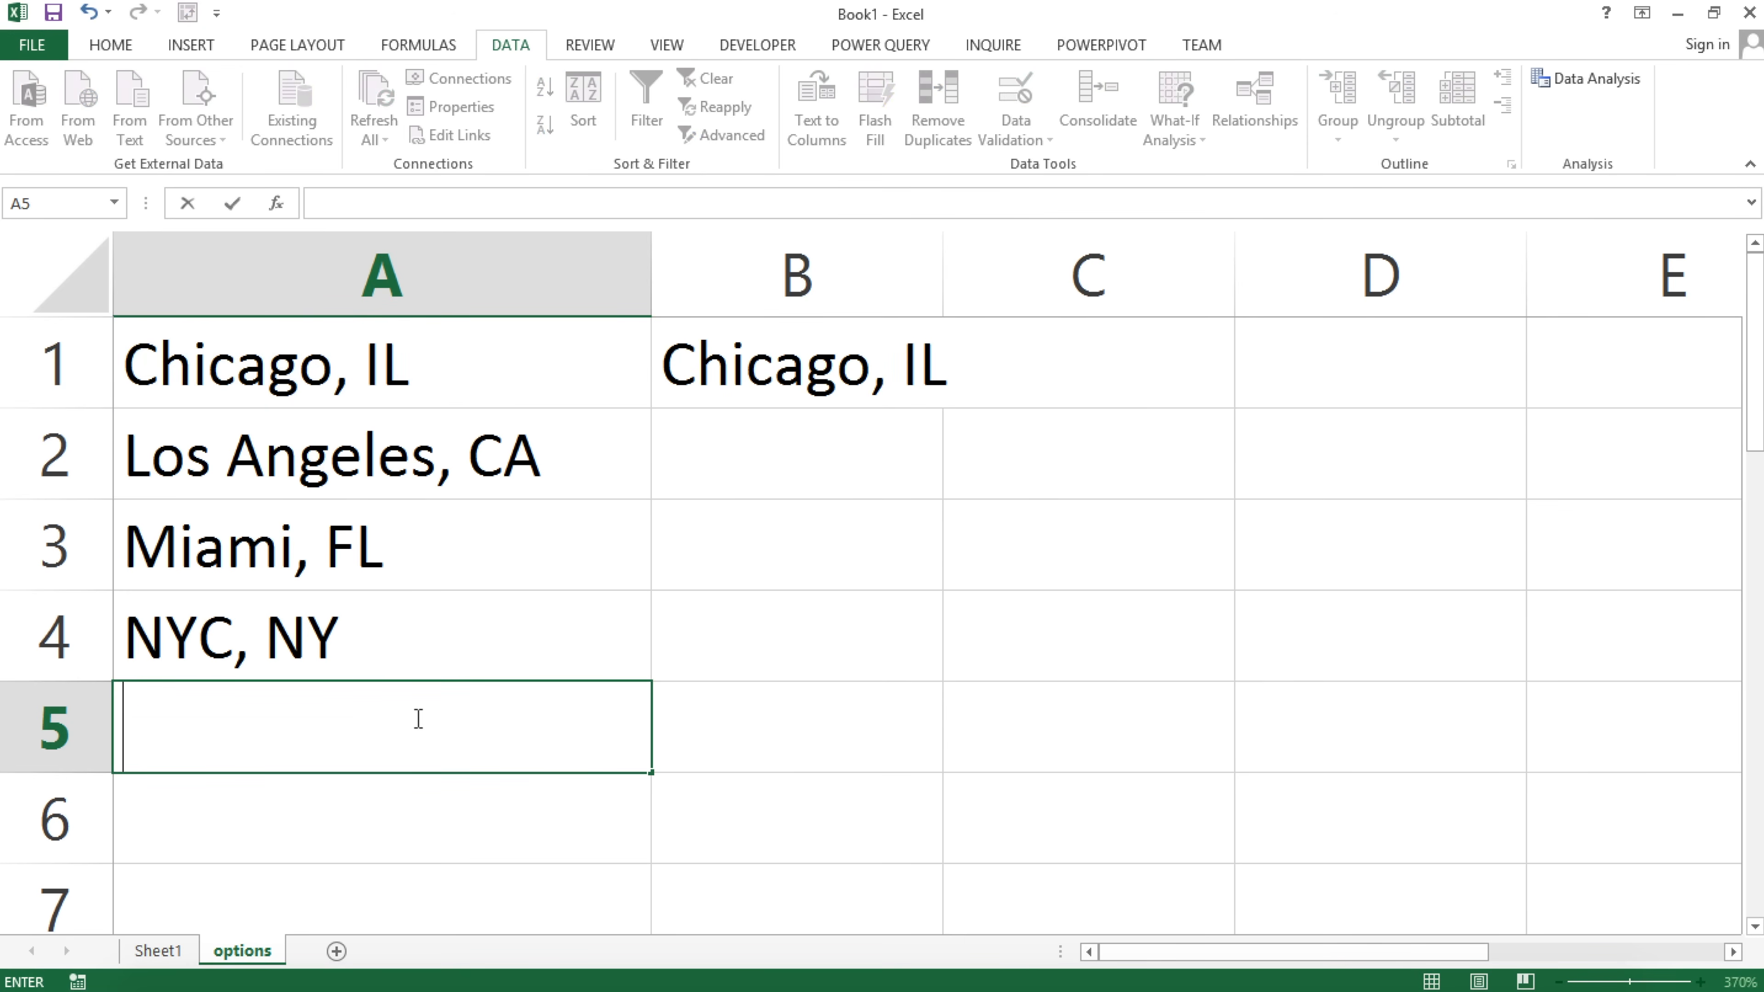
{"action": "key", "text": "Up"}
Examine the height argument of the OFFSET formula in B1 and leave the formula as it is.
{"action": "left_click", "coordinate": [754, 375]}
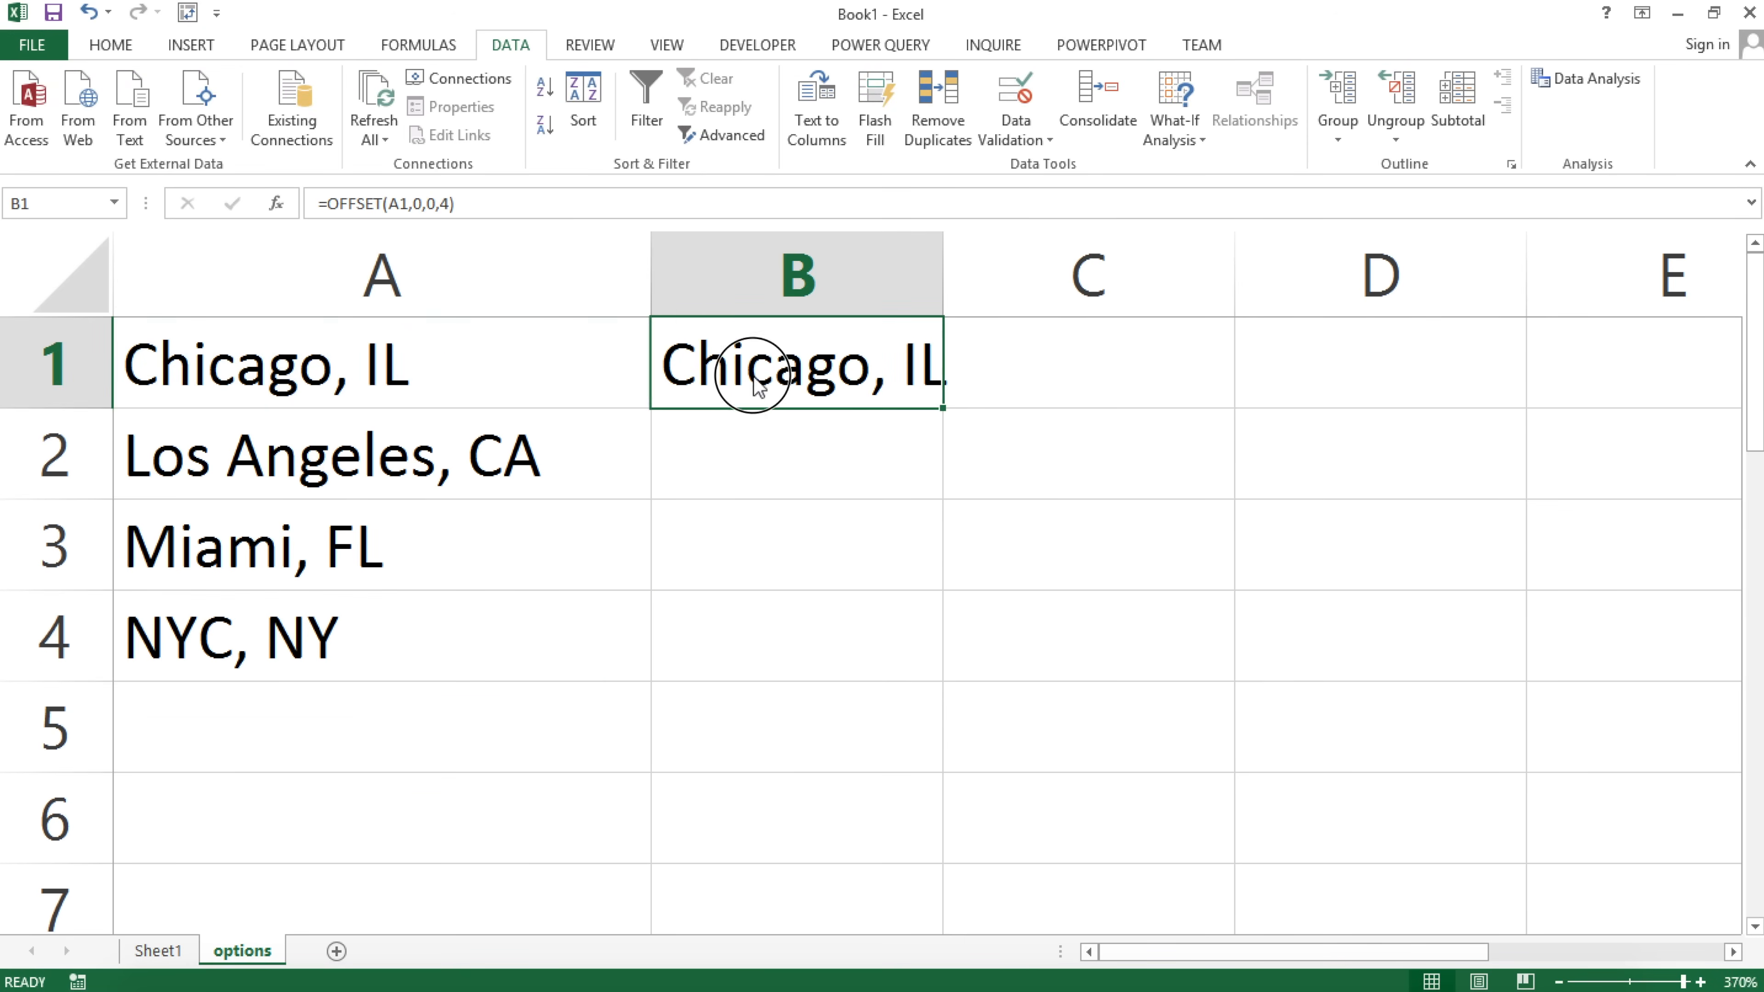
{"action": "double_click", "coordinate": [754, 375]}
{"action": "double_click", "coordinate": [1122, 362]}
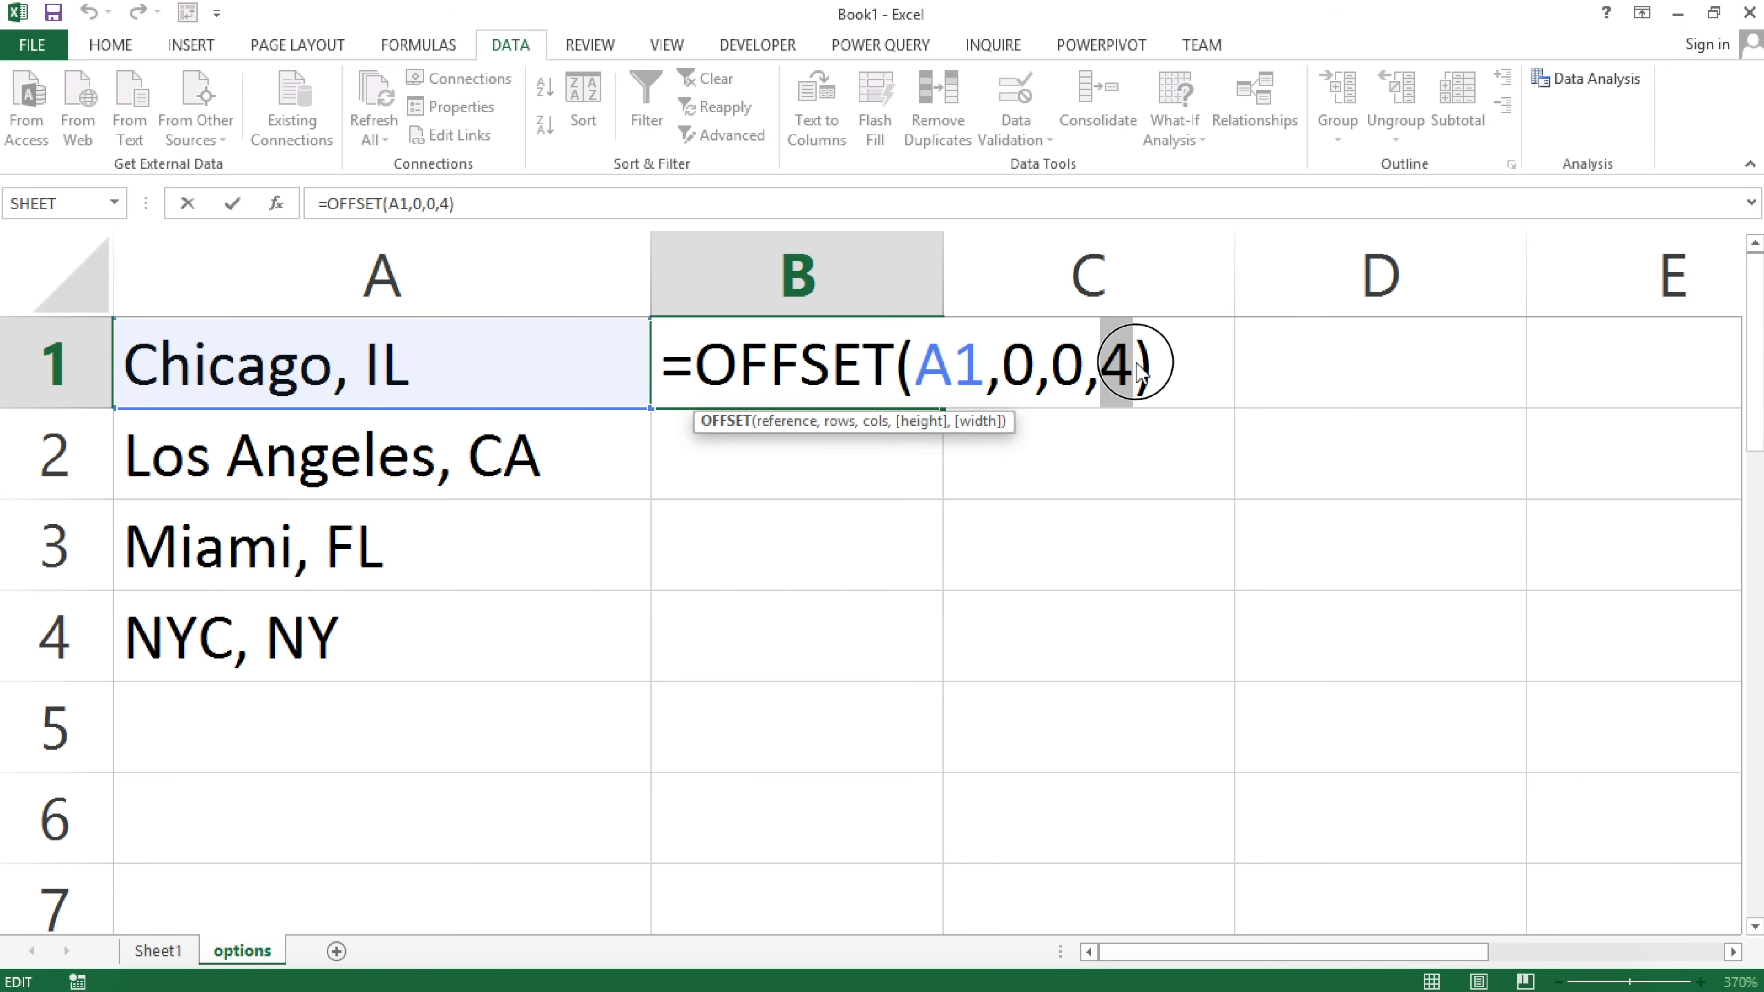
{"action": "key", "text": "Escape"}
Enter the formula =COUNTA(A:A) in cell B3 to count the non-empty cells in column A.
{"action": "left_click", "coordinate": [784, 536]}
{"action": "type", "text": "=counta"}
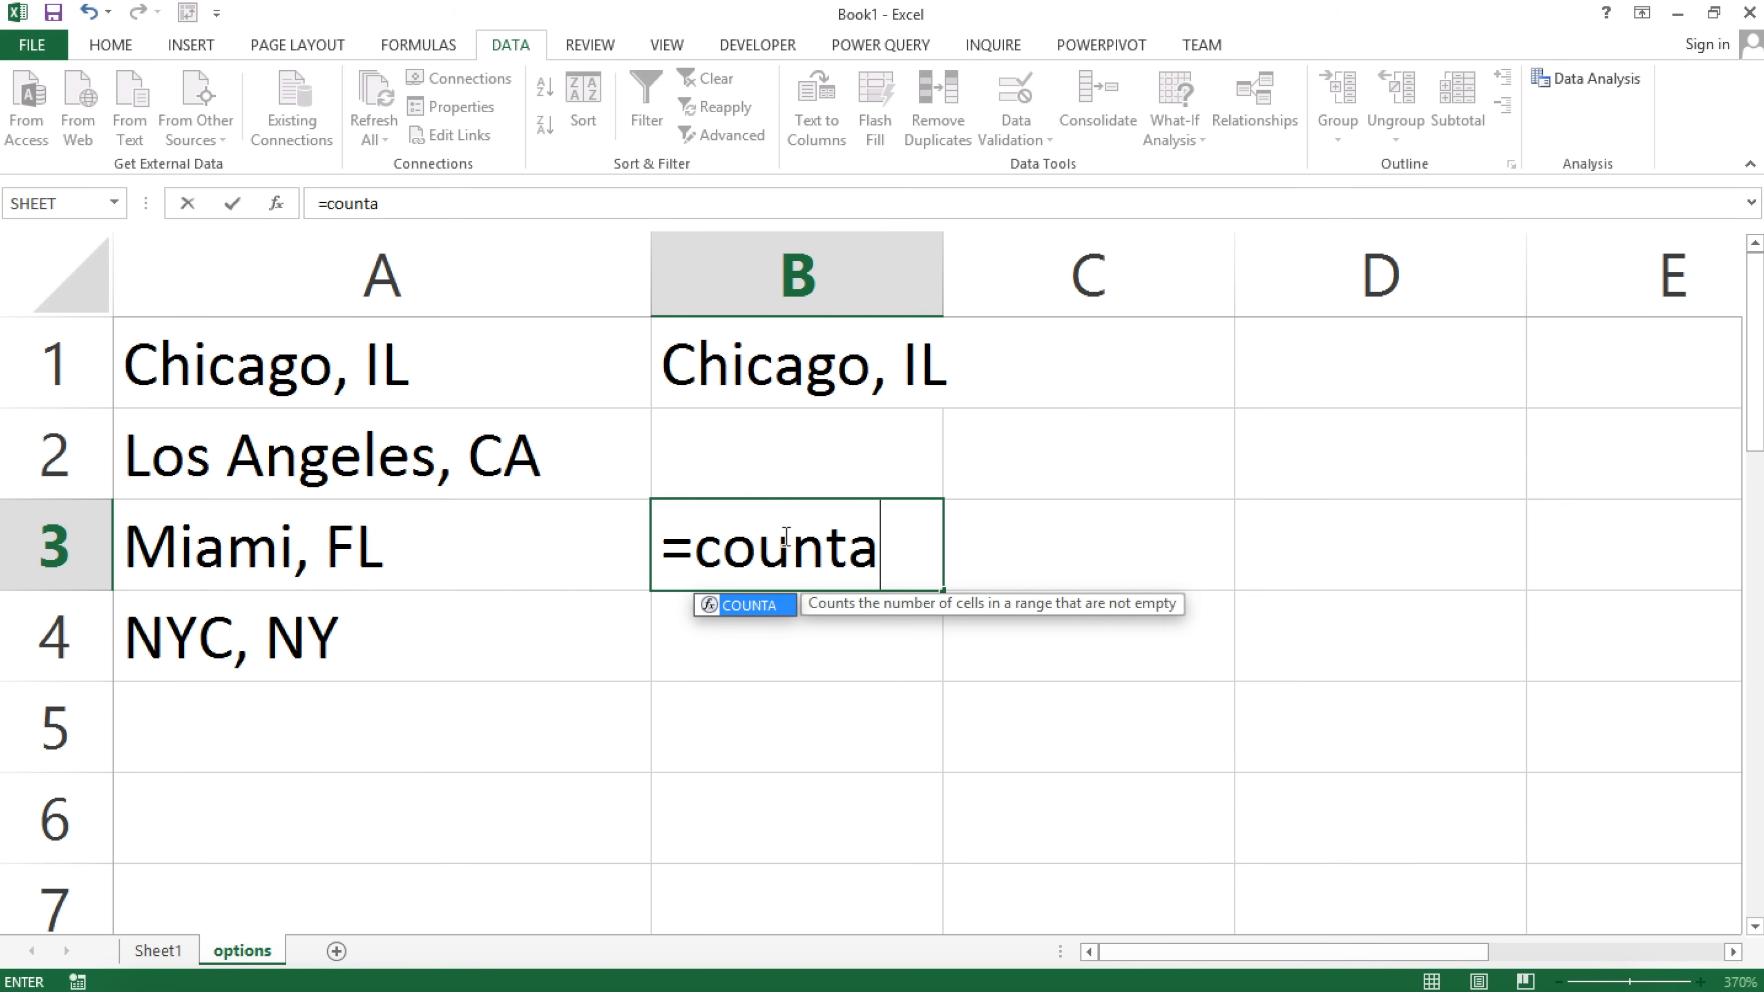
{"action": "key", "text": "Tab"}
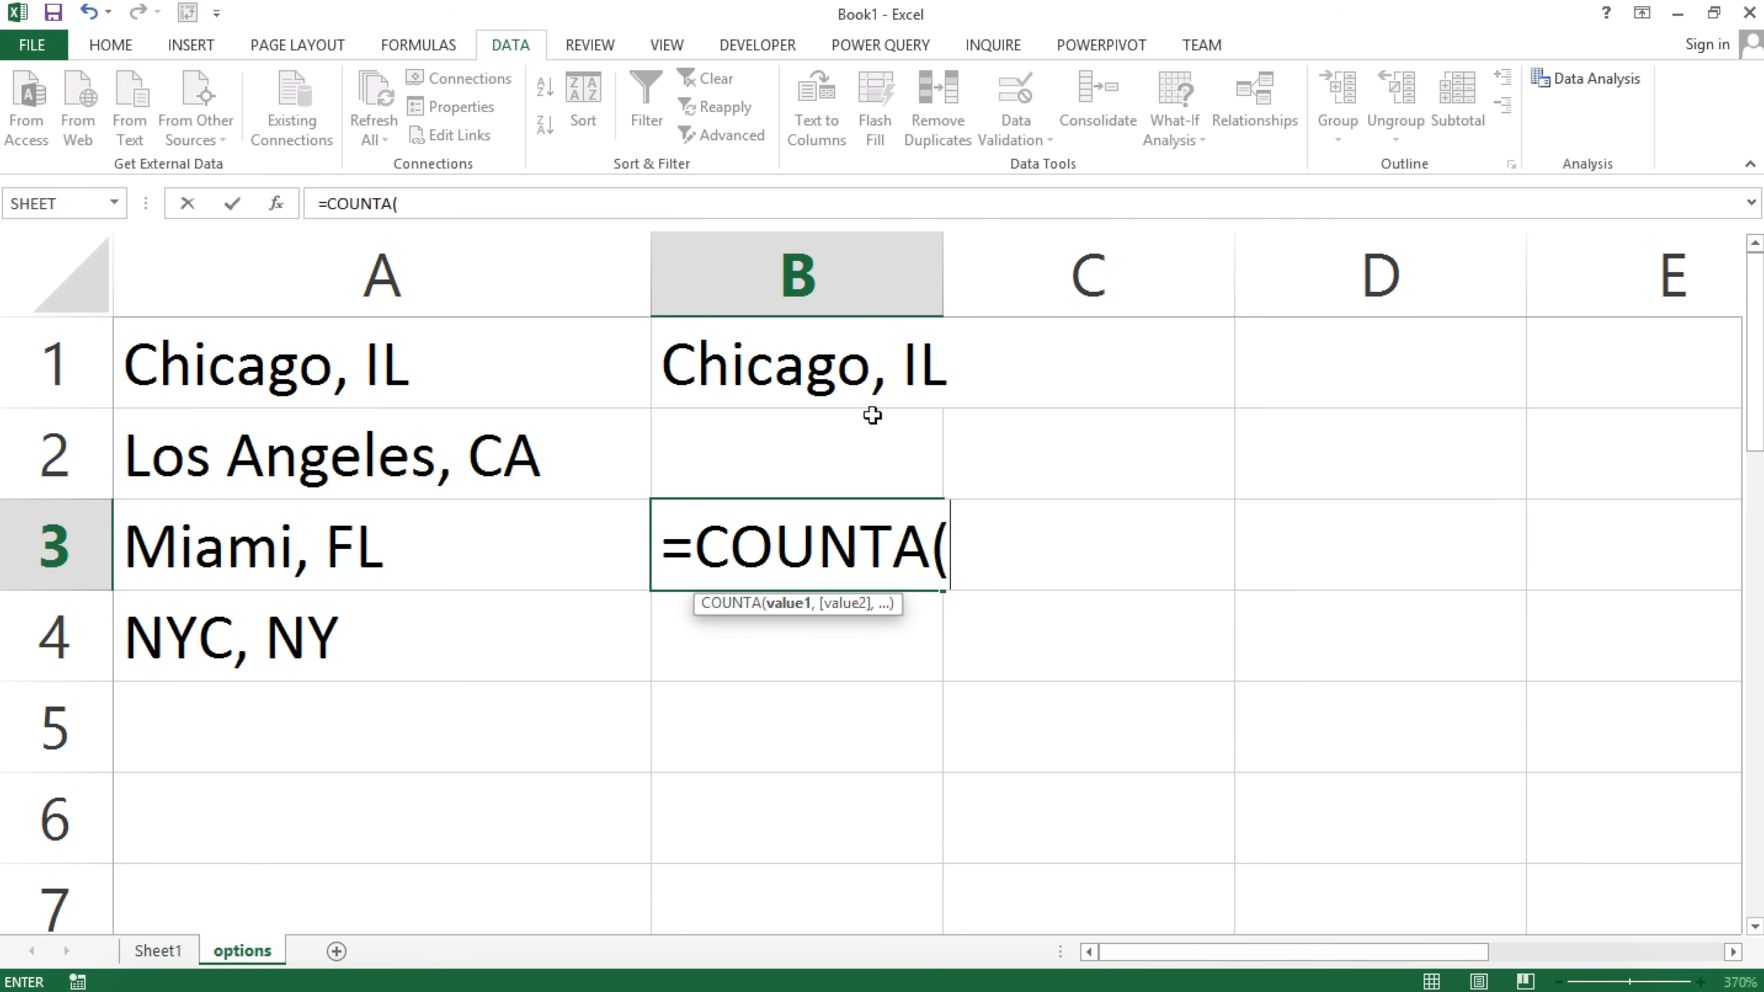
{"action": "left_click", "coordinate": [374, 266]}
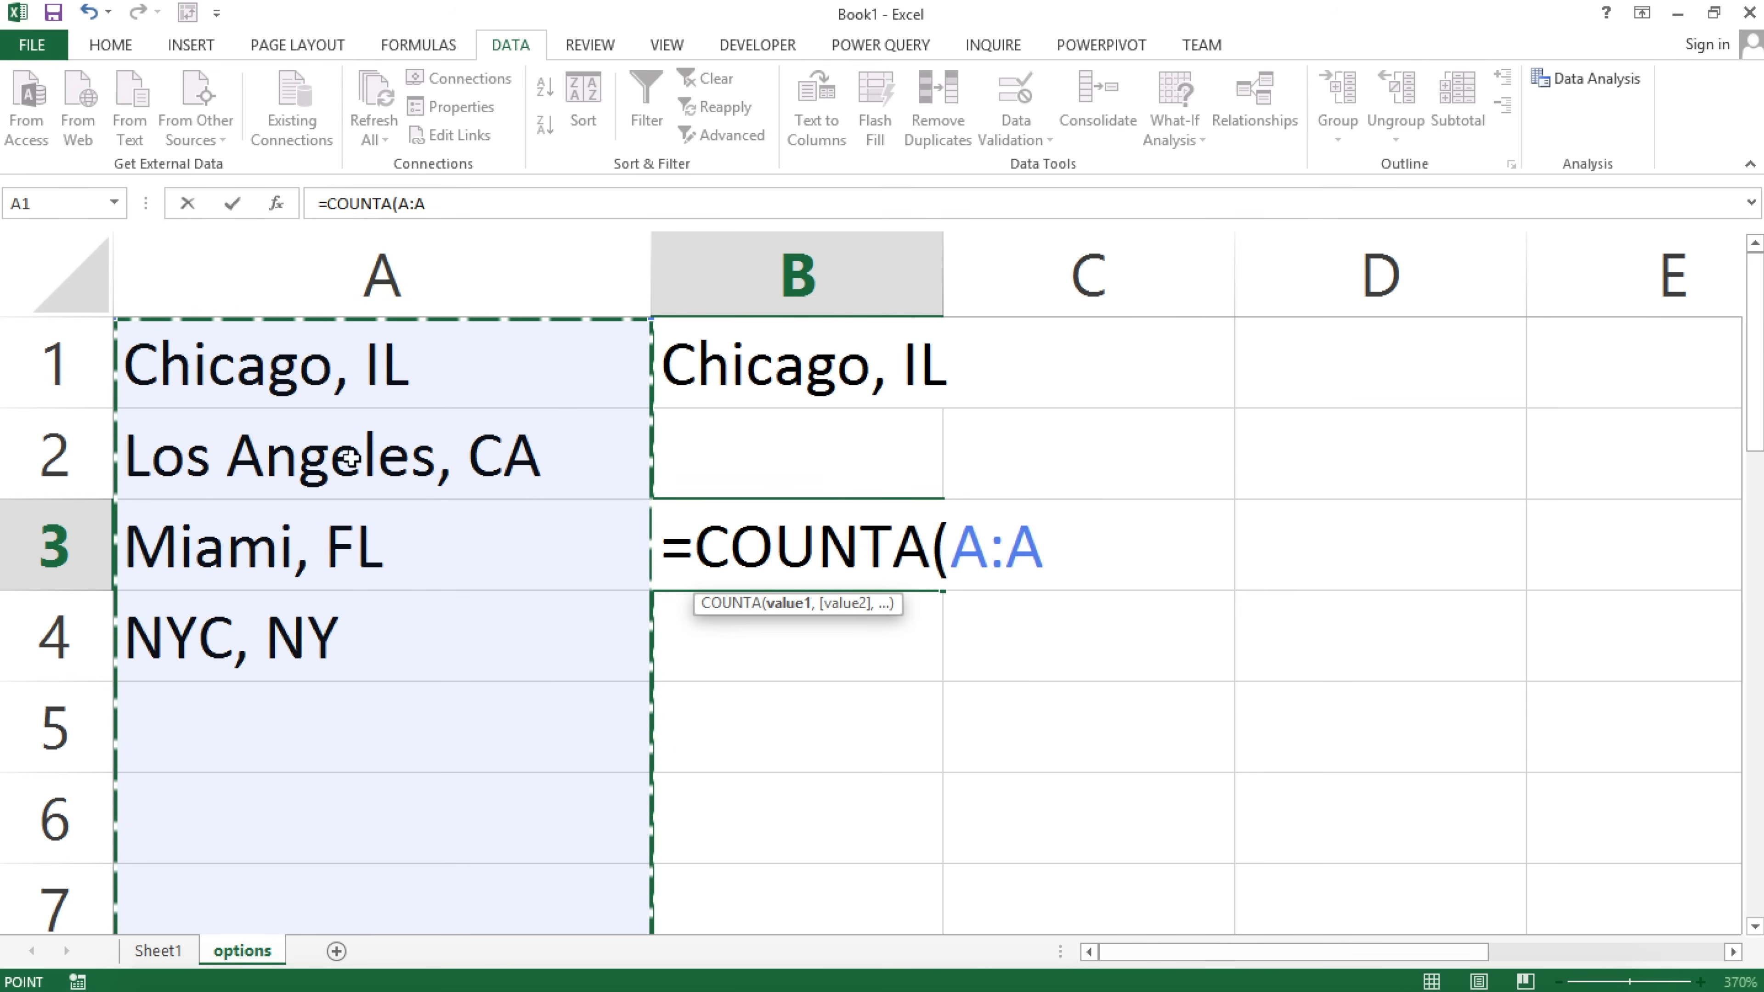
{"action": "type", "text": ")"}
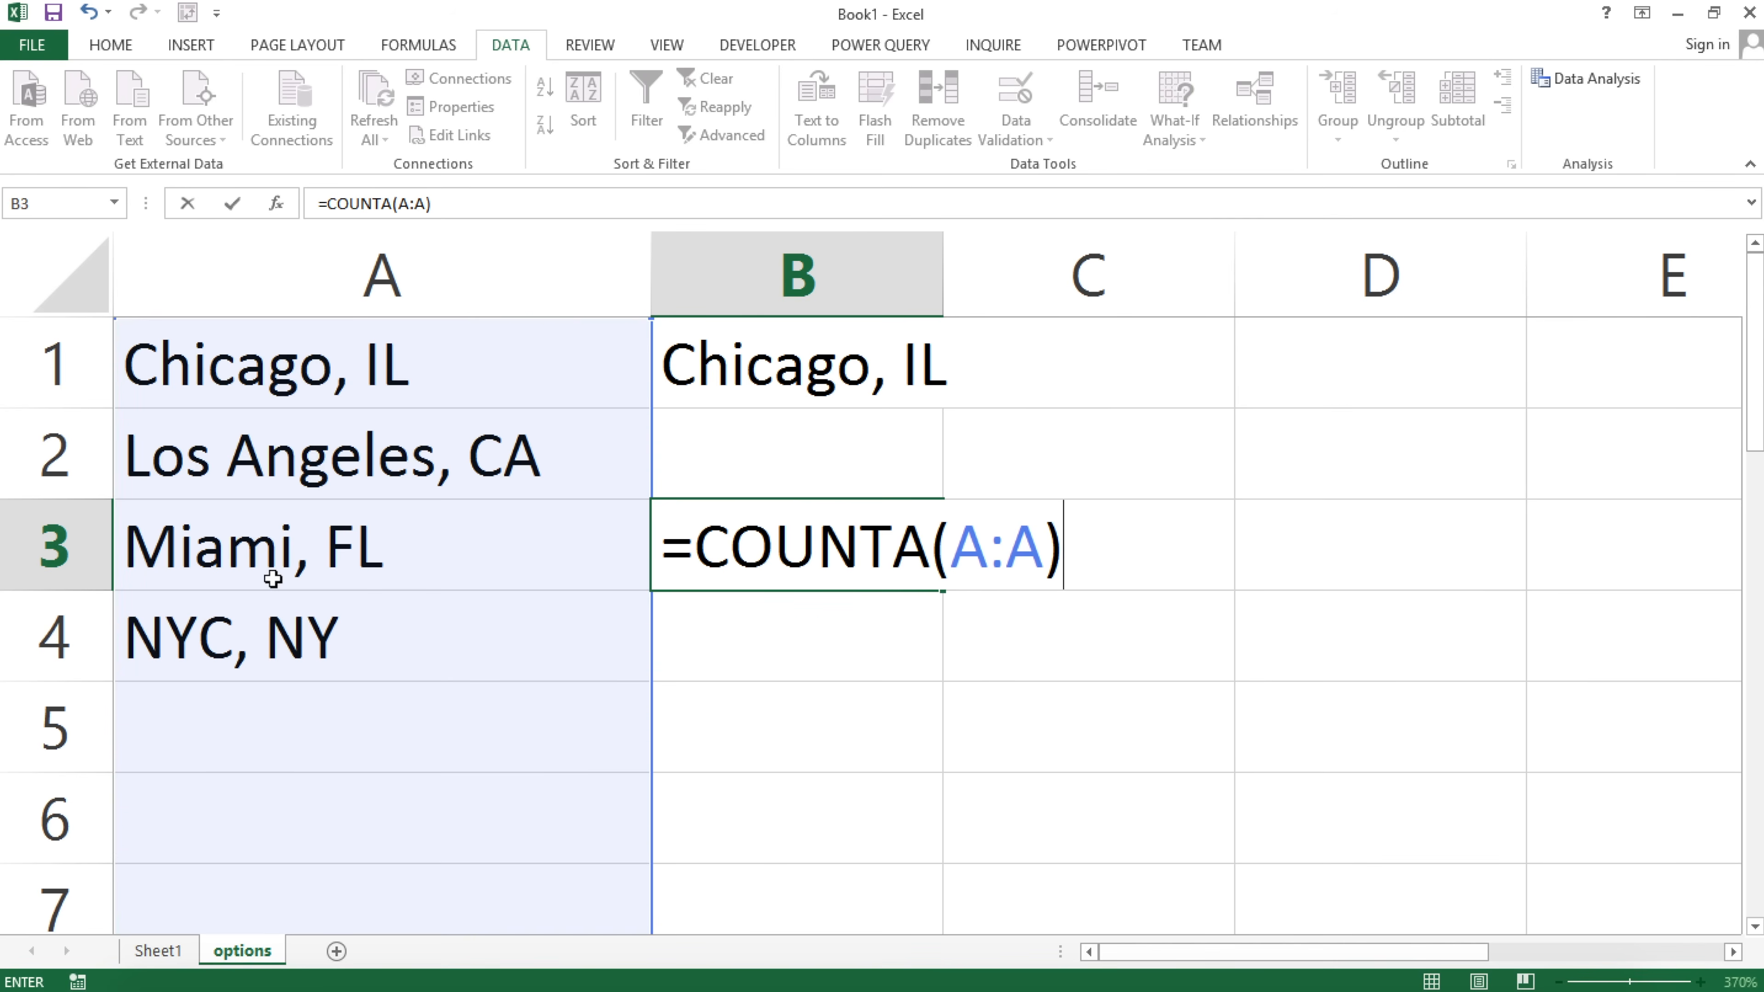
{"action": "key", "text": "Return"}
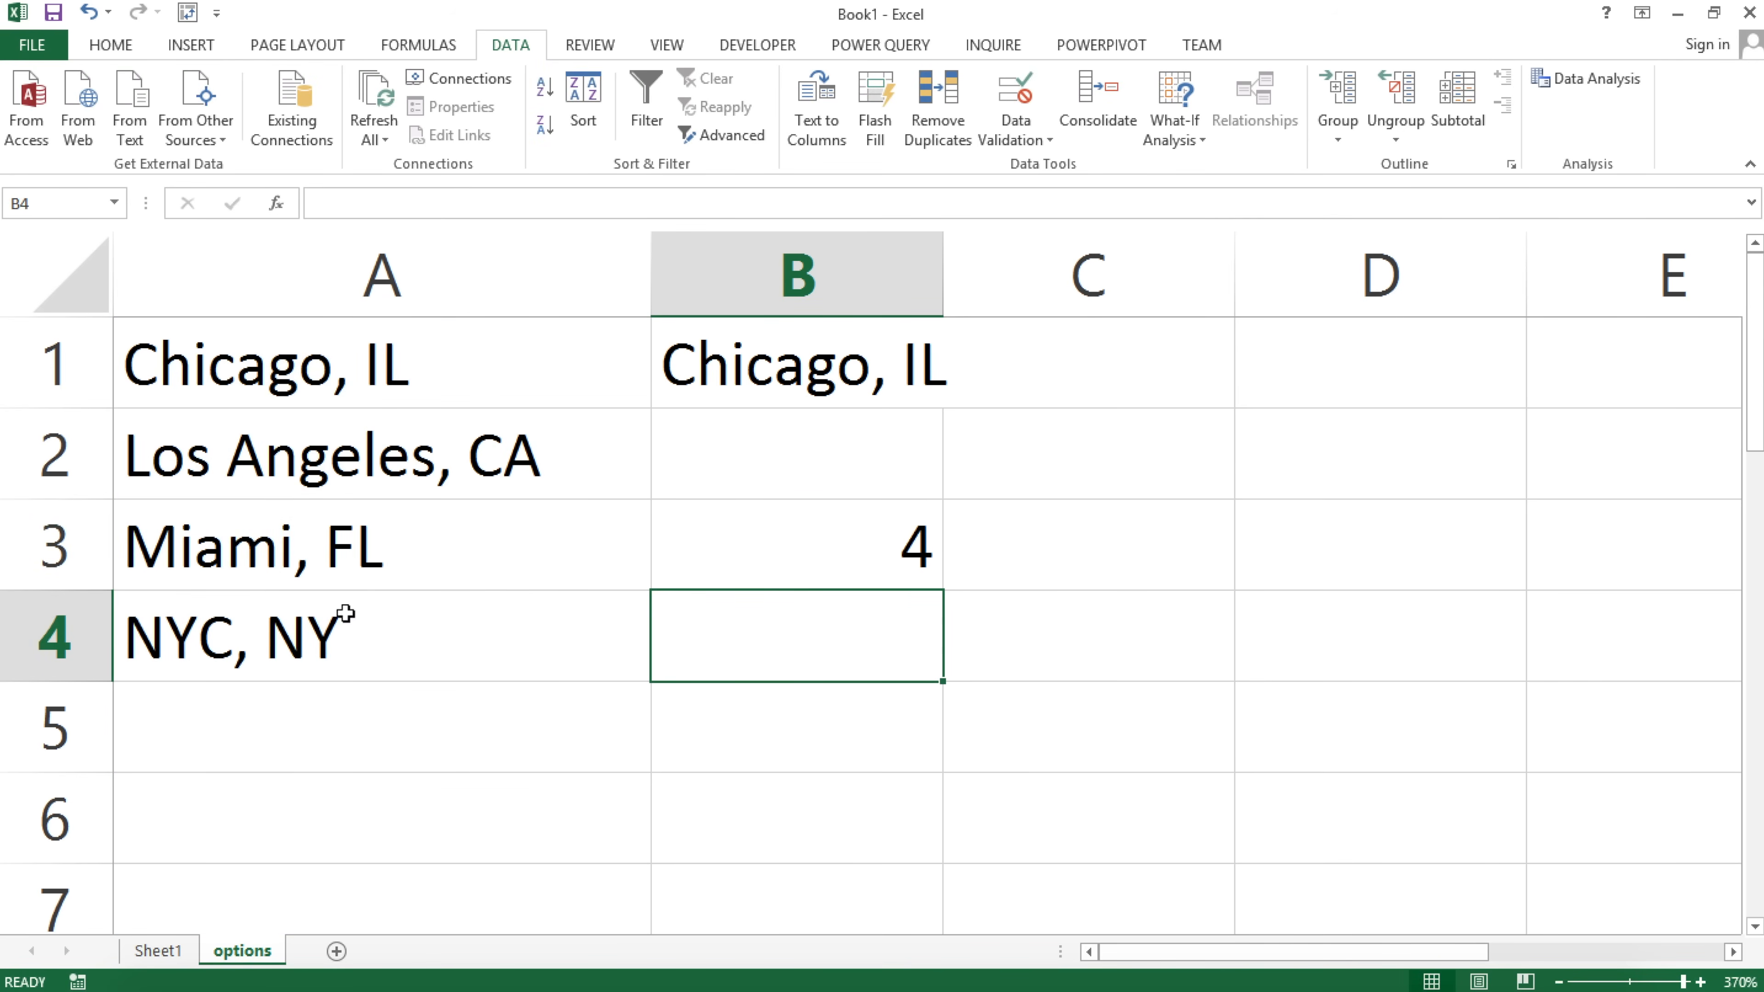
Enter the test text sdfds in A5 to check the COUNTA formula, then clear A5 again.
{"action": "left_click", "coordinate": [395, 715]}
{"action": "type", "text": "sdfds"}
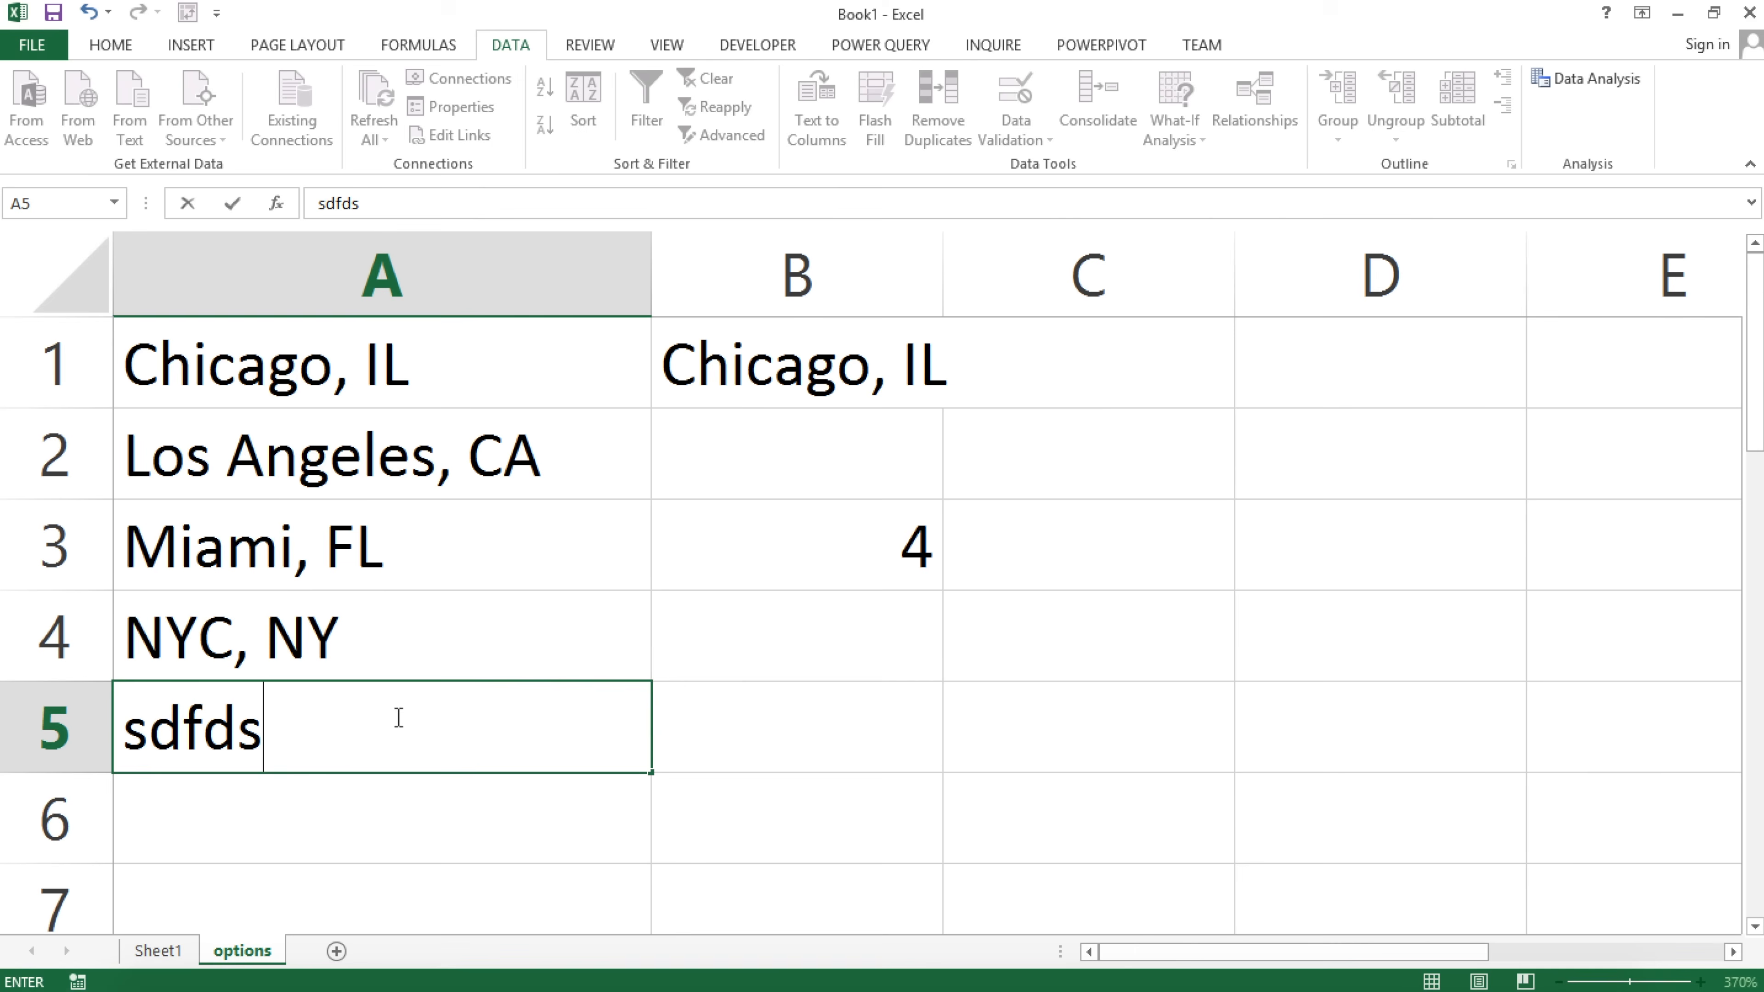
{"action": "key", "text": "Return"}
{"action": "left_click", "coordinate": [414, 717]}
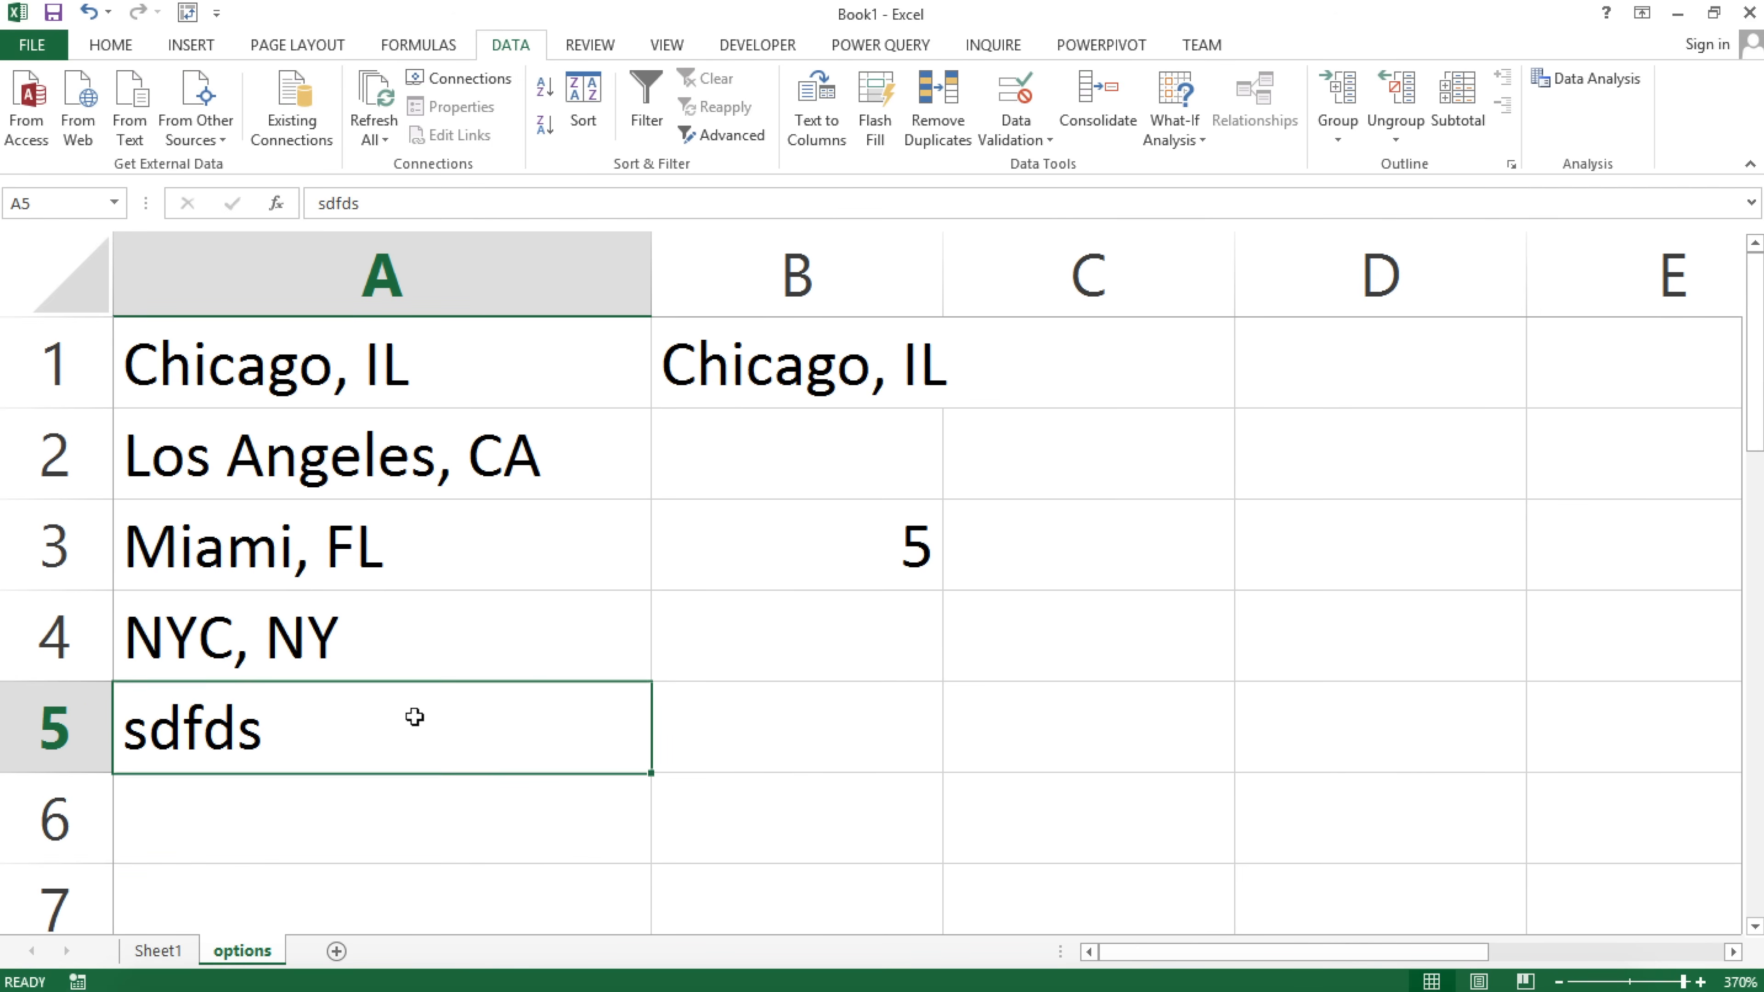
{"action": "key", "text": "Delete"}
{"action": "key", "text": "Up"}
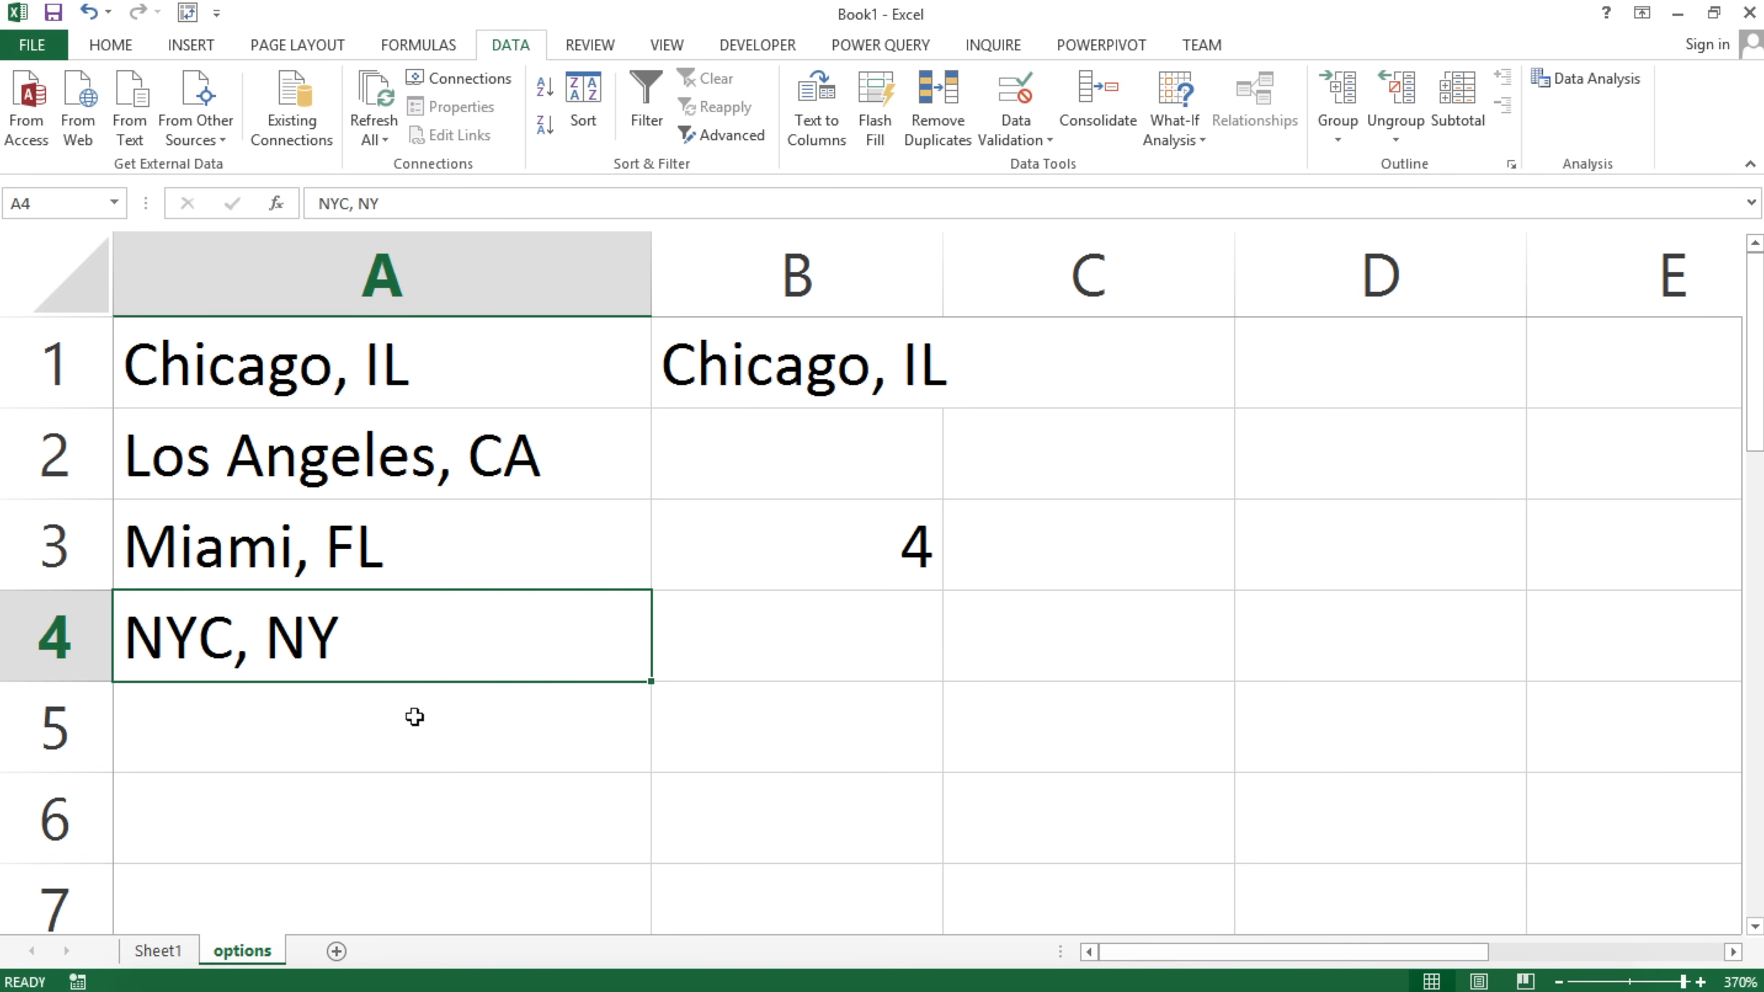
Copy COUNTA(A:A) from B3 into the height argument of the formula in B1, making it =OFFSET(A1,0,0,COUNTA(A:A)).
{"action": "left_click", "coordinate": [732, 549]}
{"action": "double_click", "coordinate": [731, 549]}
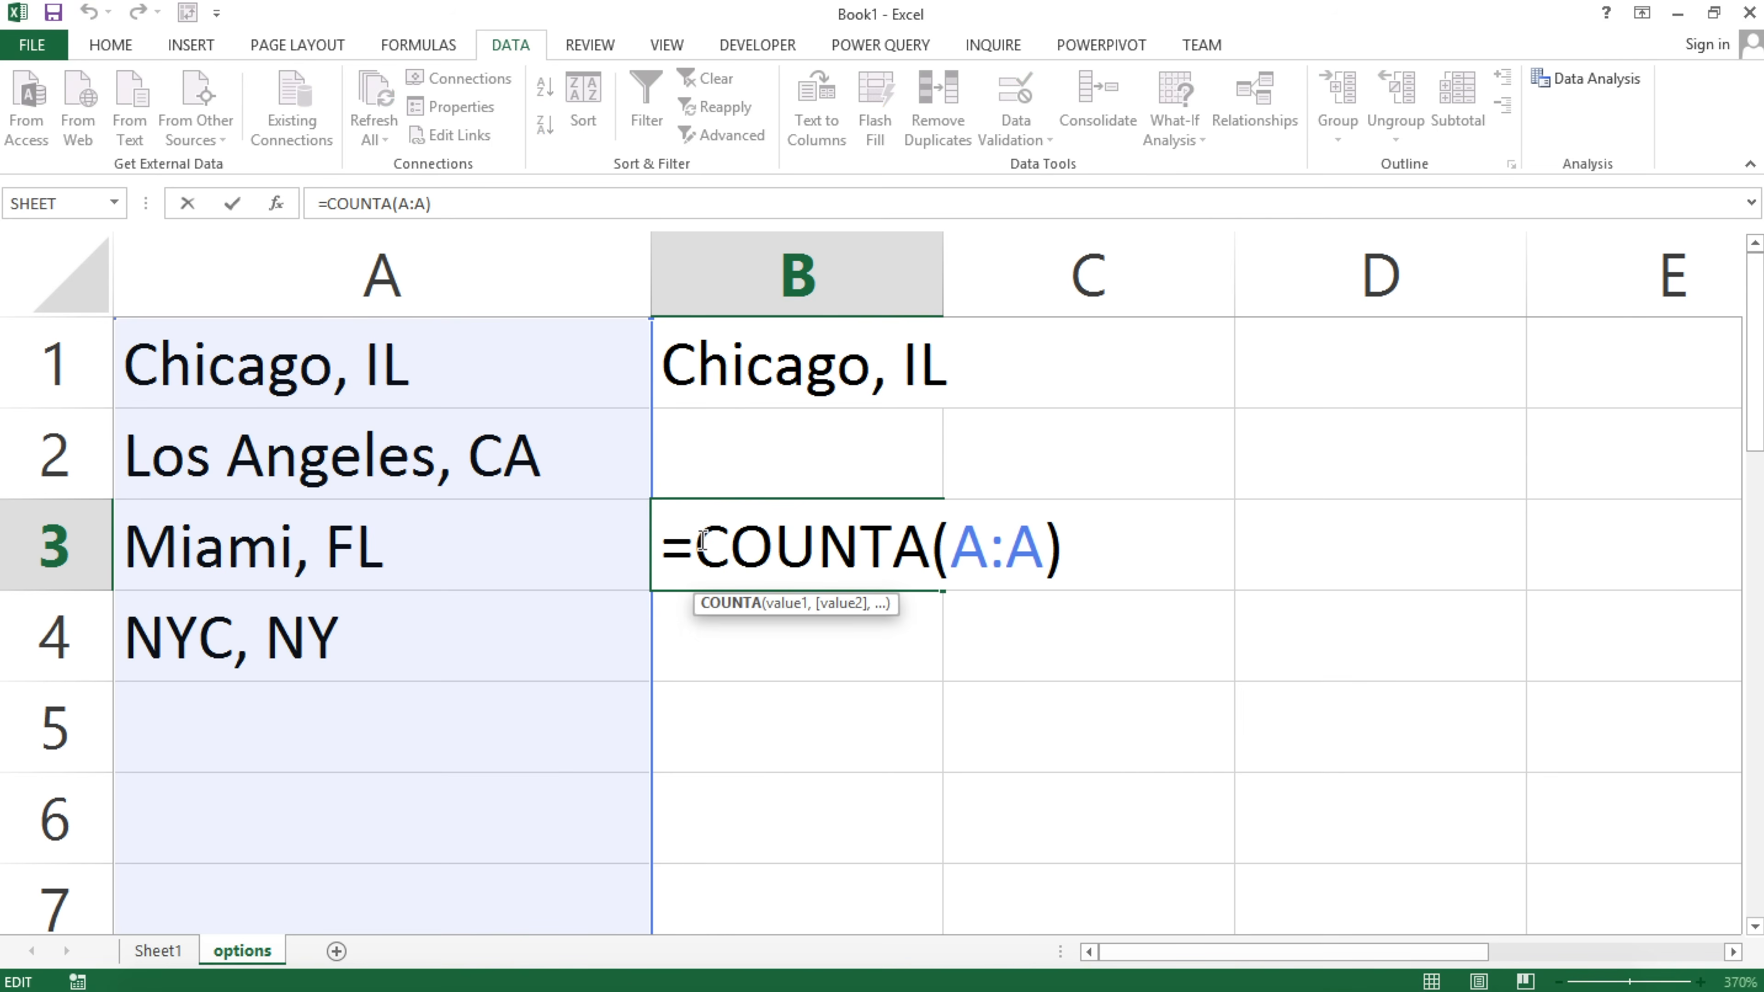
{"action": "left_click_drag", "start_coordinate": [695, 548], "coordinate": [1139, 570]}
{"action": "key", "text": "ctrl+c"}
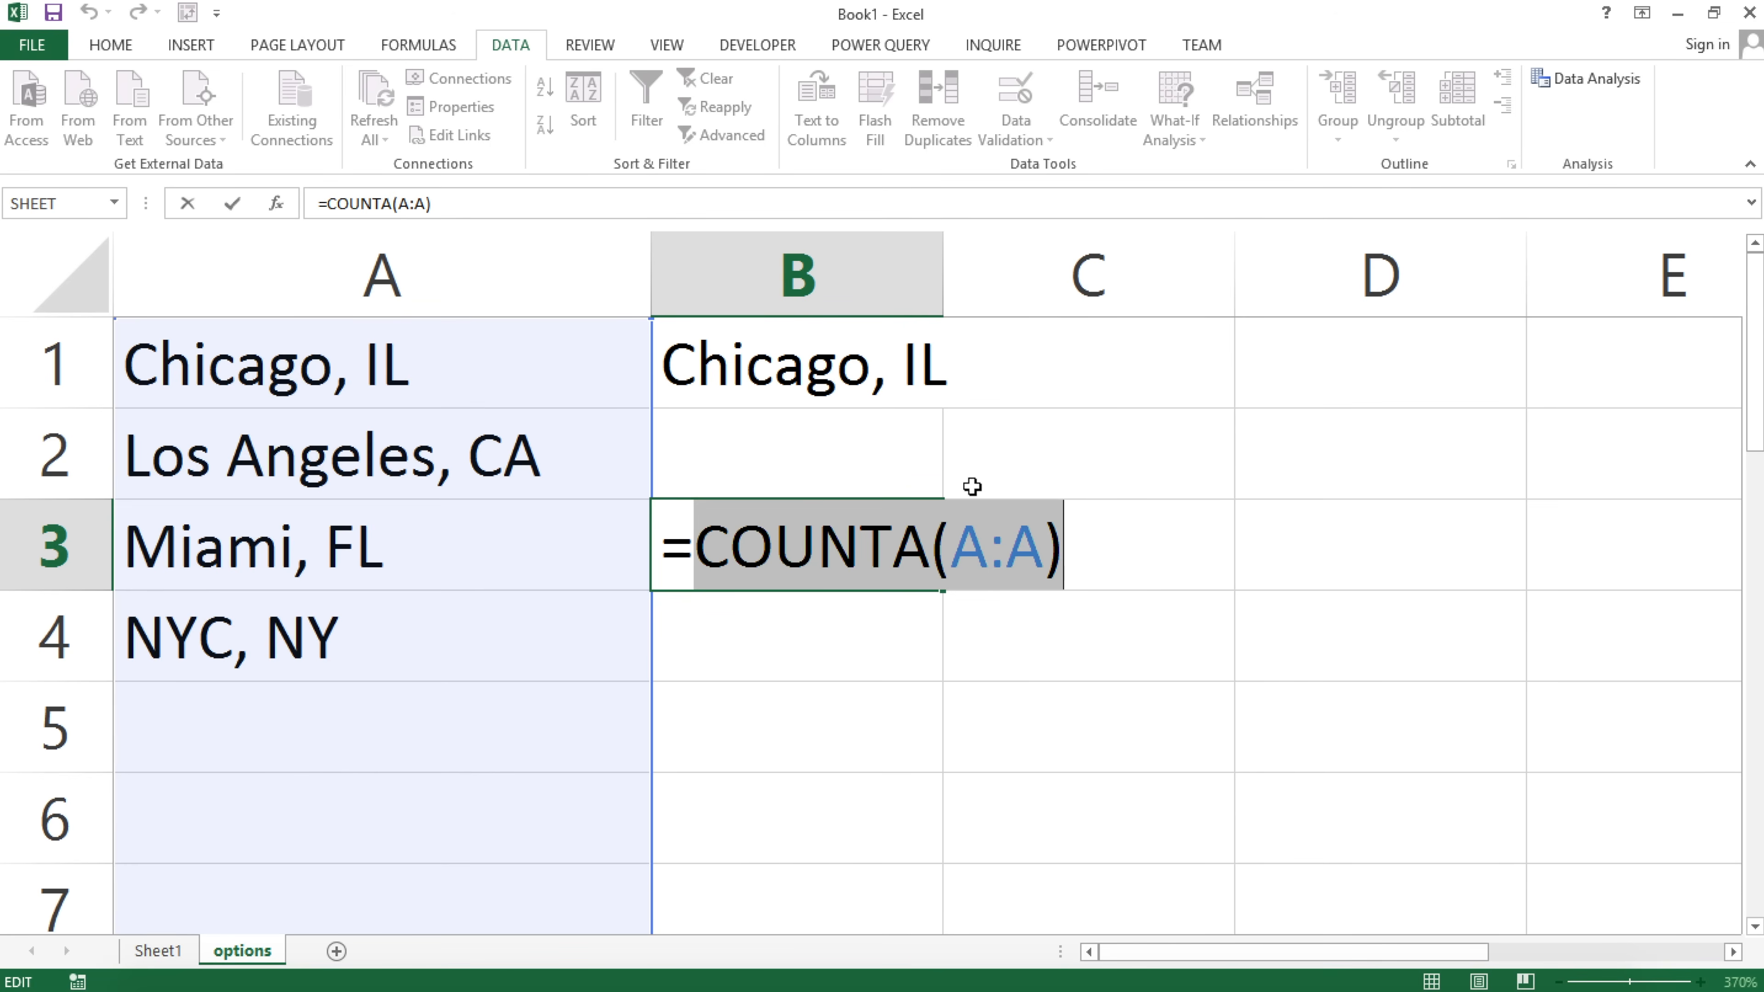
{"action": "key", "text": "Escape"}
{"action": "double_click", "coordinate": [859, 367]}
{"action": "double_click", "coordinate": [1118, 367]}
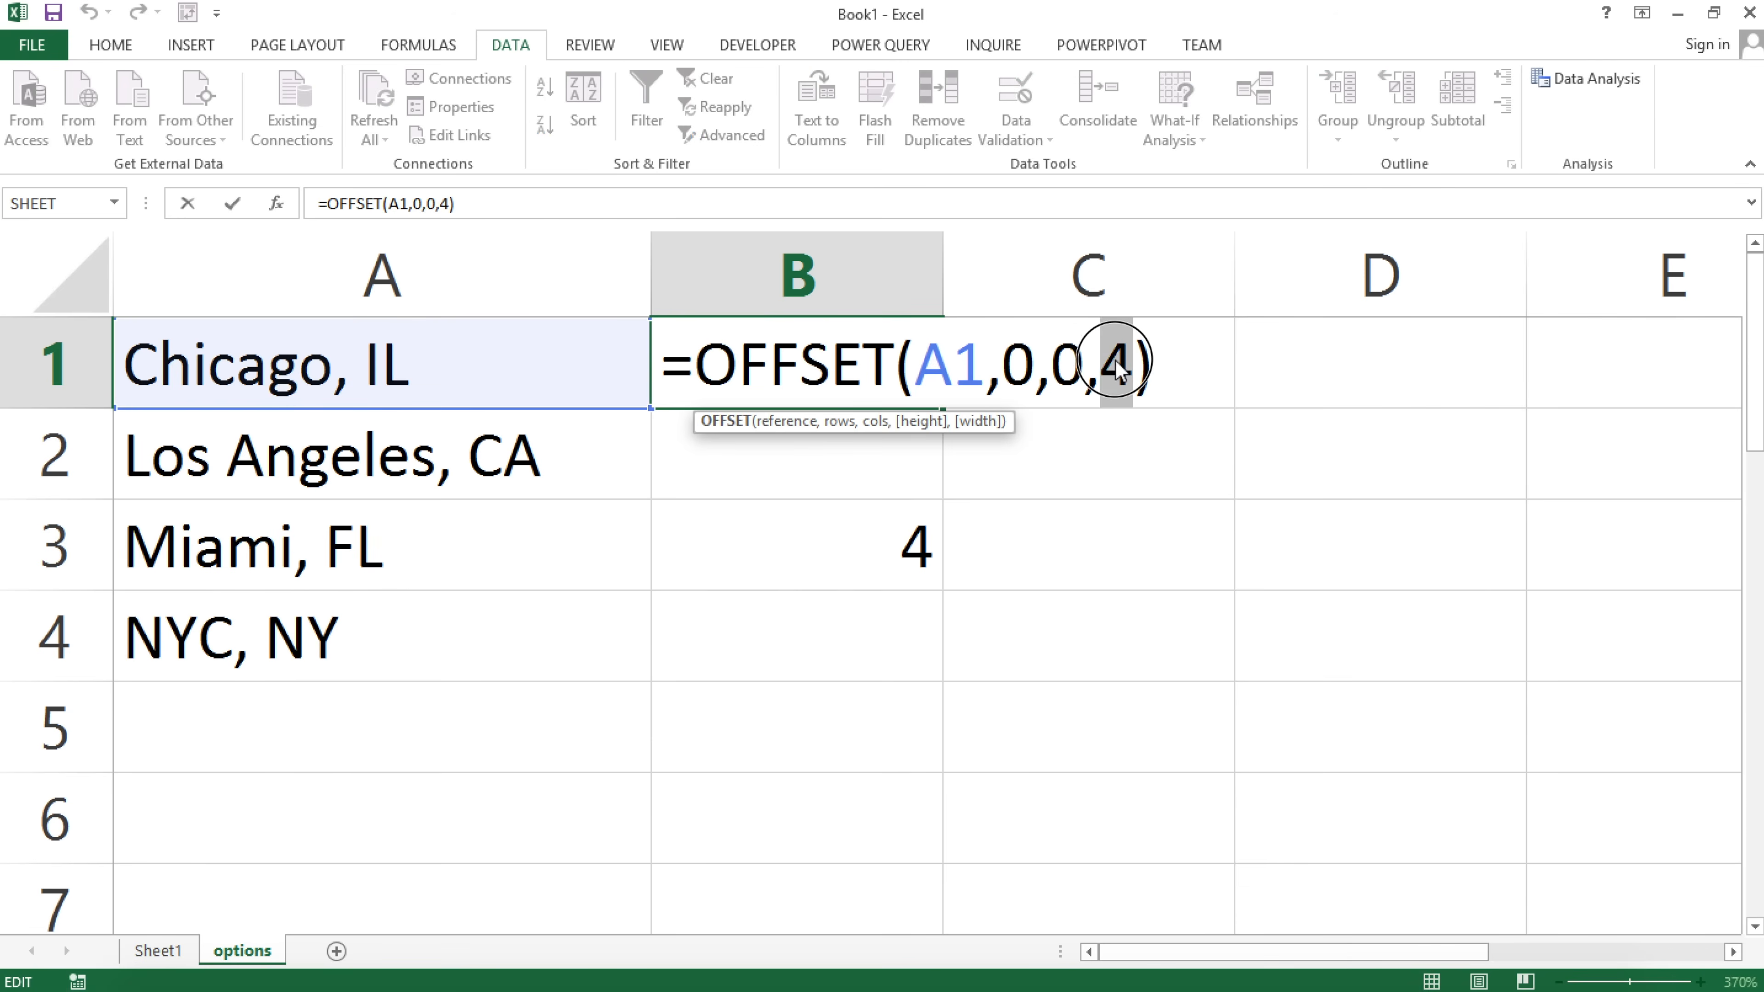
{"action": "key", "text": "ctrl+v"}
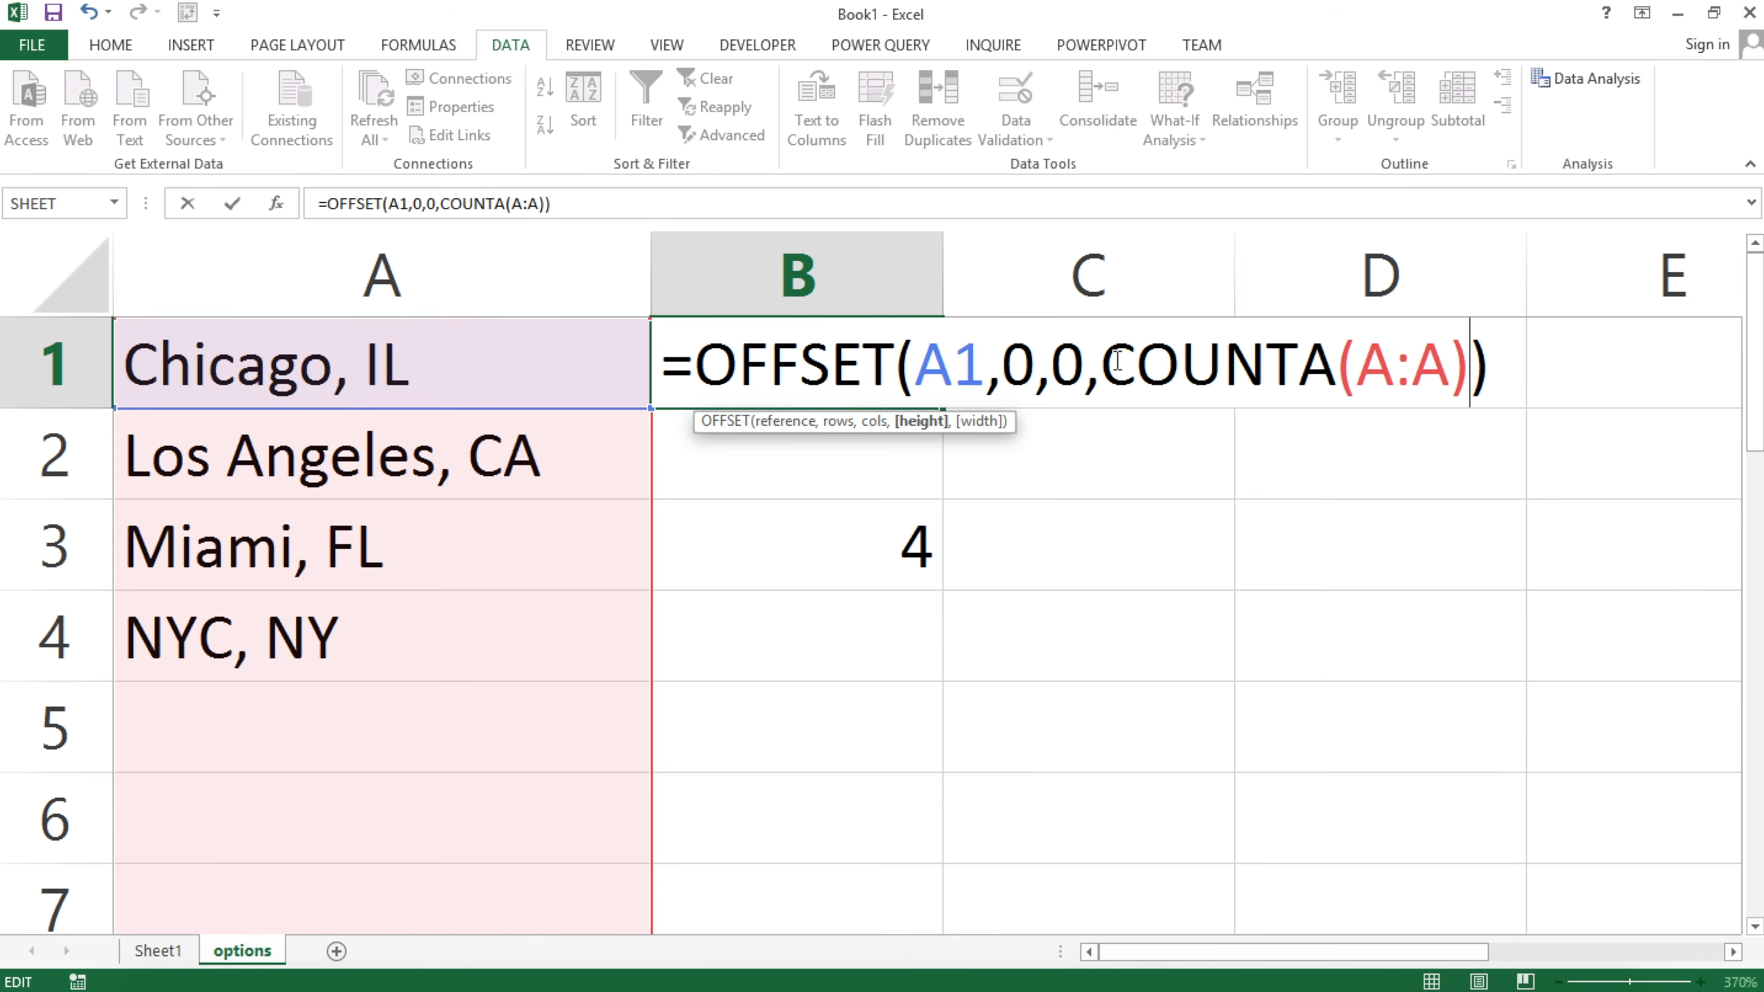
{"action": "key", "text": "Return"}
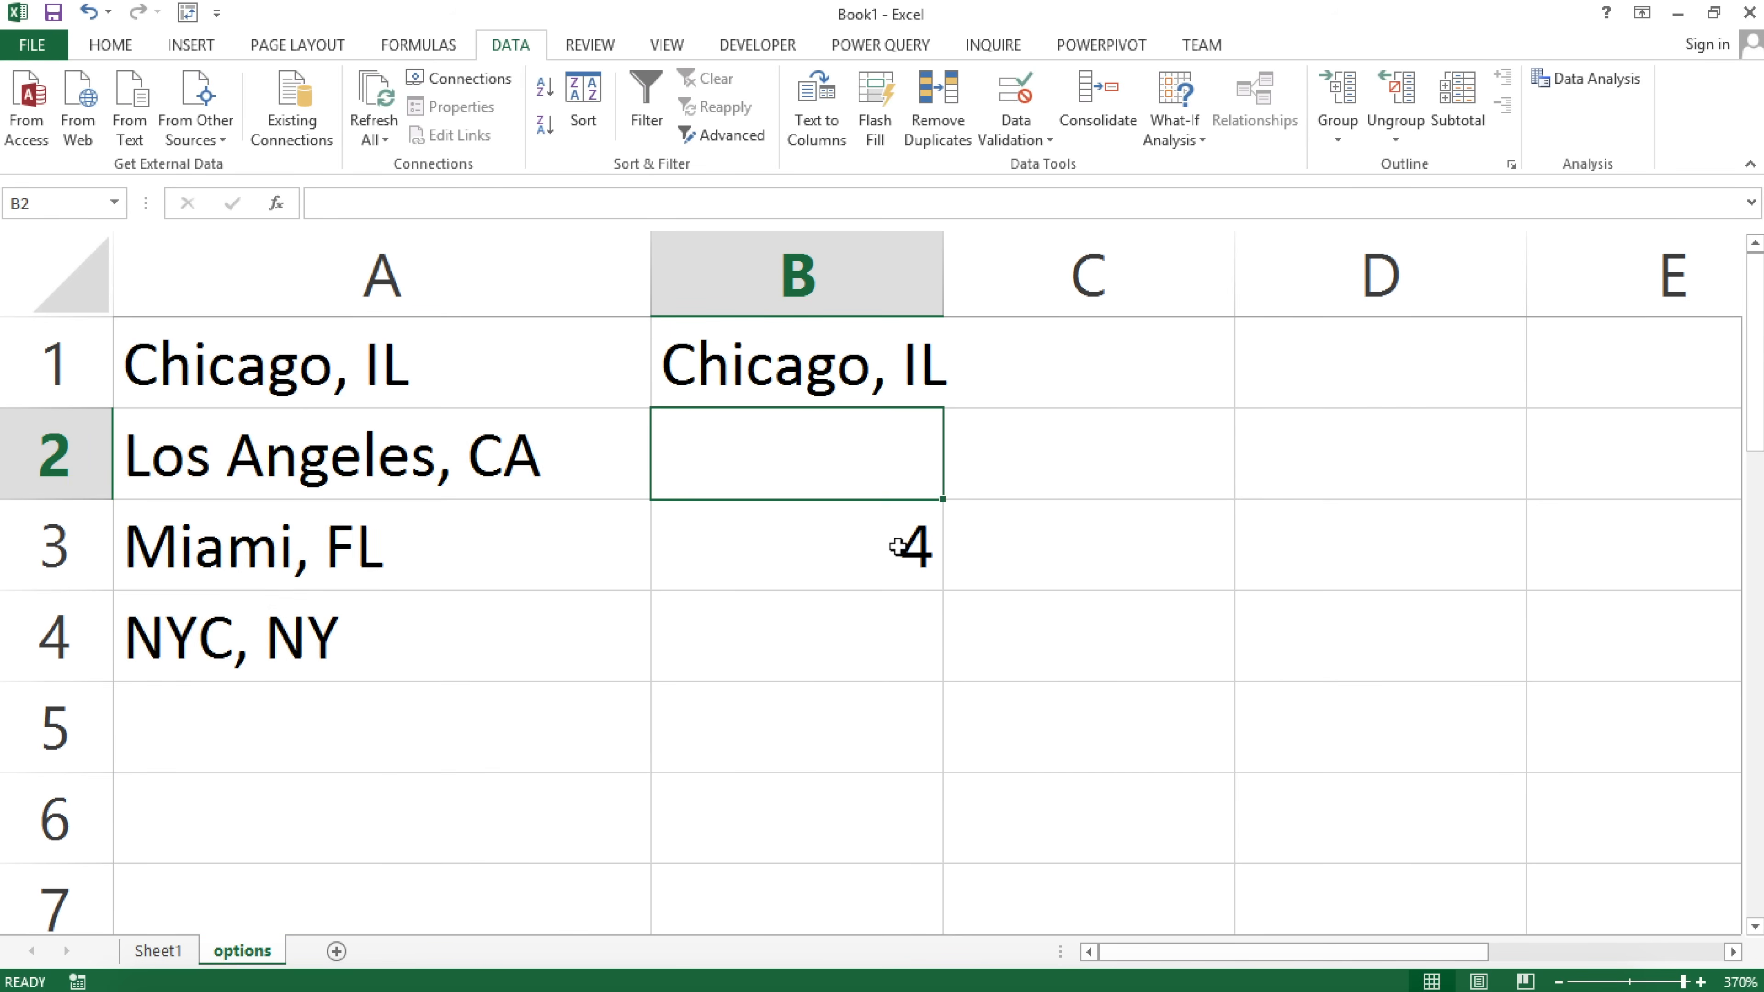
Delete the helper COUNTA formula from cell B3.
{"action": "left_click", "coordinate": [896, 545]}
{"action": "key", "text": "Delete"}
{"action": "key", "text": "Up"}
Evaluate the OFFSET expression with the COUNTA height inside B1 to inspect its array, then restore the formula.
{"action": "double_click", "coordinate": [896, 358]}
{"action": "left_click_drag", "start_coordinate": [695, 361], "coordinate": [1651, 381]}
{"action": "key", "text": "F9"}
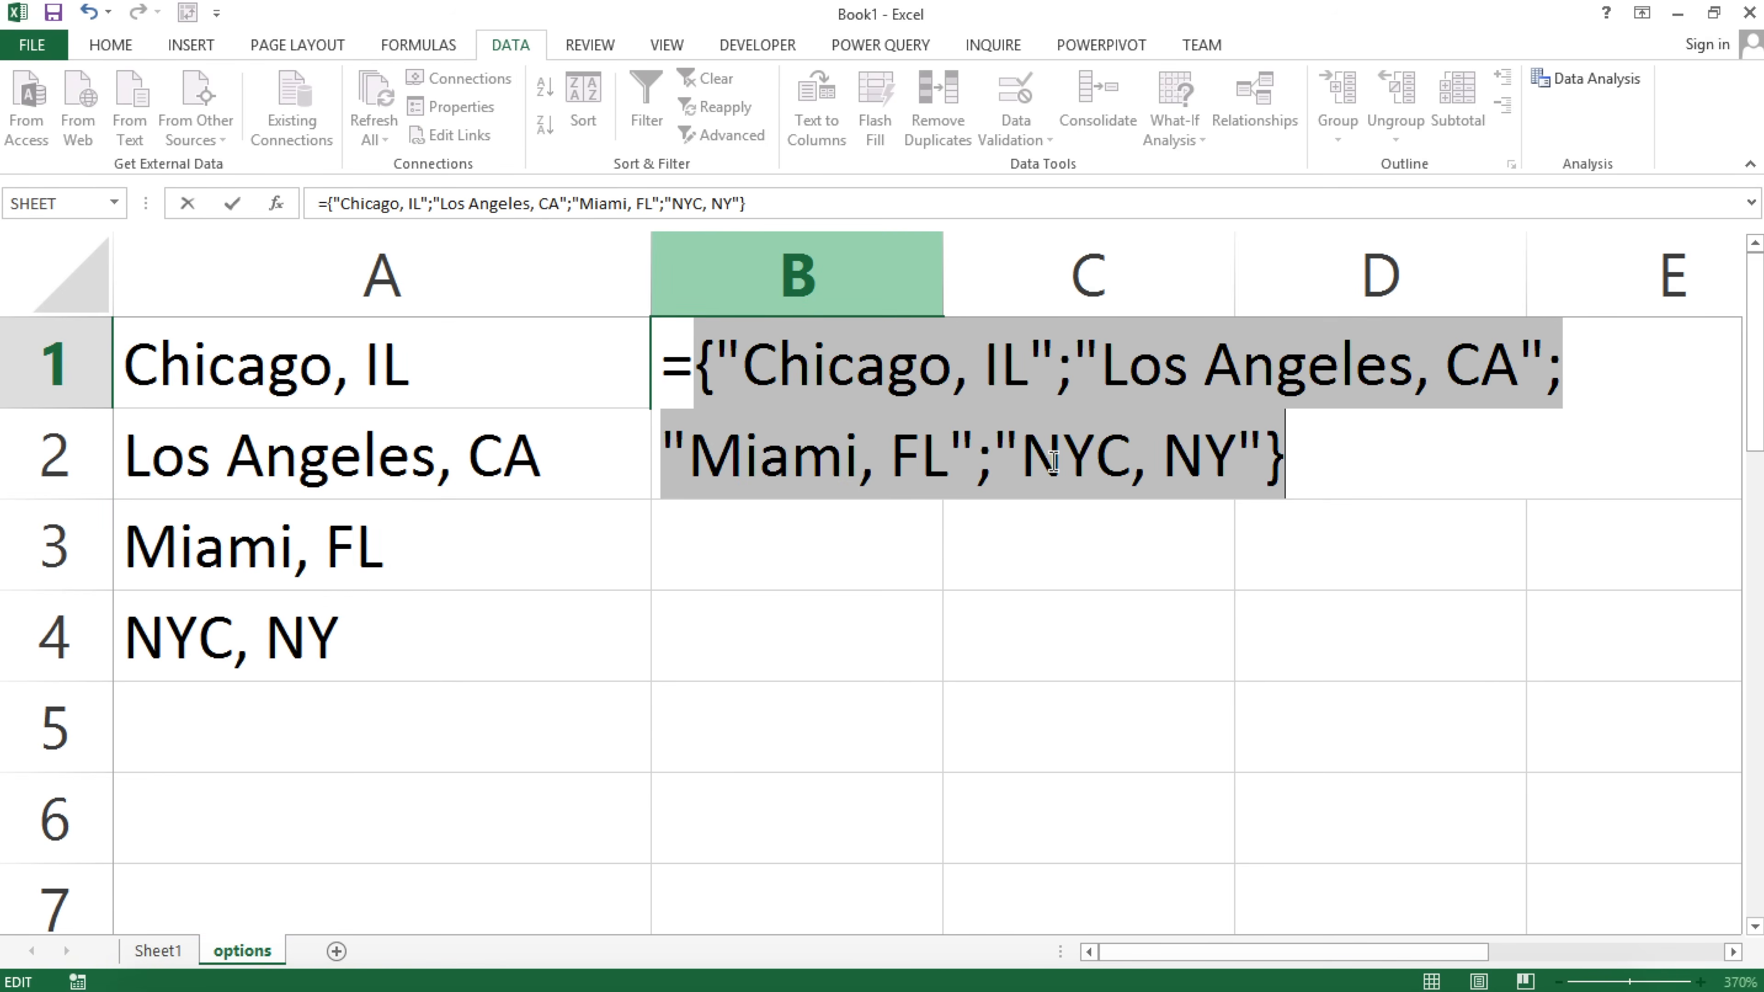
{"action": "key", "text": "Escape"}
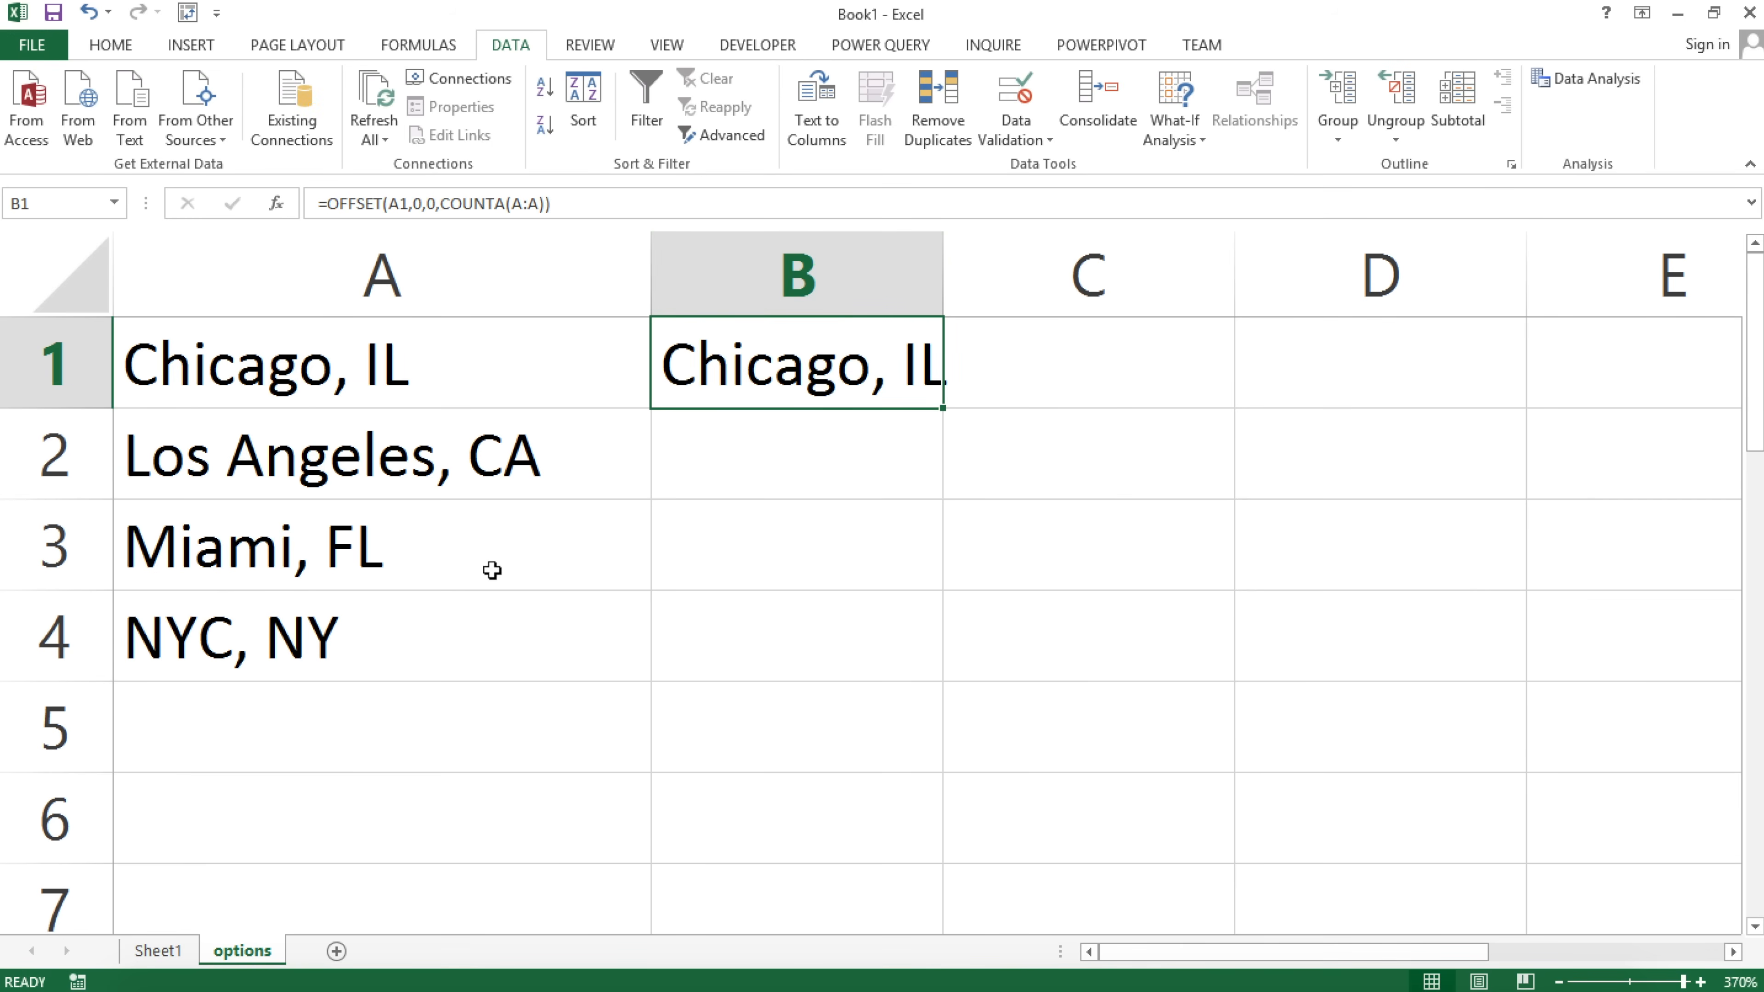
Add the entry Houston, TX in cell A5, below the existing cities.
{"action": "left_click", "coordinate": [345, 720]}
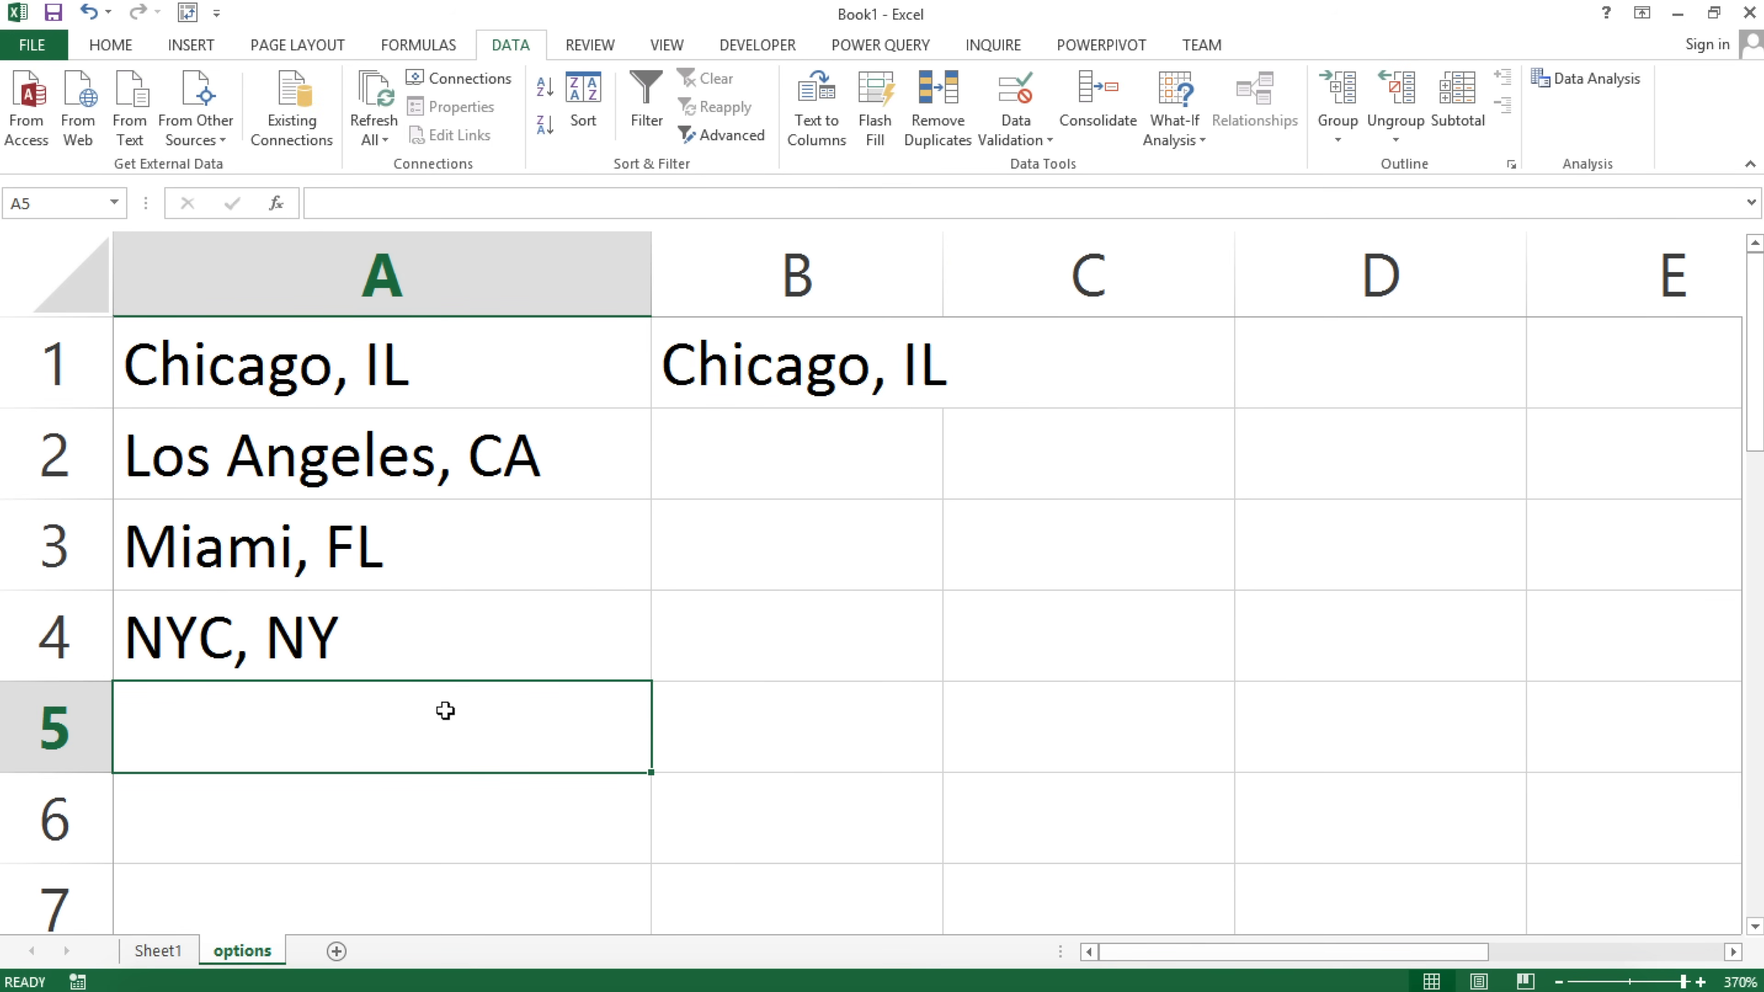
{"action": "type", "text": "Houston, TX"}
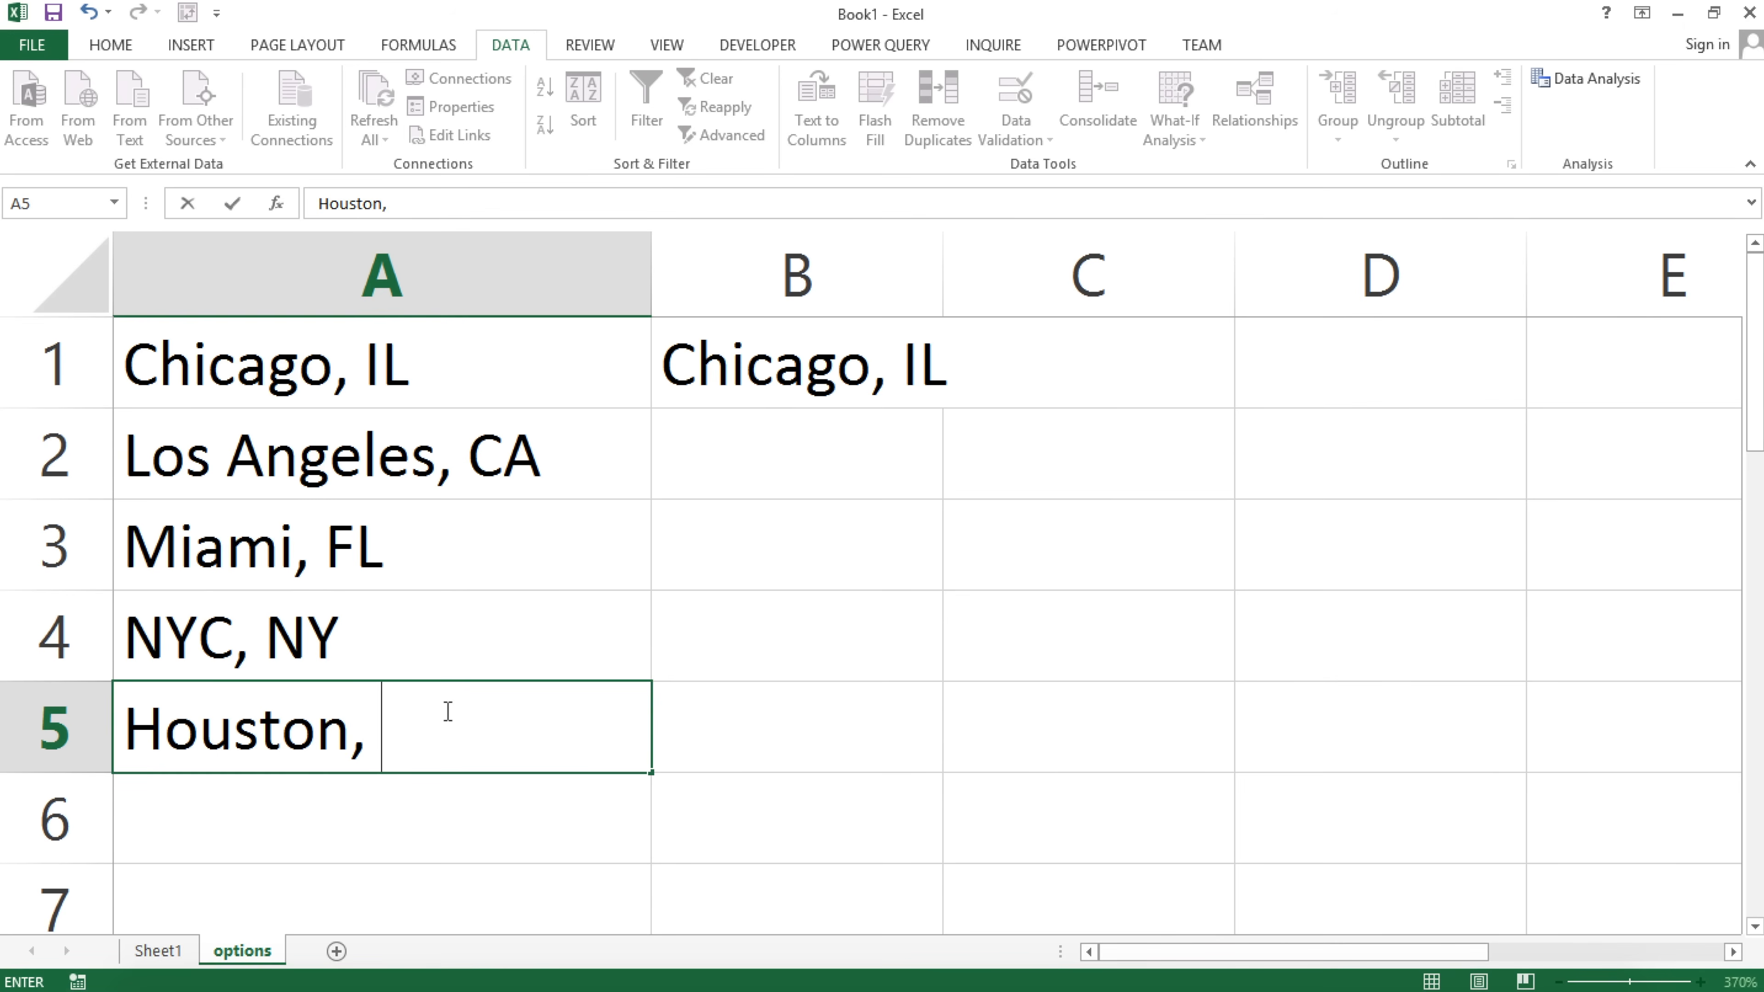
{"action": "key", "text": "Return"}
Evaluate B1's OFFSET expression again to check whether its array includes Houston, TX, then restore the formula.
{"action": "double_click", "coordinate": [797, 368]}
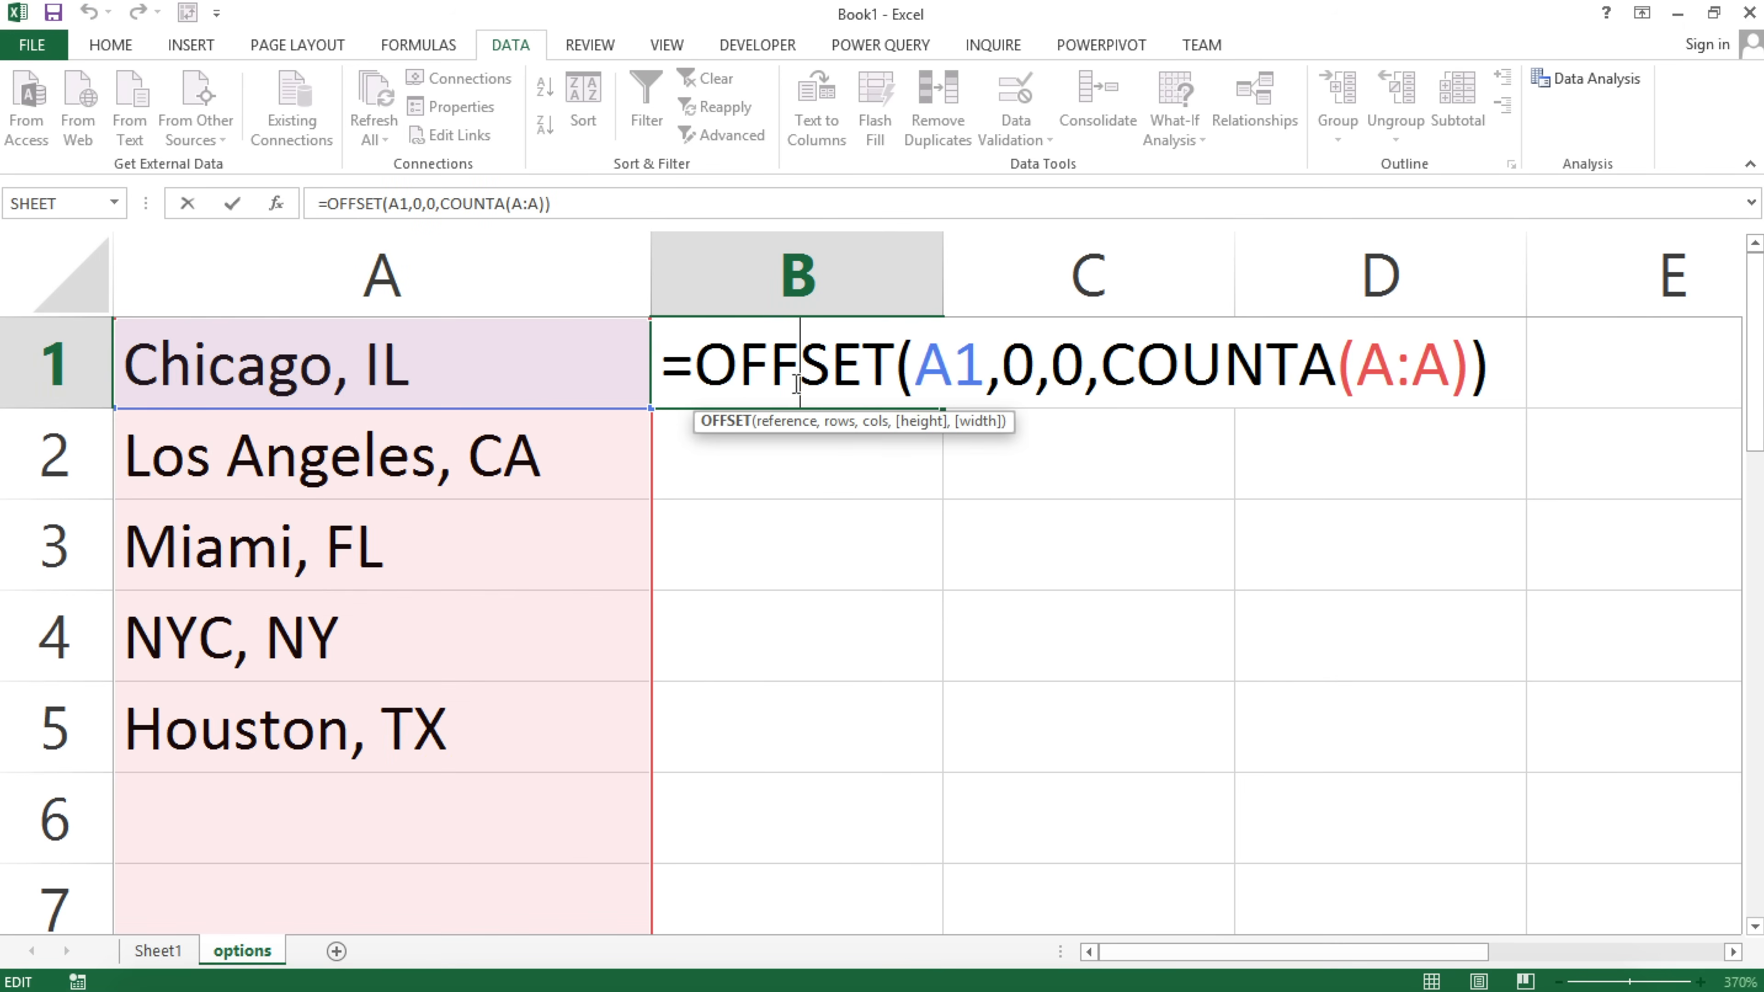
{"action": "left_click", "coordinate": [830, 369]}
{"action": "left_click_drag", "start_coordinate": [830, 369], "coordinate": [1685, 366]}
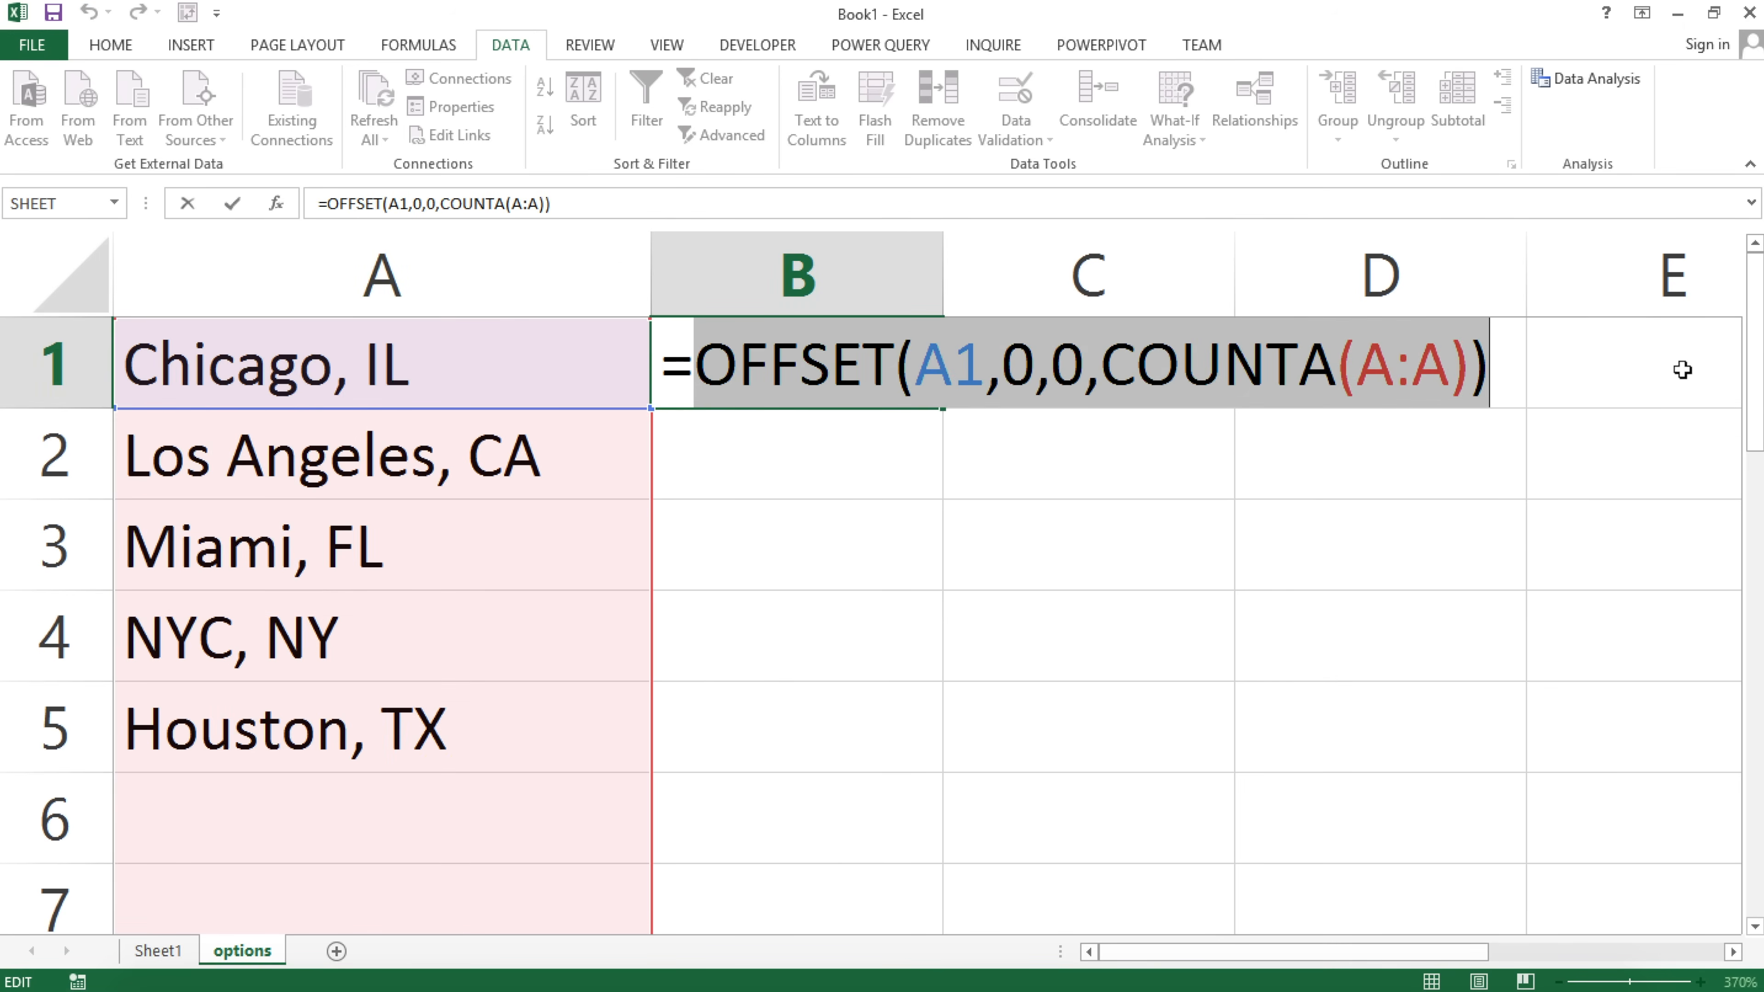
{"action": "key", "text": "F9"}
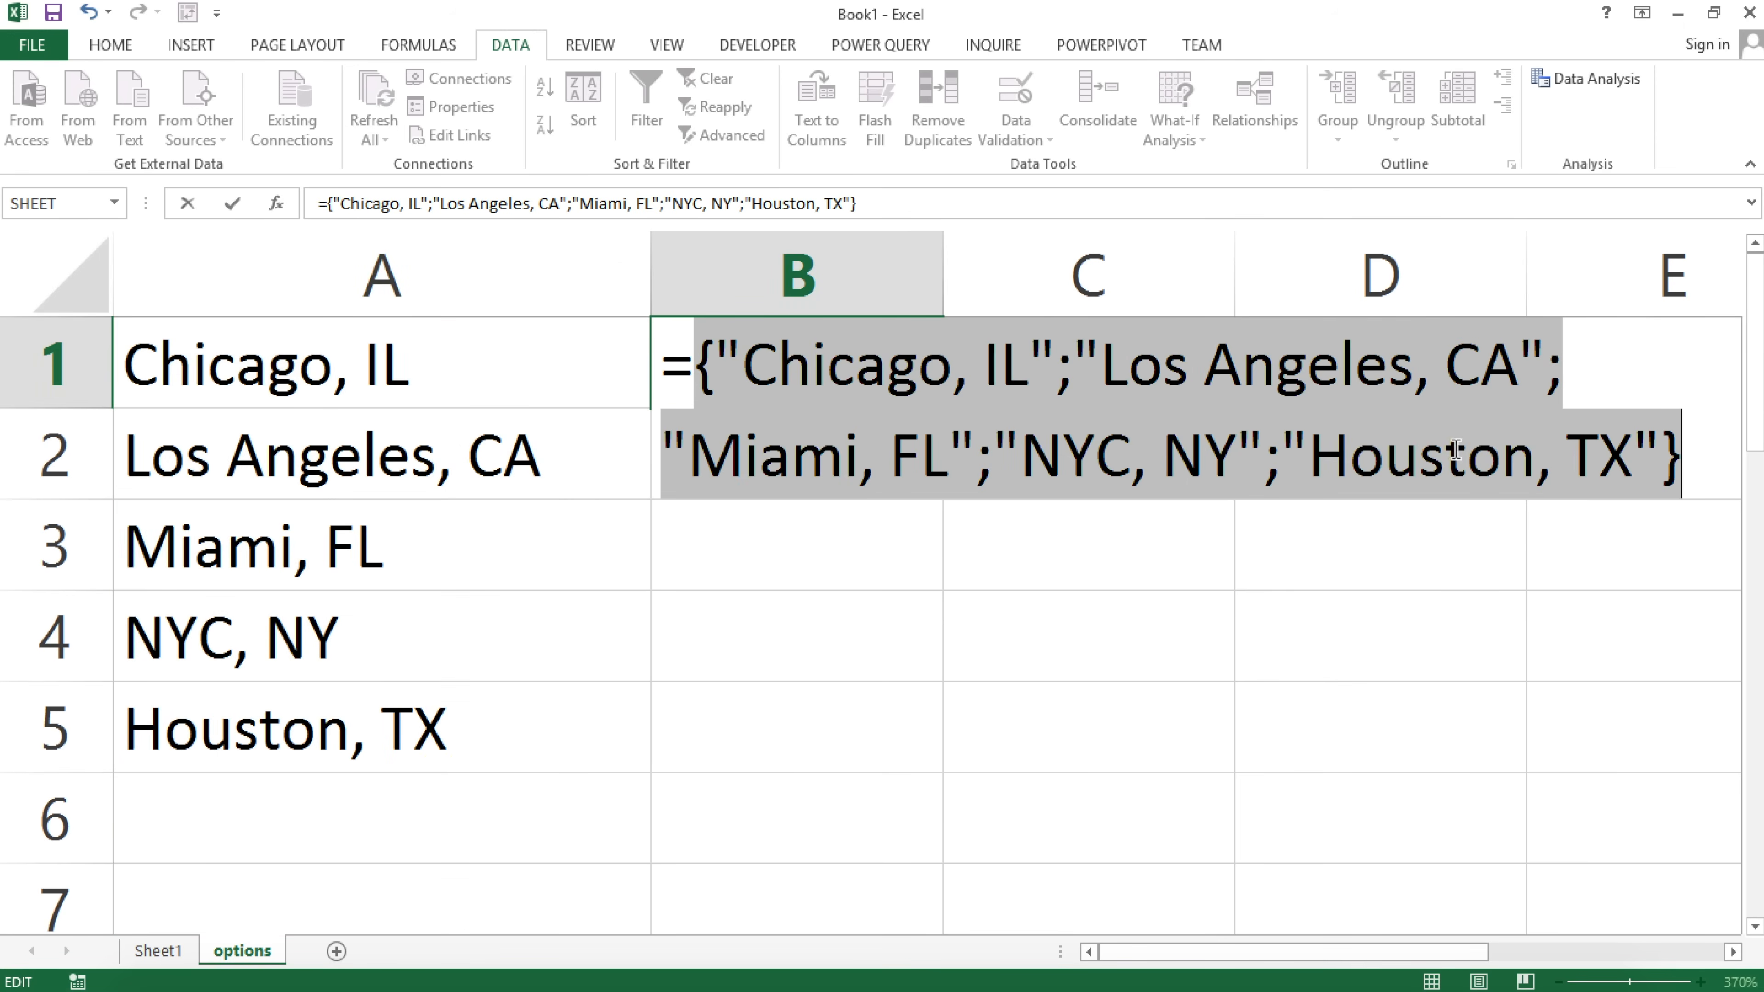
{"action": "key", "text": "Escape"}
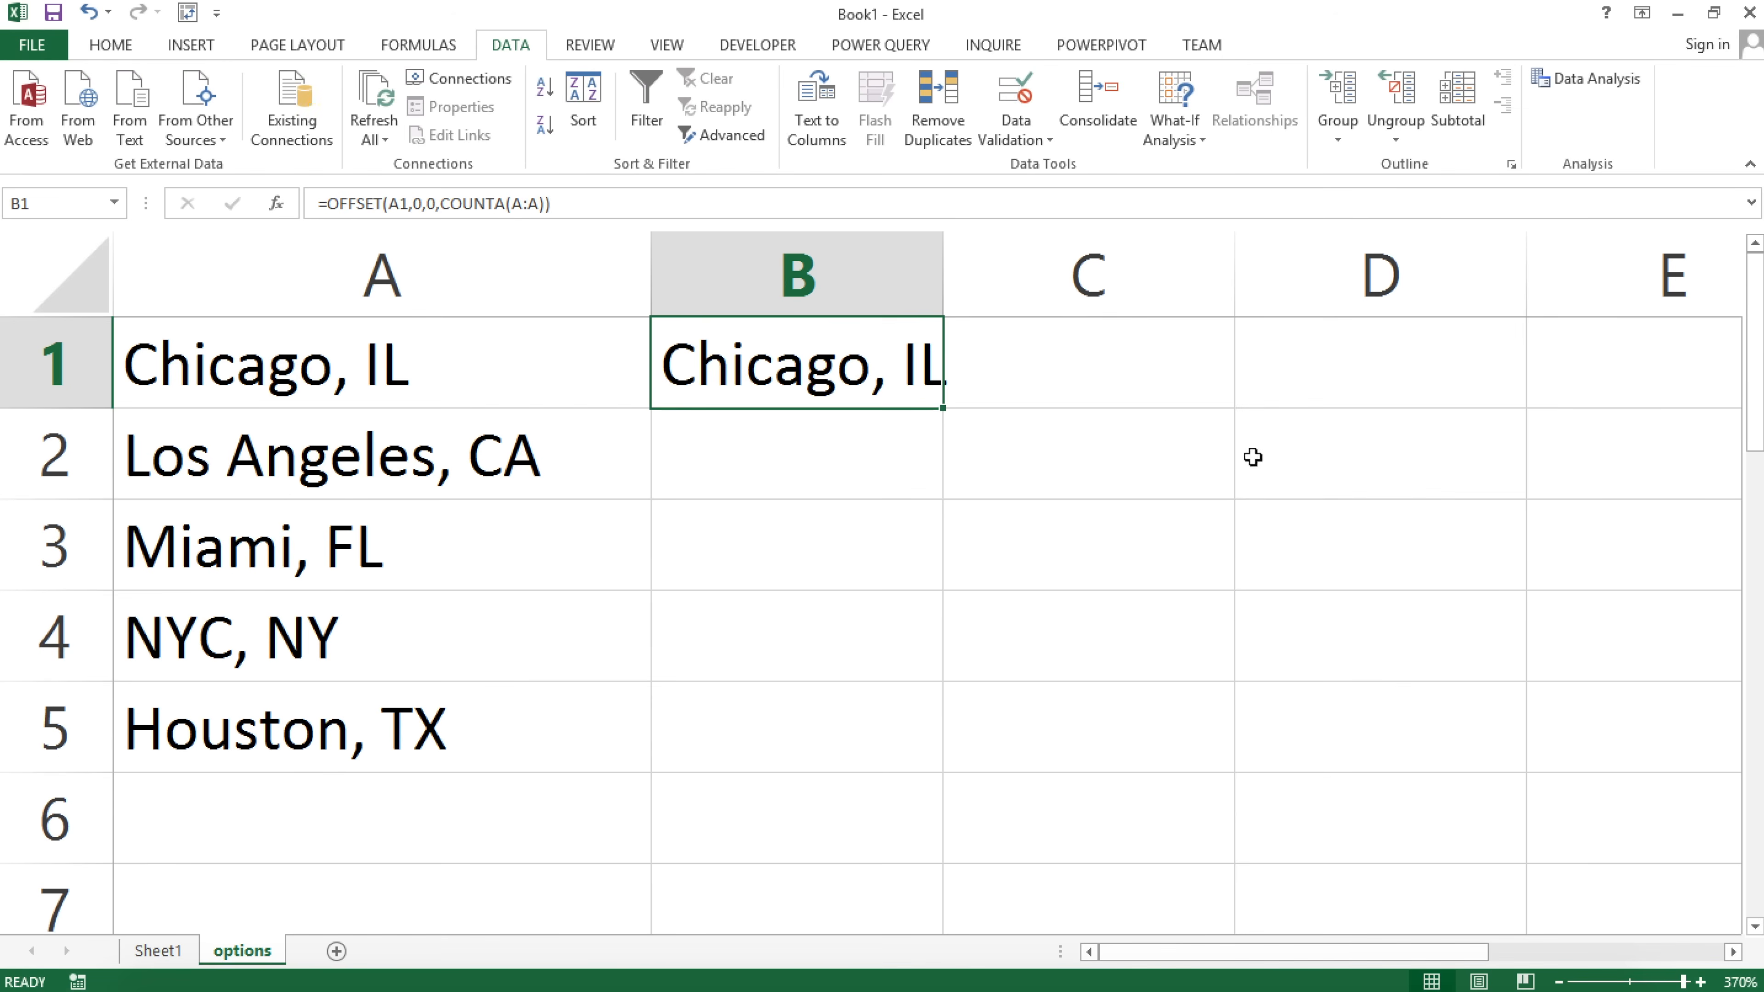
Review the OFFSET formula in B1 of the options sheet, and then clear the cell.
{"action": "double_click", "coordinate": [808, 352]}
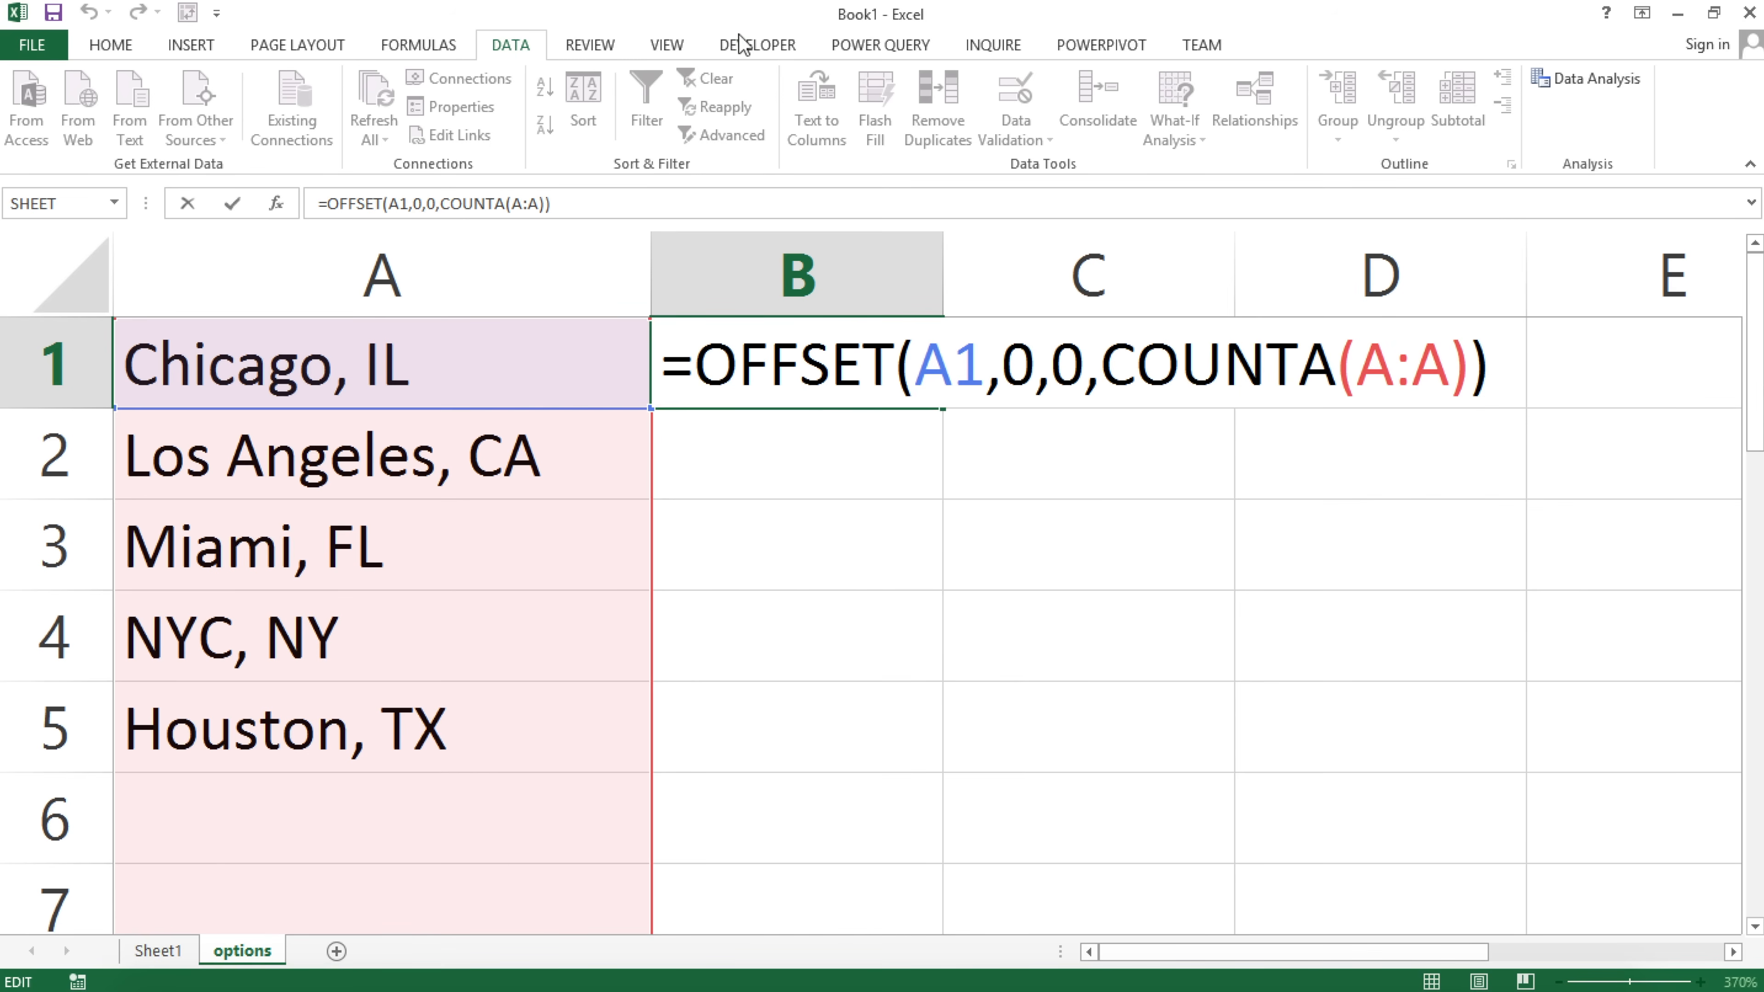
{"action": "key", "text": "ctrl+Return"}
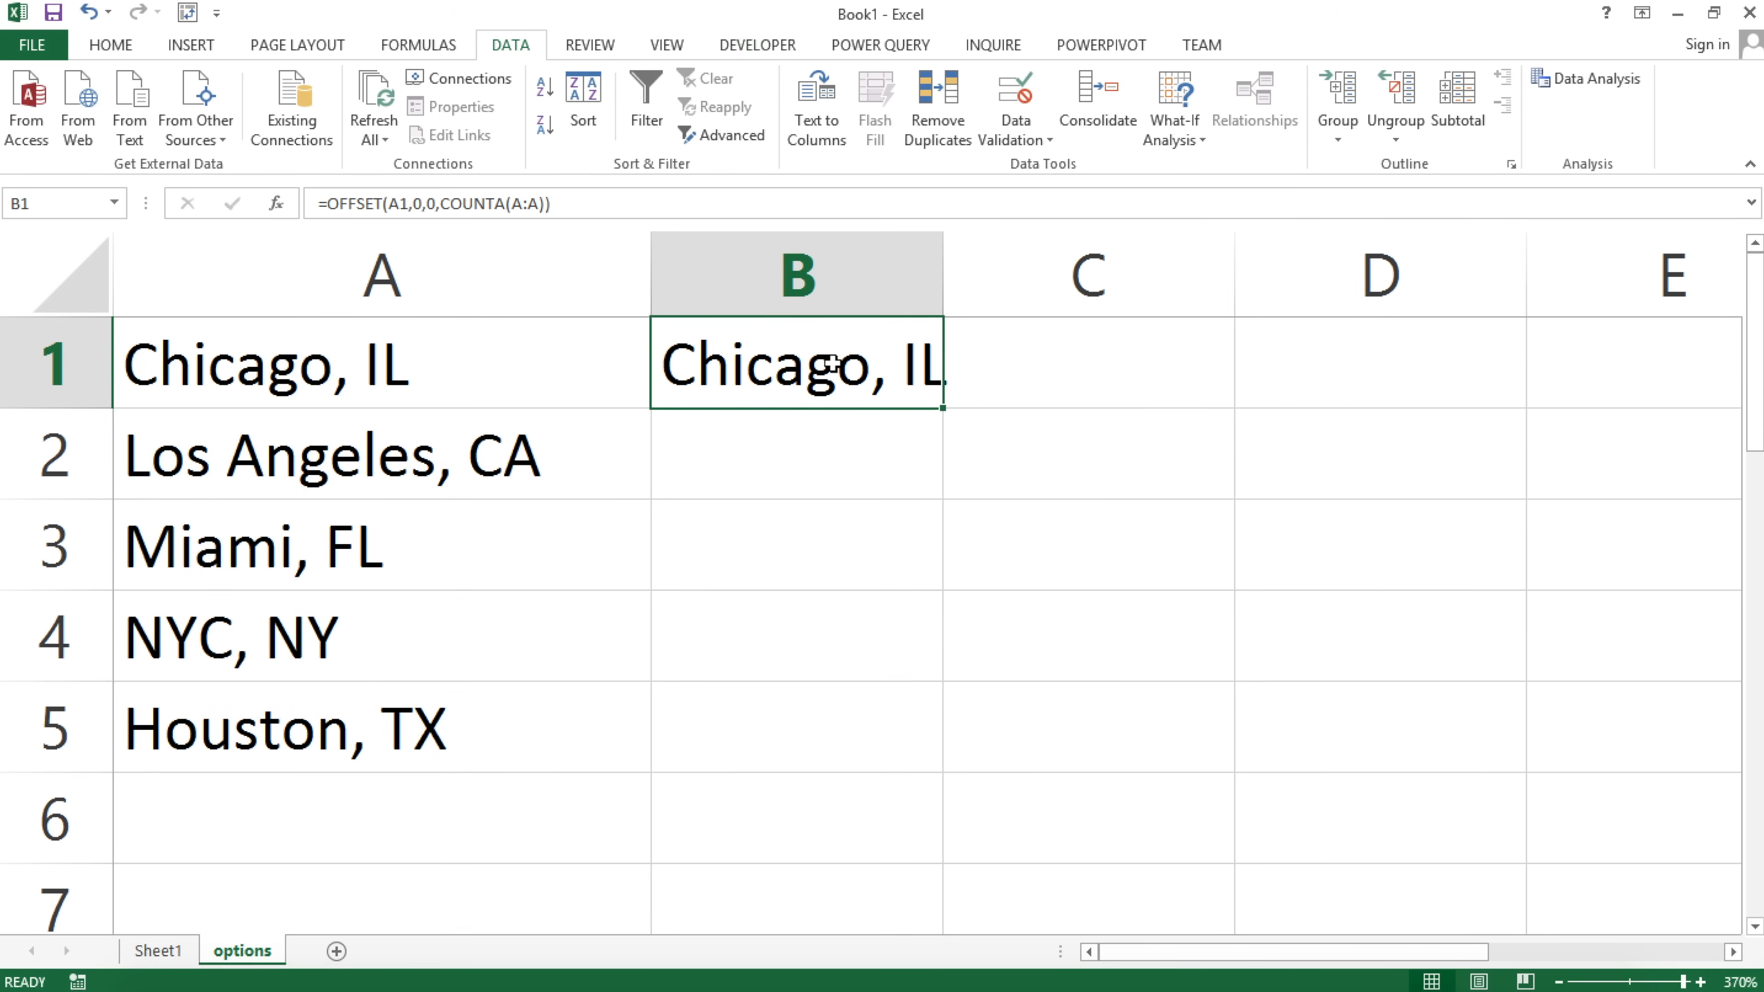
{"action": "double_click", "coordinate": [815, 344]}
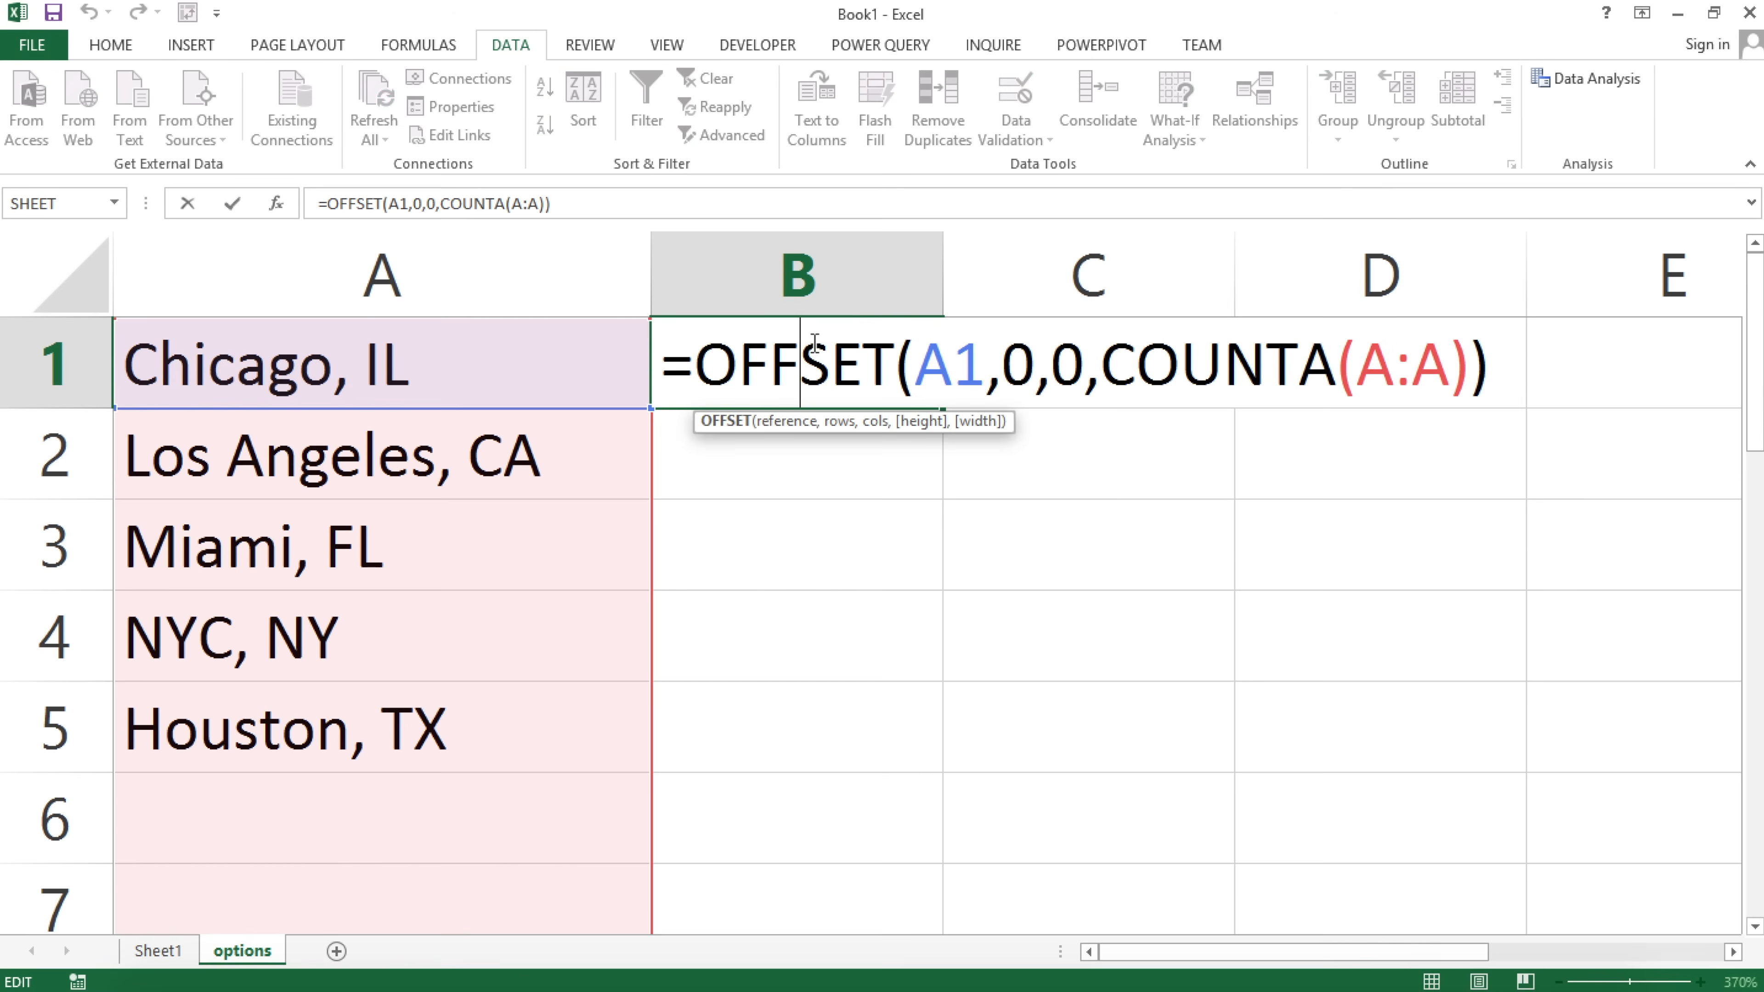
{"action": "key", "text": "Escape"}
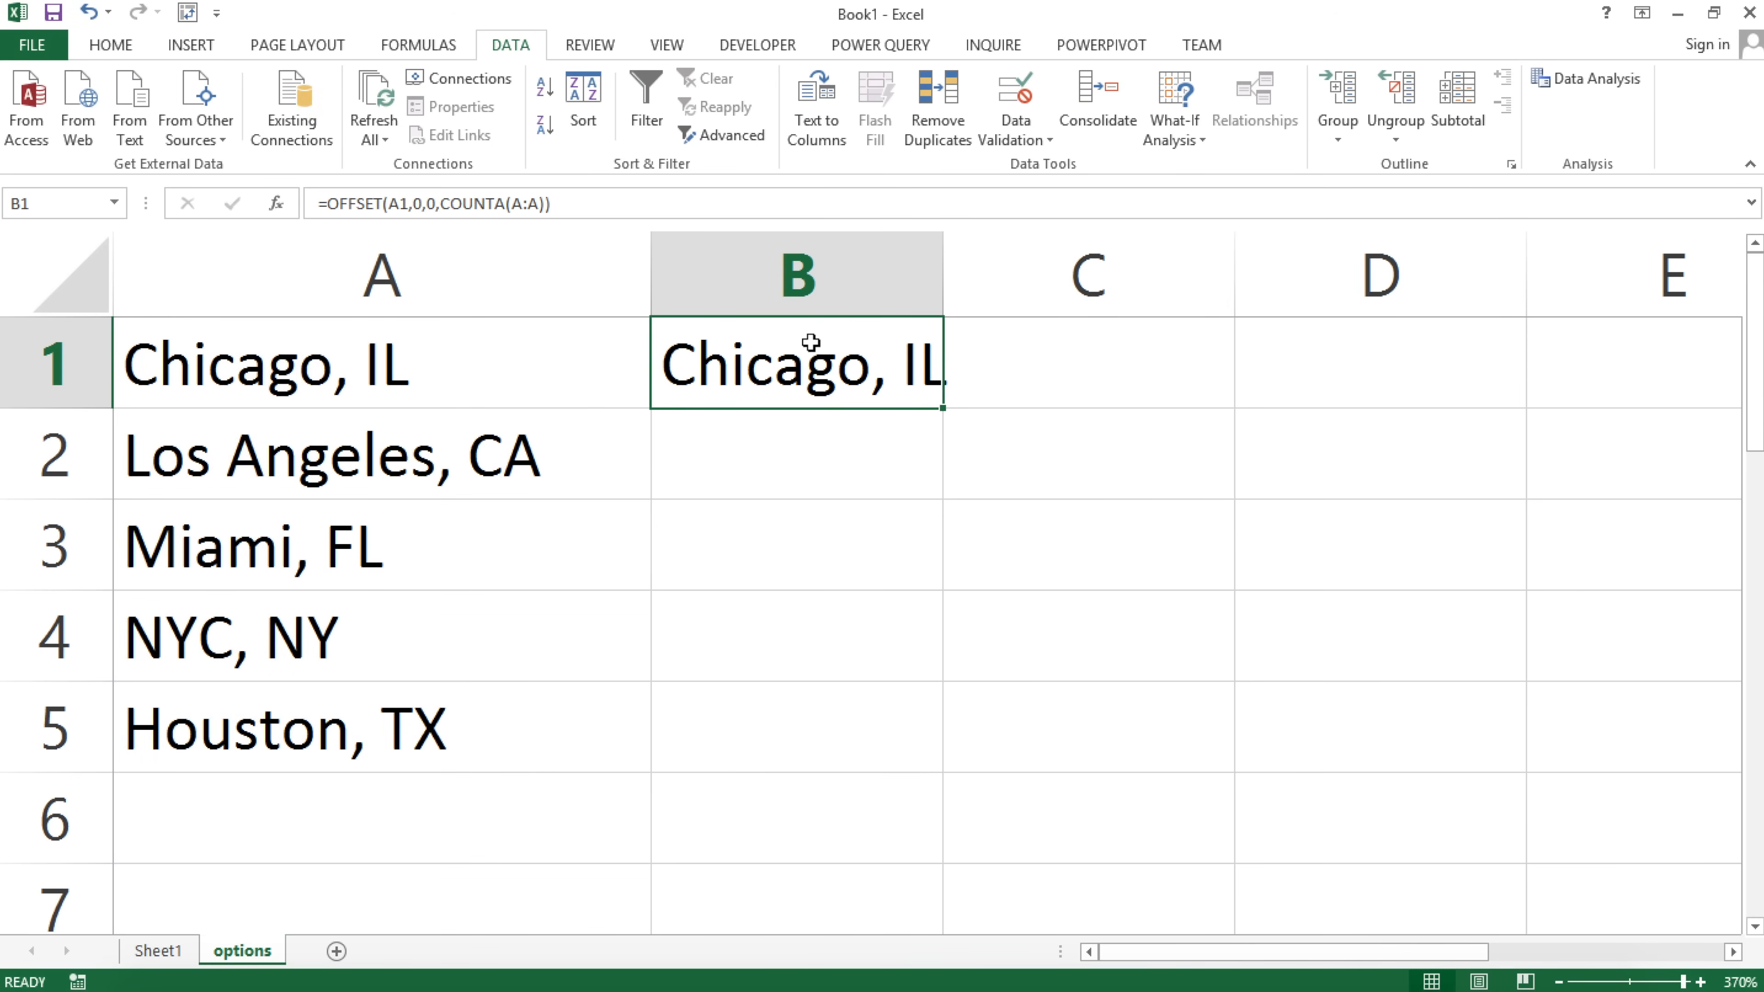
{"action": "key", "text": "BackSpace"}
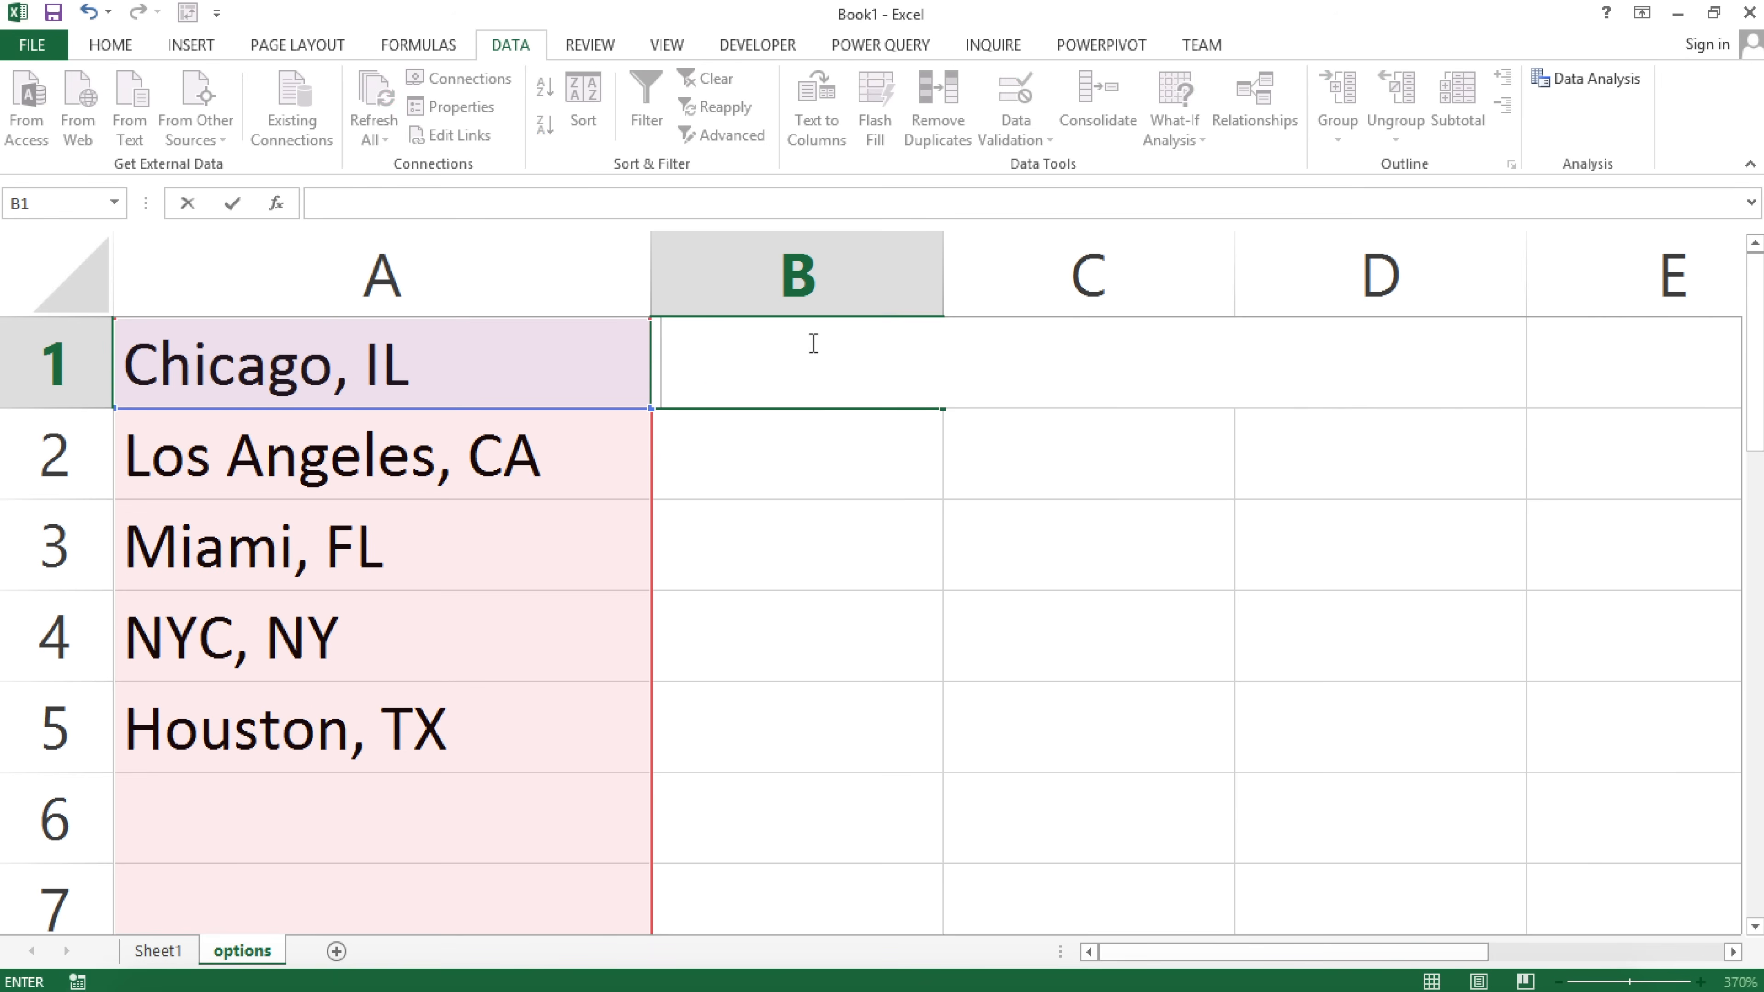
{"action": "left_click", "coordinate": [409, 384]}
Start an OFFSET formula in C2 of Sheet1, with options!A1 as the reference and 0 for both rows and cols.
{"action": "left_click", "coordinate": [167, 952]}
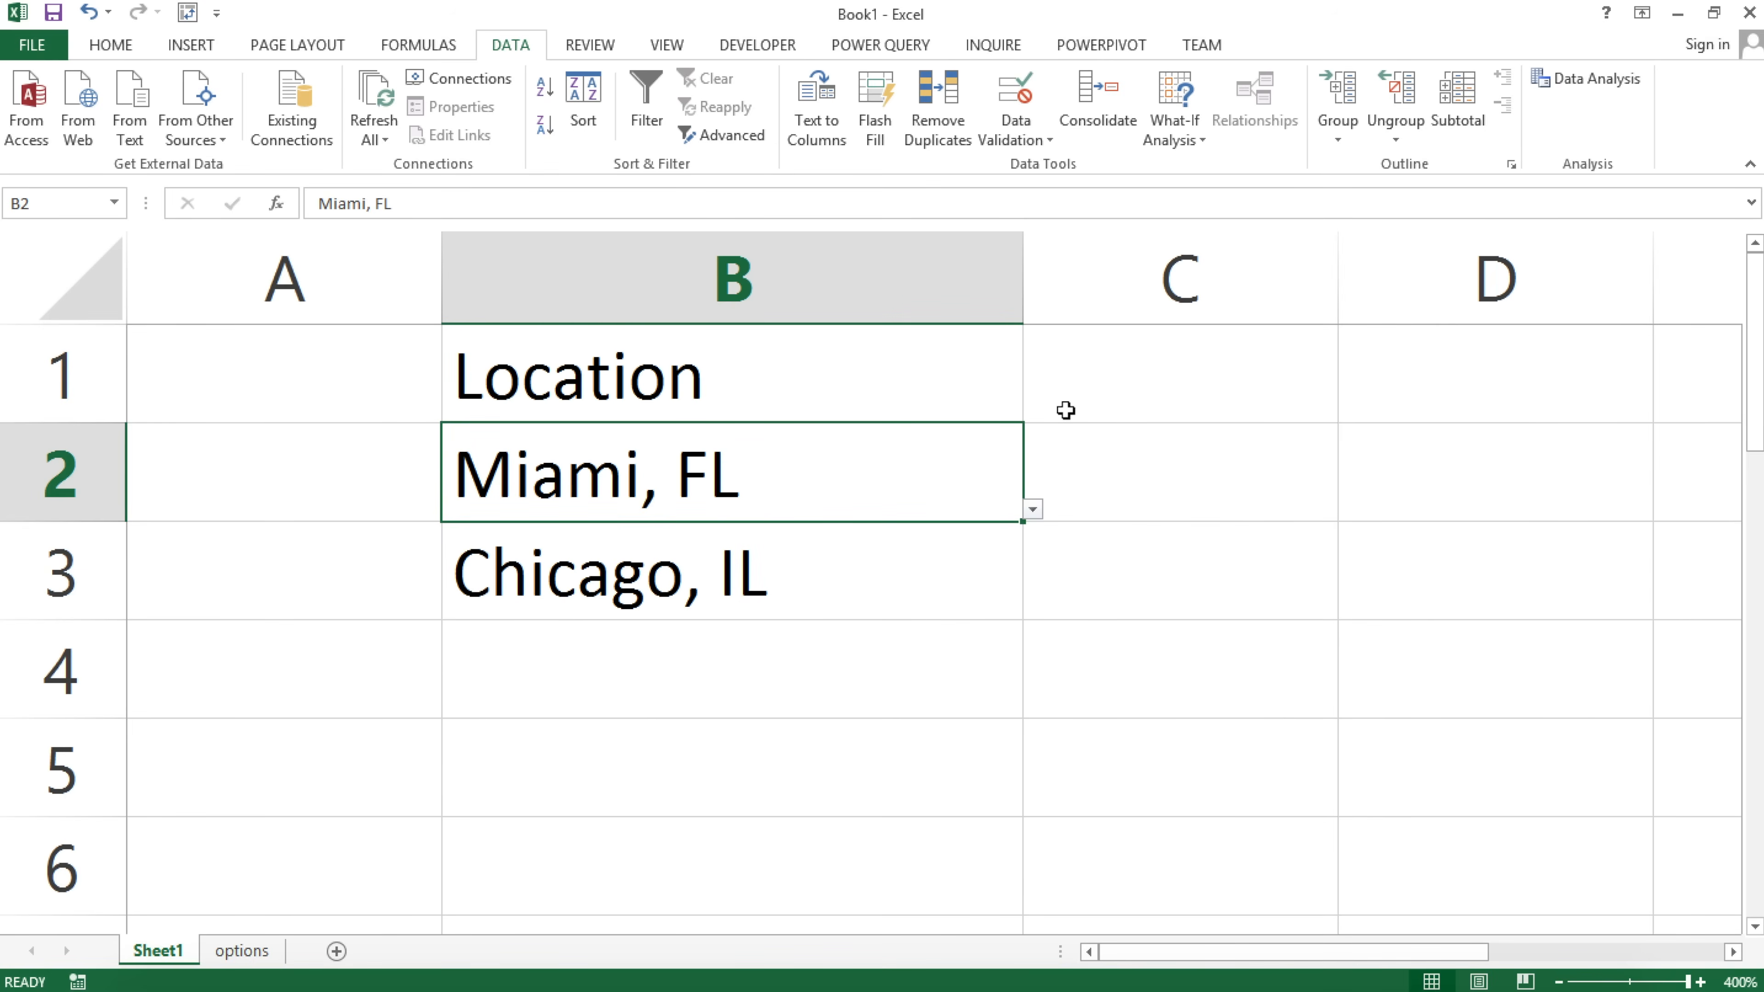
{"action": "left_click", "coordinate": [1119, 472]}
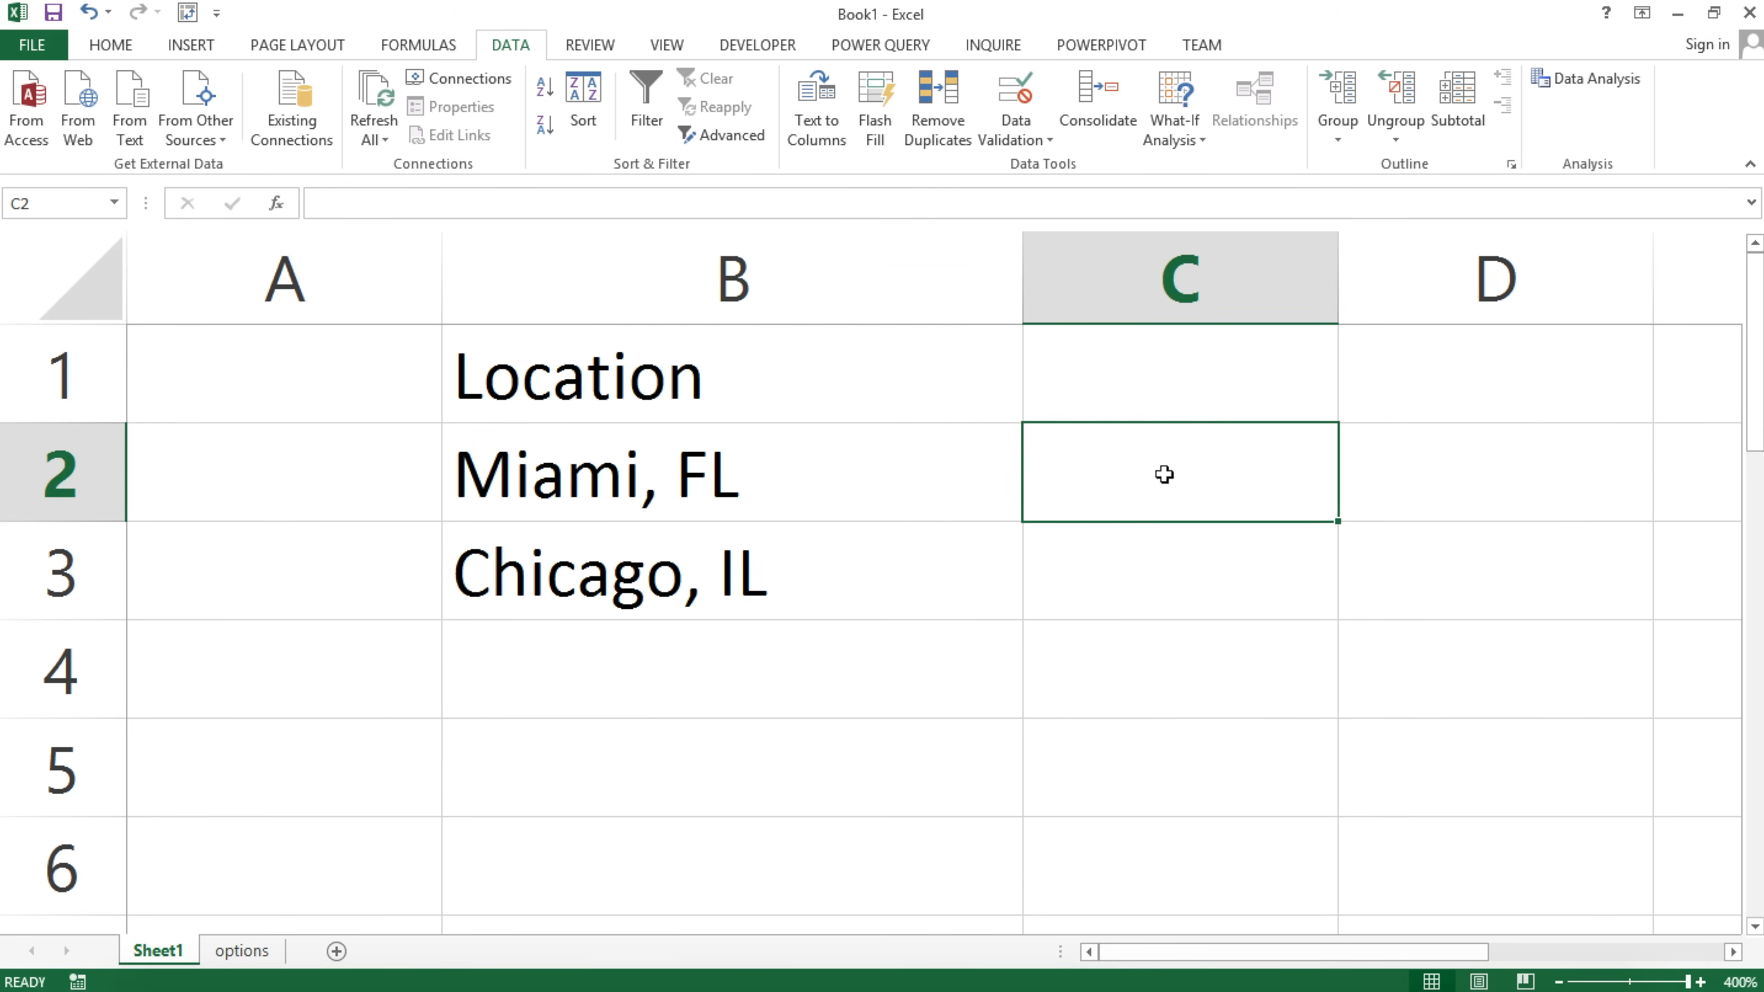
{"action": "type", "text": "=of"}
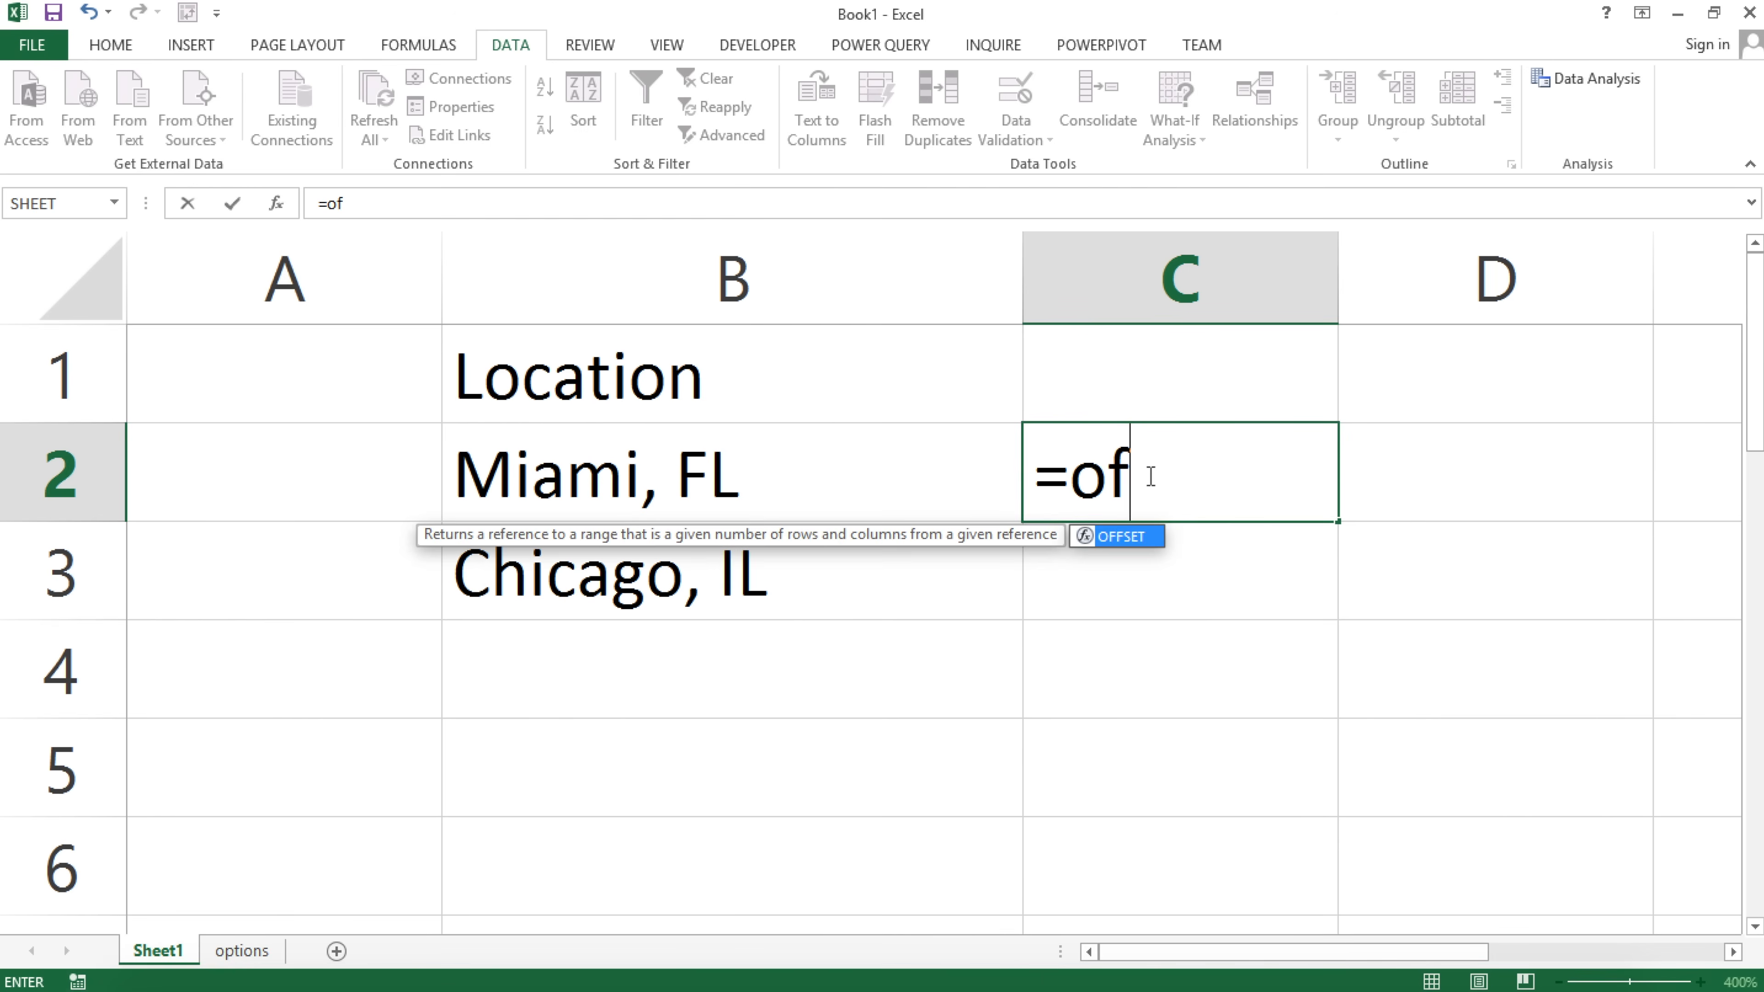
{"action": "key", "text": "Tab"}
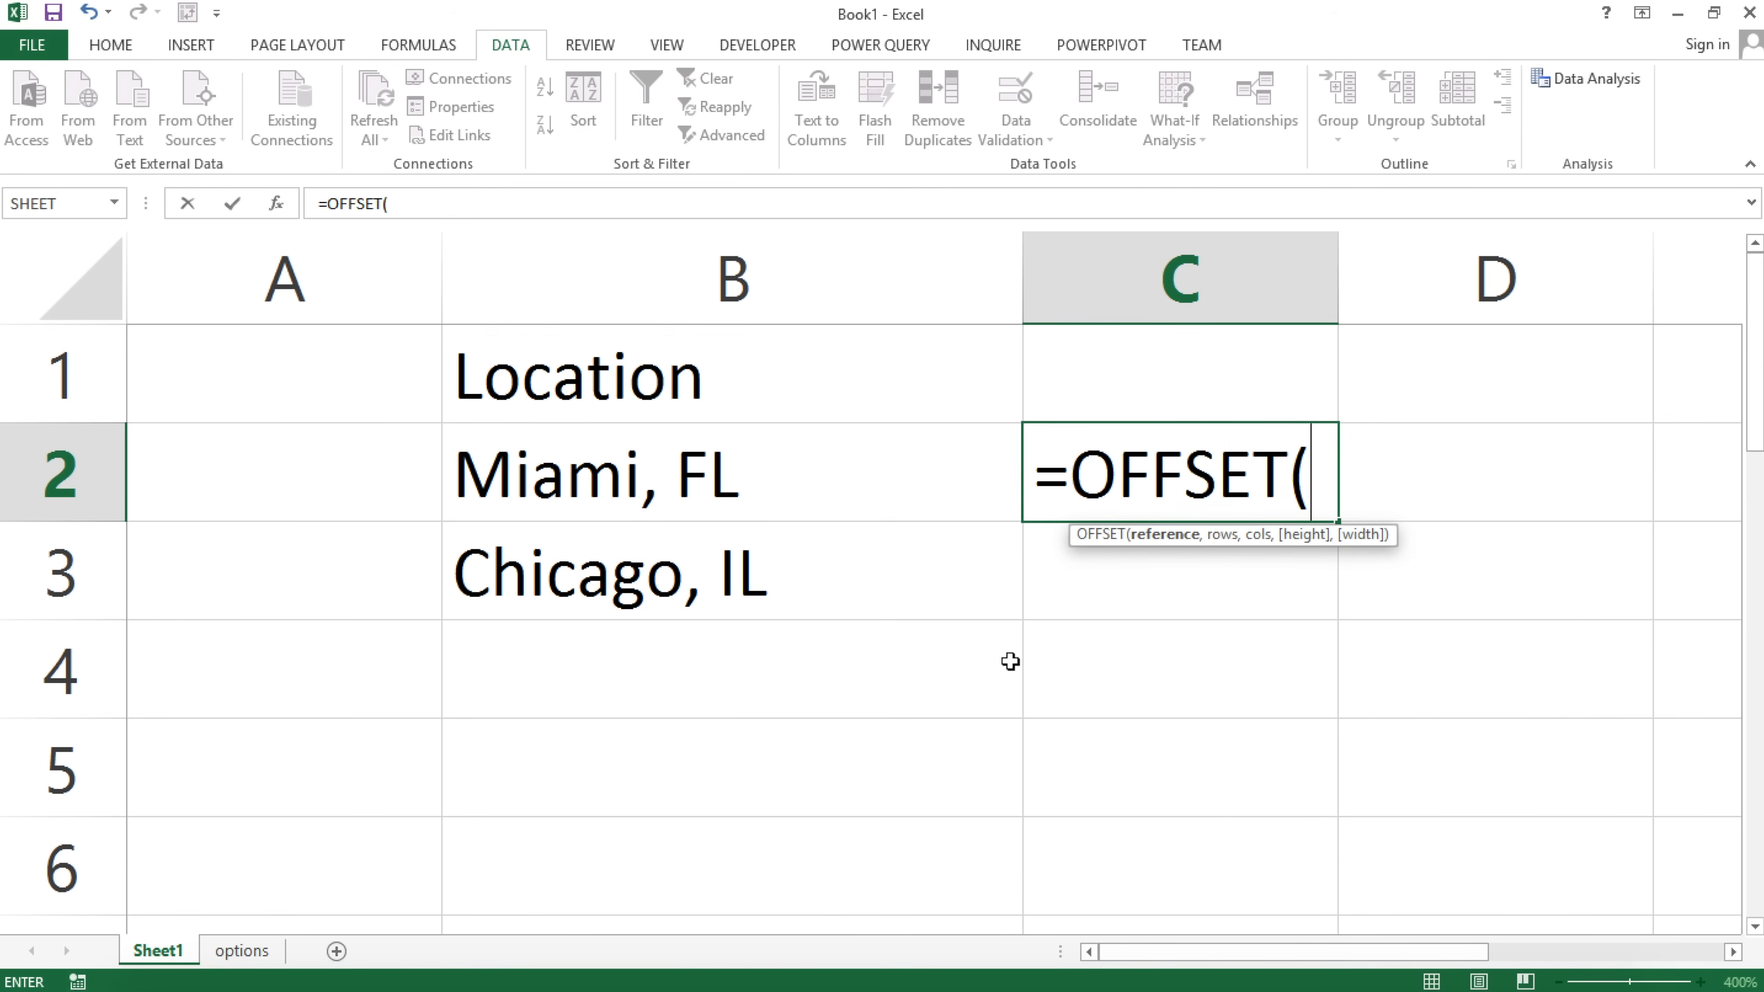
{"action": "left_click", "coordinate": [225, 950]}
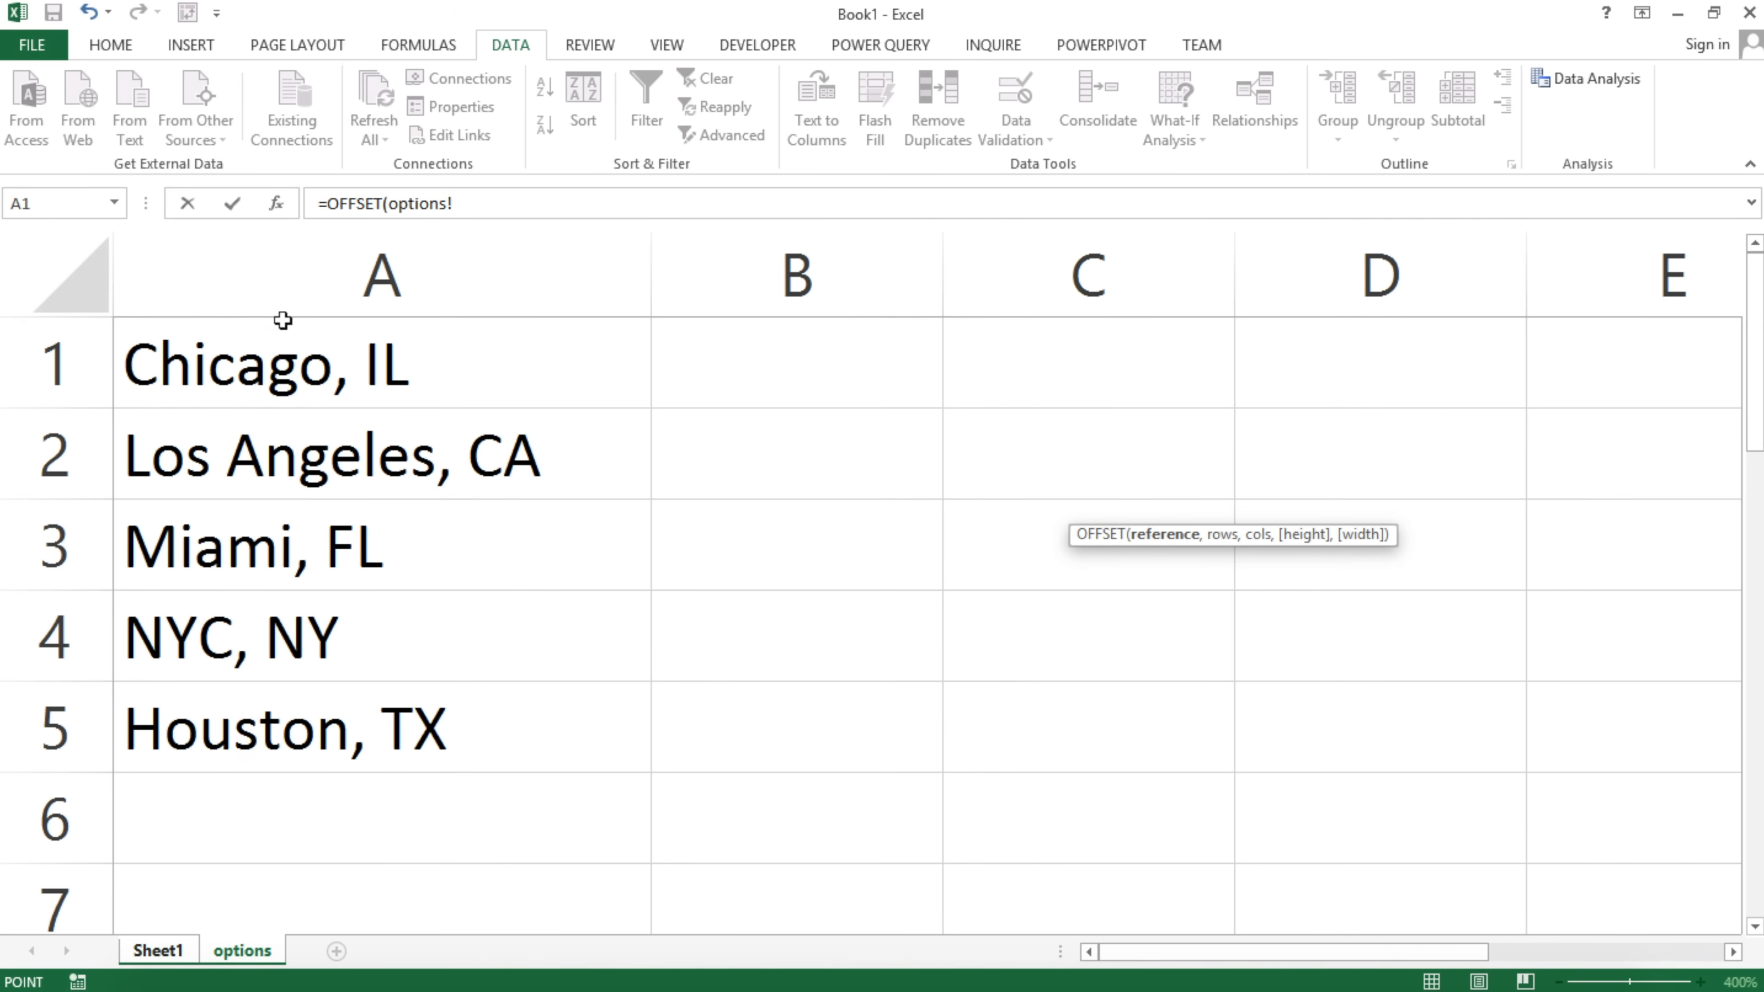
{"action": "left_click", "coordinate": [288, 355]}
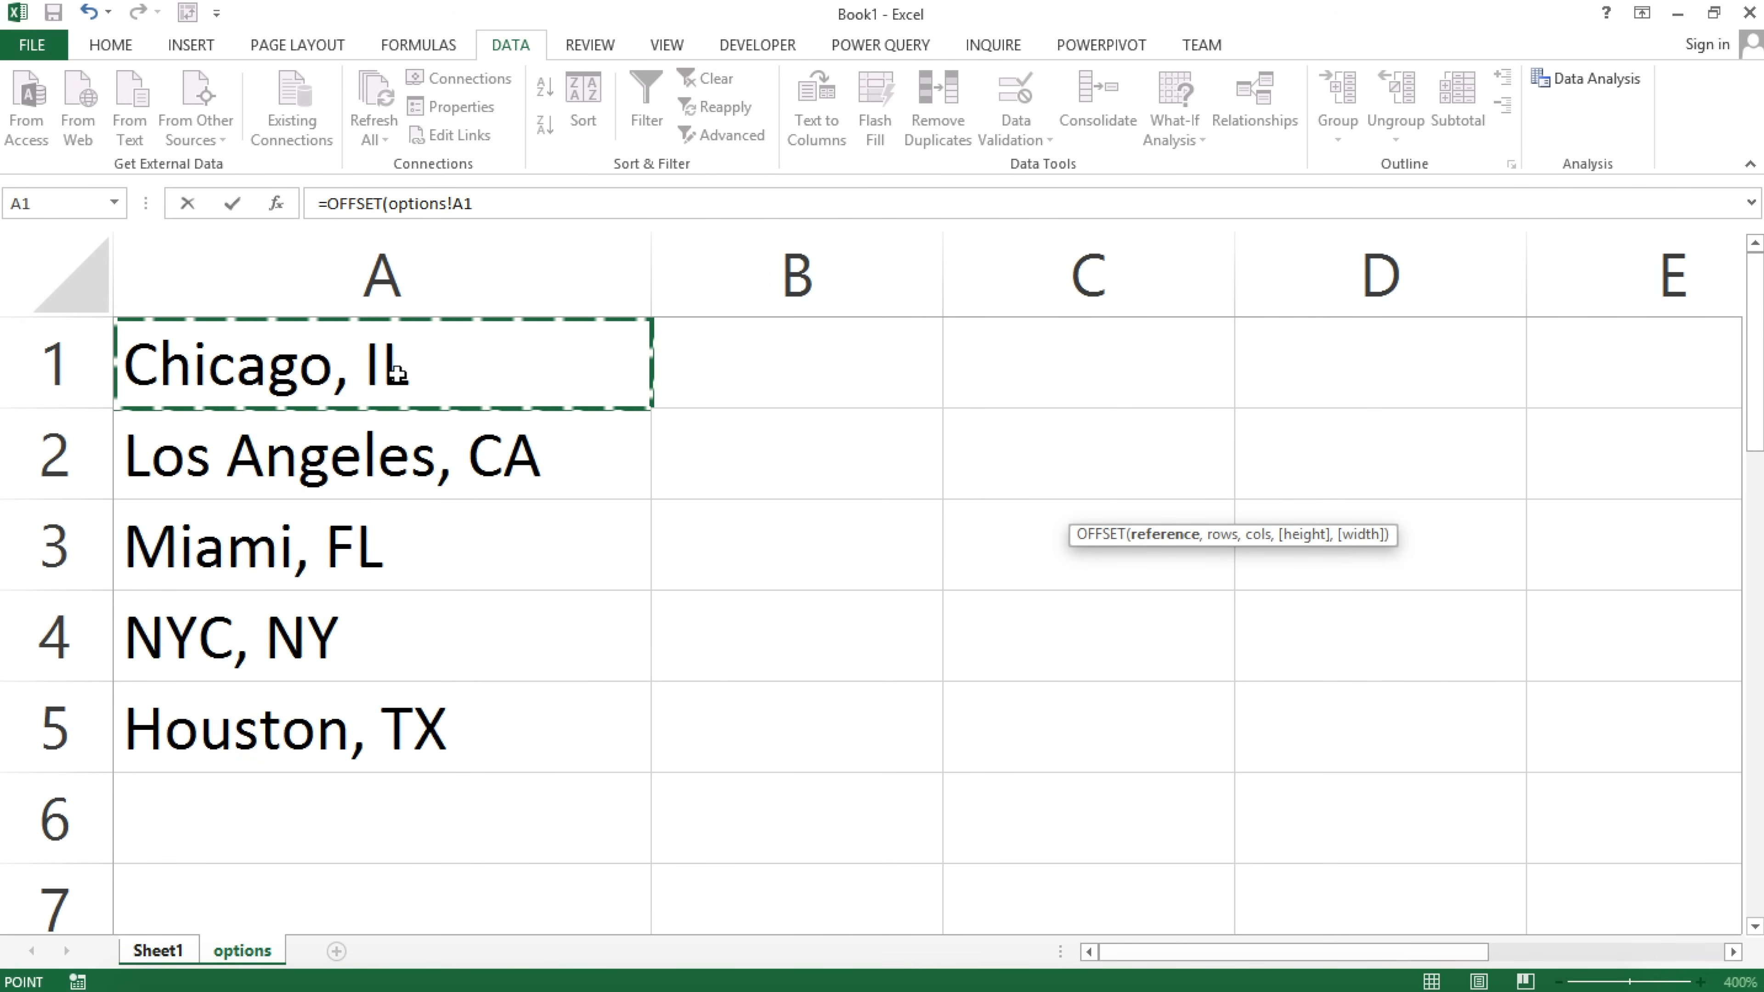
{"action": "type", "text": ","}
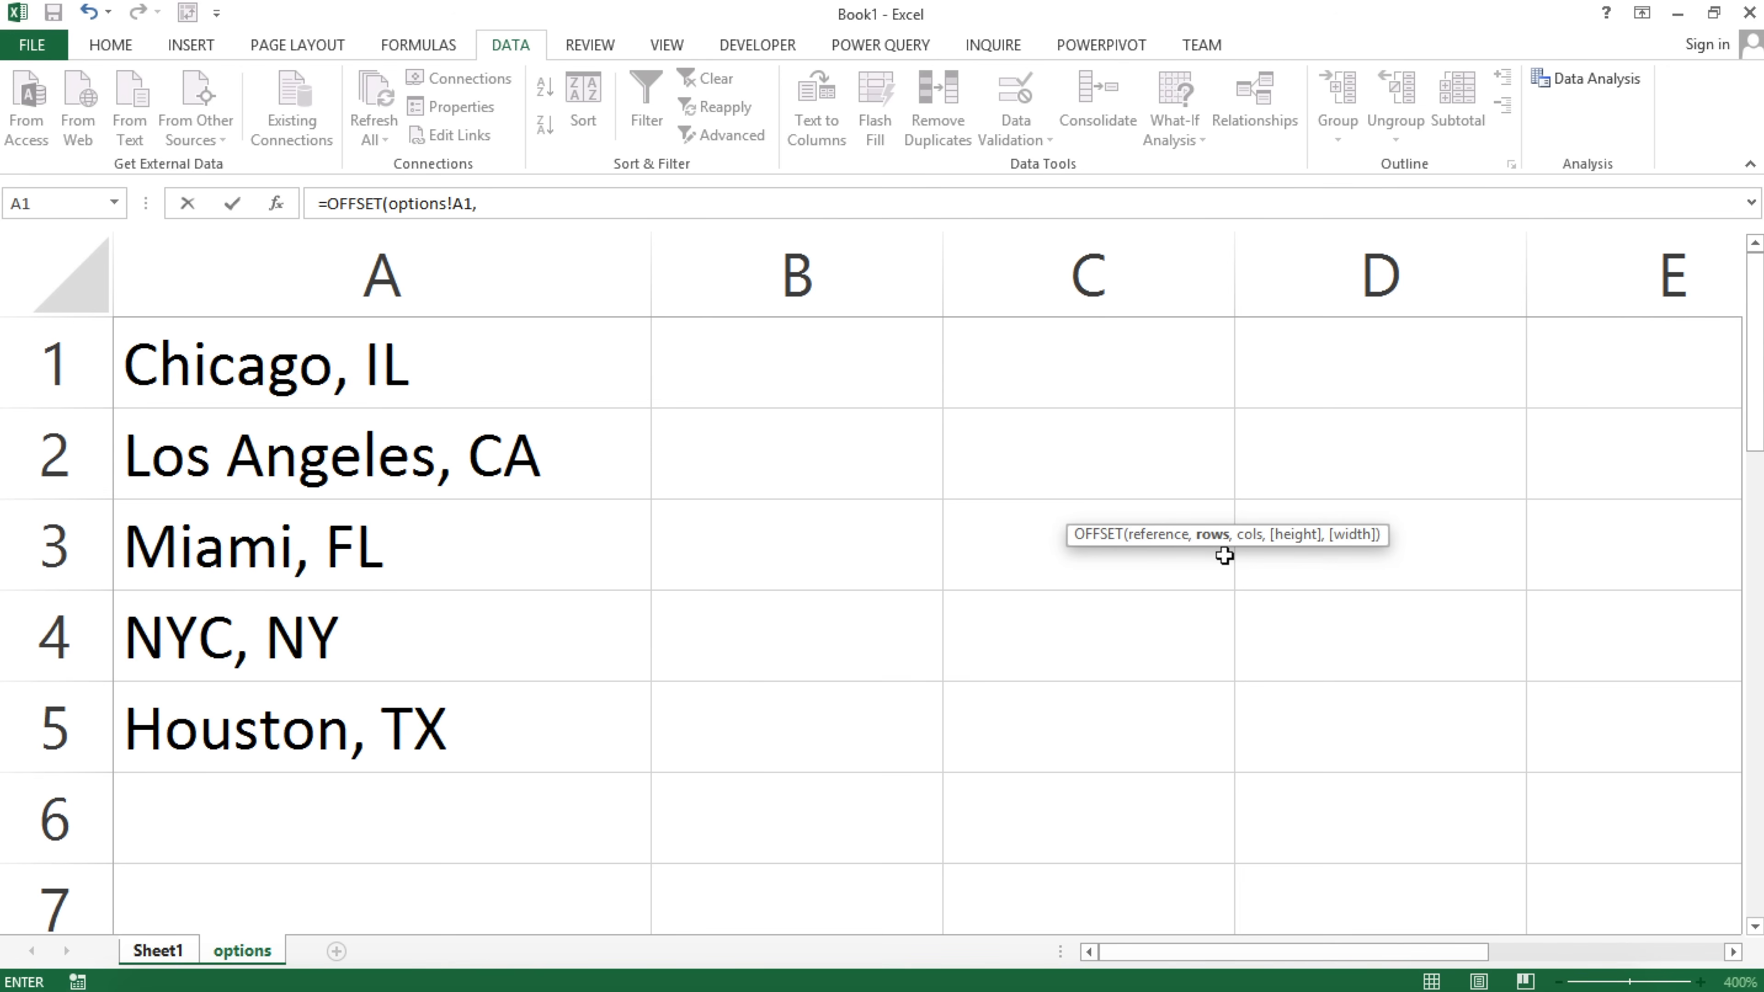
{"action": "type", "text": "0,"}
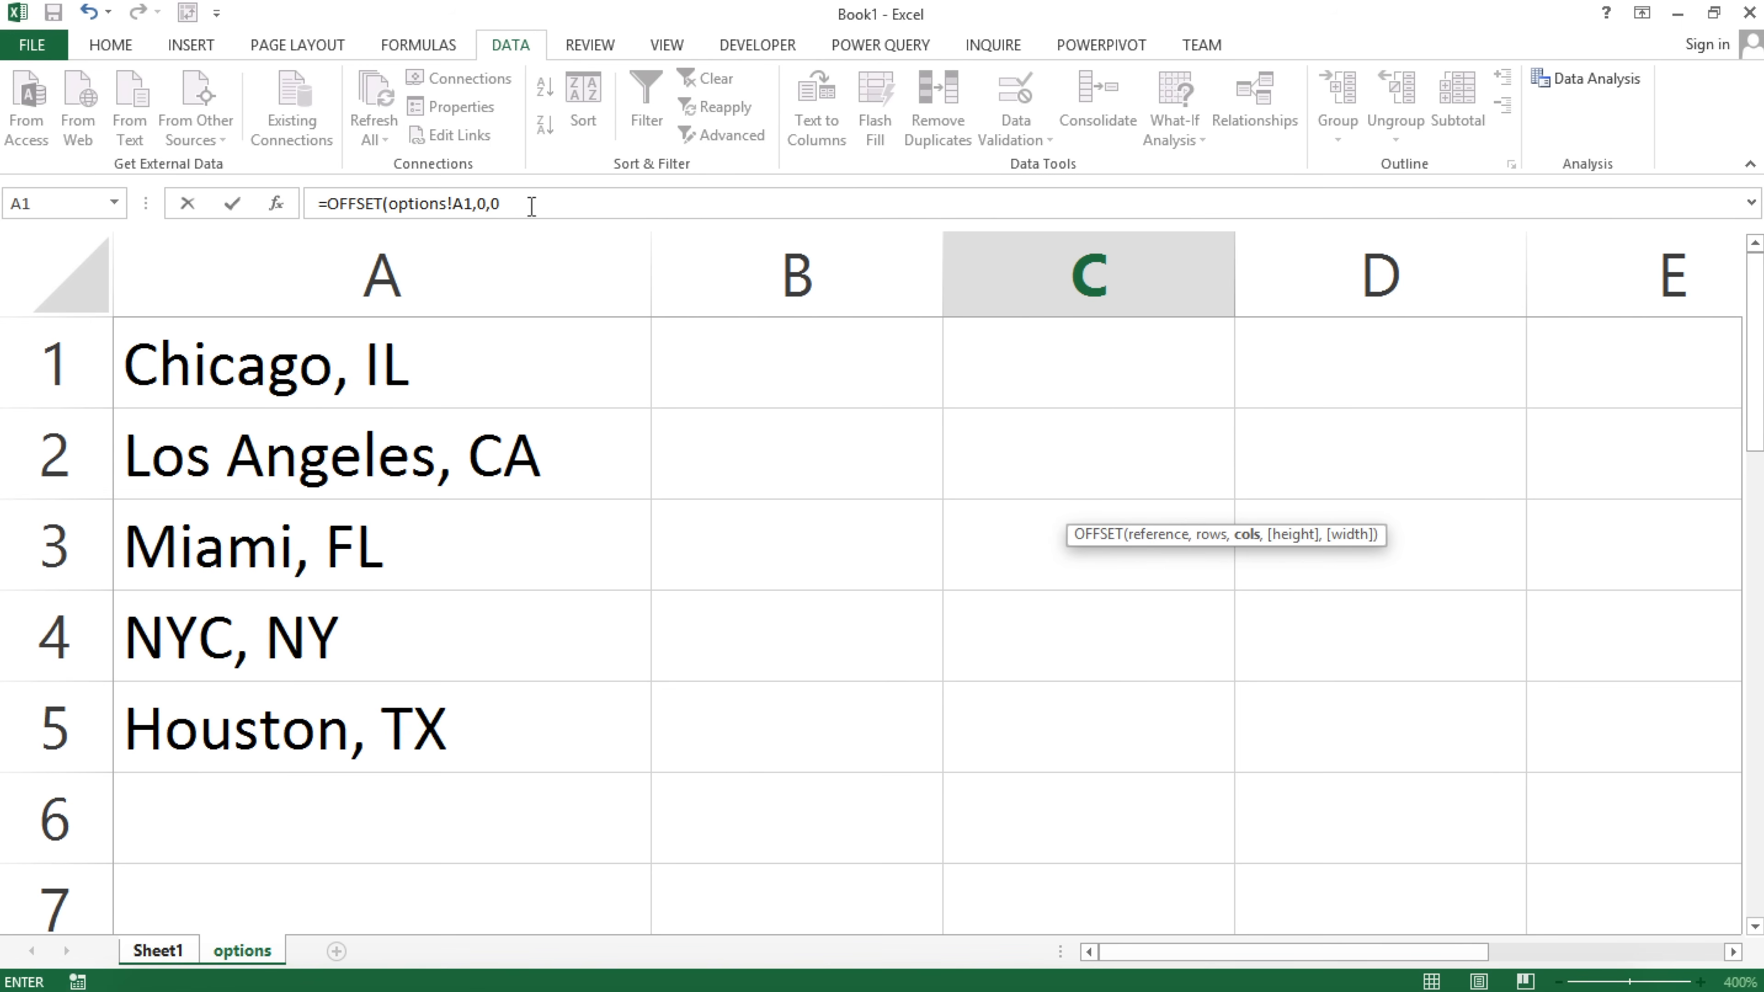
{"action": "type", "text": "0,"}
{"action": "left_click", "coordinate": [549, 203]}
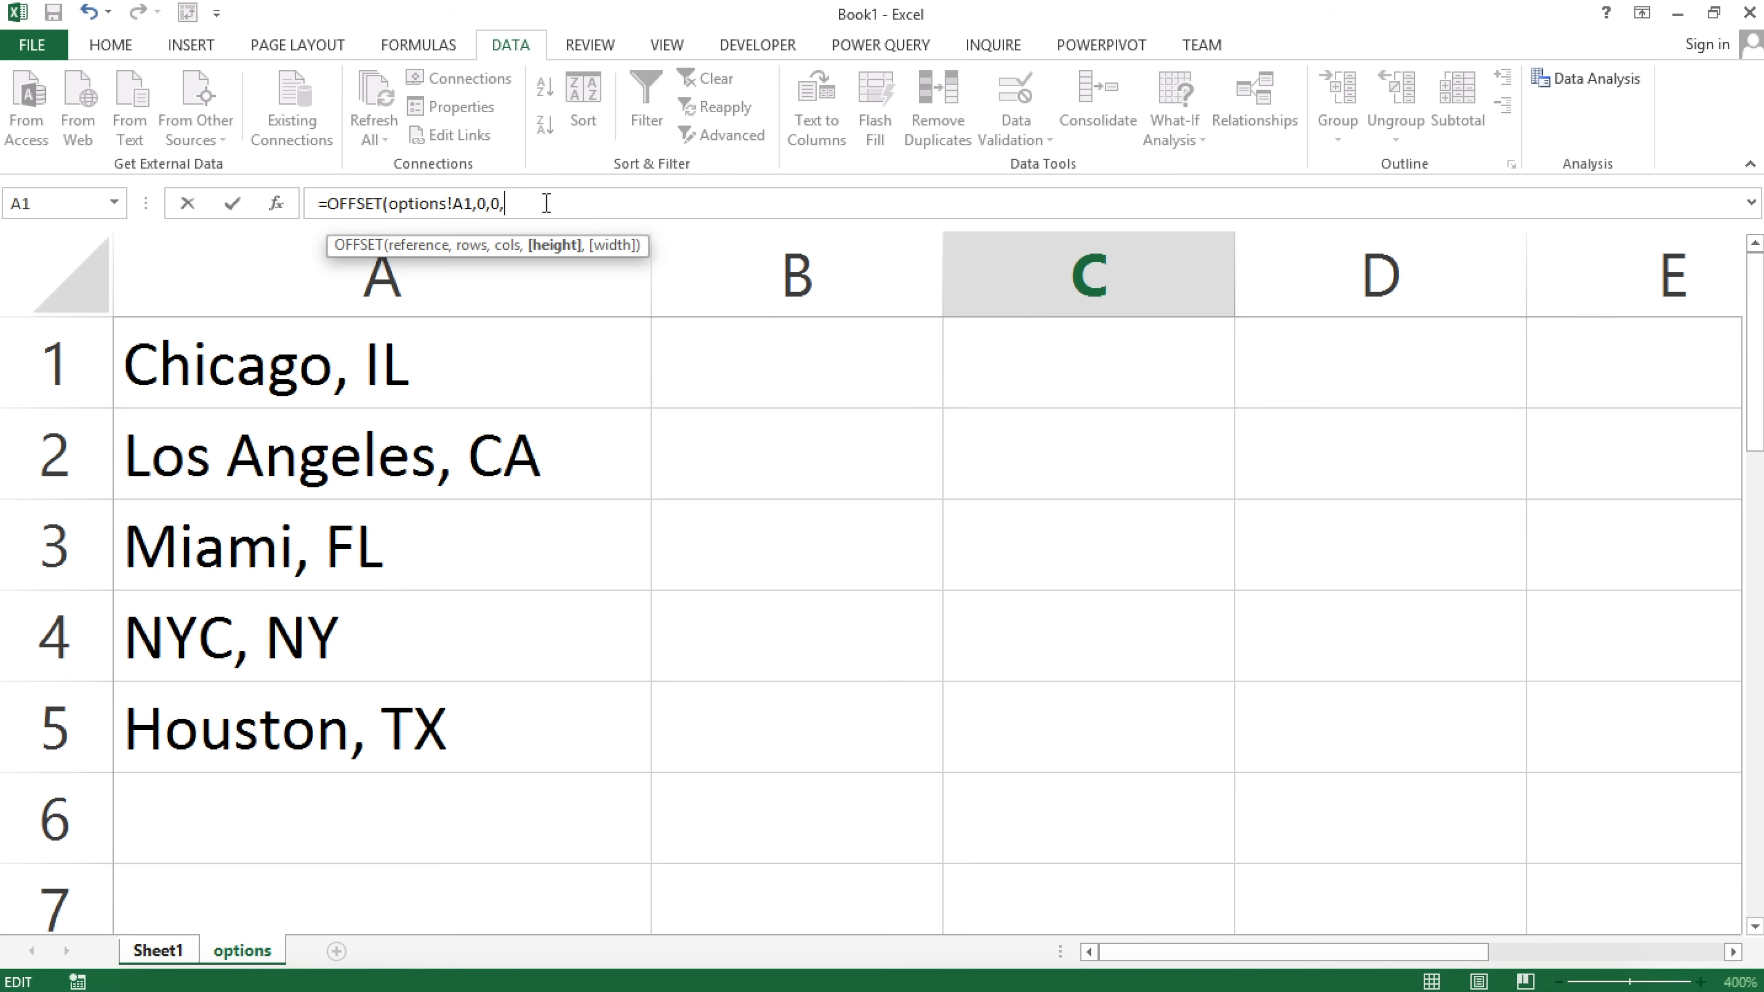
Complete the OFFSET formula with COUNTA(options!A:A) as its height and enter it in the cell.
{"action": "type", "text": "coun"}
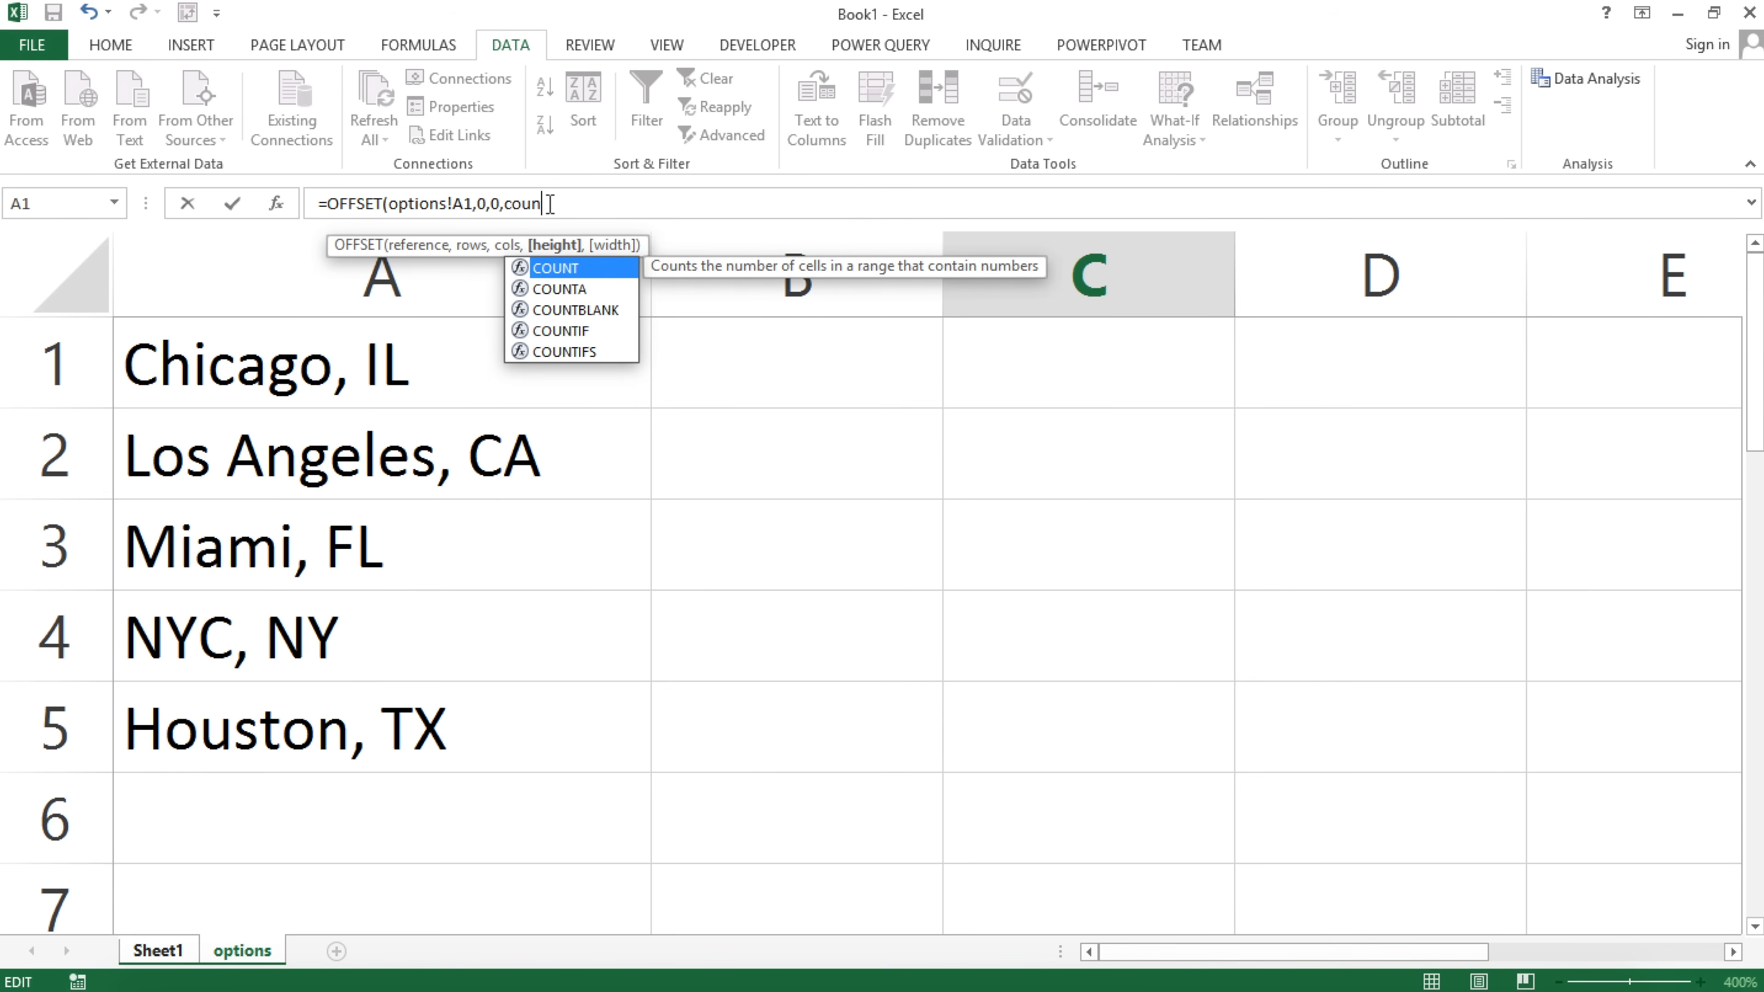
{"action": "type", "text": "ta("}
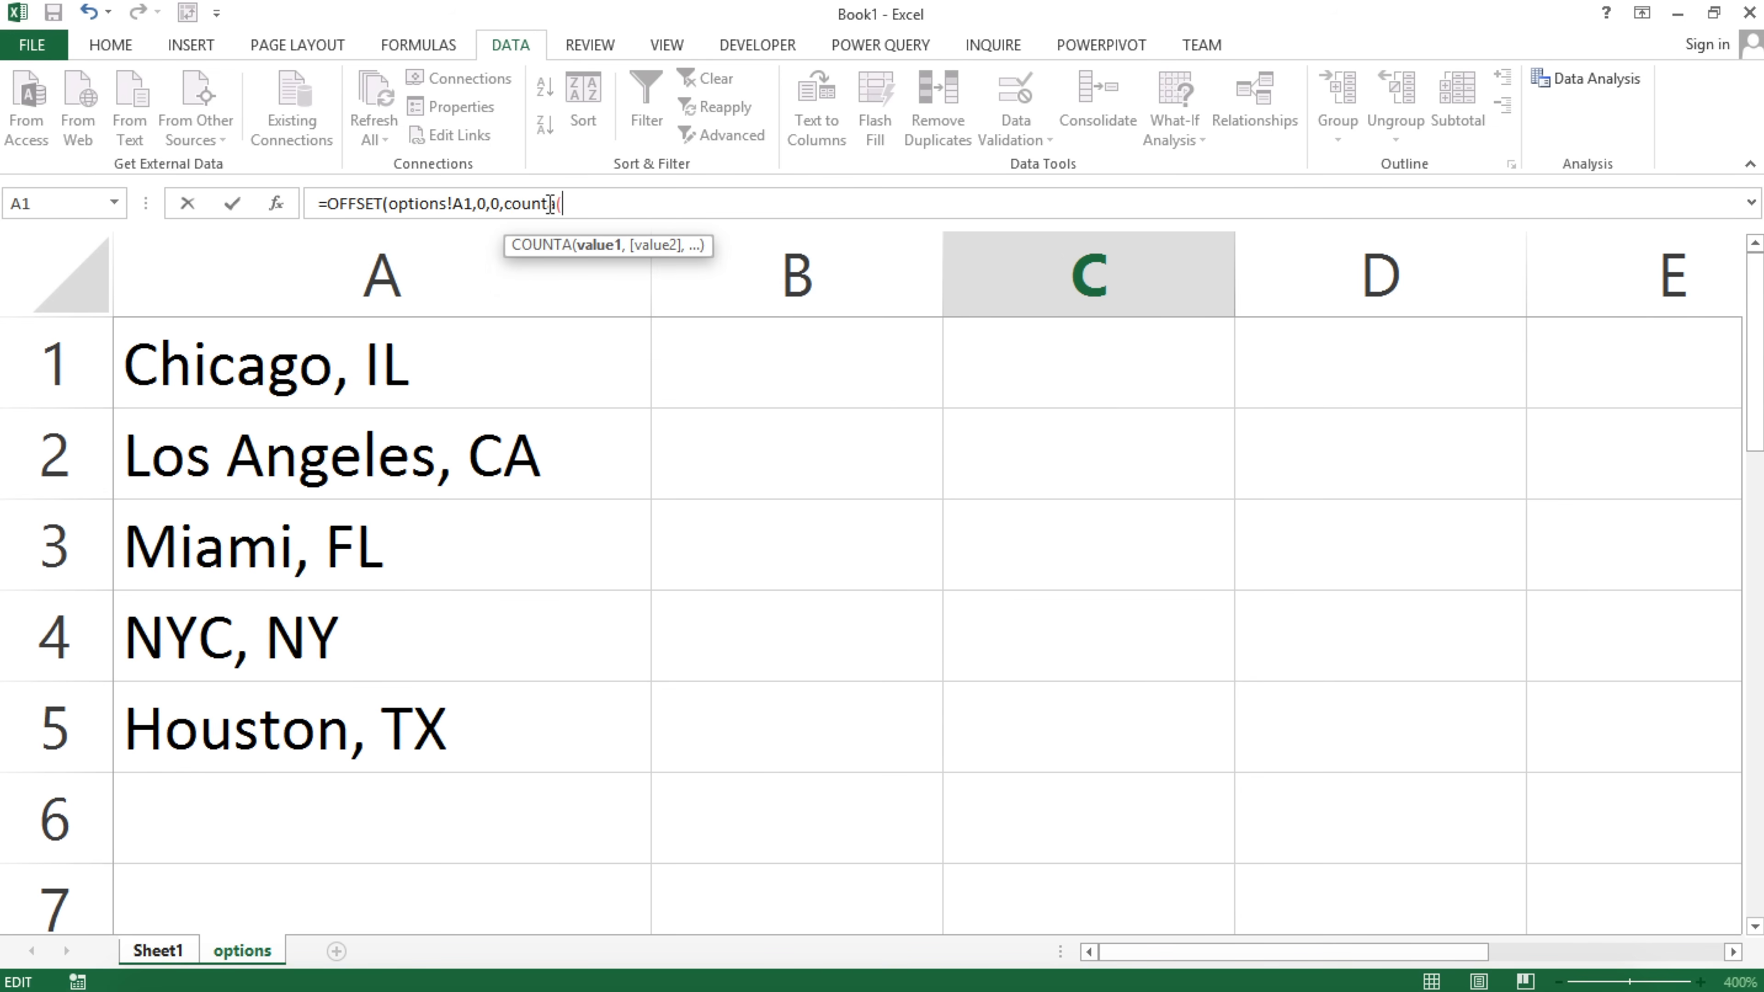
{"action": "left_click", "coordinate": [415, 289]}
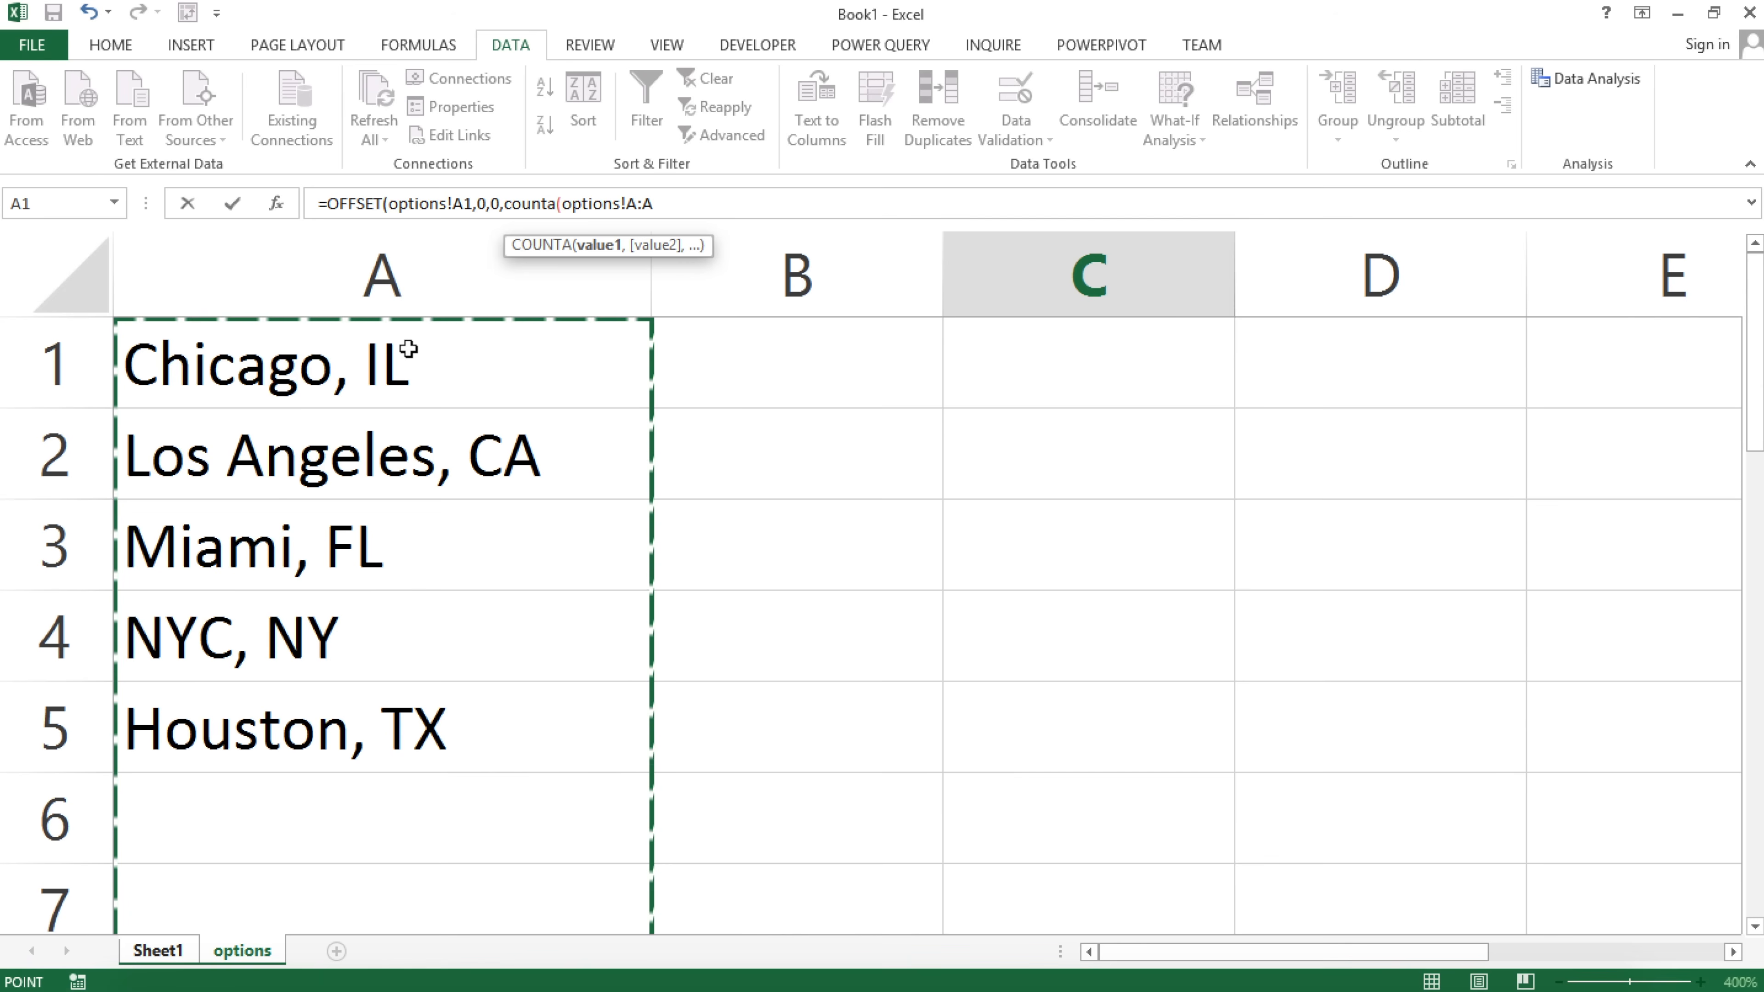
{"action": "type", "text": ")"}
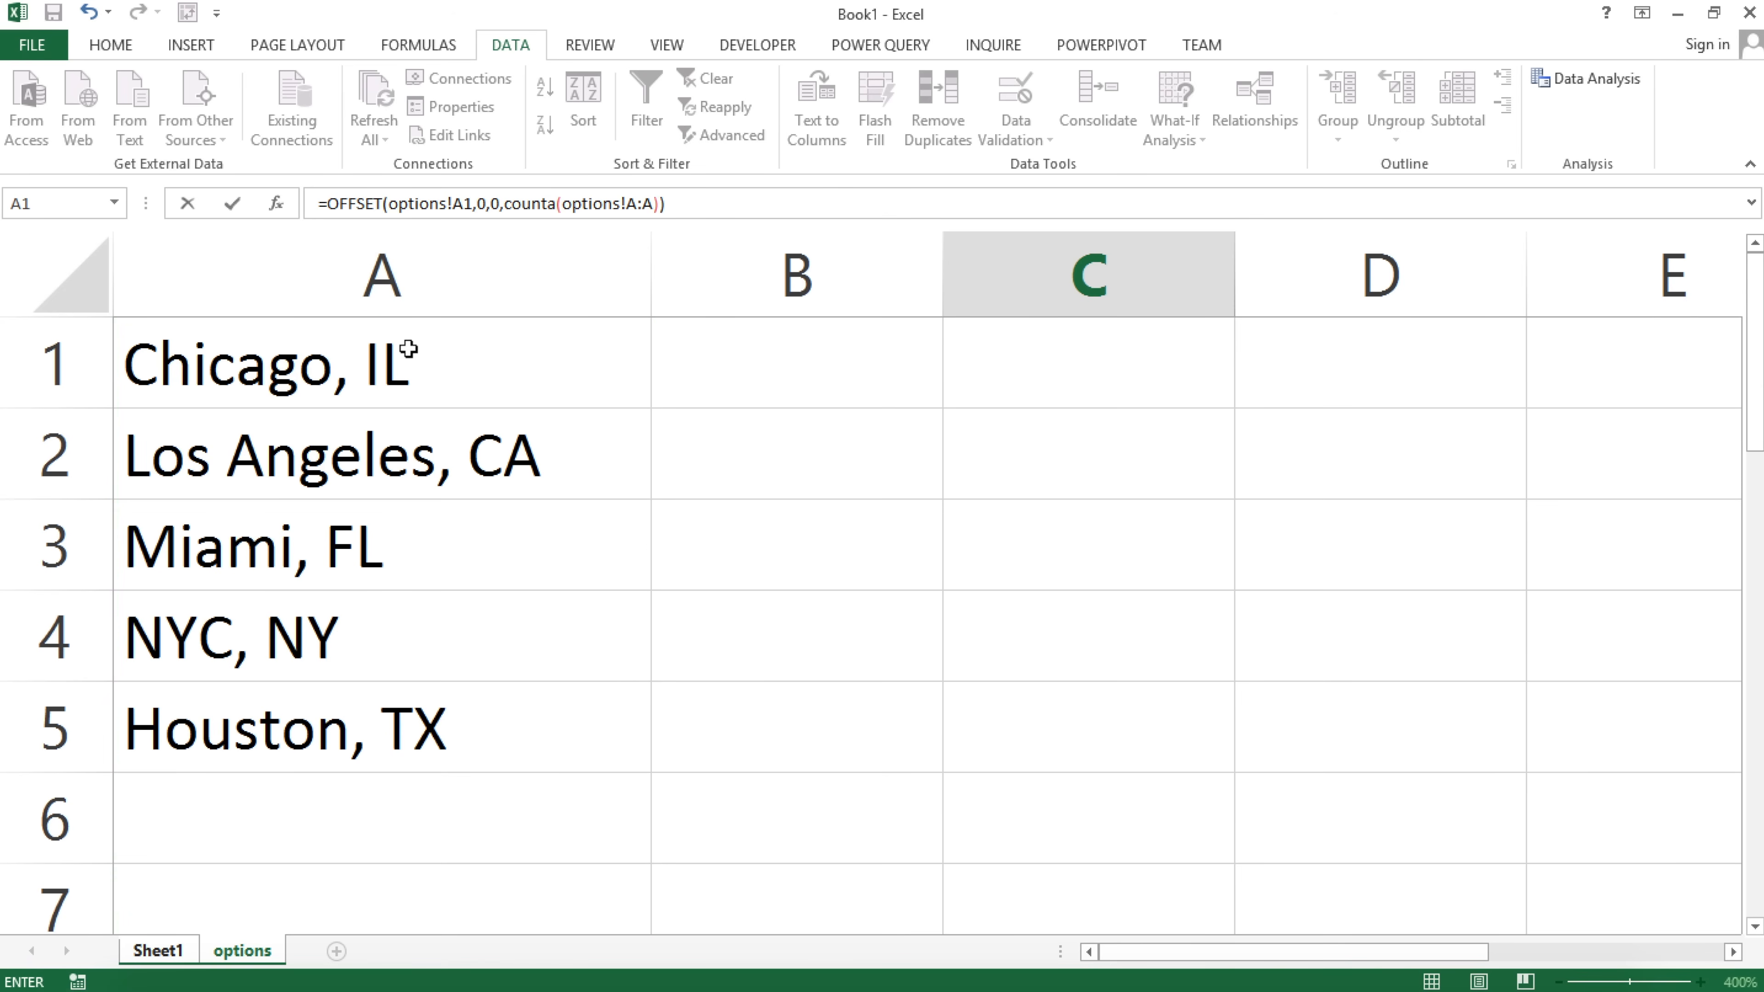
{"action": "key", "text": "Return"}
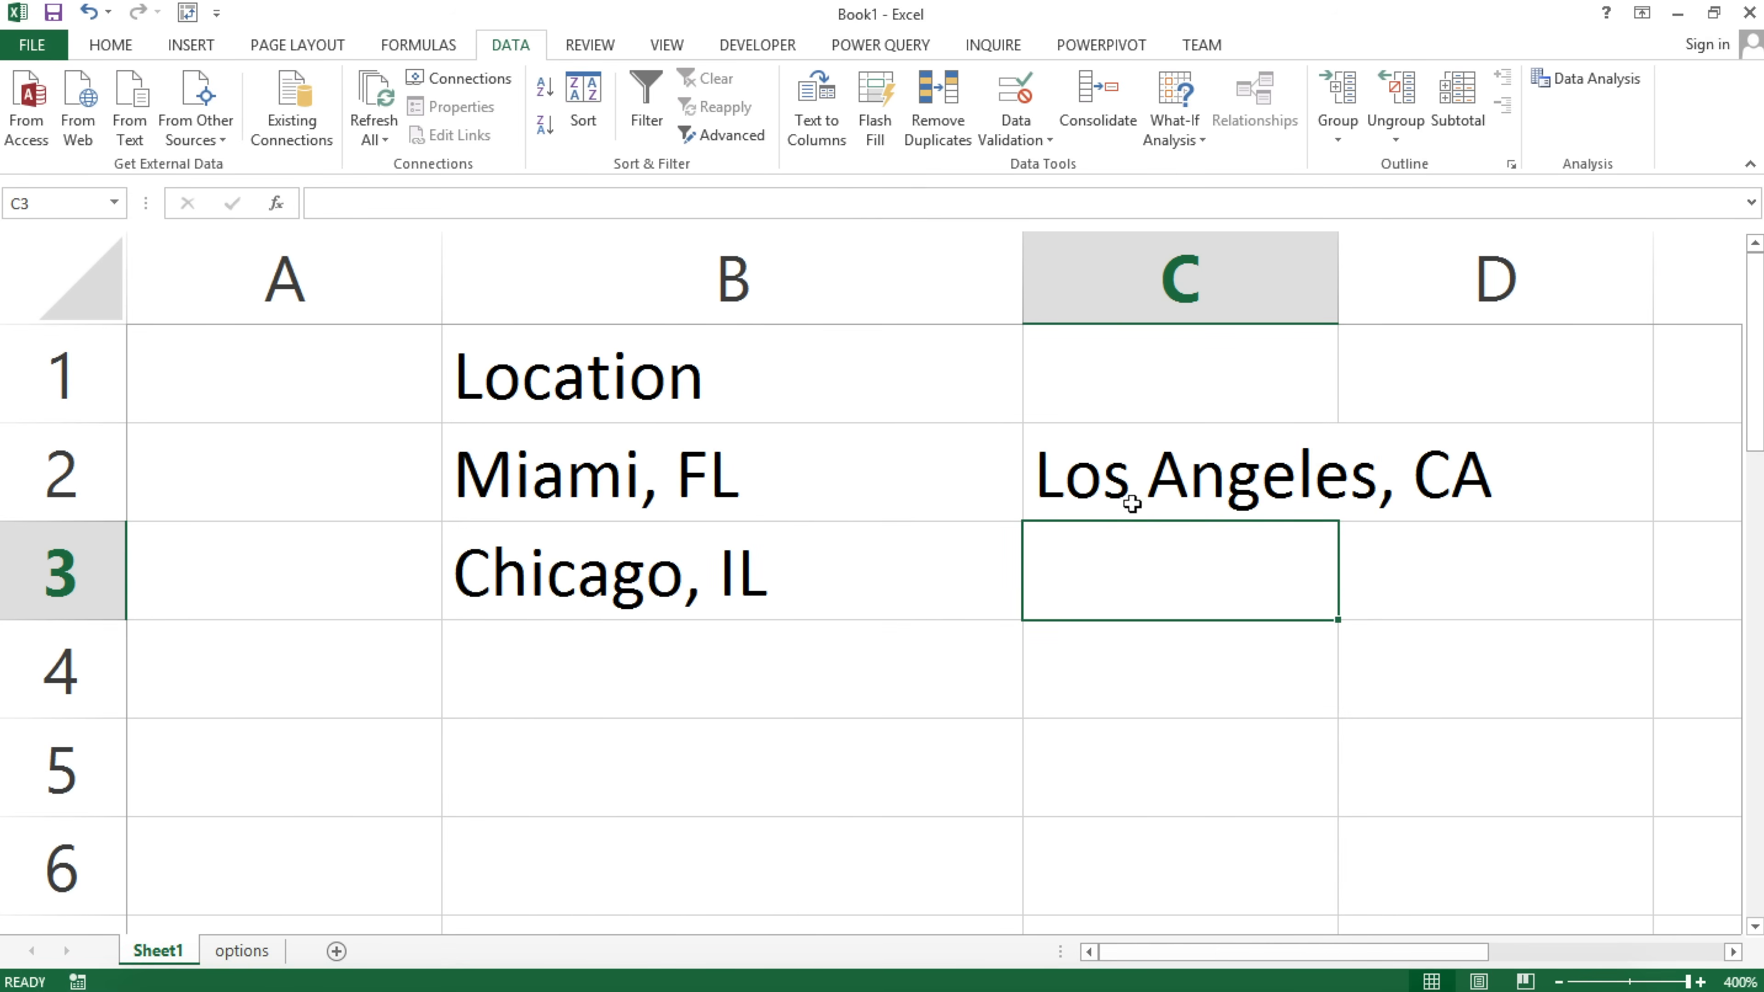
Evaluate the OFFSET expression inside C2 to inspect the array it returns, and then restore the formula.
{"action": "double_click", "coordinate": [1134, 505]}
{"action": "left_click_drag", "start_coordinate": [1073, 479], "coordinate": [1201, 745]}
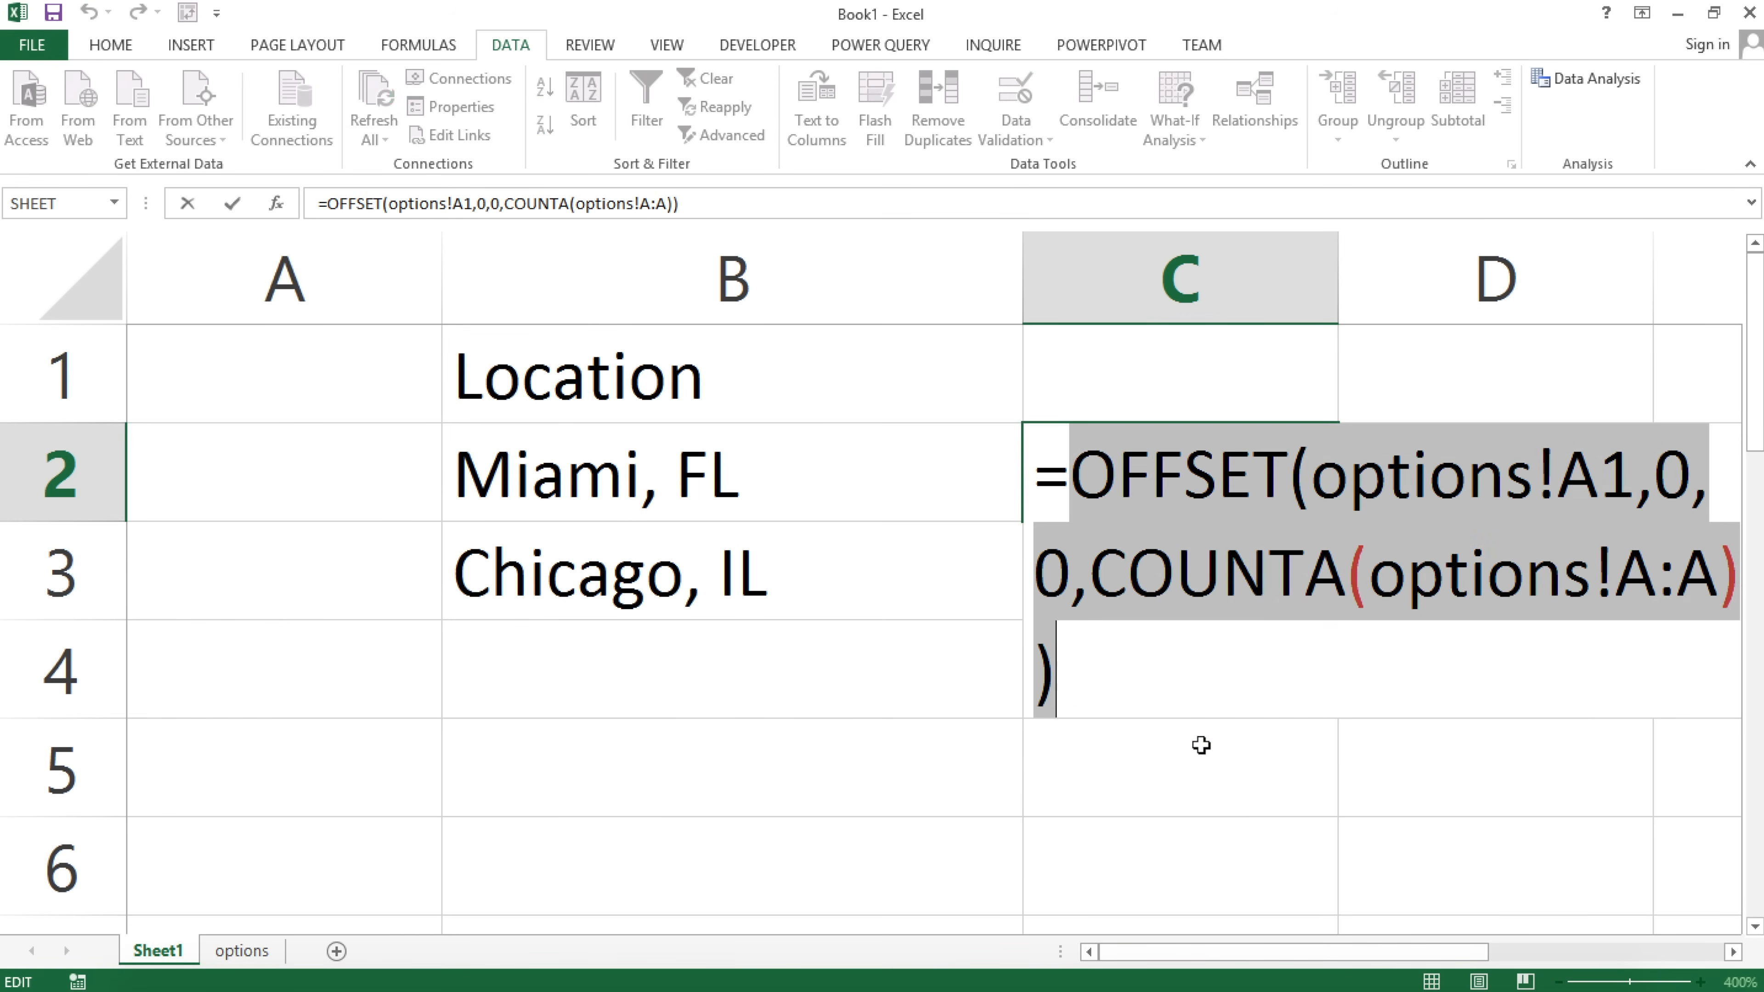
{"action": "key", "text": "F9"}
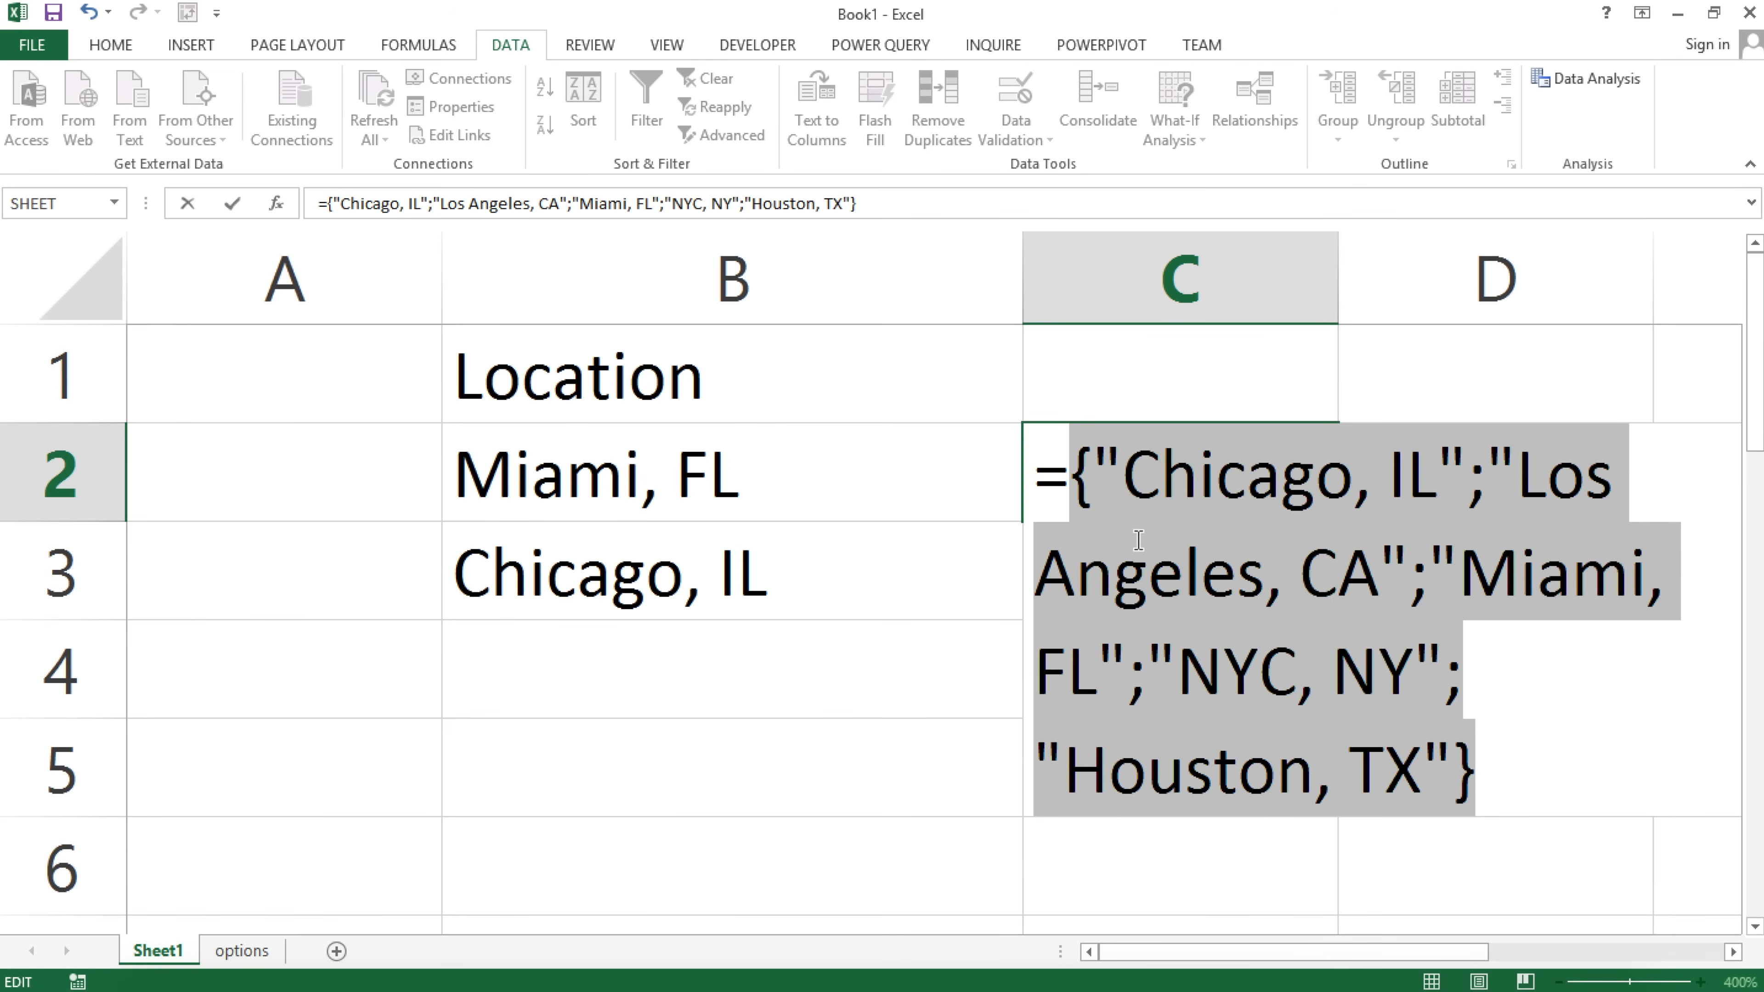
{"action": "key", "text": "ctrl+z"}
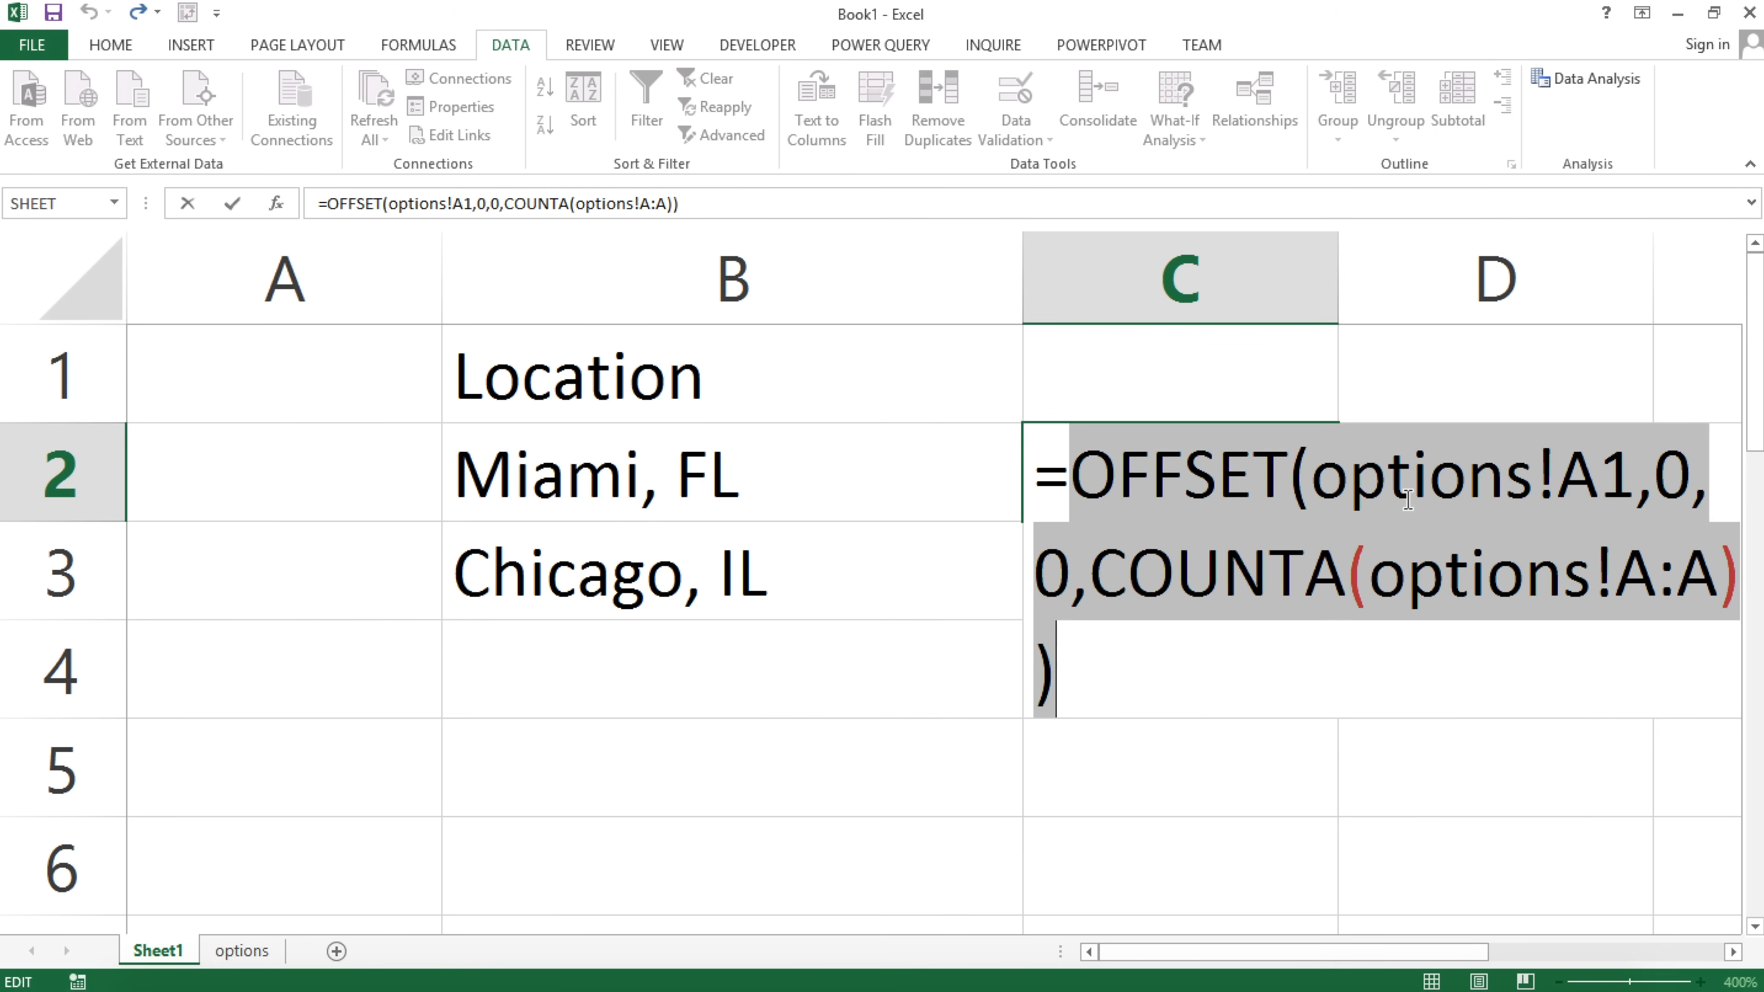
Make both references in C2's formula absolute, as options!$A$1 and options!$A:$A.
{"action": "left_click", "coordinate": [1280, 479]}
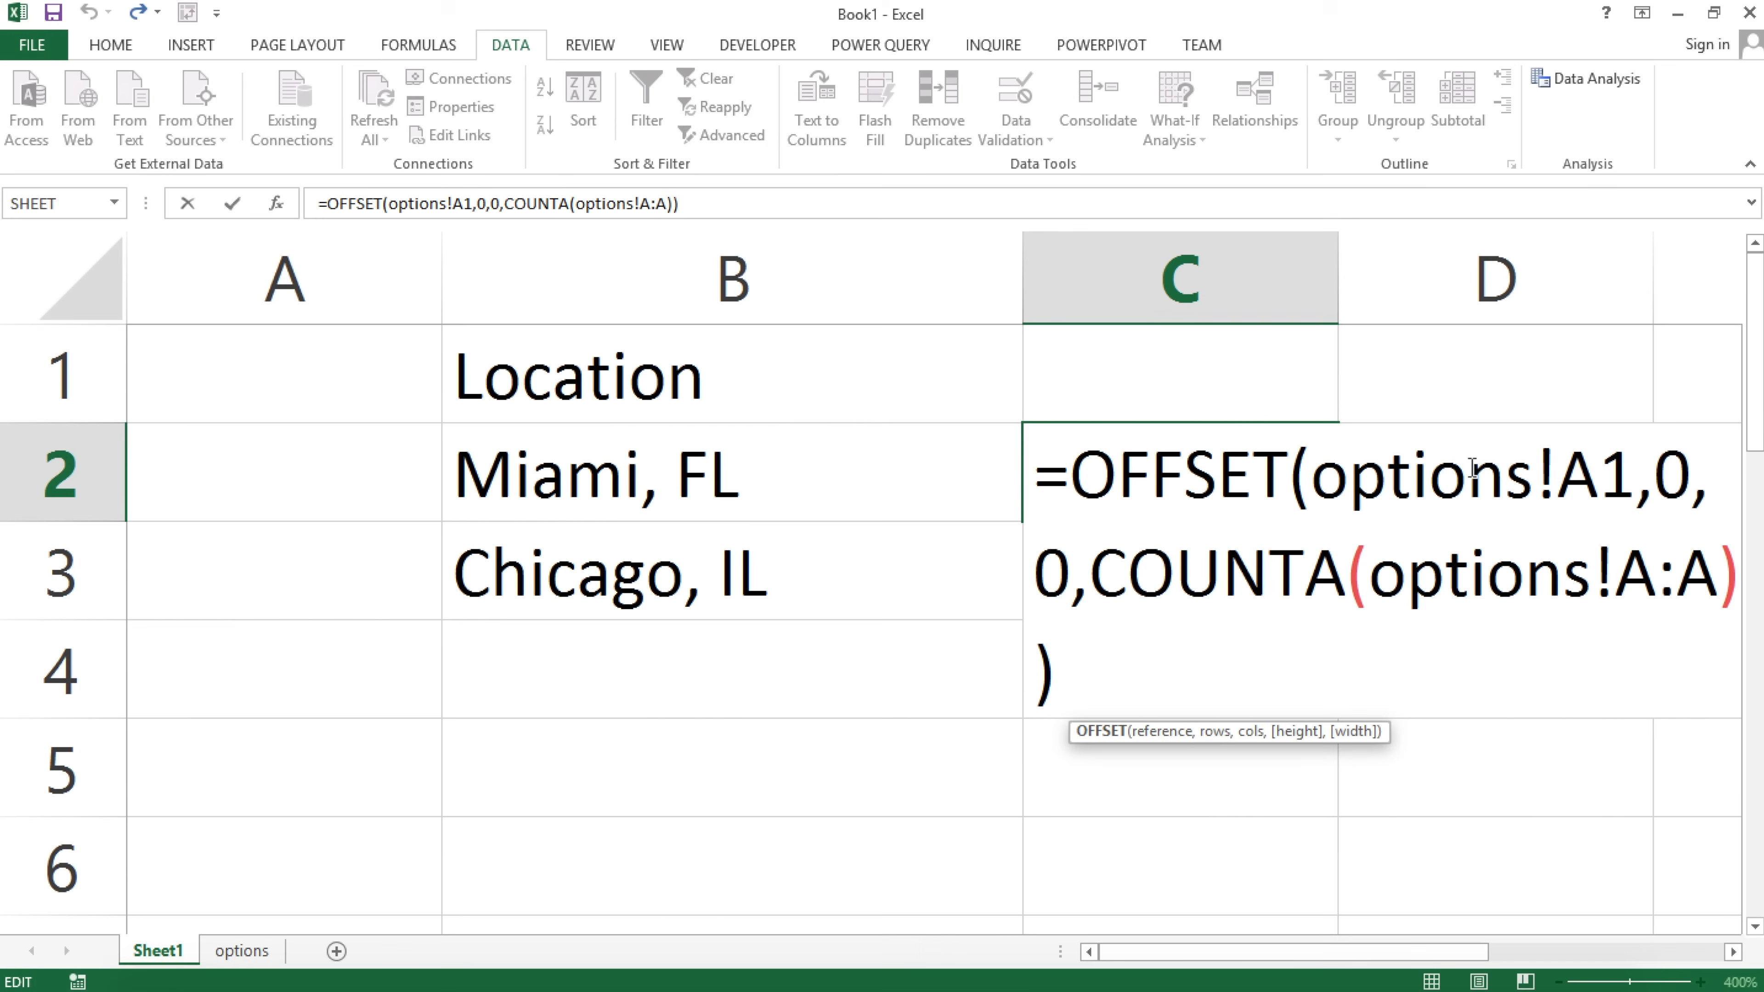
{"action": "left_click_drag", "start_coordinate": [1633, 467], "coordinate": [1568, 474]}
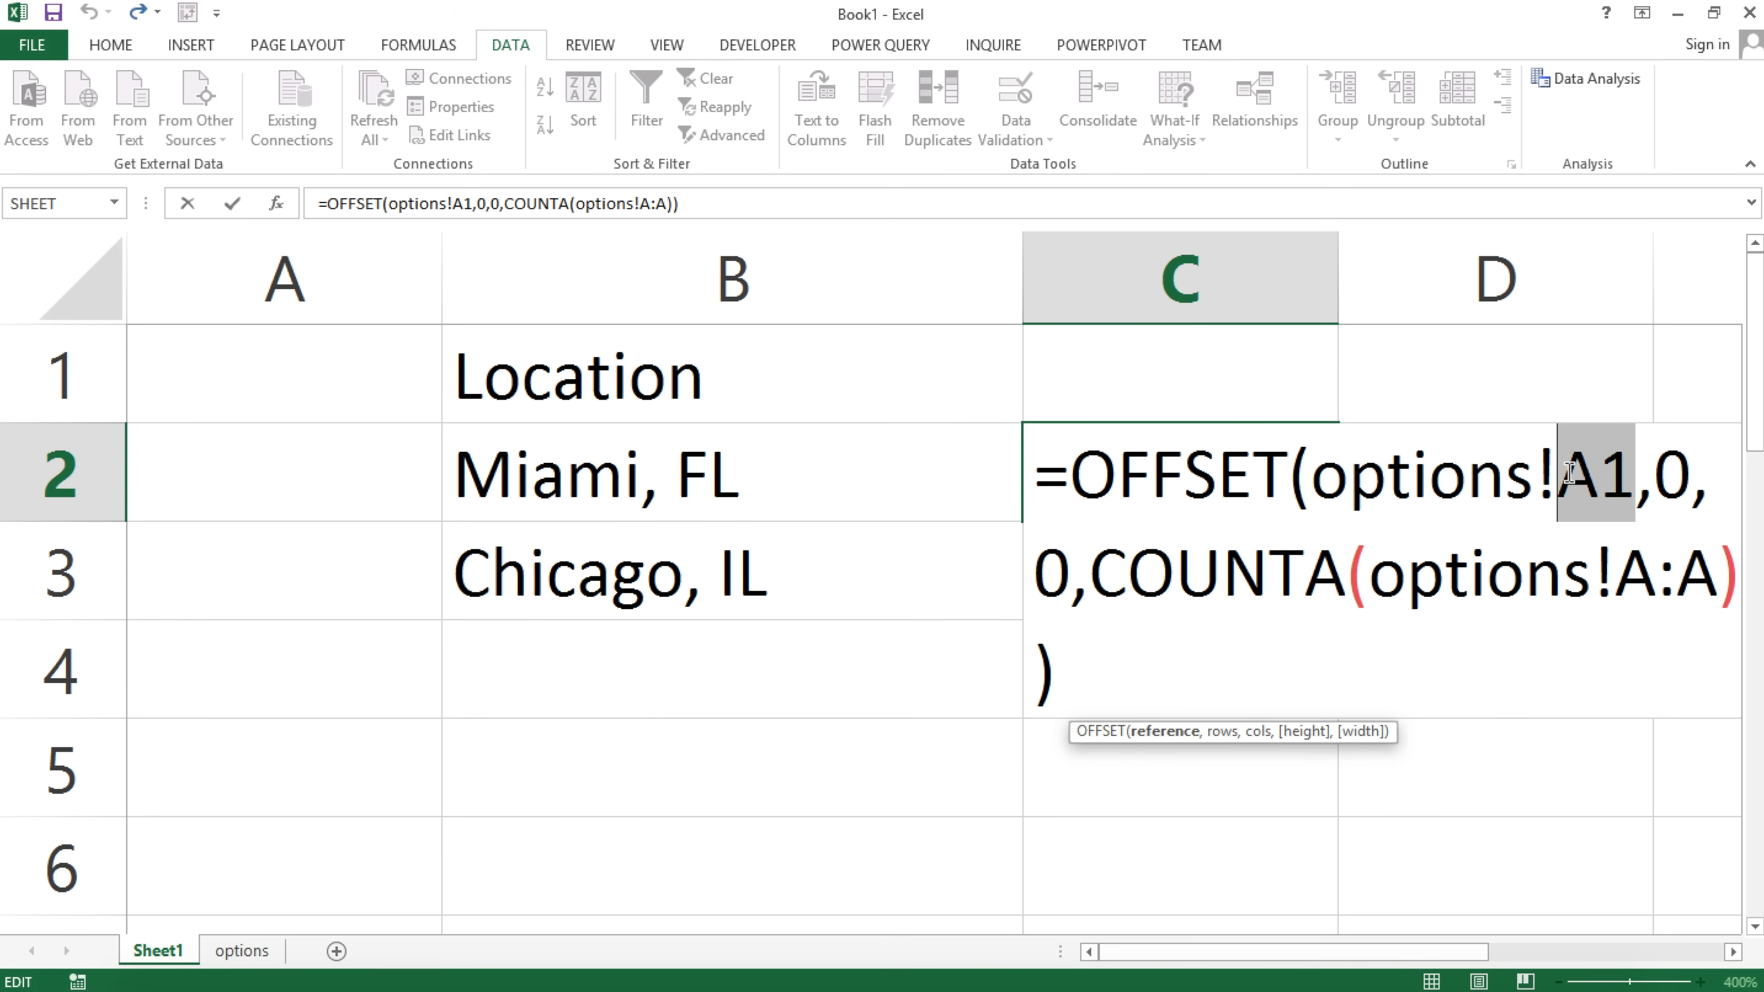
{"action": "key", "text": "F4"}
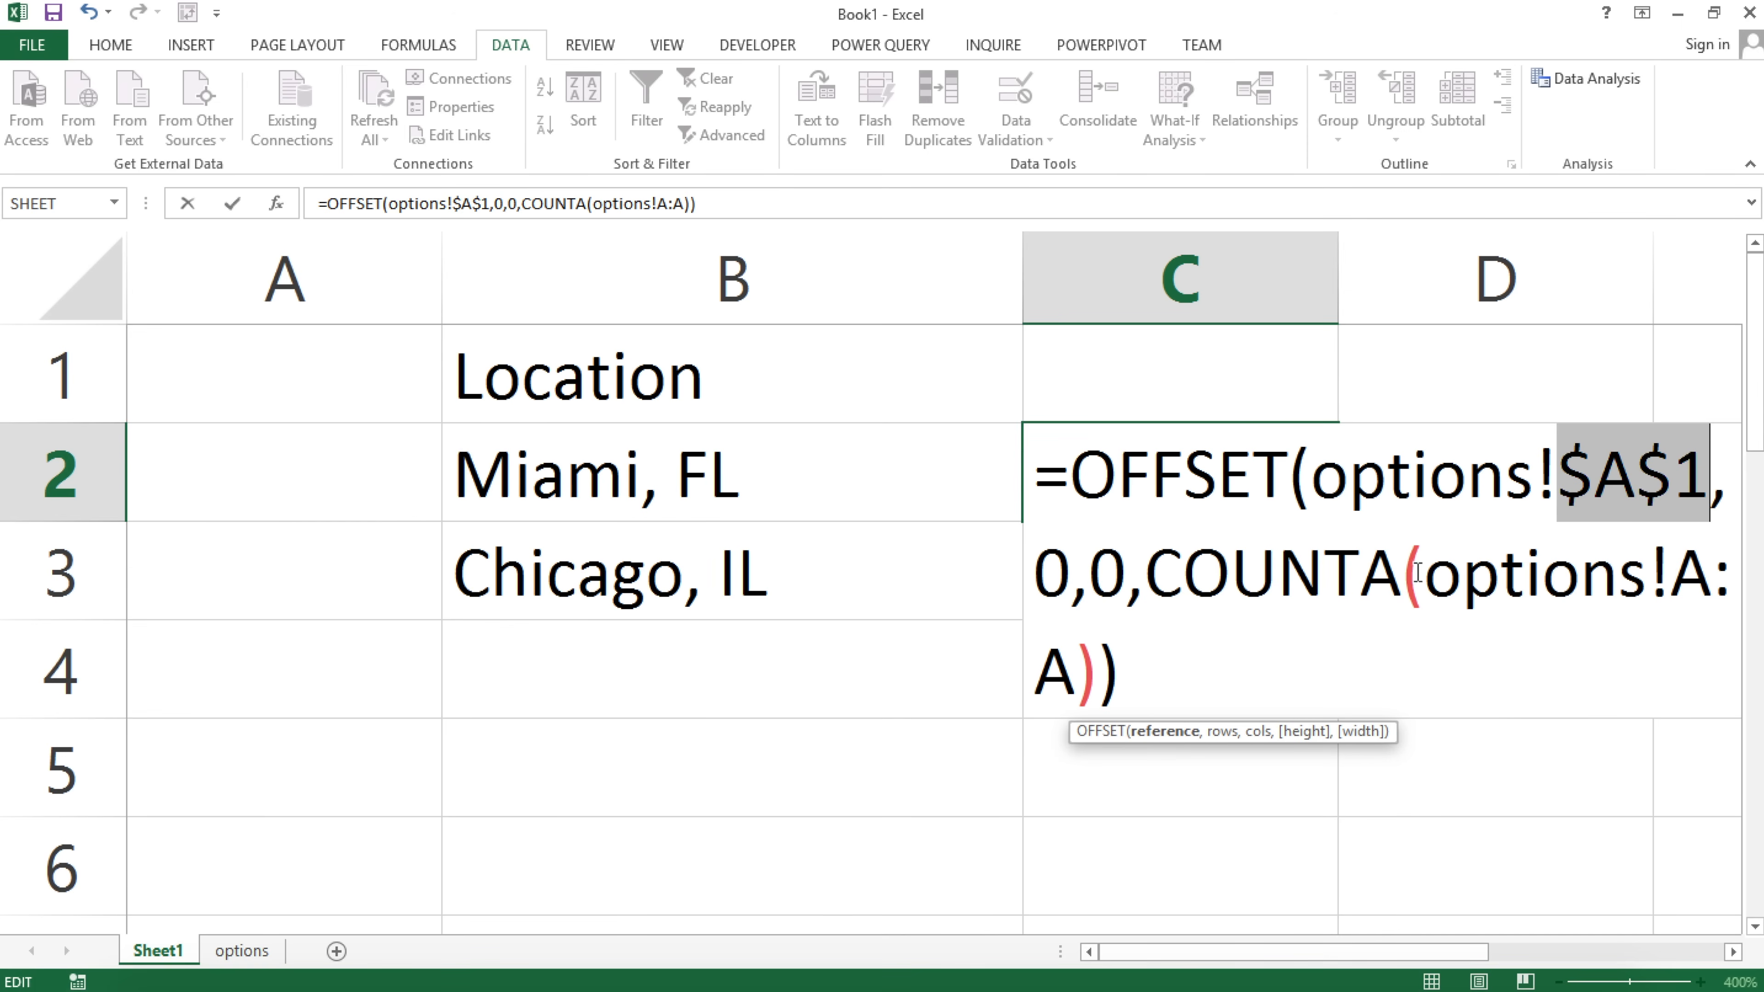
{"action": "double_click", "coordinate": [1663, 568]}
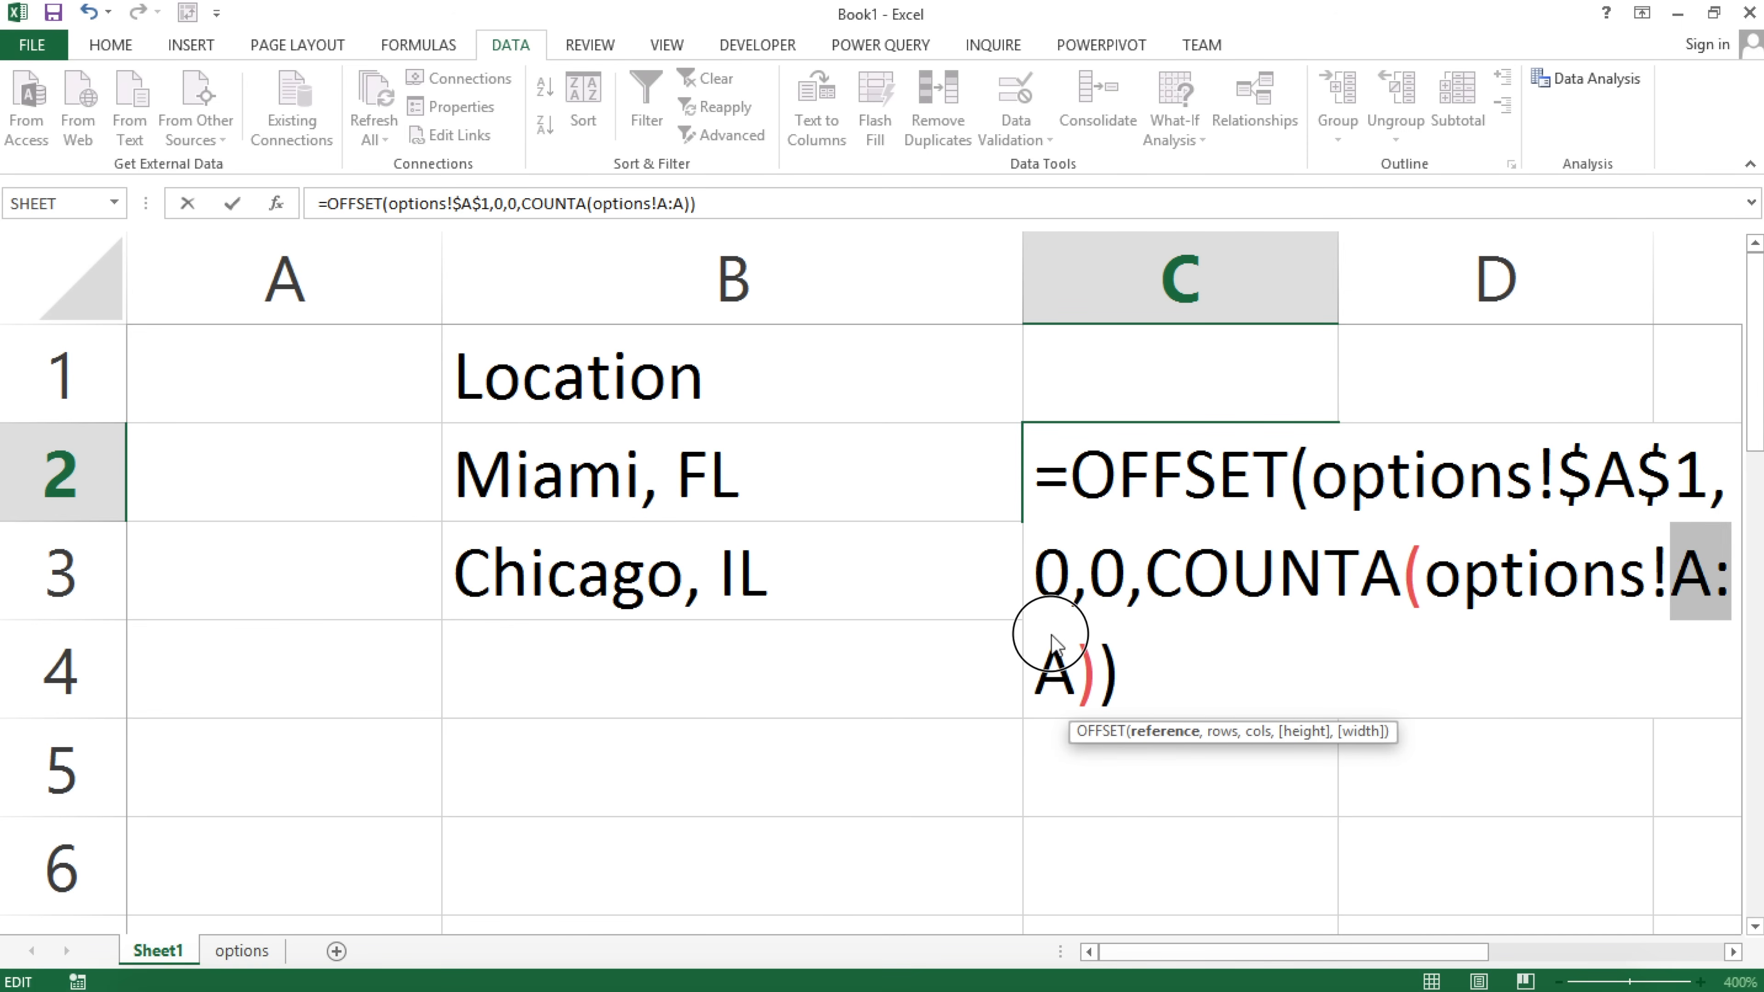
{"action": "key", "text": "F4"}
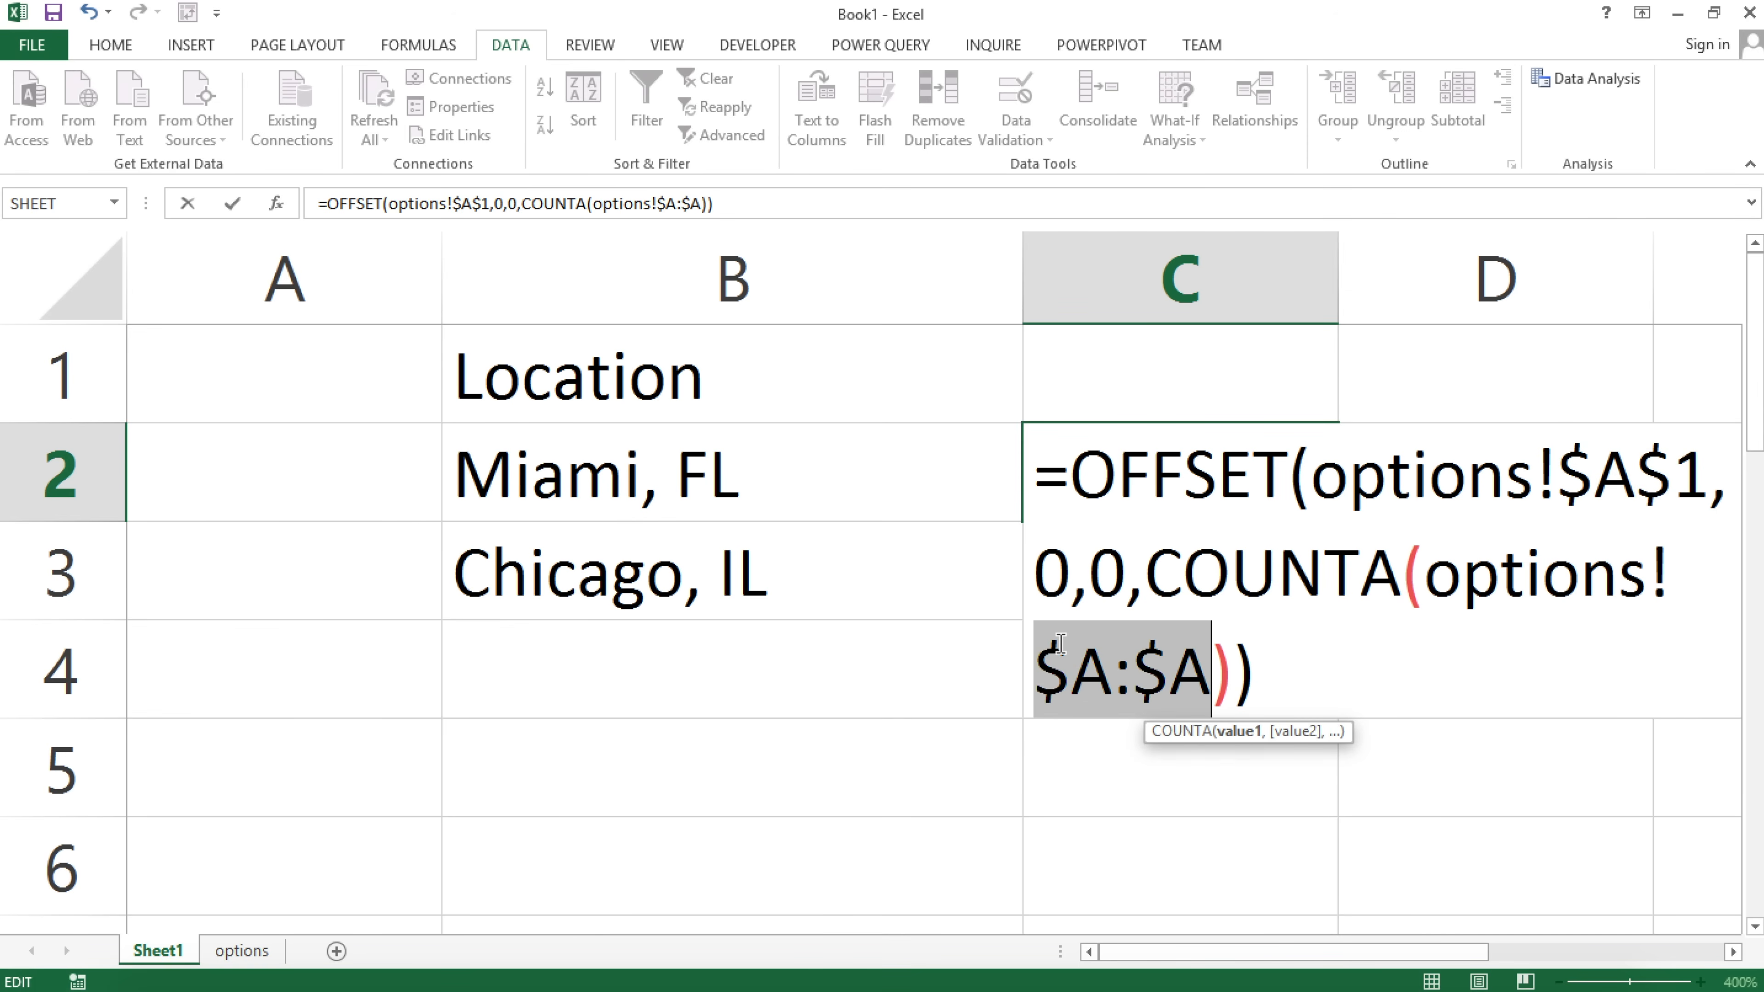
{"action": "key", "text": "Return"}
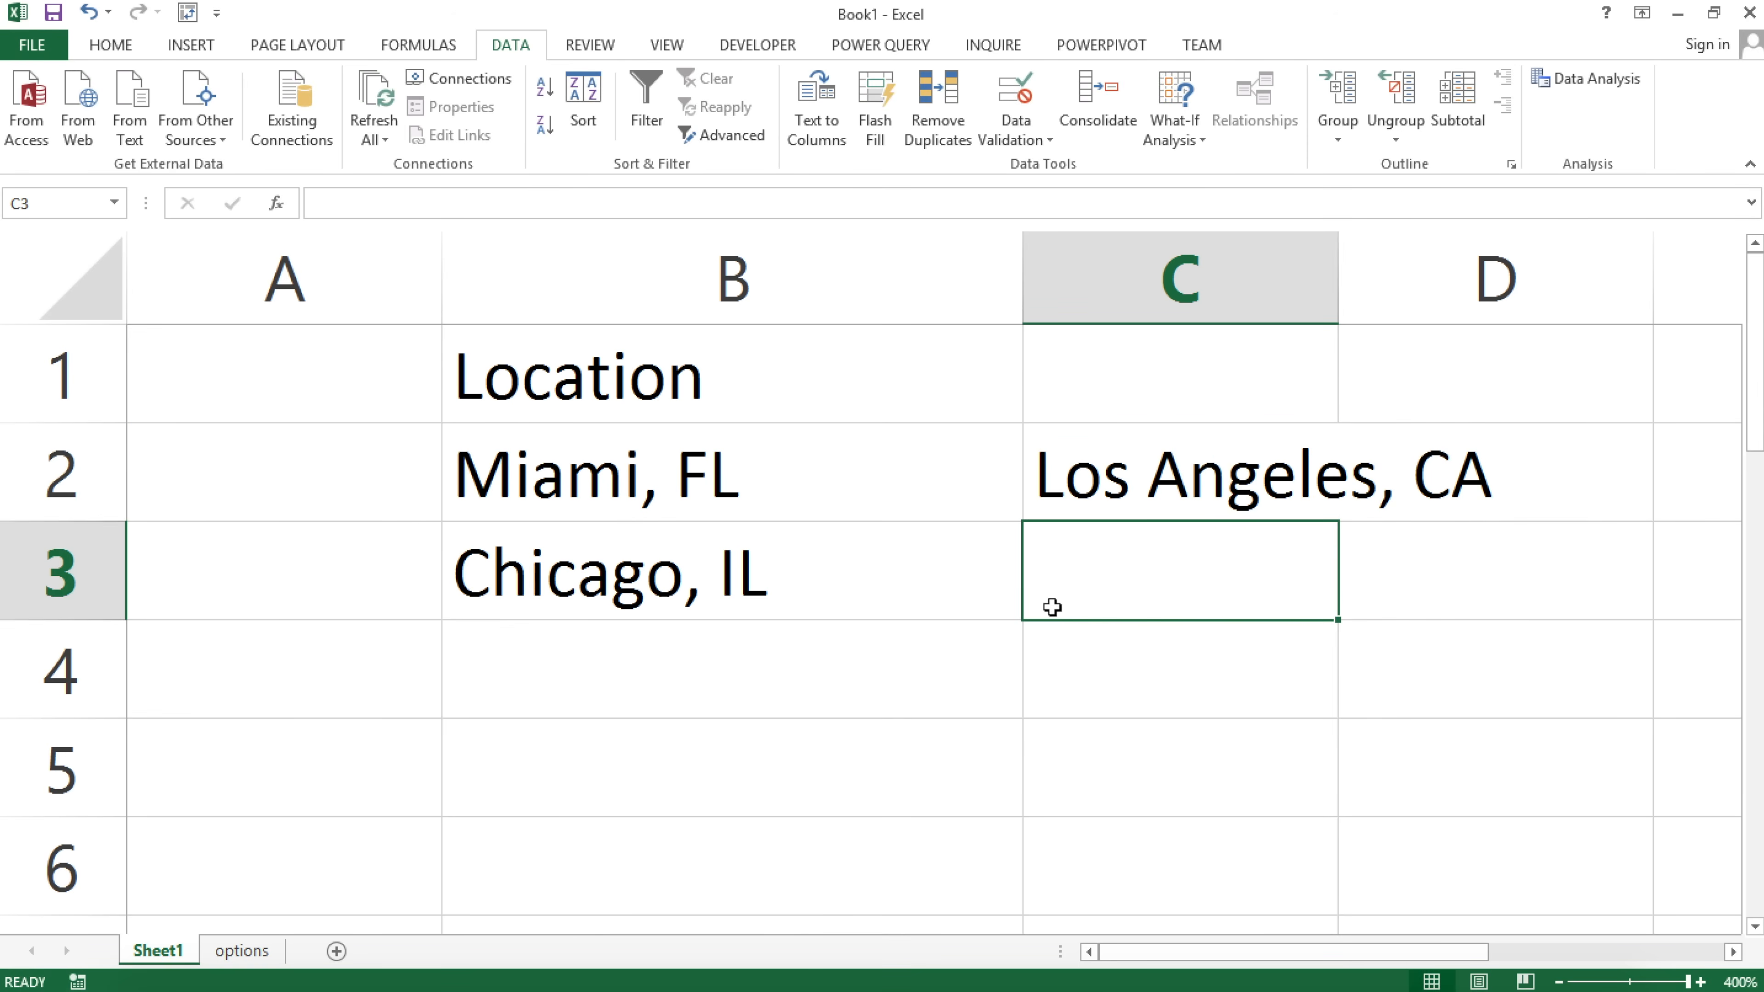
Copy the full text of the OFFSET formula in C2 without changing the cell.
{"action": "double_click", "coordinate": [1101, 455]}
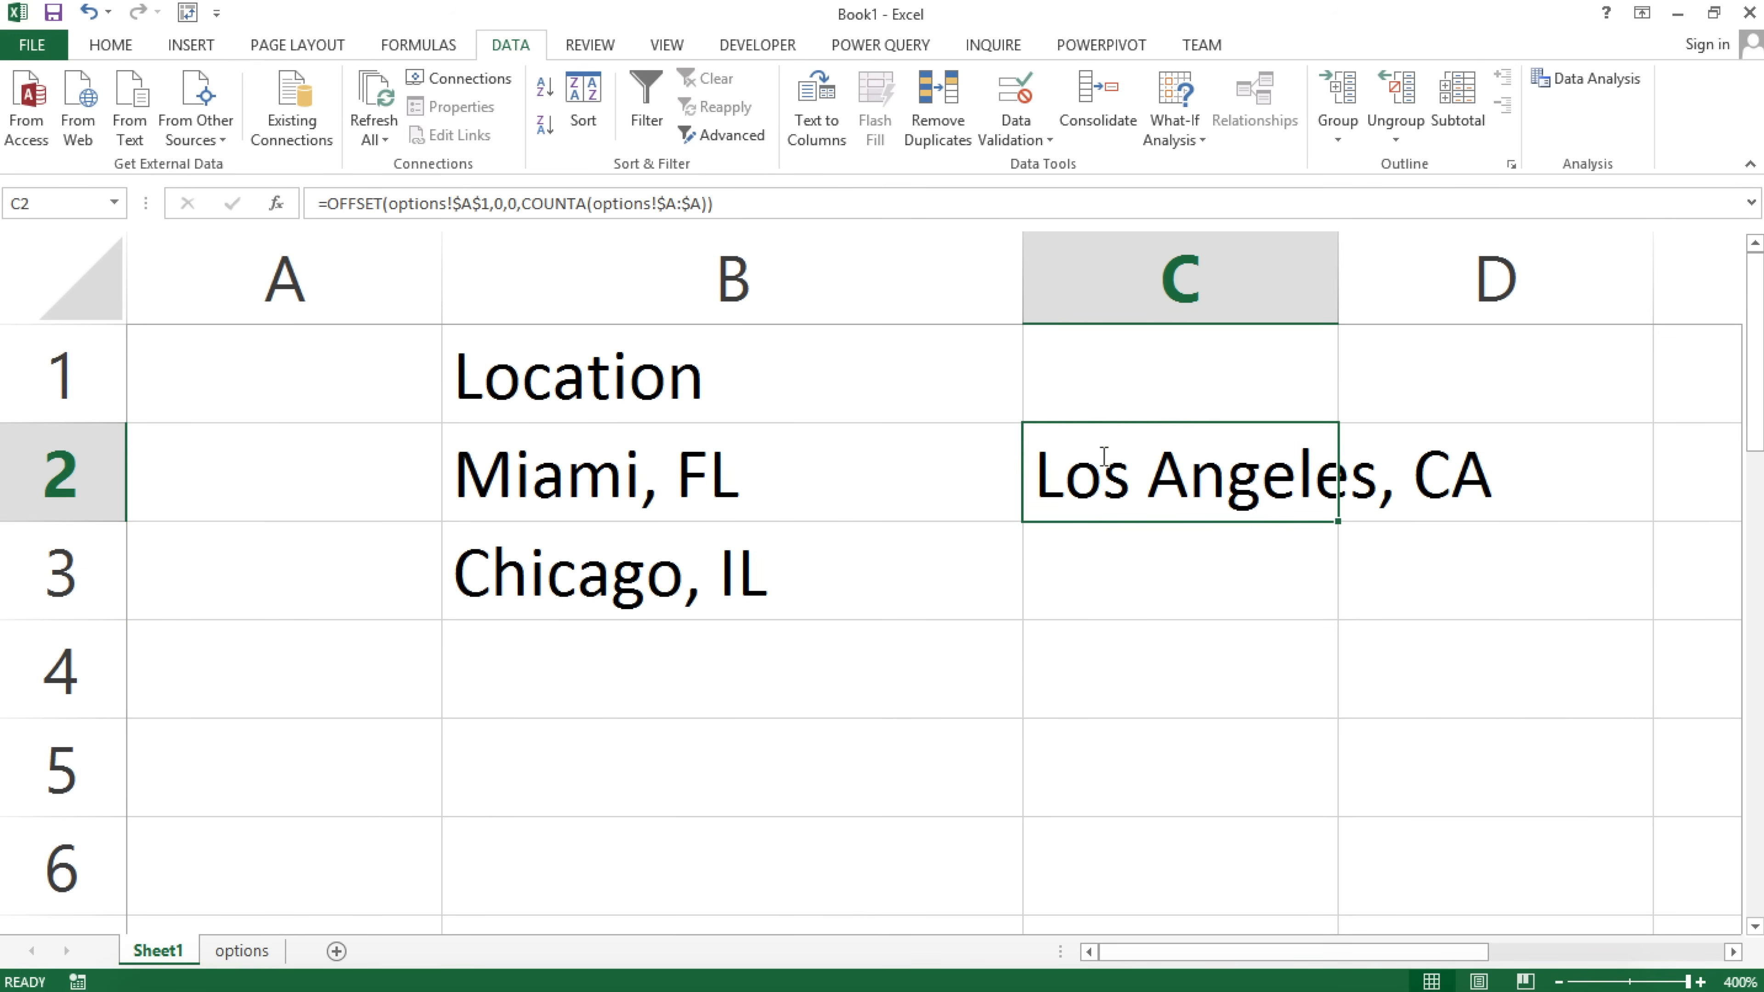
{"action": "left_click_drag", "start_coordinate": [1040, 460], "coordinate": [1408, 718]}
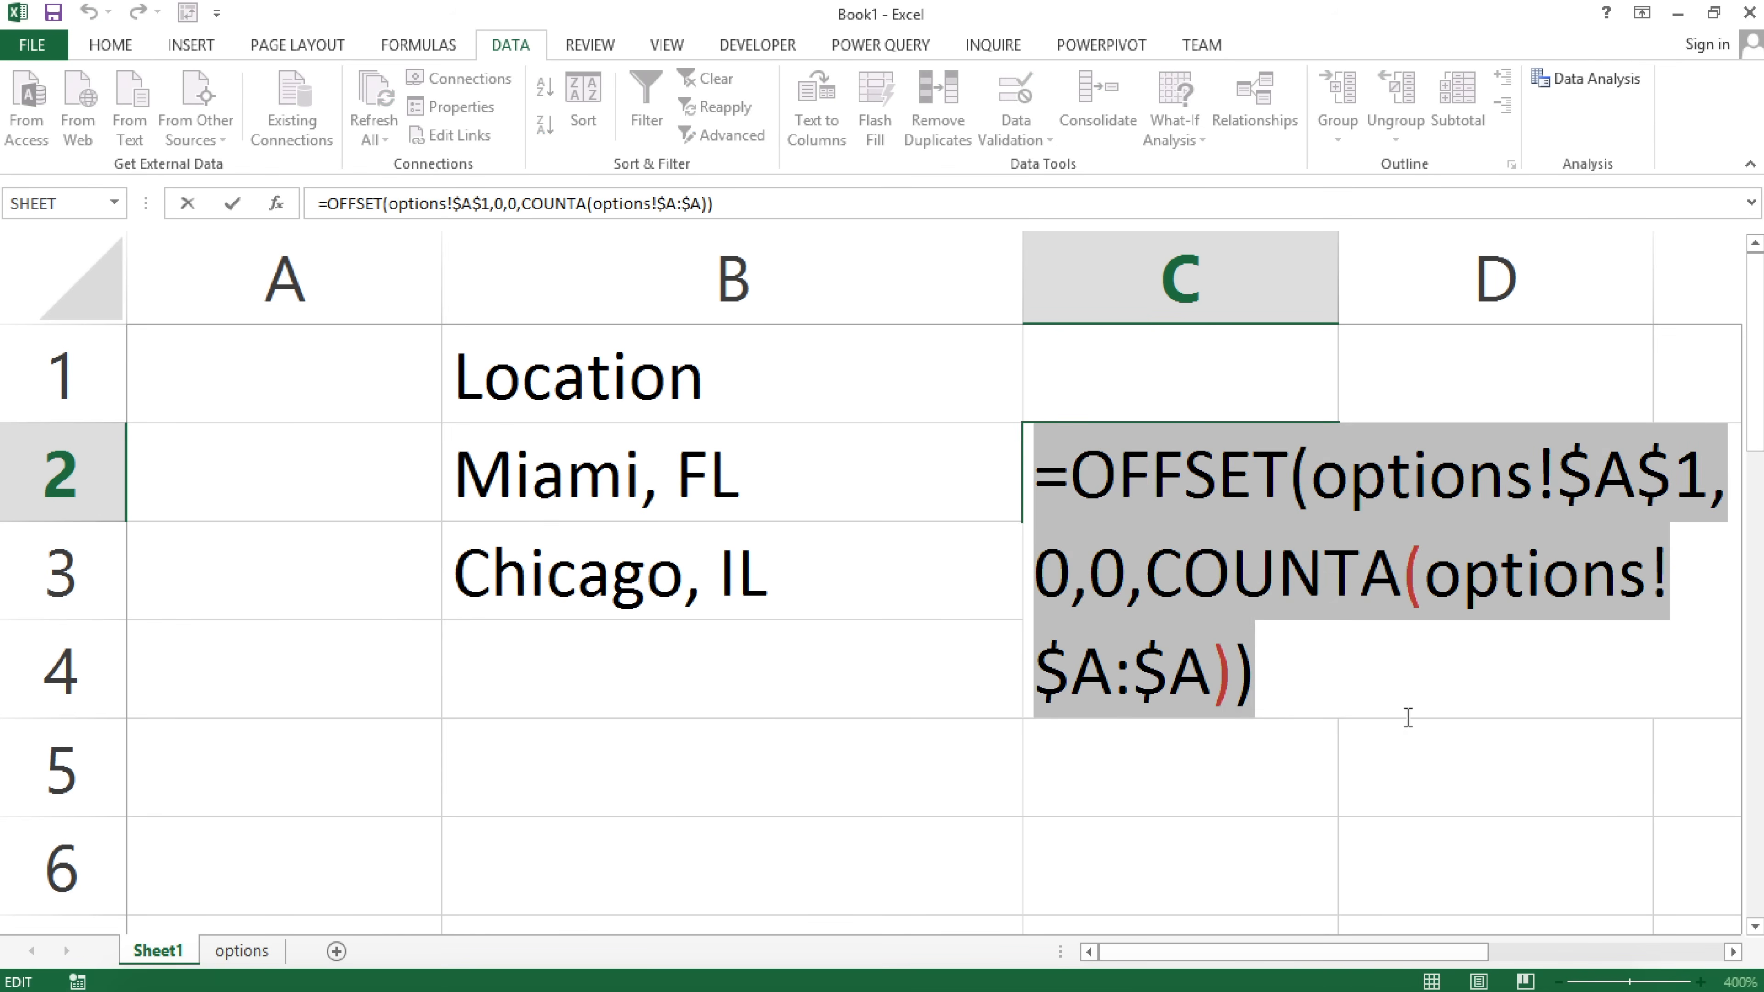
{"action": "key", "text": "Escape"}
Open the data validation settings for B2:B6, extending validation to the cells that have none.
{"action": "left_click_drag", "start_coordinate": [768, 442], "coordinate": [777, 856]}
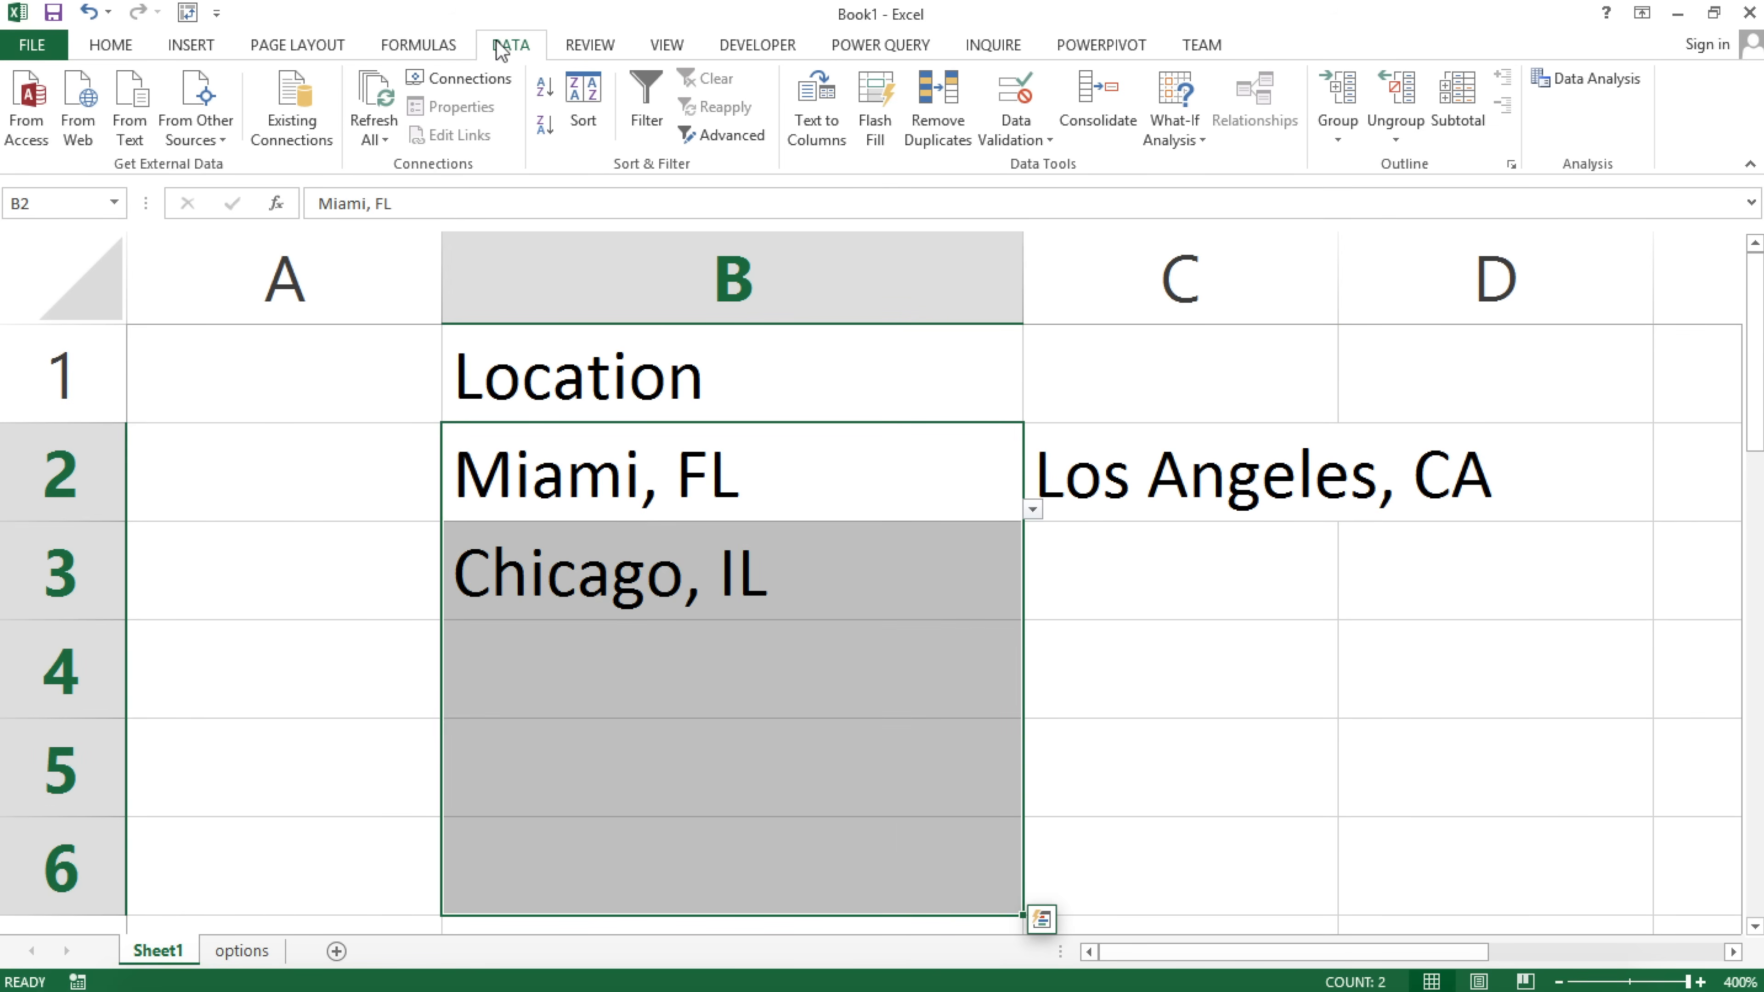
{"action": "left_click", "coordinate": [1028, 129]}
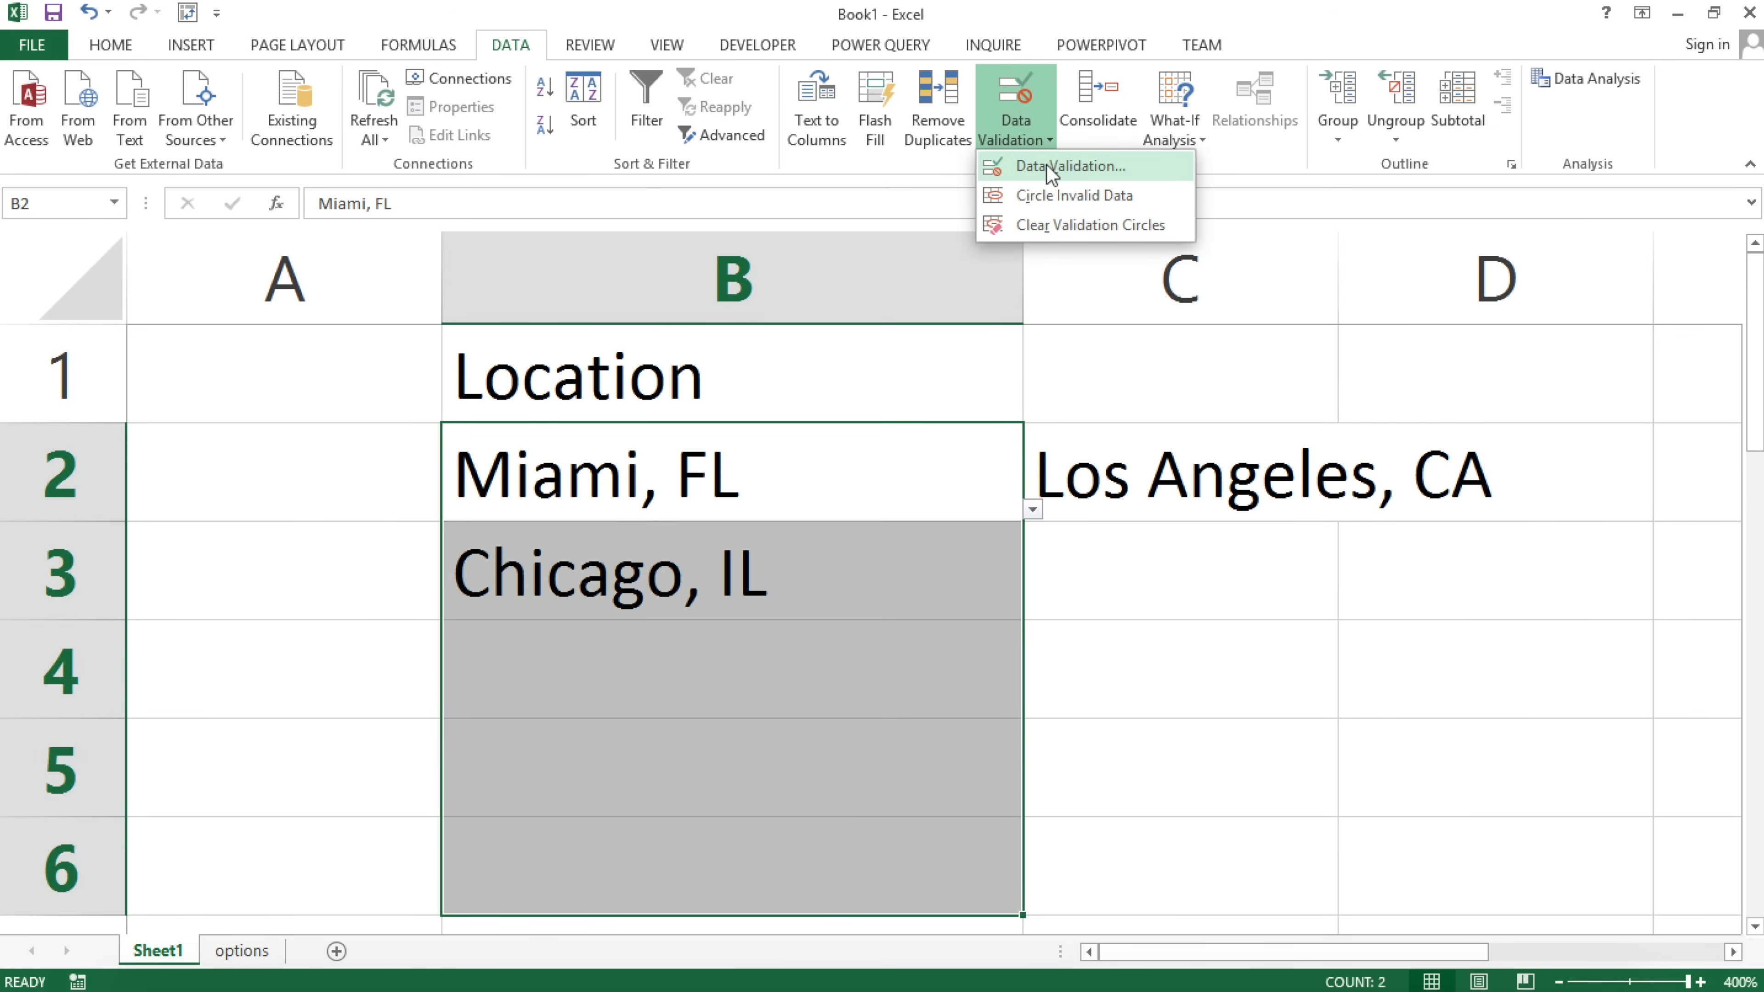
{"action": "left_click", "coordinate": [1046, 165]}
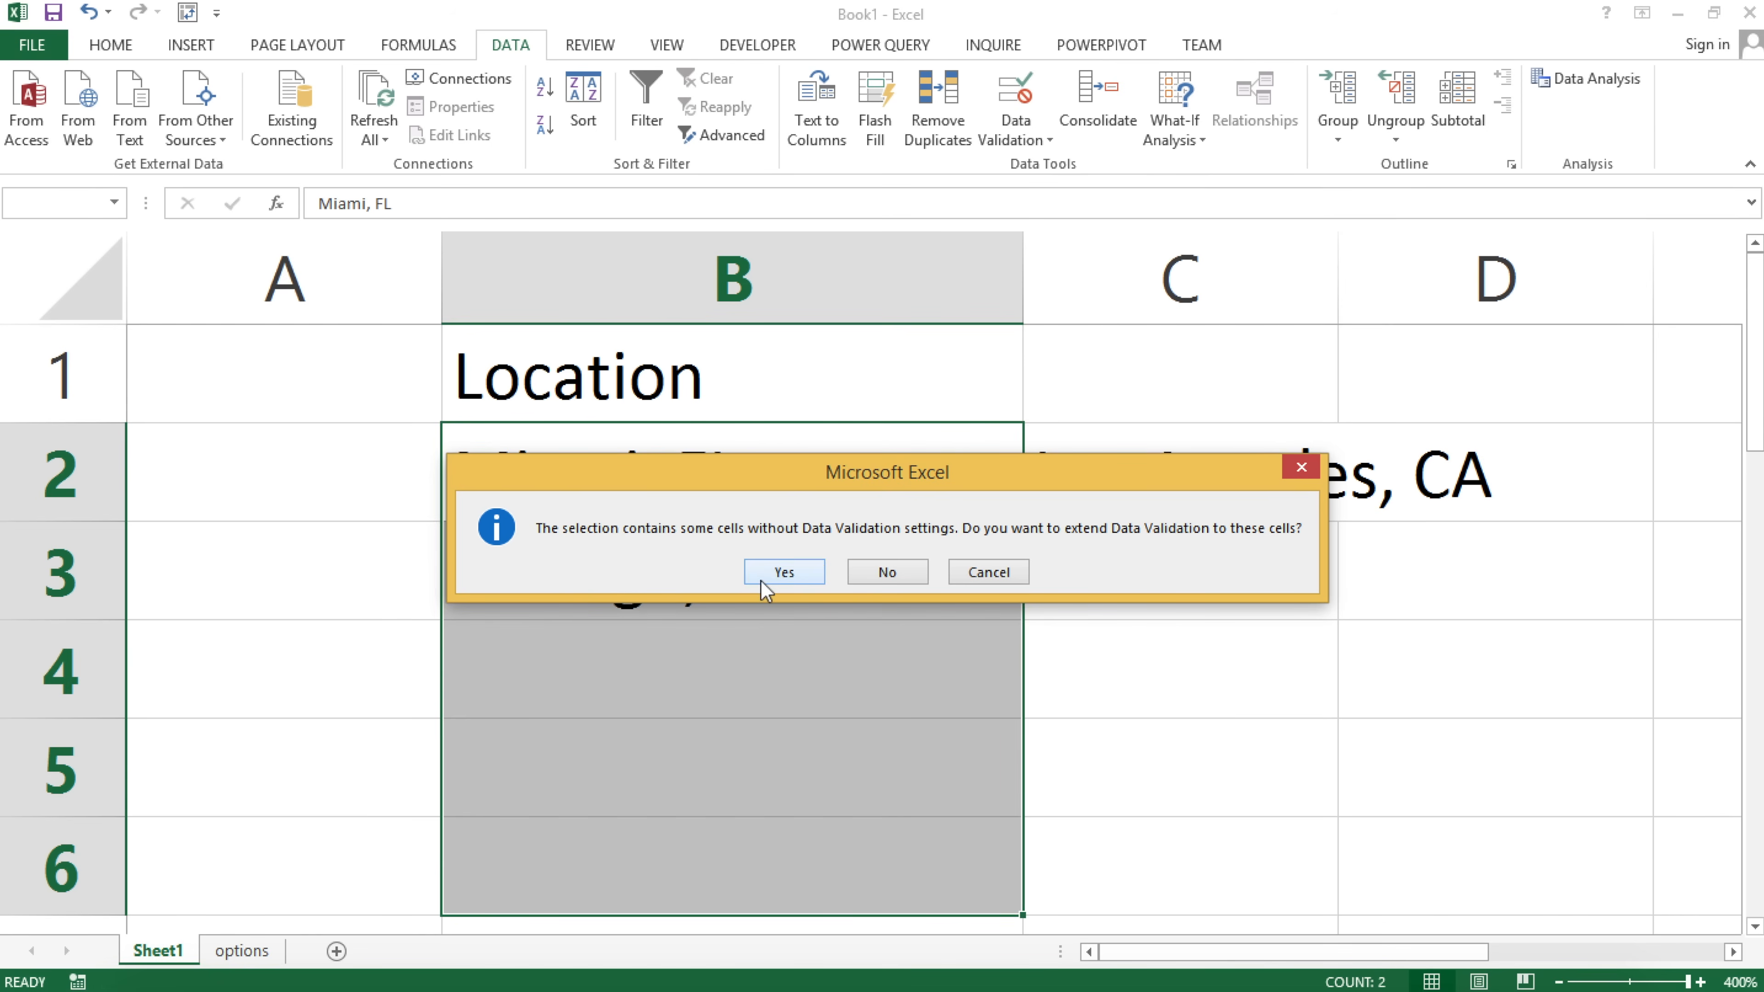
{"action": "left_click", "coordinate": [781, 574]}
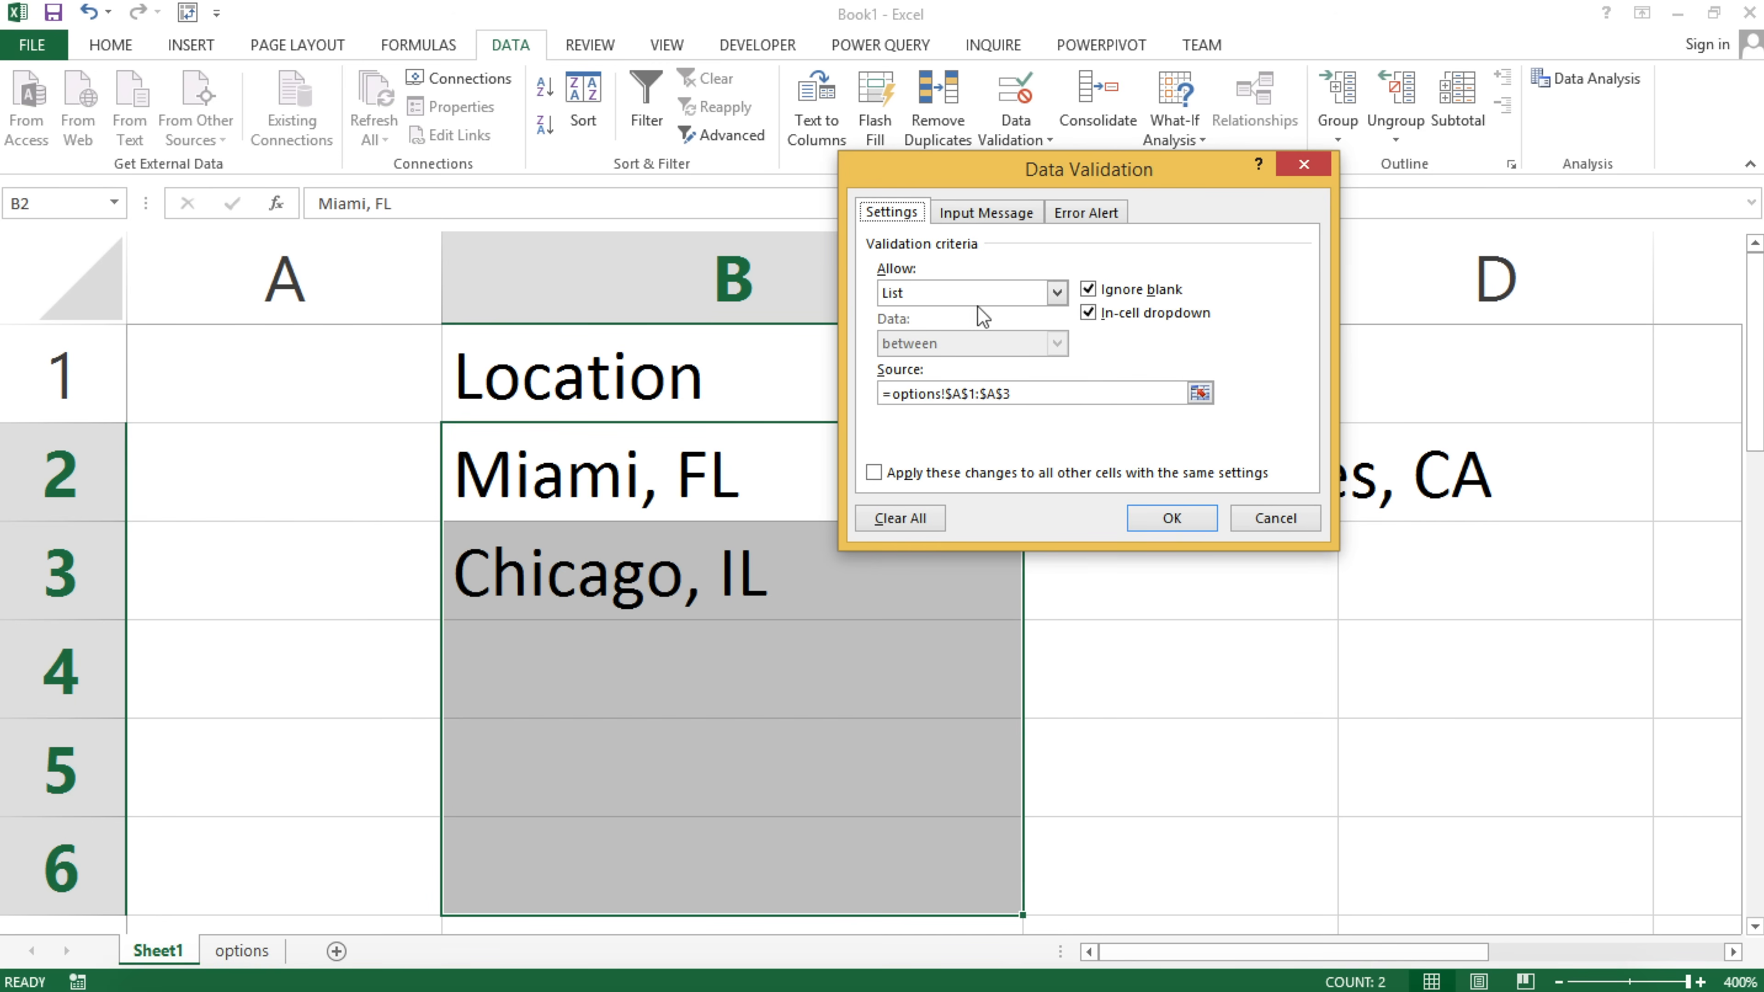
Replace the validation list source with the copied formula =OFFSET(options!$A$1,0,0,COUNTA(options!$A:$A)) and apply it.
{"action": "left_click", "coordinate": [1039, 393]}
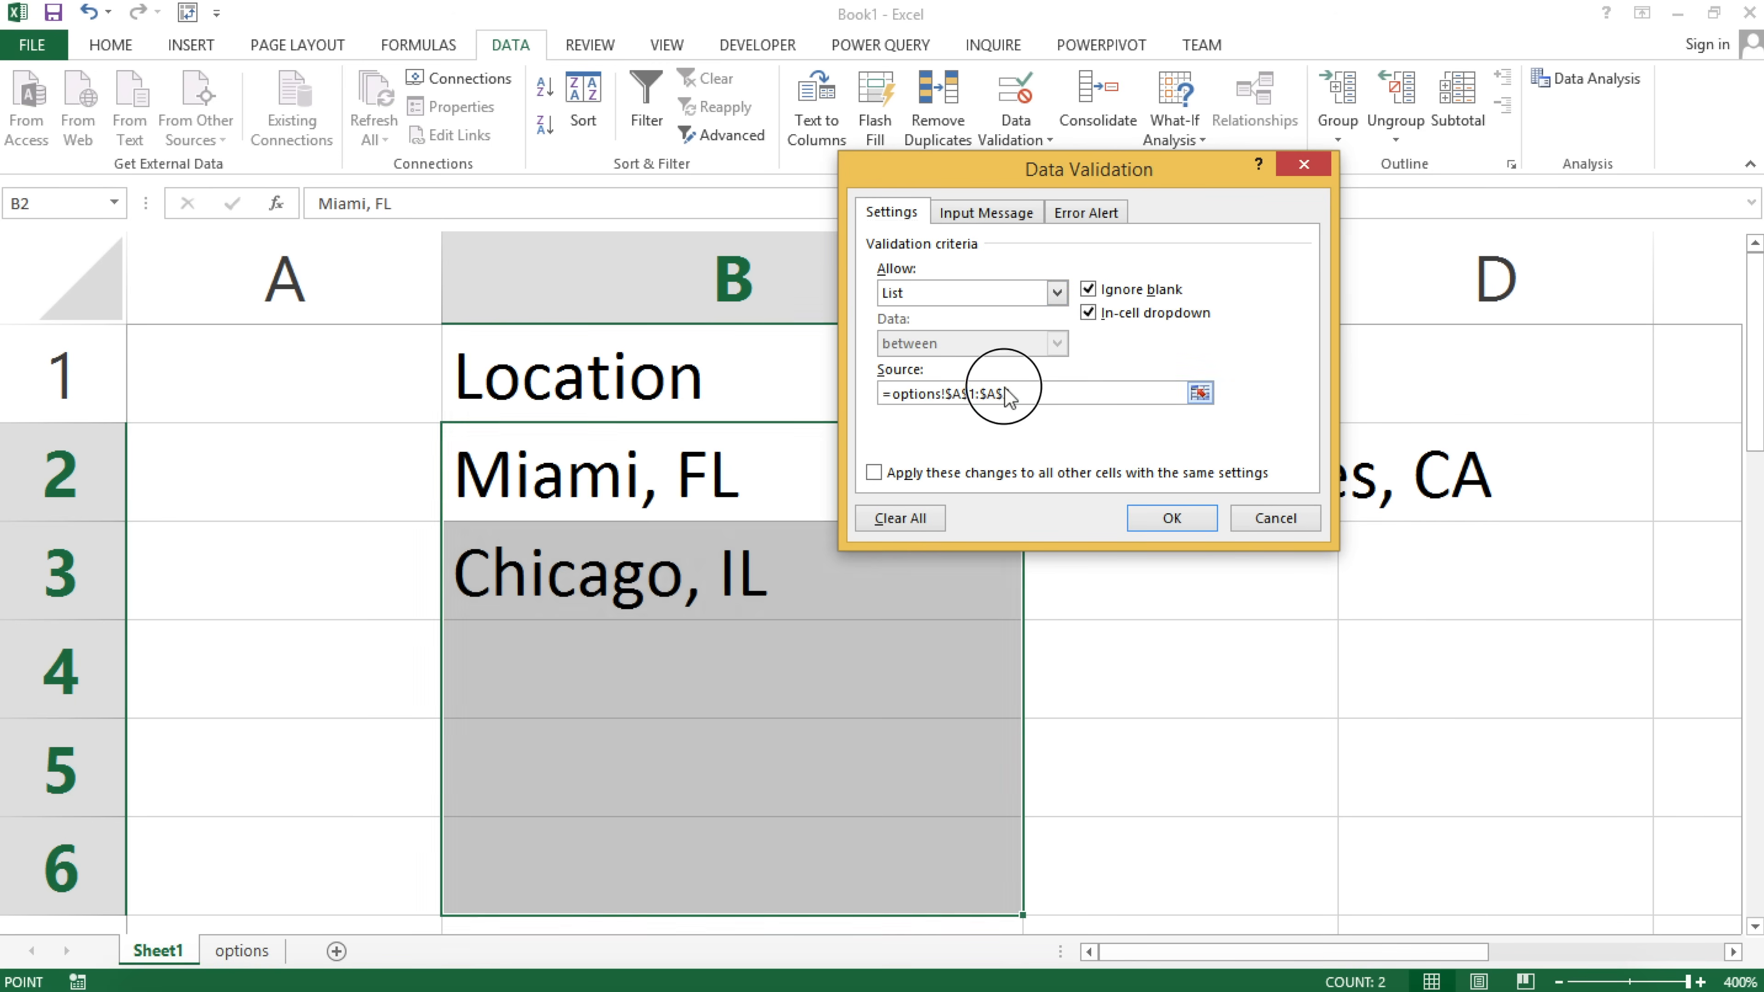
{"action": "key", "text": "BackSpace"}
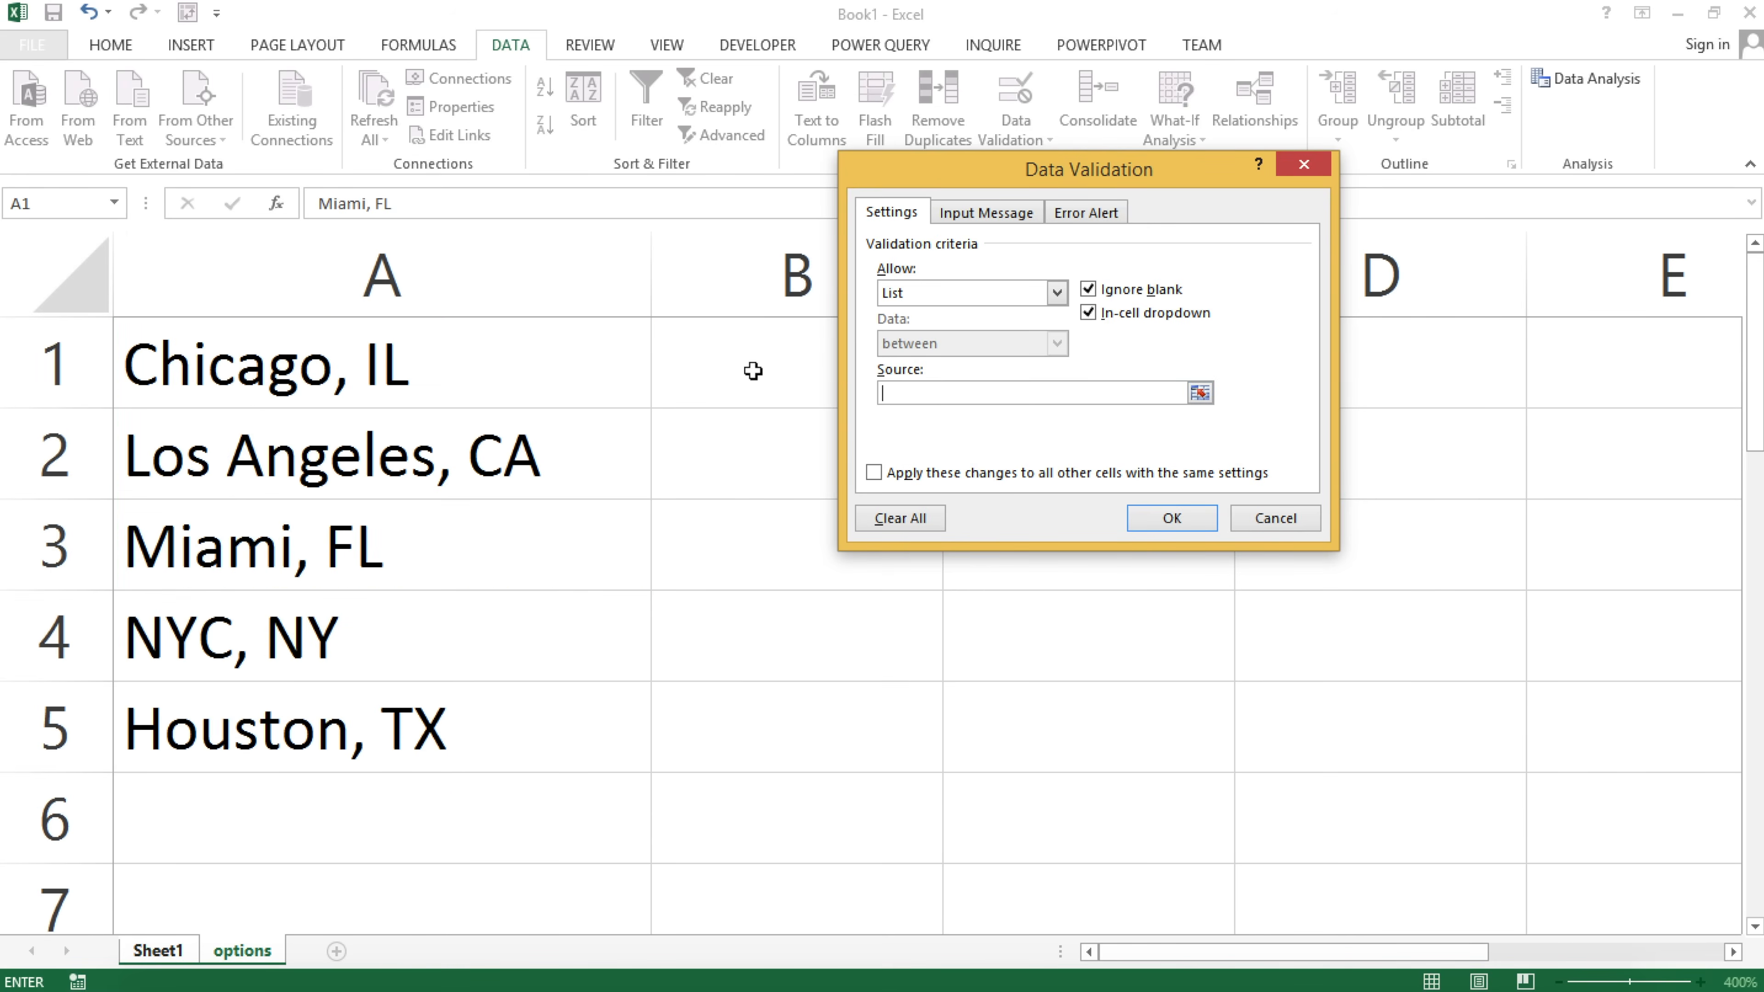
{"action": "key", "text": "ctrl+v"}
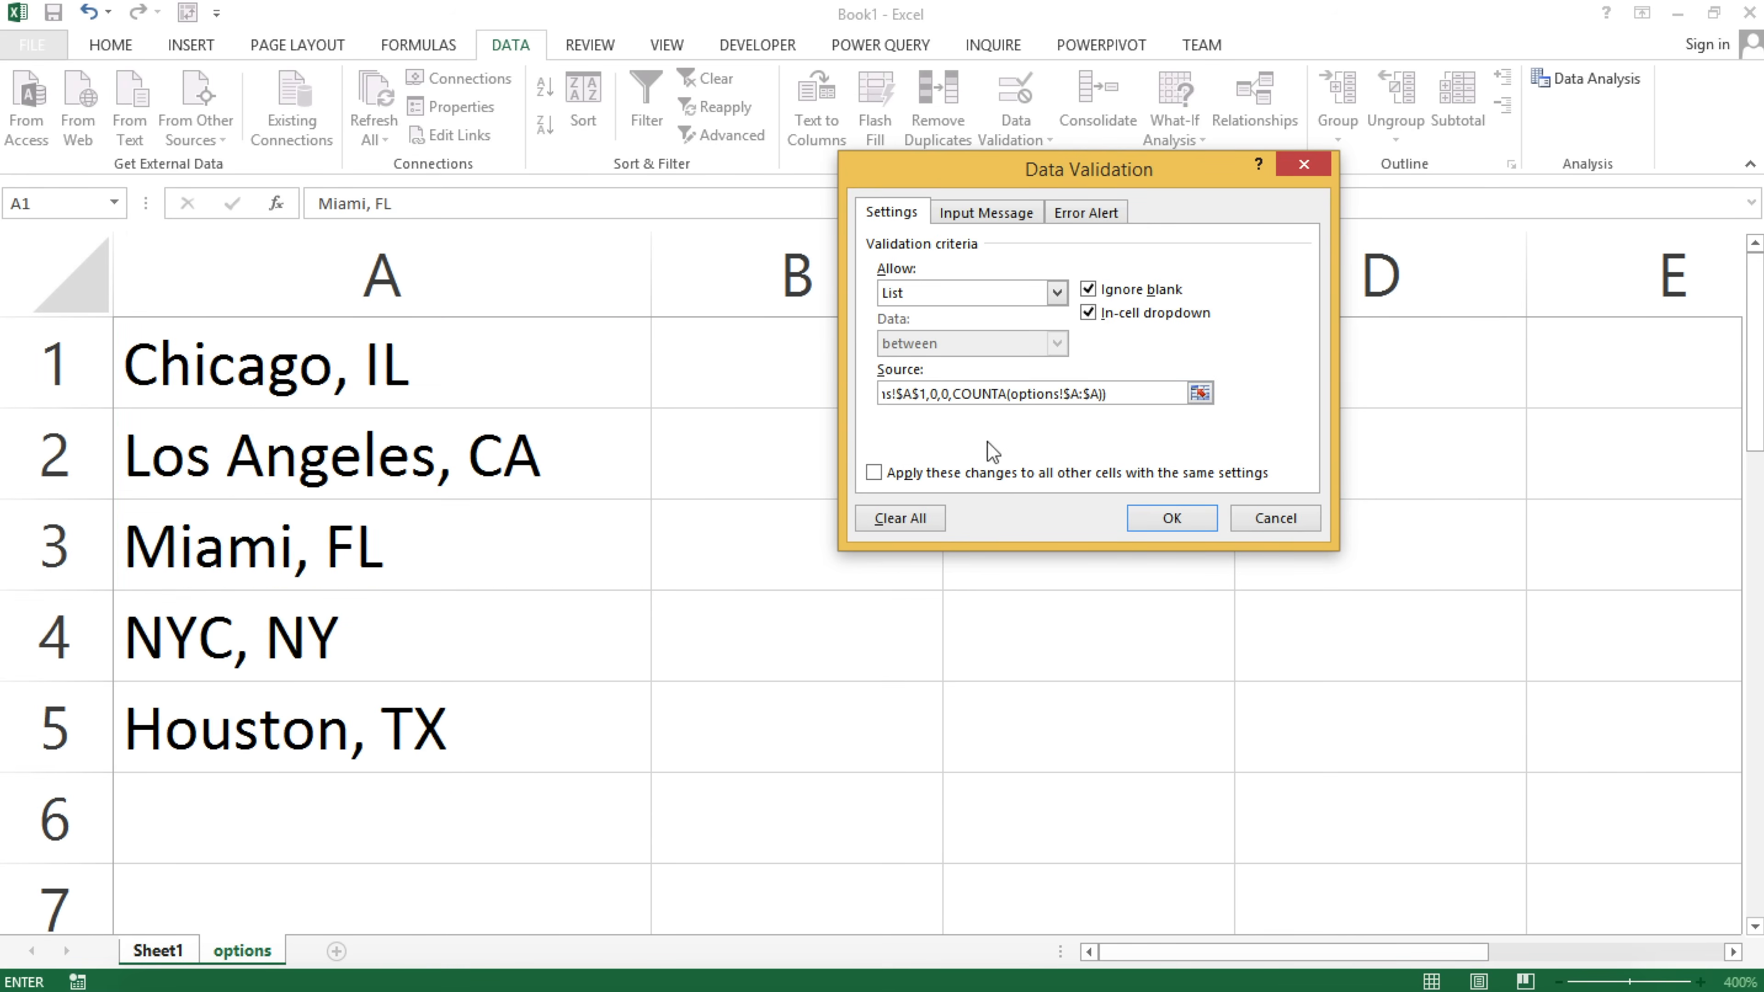
{"action": "left_click_drag", "start_coordinate": [1120, 394], "coordinate": [807, 381]}
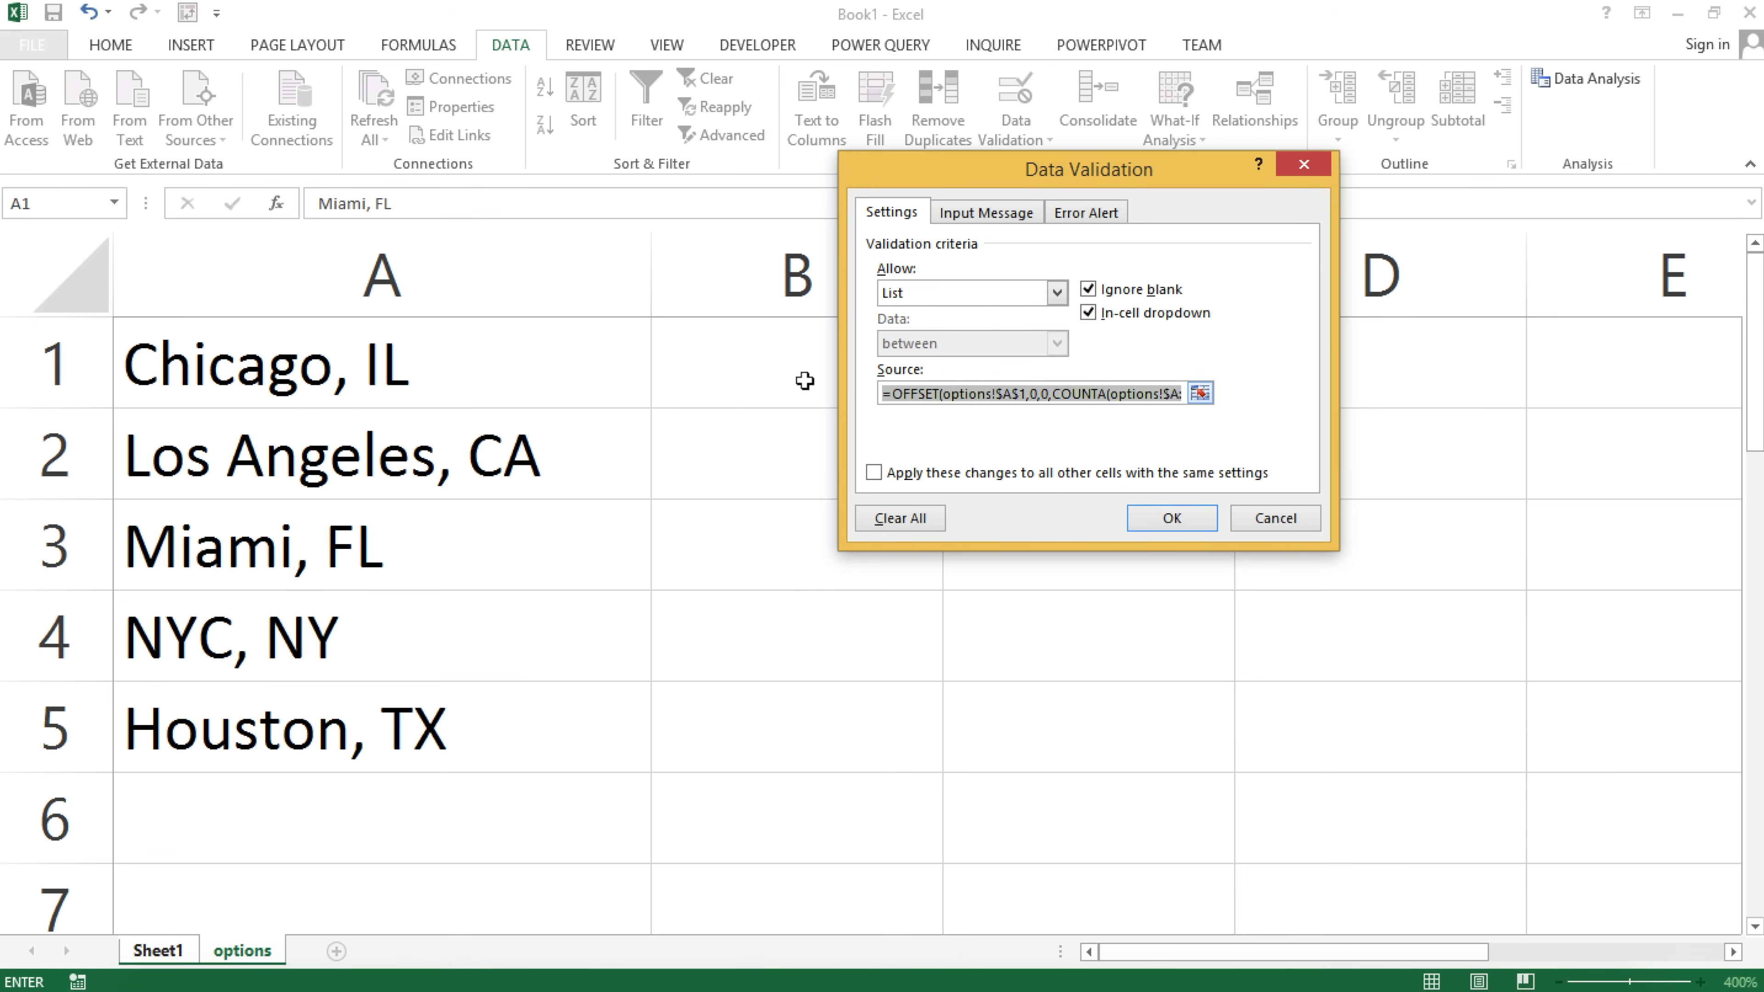
{"action": "left_click", "coordinate": [1173, 520]}
Set the location in B2 to Chicago, IL from its drop-down list.
{"action": "left_click", "coordinate": [898, 477]}
{"action": "left_click", "coordinate": [1032, 511]}
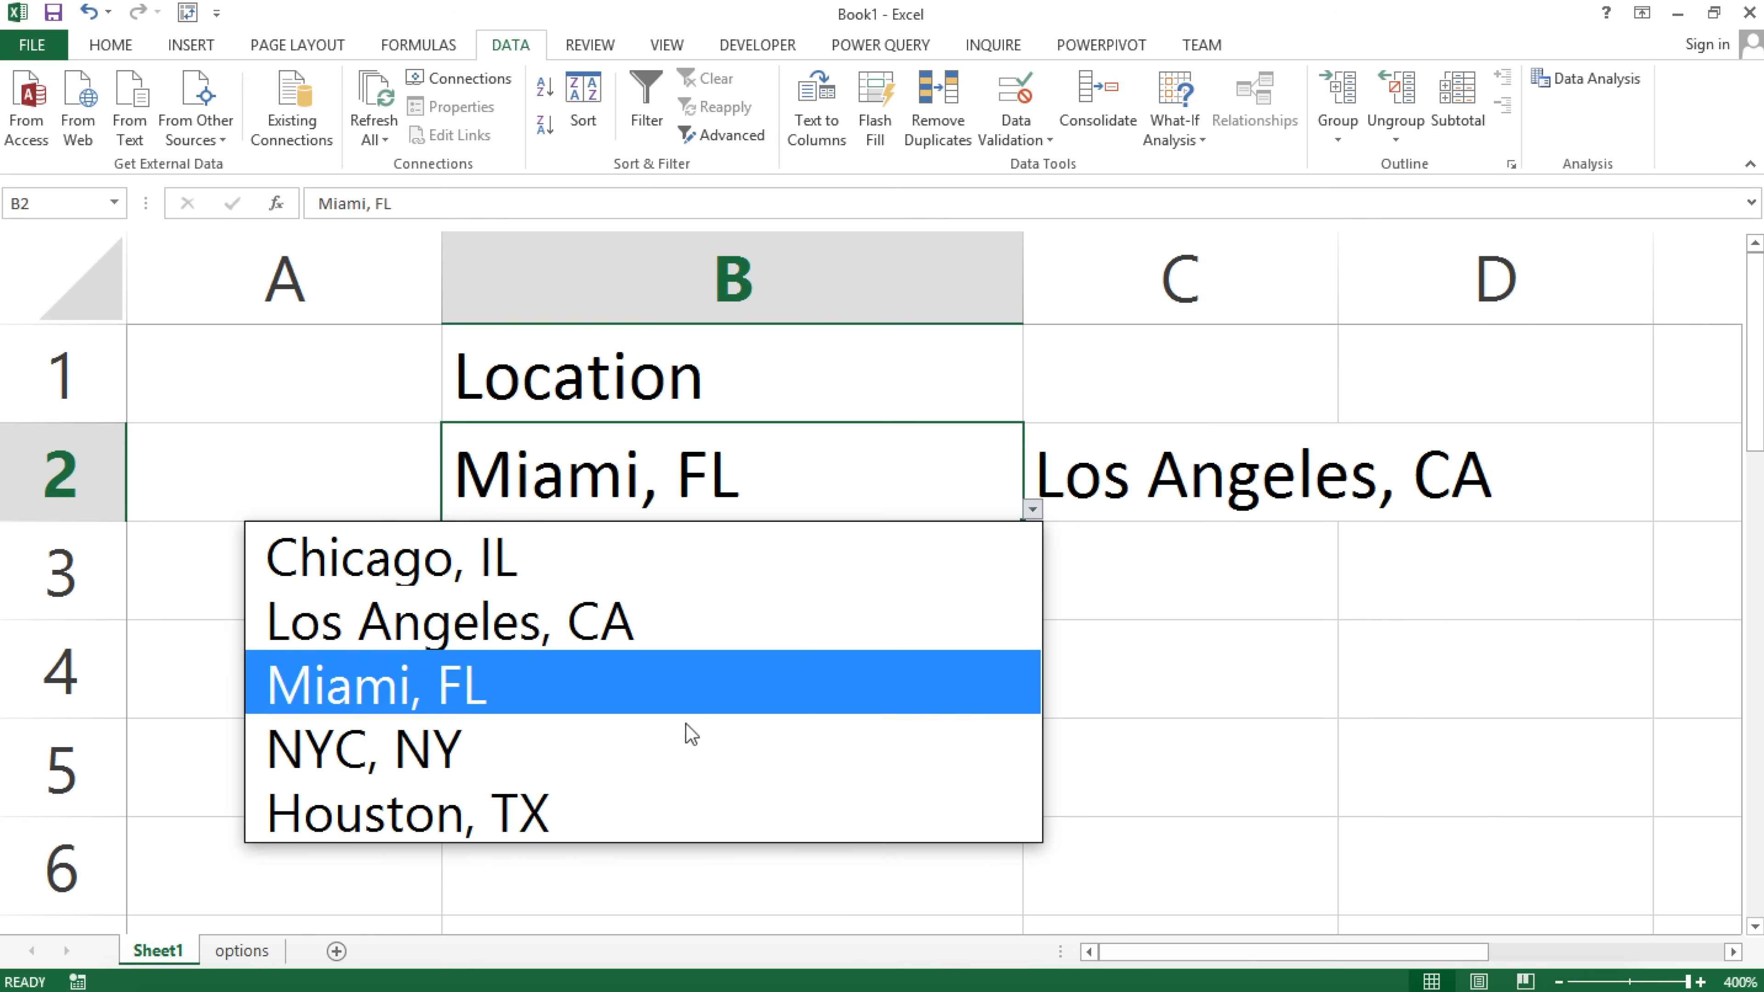
{"action": "left_click", "coordinate": [807, 560]}
Set the location in B2 to Chicago, IL and in B3 to Miami, FL from their drop-down lists.
{"action": "left_click", "coordinate": [886, 564]}
{"action": "left_click", "coordinate": [1033, 608]}
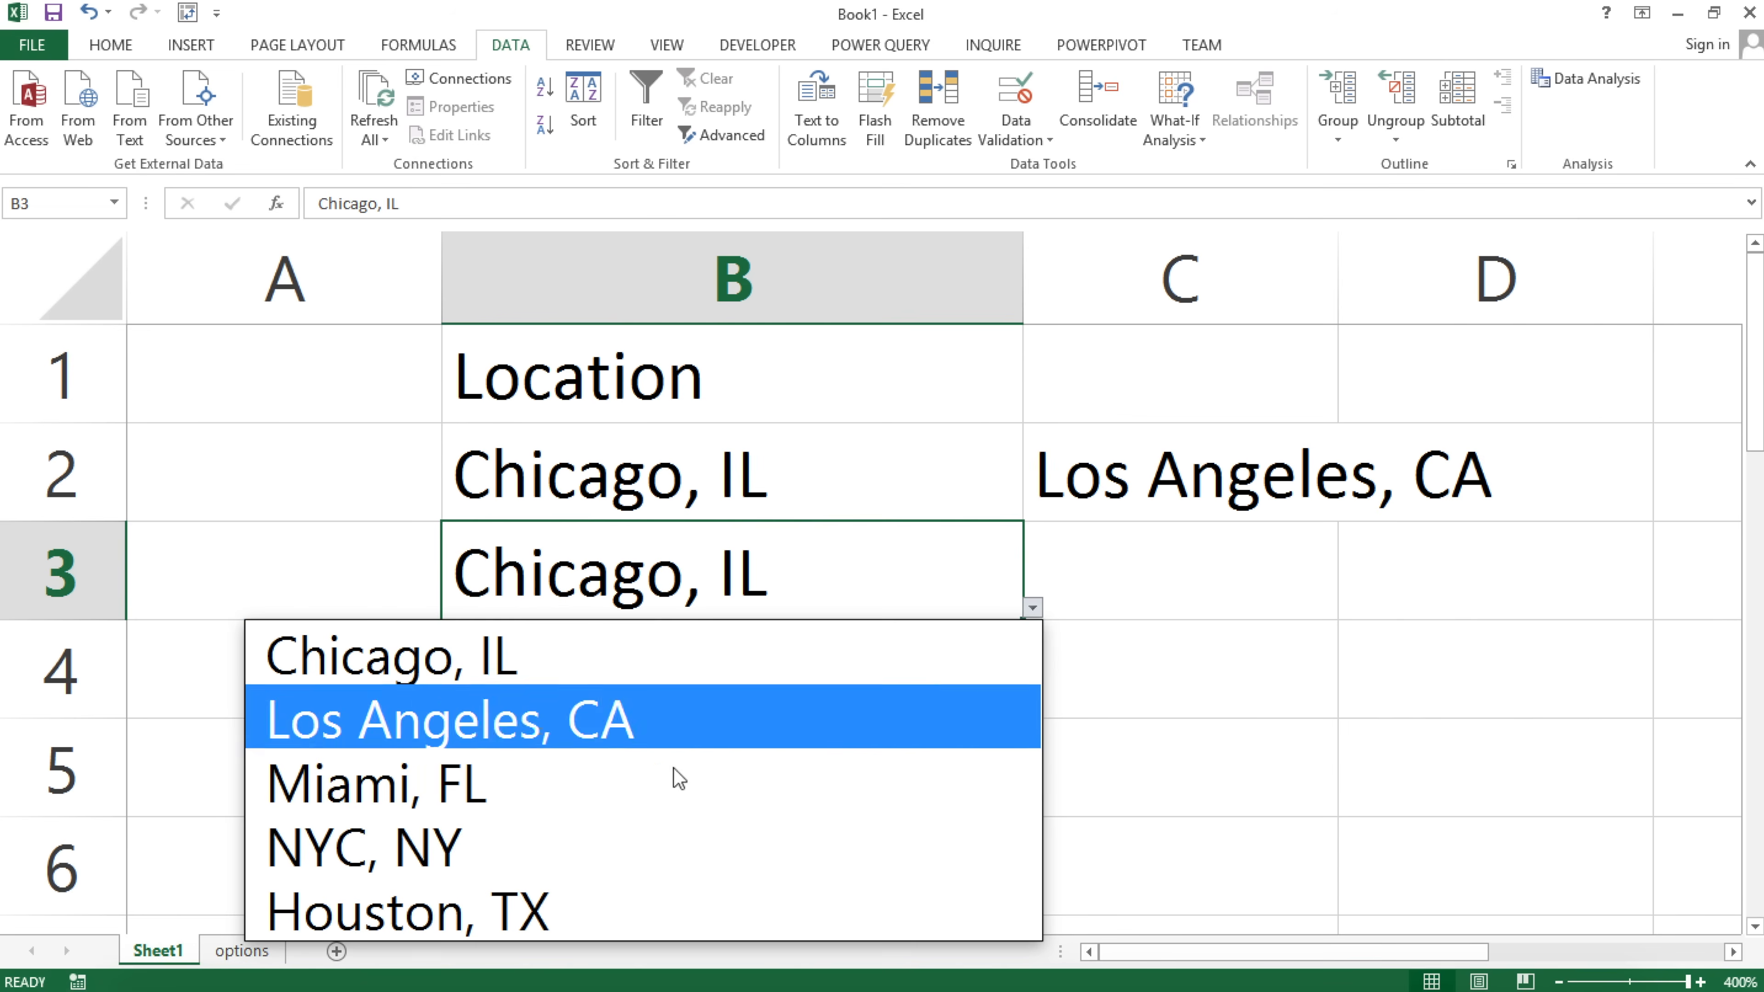
{"action": "left_click", "coordinate": [663, 780]}
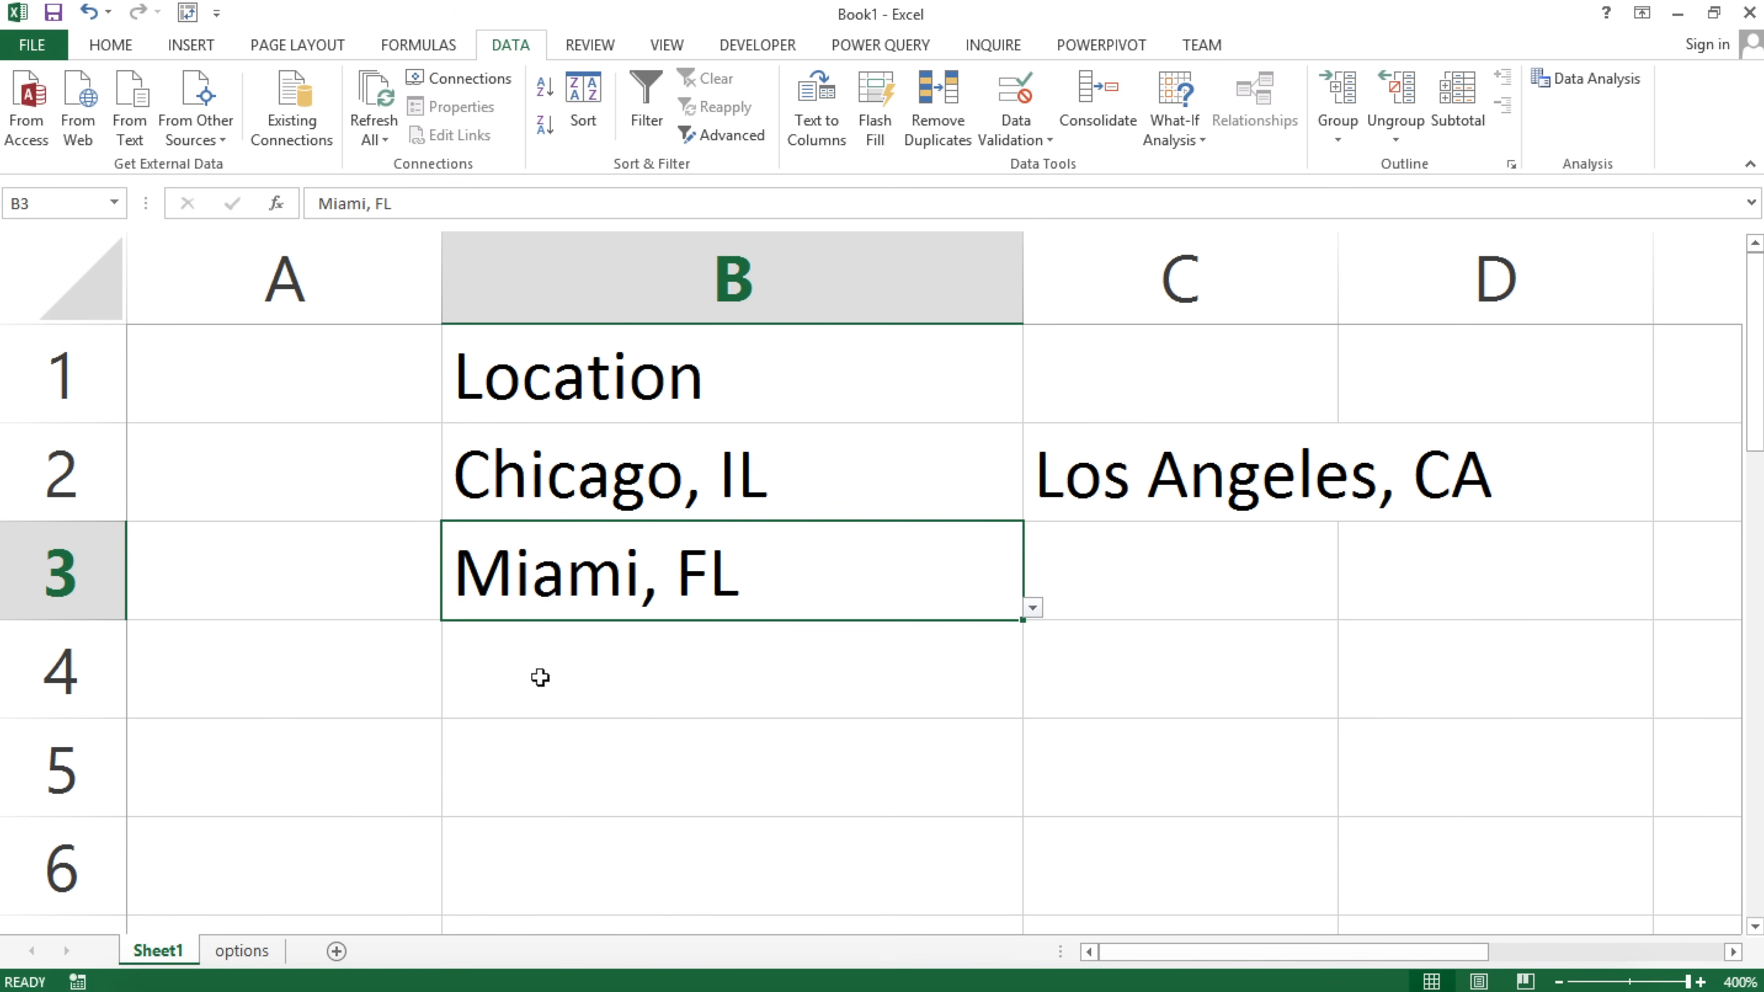
Delete Houston, TX from cell A5 on the options sheet.
{"action": "left_click", "coordinate": [240, 953]}
{"action": "left_click", "coordinate": [326, 752]}
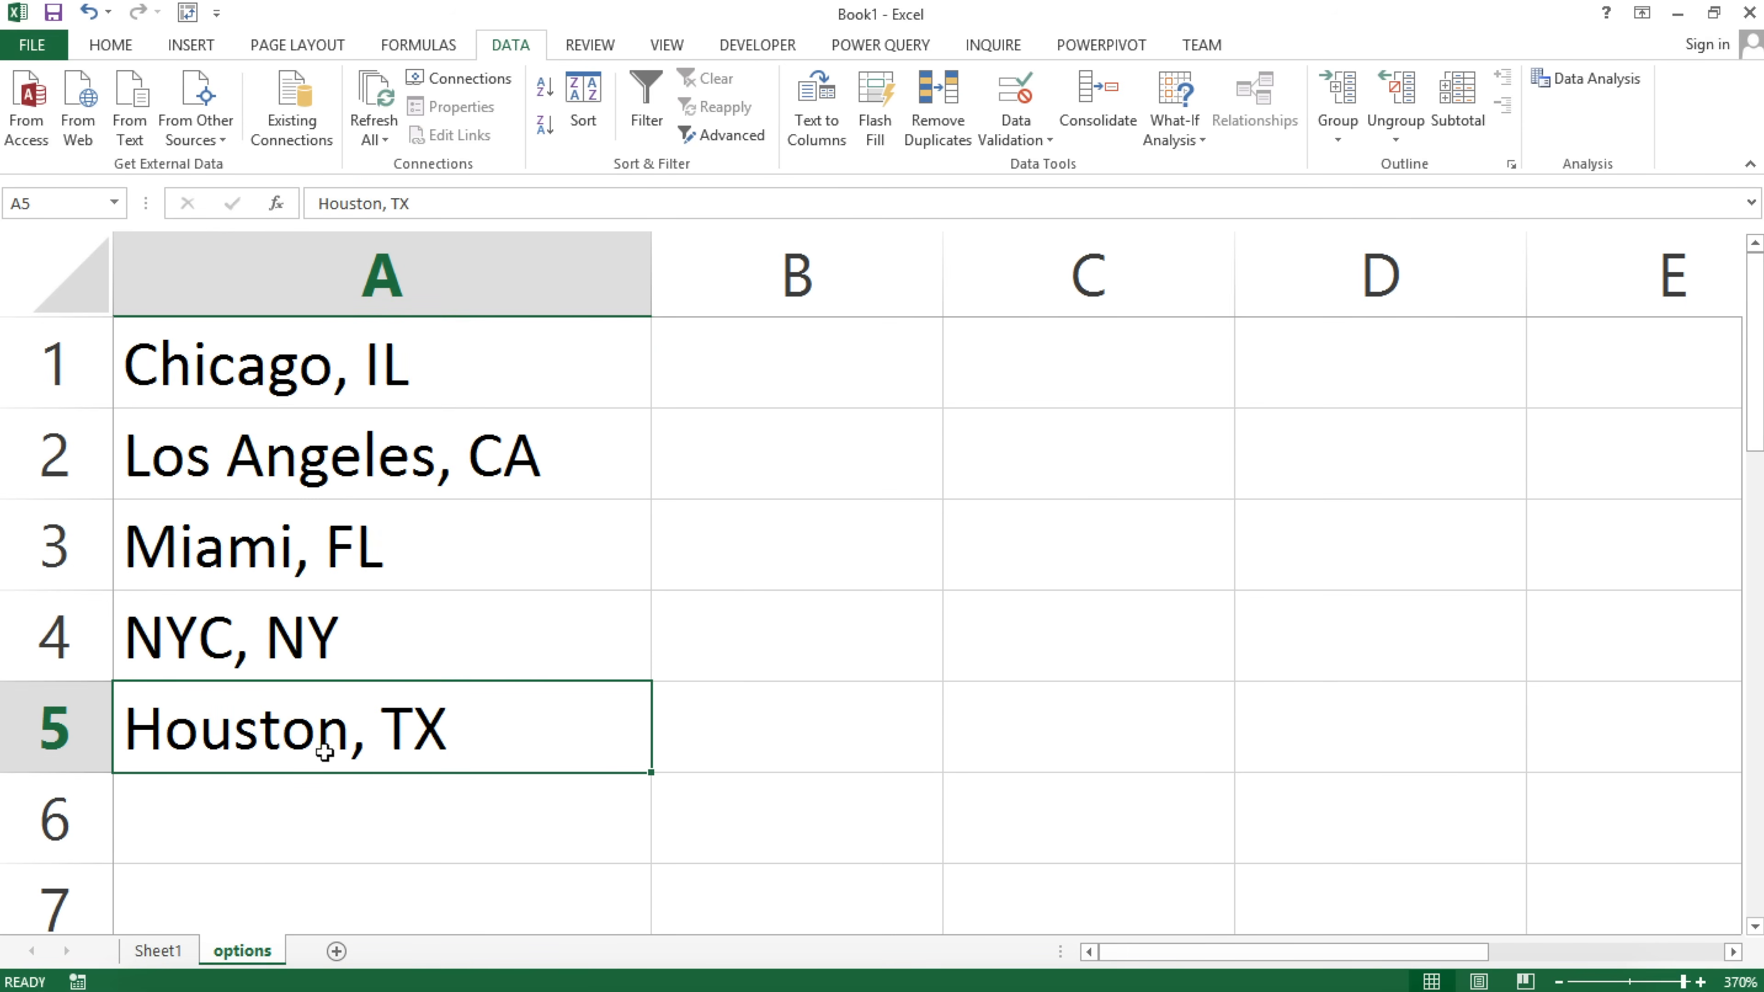
{"action": "key", "text": "Delete"}
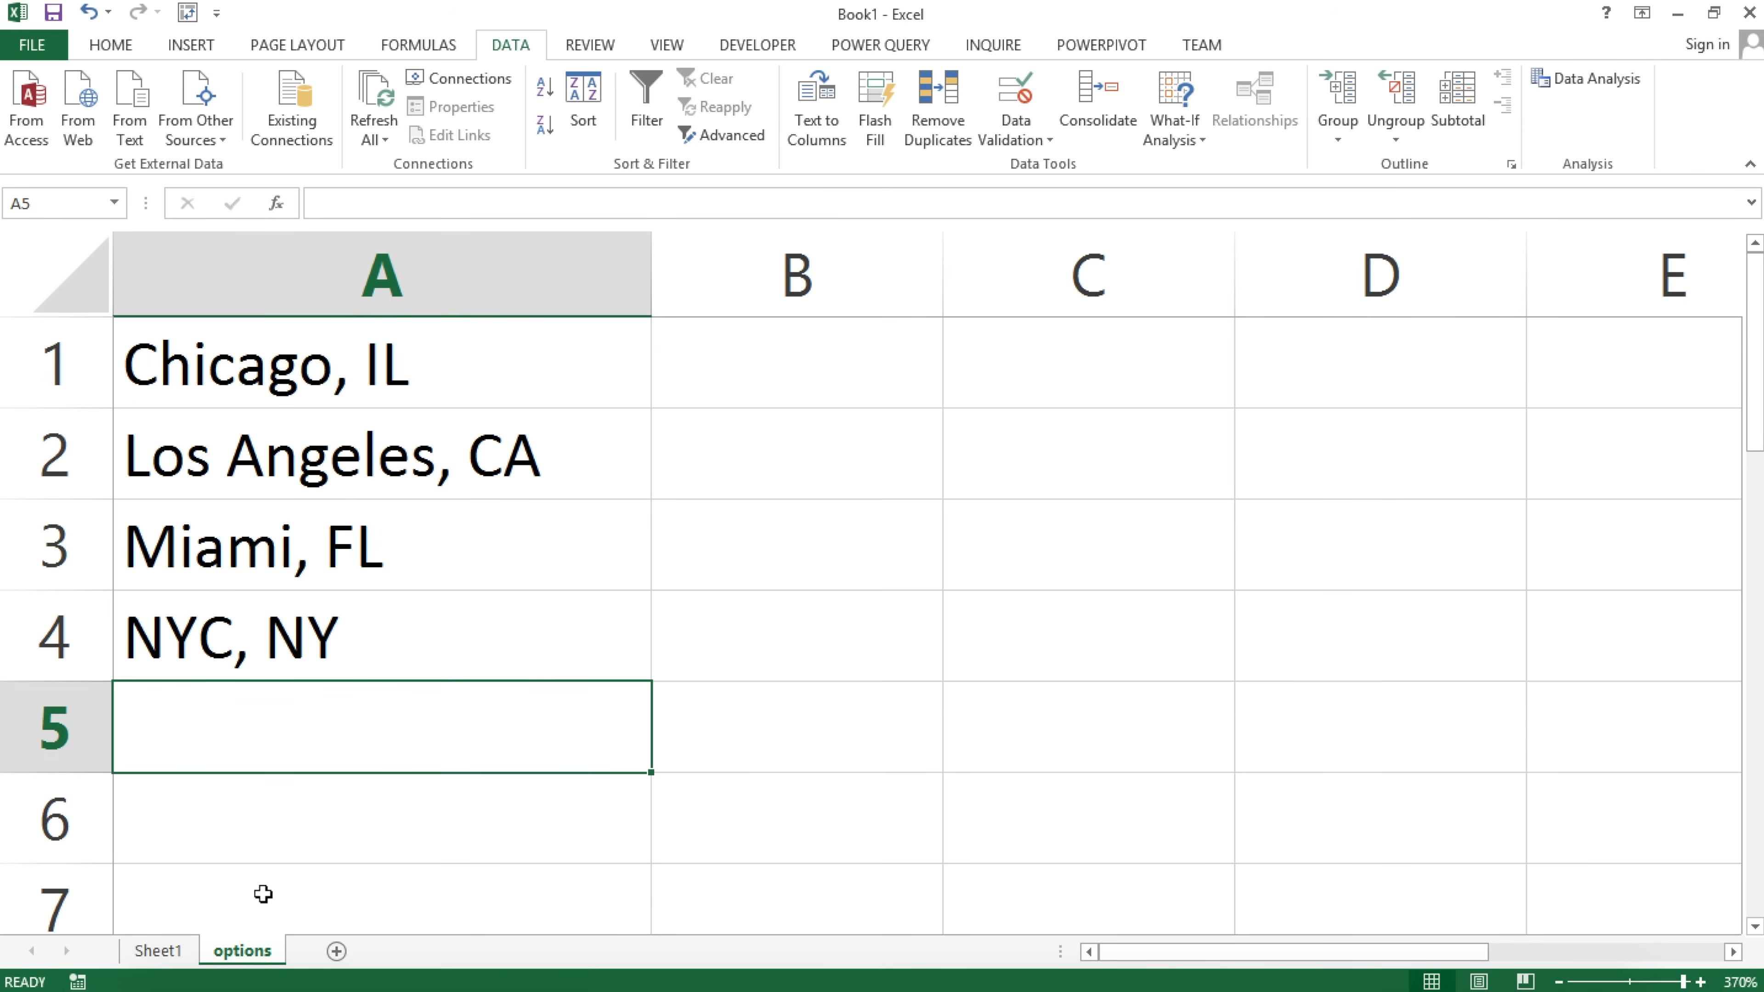
Check which cities the B2 location drop-down on Sheet1 offers, leaving its selection as it is.
{"action": "left_click", "coordinate": [158, 951]}
{"action": "left_click", "coordinate": [968, 492]}
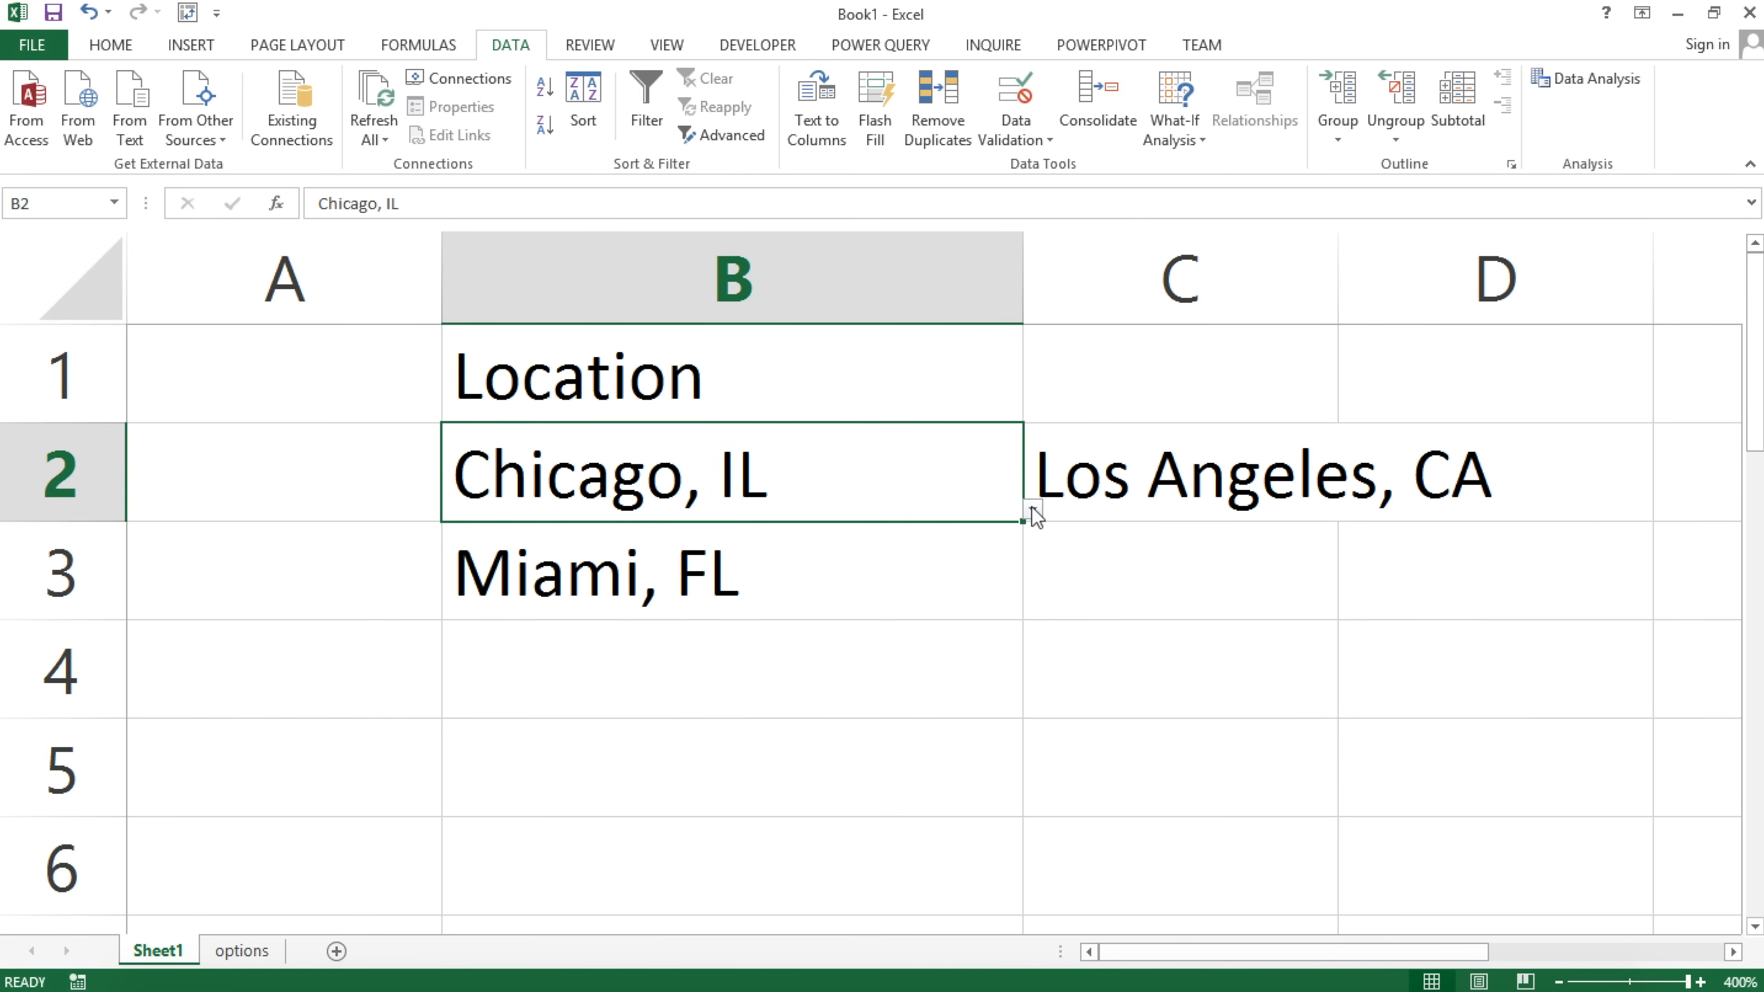
{"action": "left_click", "coordinate": [1032, 508]}
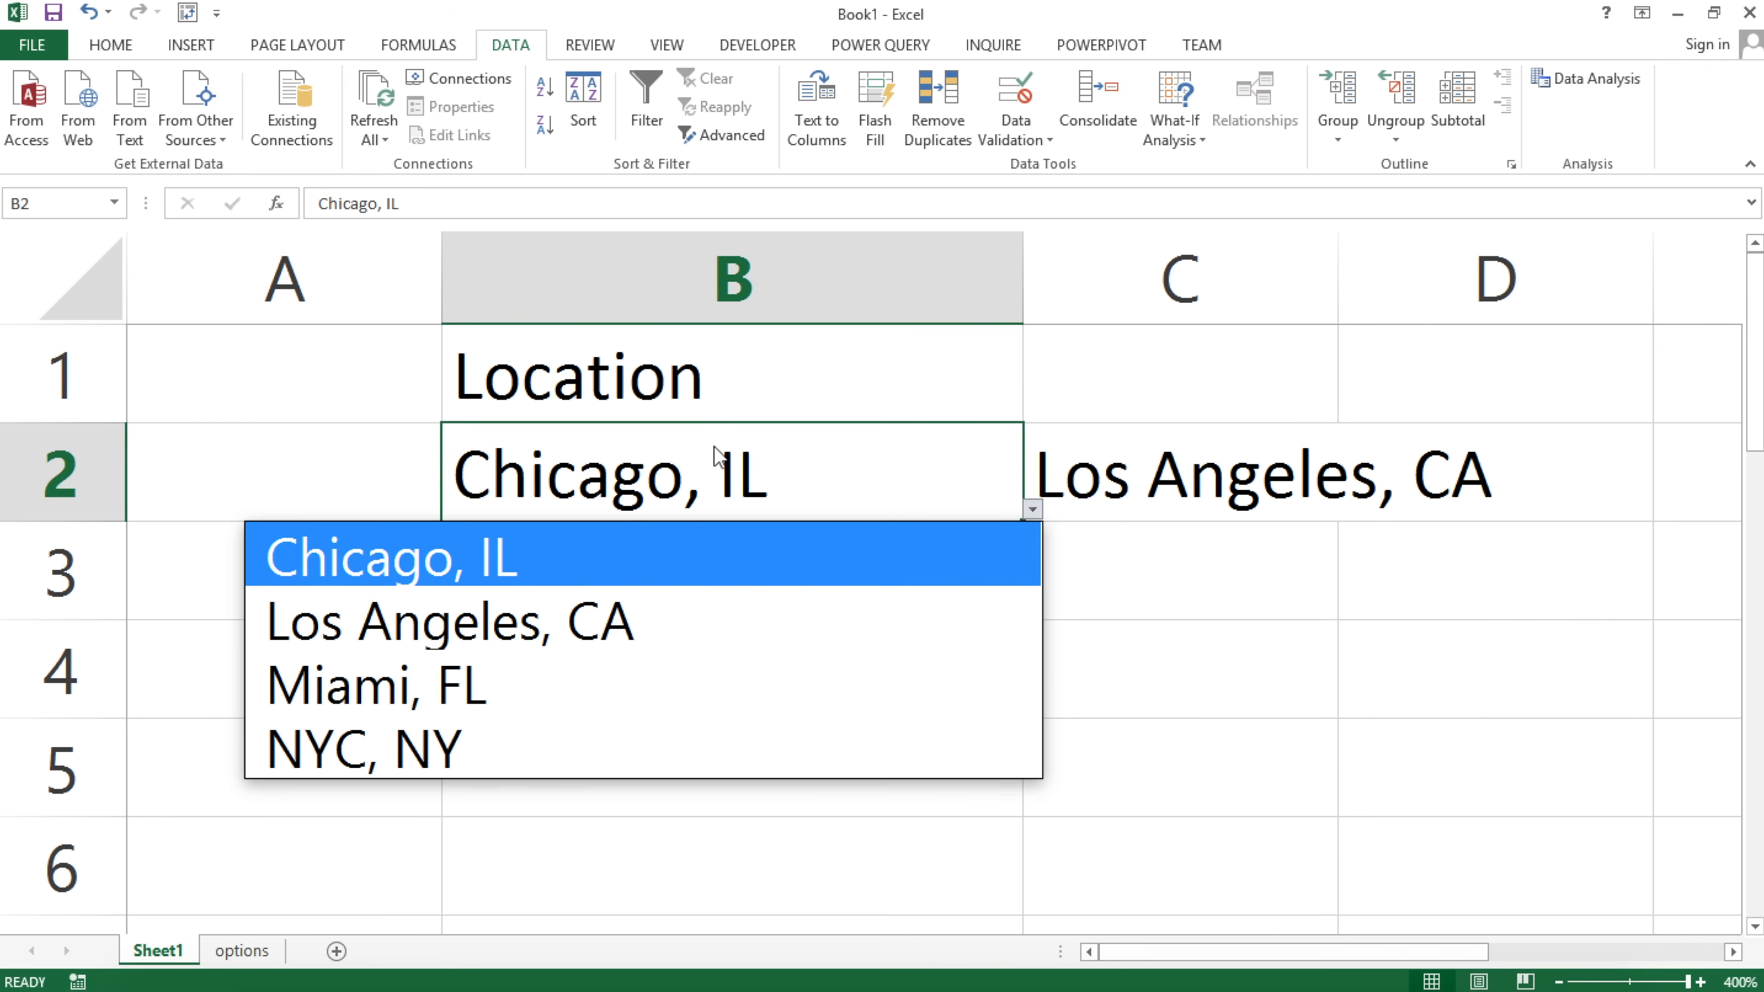
{"action": "key", "text": "Escape"}
Enter Houston, TX in A5 and San Francisco, CA in A6 on the options sheet.
{"action": "left_click", "coordinate": [236, 952]}
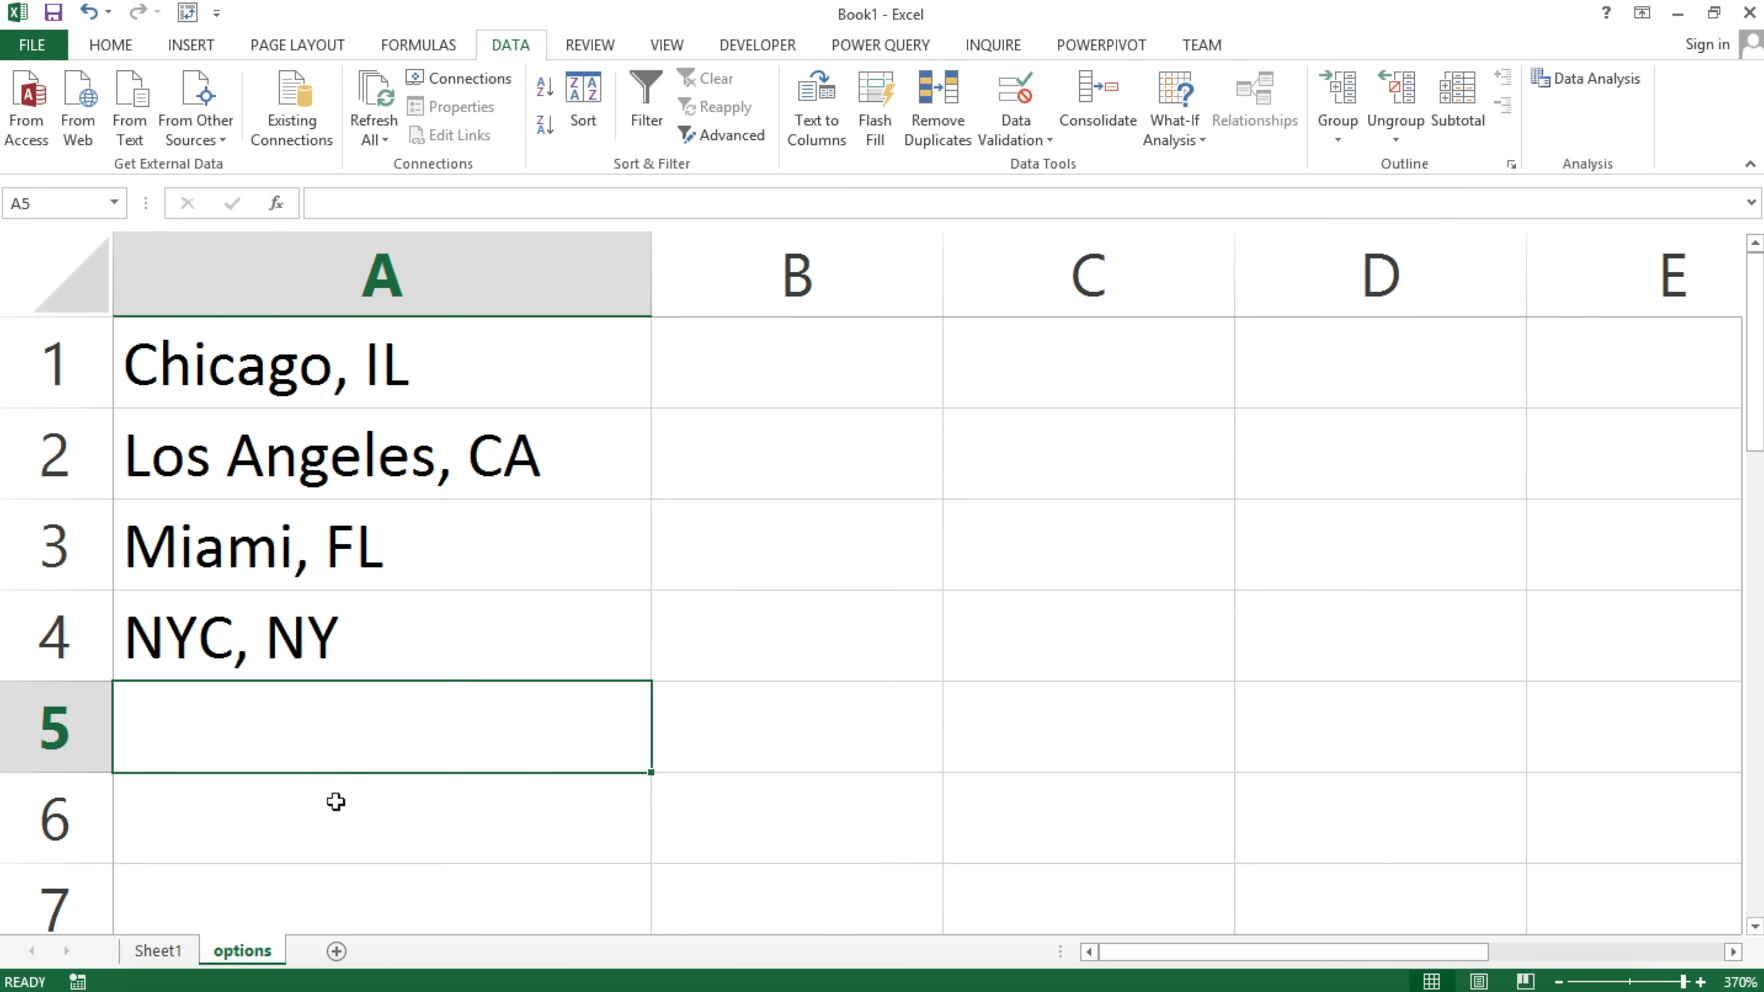
{"action": "type", "text": "Housto"}
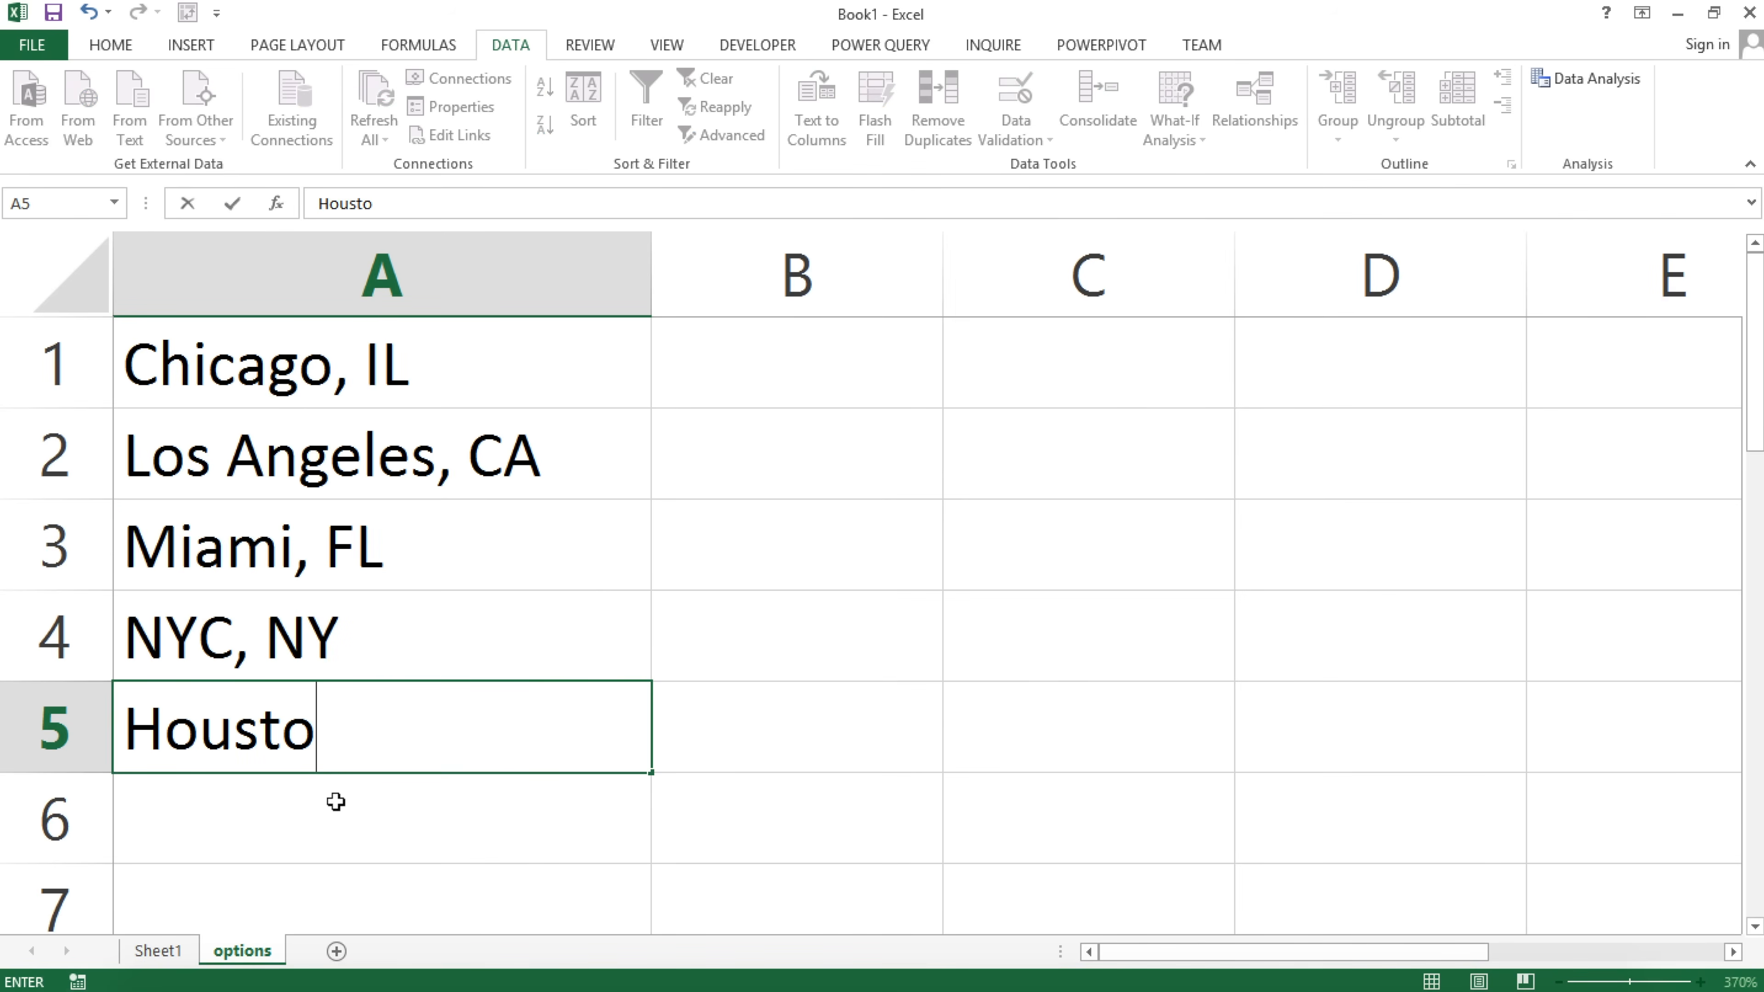
{"action": "type", "text": "n, TX"}
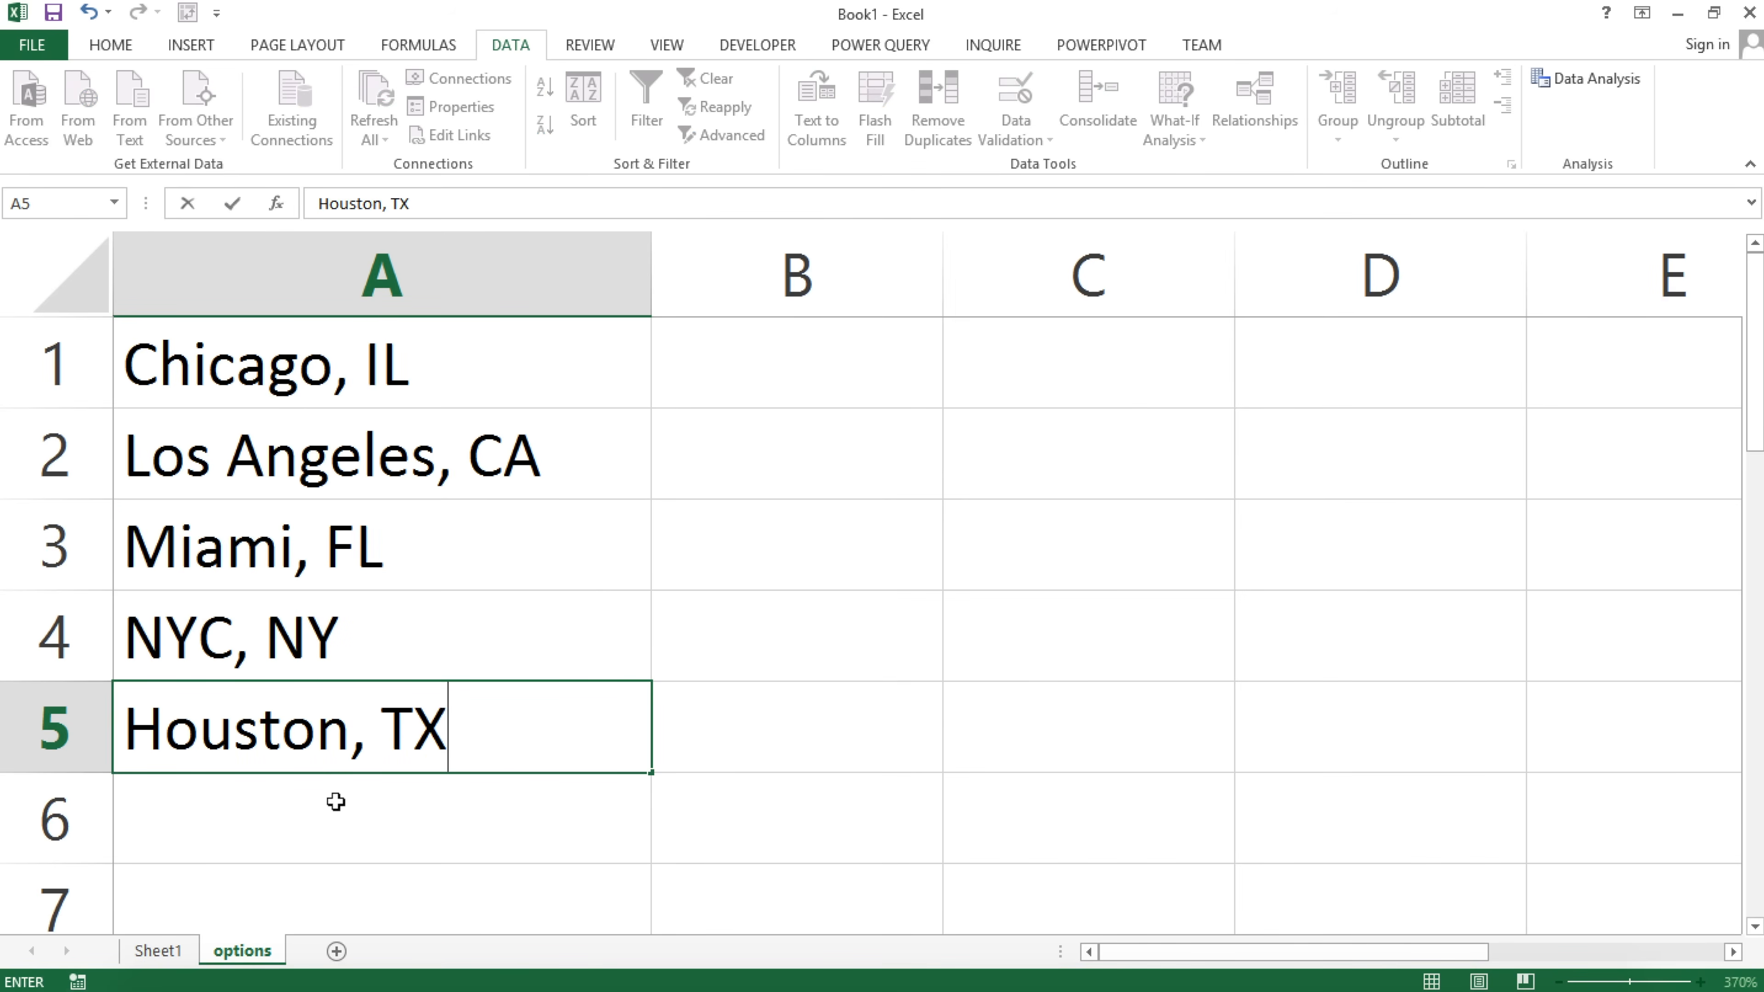
{"action": "key", "text": "Return"}
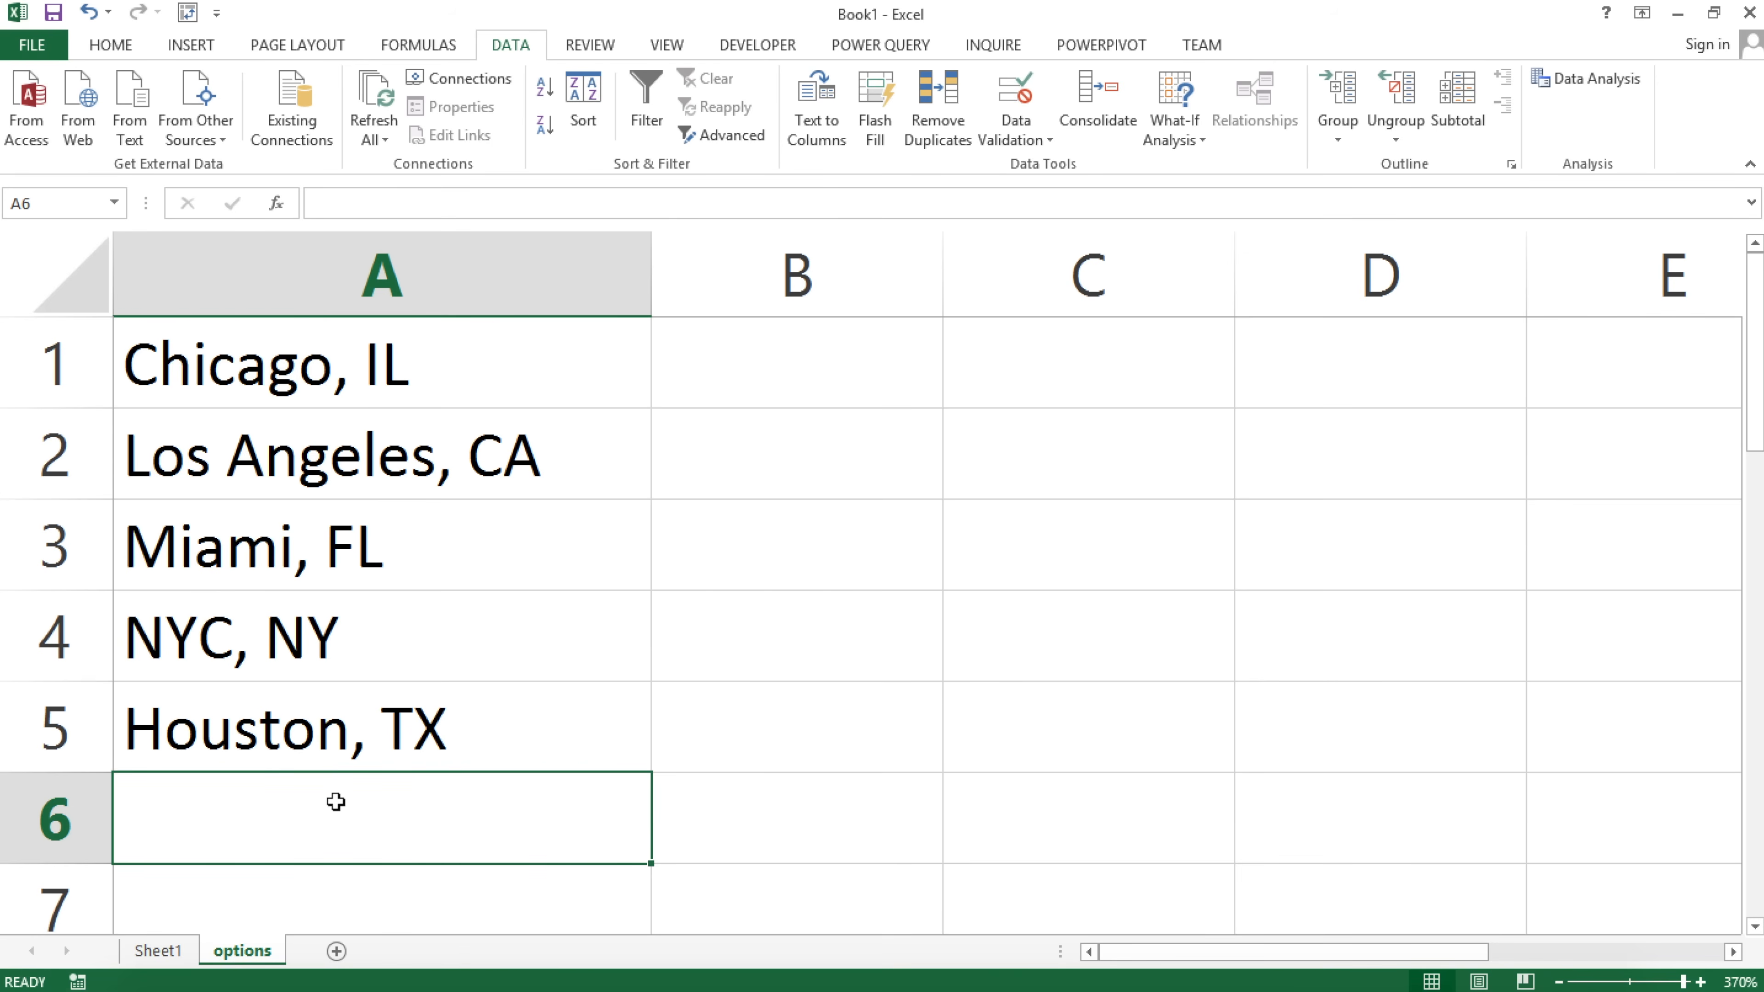
{"action": "type", "text": "San Fr"}
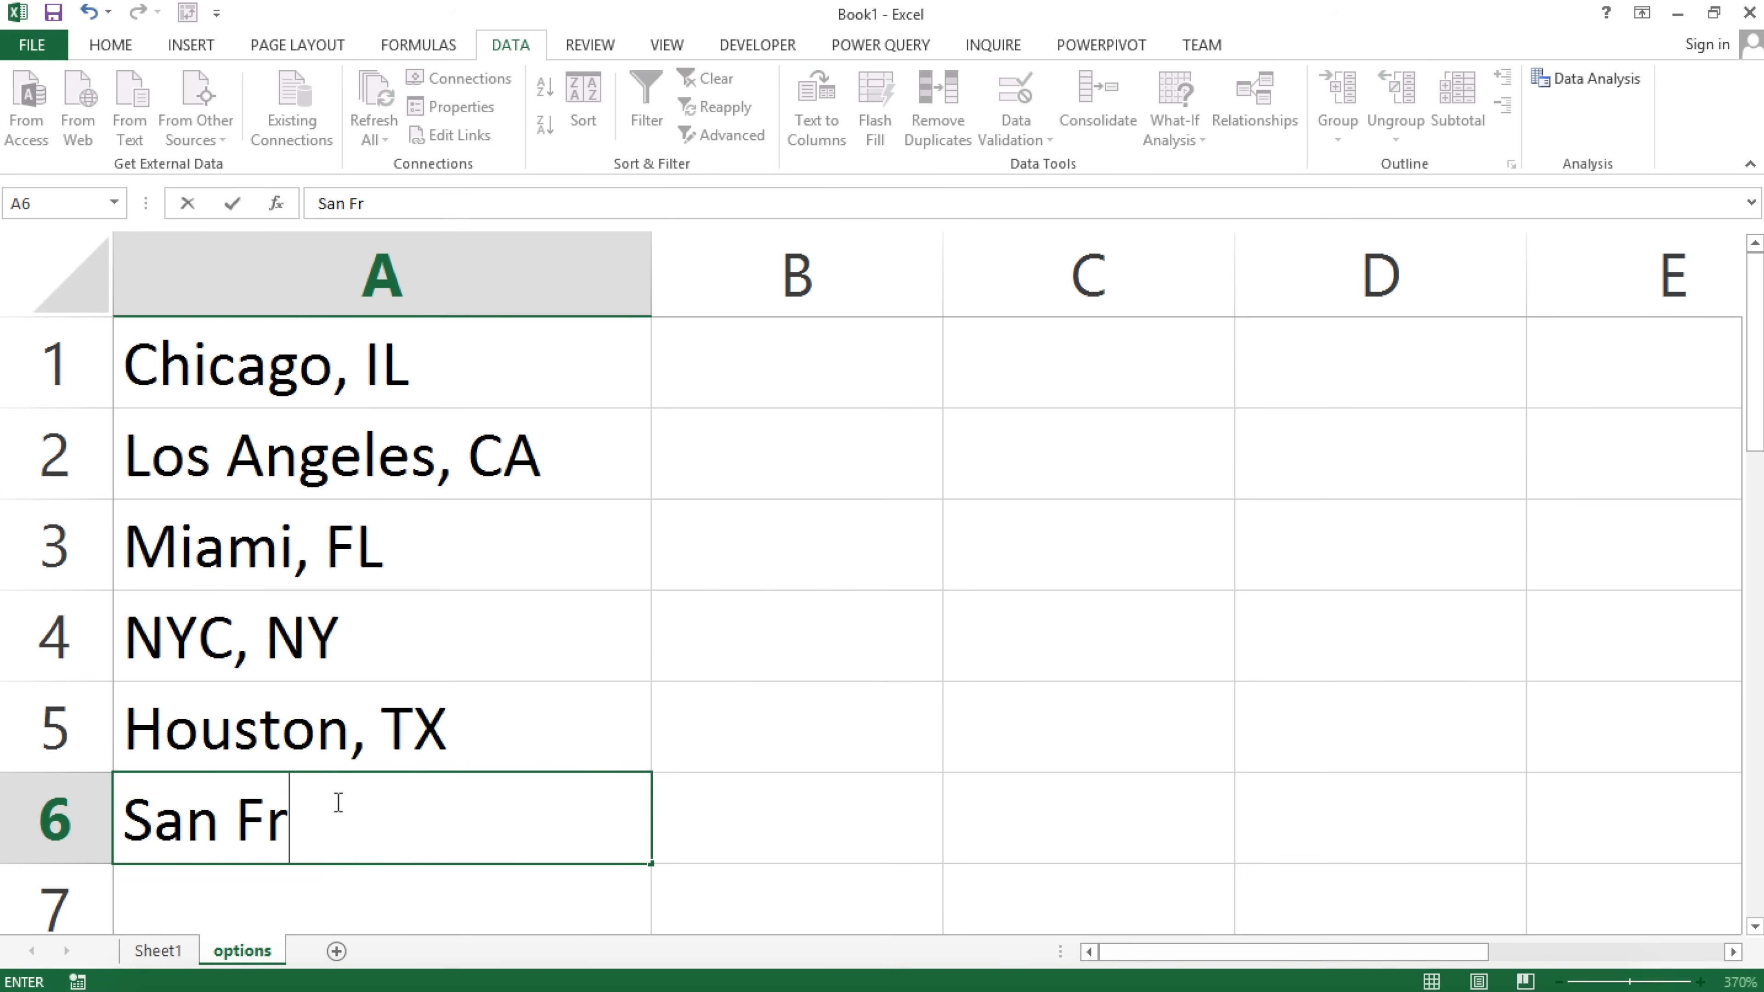
{"action": "type", "text": "ancisco"}
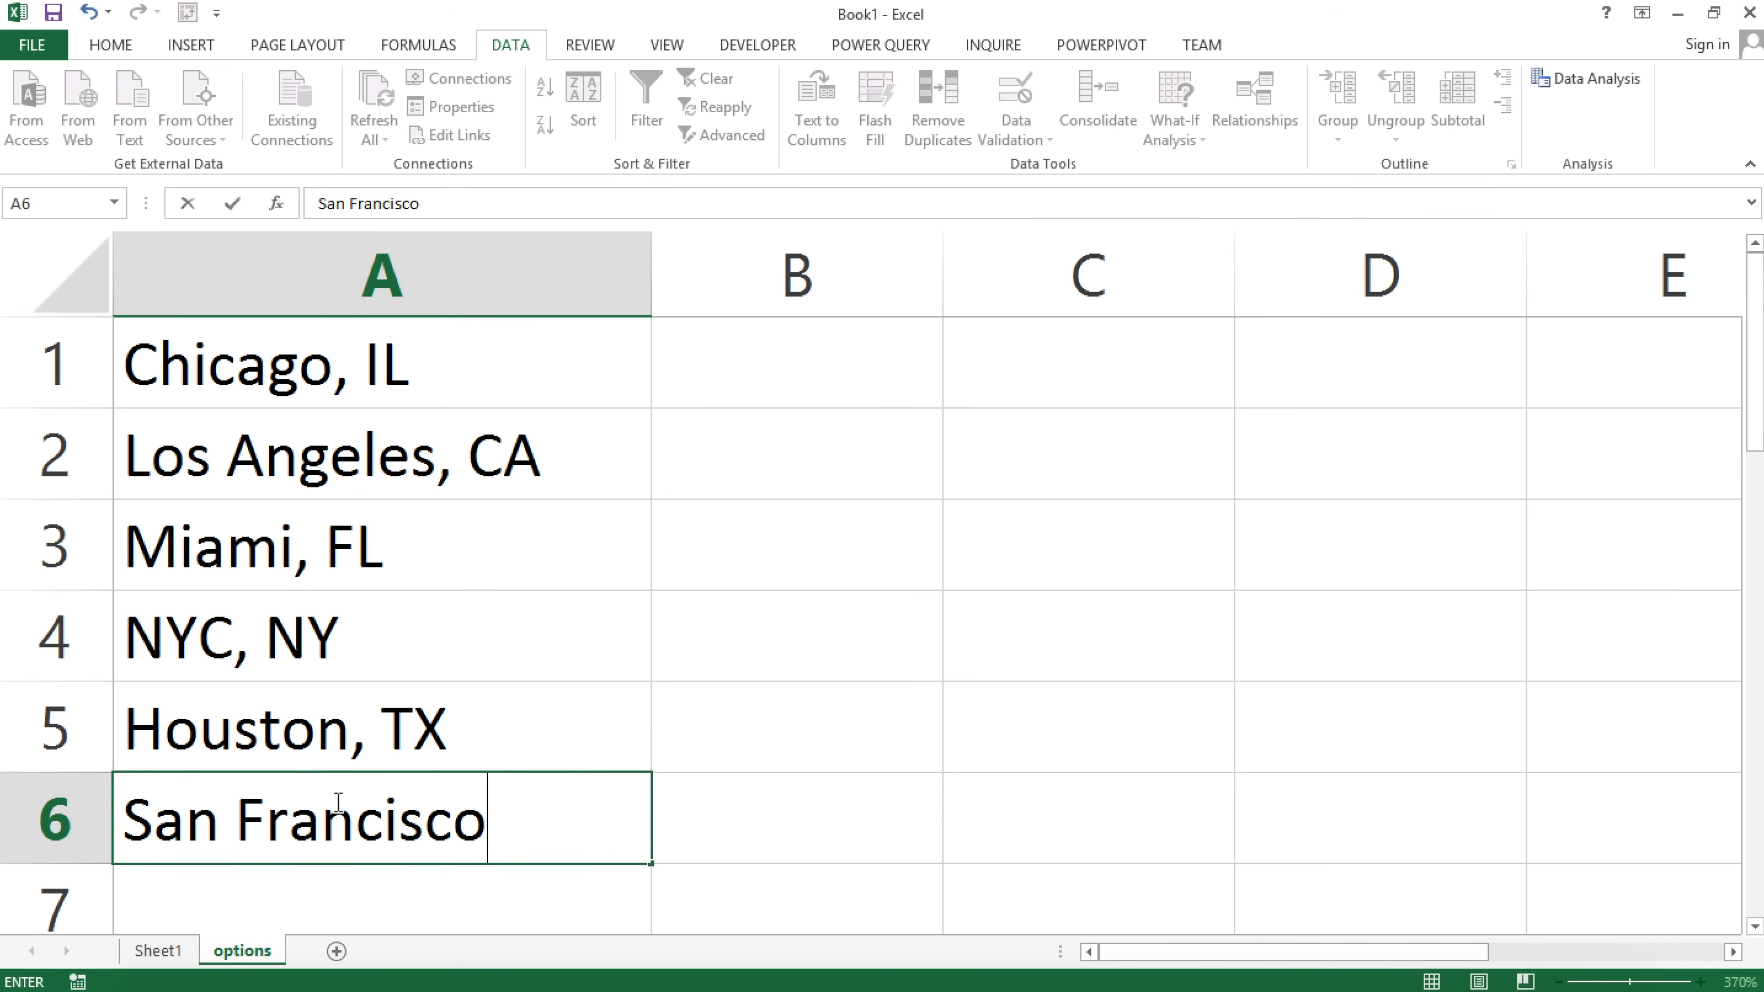
{"action": "type", "text": ", CA"}
{"action": "key", "text": "Return"}
{"action": "key", "text": "ctrl+Home"}
Return to Sheet1 and examine the B2 drop-down for the cities just added, without picking one.
{"action": "left_click", "coordinate": [157, 950]}
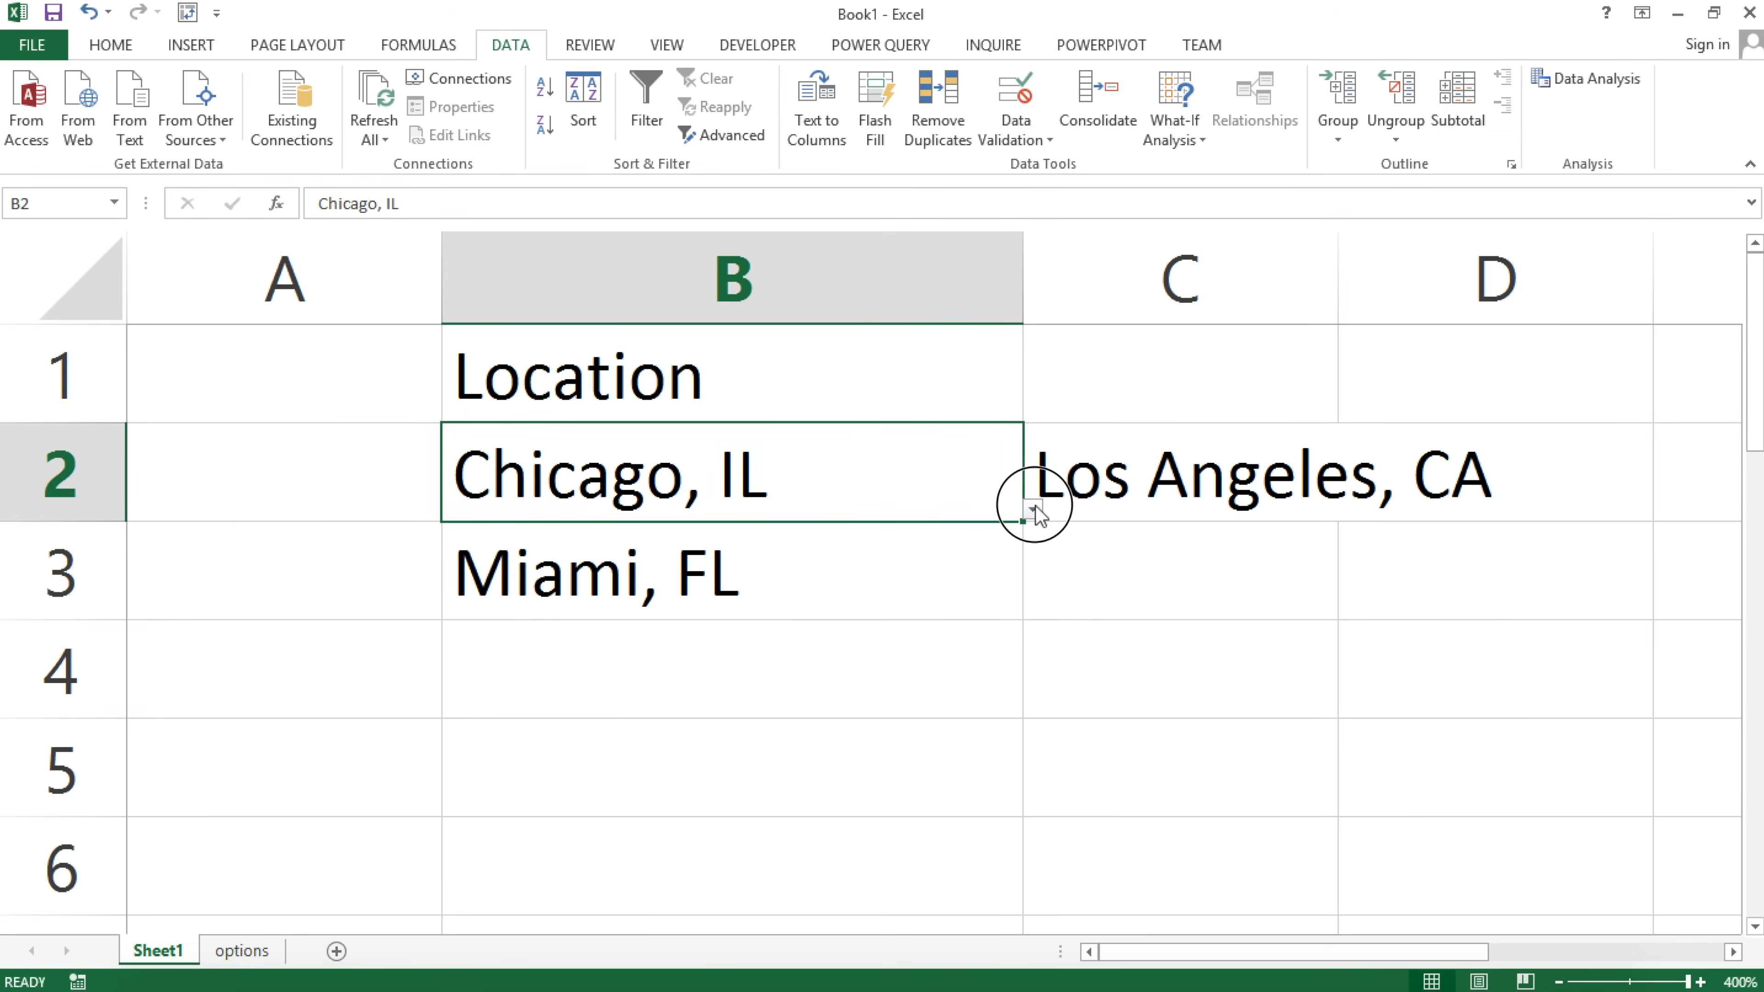
{"action": "left_click", "coordinate": [1034, 510]}
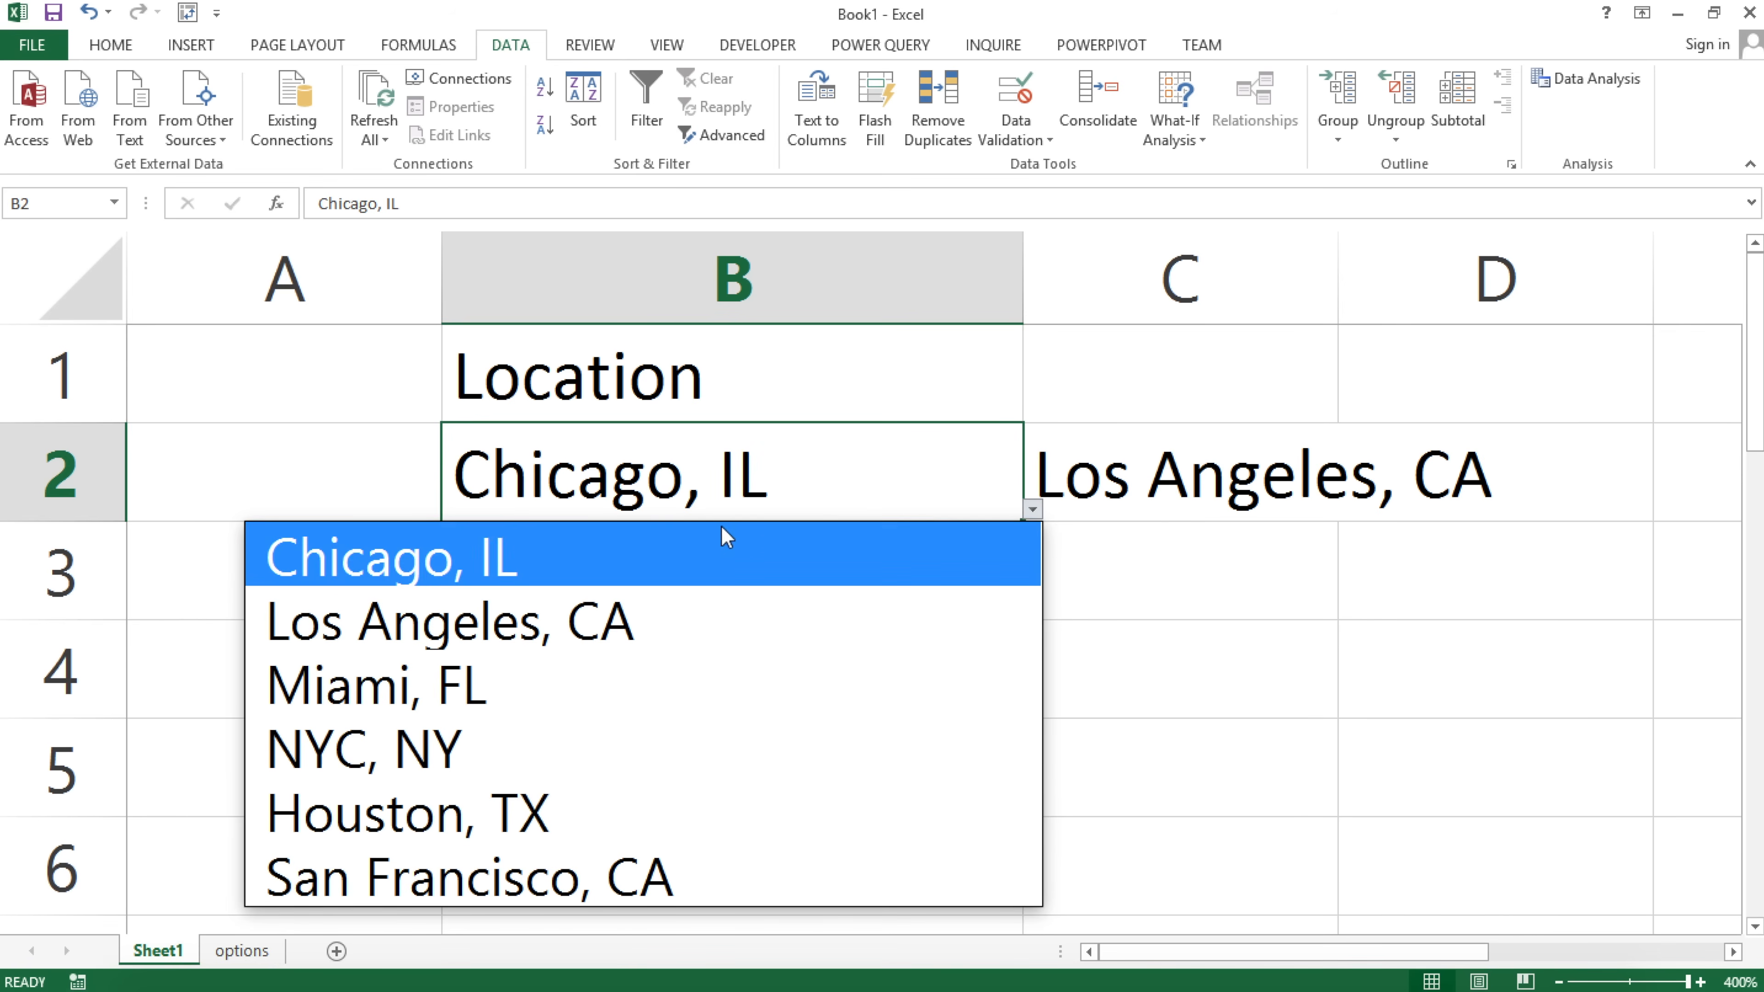
{"action": "left_click", "coordinate": [1008, 487]}
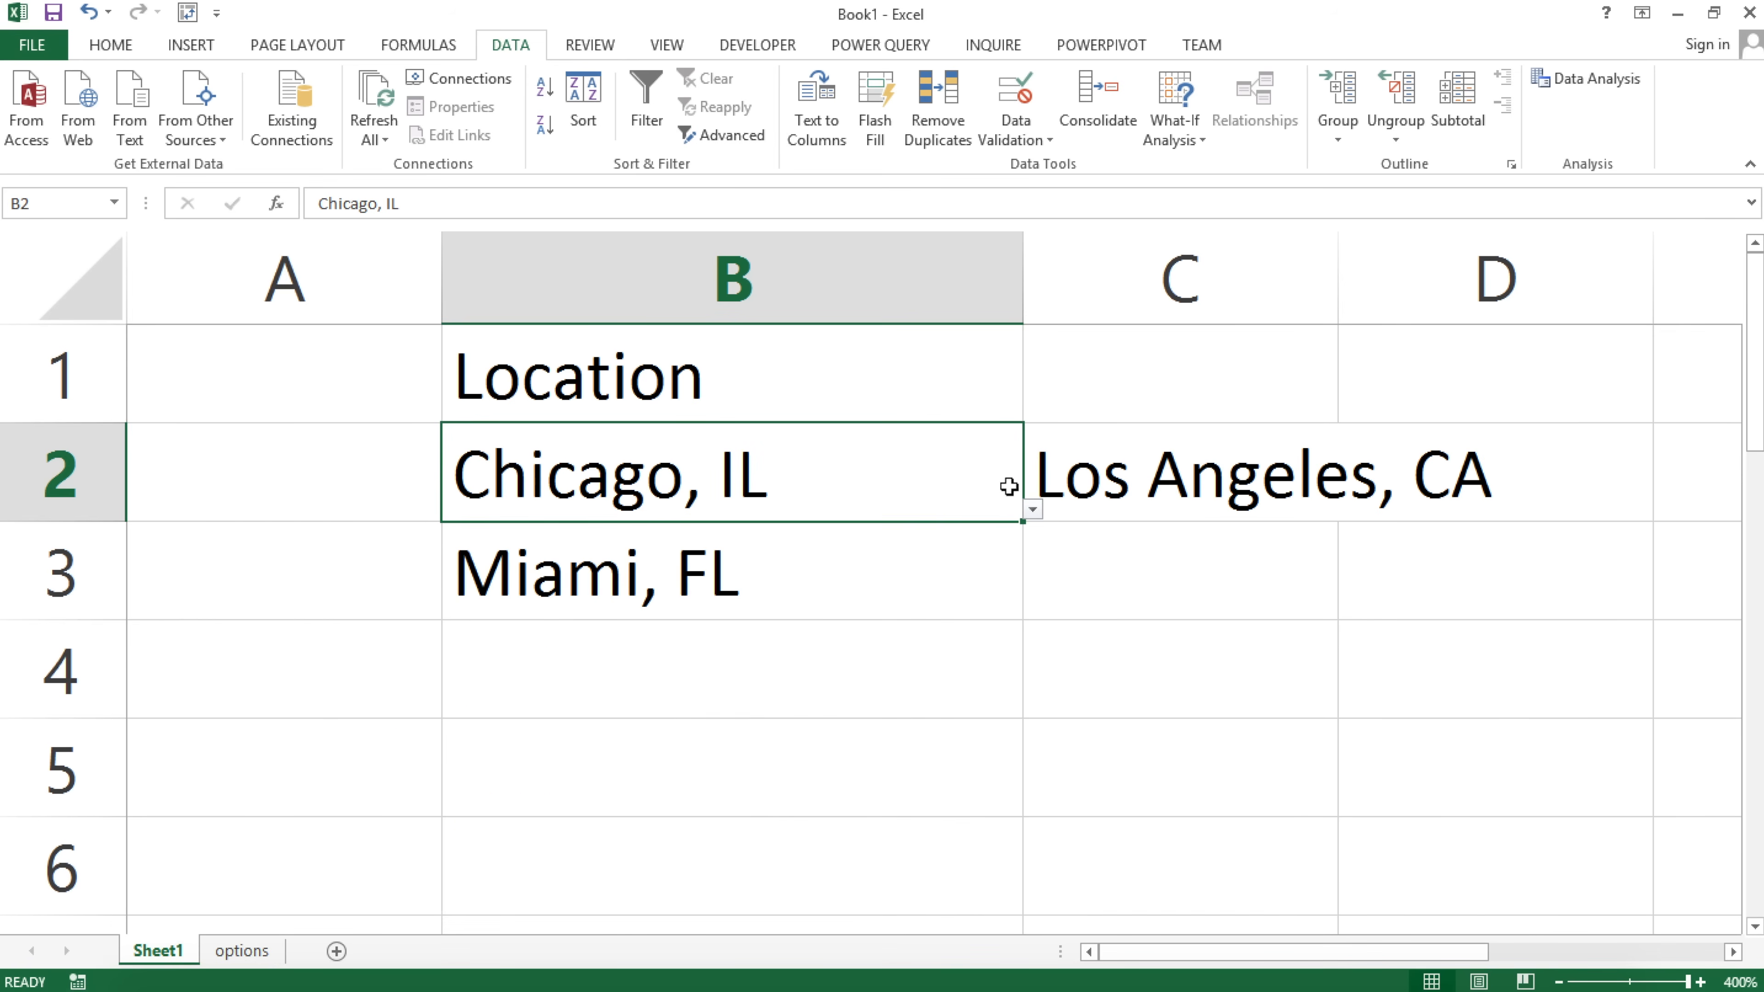
Delete the helper OFFSET formula from cell C2.
{"action": "left_click", "coordinate": [1159, 480]}
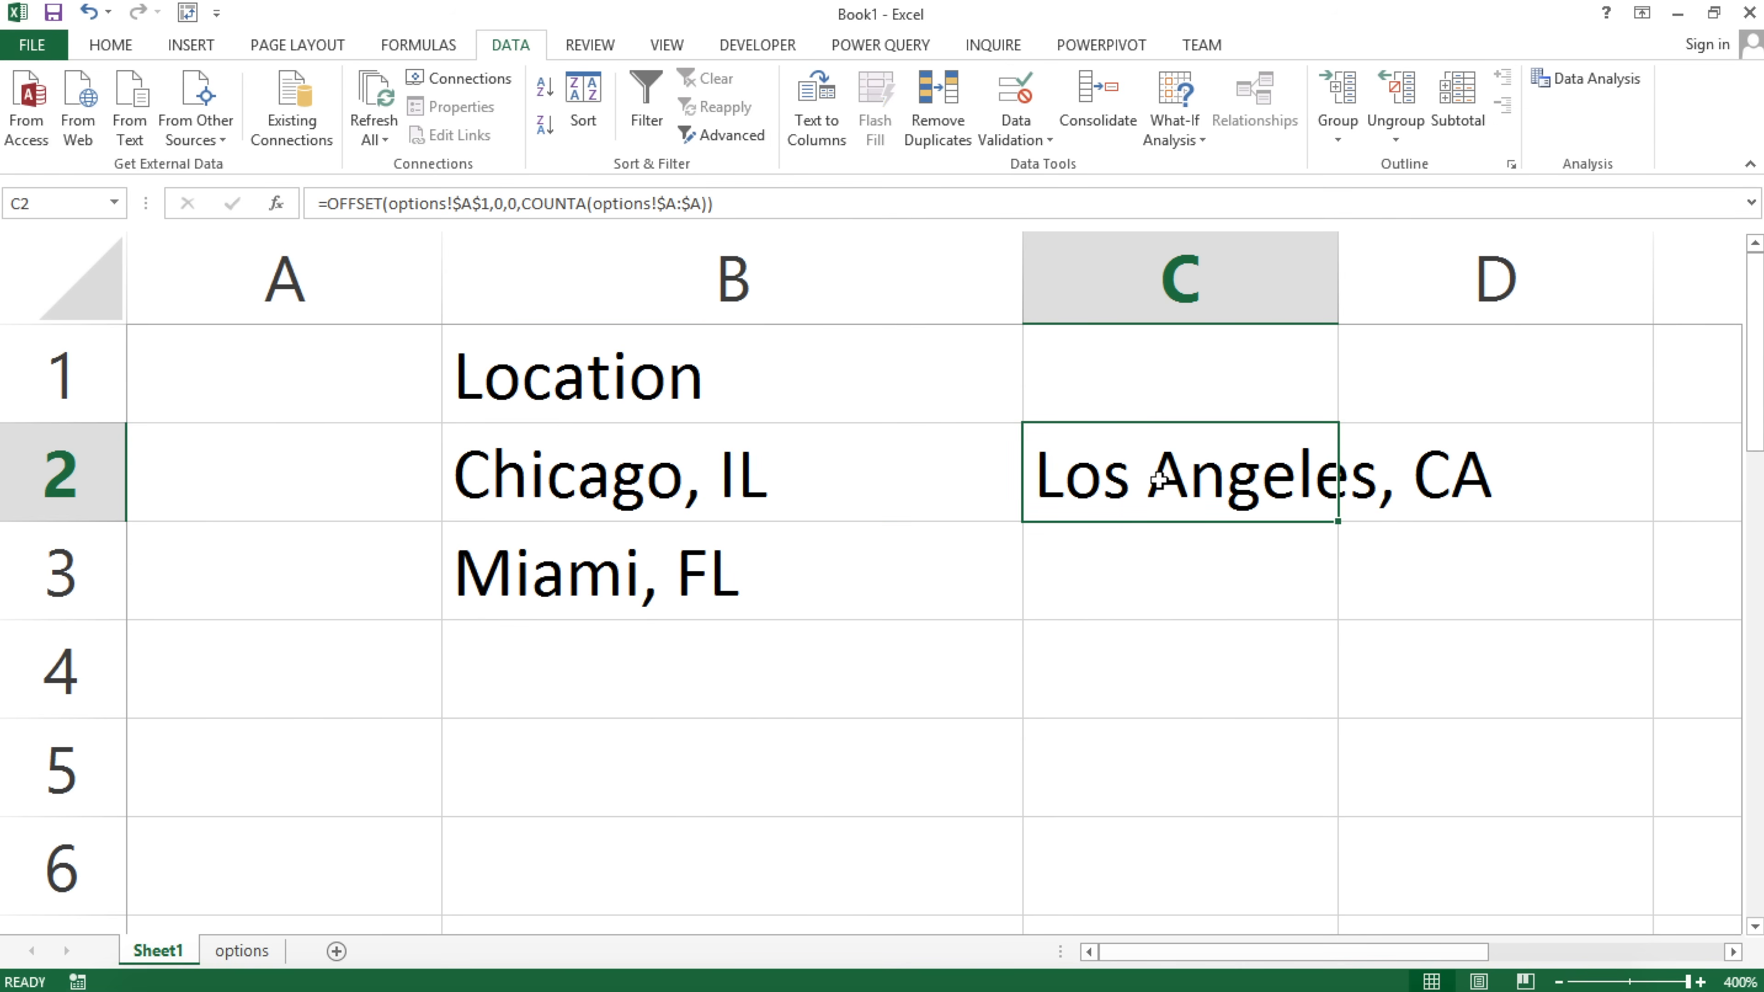
{"action": "key", "text": "Delete"}
{"action": "key", "text": "Left"}
{"action": "key", "text": "Left"}
Review B2's drop-down list and the OFFSET source in its data validation settings without changing anything.
{"action": "left_click", "coordinate": [950, 481]}
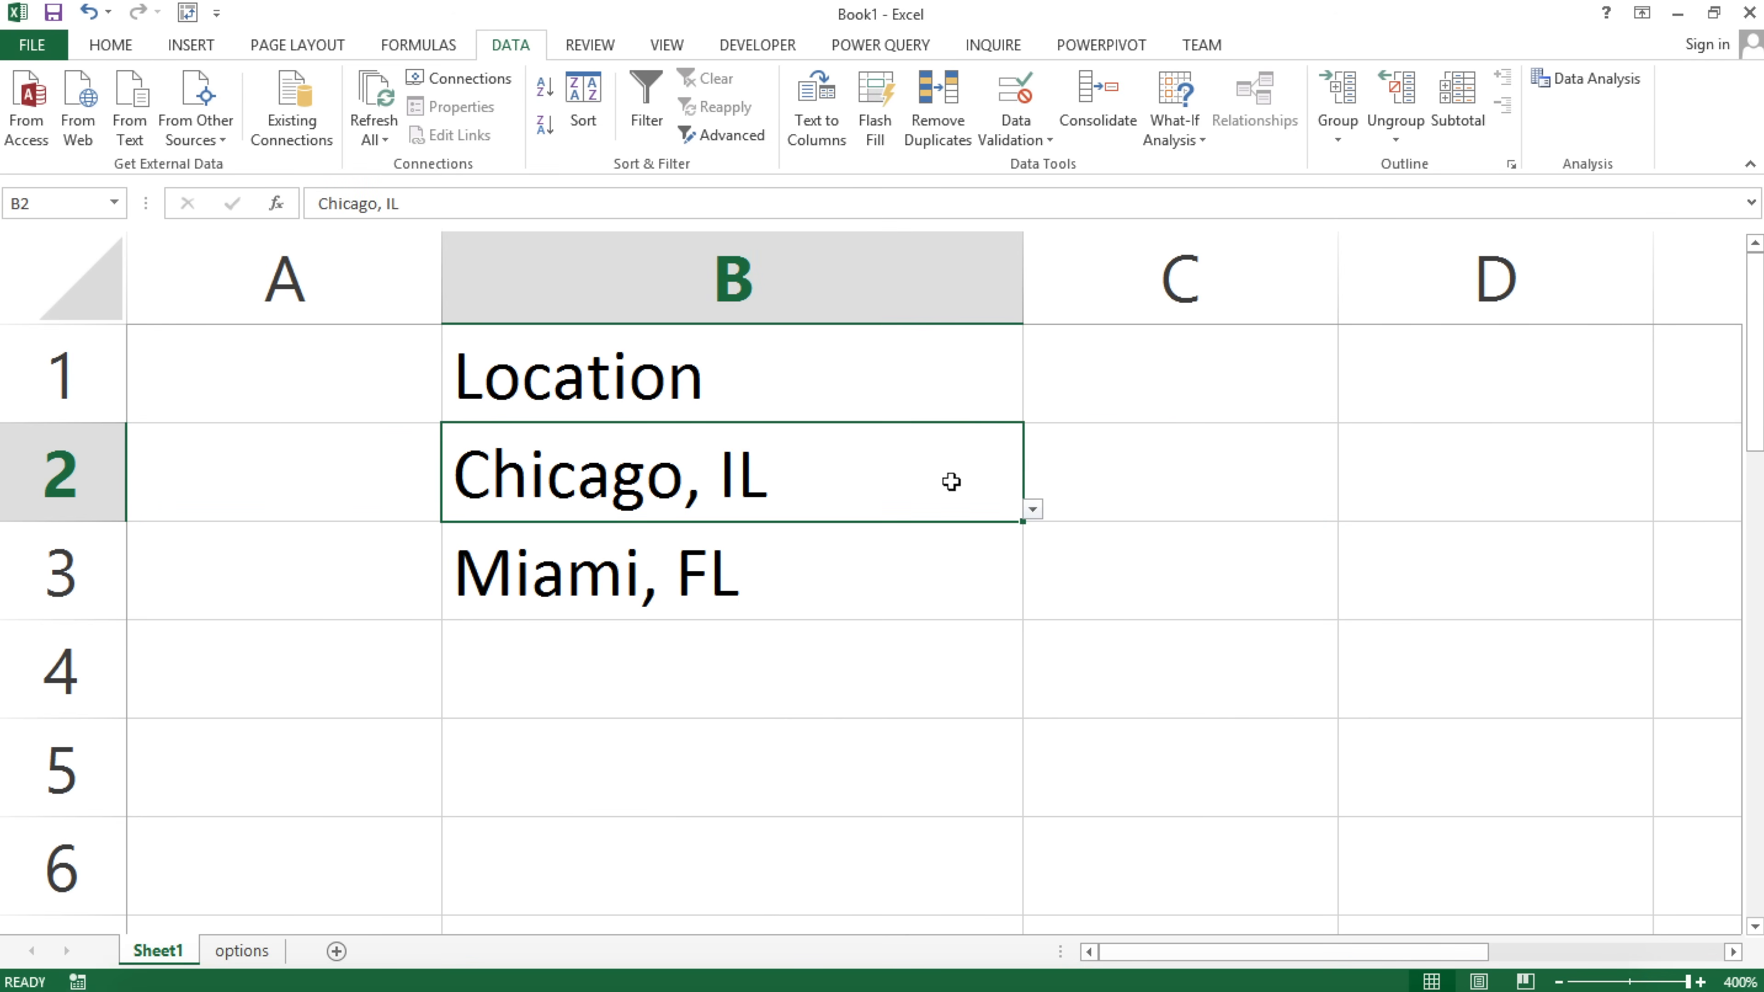
{"action": "left_click", "coordinate": [1033, 510]}
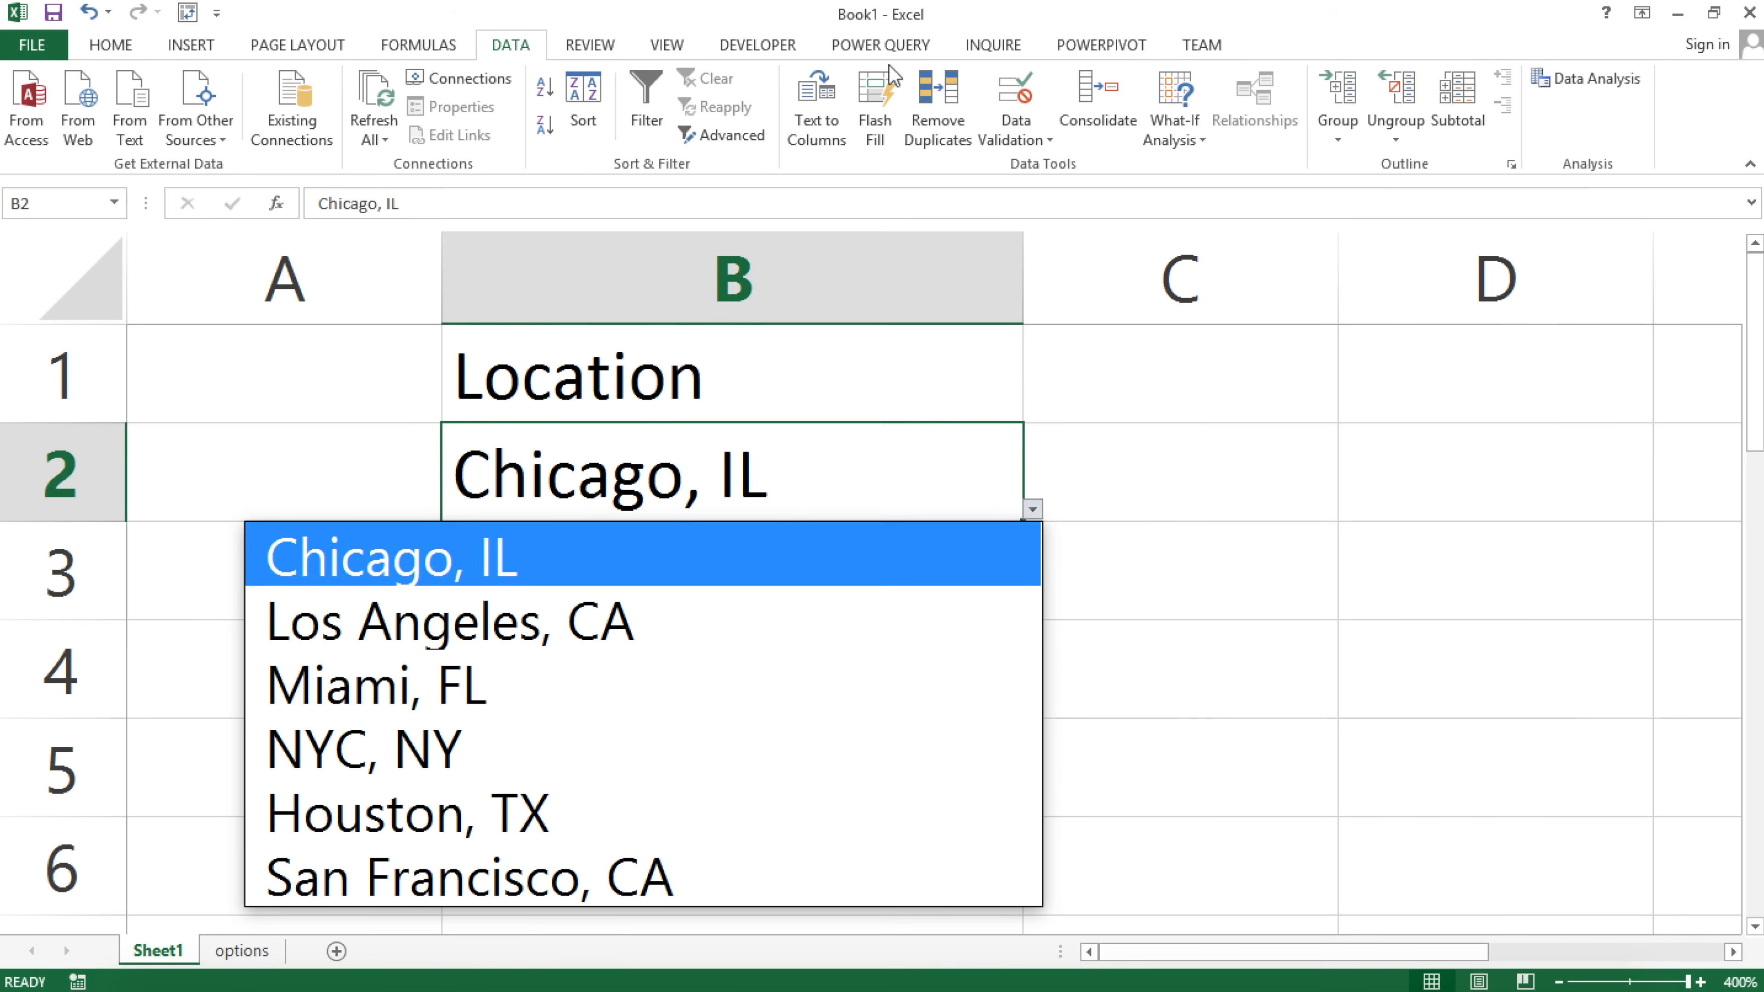
{"action": "key", "text": "Escape"}
{"action": "left_click", "coordinate": [1024, 126]}
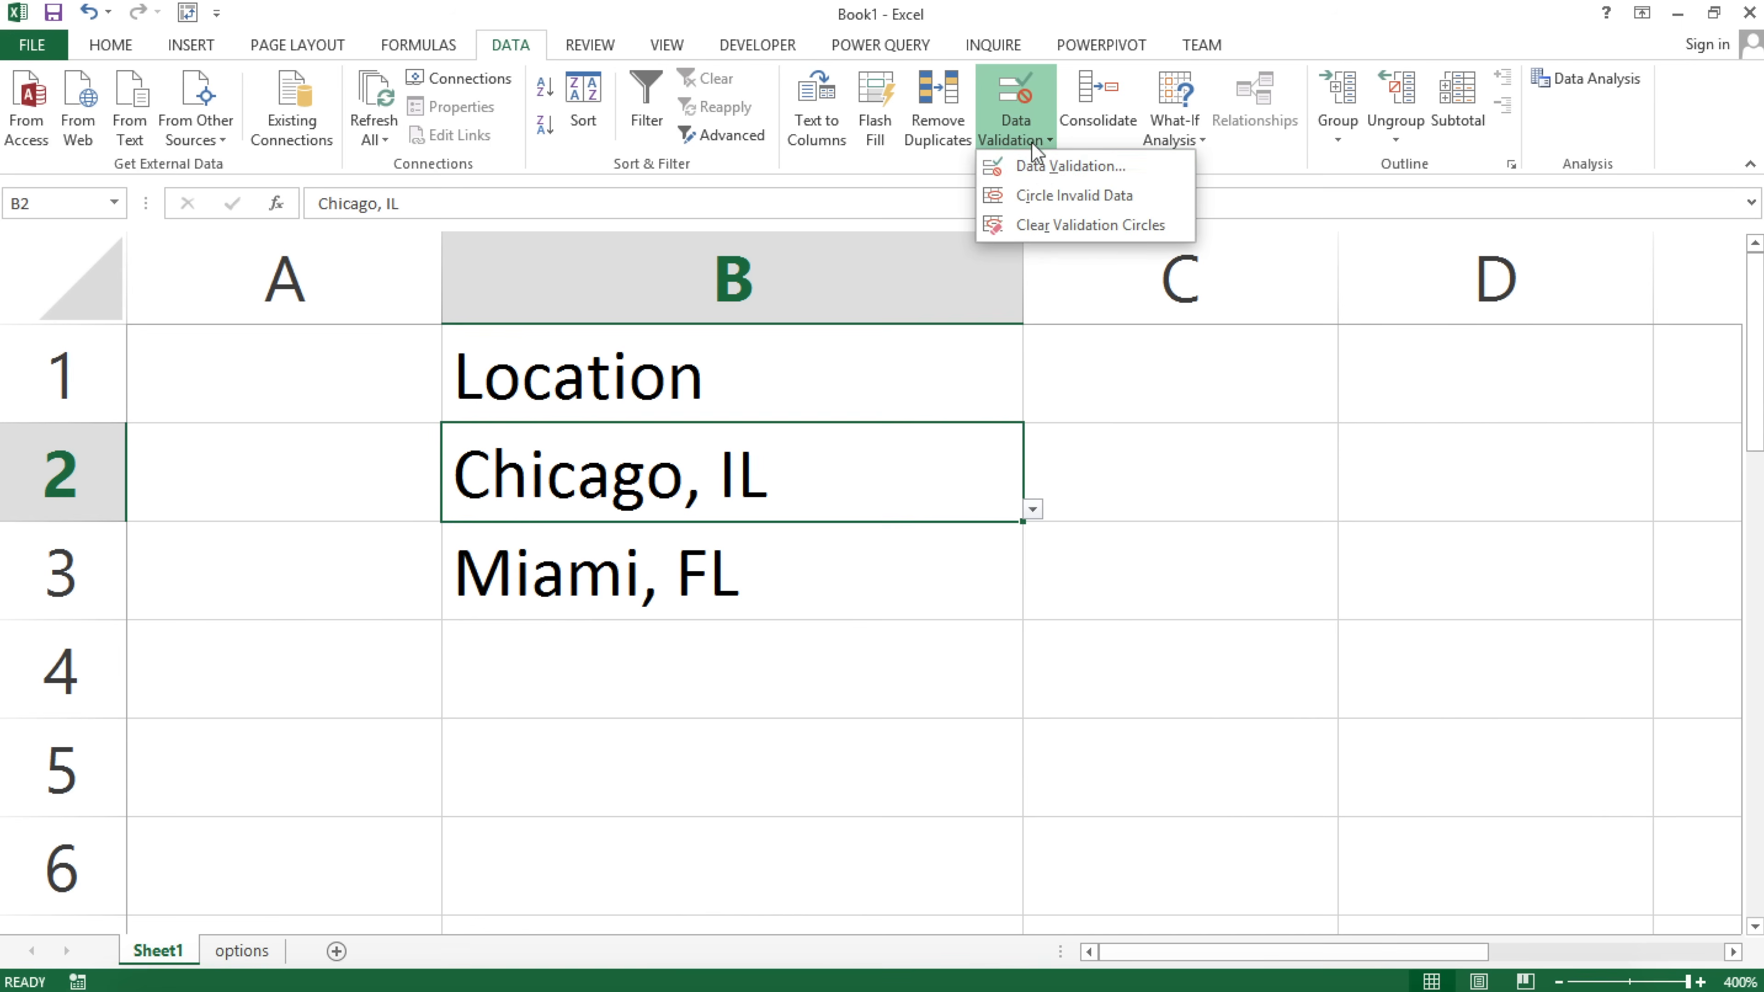
{"action": "left_click", "coordinate": [1038, 168]}
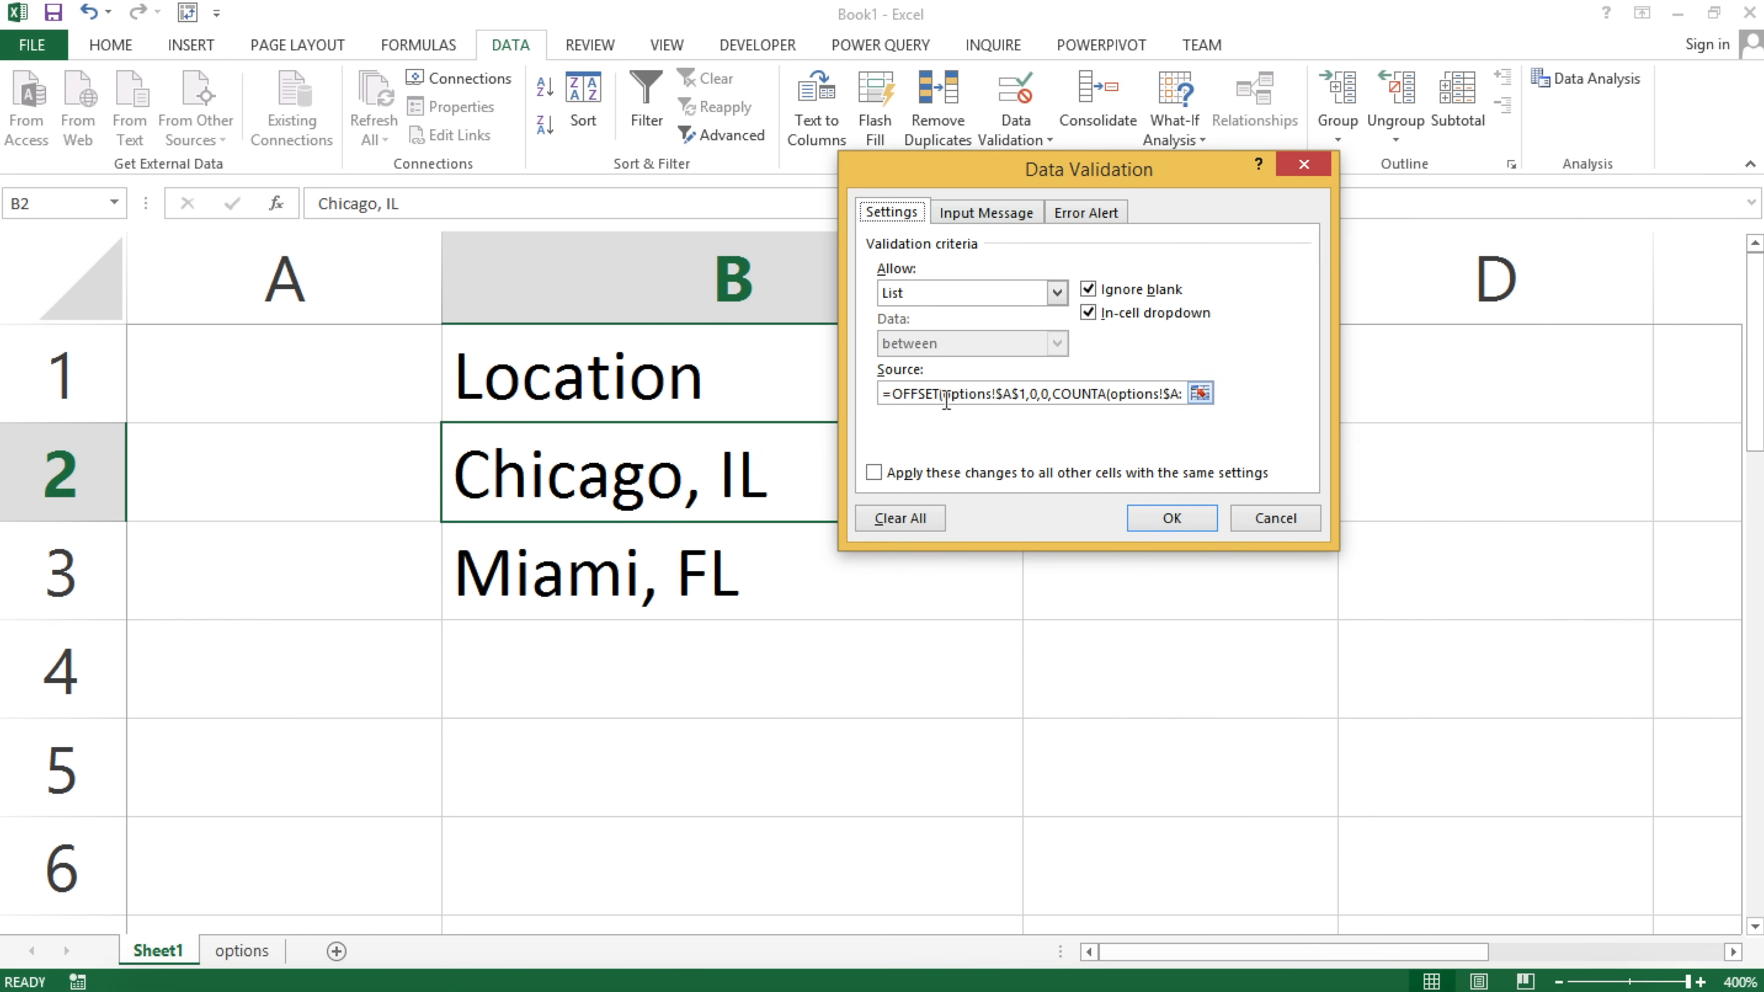
{"action": "left_click_drag", "start_coordinate": [946, 401], "coordinate": [1093, 399]}
{"action": "left_click", "coordinate": [1269, 514]}
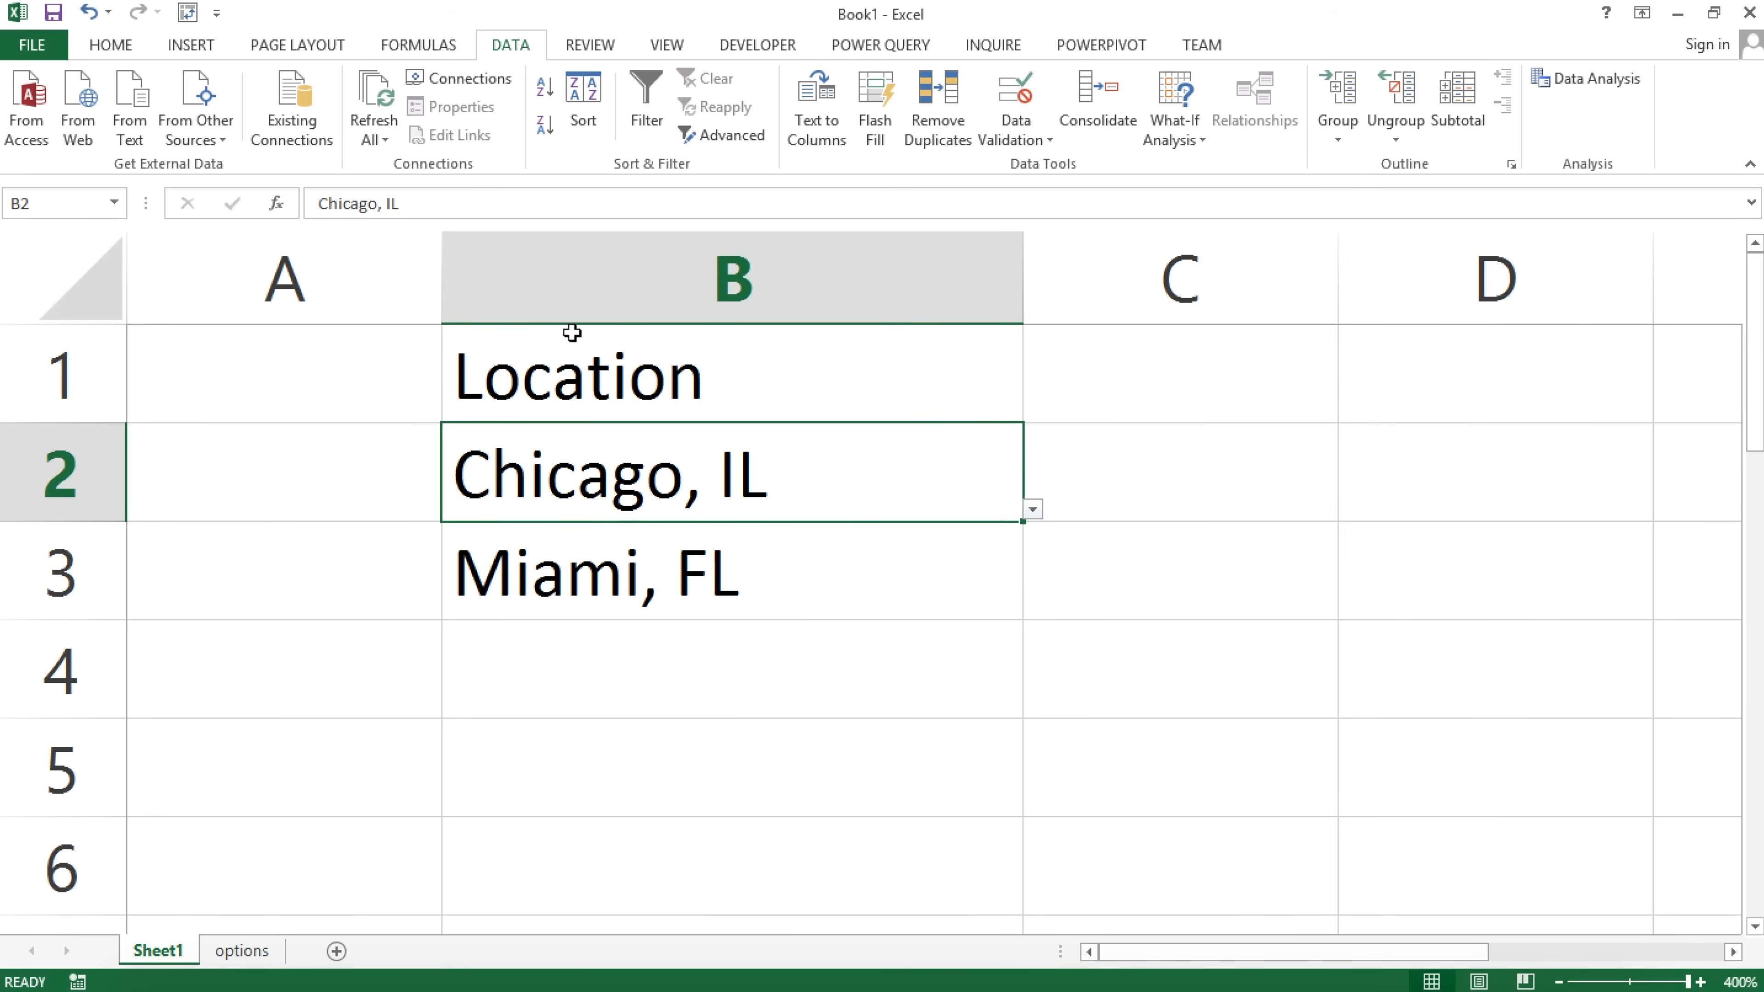
Delete the entire Location column B from Sheet1.
{"action": "left_click", "coordinate": [185, 420]}
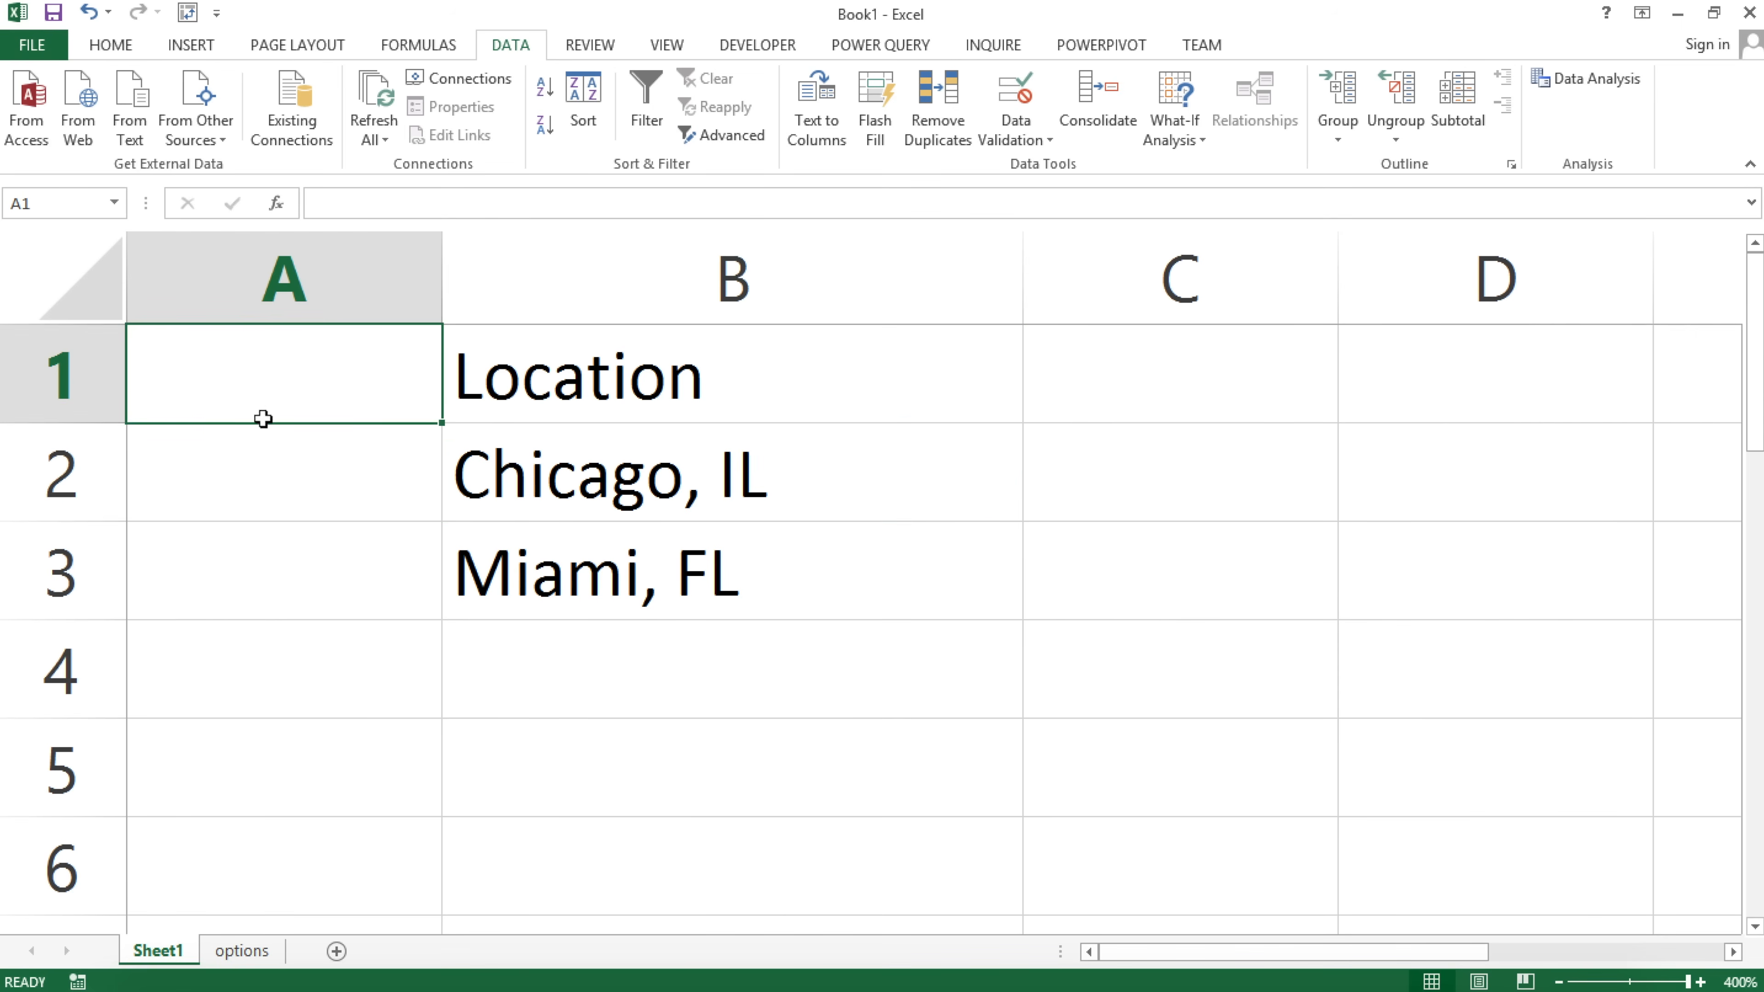
{"action": "left_click", "coordinate": [583, 297]}
{"action": "right_click", "coordinate": [582, 314]}
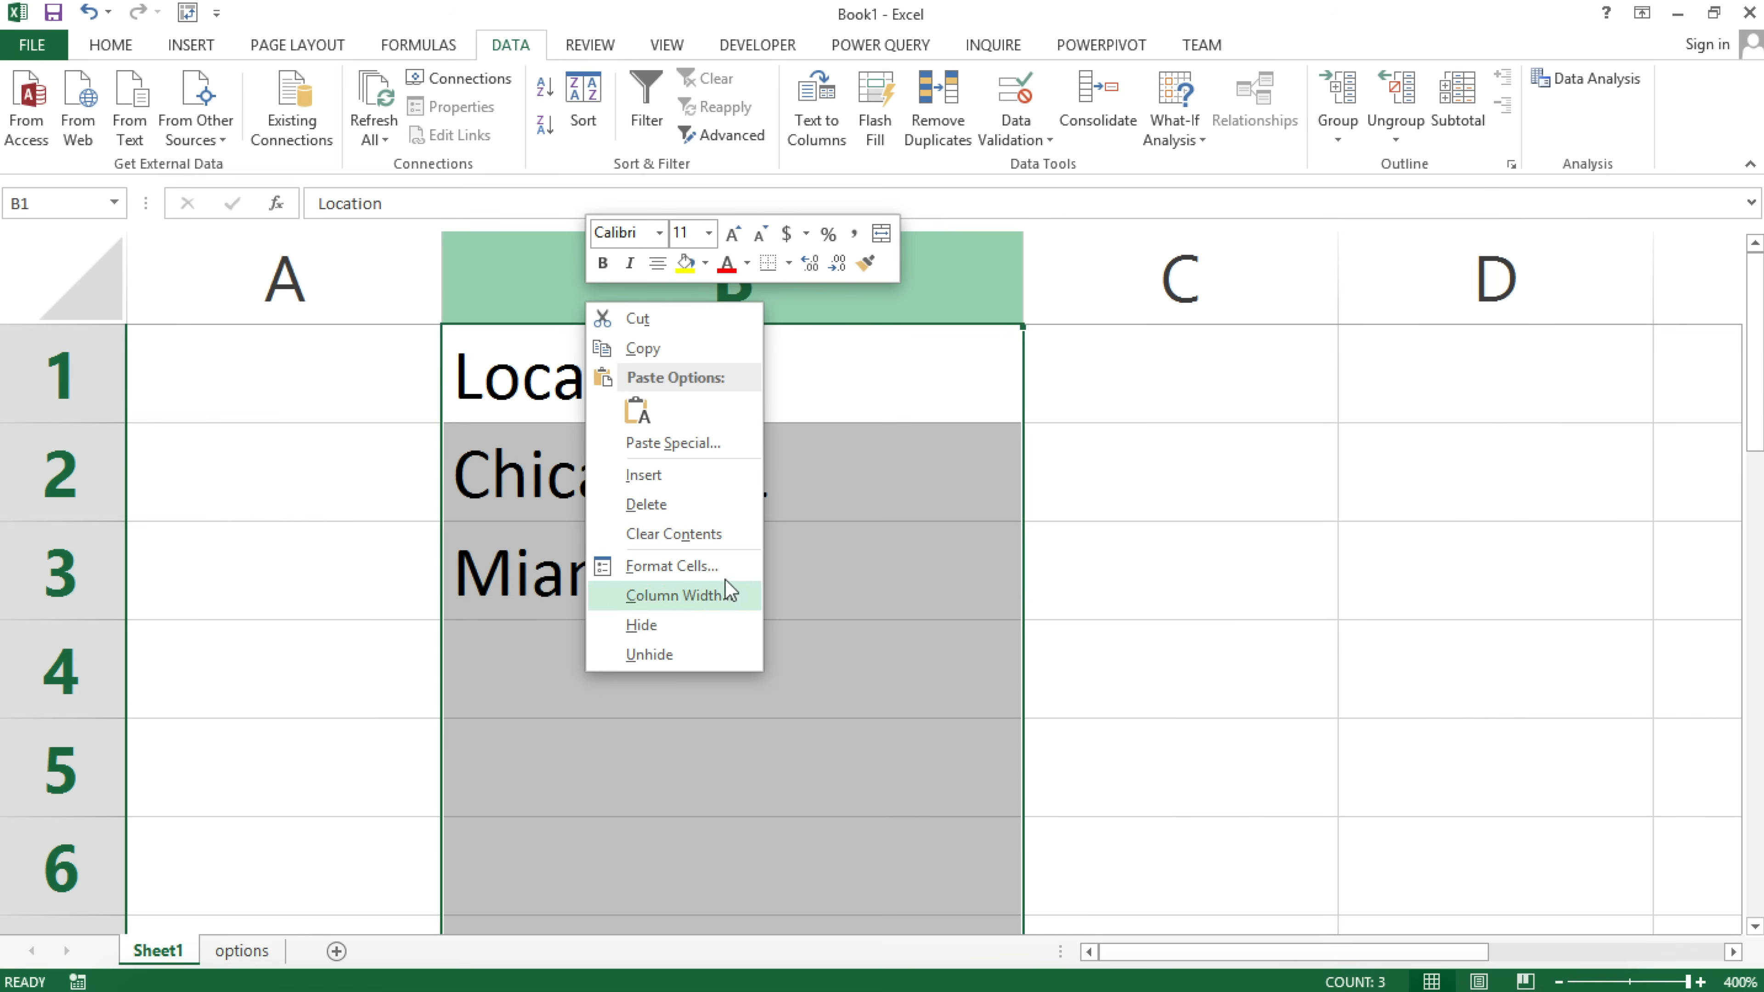
{"action": "left_click", "coordinate": [642, 505]}
Enter the headers Country in A1 and City in B1 on Sheet1.
{"action": "left_click", "coordinate": [355, 375]}
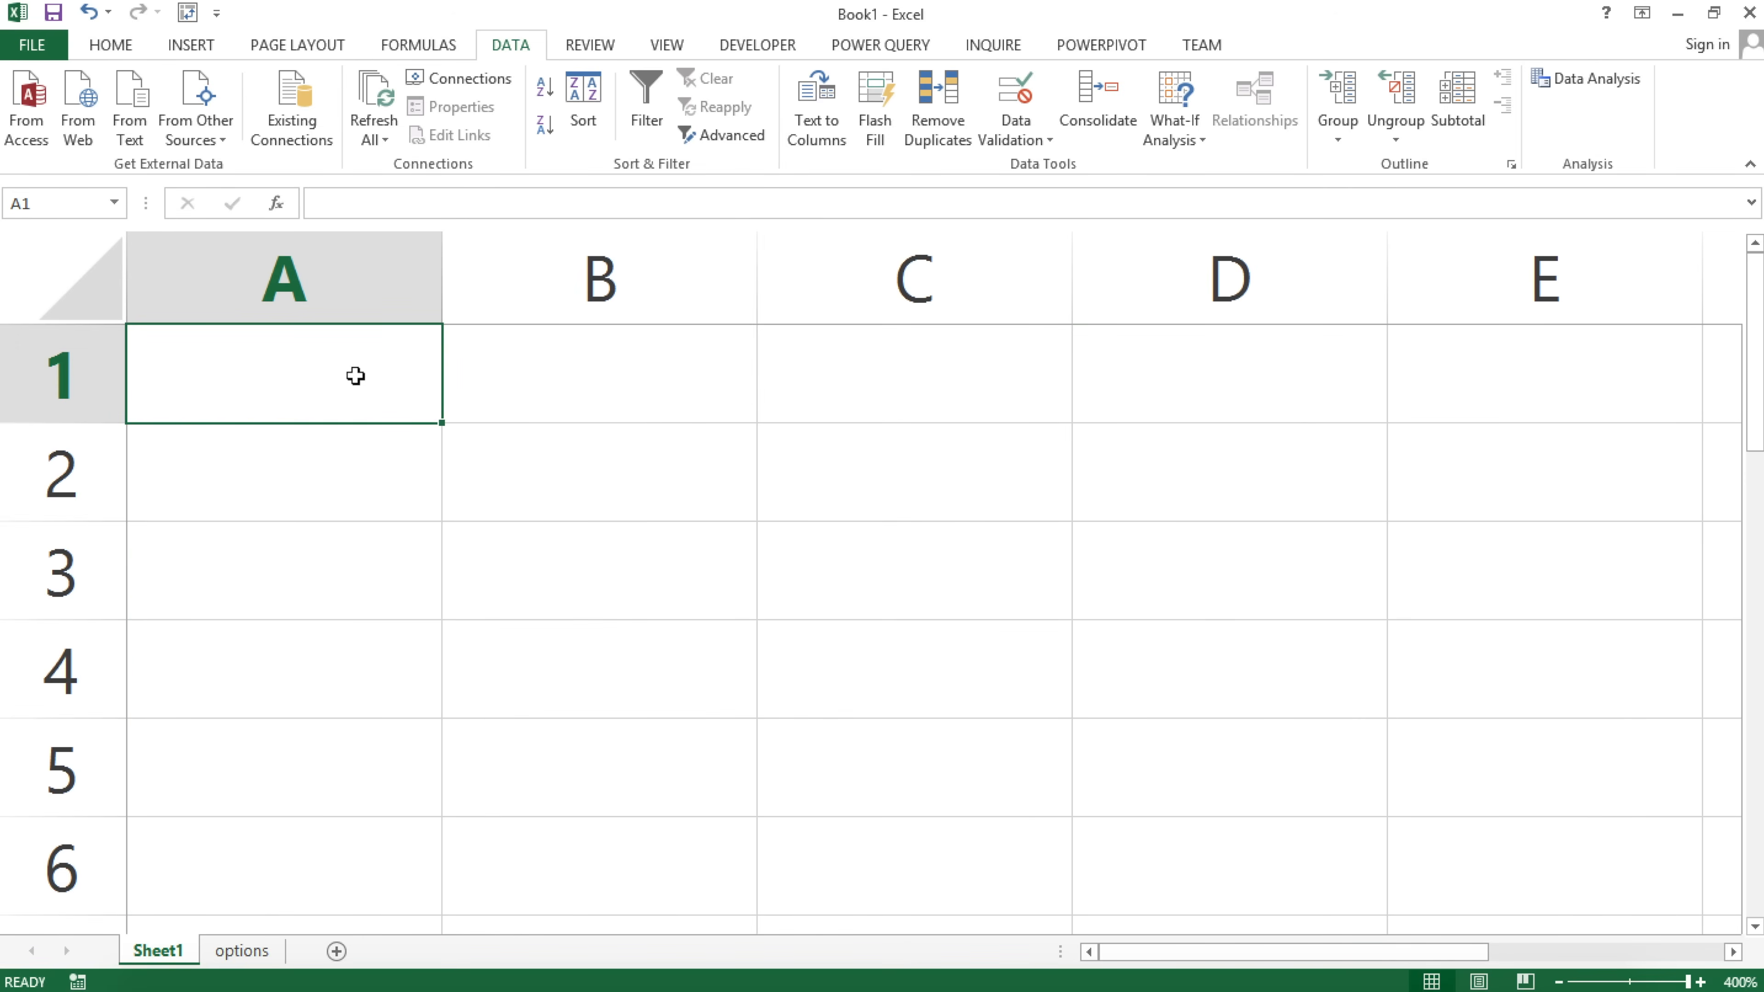
{"action": "type", "text": "Country"}
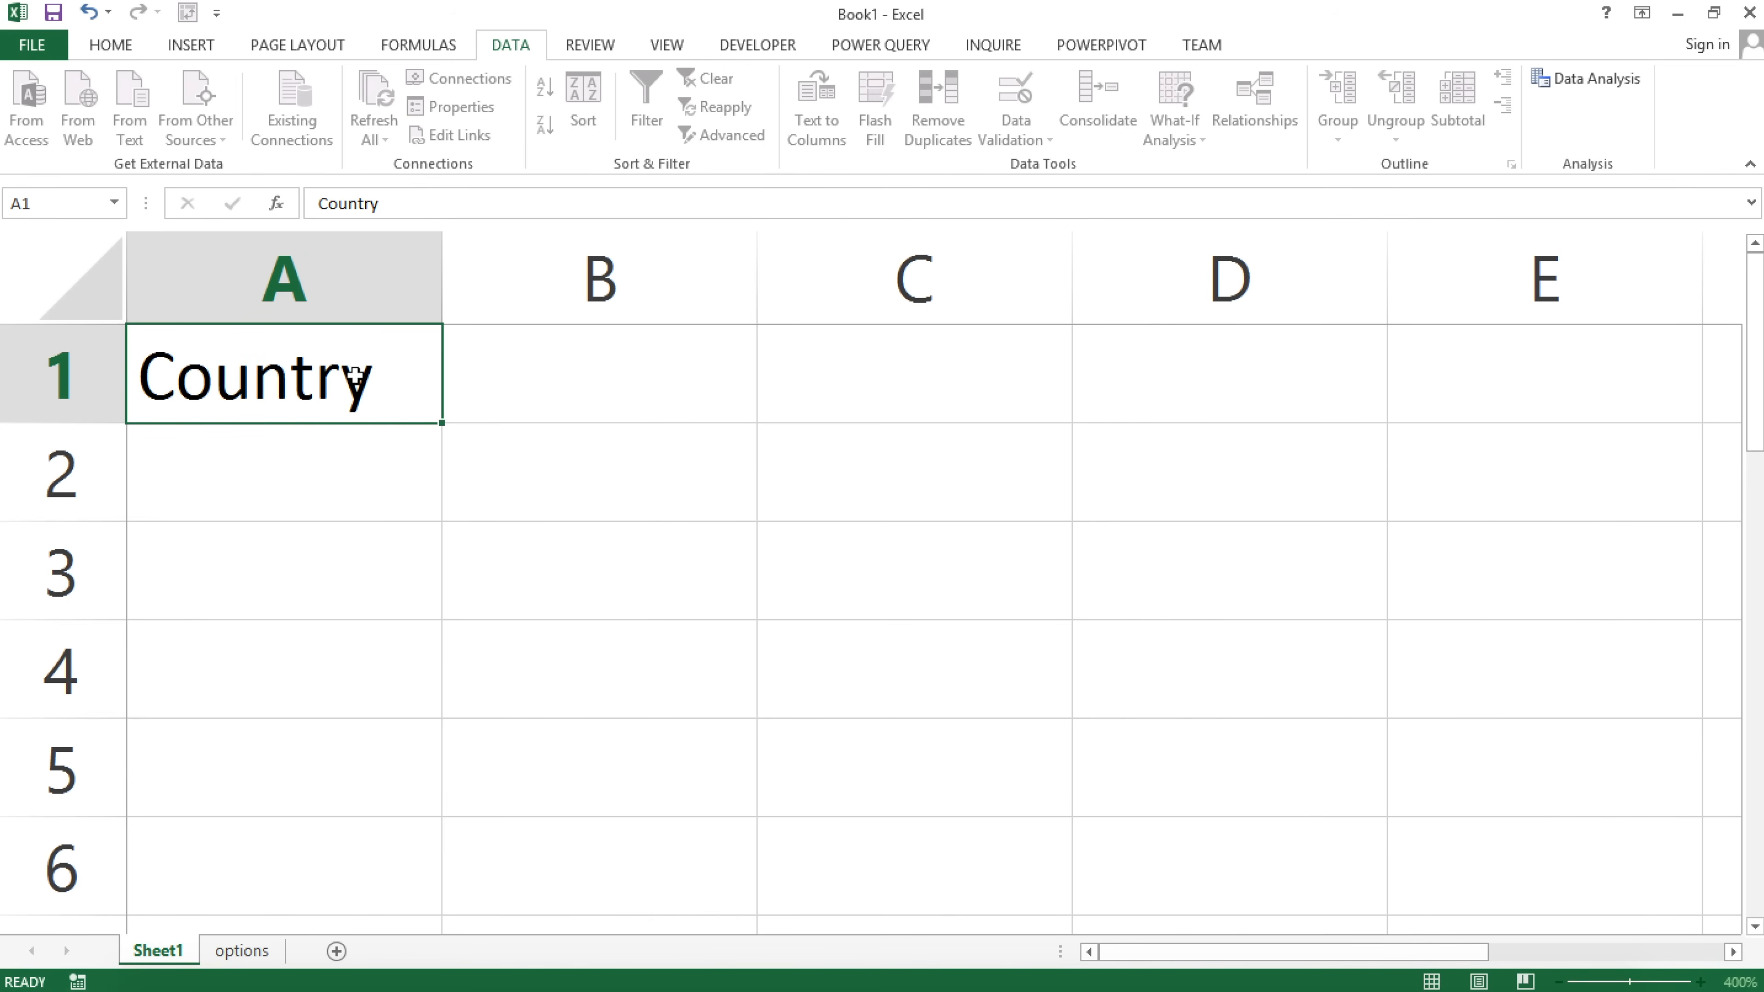
{"action": "key", "text": "Tab"}
{"action": "type", "text": "City"}
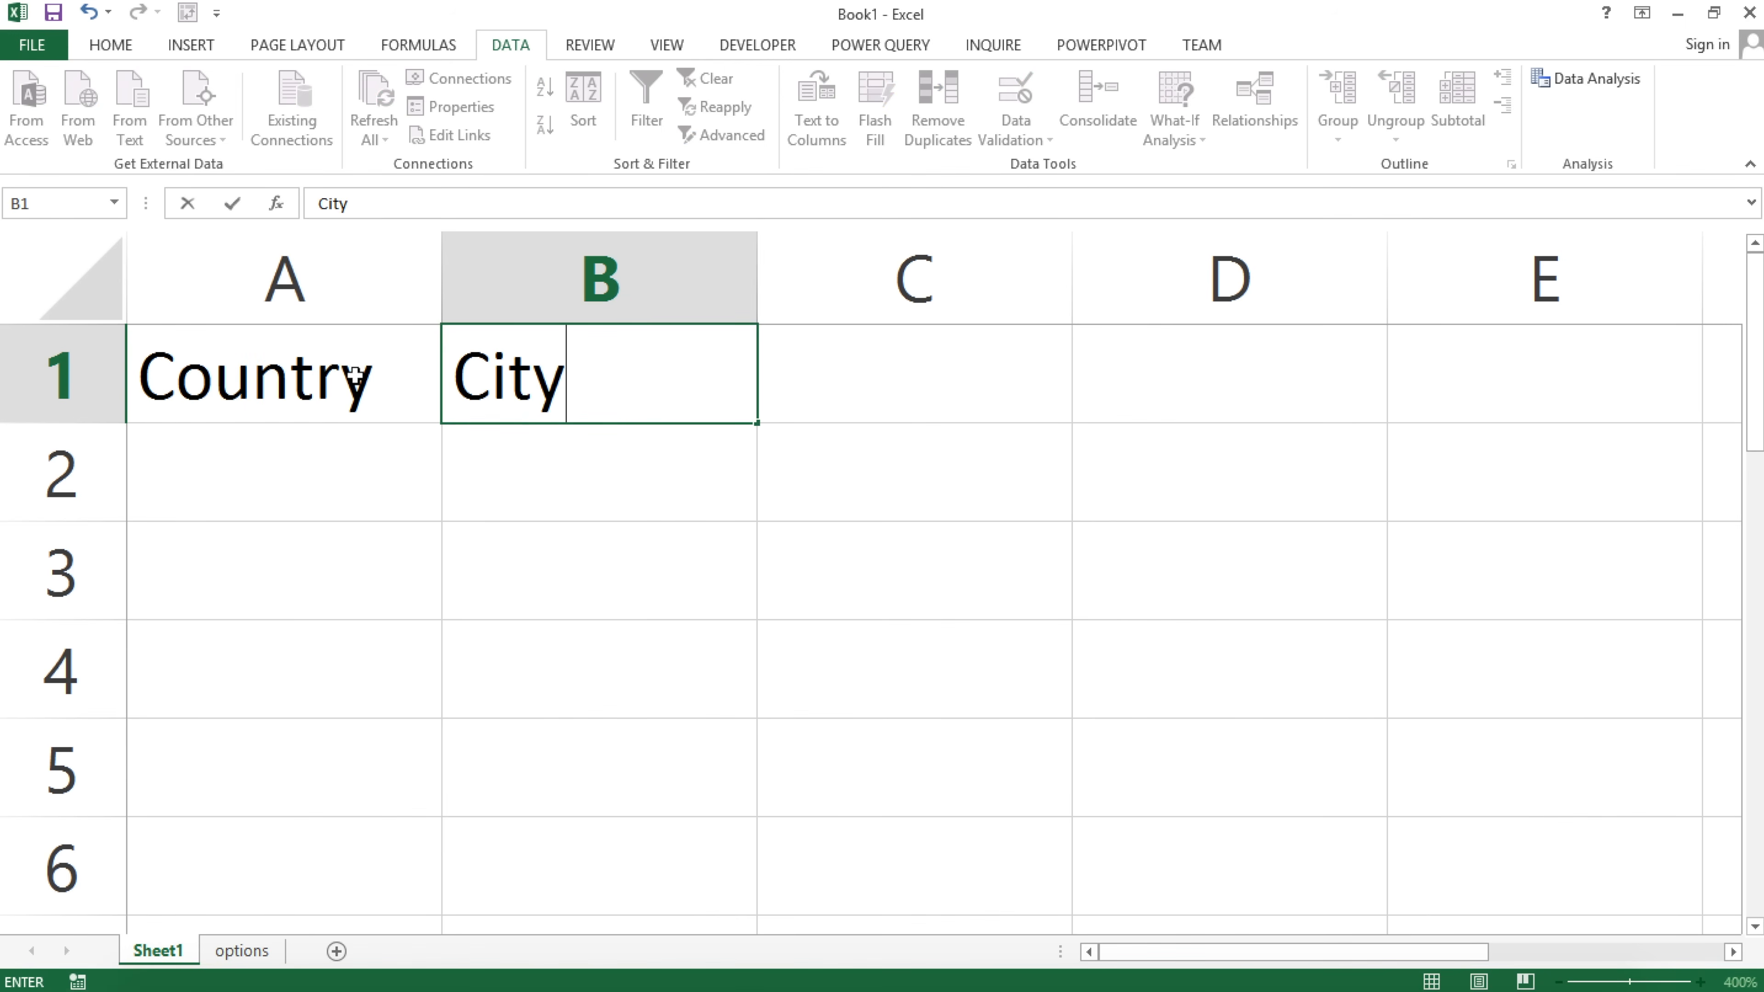
{"action": "key", "text": "Return"}
{"action": "left_click", "coordinate": [340, 483]}
{"action": "left_click_drag", "start_coordinate": [289, 461], "coordinate": [268, 768]}
{"action": "left_click", "coordinate": [336, 464]}
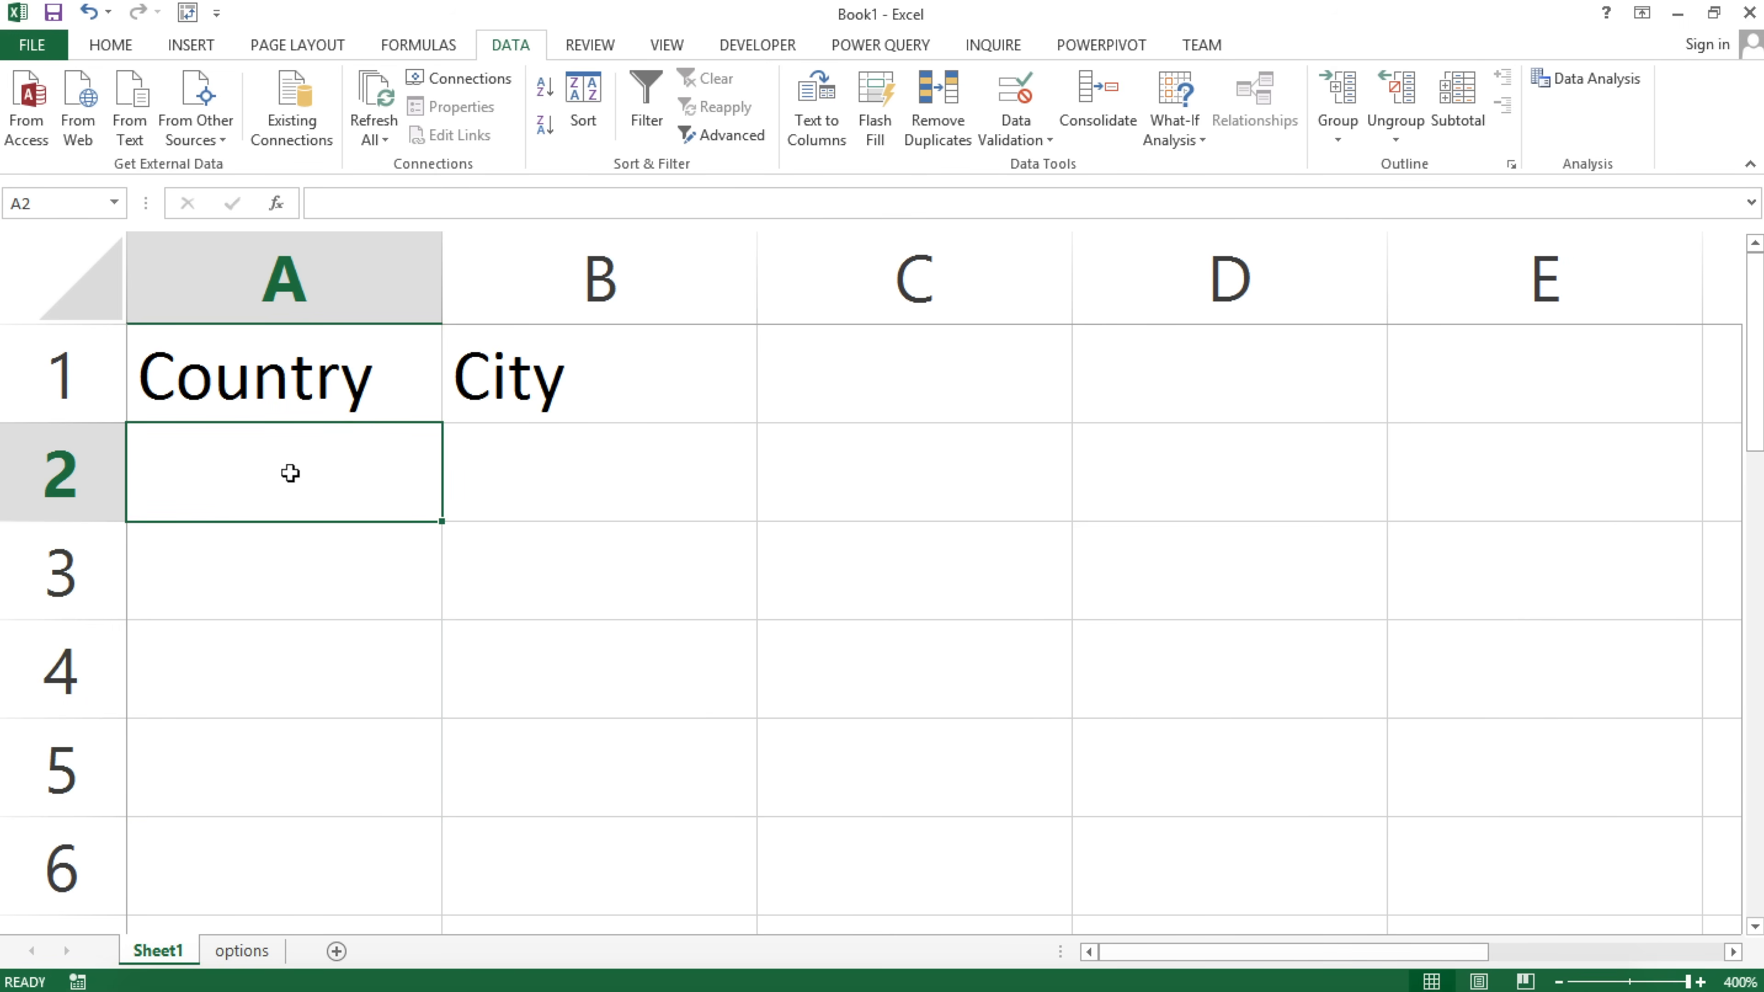
{"action": "left_click", "coordinate": [607, 475]}
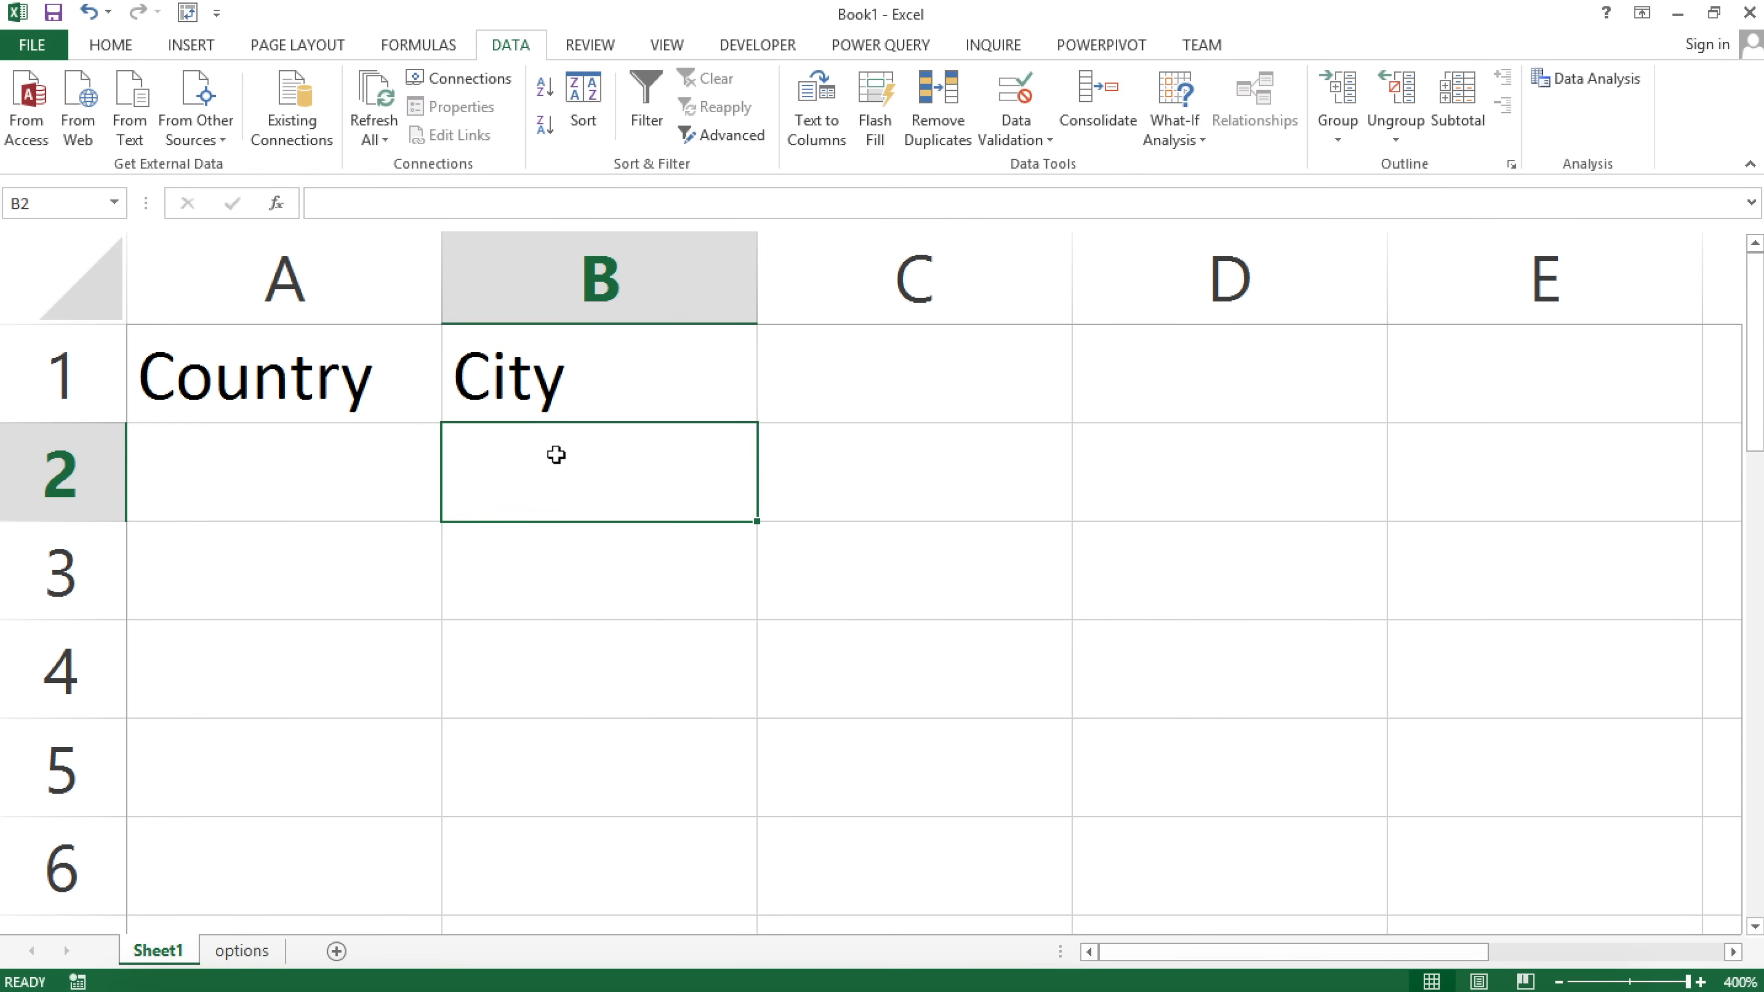
{"action": "left_click", "coordinate": [364, 453]}
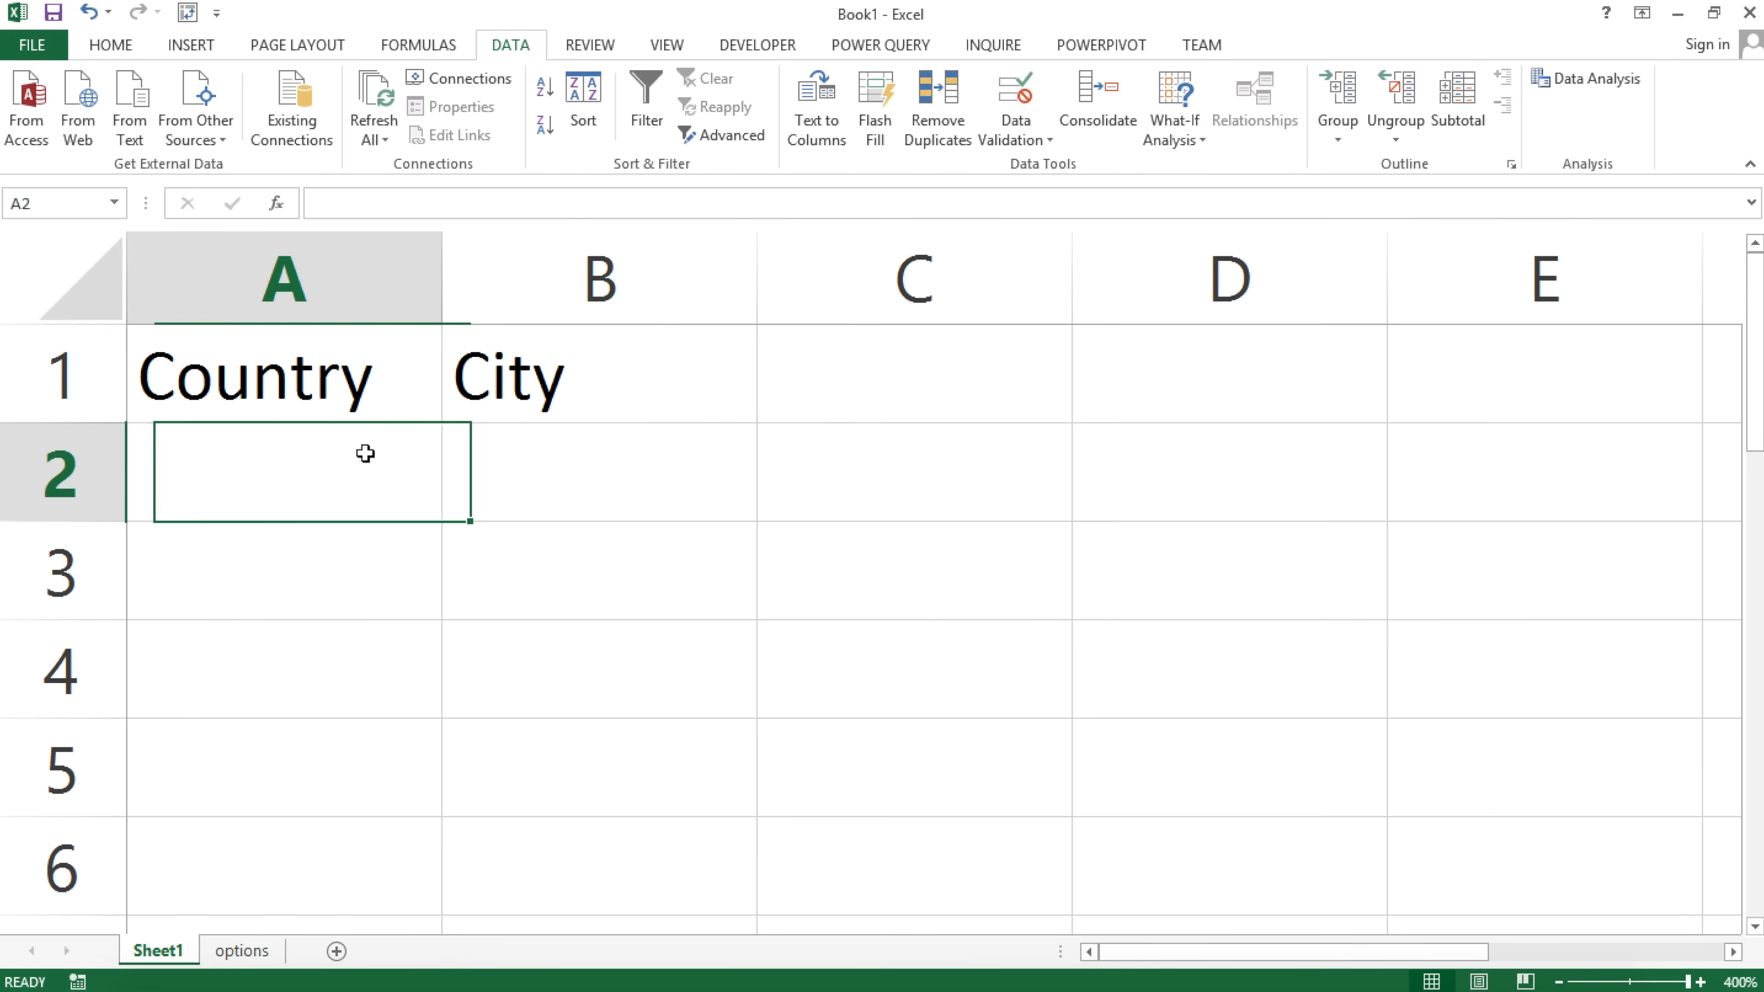
{"action": "left_click", "coordinate": [570, 450]}
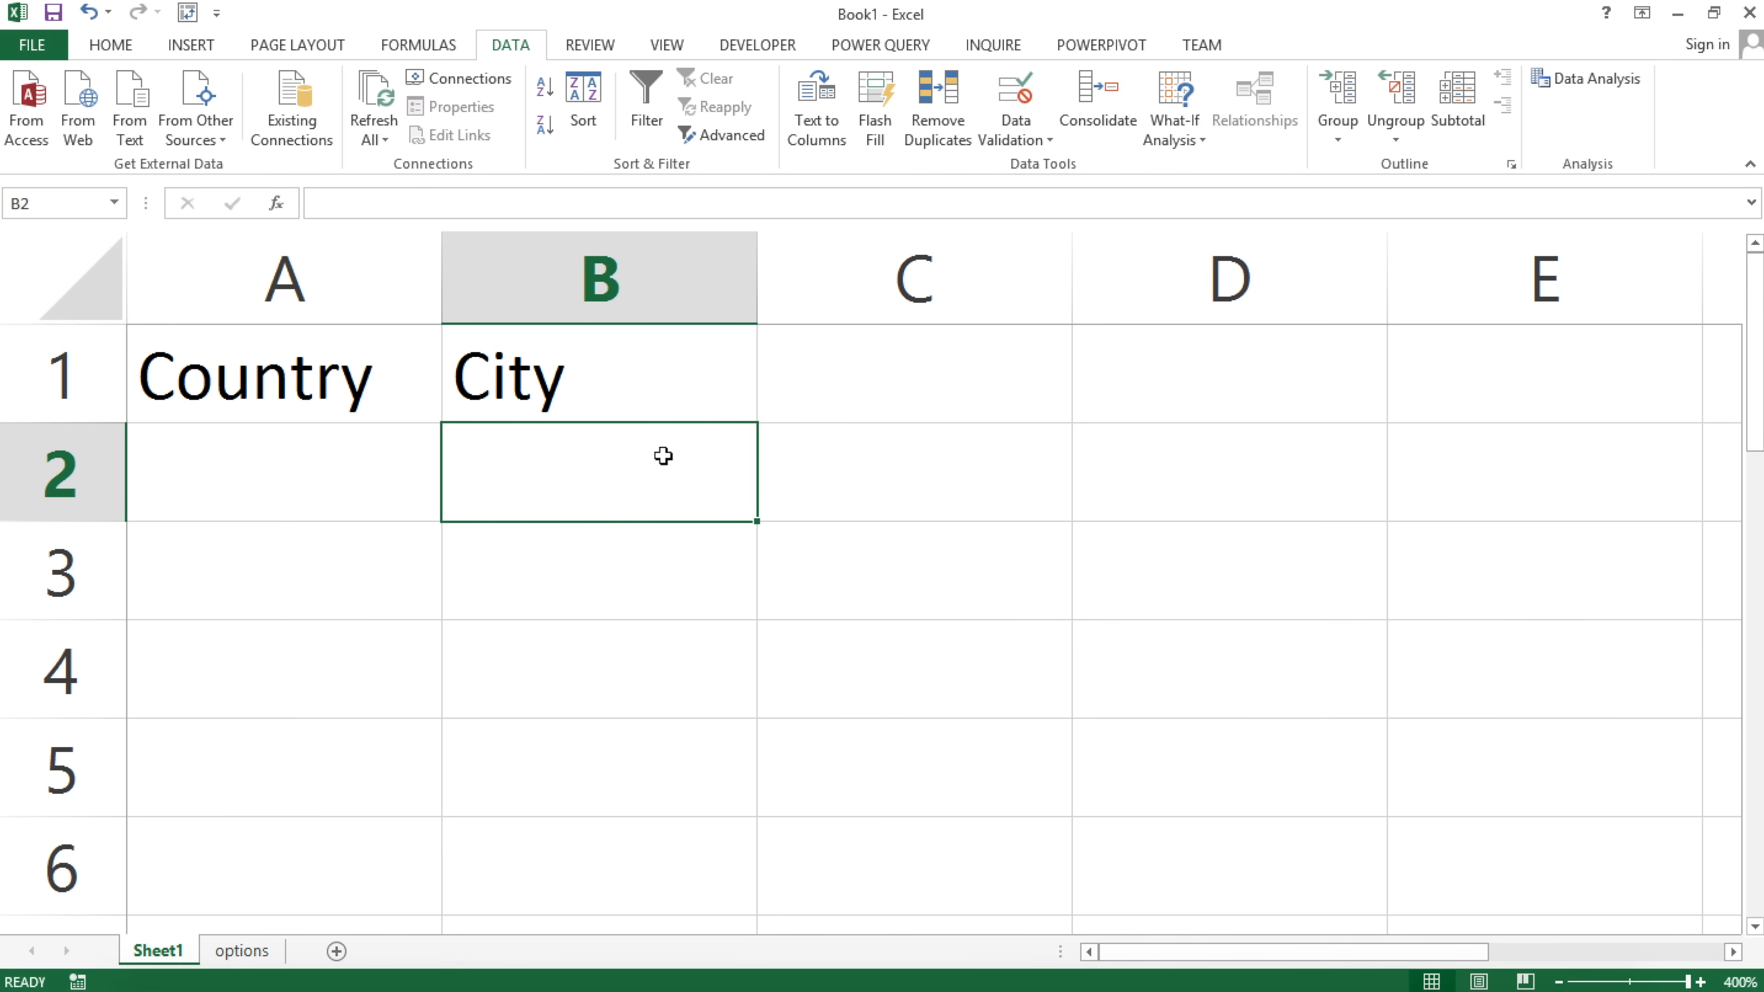
Clear the city list in A1:A6 on the options sheet.
{"action": "left_click", "coordinate": [258, 952]}
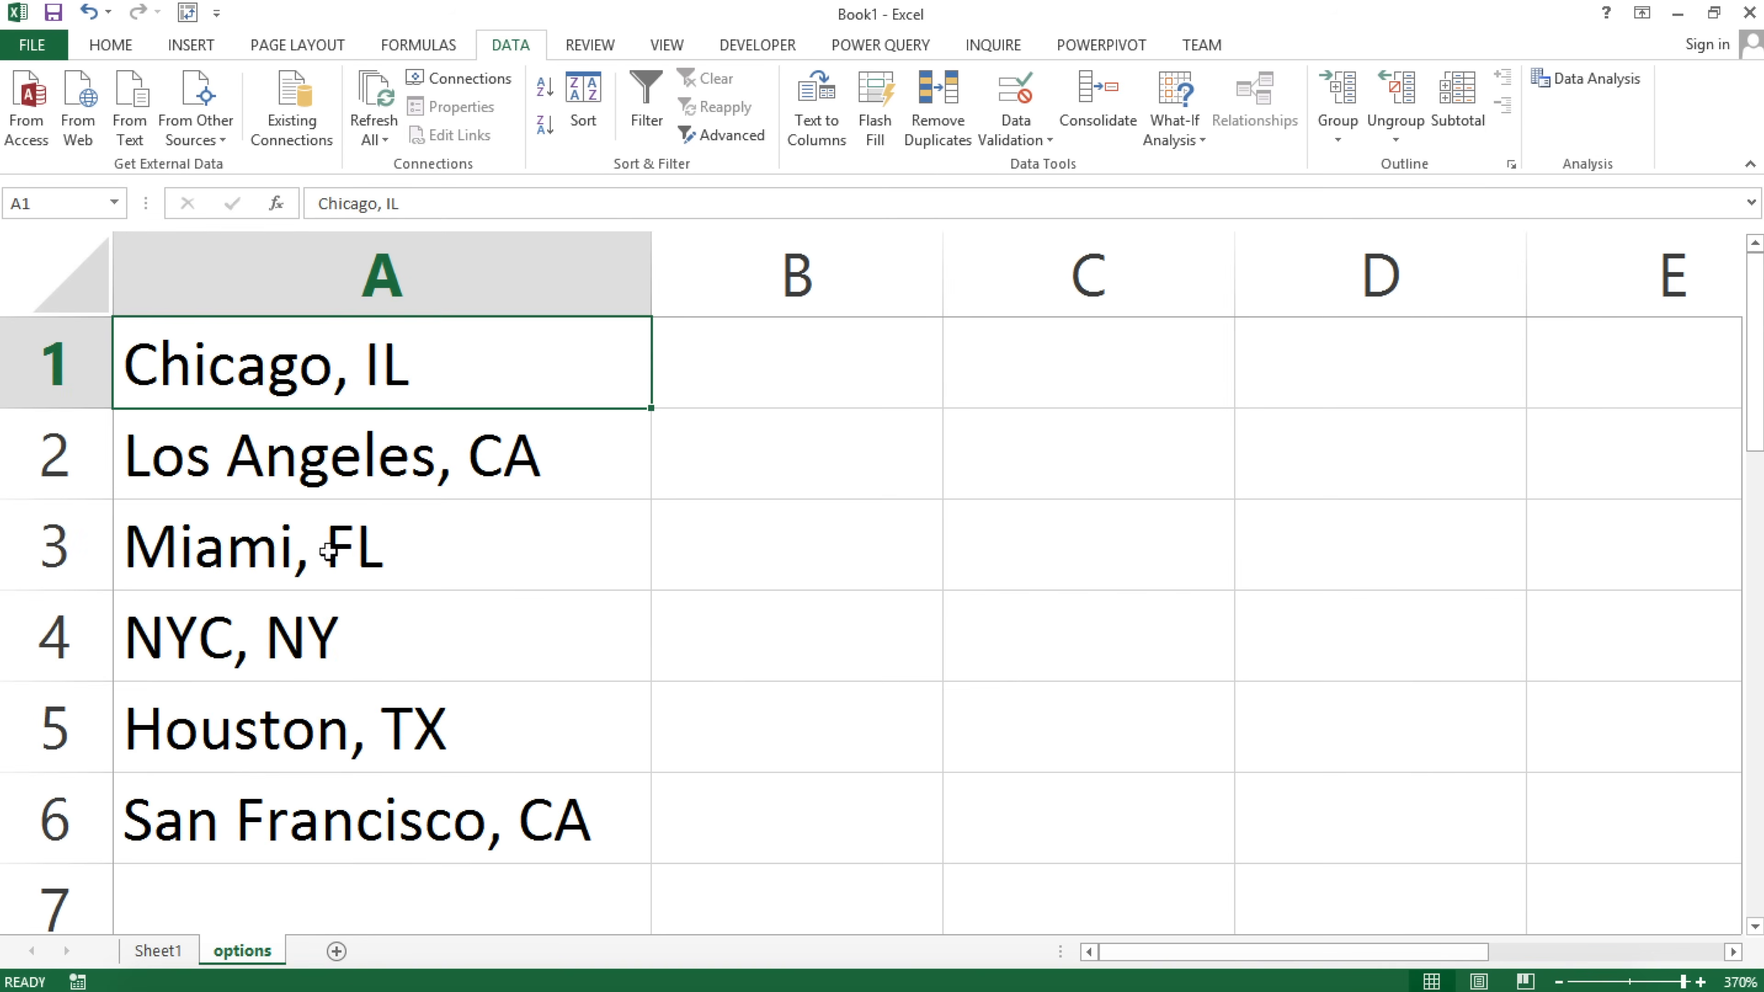
{"action": "left_click_drag", "start_coordinate": [394, 360], "coordinate": [395, 790]}
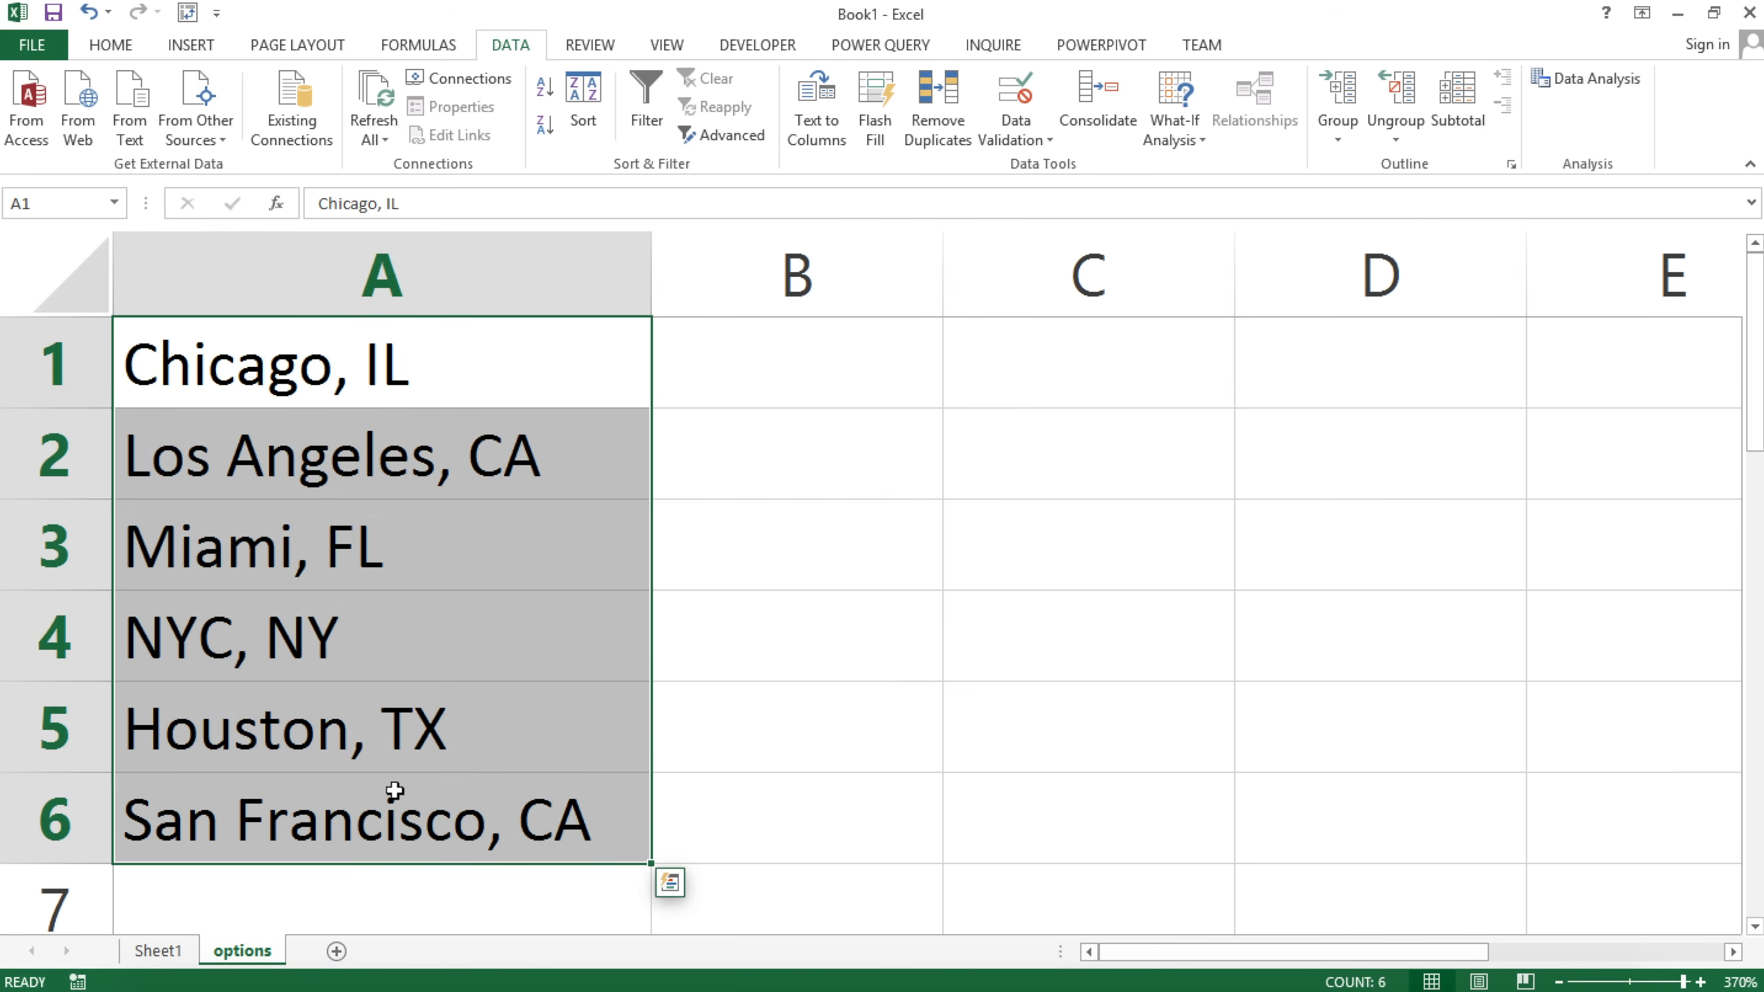
{"action": "key", "text": "Delete"}
{"action": "key", "text": "ctrl+Home"}
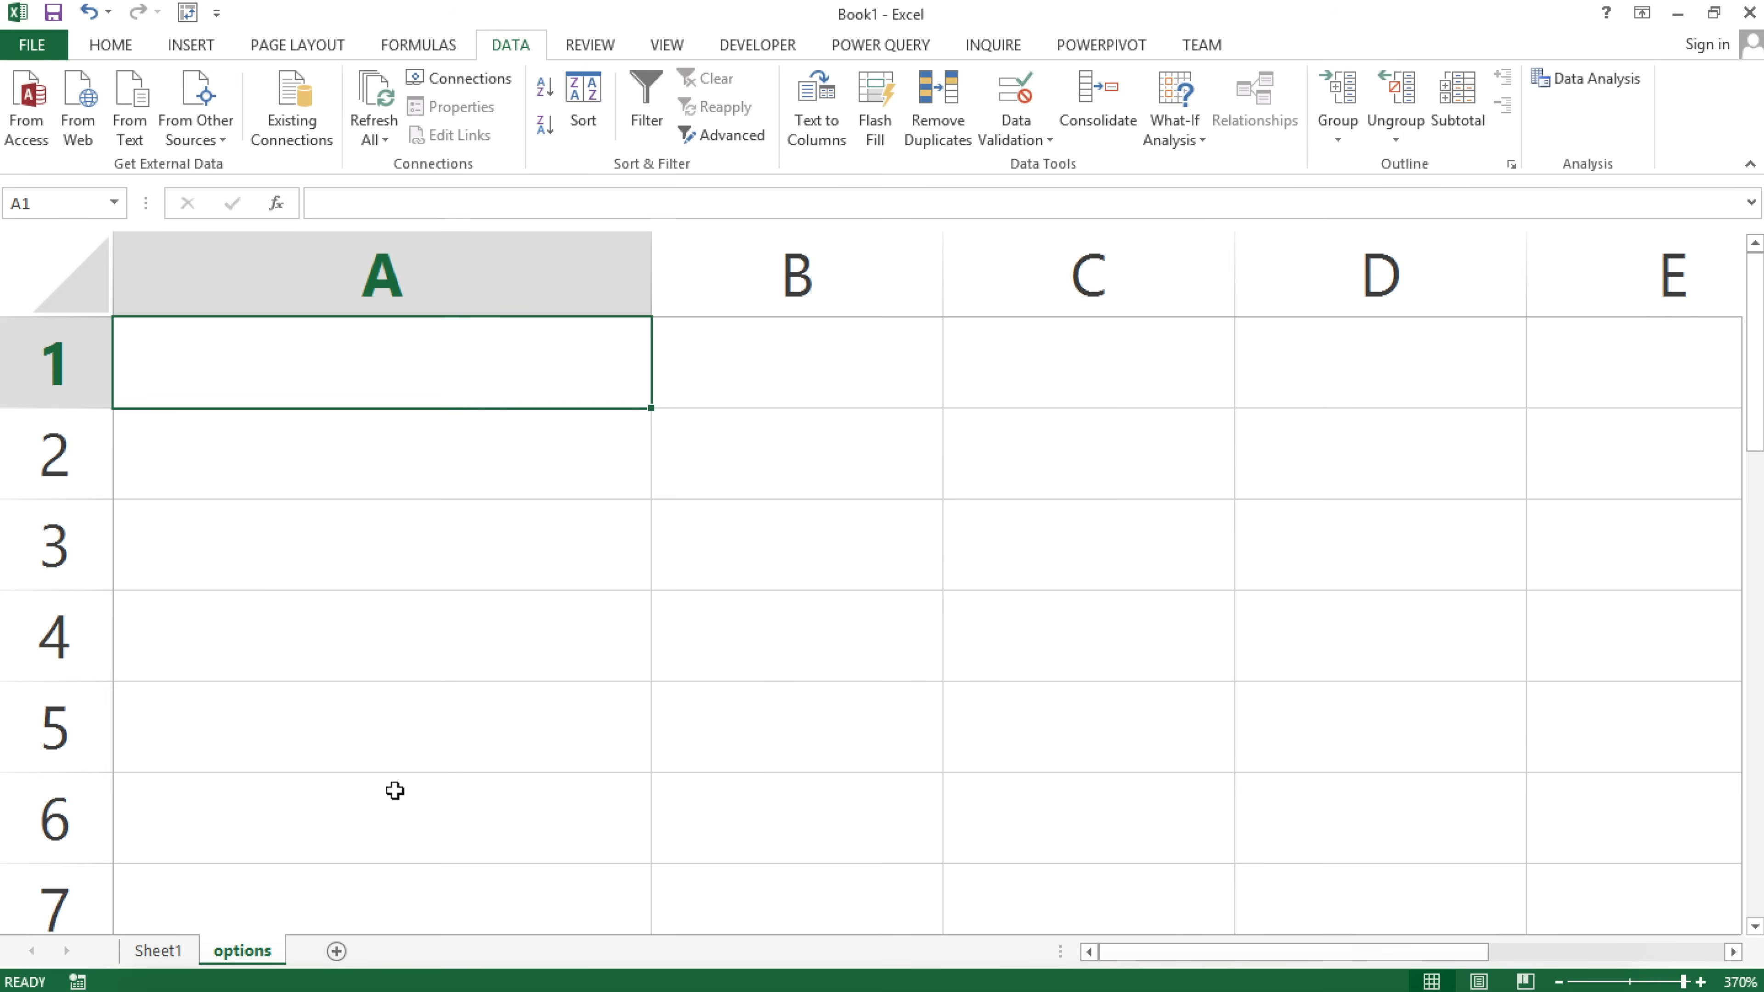
Enter the country headings US, UK and Spain in A1:C1 on the options sheet.
{"action": "type", "text": "US"}
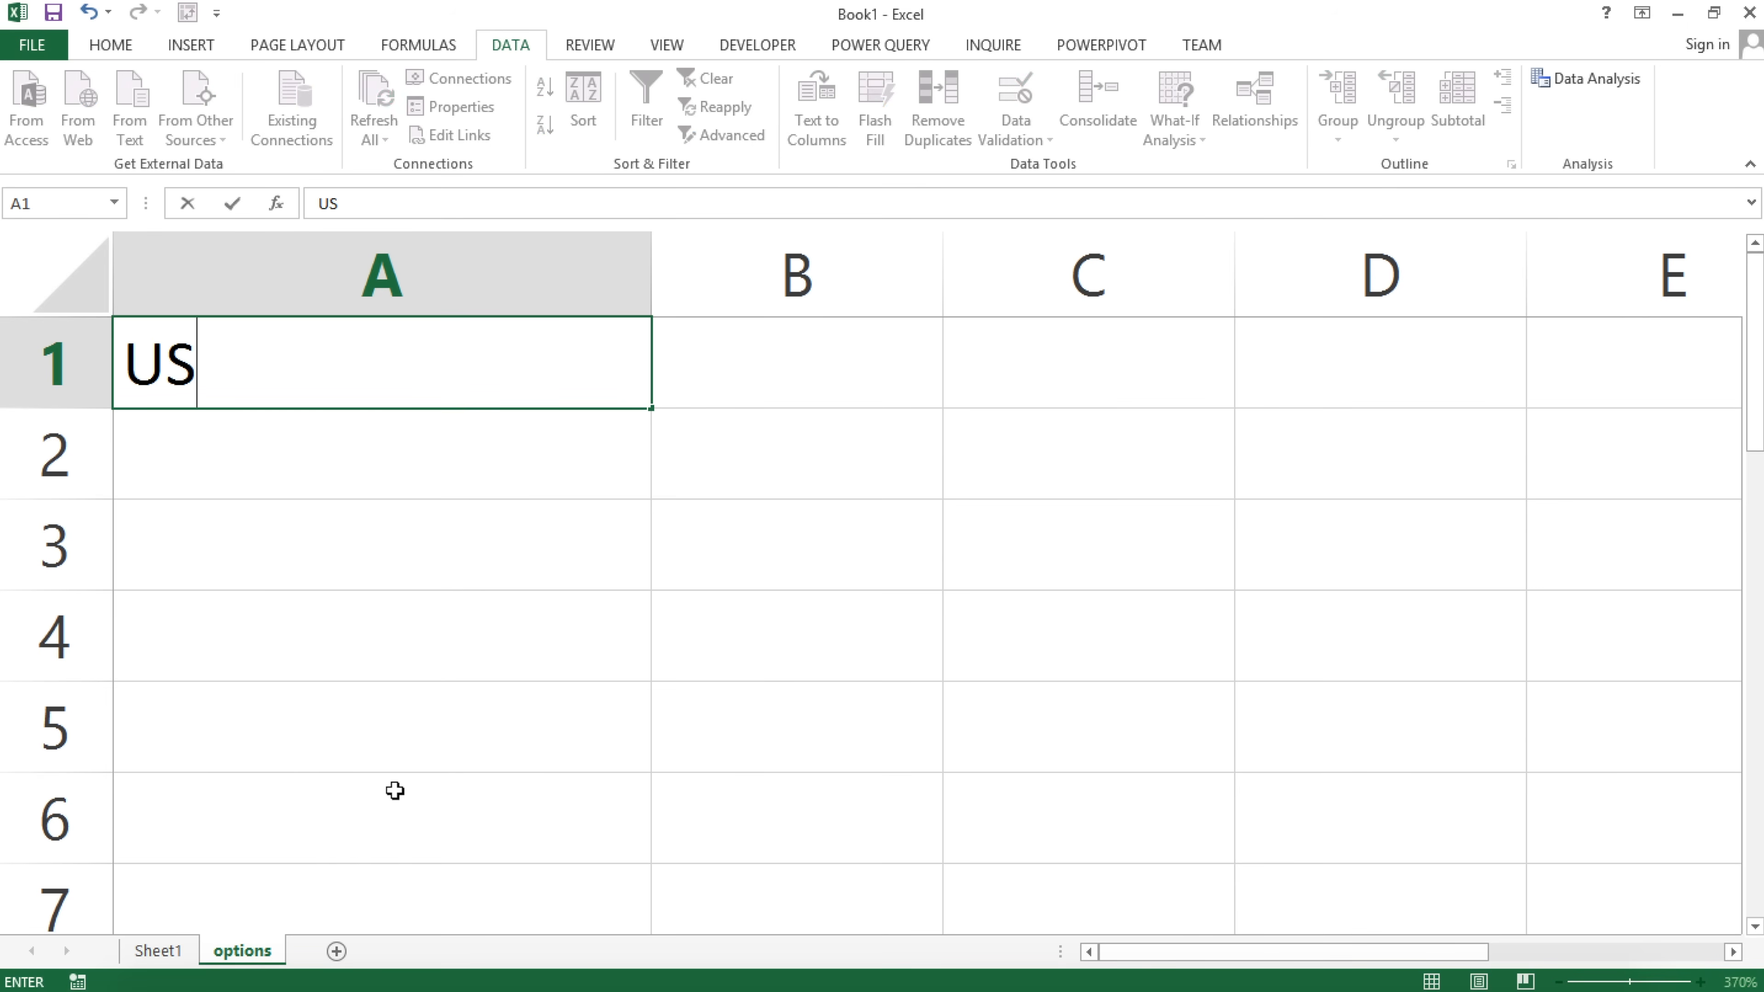
{"action": "key", "text": "Tab"}
{"action": "type", "text": "UK"}
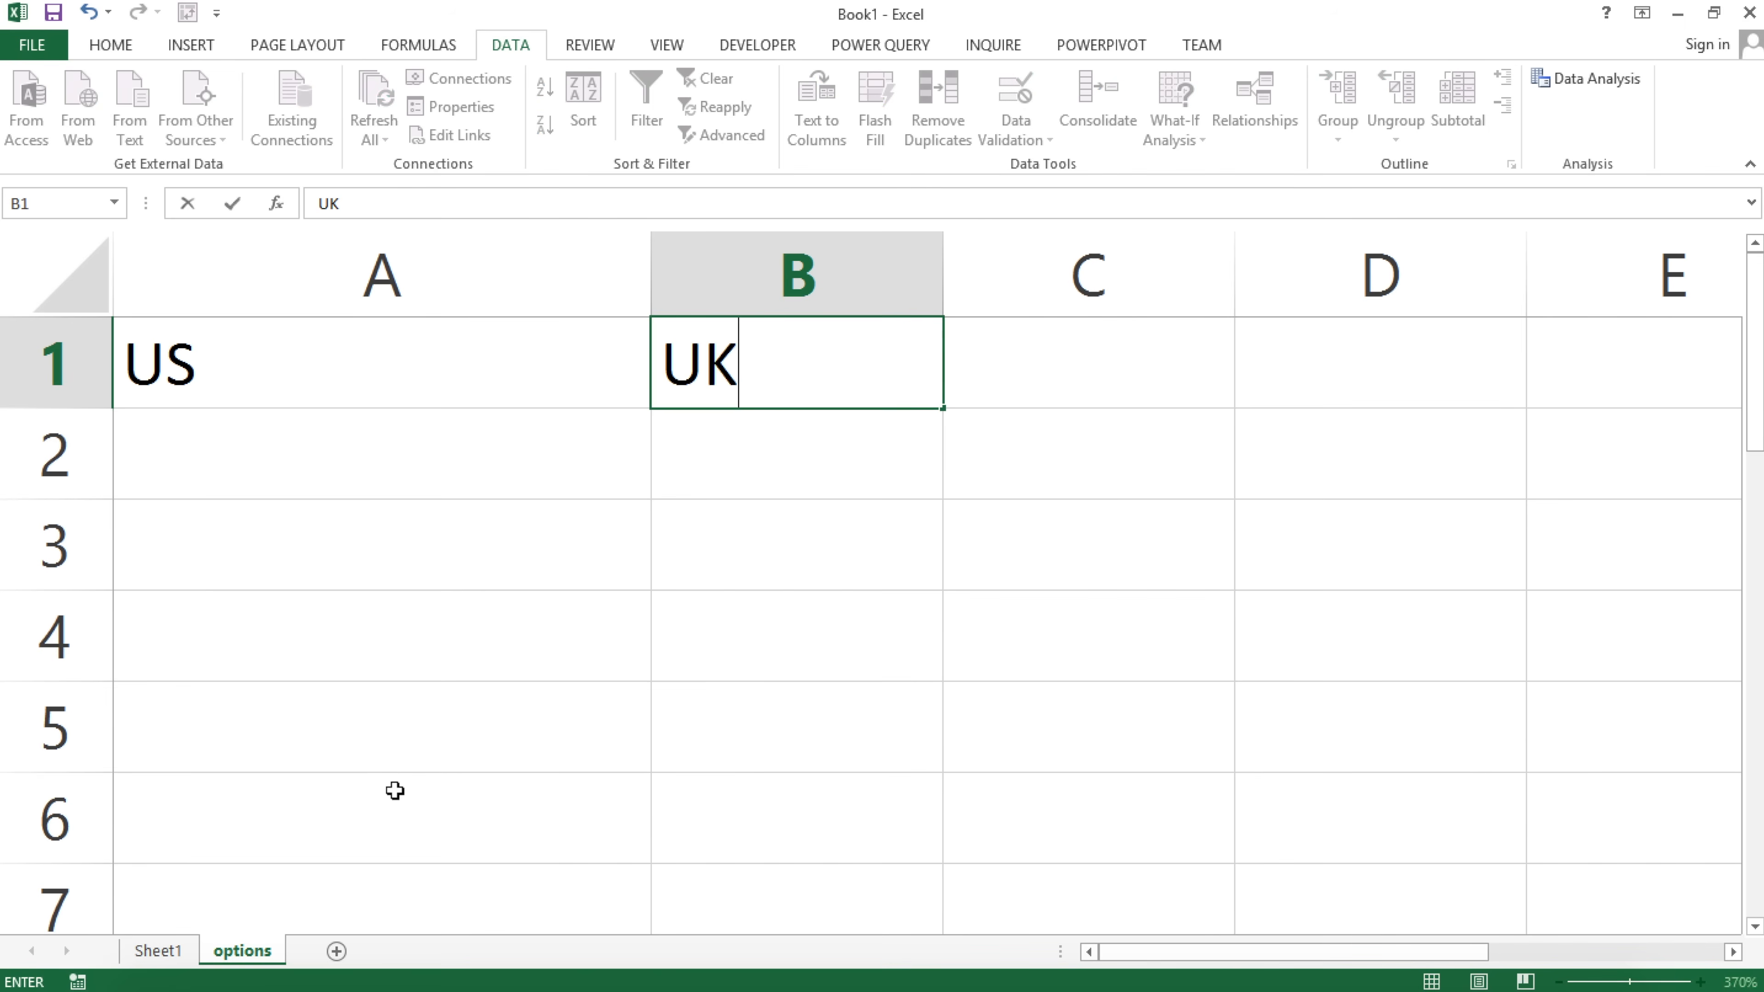
{"action": "key", "text": "Tab"}
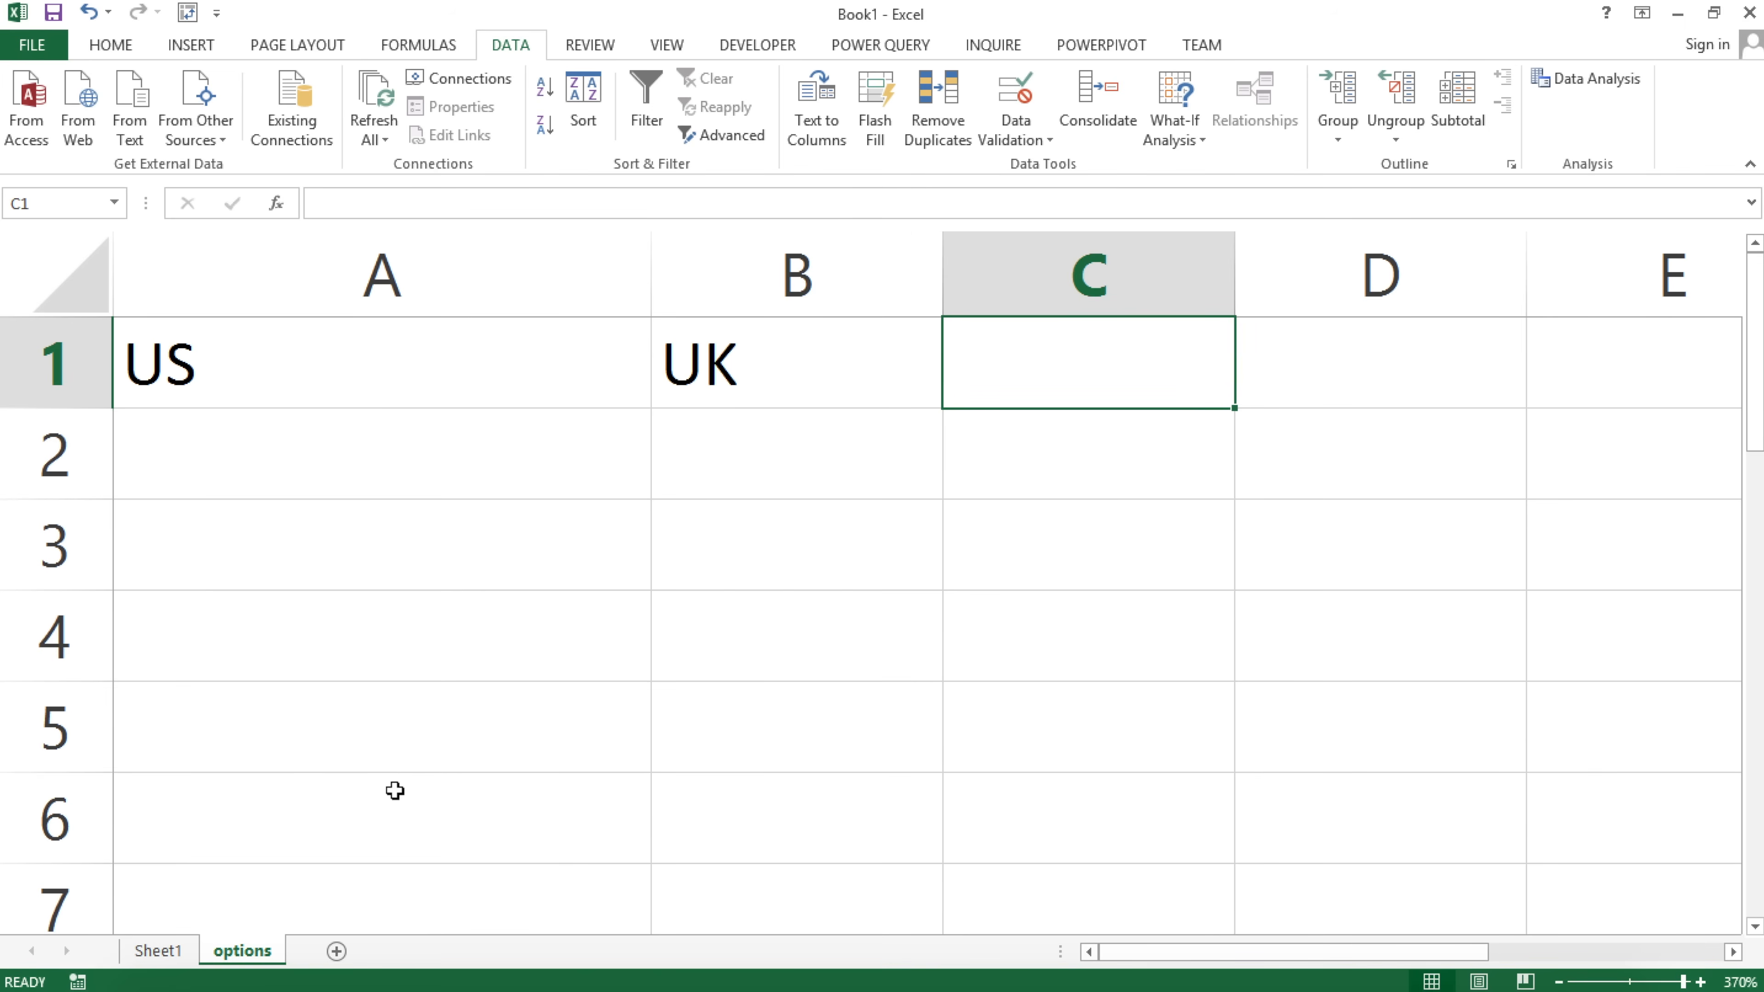
{"action": "type", "text": "Spain"}
{"action": "key", "text": "Return"}
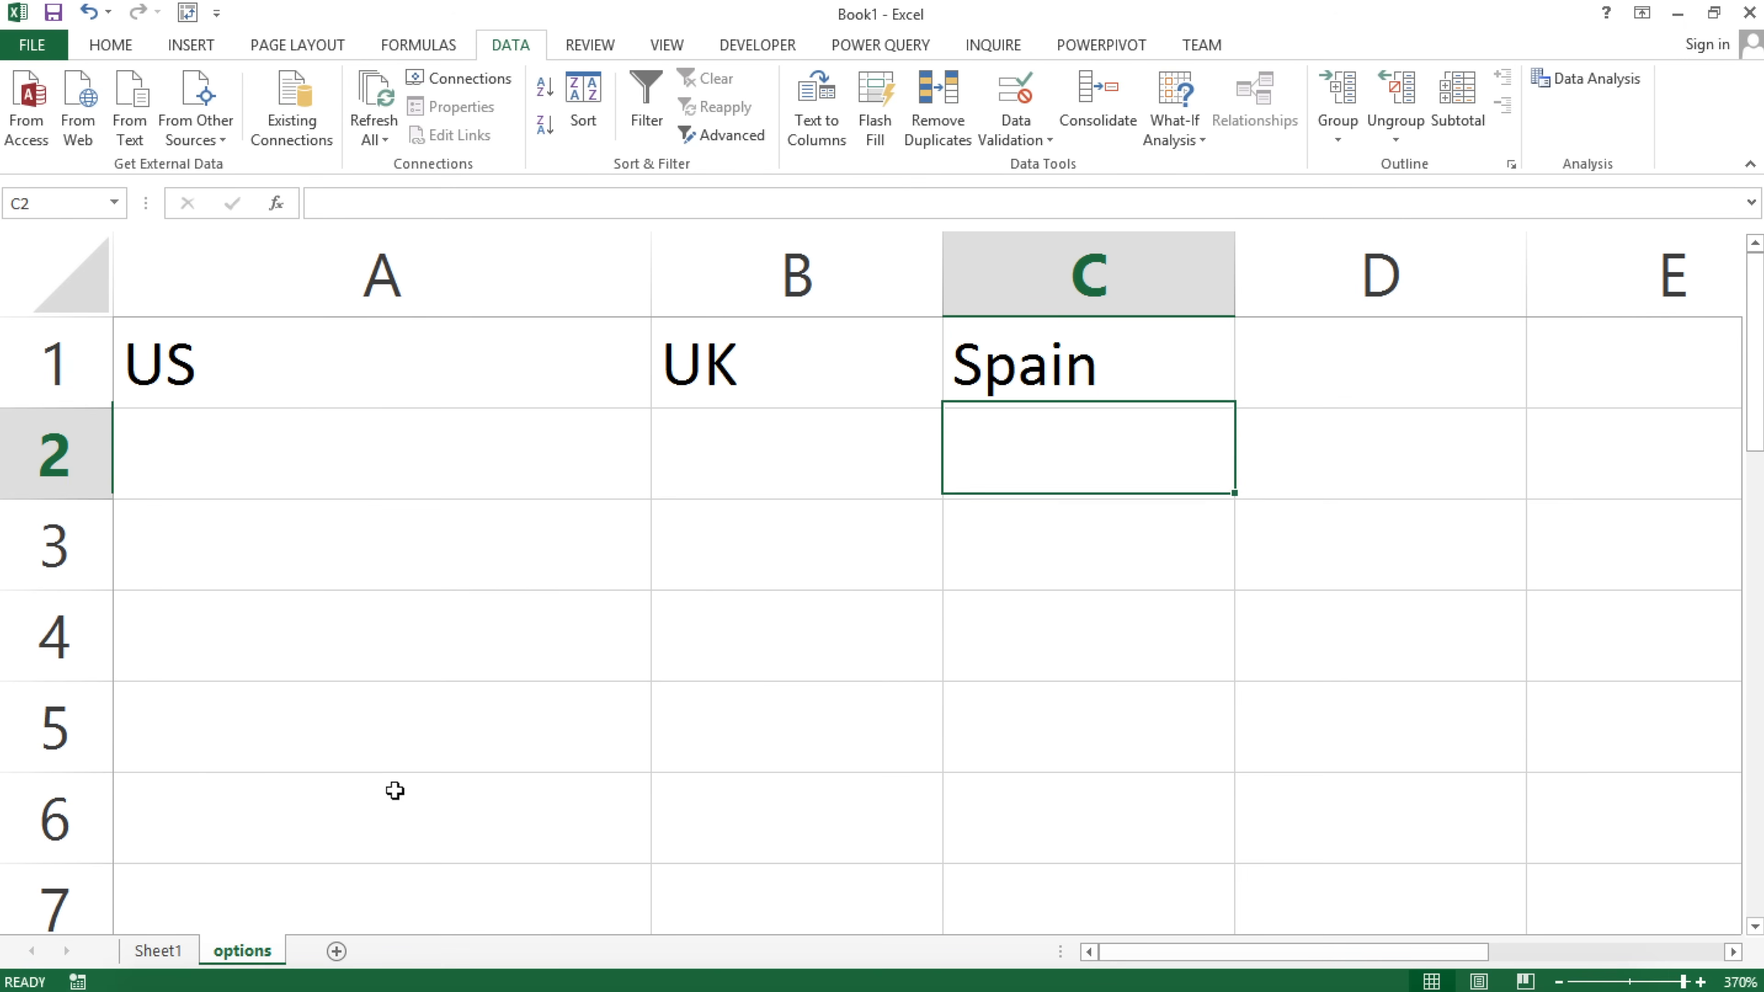
Narrow column A on the options sheet.
{"action": "left_click_drag", "start_coordinate": [451, 355], "coordinate": [426, 674]}
{"action": "left_click_drag", "start_coordinate": [442, 354], "coordinate": [1141, 417]}
{"action": "left_click", "coordinate": [1111, 385]}
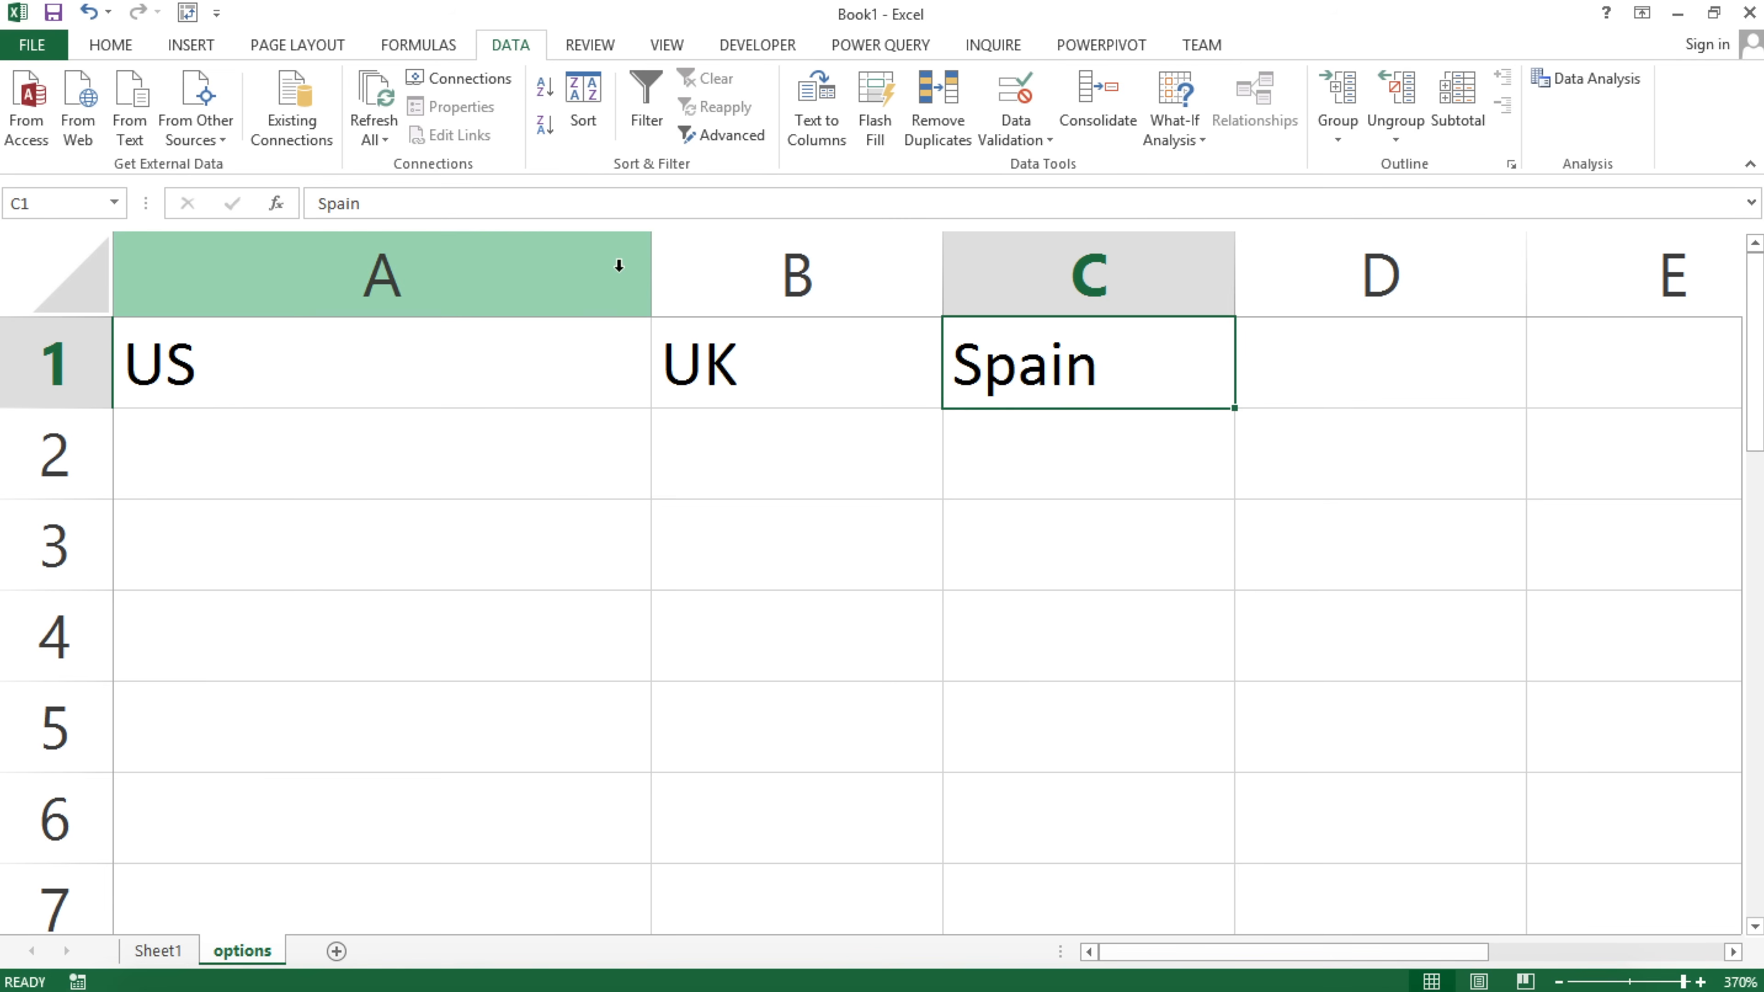
{"action": "left_click_drag", "start_coordinate": [650, 265], "coordinate": [476, 267]}
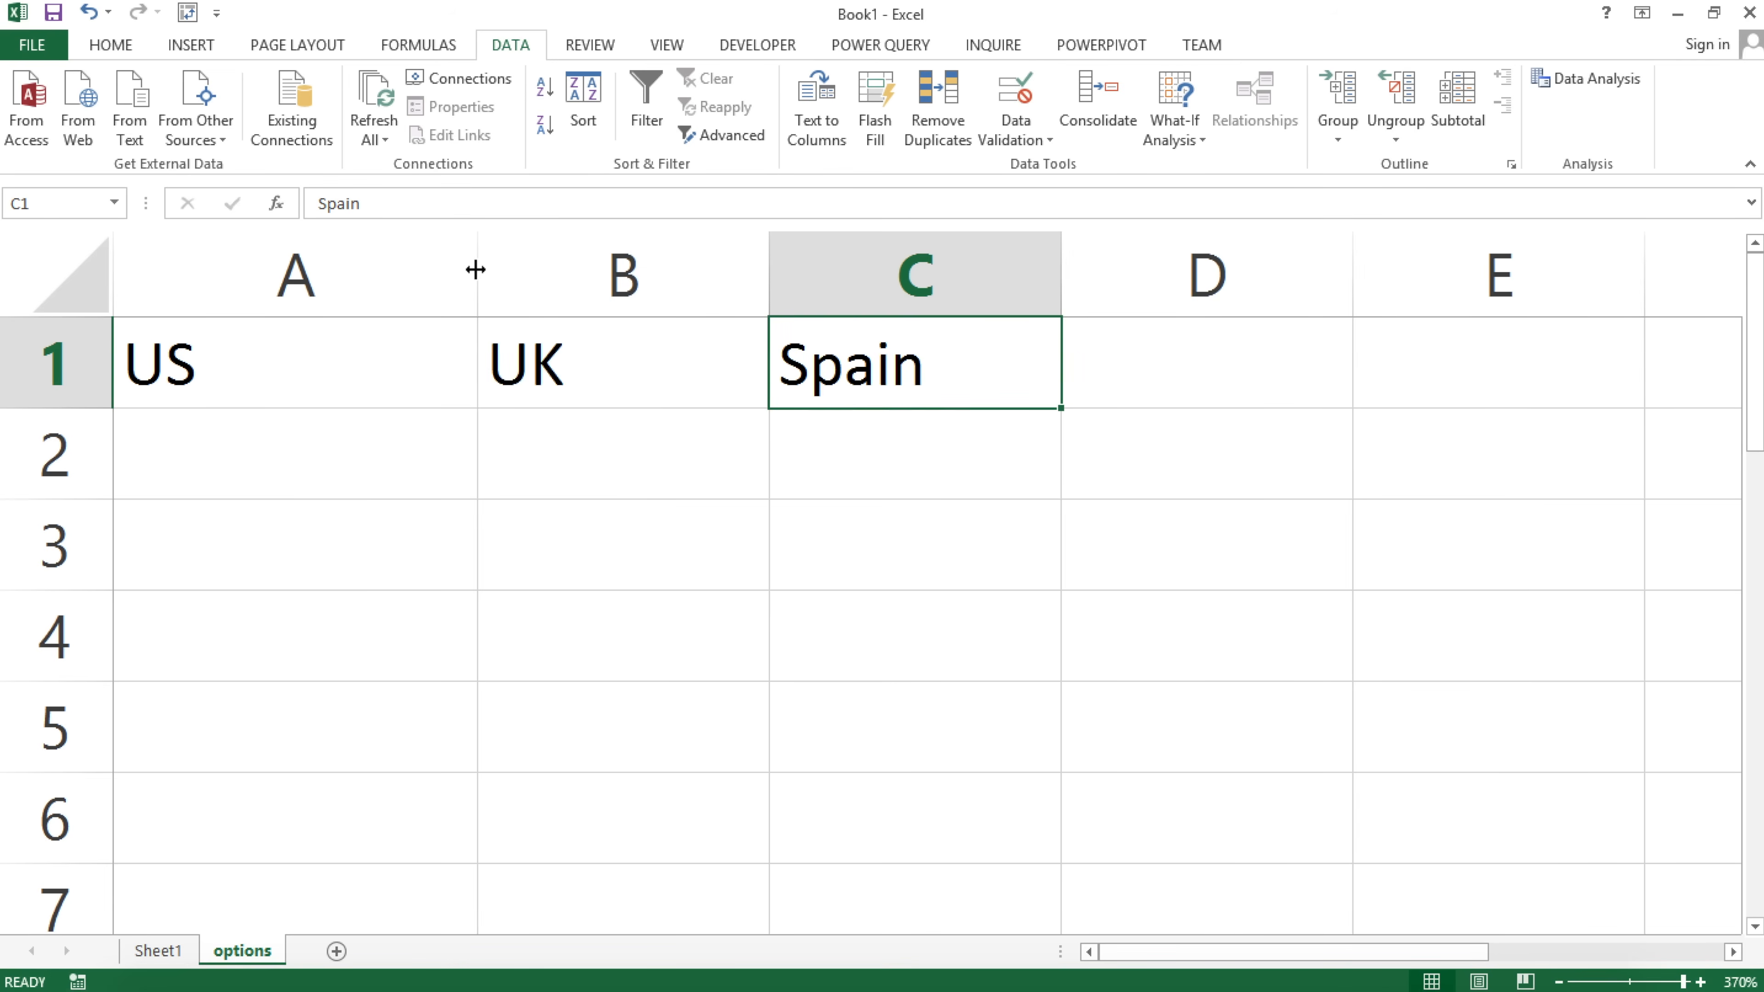
{"action": "left_click", "coordinate": [299, 368]}
{"action": "left_click_drag", "start_coordinate": [296, 368], "coordinate": [868, 368]}
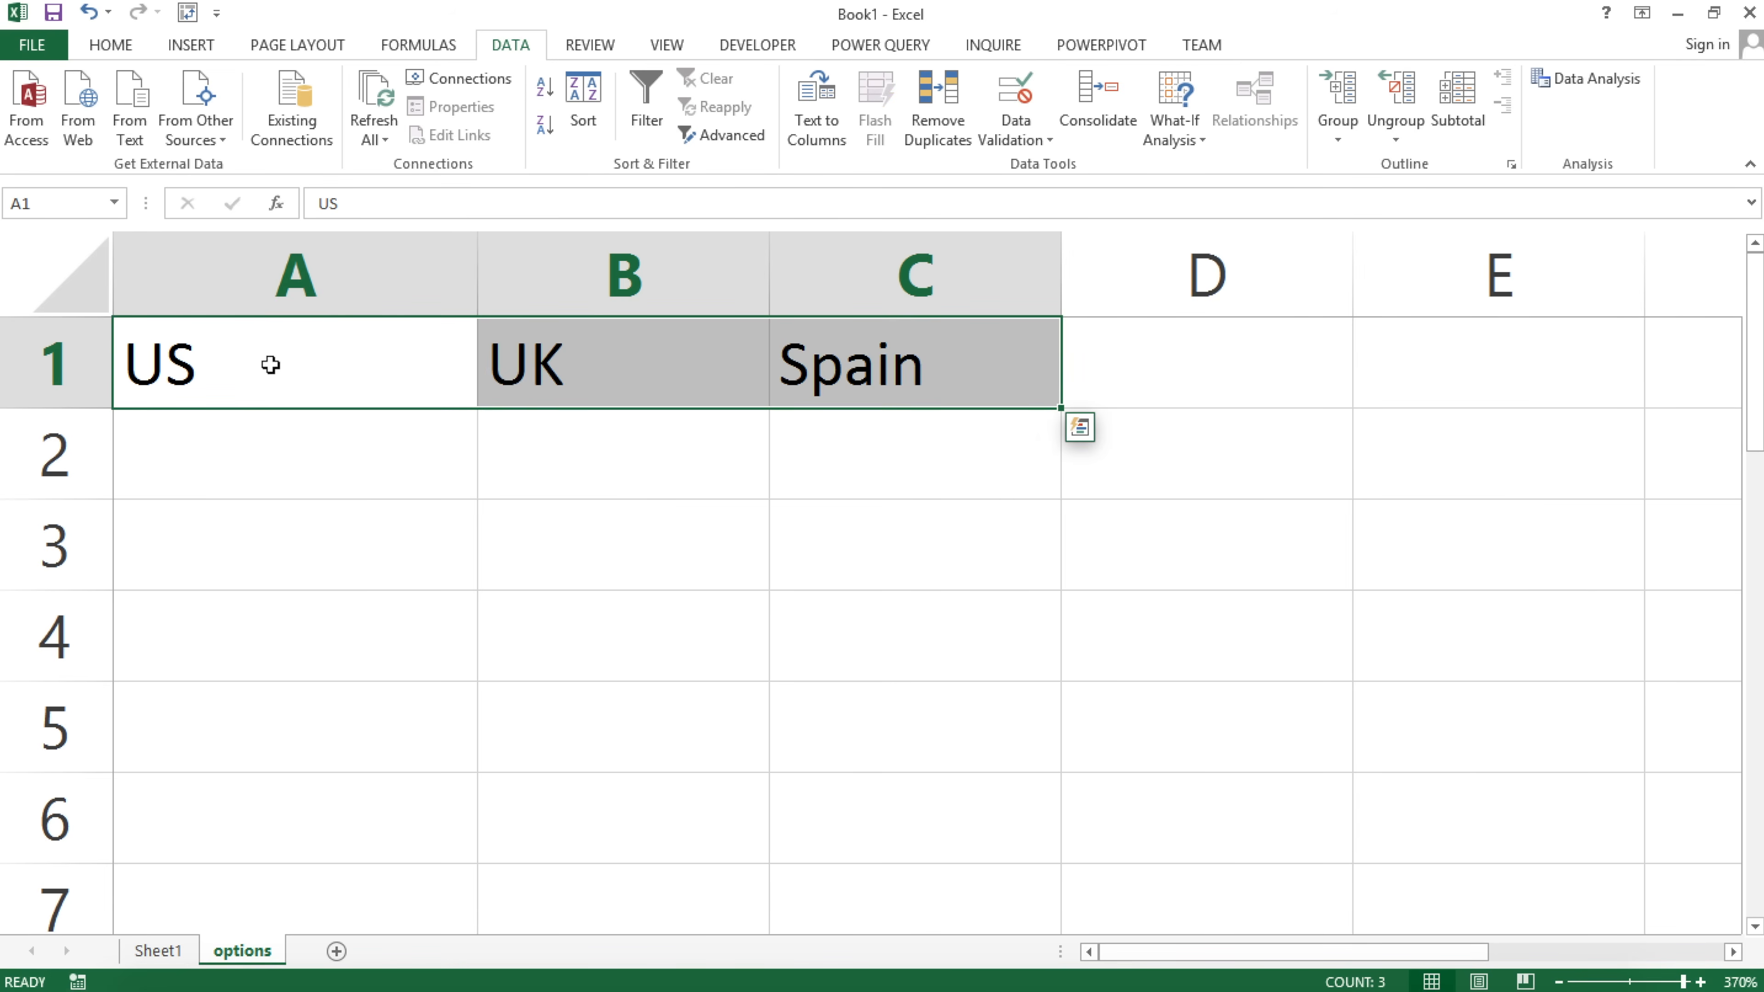
Start a List data validation rule for the Country cells A2:A6 on Sheet1.
{"action": "left_click", "coordinate": [158, 950]}
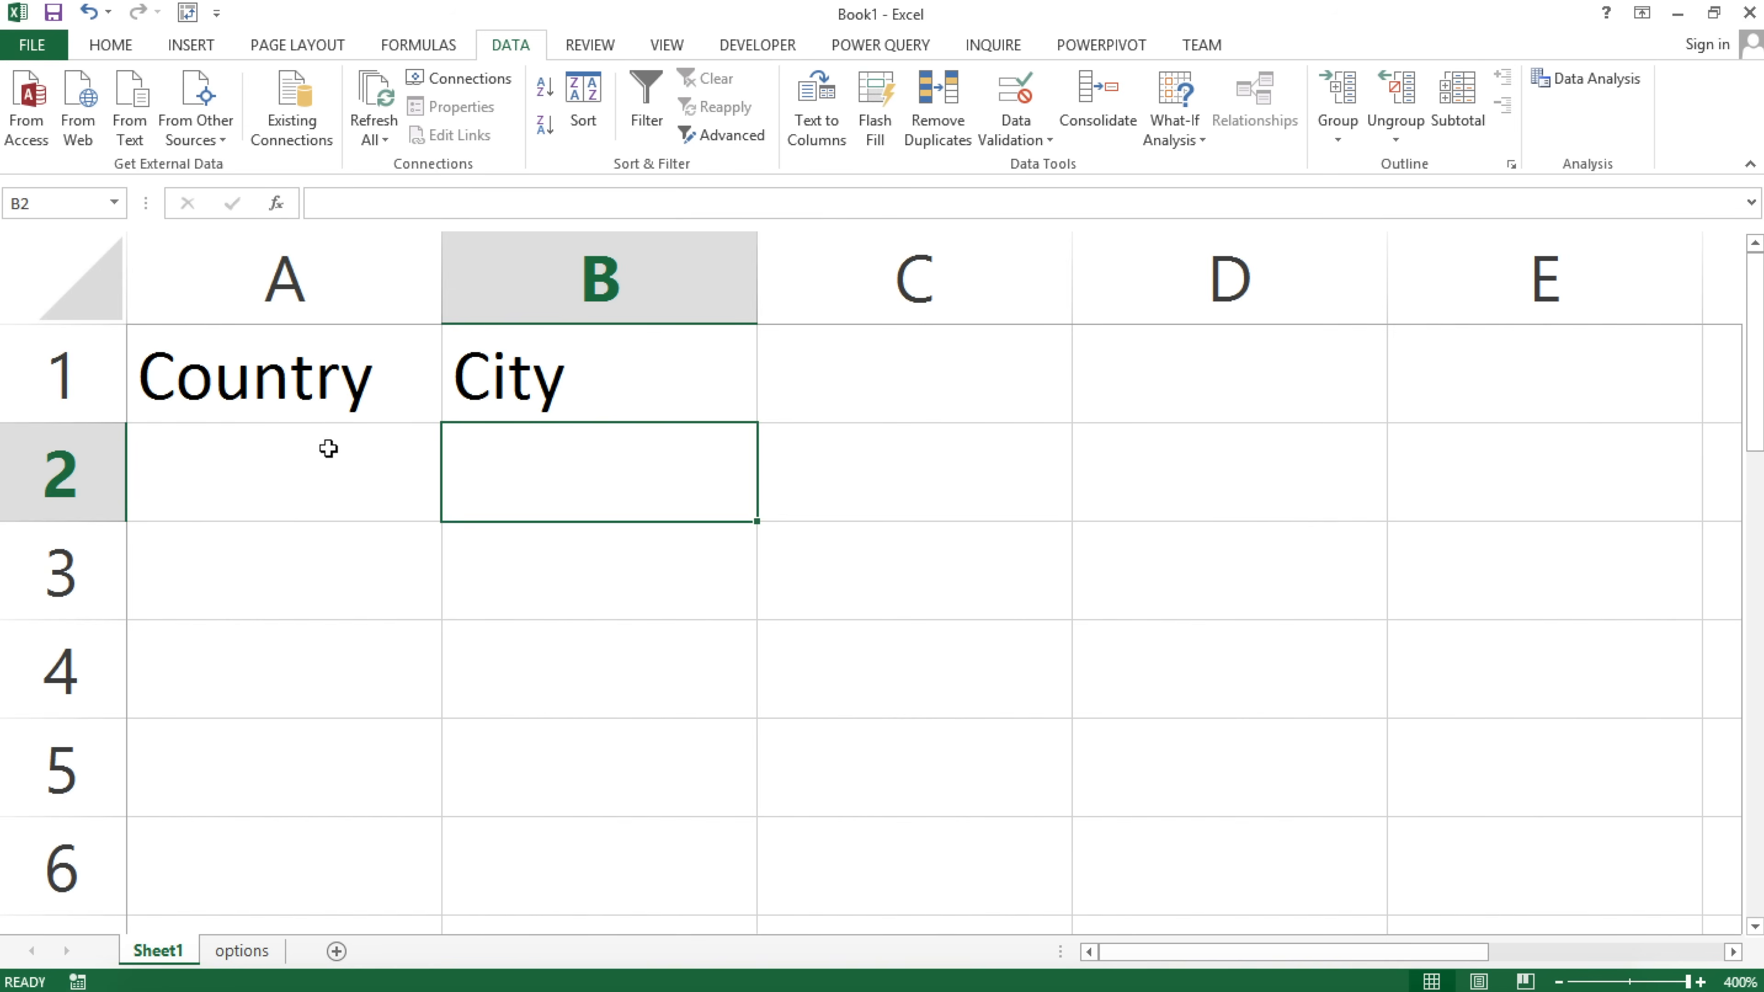
{"action": "left_click_drag", "start_coordinate": [316, 447], "coordinate": [287, 836]}
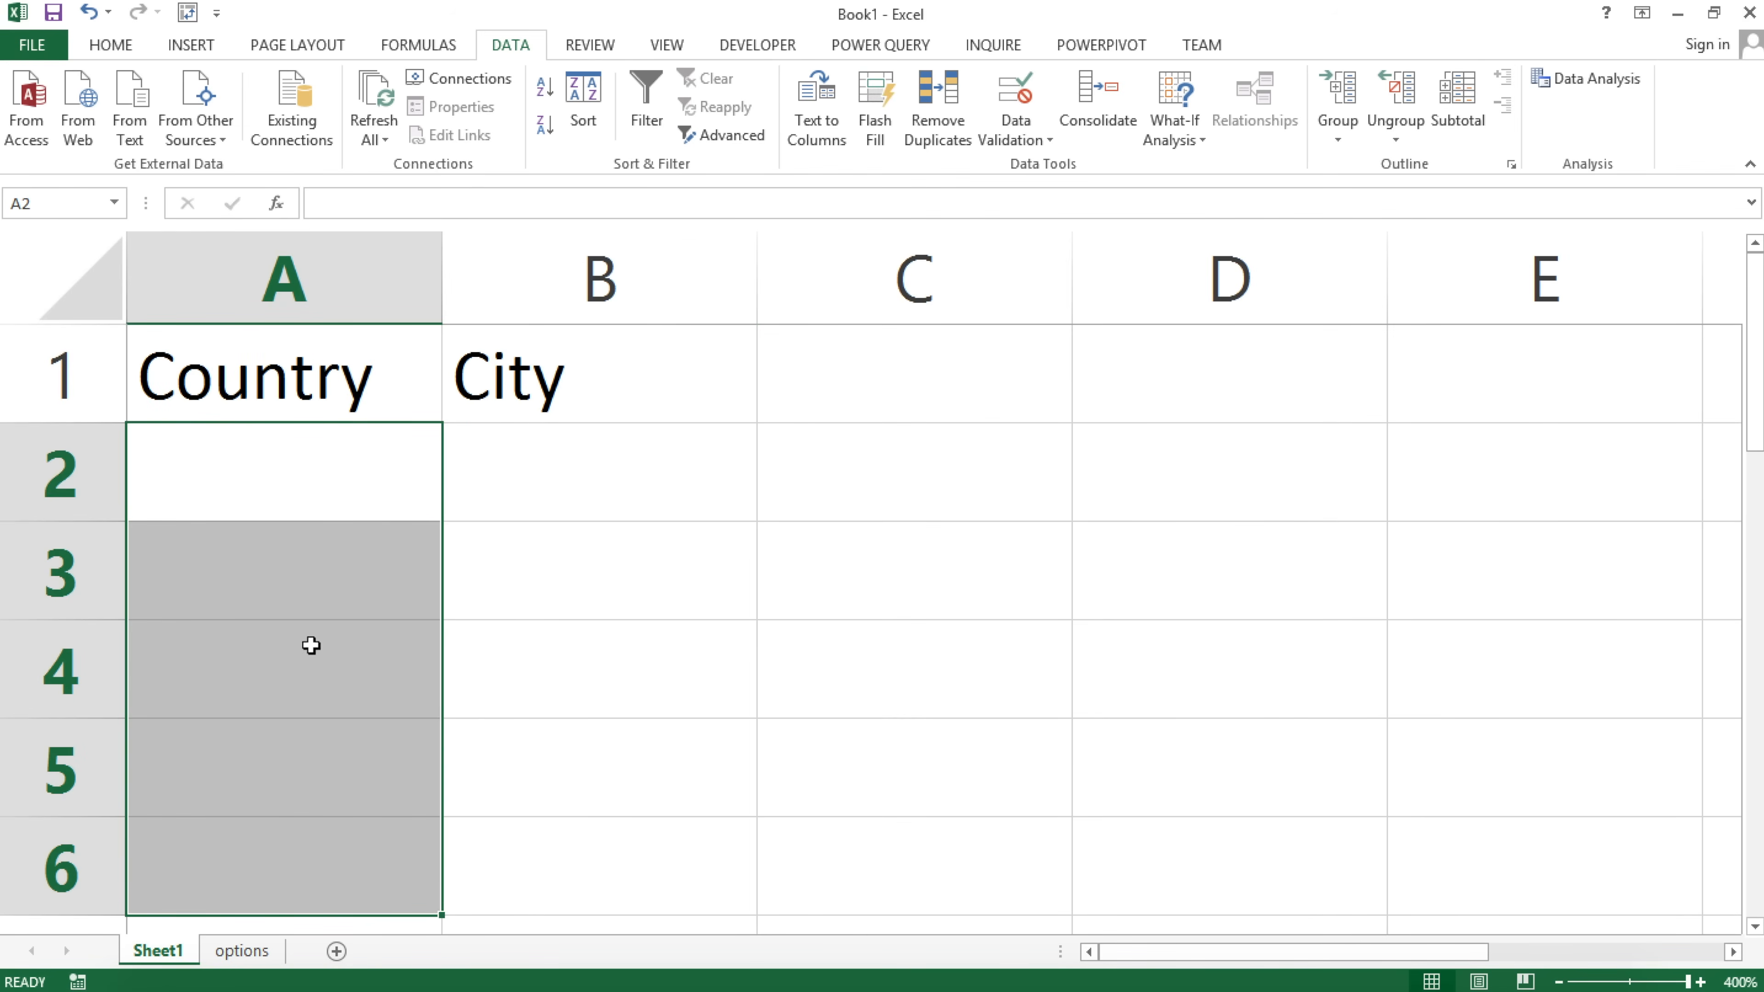
{"action": "left_click", "coordinate": [1032, 133]}
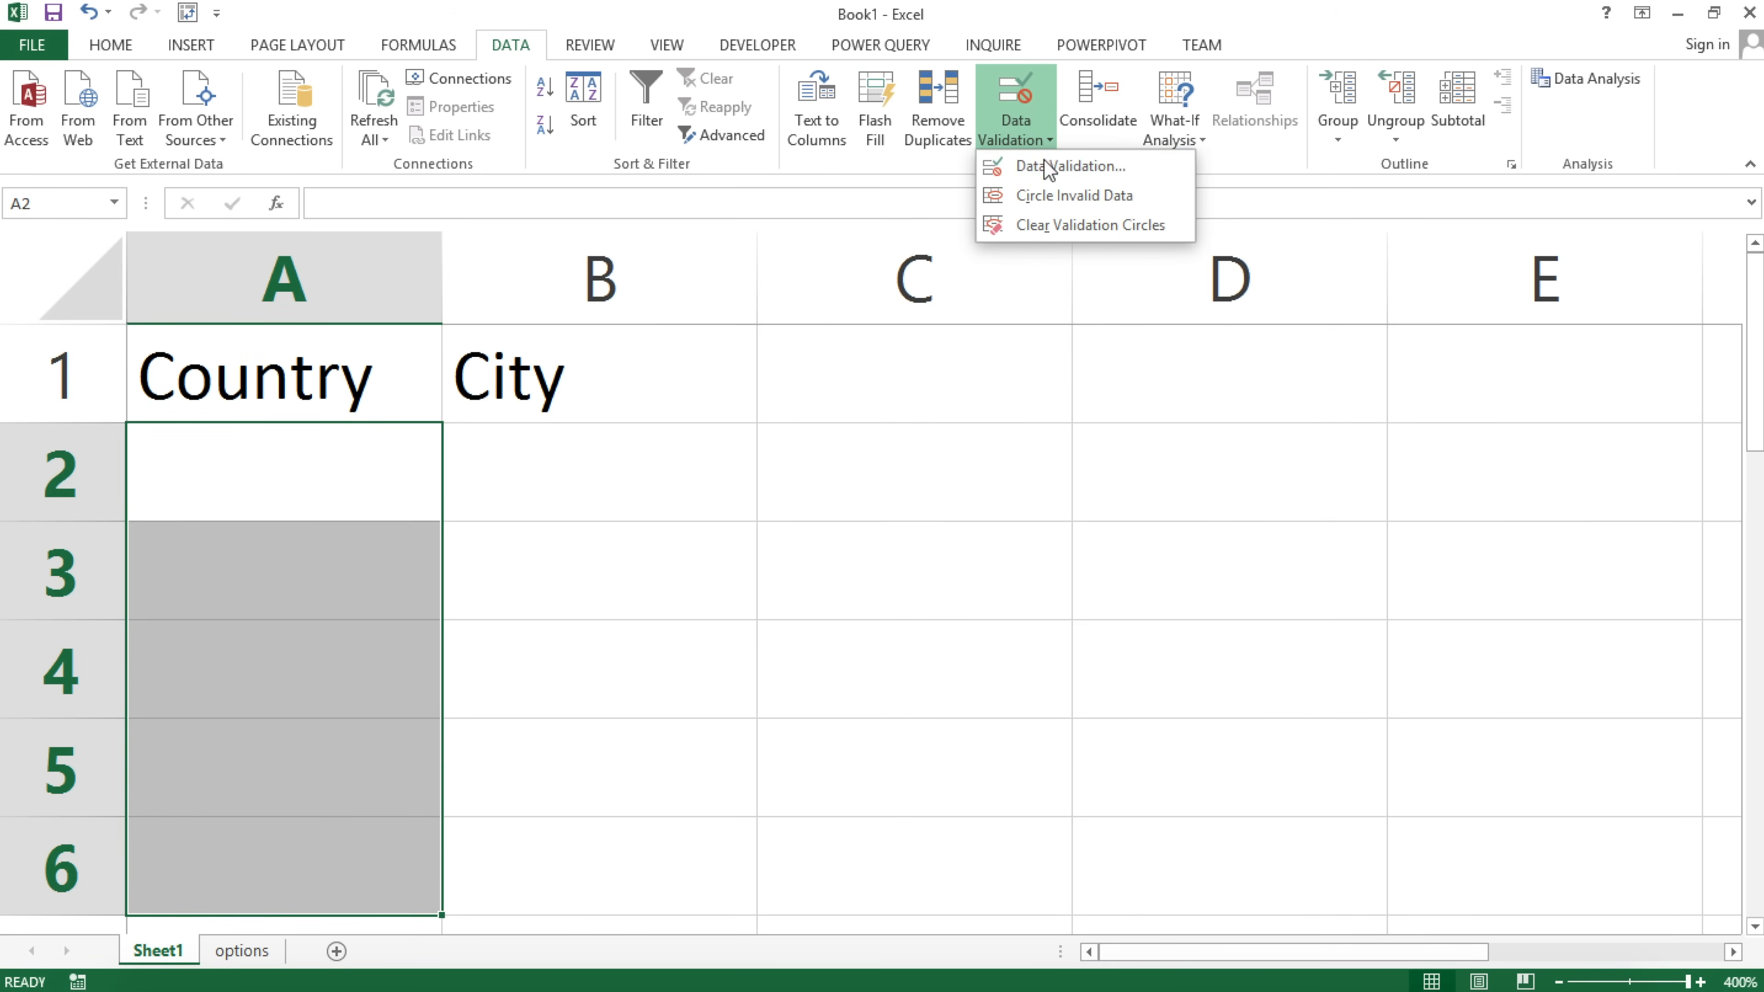
{"action": "left_click", "coordinate": [1044, 161]}
{"action": "left_click", "coordinate": [1056, 293]}
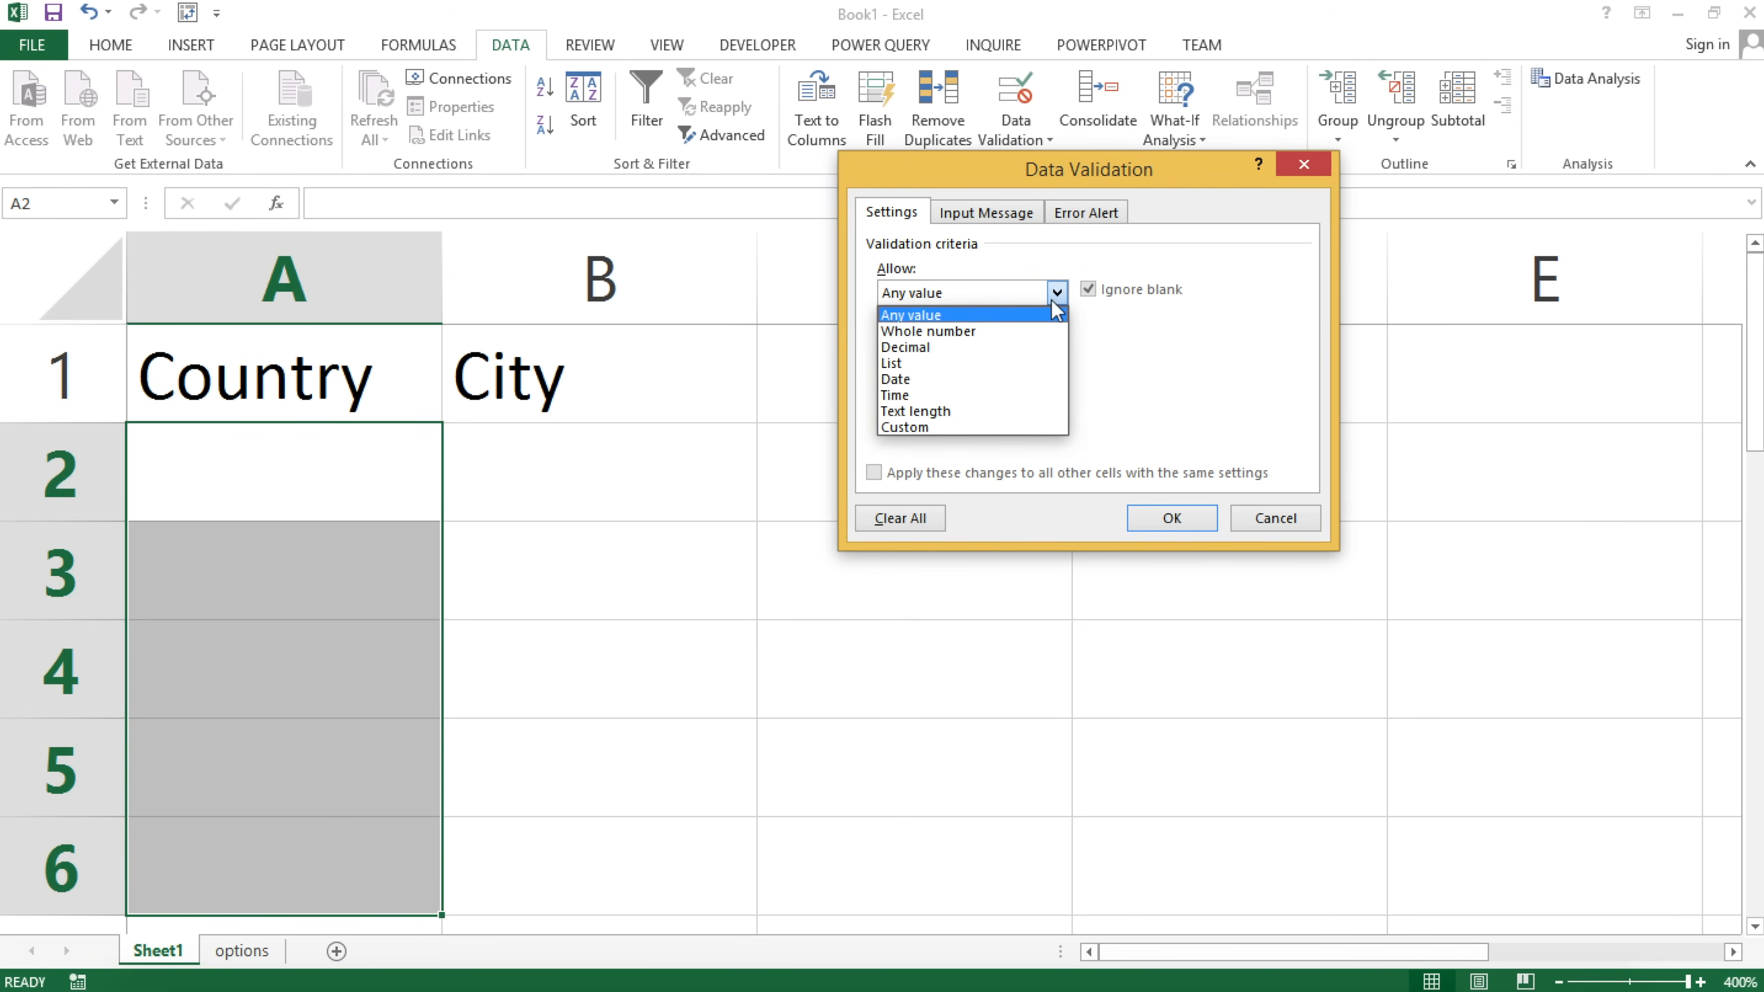
{"action": "left_click", "coordinate": [970, 376]}
{"action": "left_click", "coordinate": [989, 389]}
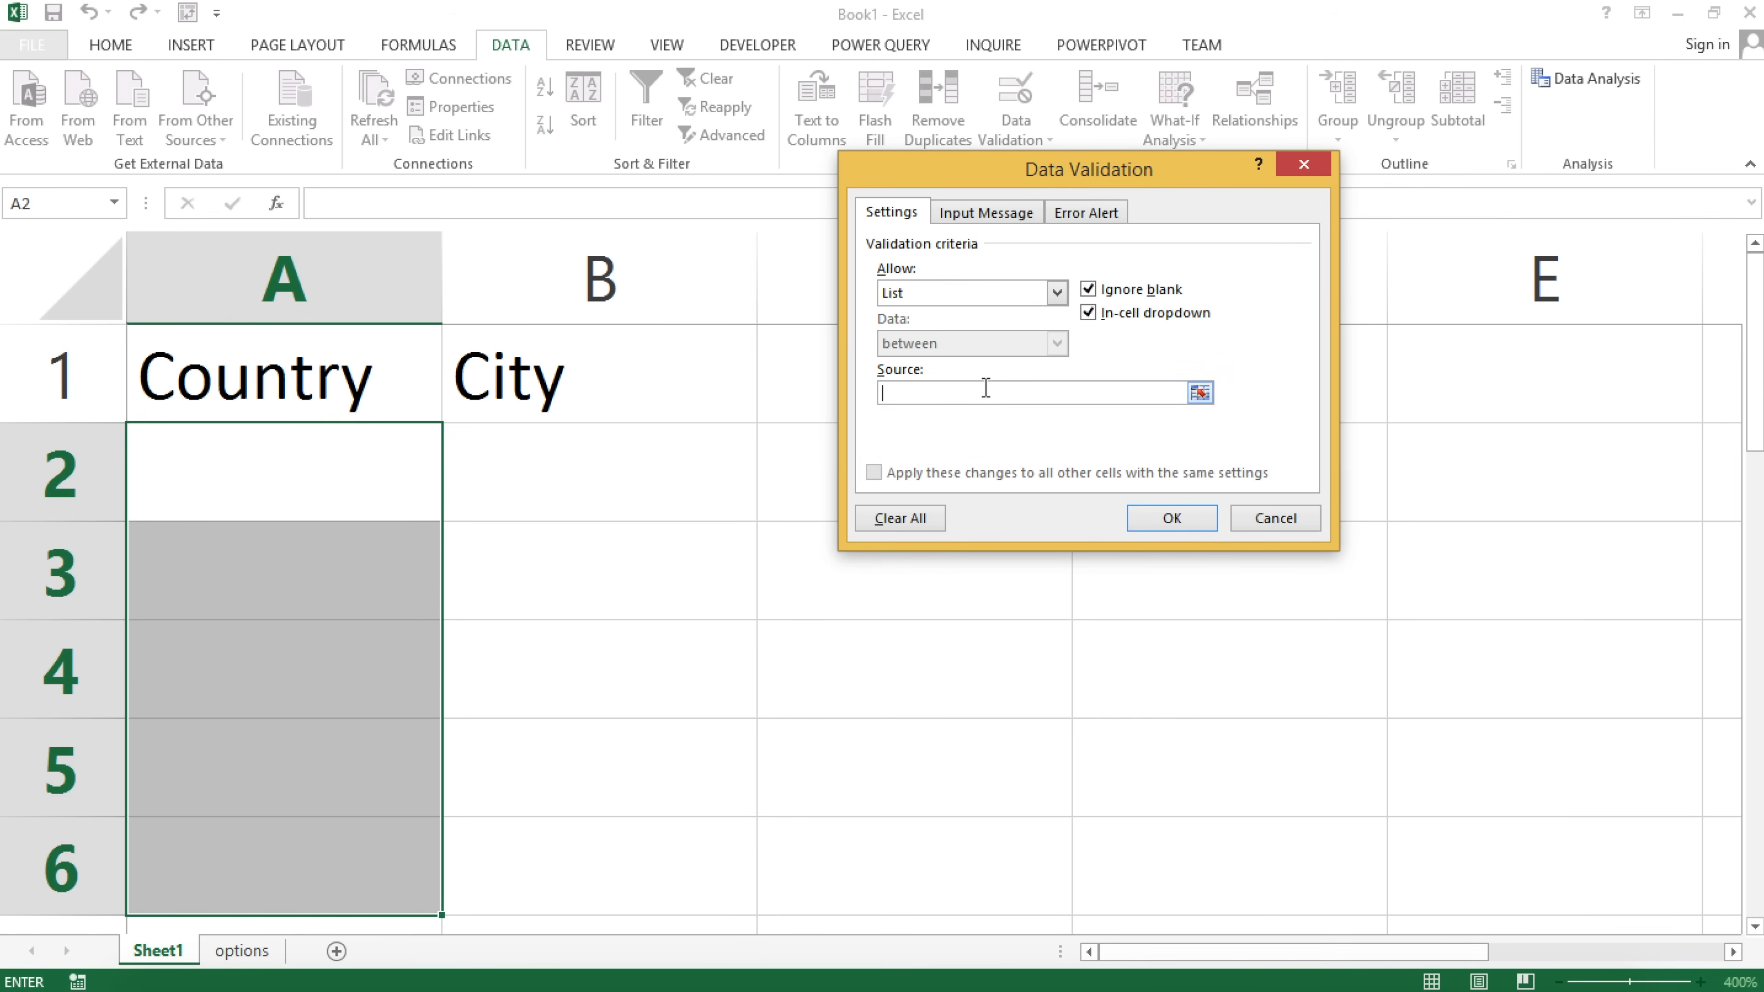
Set the validation list source to =options!$A$1:$C$1 and apply the rule.
{"action": "left_click", "coordinate": [1200, 393]}
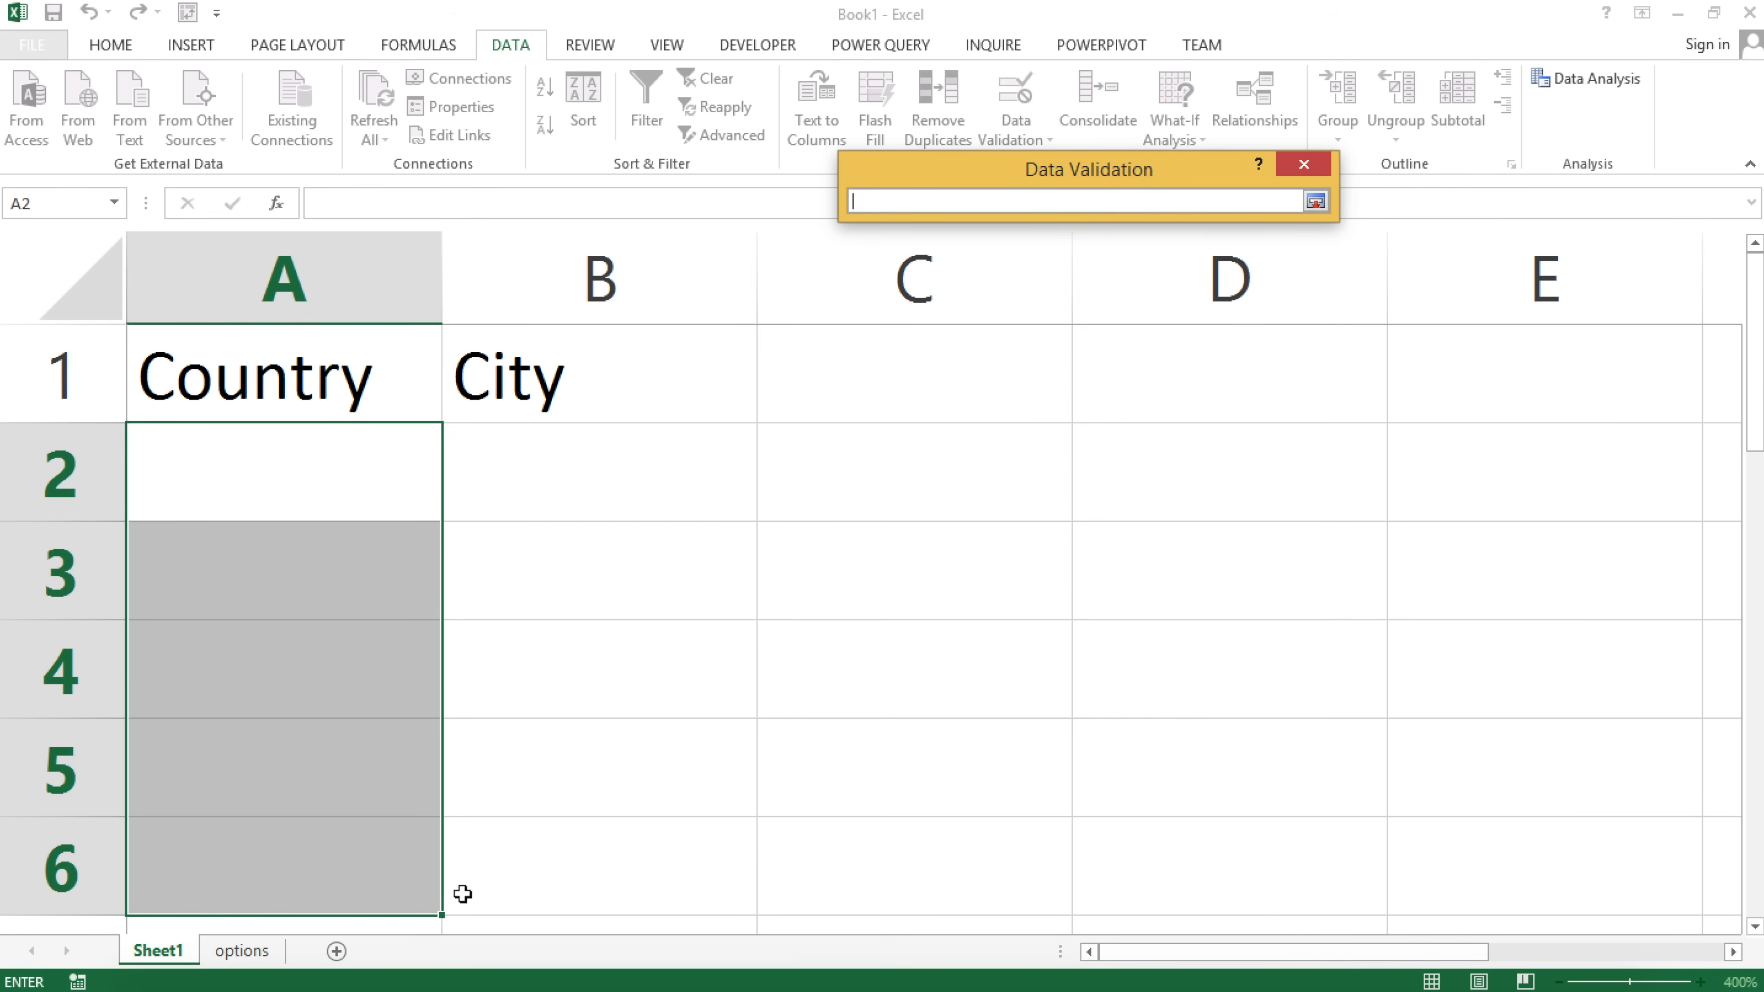
{"action": "left_click", "coordinate": [243, 959]}
{"action": "left_click_drag", "start_coordinate": [272, 383], "coordinate": [791, 381]}
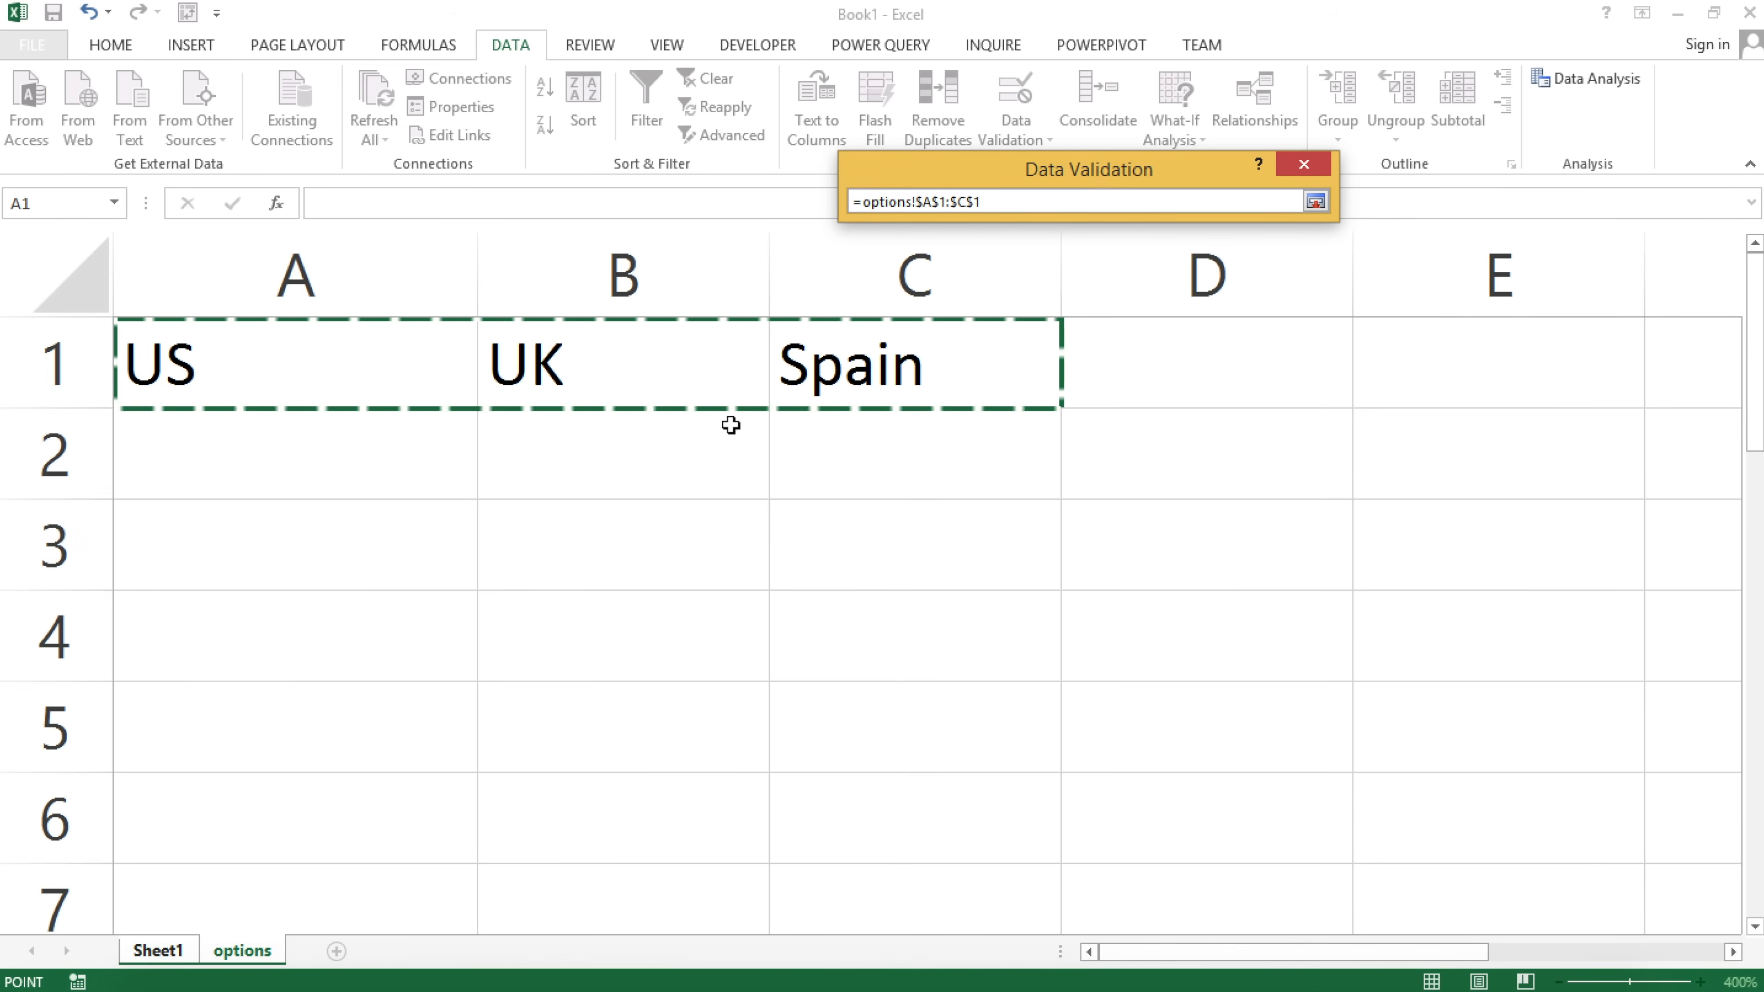
{"action": "key", "text": "Return"}
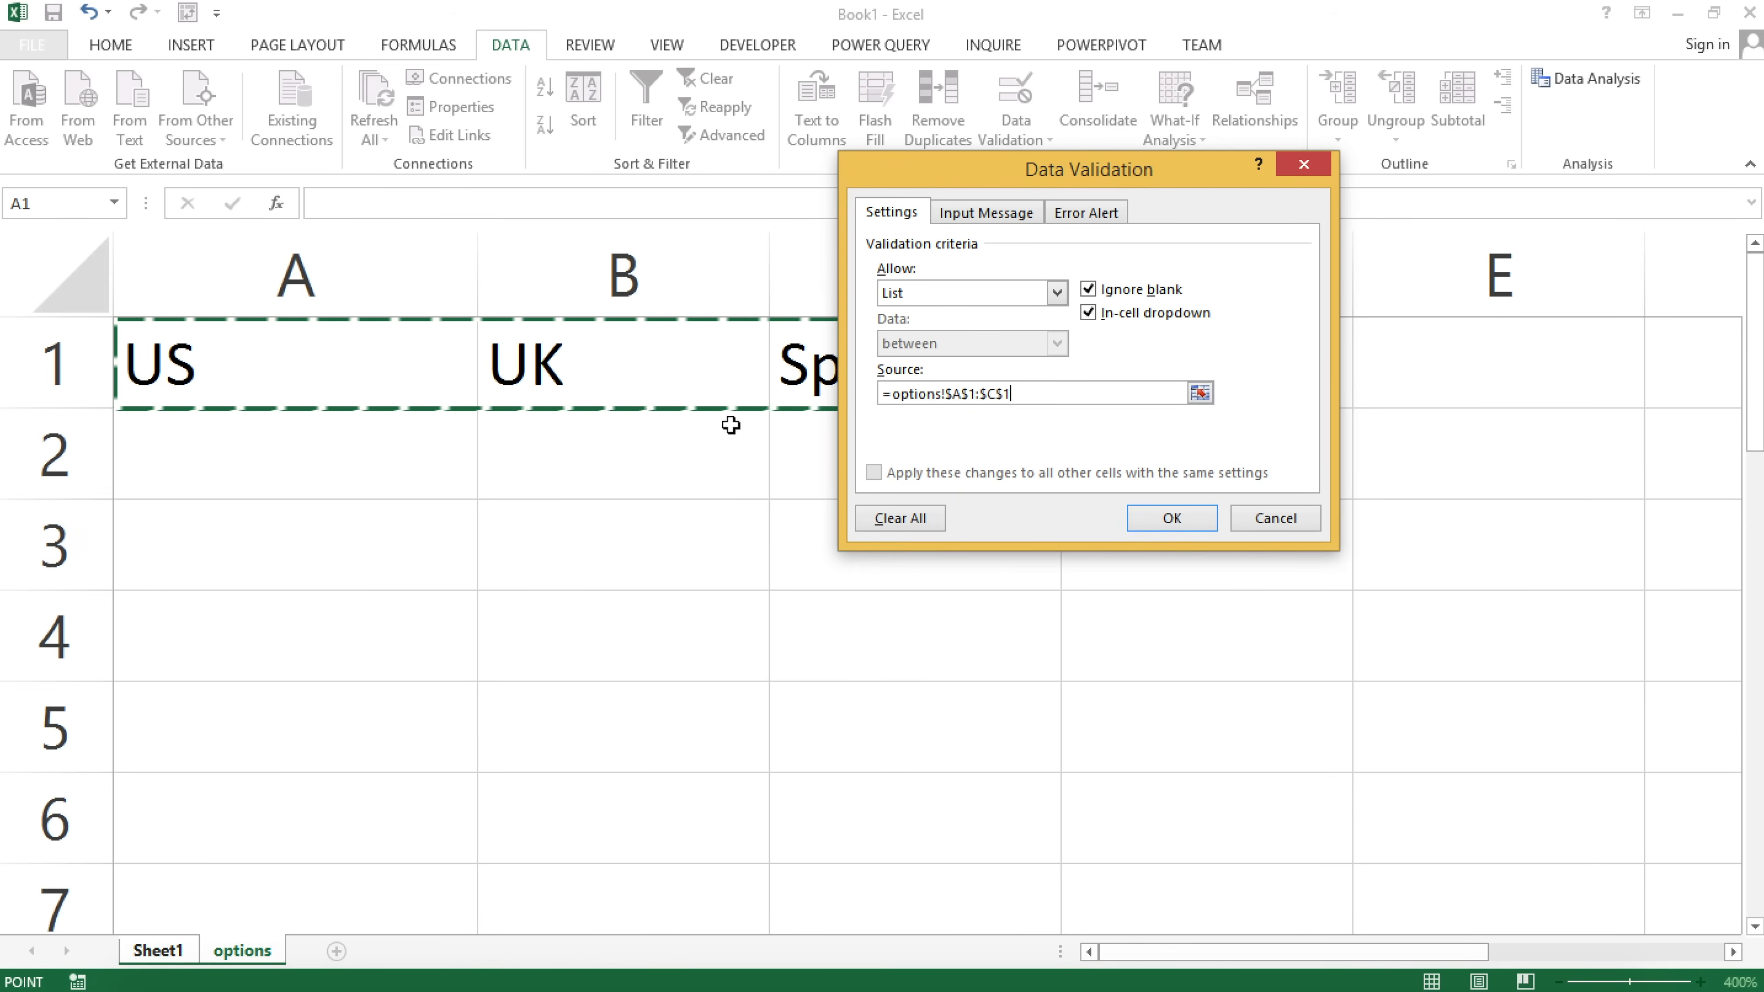
{"action": "key", "text": "Return"}
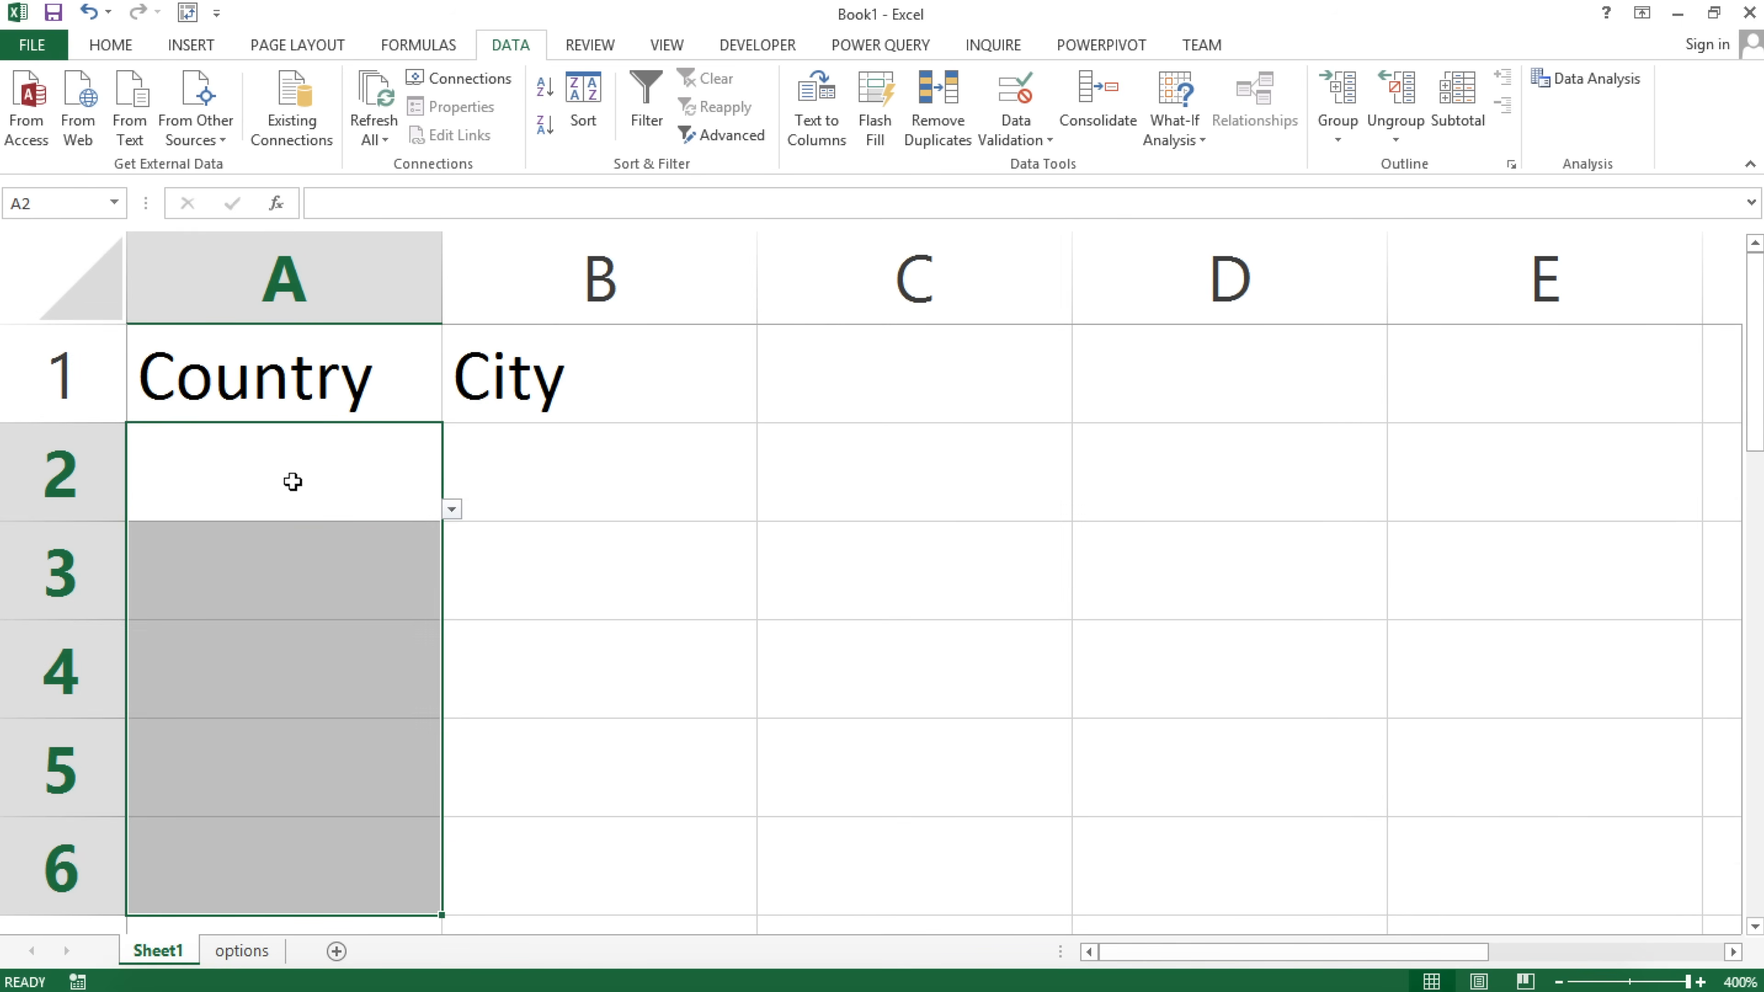
Choose US as the country in A2 using its drop-down list.
{"action": "left_click", "coordinate": [342, 481]}
{"action": "left_click", "coordinate": [452, 511]}
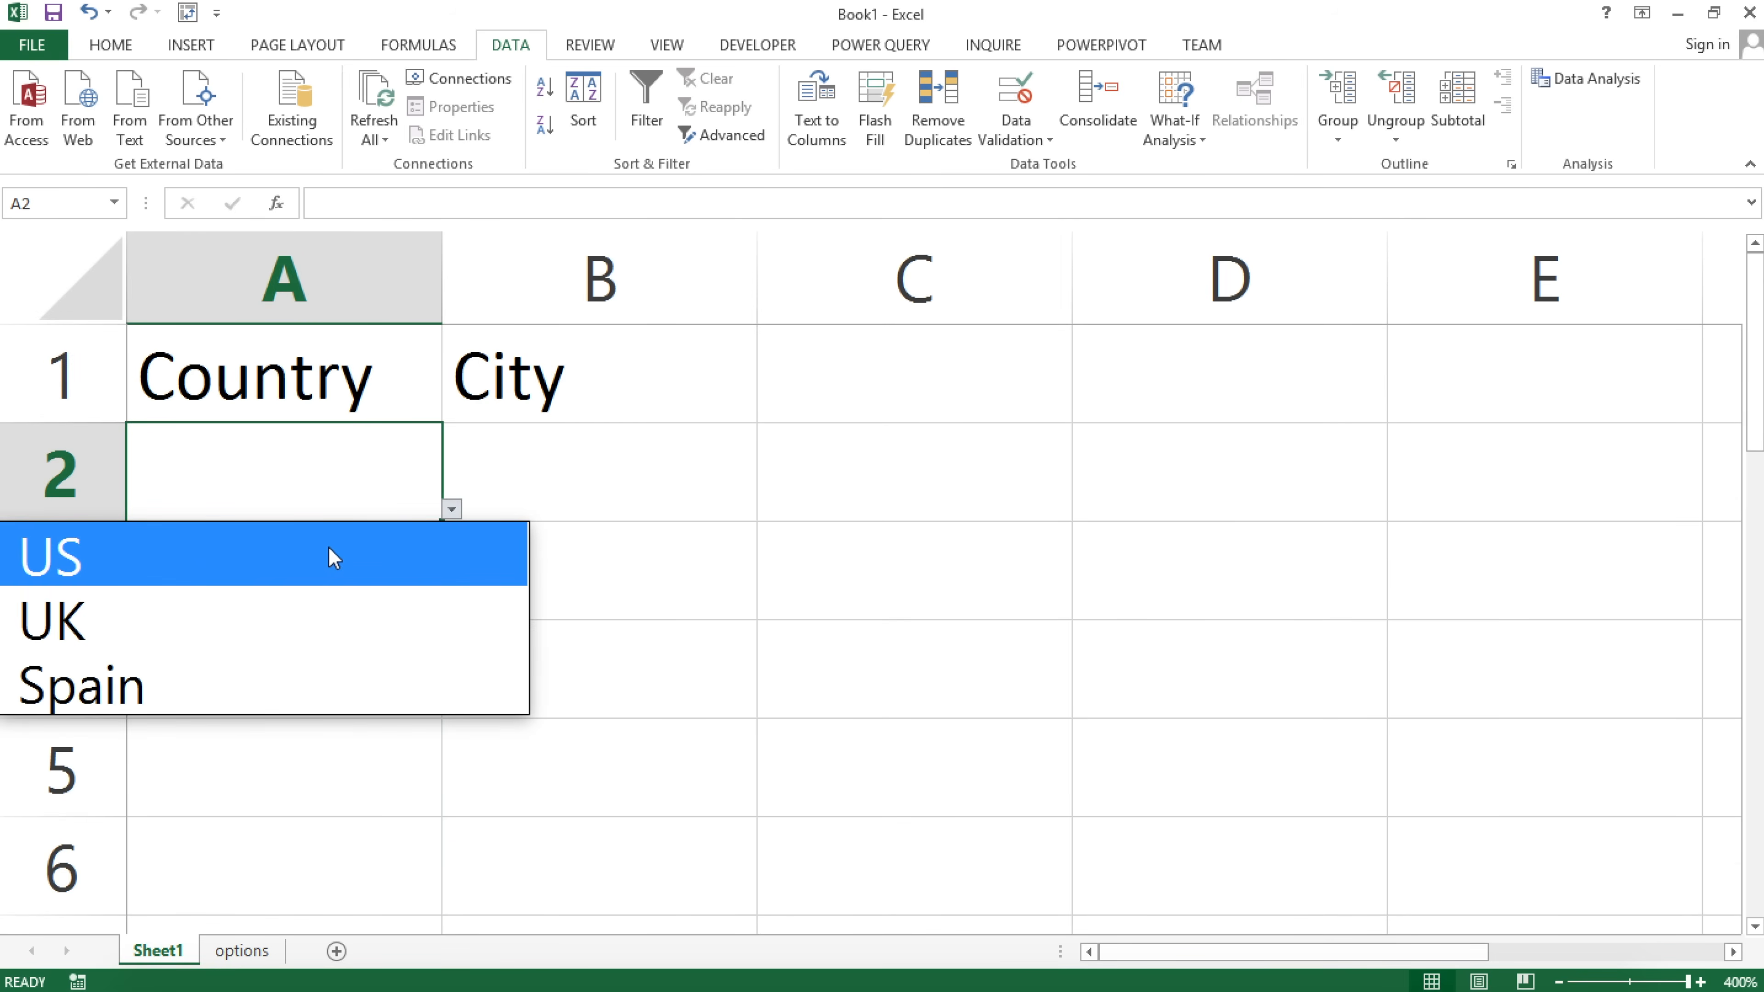
{"action": "left_click", "coordinate": [332, 558]}
{"action": "left_click", "coordinate": [452, 511]}
{"action": "left_click", "coordinate": [451, 512]}
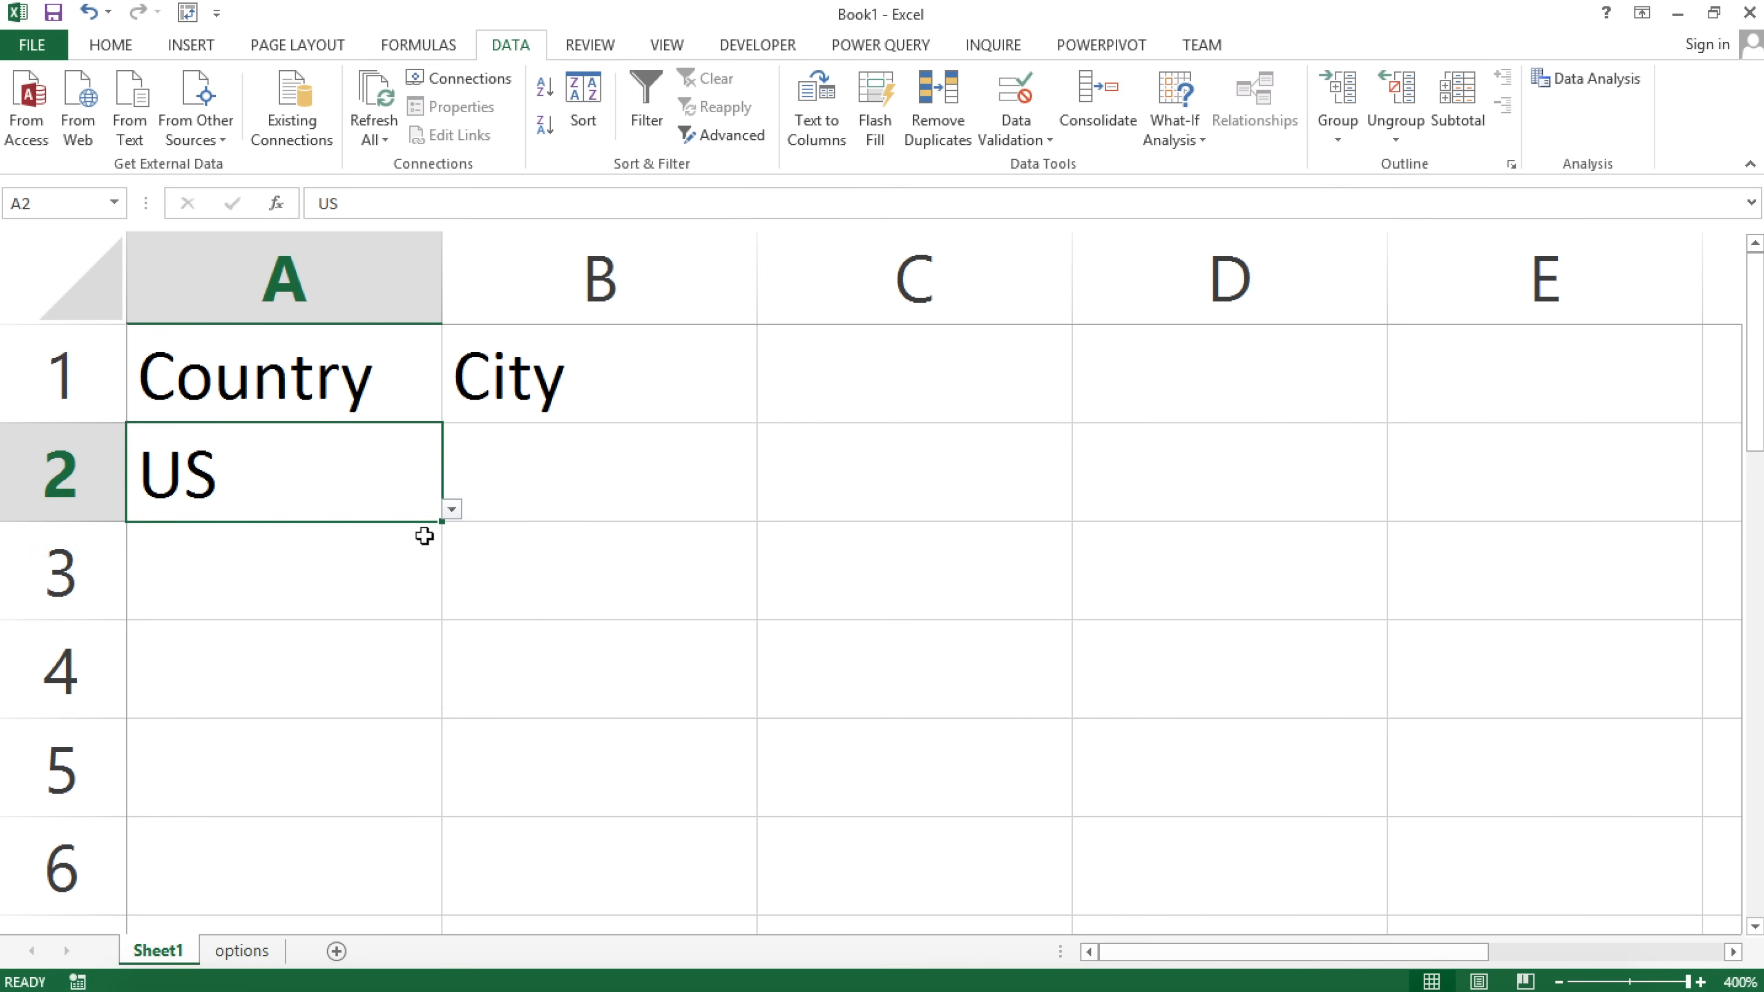
{"action": "left_click", "coordinate": [597, 473]}
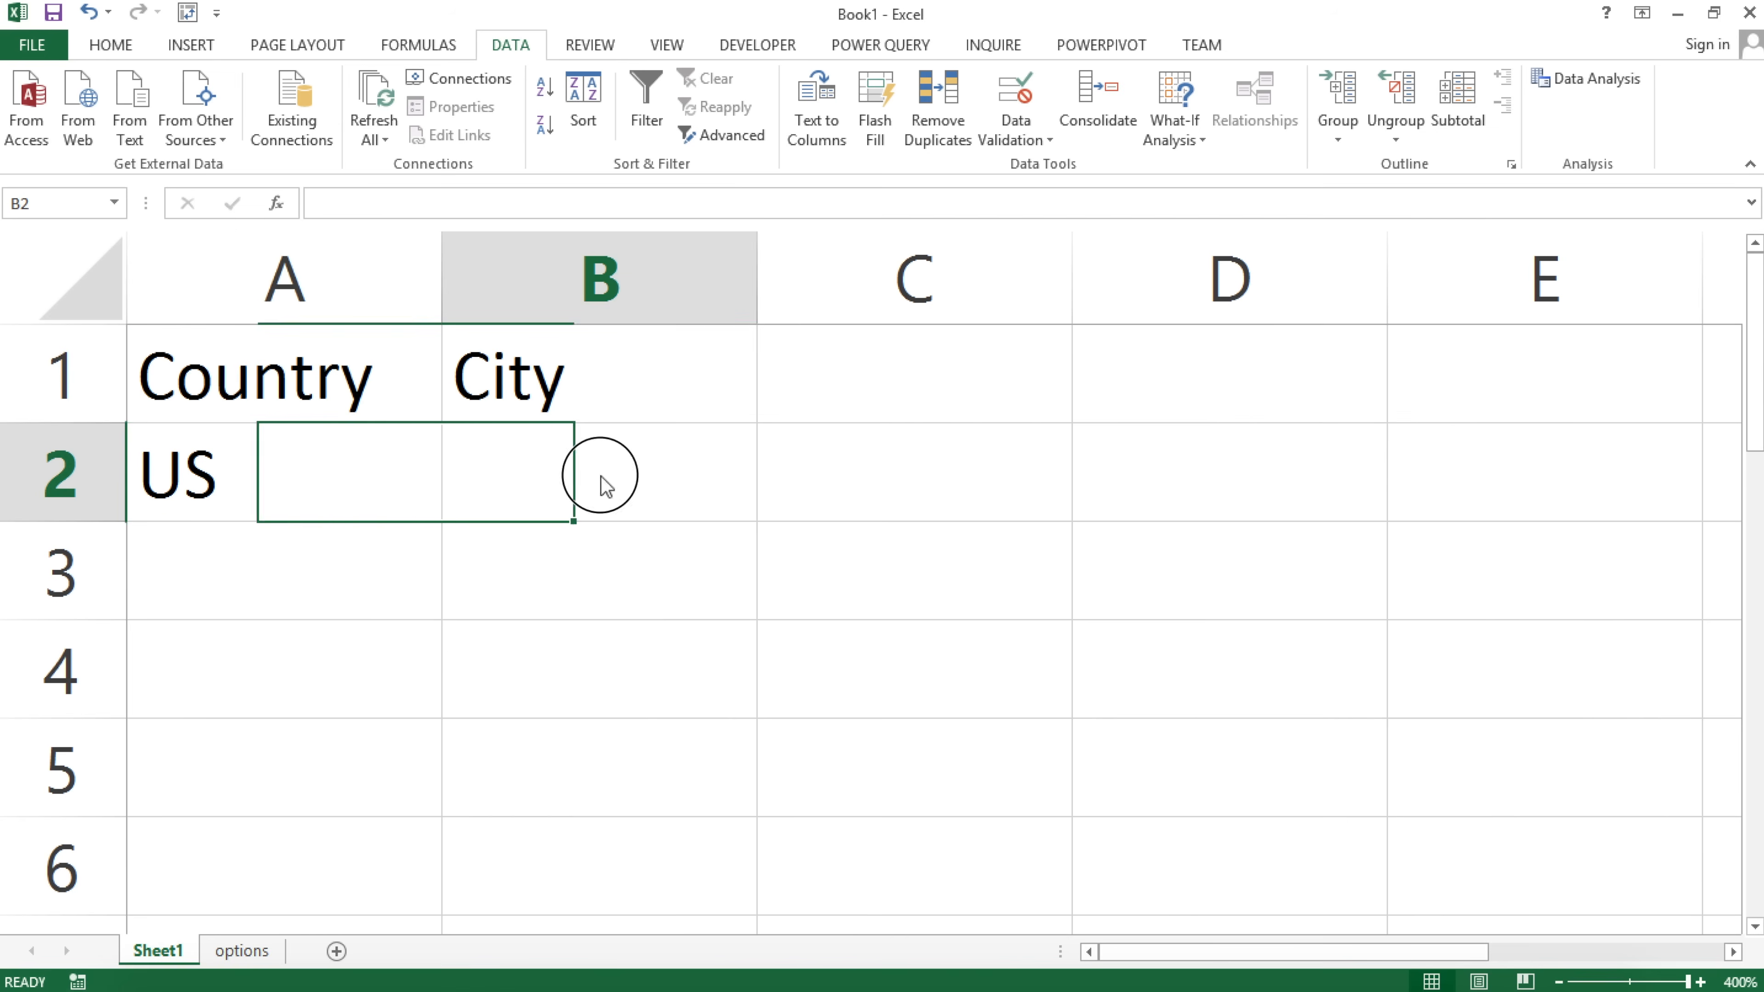
Change the country in A2 to UK using its drop-down list, then select the city cell B2.
{"action": "left_click", "coordinate": [209, 476]}
{"action": "left_click", "coordinate": [452, 511]}
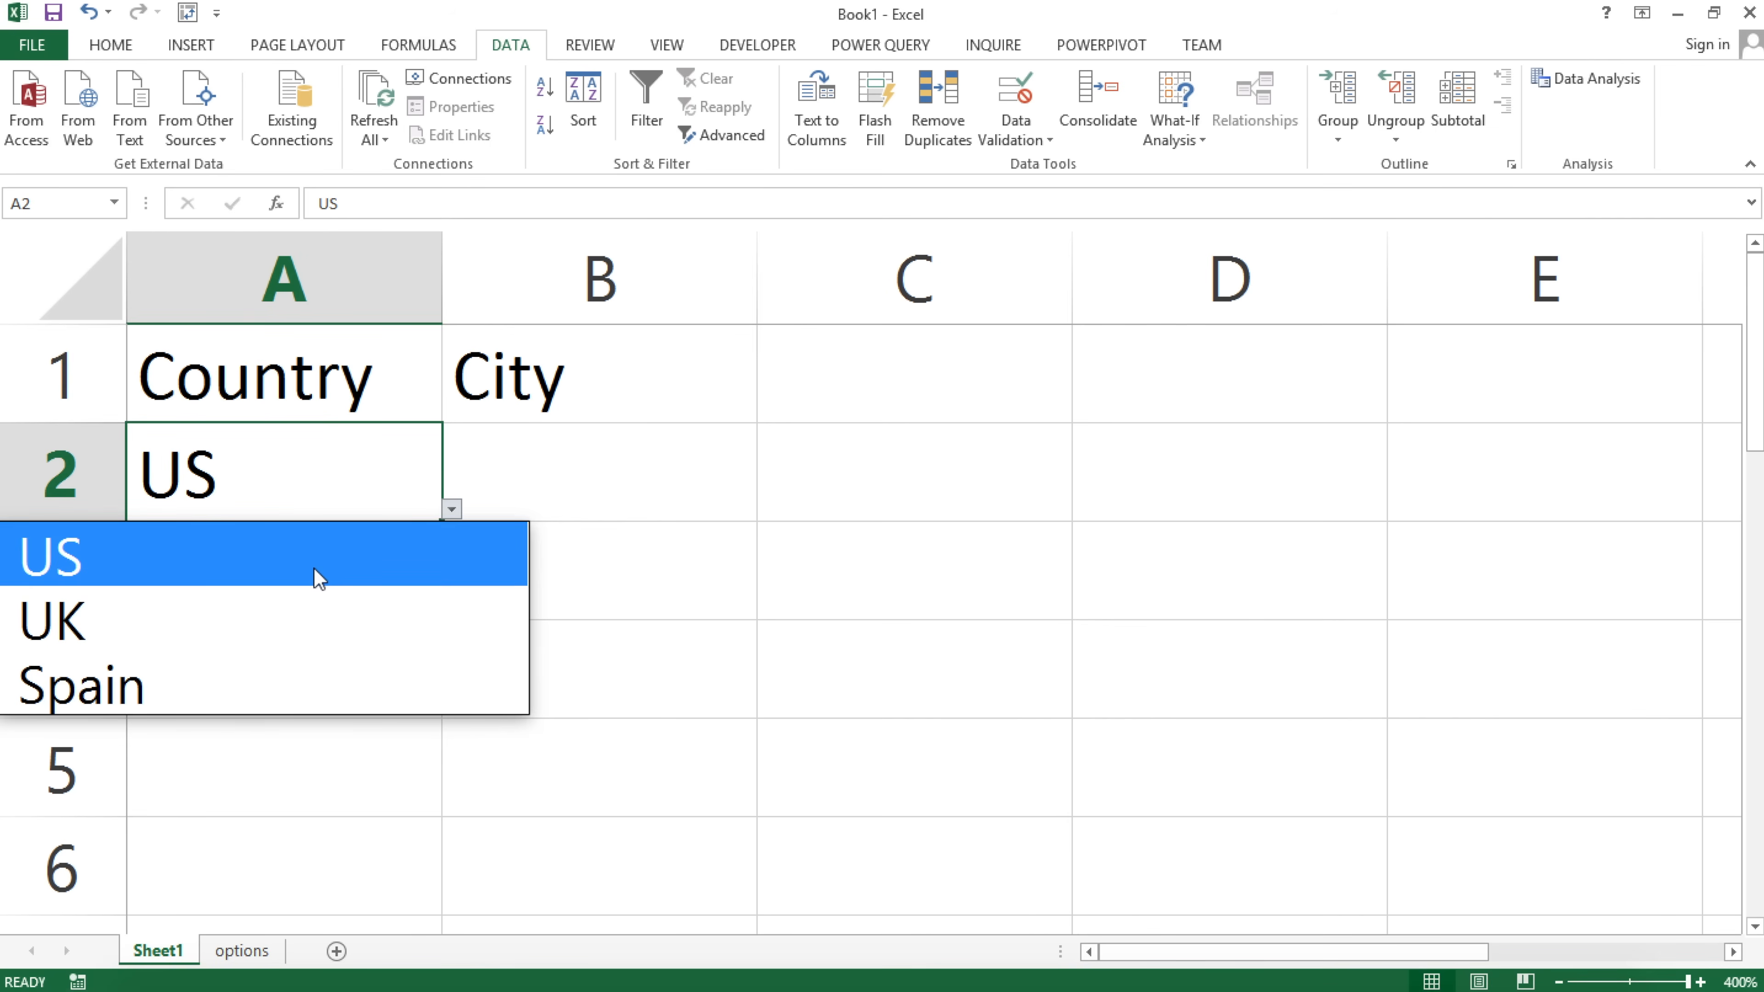
{"action": "left_click", "coordinate": [275, 632]}
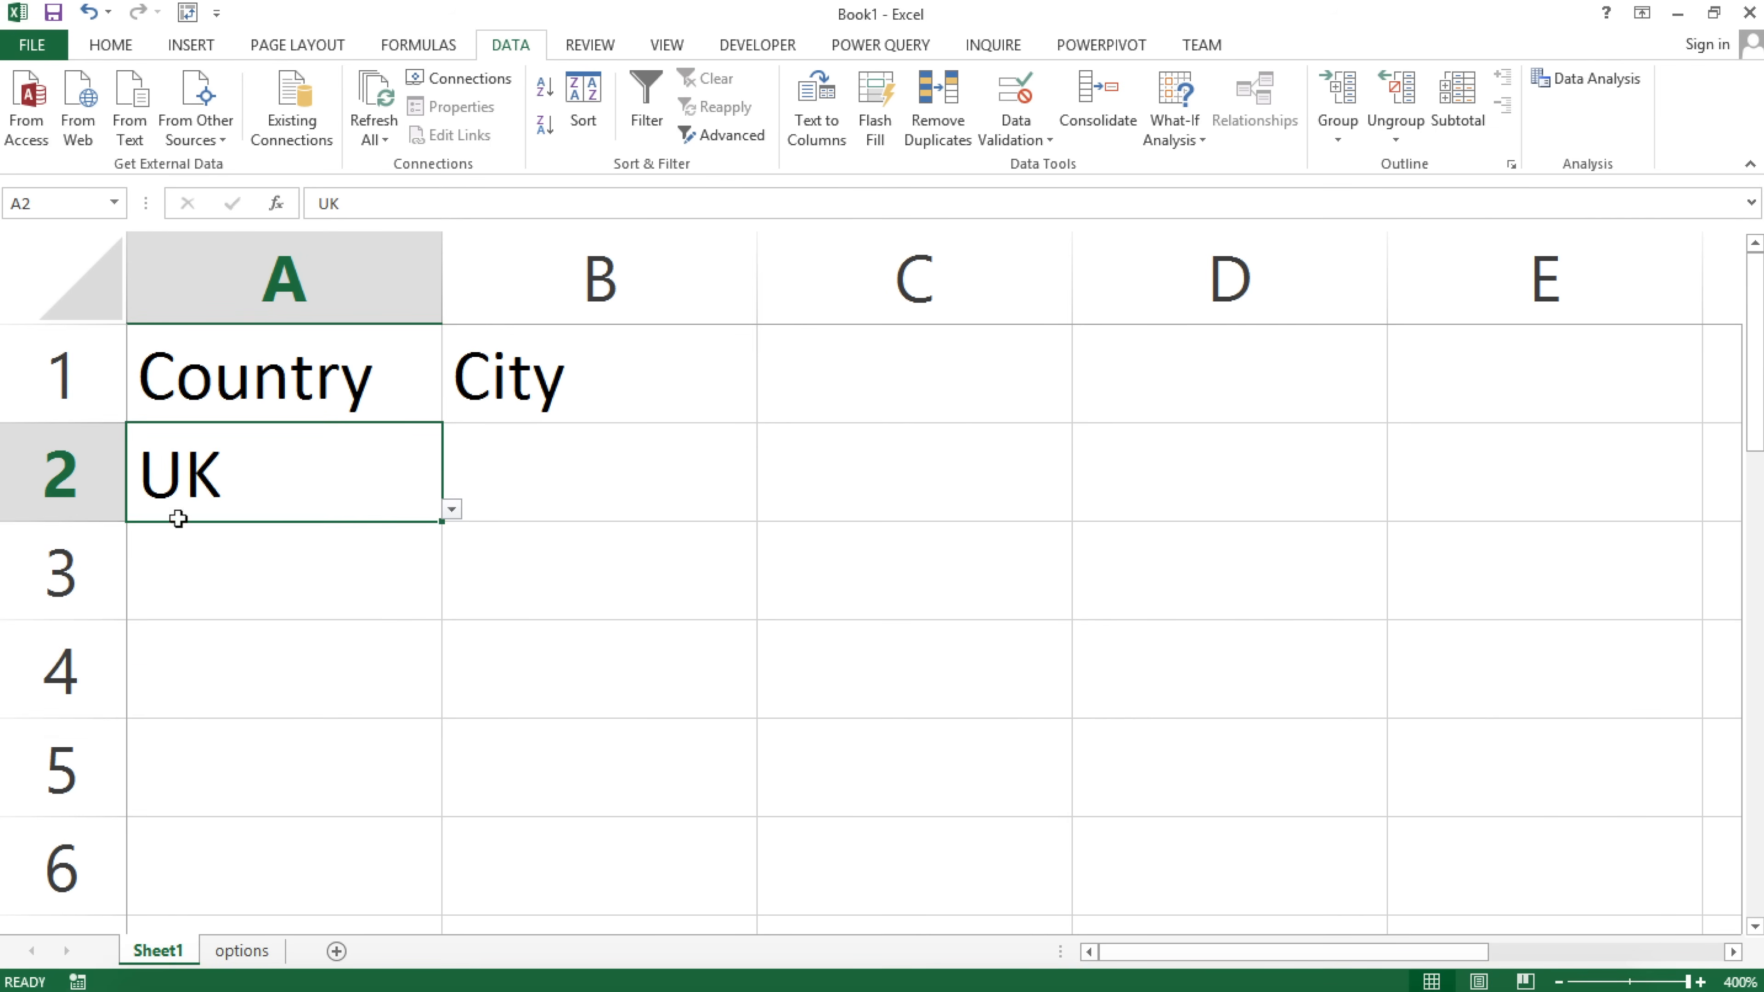
{"action": "left_click", "coordinate": [500, 457]}
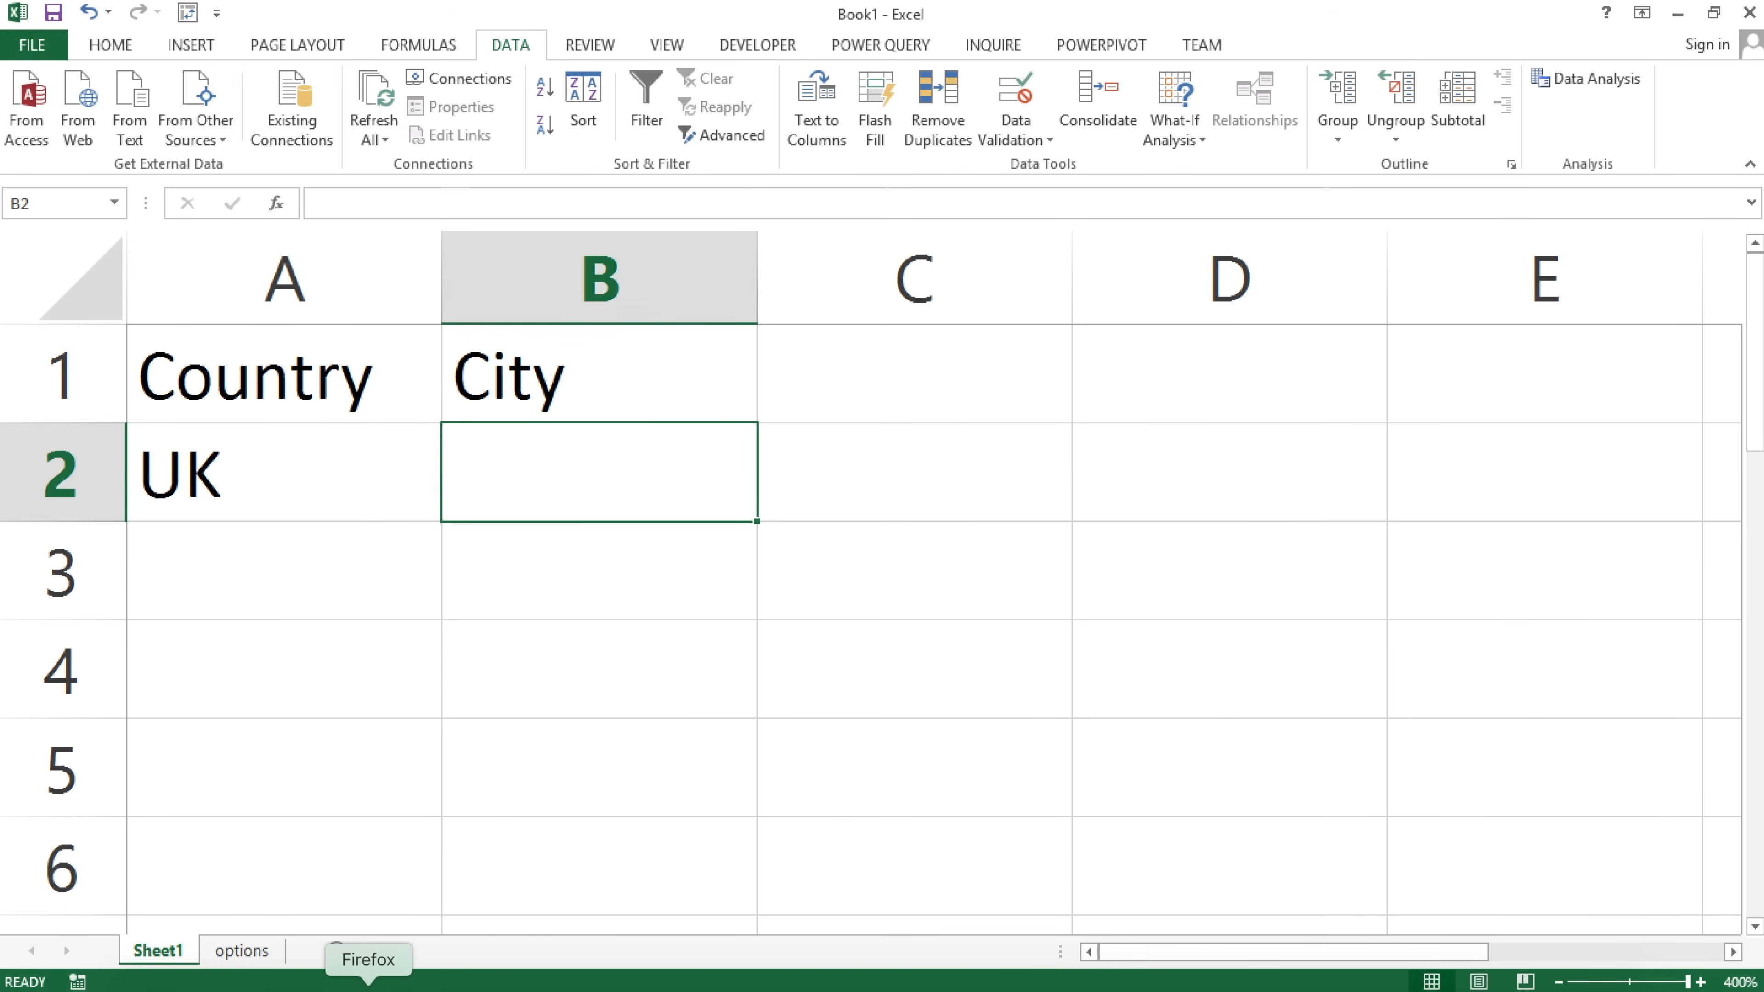
Enter the sample numbers 34, 70 and 33 in cells A4 to A6 of the options sheet.
{"action": "left_click", "coordinate": [323, 502]}
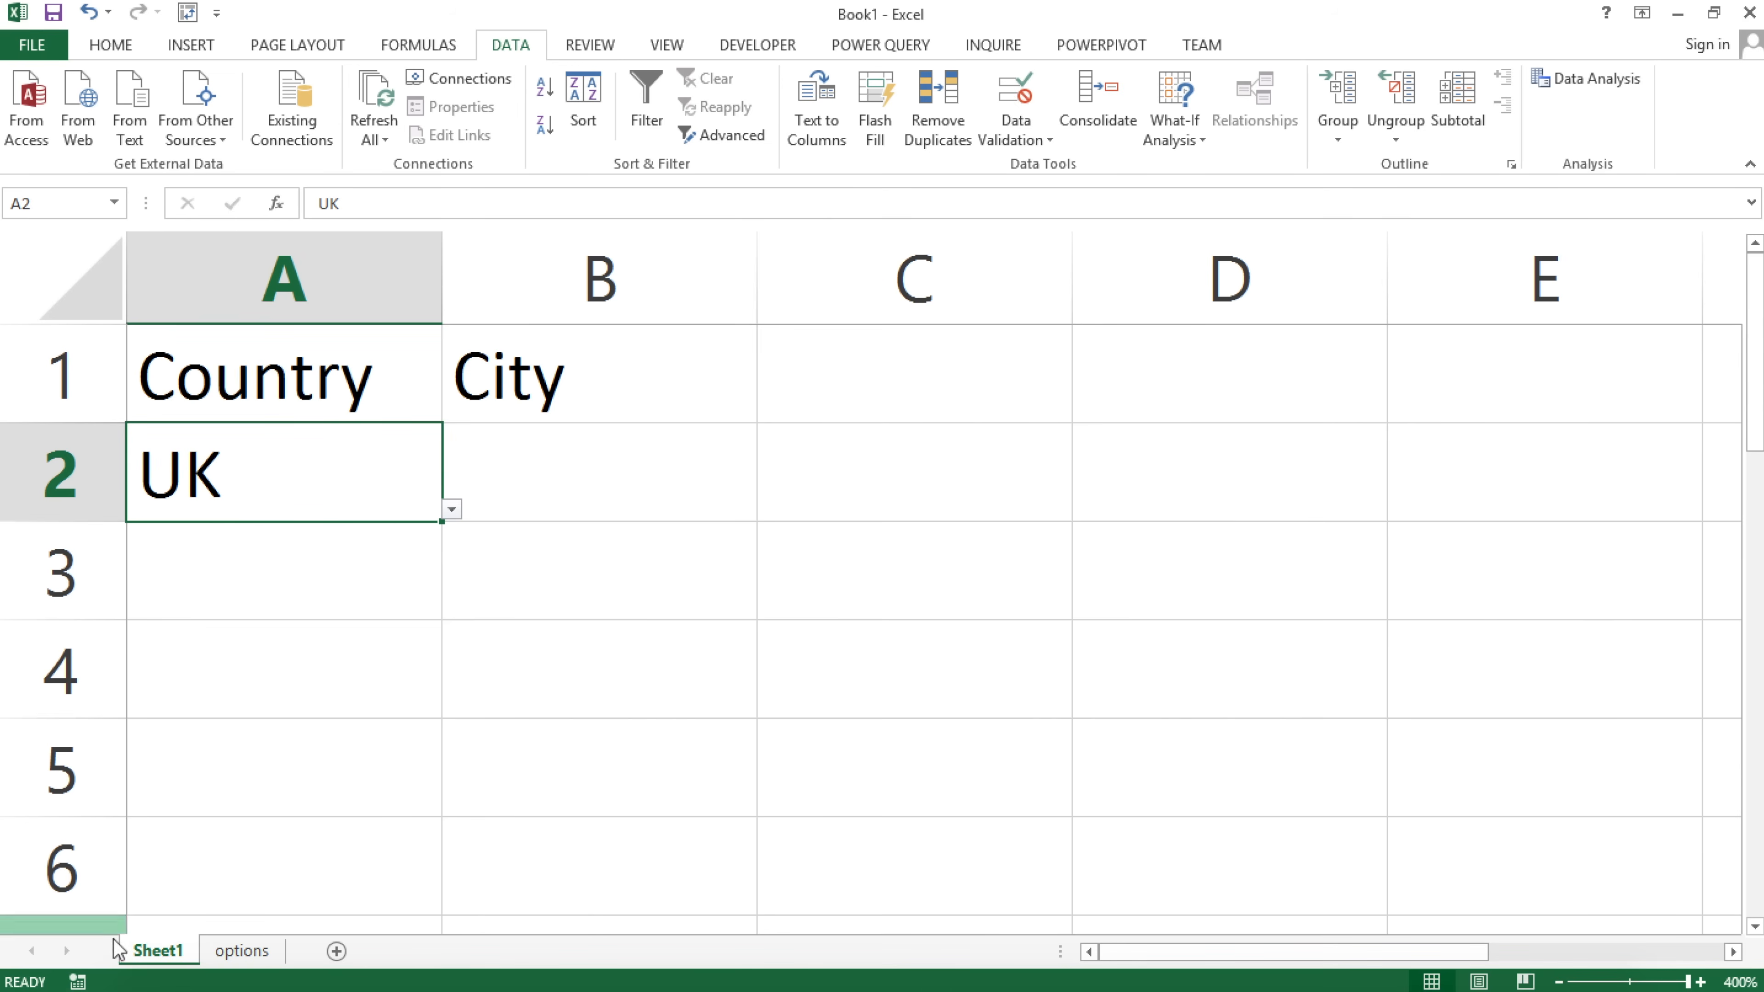
{"action": "left_click", "coordinate": [234, 955]}
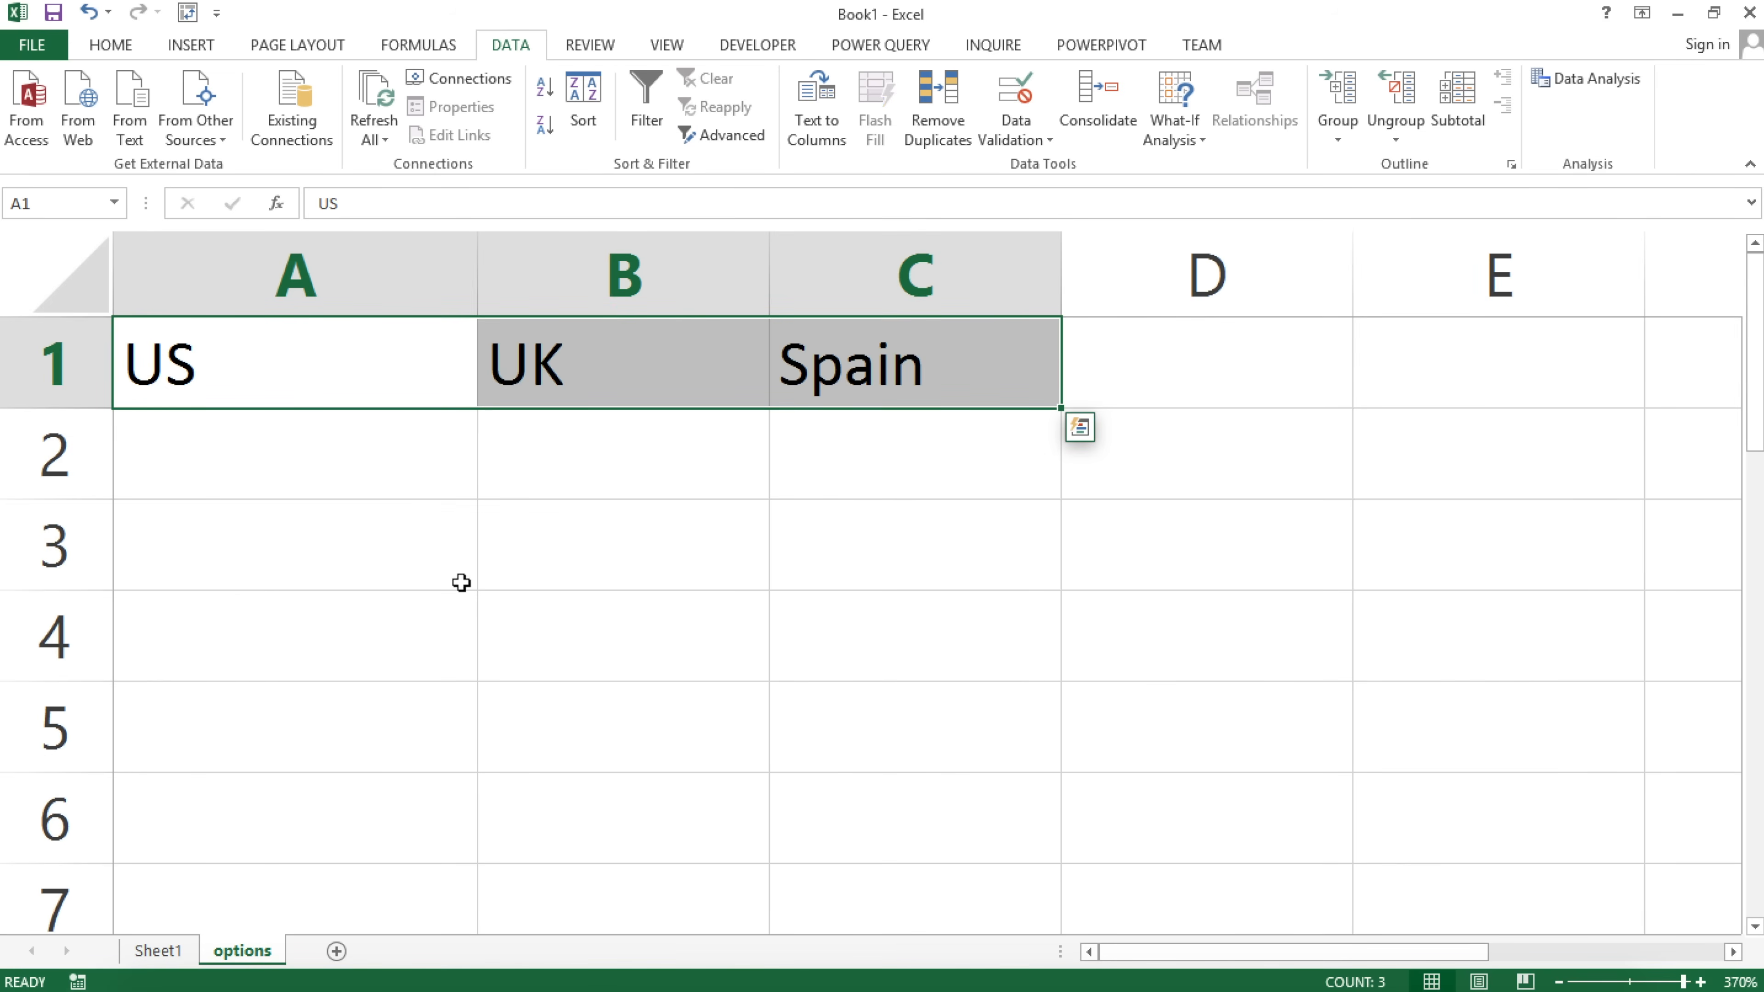
{"action": "left_click", "coordinate": [445, 618]}
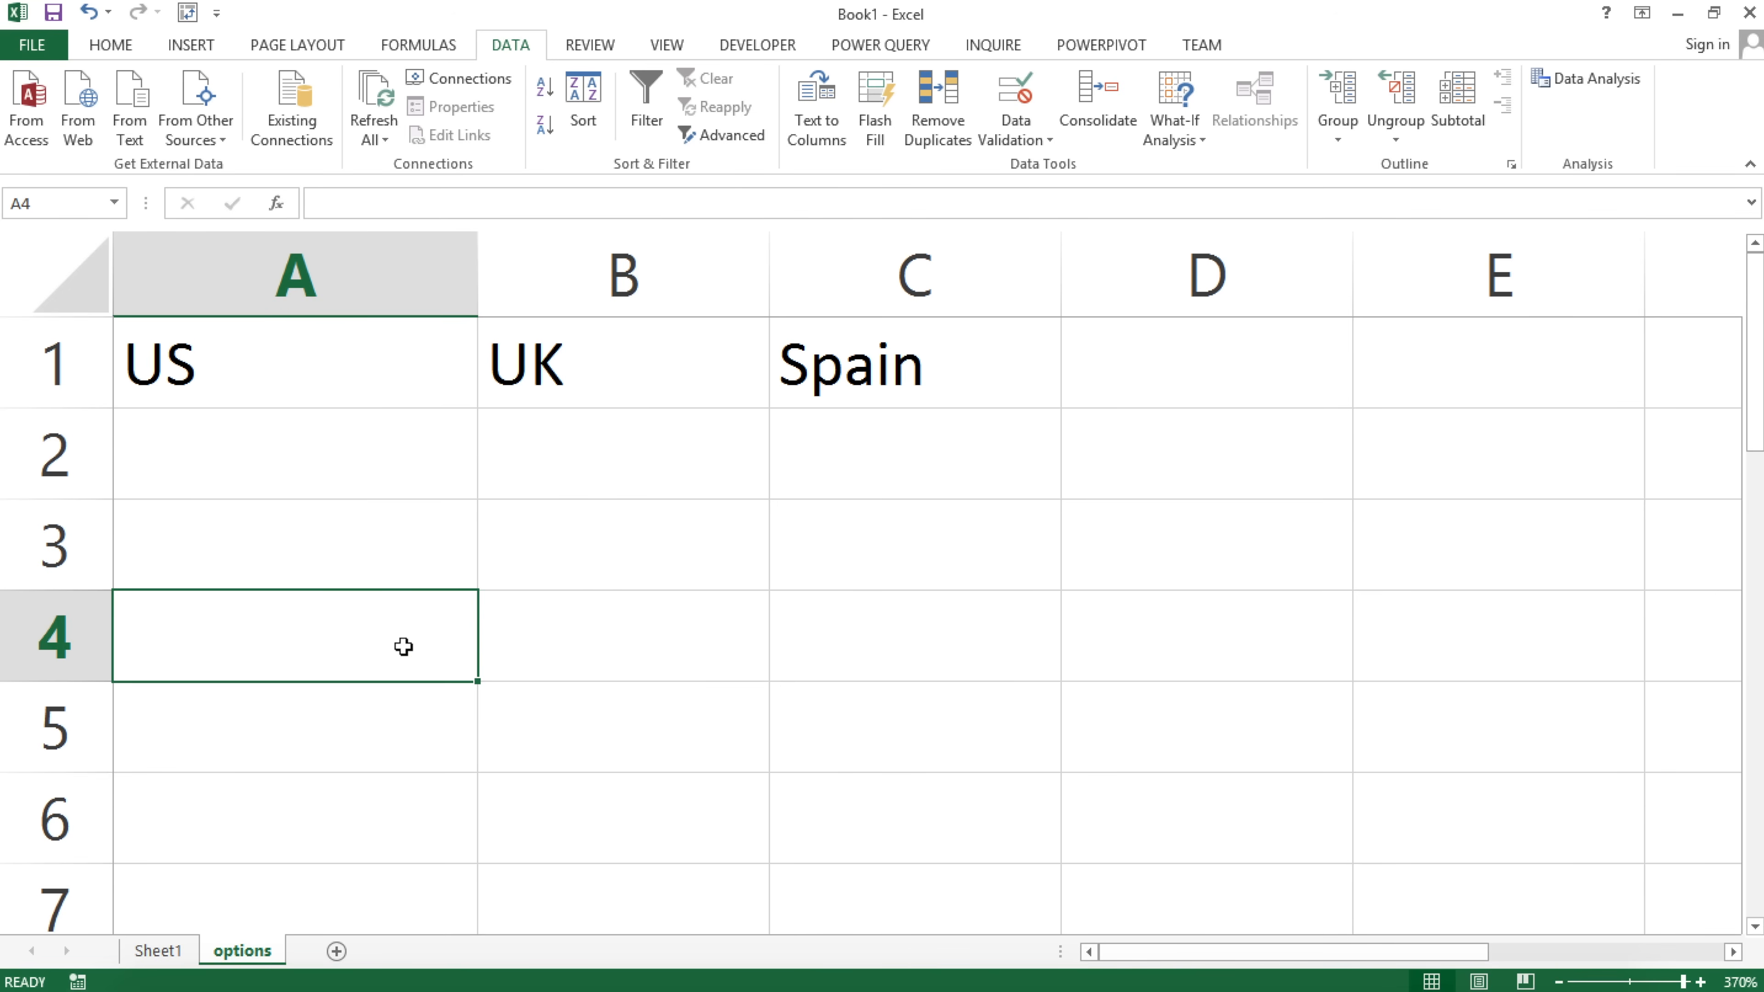
{"action": "type", "text": "34"}
{"action": "key", "text": "Return"}
{"action": "type", "text": "70"}
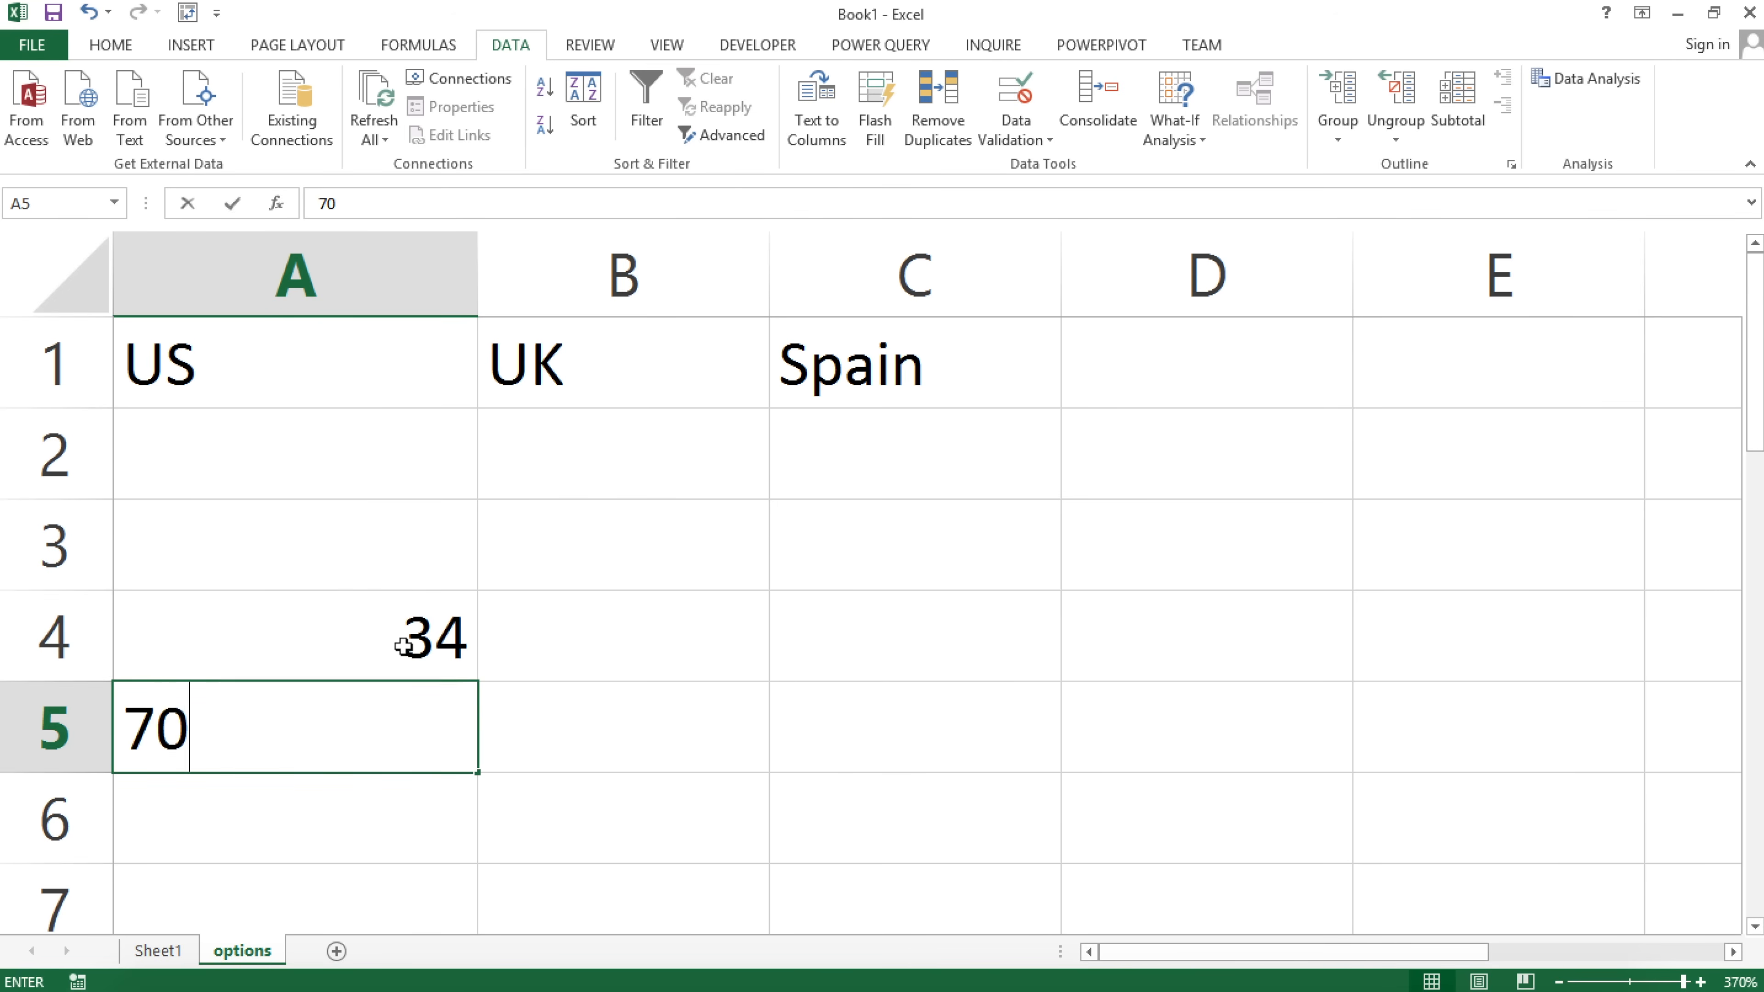
{"action": "key", "text": "Return"}
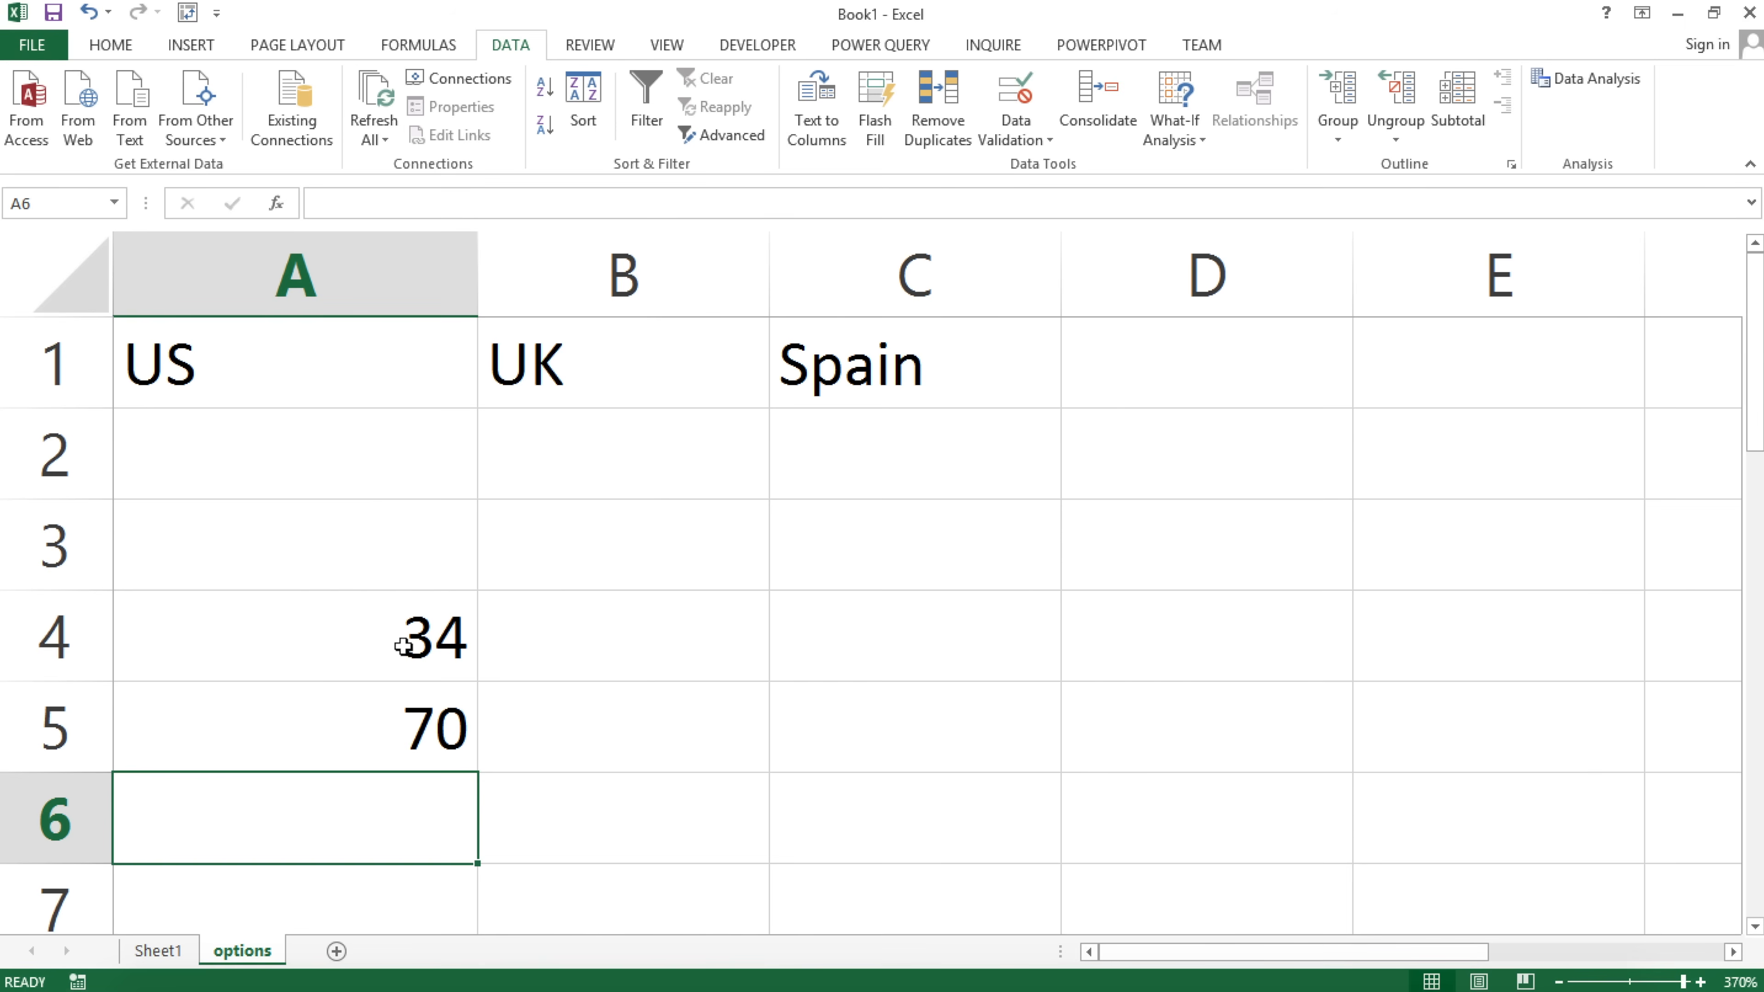
{"action": "type", "text": "33"}
Total the three sample numbers in cell C4 with the formula =SUM(A4:A6).
{"action": "key", "text": "Right"}
{"action": "key", "text": "Right"}
{"action": "key", "text": "Up"}
{"action": "key", "text": "Up"}
{"action": "type", "text": "=sm"}
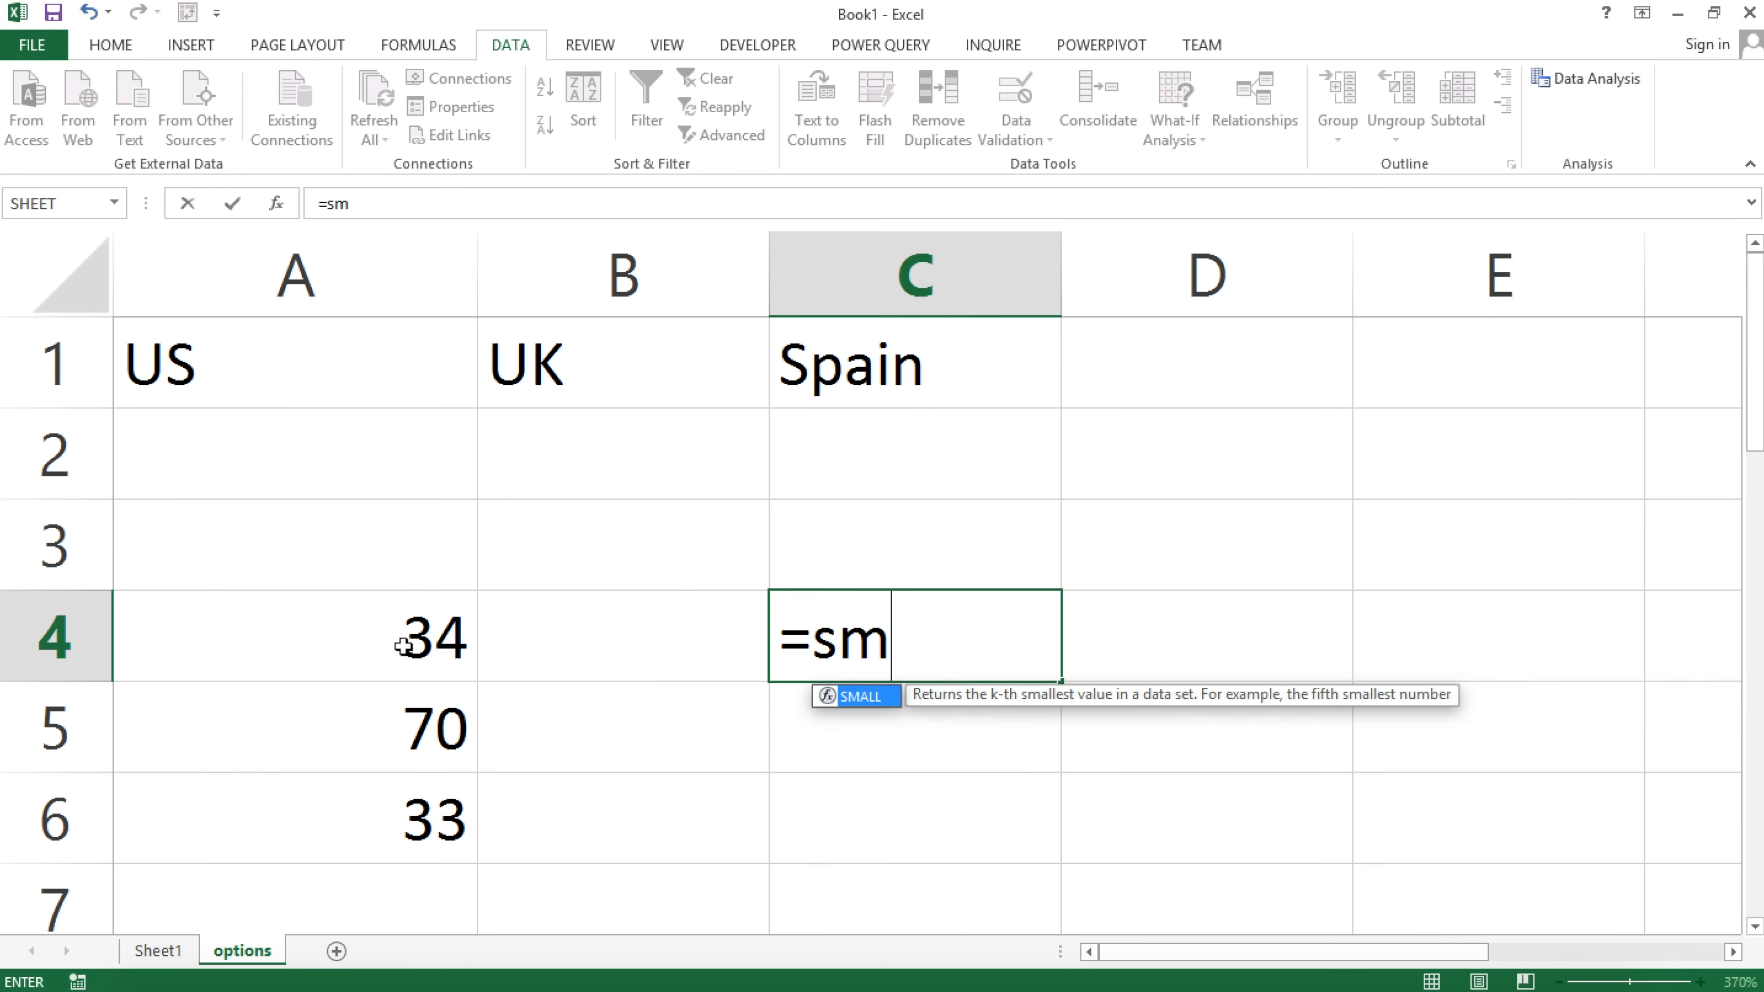
{"action": "key", "text": "BackSpace"}
{"action": "type", "text": "um"}
{"action": "key", "text": "Tab"}
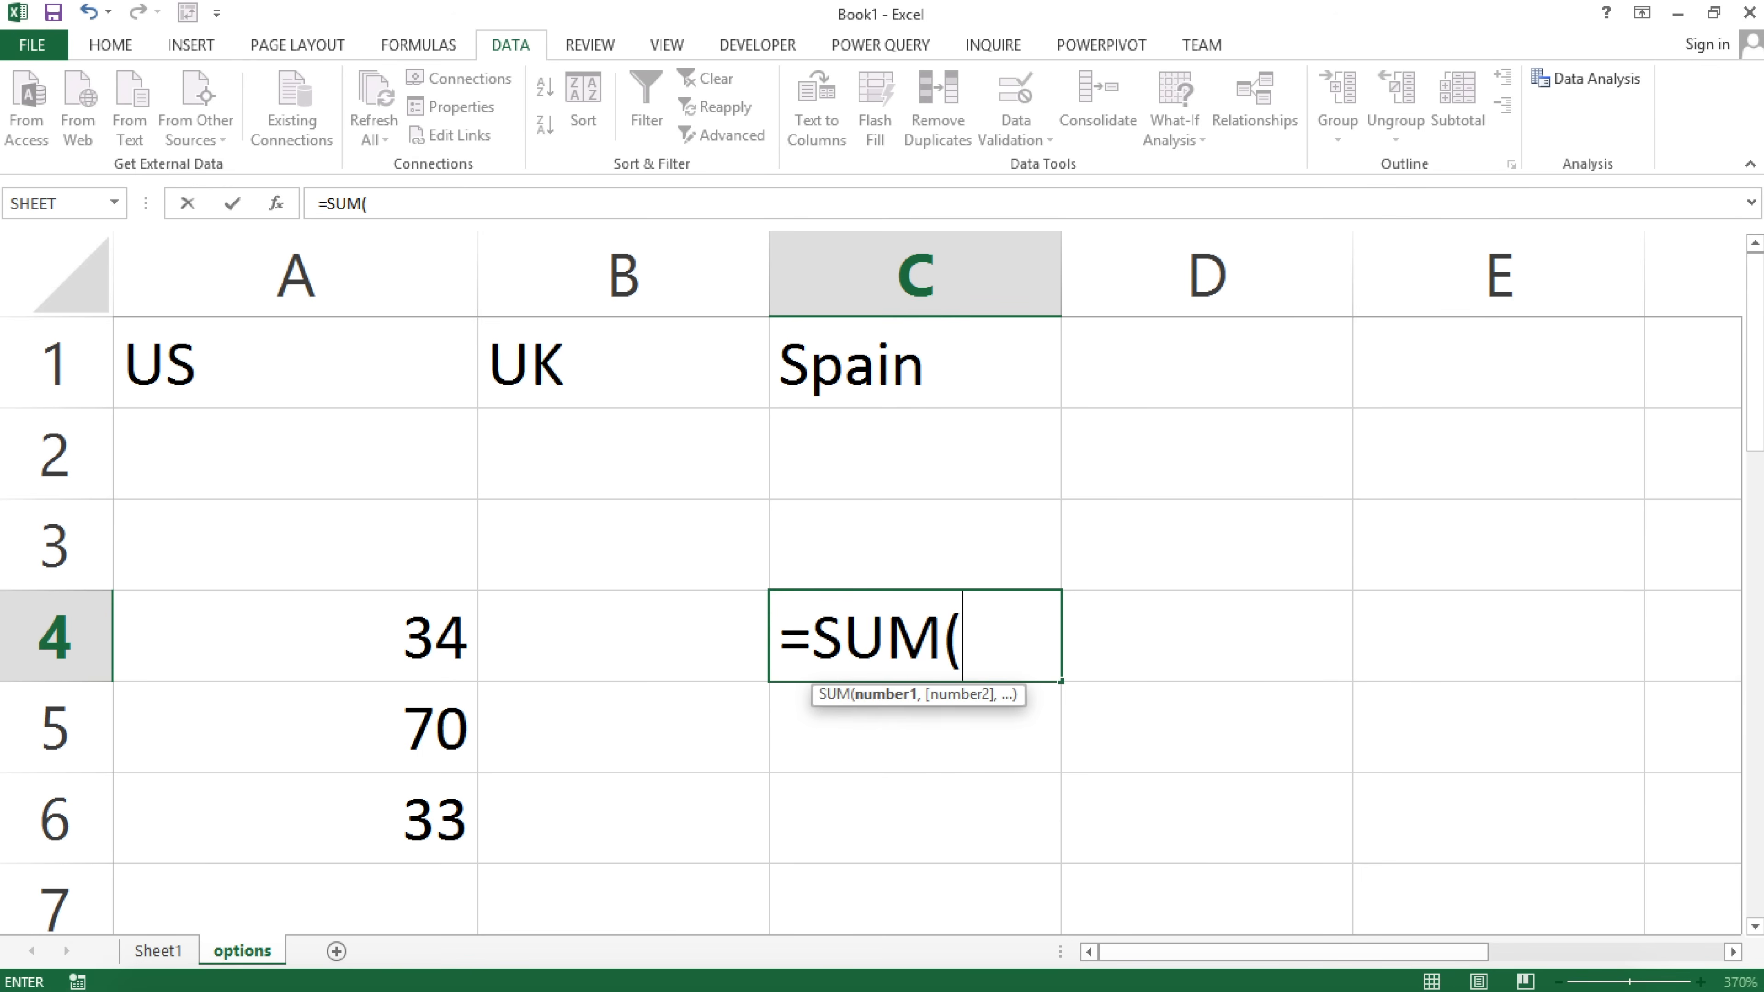
{"action": "left_click_drag", "start_coordinate": [325, 642], "coordinate": [315, 788]}
{"action": "type", "text": ")"}
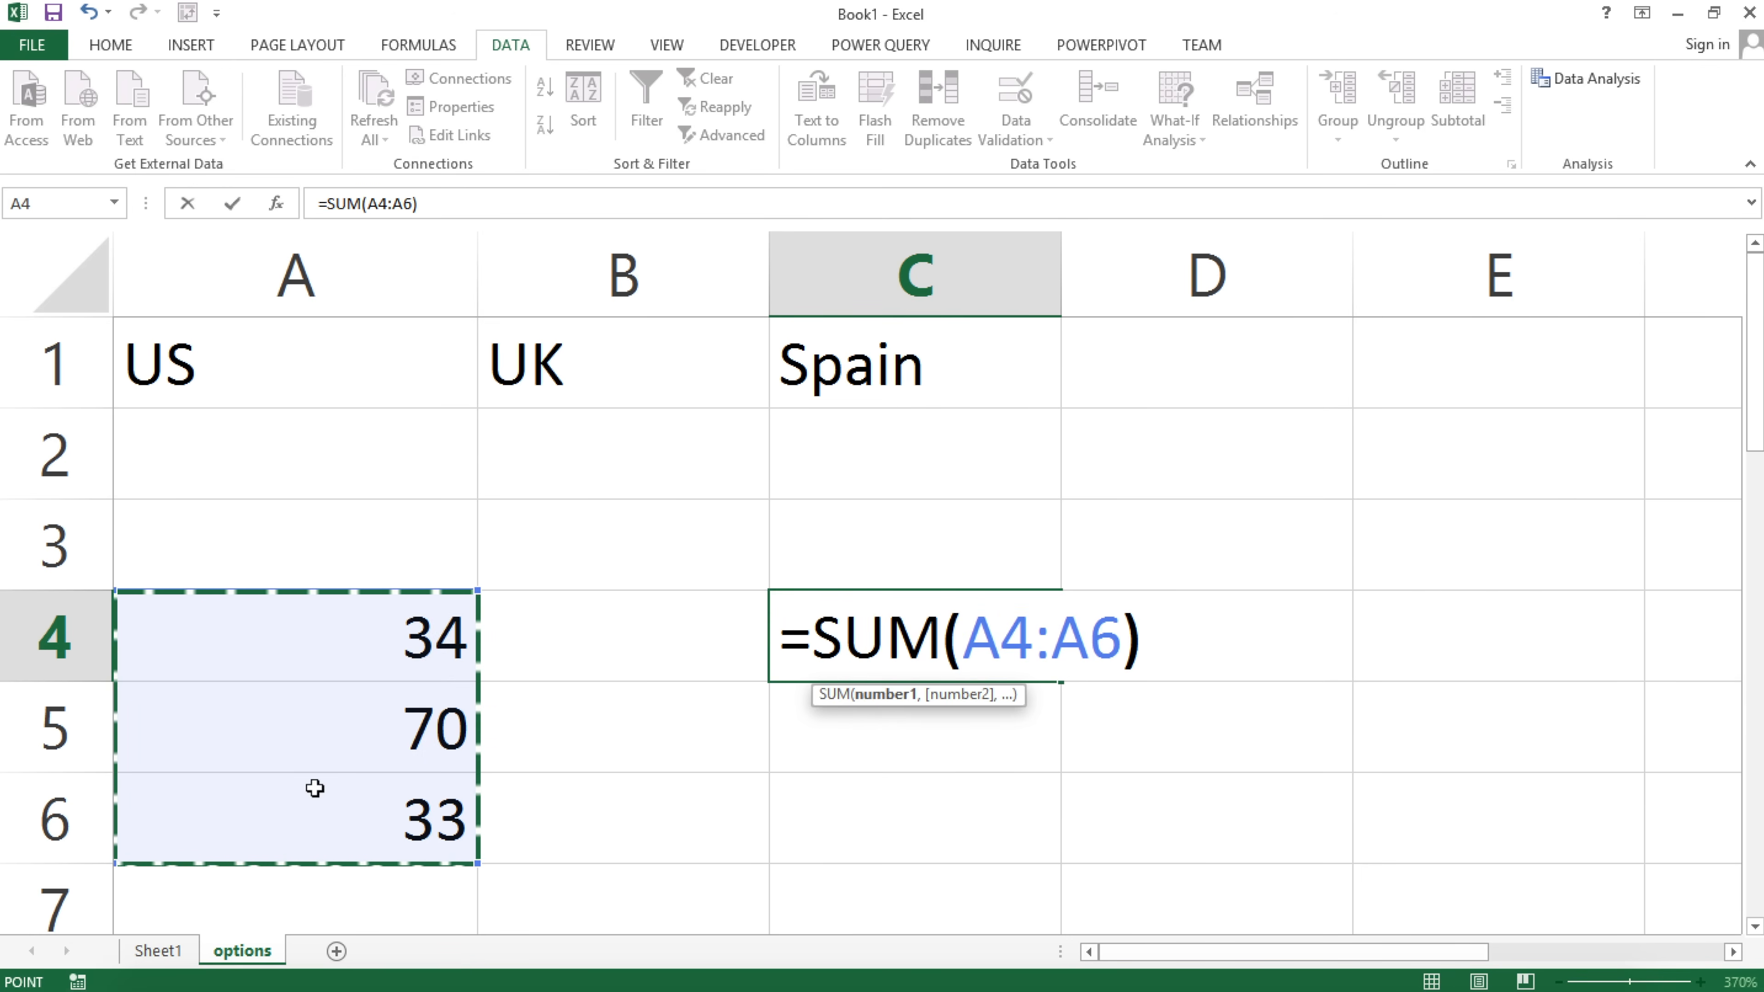
{"action": "key", "text": "Return"}
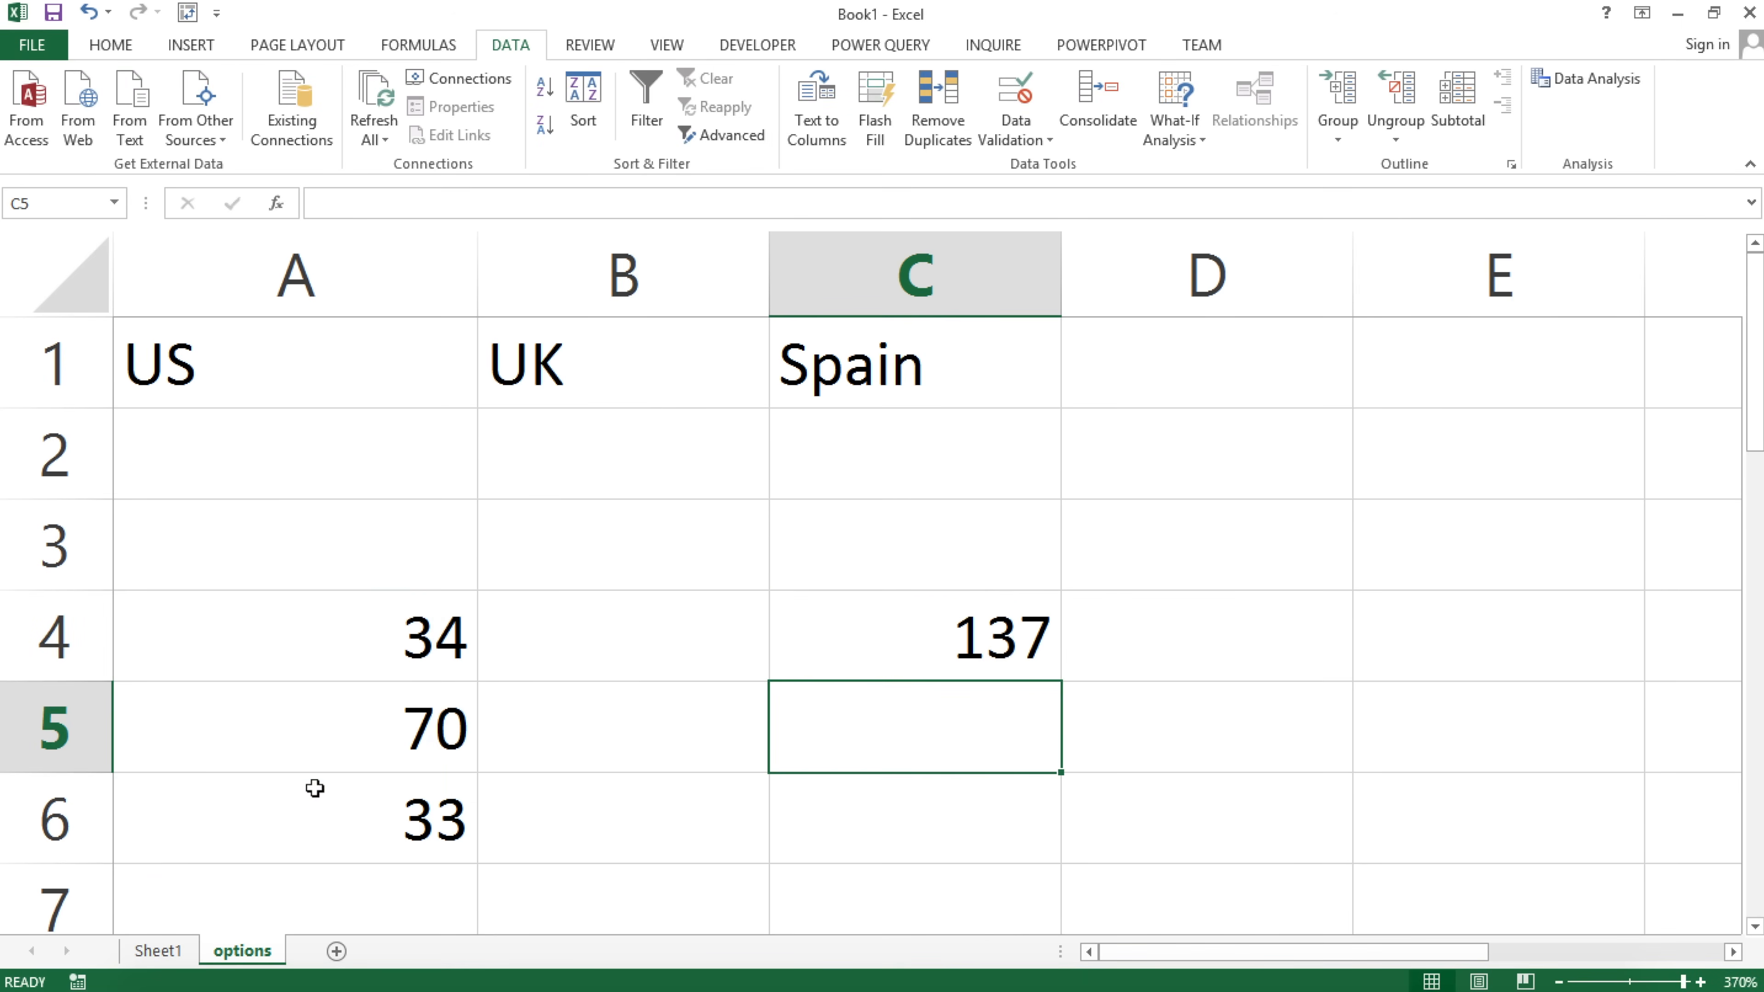
{"action": "key", "text": "Return"}
{"action": "left_click", "coordinate": [890, 636]}
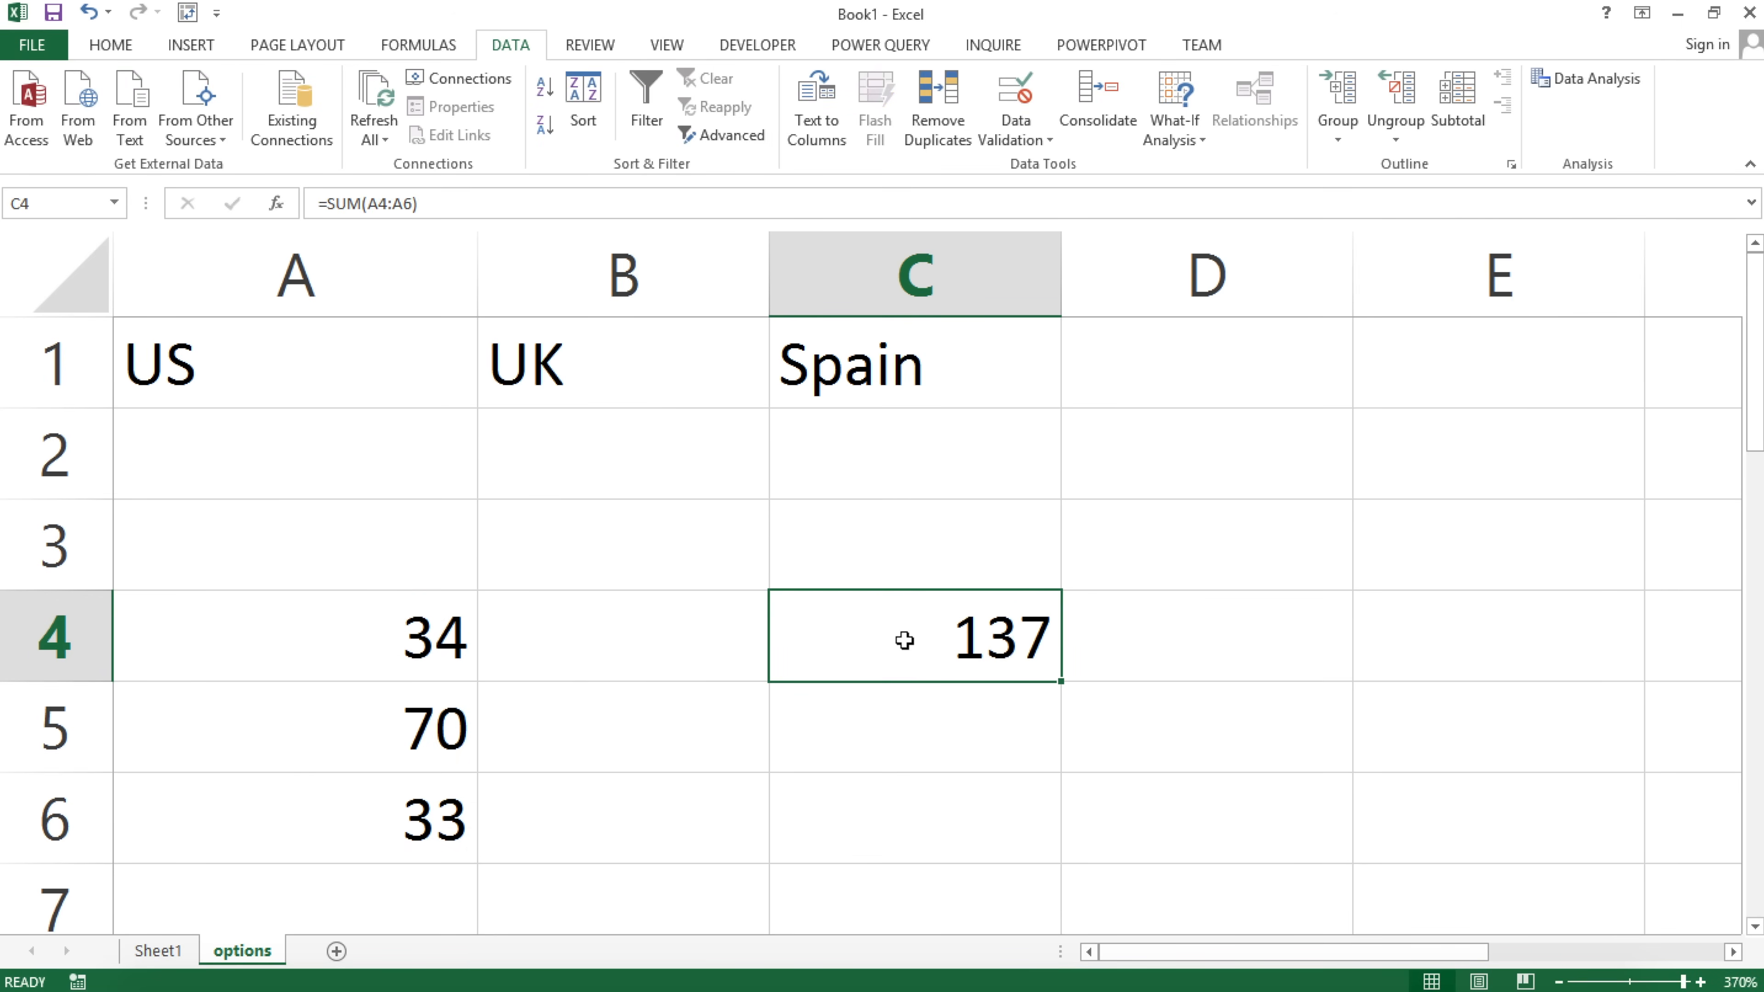
Name the range A4:A6 "numbers" and check that the name is in the list of defined names.
{"action": "left_click_drag", "start_coordinate": [416, 630], "coordinate": [409, 785]}
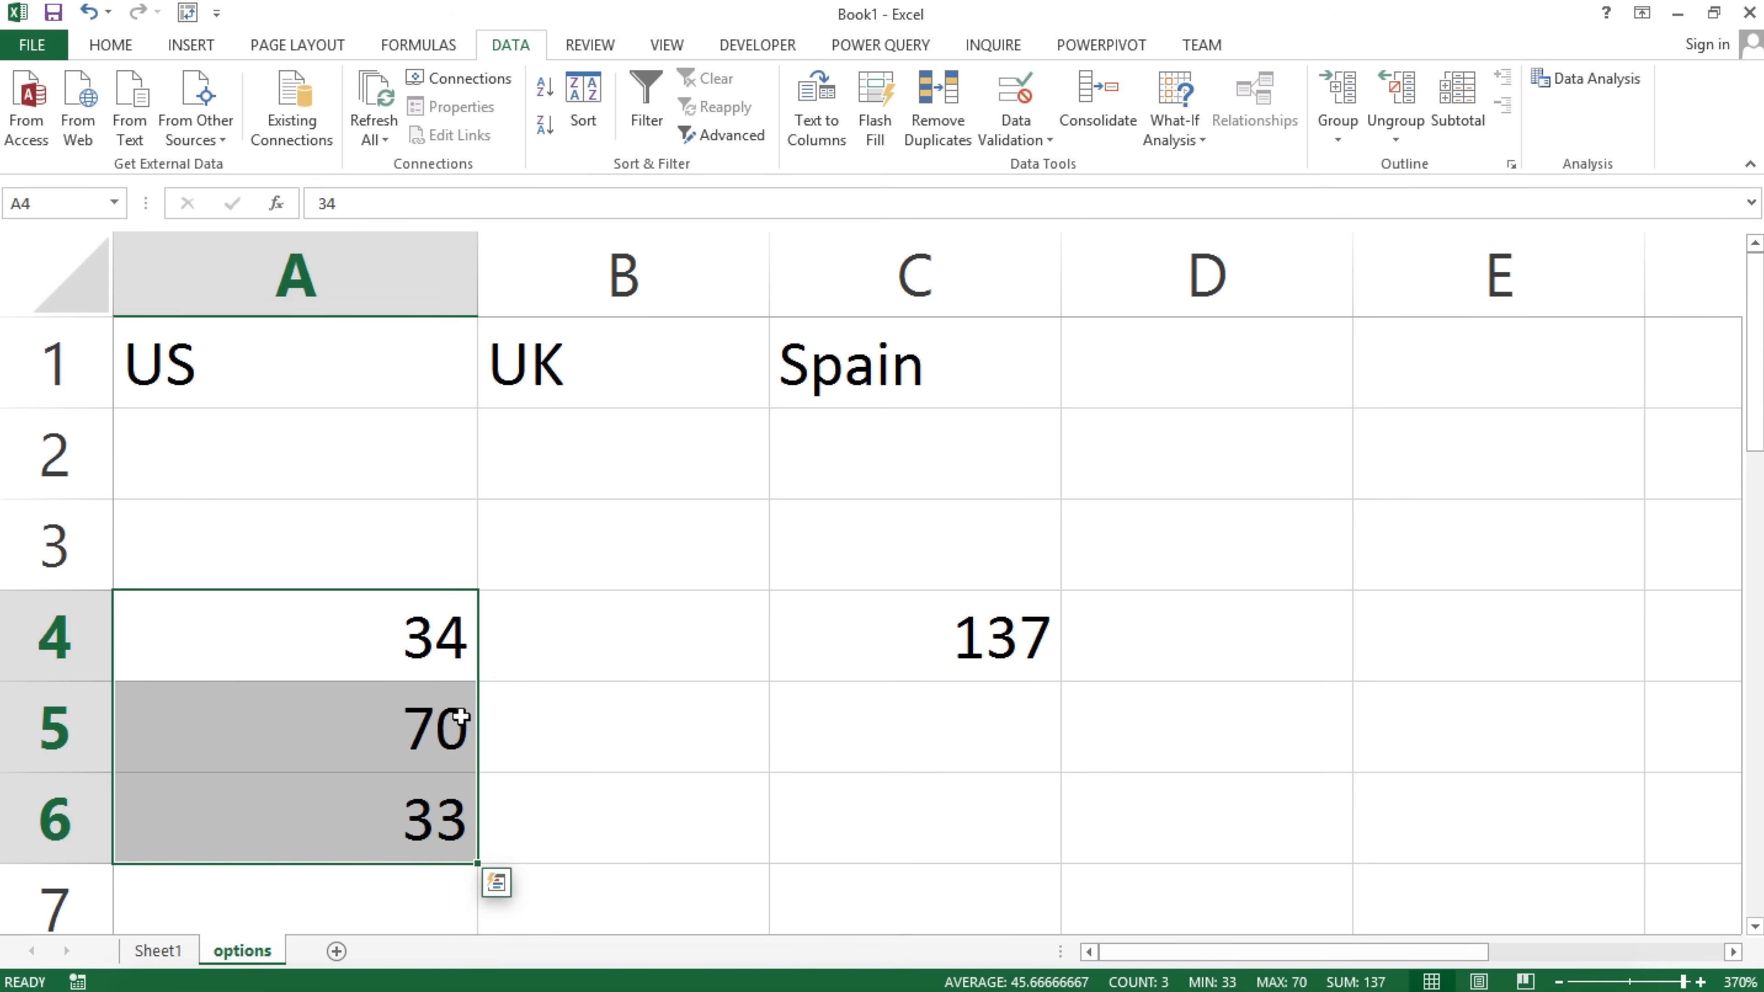
{"action": "left_click", "coordinate": [63, 208]}
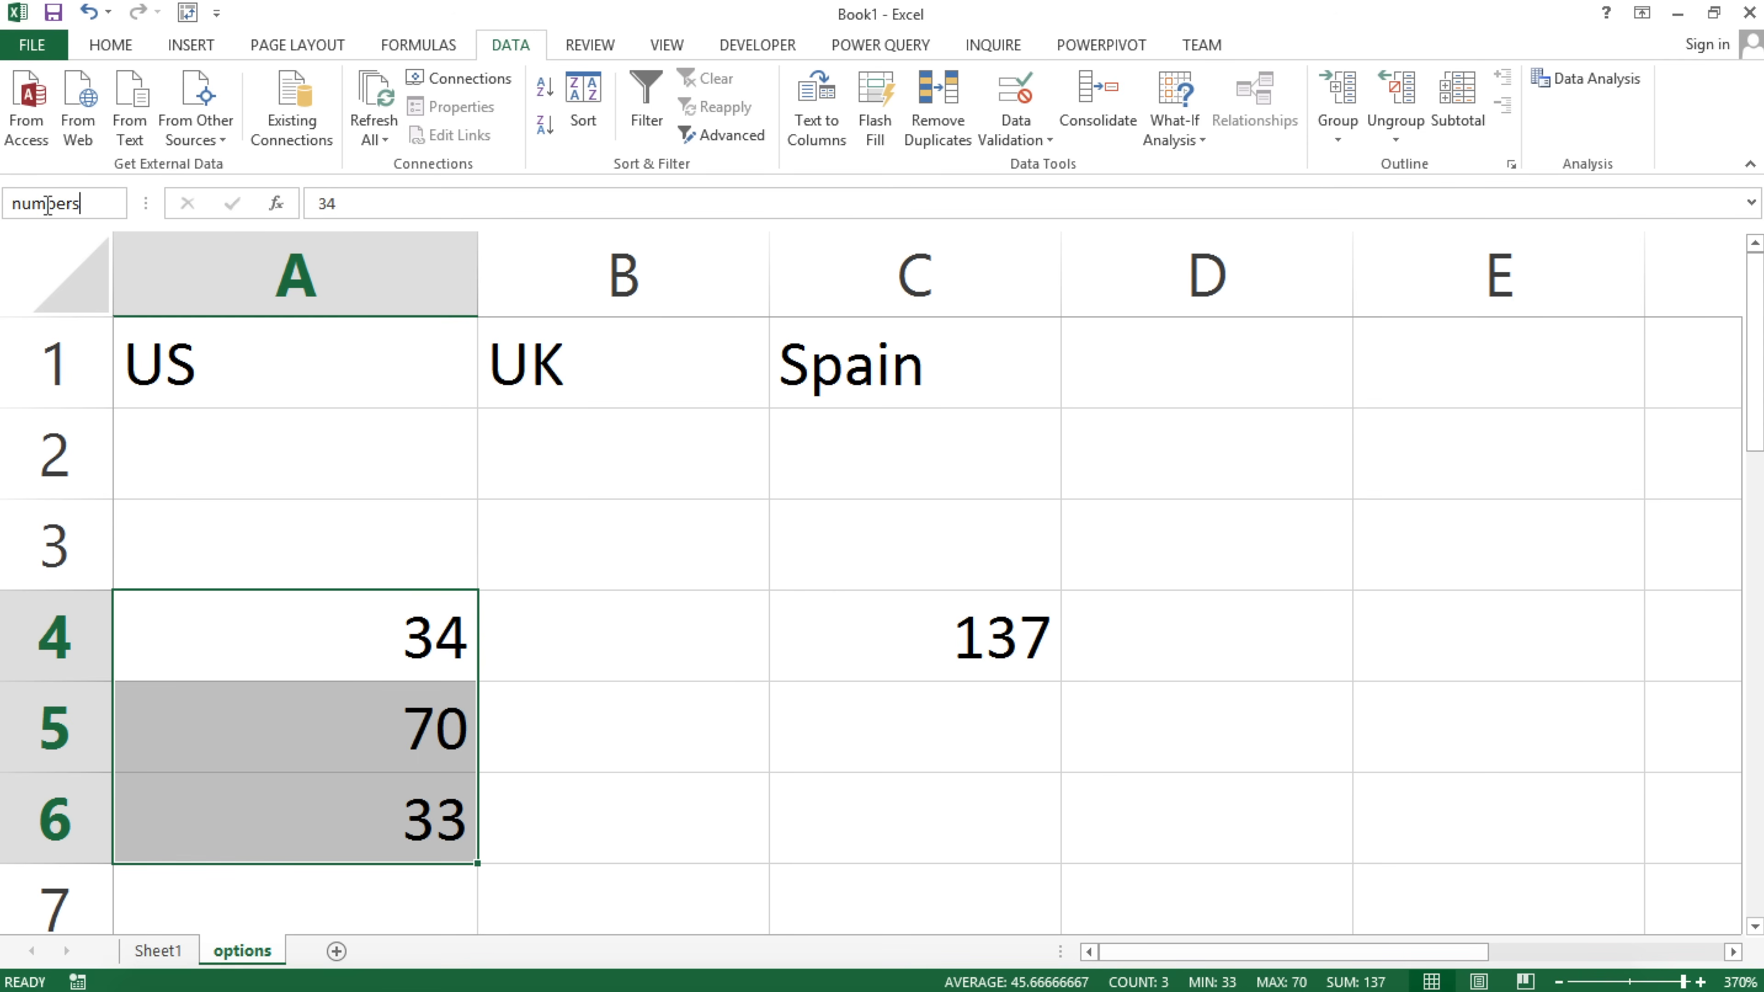
{"action": "key", "text": "Return"}
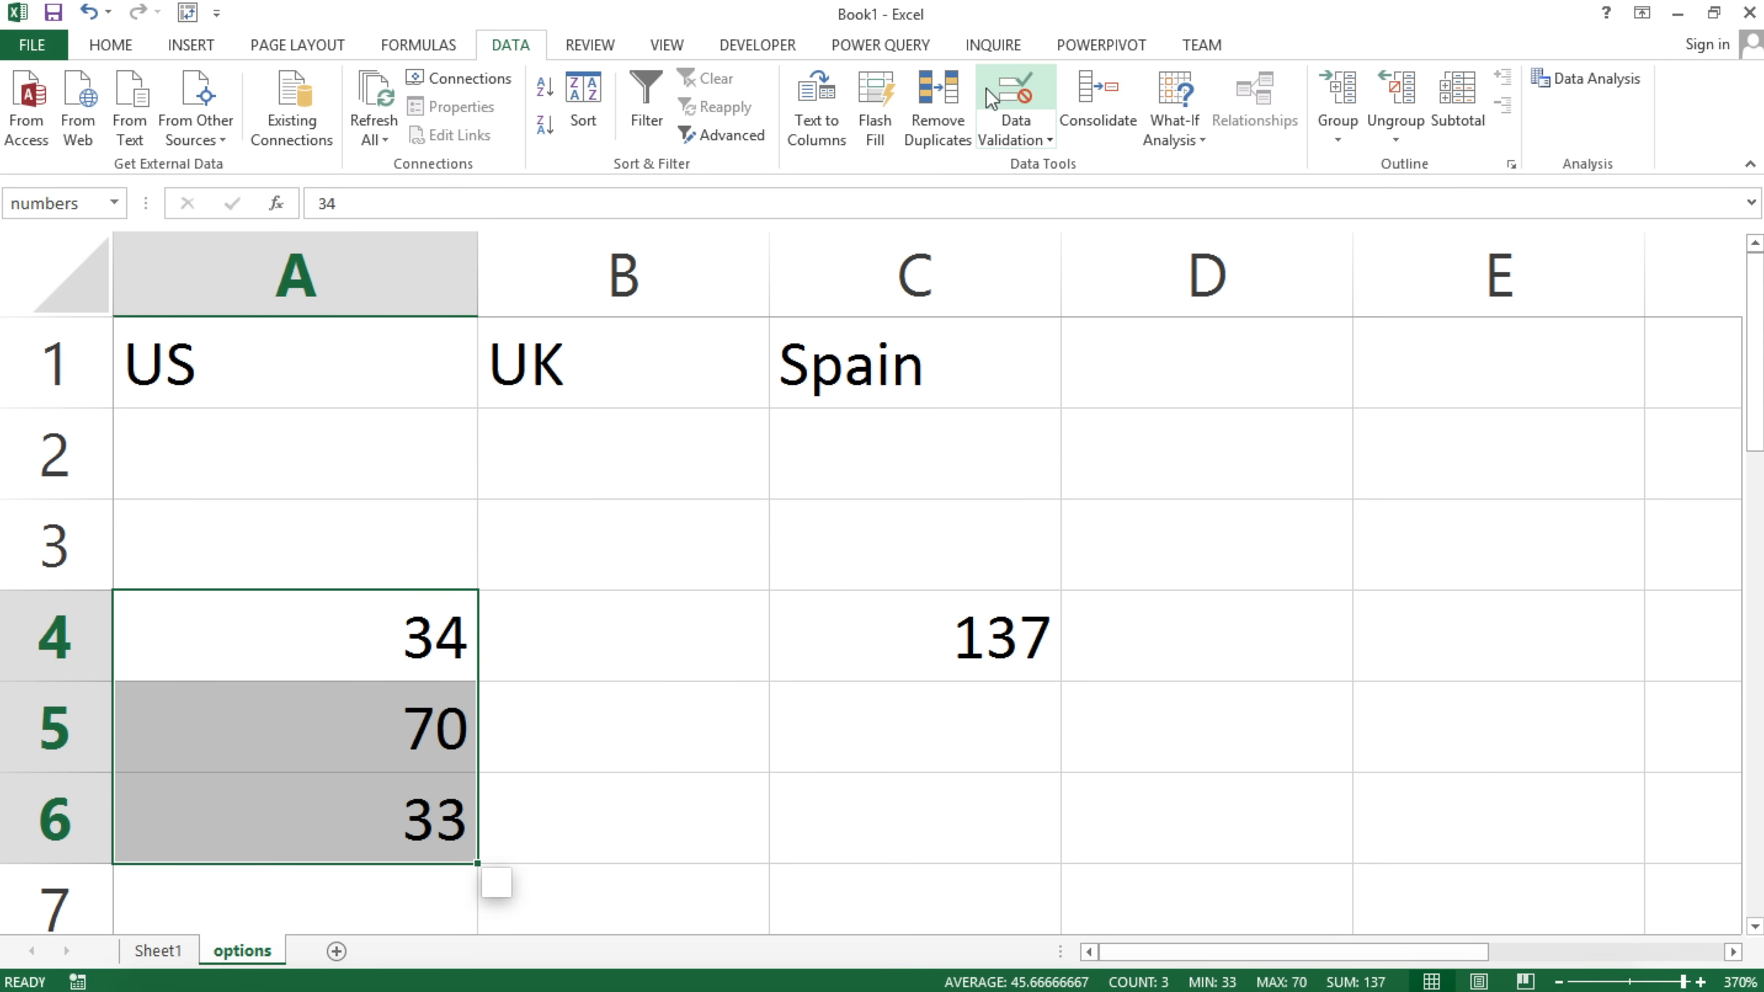
{"action": "left_click", "coordinate": [114, 202]}
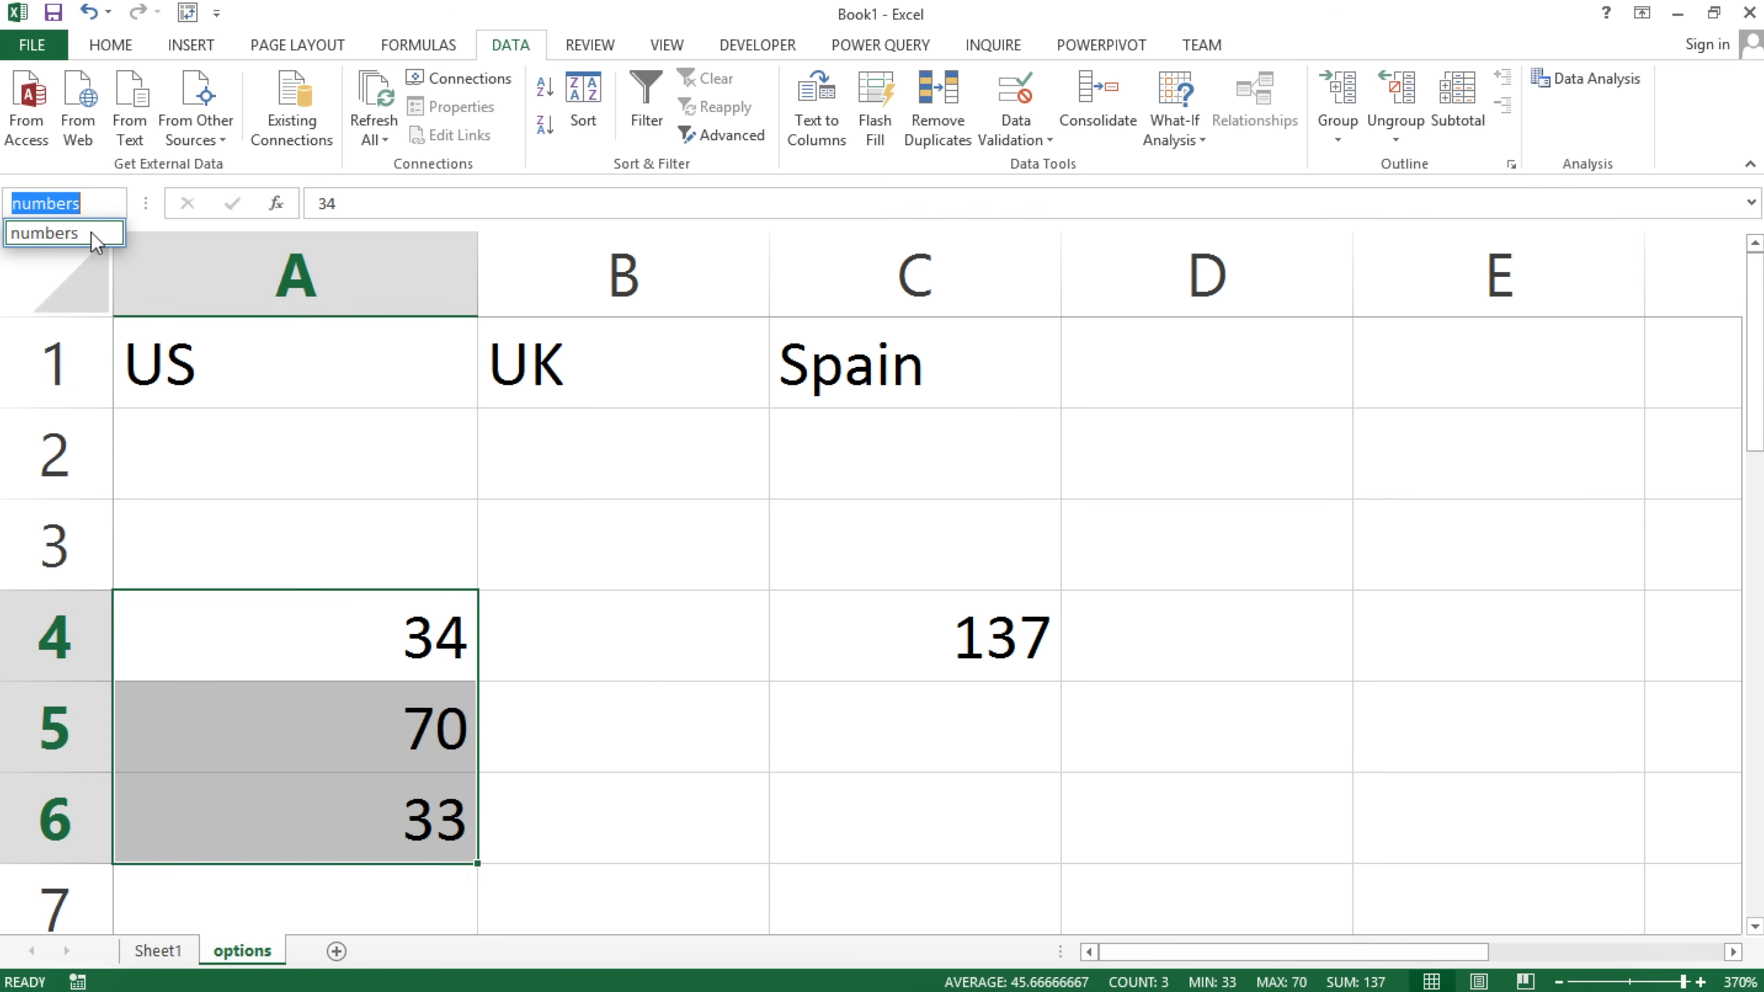
{"action": "left_click", "coordinate": [115, 203]}
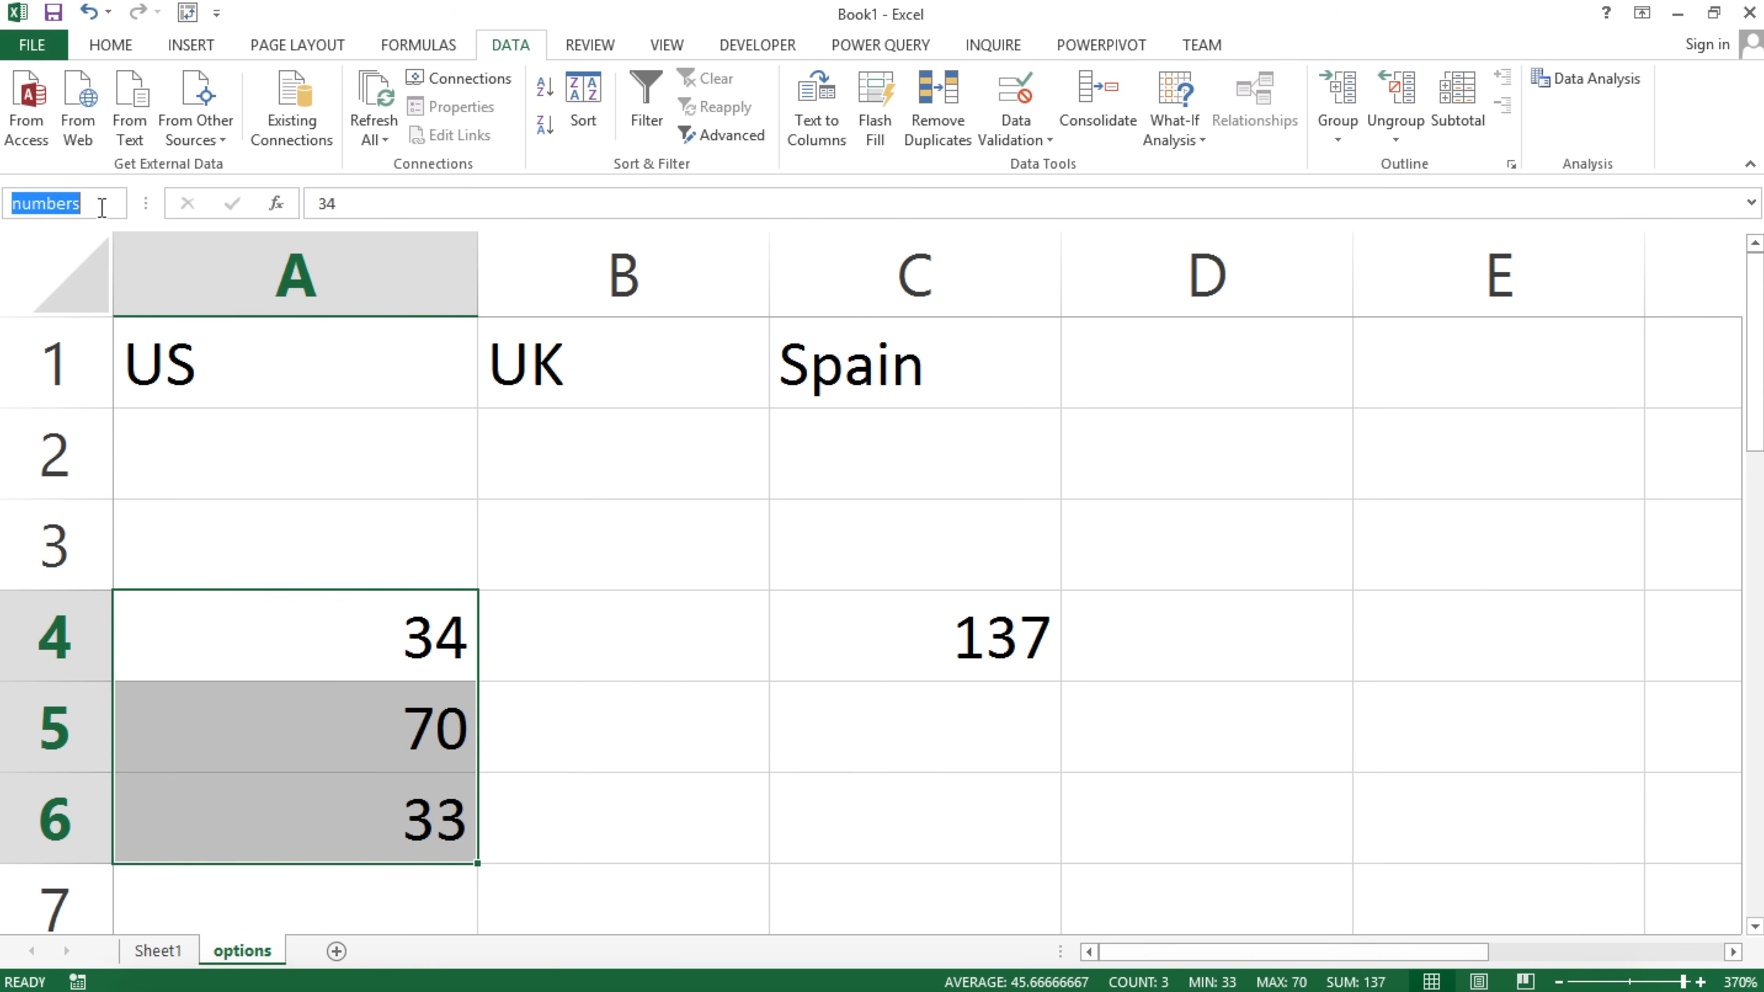
{"action": "left_click", "coordinate": [102, 207]}
{"action": "left_click", "coordinate": [390, 660]}
Total the named range in cell C5 with the formula =SUM(numbers).
{"action": "left_click", "coordinate": [943, 732]}
{"action": "type", "text": "=sum"}
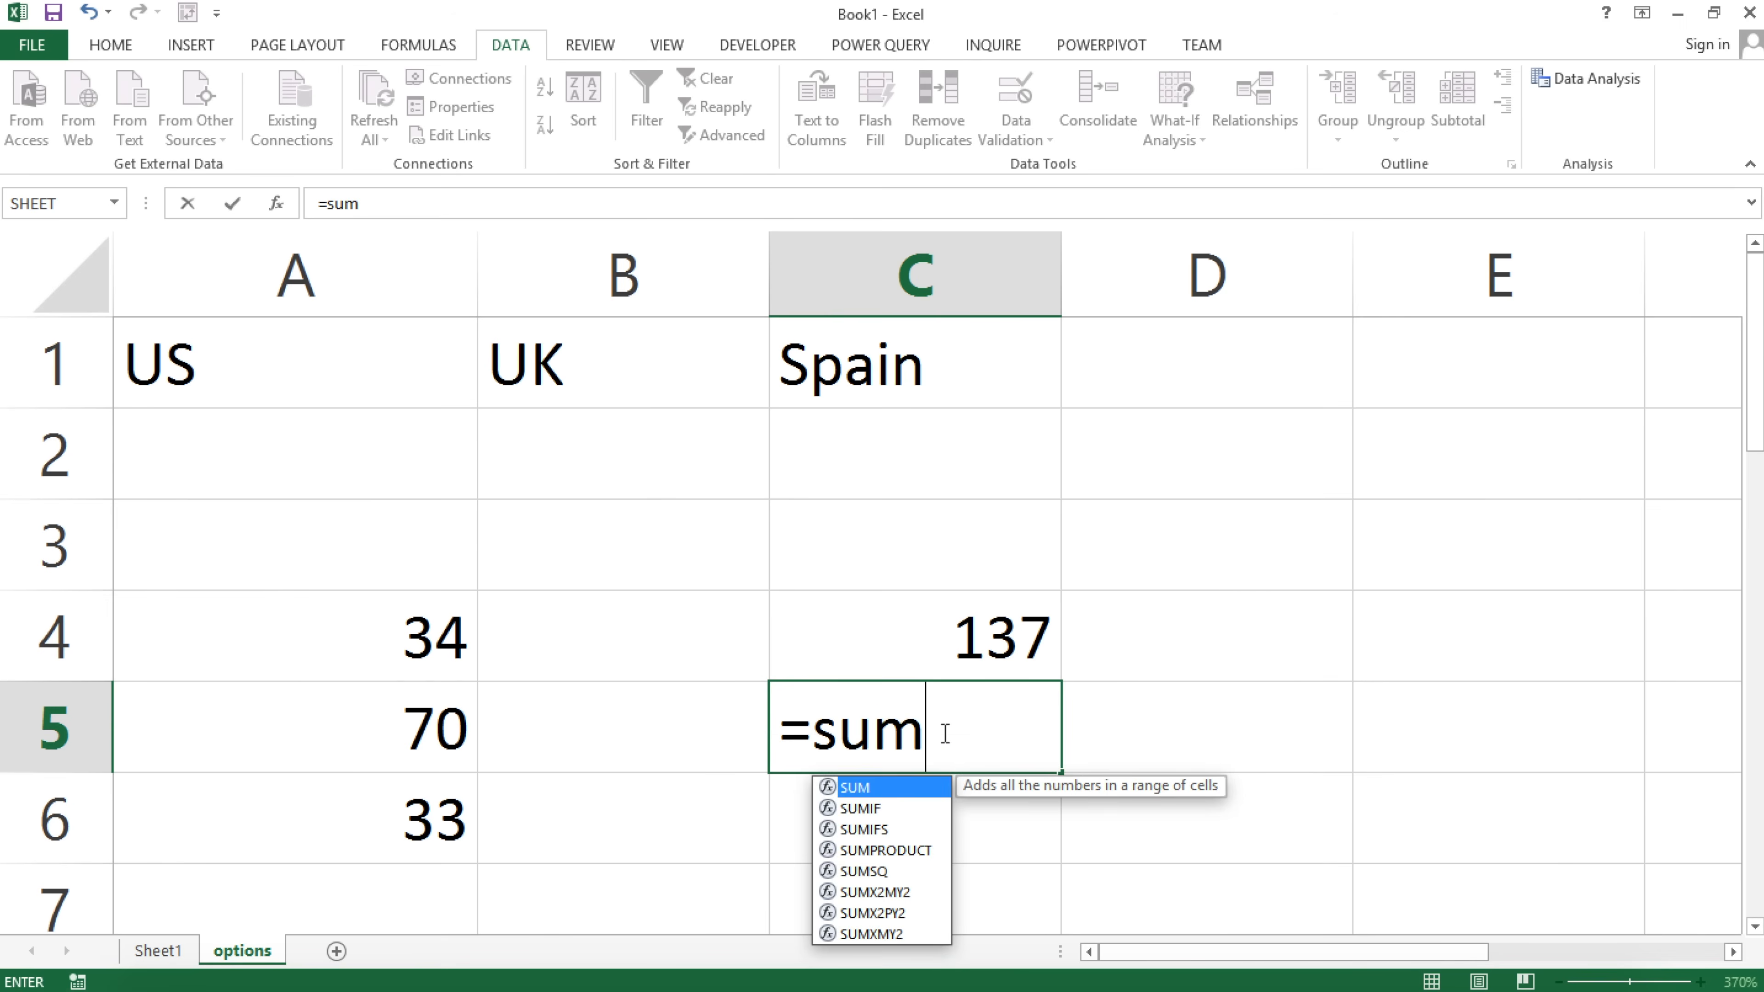
{"action": "key", "text": "Tab"}
{"action": "type", "text": "num"}
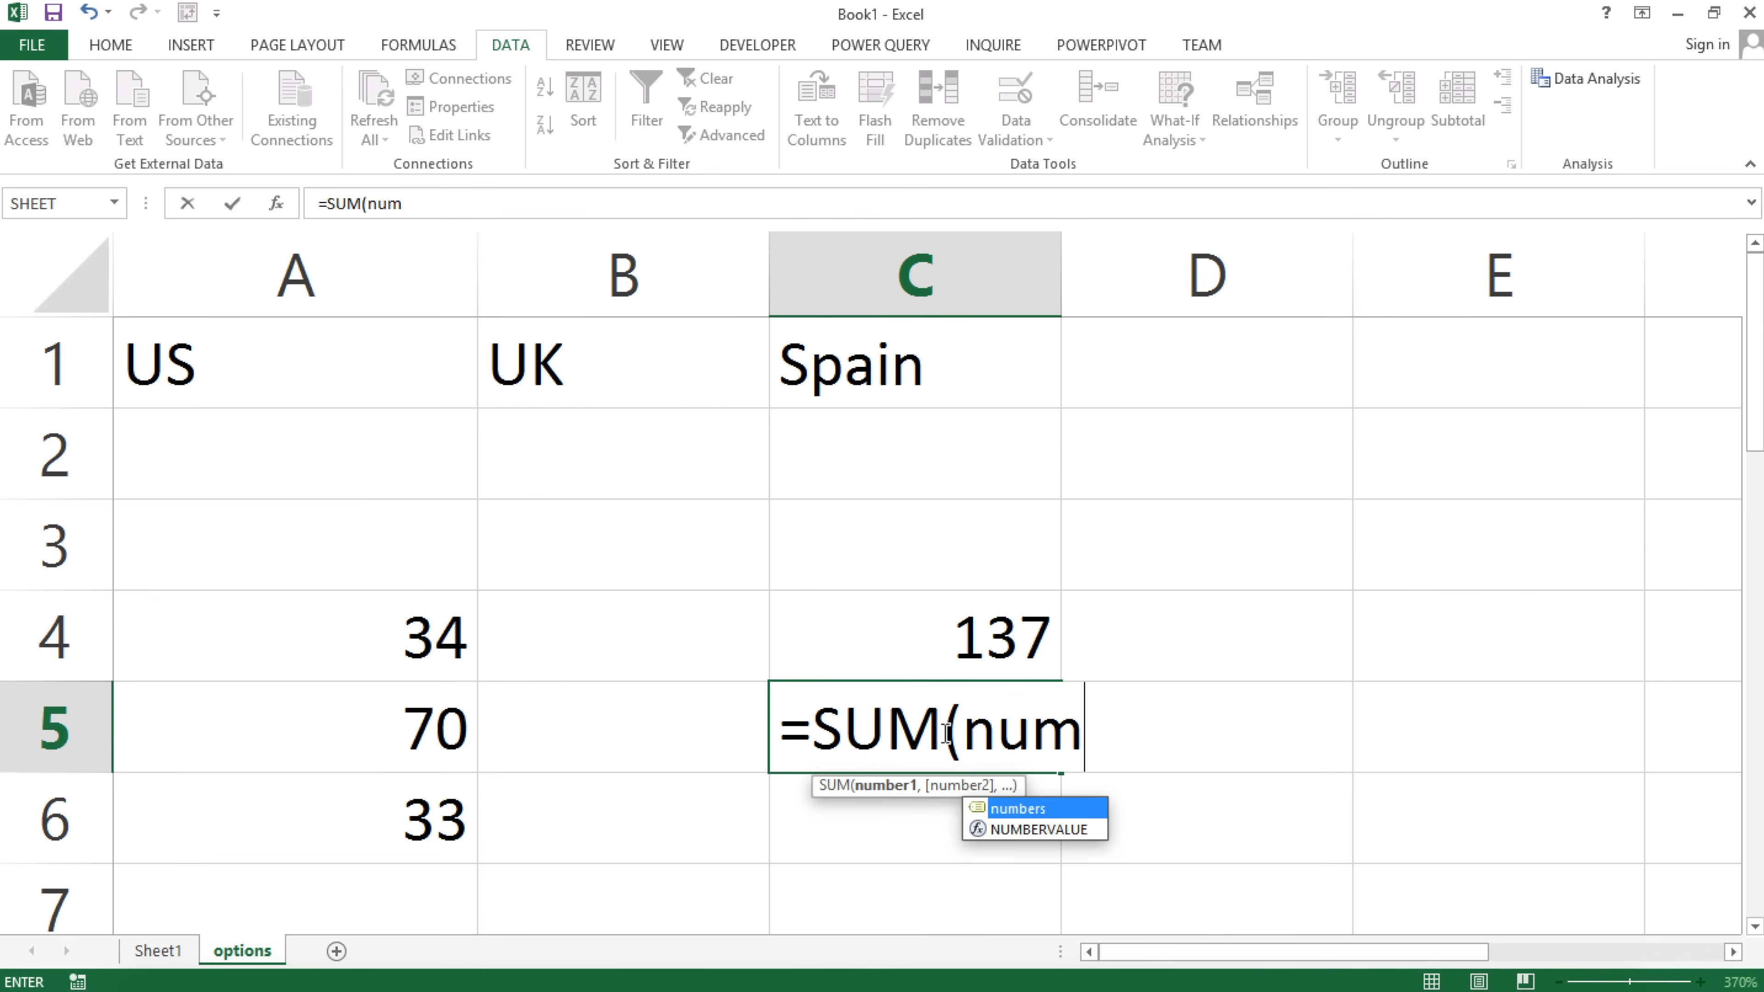
{"action": "key", "text": "Tab"}
{"action": "type", "text": ")"}
{"action": "key", "text": "Return"}
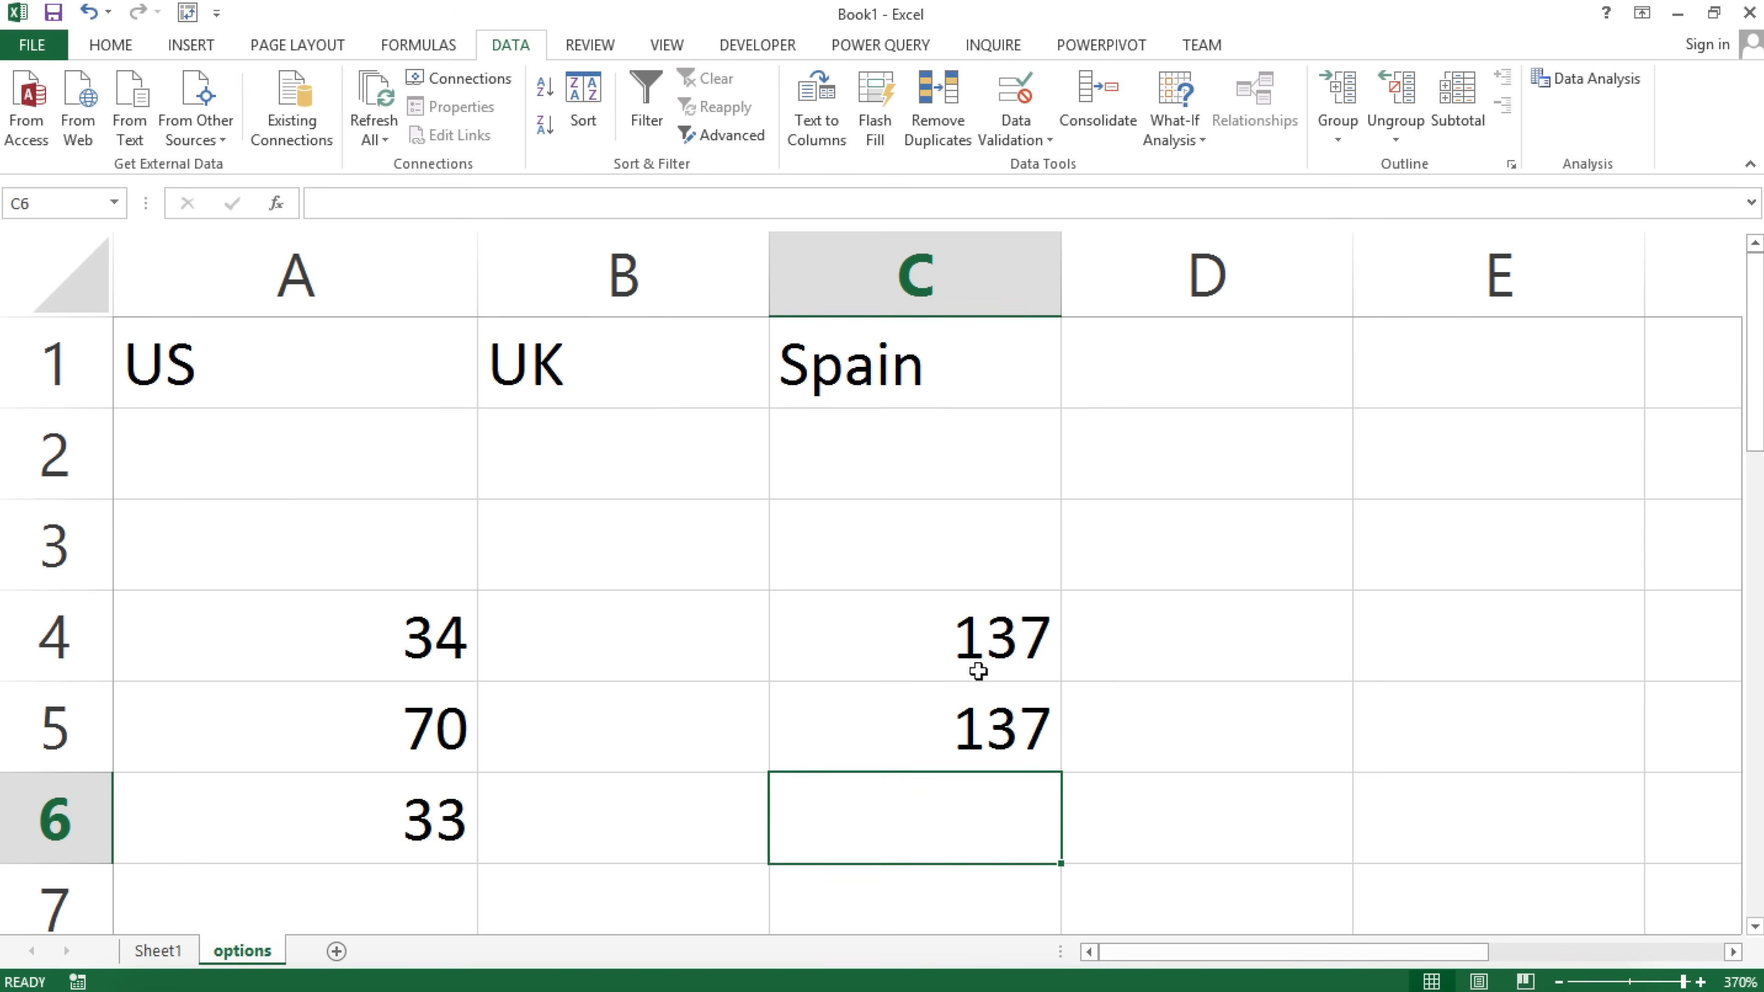
Try the formula =SUM(numbers) in cell C2 of Sheet1 and undo the entry.
{"action": "left_click", "coordinate": [158, 951]}
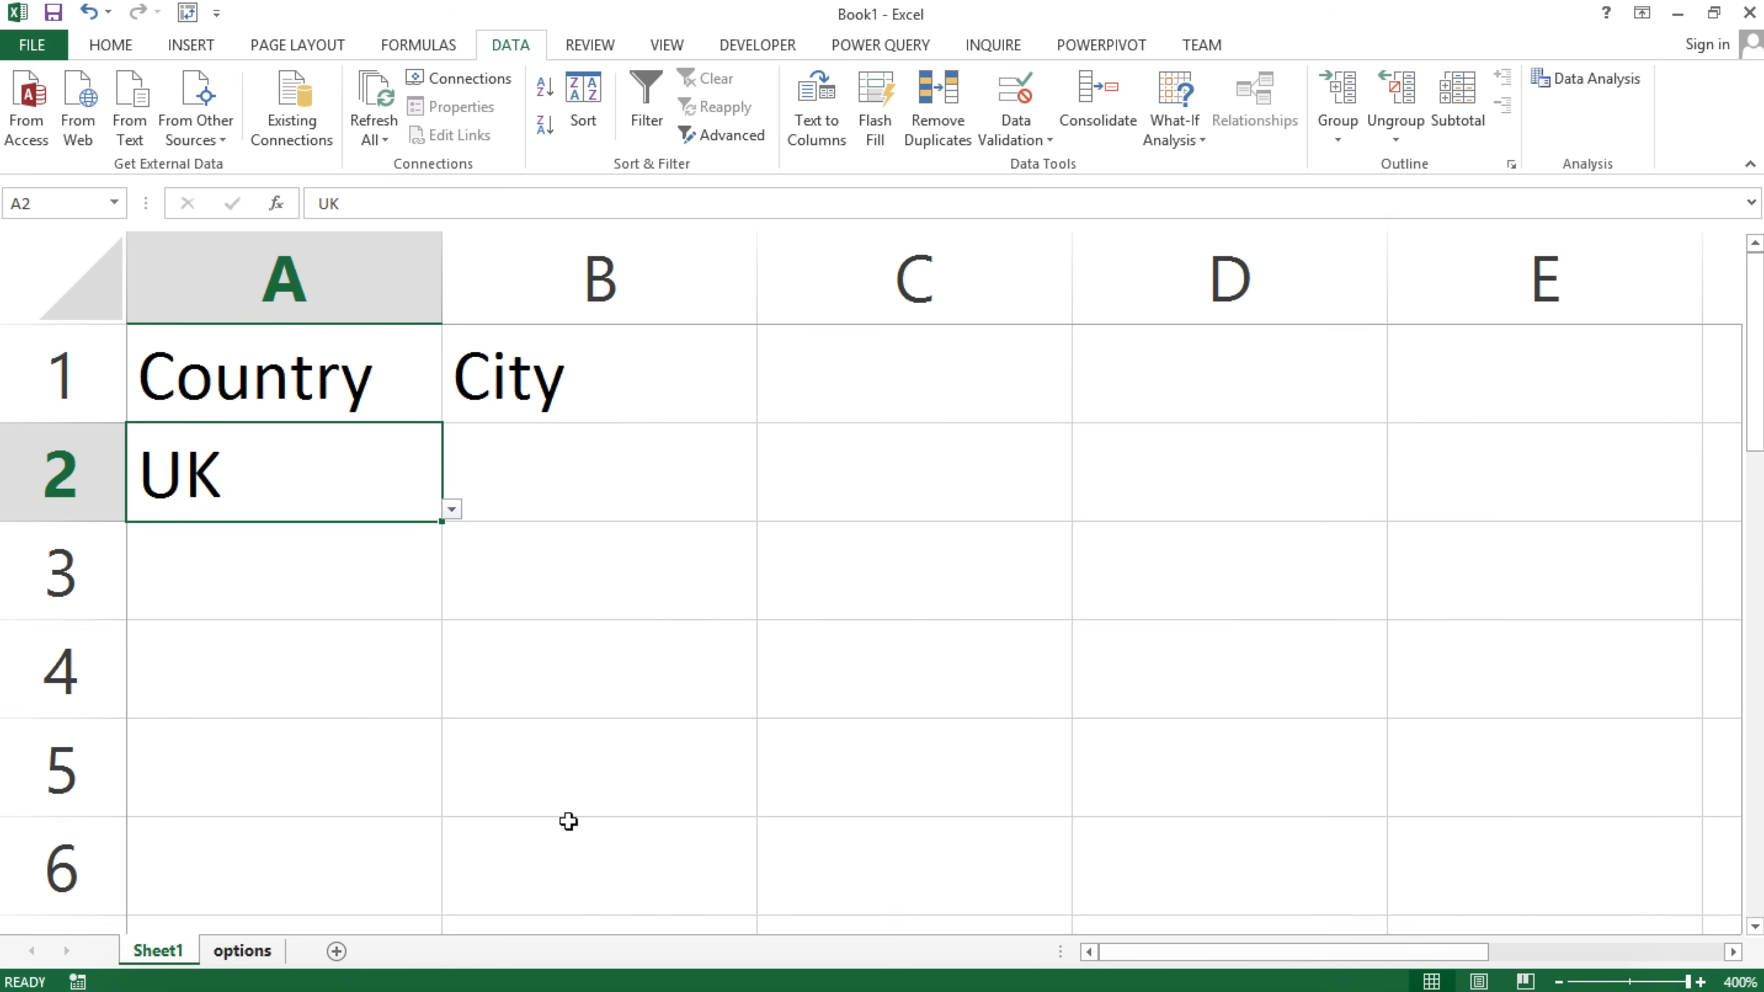
{"action": "left_click", "coordinate": [624, 612]}
{"action": "left_click", "coordinate": [1027, 465]}
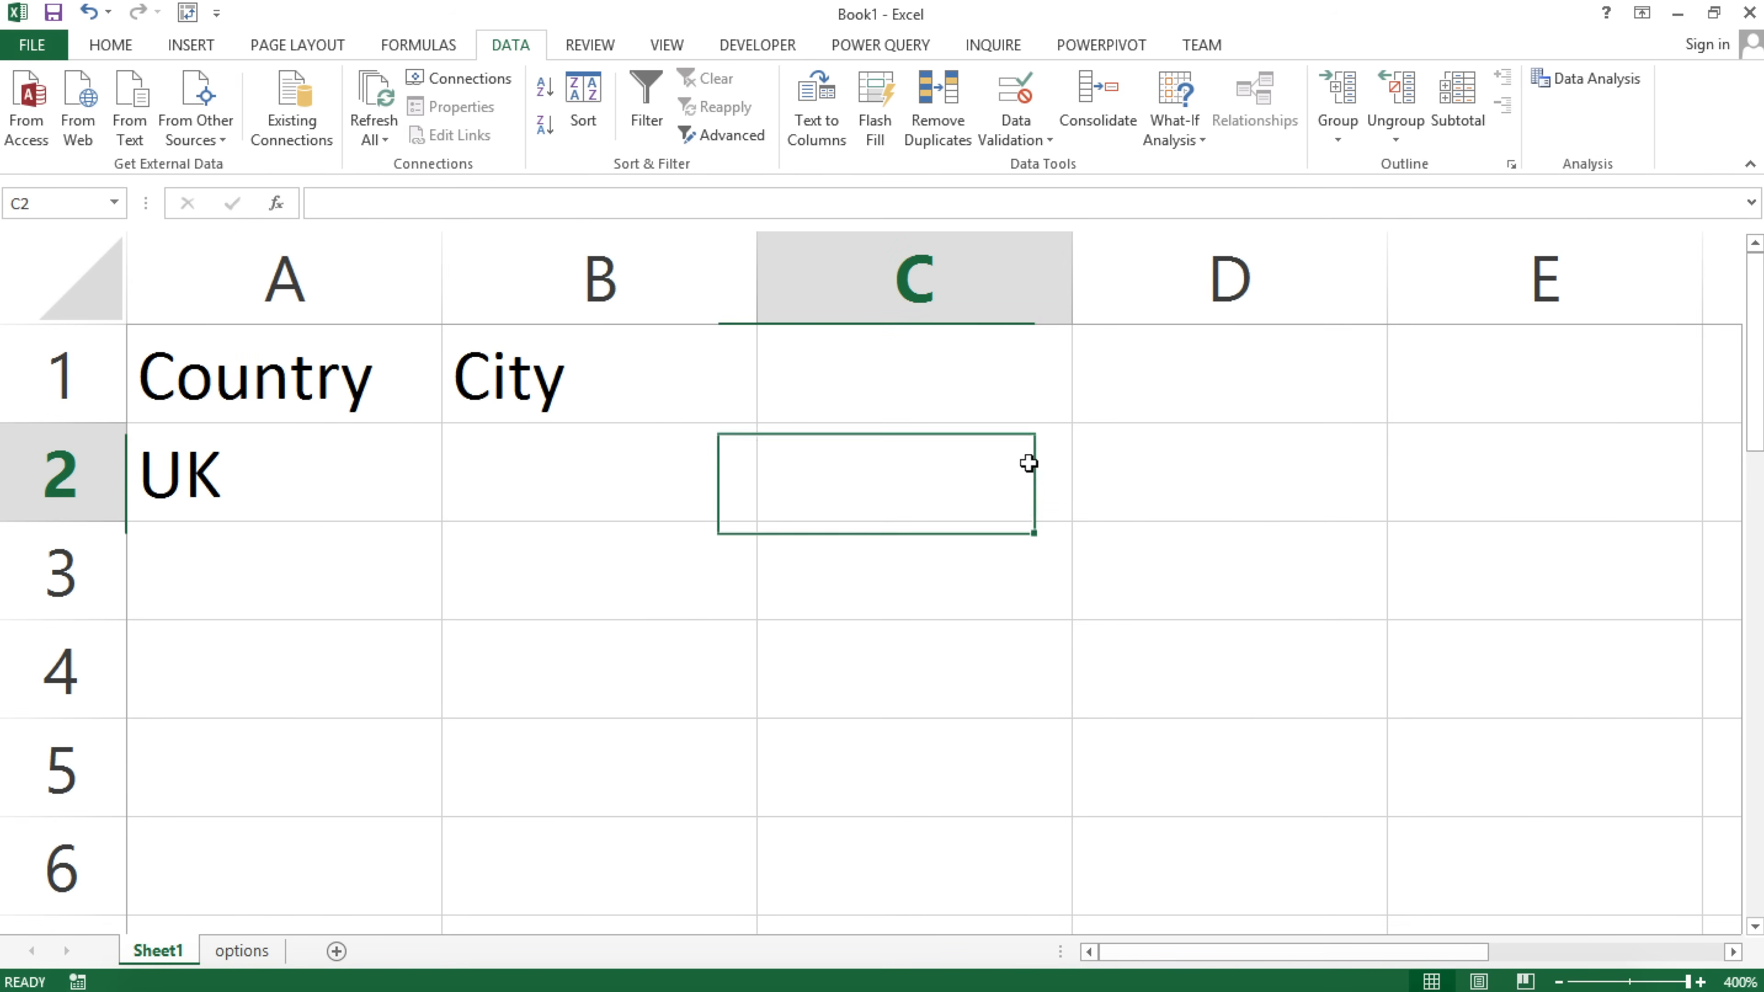
{"action": "type", "text": "=sum(numbers"}
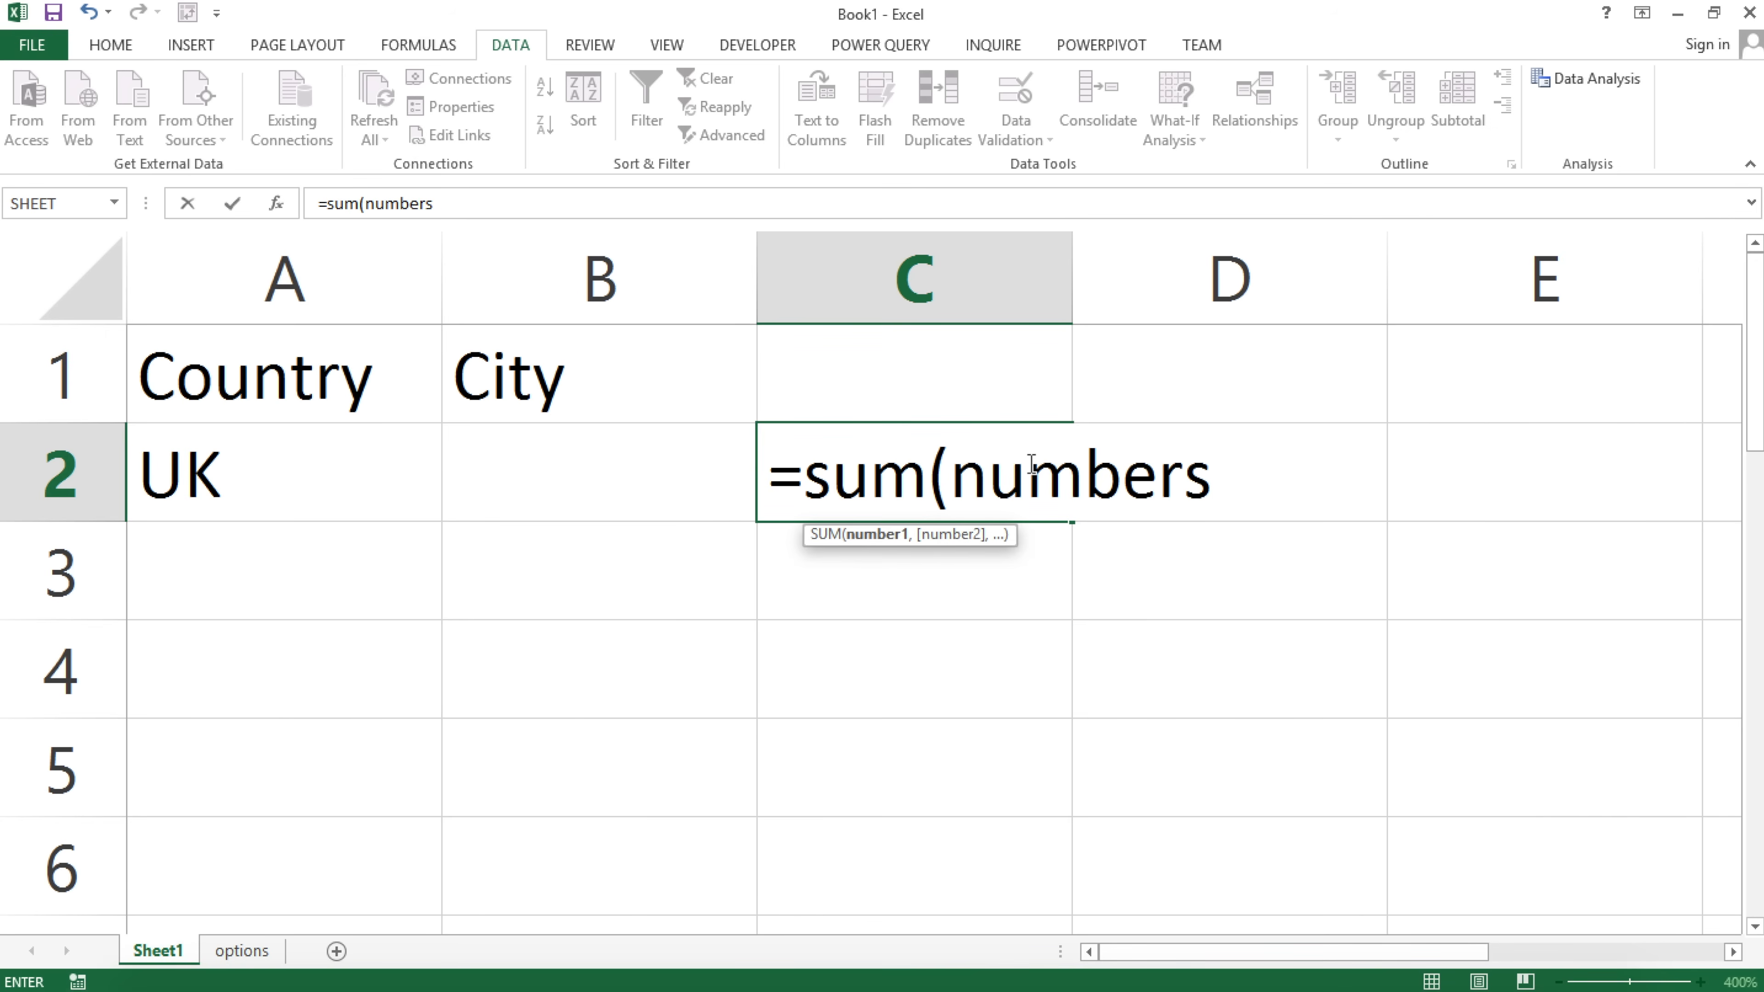
{"action": "key", "text": "Return"}
{"action": "left_click", "coordinate": [1029, 464]}
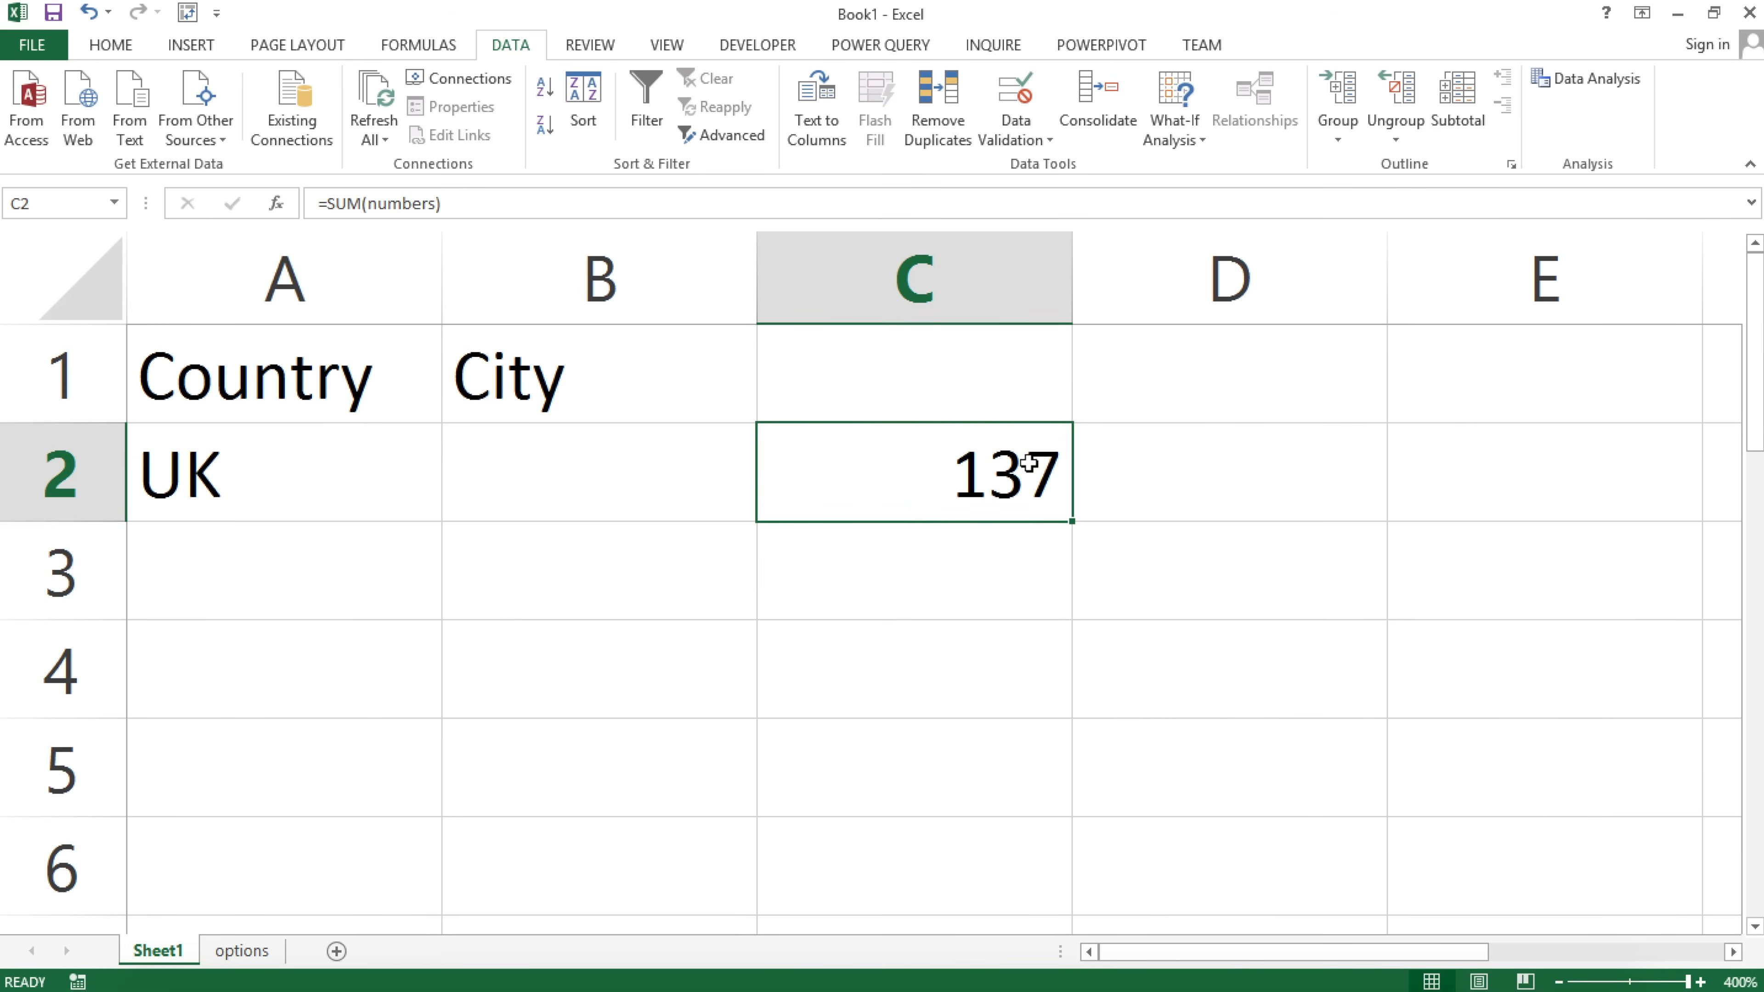
{"action": "double_click", "coordinate": [1028, 464]}
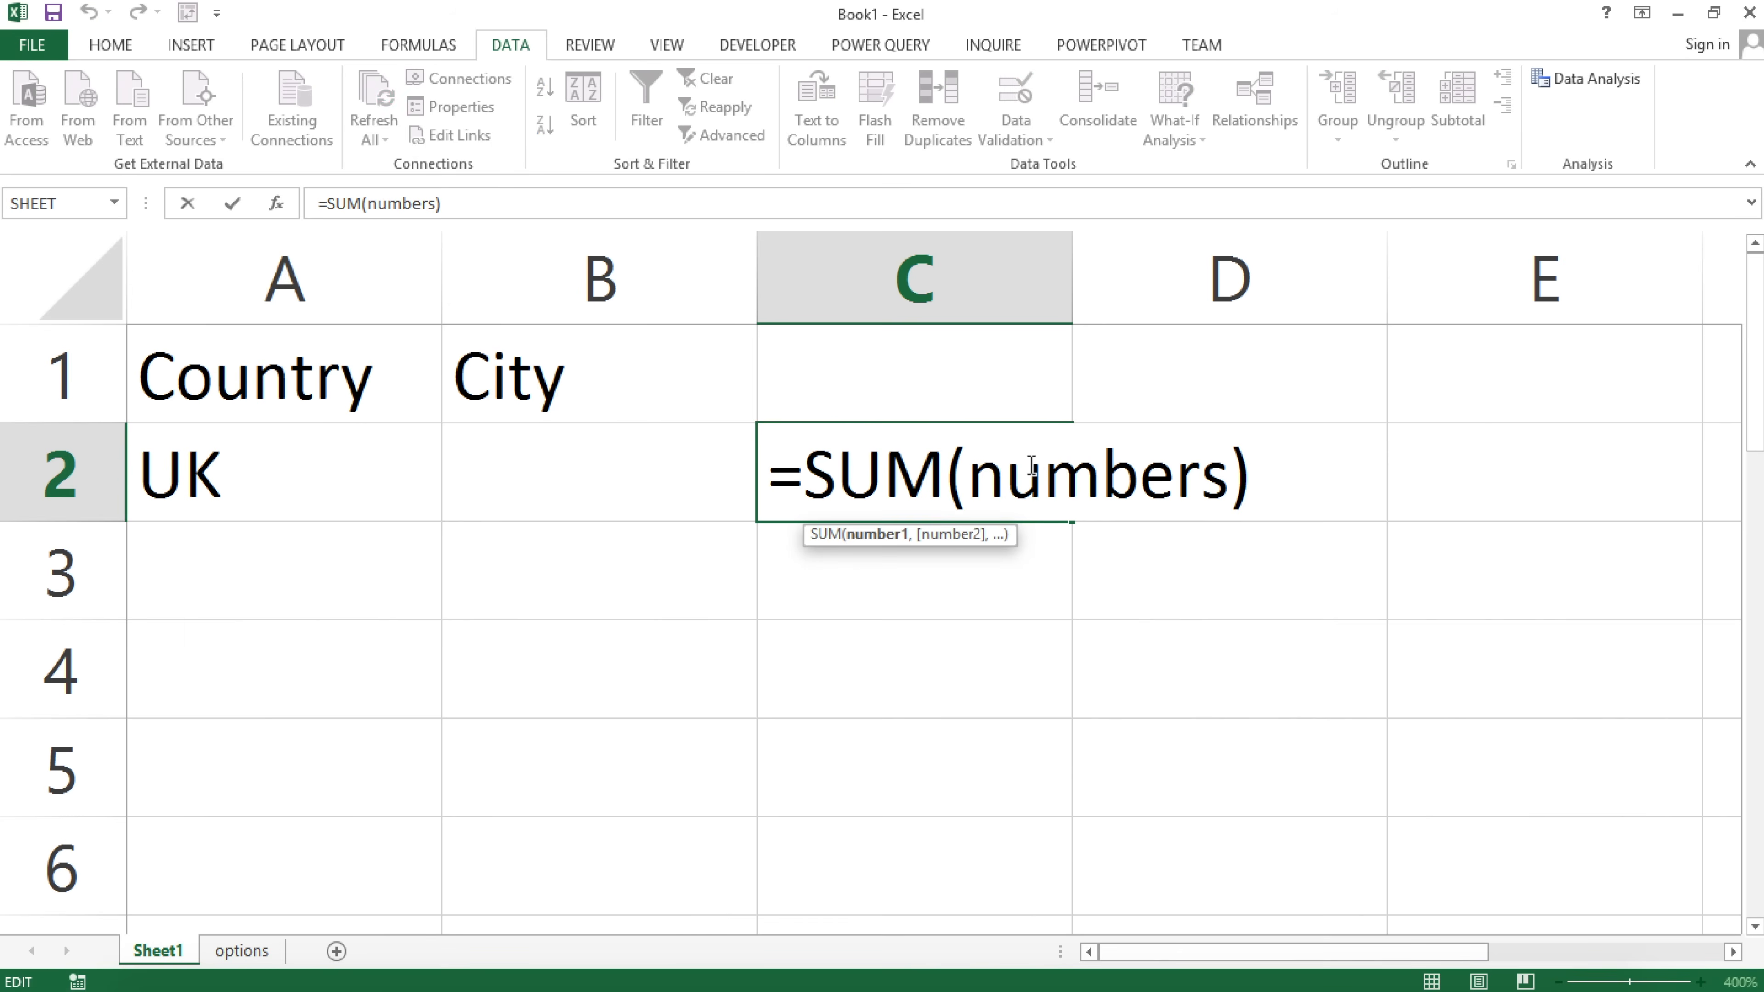
{"action": "key", "text": "Return"}
{"action": "key", "text": "ctrl+z"}
{"action": "left_click", "coordinate": [1020, 589]}
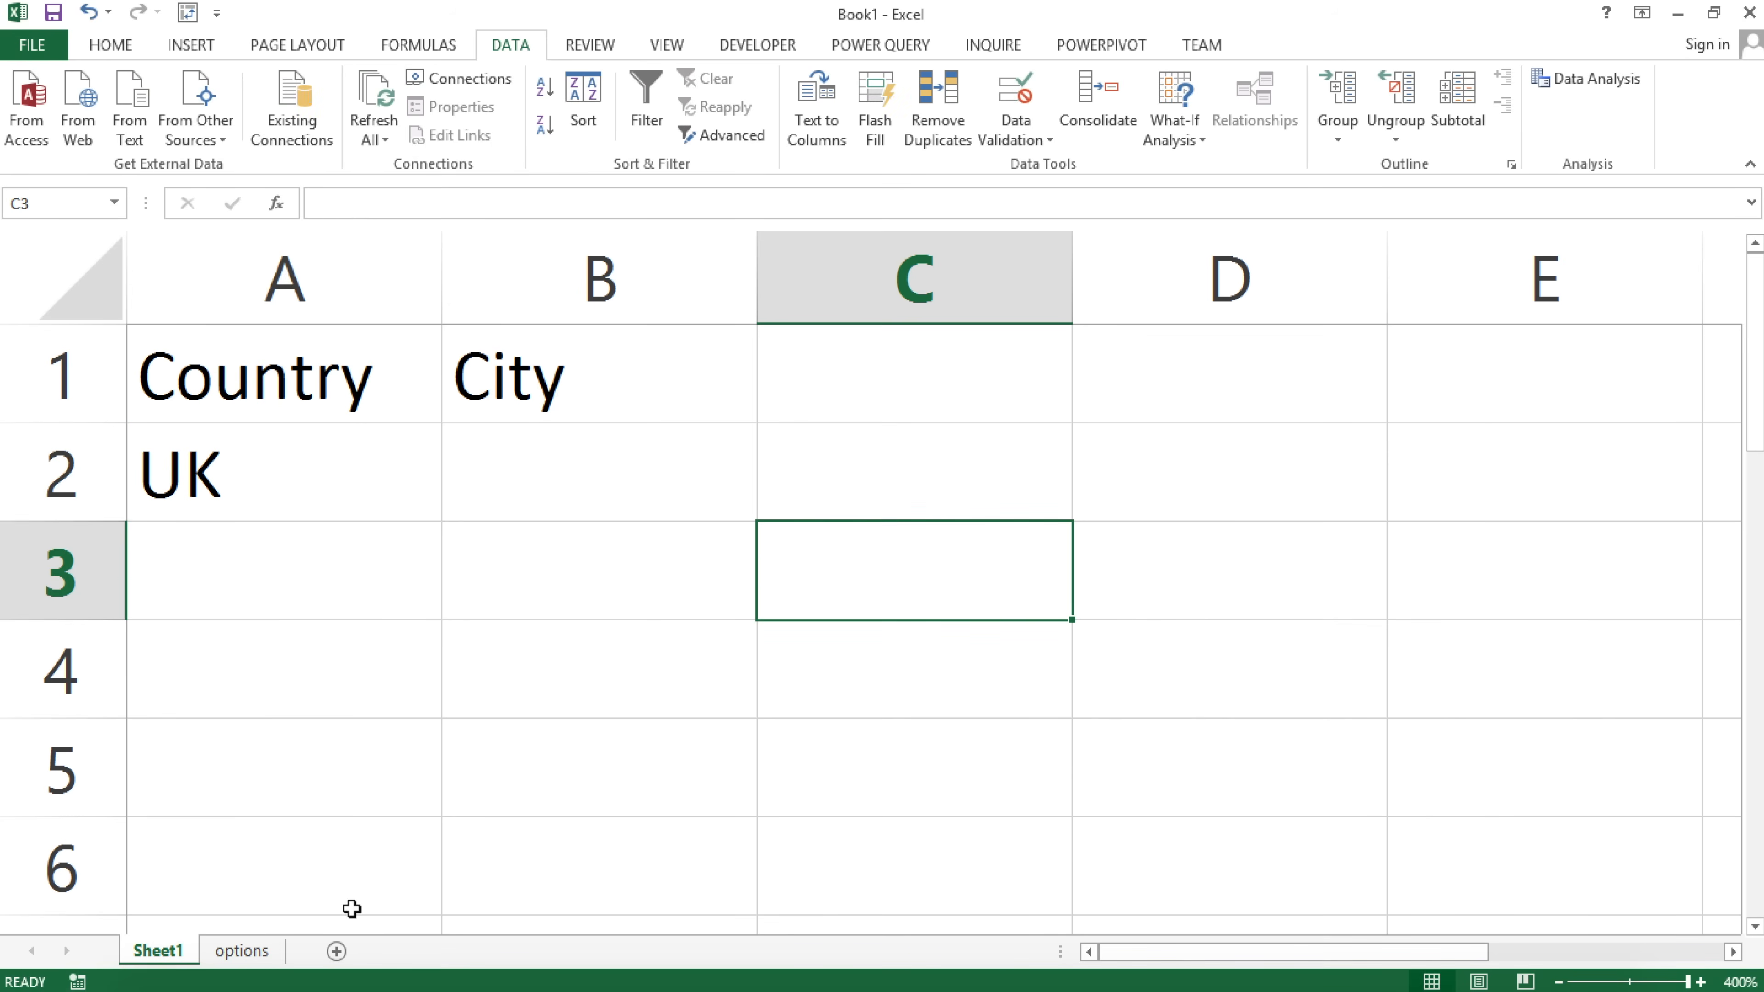
Clear the two SUM formulas from cells C4 and C5 of the options sheet.
{"action": "left_click", "coordinate": [242, 951]}
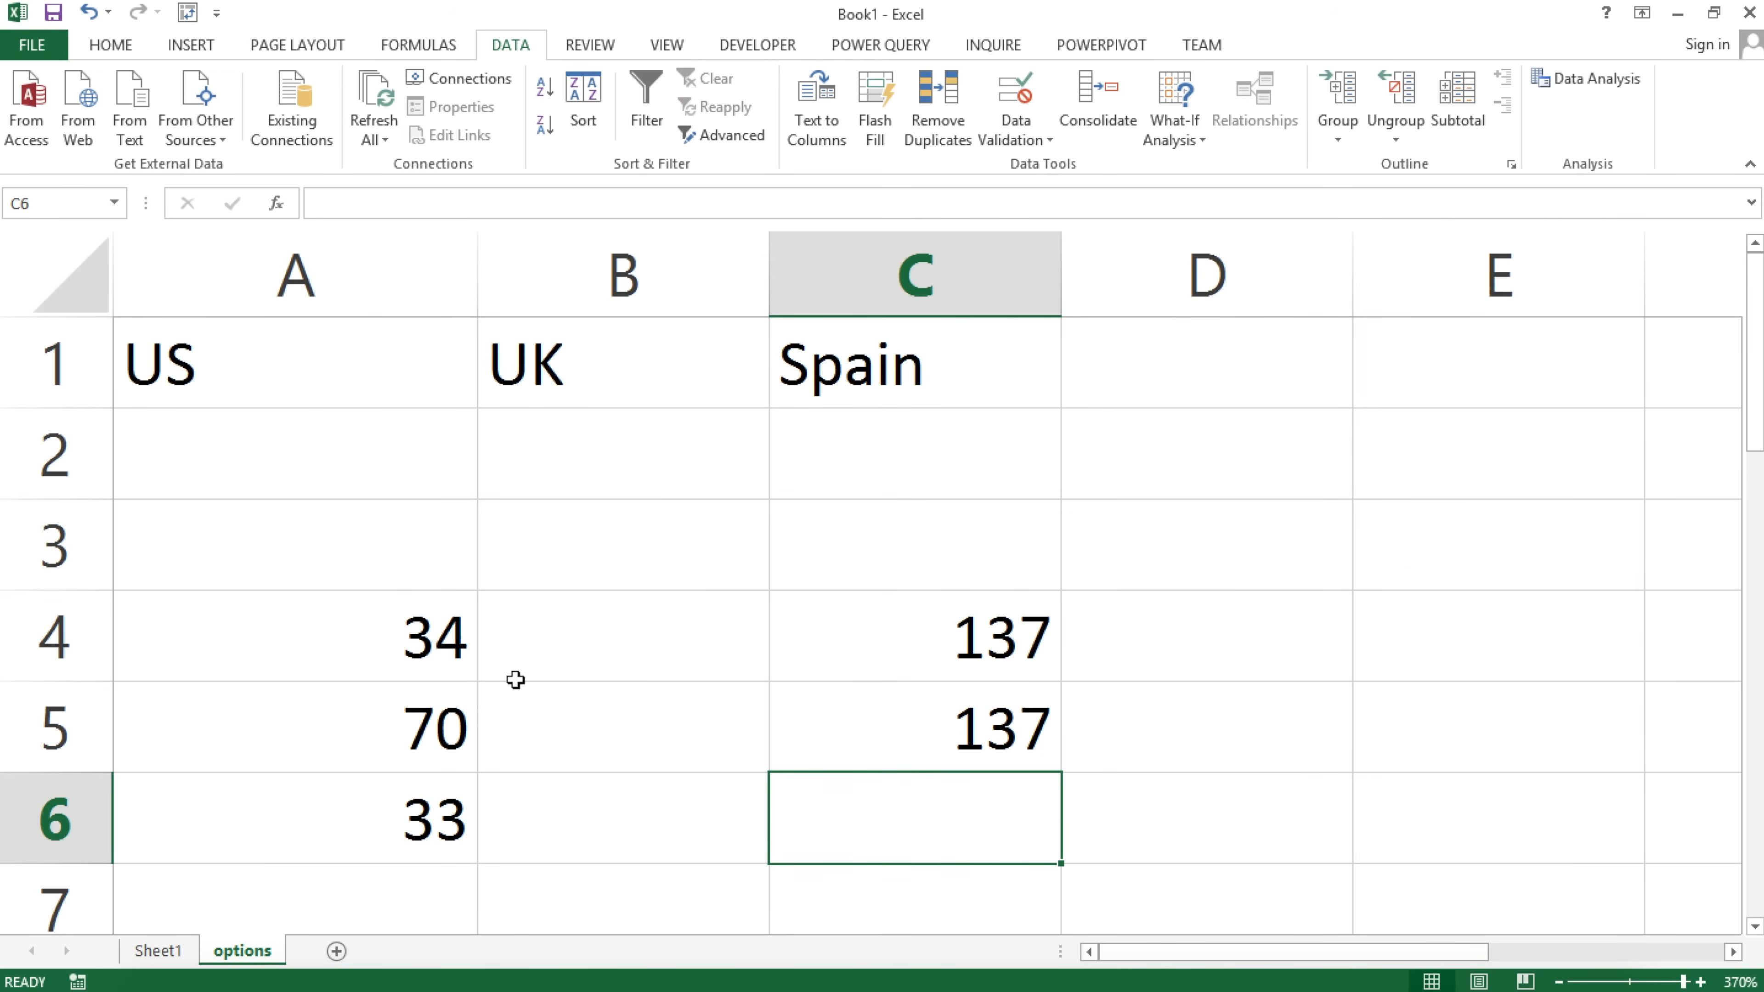
{"action": "left_click_drag", "start_coordinate": [1004, 630], "coordinate": [1010, 723]}
{"action": "key", "text": "F2"}
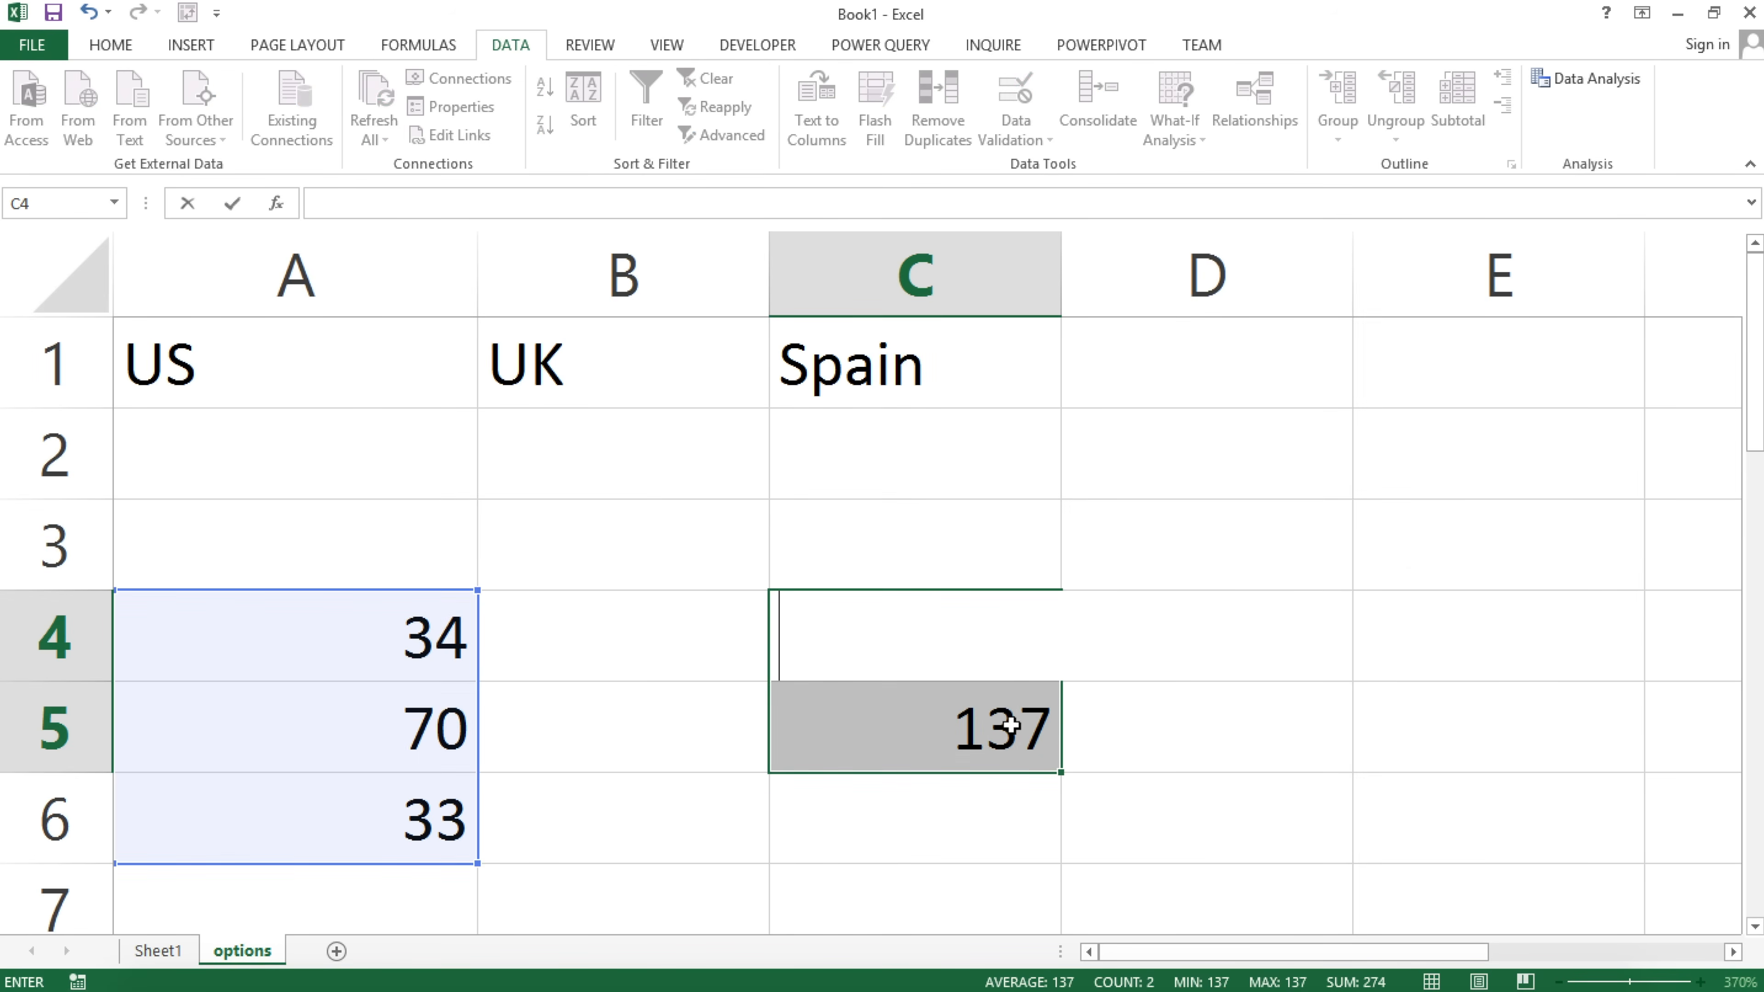
{"action": "left_click", "coordinate": [1010, 724]}
{"action": "key", "text": "BackSpace"}
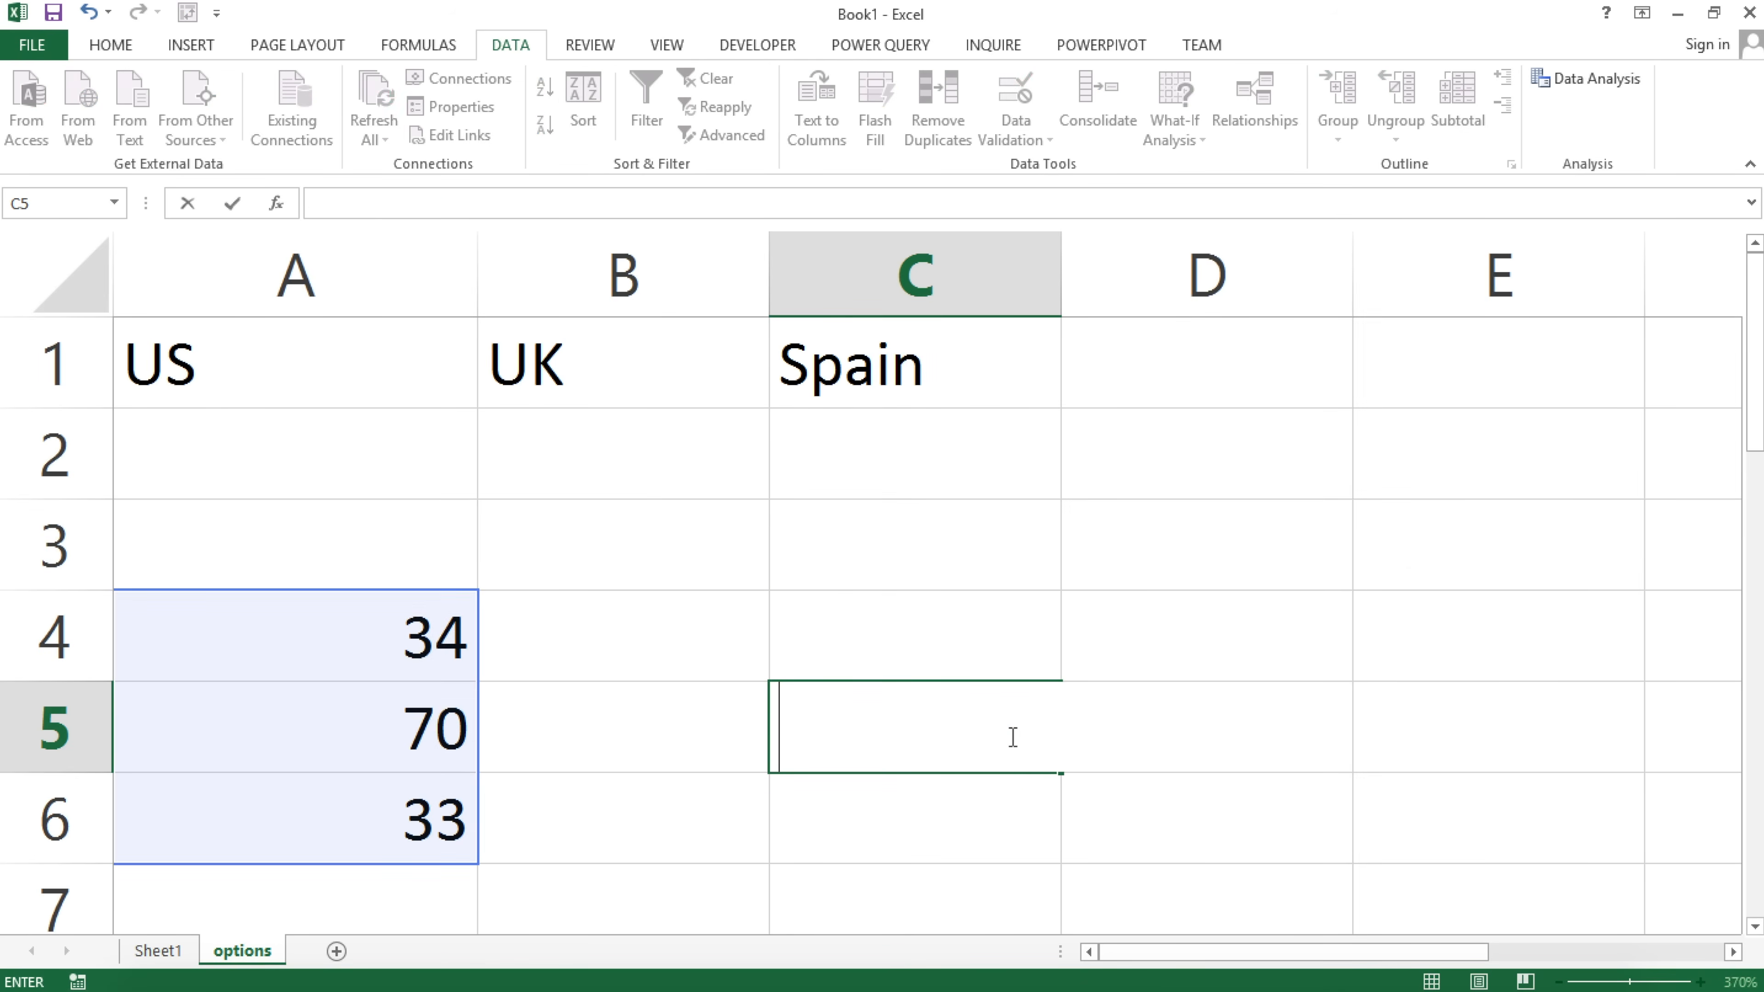
{"action": "key", "text": "Left"}
Delete the sample numbers from cells A4 to A6.
{"action": "left_click_drag", "start_coordinate": [396, 660], "coordinate": [395, 802]}
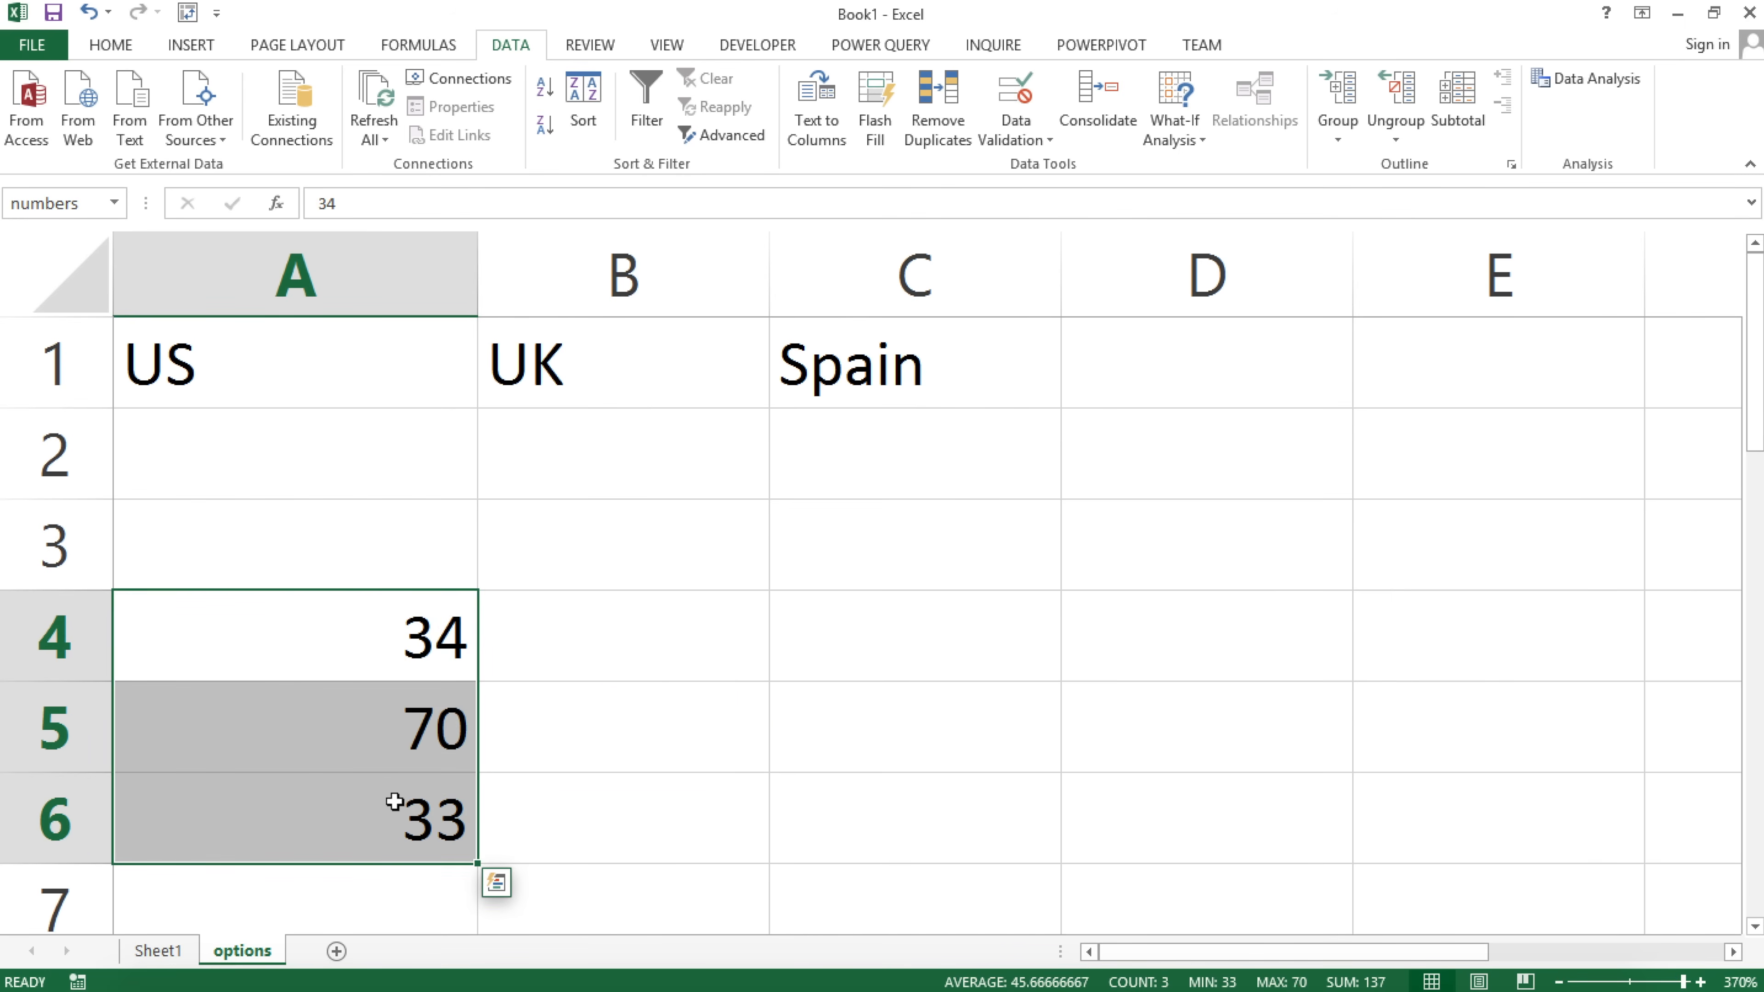
{"action": "key", "text": "Delete"}
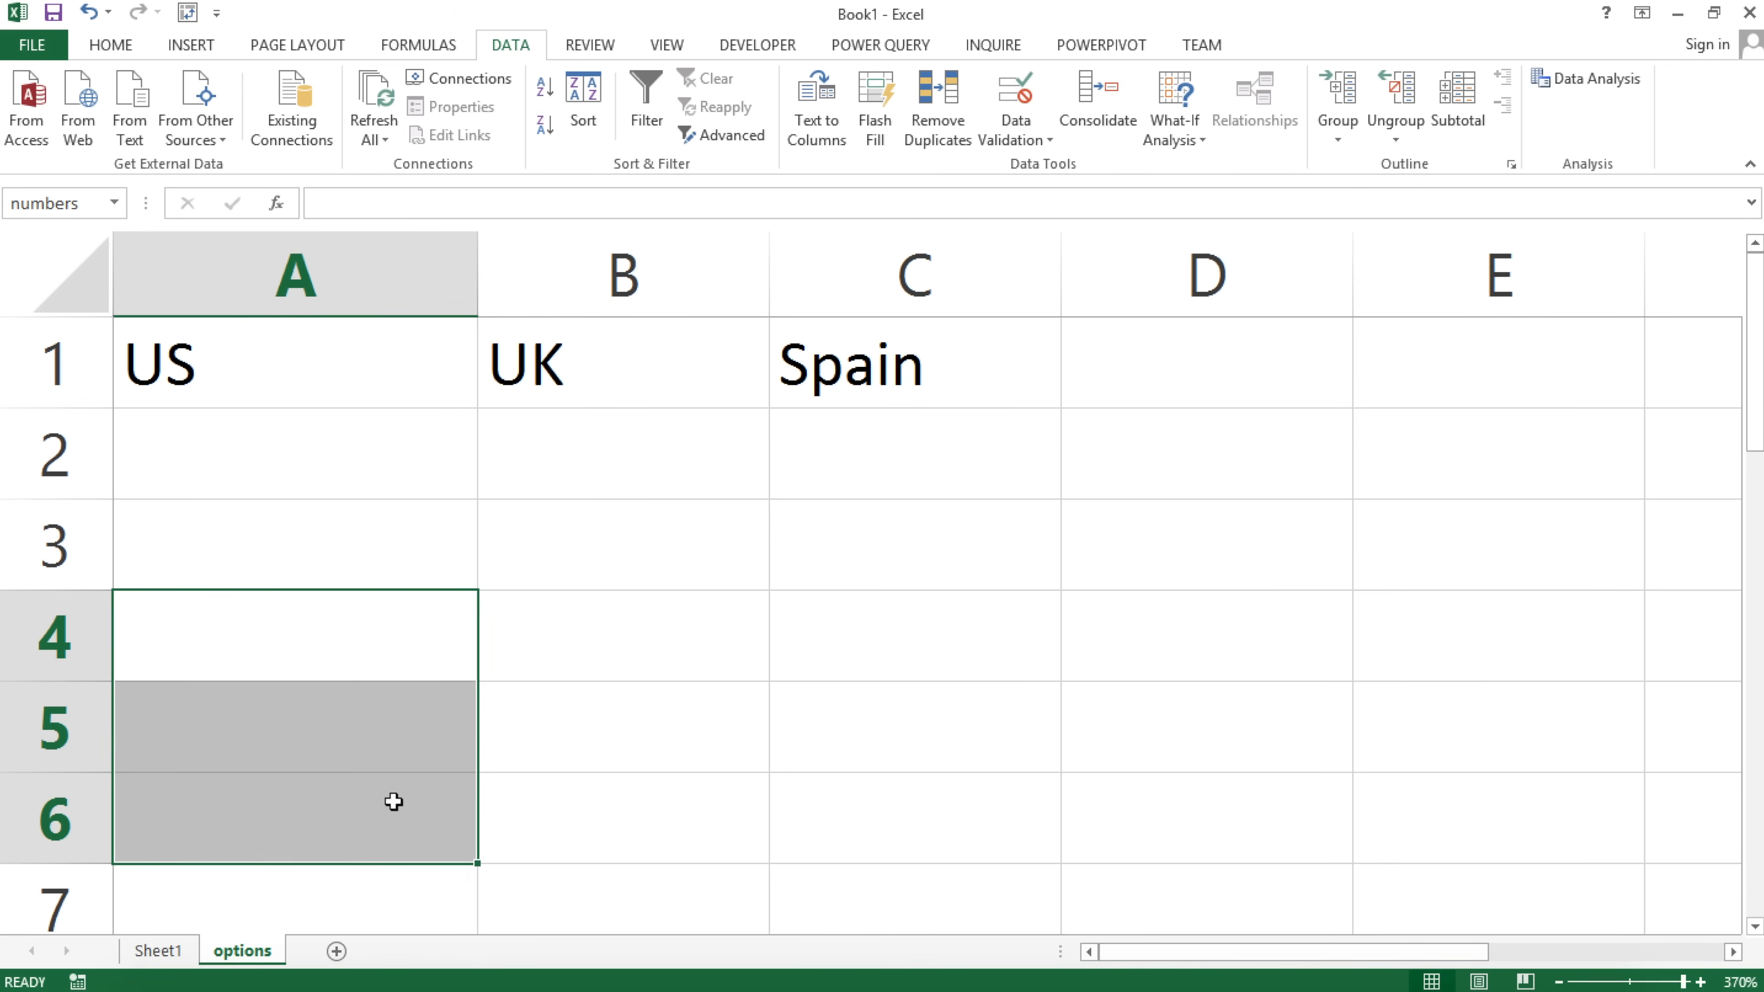
{"action": "key", "text": "Up"}
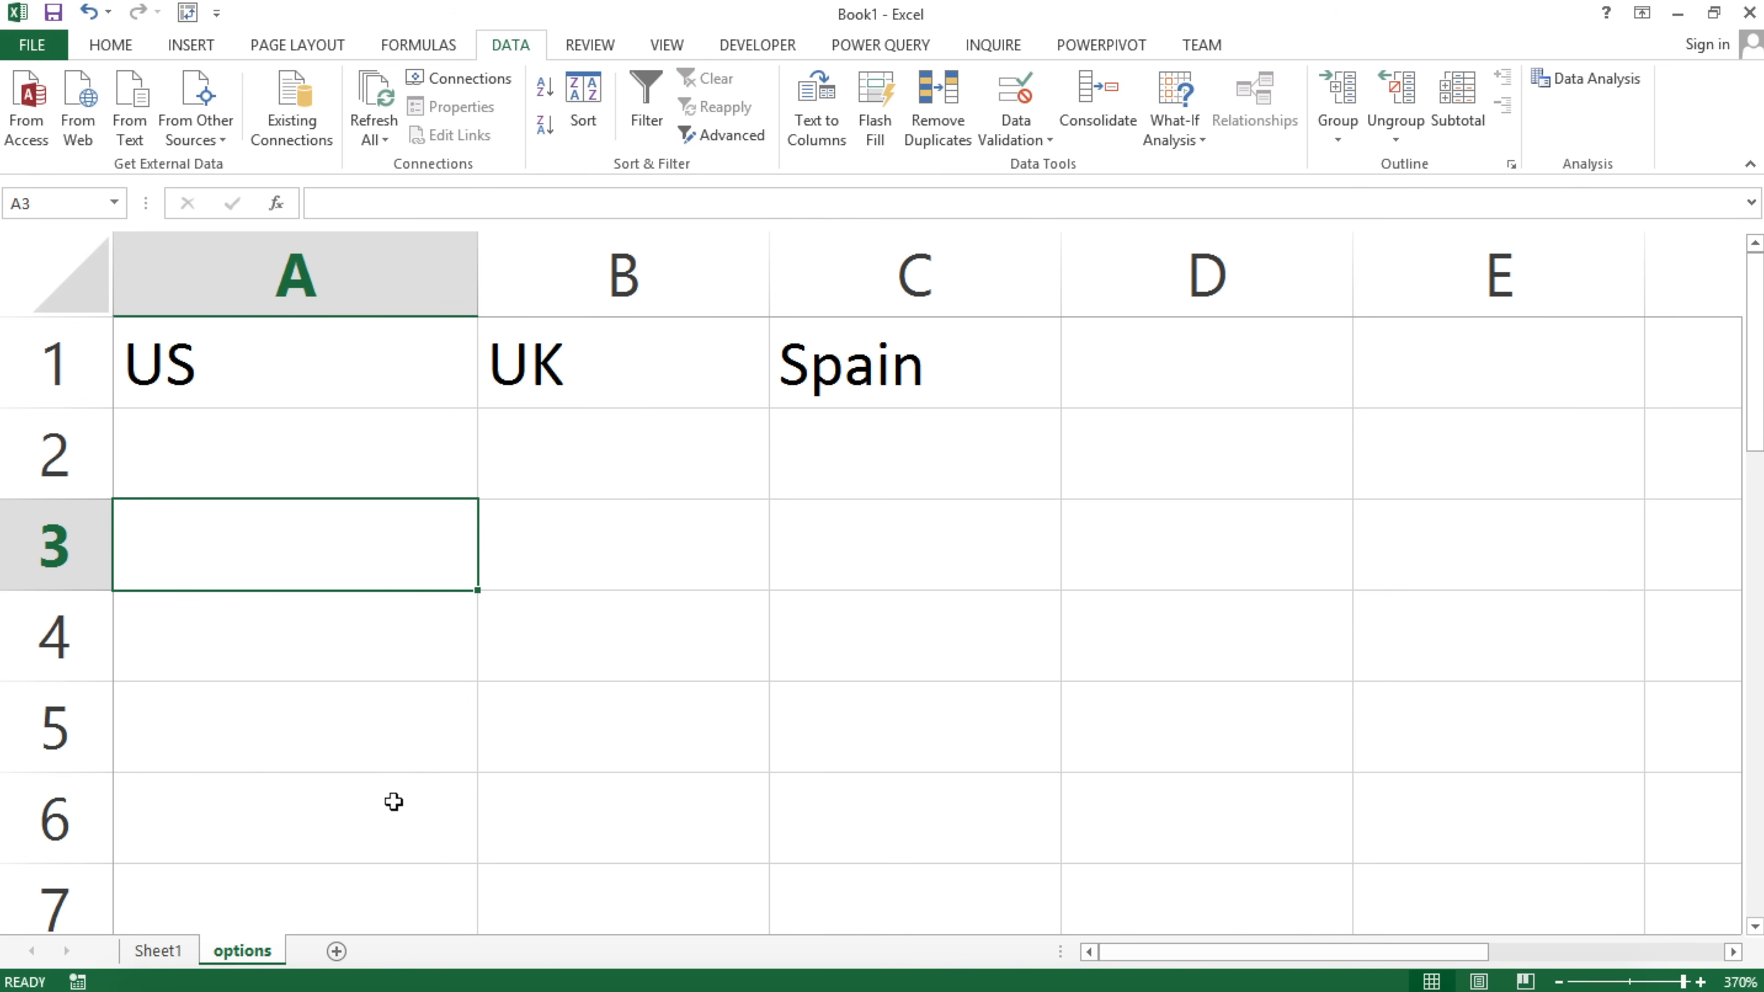
{"action": "key", "text": "Down"}
{"action": "key", "text": "Right"}
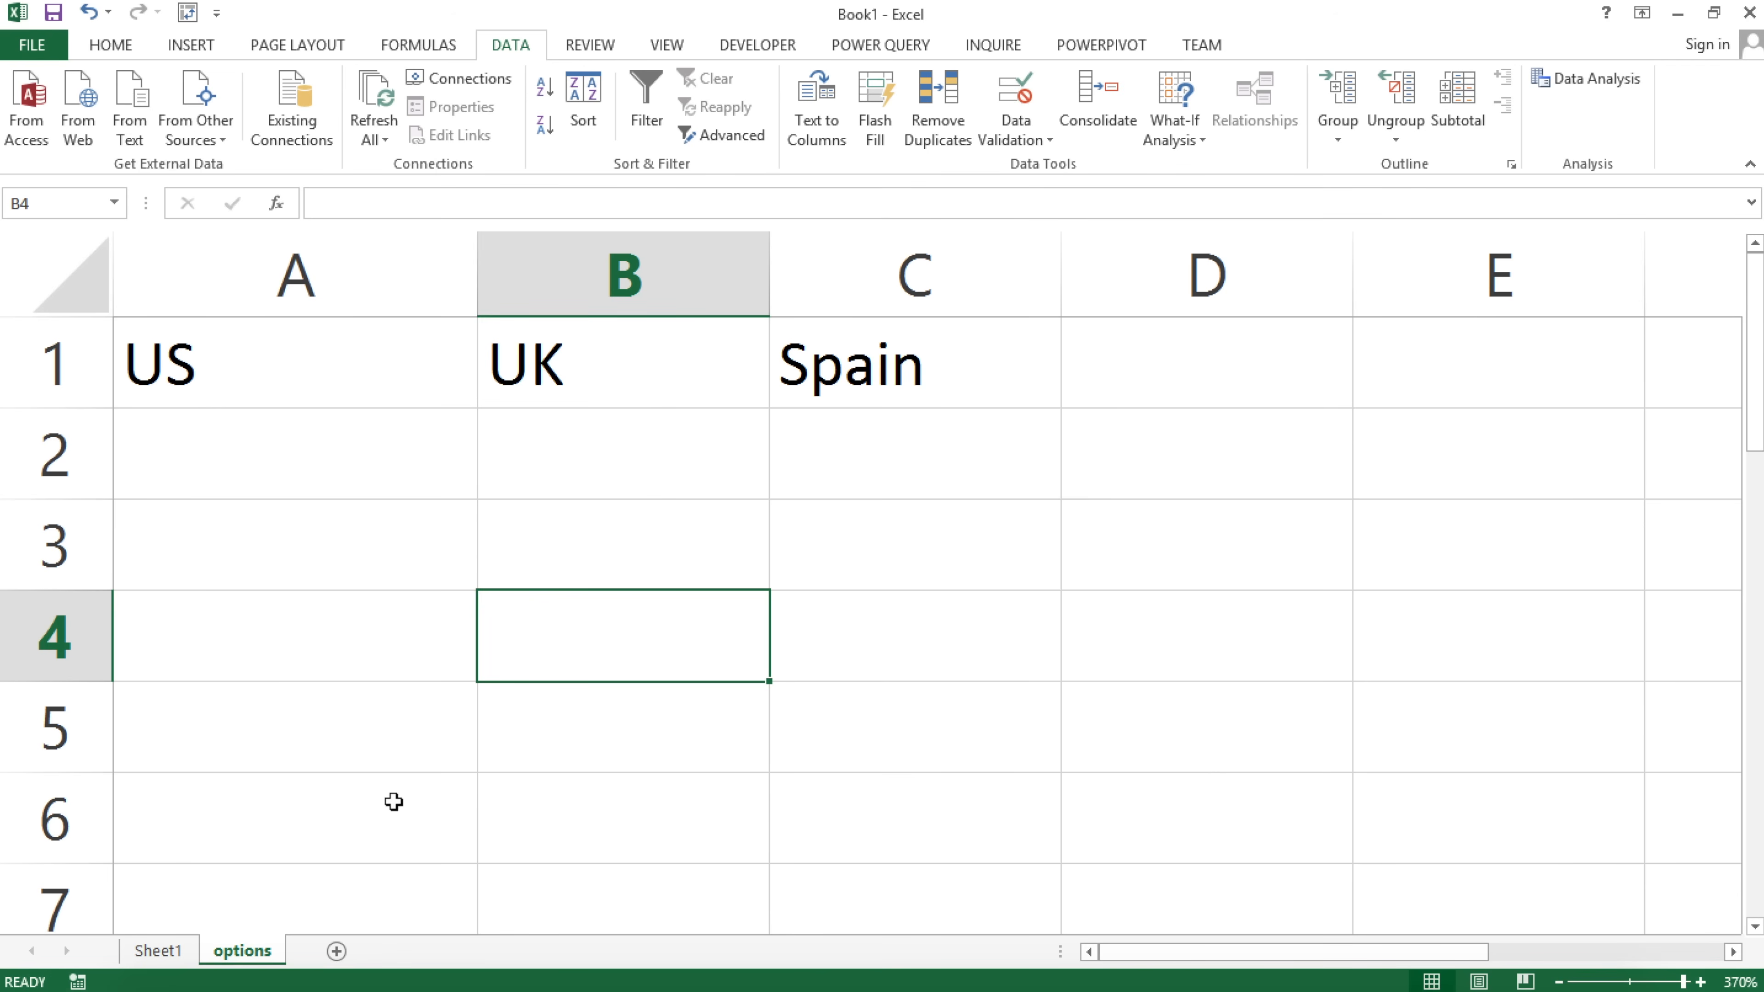
List the US cities Chicago, Los Angeles, Miami and New York in cells A2 to A5 of the options sheet.
{"action": "left_click", "coordinate": [219, 446]}
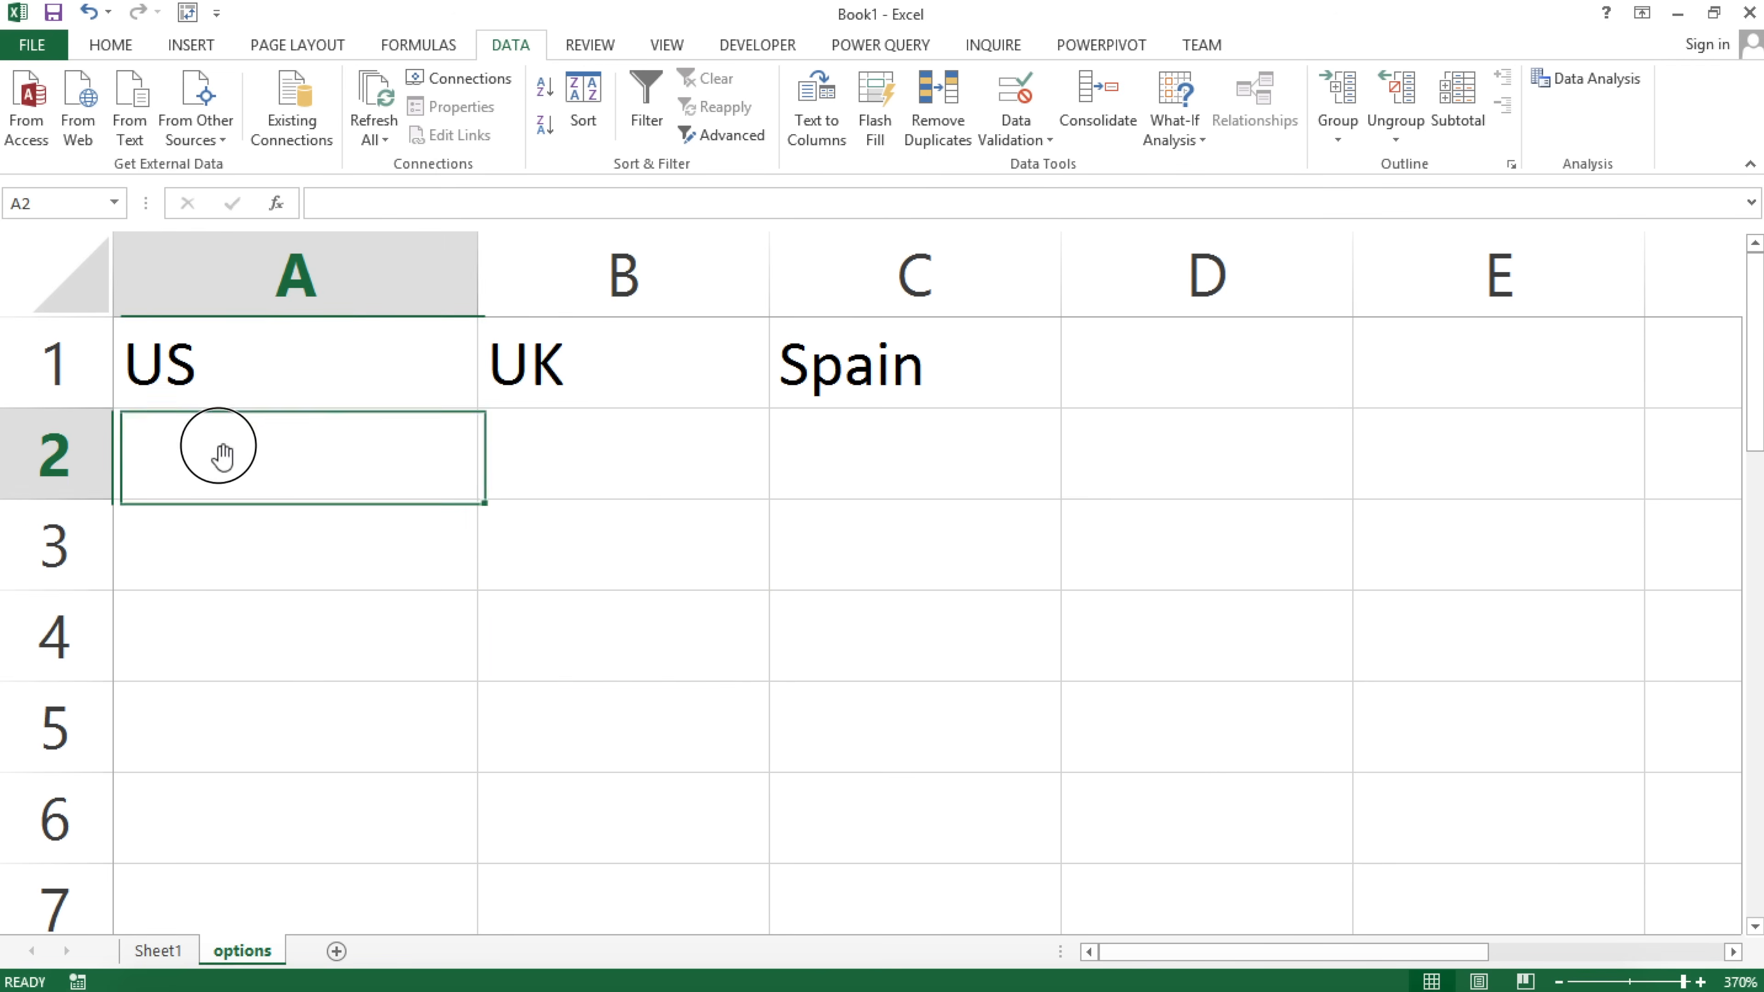
{"action": "type", "text": "Chicago"}
{"action": "key", "text": "Return"}
{"action": "double_click", "coordinate": [401, 564]}
{"action": "type", "text": "Los Angeles"}
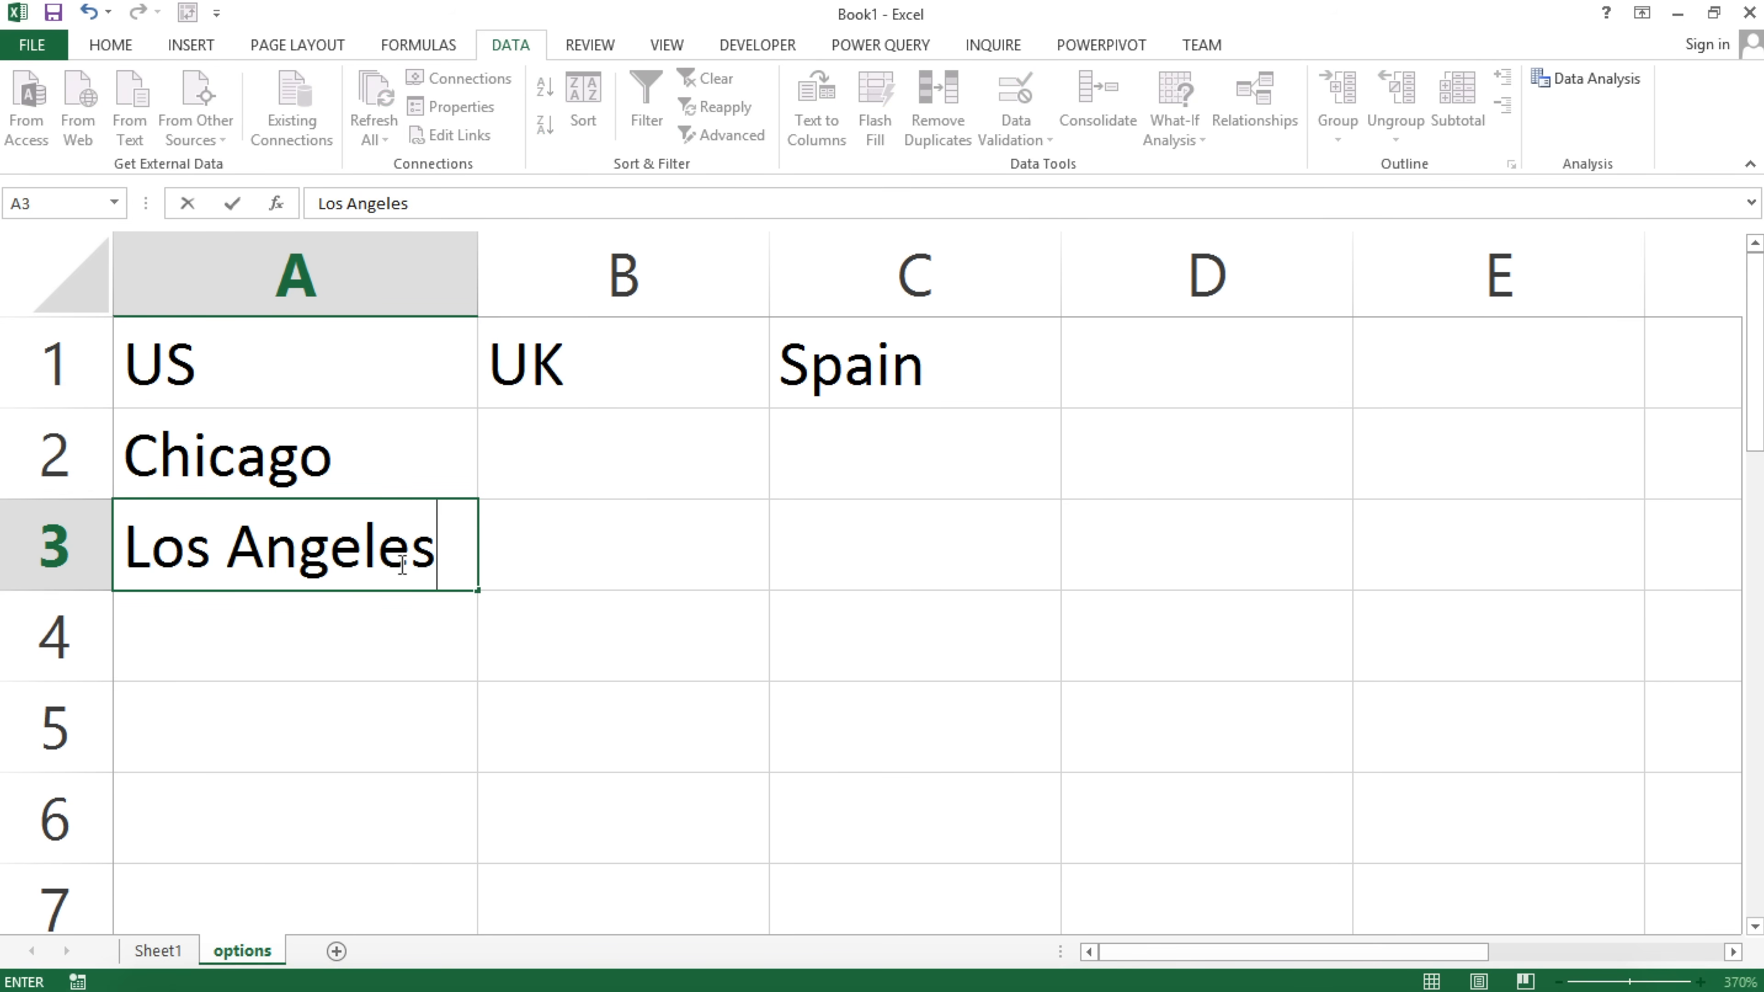
{"action": "key", "text": "Return"}
{"action": "type", "text": "Miami"}
{"action": "key", "text": "Return"}
{"action": "type", "text": "N"}
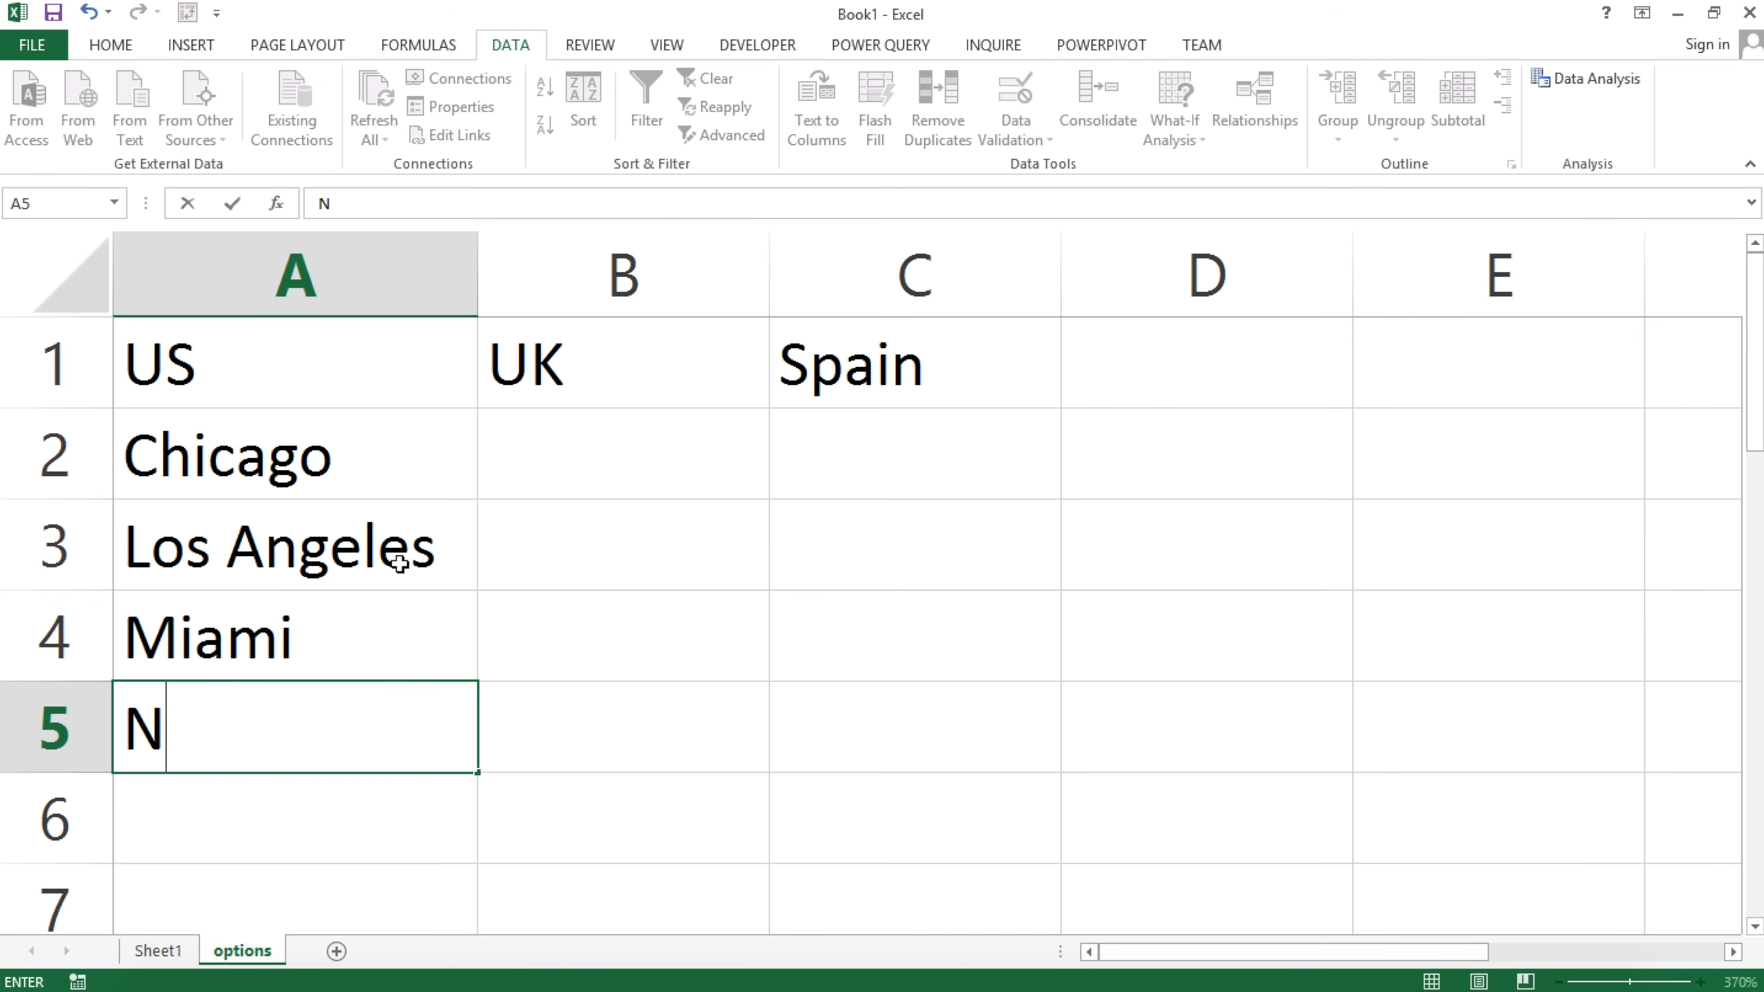
{"action": "type", "text": "ew York"}
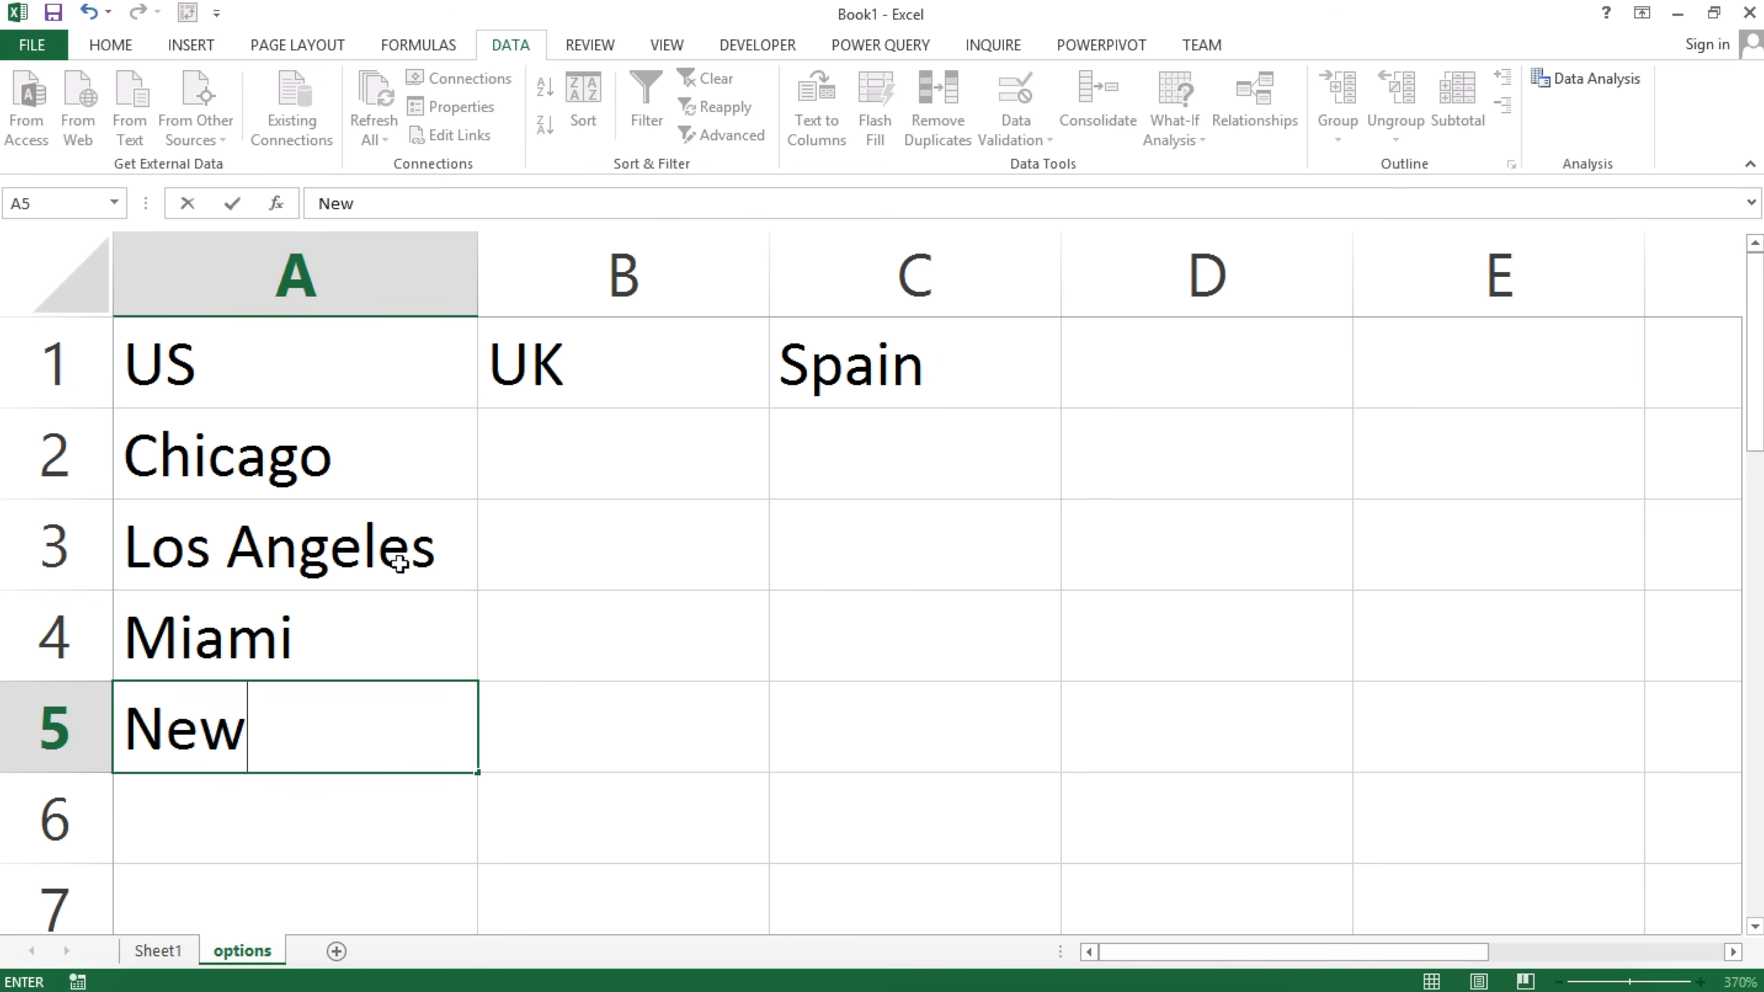
{"action": "key", "text": "Return"}
List the UK cities London and Manchester in cells B2 and B3.
{"action": "key", "text": "Up"}
{"action": "key", "text": "Up"}
{"action": "key", "text": "Up"}
{"action": "key", "text": "Up"}
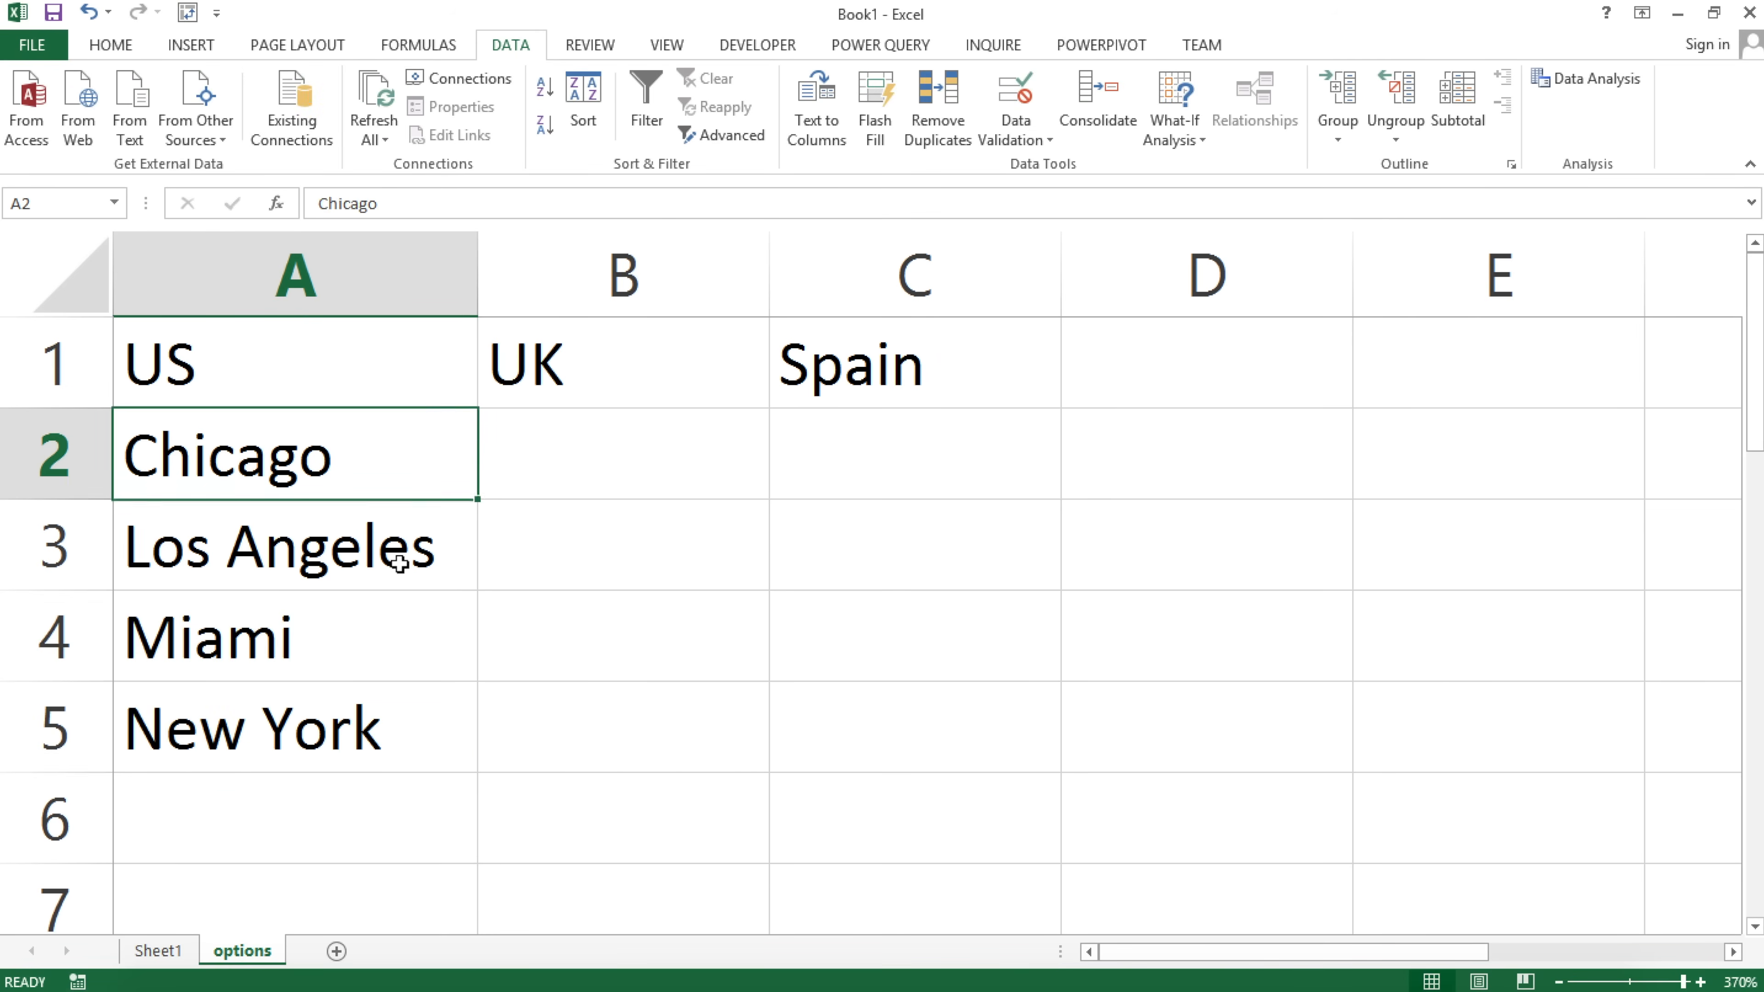
{"action": "key", "text": "Right"}
{"action": "type", "text": "London"}
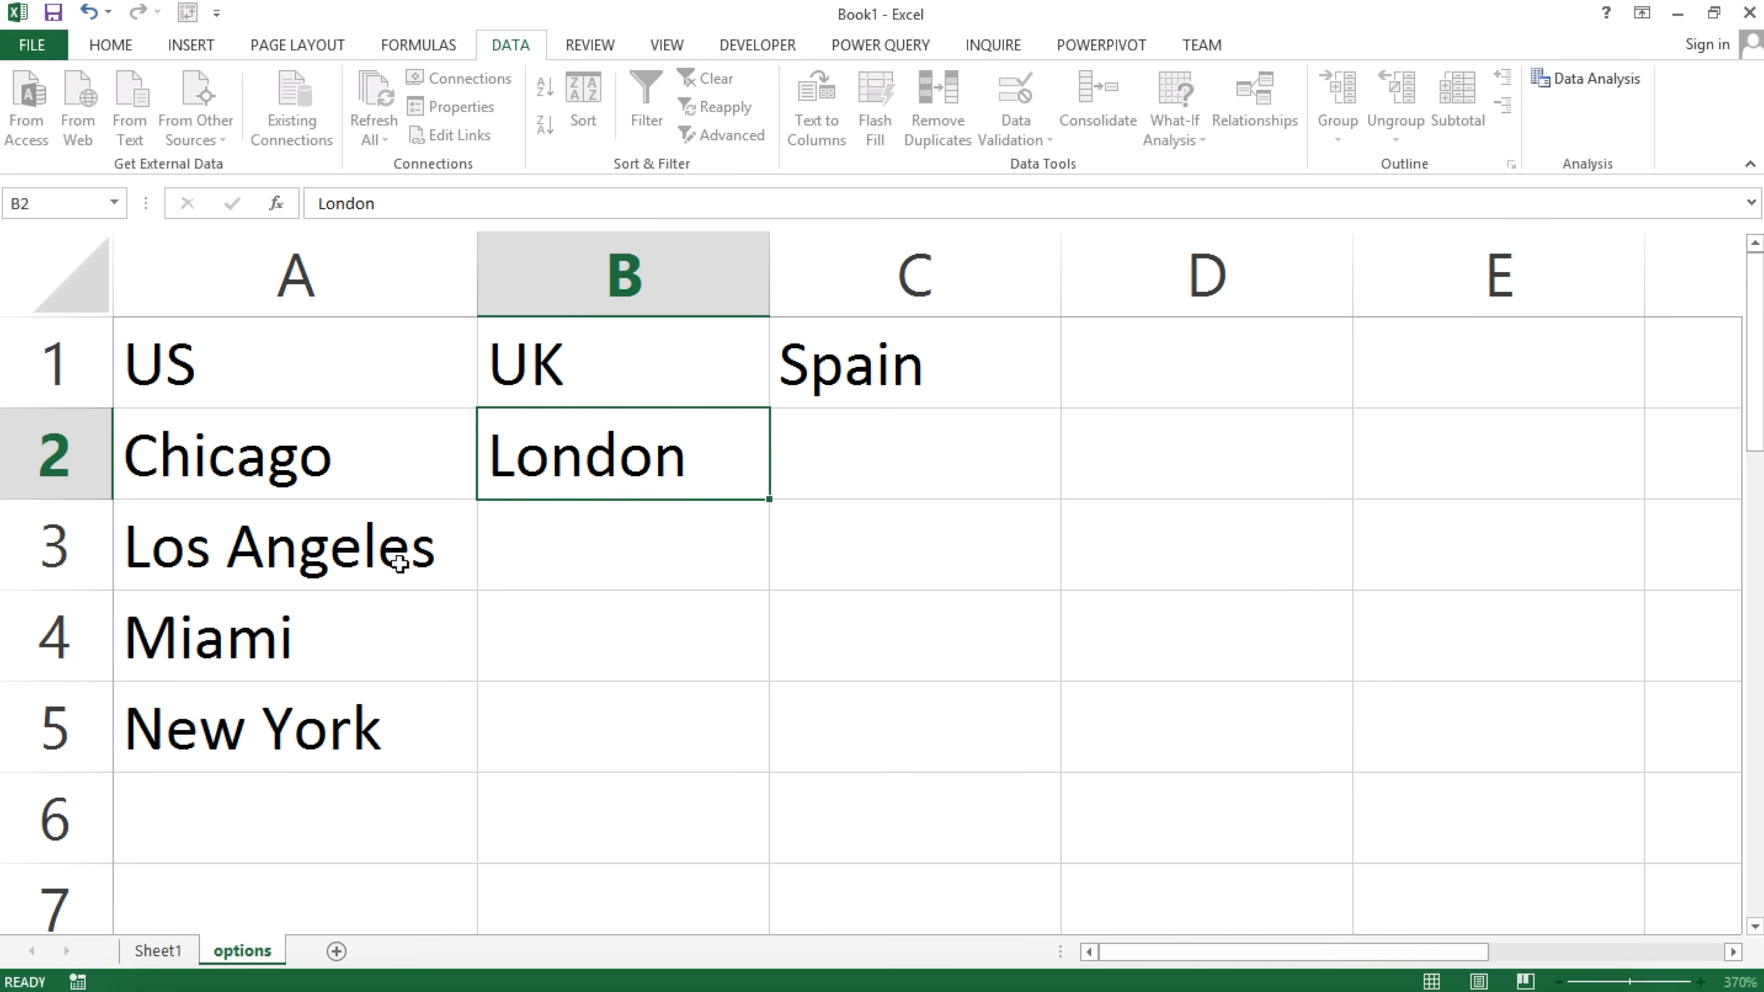
{"action": "key", "text": "Return"}
{"action": "type", "text": "Manchester"}
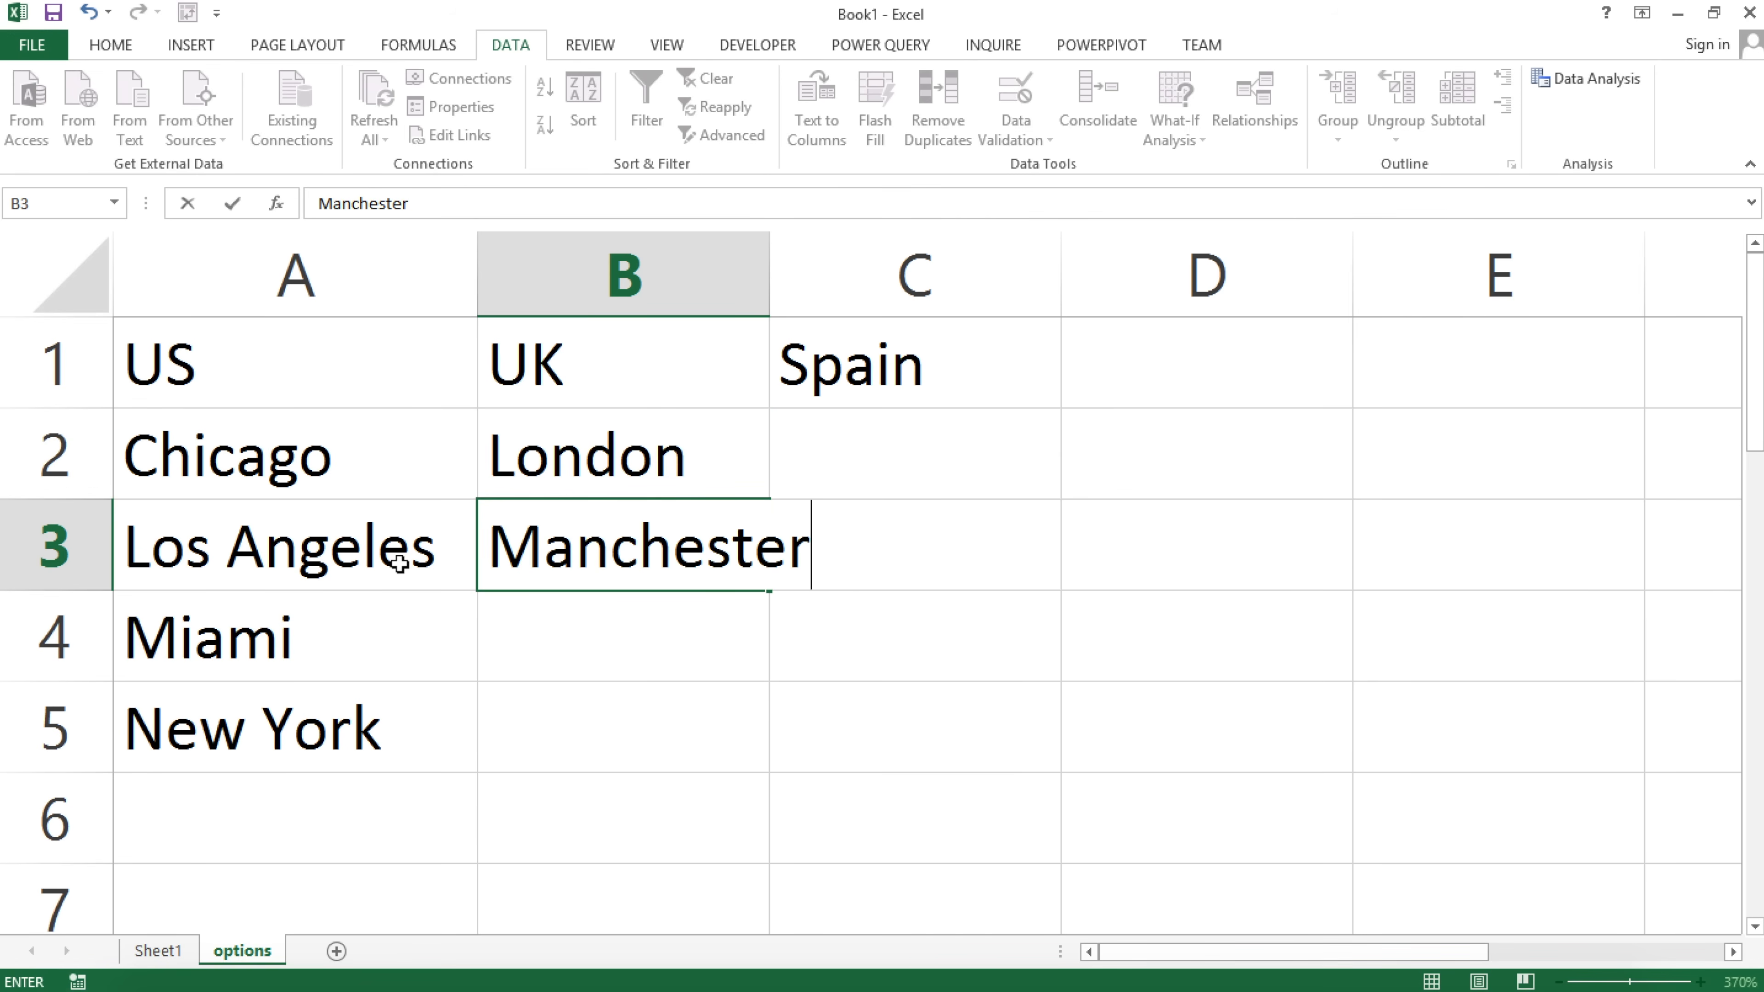
{"action": "key", "text": "ctrl+Return"}
Enter Barcelona under Spain in cell C2 and auto-fit the width of column B to its contents.
{"action": "key", "text": "Up"}
{"action": "key", "text": "Up"}
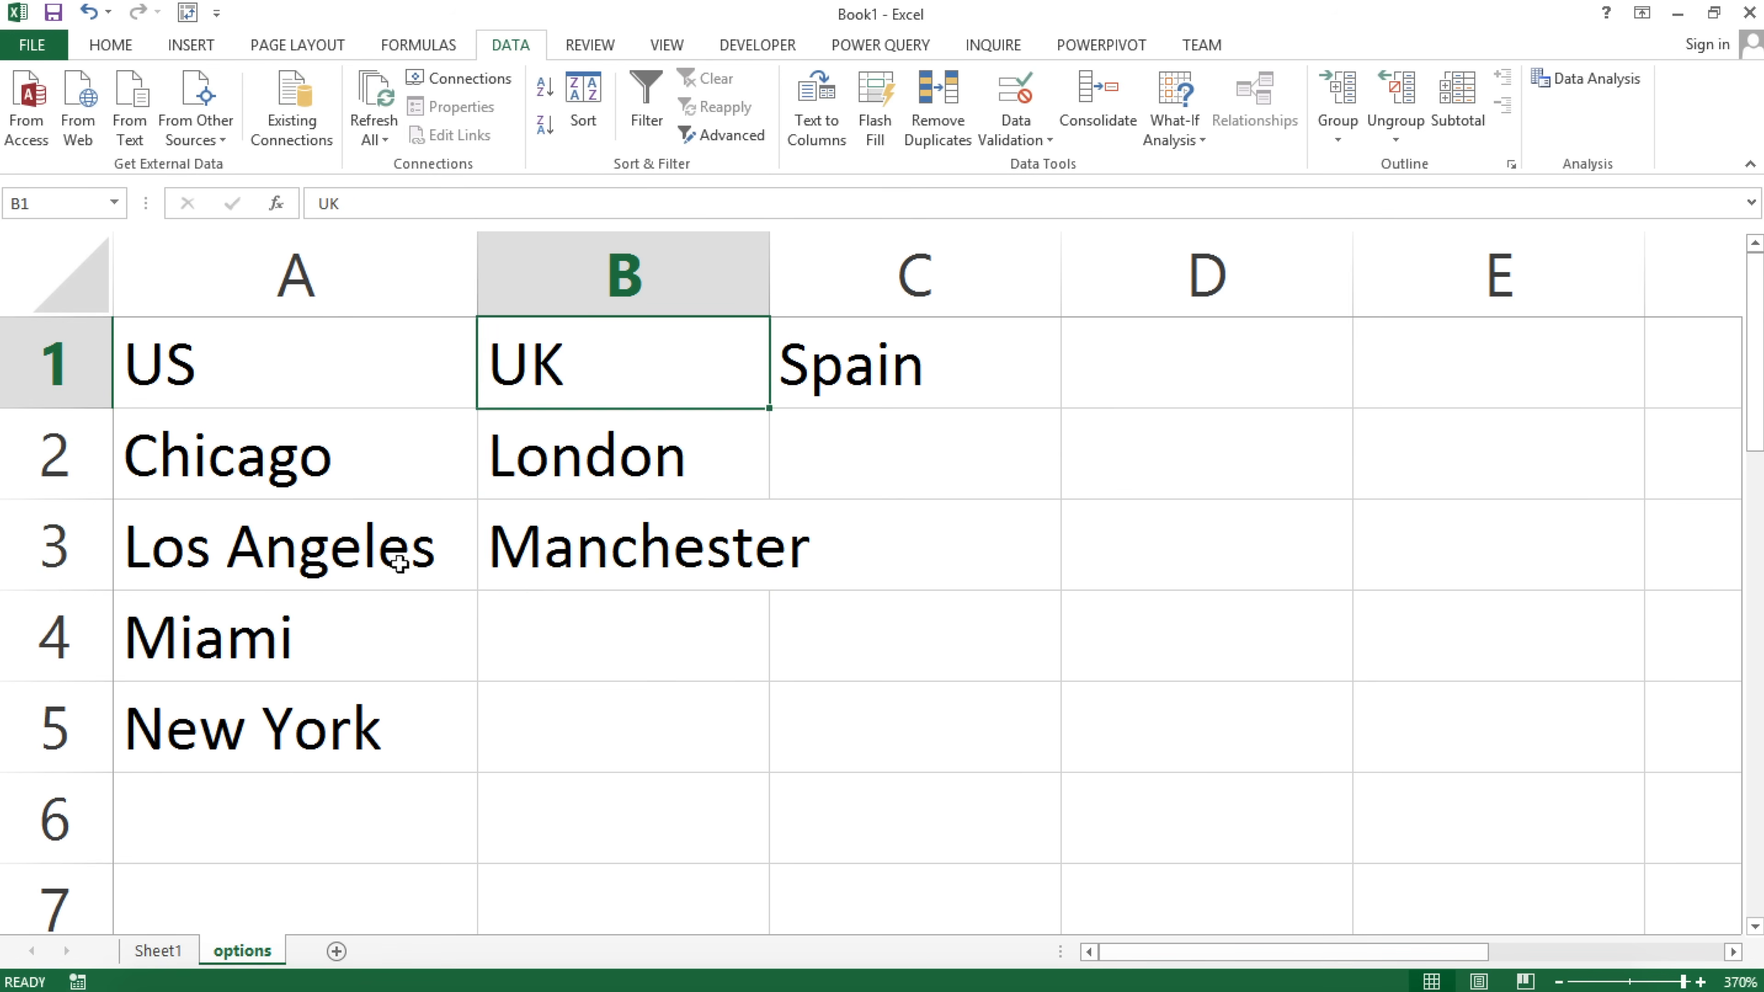
{"action": "key", "text": "Right"}
{"action": "key", "text": "Down"}
{"action": "type", "text": "Barcelona"}
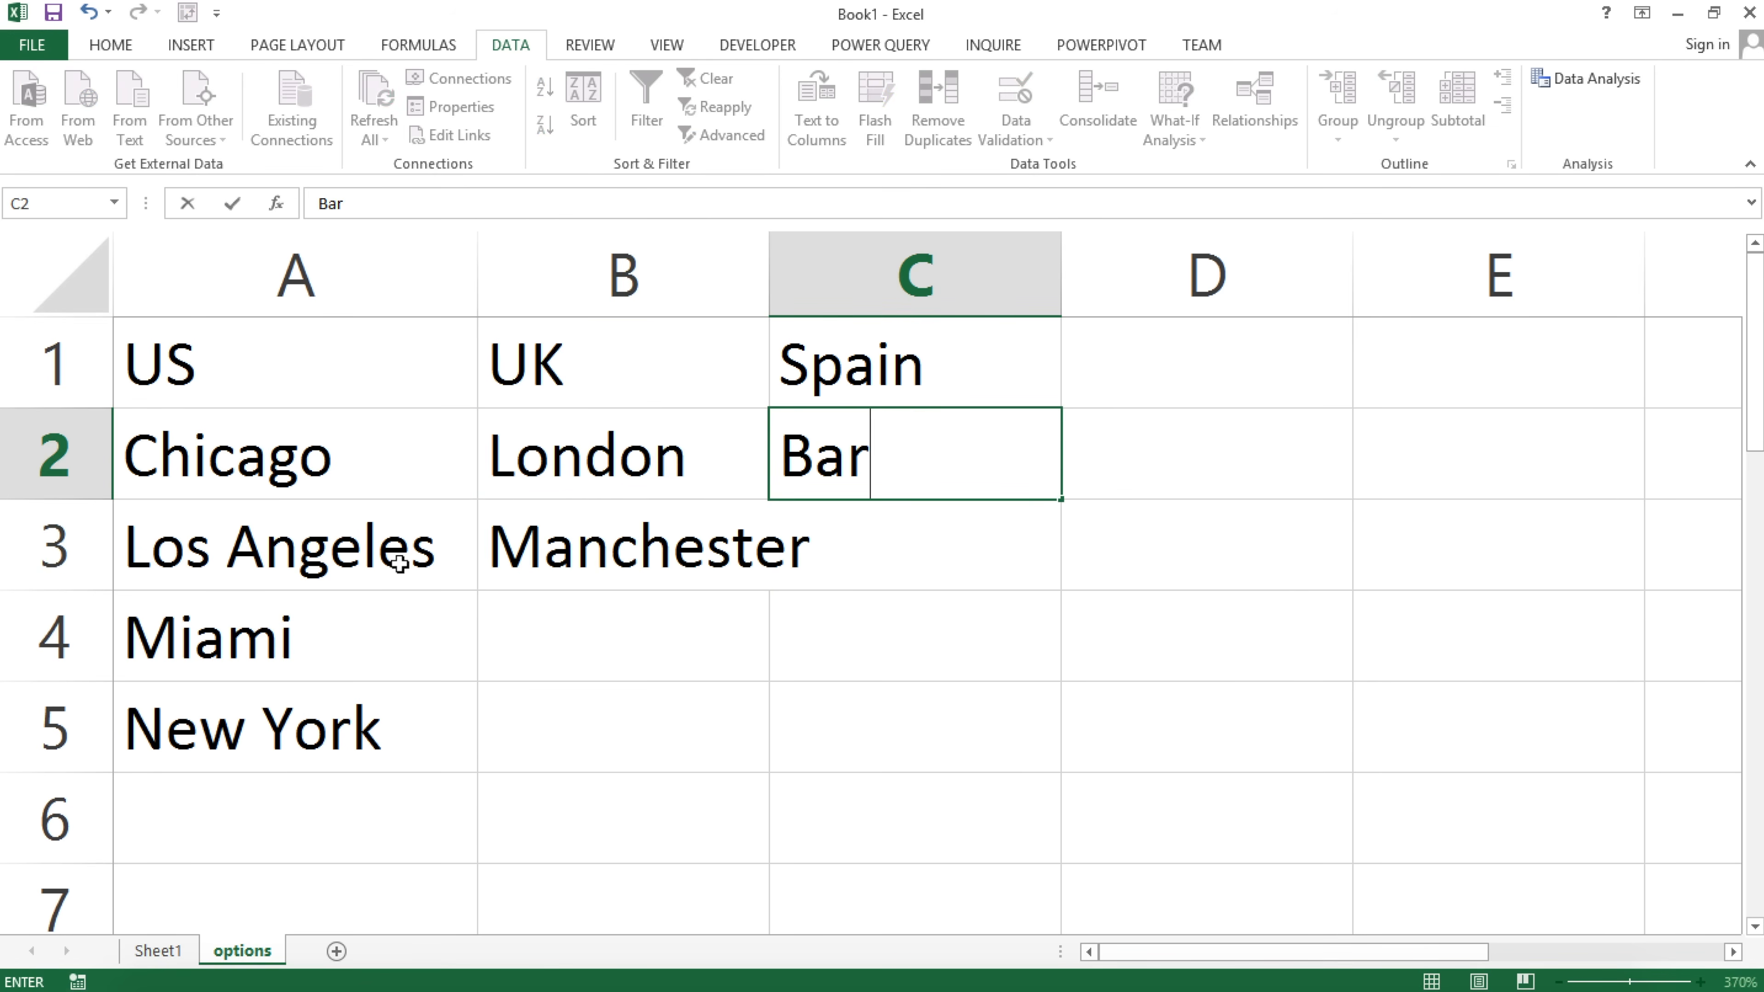
{"action": "key", "text": "ctrl+Return"}
{"action": "key", "text": "Down"}
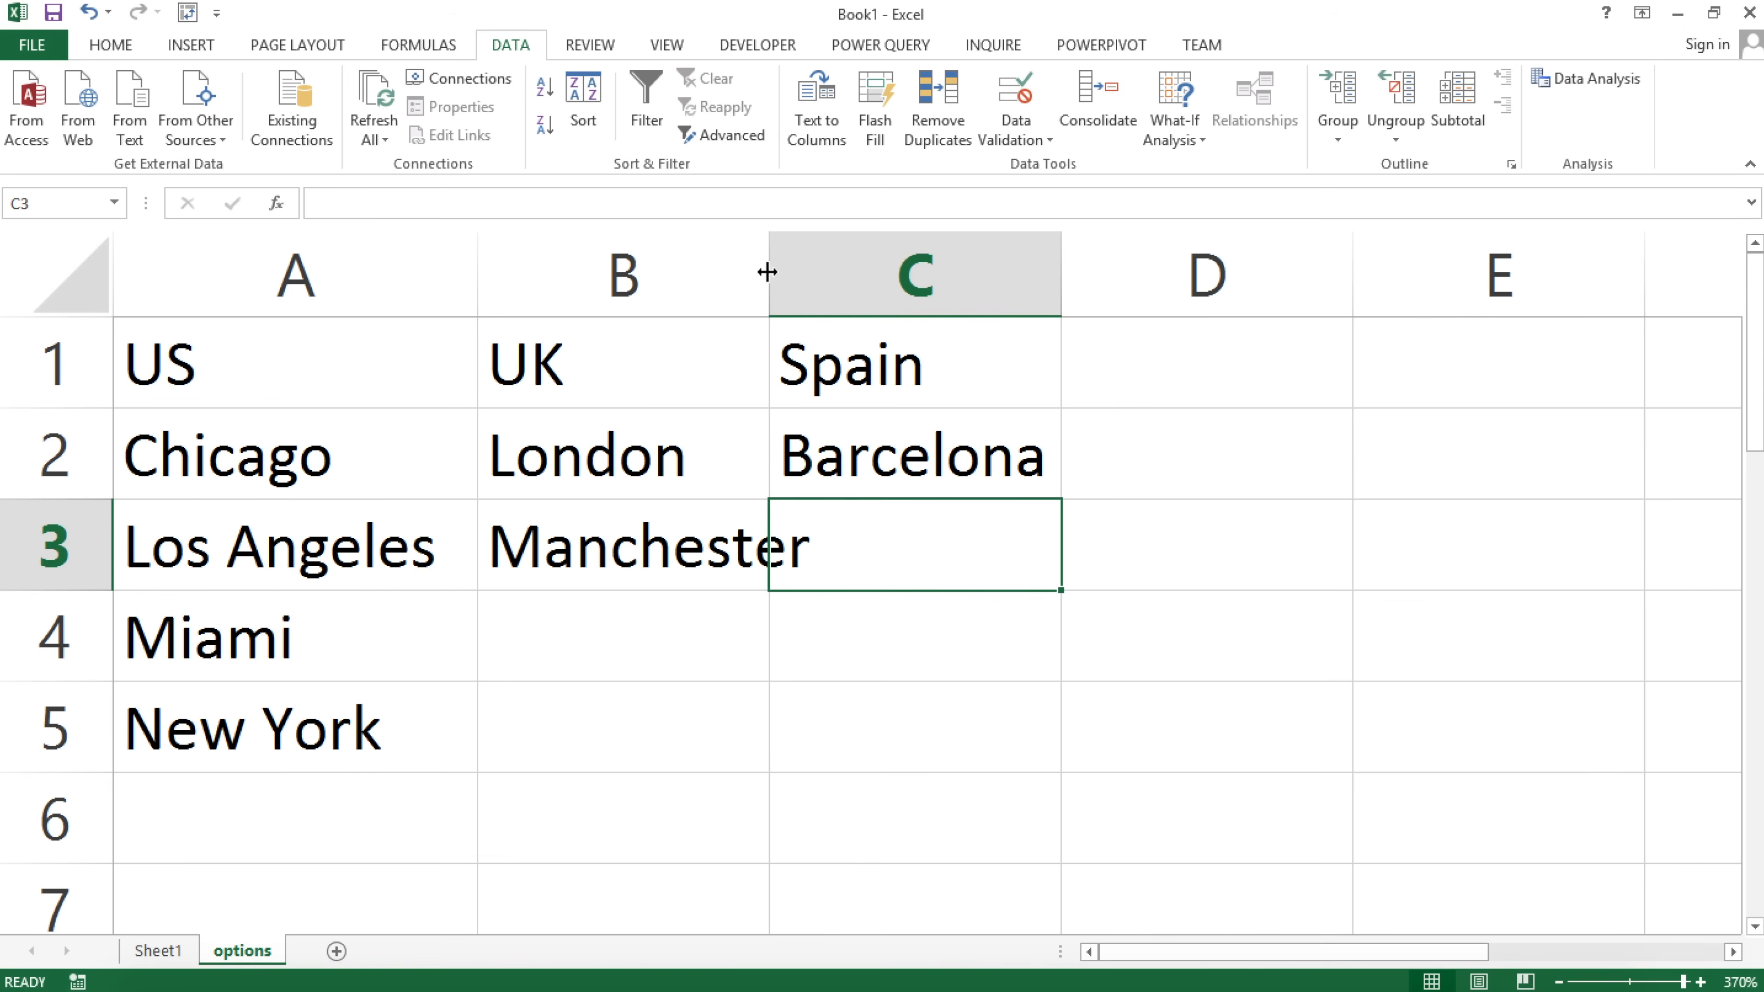
{"action": "double_click", "coordinate": [768, 272]}
{"action": "left_click", "coordinate": [672, 493]}
{"action": "left_click", "coordinate": [362, 512]}
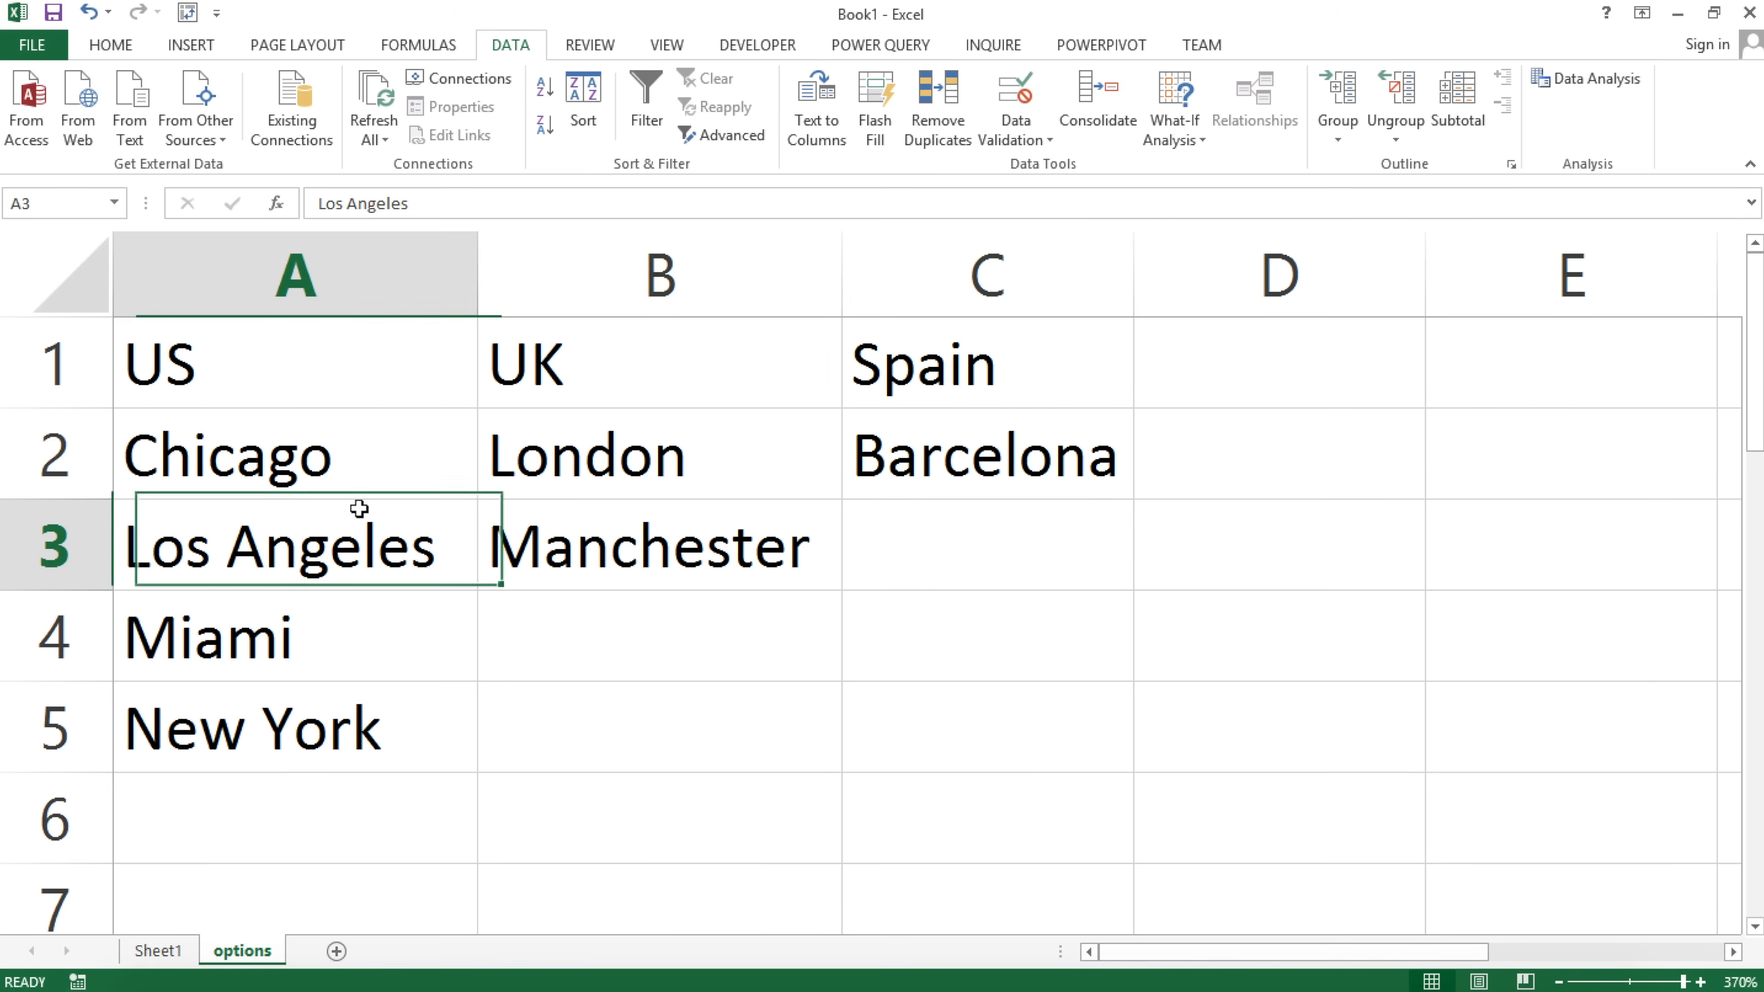
{"action": "left_click", "coordinate": [448, 747]}
{"action": "scroll", "coordinate": [934, 807], "scroll_direction": "down", "scroll_amount": 1}
{"action": "left_click", "coordinate": [933, 808]}
{"action": "key", "text": "Up"}
{"action": "key", "text": "Up"}
{"action": "key", "text": "Up"}
{"action": "key", "text": "Up"}
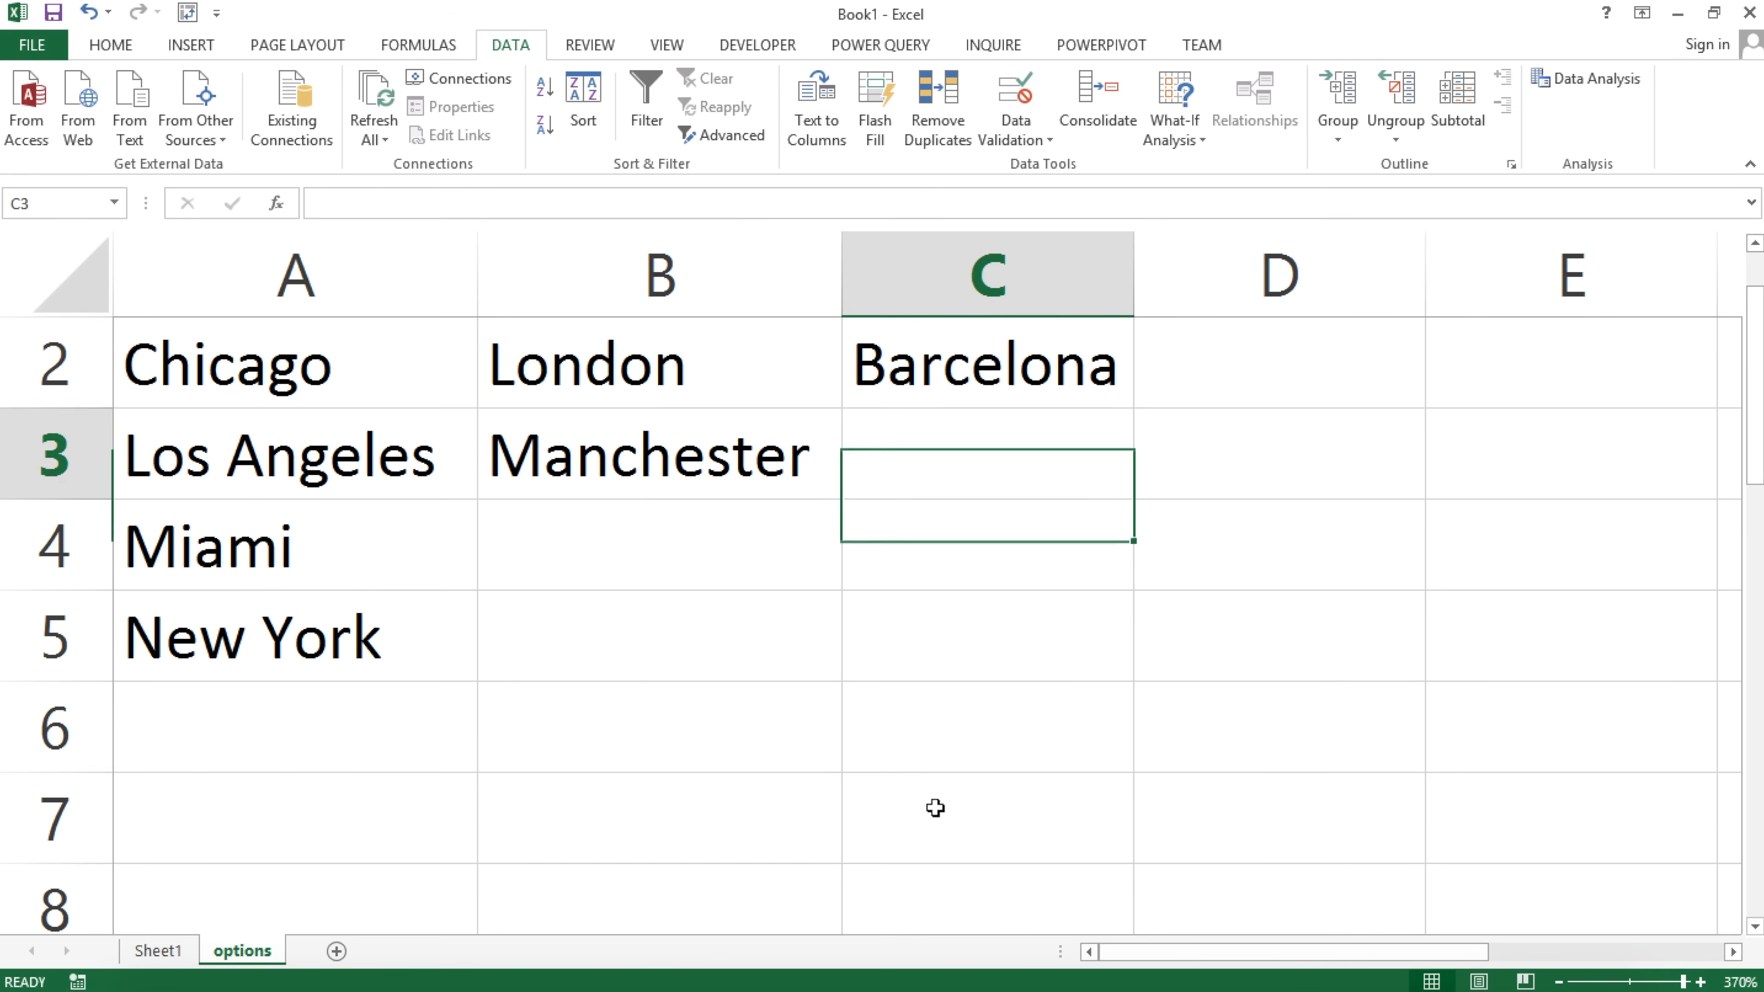
{"action": "key", "text": "Up"}
{"action": "key", "text": "Up"}
{"action": "key", "text": "Down"}
{"action": "key", "text": "Down"}
{"action": "key", "text": "Down"}
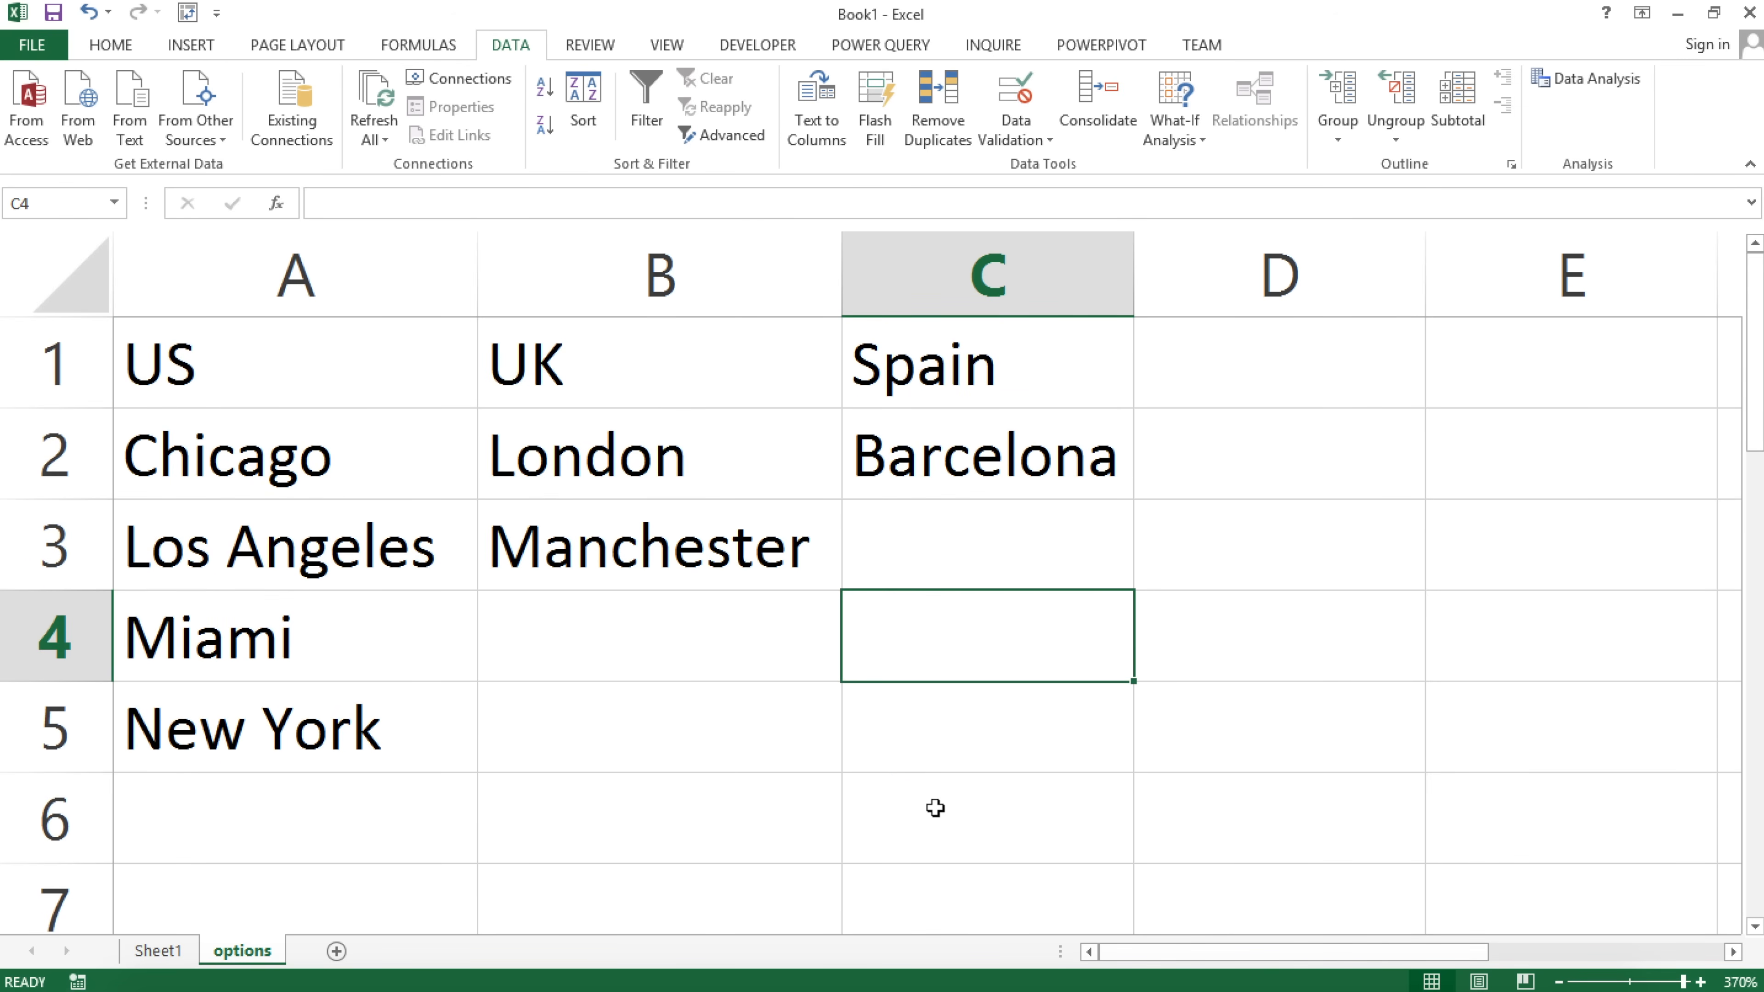
{"action": "key", "text": "Down"}
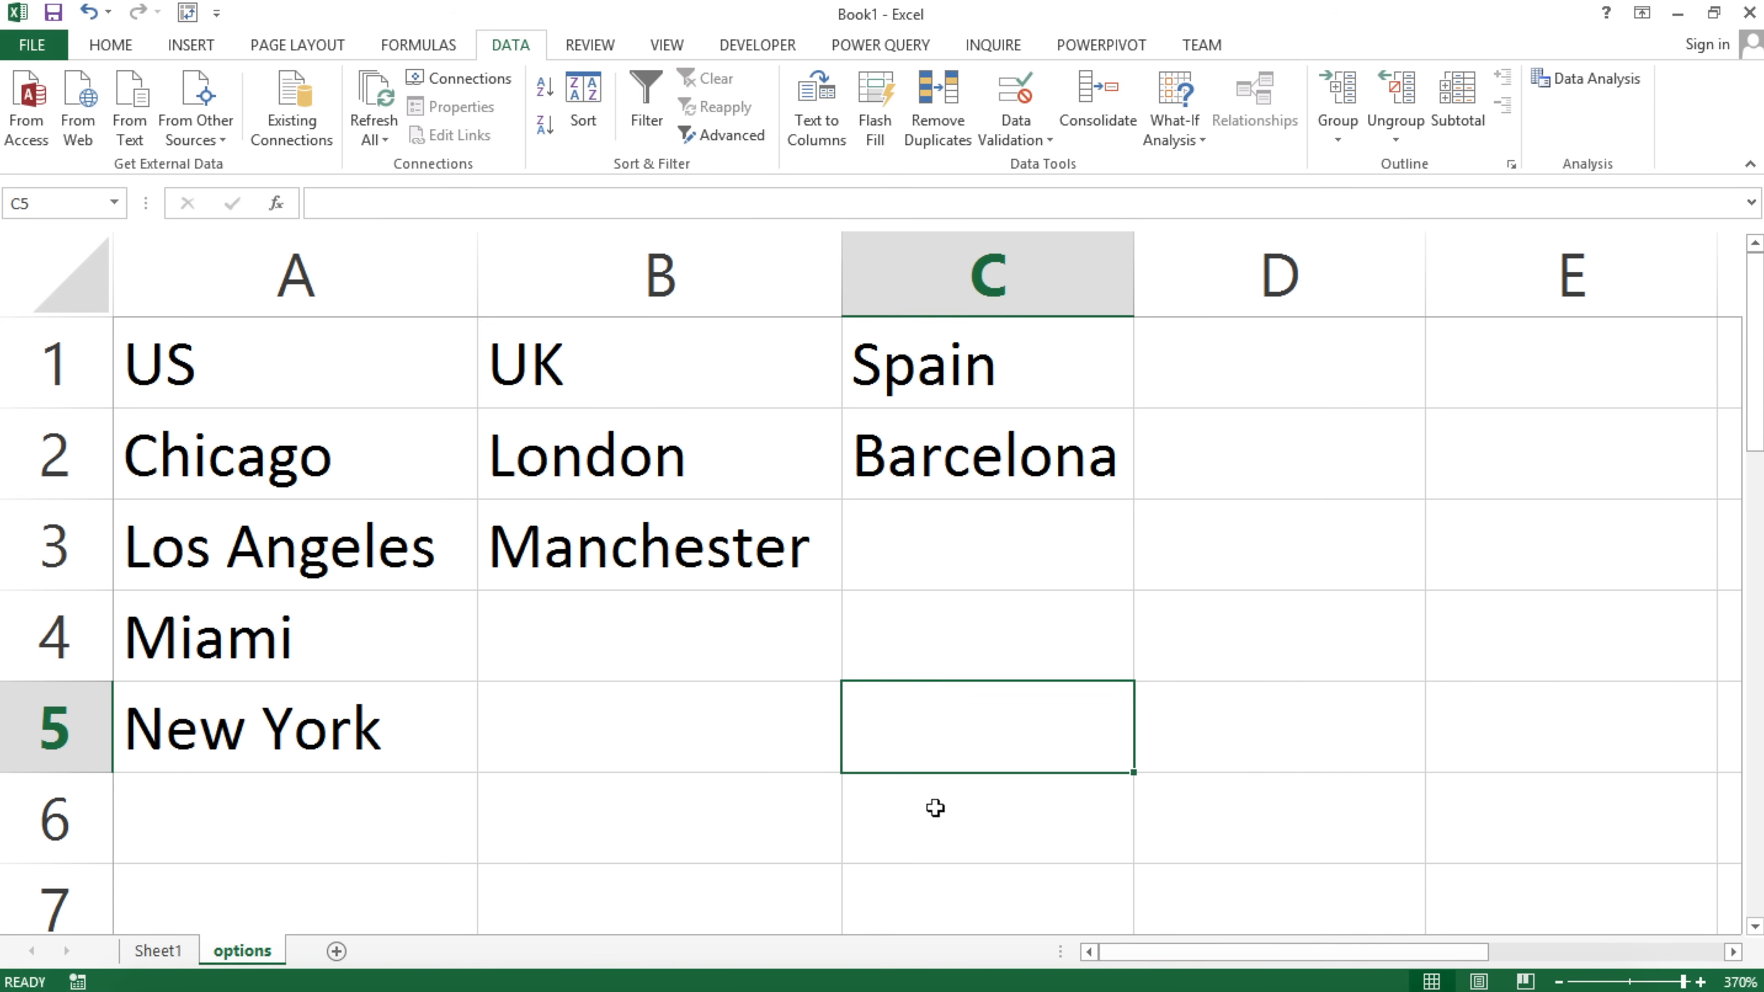
{"action": "key", "text": "Down"}
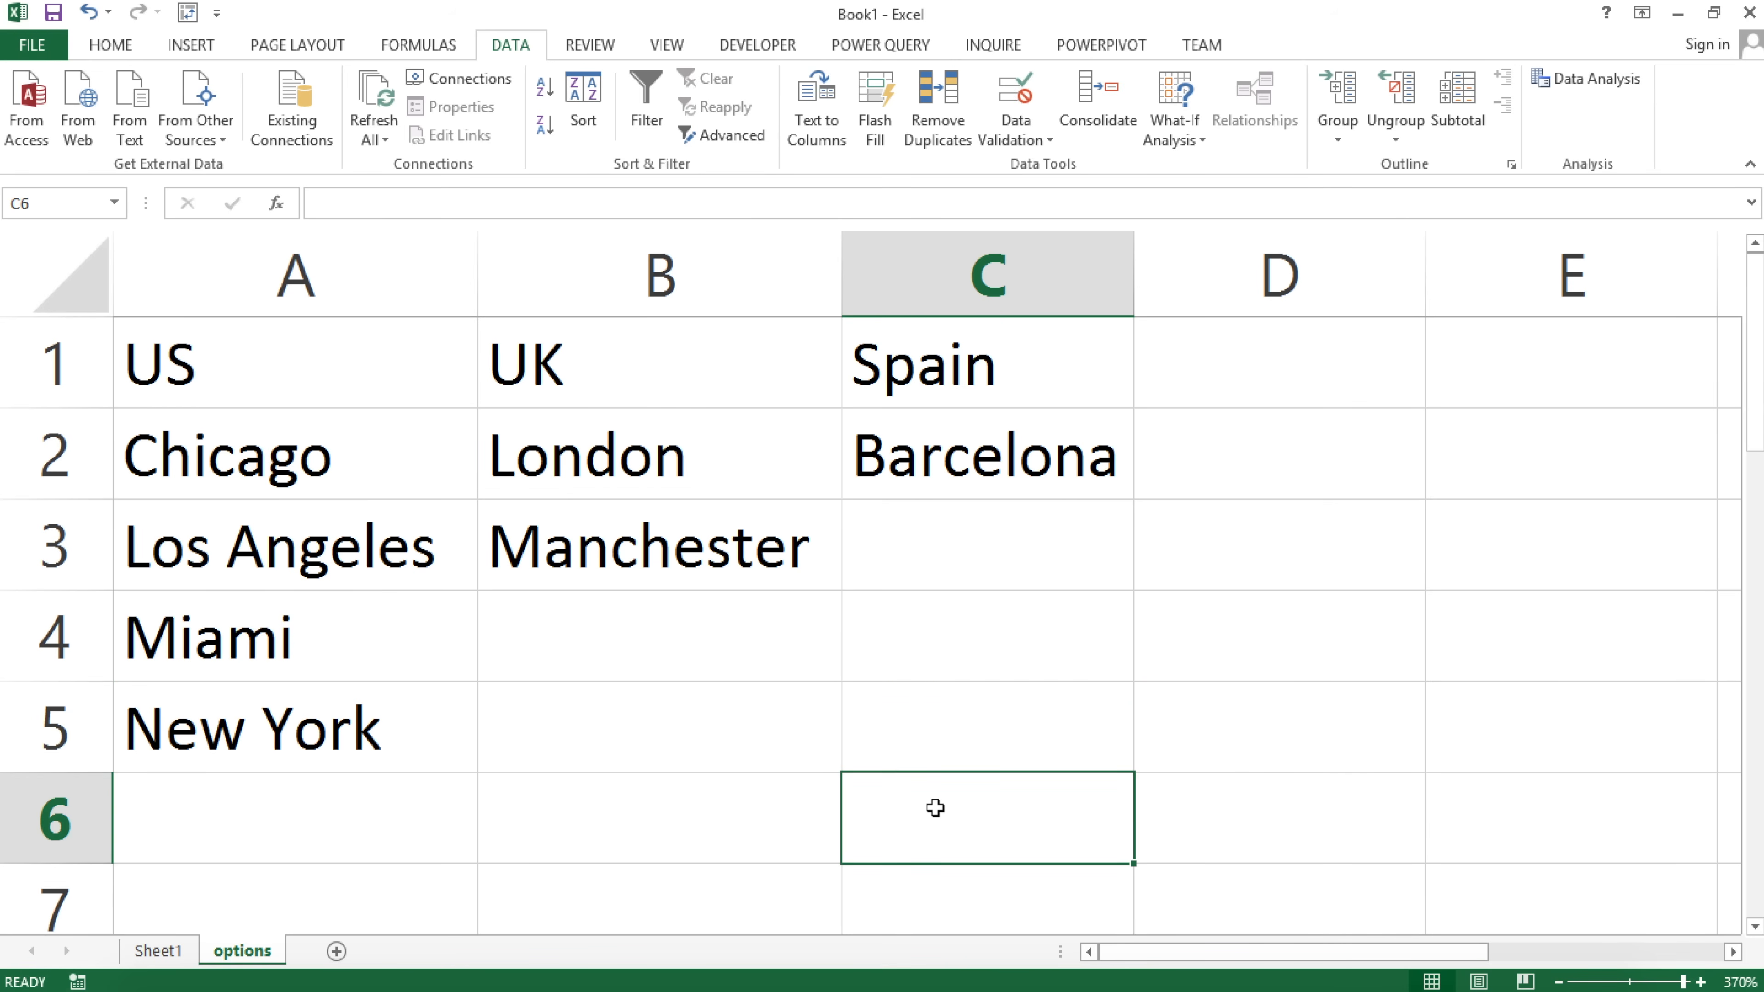
Enter the sample numbers 30, 40 and 70 in cells A7 to A9.
{"action": "key", "text": "Down"}
{"action": "key", "text": "Down"}
{"action": "key", "text": "Left"}
{"action": "key", "text": "Left"}
{"action": "key", "text": "Right"}
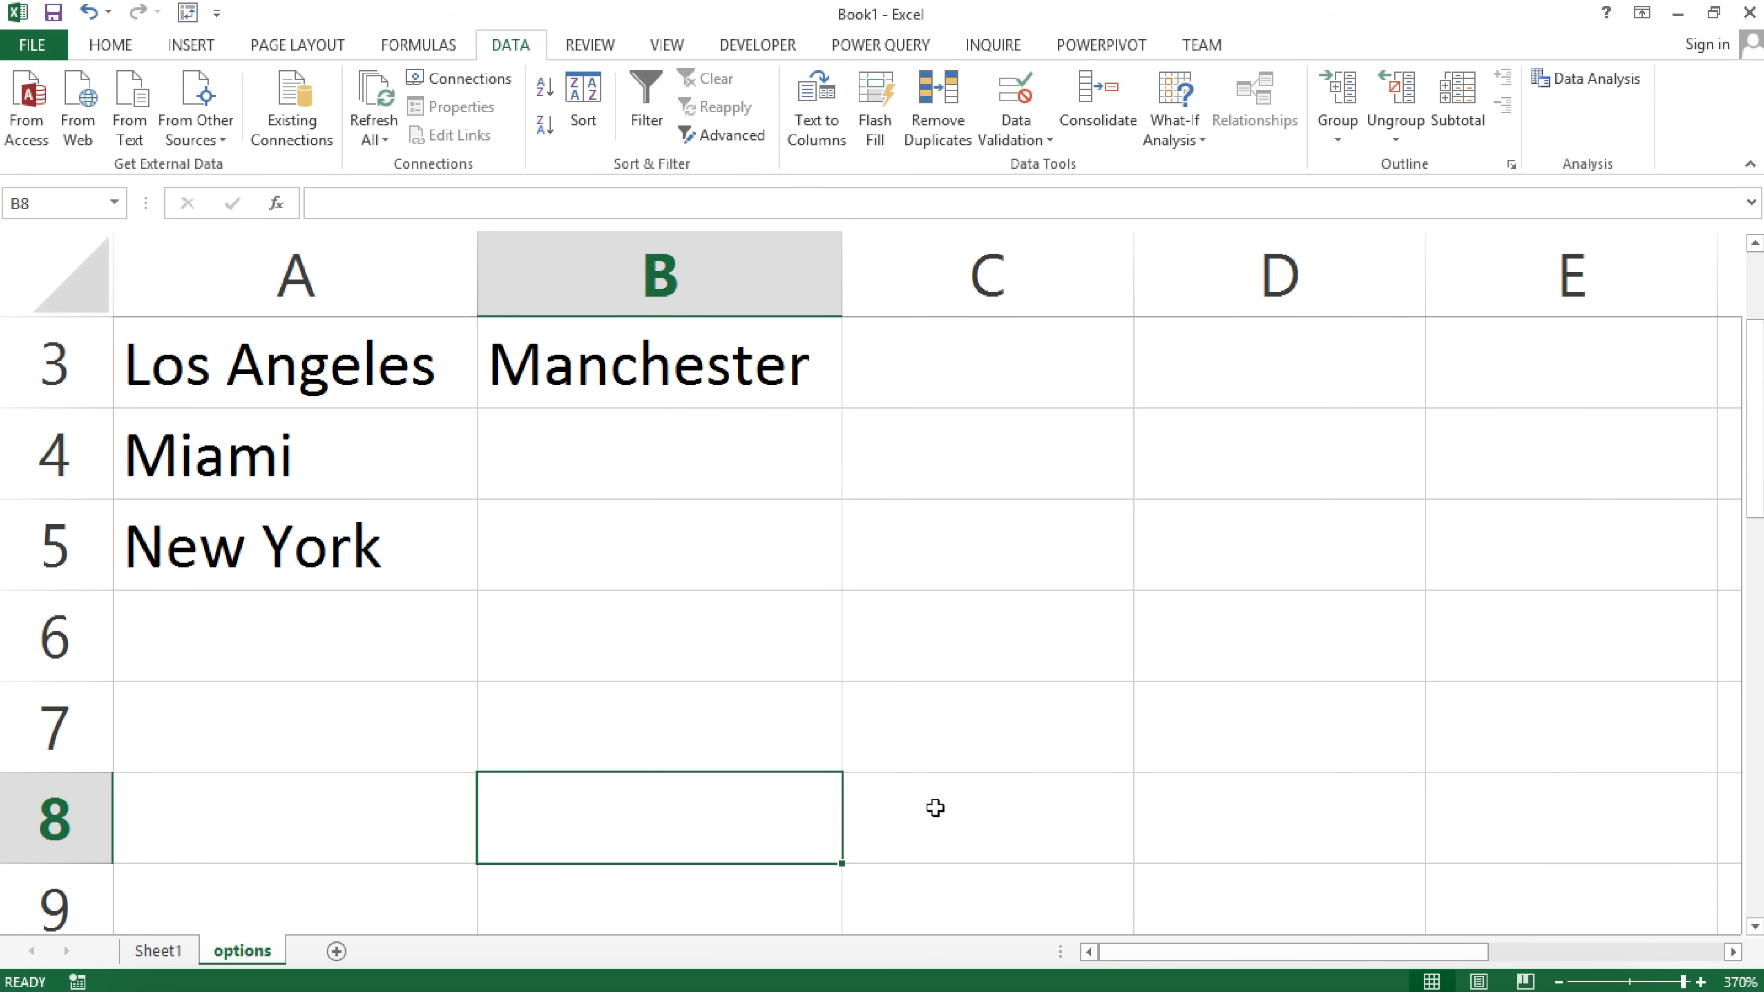
{"action": "key", "text": "Up"}
{"action": "key", "text": "Left"}
{"action": "type", "text": "30"}
{"action": "key", "text": "Return"}
{"action": "type", "text": "40"}
{"action": "key", "text": "Return"}
{"action": "type", "text": "70"}
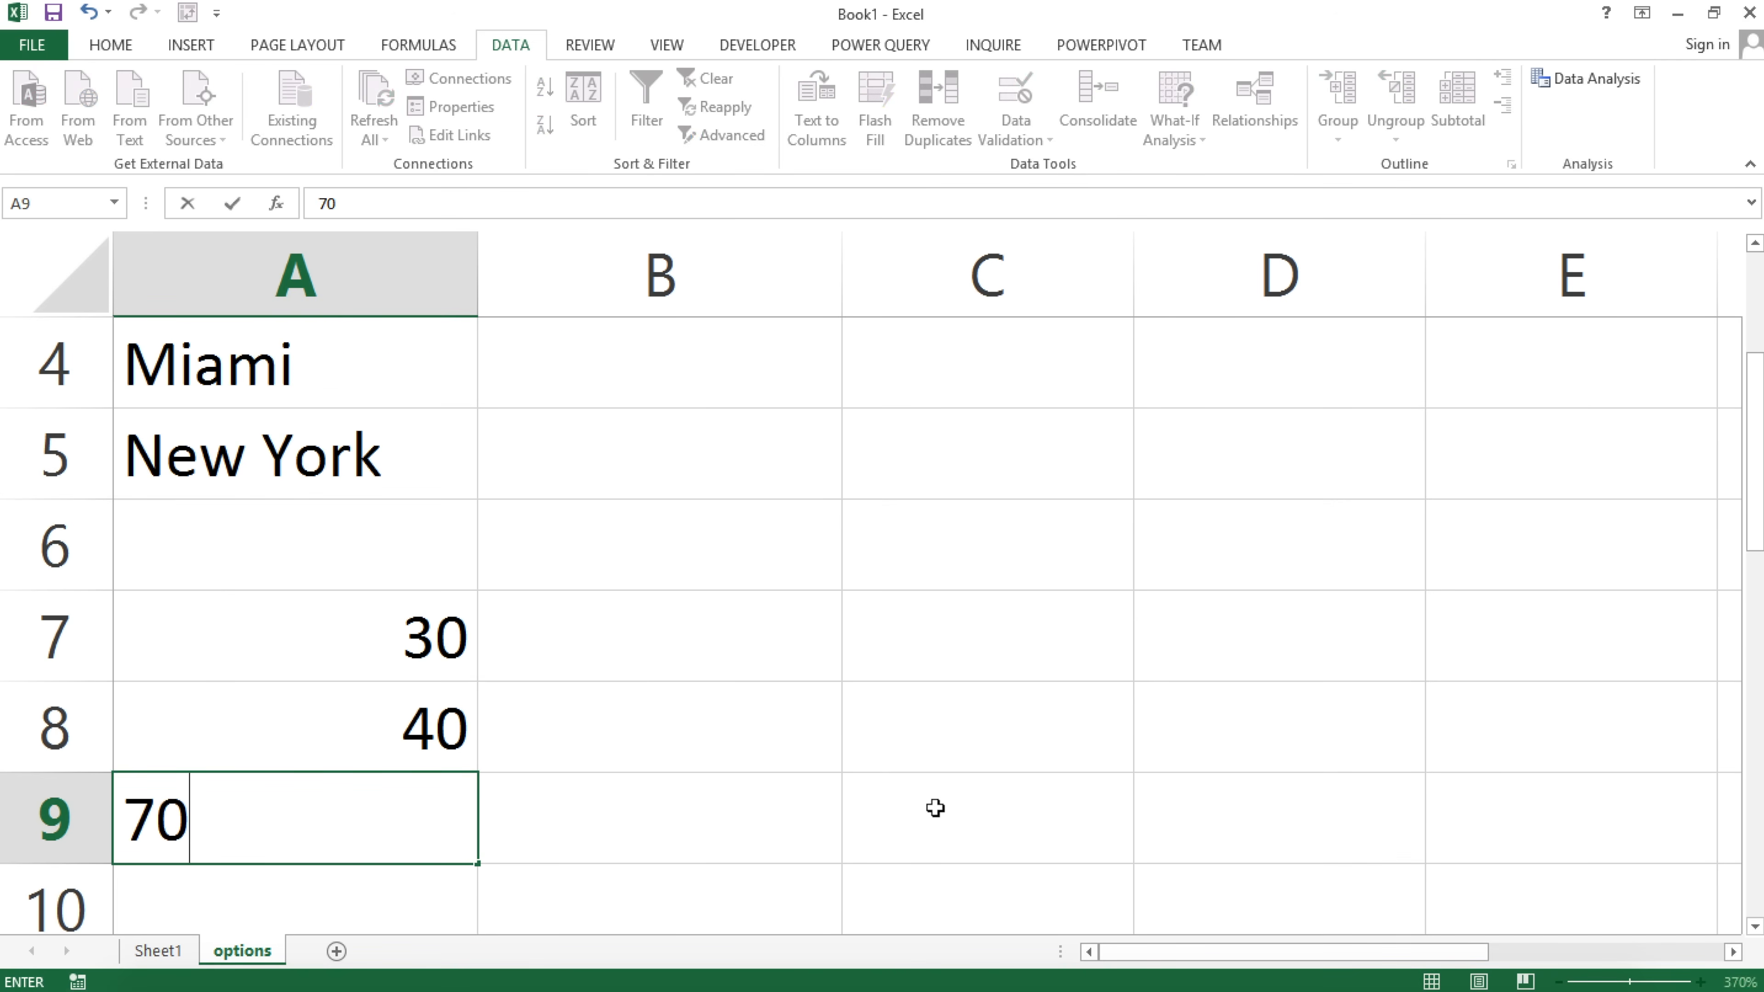
{"action": "key", "text": "Return"}
Total the three sample numbers in cell C7 with the formula =SUM(A7:A9).
{"action": "key", "text": "Up"}
{"action": "key", "text": "Up"}
{"action": "key", "text": "Up"}
{"action": "key", "text": "Right"}
{"action": "key", "text": "Right"}
{"action": "type", "text": "=sum"}
{"action": "key", "text": "Tab"}
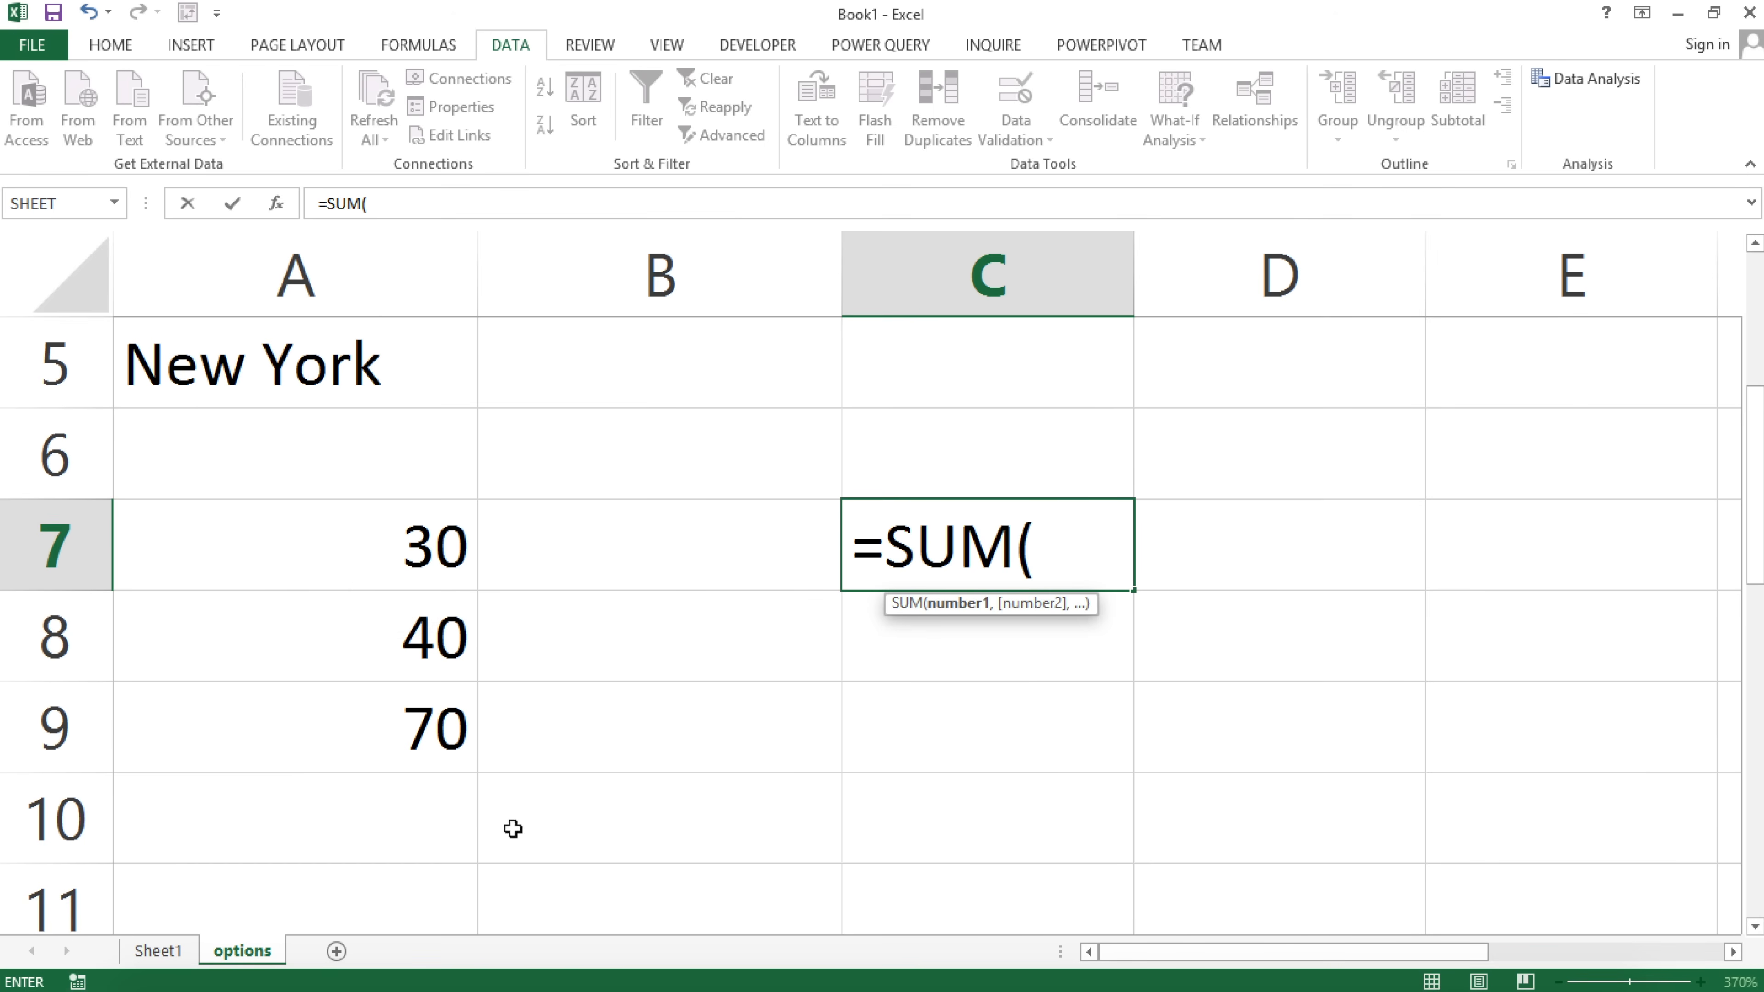
{"action": "left_click_drag", "start_coordinate": [359, 573], "coordinate": [358, 707]}
{"action": "type", "text": ")"}
{"action": "key", "text": "Return"}
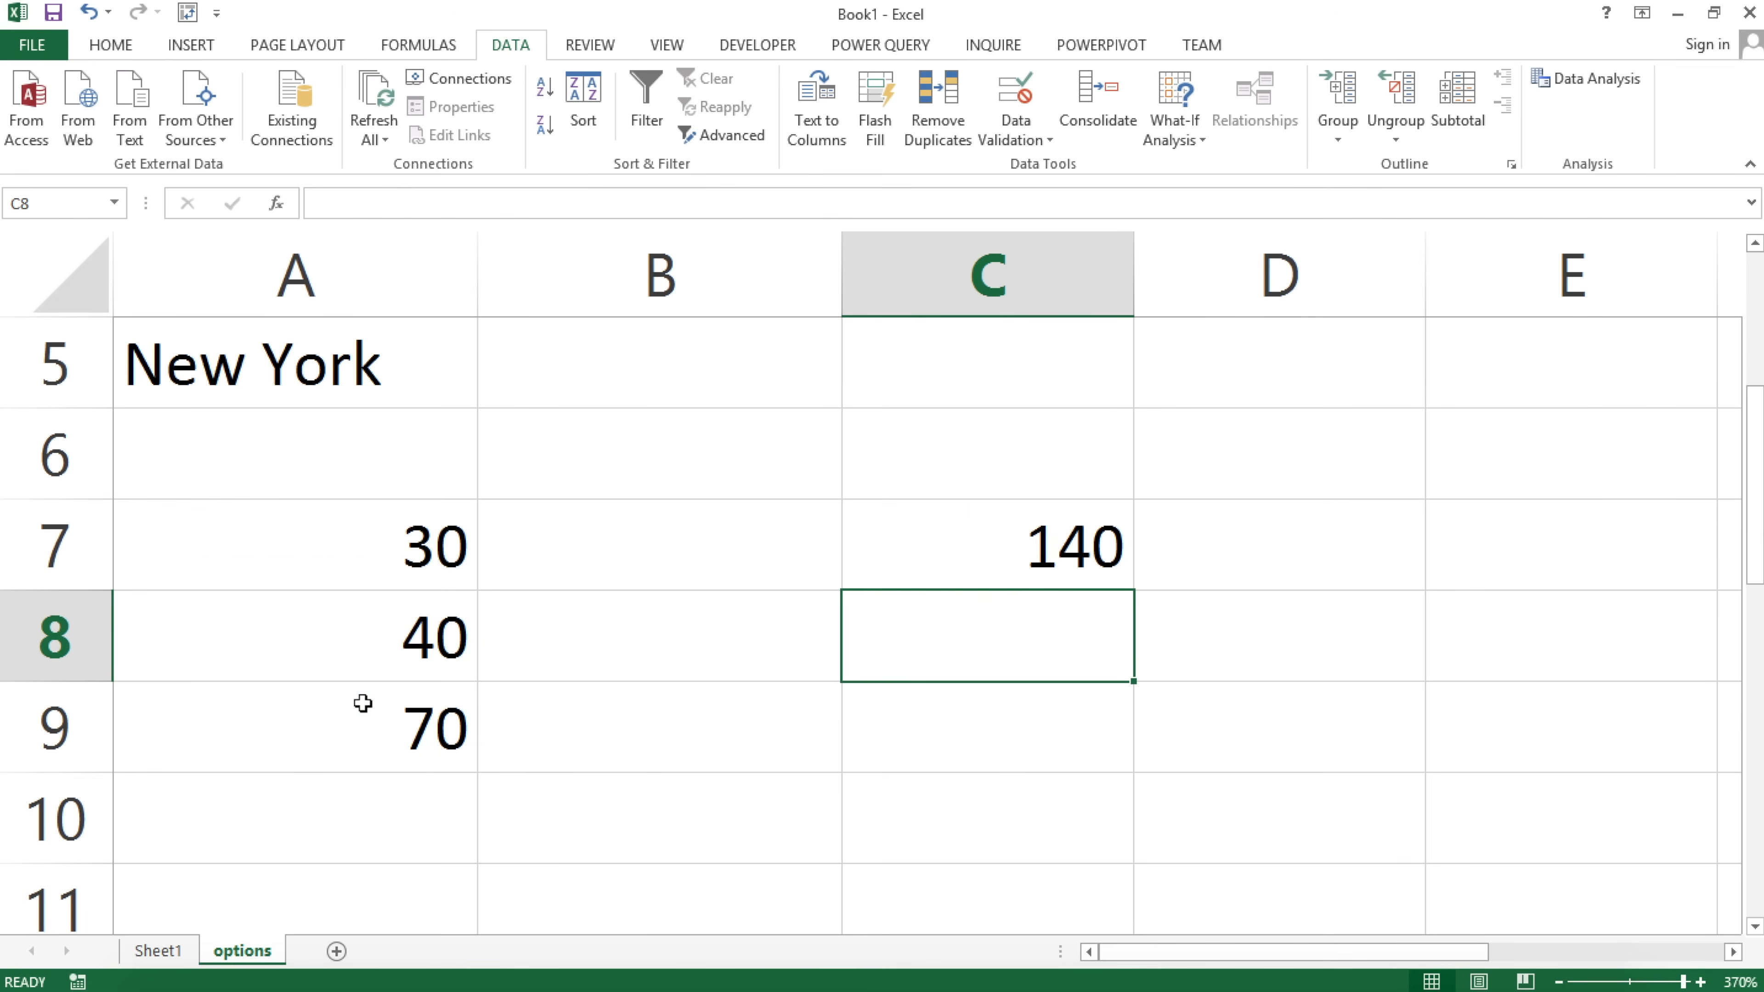
Put the range in the C7 formula inside quotation marks so that it reads =SUM("A7:A9").
{"action": "double_click", "coordinate": [1095, 529]}
{"action": "left_click_drag", "start_coordinate": [1034, 549], "coordinate": [1193, 543]}
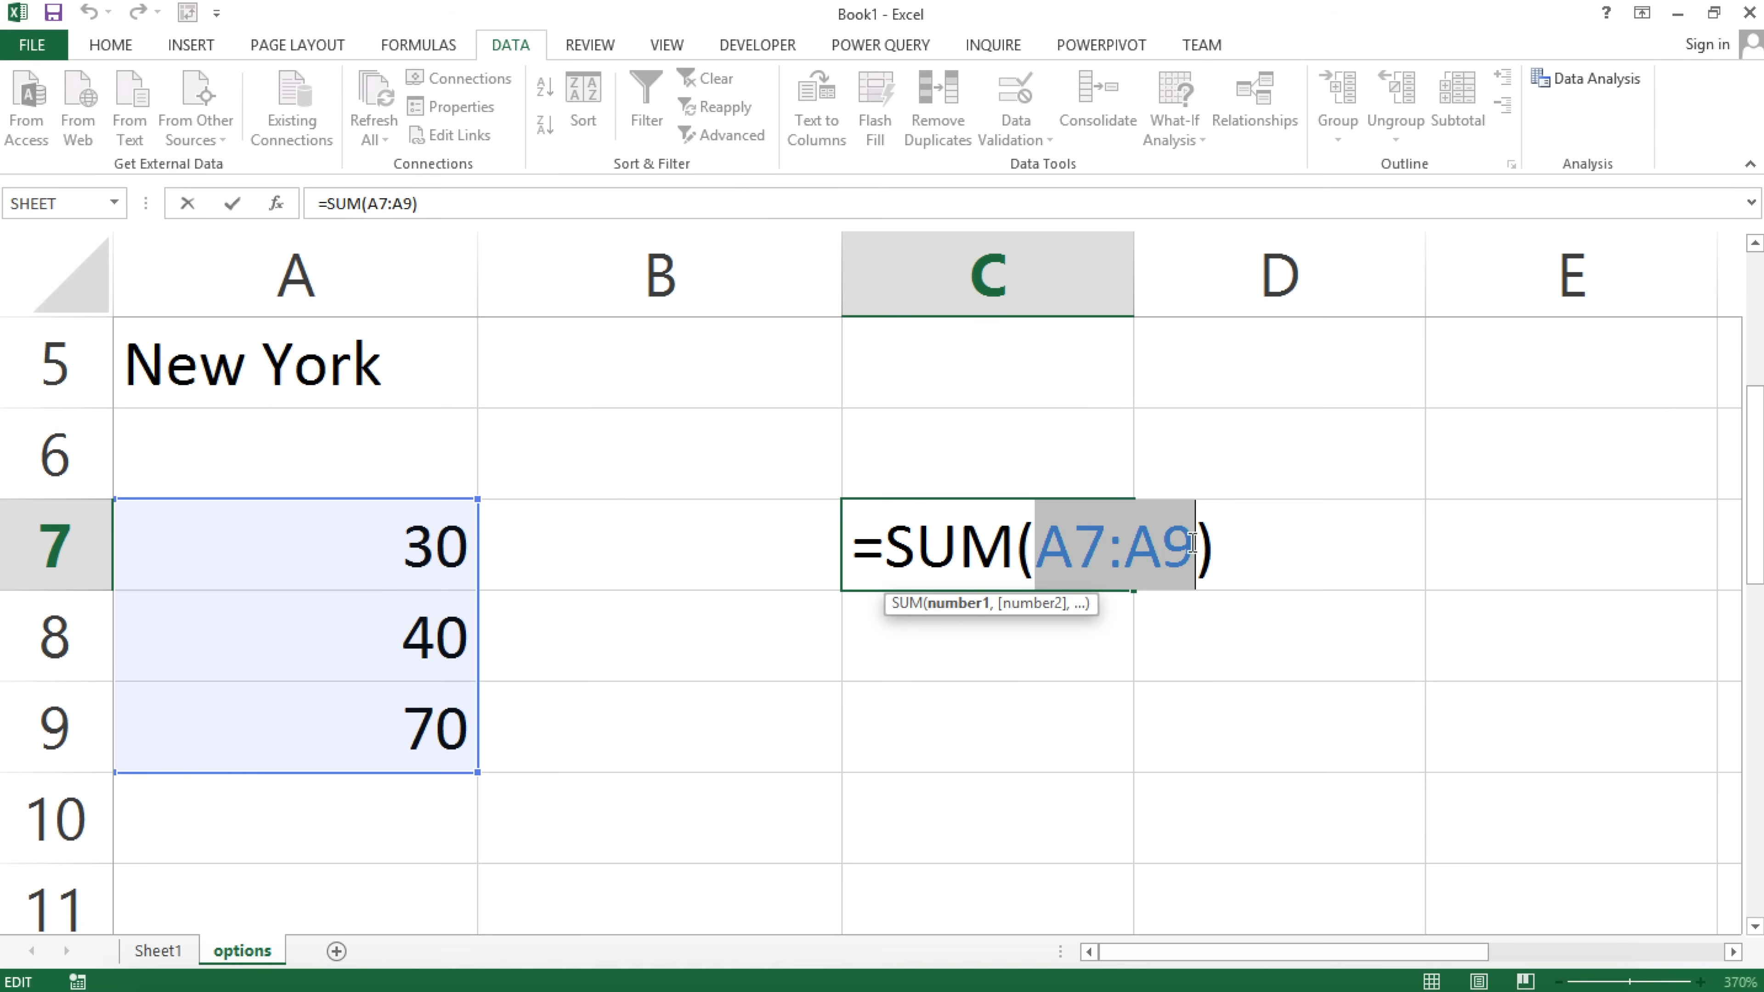
{"action": "left_click", "coordinate": [1072, 537]}
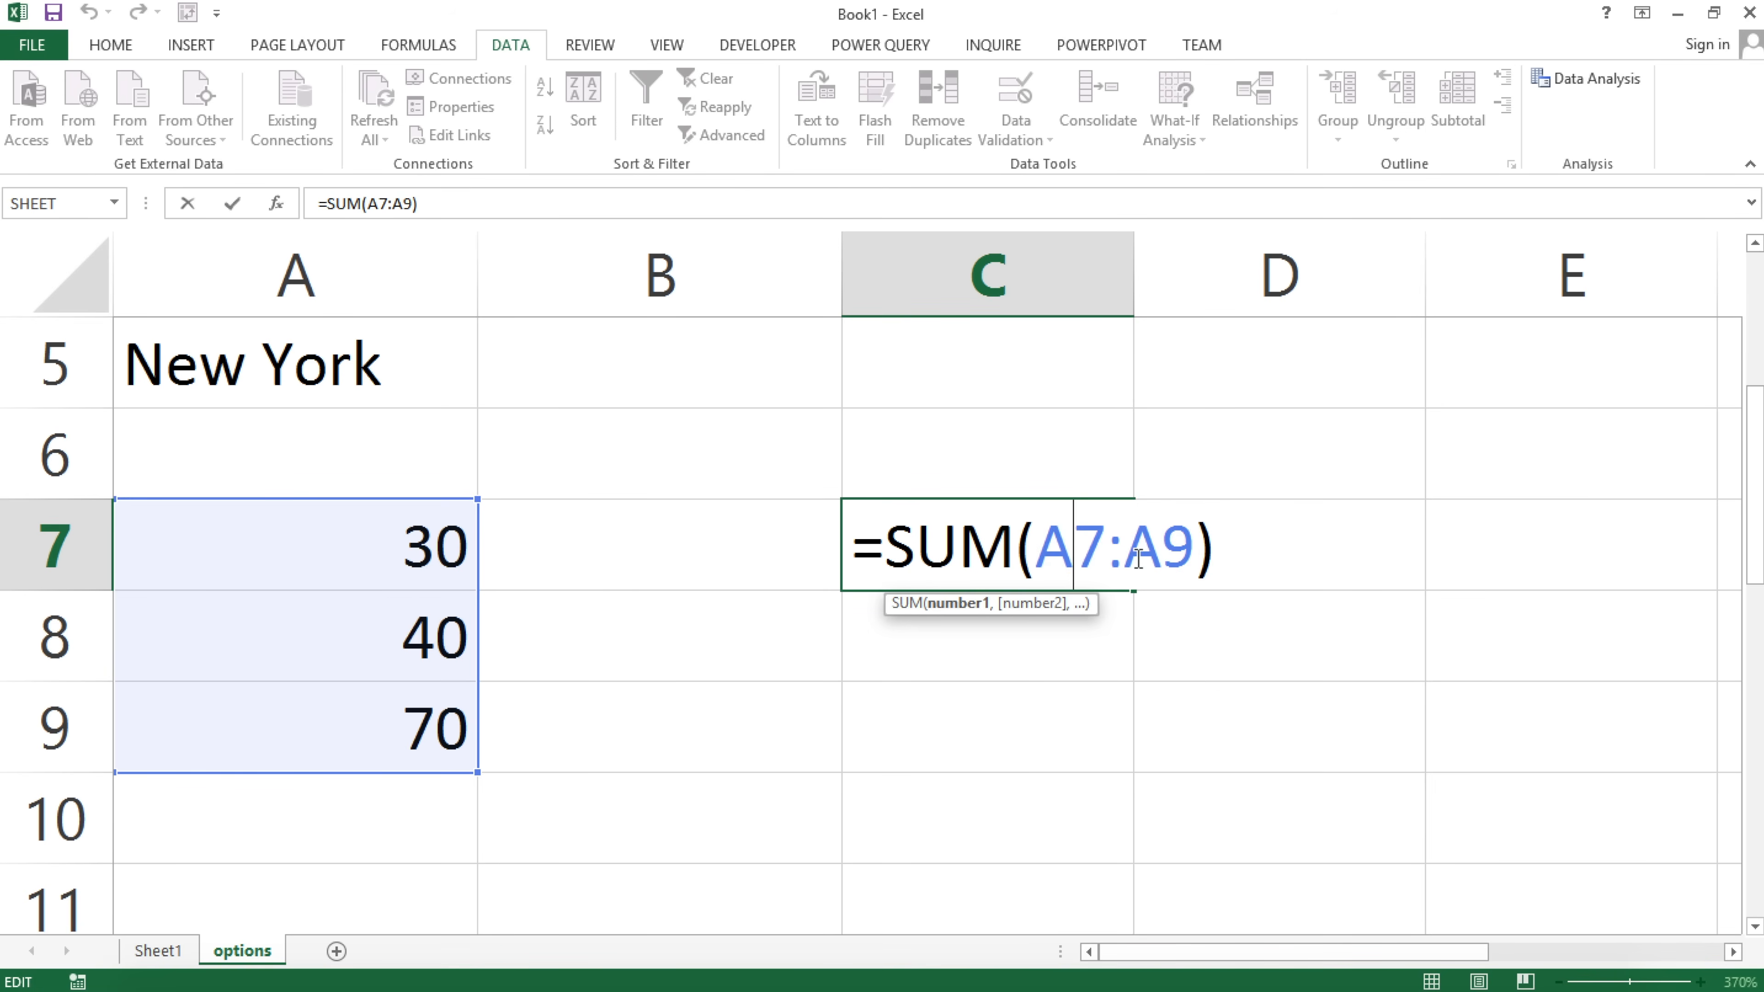
{"action": "left_click", "coordinate": [1066, 549]}
{"action": "type", "text": "\""}
{"action": "left_click", "coordinate": [1210, 538]}
{"action": "type", "text": "\""}
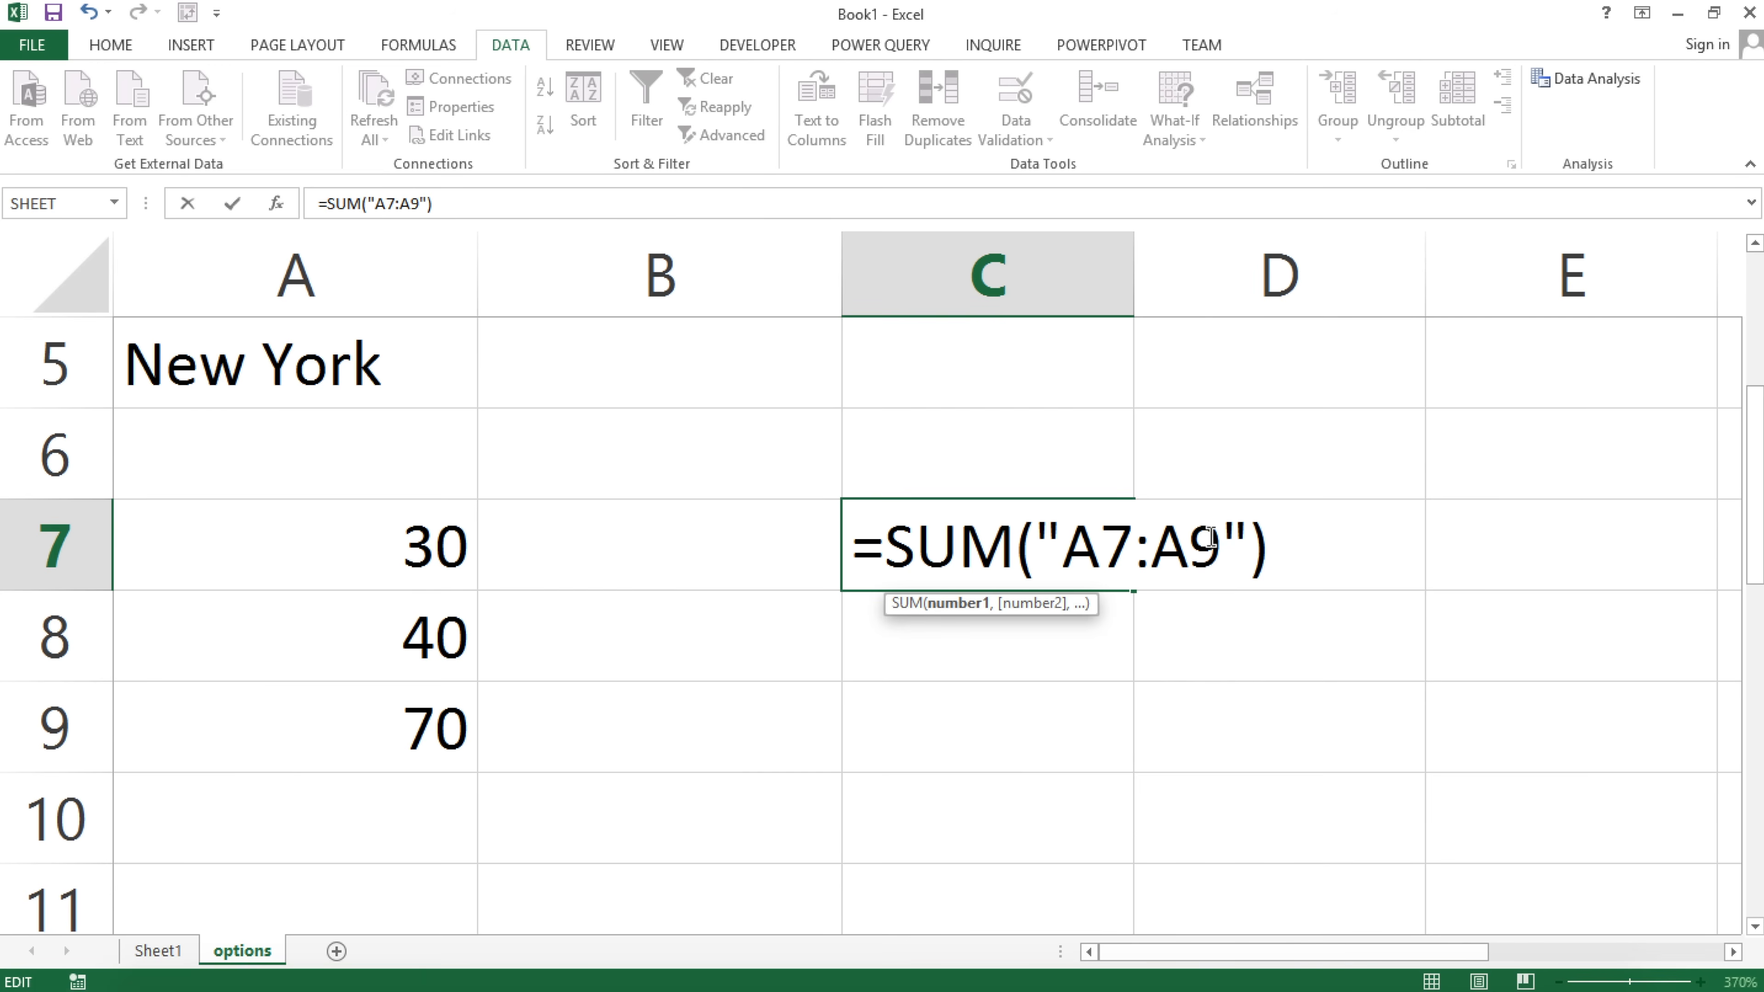
{"action": "key", "text": "Return"}
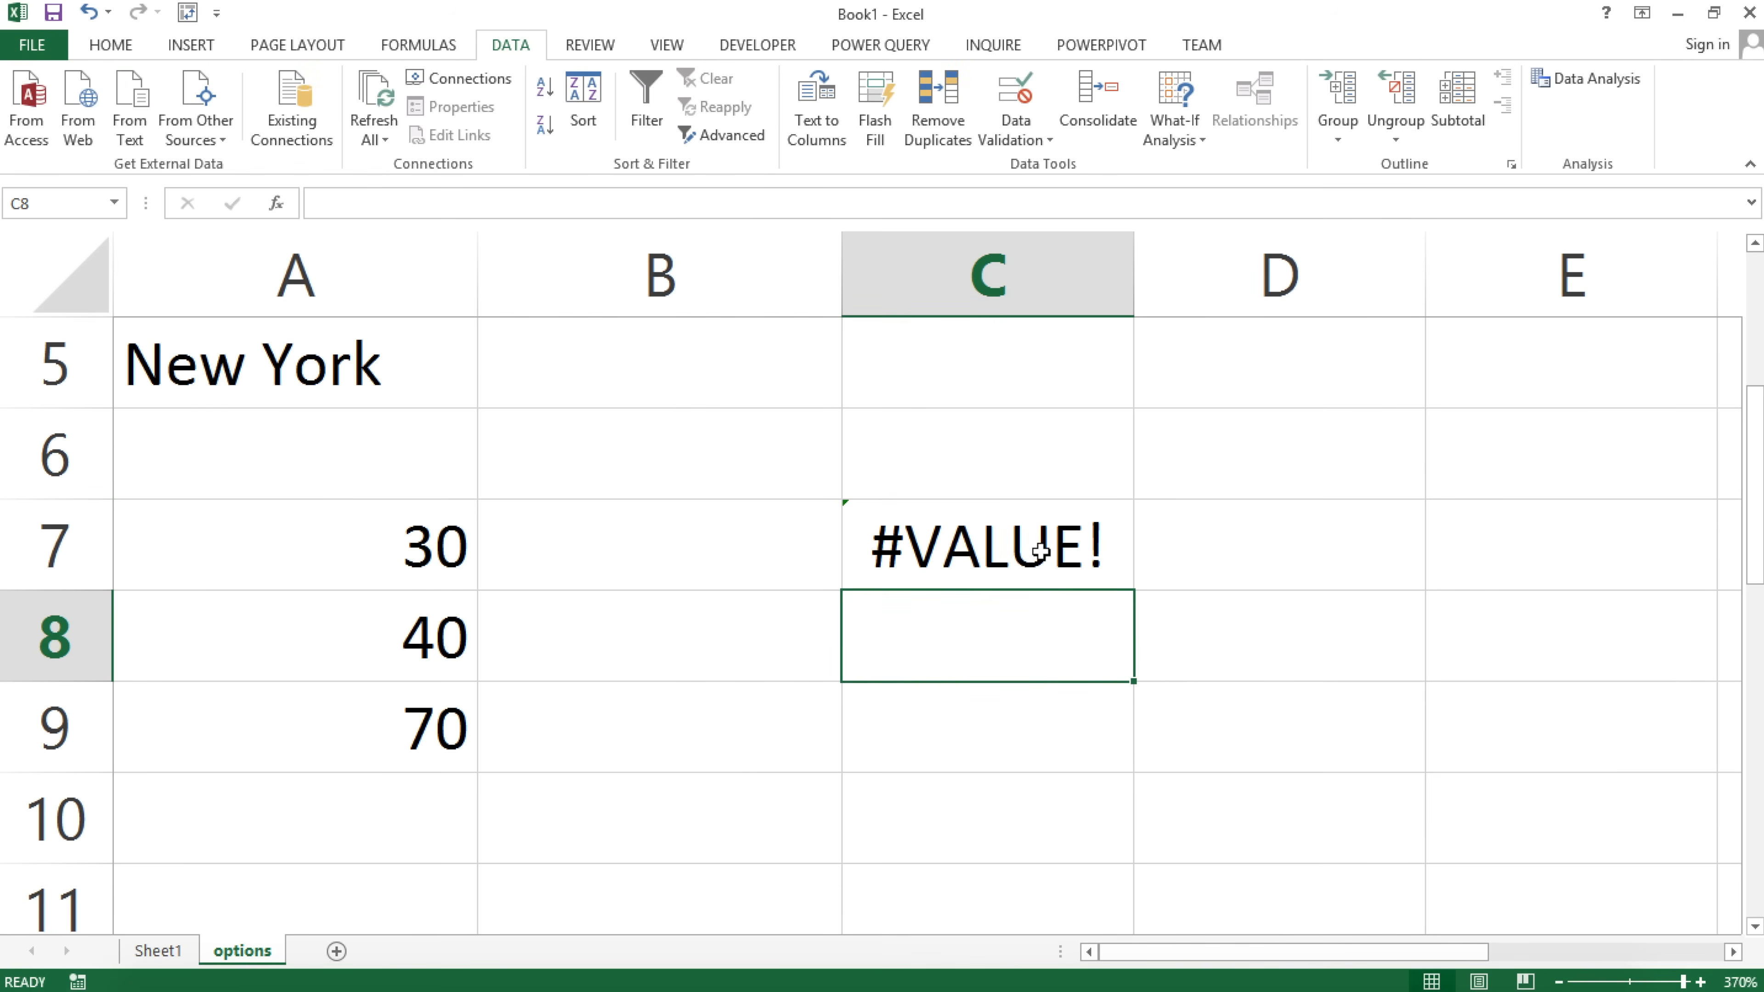
Wrap the quoted range in the C7 formula with INDIRECT, giving =SUM(INDIRECT("A7:A9")).
{"action": "double_click", "coordinate": [1040, 556]}
{"action": "left_click_drag", "start_coordinate": [1043, 551], "coordinate": [1248, 548]}
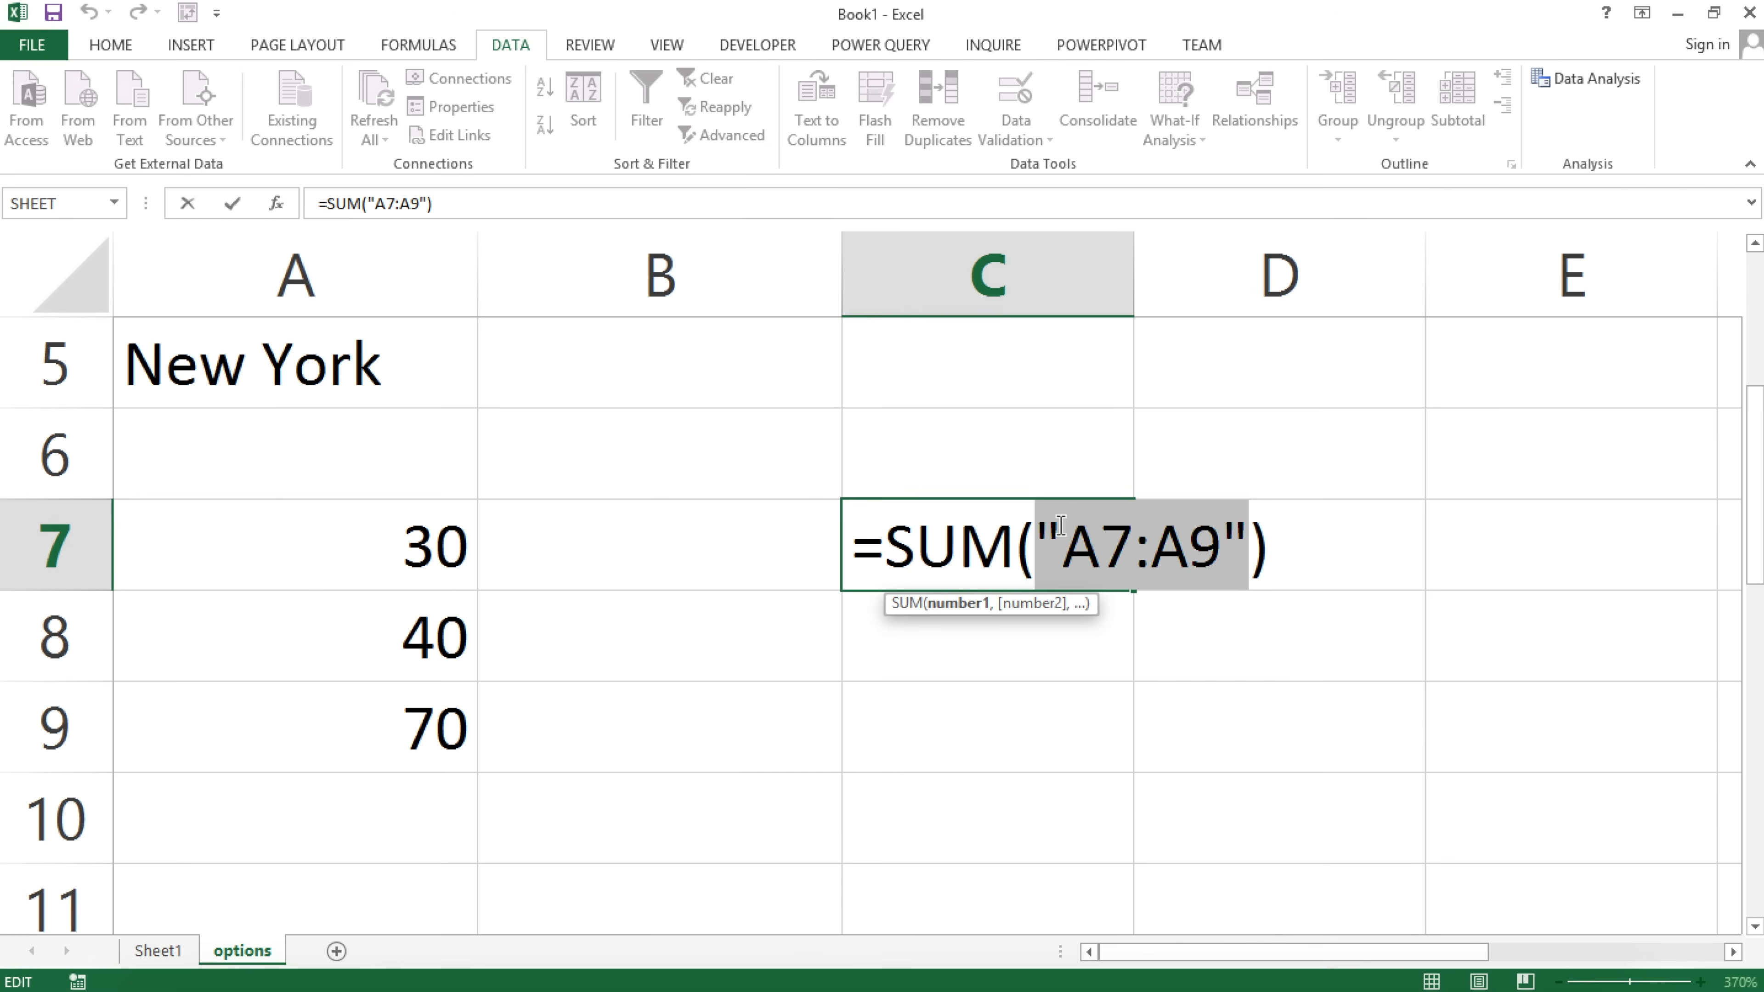
{"action": "left_click", "coordinate": [1039, 542]}
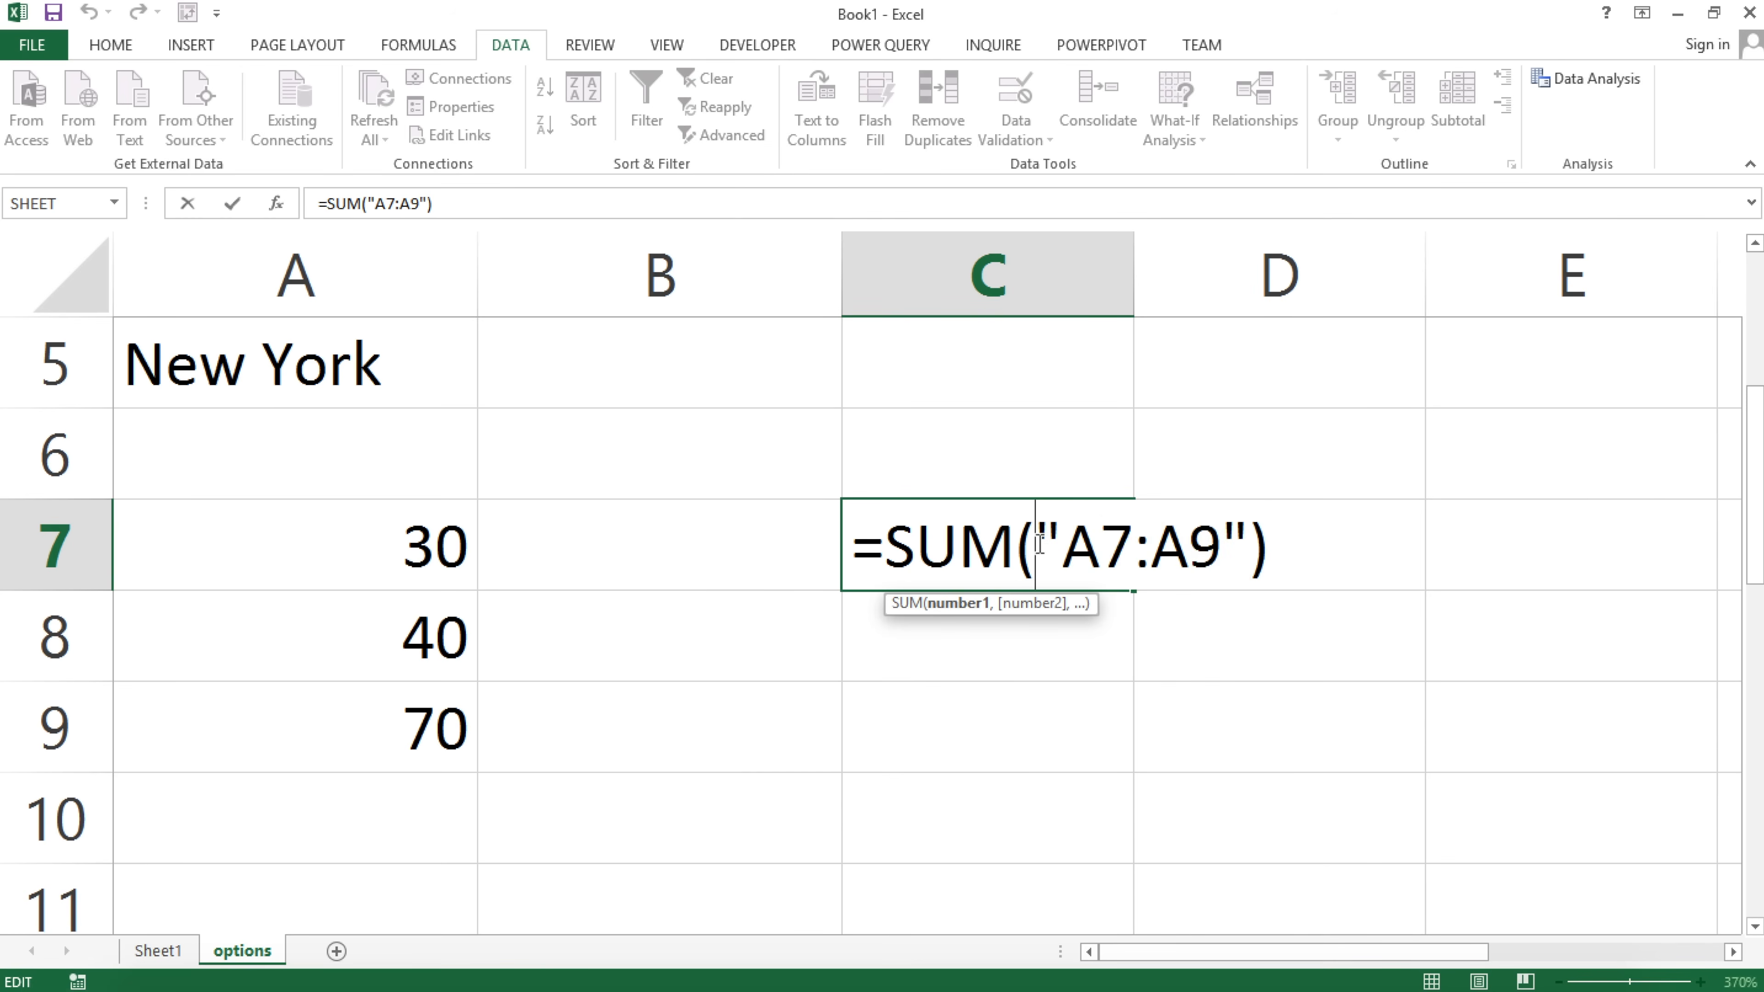
{"action": "type", "text": "inde"}
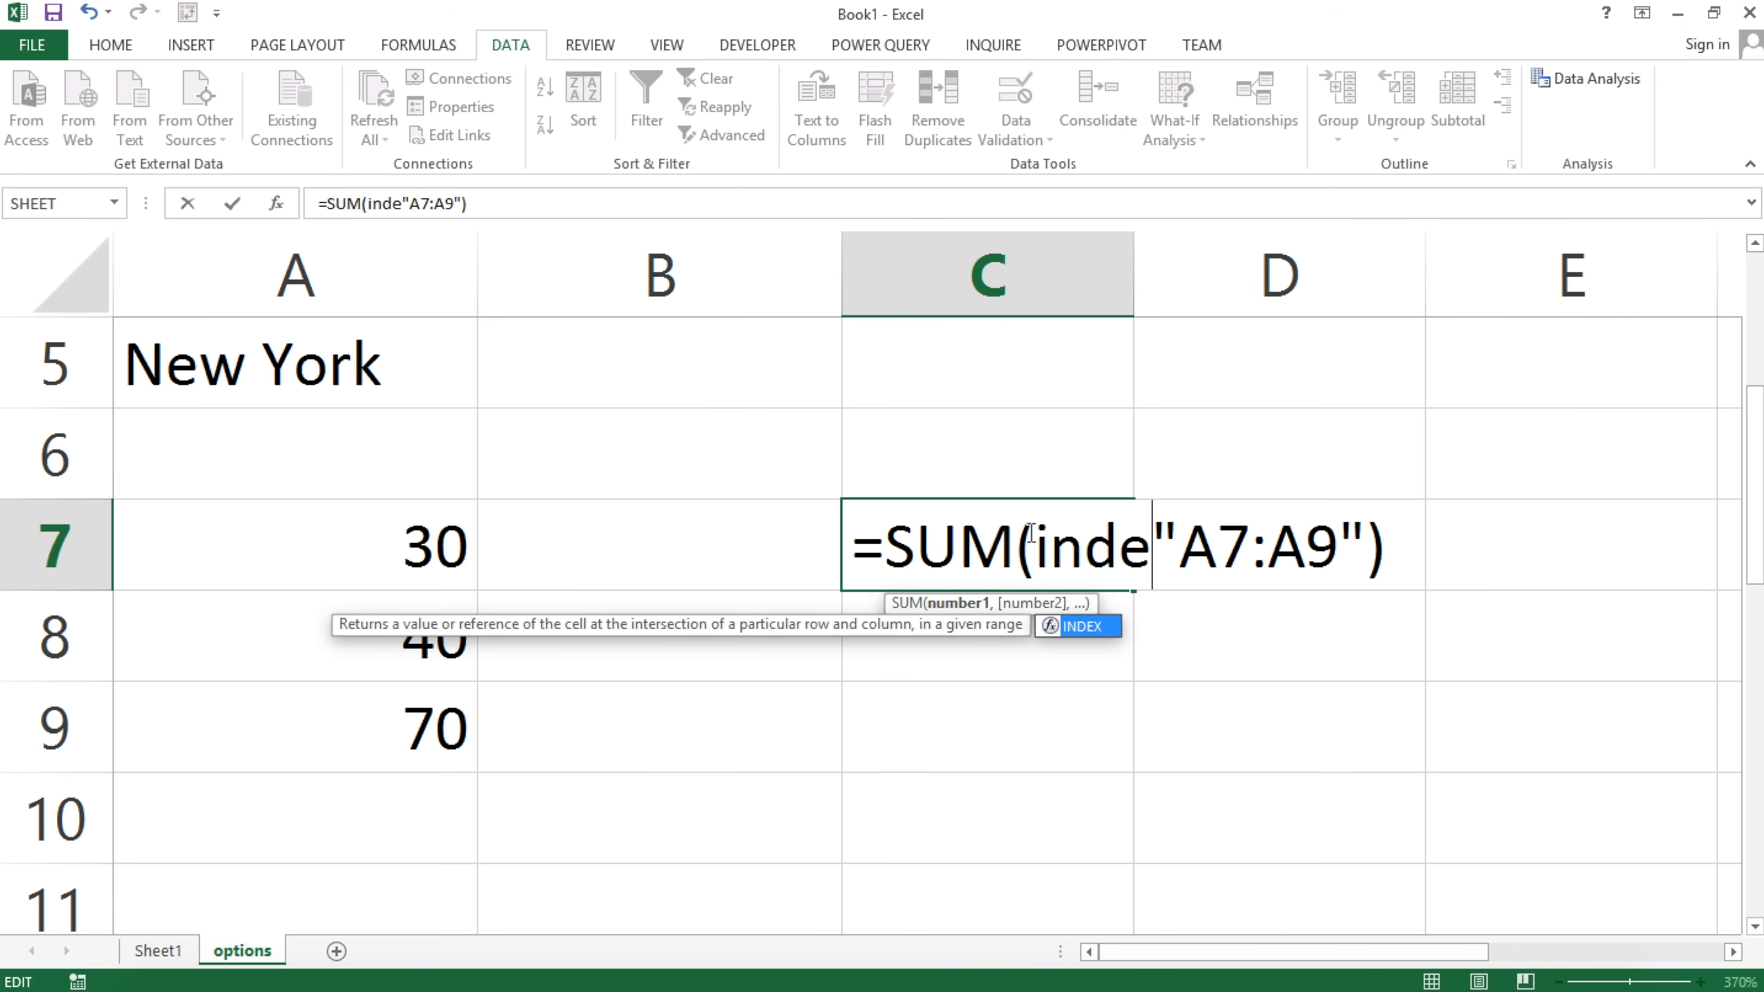
{"action": "key", "text": "BackSpace"}
{"action": "type", "text": "i"}
{"action": "key", "text": "Tab"}
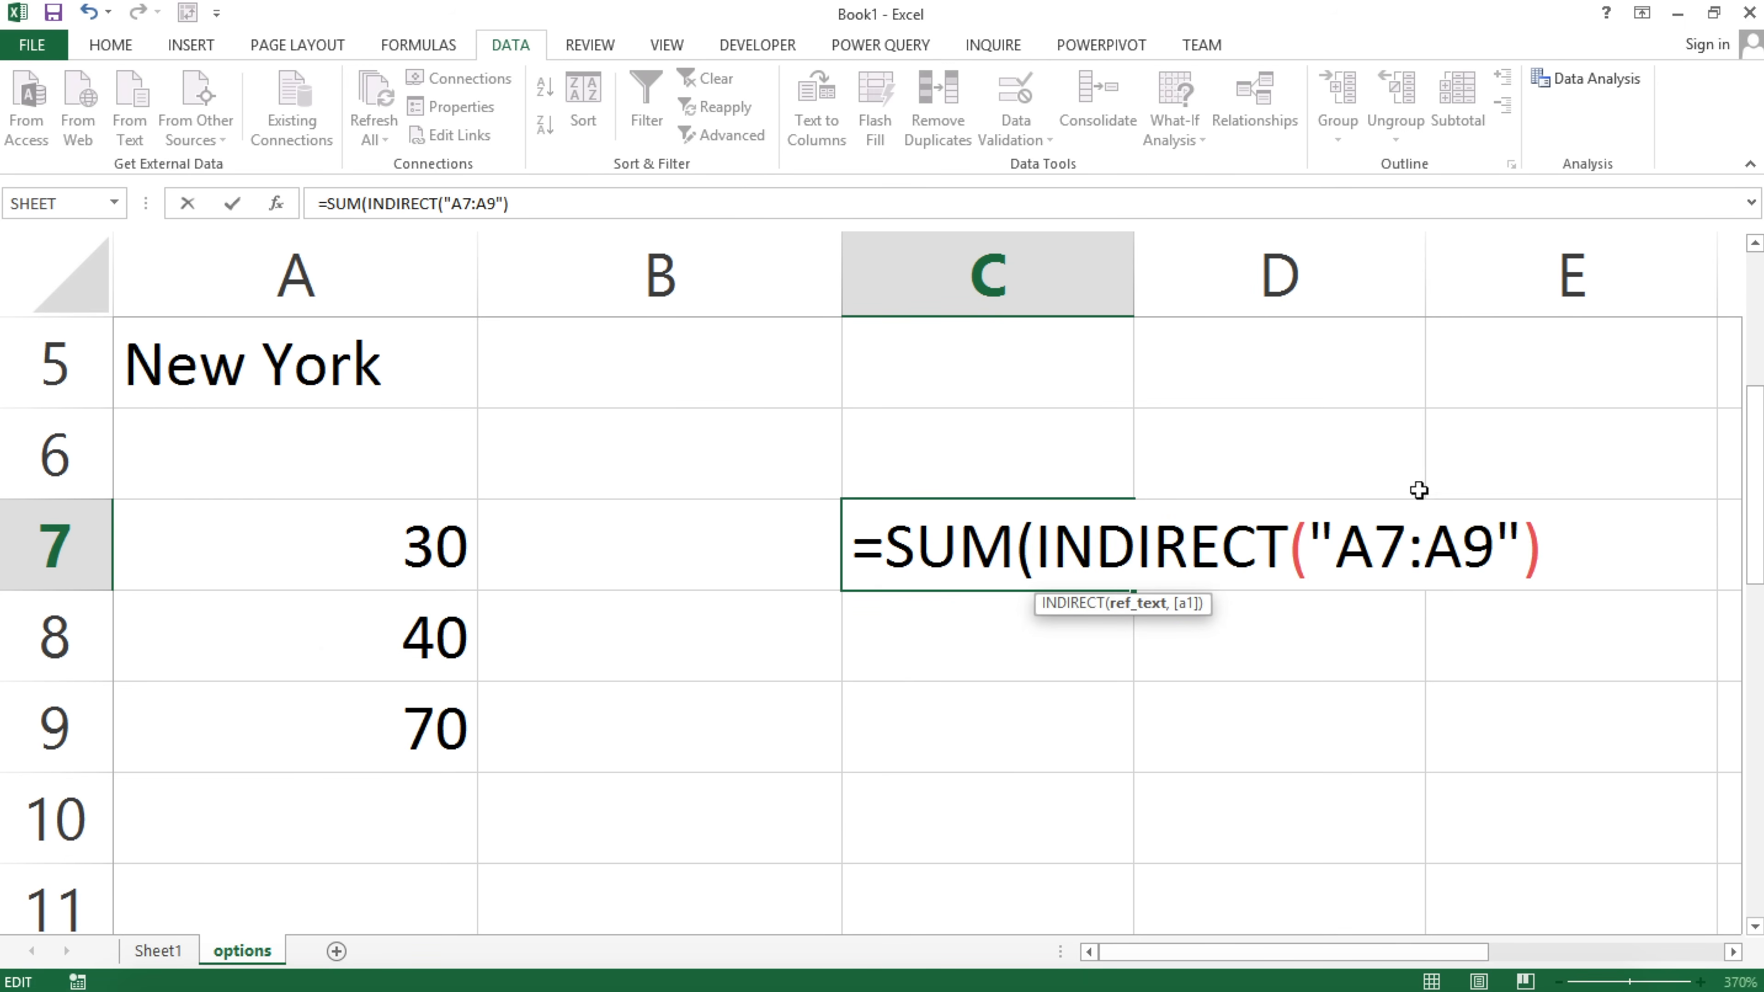
{"action": "type", "text": ")"}
{"action": "left_click", "coordinate": [1319, 549]}
{"action": "left_click_drag", "start_coordinate": [1319, 549], "coordinate": [1518, 542]}
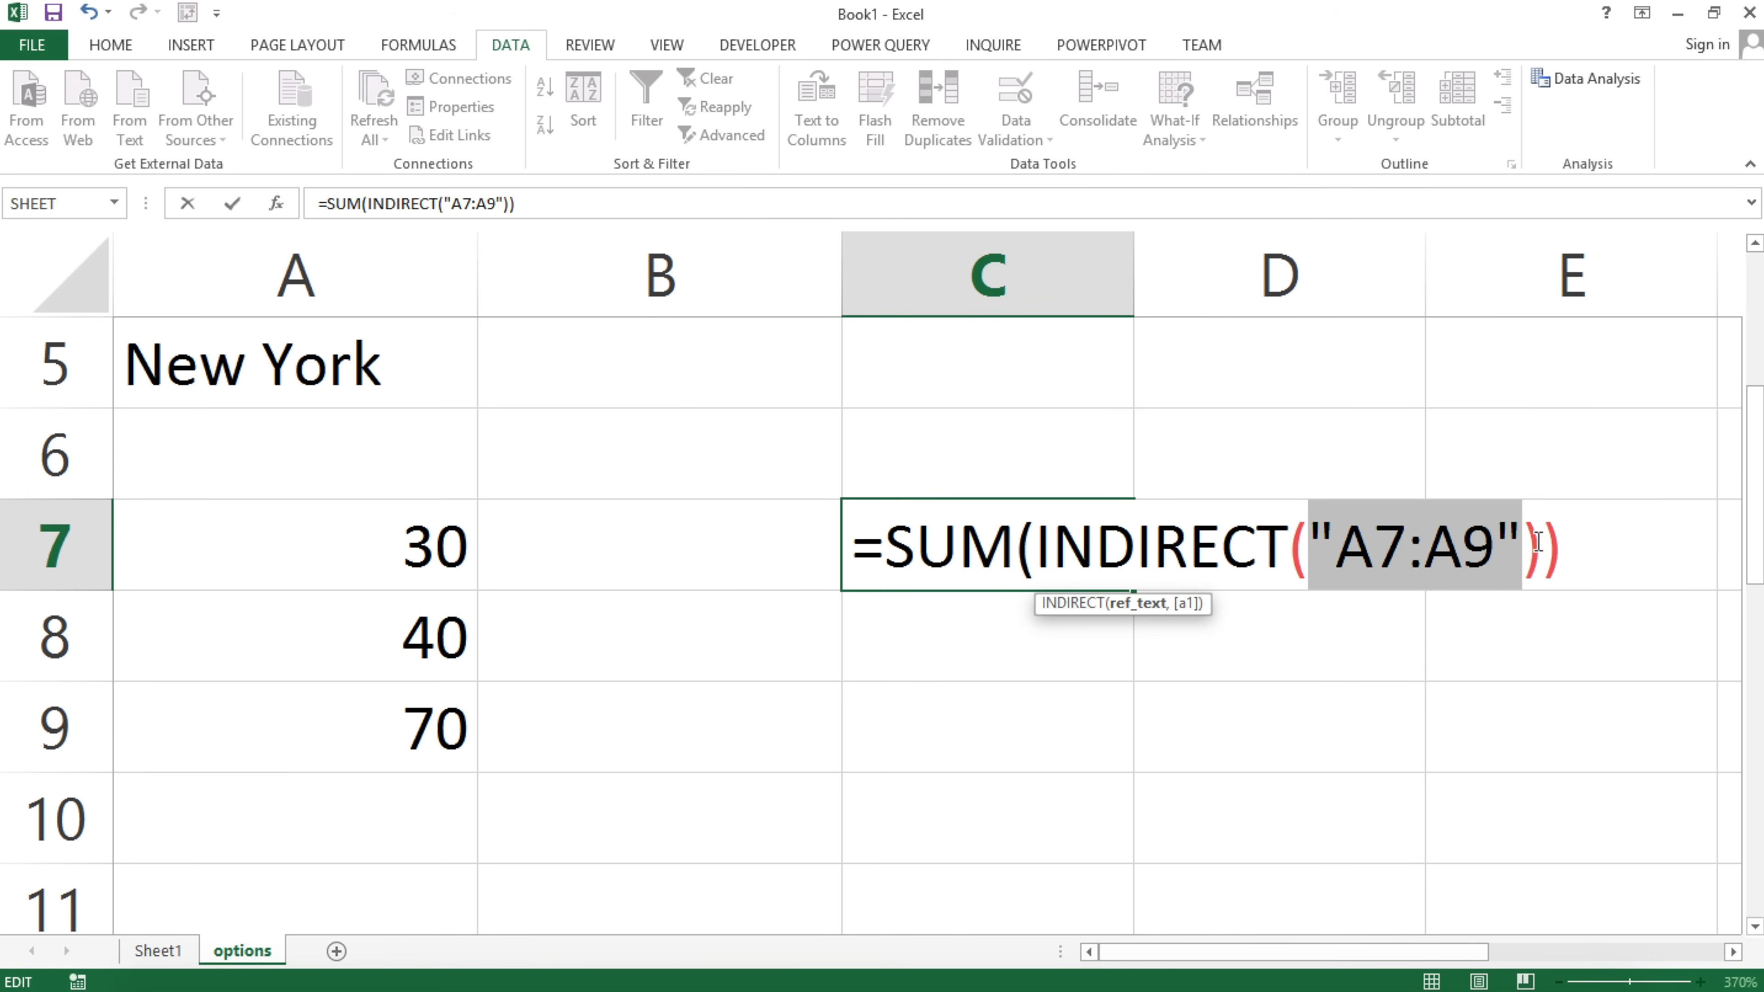
{"action": "left_click", "coordinate": [1542, 542]}
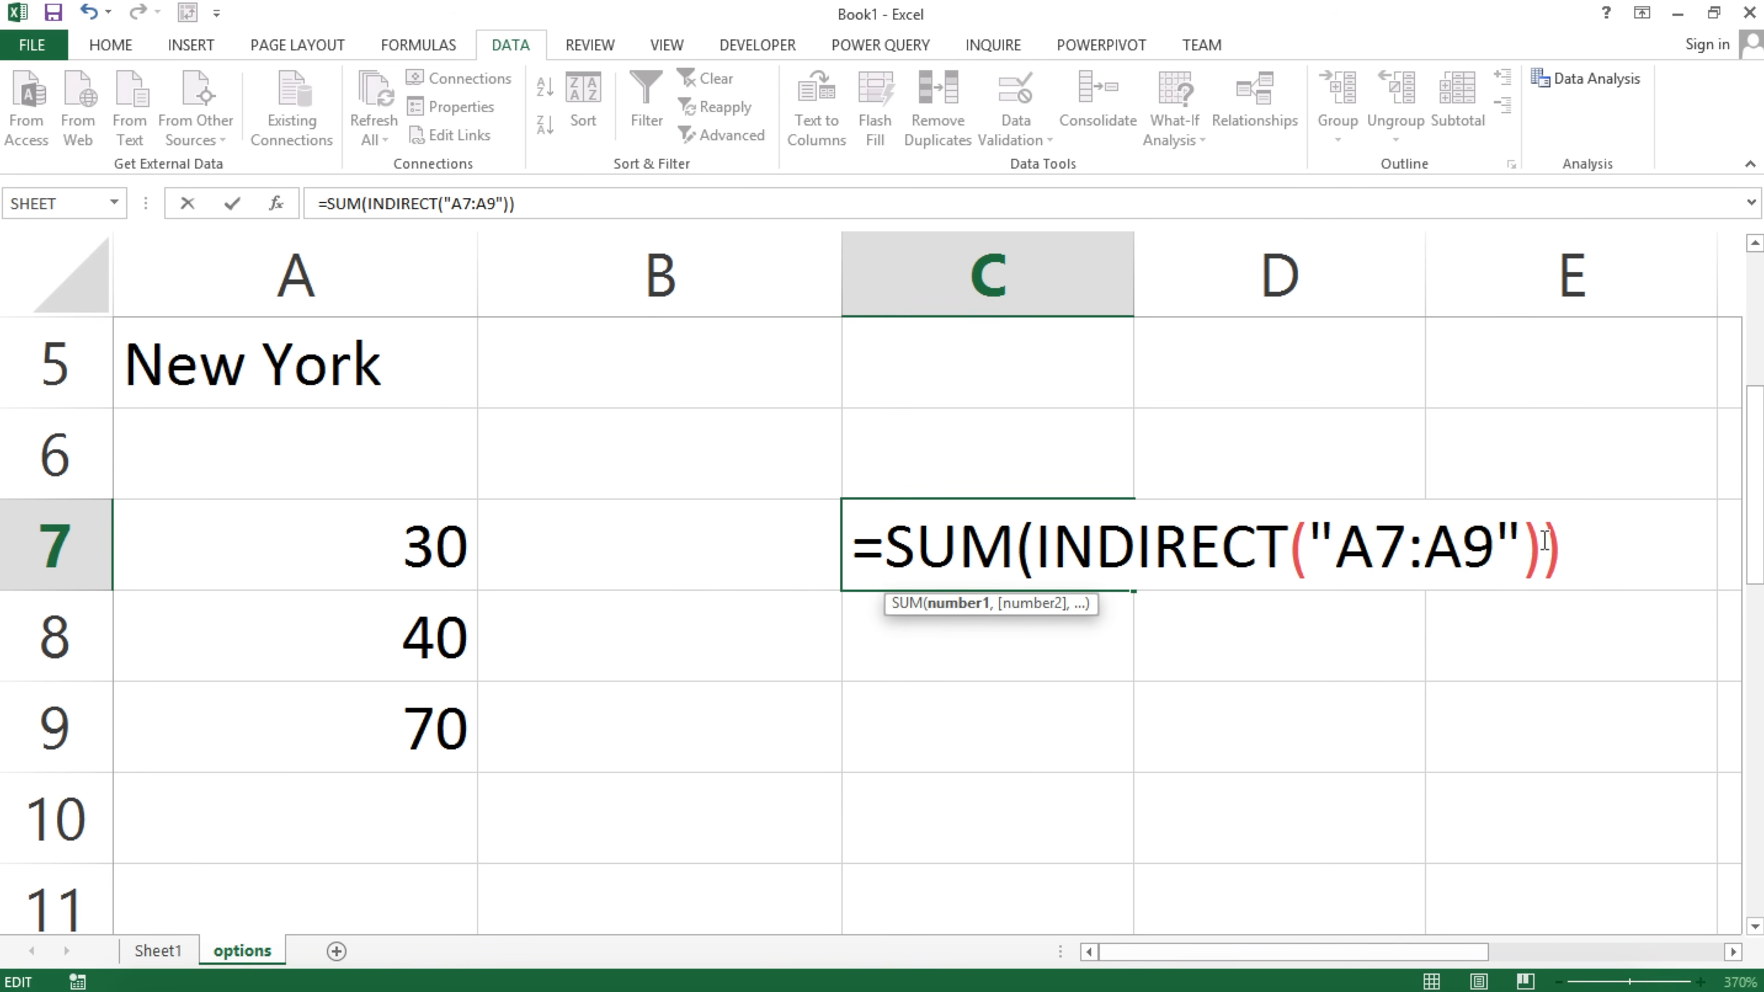
{"action": "key", "text": "Return"}
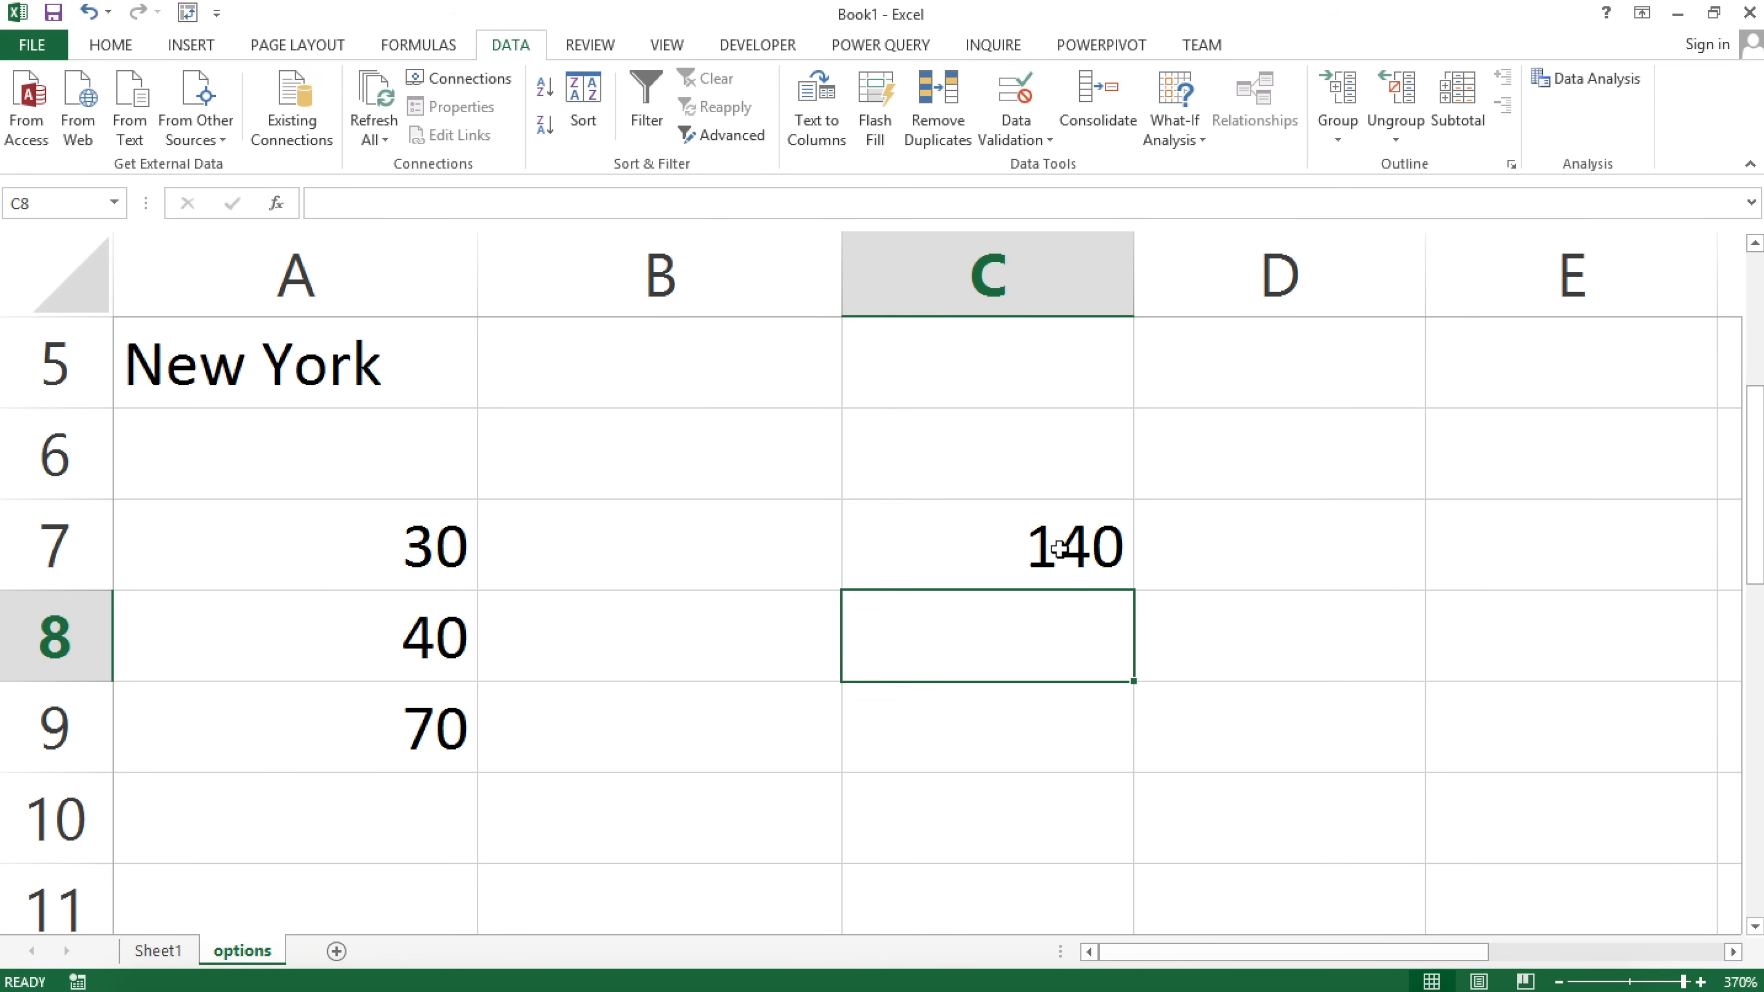
Copy the range text A7:A9, without its quotation marks, from the C7 formula into cell B7.
{"action": "double_click", "coordinate": [1058, 547]}
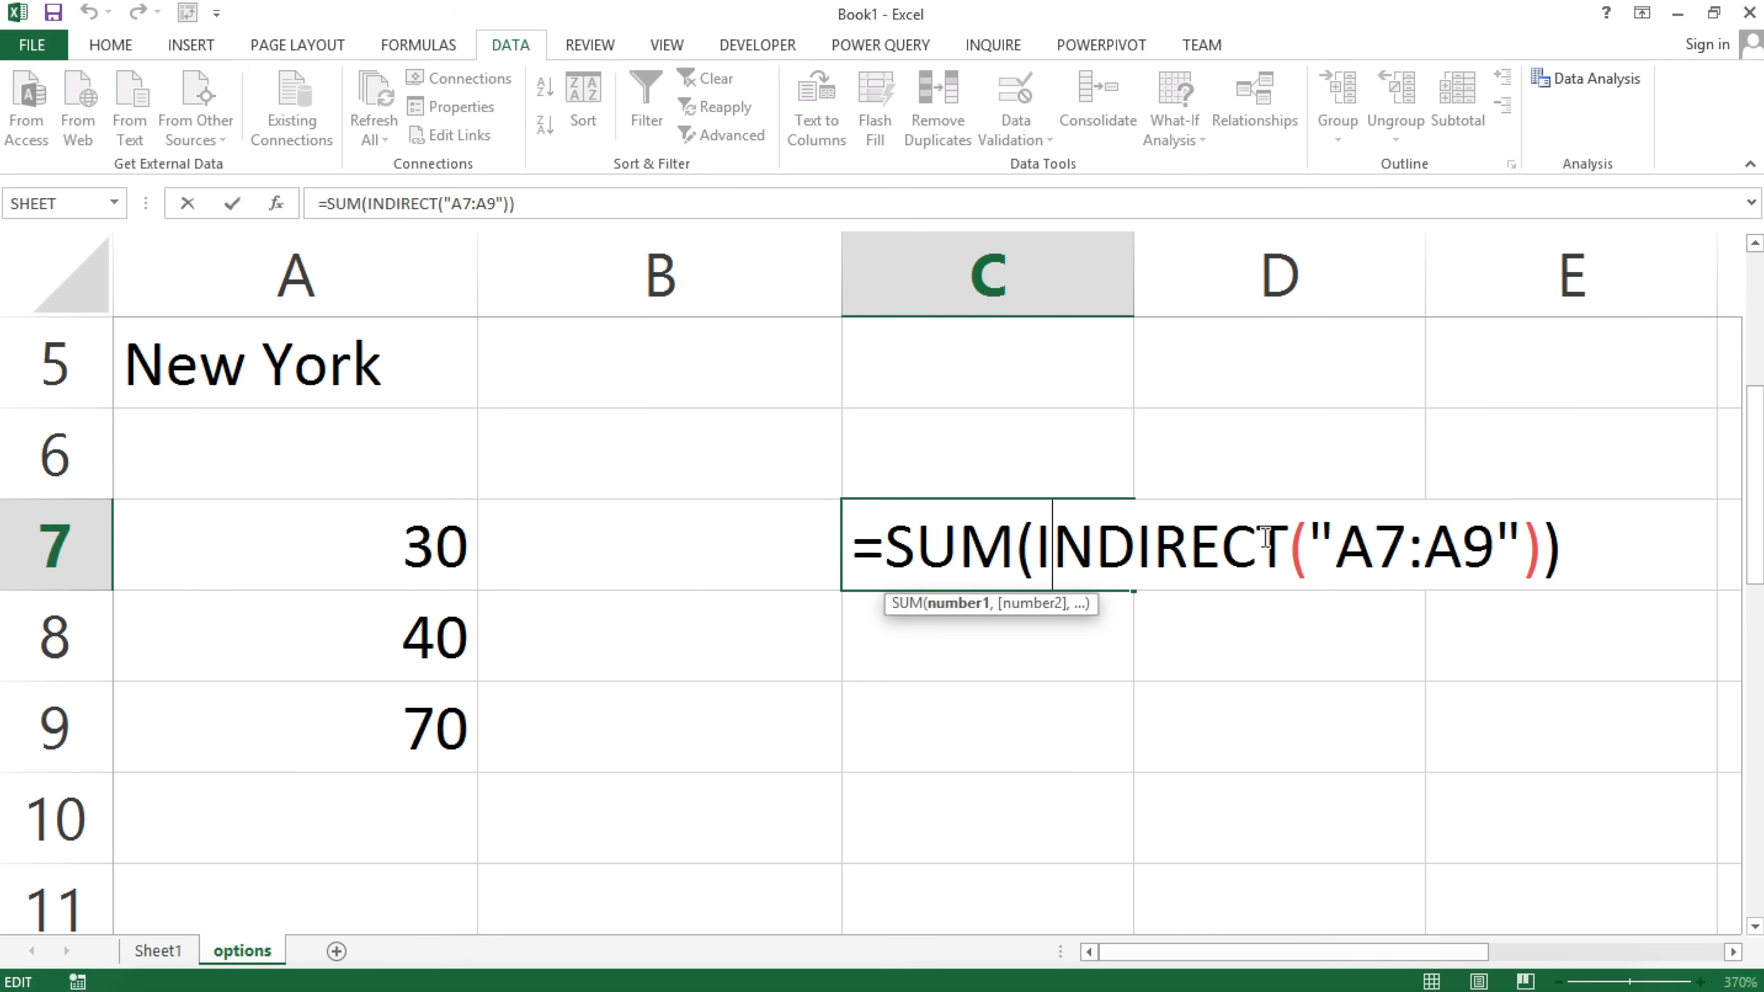
{"action": "left_click_drag", "start_coordinate": [1335, 547], "coordinate": [1484, 544]}
{"action": "key", "text": "ctrl+c"}
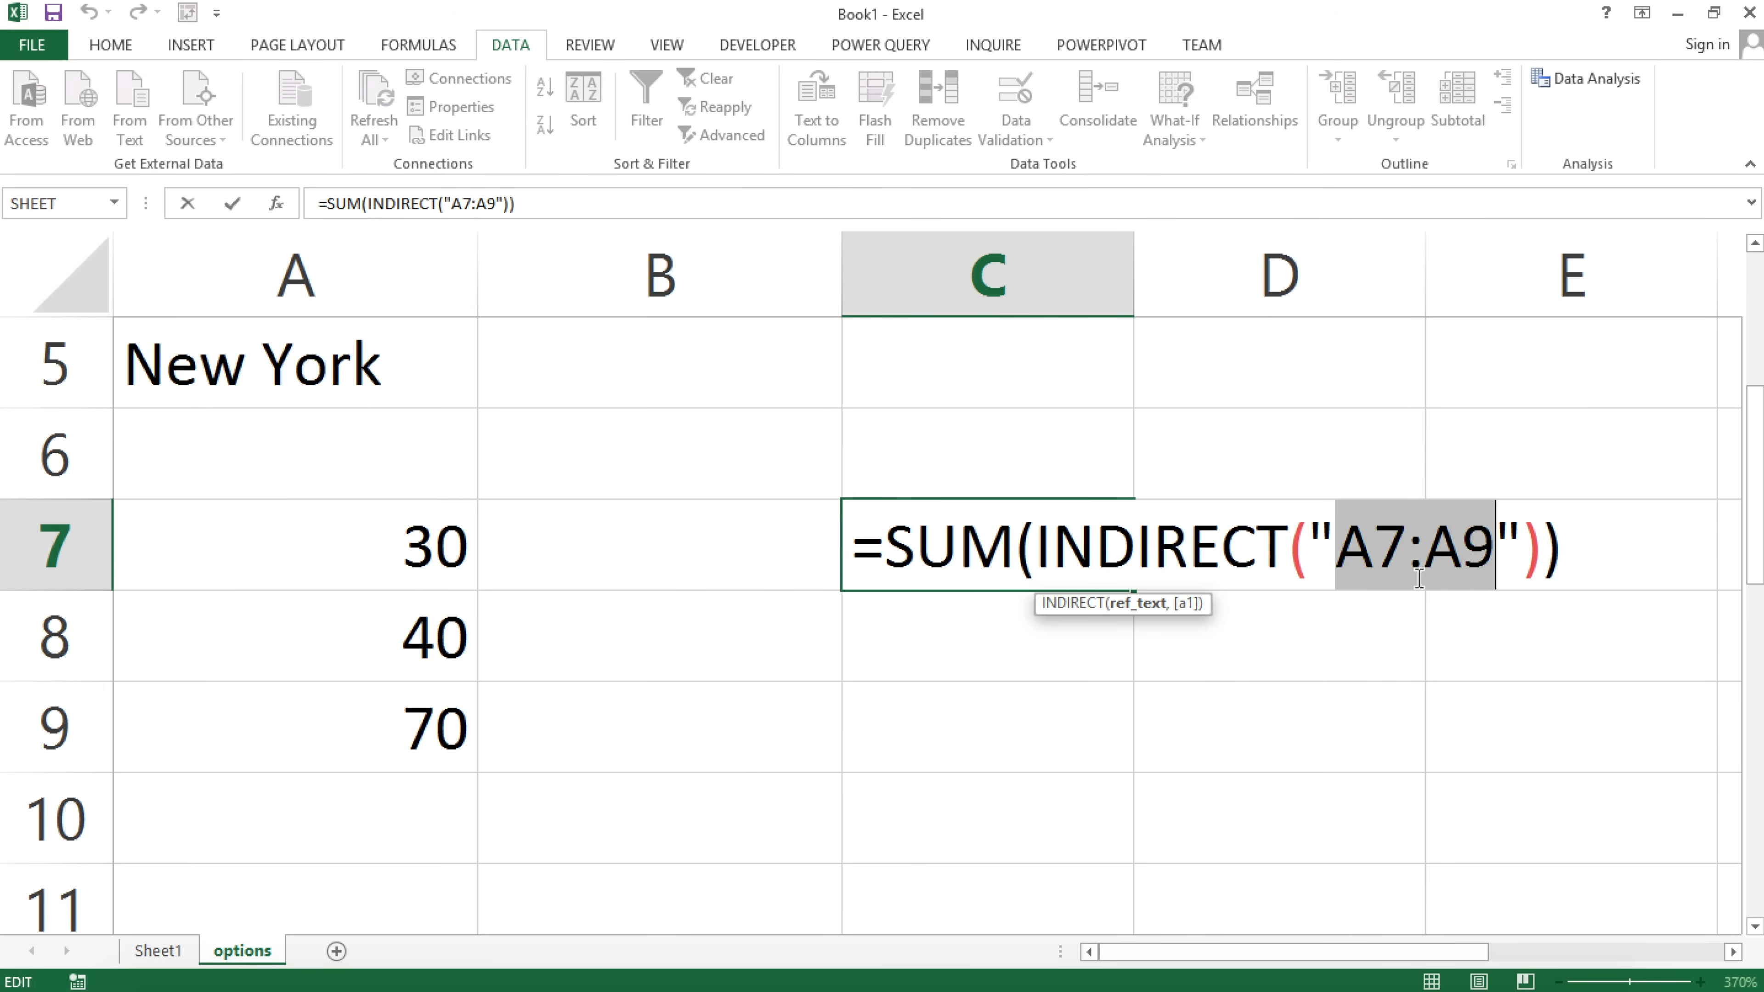
{"action": "key", "text": "Escape"}
{"action": "left_click", "coordinate": [670, 552]}
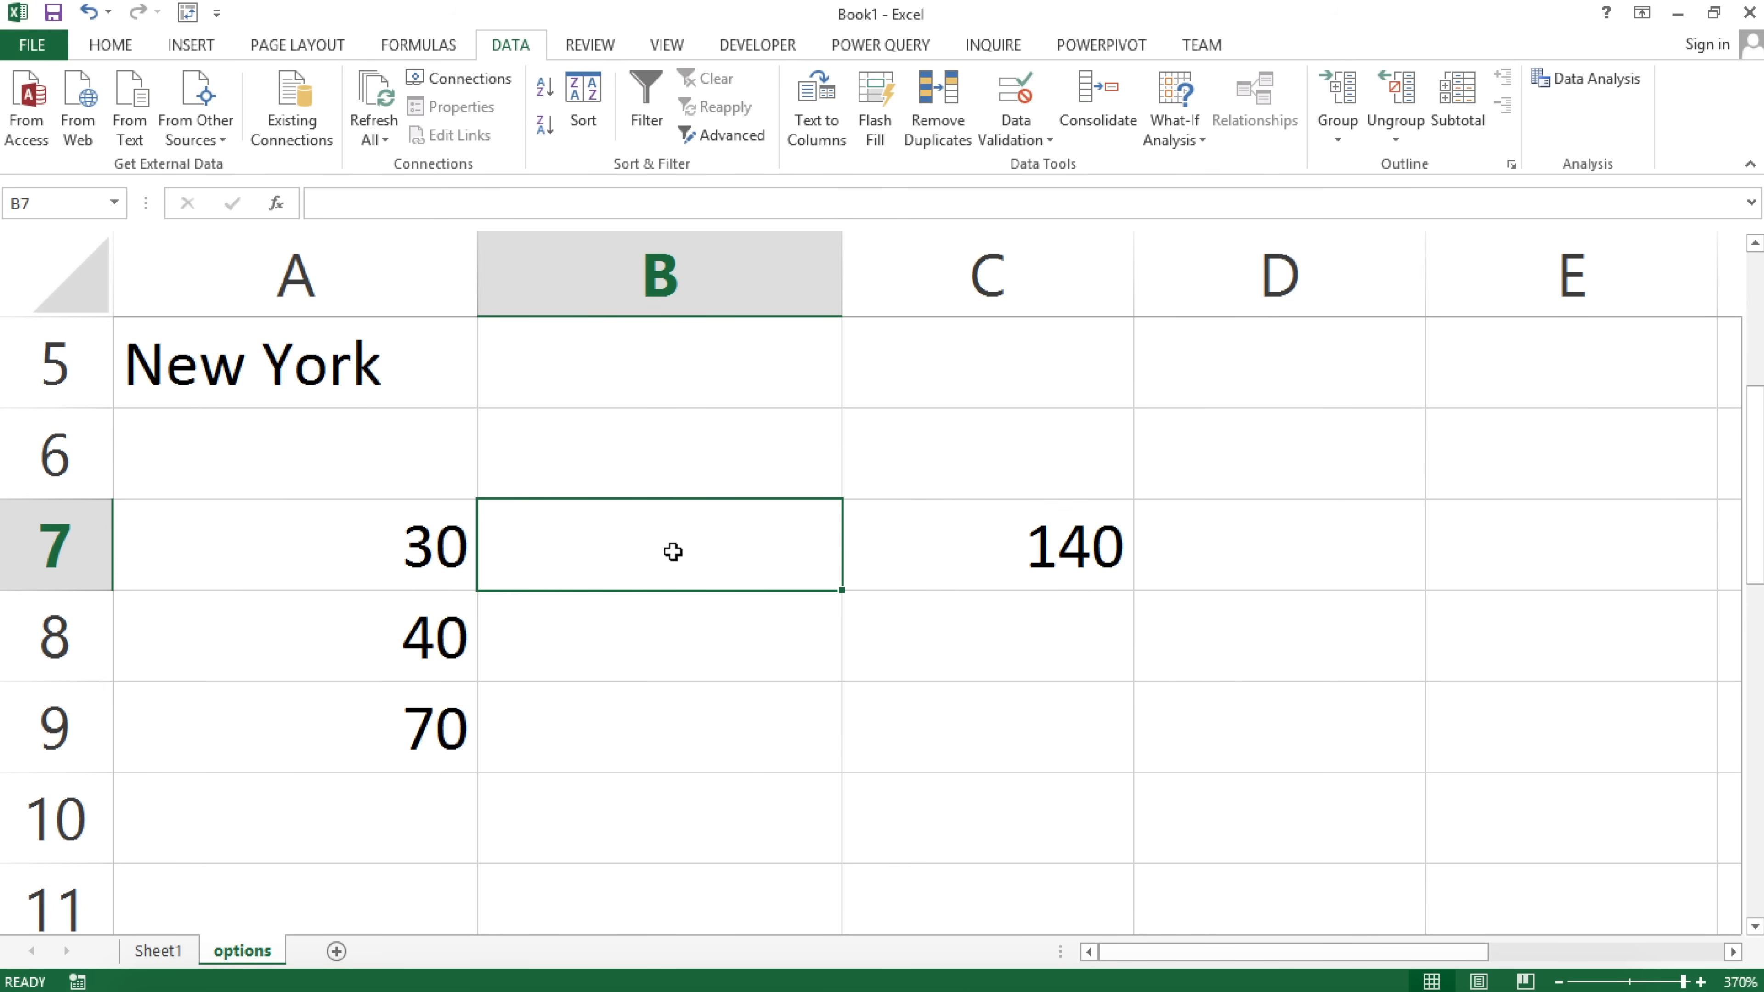
{"action": "key", "text": "ctrl+v"}
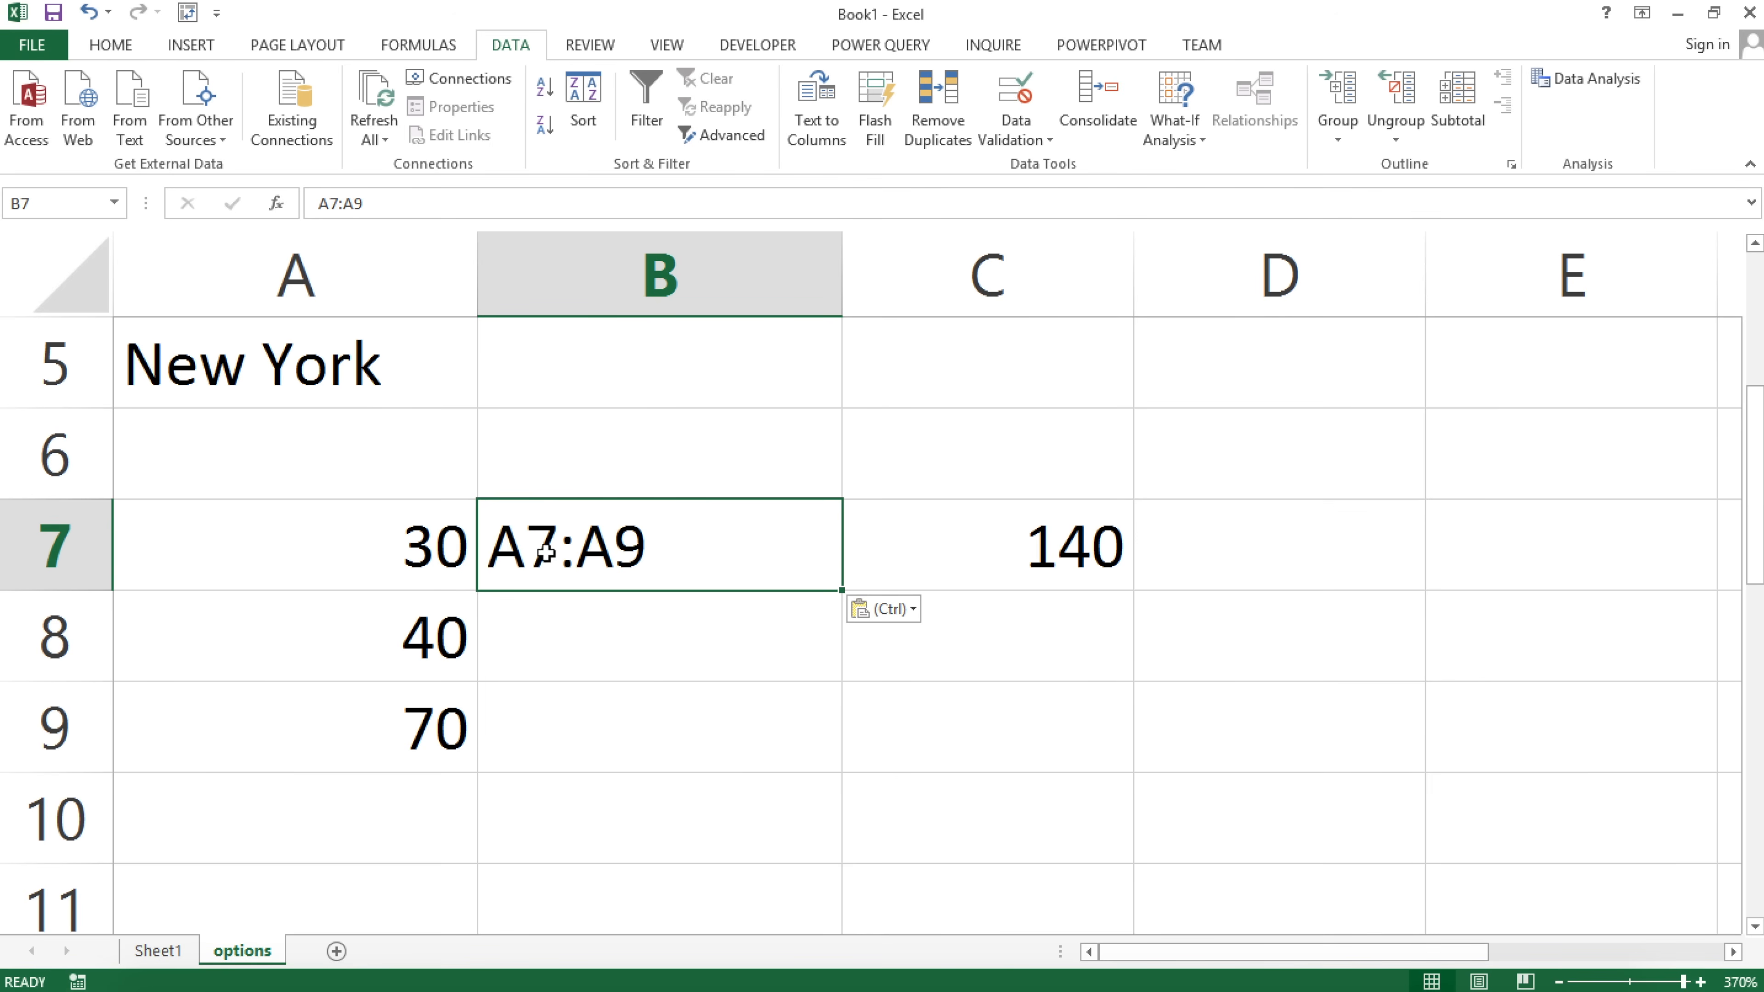
{"action": "double_click", "coordinate": [681, 547]}
{"action": "key", "text": "Return"}
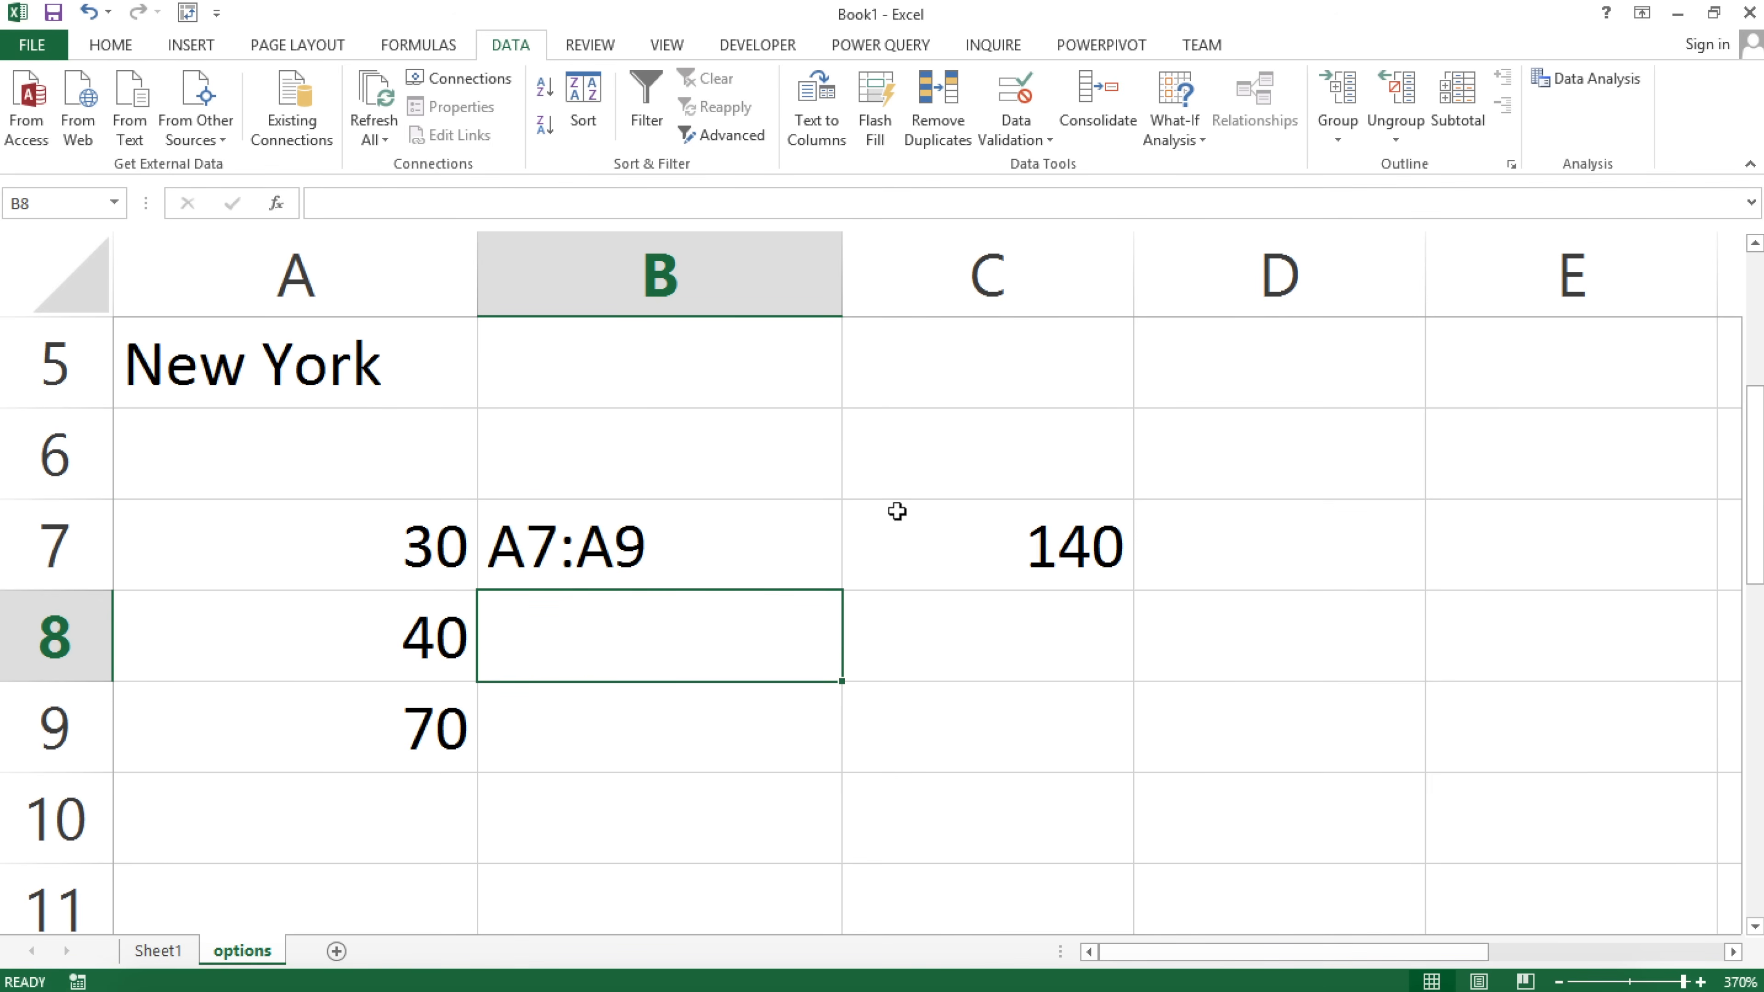
Replace the quoted range in the C7 formula with a reference to cell B7, giving =SUM(INDIRECT(B7)).
{"action": "double_click", "coordinate": [942, 533]}
{"action": "left_click_drag", "start_coordinate": [1524, 552], "coordinate": [1309, 552]}
{"action": "key", "text": "BackSpace"}
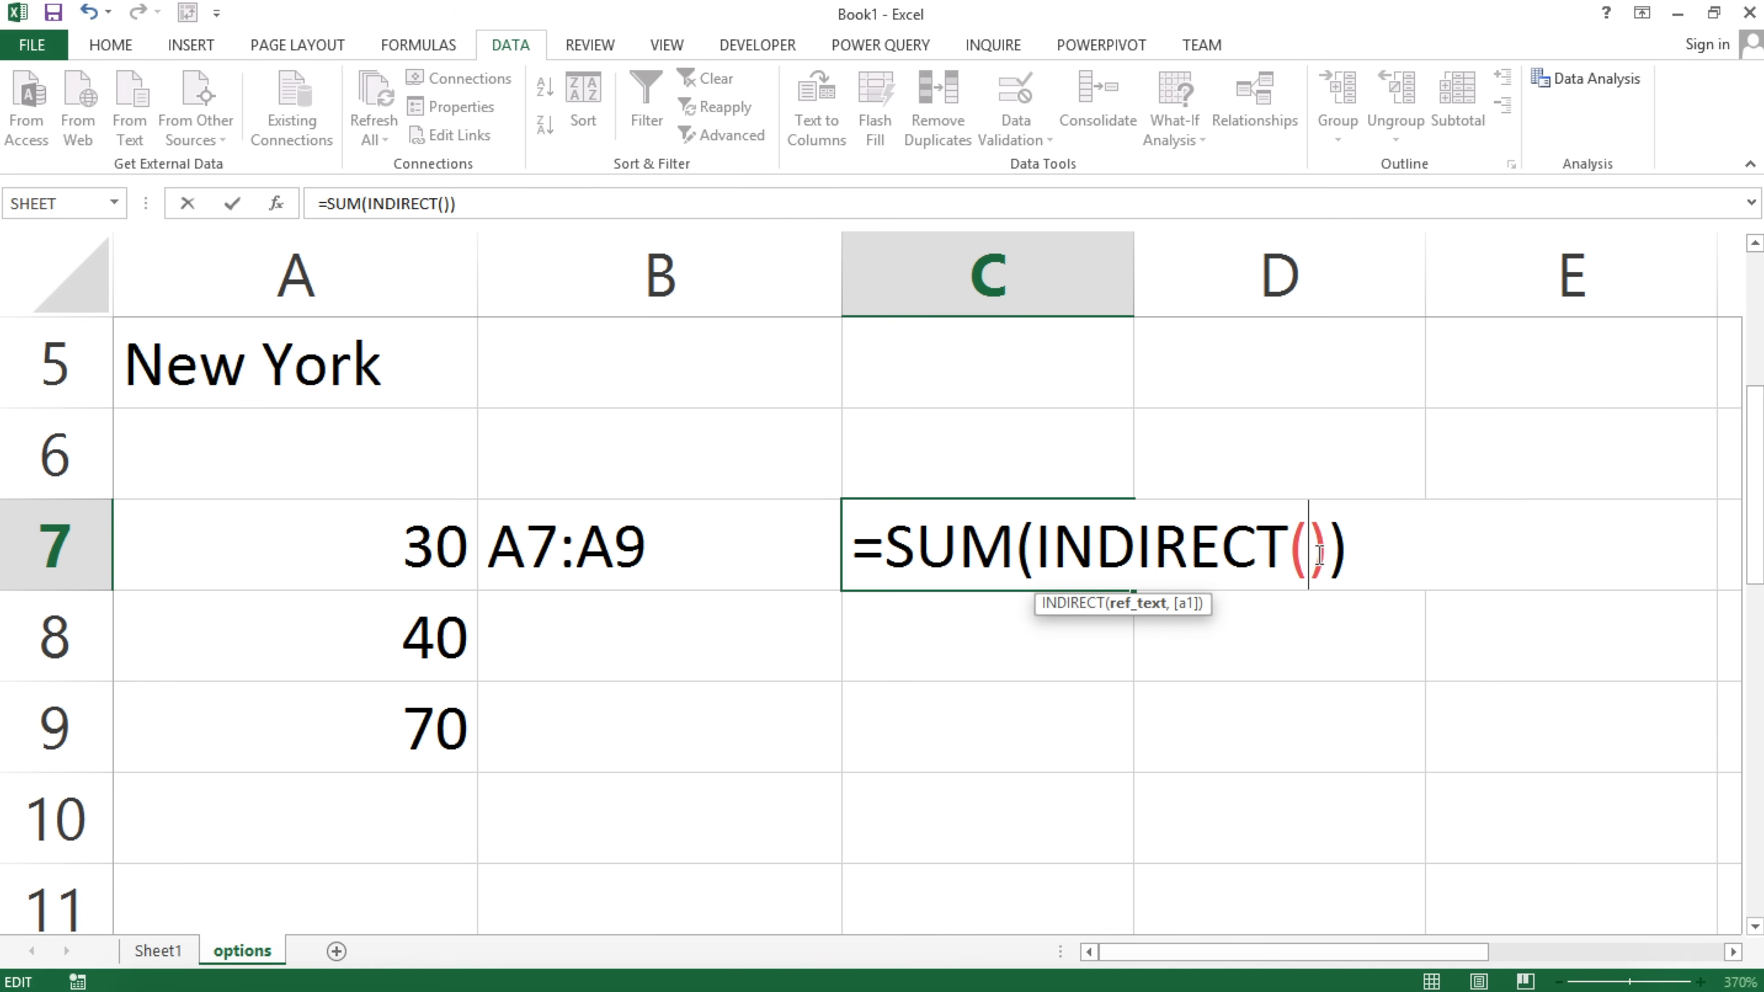
{"action": "left_click", "coordinate": [591, 547]}
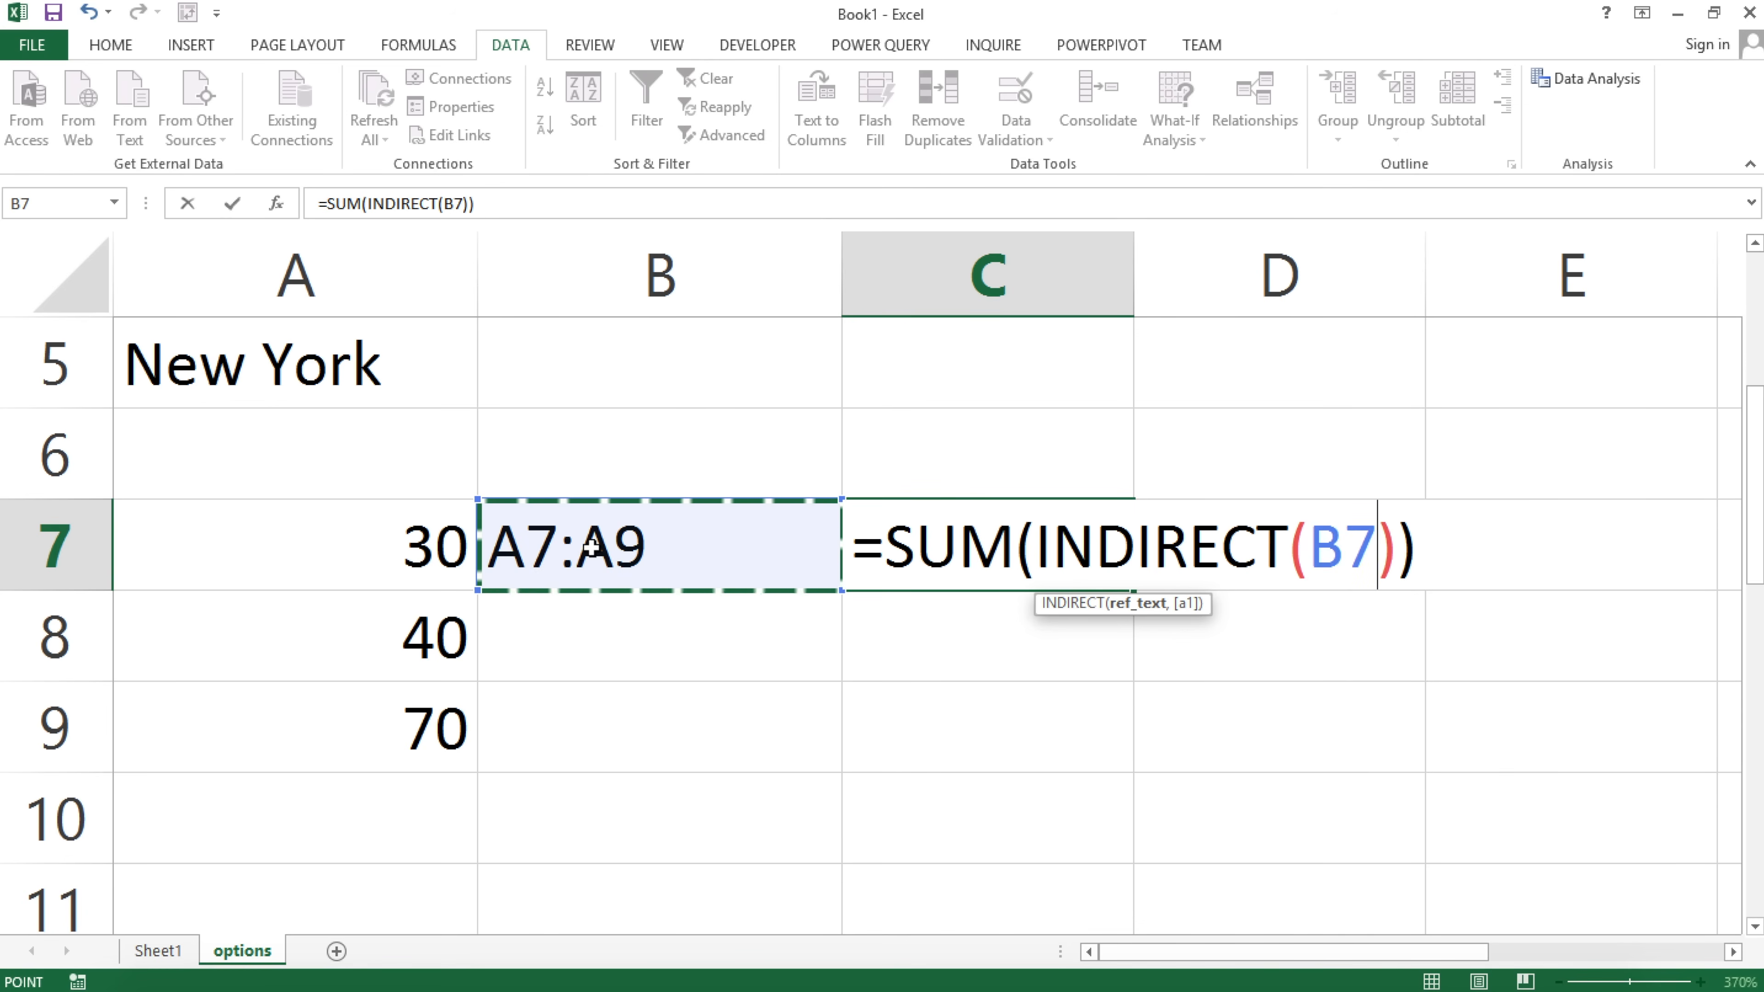
{"action": "key", "text": "Return"}
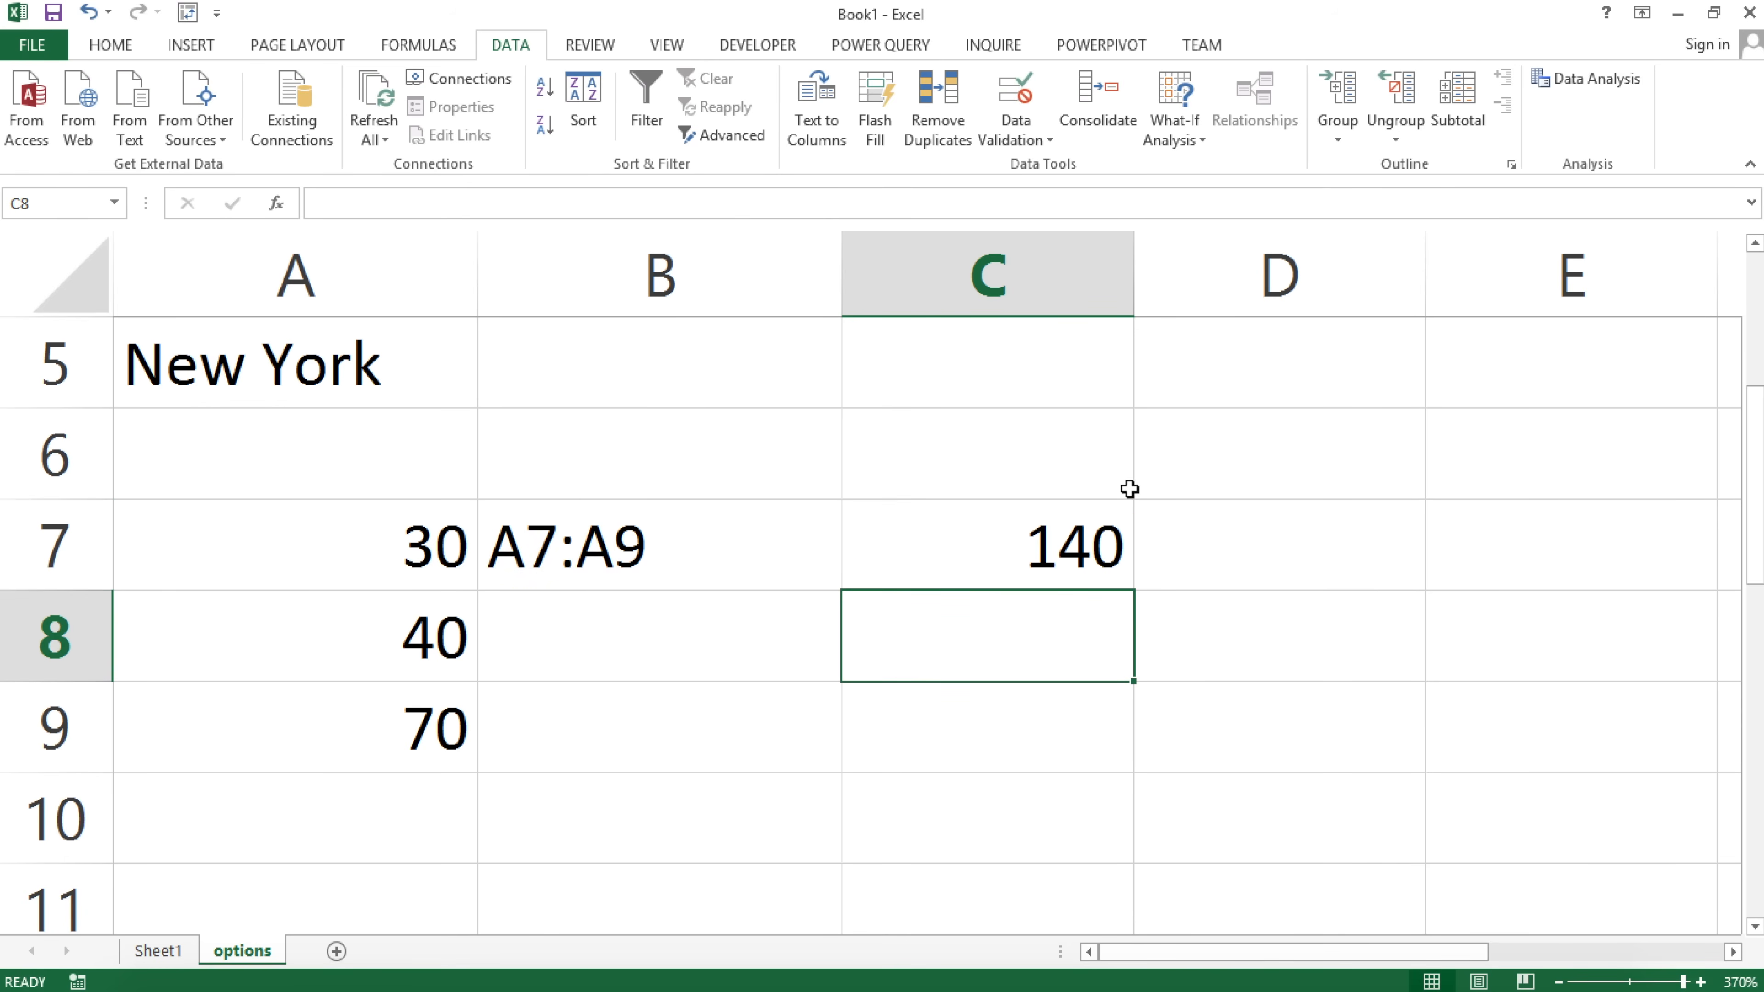
Examine the INDIRECT formula in C7 and the range text in cell B7 that it refers to.
{"action": "left_click", "coordinate": [1071, 517]}
{"action": "double_click", "coordinate": [1071, 519]}
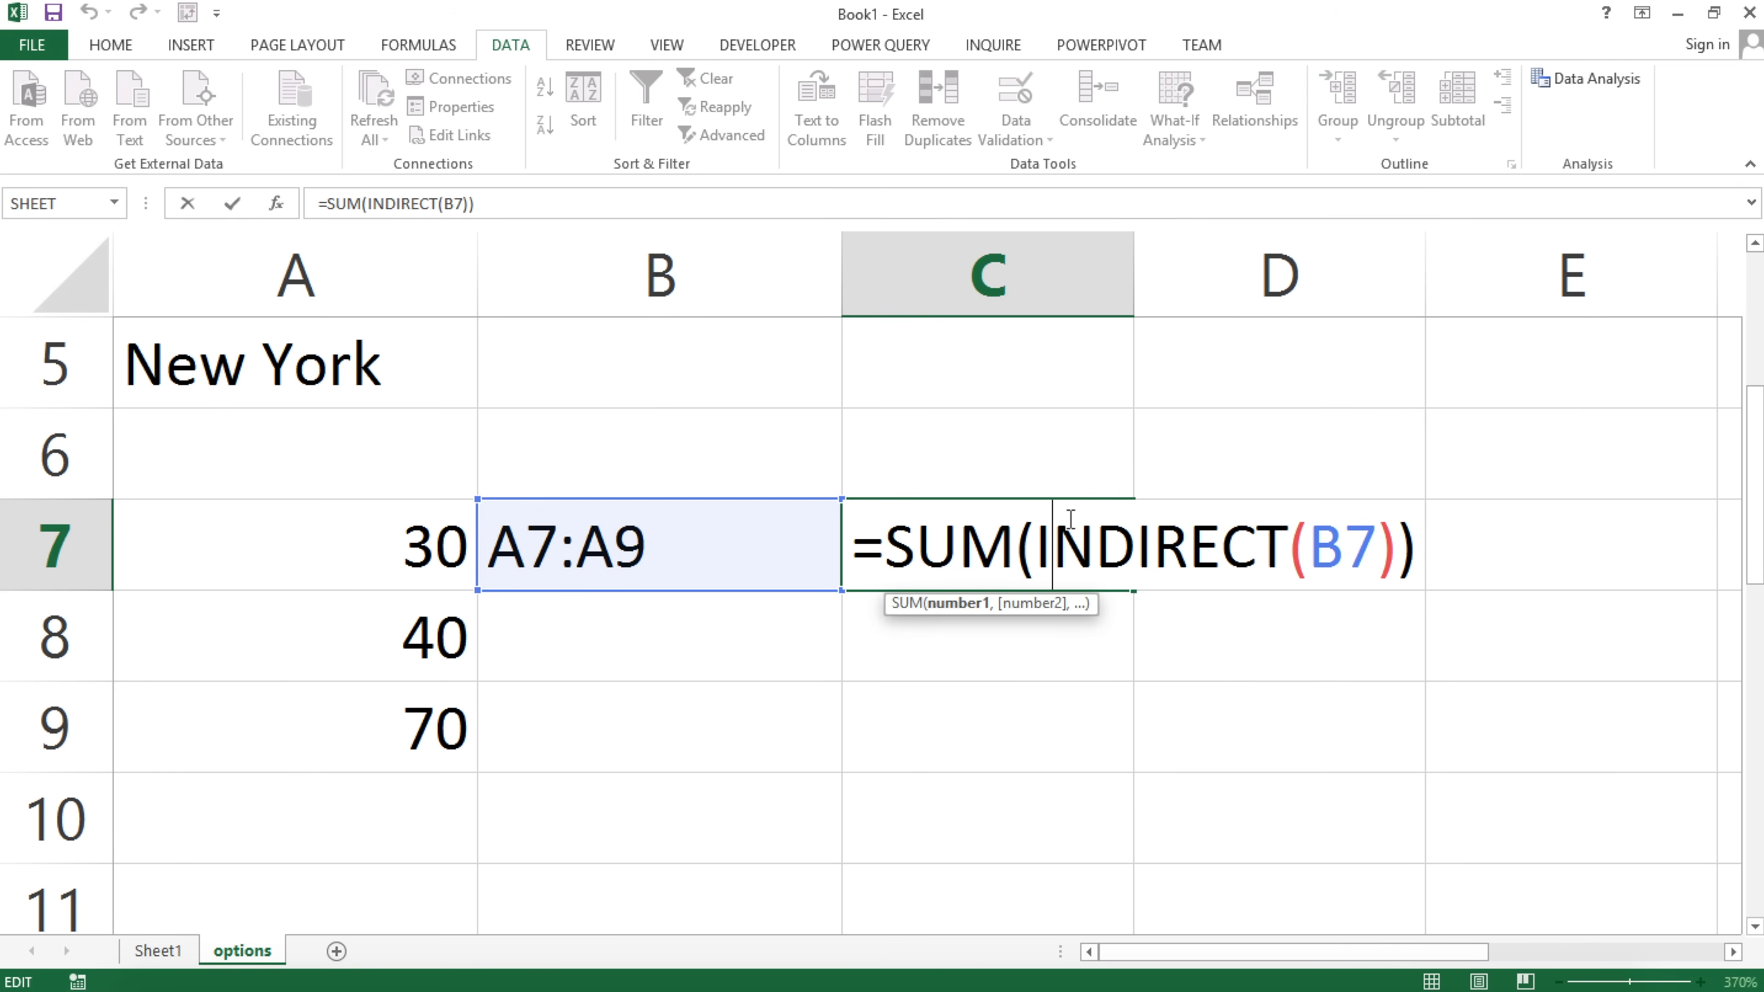
{"action": "key", "text": "Escape"}
{"action": "left_click", "coordinate": [628, 538]}
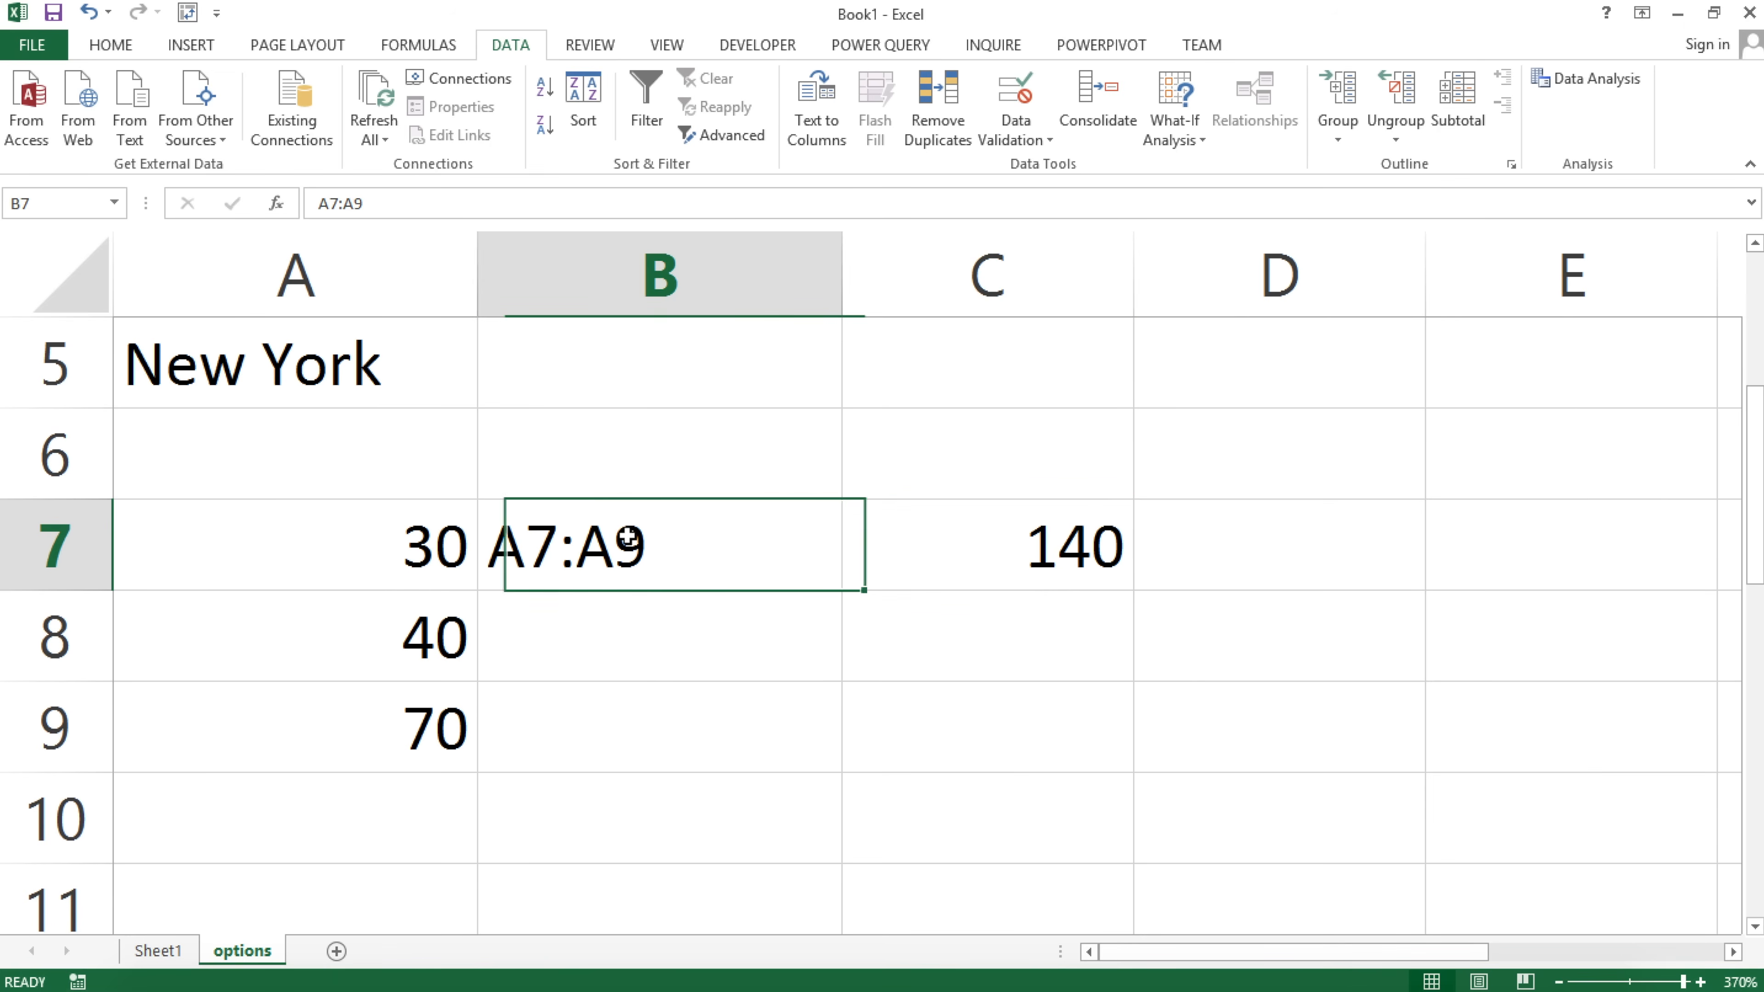
Select the three sample numbers in A7:A9, and go to the existing named range numbers.
{"action": "left_click_drag", "start_coordinate": [373, 540], "coordinate": [371, 697]}
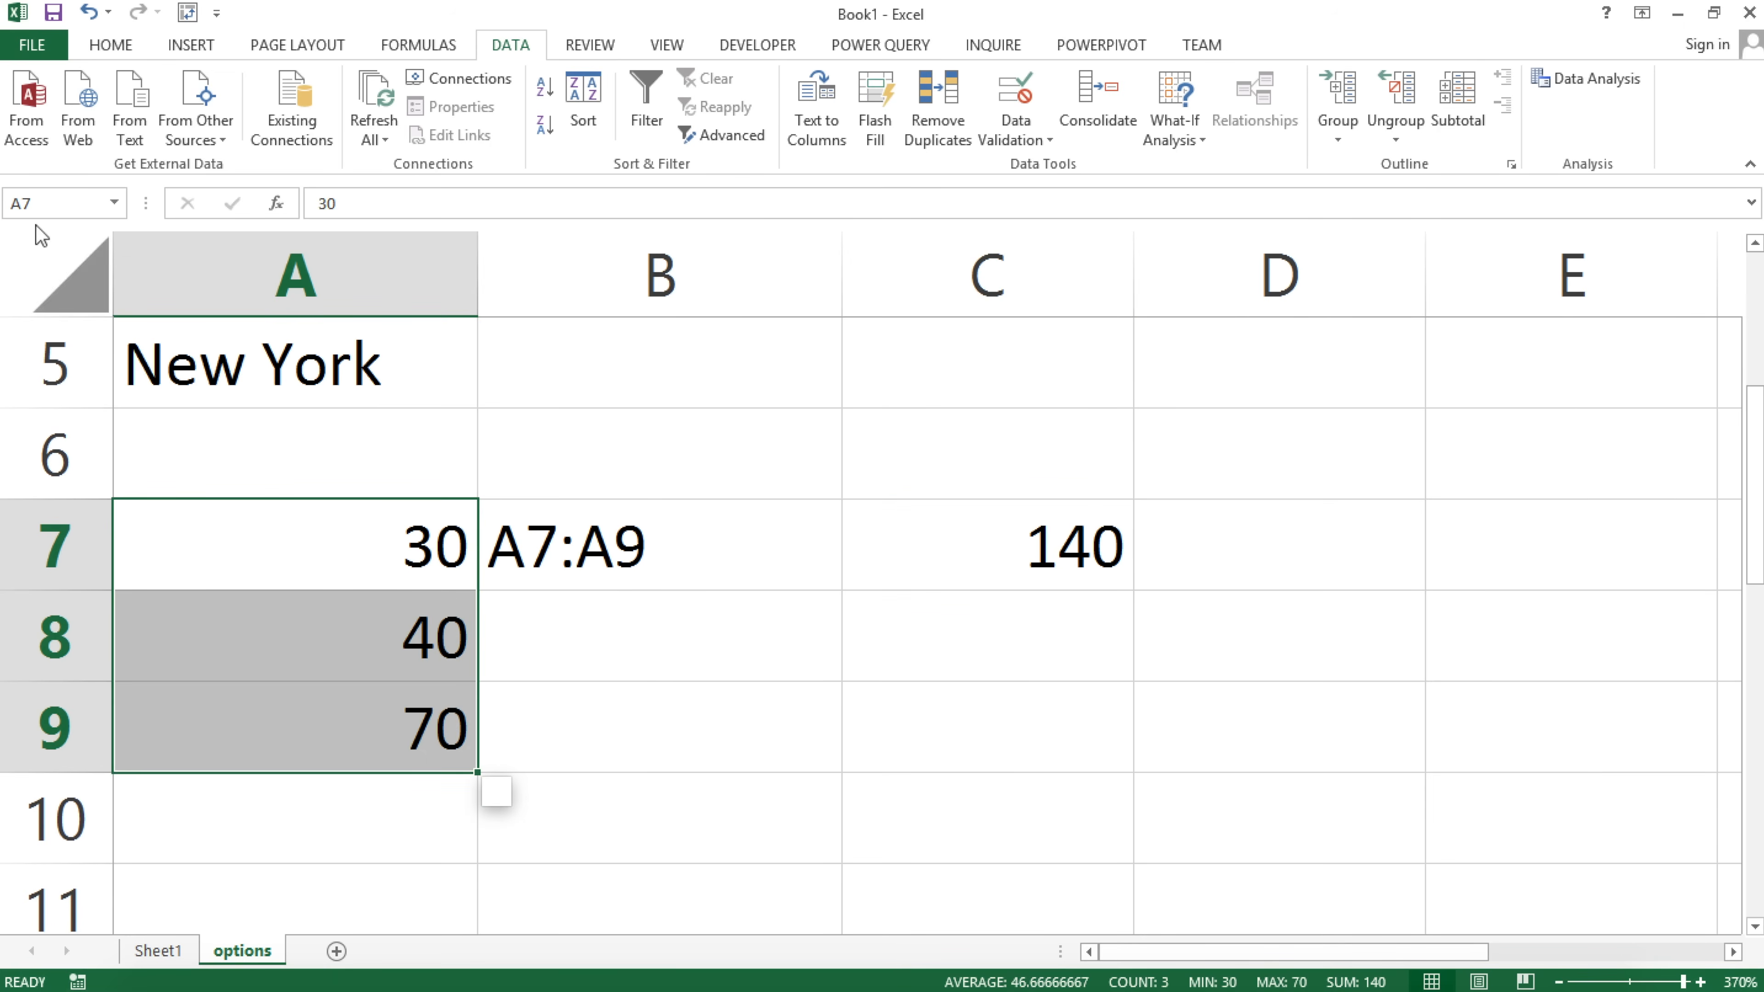
{"action": "left_click", "coordinate": [81, 203]}
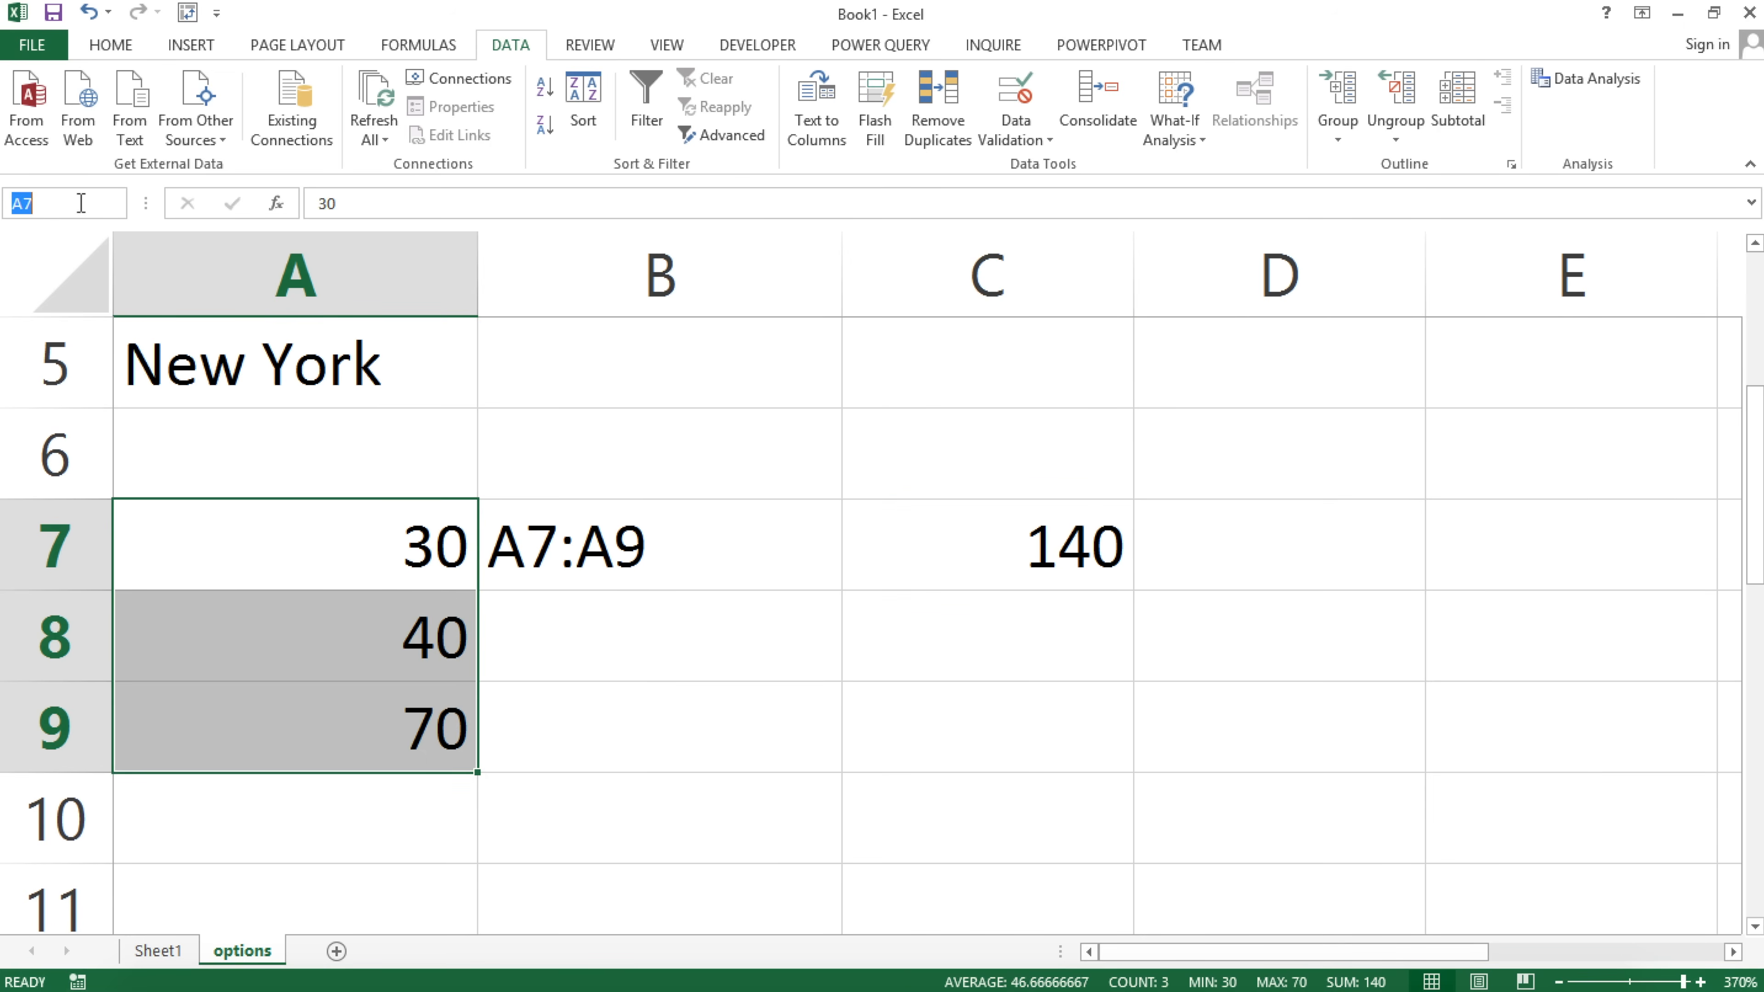
{"action": "left_click", "coordinate": [115, 203]}
{"action": "left_click", "coordinate": [96, 235]}
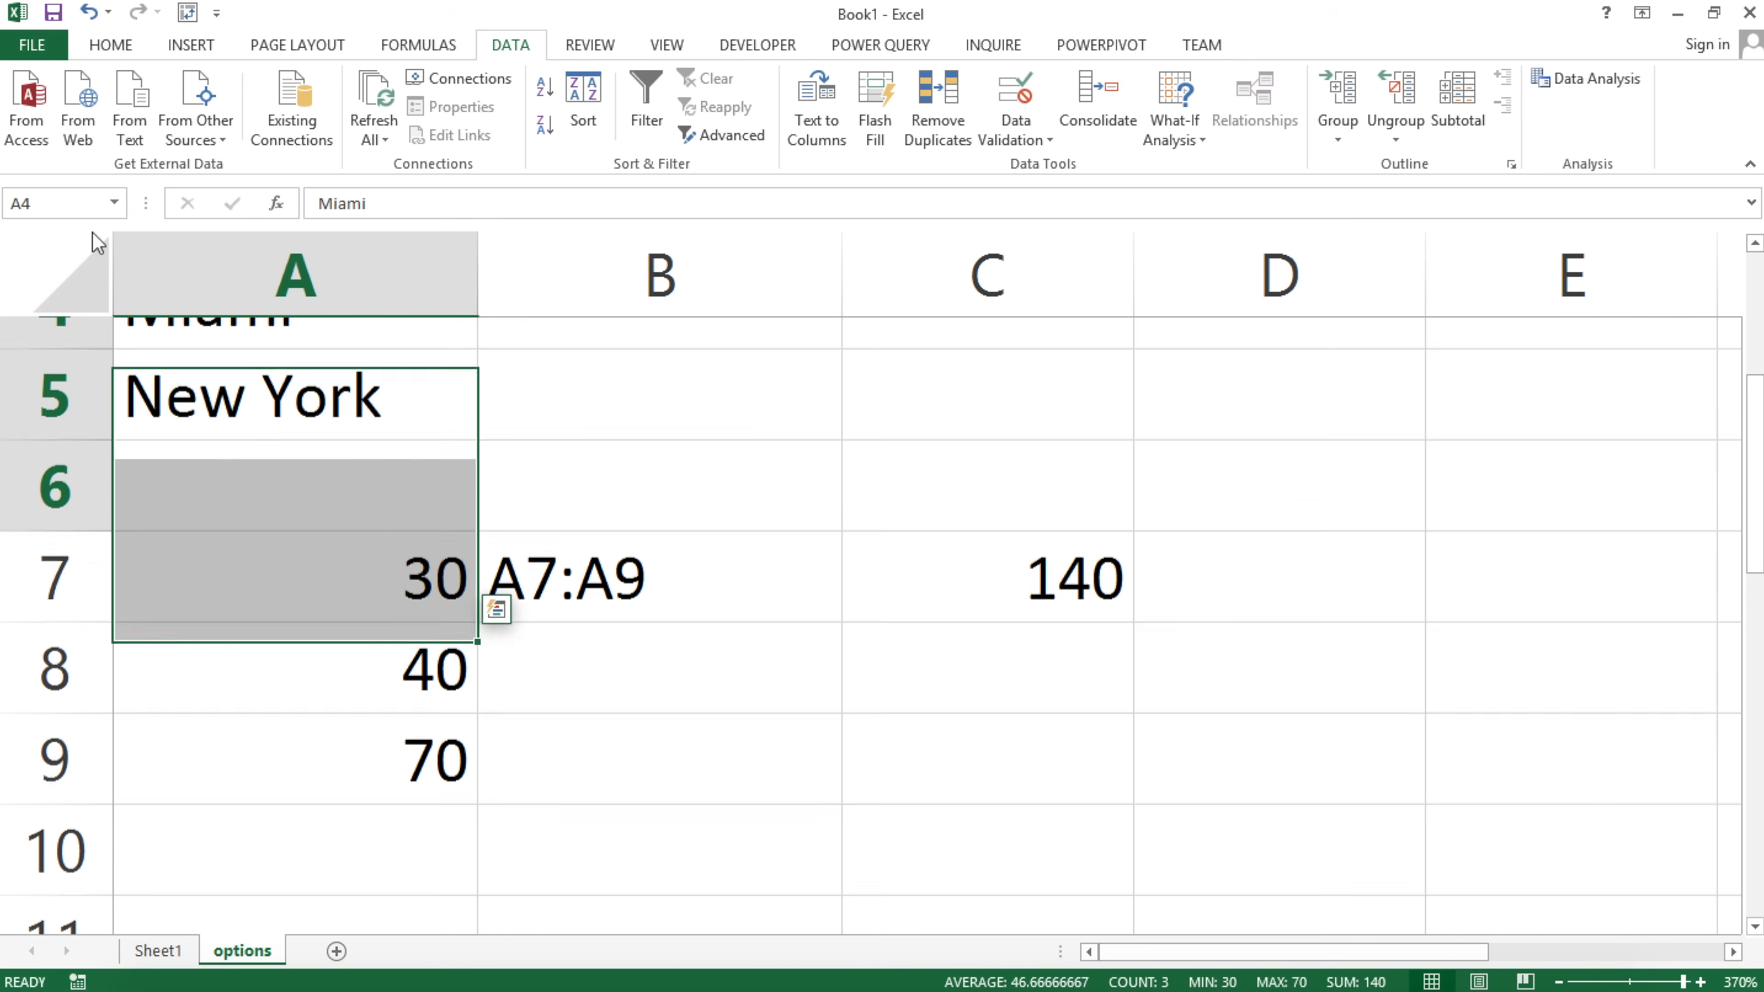
Name the range of three sample numbers, A7:A9, as nums.
{"action": "left_click_drag", "start_coordinate": [396, 611], "coordinate": [398, 795]}
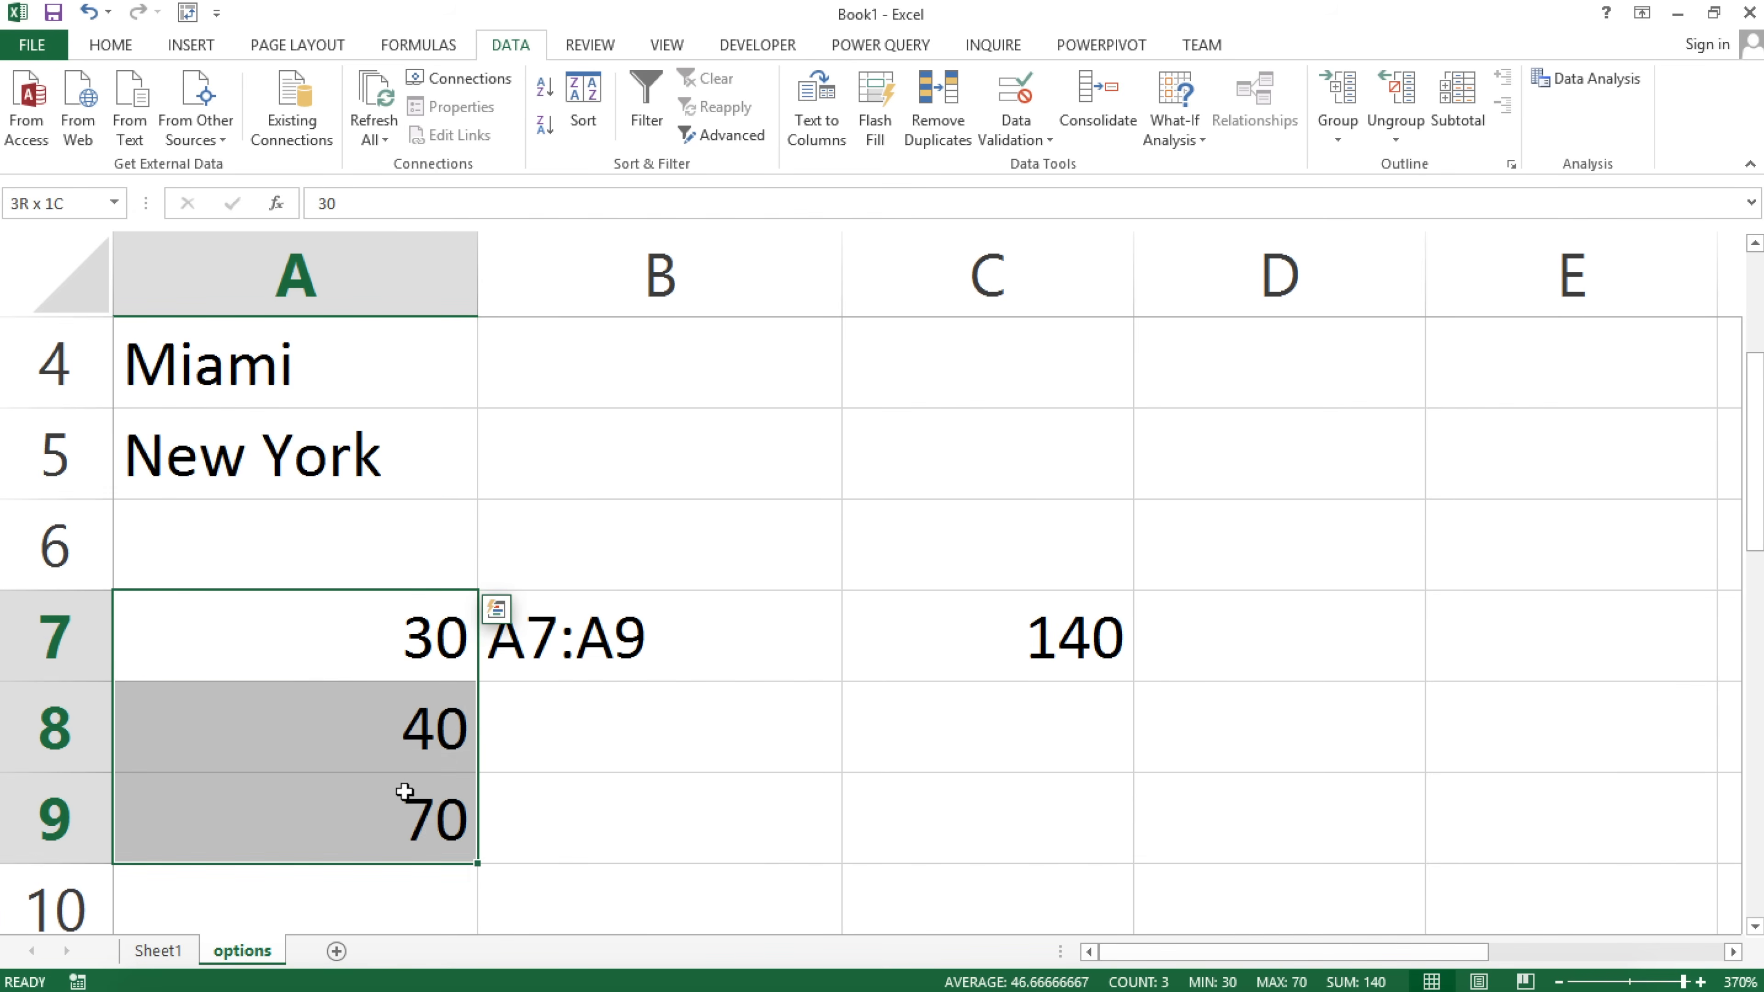
{"action": "left_click", "coordinate": [407, 659]}
{"action": "left_click_drag", "start_coordinate": [408, 659], "coordinate": [362, 809]}
{"action": "left_click", "coordinate": [64, 202]}
{"action": "type", "text": "nums"}
{"action": "key", "text": "Return"}
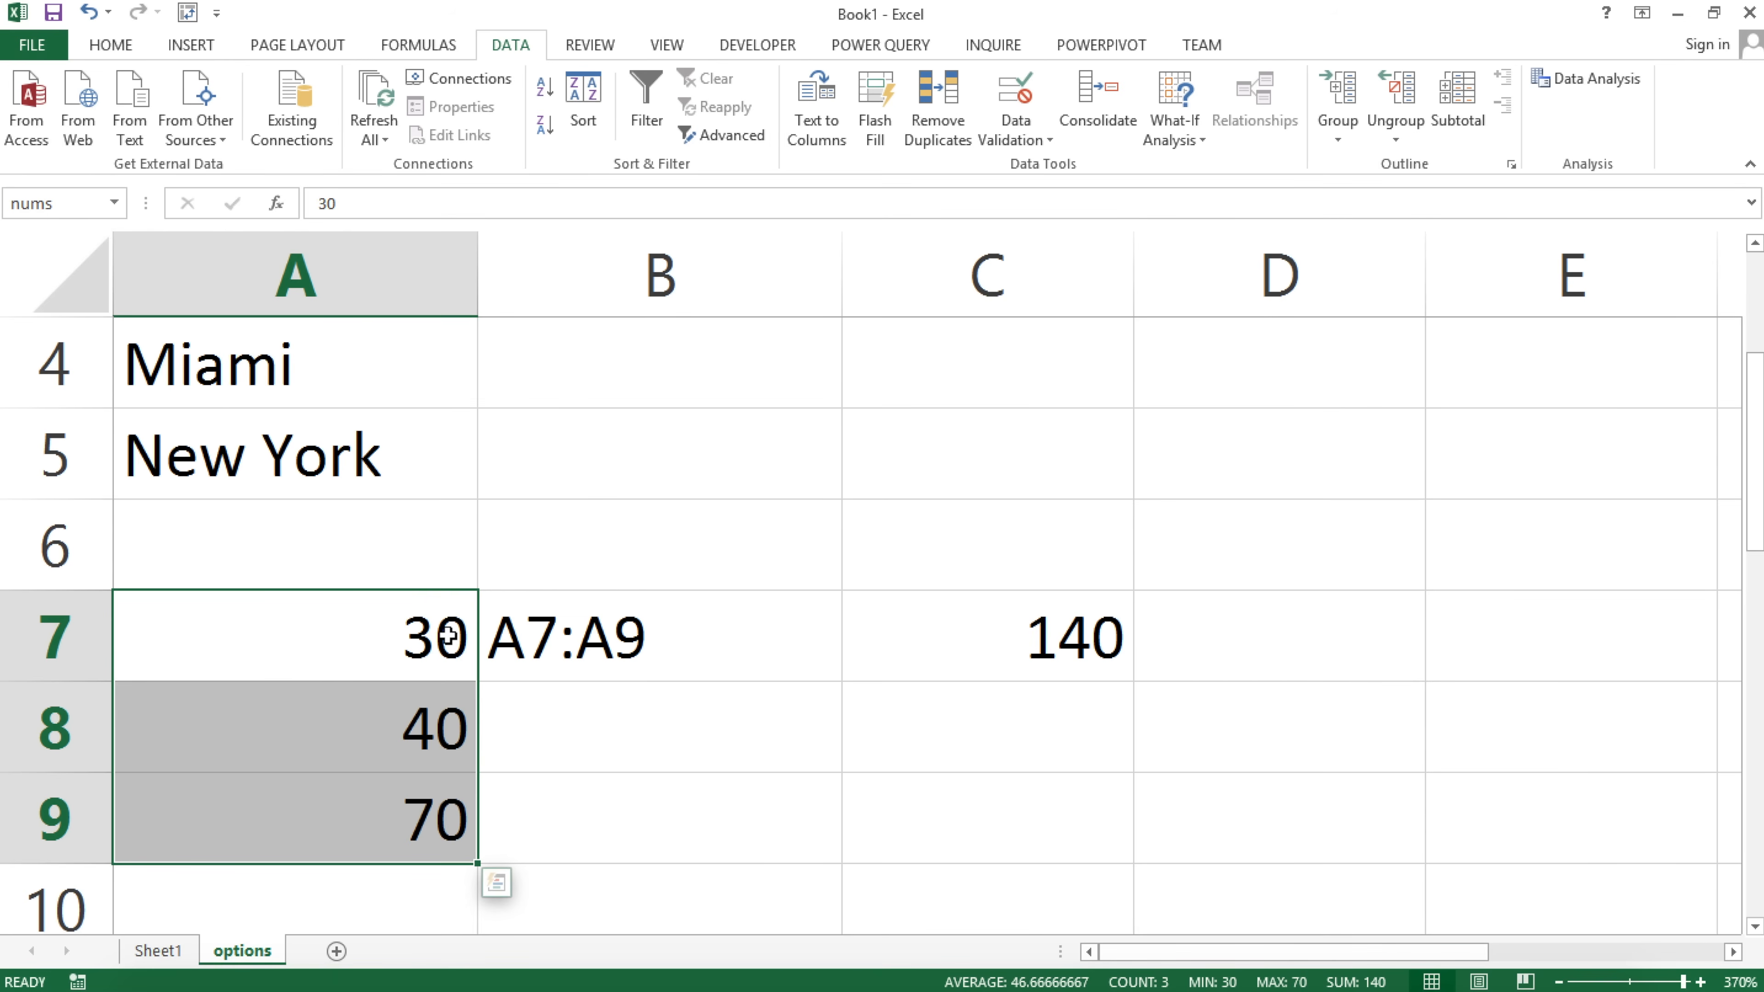
Jump to the named ranges numbers and nums in turn to compare the cells they cover.
{"action": "left_click", "coordinate": [113, 203]}
{"action": "left_click", "coordinate": [74, 232]}
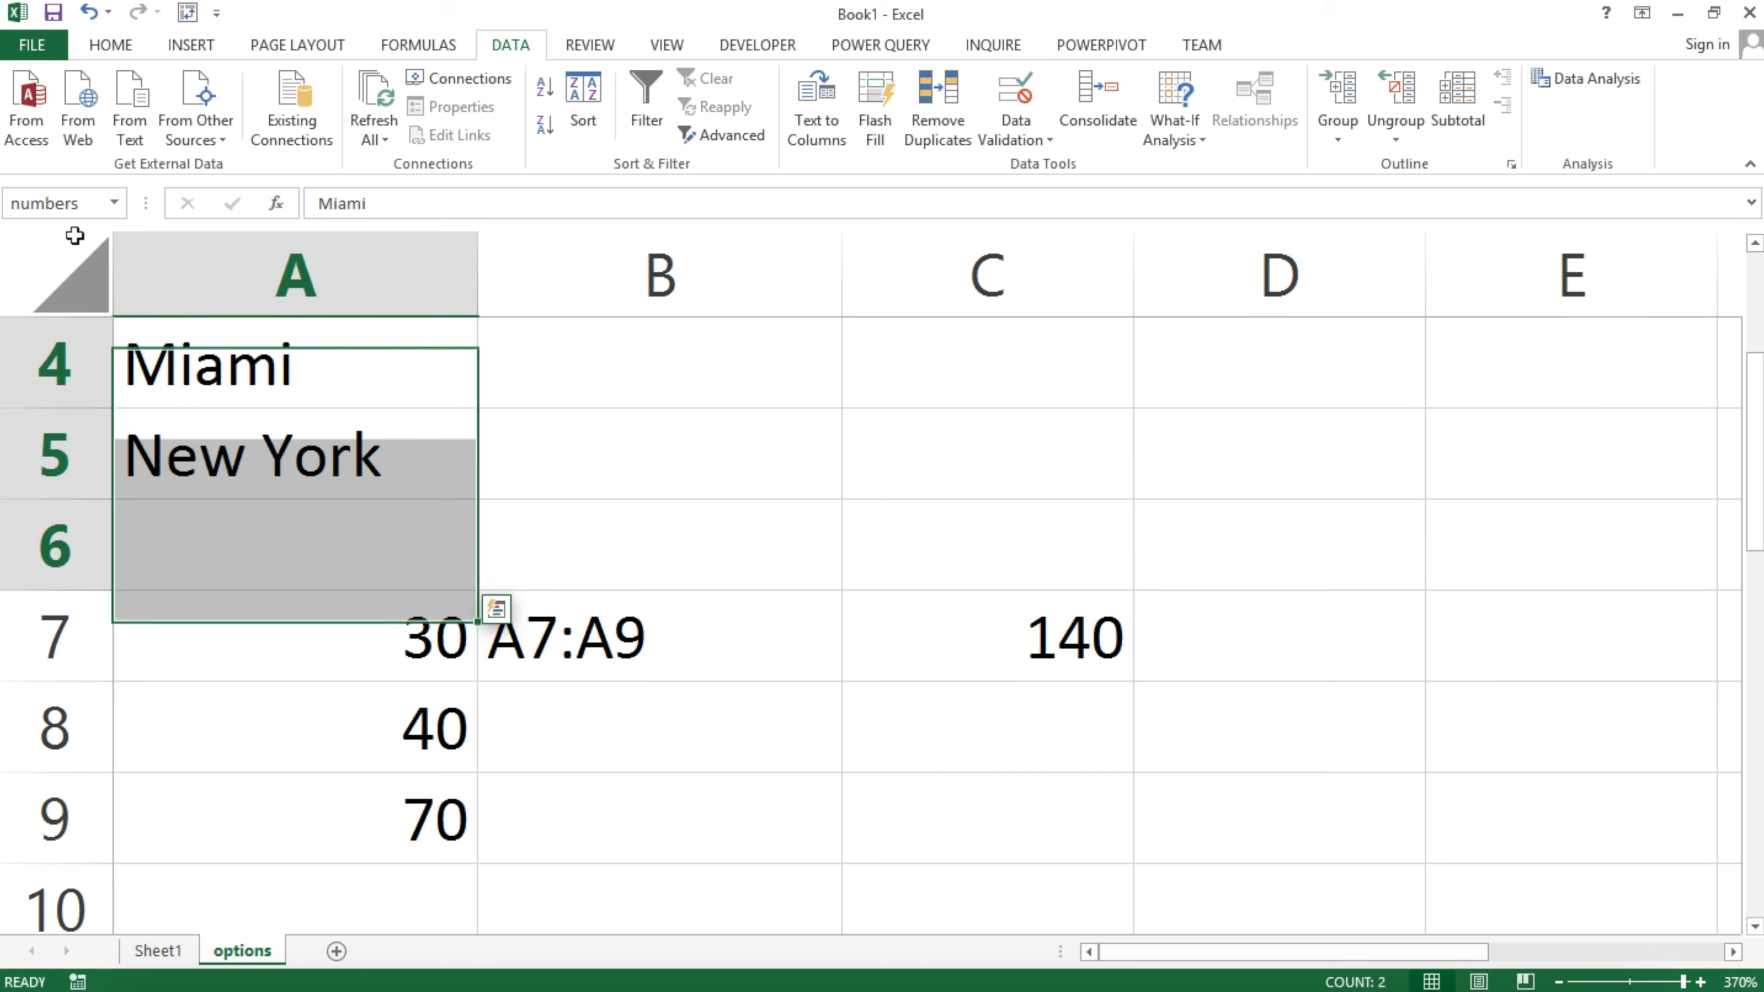
{"action": "left_click", "coordinate": [118, 203]}
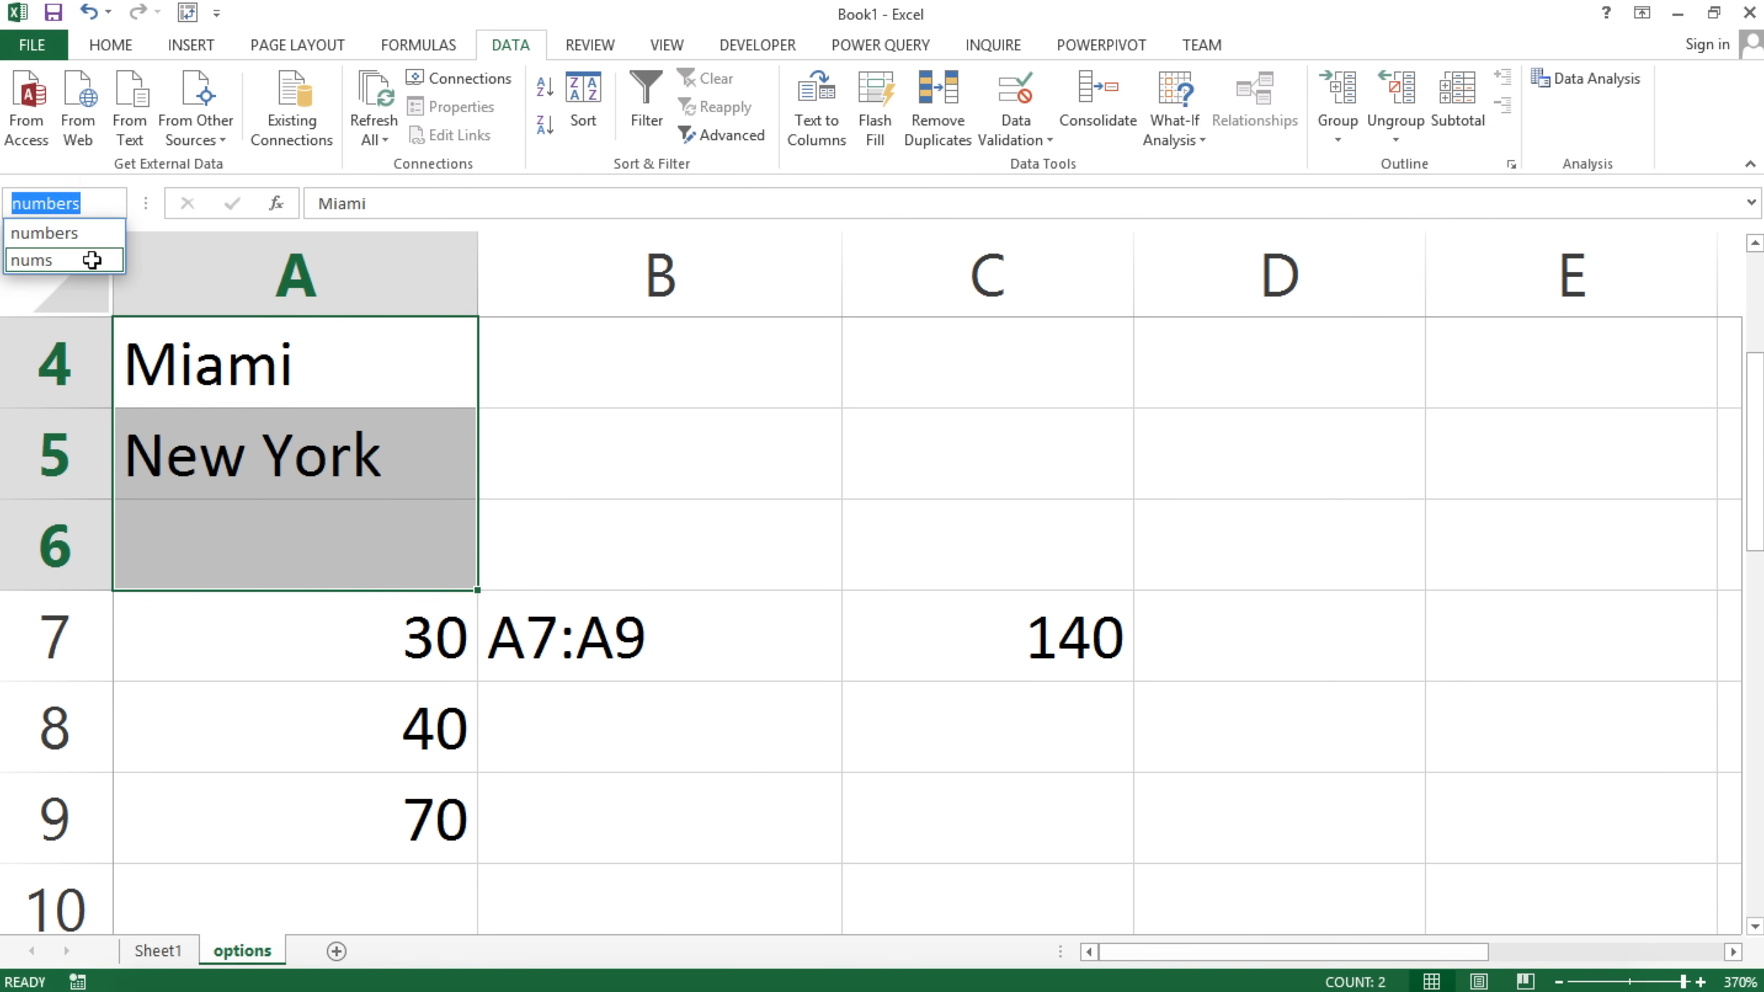
{"action": "left_click", "coordinate": [39, 260]}
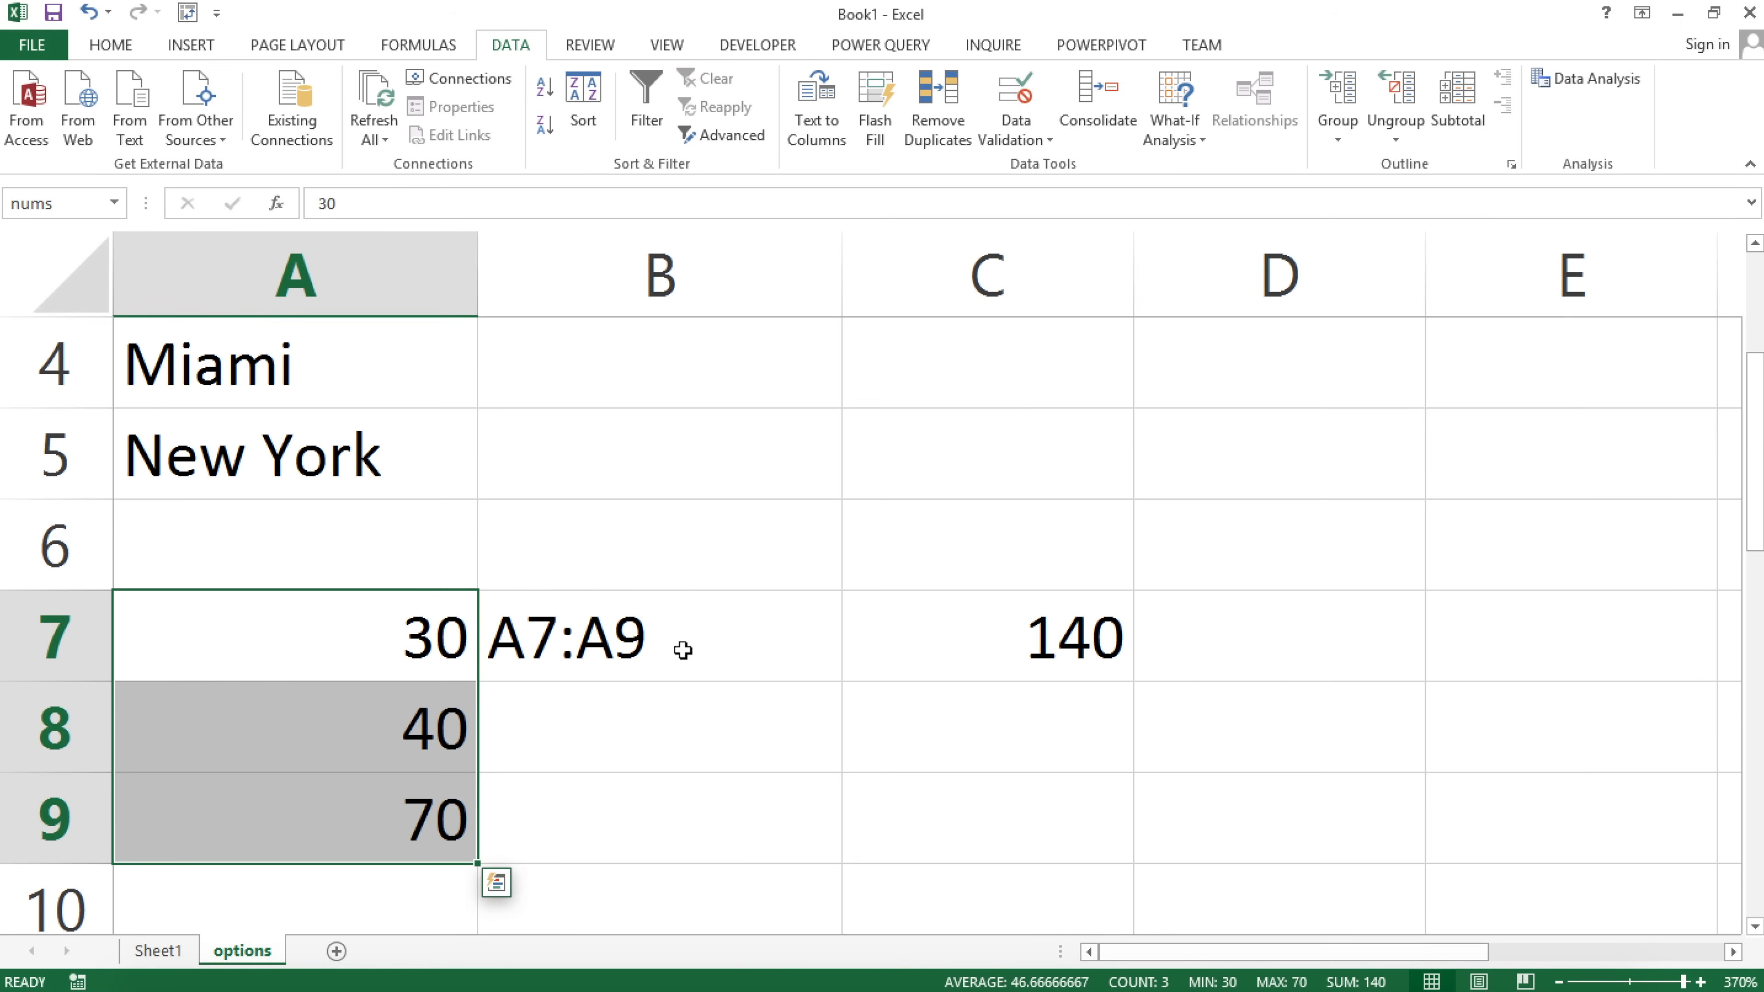
Replace the range text in cell B7 with the range name nums.
{"action": "left_click", "coordinate": [670, 641]}
{"action": "type", "text": "nums"}
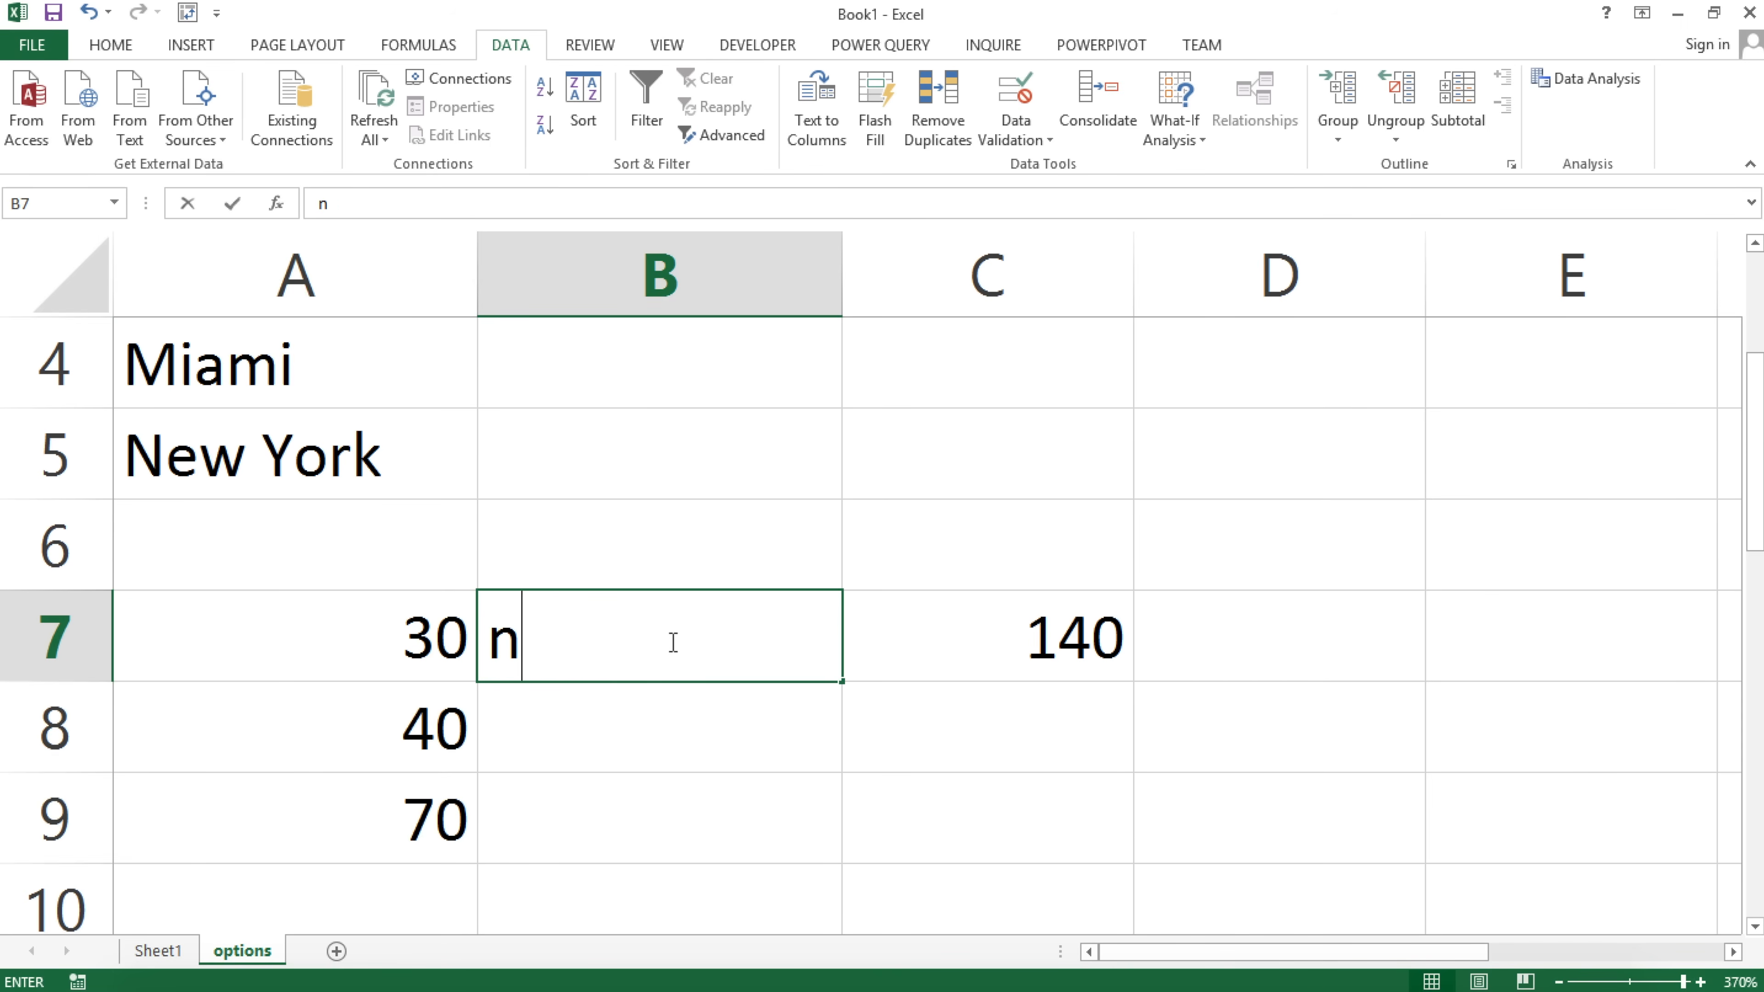
{"action": "key", "text": "Return"}
{"action": "left_click", "coordinate": [670, 641]}
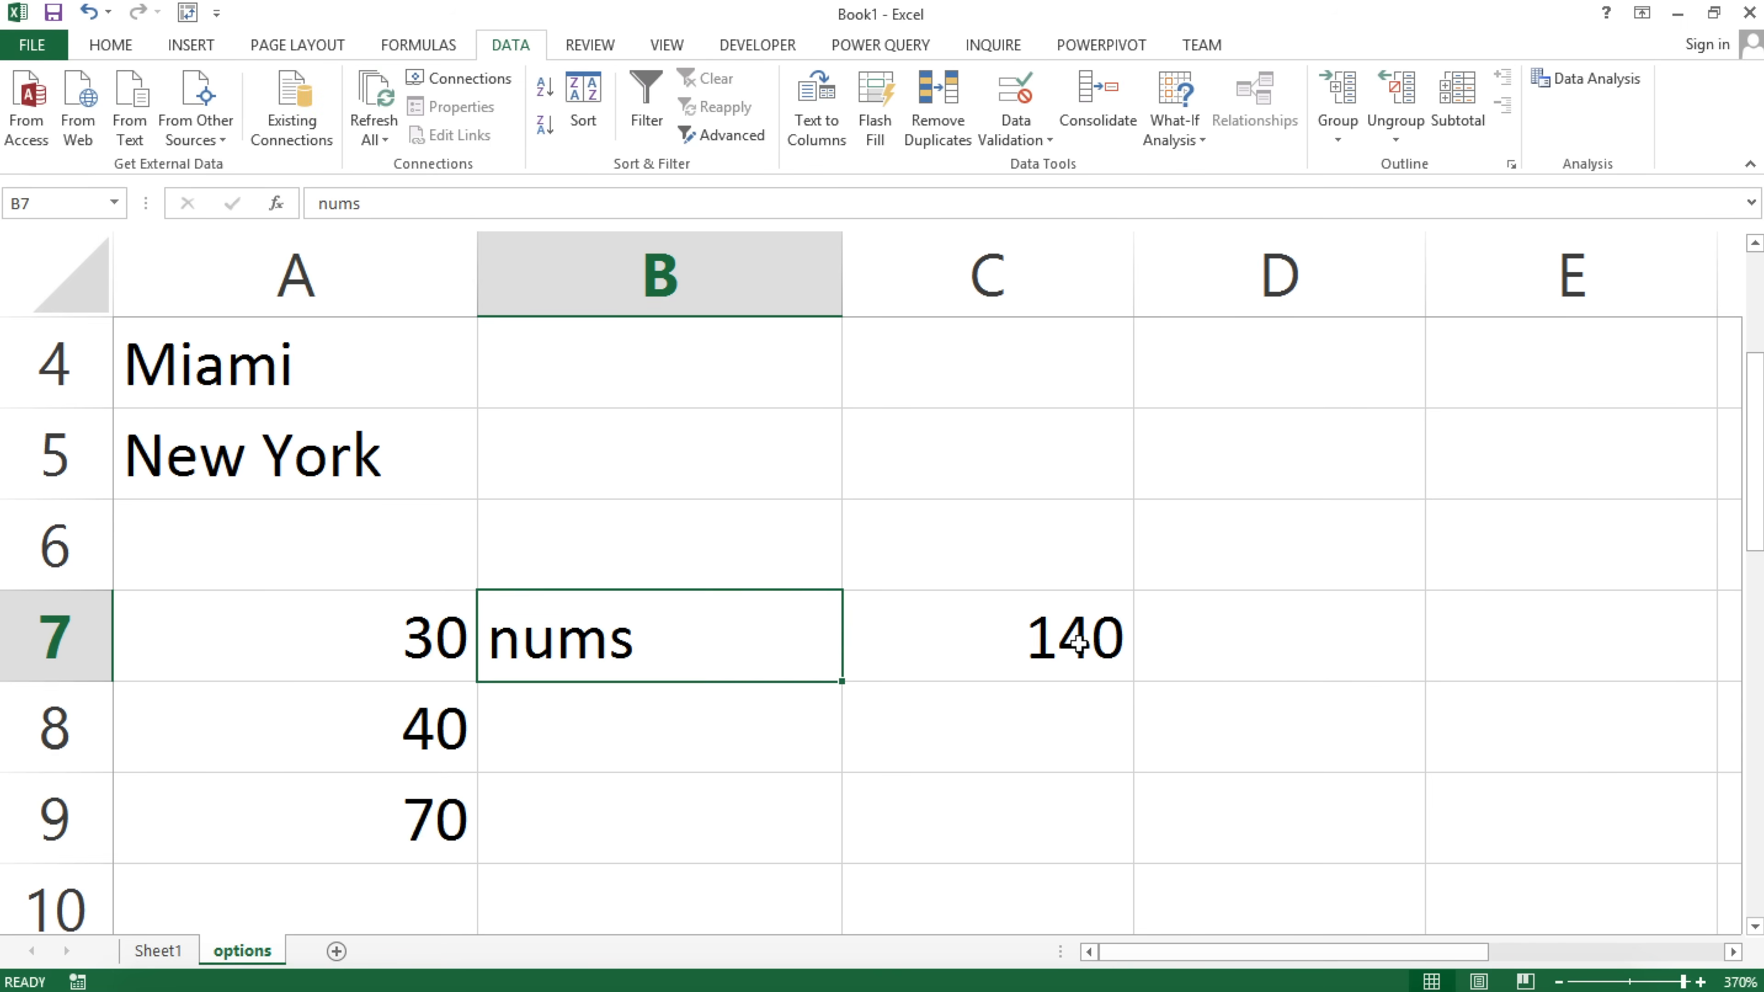
Inspect the B7 reference inside the INDIRECT formula in C7, leaving the formula as it is.
{"action": "left_click", "coordinate": [1035, 634]}
{"action": "double_click", "coordinate": [1035, 633]}
{"action": "left_click", "coordinate": [1308, 633]}
{"action": "double_click", "coordinate": [1308, 633]}
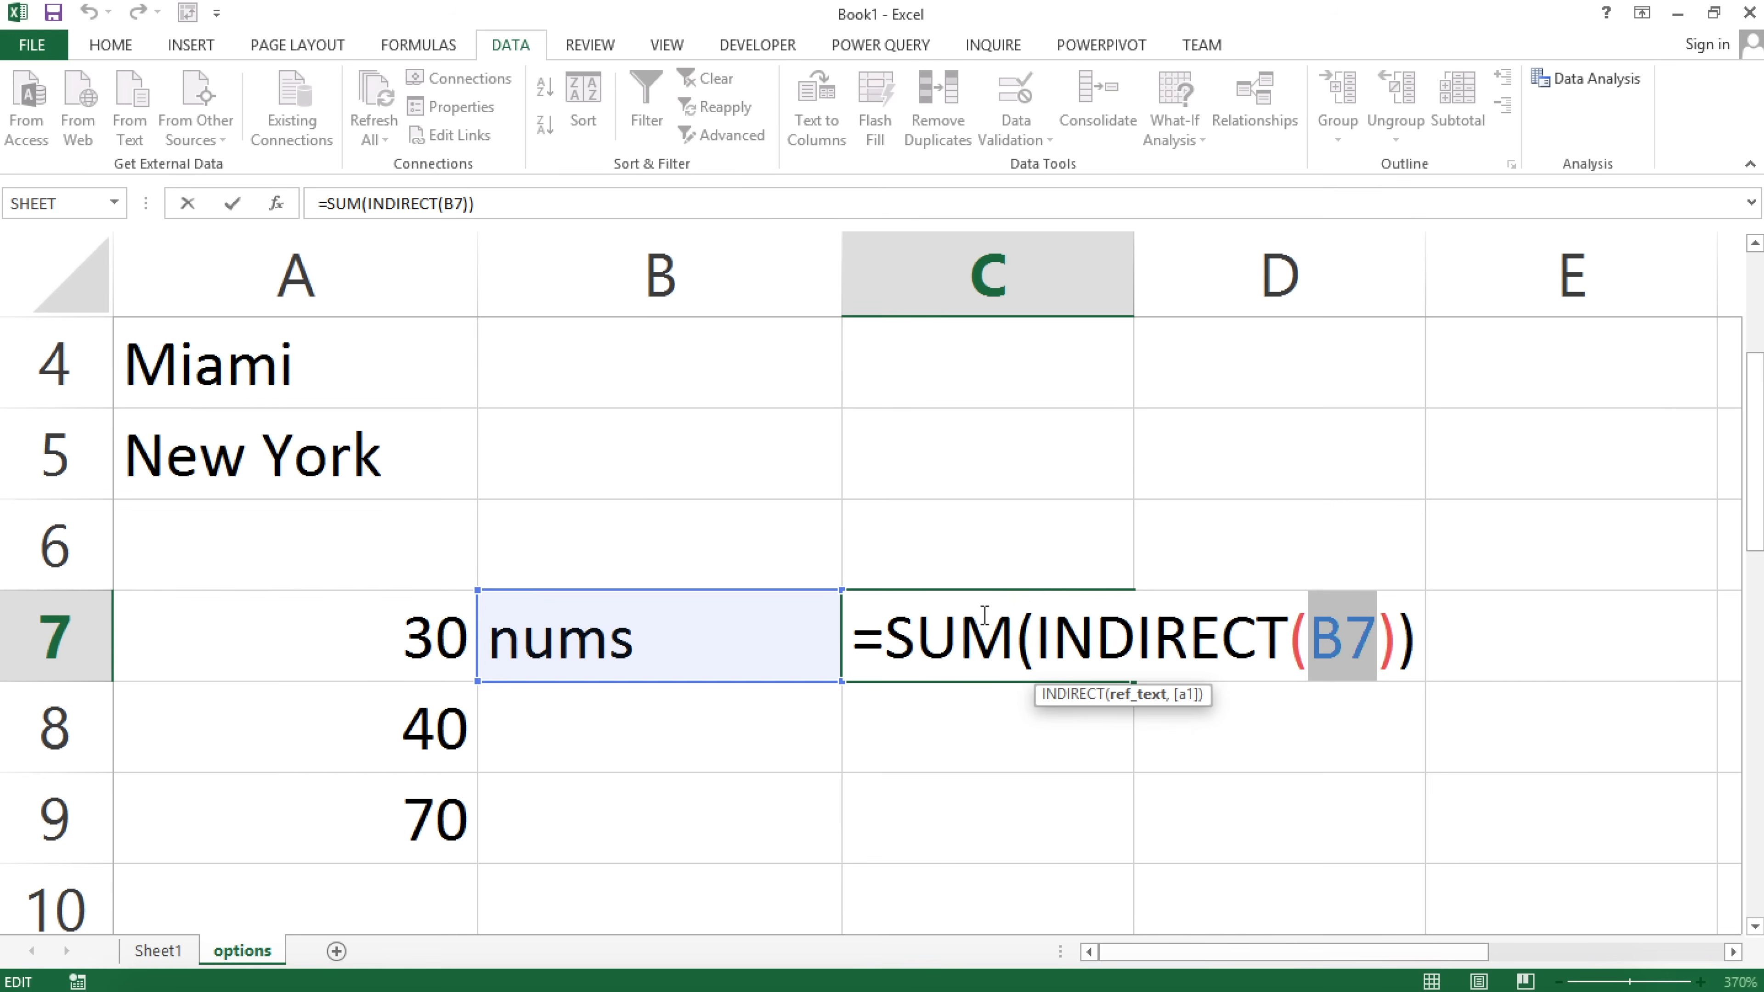
{"action": "key", "text": "ctrl+Return"}
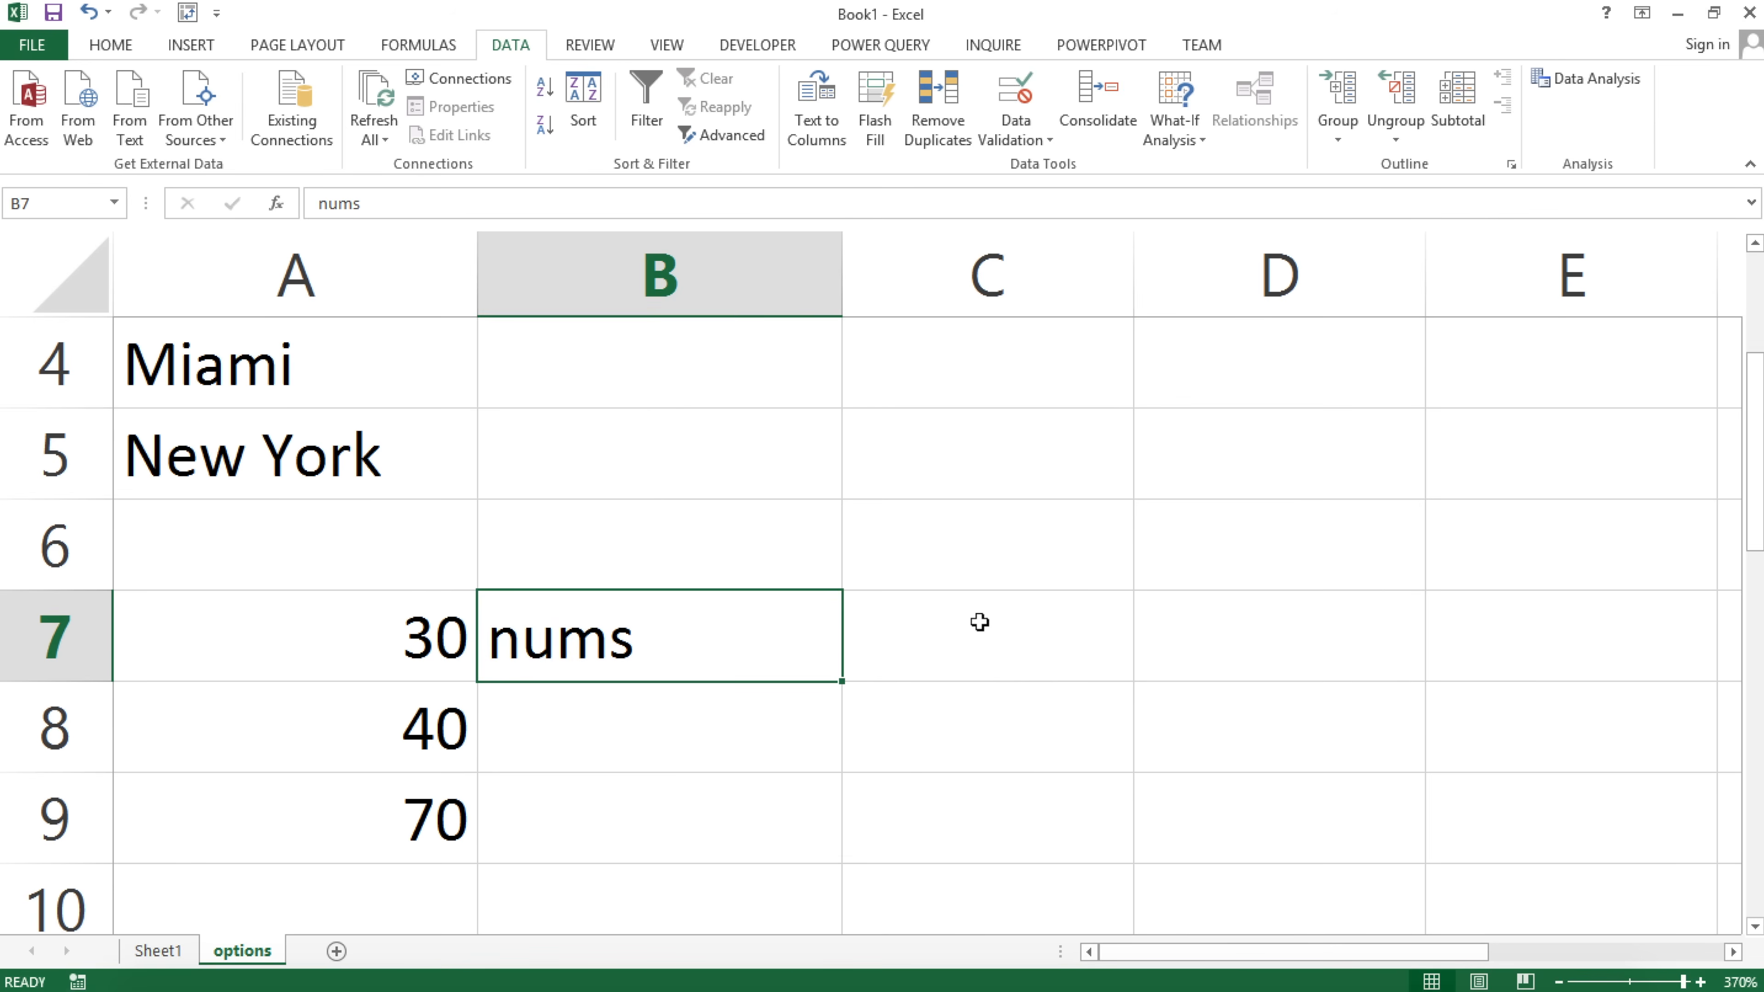
Undo all the INDIRECT example entries below the city lists, including the formula, the range text and the sample numbers.
{"action": "key", "text": "ctrl+z"}
{"action": "key", "text": "ctrl+z"}
{"action": "key", "text": "ctrl+z"}
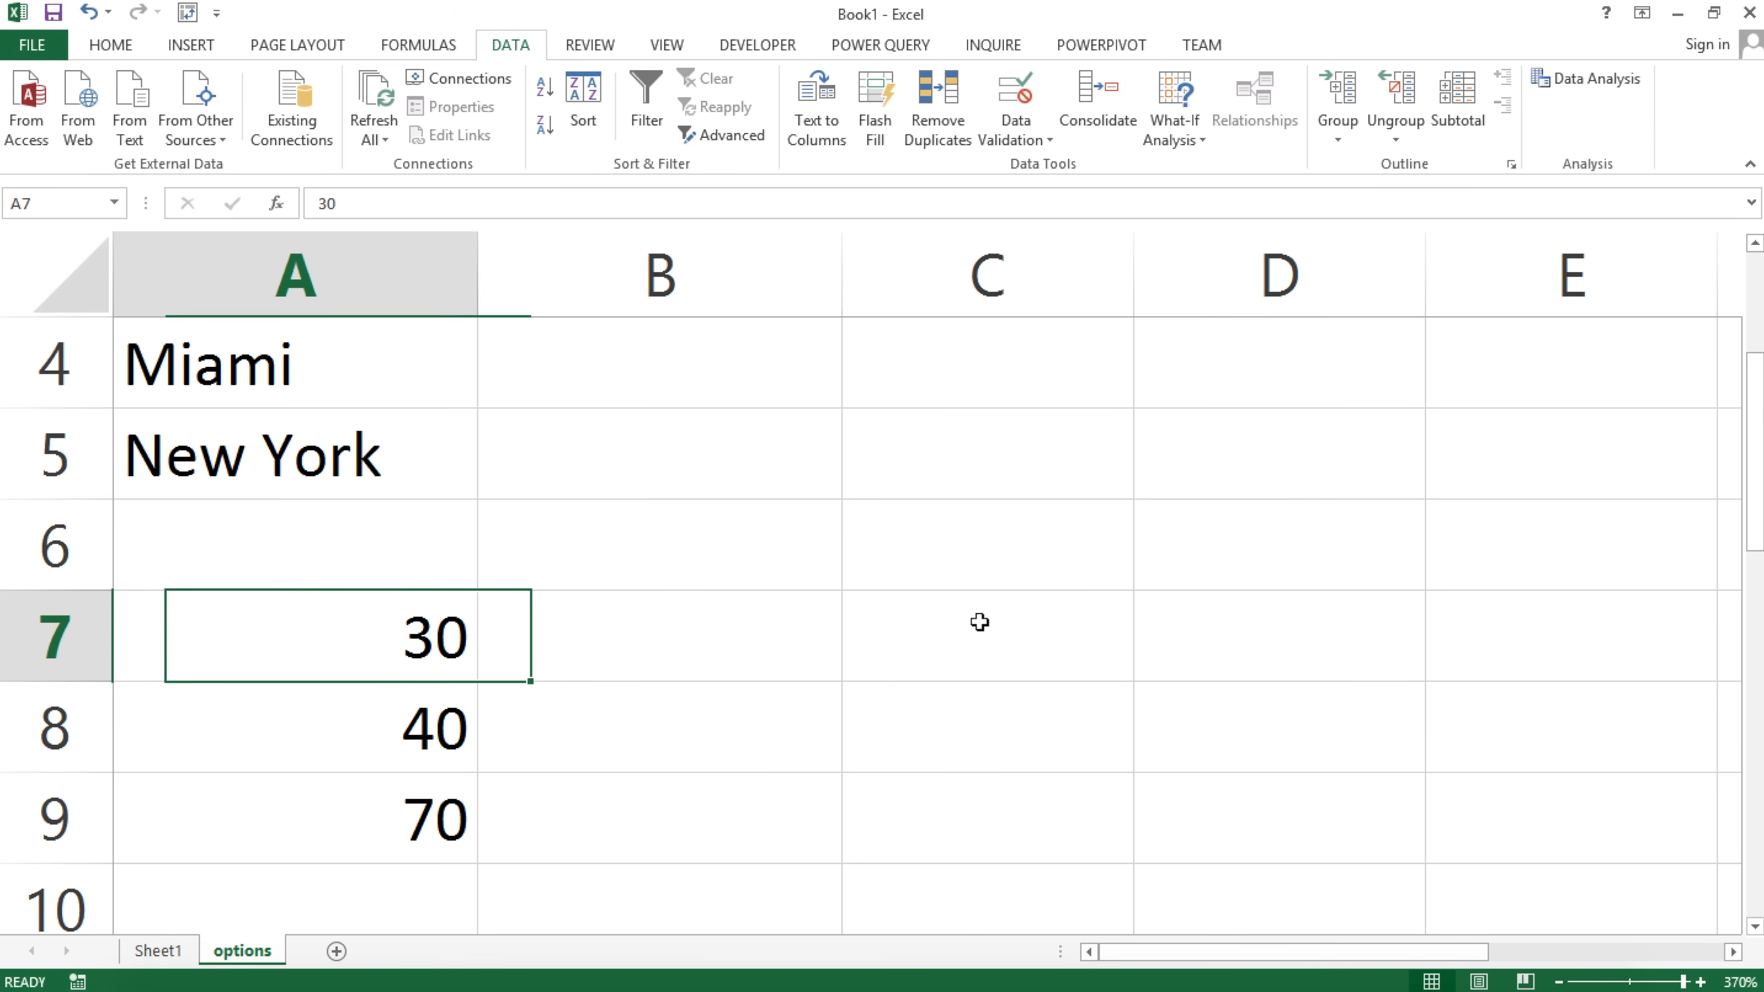
{"action": "key", "text": "ctrl+z"}
{"action": "key", "text": "ctrl+z"}
{"action": "key", "text": "ctrl+z"}
{"action": "key", "text": "ctrl+z"}
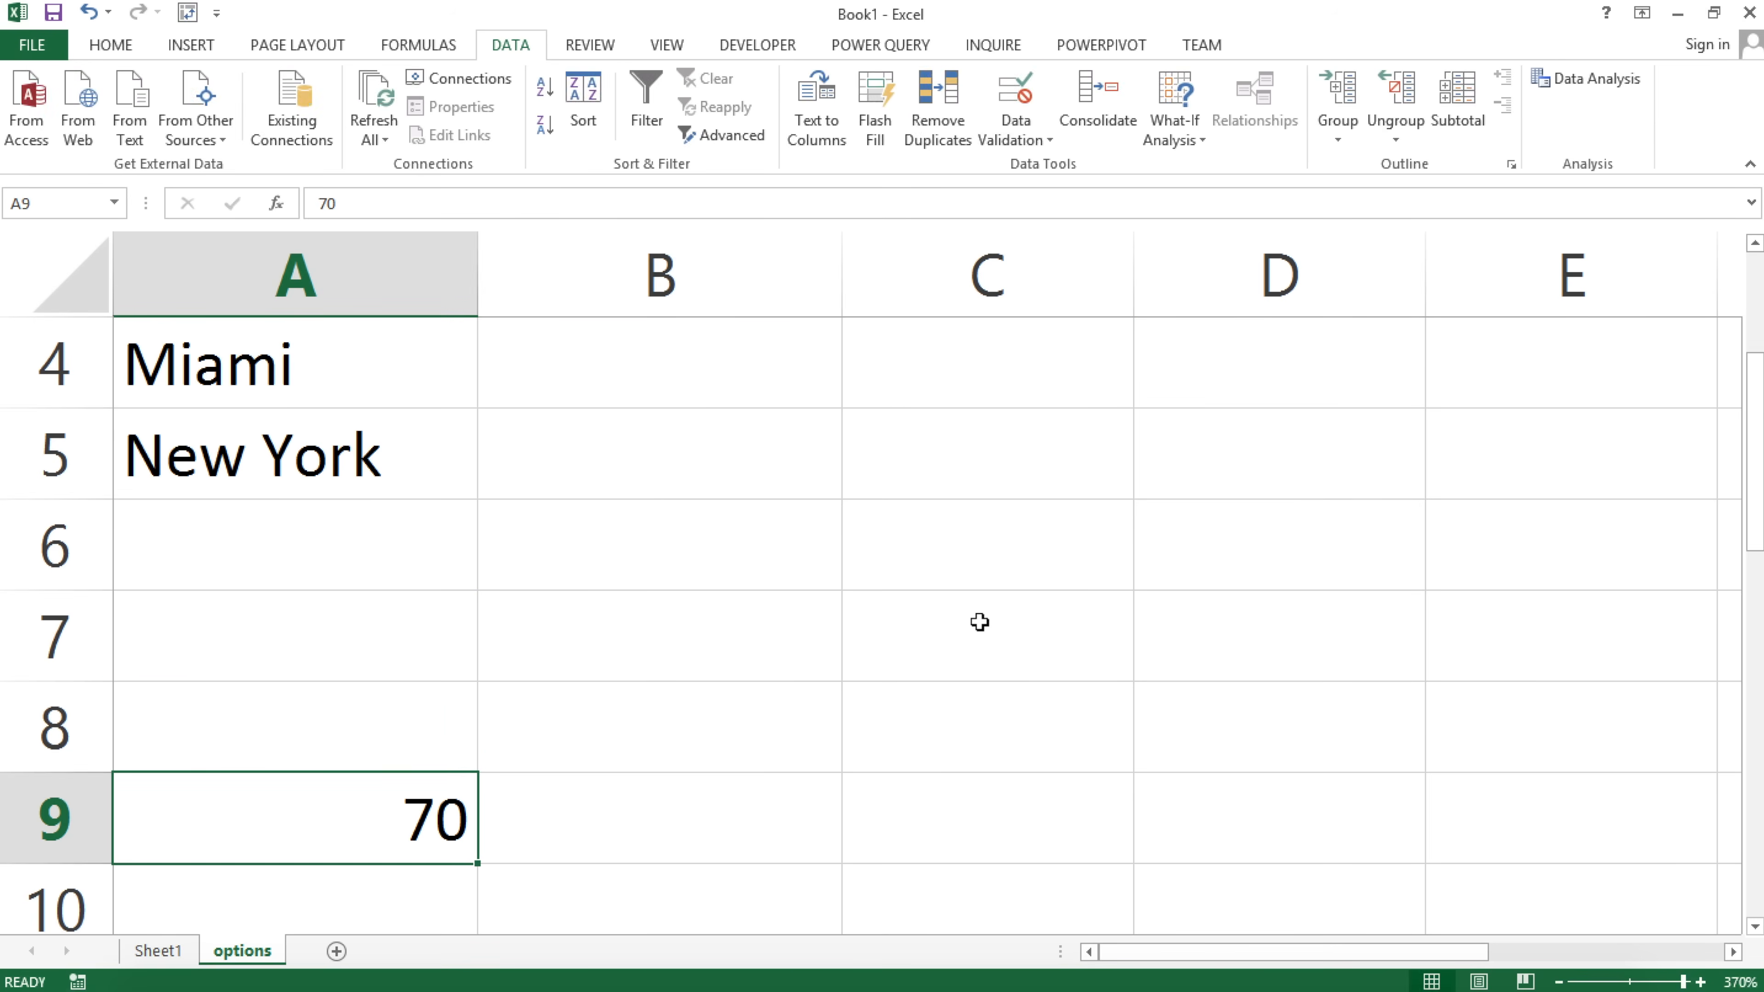
{"action": "scroll", "coordinate": [972, 623], "scroll_direction": "up", "scroll_amount": 1}
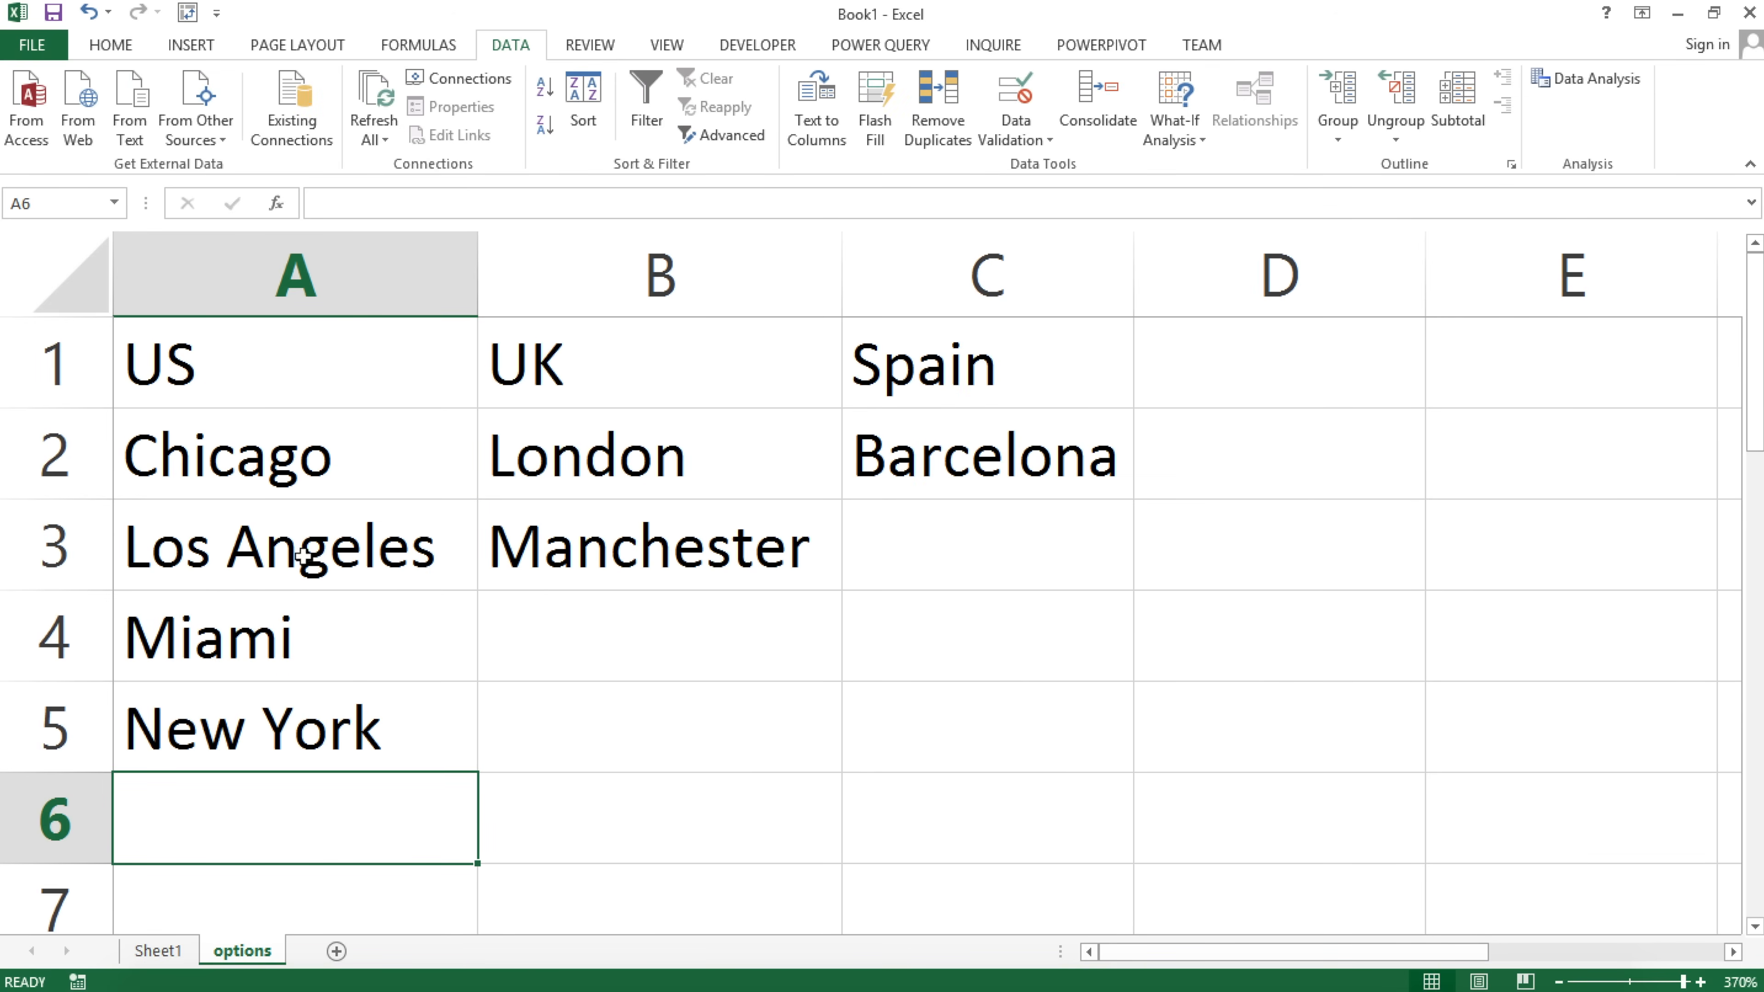
Delete the defined names numbers and nums from the workbook.
{"action": "left_click", "coordinate": [114, 203]}
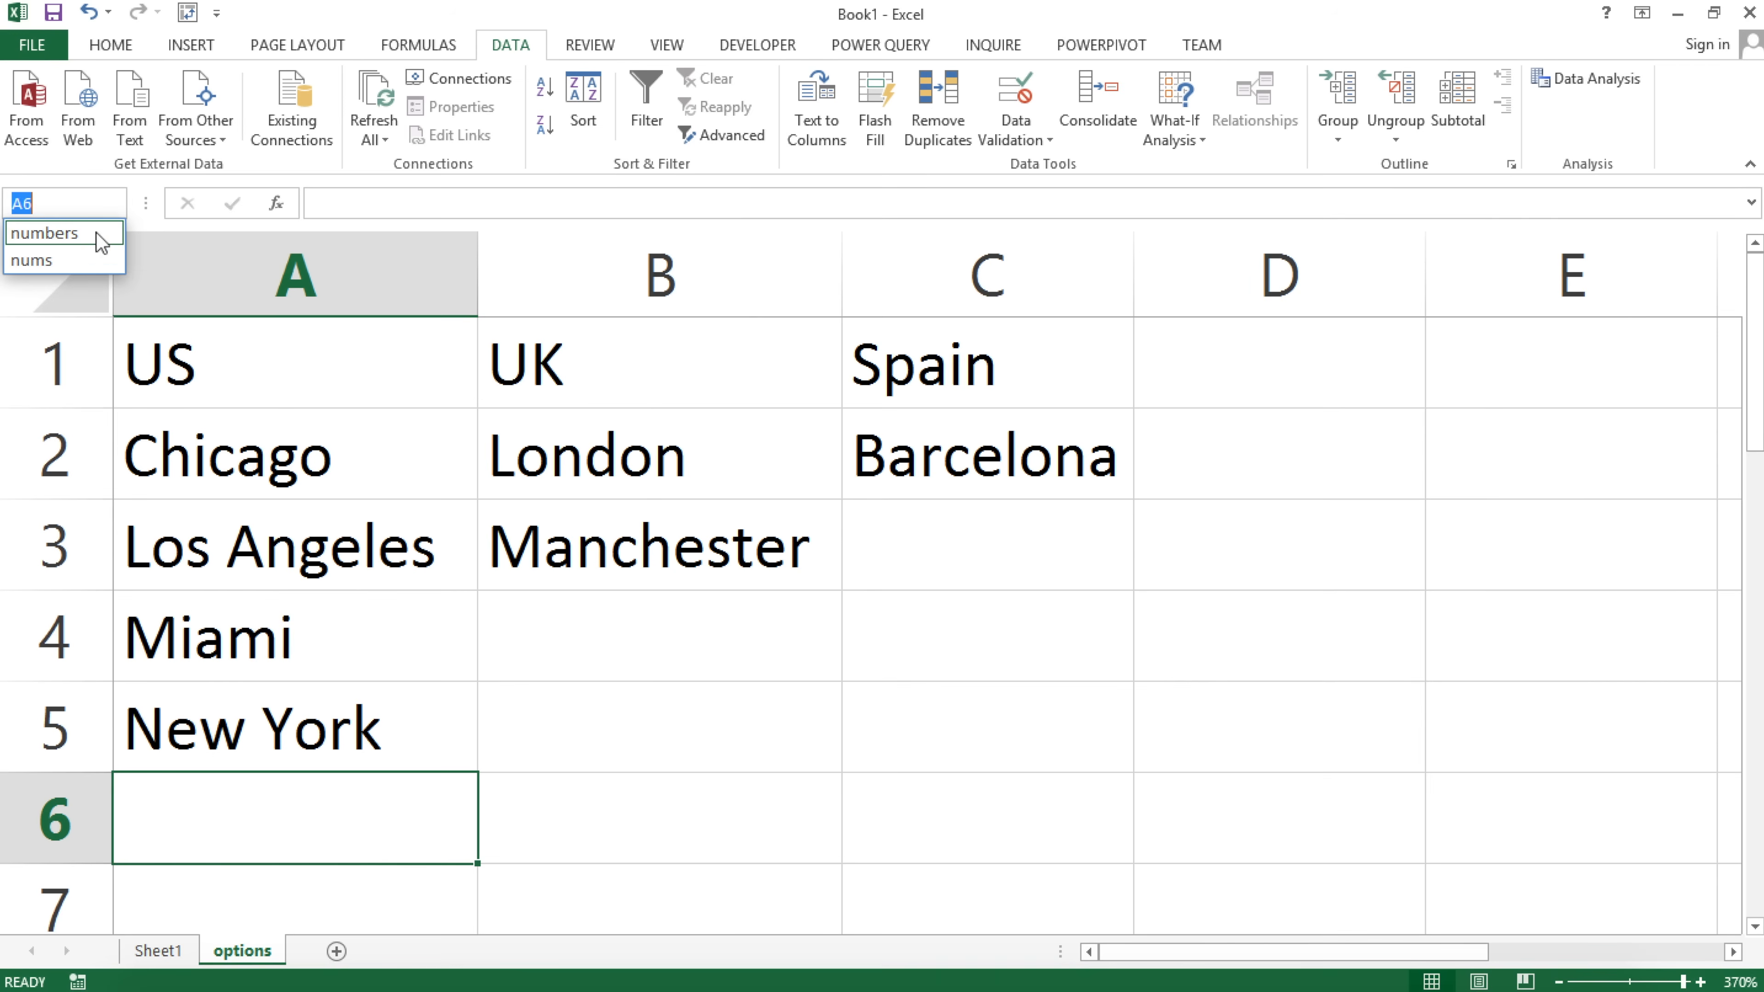
{"action": "key", "text": "Escape"}
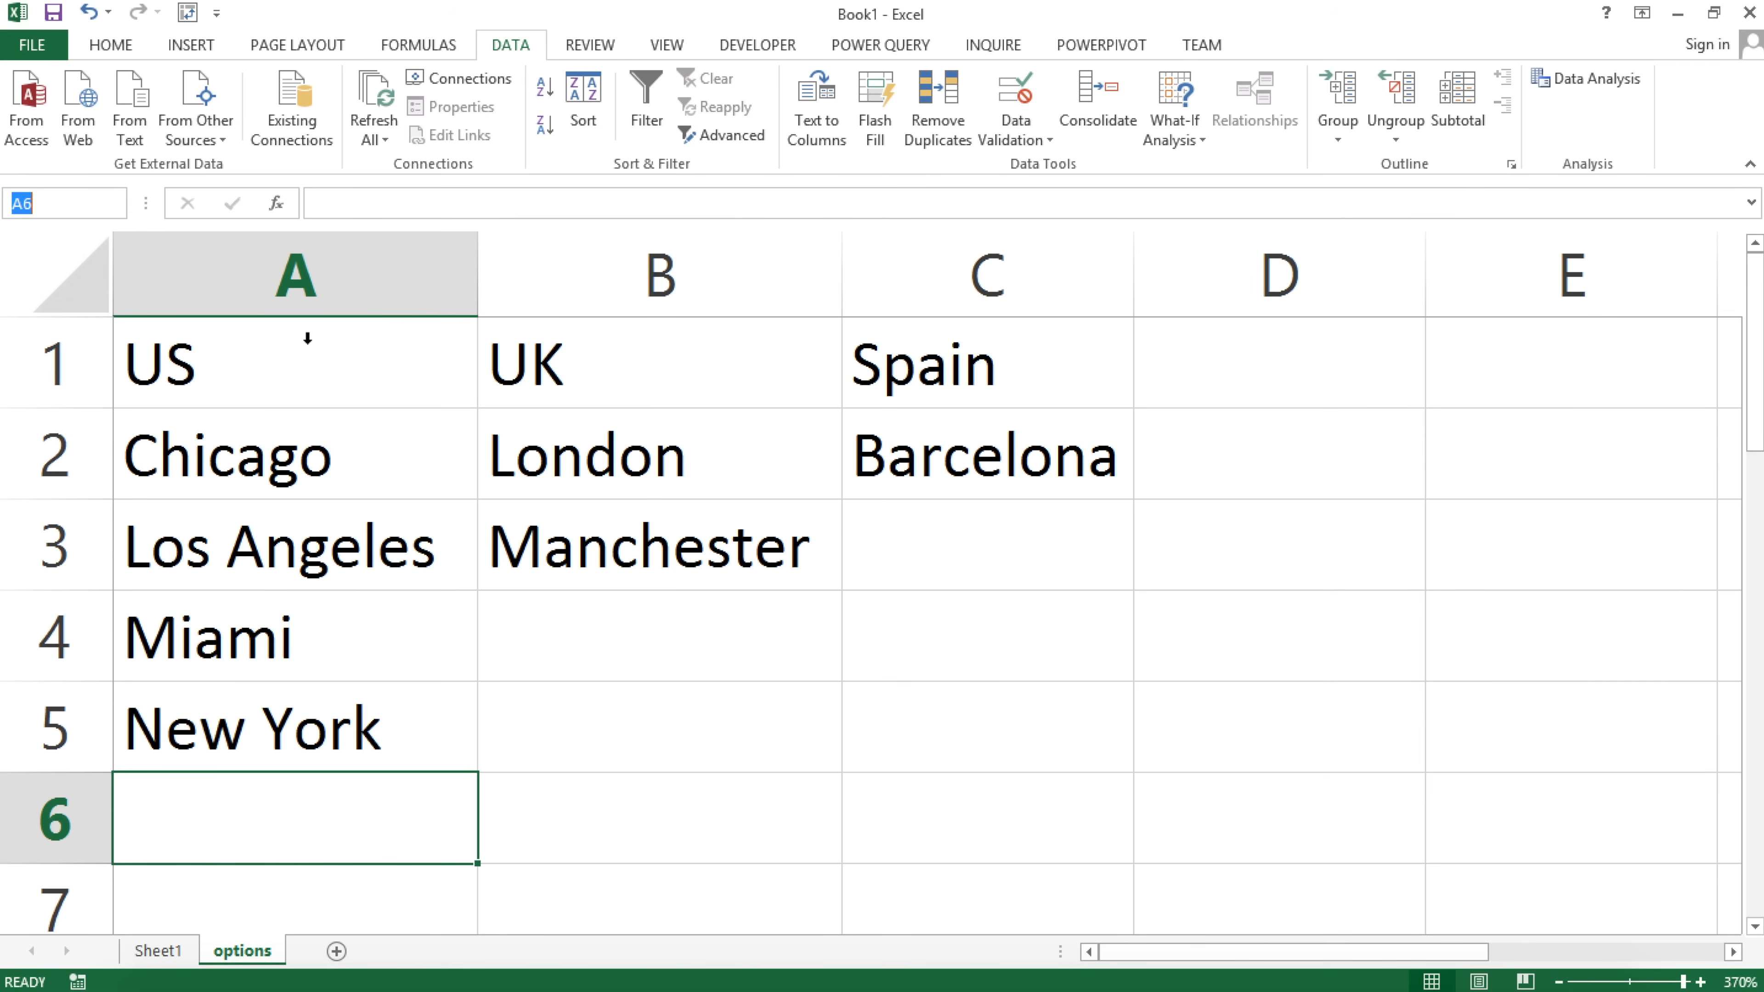
{"action": "left_click", "coordinate": [319, 376]}
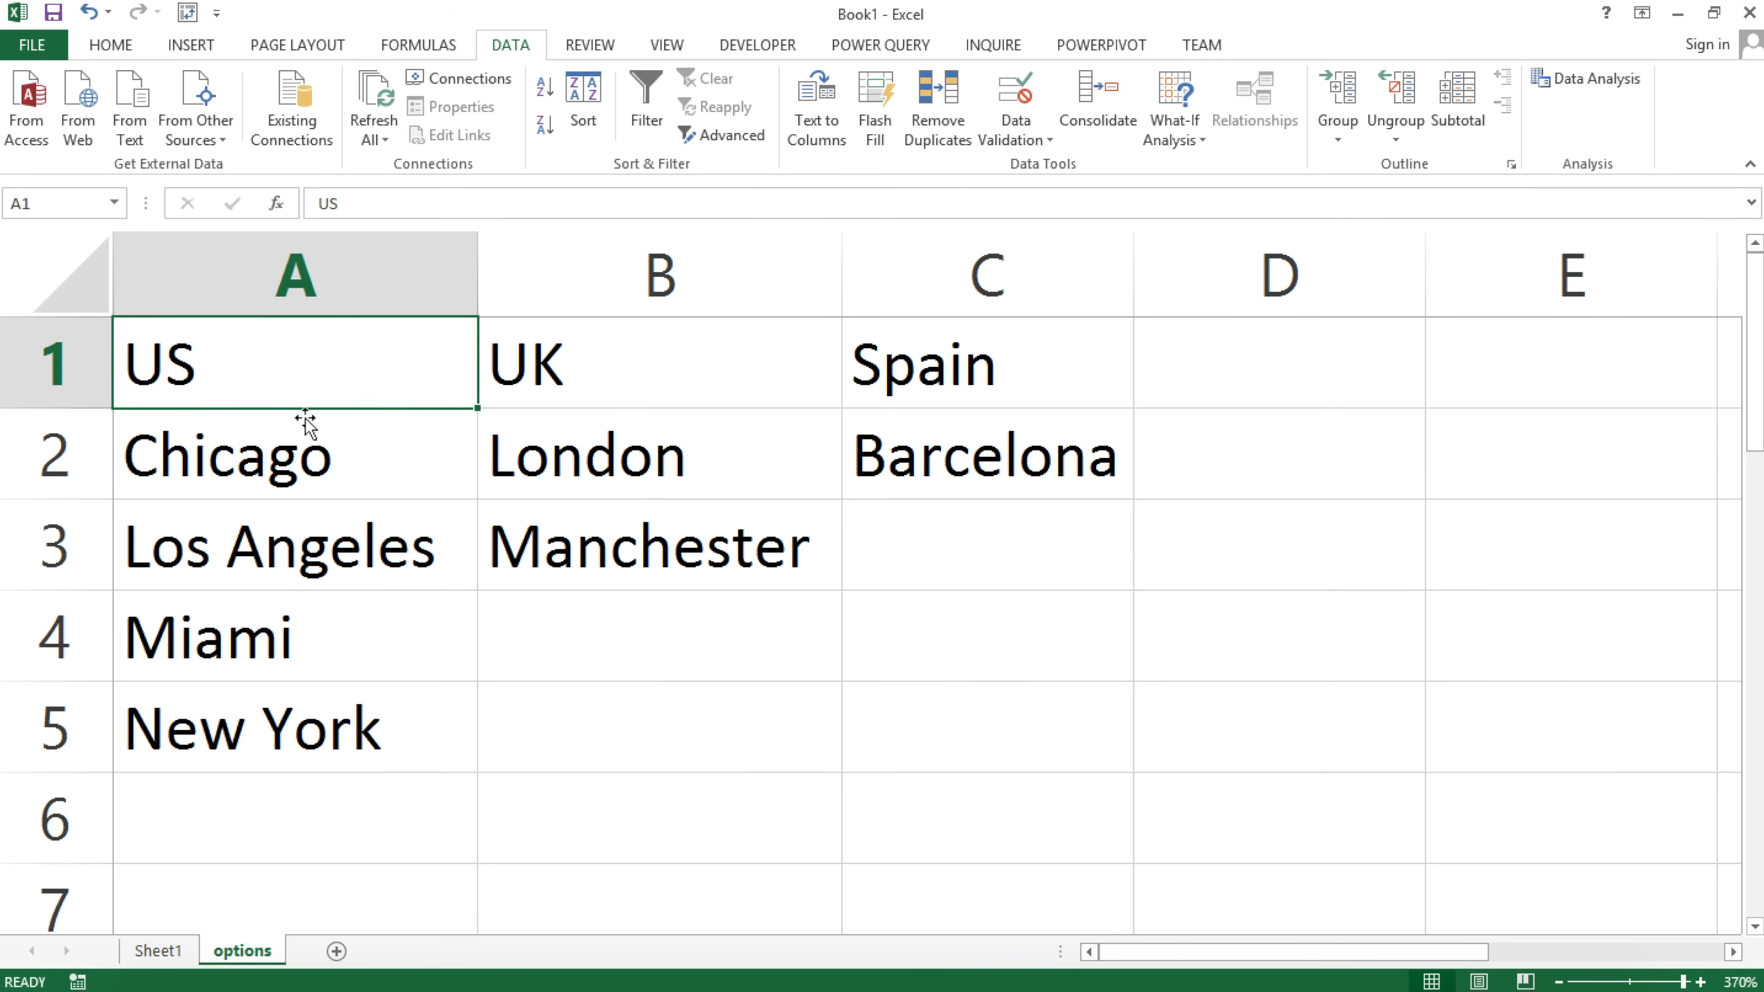
{"action": "left_click", "coordinate": [421, 46]}
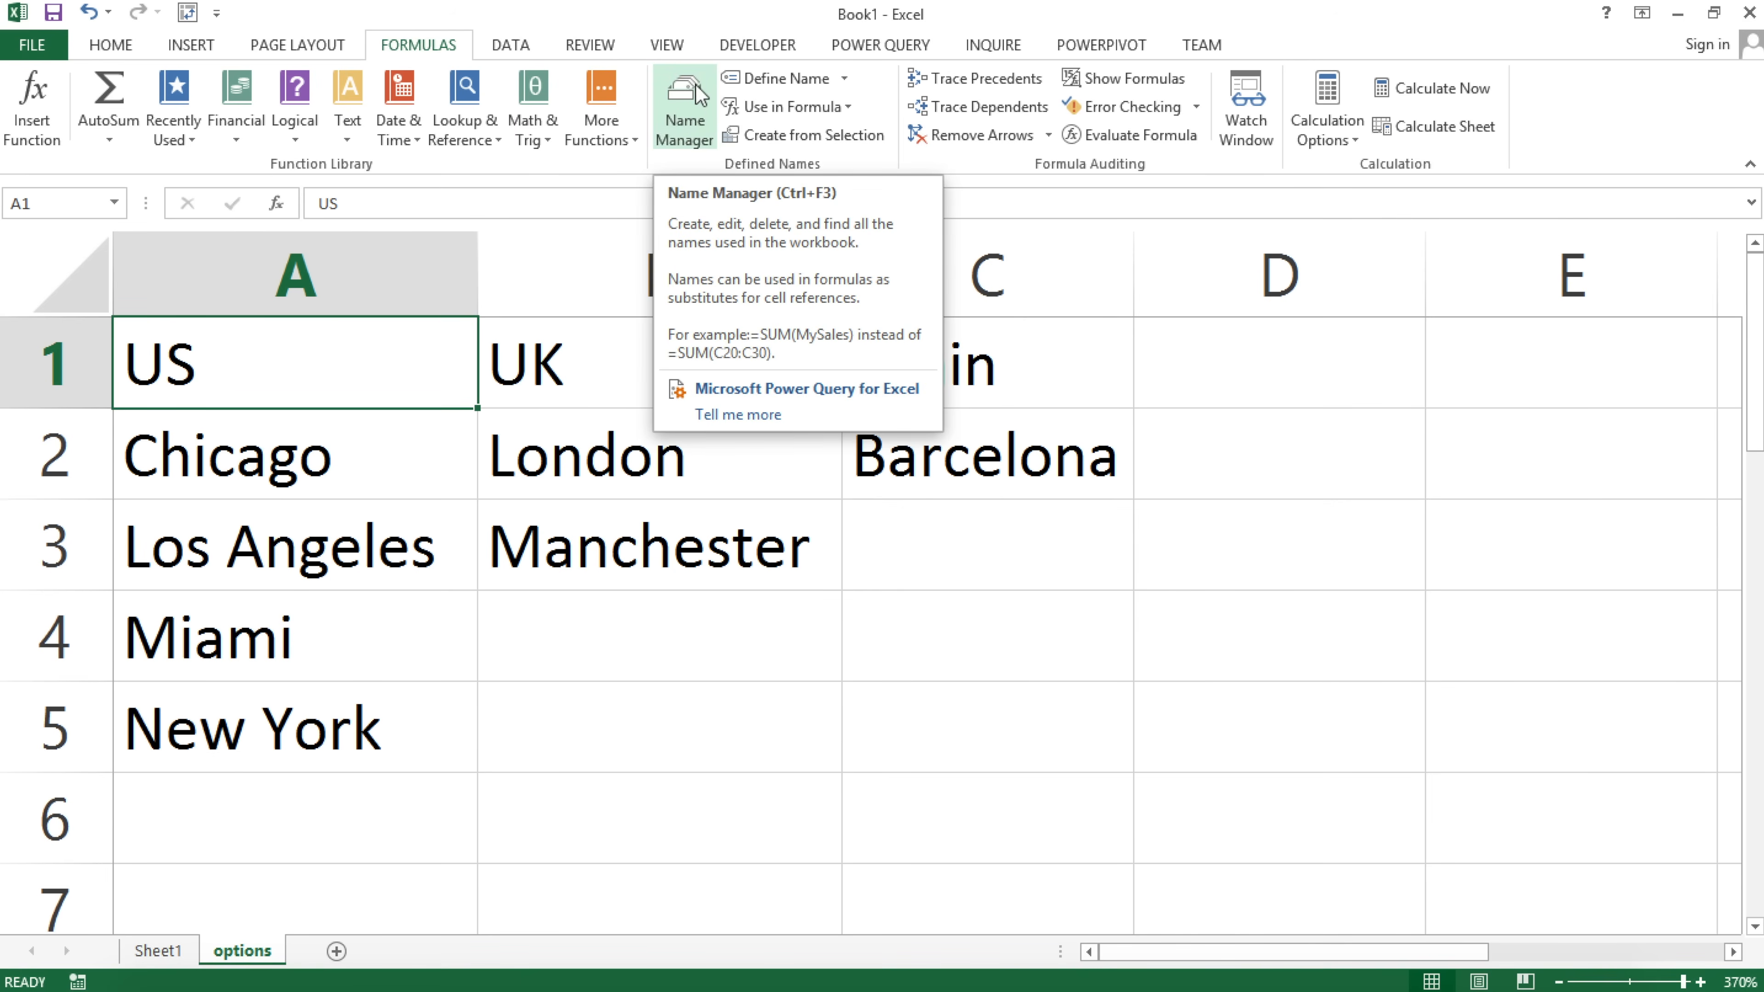
{"action": "left_click", "coordinate": [702, 108]}
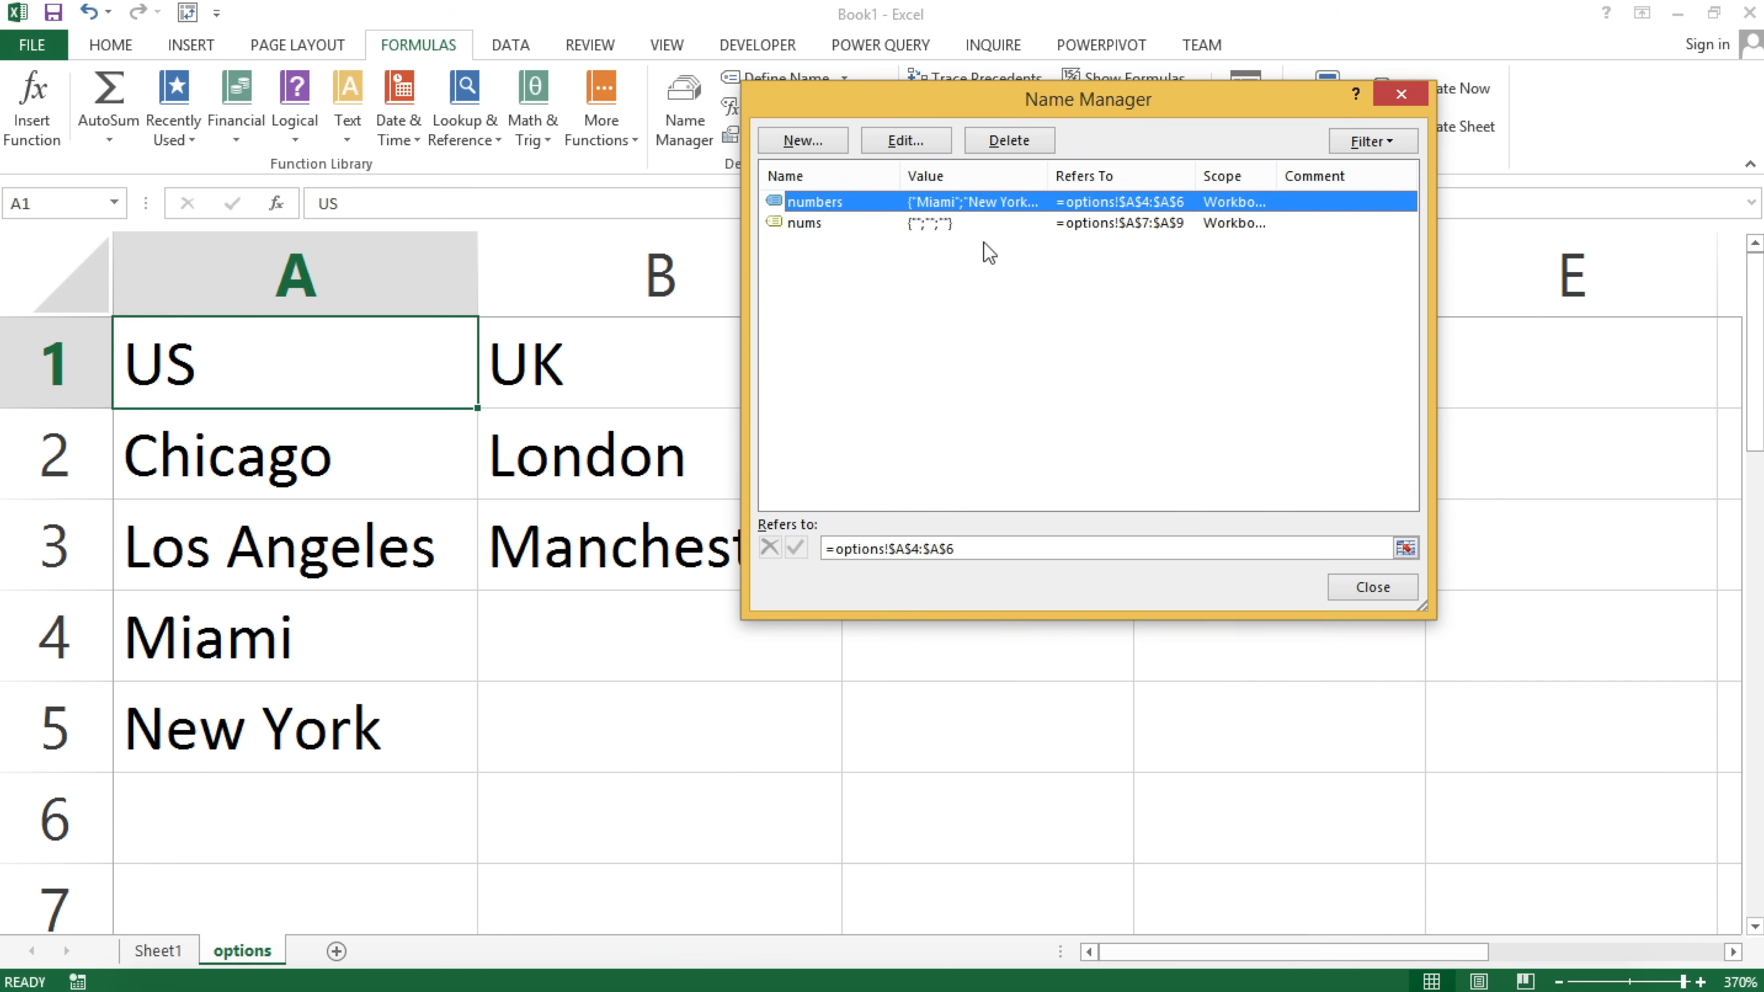
{"action": "left_click", "coordinate": [997, 142]}
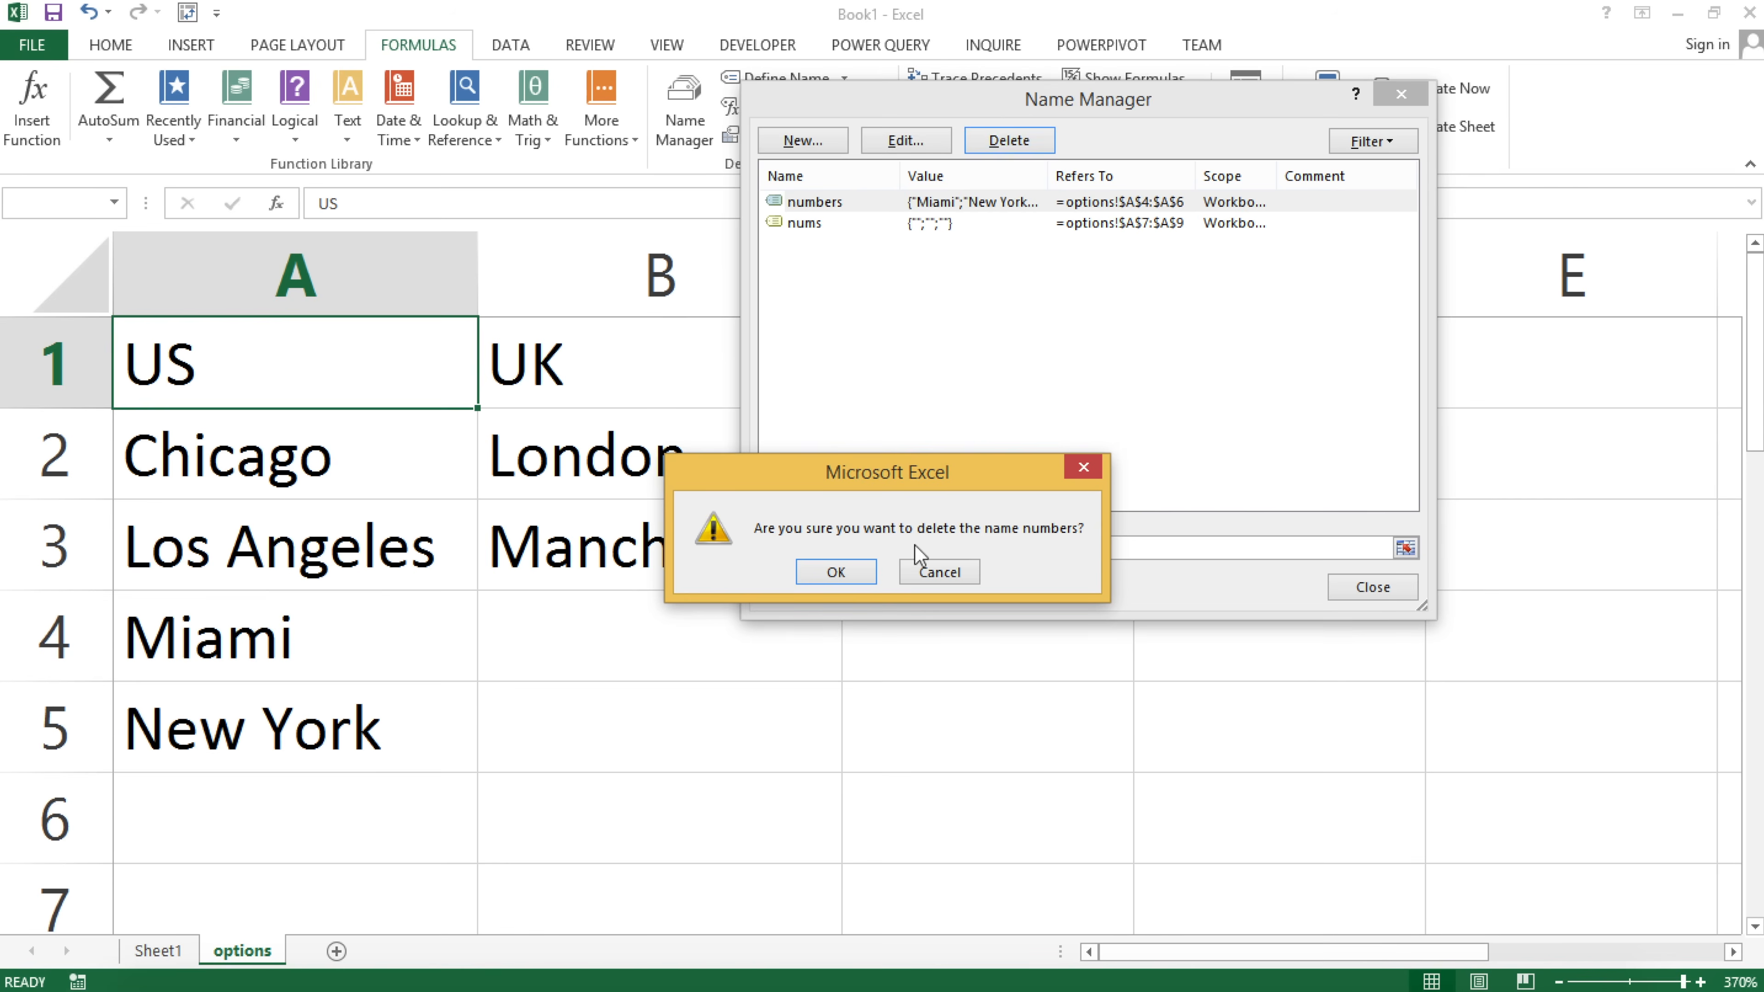
{"action": "left_click", "coordinate": [855, 571]}
{"action": "left_click", "coordinate": [937, 203]}
{"action": "left_click", "coordinate": [1011, 140]}
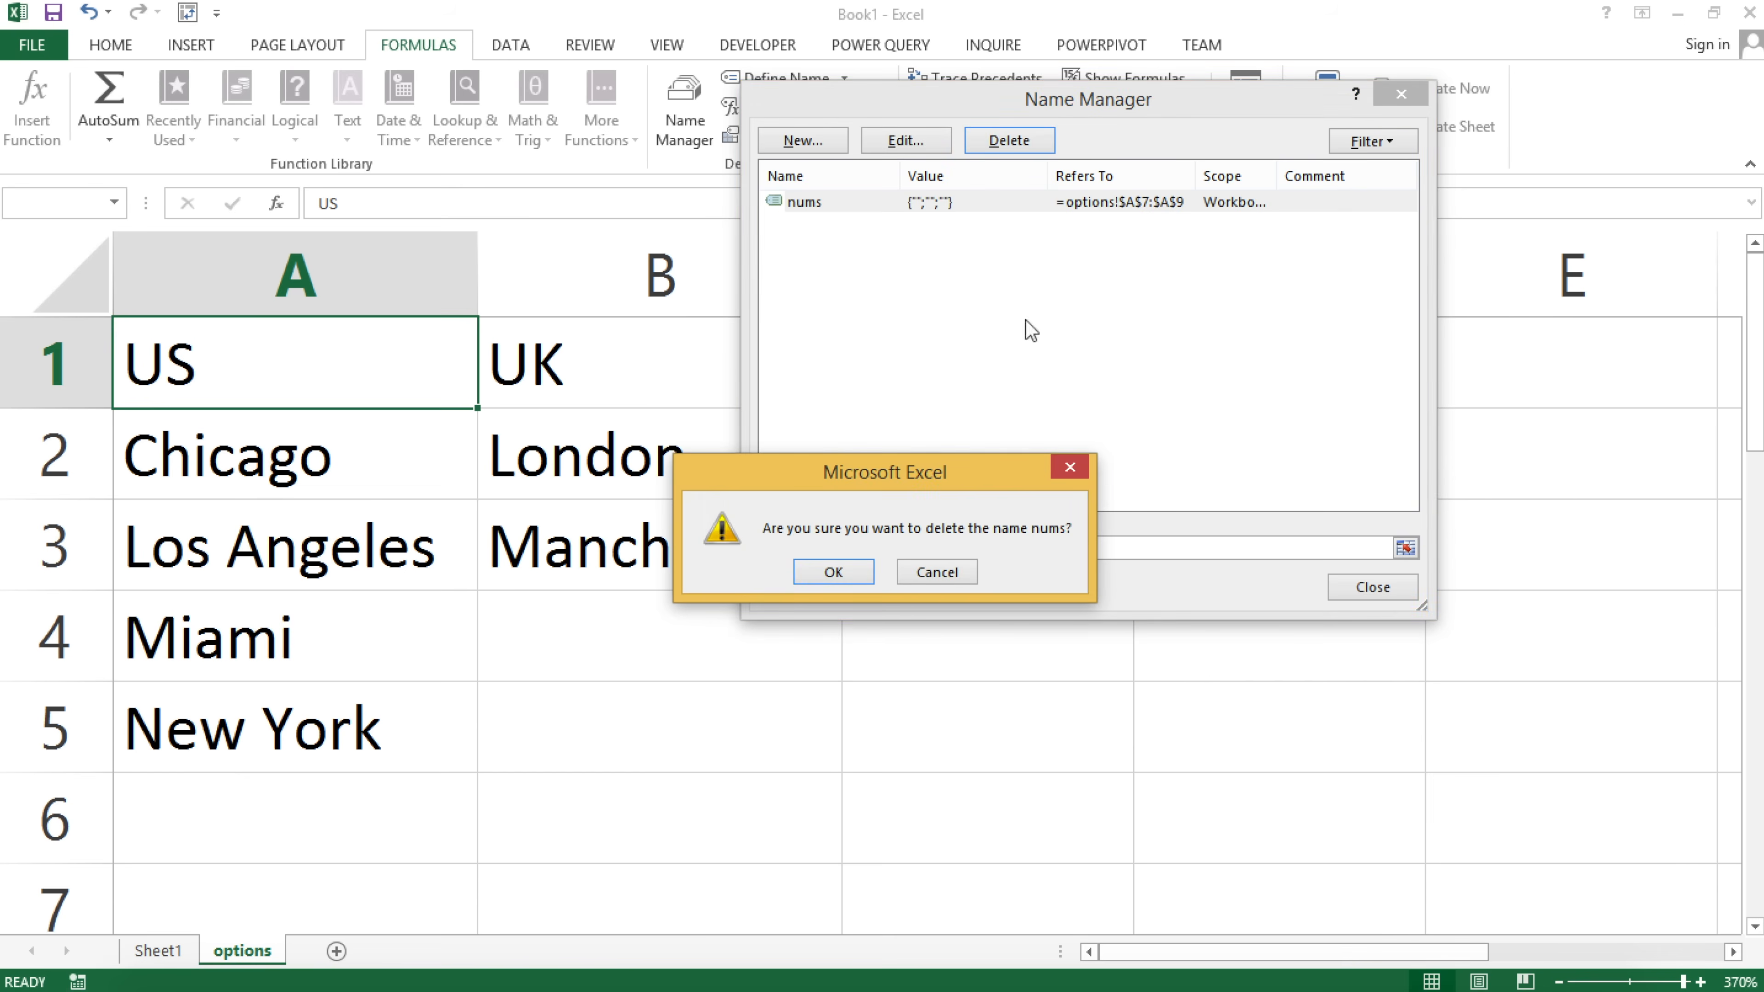
{"action": "left_click", "coordinate": [849, 571]}
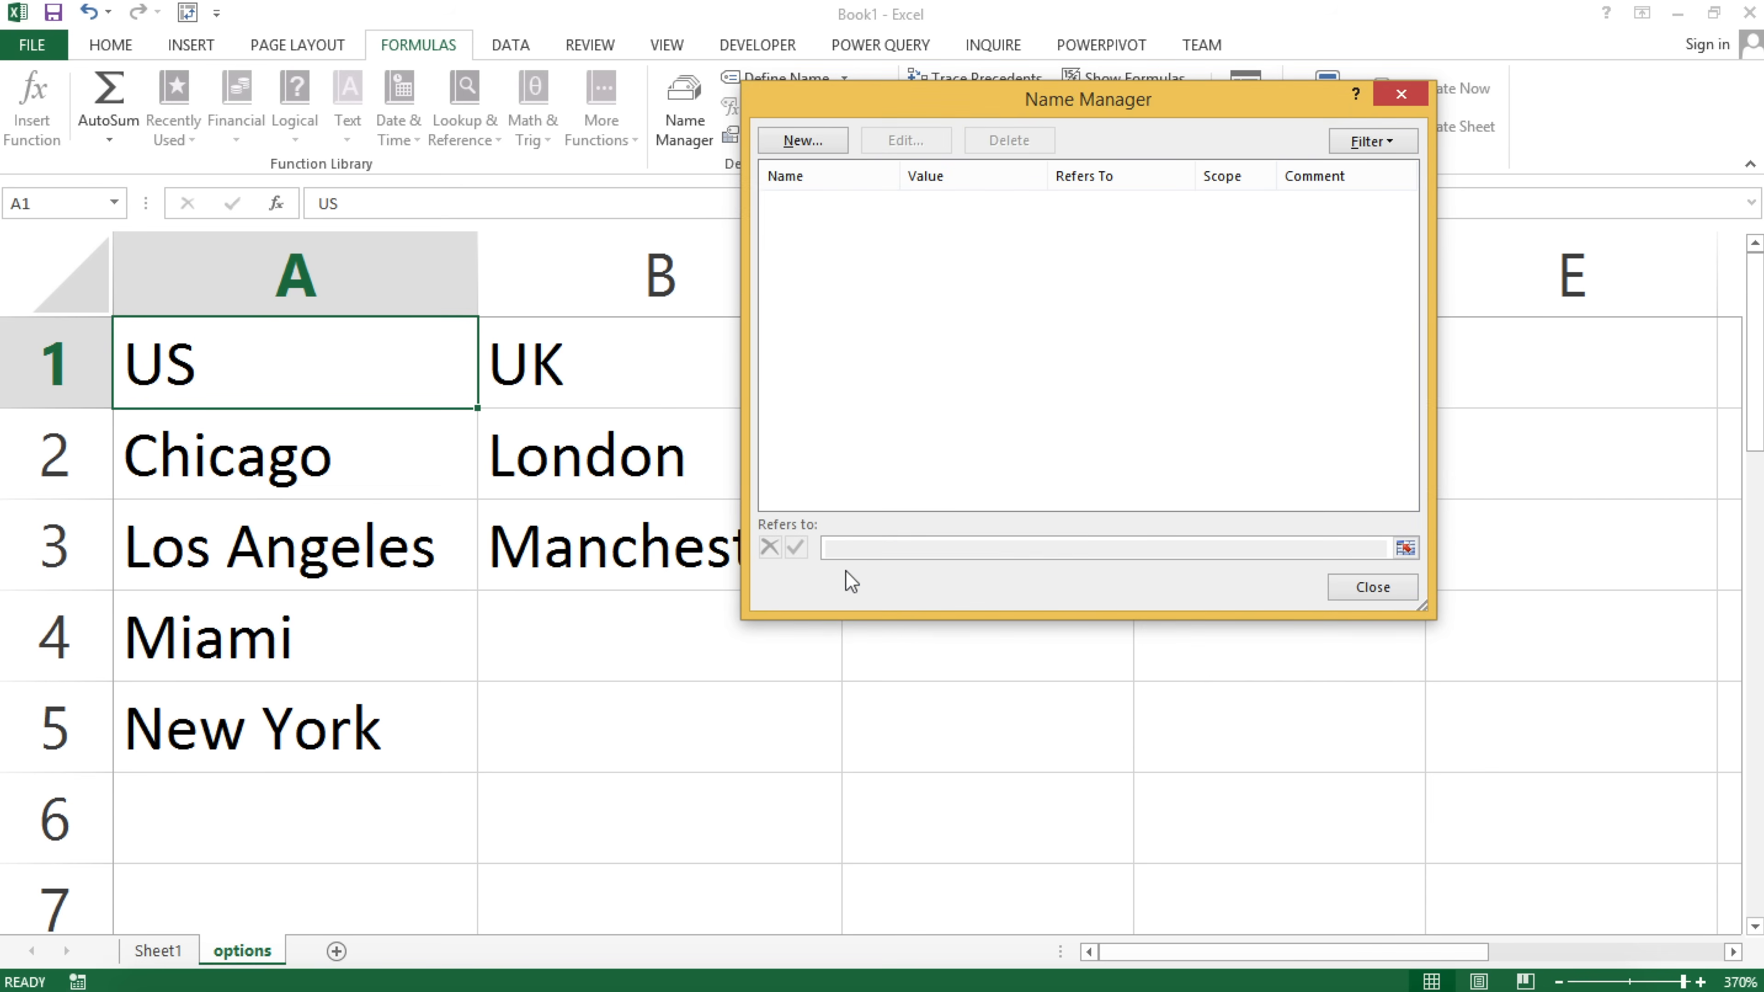
{"action": "left_click", "coordinate": [1420, 88]}
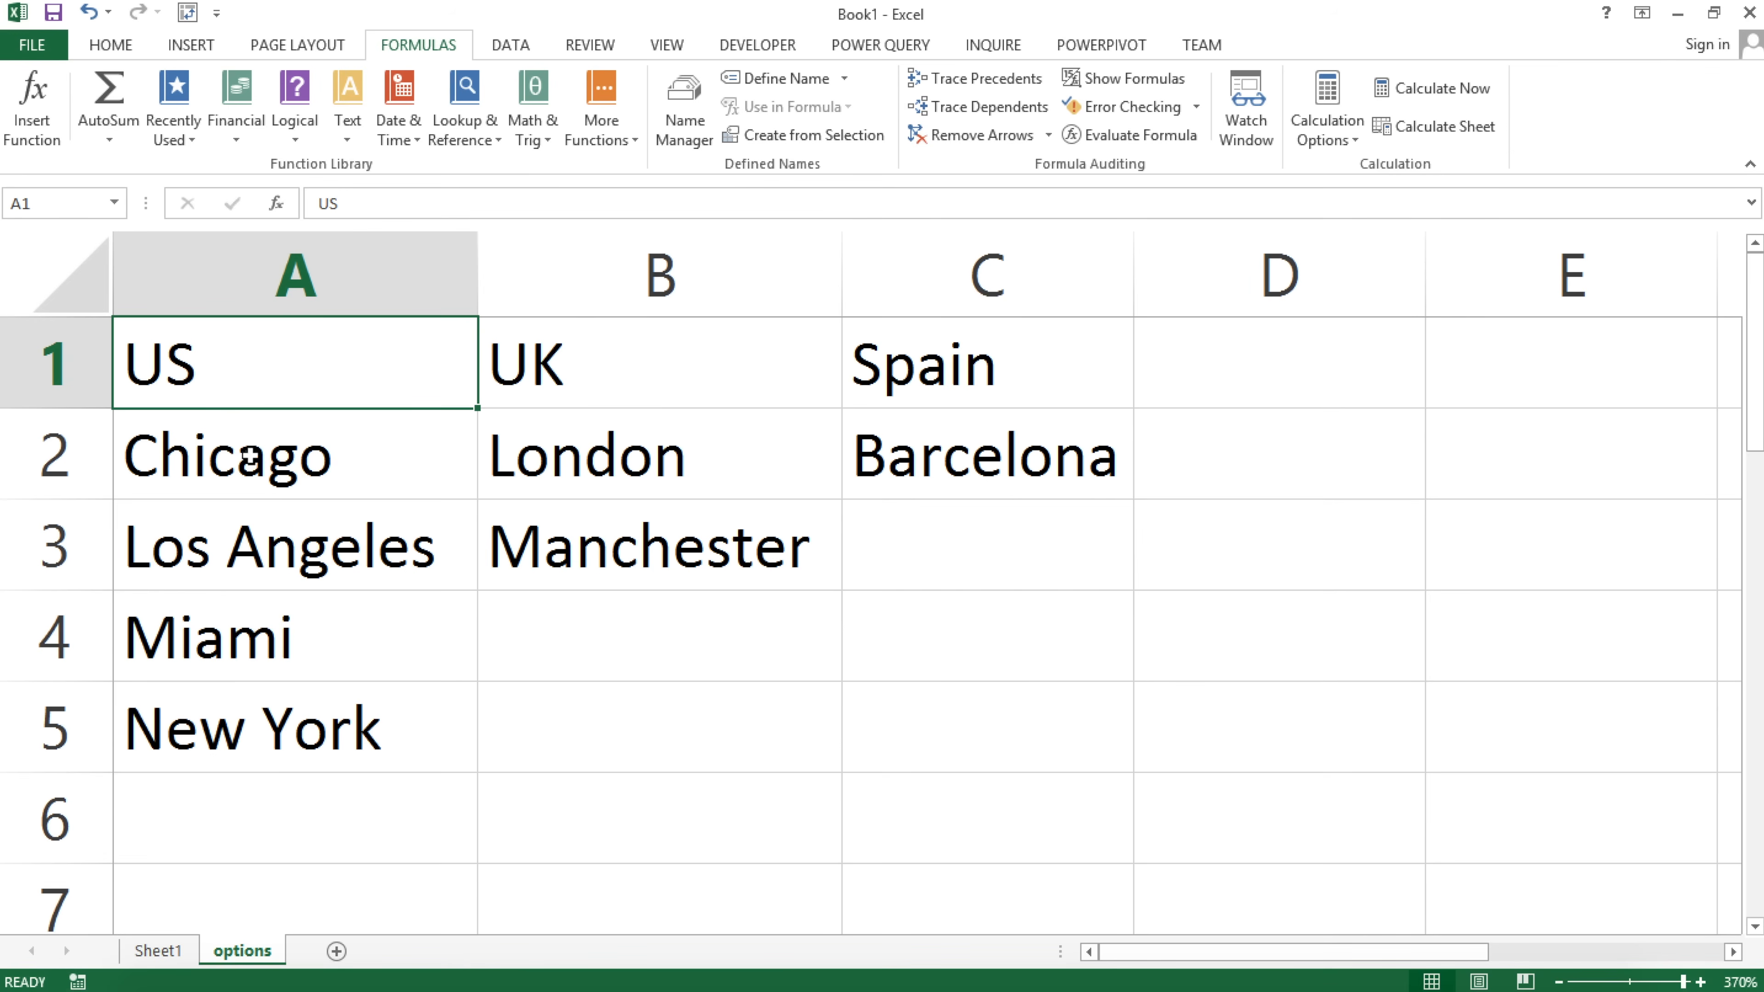
Name the list of US cities in A2:A5 as us, matching its country header.
{"action": "left_click_drag", "start_coordinate": [259, 457], "coordinate": [236, 733]}
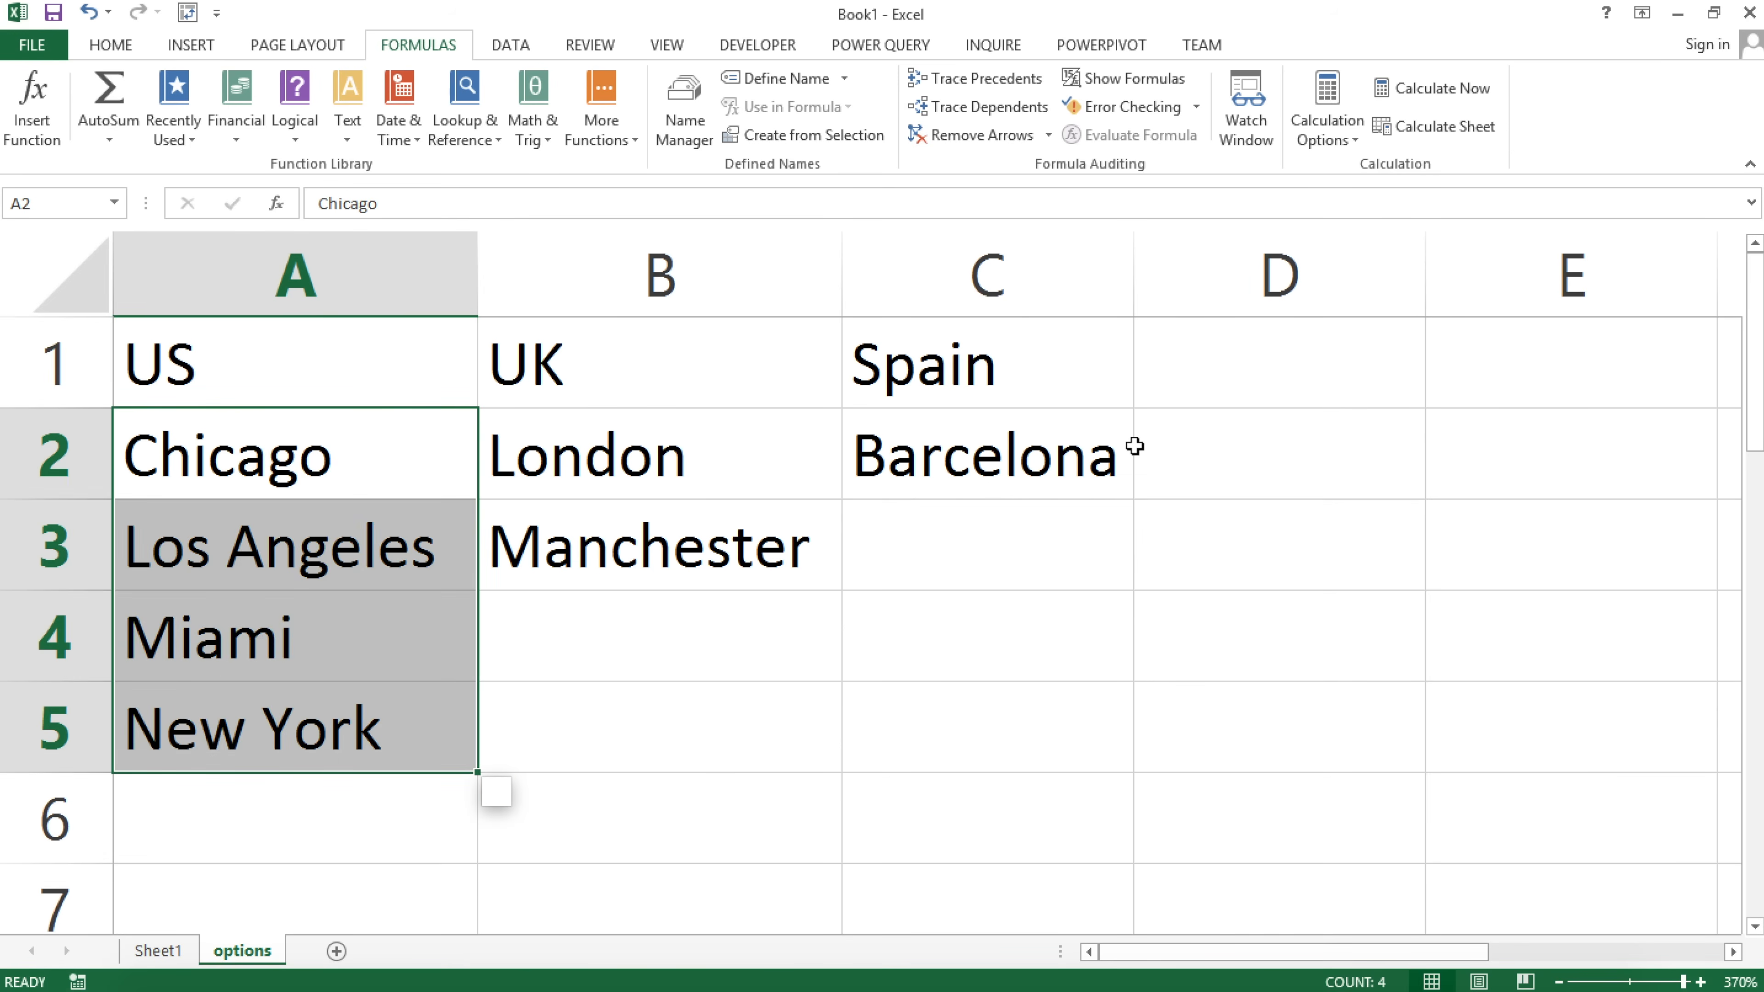
{"action": "left_click", "coordinate": [187, 359]}
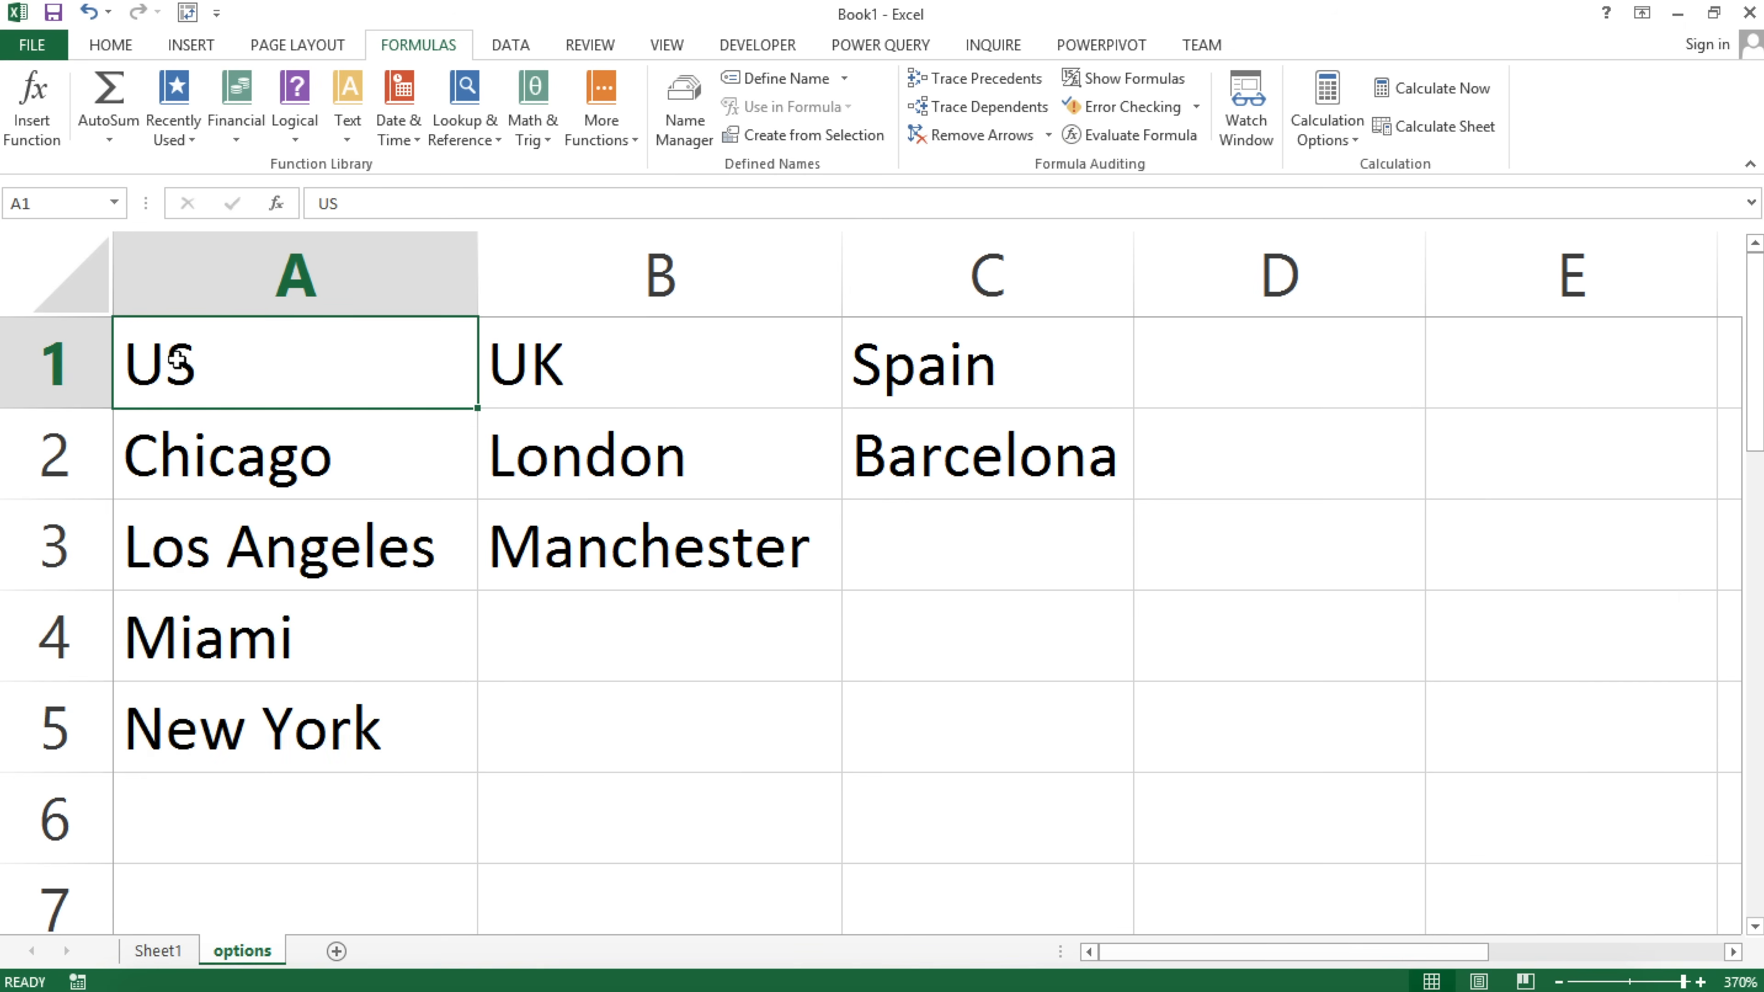
{"action": "left_click", "coordinate": [514, 358]}
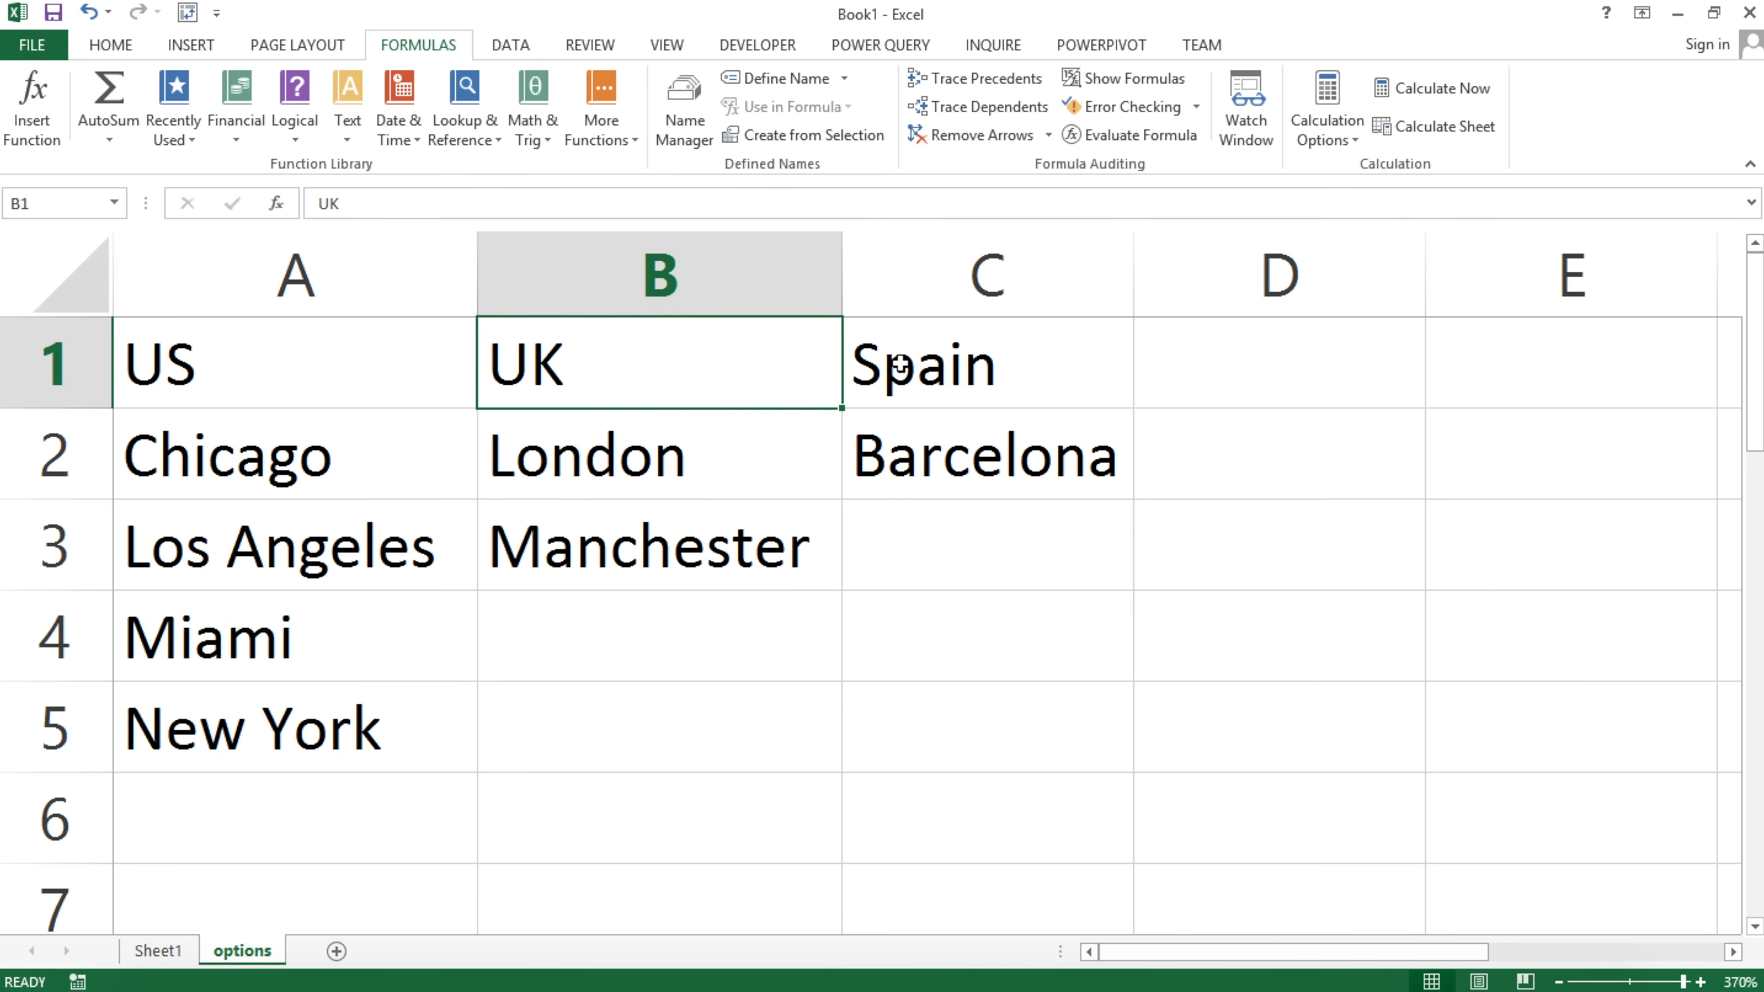
{"action": "left_click", "coordinate": [197, 363]}
{"action": "left_click_drag", "start_coordinate": [232, 459], "coordinate": [217, 703]}
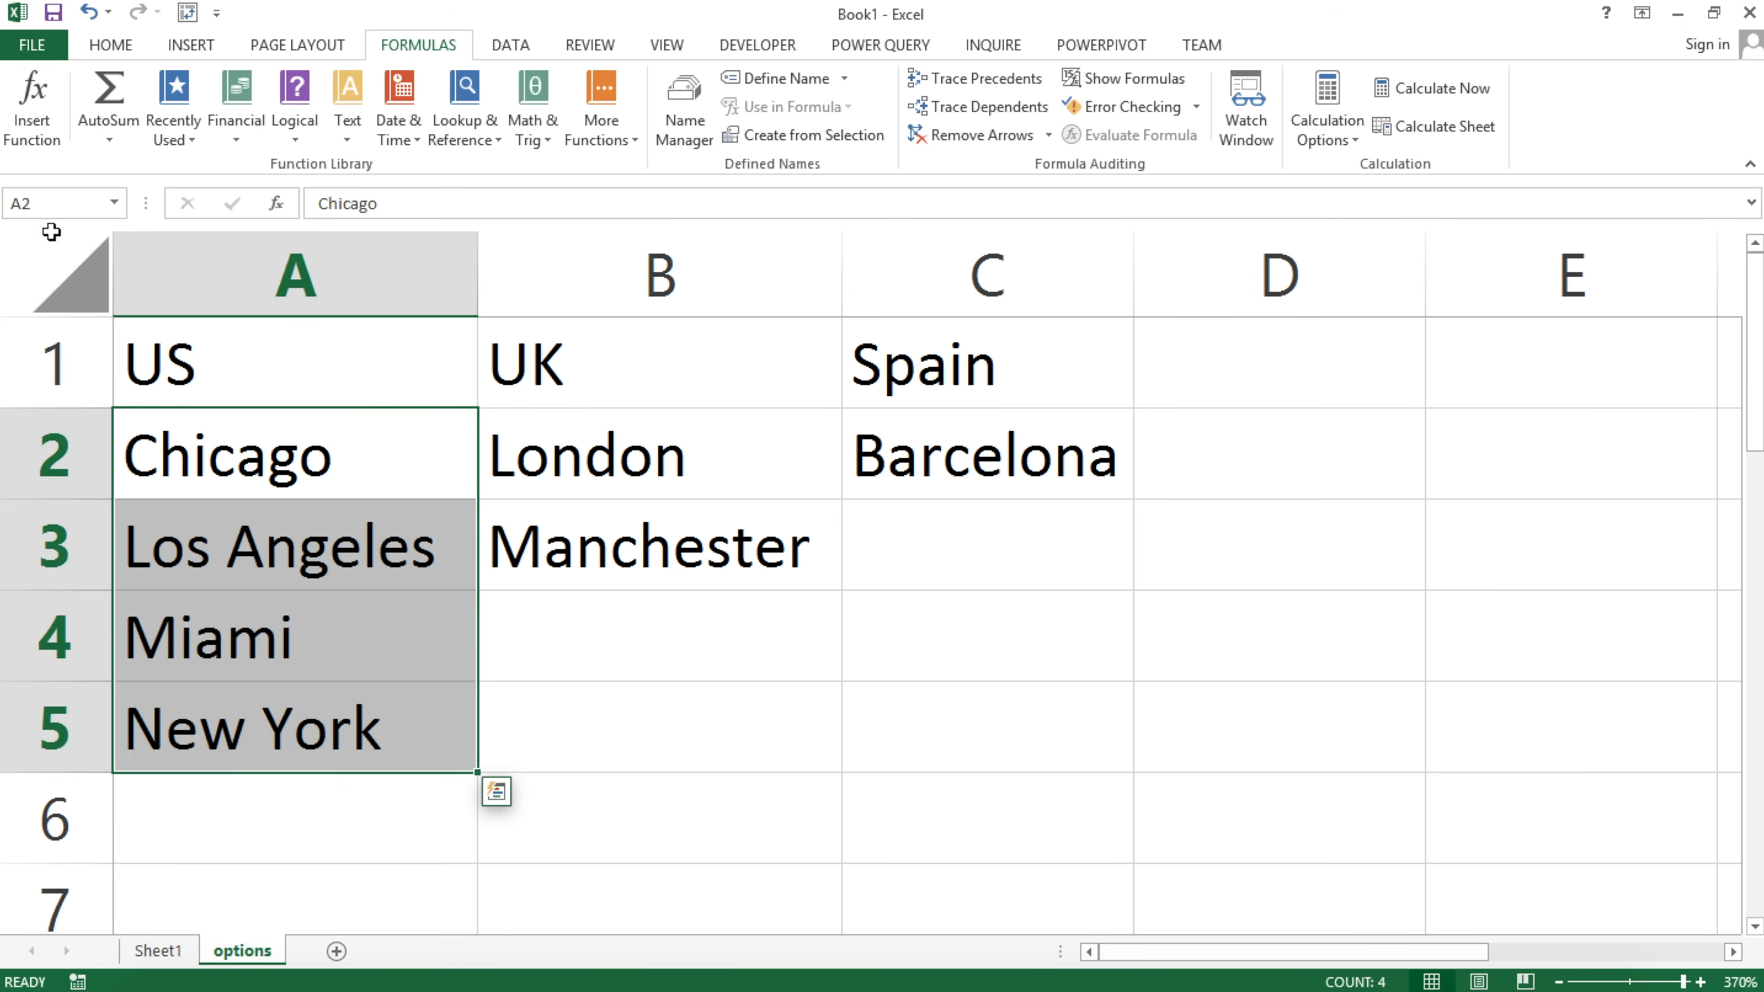
{"action": "left_click", "coordinate": [47, 204]}
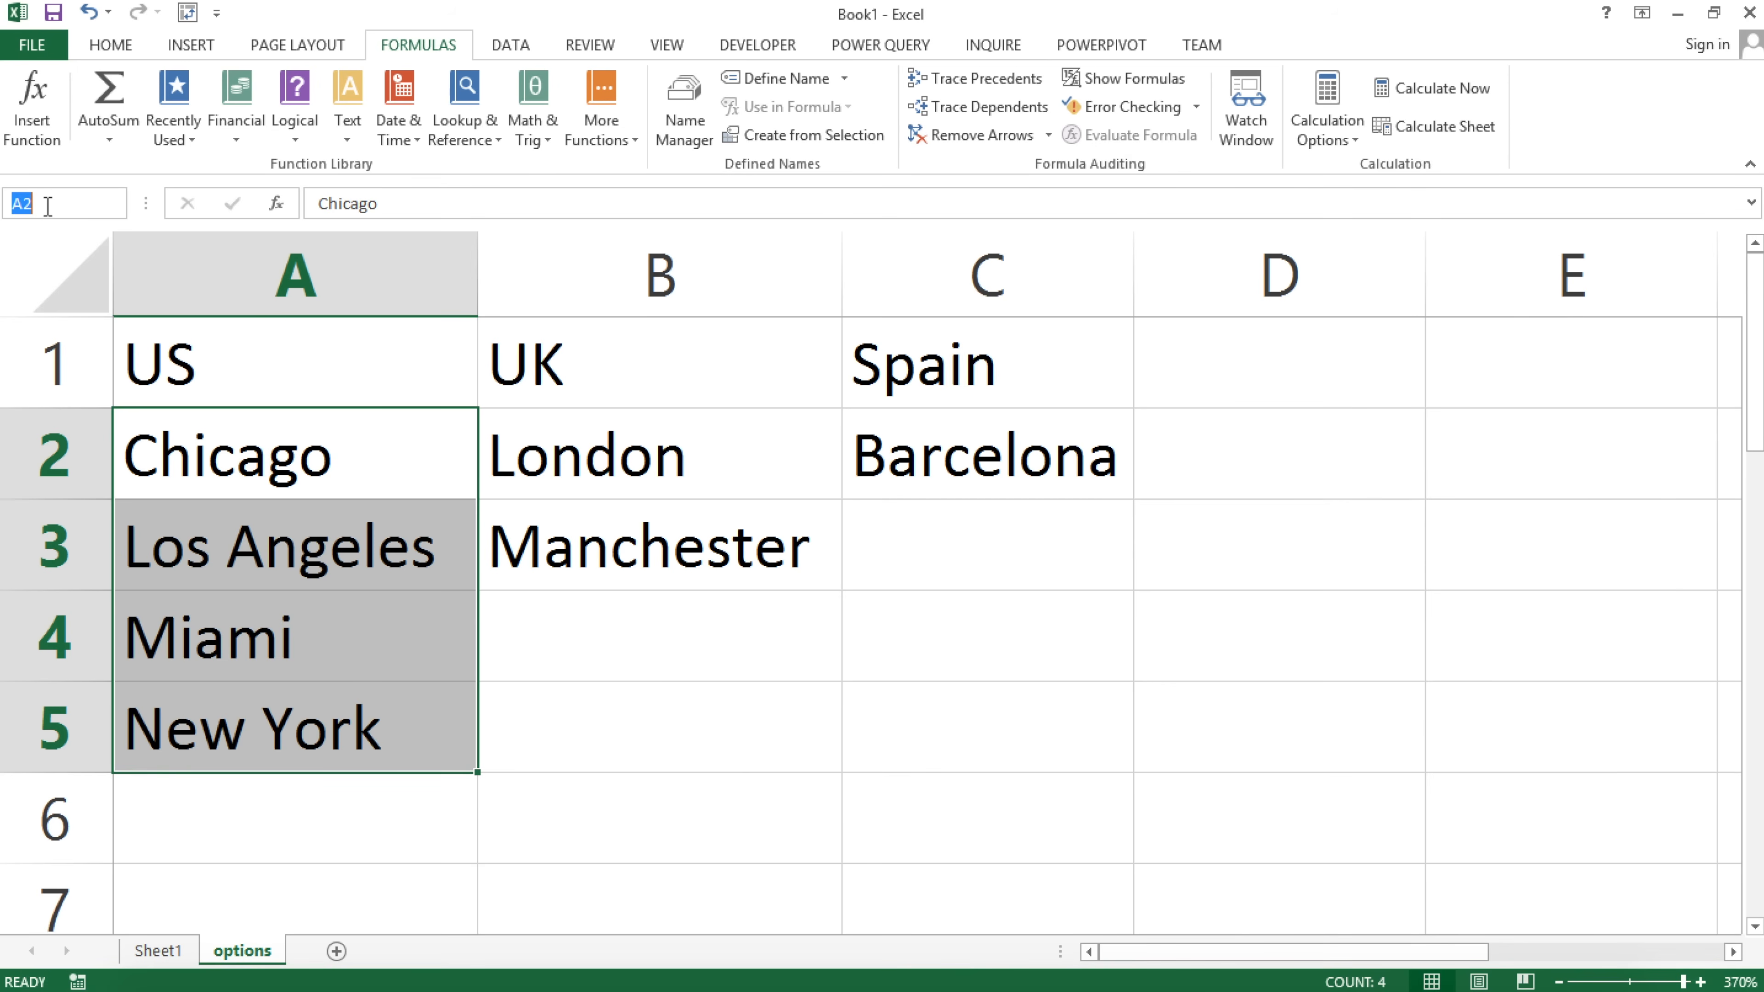
{"action": "key", "text": "Return"}
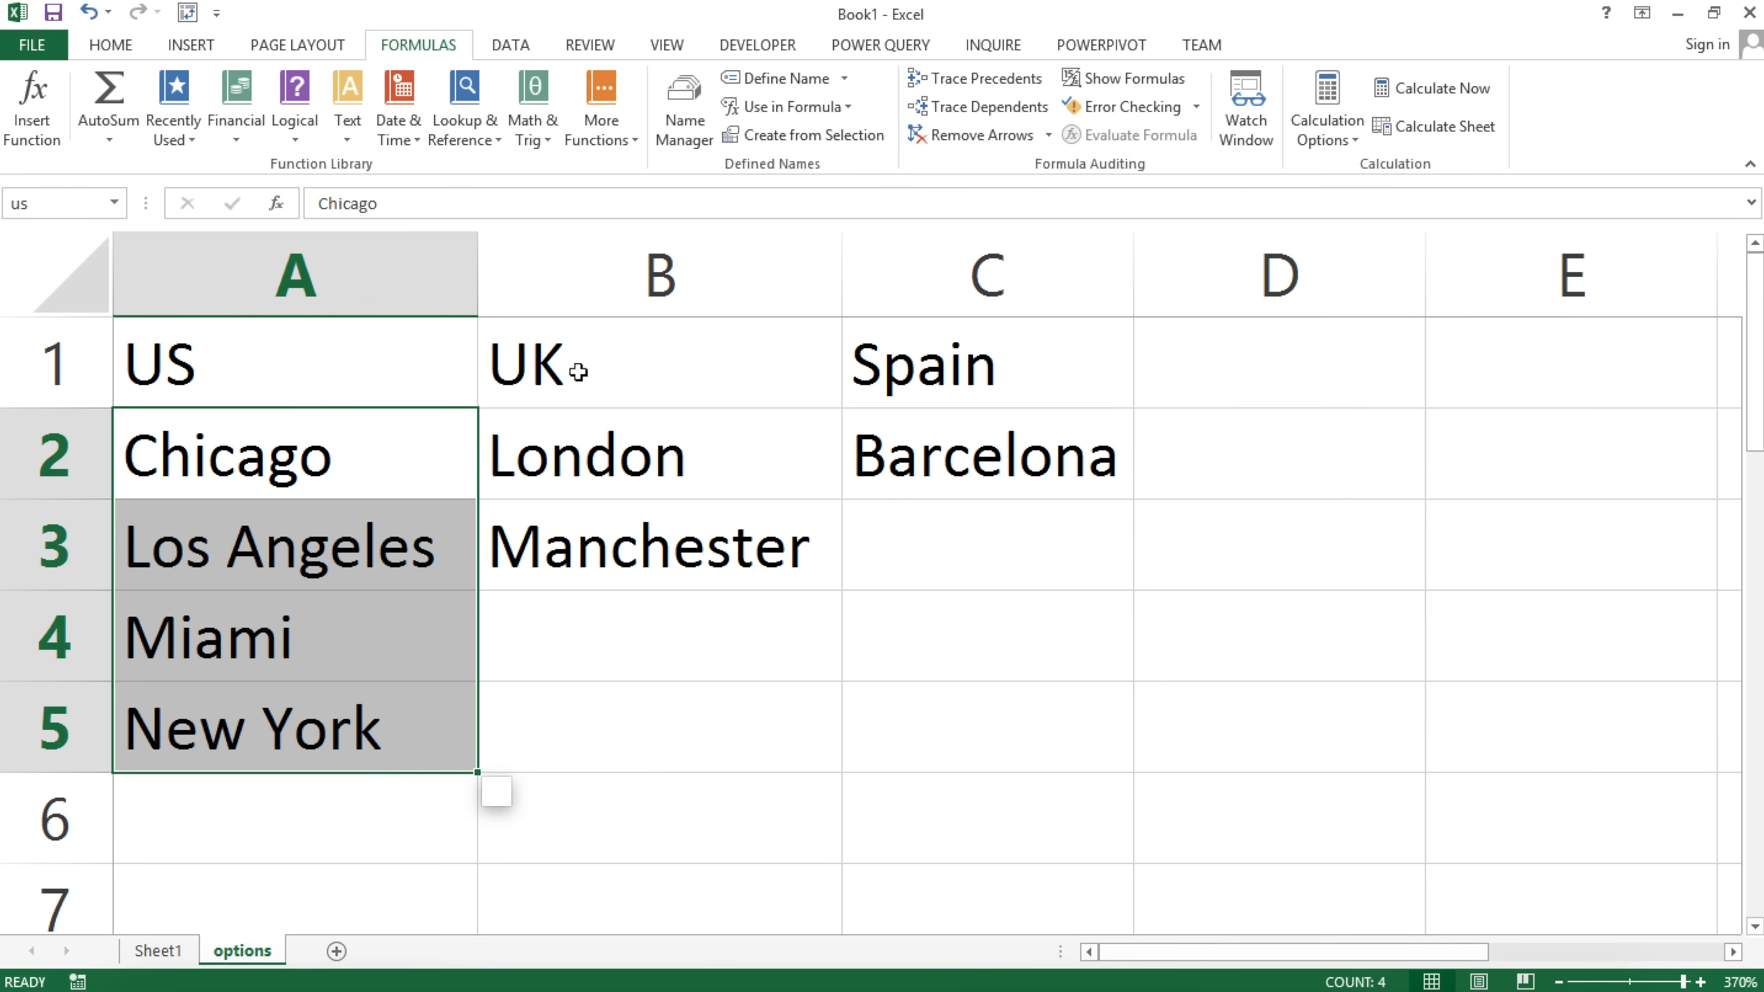
Name the UK cities in B2:B3 as uk and the Spanish city in C2 as spain, and check the defined names.
{"action": "left_click_drag", "start_coordinate": [589, 451], "coordinate": [590, 548]}
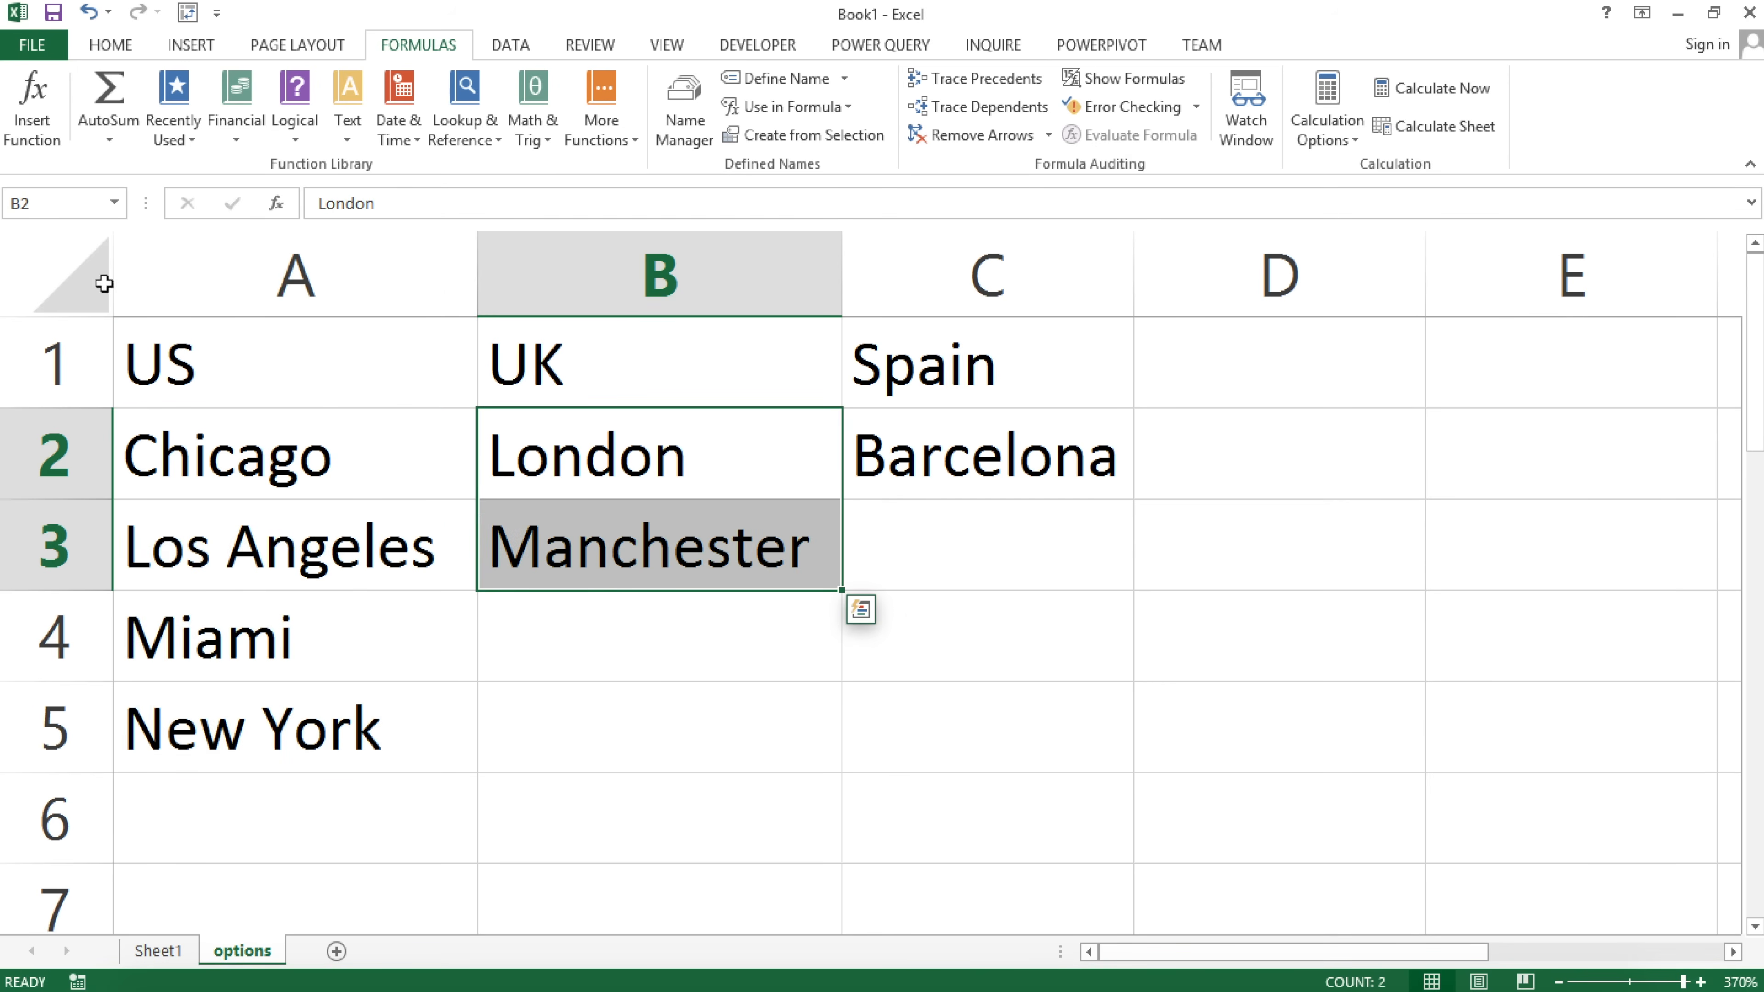
{"action": "left_click", "coordinate": [70, 202]}
{"action": "key", "text": "Return"}
{"action": "key", "text": "Right"}
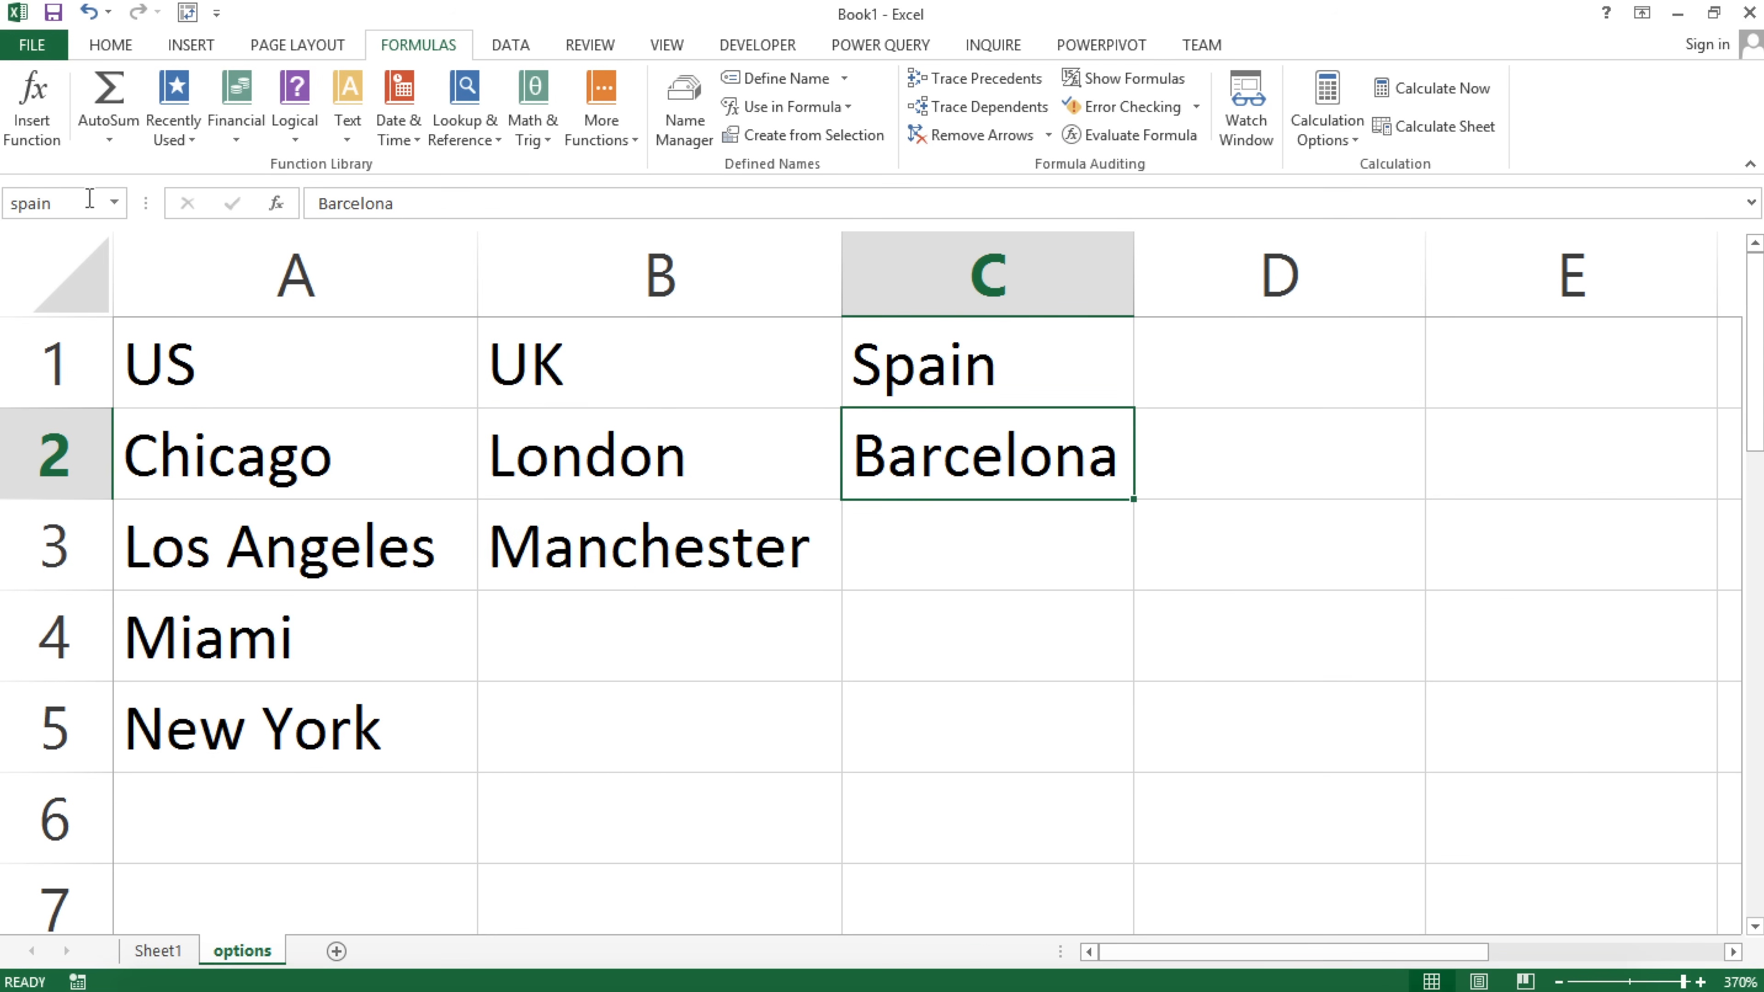
{"action": "left_click", "coordinate": [117, 203]}
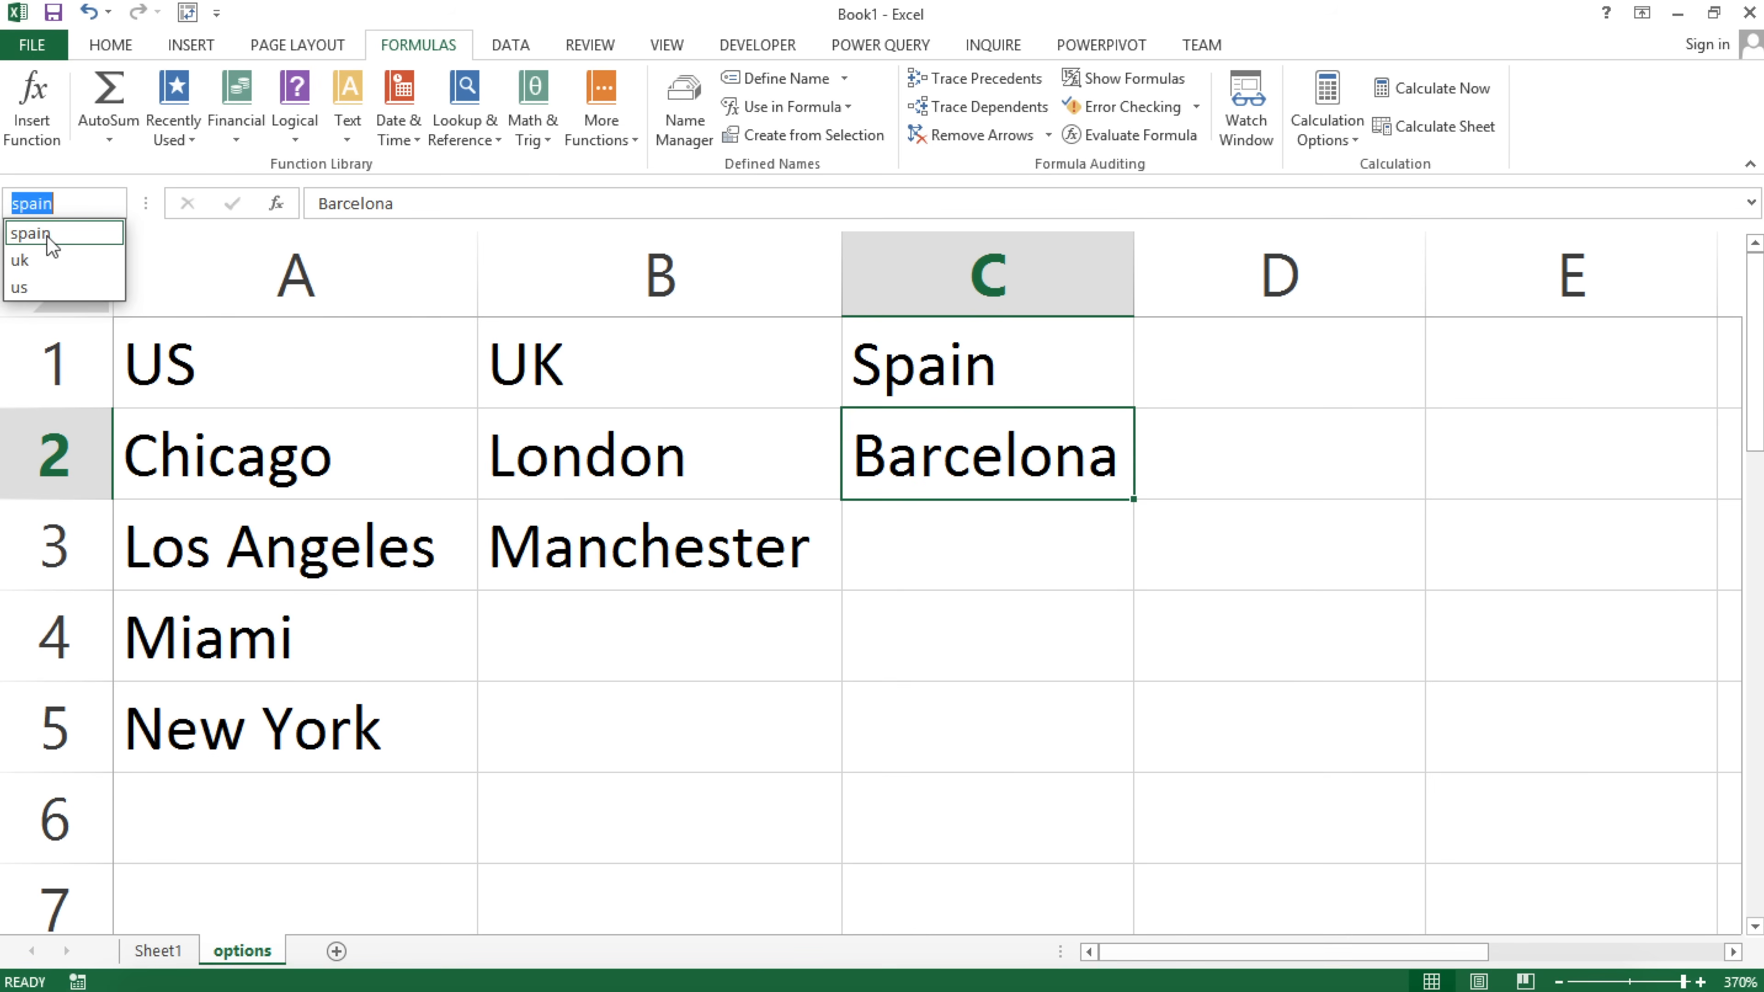
{"action": "left_click", "coordinate": [62, 239]}
Enter =INDIRECT(C1) in B5 of the options sheet, evaluate it in place, and restore the formula text.
{"action": "left_click", "coordinate": [830, 696]}
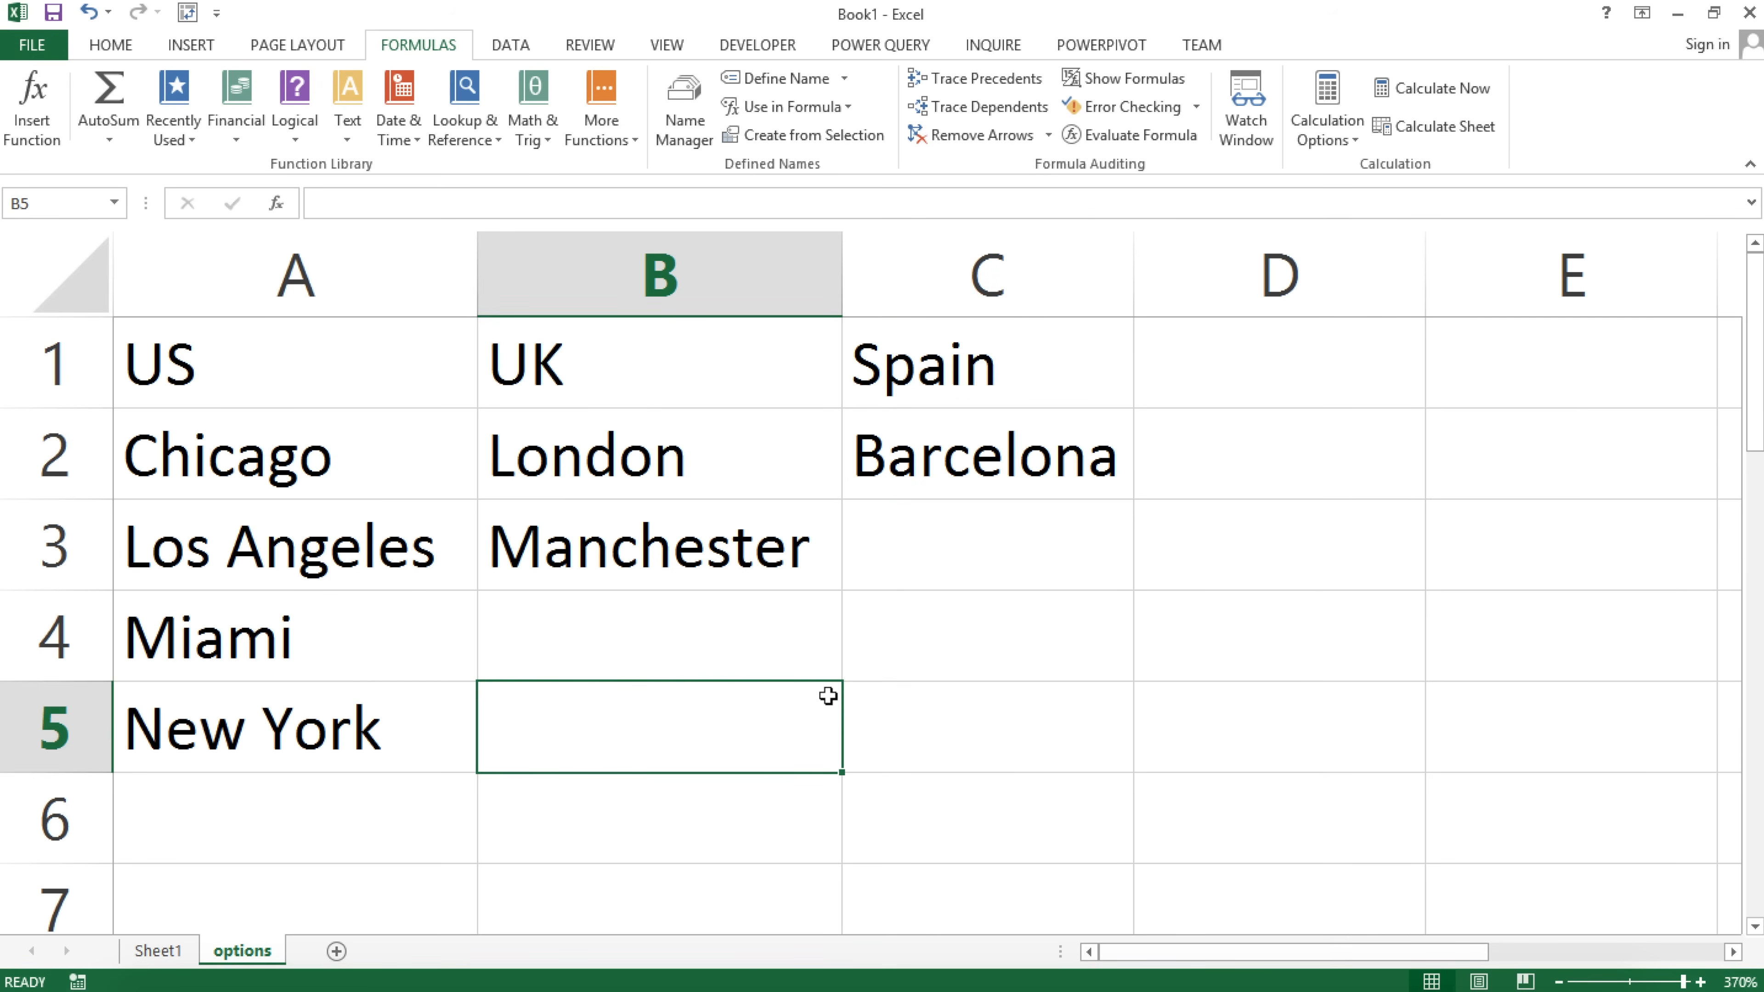
{"action": "type", "text": "=ind"}
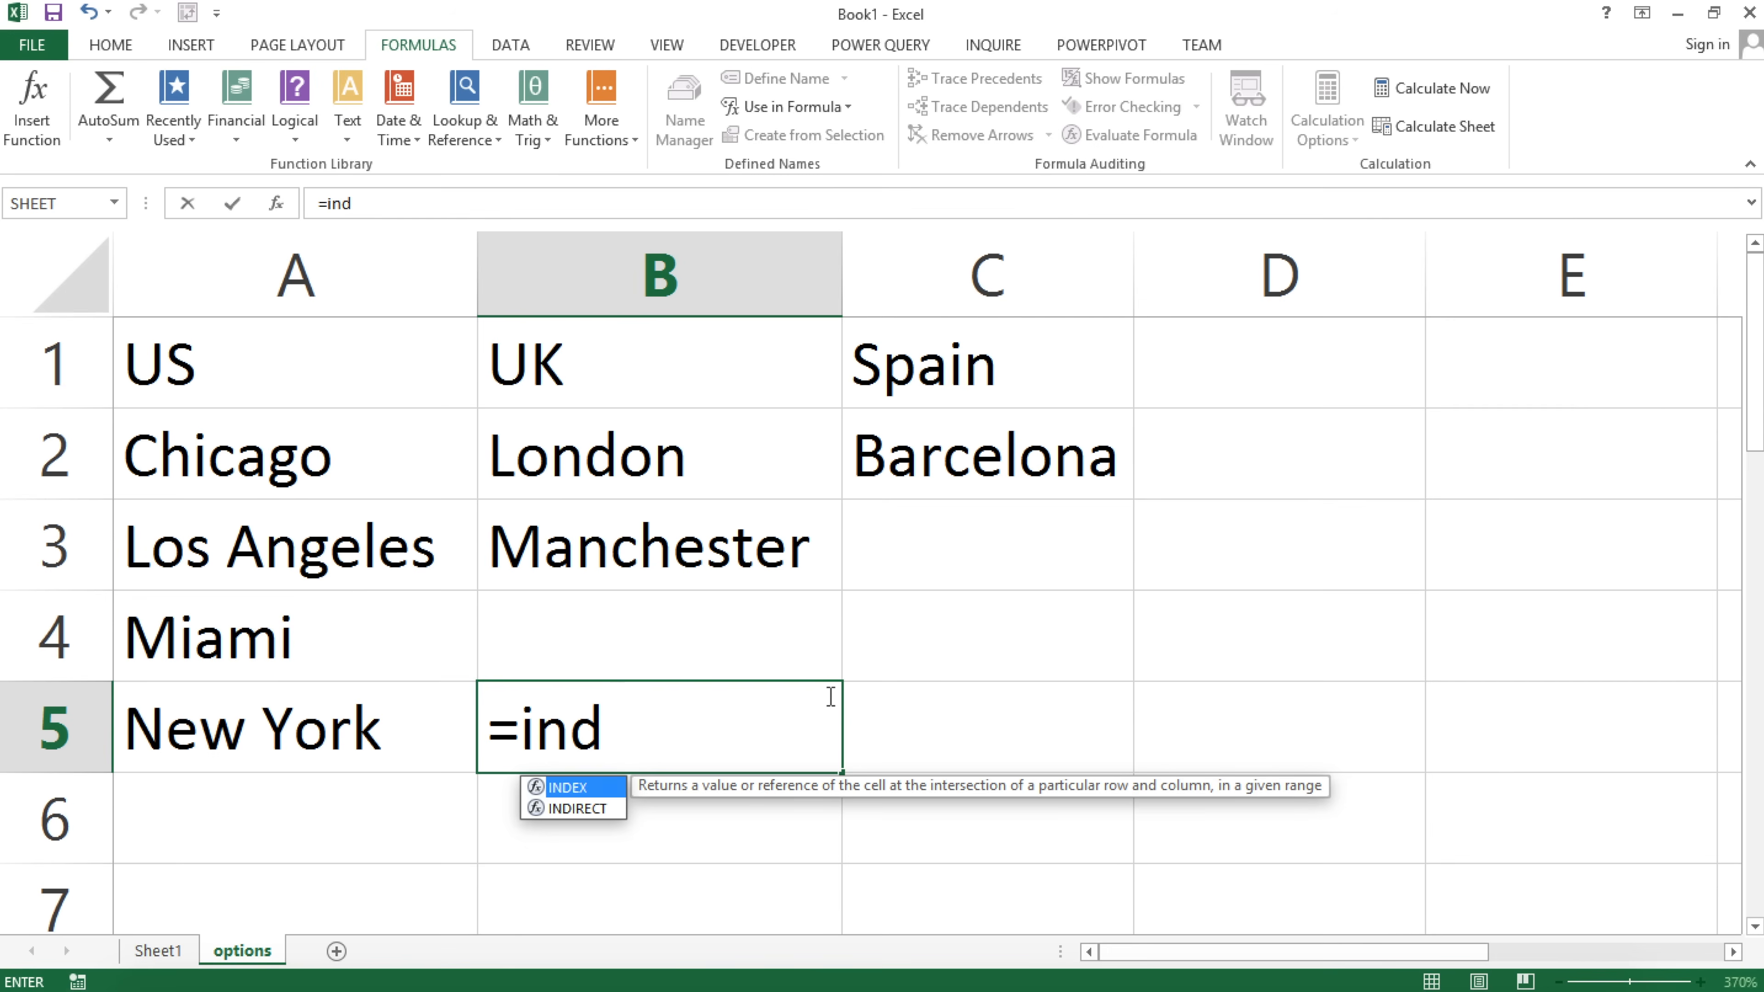
{"action": "key", "text": "Down"}
{"action": "key", "text": "Tab"}
{"action": "left_click", "coordinate": [1056, 400]}
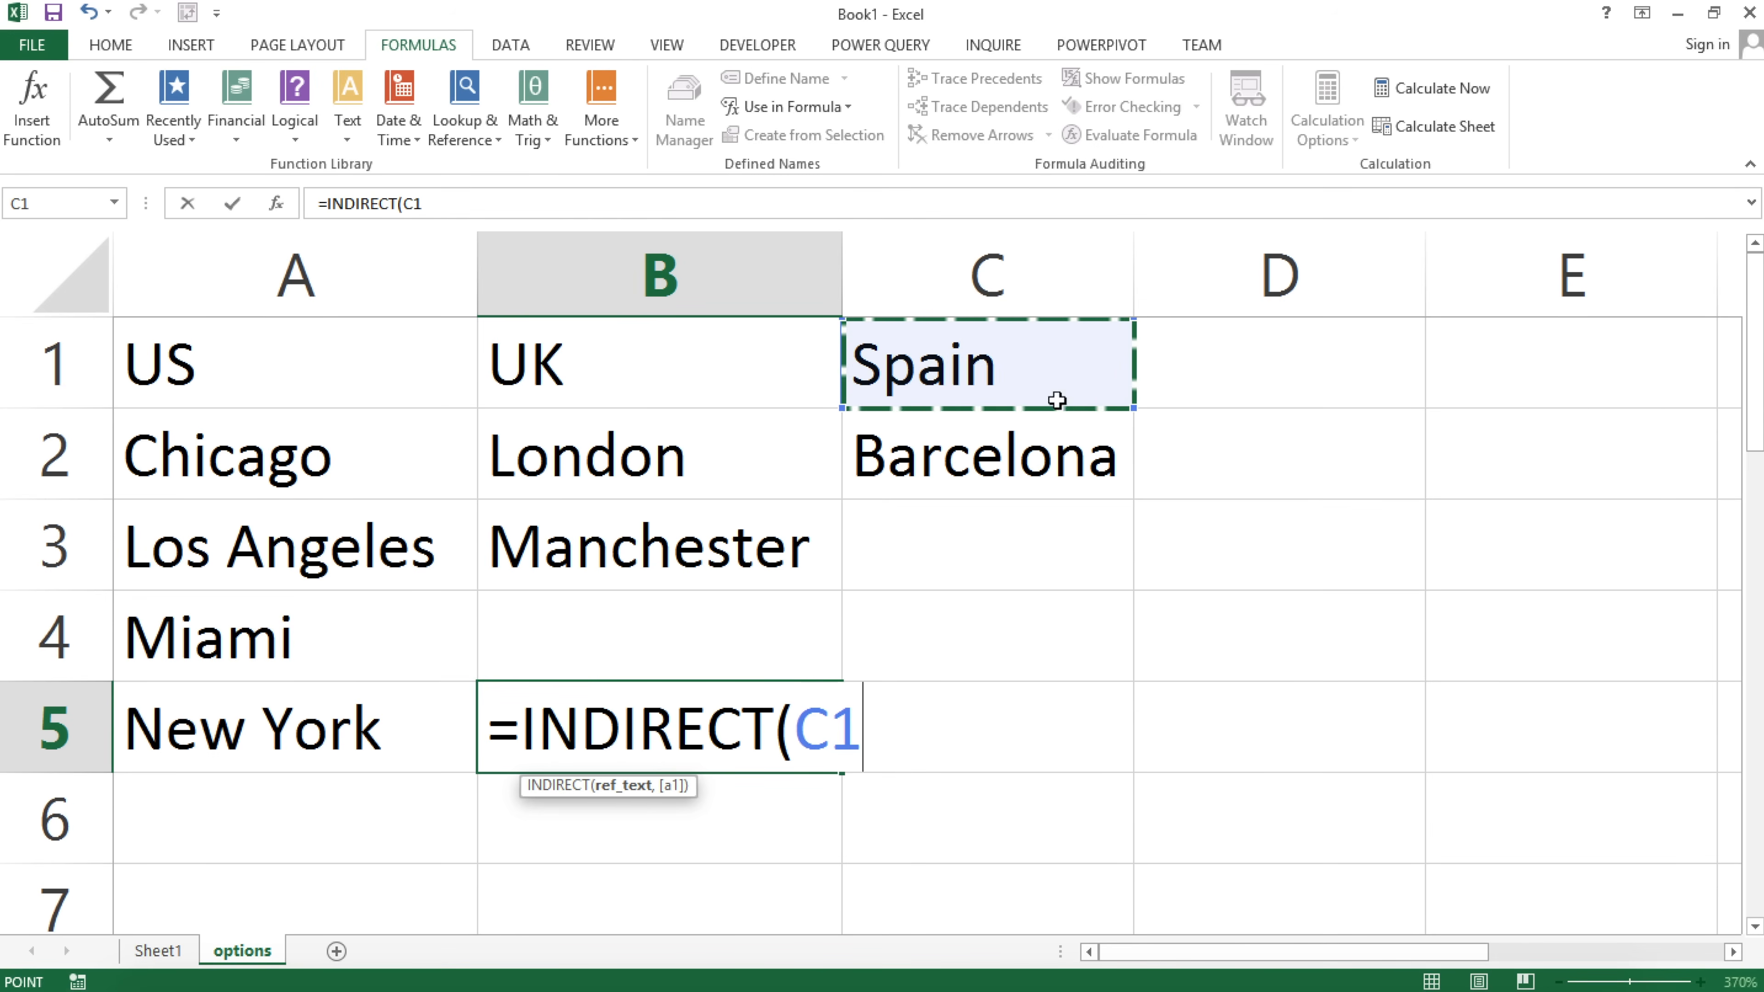
{"action": "type", "text": ")"}
{"action": "left_click_drag", "start_coordinate": [881, 728], "coordinate": [512, 728]}
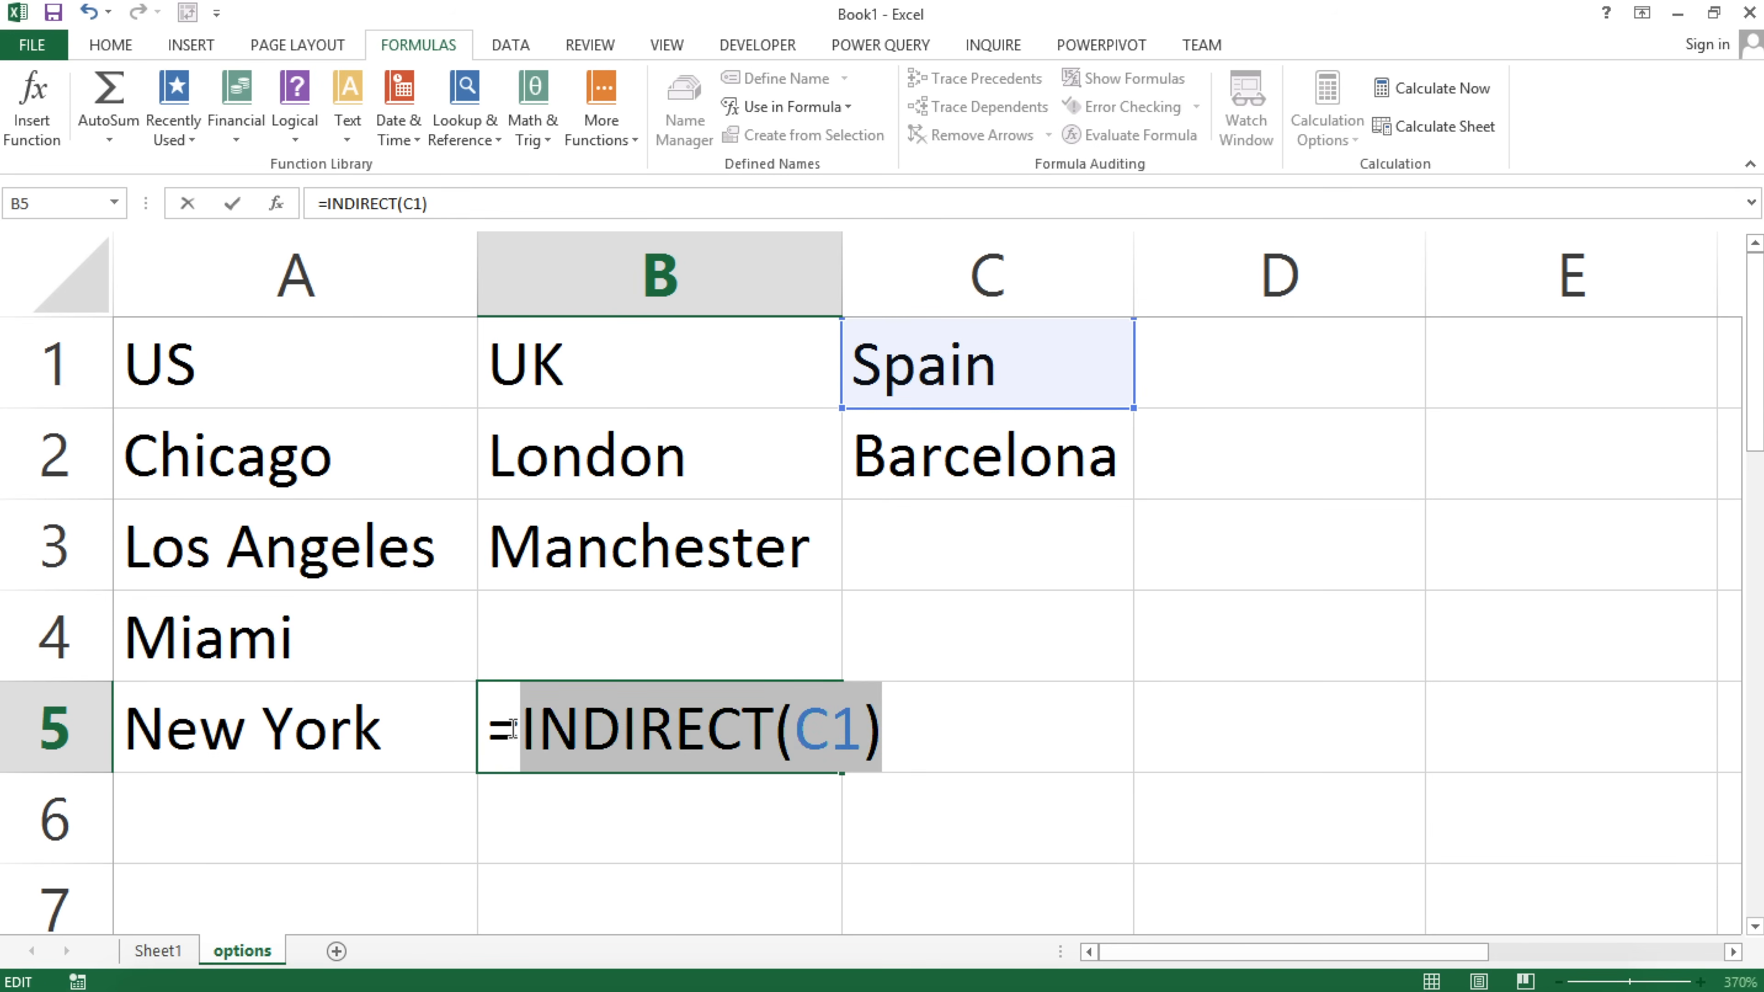
{"action": "key", "text": "F9"}
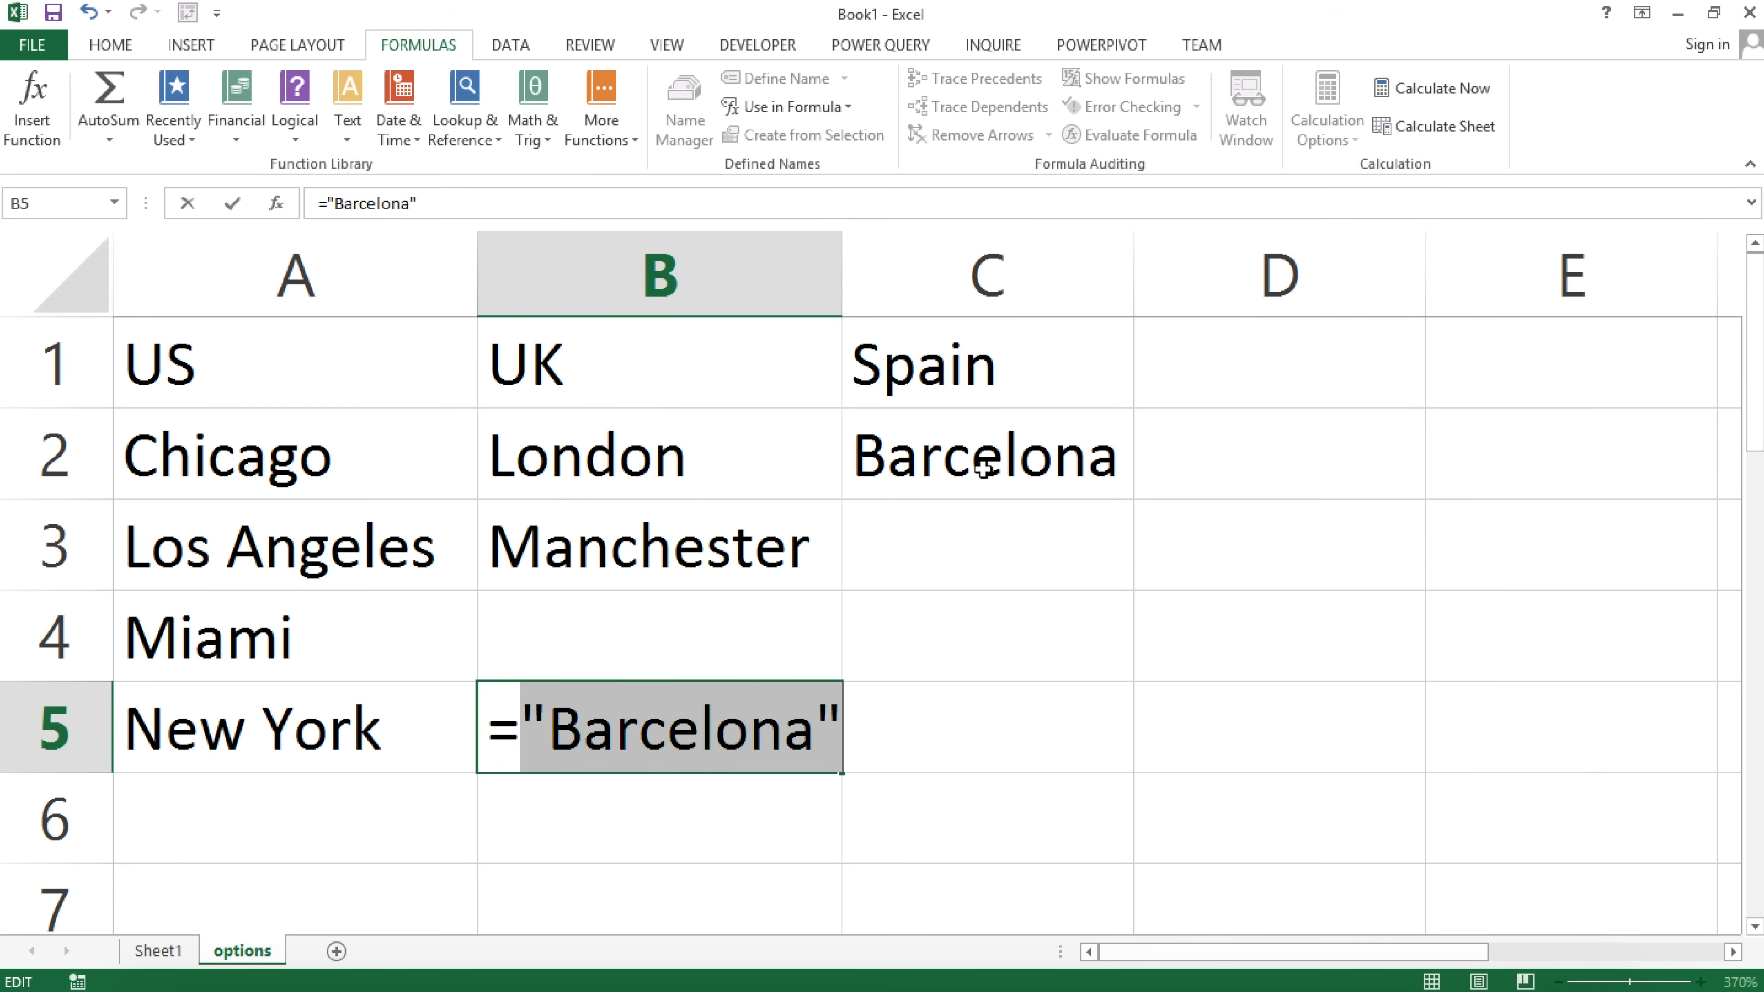
{"action": "key", "text": "ctrl+z"}
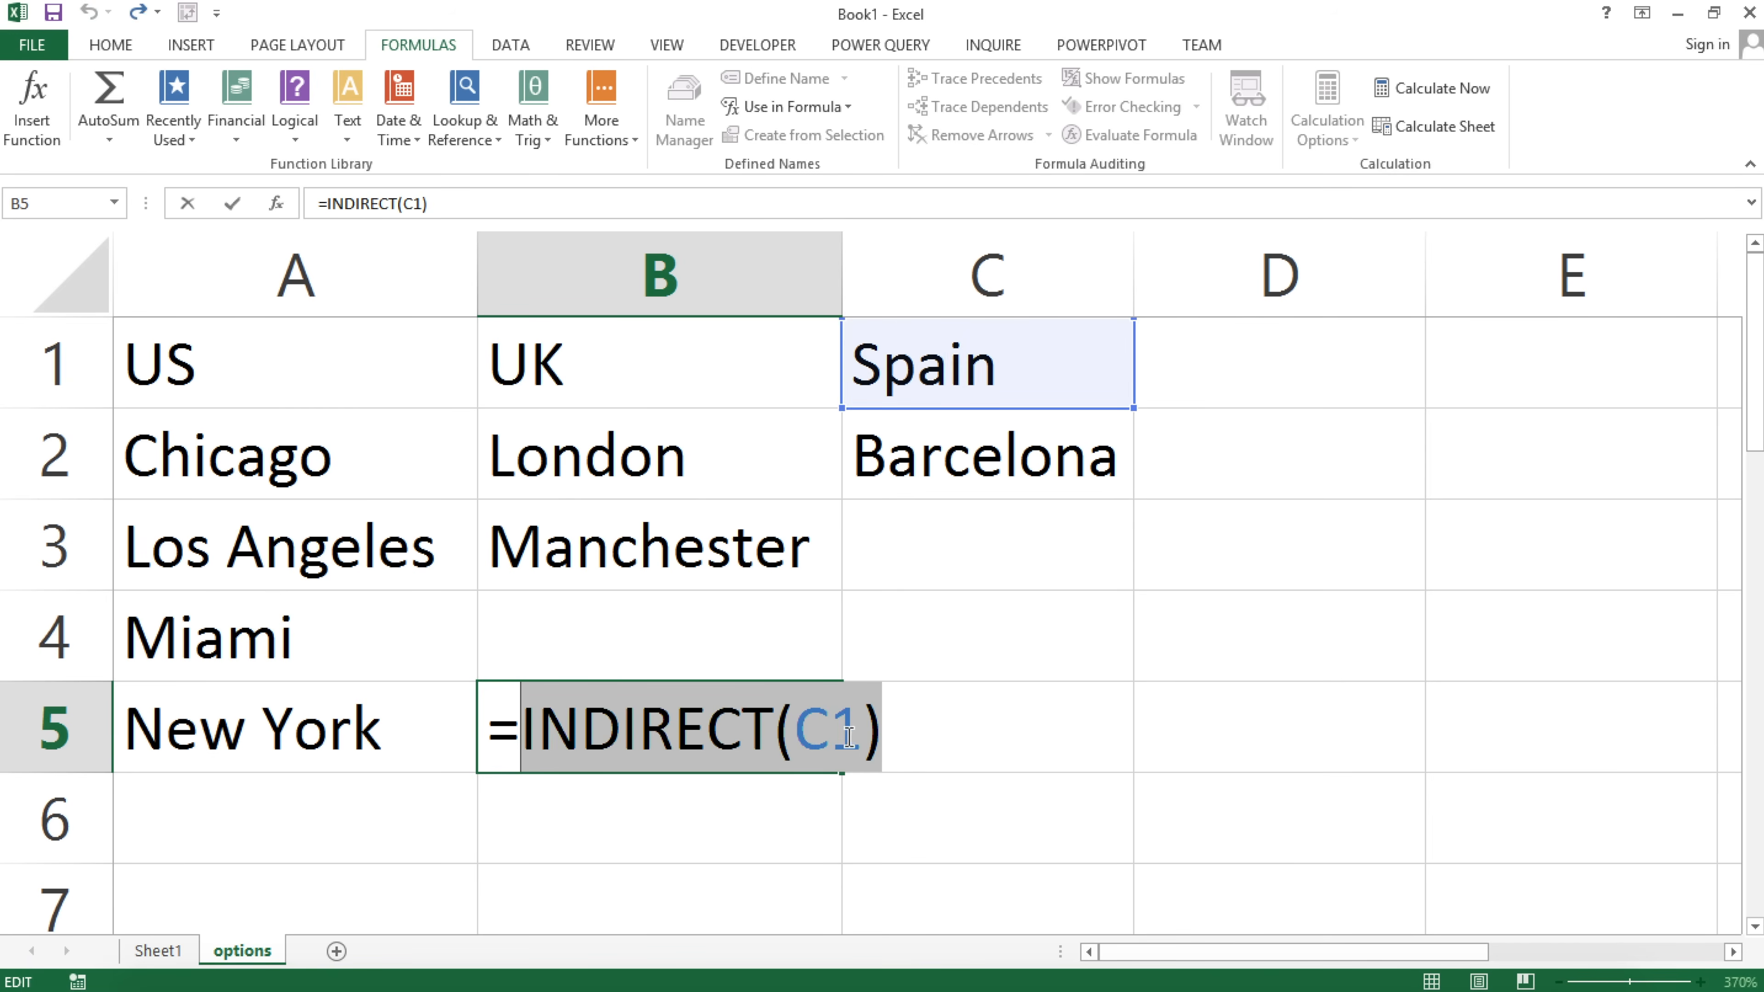
Point the INDIRECT formula in B5 at A1, evaluate it in place, and discard the entry.
{"action": "left_click", "coordinate": [861, 723]}
{"action": "key", "text": "BackSpace"}
{"action": "key", "text": "BackSpace"}
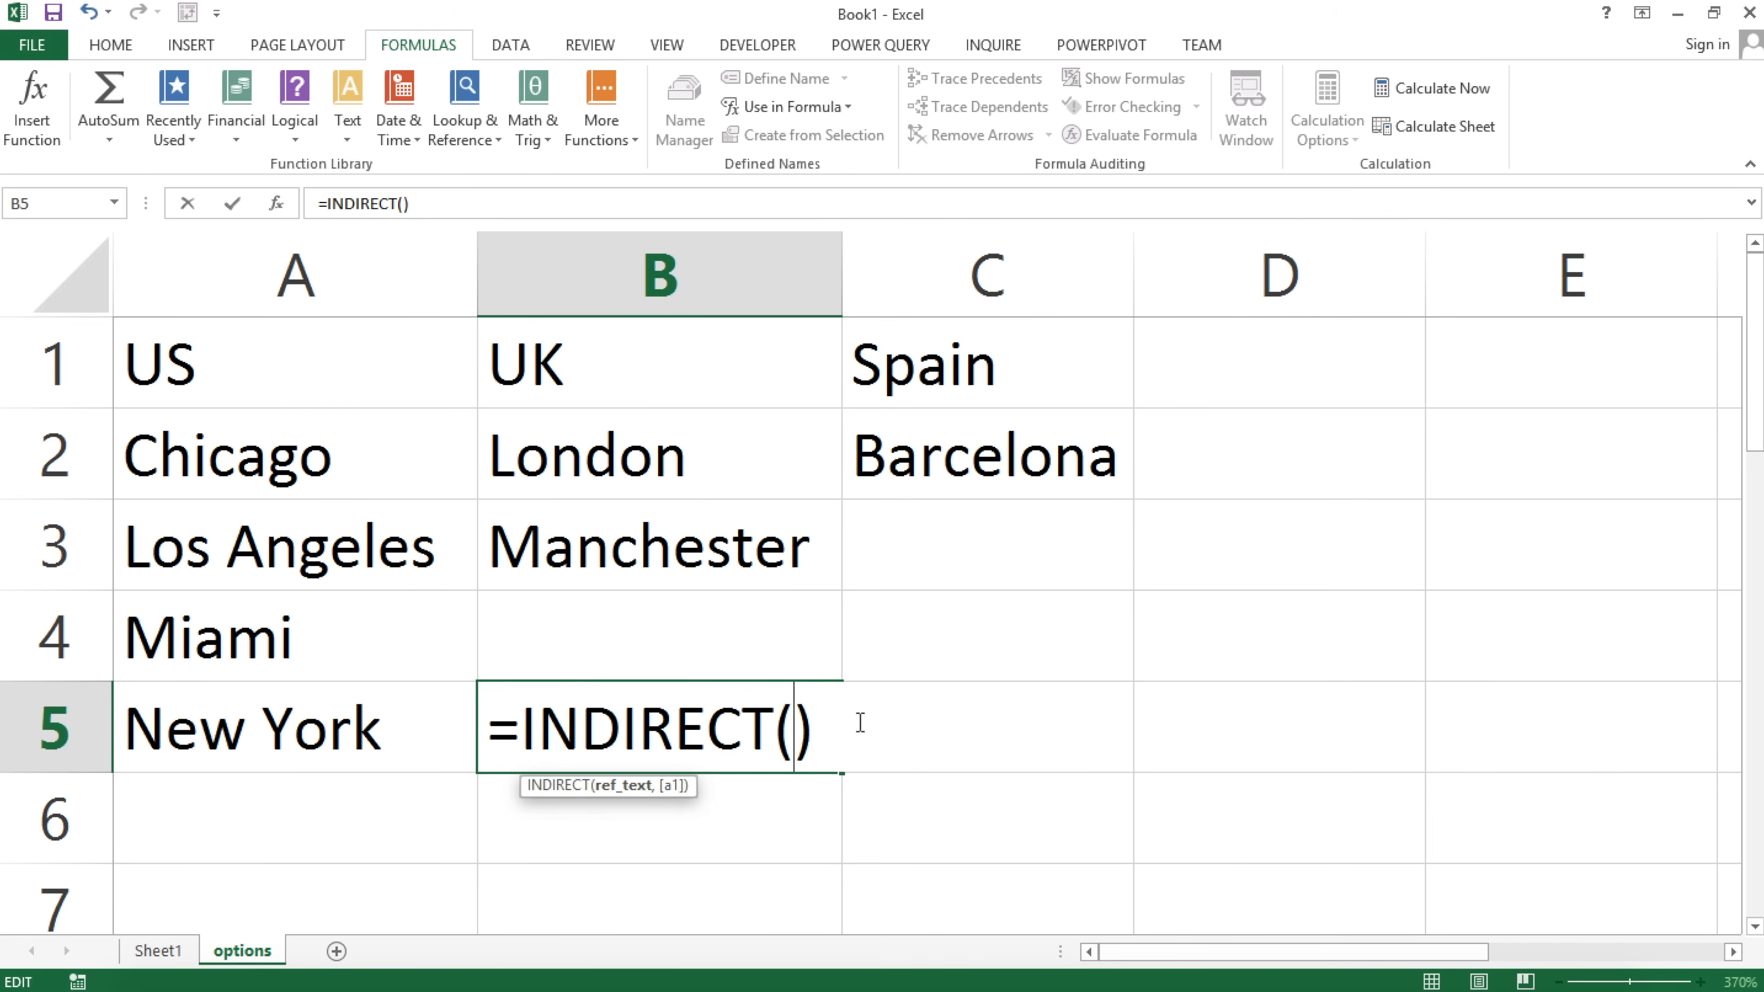
{"action": "type", "text": "A1"}
{"action": "left_click_drag", "start_coordinate": [527, 735], "coordinate": [1108, 735]}
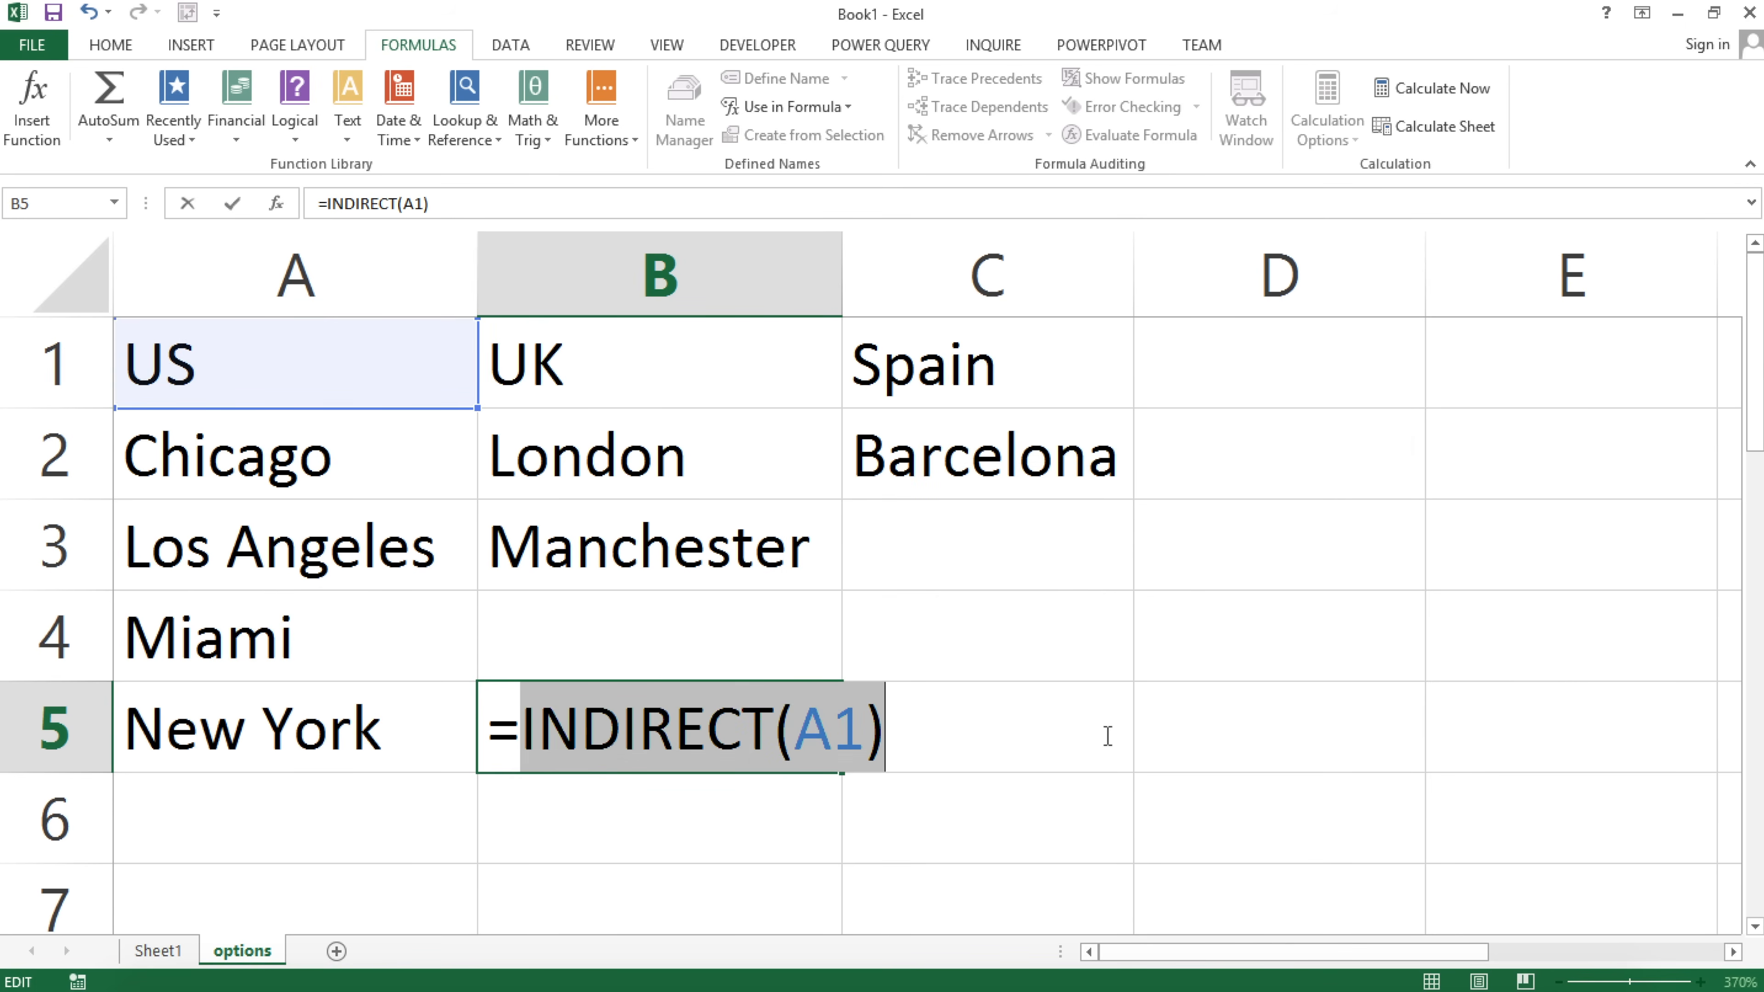
{"action": "key", "text": "F9"}
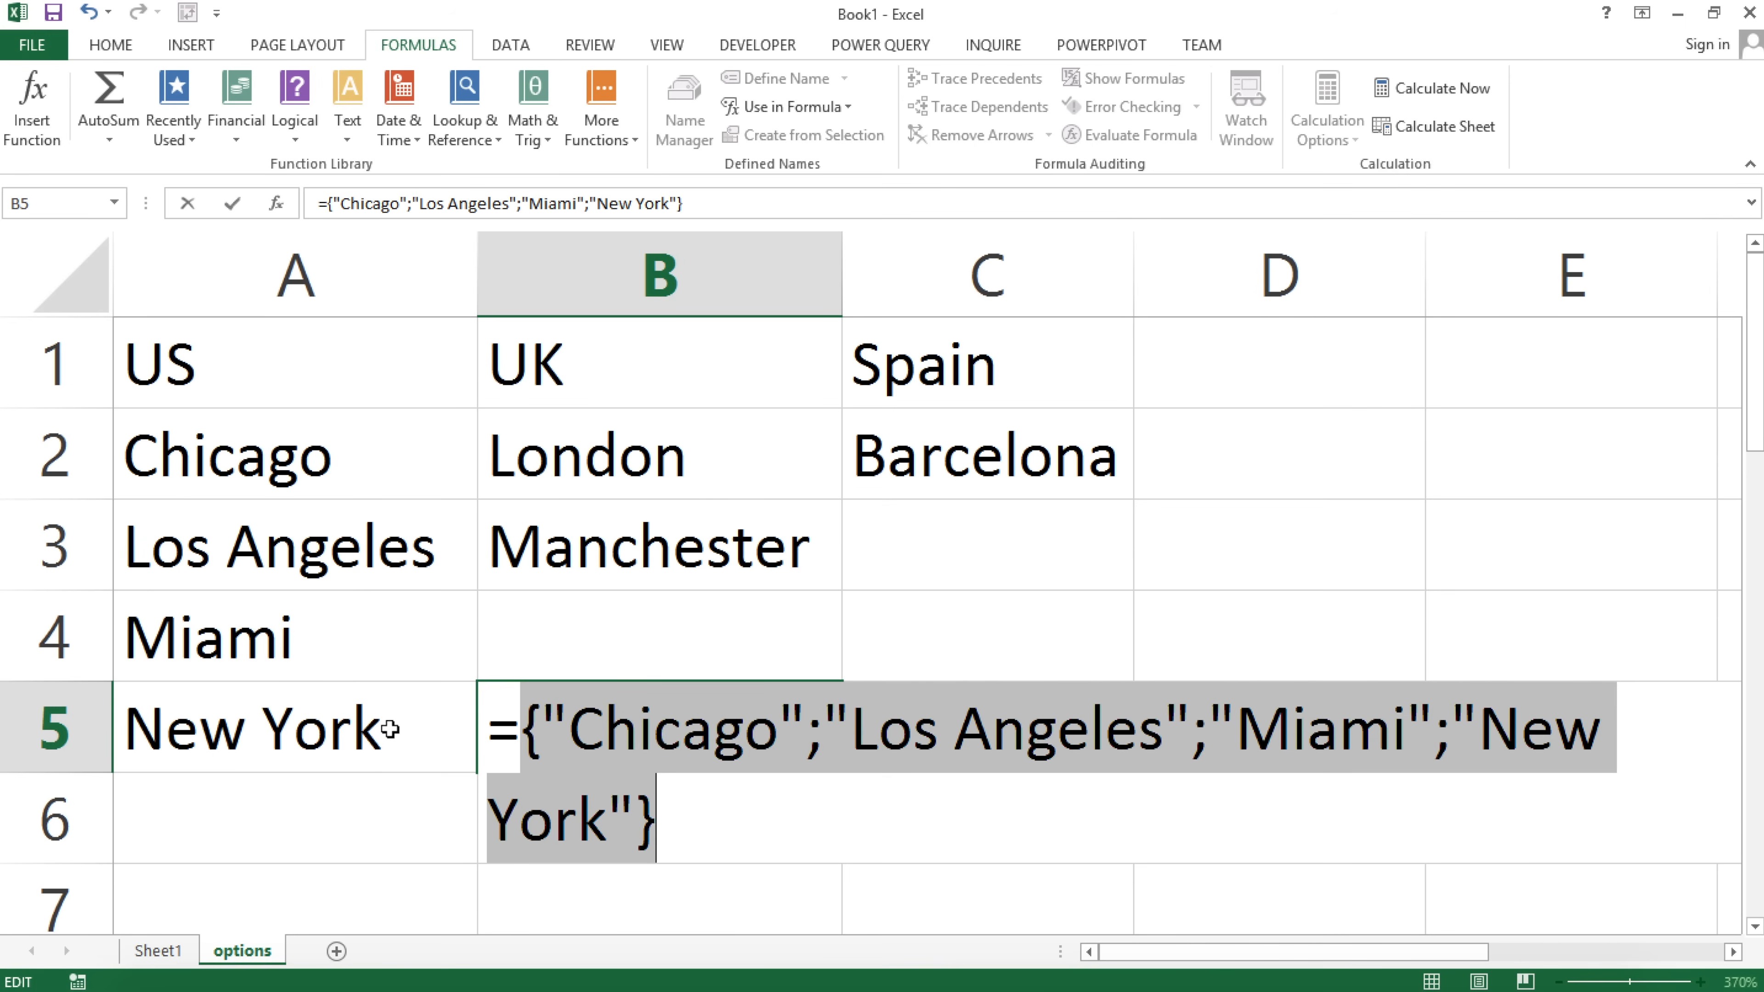
{"action": "key", "text": "Escape"}
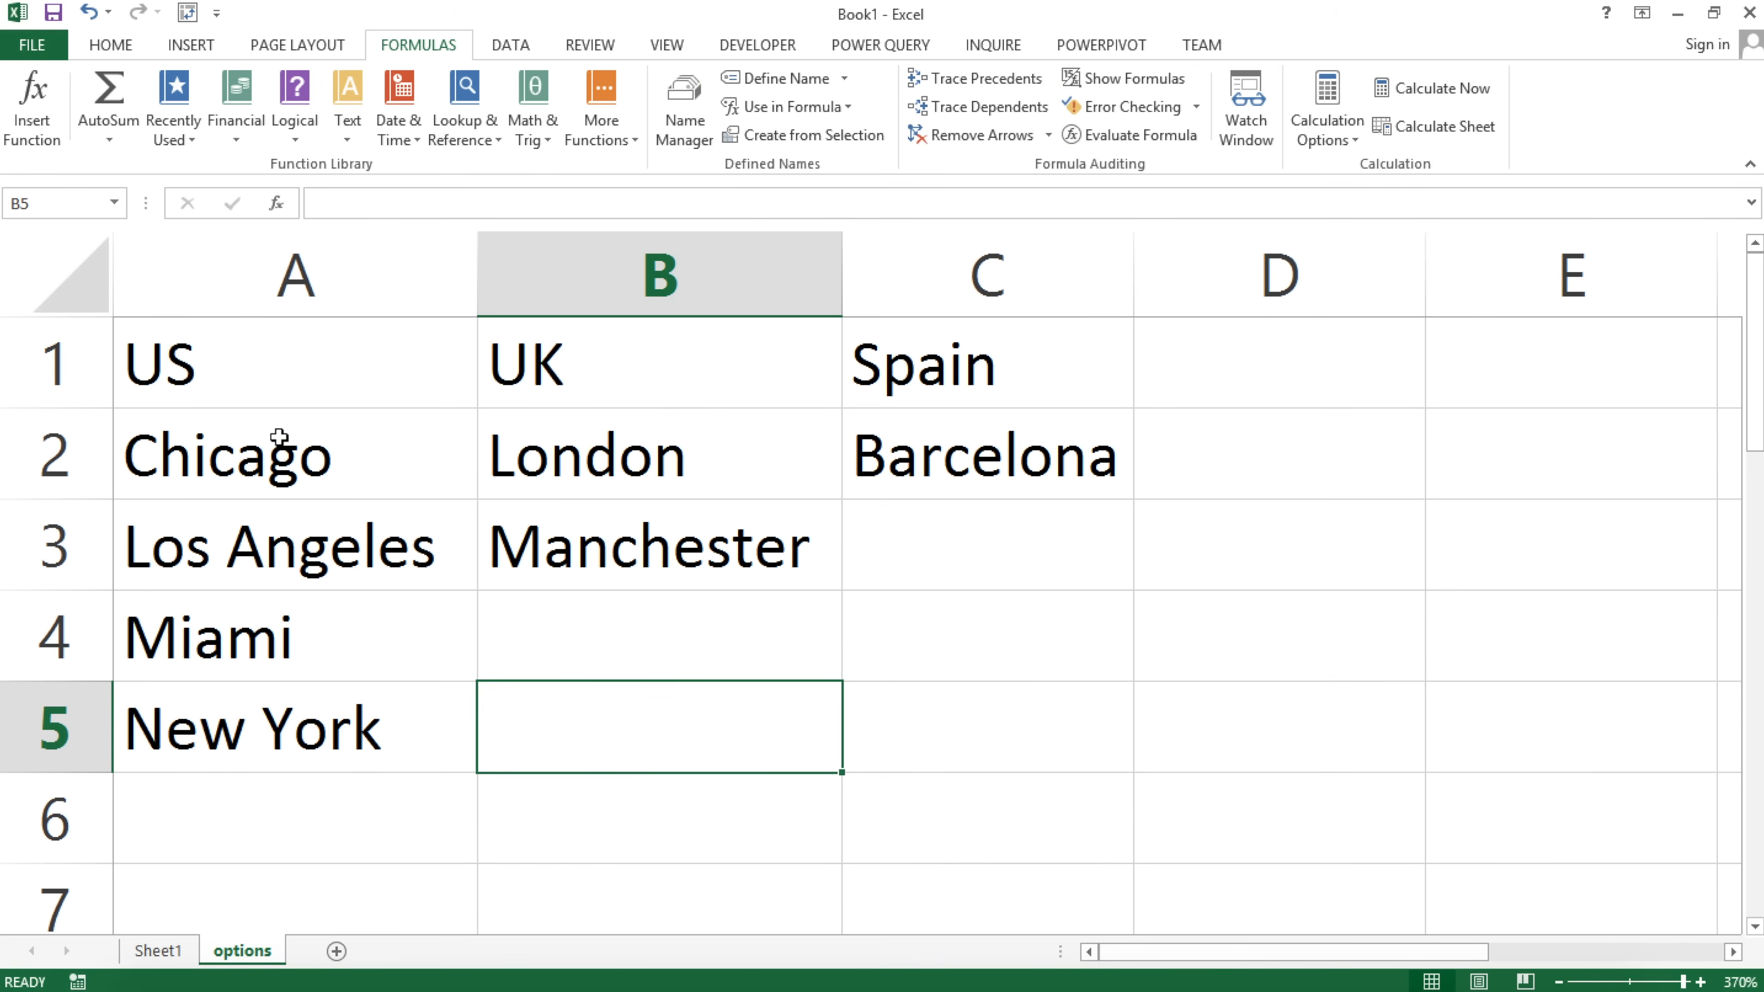
On Sheet1, write the formula =INDIRECT(A2) in the first City cell, B2, referring to the country beside it.
{"action": "left_click", "coordinate": [158, 950]}
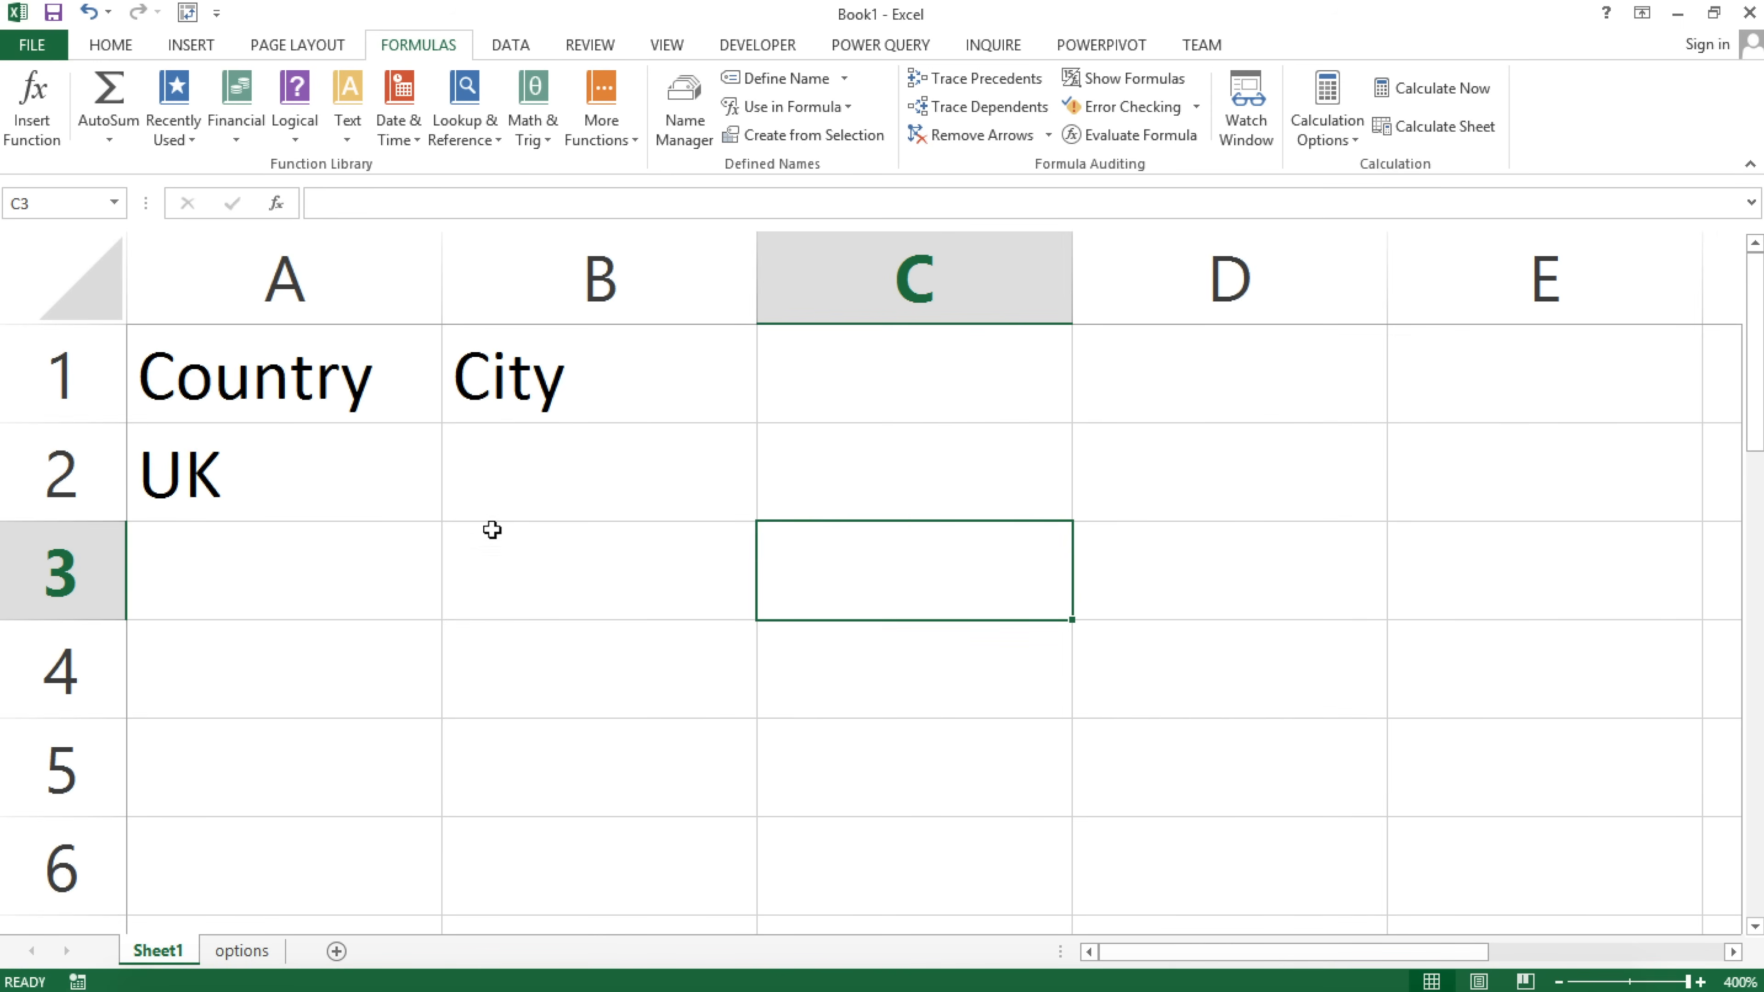
{"action": "left_click", "coordinate": [499, 477]}
{"action": "left_click", "coordinate": [224, 477]}
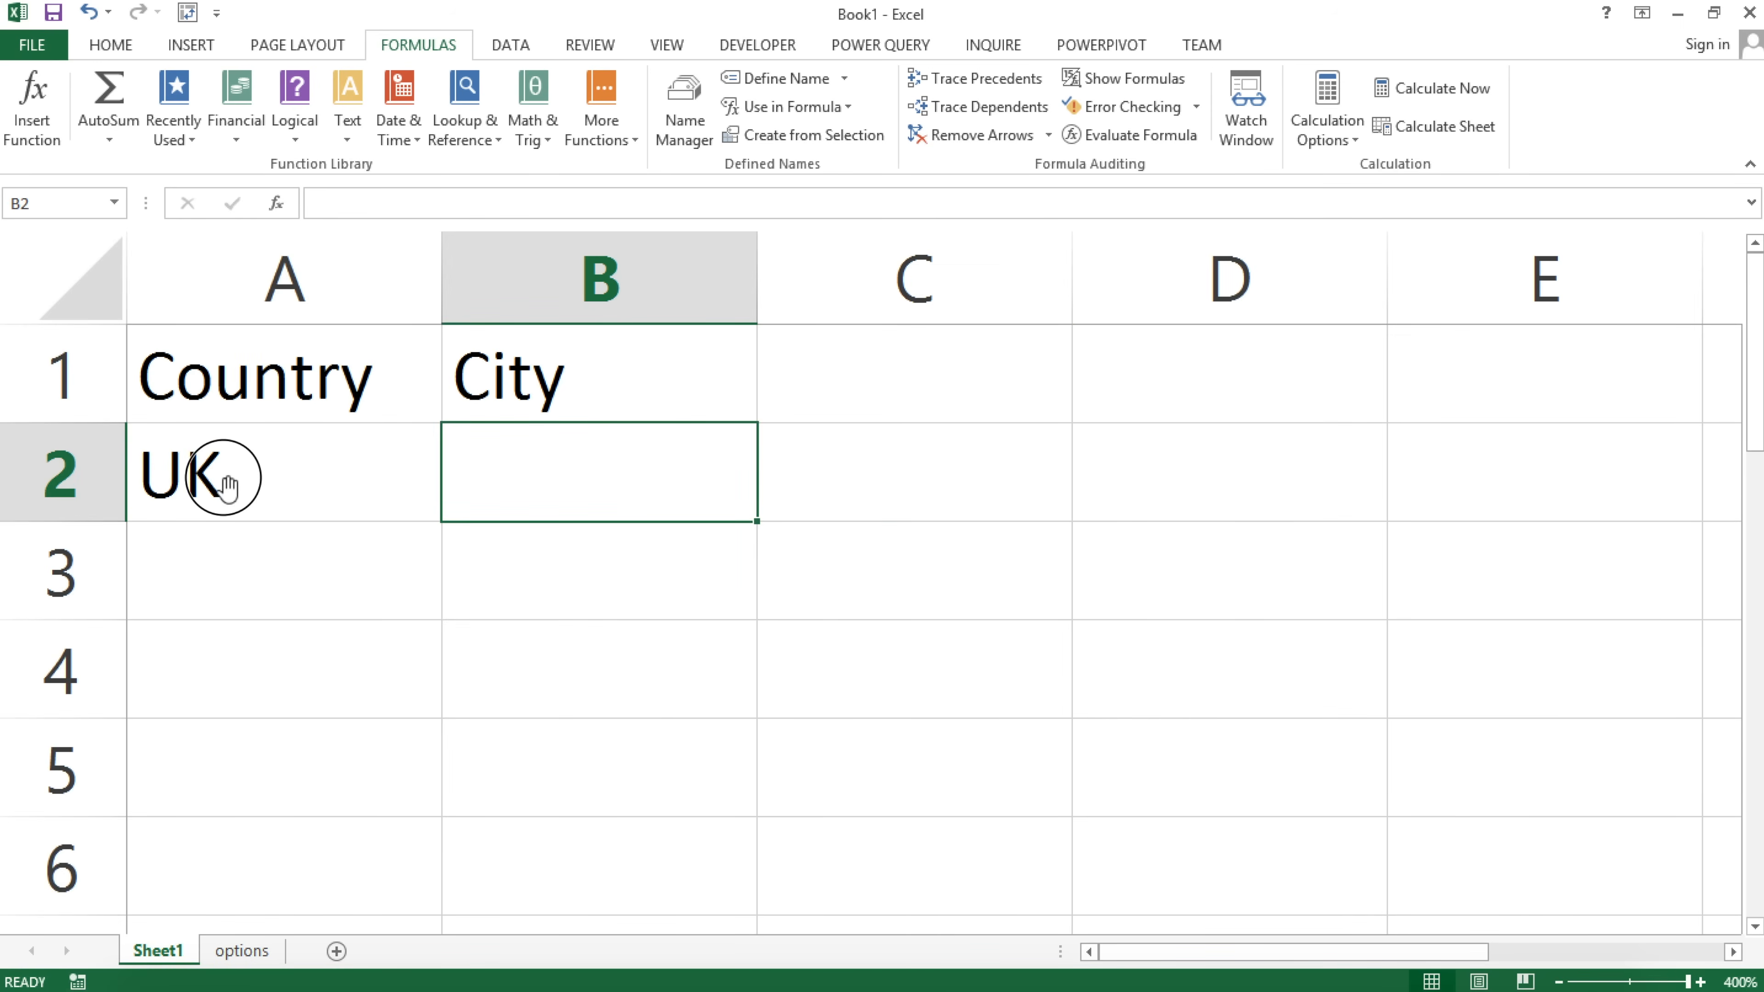
{"action": "left_click", "coordinate": [522, 472]}
{"action": "type", "text": "=ind"}
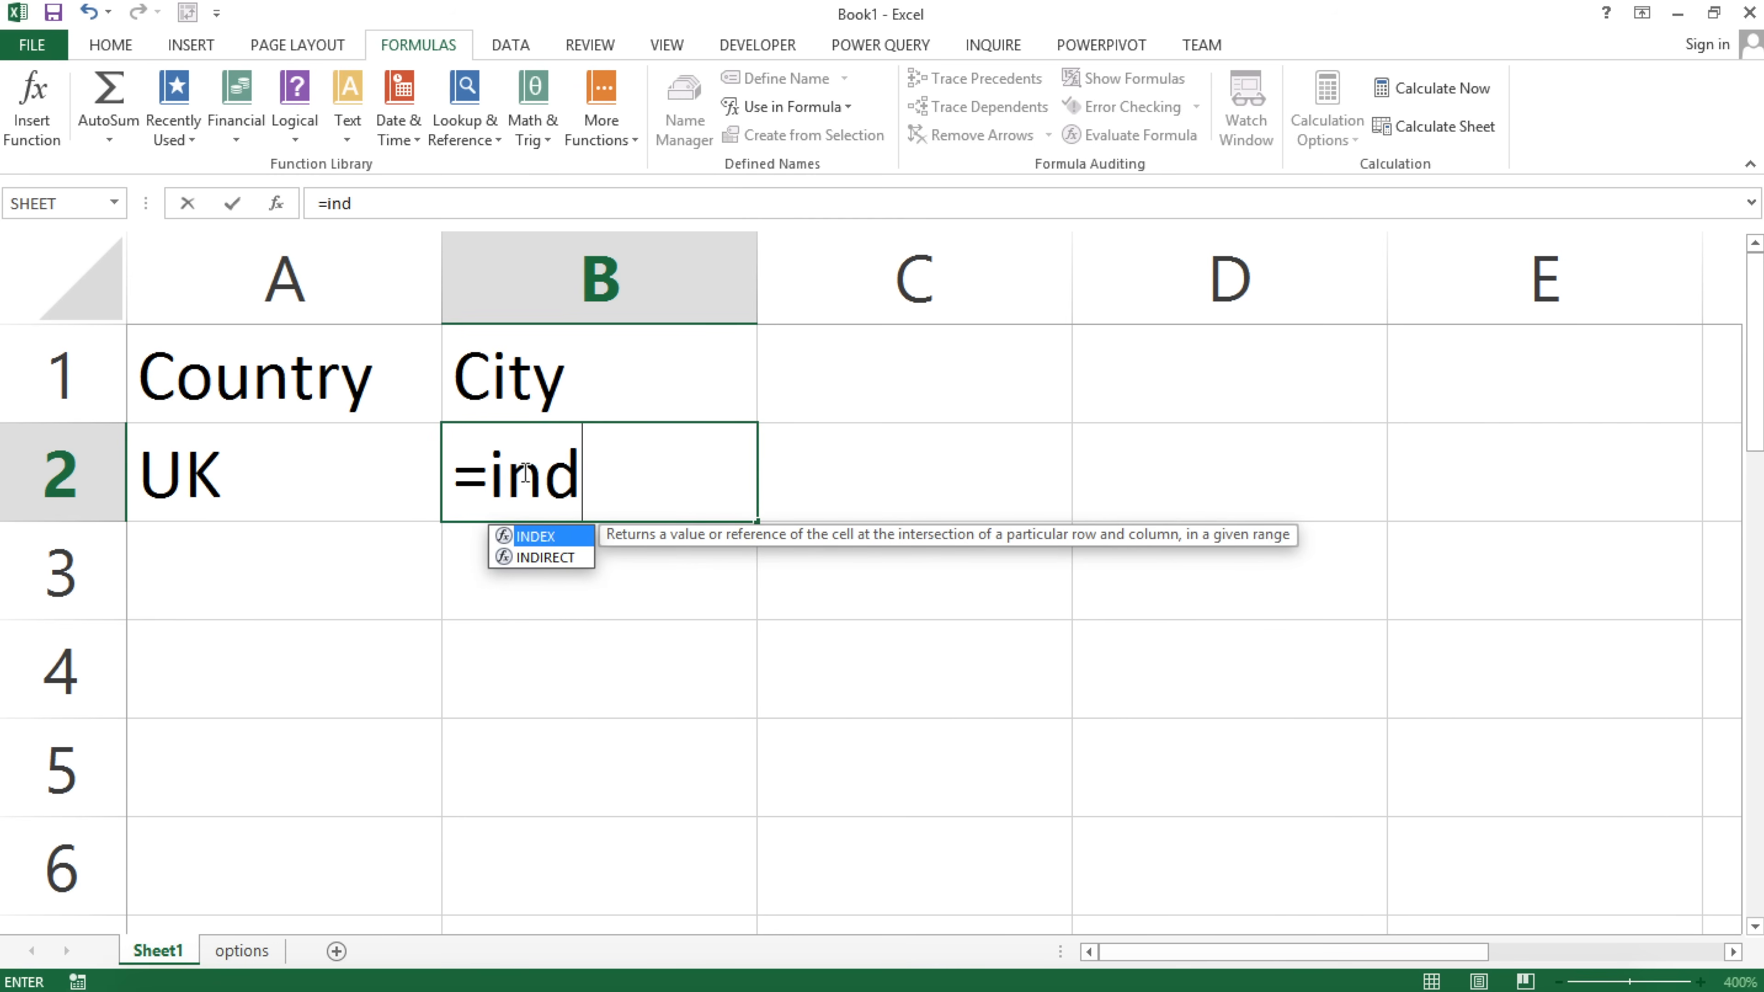
{"action": "key", "text": "Down"}
{"action": "key", "text": "Tab"}
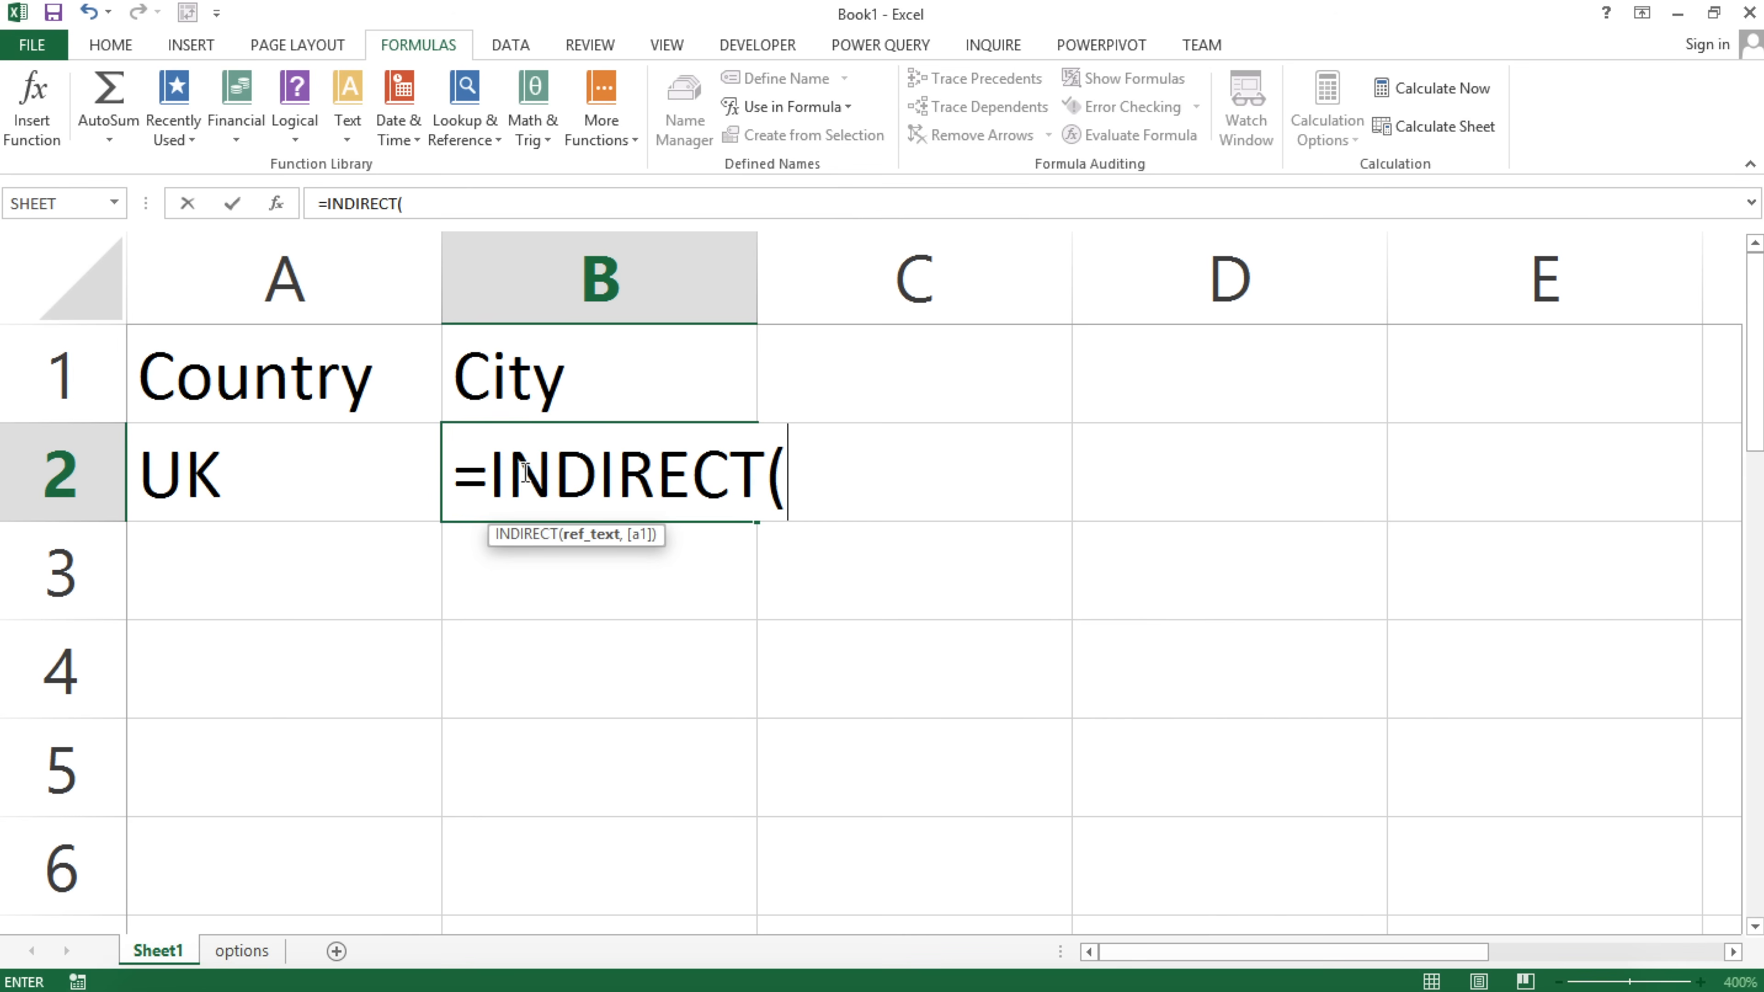
{"action": "left_click", "coordinate": [286, 471]}
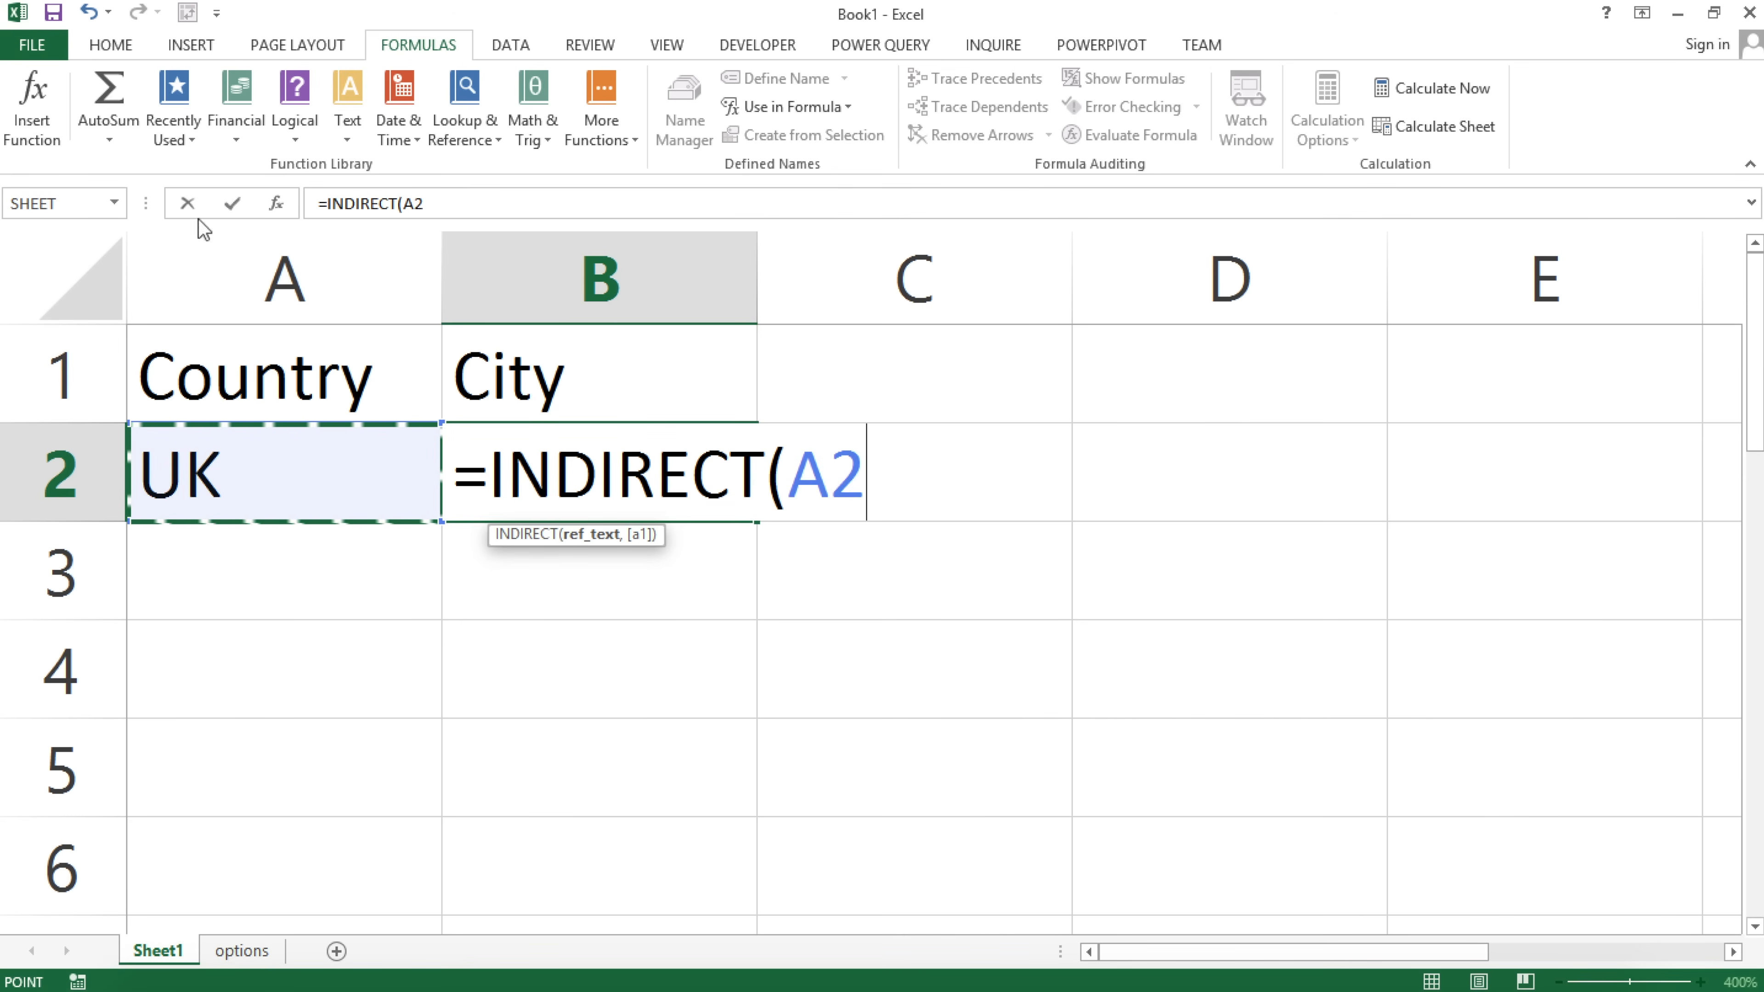
{"action": "type", "text": ")"}
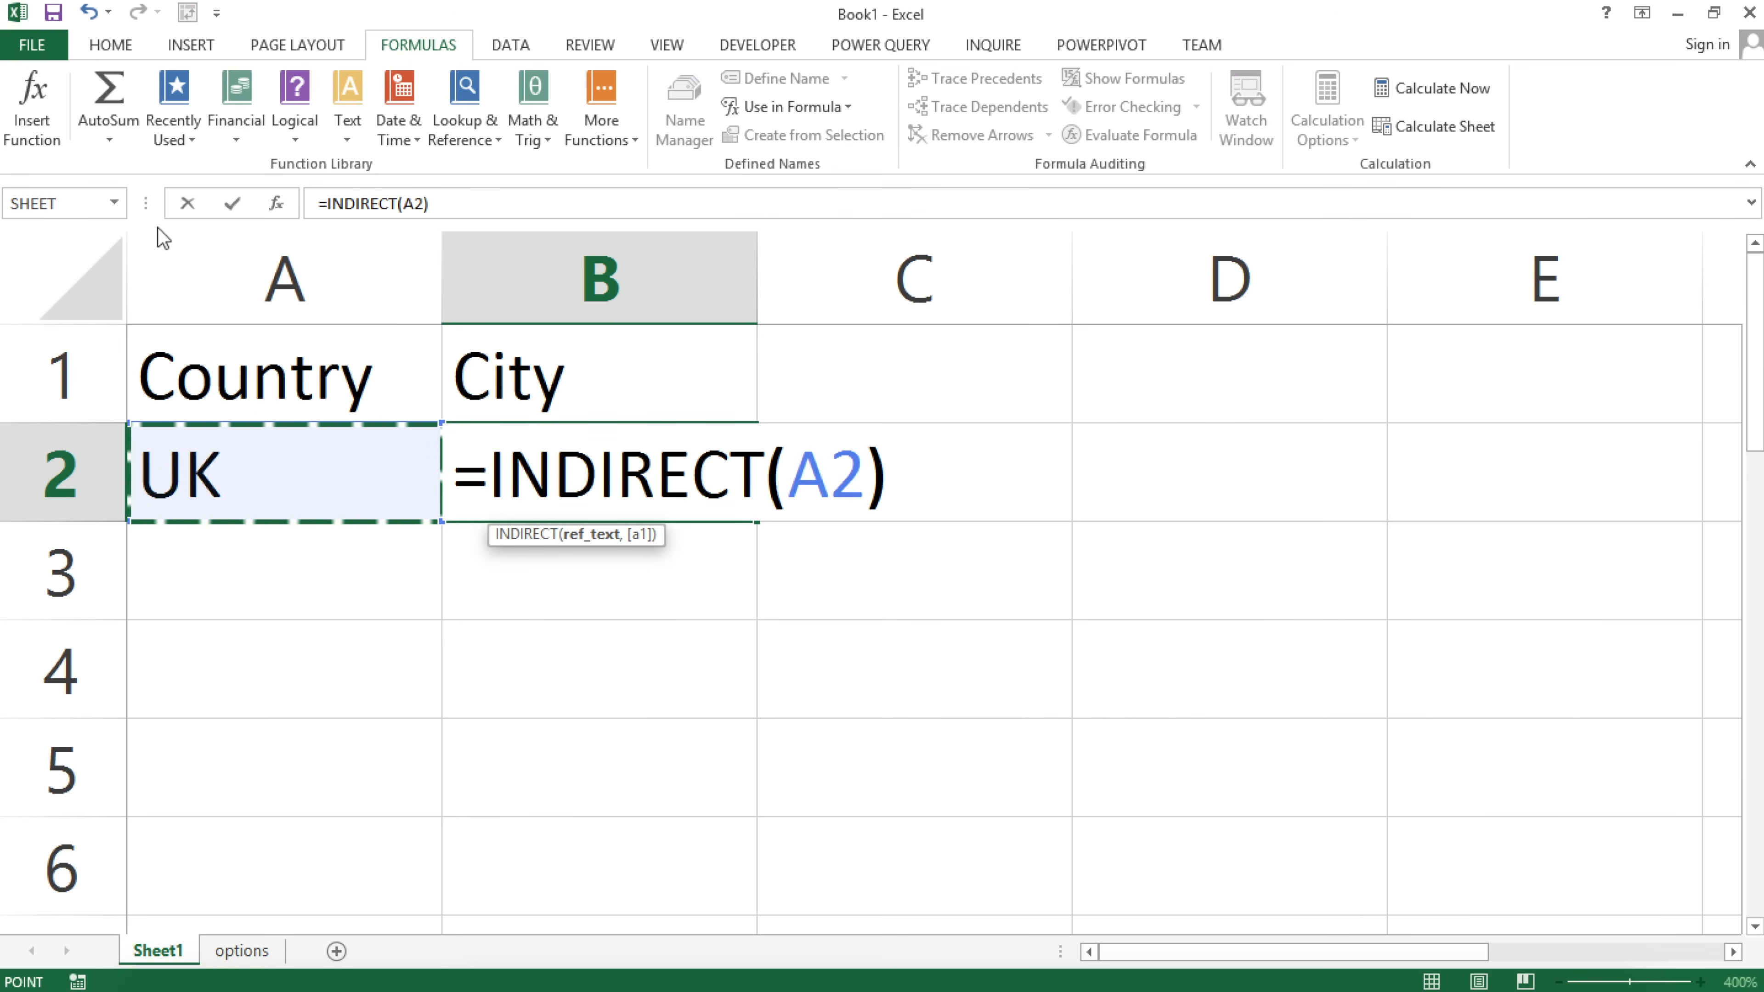
Evaluate the INDIRECT(A2) part of B2 in place for the UK, restoring the formula after viewing the result.
{"action": "left_click_drag", "start_coordinate": [489, 480], "coordinate": [996, 505]}
{"action": "key", "text": "F9"}
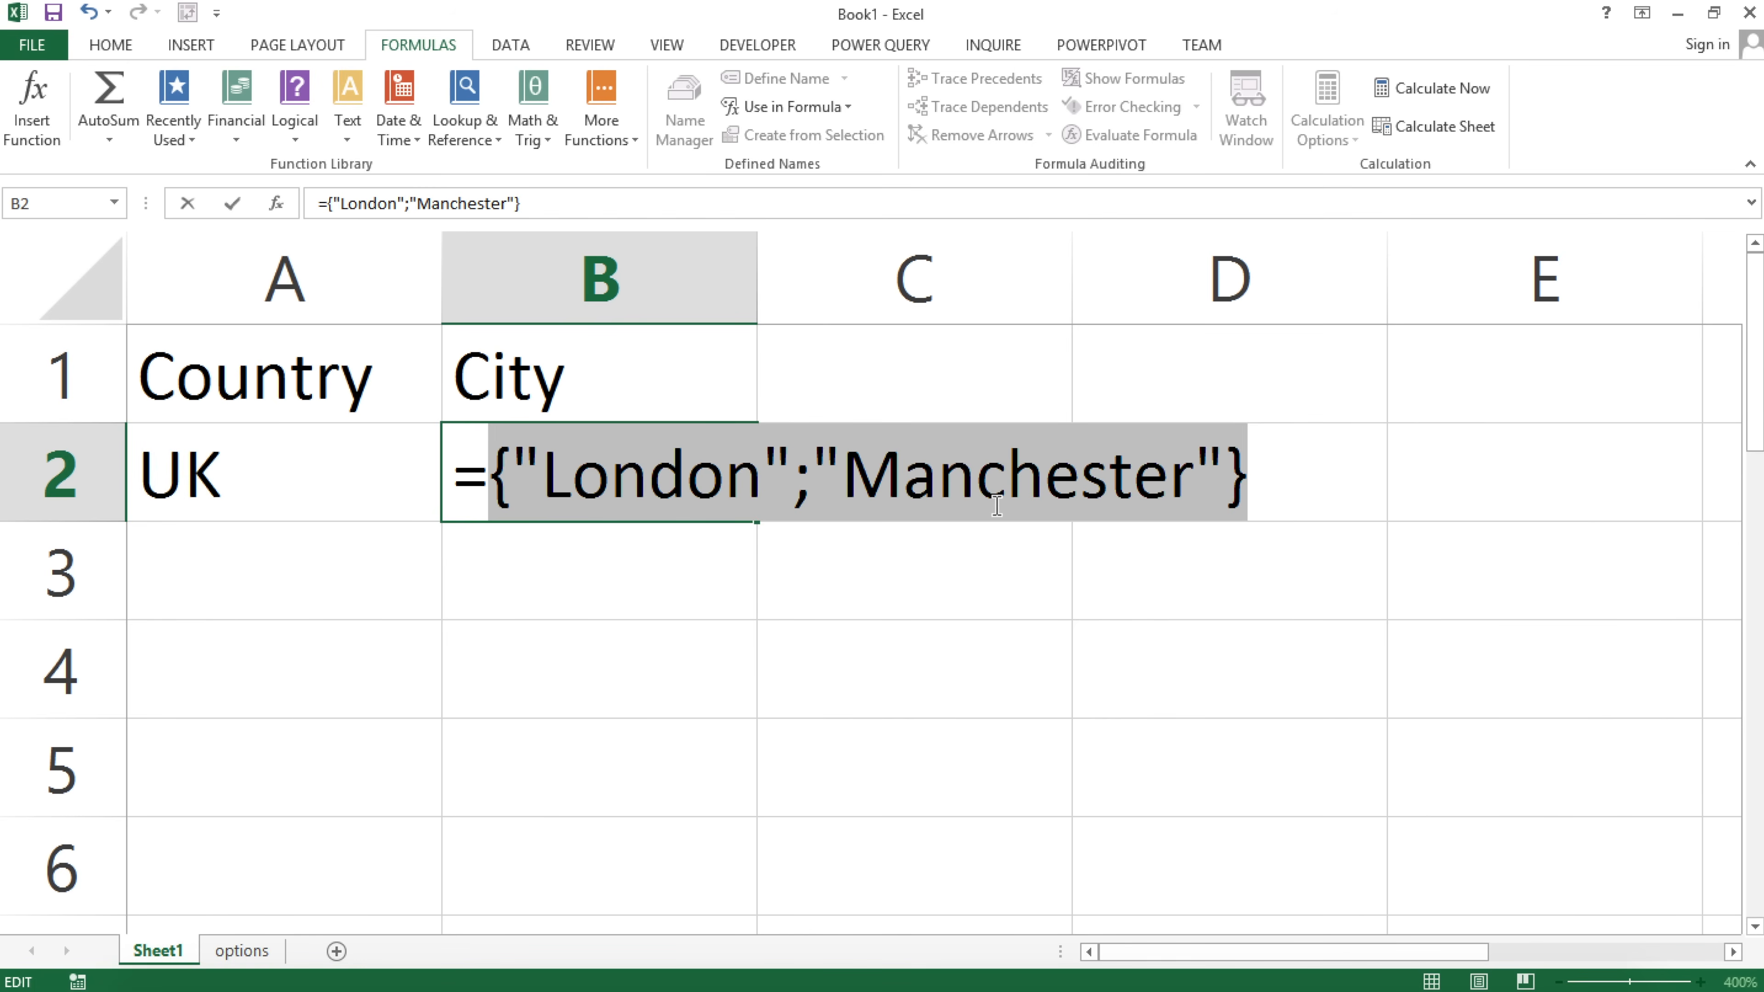
{"action": "key", "text": "ctrl+z"}
{"action": "key", "text": "Escape"}
Choose US as the country in A2.
{"action": "left_click", "coordinate": [420, 501]}
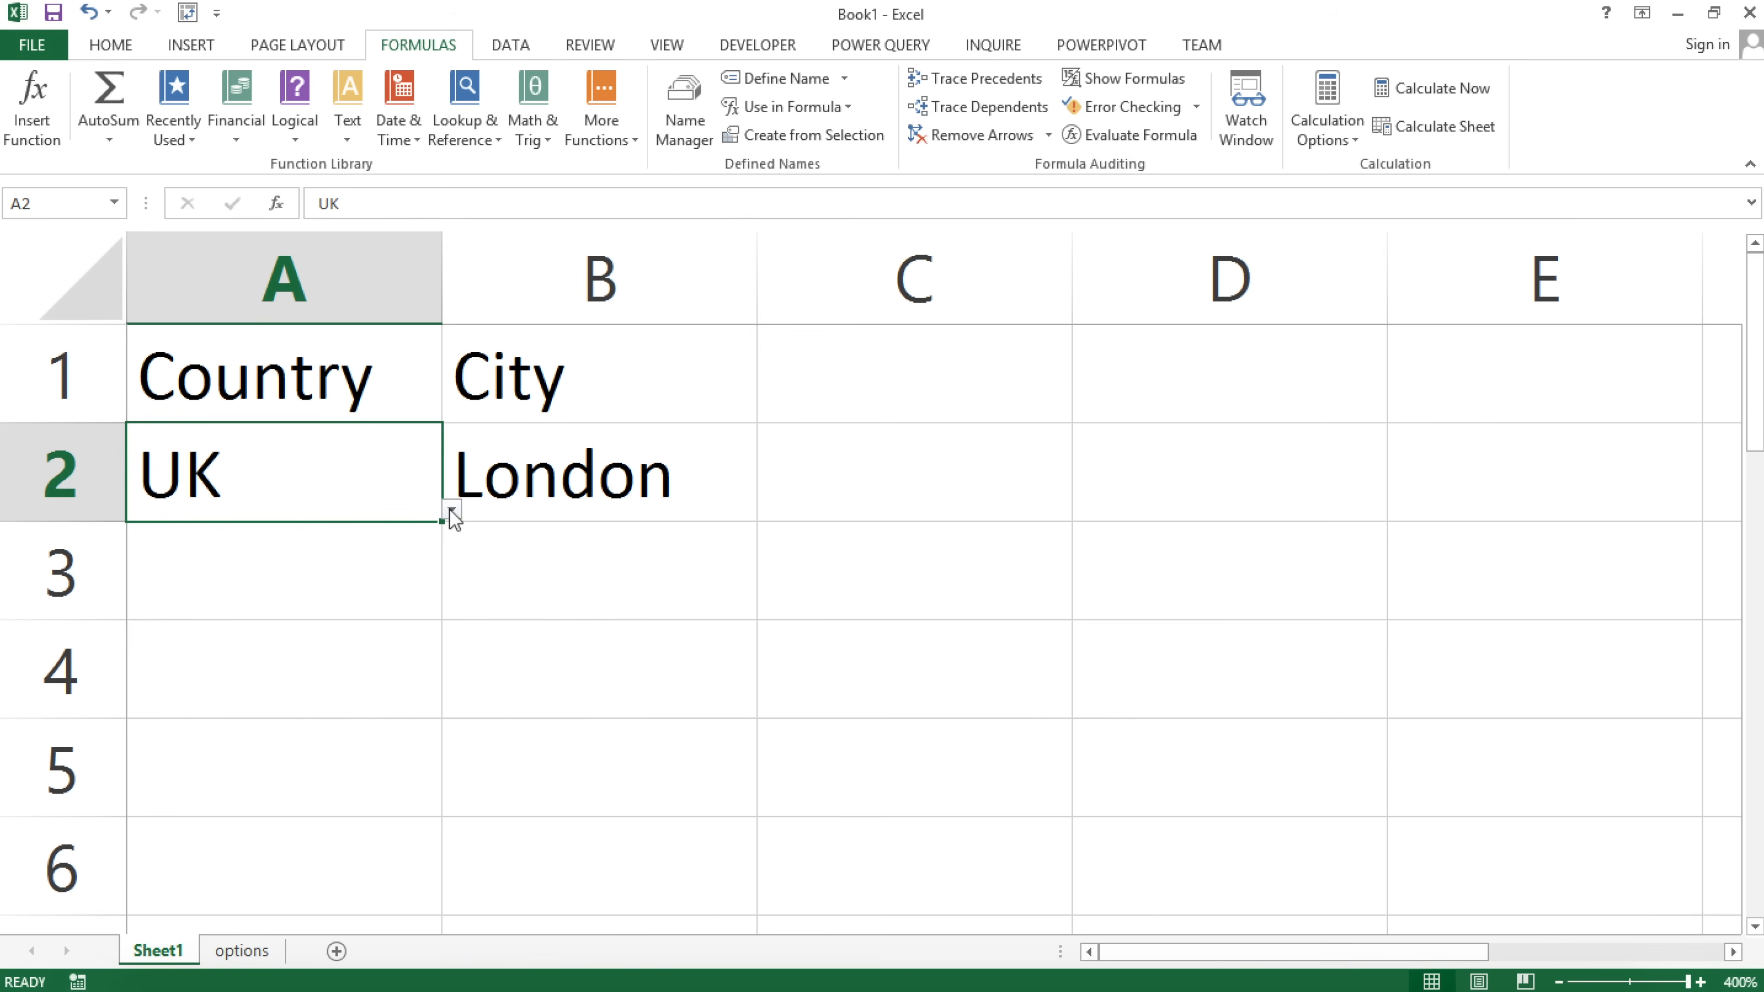
{"action": "left_click", "coordinate": [451, 512]}
{"action": "left_click", "coordinate": [285, 584]}
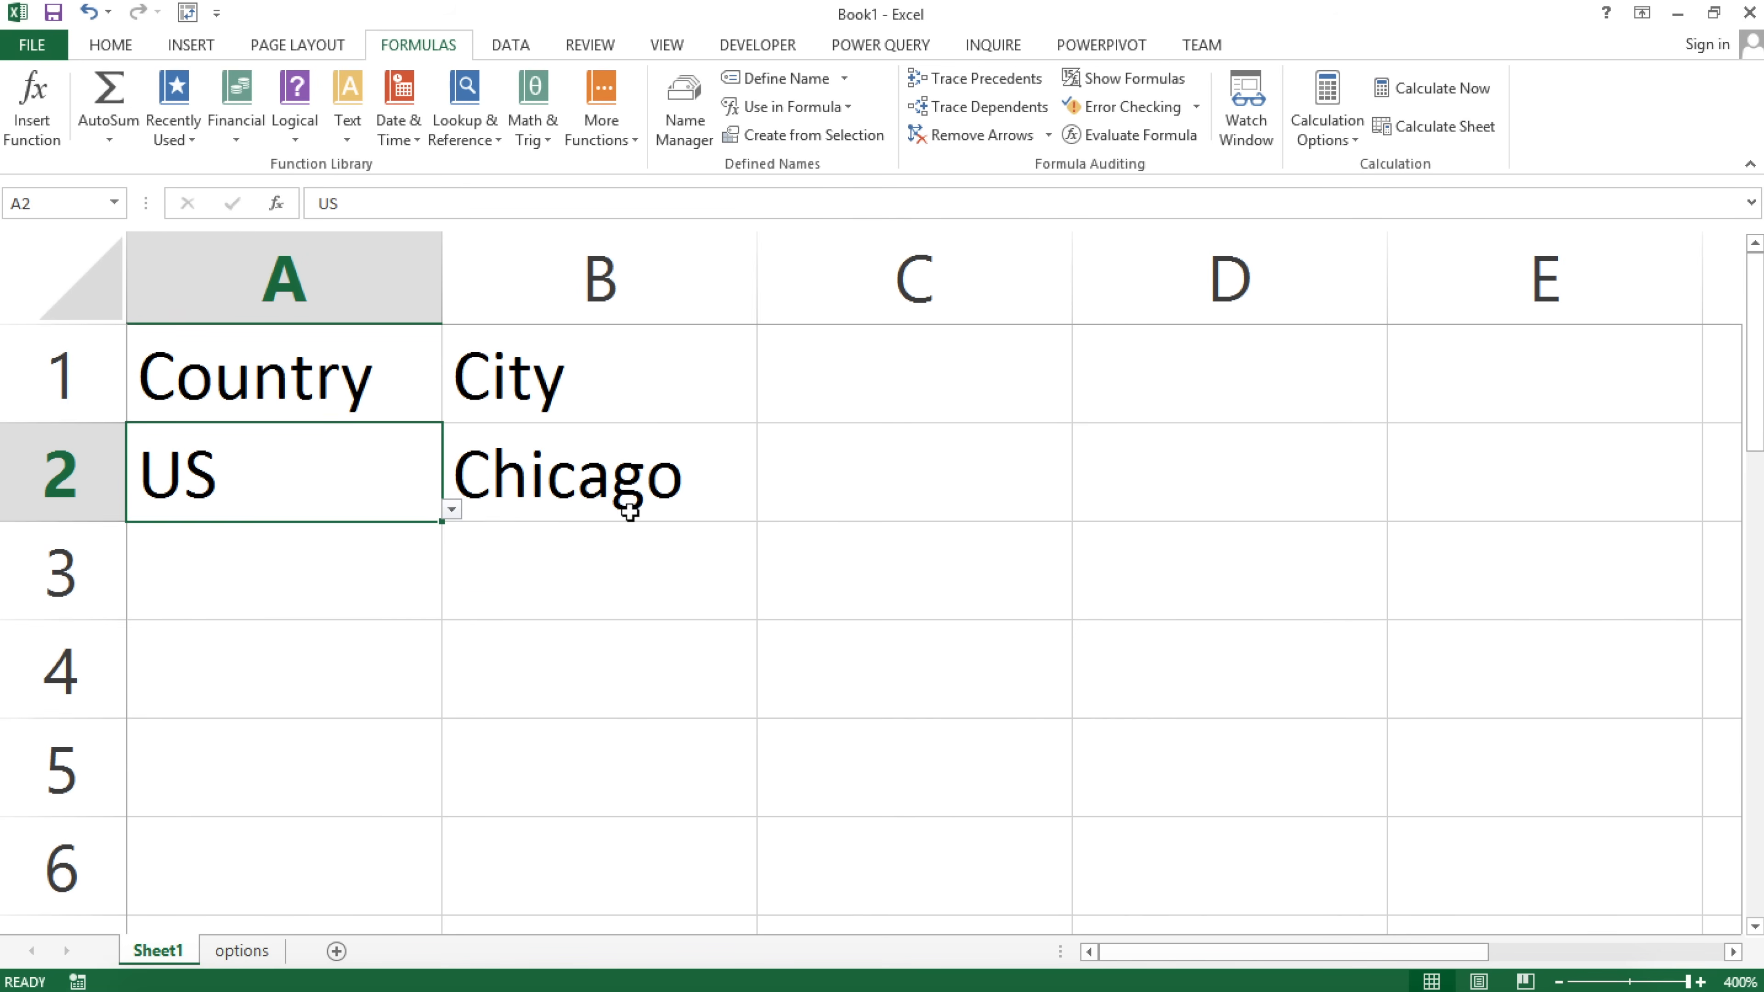
Evaluate the B2 INDIRECT formula in place again for the US and restore the formula text.
{"action": "left_click", "coordinate": [629, 512]}
{"action": "double_click", "coordinate": [695, 489]}
{"action": "left_click_drag", "start_coordinate": [489, 475], "coordinate": [964, 500]}
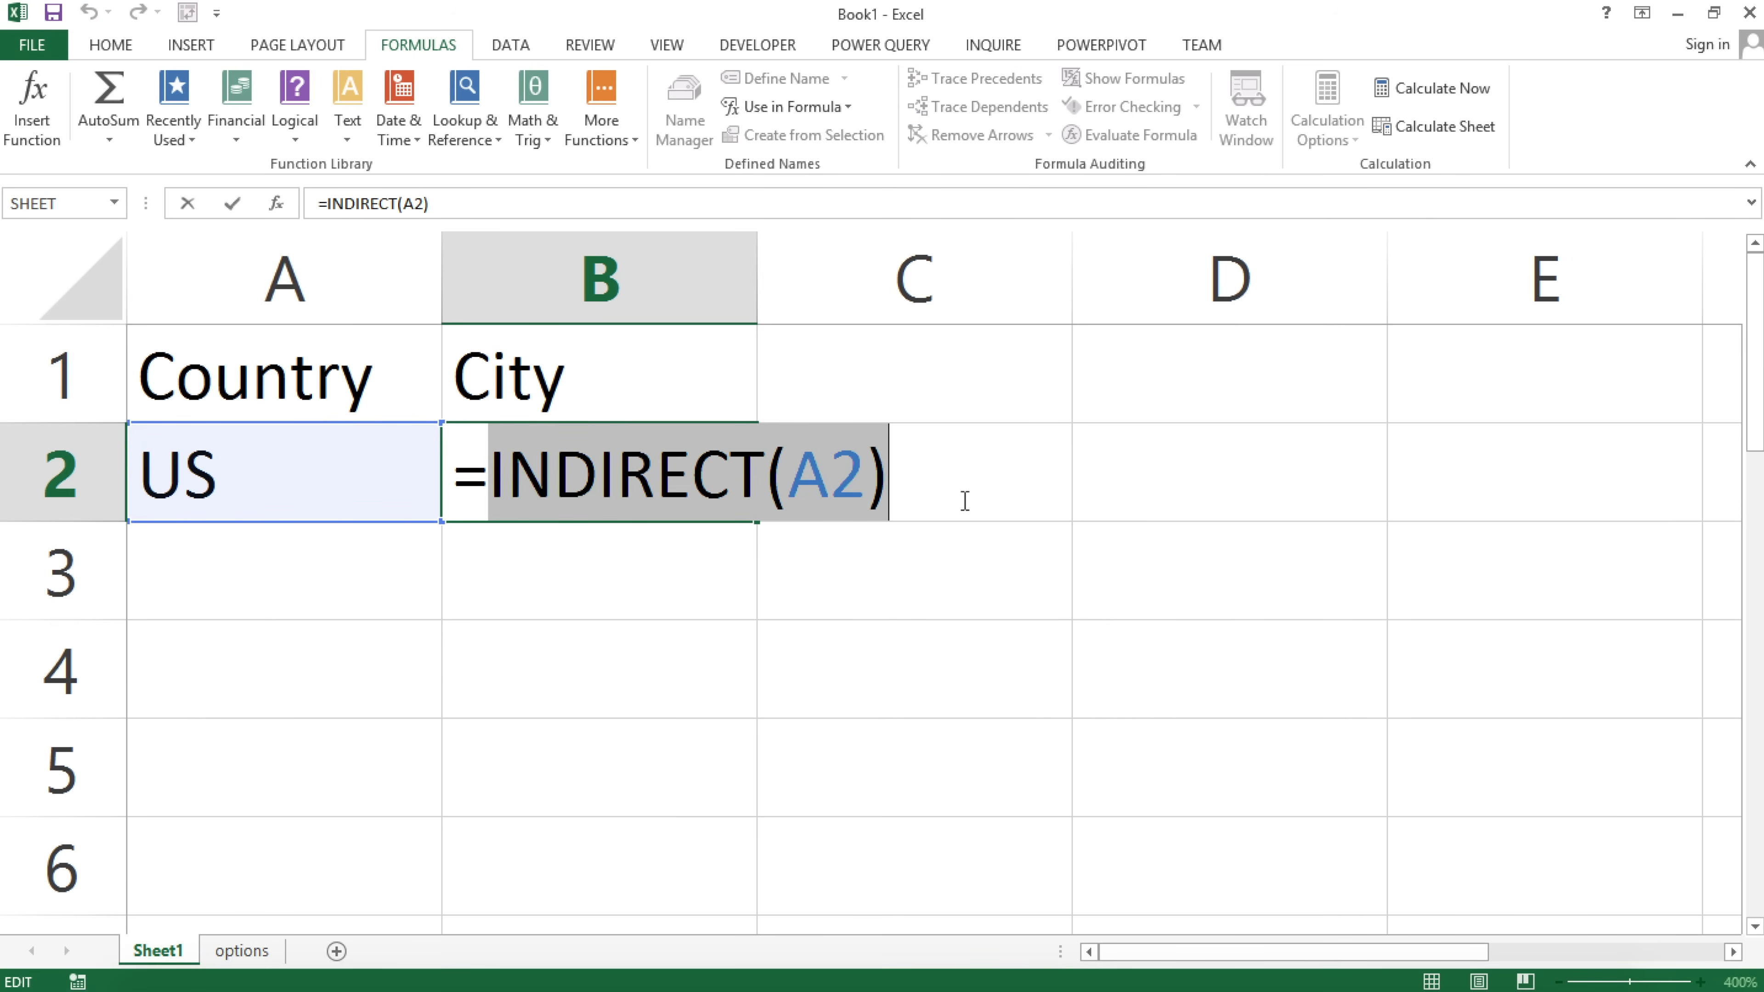
{"action": "key", "text": "F9"}
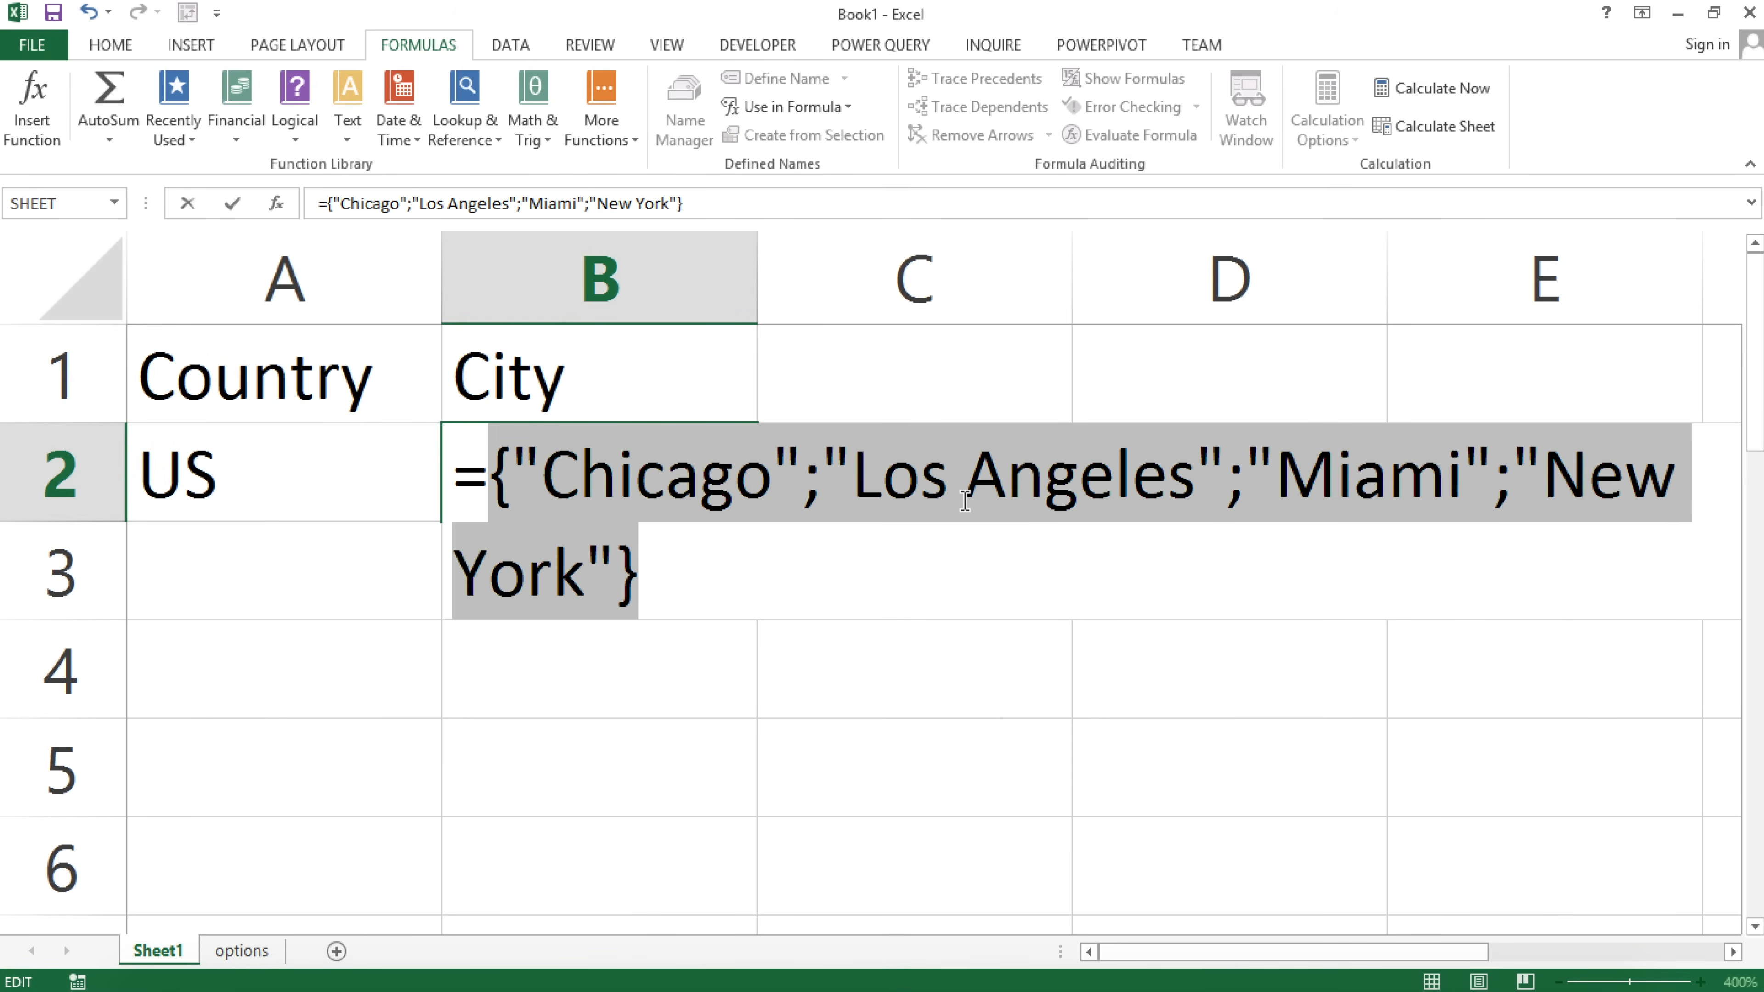
{"action": "key", "text": "ctrl+z"}
{"action": "key", "text": "Return"}
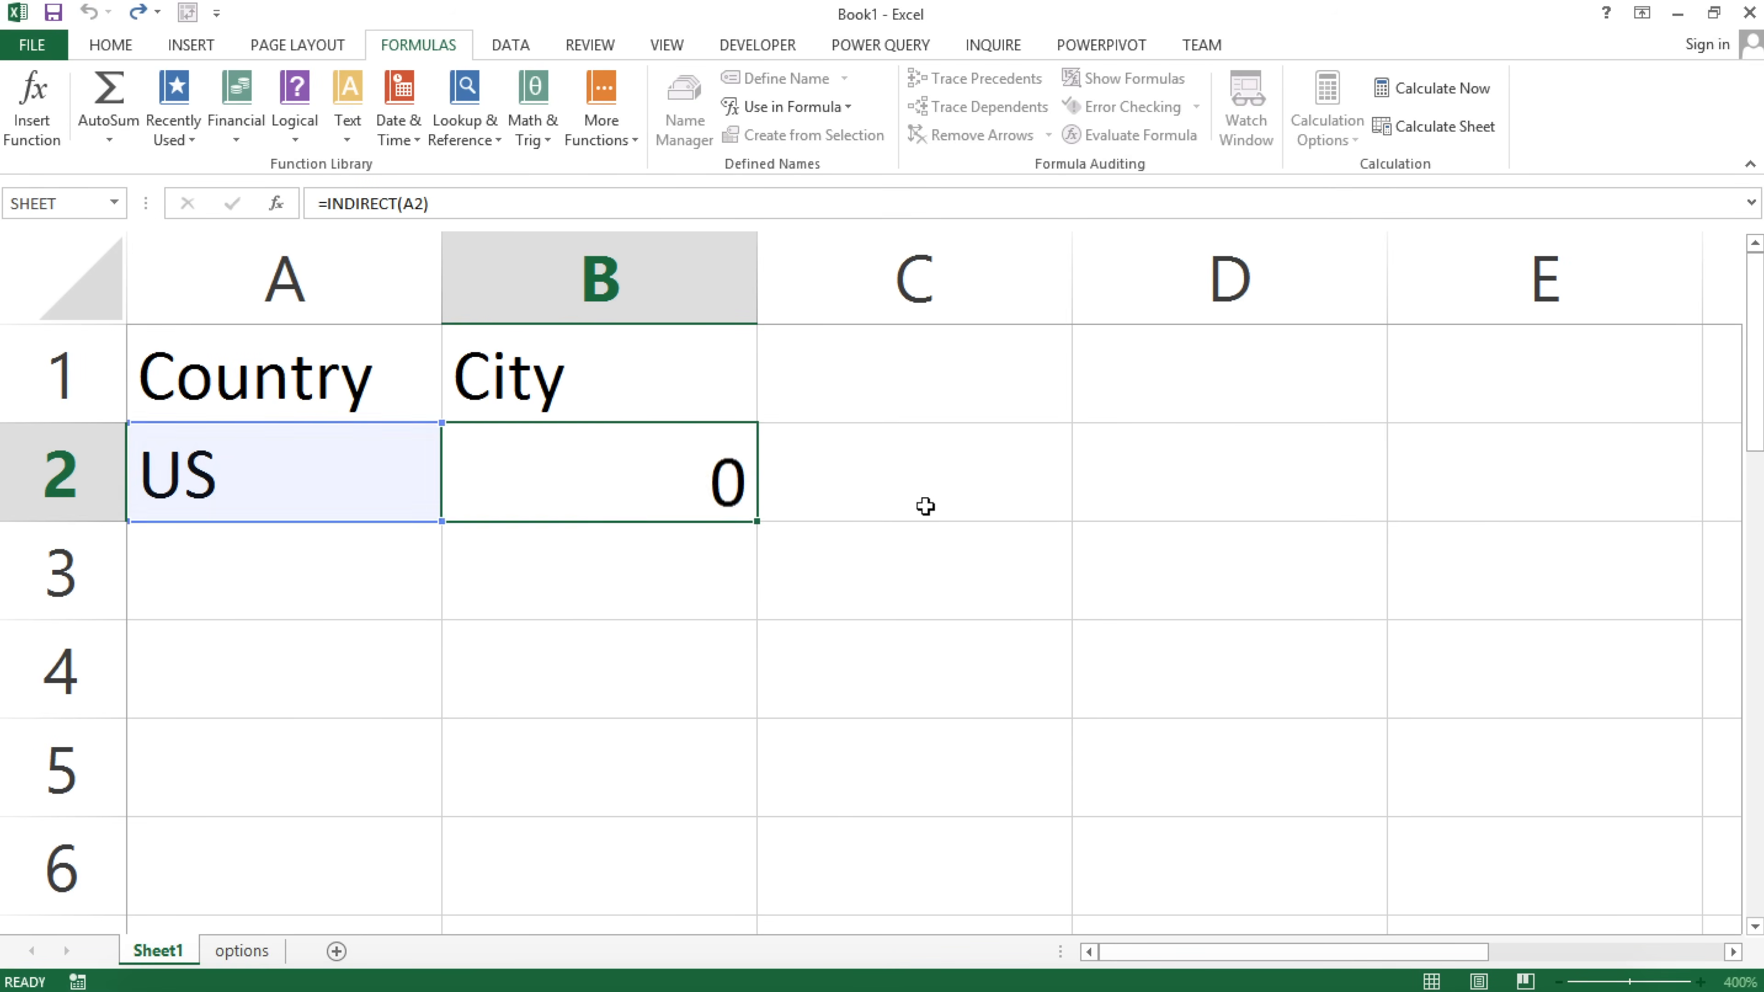
Cut the whole =INDIRECT(A2) formula out of B2, leaving the cell empty.
{"action": "double_click", "coordinate": [704, 491]}
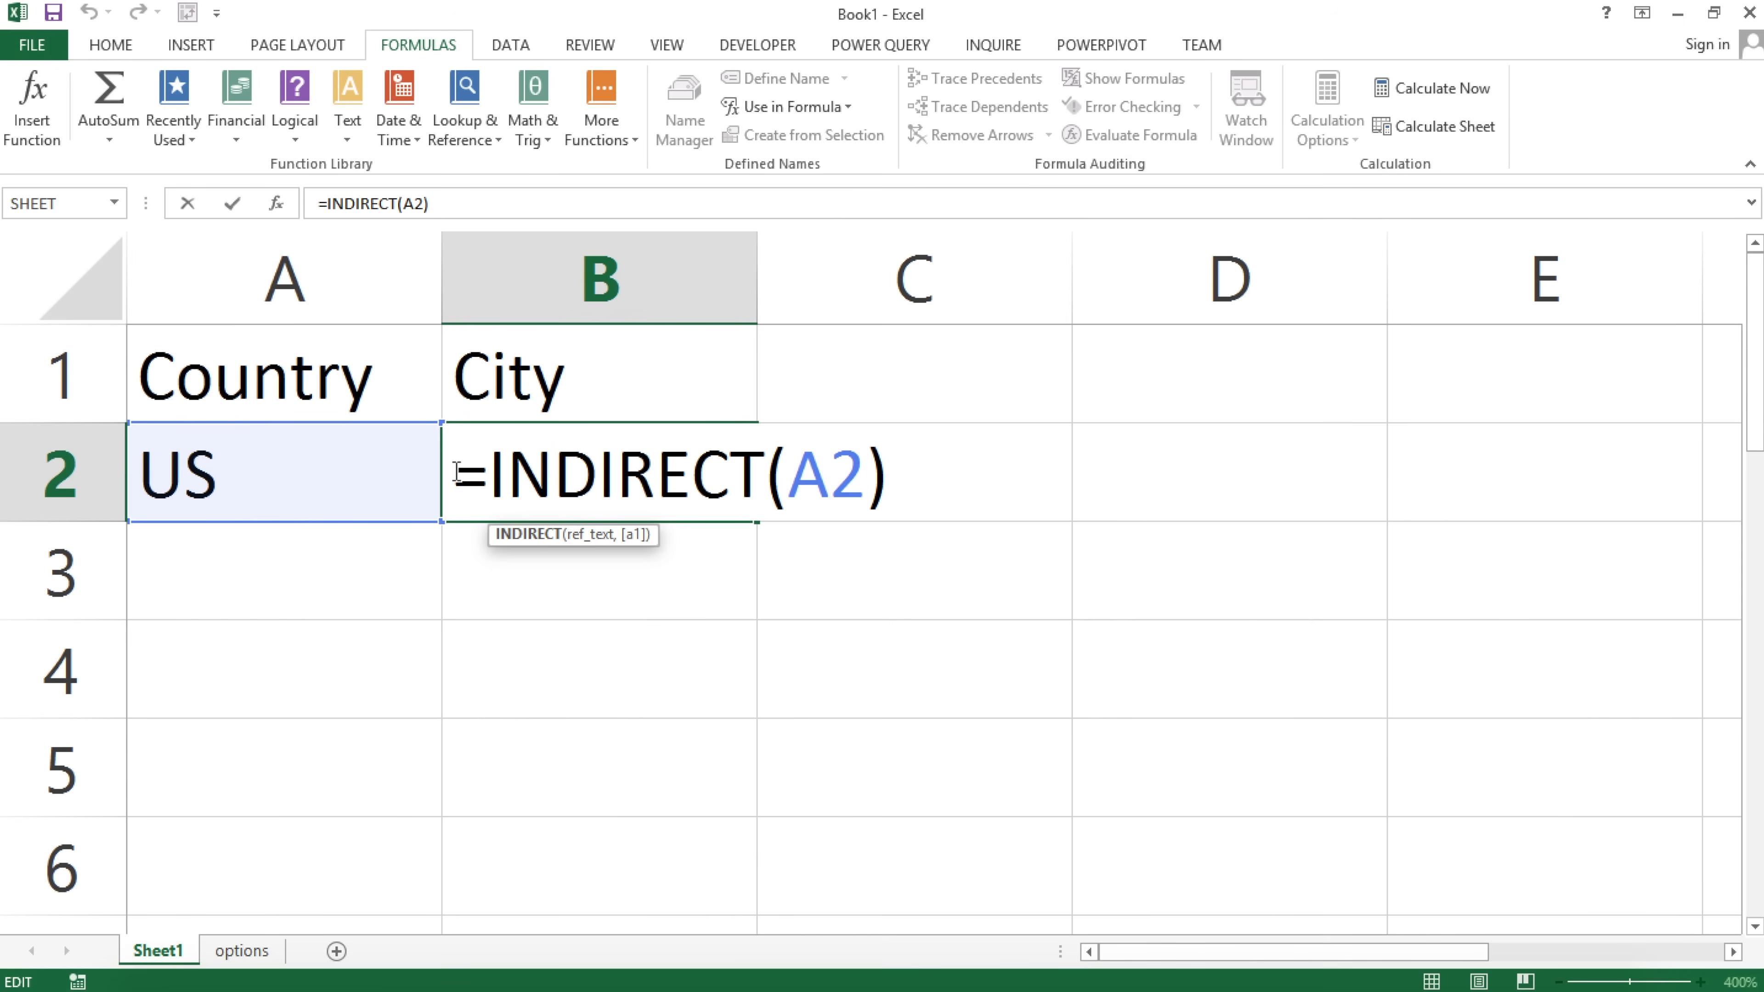
{"action": "left_click_drag", "start_coordinate": [456, 473], "coordinate": [1146, 502]}
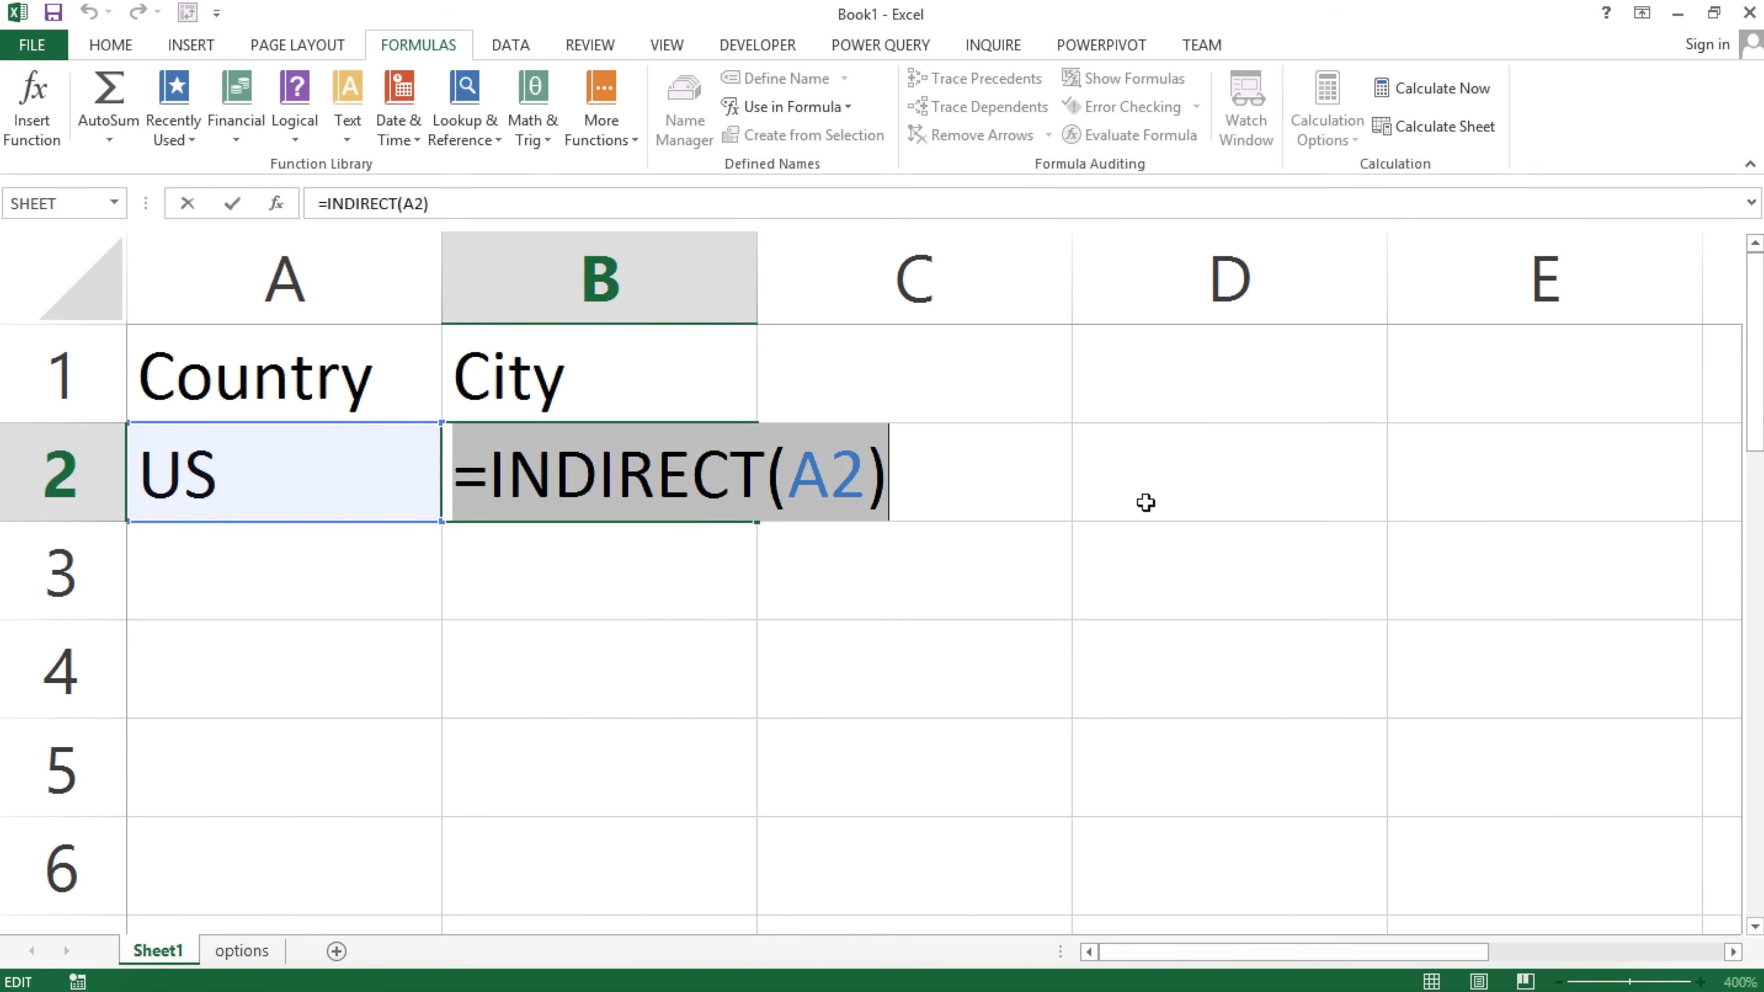
{"action": "key", "text": "ctrl+x"}
{"action": "key", "text": "Return"}
Apply list data validation to the City cells B2:B6 with =INDIRECT(A2) as the source.
{"action": "left_click_drag", "start_coordinate": [598, 479], "coordinate": [610, 827]}
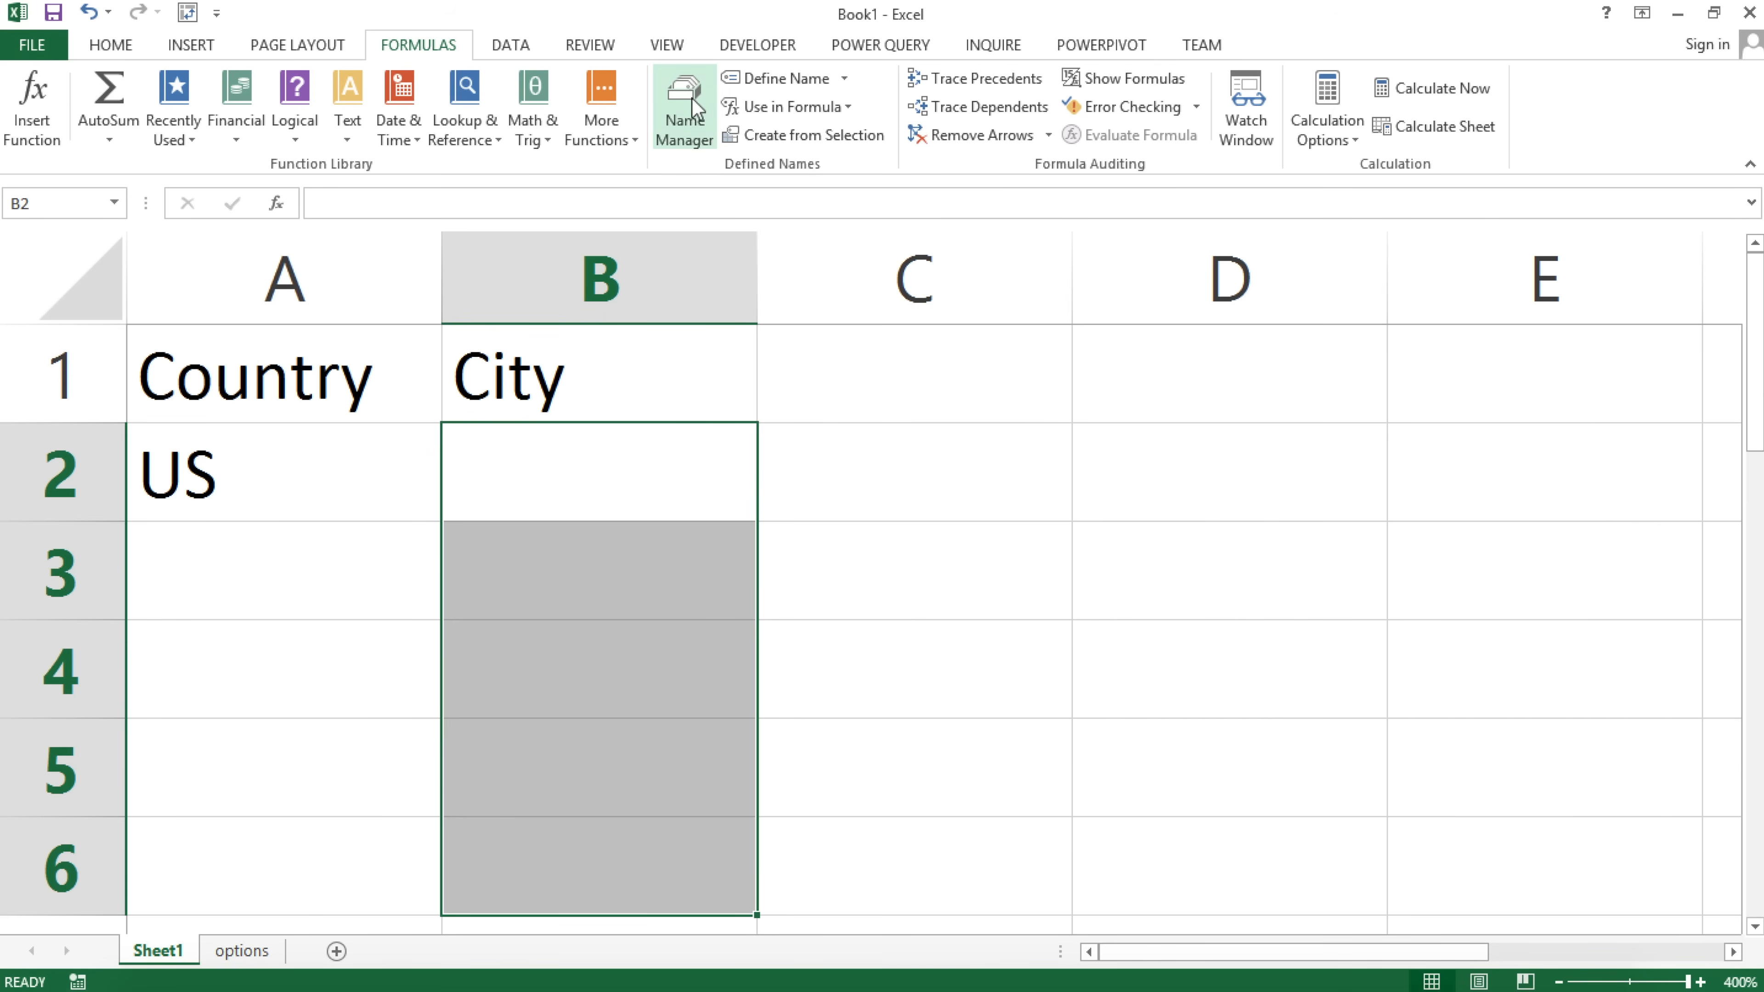
{"action": "left_click", "coordinate": [539, 52]}
{"action": "left_click", "coordinate": [1022, 138]}
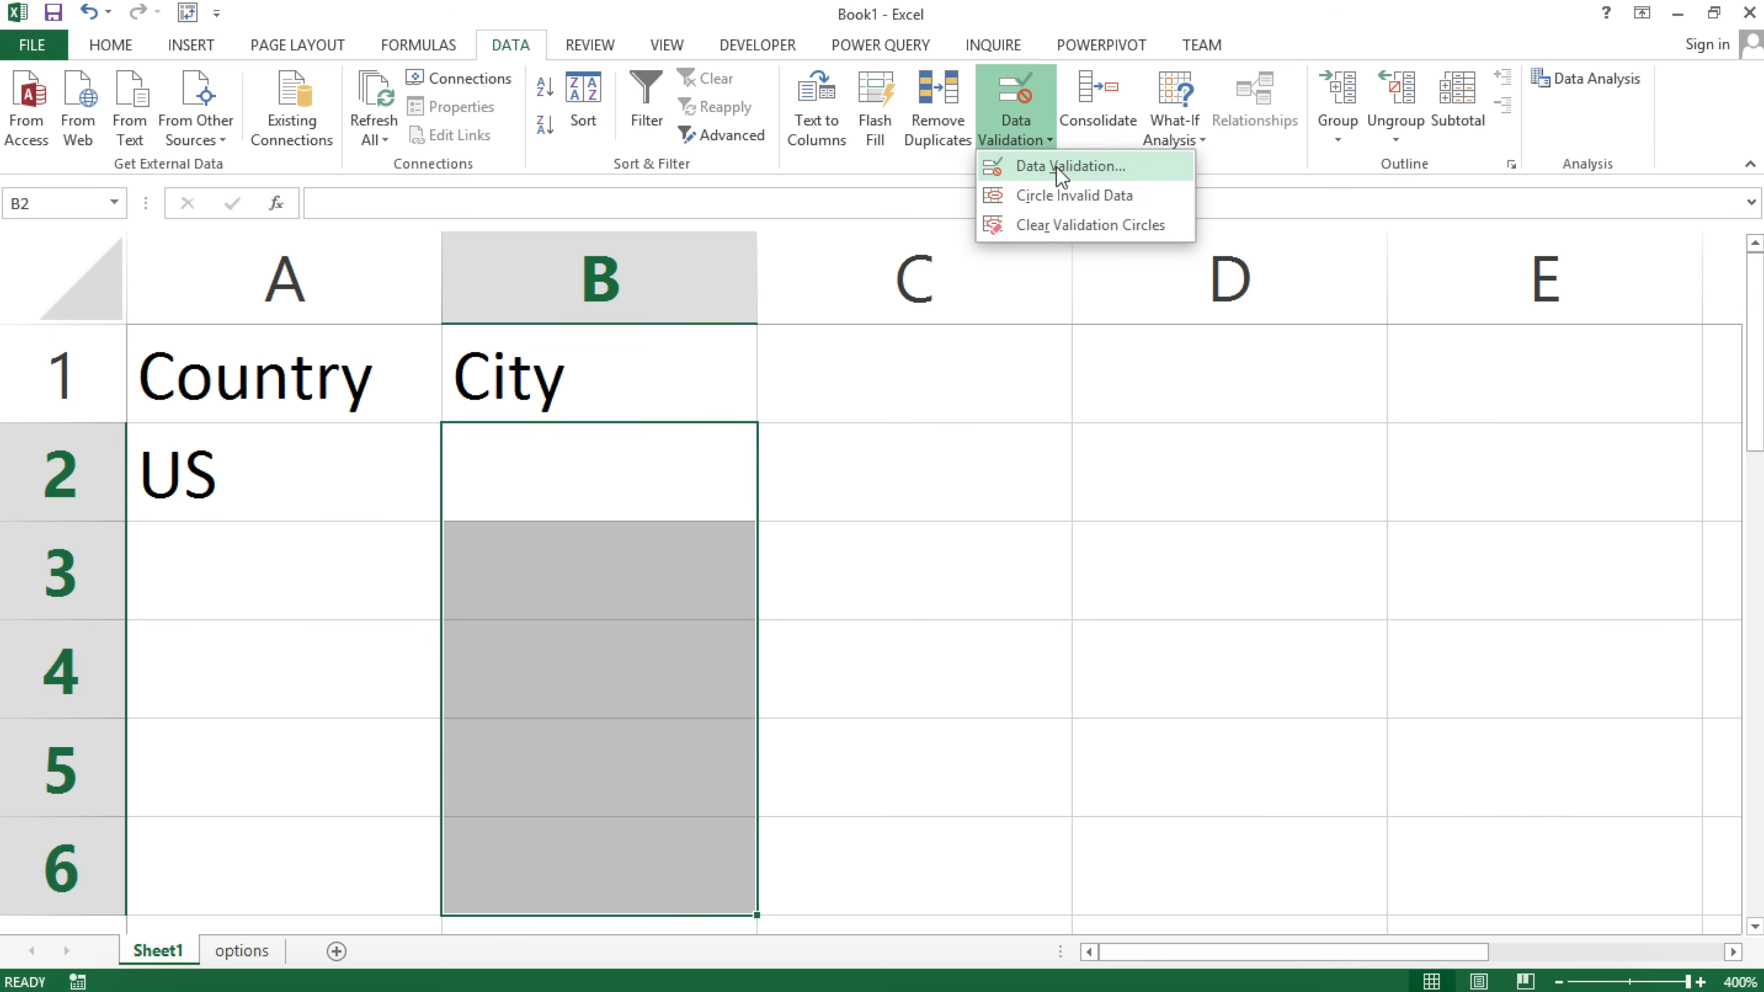
{"action": "left_click", "coordinate": [1056, 167]}
{"action": "left_click", "coordinate": [1056, 292]}
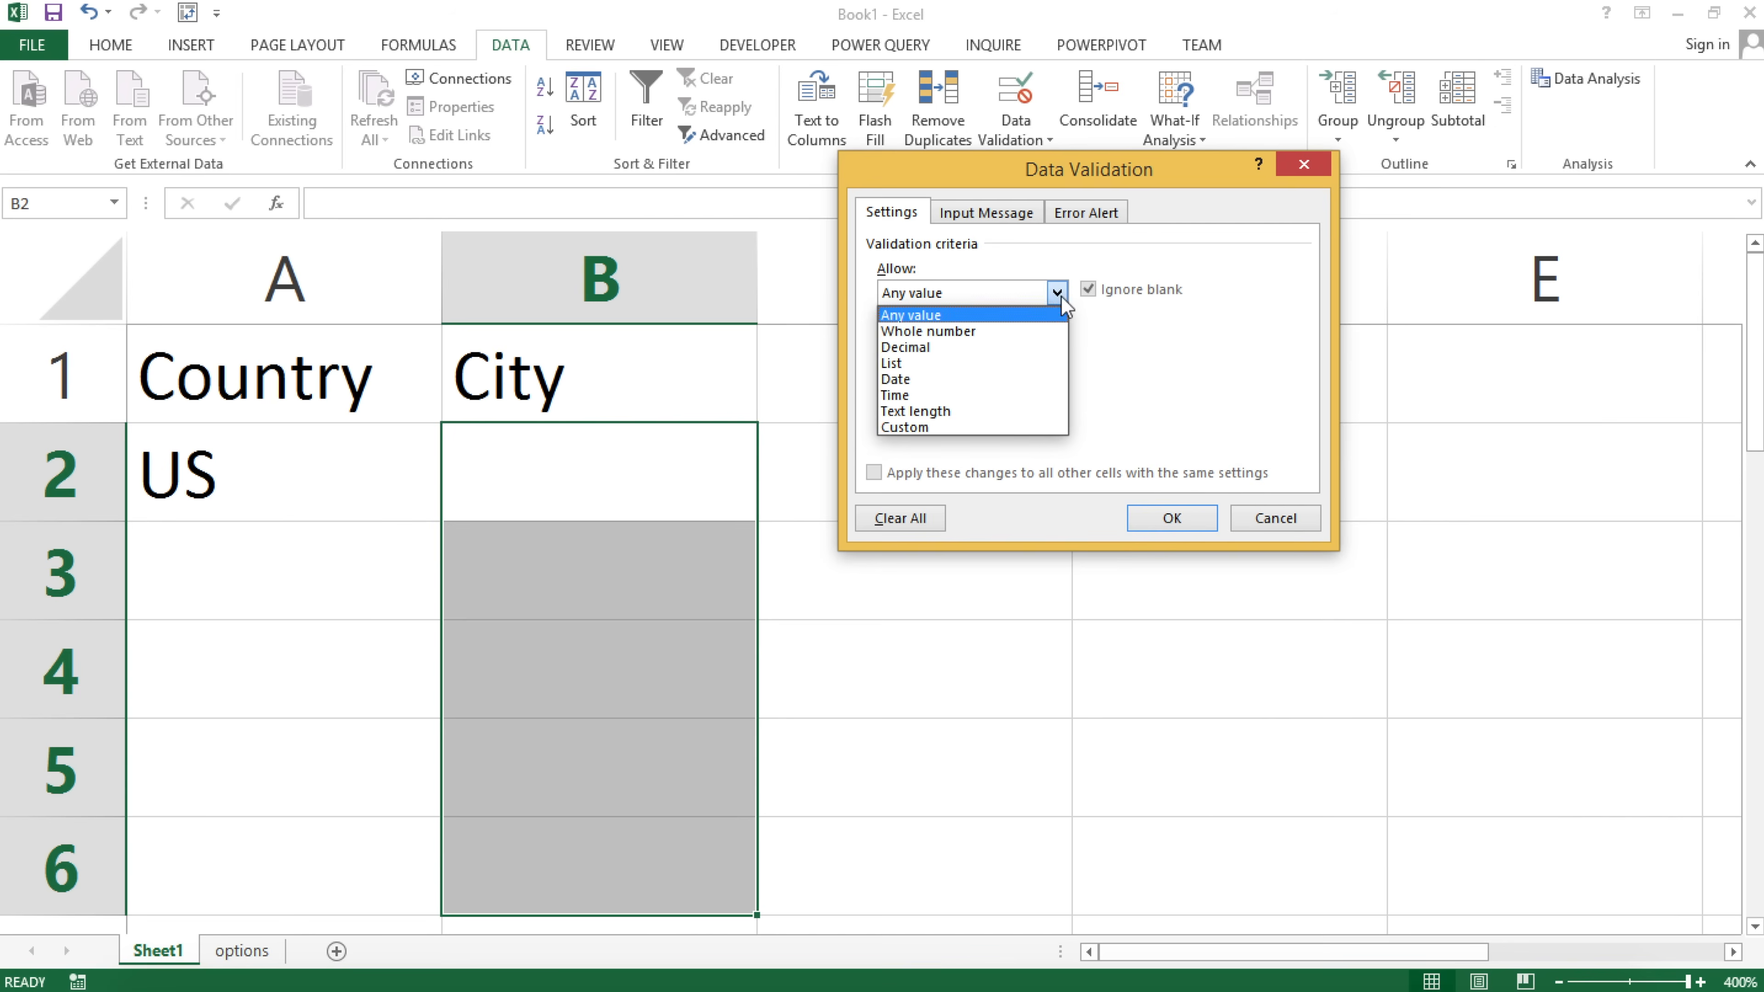
{"action": "left_click", "coordinate": [981, 363]}
{"action": "left_click", "coordinate": [946, 391]}
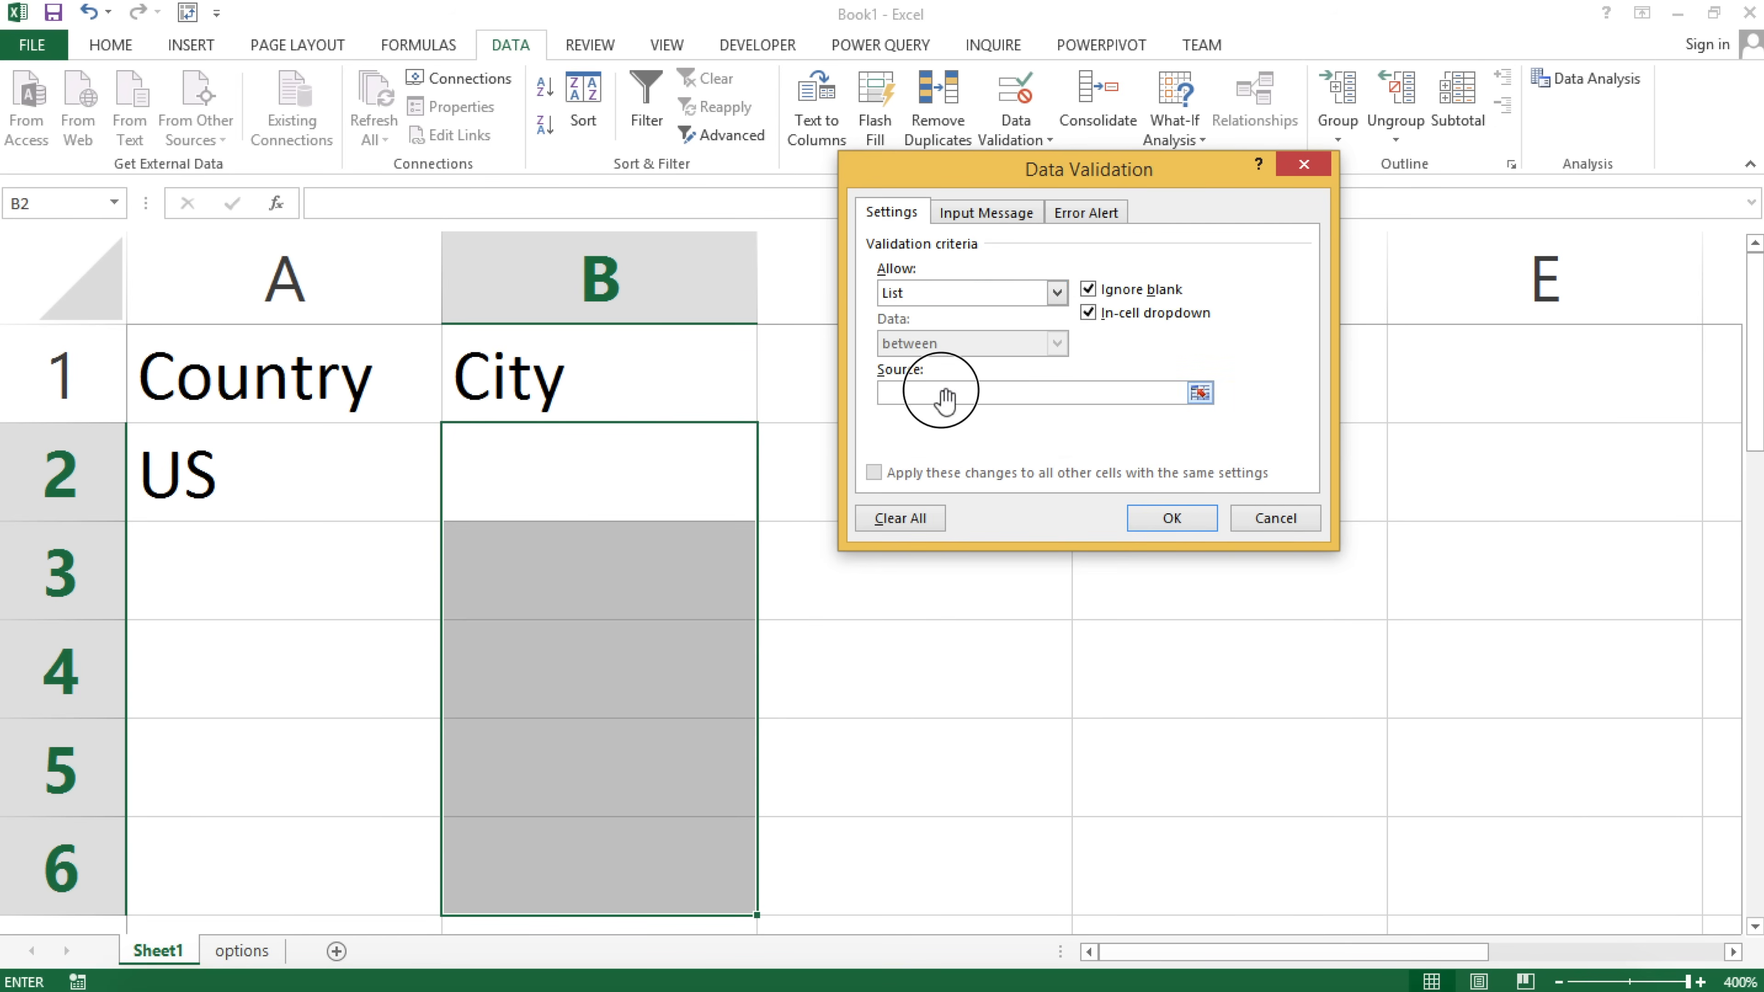
{"action": "type", "text": "=INDIRECT(A2)"}
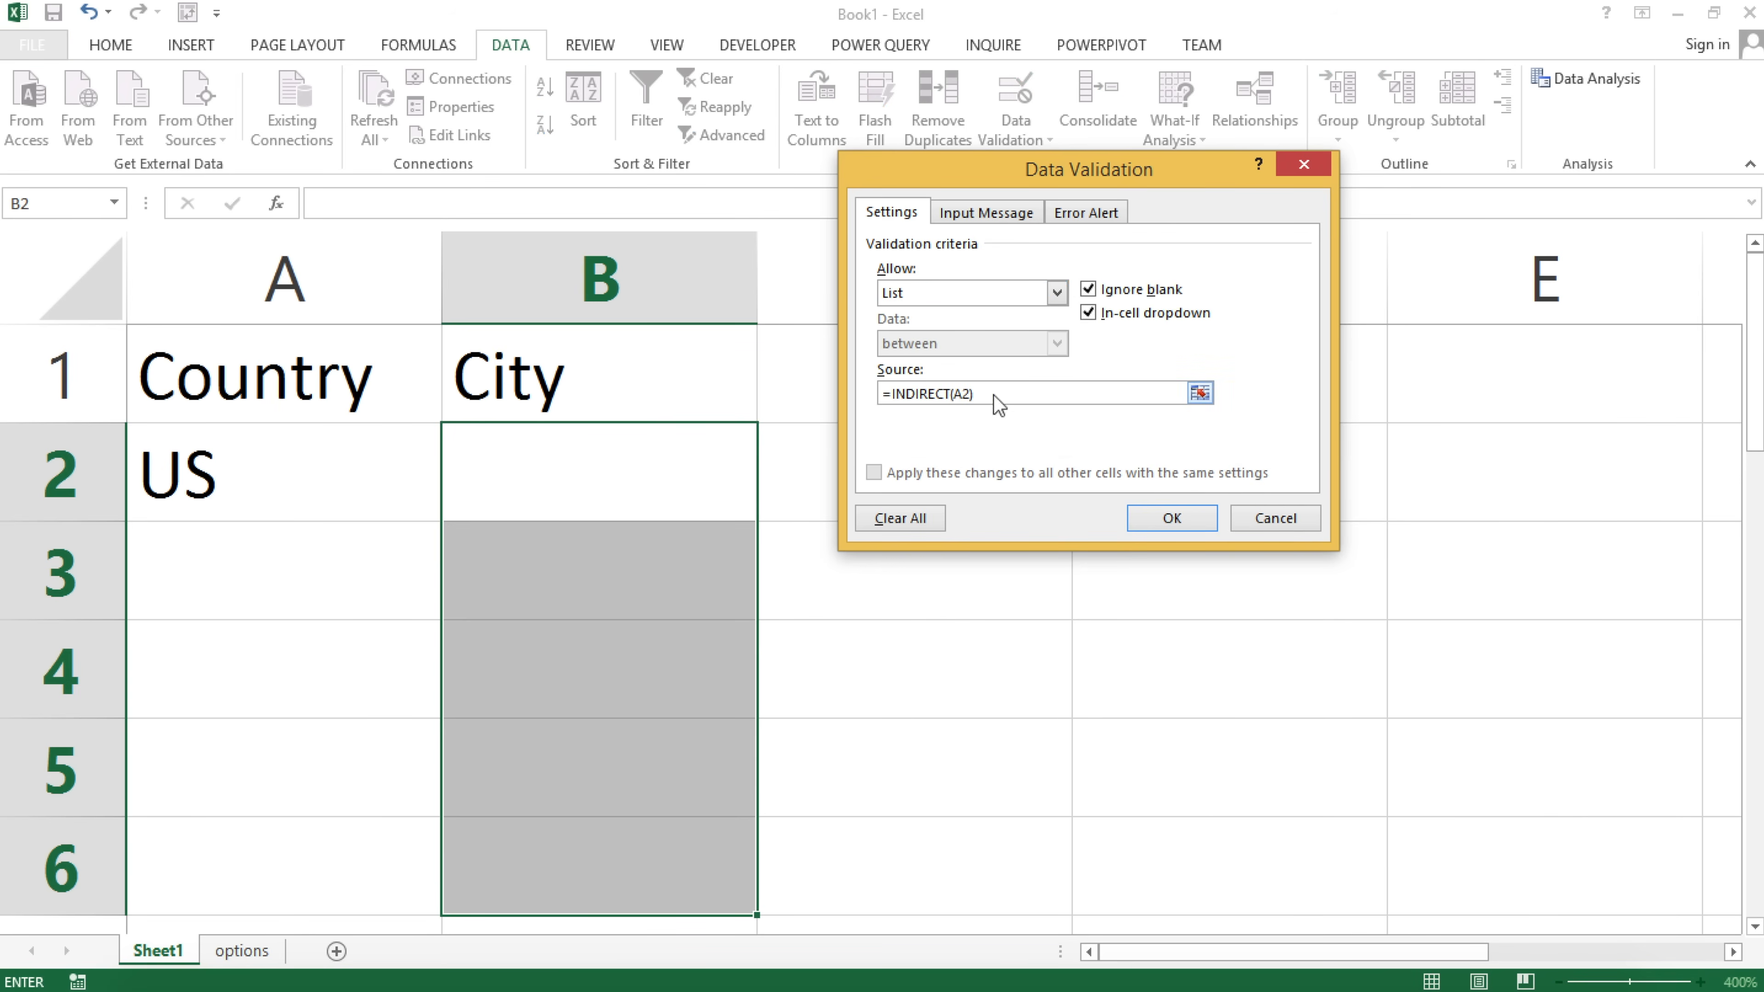
{"action": "left_click", "coordinate": [1167, 520]}
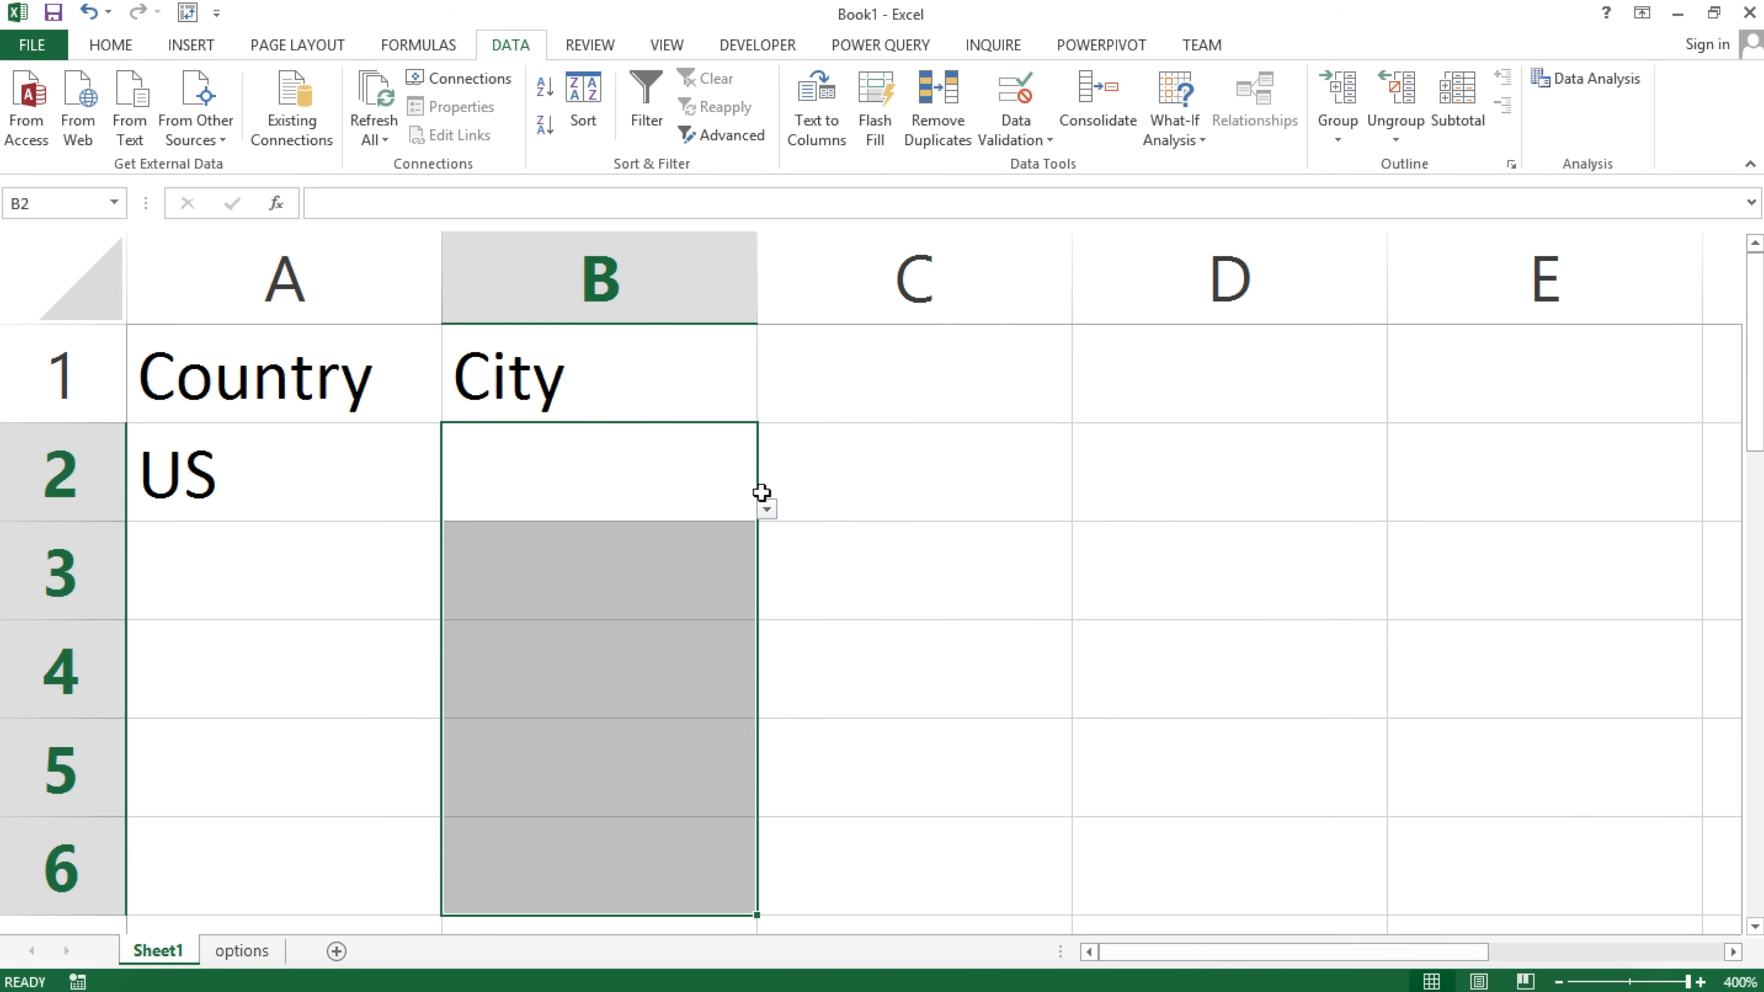
Check the city options offered in B2 for the US without choosing one.
{"action": "left_click", "coordinate": [767, 511]}
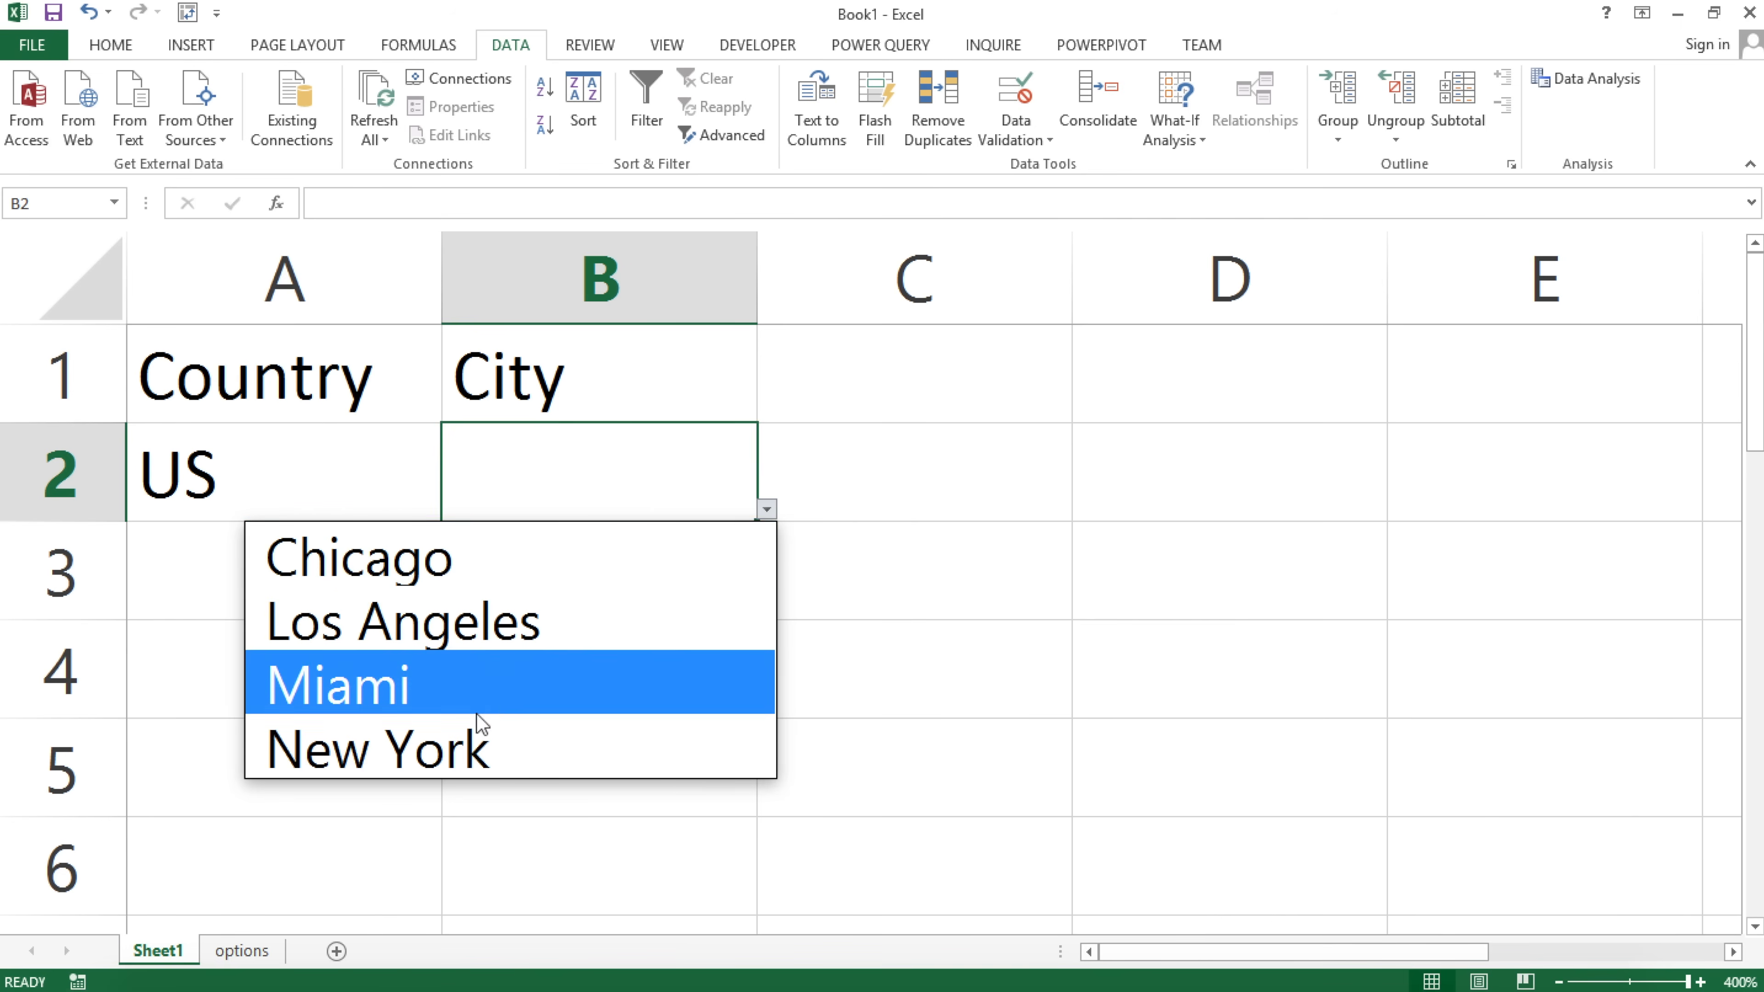
{"action": "left_click", "coordinate": [504, 480]}
{"action": "left_click", "coordinate": [735, 584]}
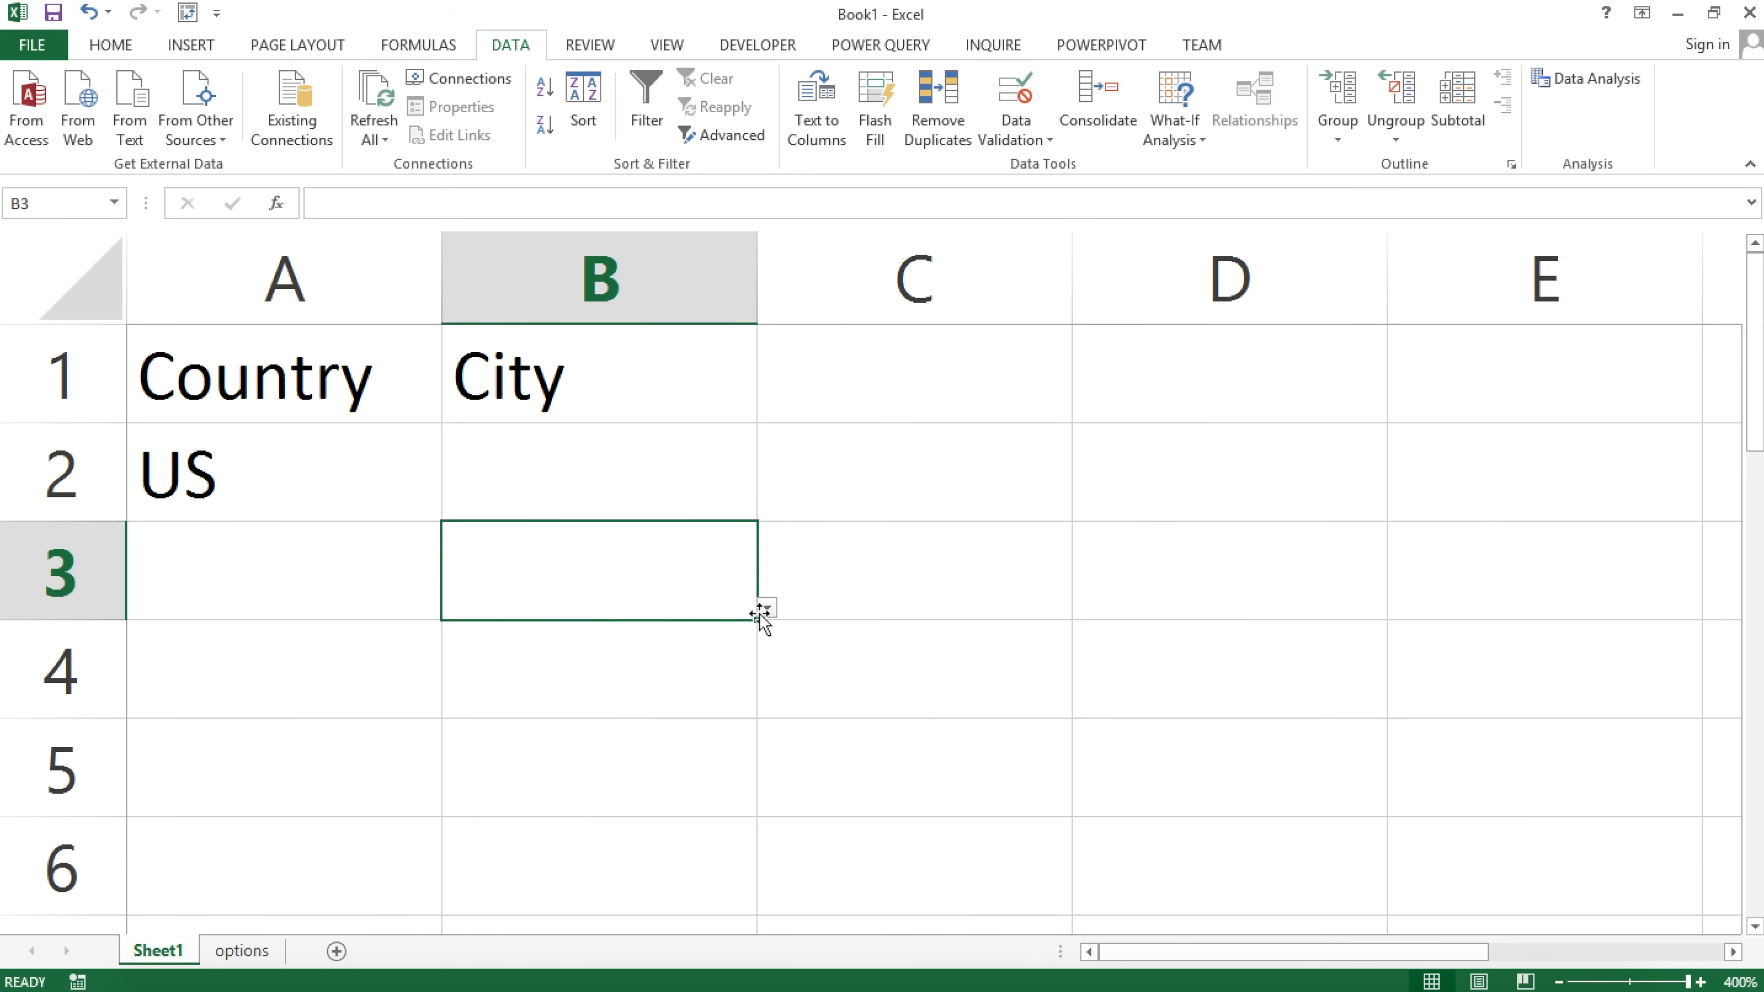
{"action": "left_click", "coordinate": [713, 489]}
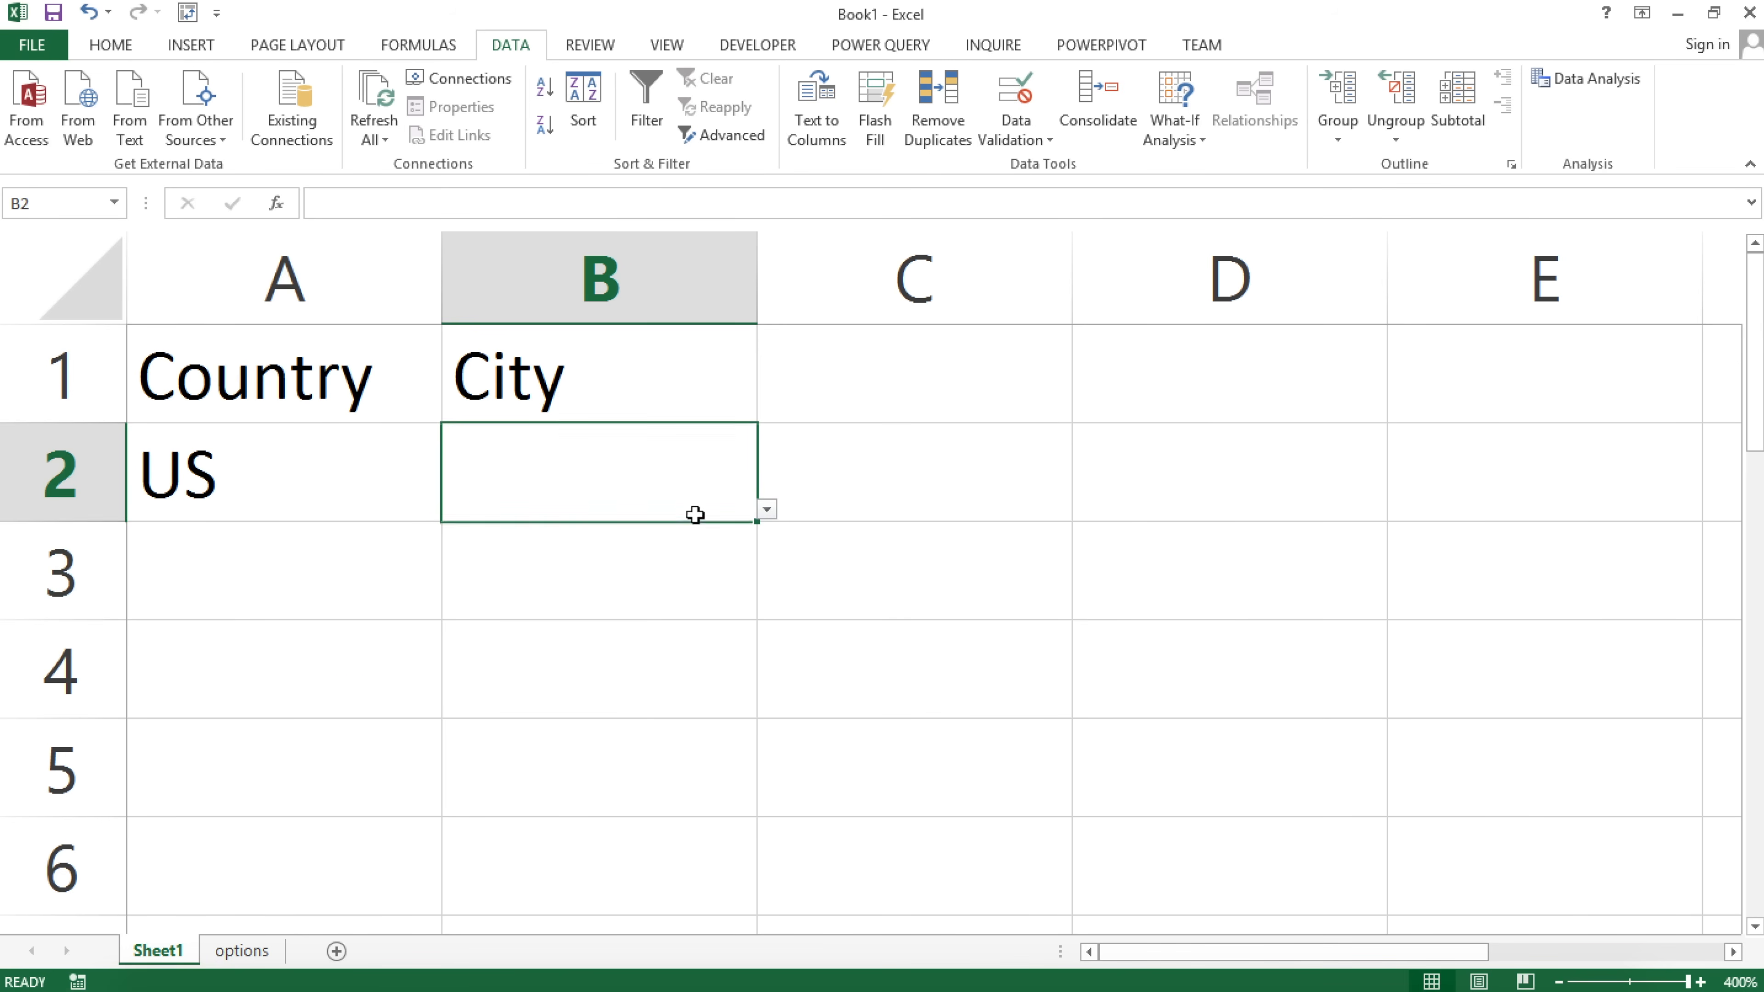
Choose UK as the country in A3 and London as its city in B3.
{"action": "left_click", "coordinate": [300, 610]}
{"action": "left_click", "coordinate": [452, 608]}
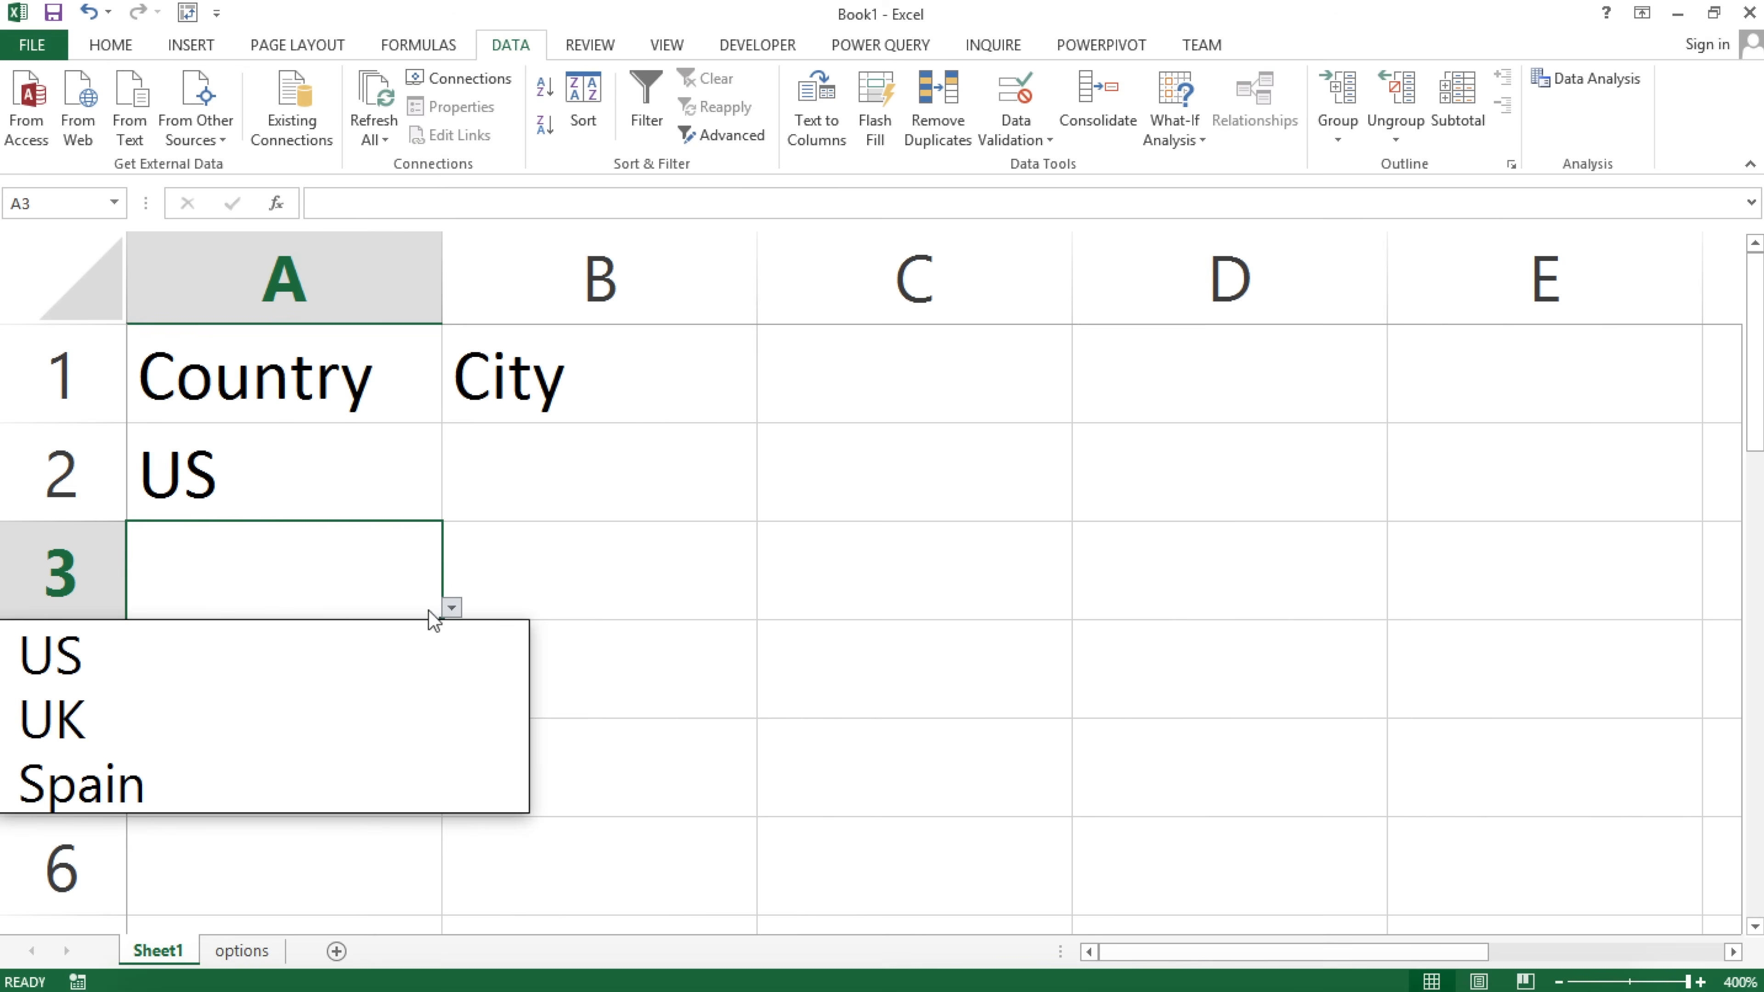
{"action": "left_click", "coordinate": [295, 721]}
{"action": "left_click", "coordinate": [741, 585]}
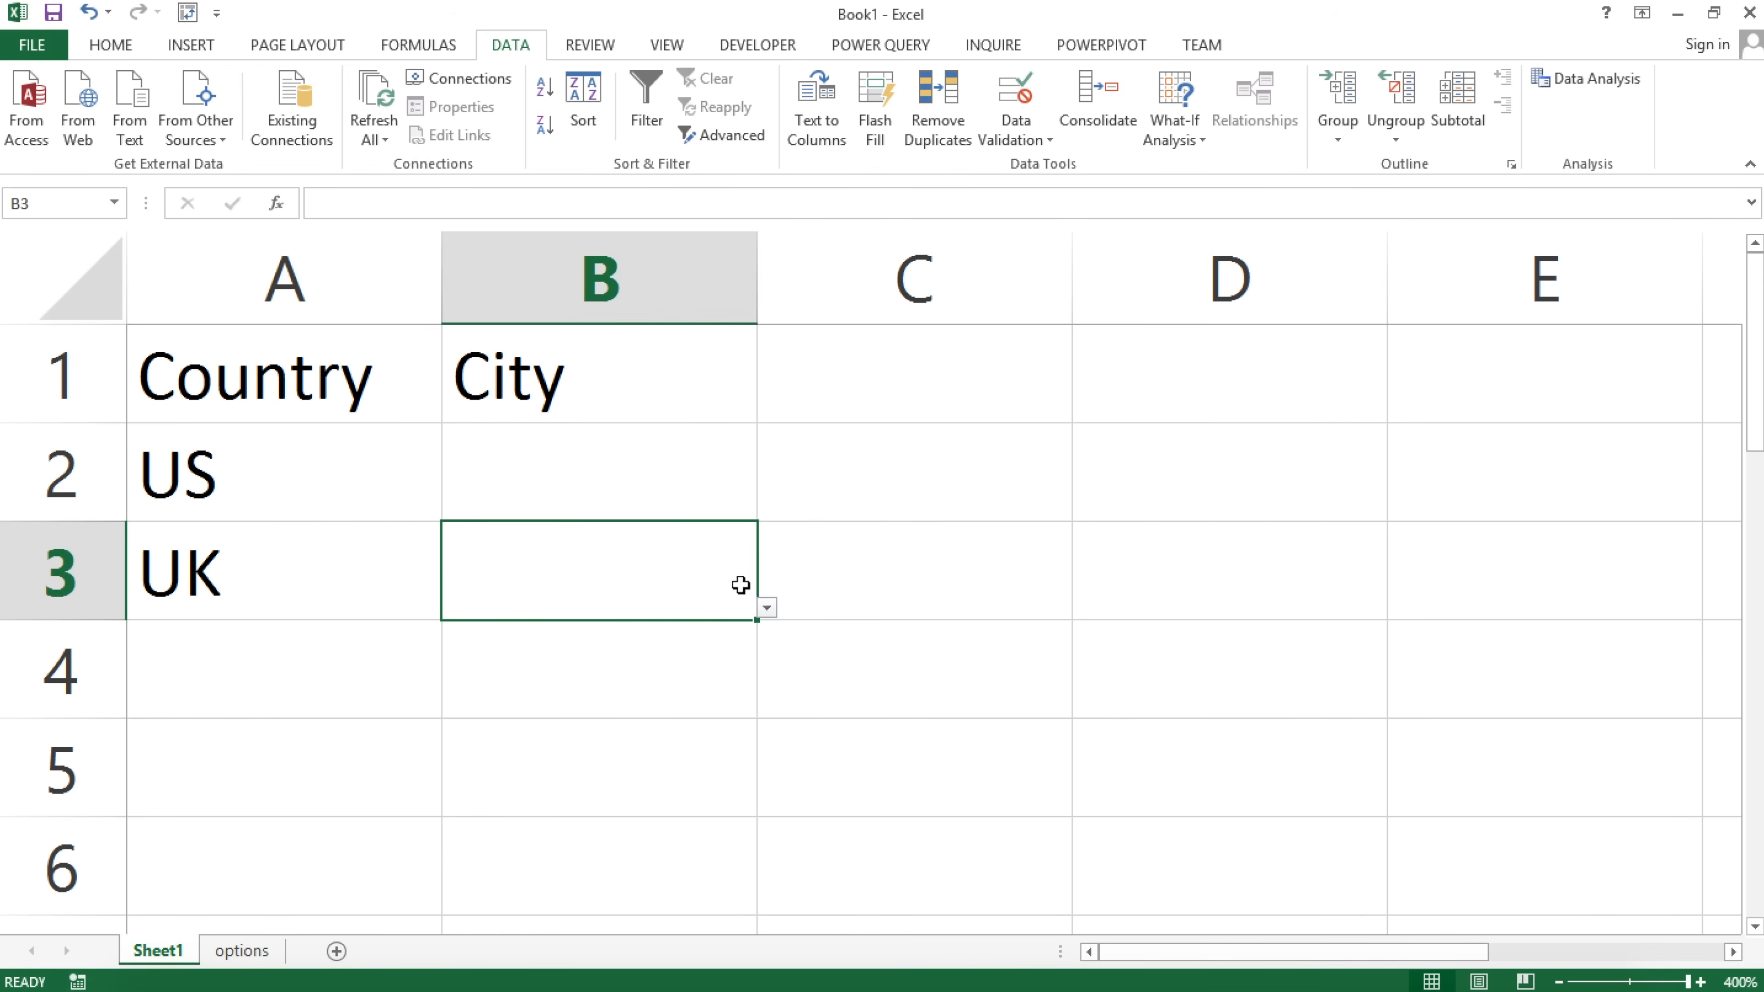
{"action": "left_click", "coordinate": [768, 613]}
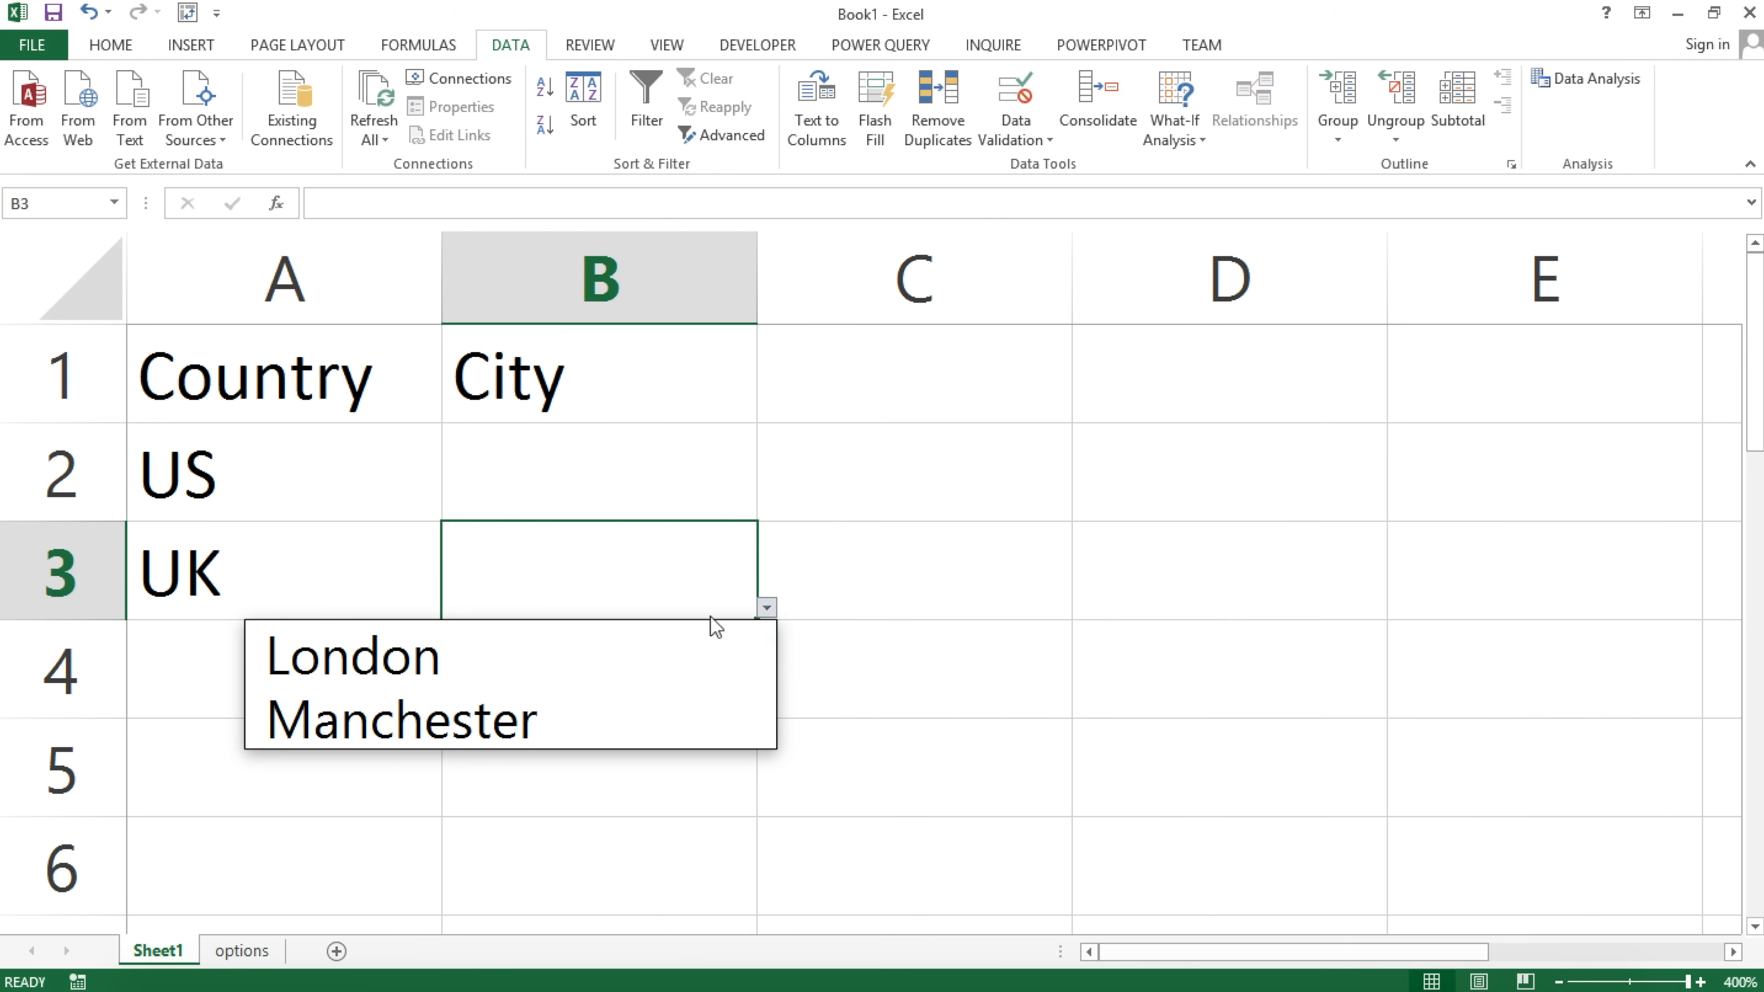
{"action": "left_click", "coordinate": [508, 657]}
Choose Spain as the country in A4 and Barcelona as its city in B4.
{"action": "left_click", "coordinate": [379, 682]}
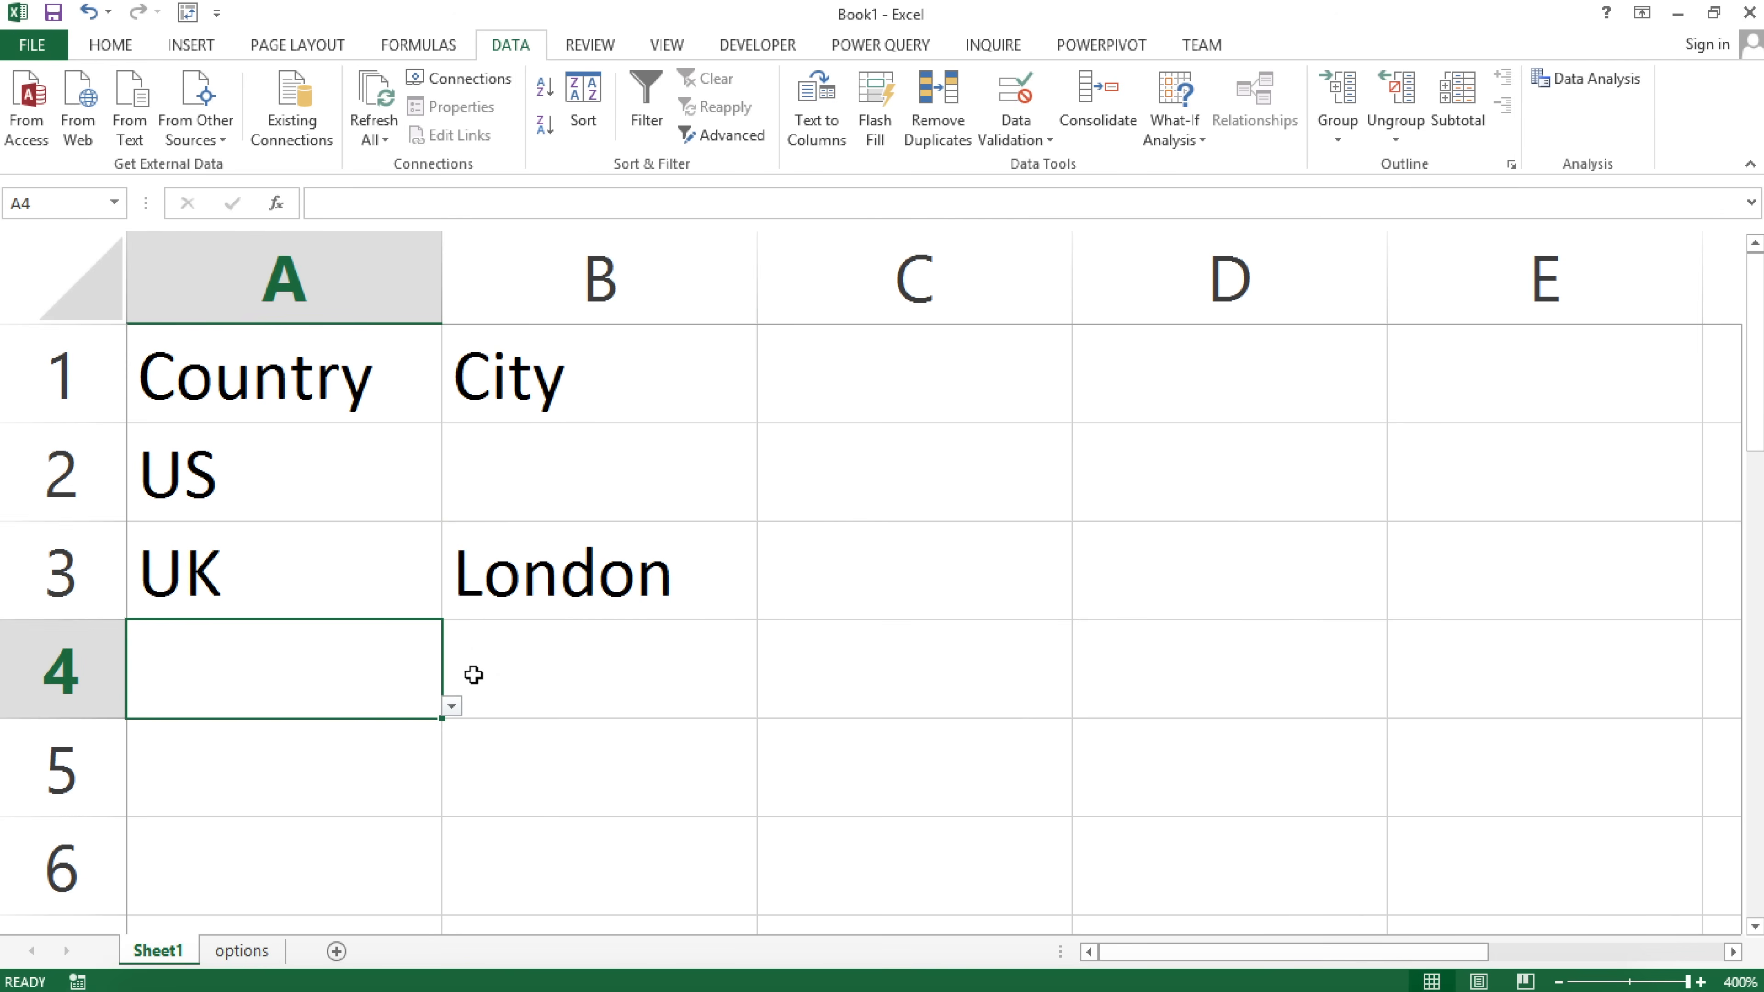
{"action": "left_click", "coordinate": [451, 706]}
{"action": "left_click", "coordinate": [248, 878]}
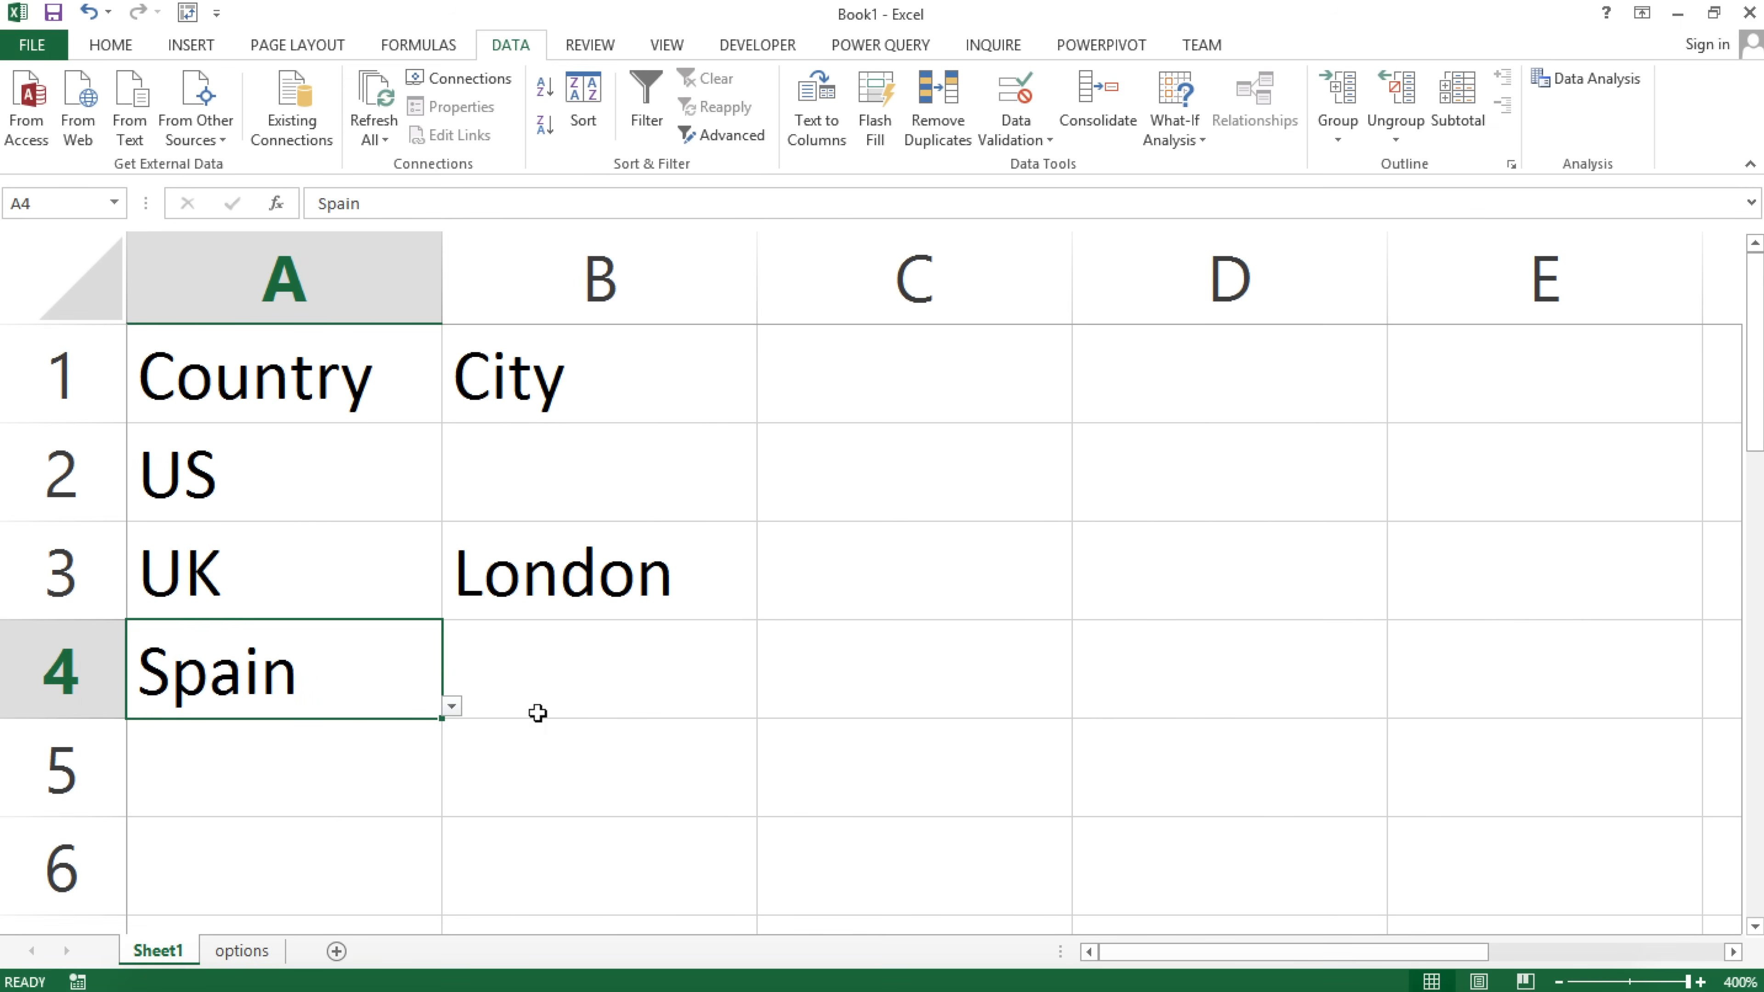
{"action": "left_click", "coordinate": [753, 698]}
{"action": "left_click", "coordinate": [767, 708]}
{"action": "left_click", "coordinate": [559, 753]}
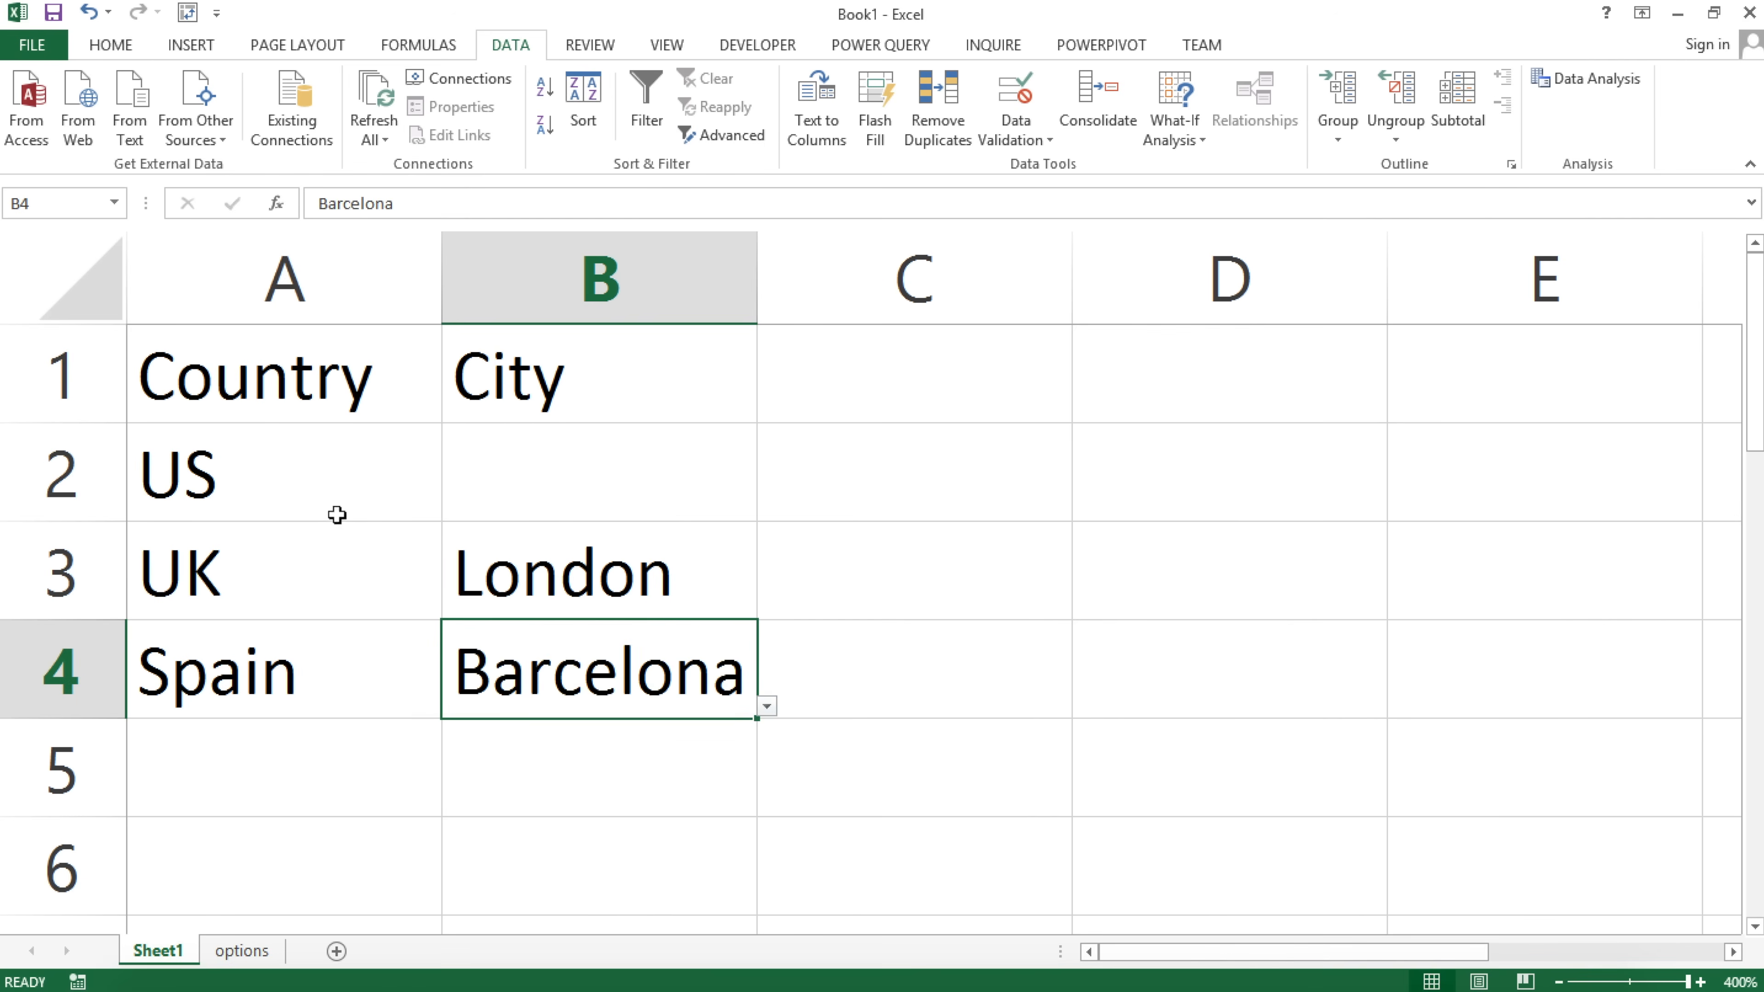
Change the country in A2 to UK and choose London as its city in B2.
{"action": "left_click", "coordinate": [419, 499]}
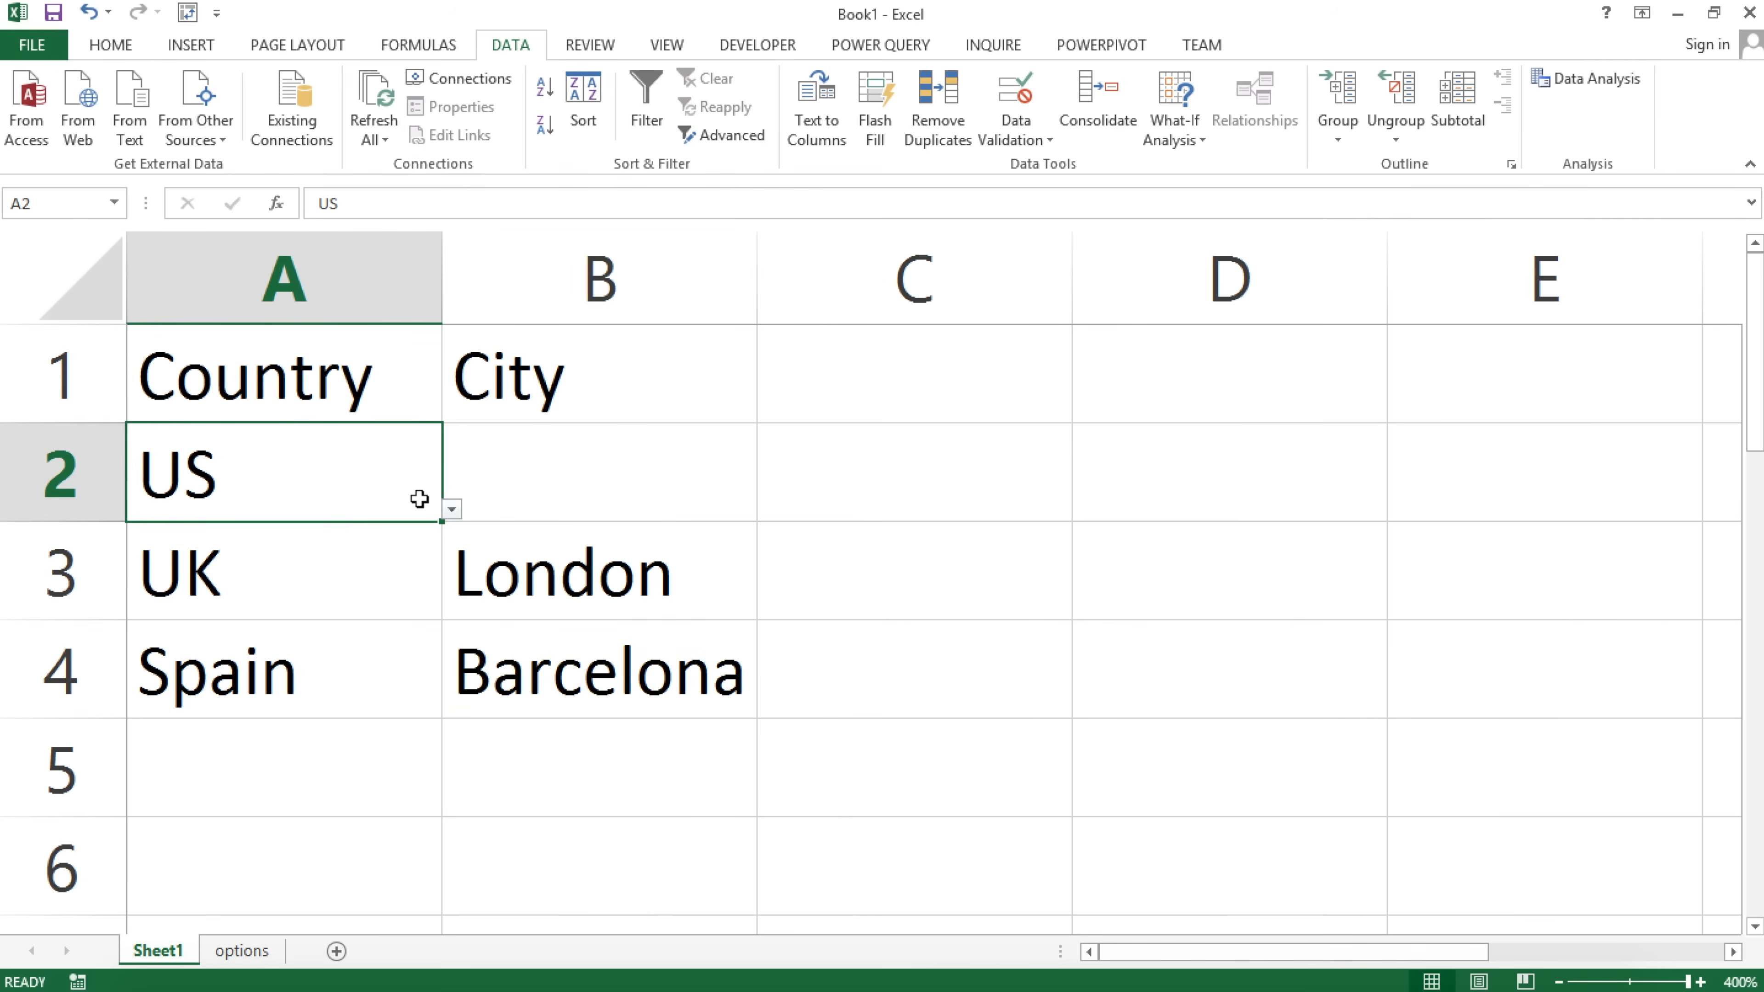
{"action": "left_click", "coordinate": [452, 510]}
{"action": "left_click", "coordinate": [269, 618]}
{"action": "left_click", "coordinate": [527, 488]}
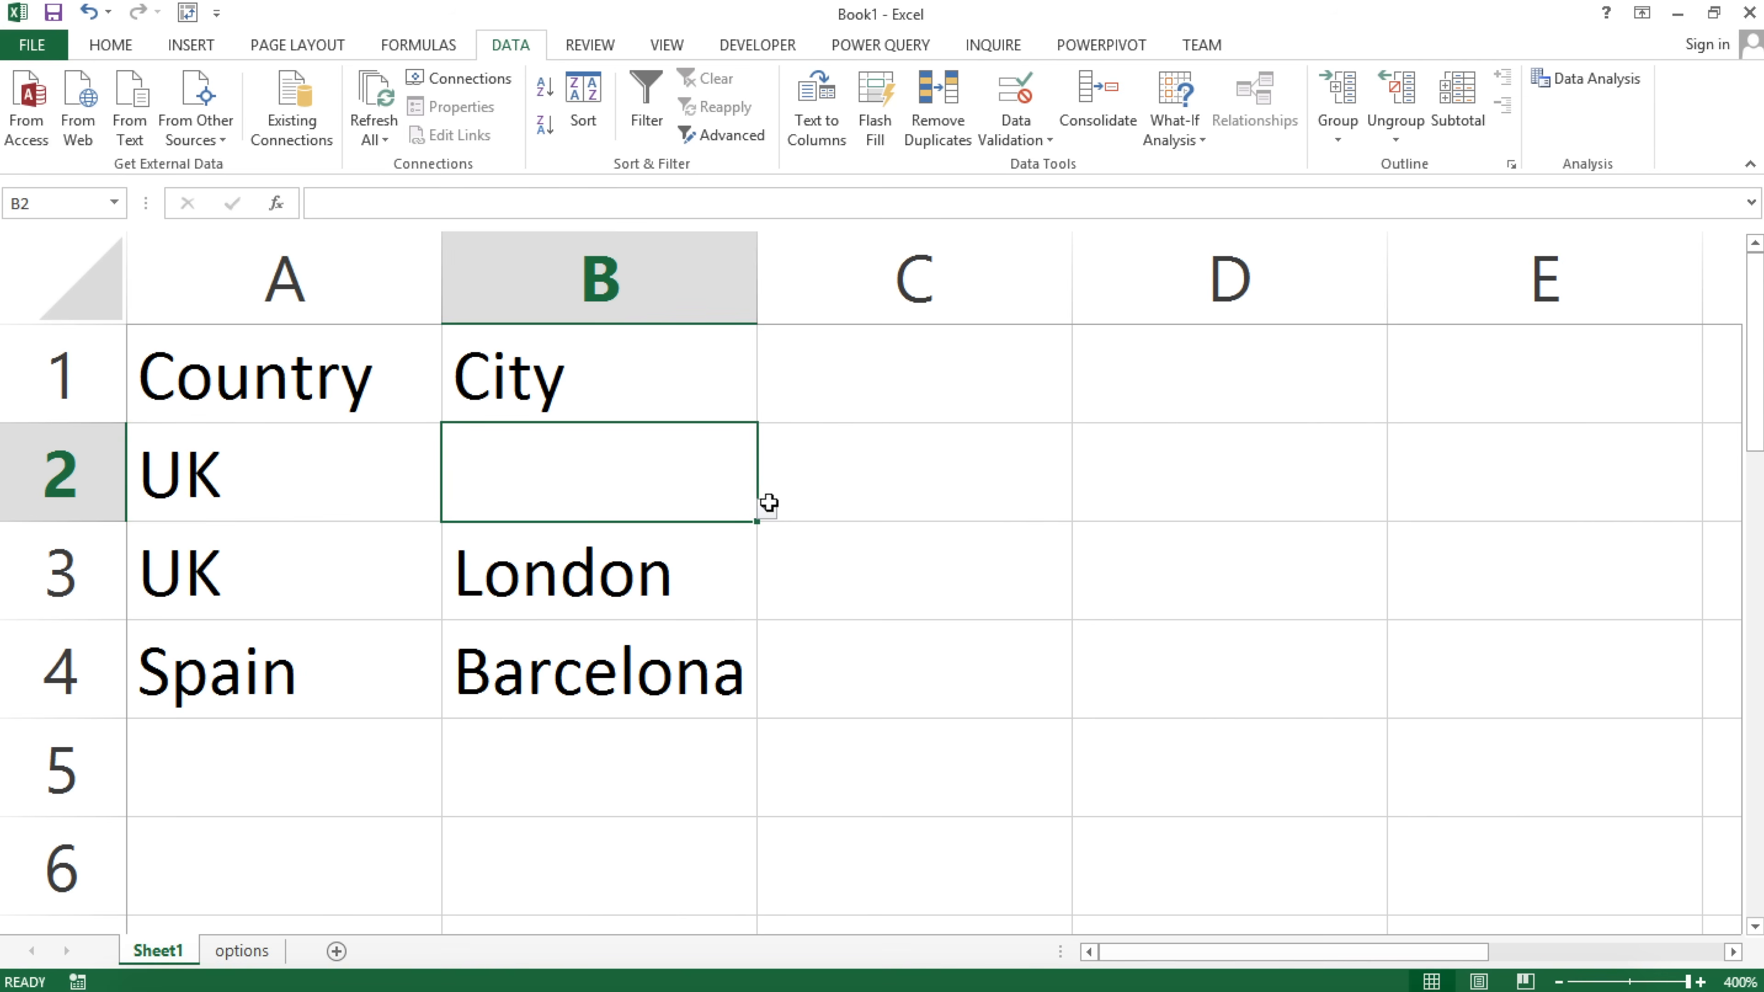
{"action": "left_click", "coordinate": [766, 510]}
{"action": "left_click", "coordinate": [533, 554]}
Change the country in A3 to US and choose Chicago as its city in B3.
{"action": "left_click", "coordinate": [410, 567]}
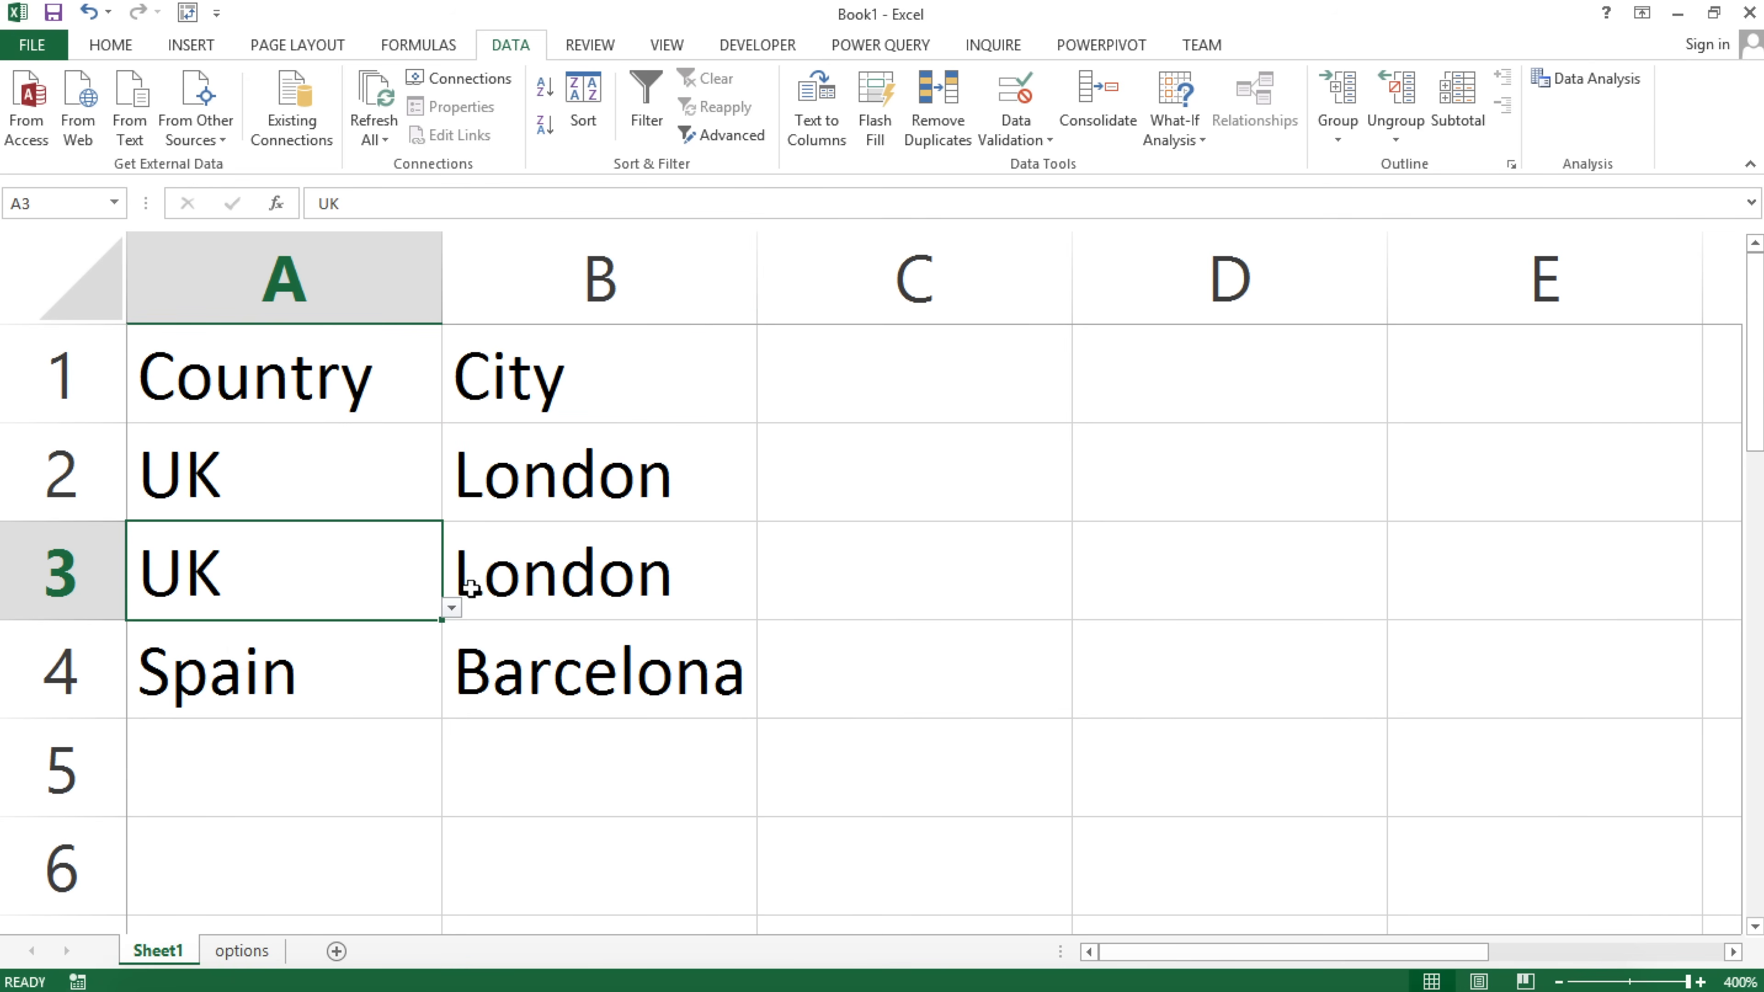
{"action": "left_click", "coordinate": [452, 608]}
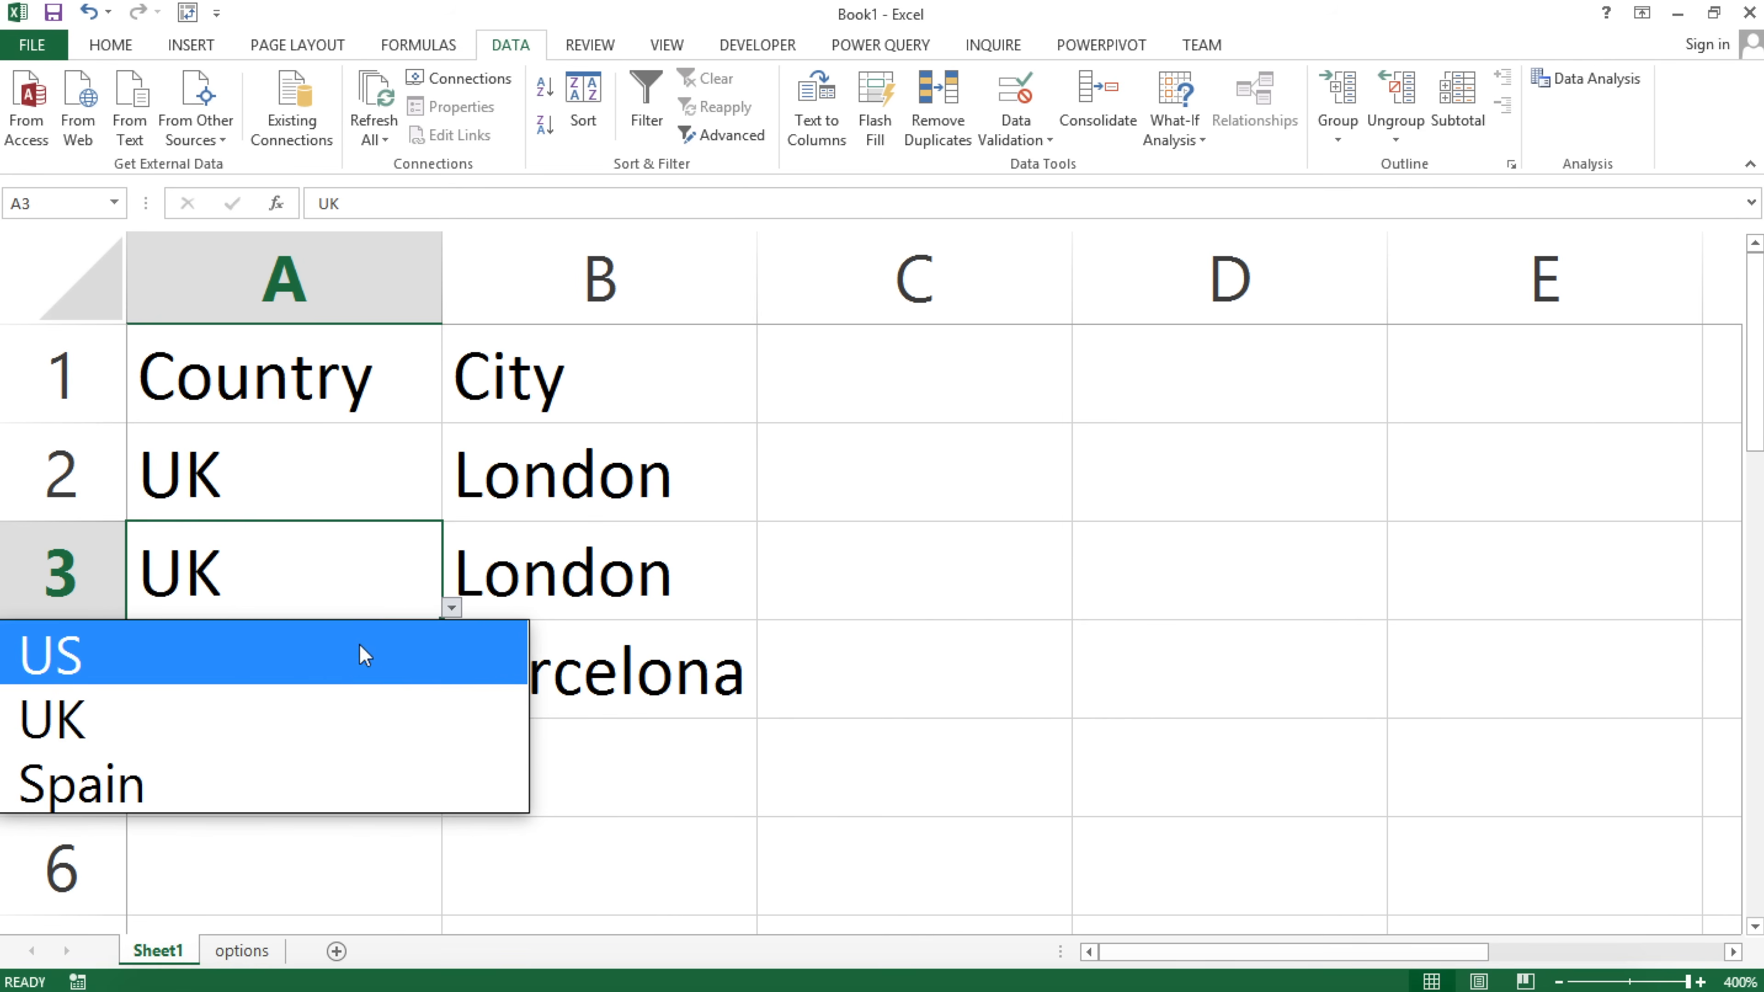
{"action": "left_click", "coordinate": [367, 653]}
{"action": "left_click", "coordinate": [628, 572]}
{"action": "left_click", "coordinate": [767, 608]}
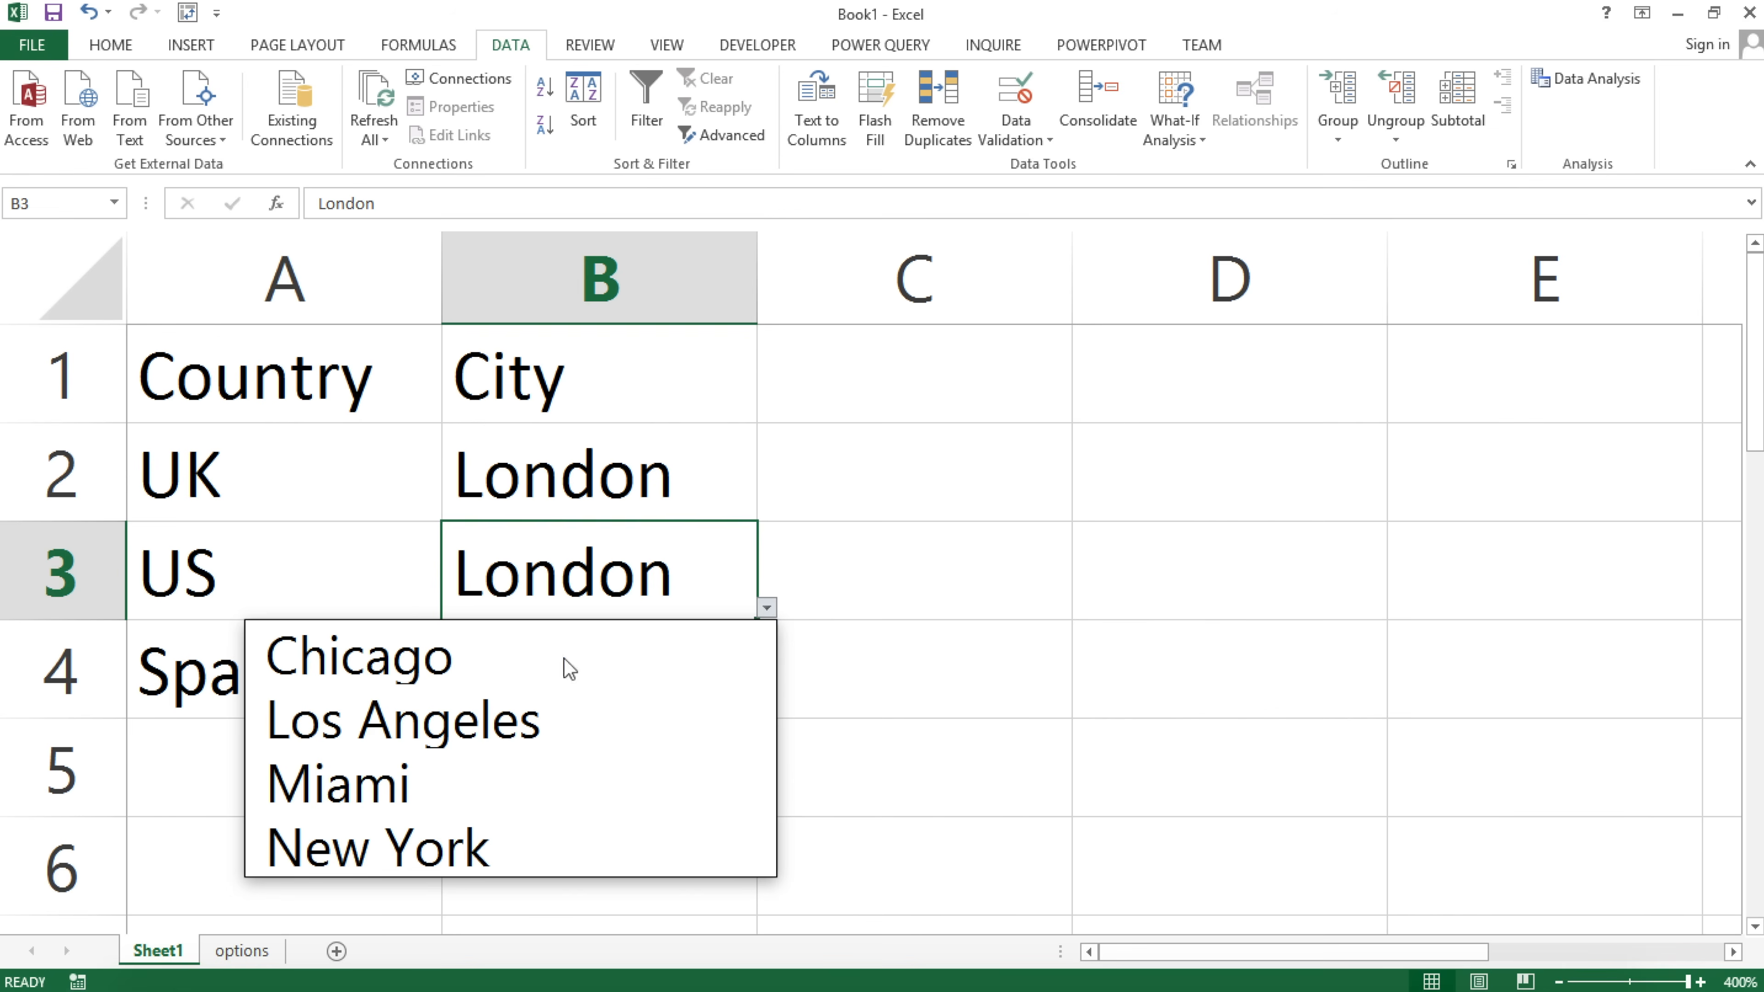
{"action": "left_click", "coordinate": [455, 668]}
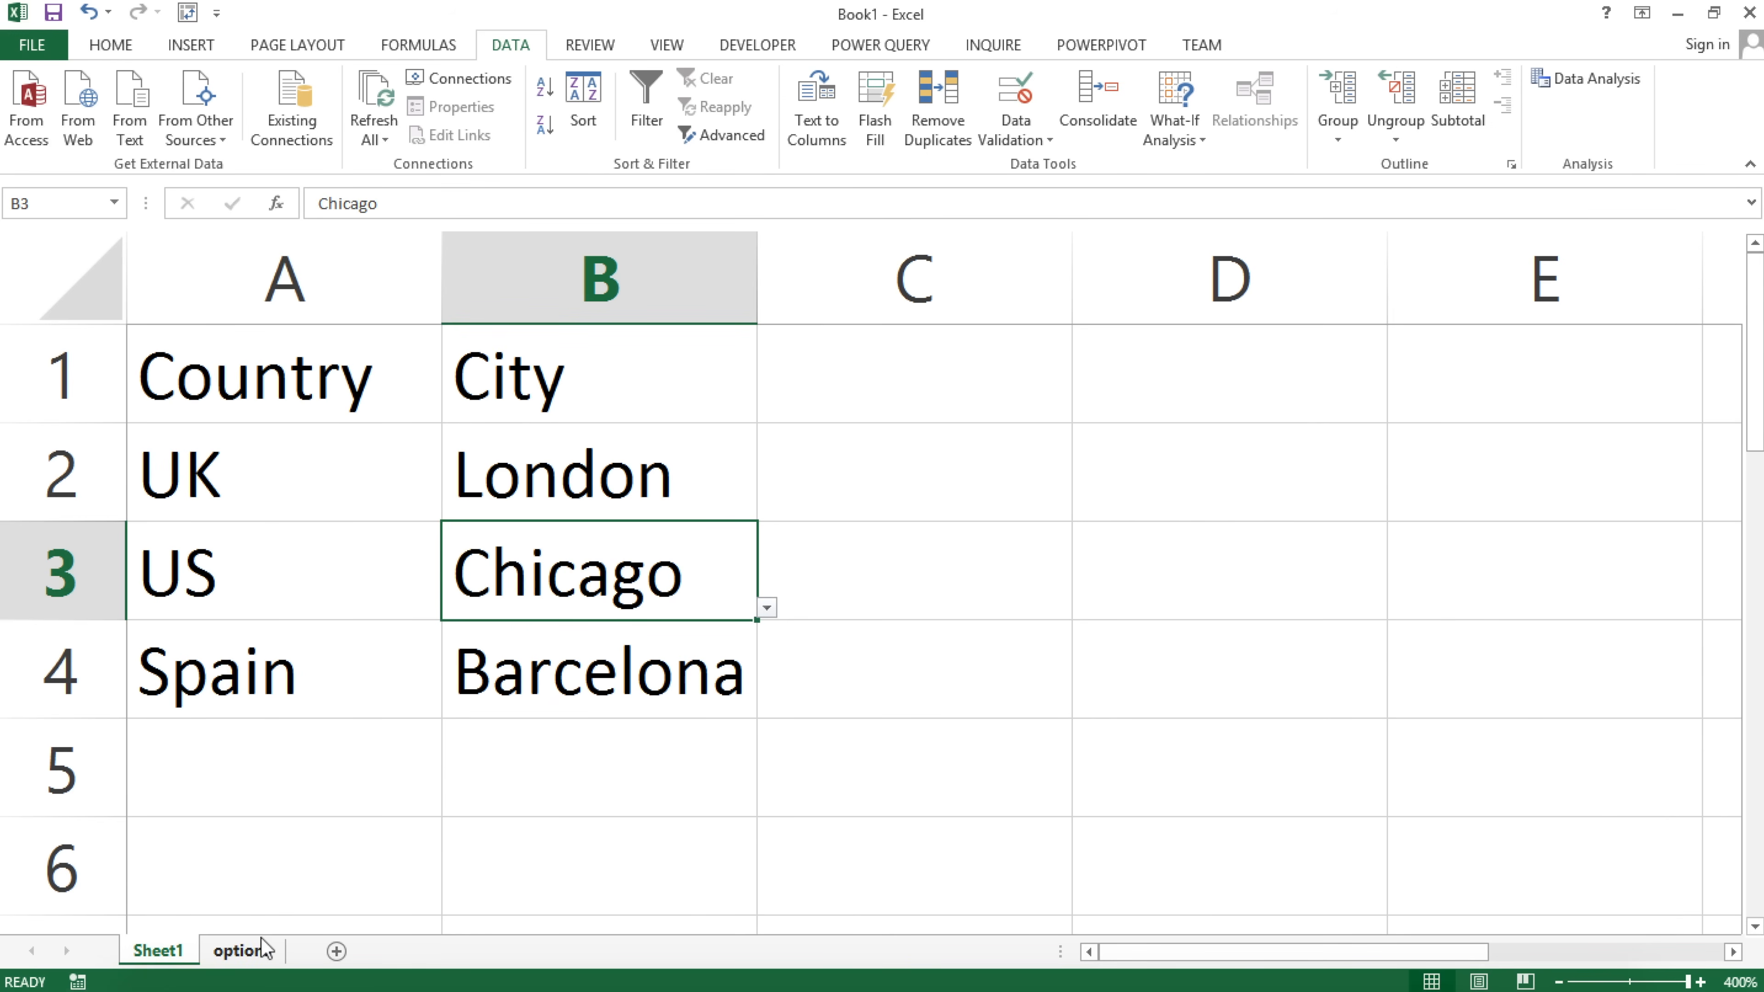
Enter the numbers 30, 40 and 50 in cells A7 to A9 of the options sheet.
{"action": "left_click", "coordinate": [252, 949]}
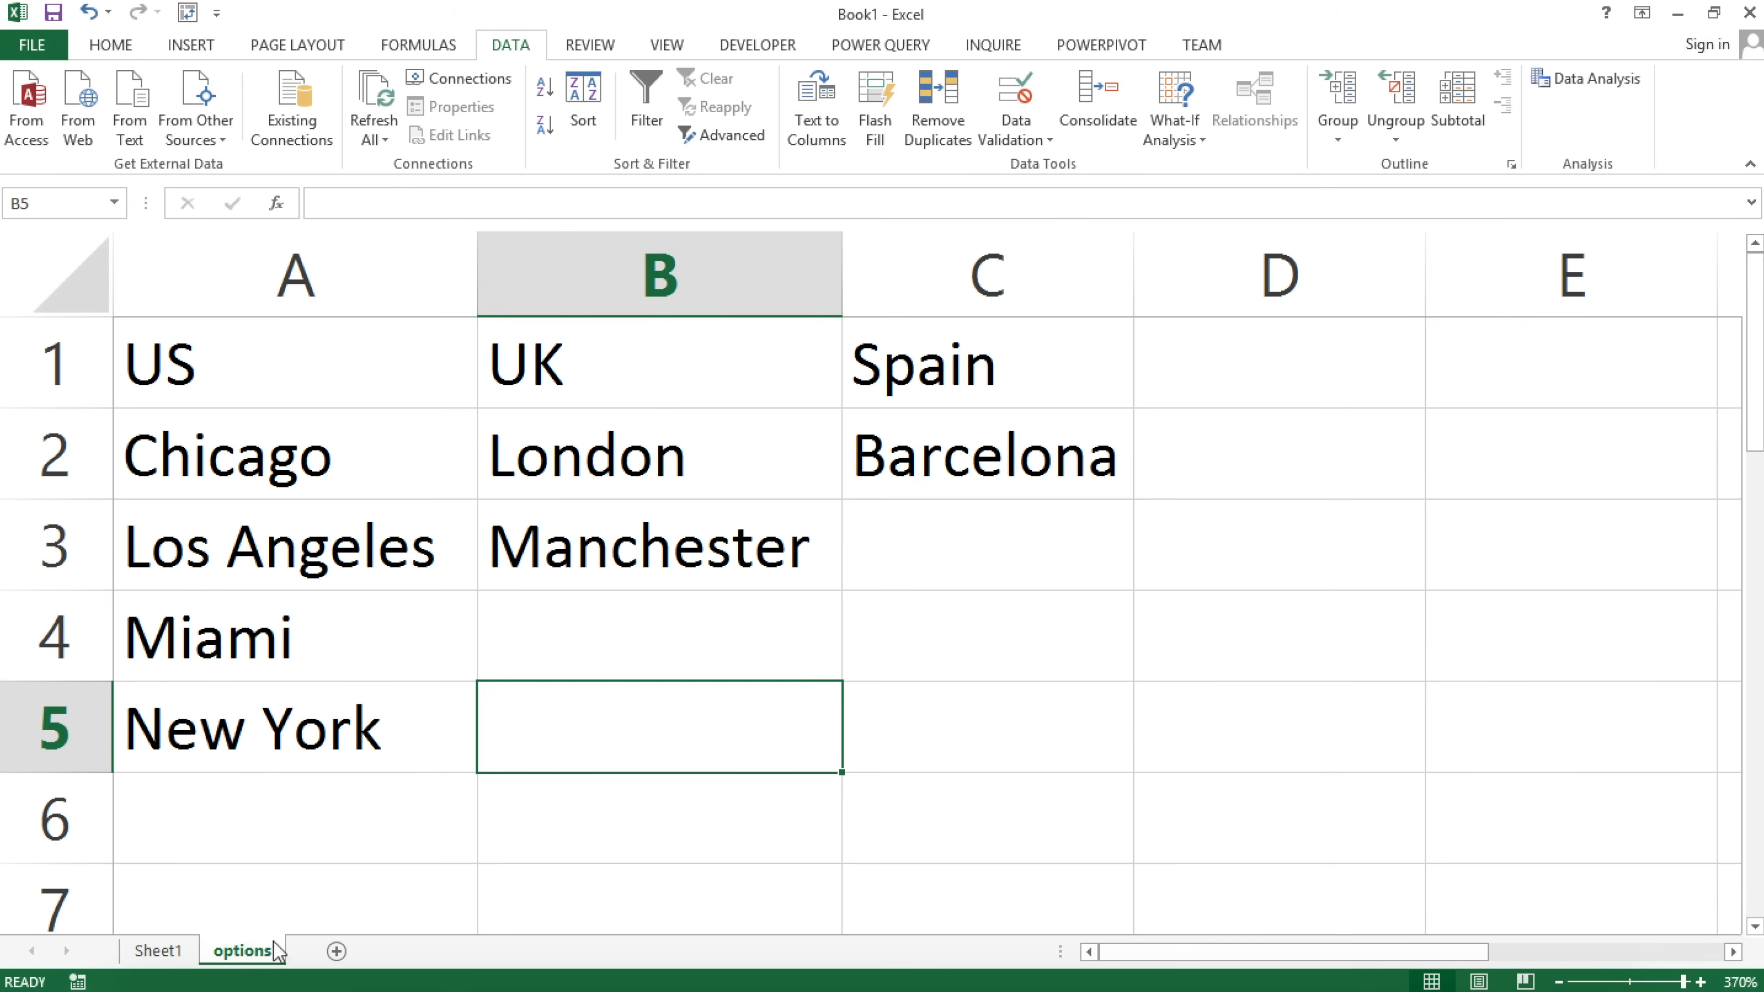
{"action": "scroll", "coordinate": [603, 776], "scroll_direction": "down", "scroll_amount": 2}
{"action": "scroll", "coordinate": [603, 776], "scroll_direction": "up", "scroll_amount": 2}
{"action": "scroll", "coordinate": [603, 777], "scroll_direction": "down", "scroll_amount": 1}
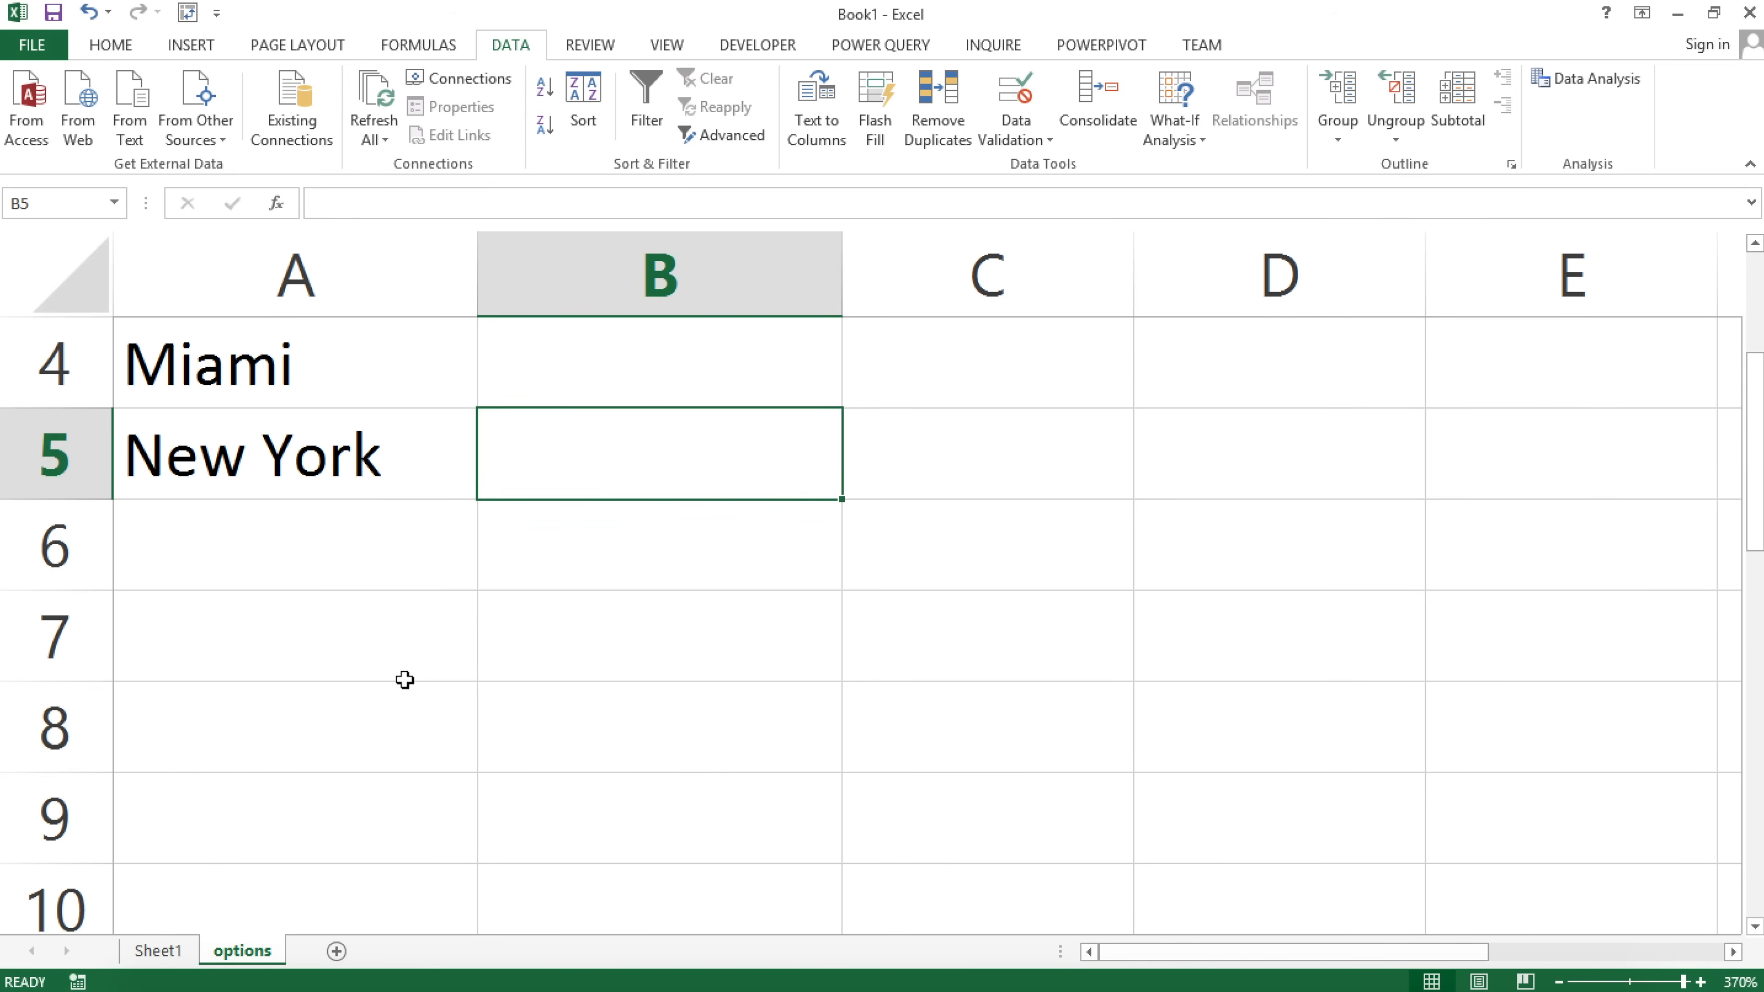
{"action": "left_click", "coordinate": [406, 668]}
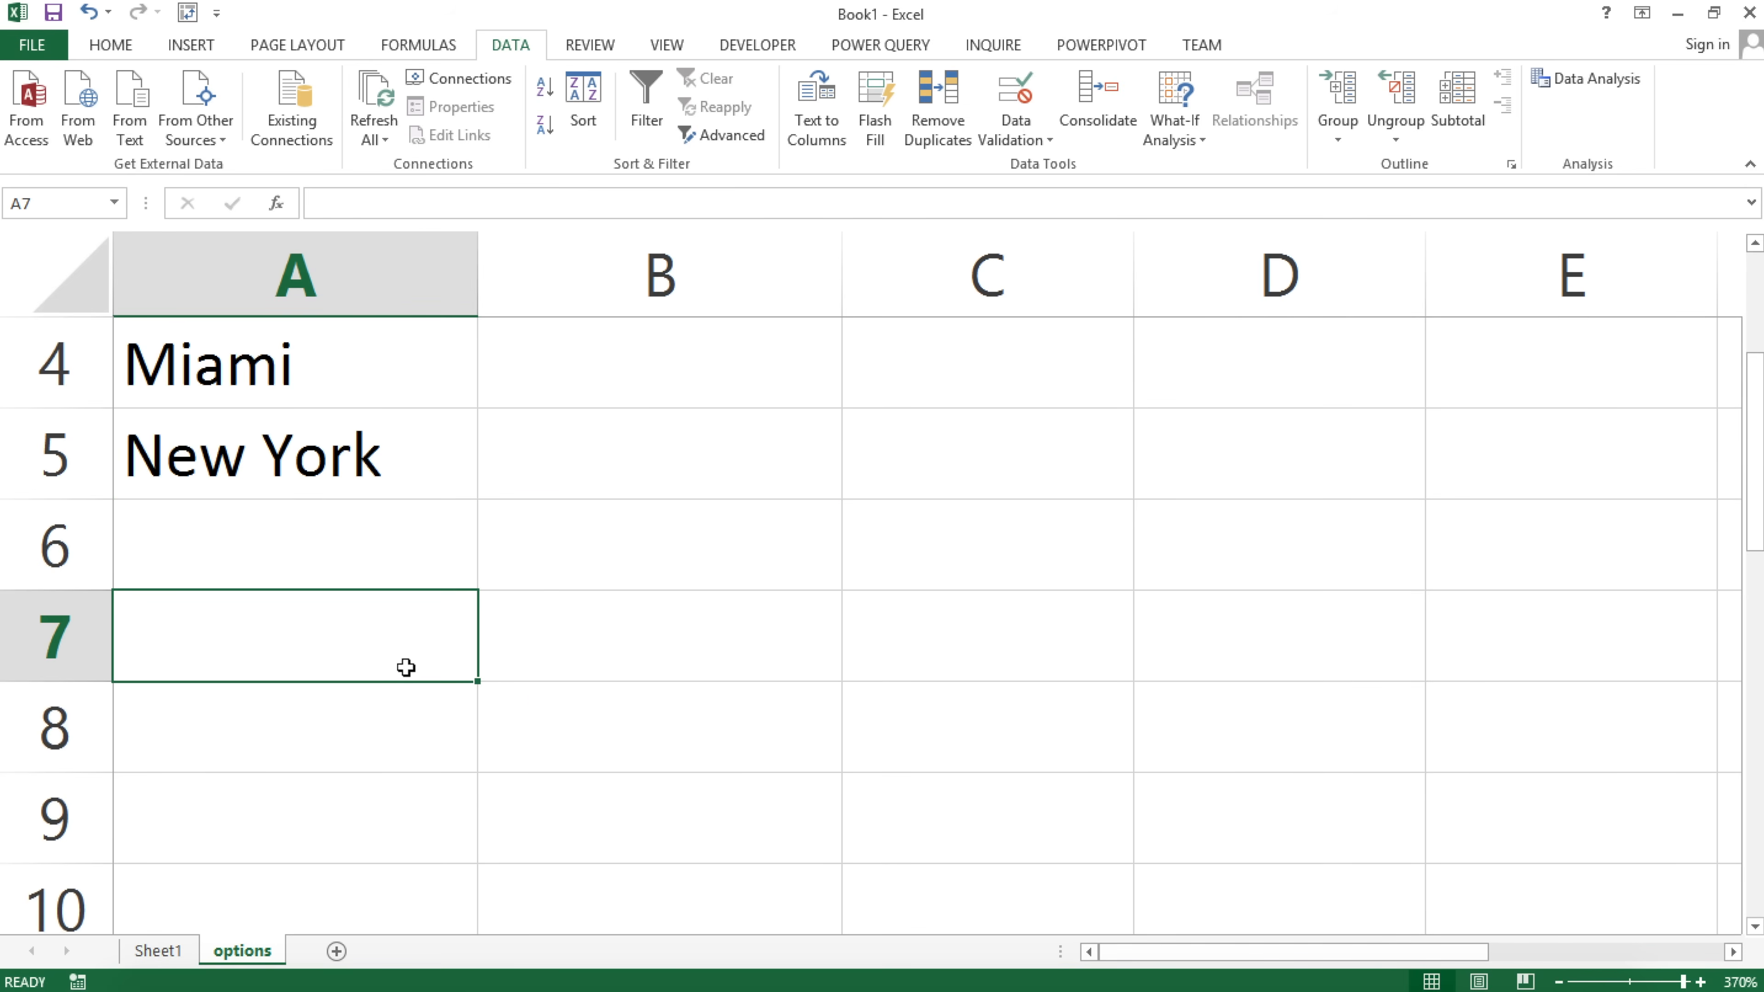
{"action": "type", "text": "30"}
{"action": "key", "text": "Return"}
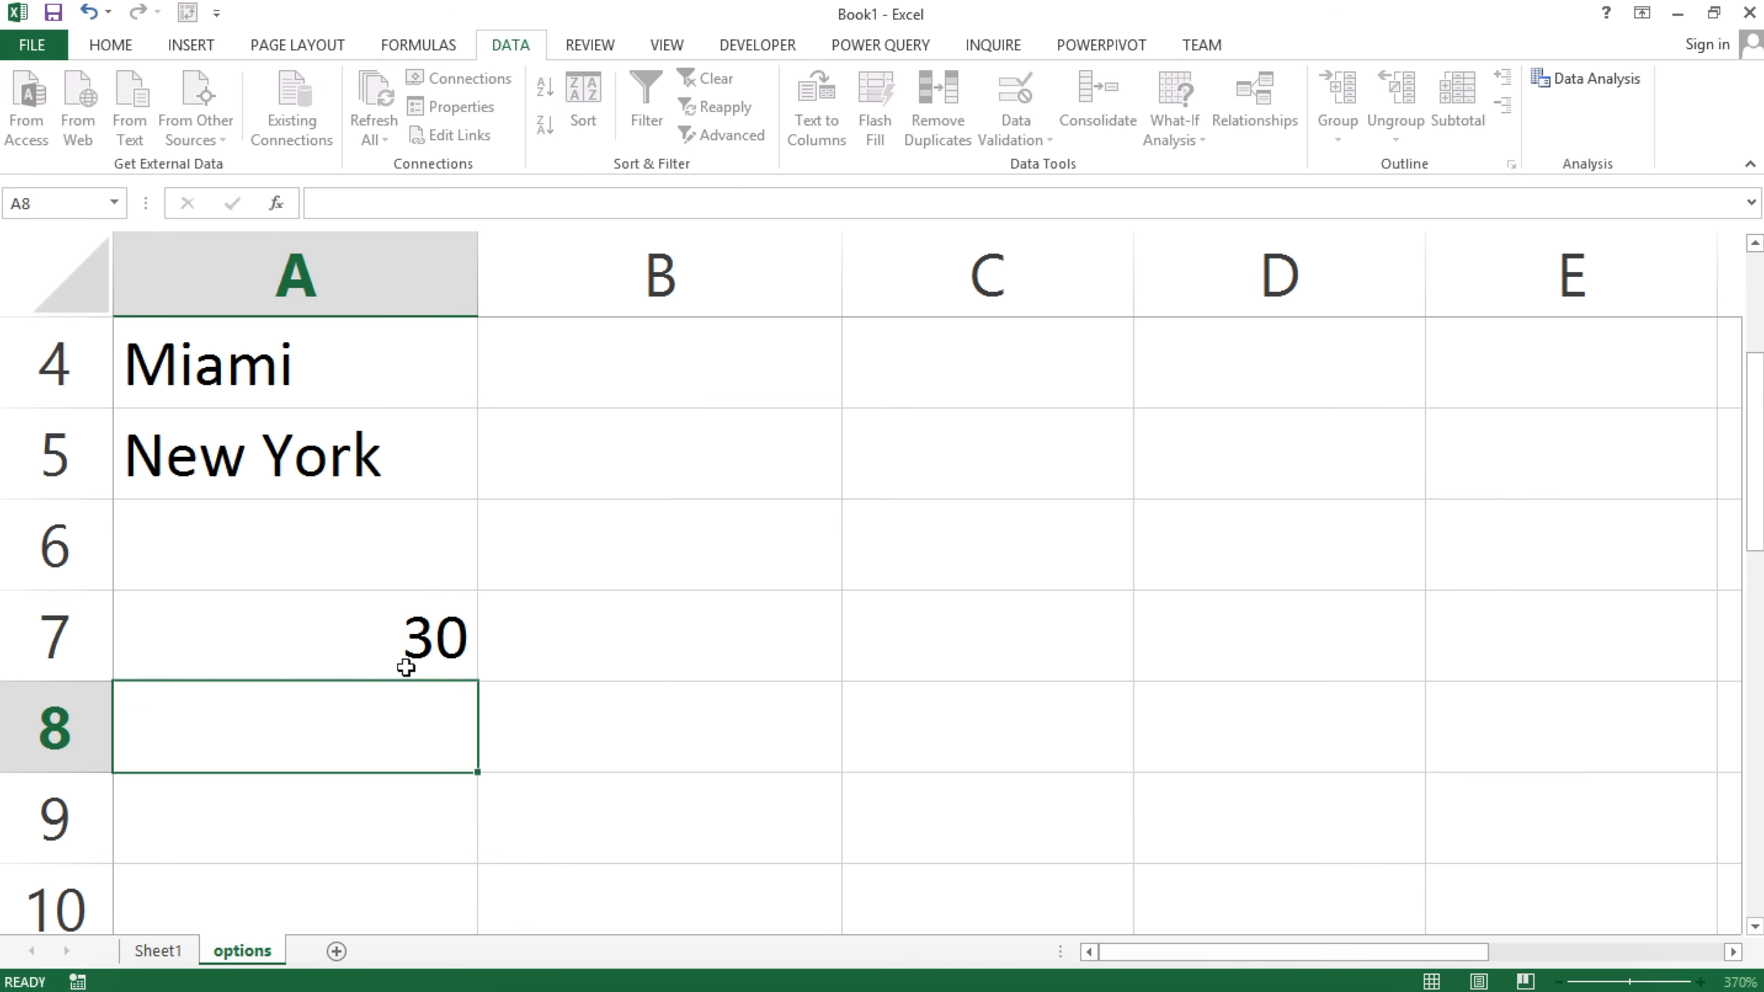
{"action": "type", "text": "40"}
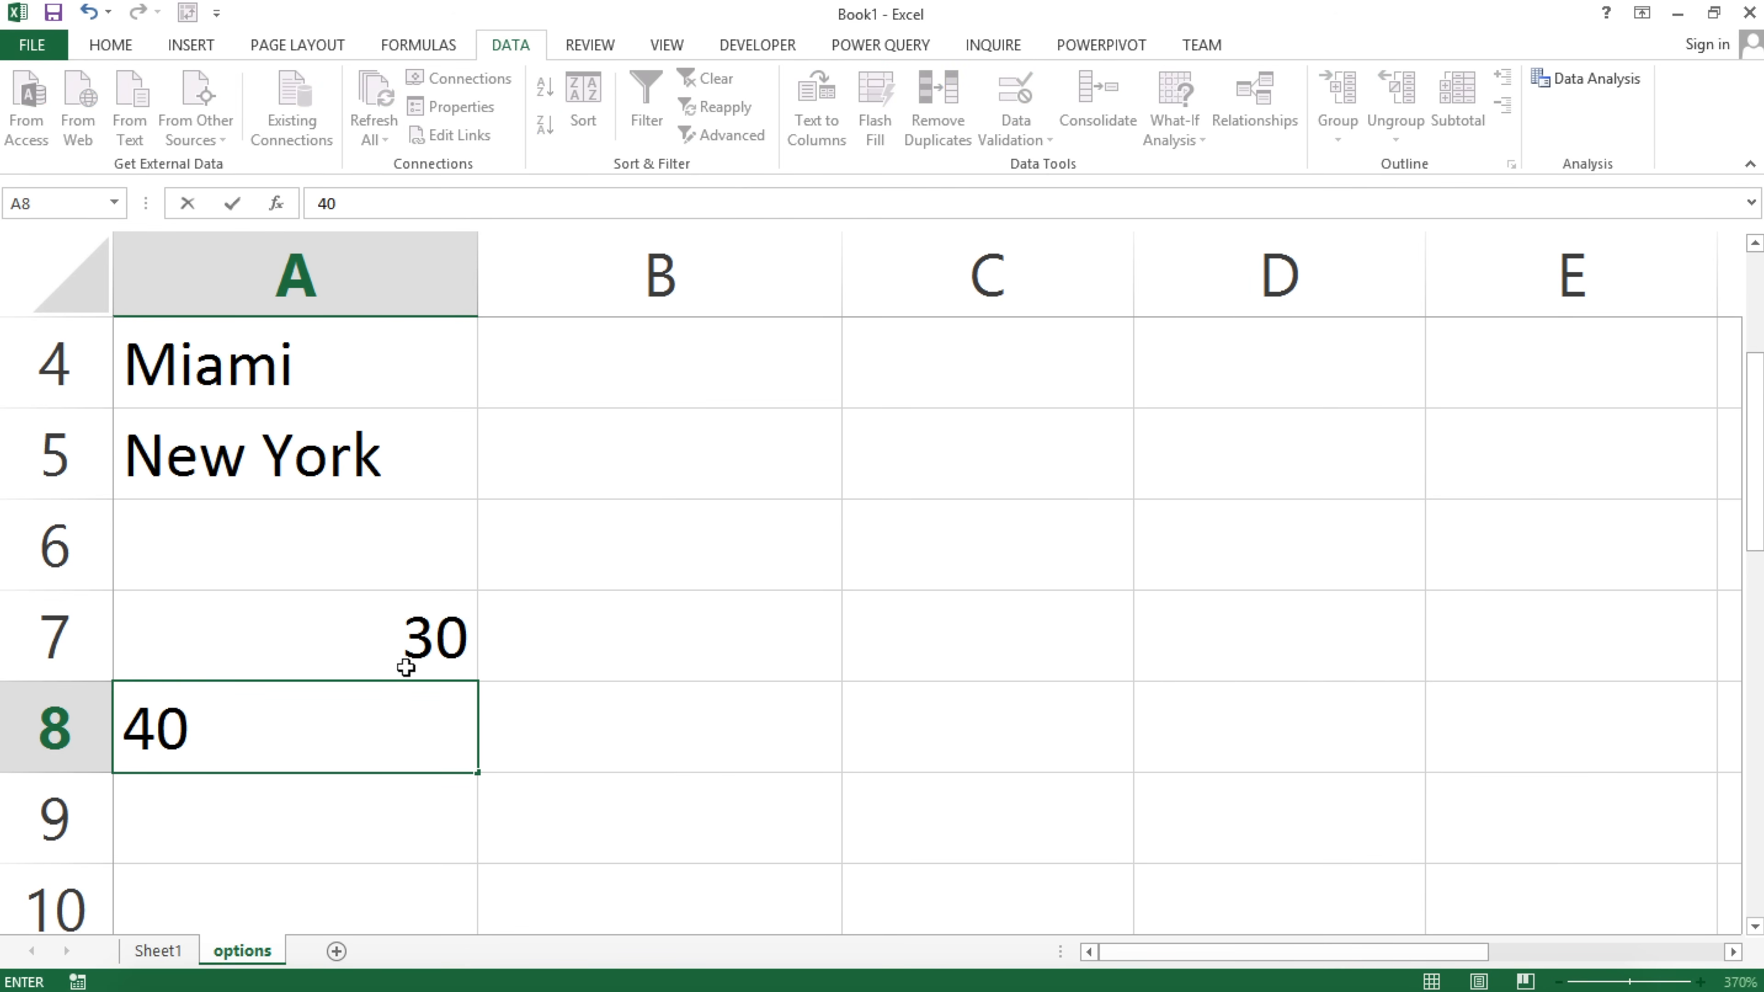
{"action": "key", "text": "Return"}
{"action": "type", "text": "50"}
{"action": "key", "text": "Return"}
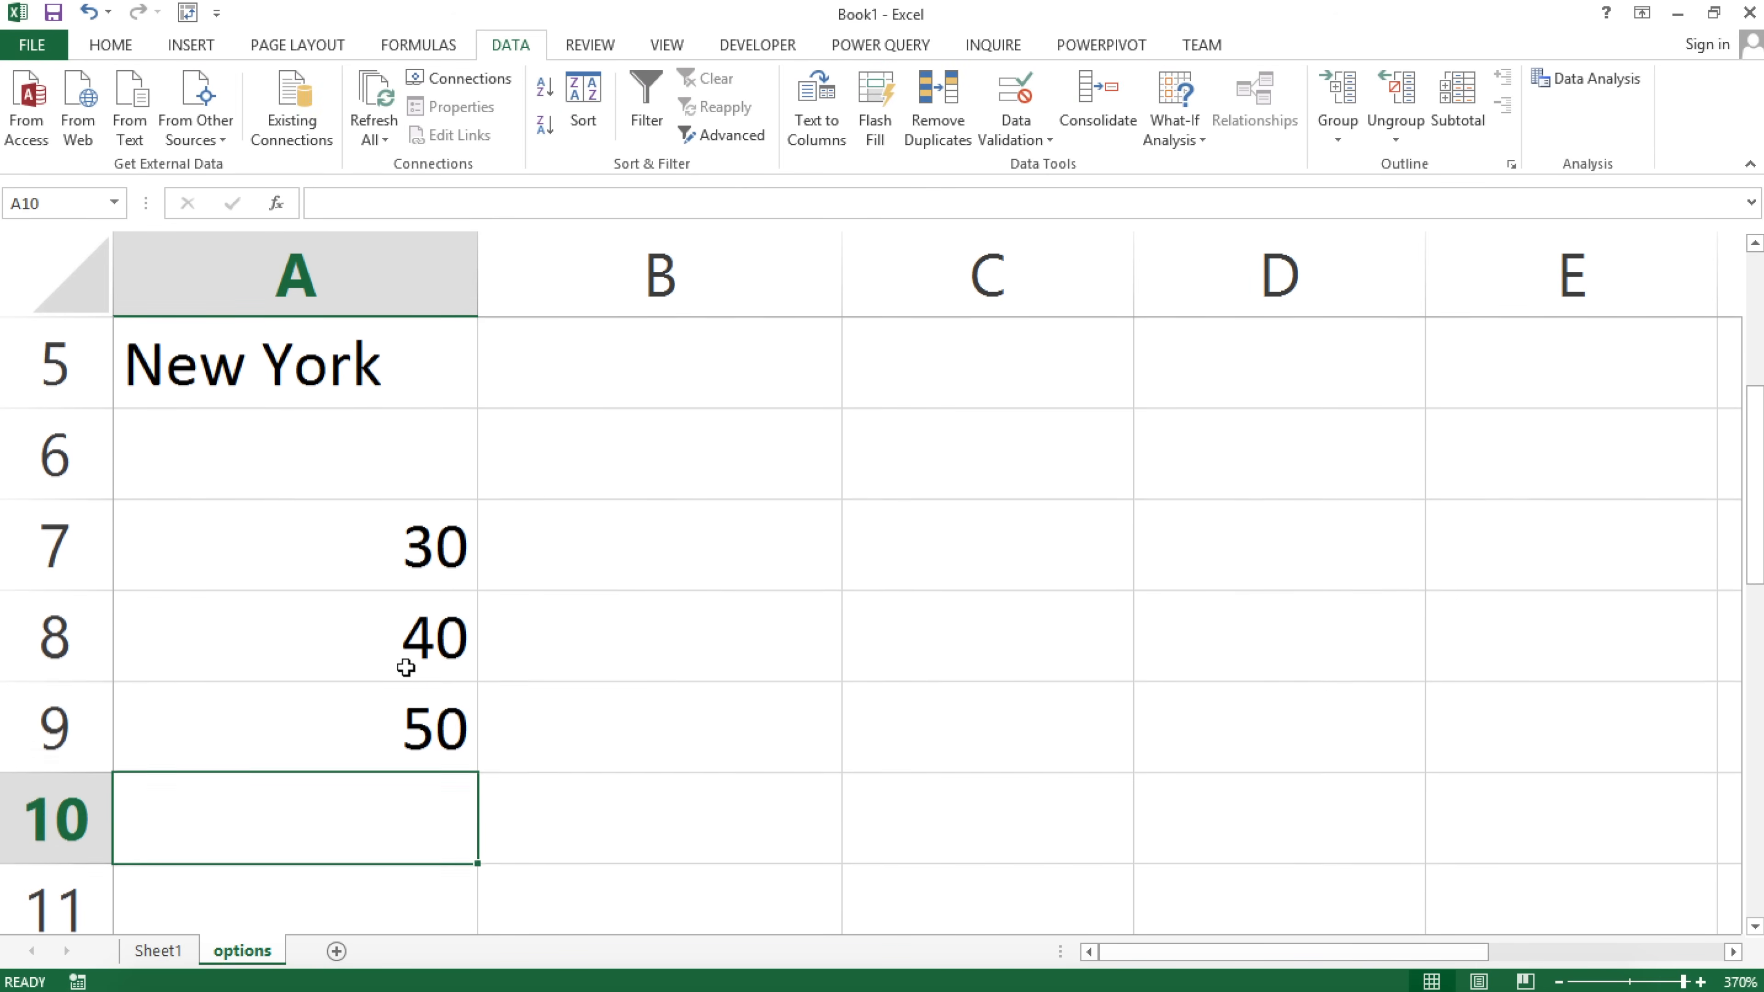
Try to name the range A7:A9 "some numbers" and clear the numbers from those cells.
{"action": "key", "text": "Up"}
{"action": "key", "text": "Up"}
{"action": "key", "text": "Up"}
{"action": "key", "text": "Right"}
{"action": "key", "text": "Right"}
{"action": "left_click_drag", "start_coordinate": [410, 554], "coordinate": [410, 748]}
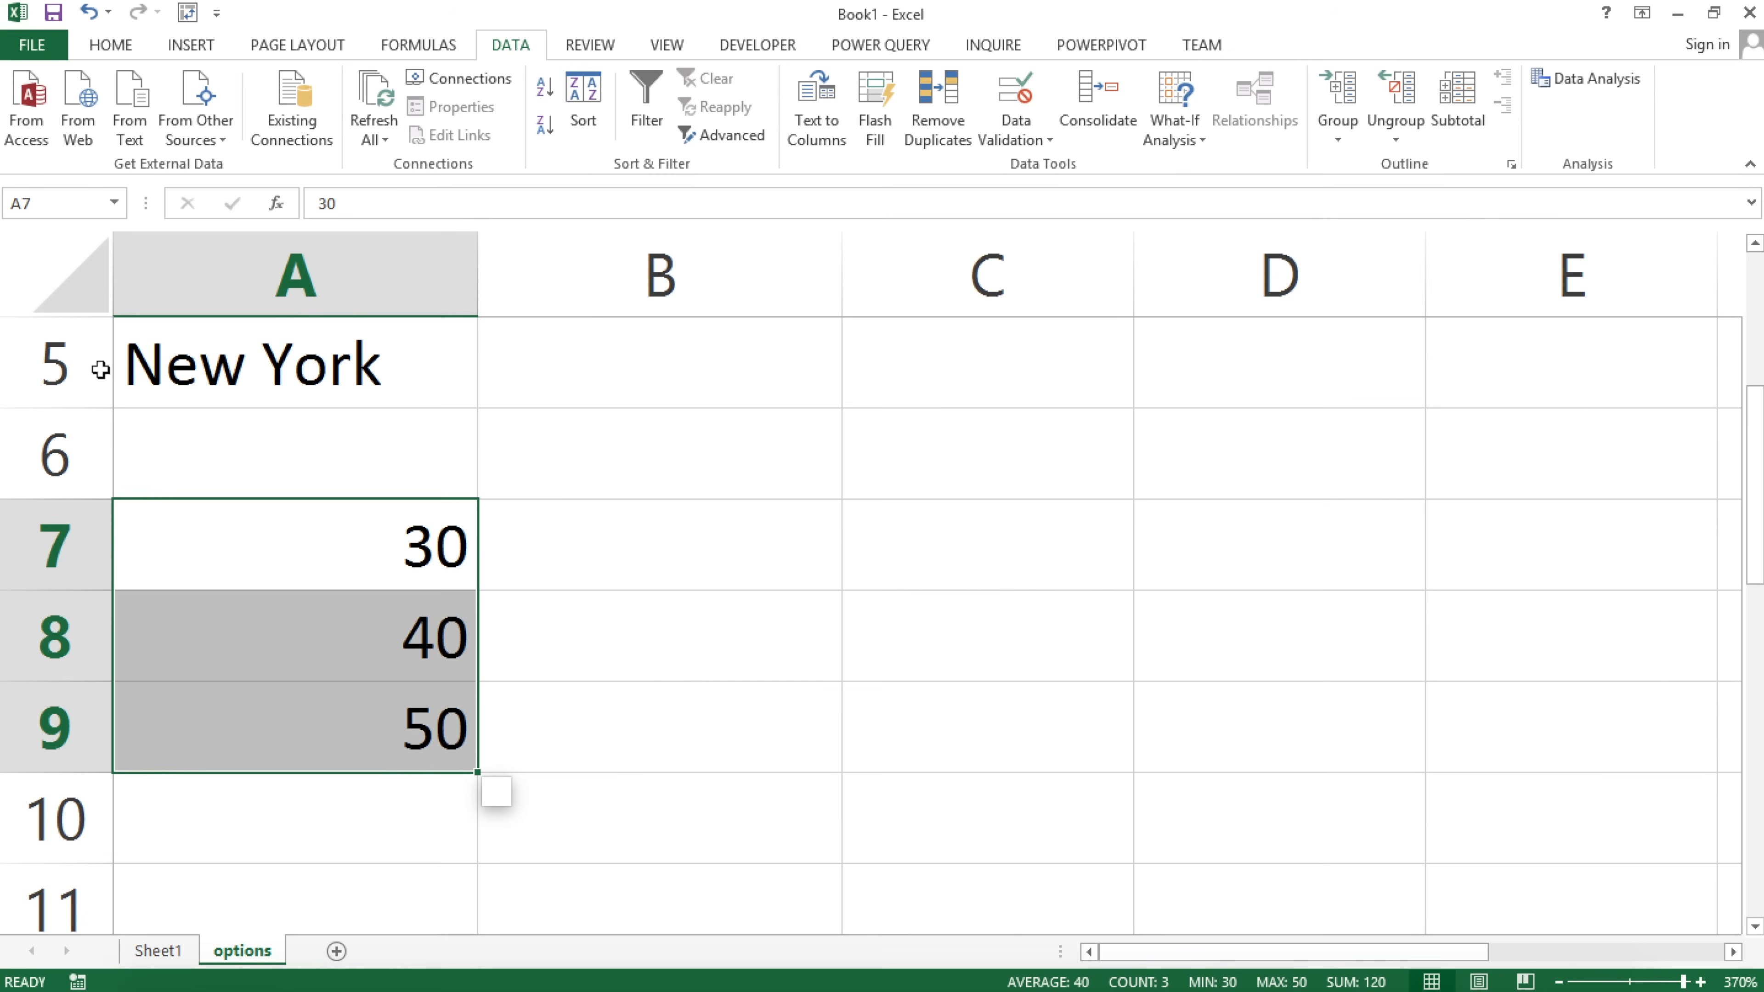
{"action": "left_click", "coordinate": [60, 204]}
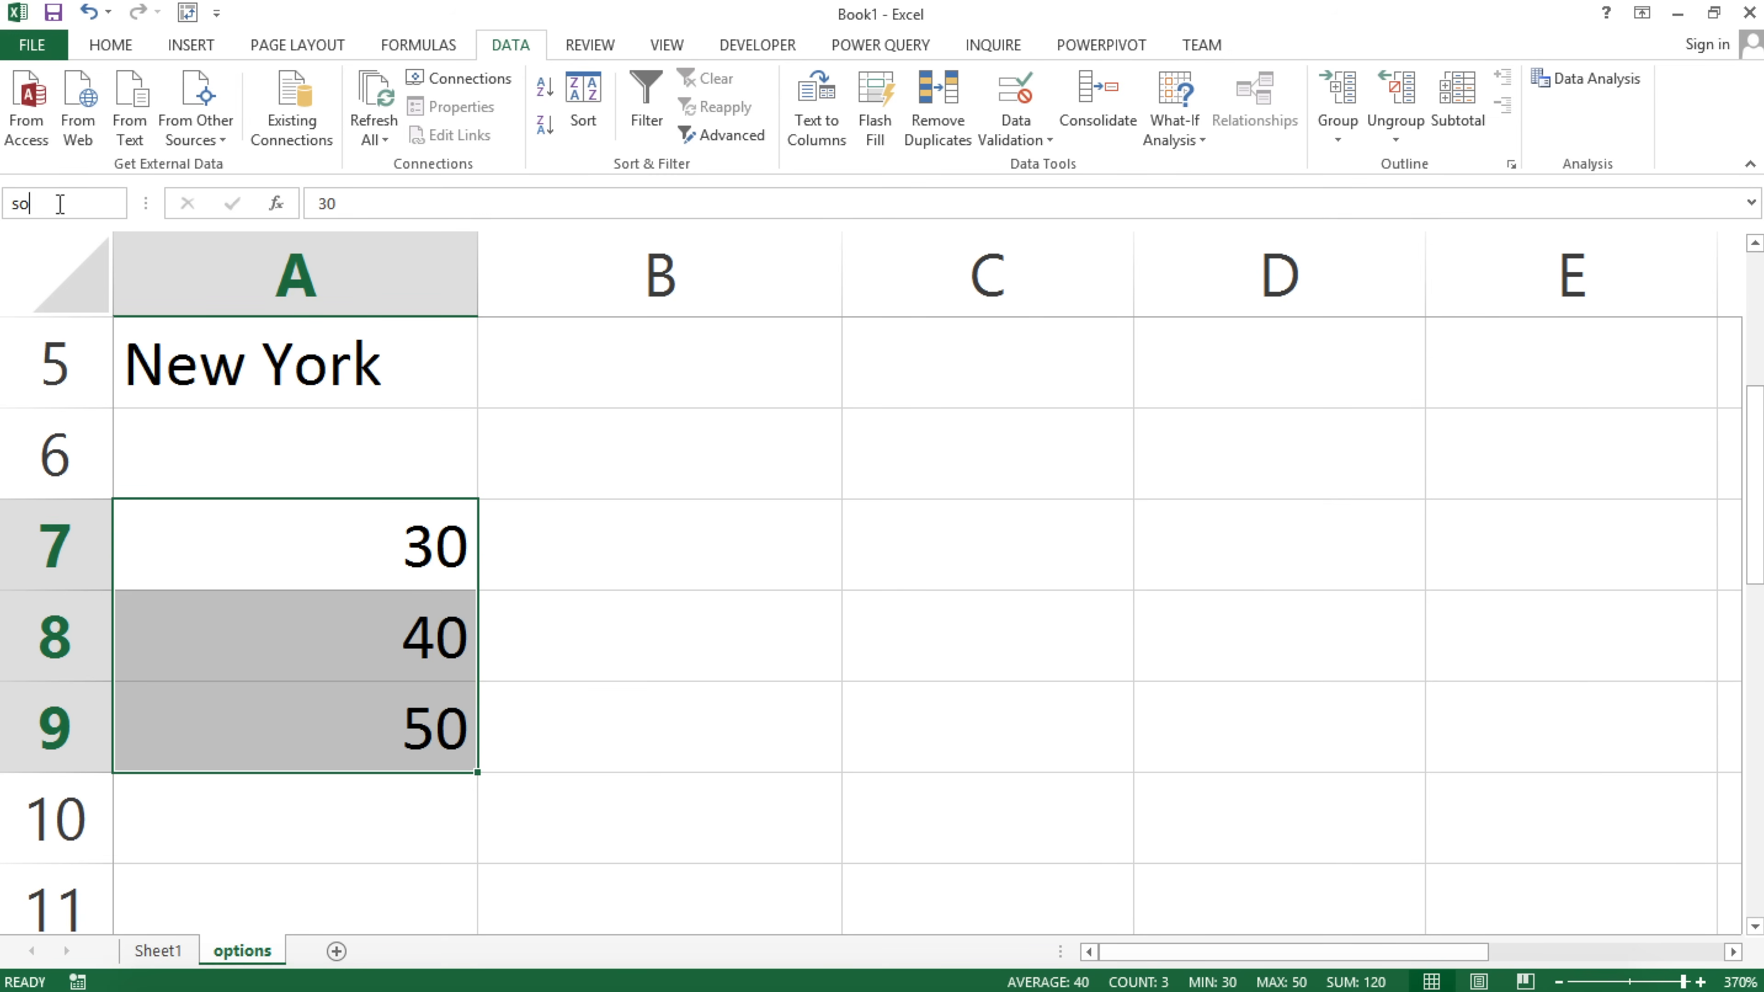
{"action": "type", "text": "some numbers"}
{"action": "key", "text": "Return"}
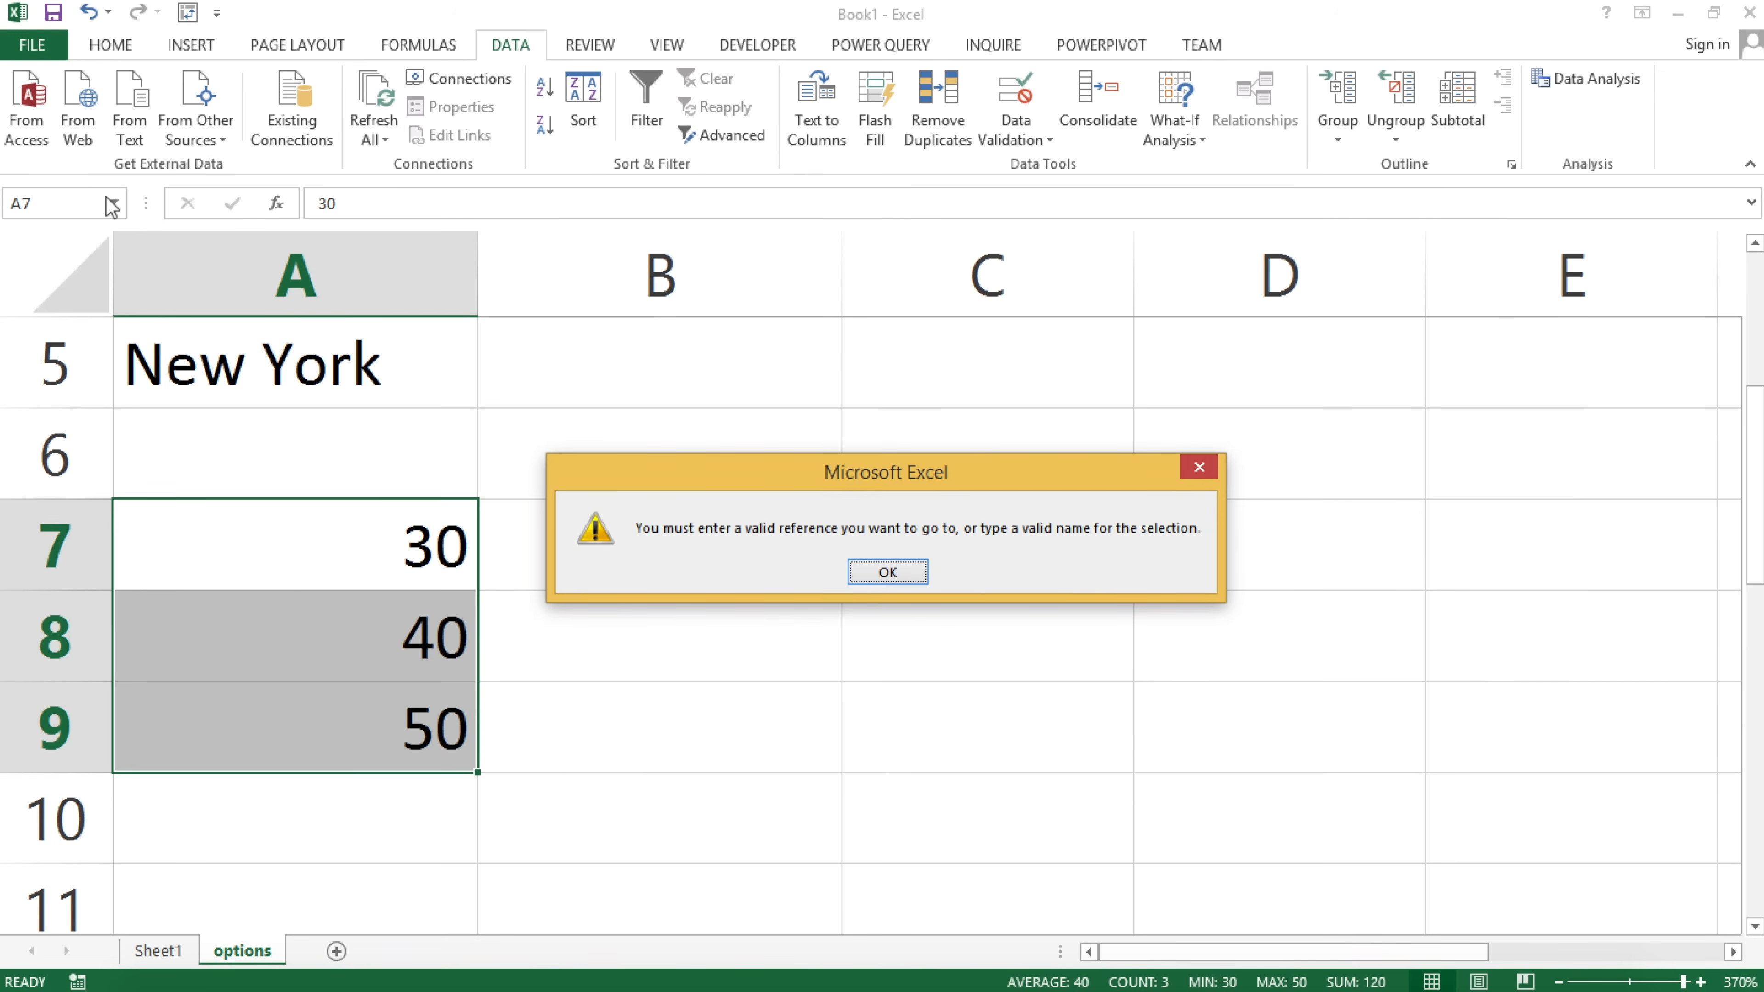
{"action": "key", "text": "Return"}
{"action": "key", "text": "Delete"}
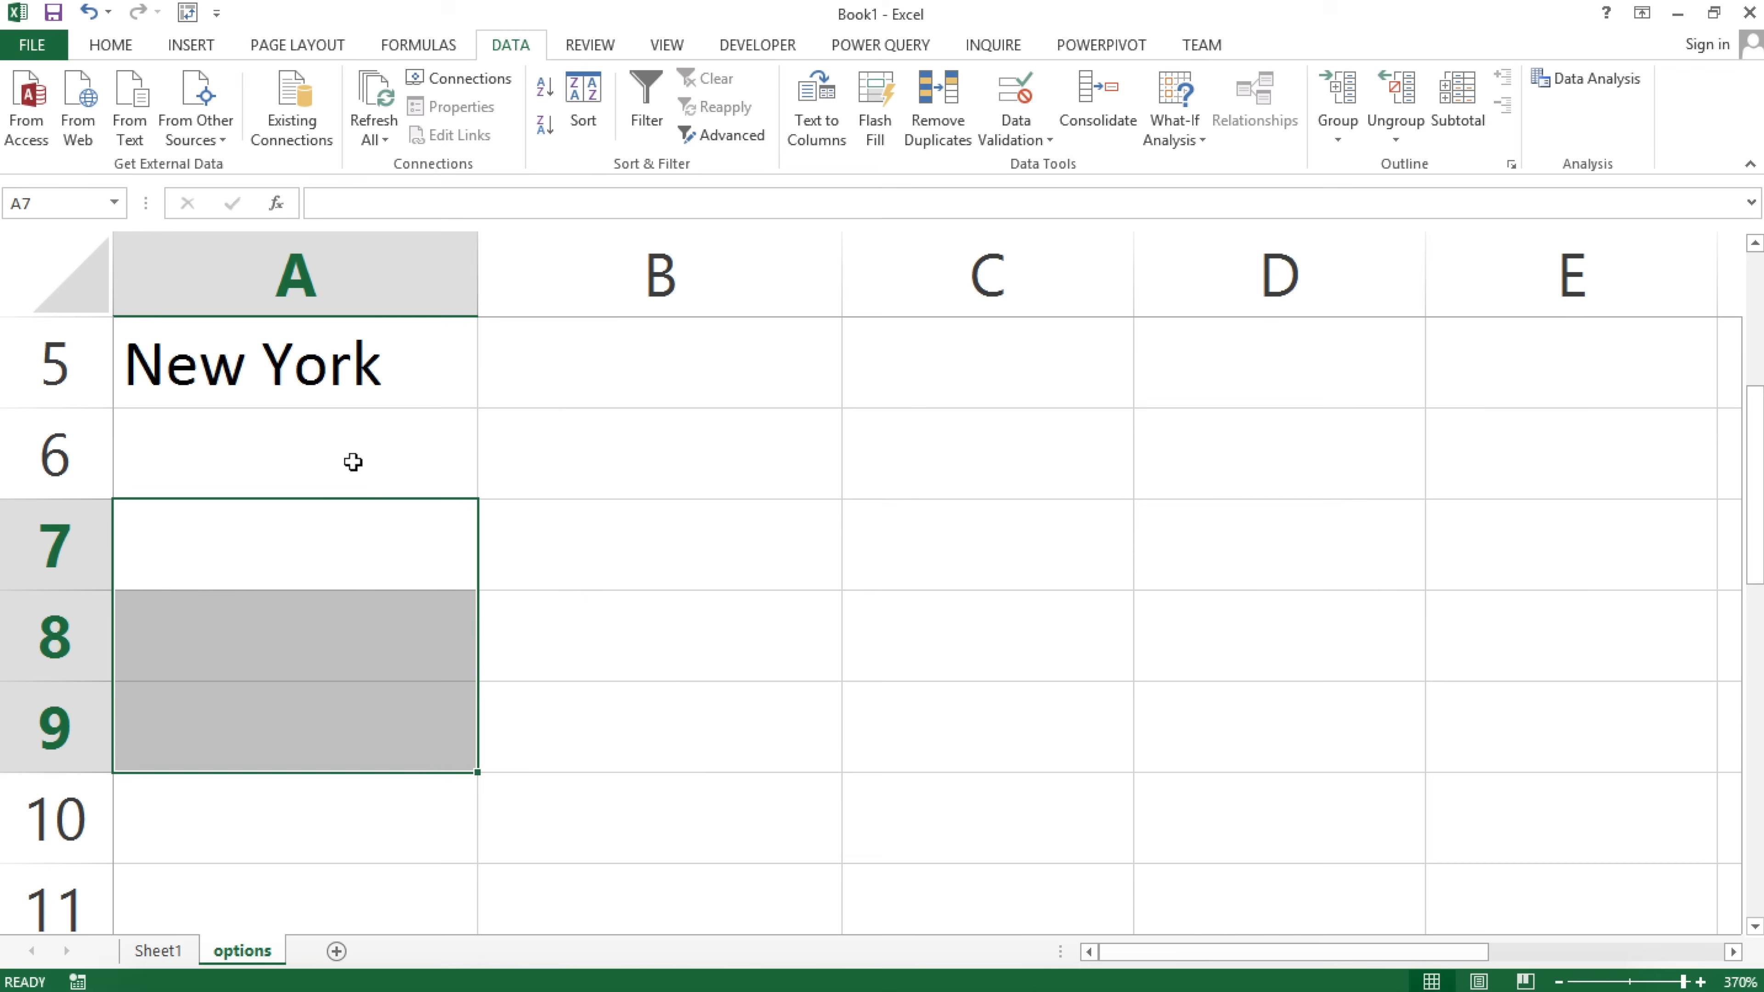
Change the country header in A1 of the options sheet to United States and widen column A to fit it.
{"action": "scroll", "coordinate": [354, 462], "scroll_direction": "up", "scroll_amount": 2}
{"action": "left_click", "coordinate": [264, 351]}
{"action": "double_click", "coordinate": [254, 358]}
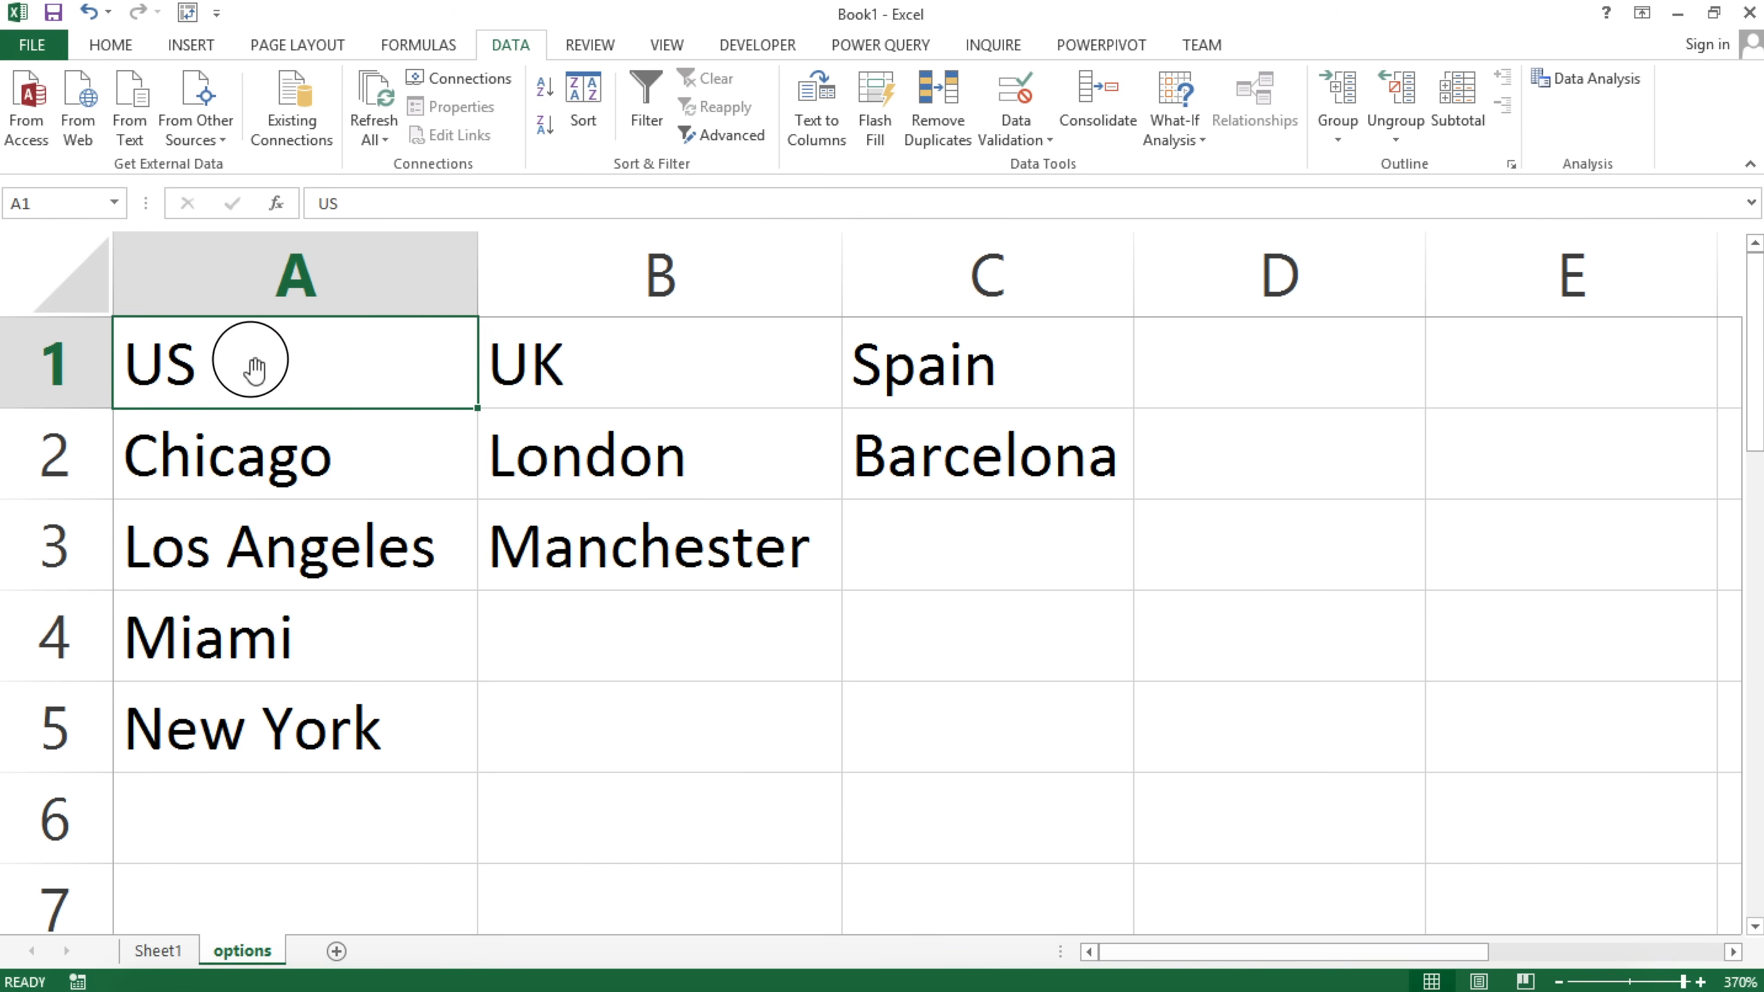
{"action": "key", "text": "BackSpace"}
{"action": "type", "text": "ni"}
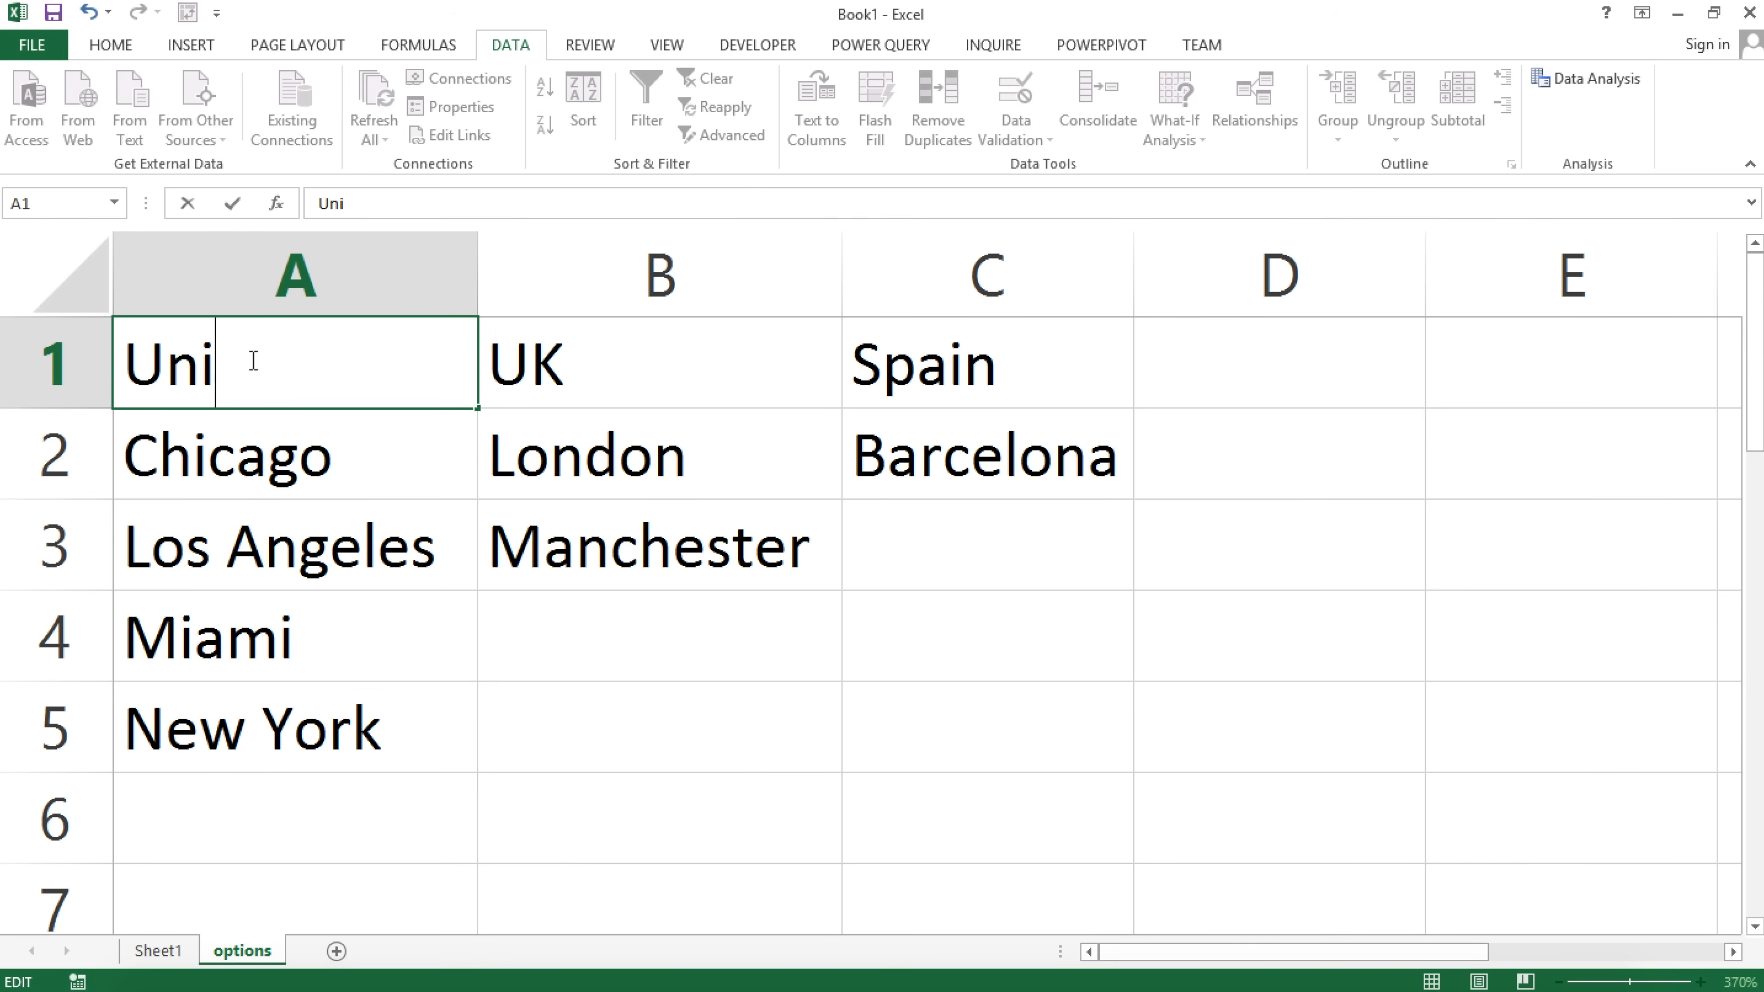
{"action": "type", "text": "ted Sta"}
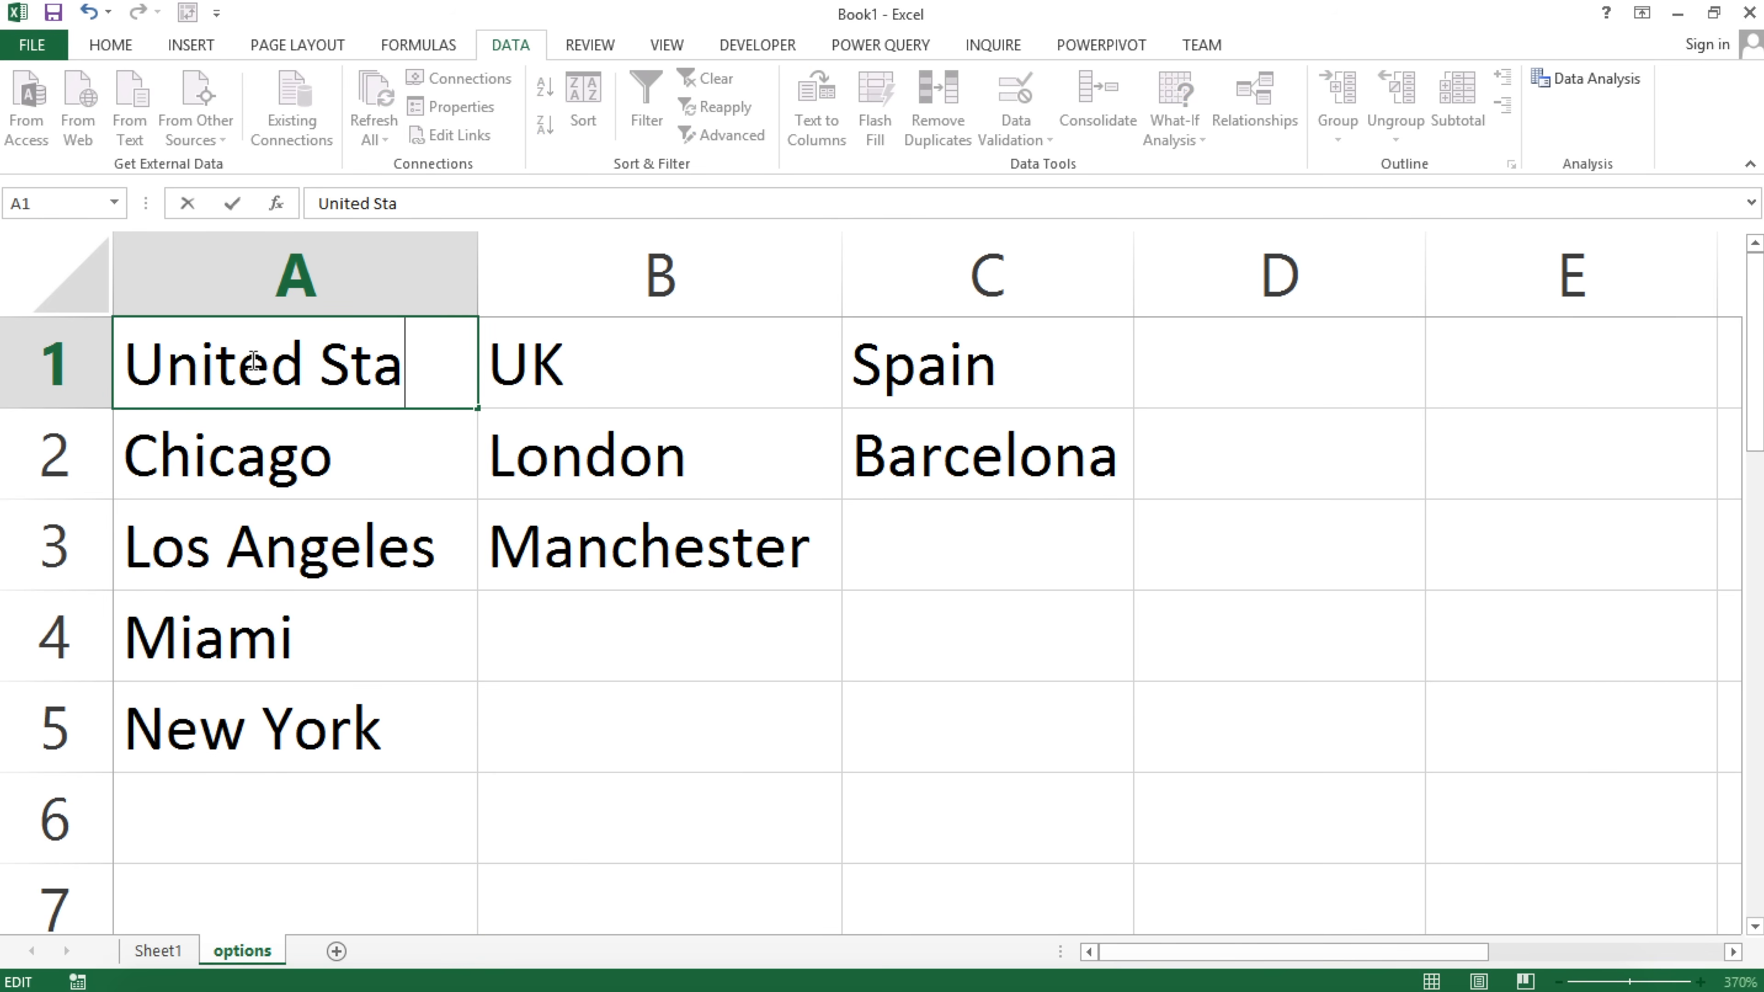
{"action": "type", "text": "tes"}
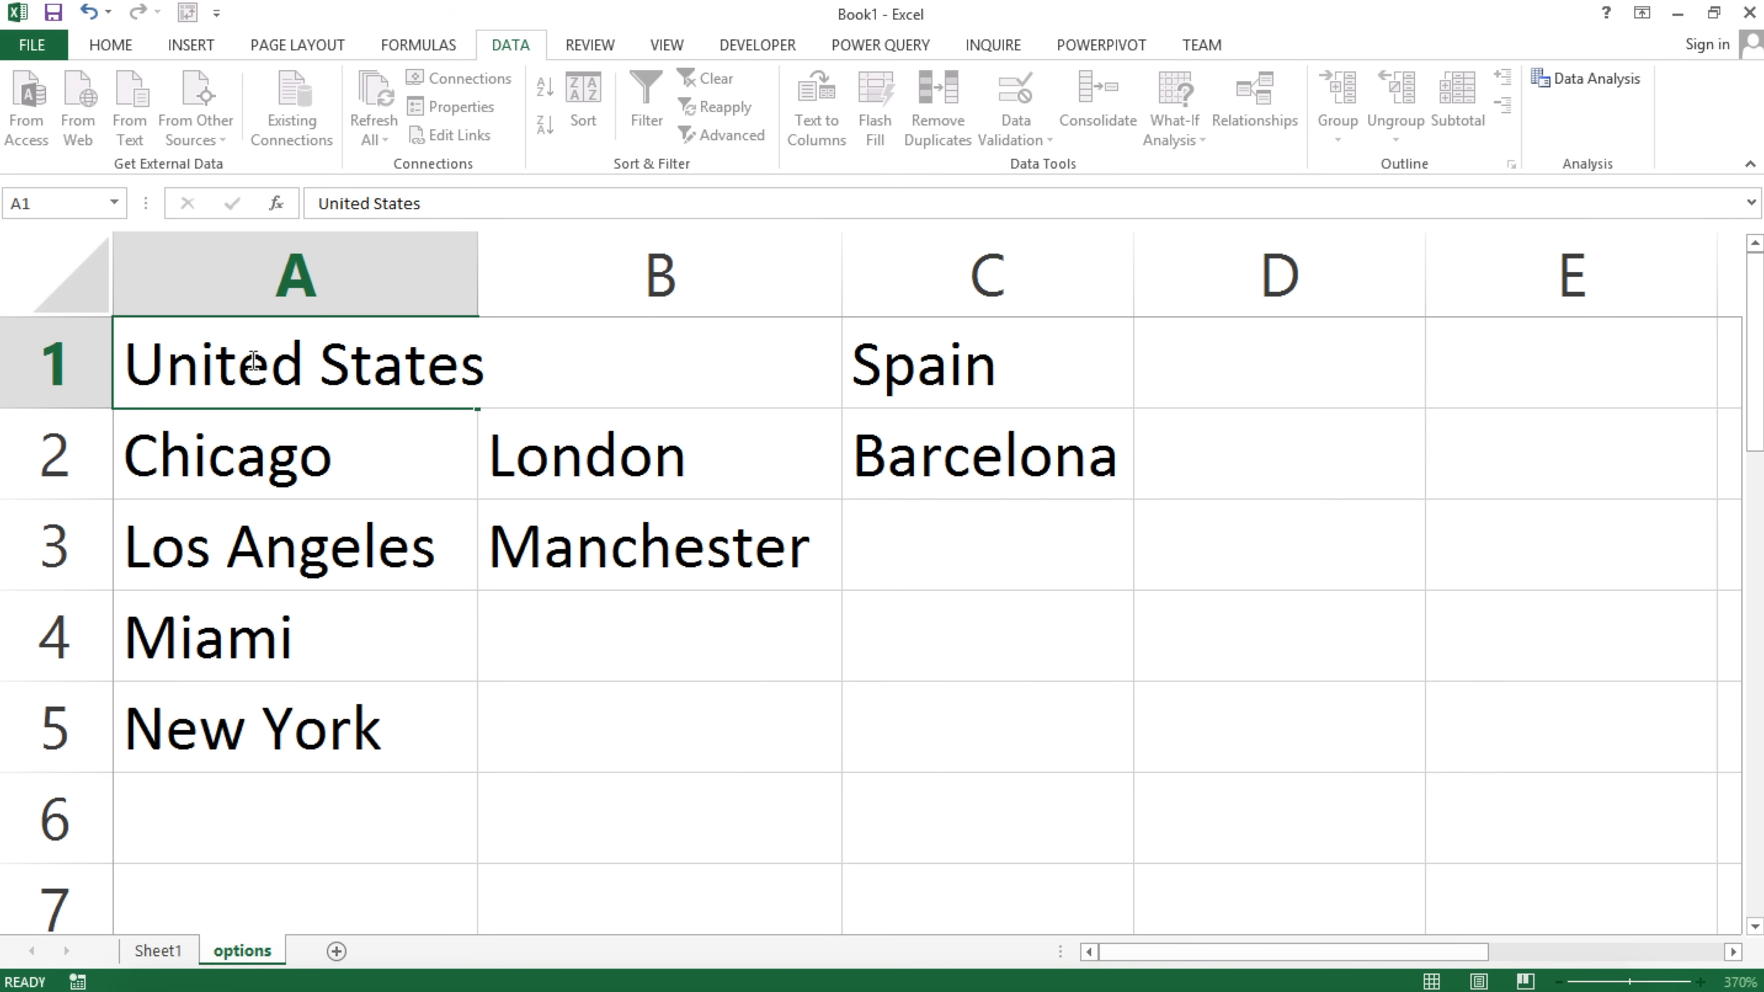
{"action": "key", "text": "Return"}
{"action": "left_click_drag", "start_coordinate": [478, 251], "coordinate": [543, 251]}
{"action": "left_click", "coordinate": [302, 372]}
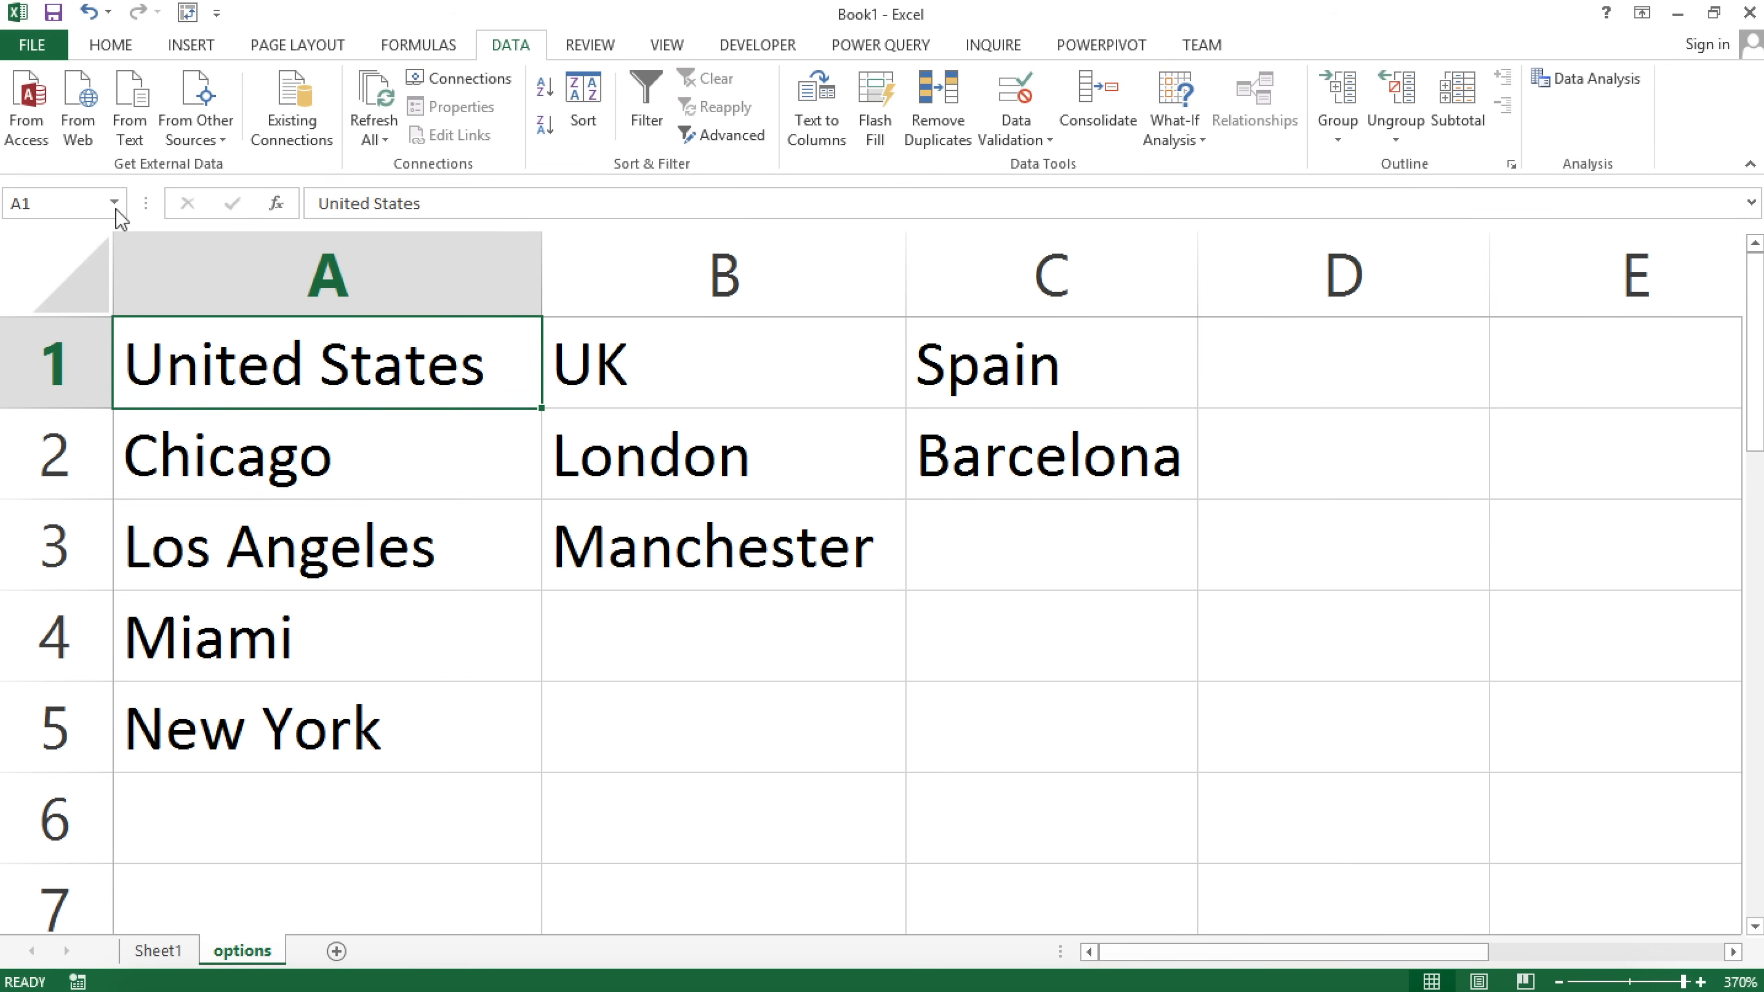
Choose United States as the country in A2 of Sheet1 and widen column A to show the full text.
{"action": "left_click", "coordinate": [167, 951]}
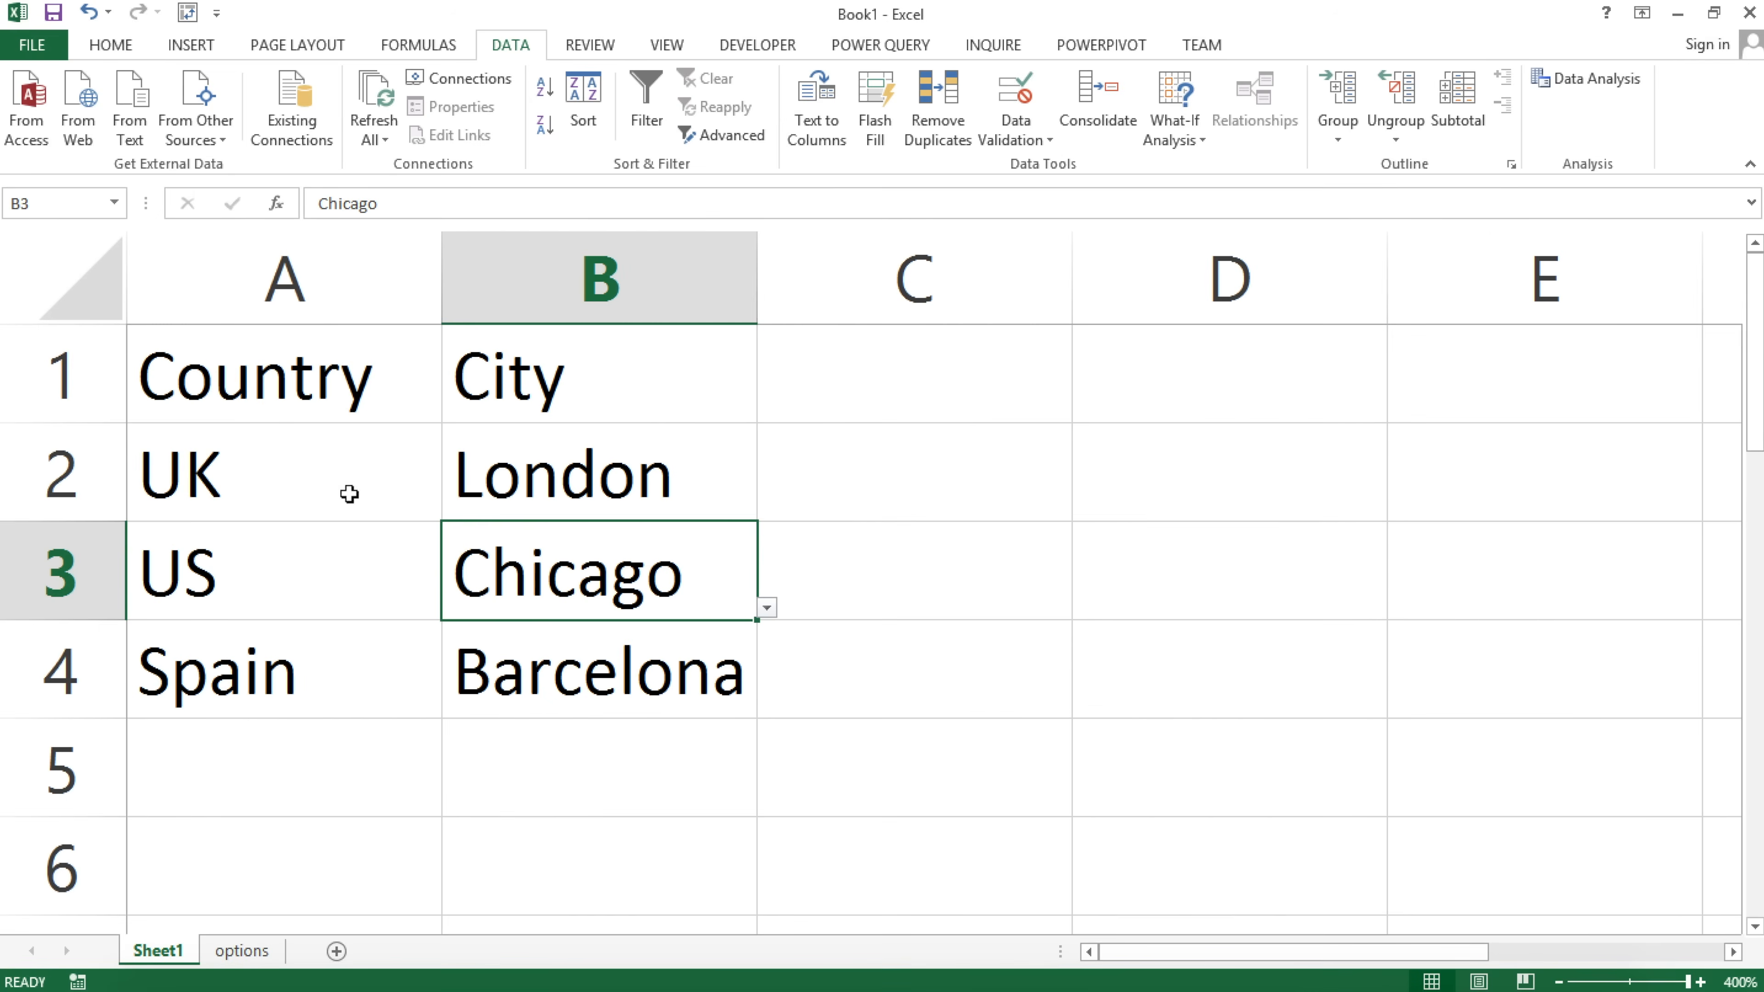
{"action": "left_click", "coordinate": [259, 504]}
{"action": "left_click", "coordinate": [451, 510]}
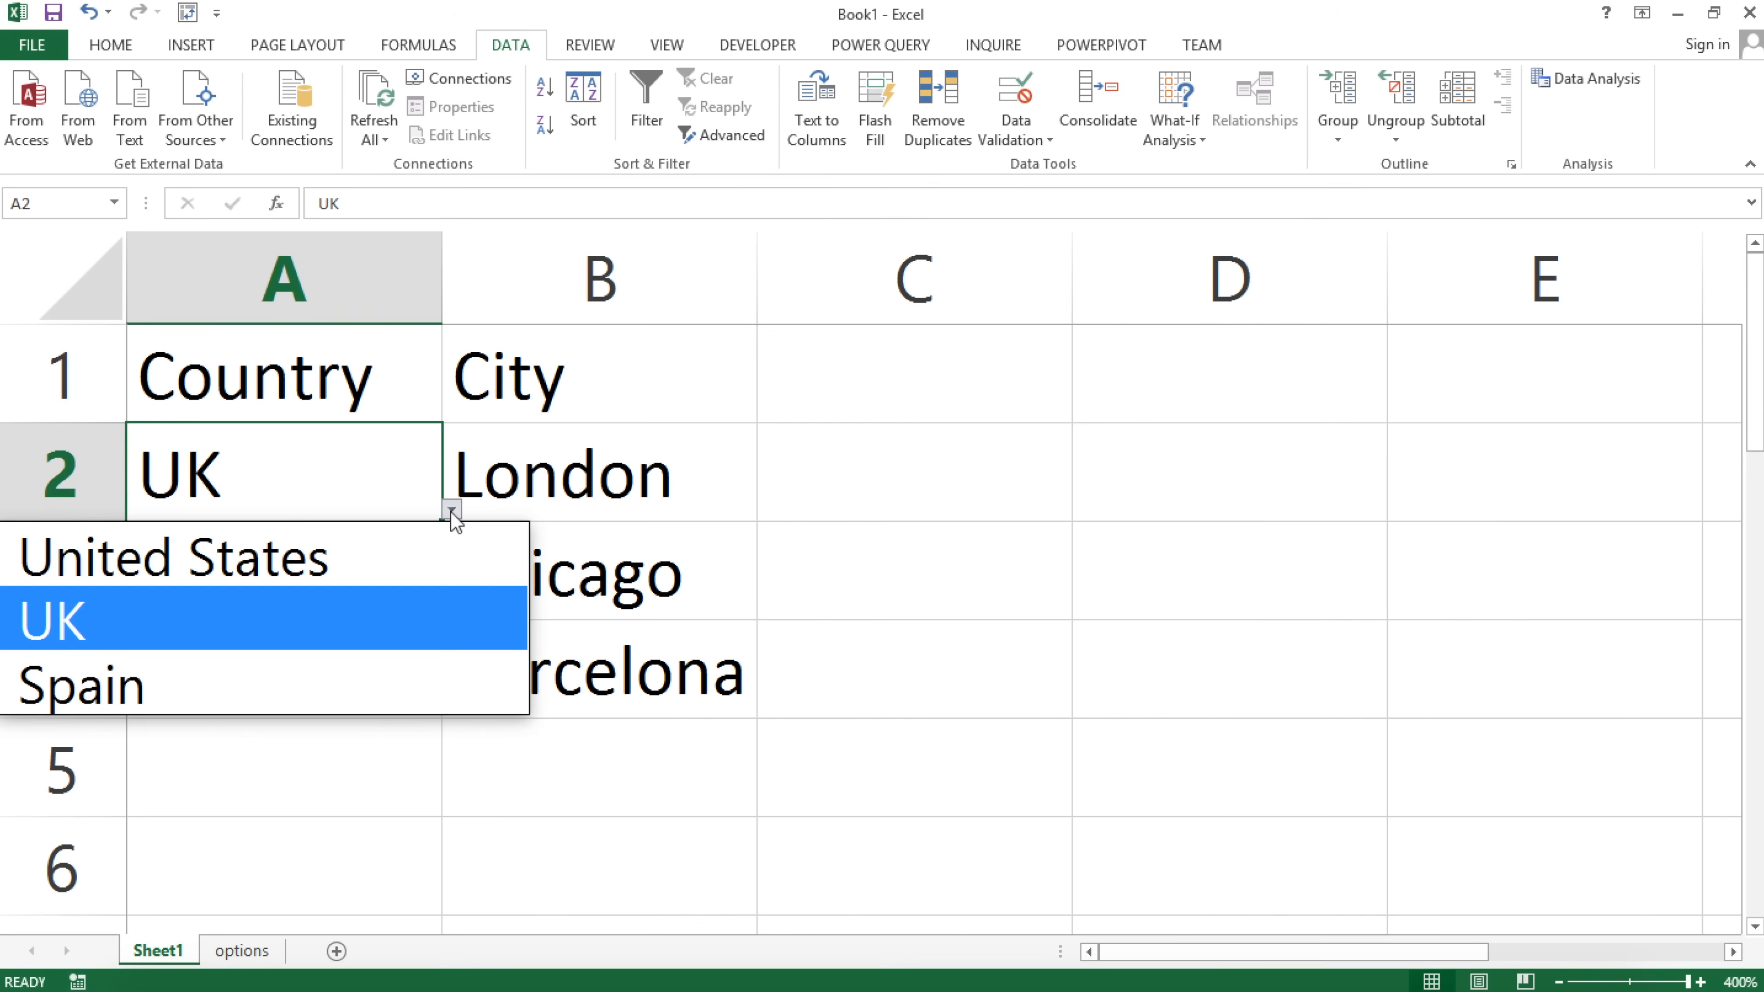
{"action": "left_click", "coordinate": [384, 560]}
{"action": "left_click", "coordinate": [702, 489]}
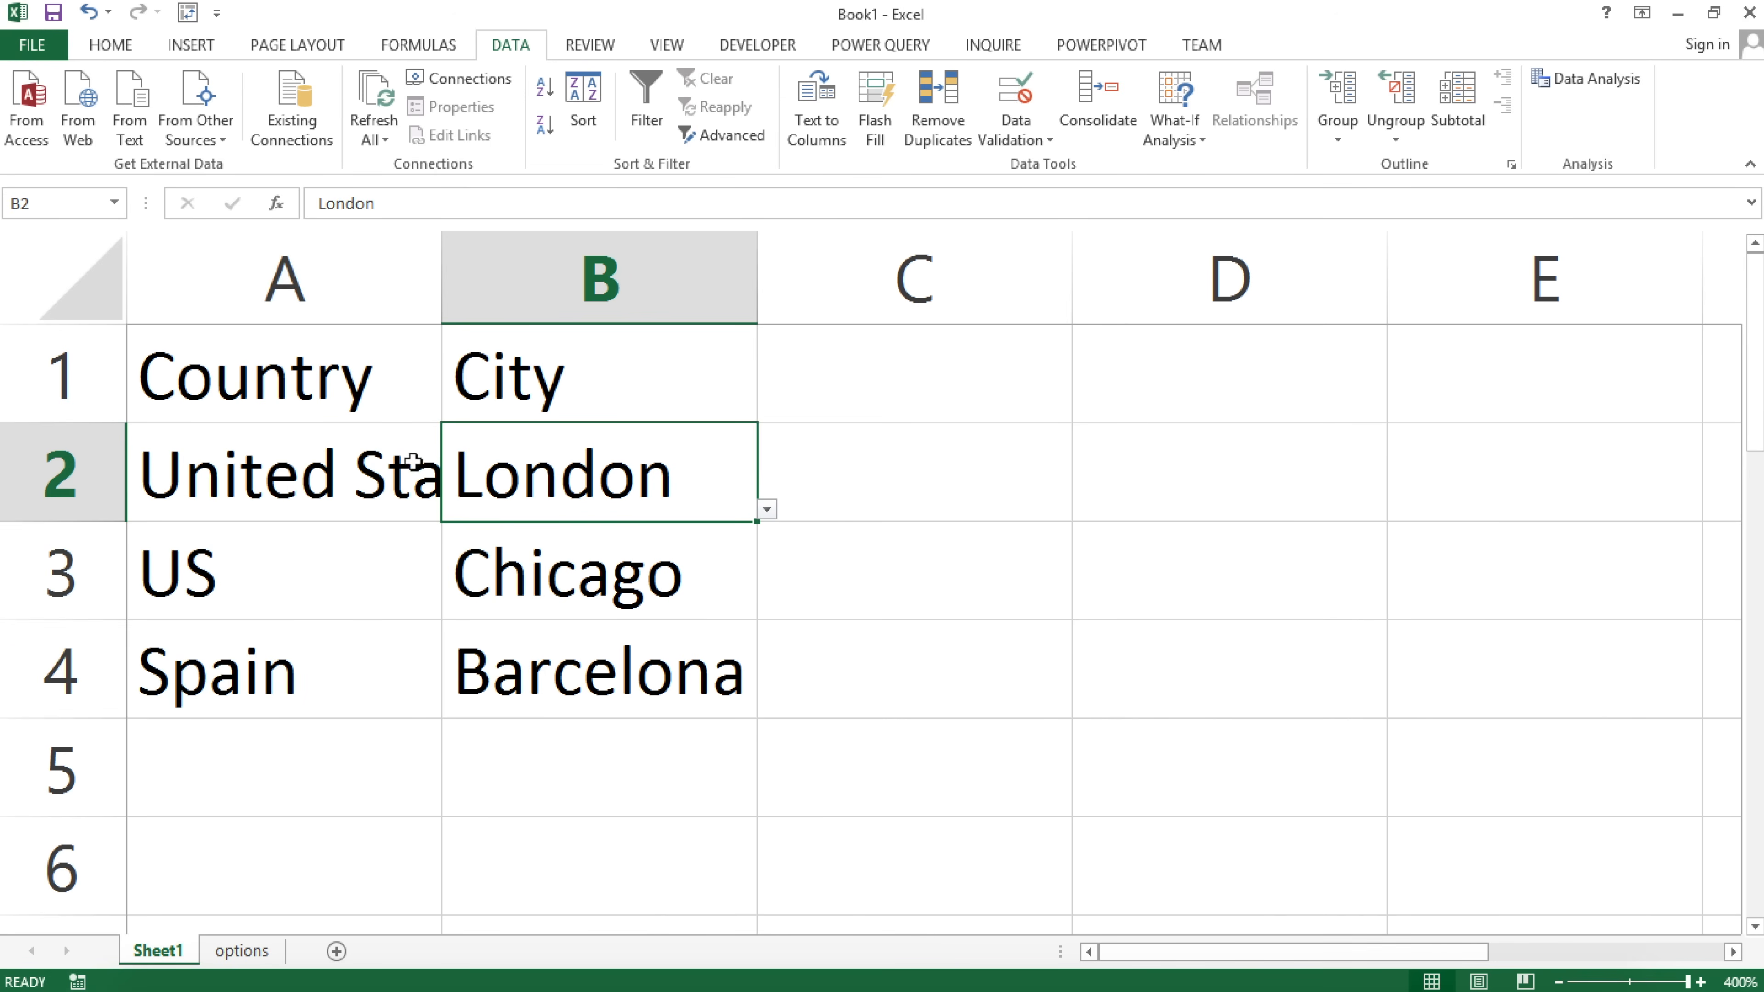
{"action": "left_click_drag", "start_coordinate": [442, 281], "coordinate": [600, 278]}
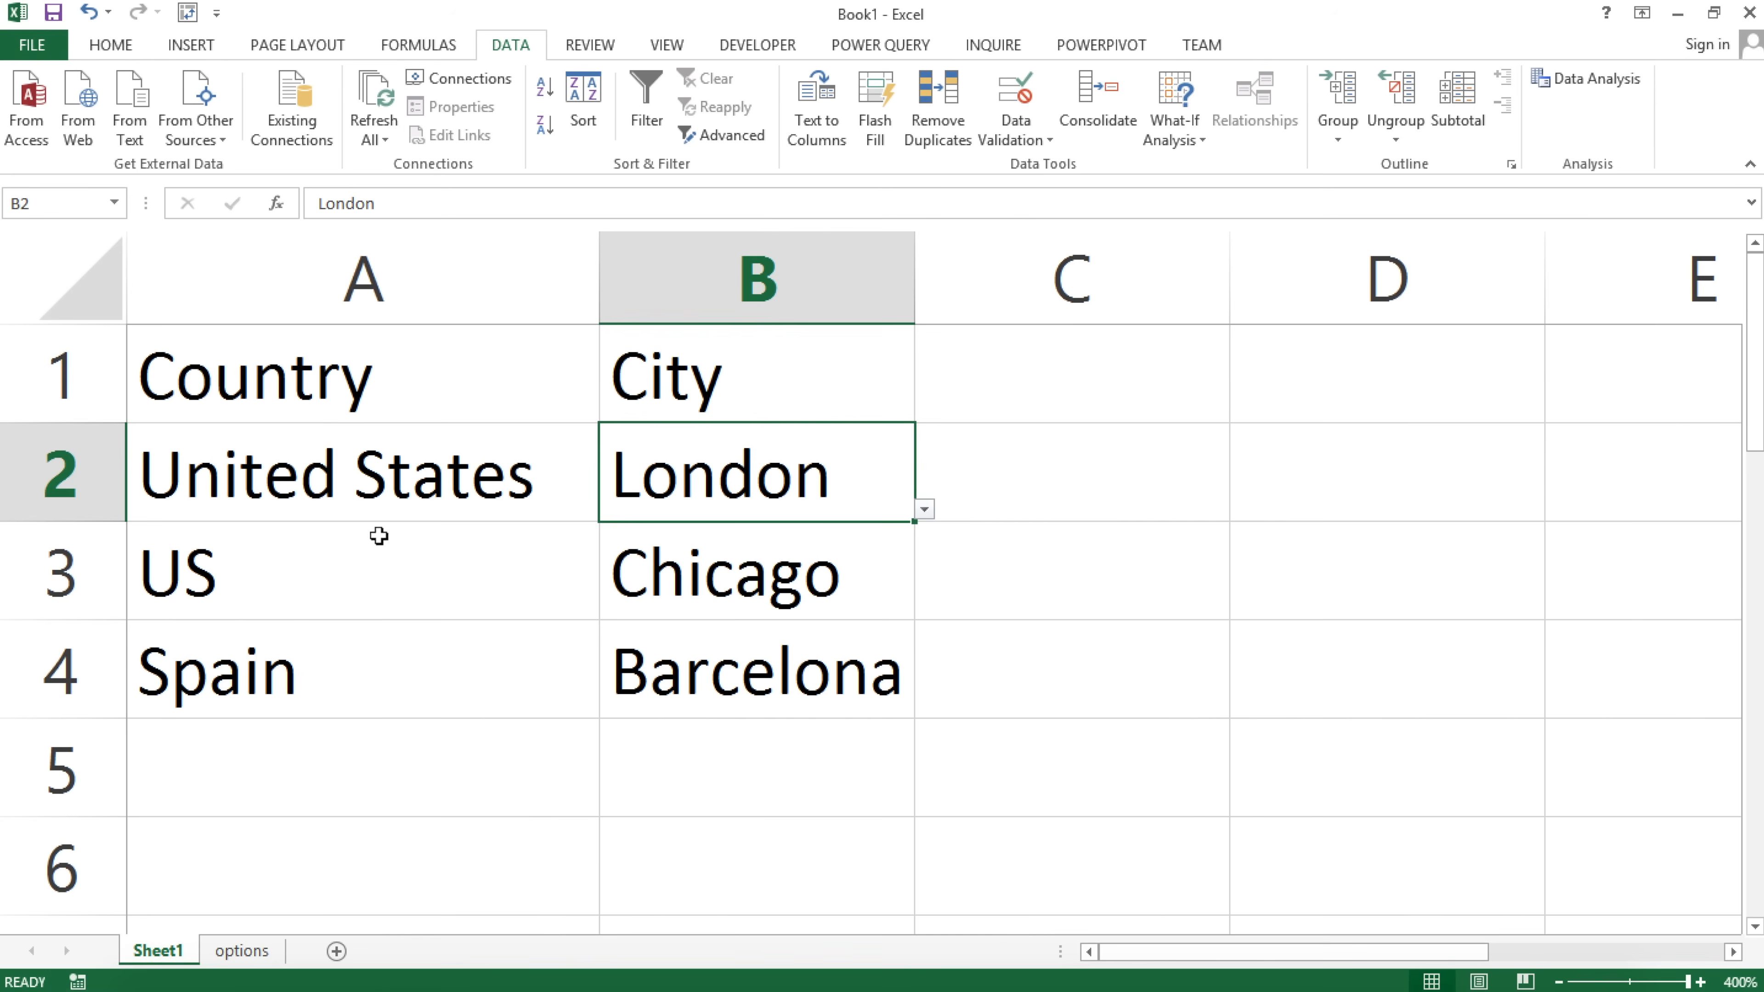
{"action": "left_click", "coordinate": [387, 481]}
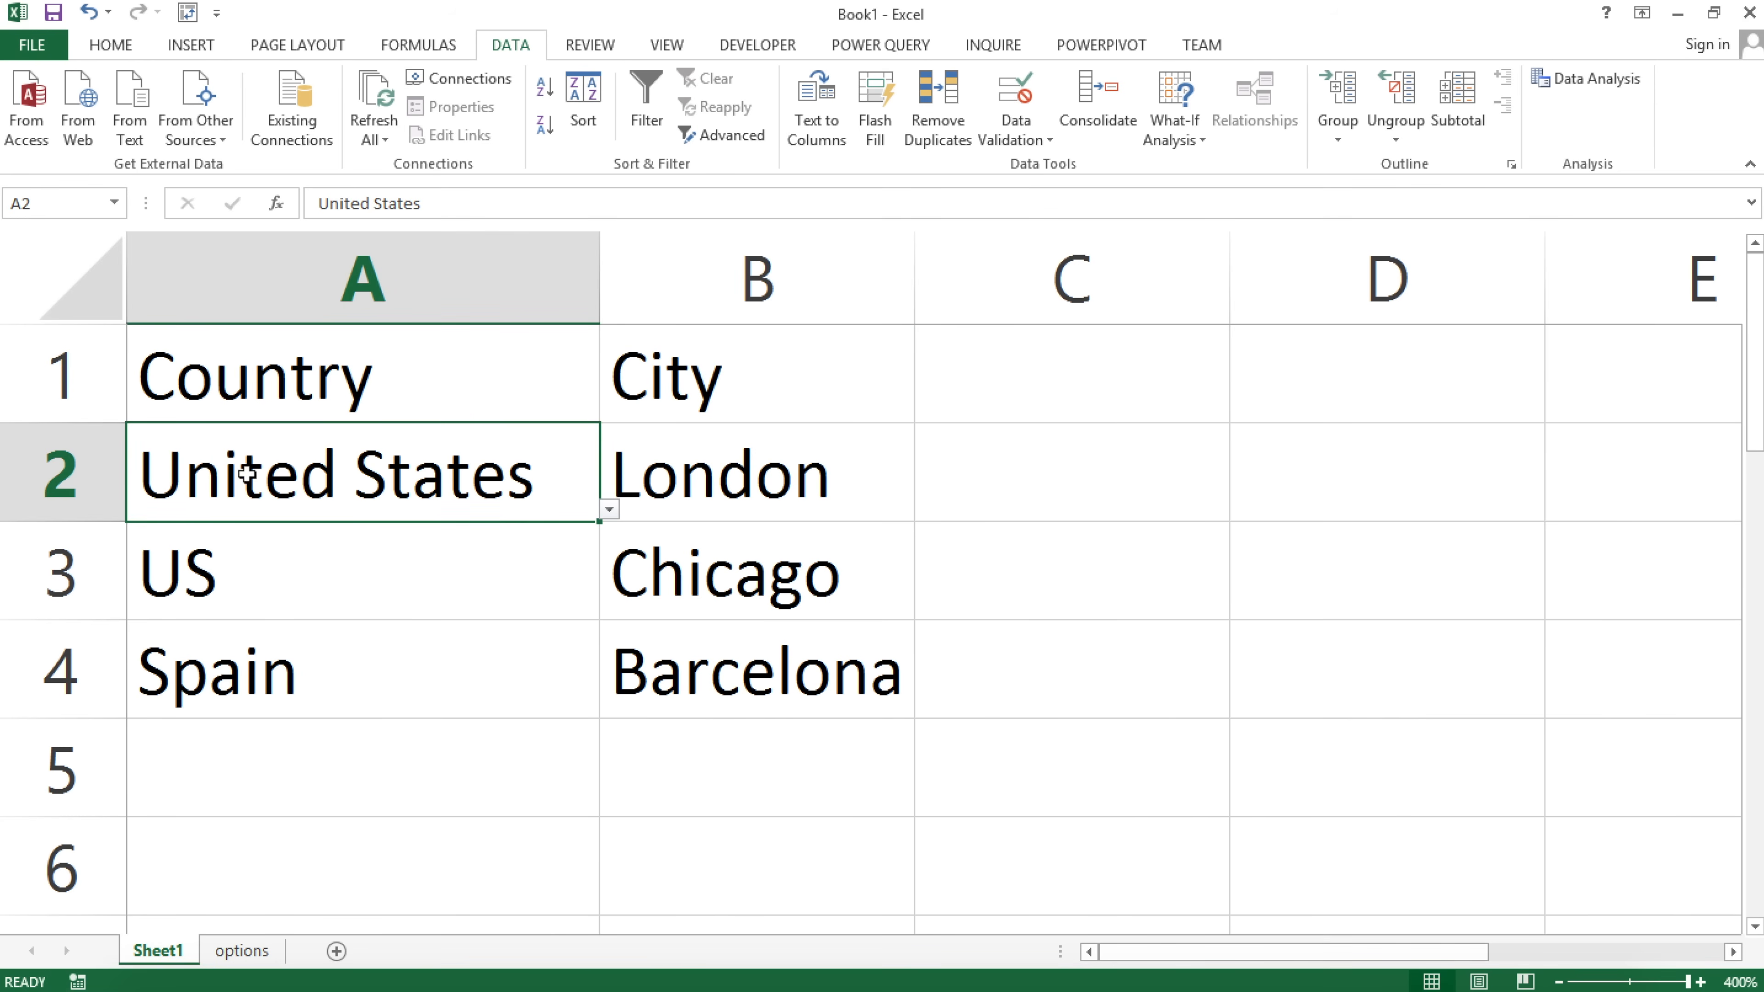
Change the UK header in B1 of the options sheet to United Kingdom and widen column B to fit it.
{"action": "left_click", "coordinate": [254, 956]}
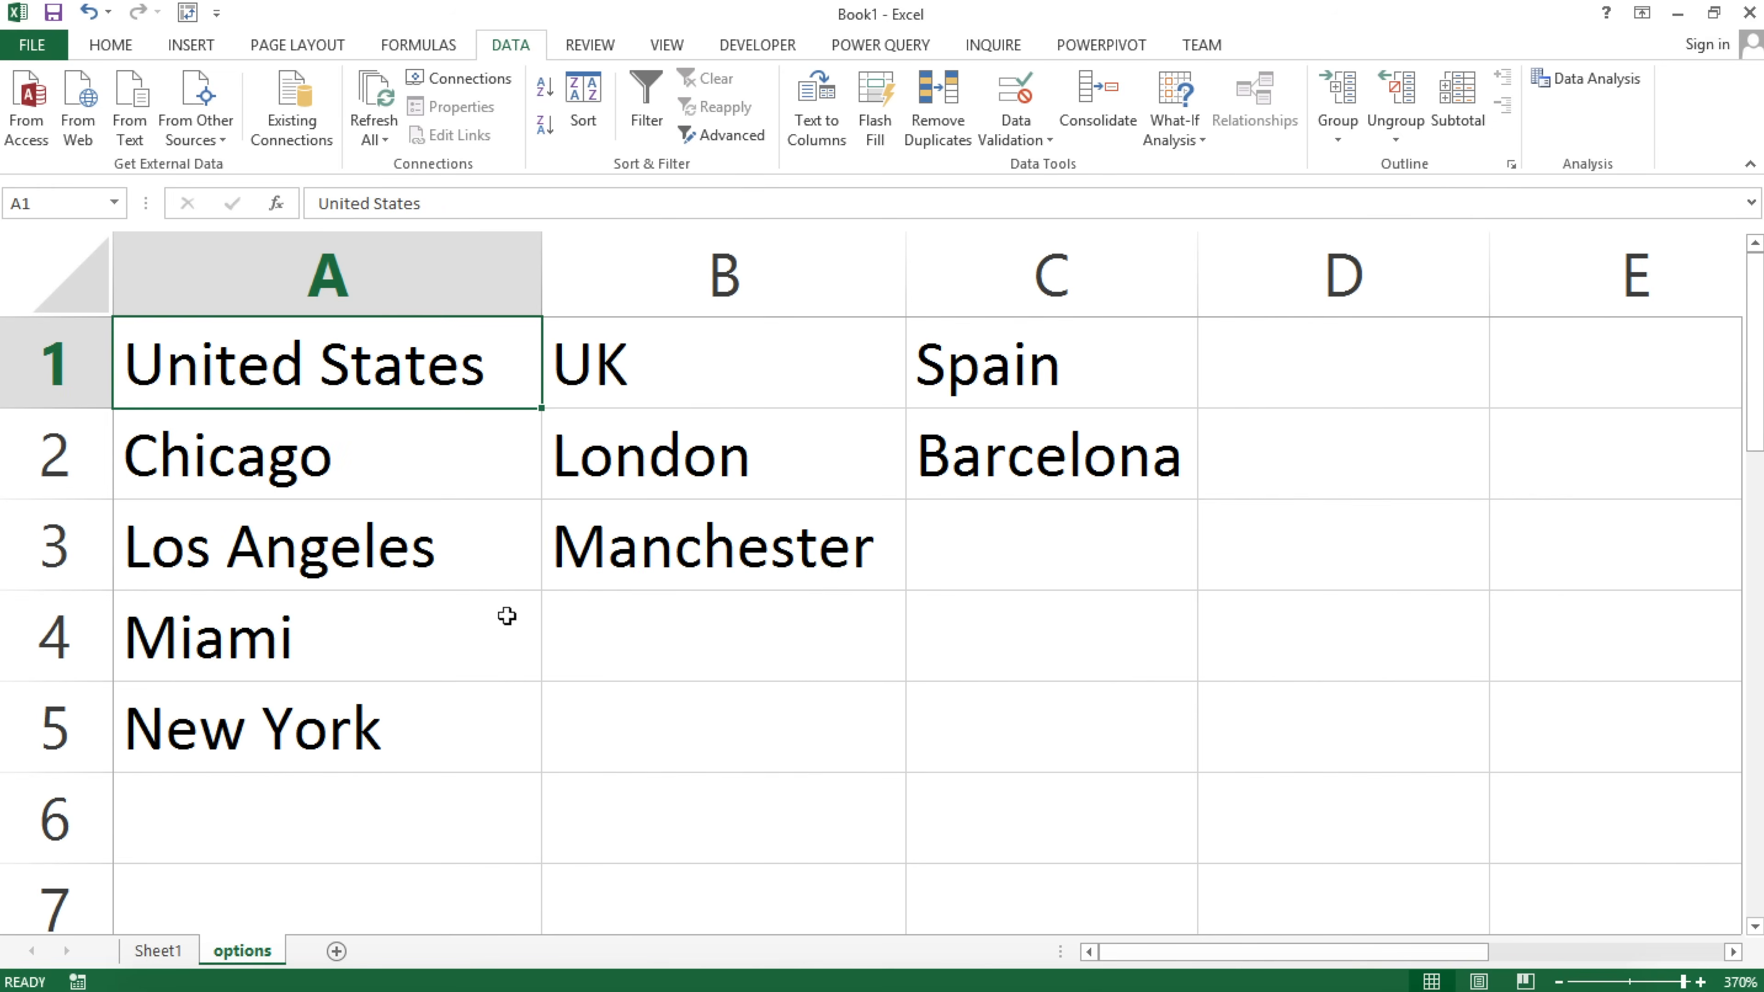
{"action": "double_click", "coordinate": [649, 369]}
{"action": "key", "text": "BackSpace"}
{"action": "key", "text": "BackSpace"}
{"action": "type", "text": "Uni"}
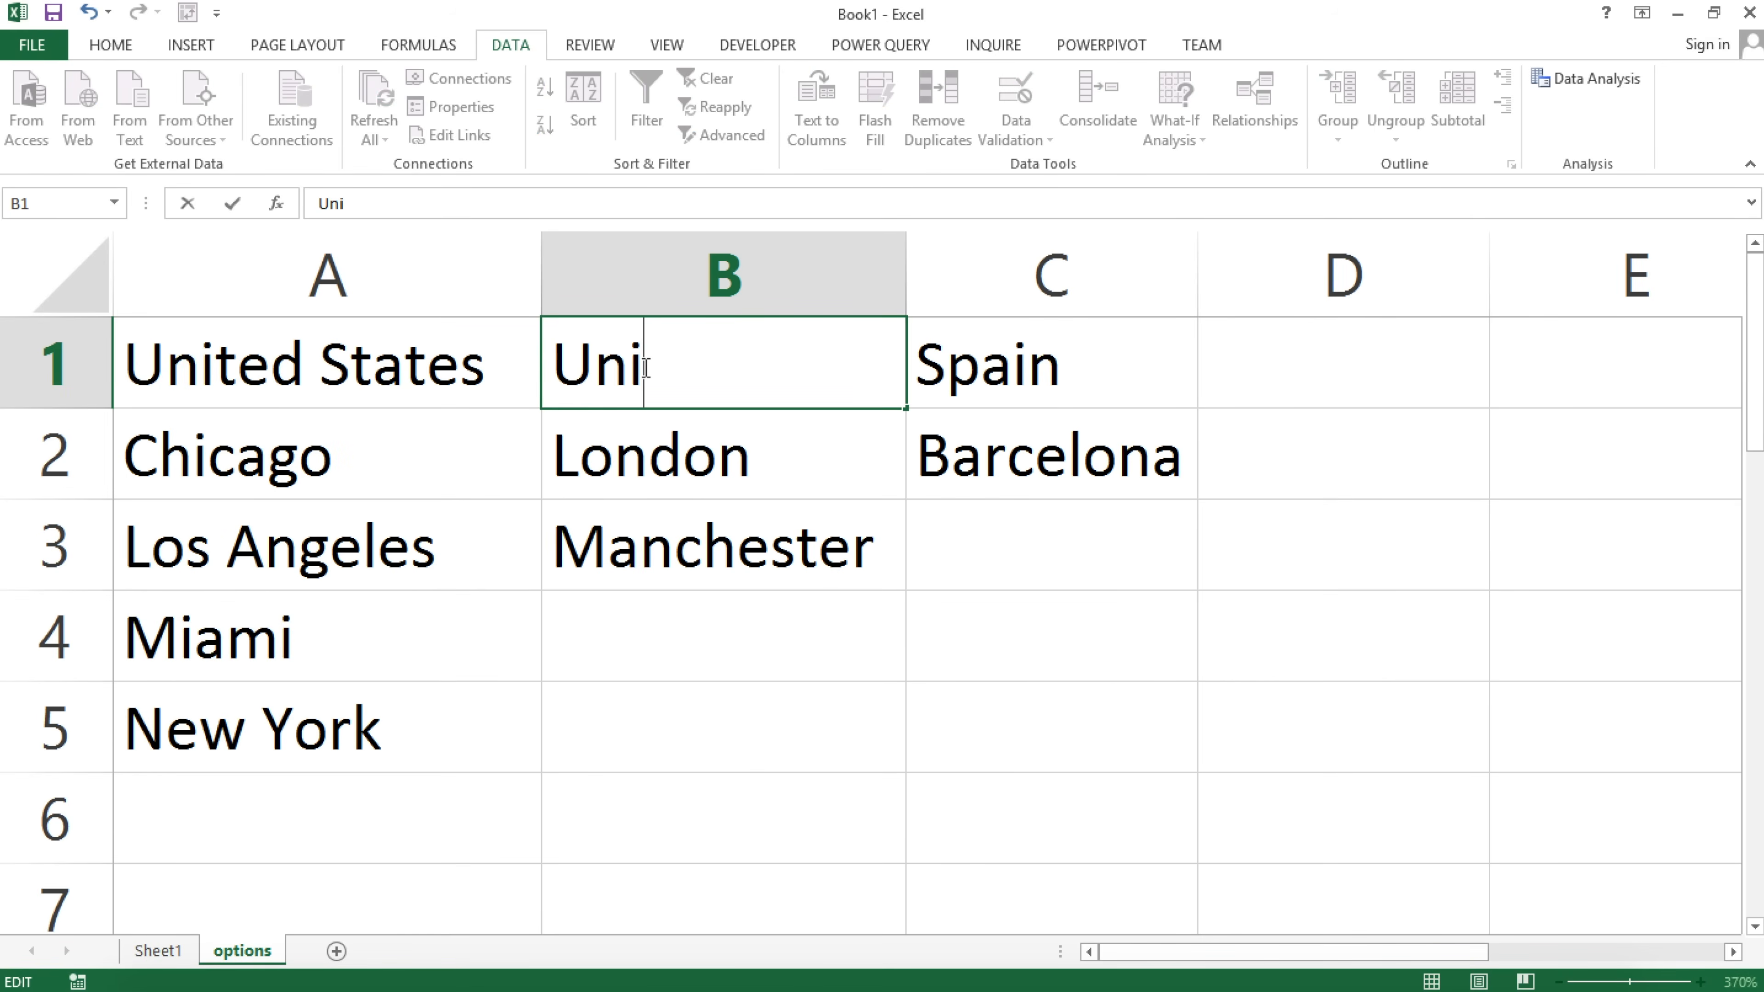
{"action": "type", "text": "ted King"}
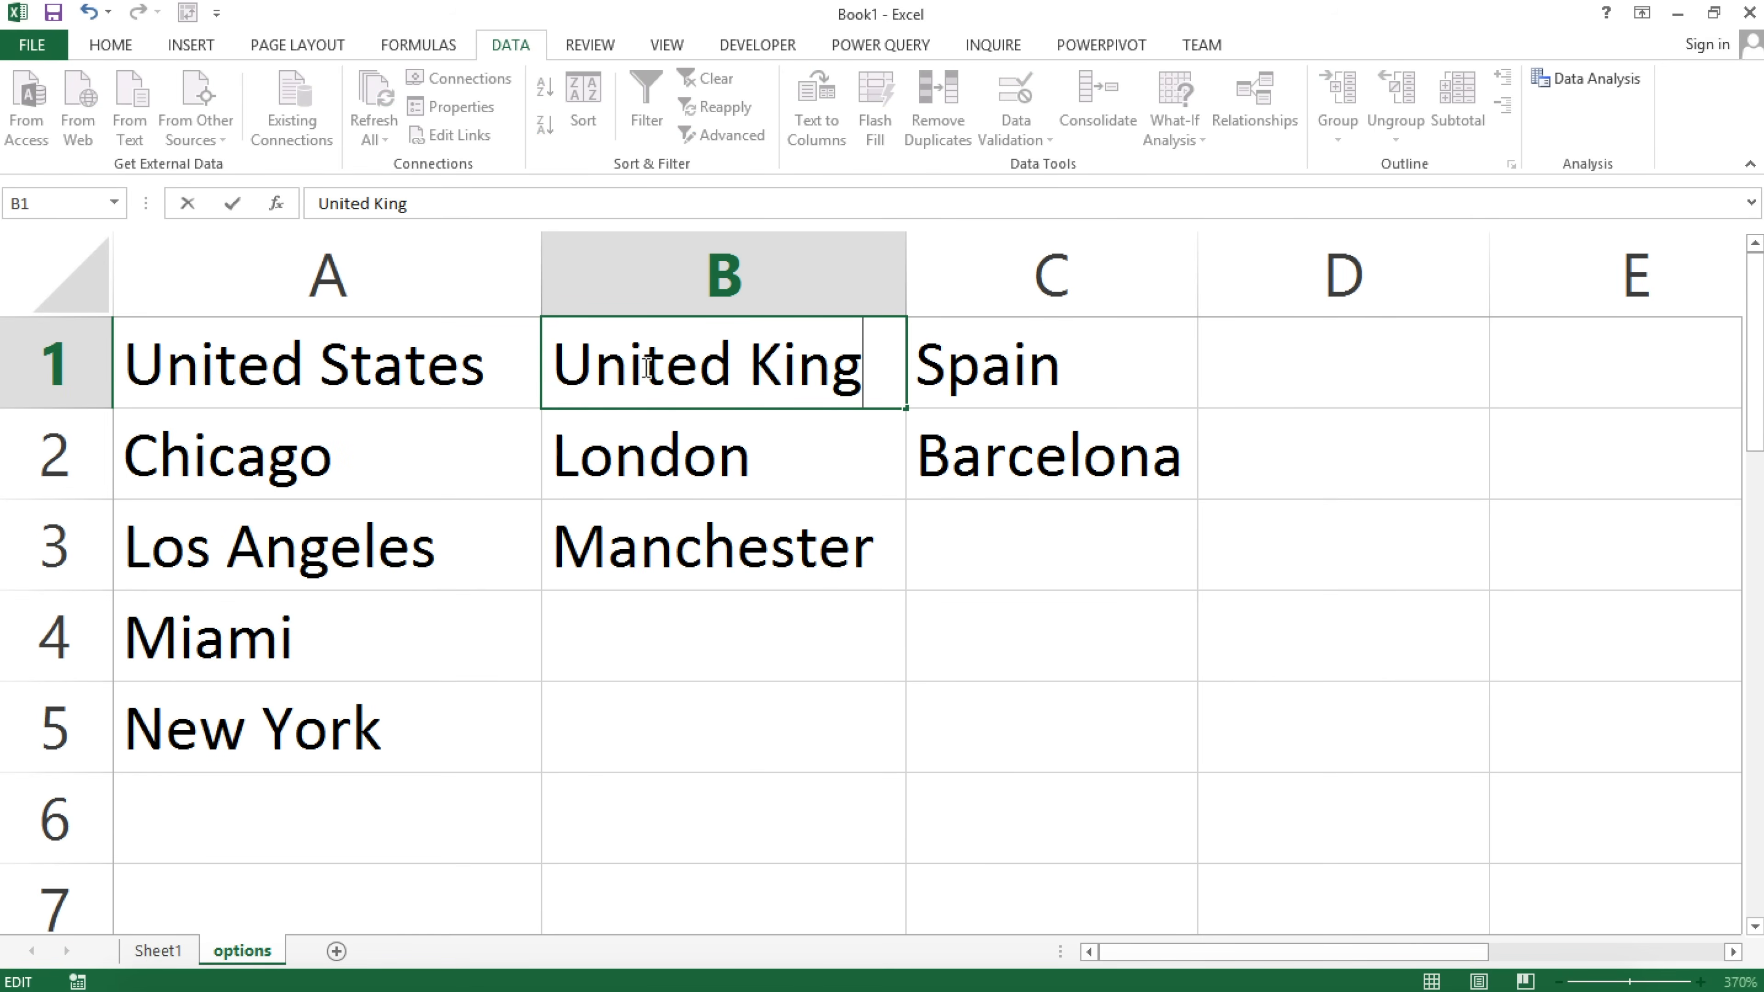
{"action": "type", "text": "dom"}
{"action": "key", "text": "Return"}
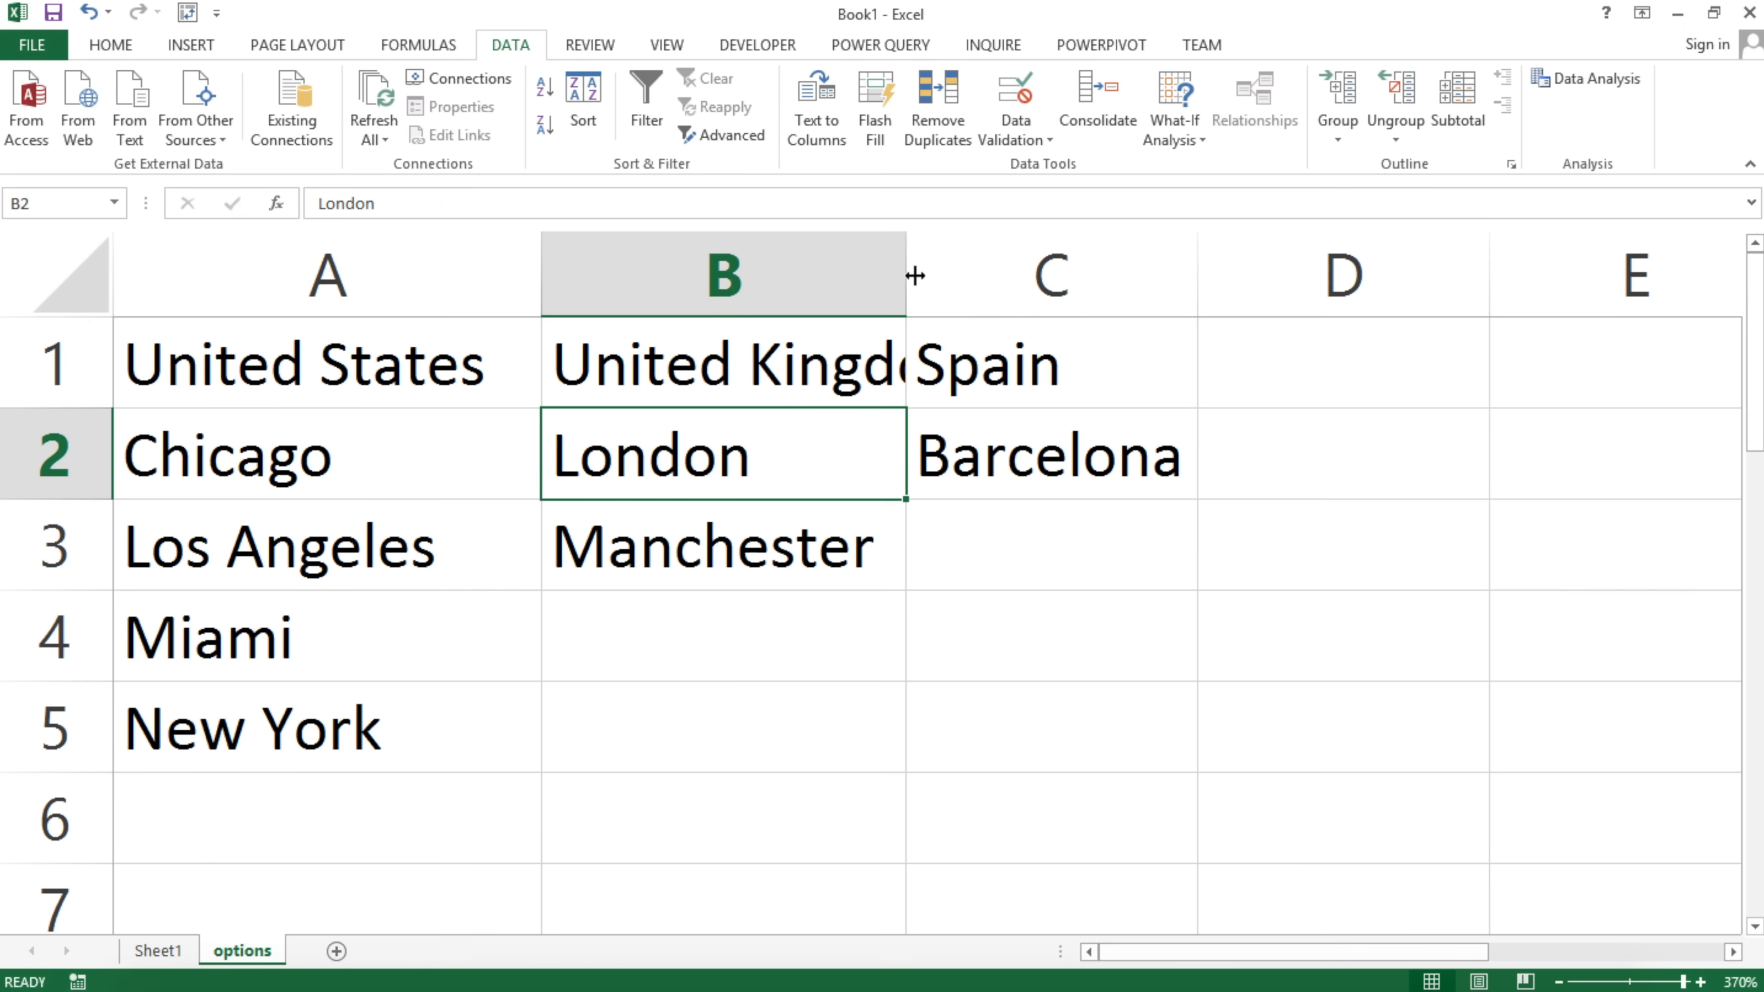
{"action": "double_click", "coordinate": [910, 275]}
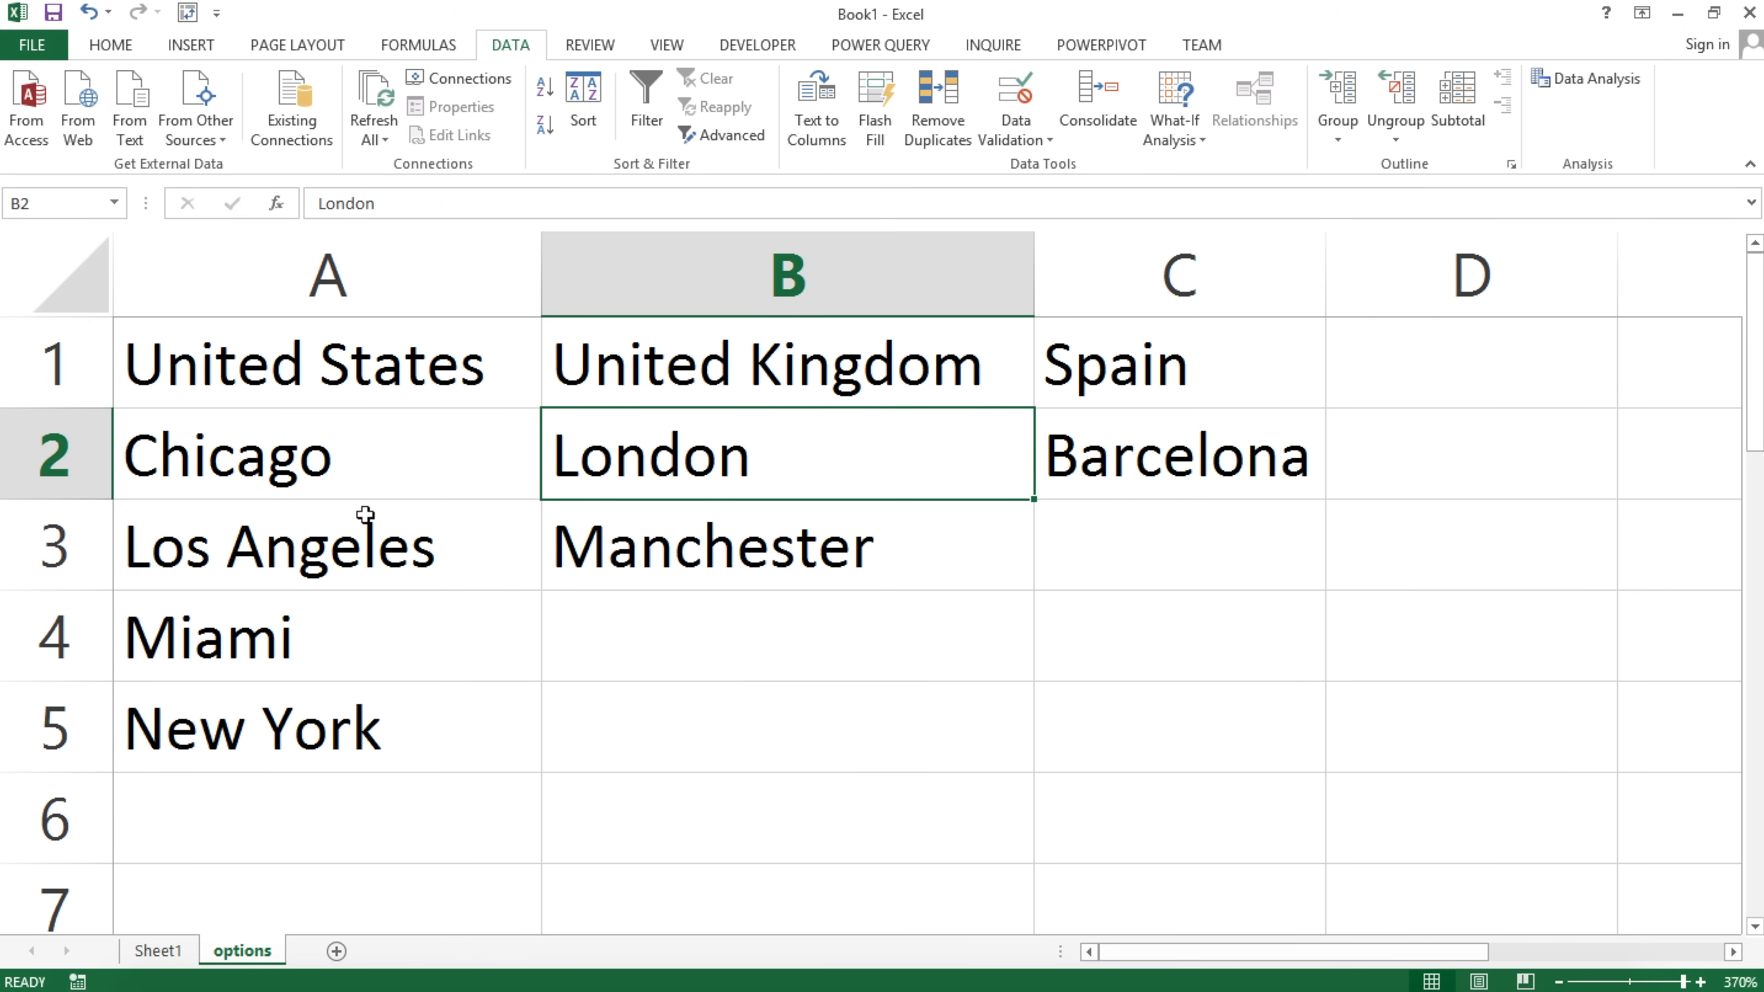
Name the city range A2:A5 on the options sheet united_states.
{"action": "left_click_drag", "start_coordinate": [281, 458], "coordinate": [261, 726]}
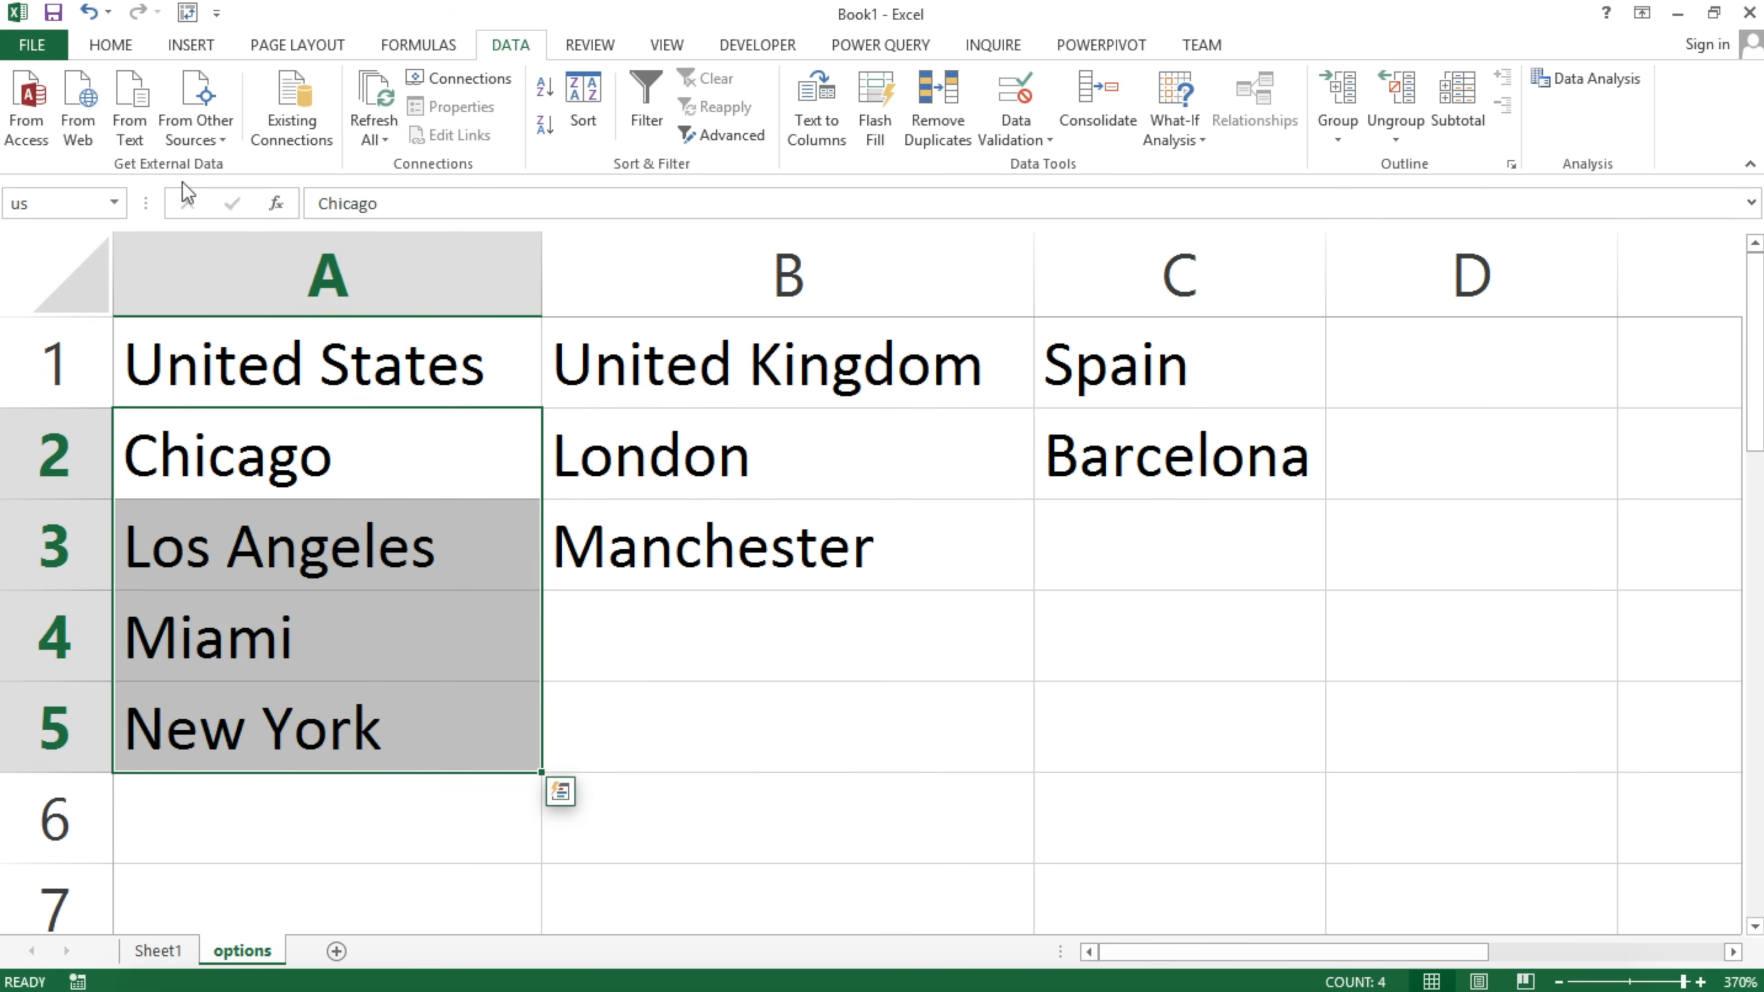
{"action": "left_click", "coordinate": [52, 208]}
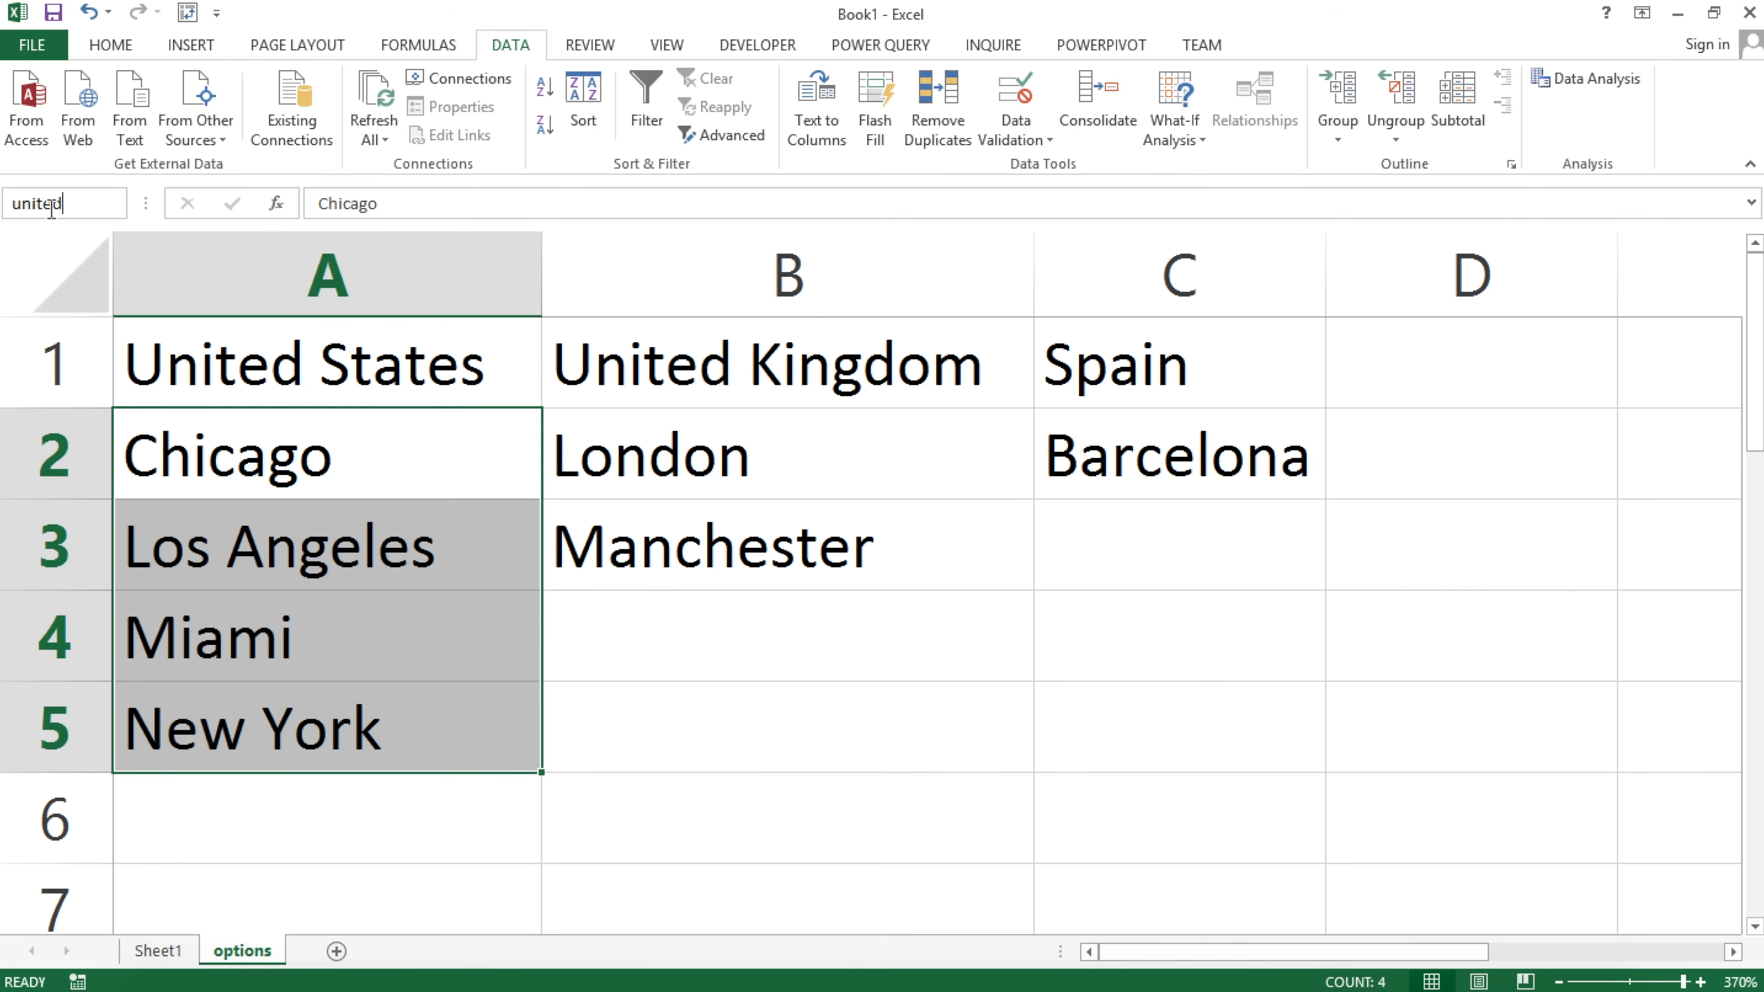
{"action": "type", "text": "united_states"}
{"action": "left_click_drag", "start_coordinate": [105, 203], "coordinate": [59, 203]}
{"action": "key", "text": "Return"}
Go to the uk and united_states named ranges to check which cells each one covers.
{"action": "key", "text": "ctrl+Home"}
{"action": "left_click", "coordinate": [115, 204]}
{"action": "left_click", "coordinate": [62, 257]}
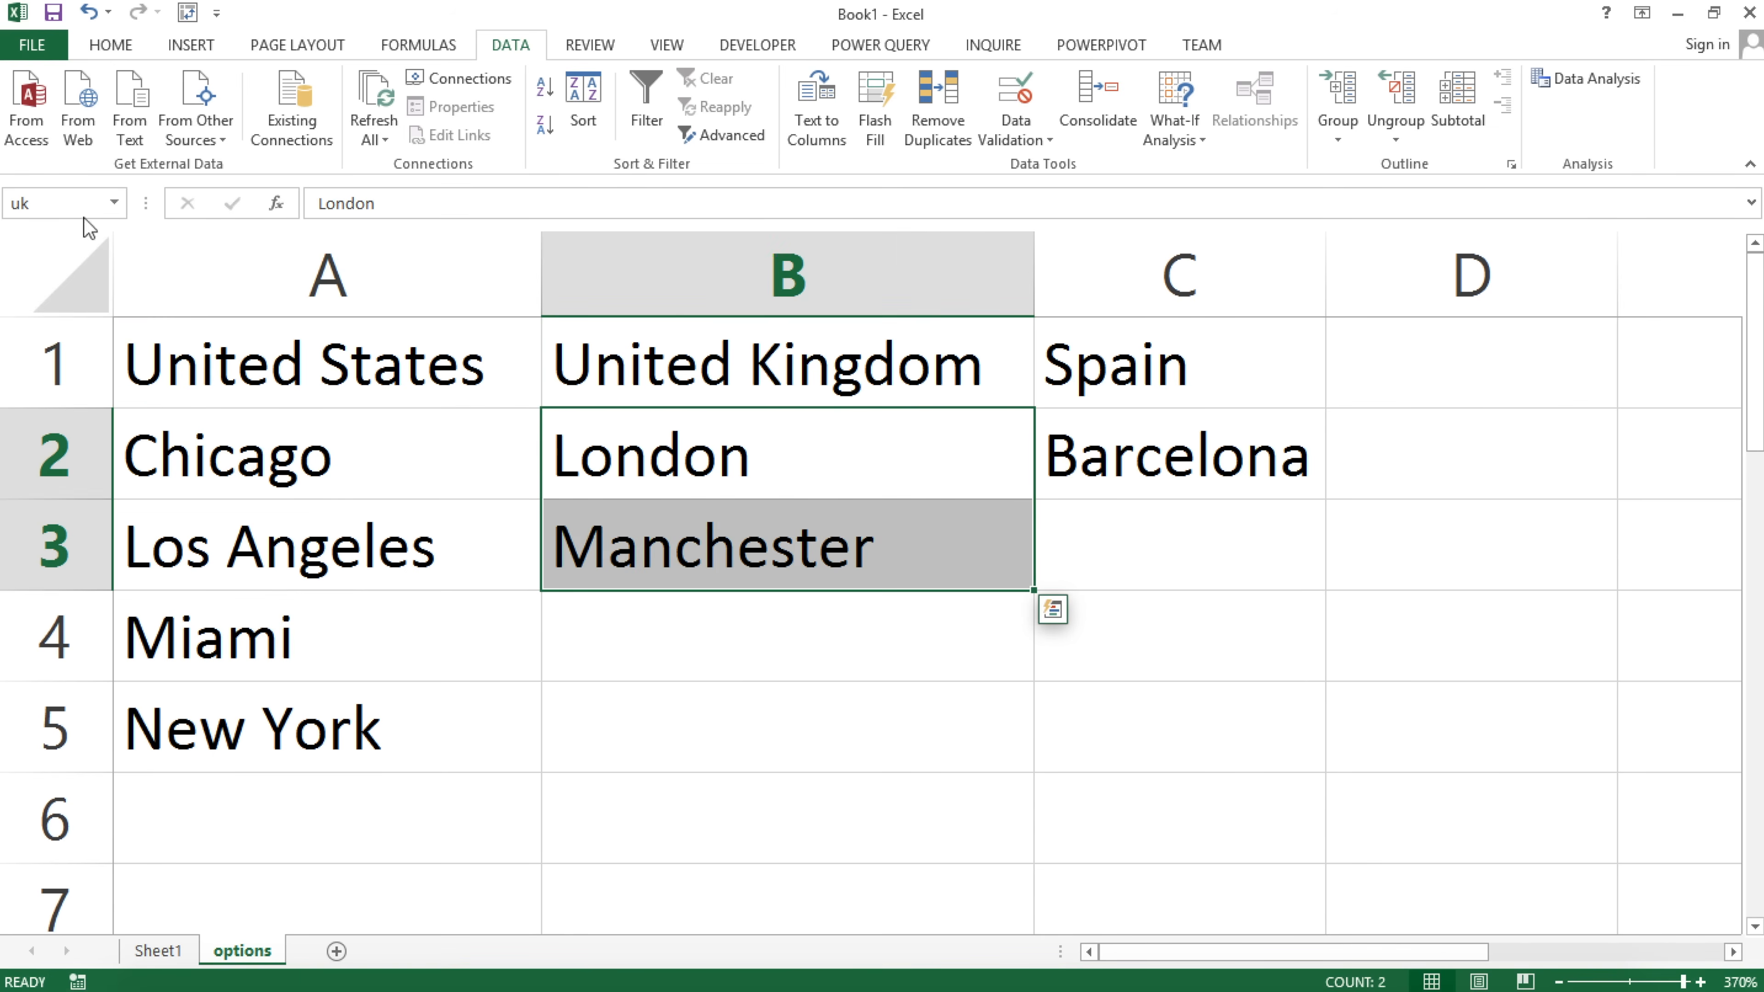
{"action": "left_click", "coordinate": [116, 207]}
{"action": "left_click", "coordinate": [73, 290]}
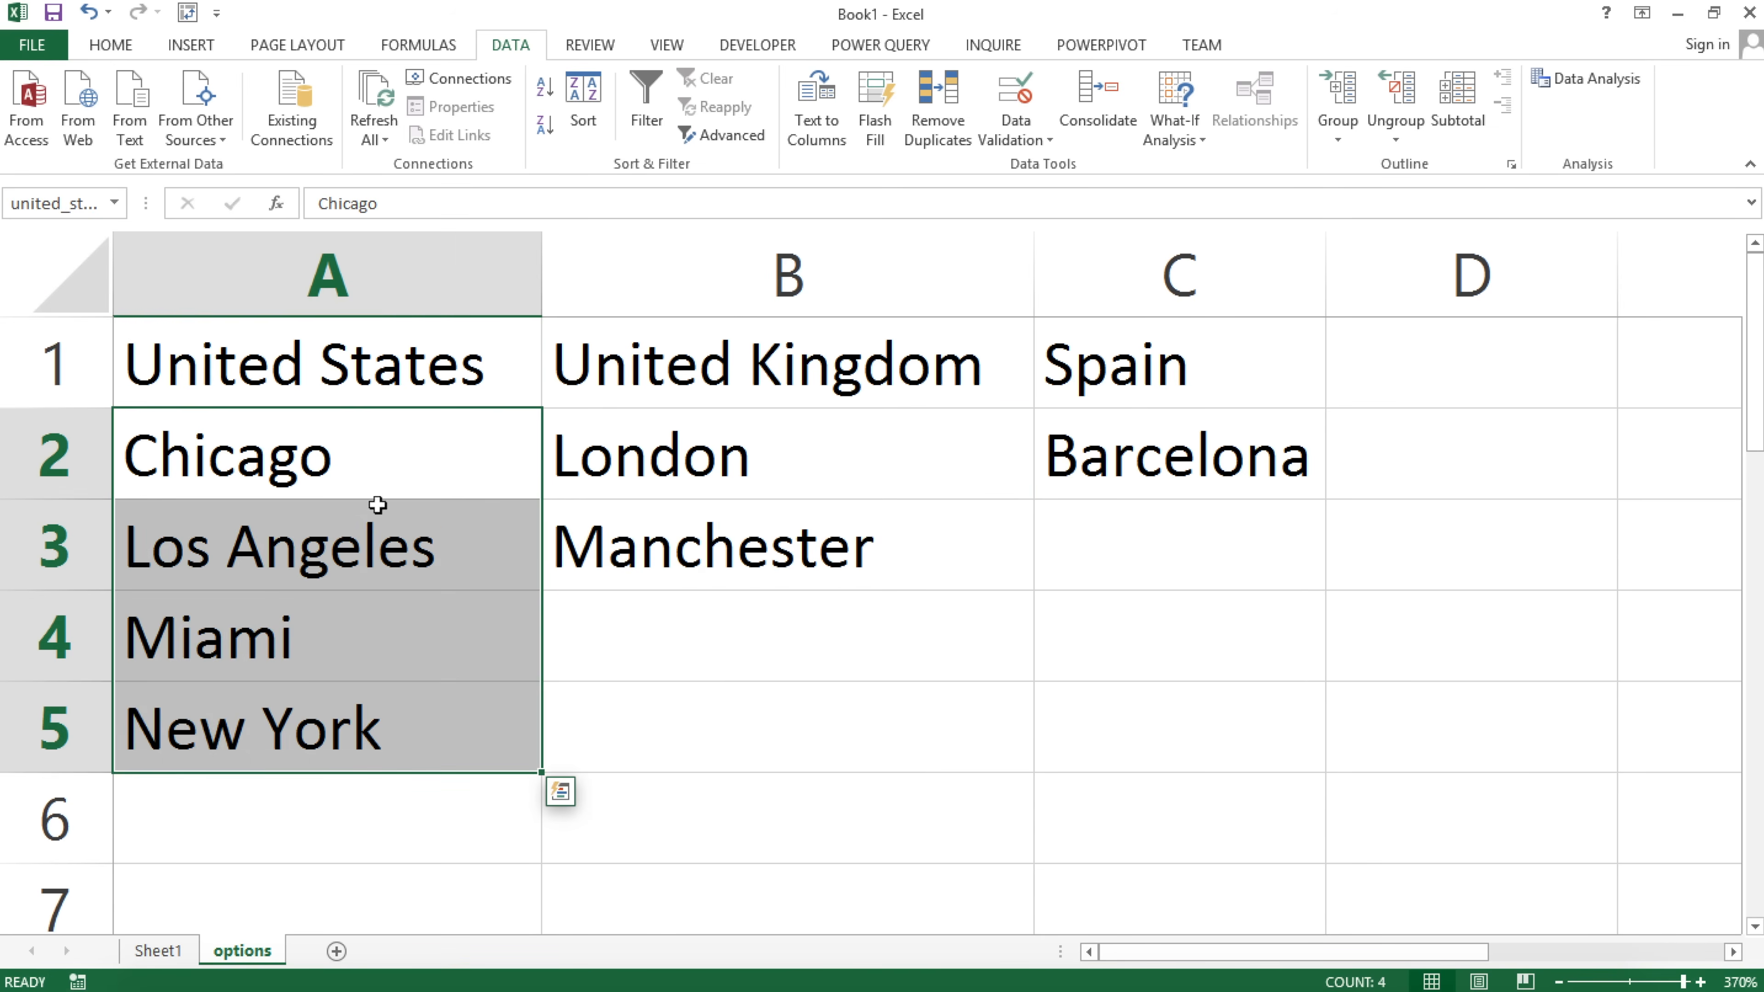
{"action": "left_click", "coordinate": [116, 204]}
{"action": "left_click", "coordinate": [114, 206]}
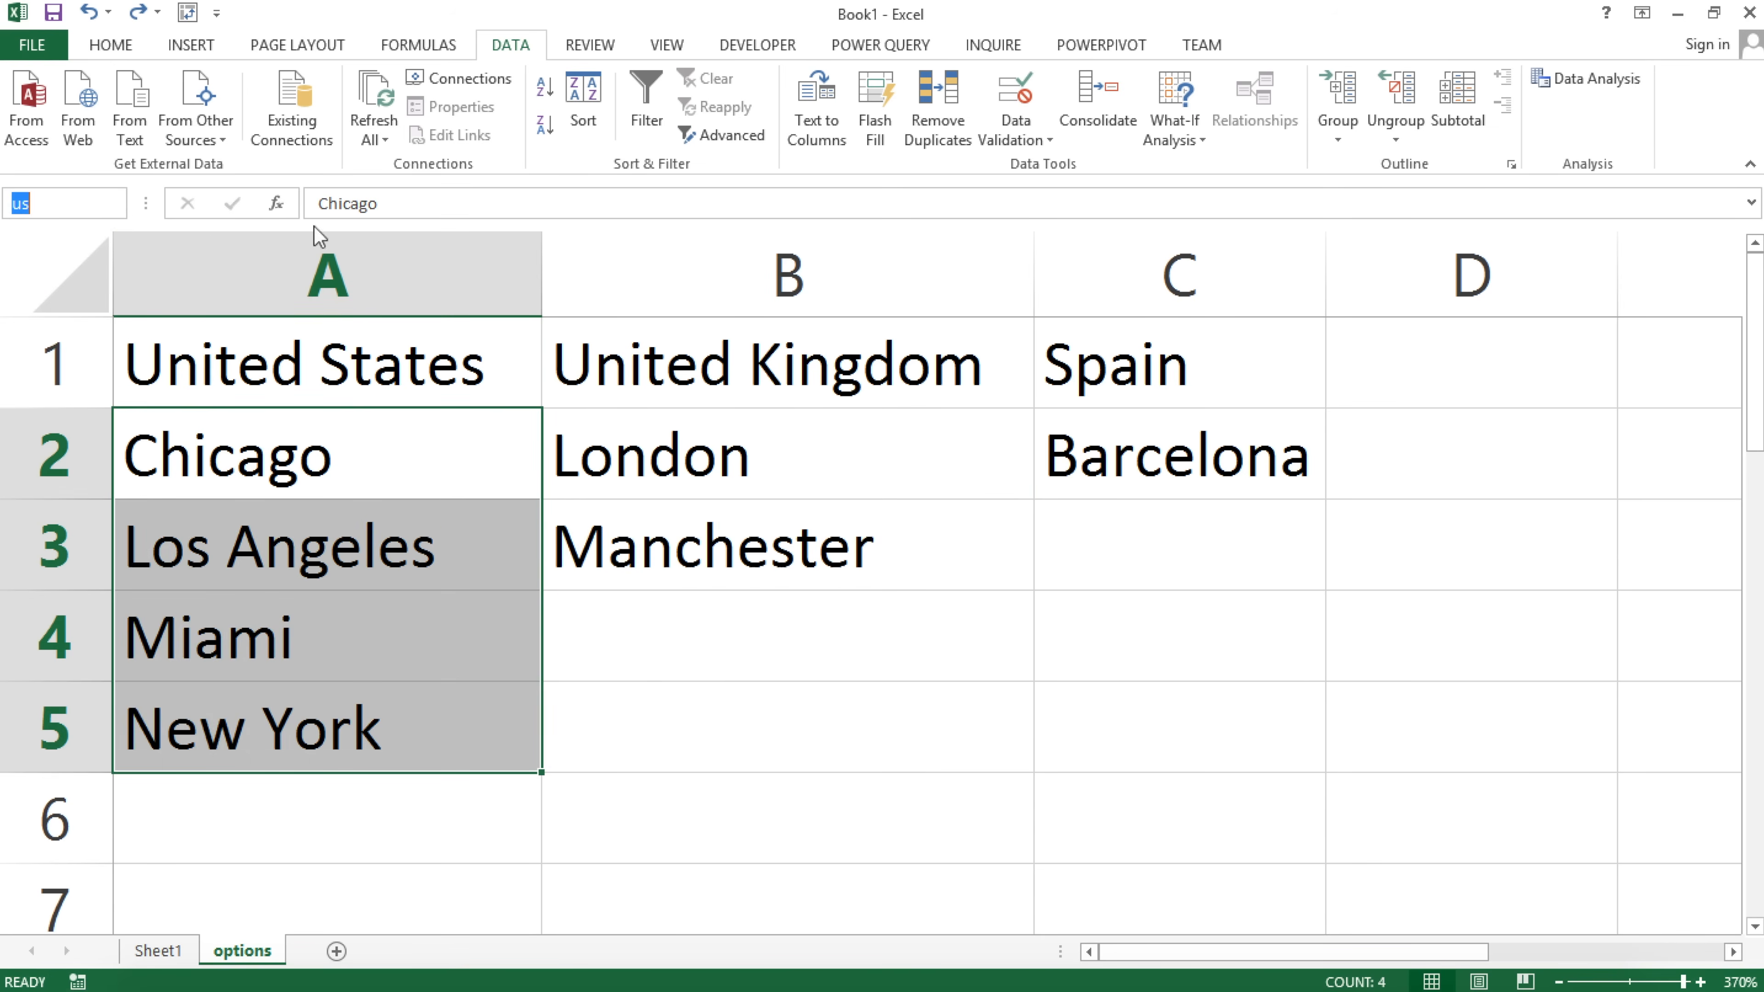
Delete the defined names spain, uk and us from the workbook.
{"action": "left_click", "coordinate": [825, 450]}
{"action": "left_click", "coordinate": [422, 46]}
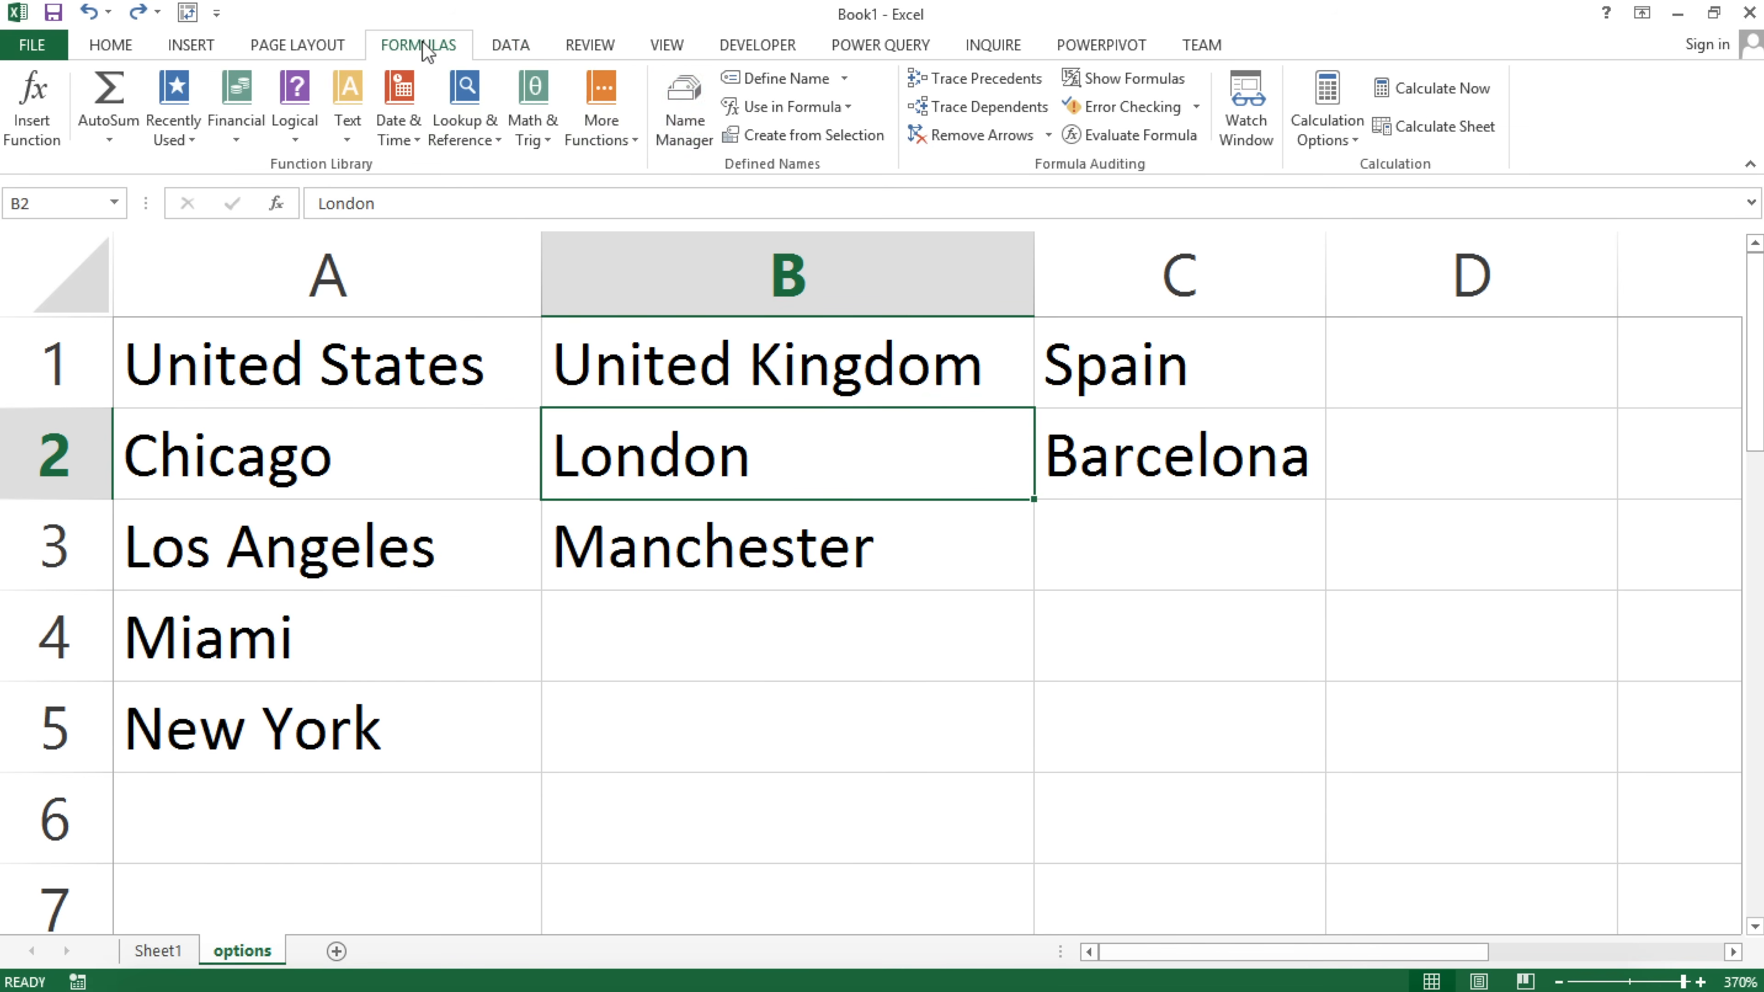
{"action": "left_click", "coordinate": [683, 112]}
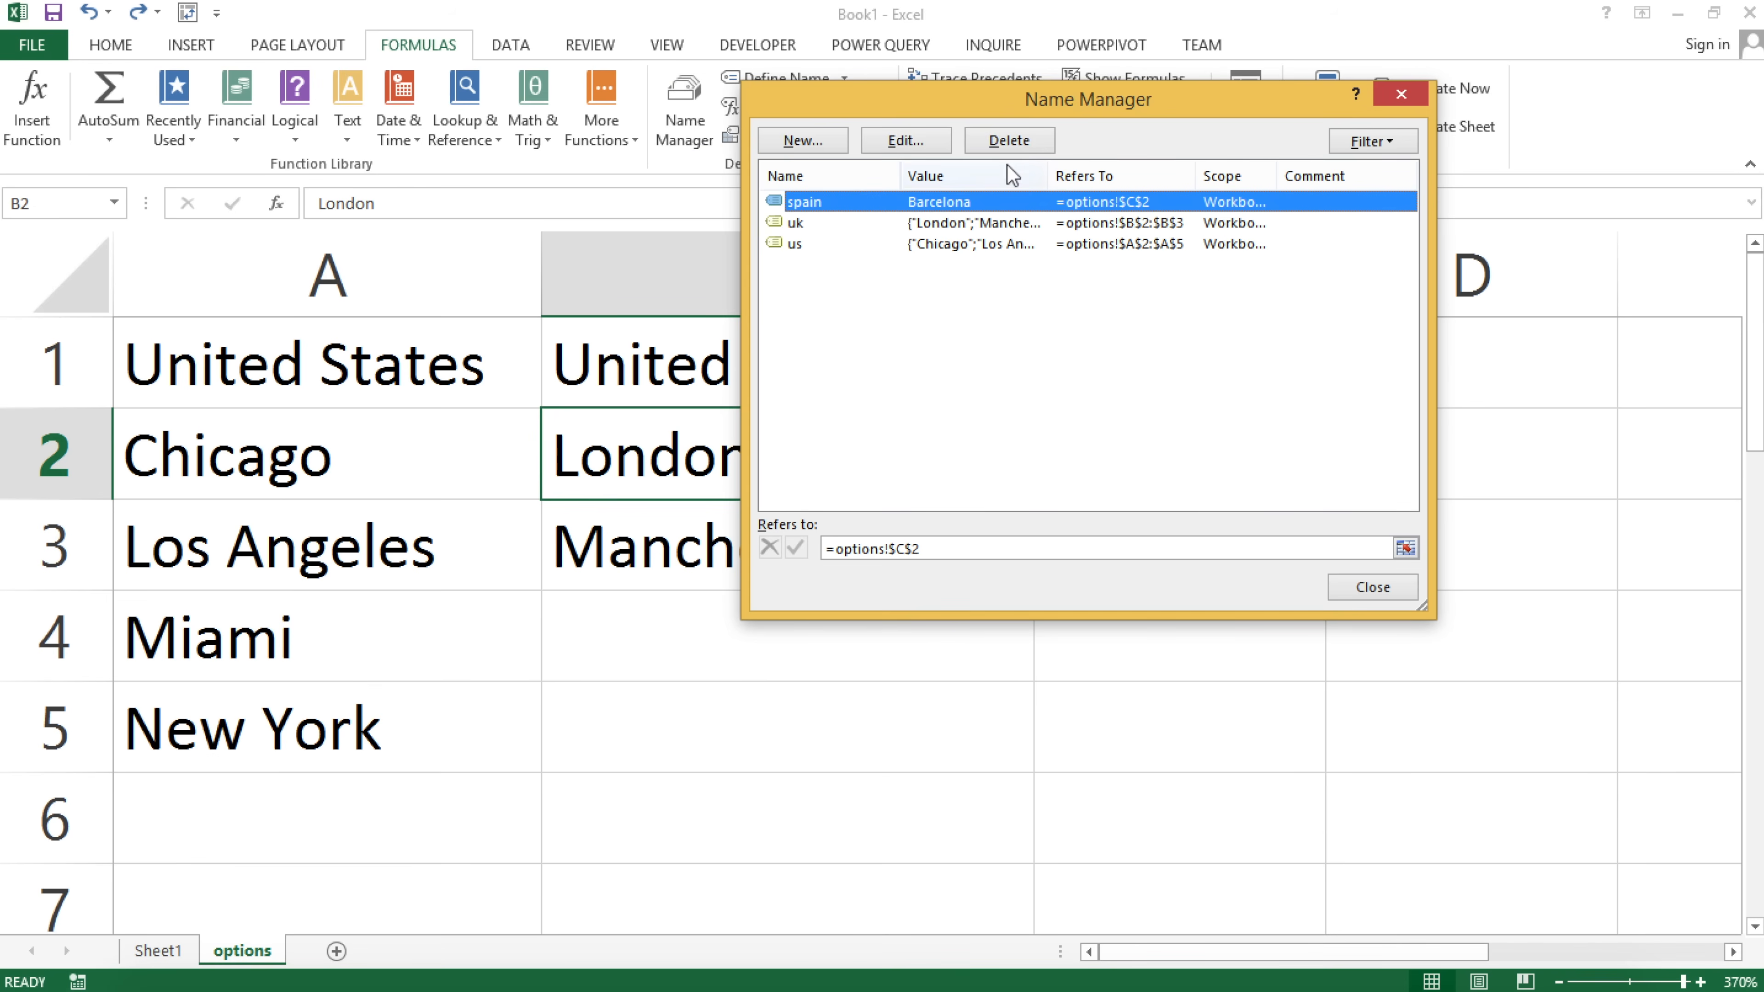
{"action": "left_click", "coordinate": [1010, 142]}
{"action": "left_click", "coordinate": [849, 574]}
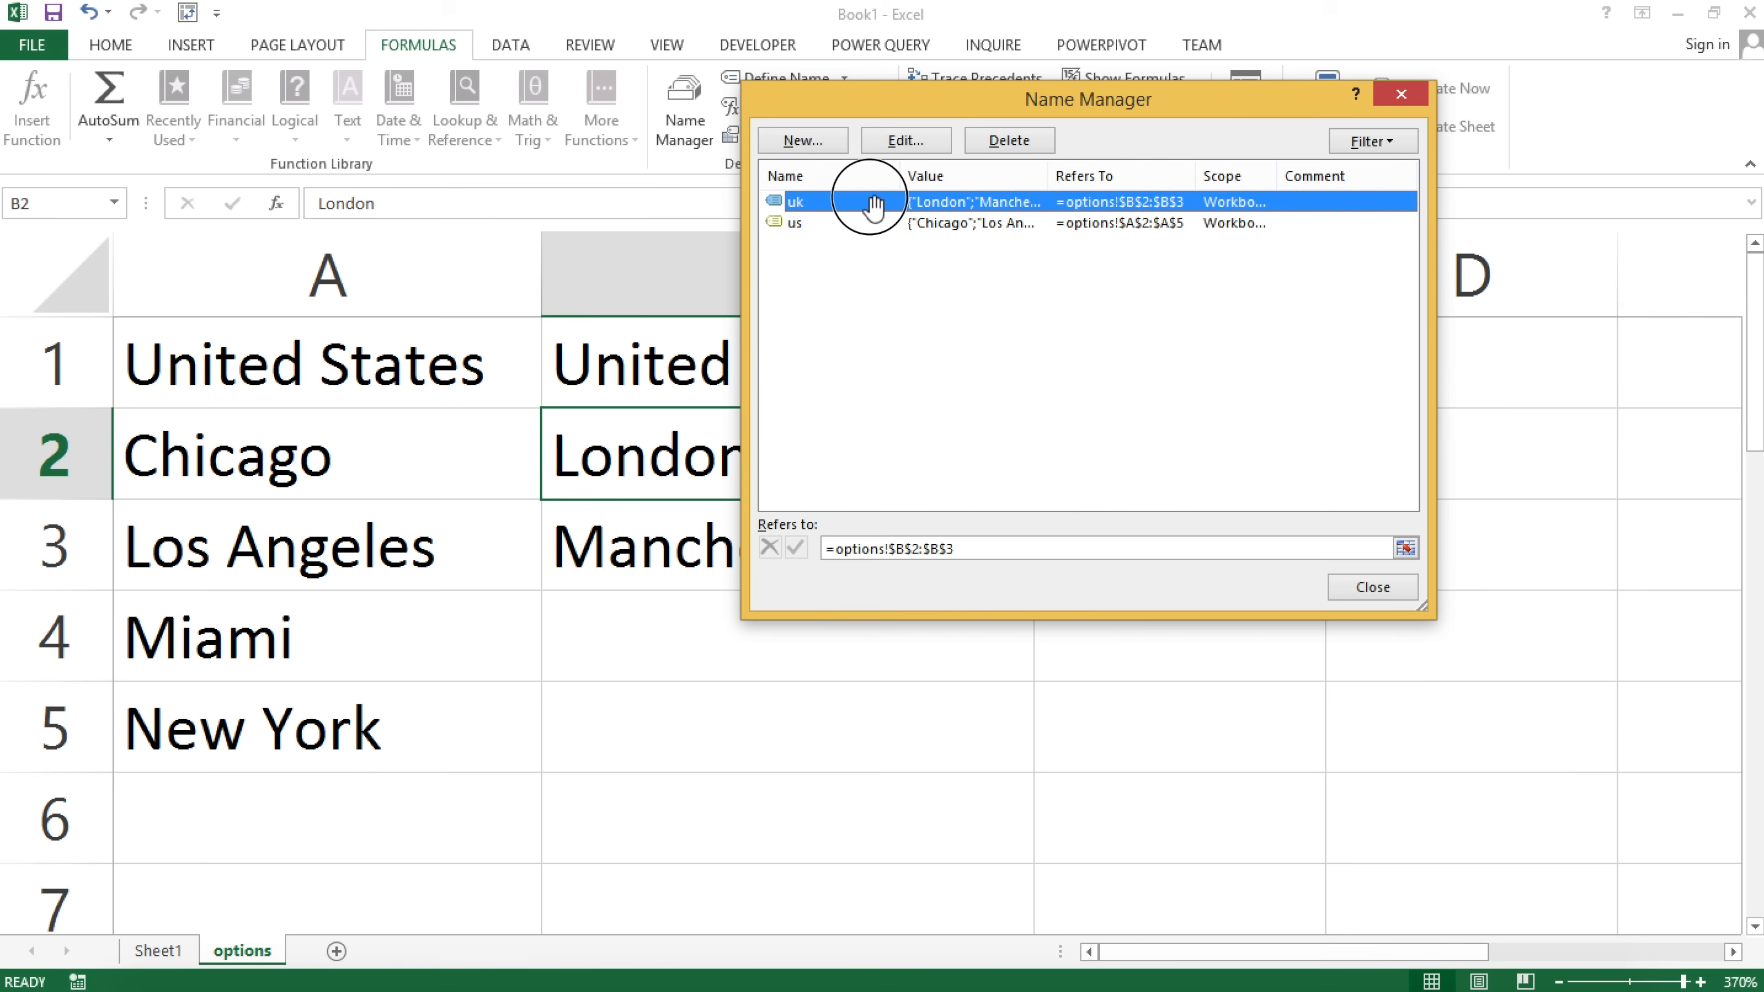
{"action": "left_click", "coordinate": [1000, 142]}
{"action": "left_click", "coordinate": [866, 577]}
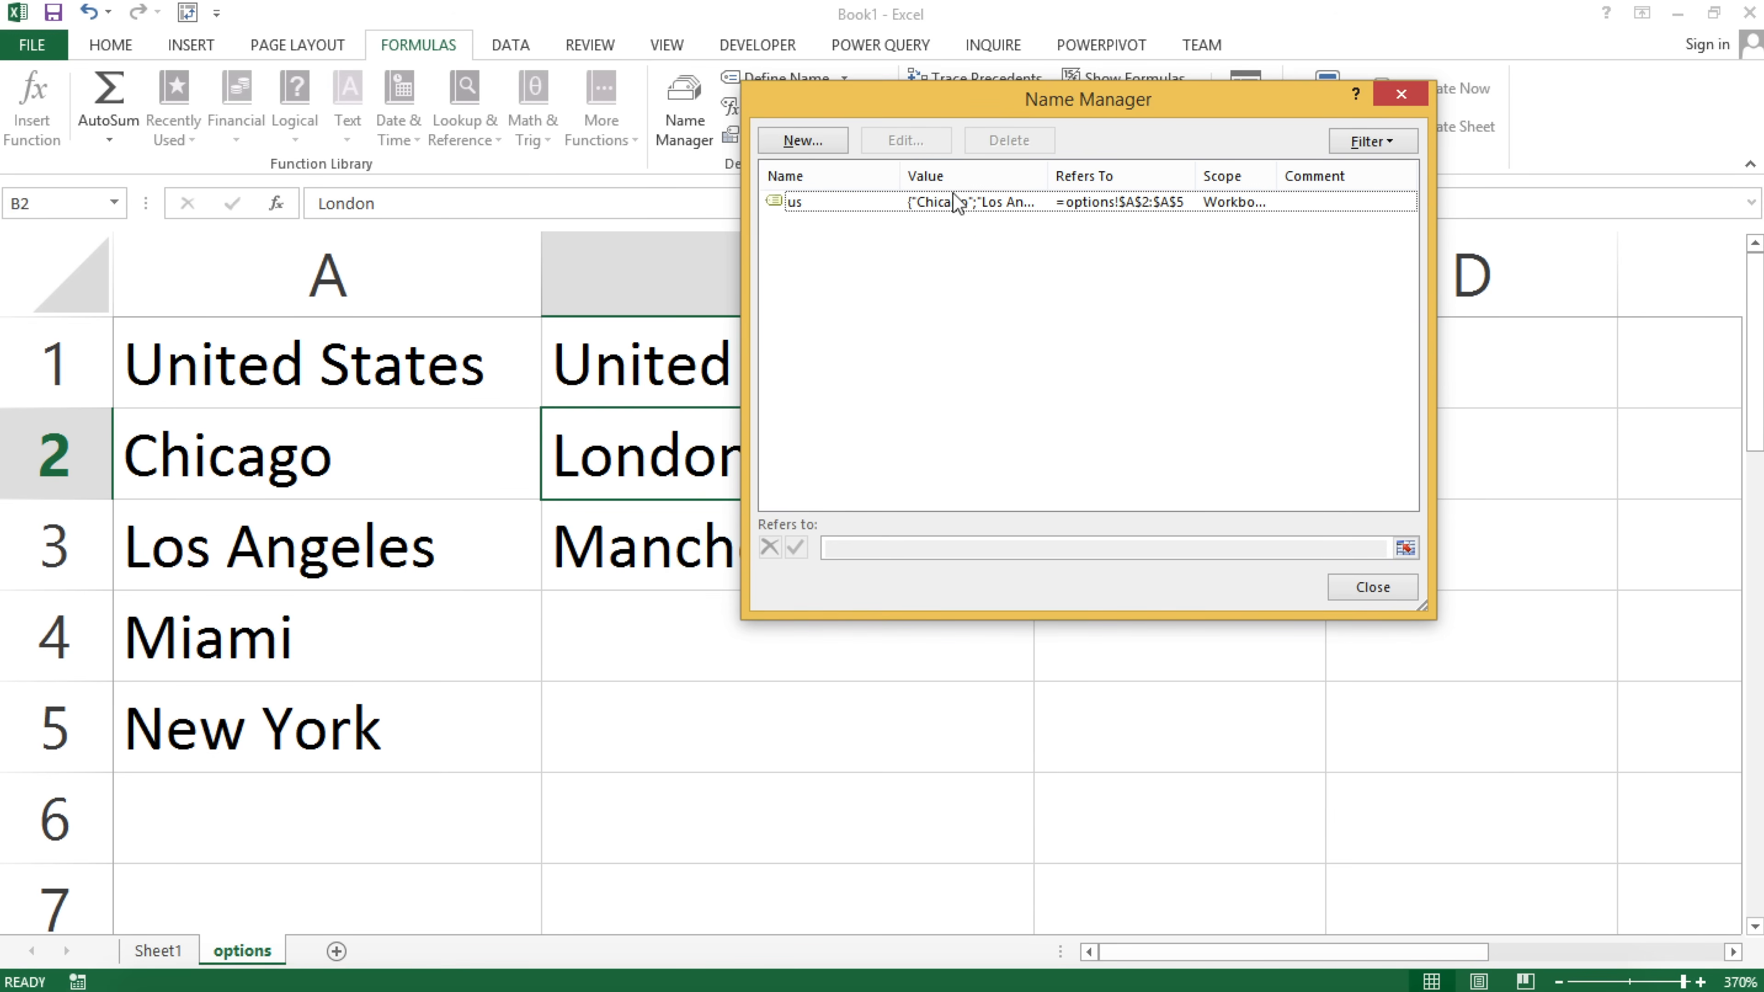
{"action": "left_click", "coordinate": [948, 202]}
{"action": "left_click", "coordinate": [1007, 141]}
{"action": "left_click", "coordinate": [868, 569]}
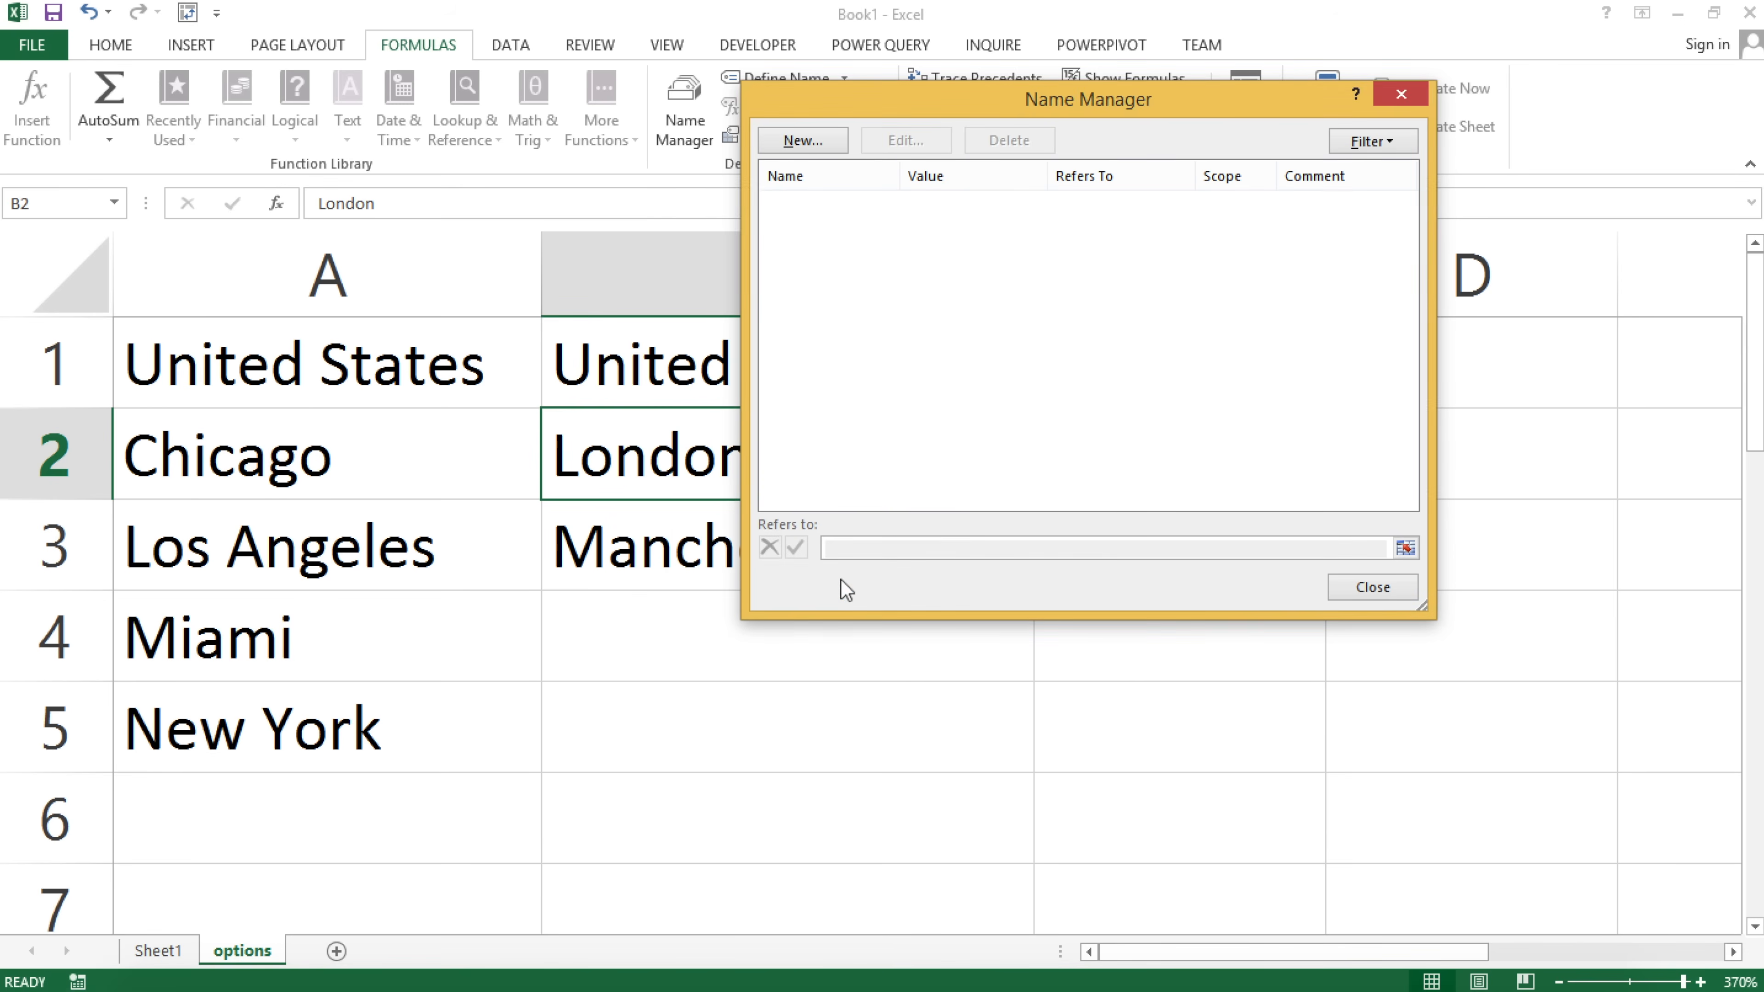
{"action": "left_click", "coordinate": [1406, 90]}
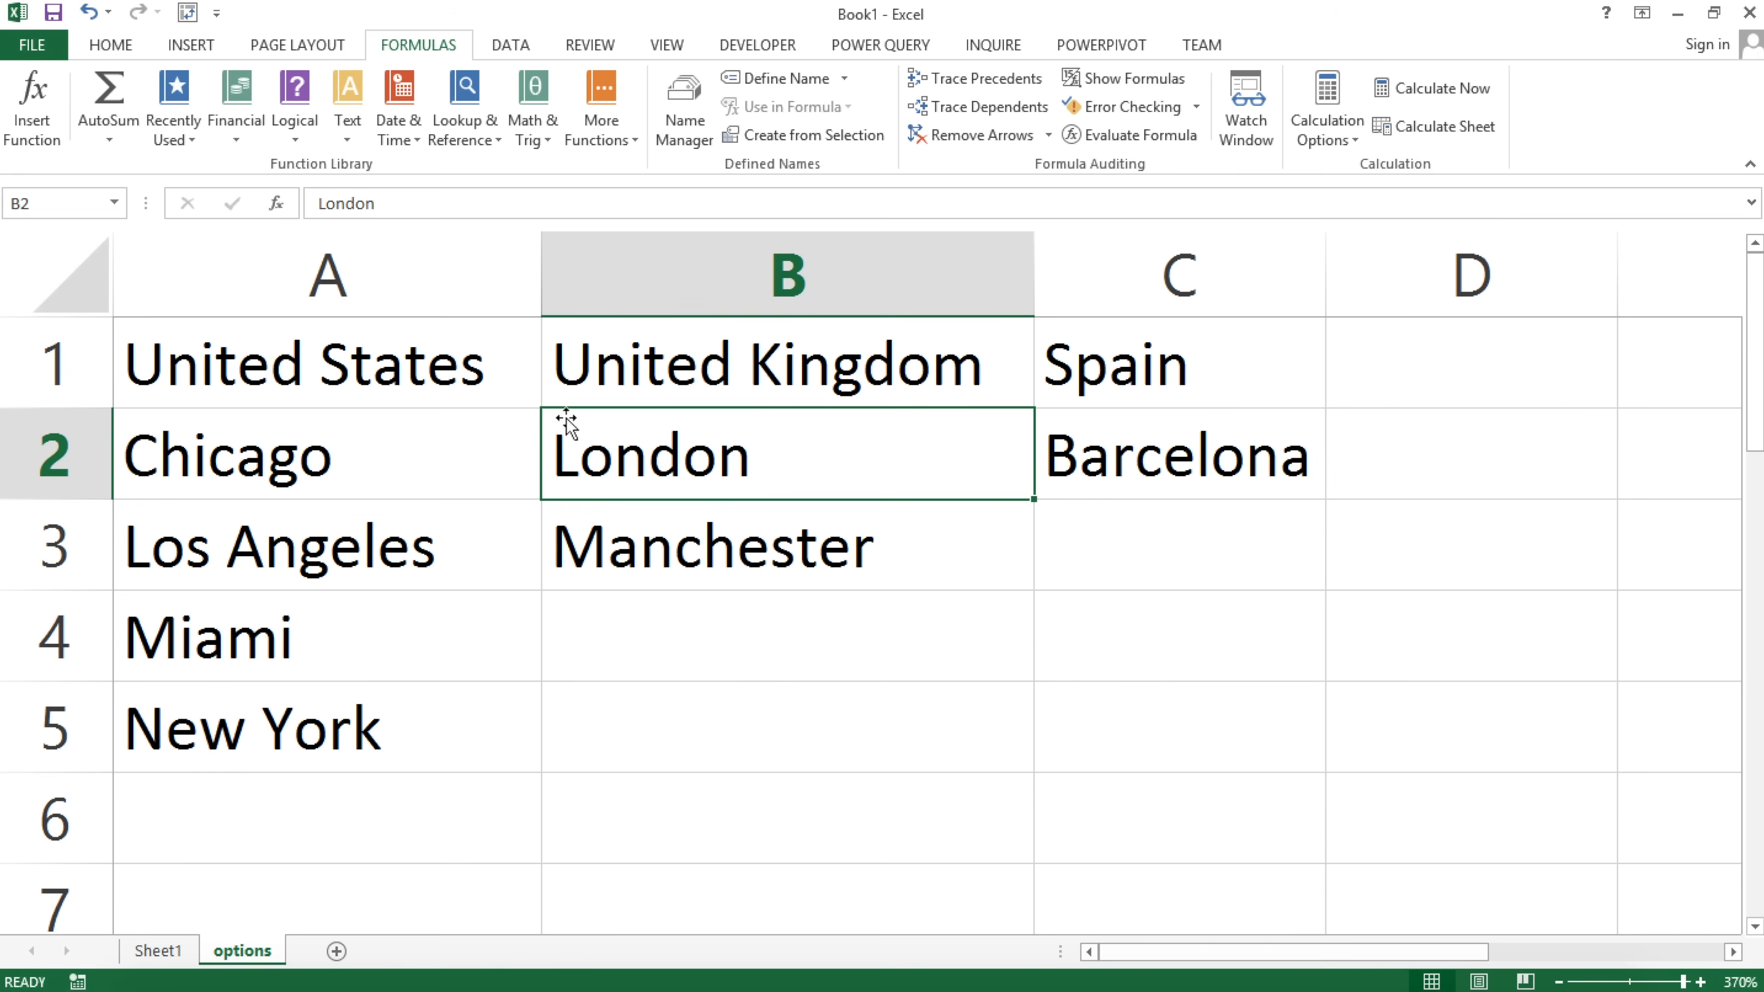
Create a range name for the United States cities by using the top row of A1:A5, and check the name list.
{"action": "left_click", "coordinate": [500, 457]}
{"action": "left_click", "coordinate": [336, 542]}
{"action": "left_click_drag", "start_coordinate": [346, 382], "coordinate": [309, 757]}
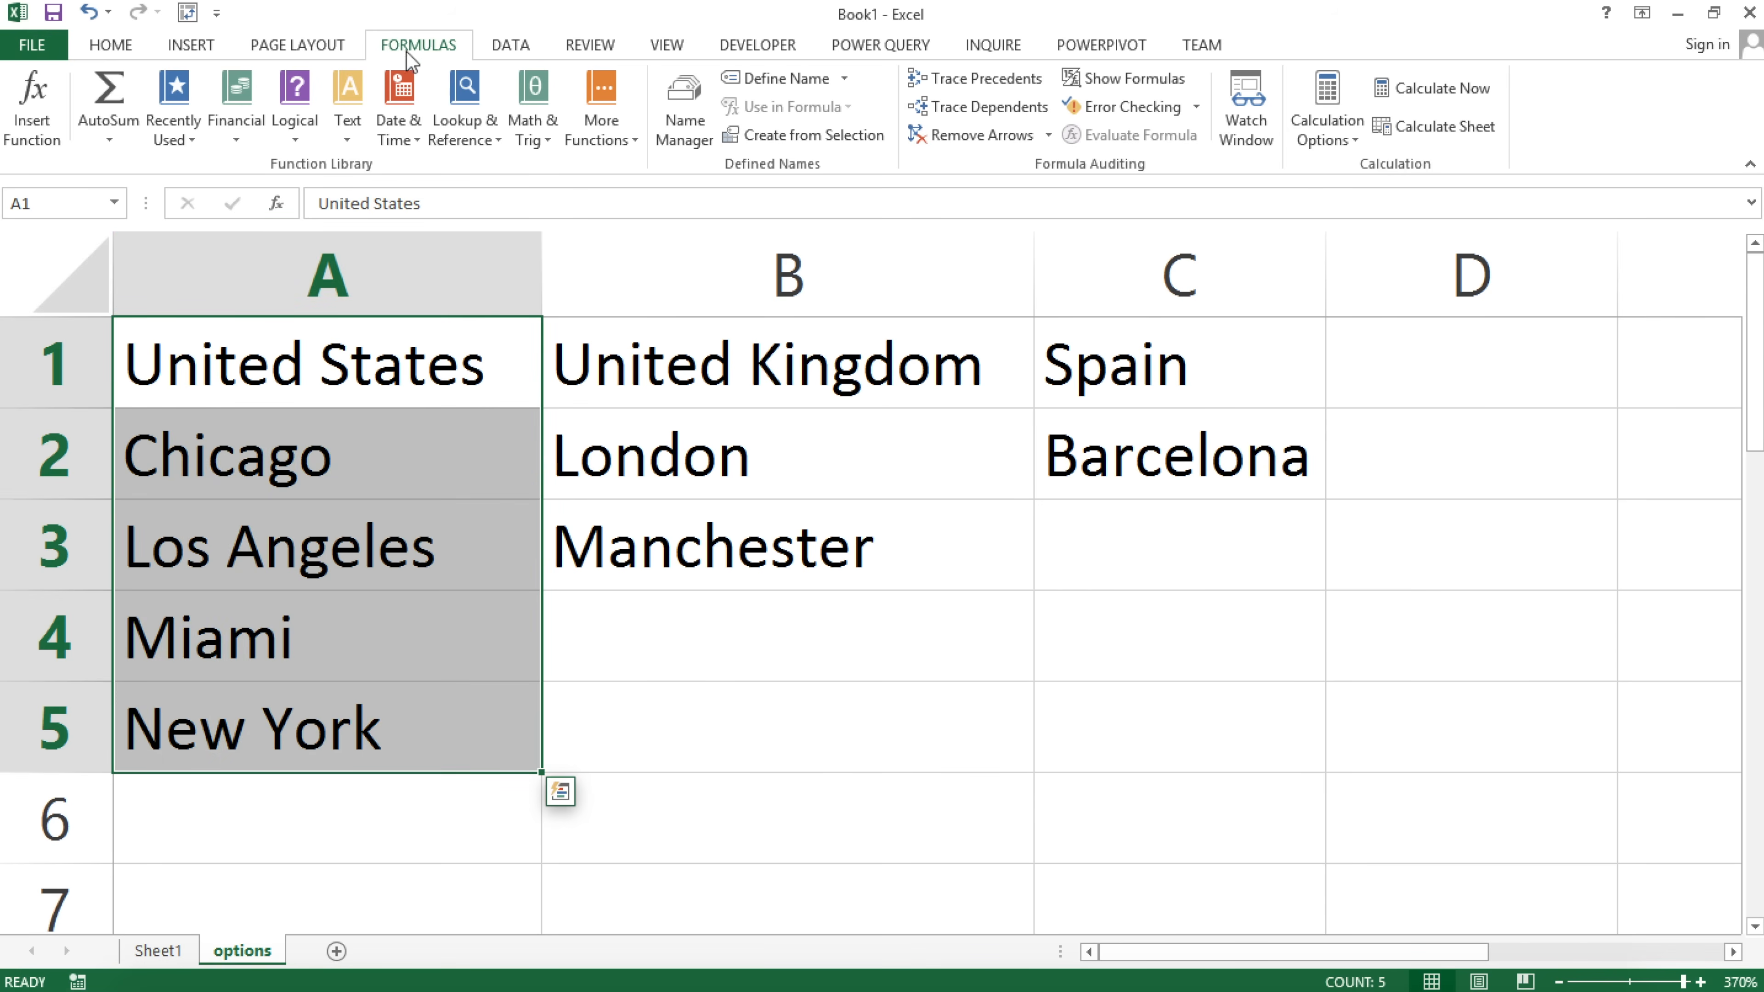
{"action": "left_click", "coordinate": [788, 138]}
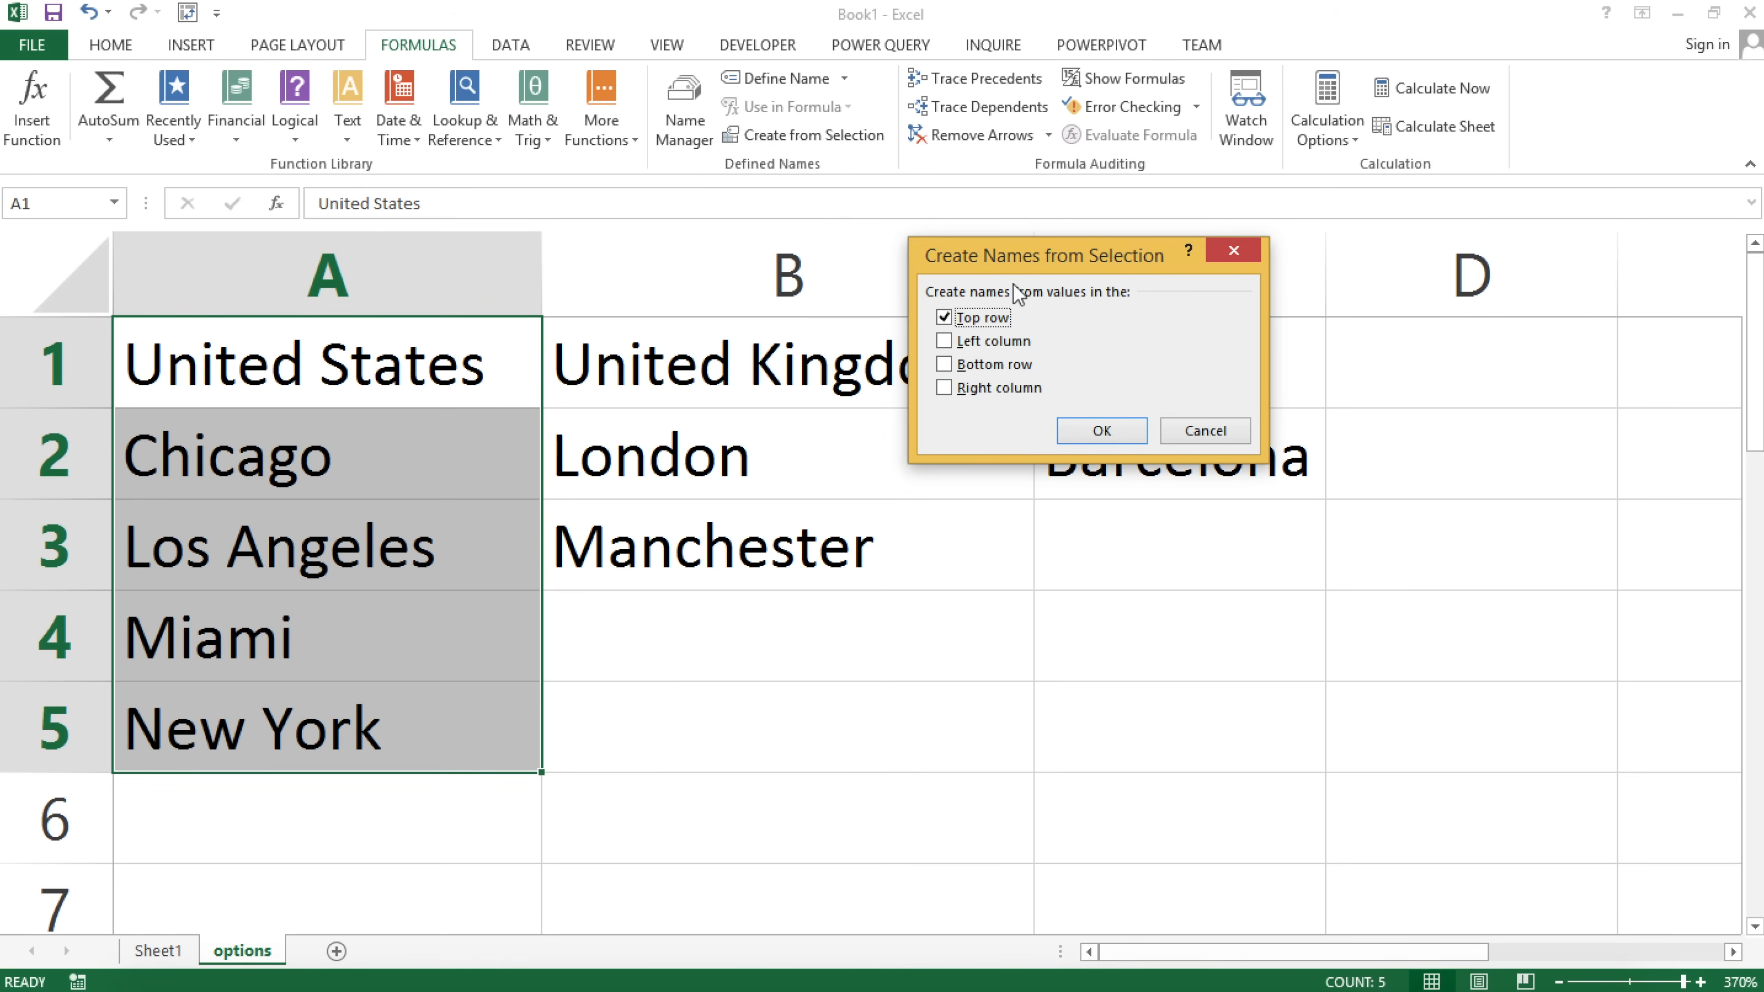
{"action": "left_click", "coordinate": [1096, 431]}
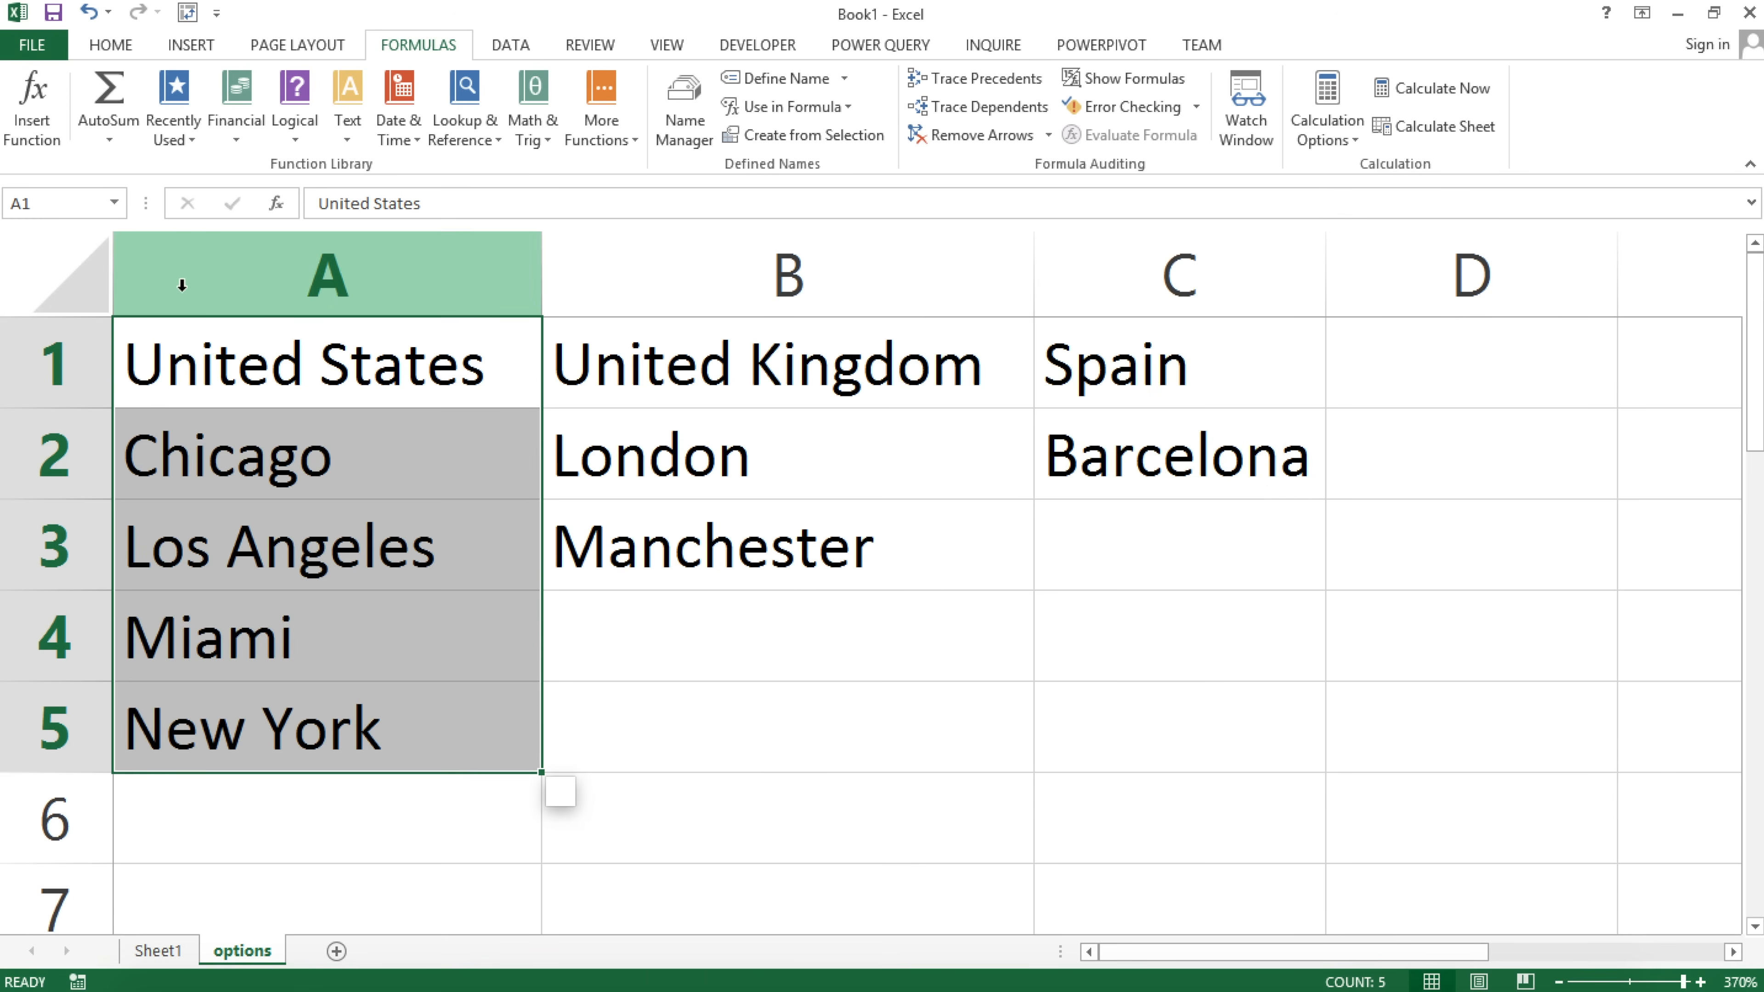
{"action": "left_click", "coordinate": [316, 368]}
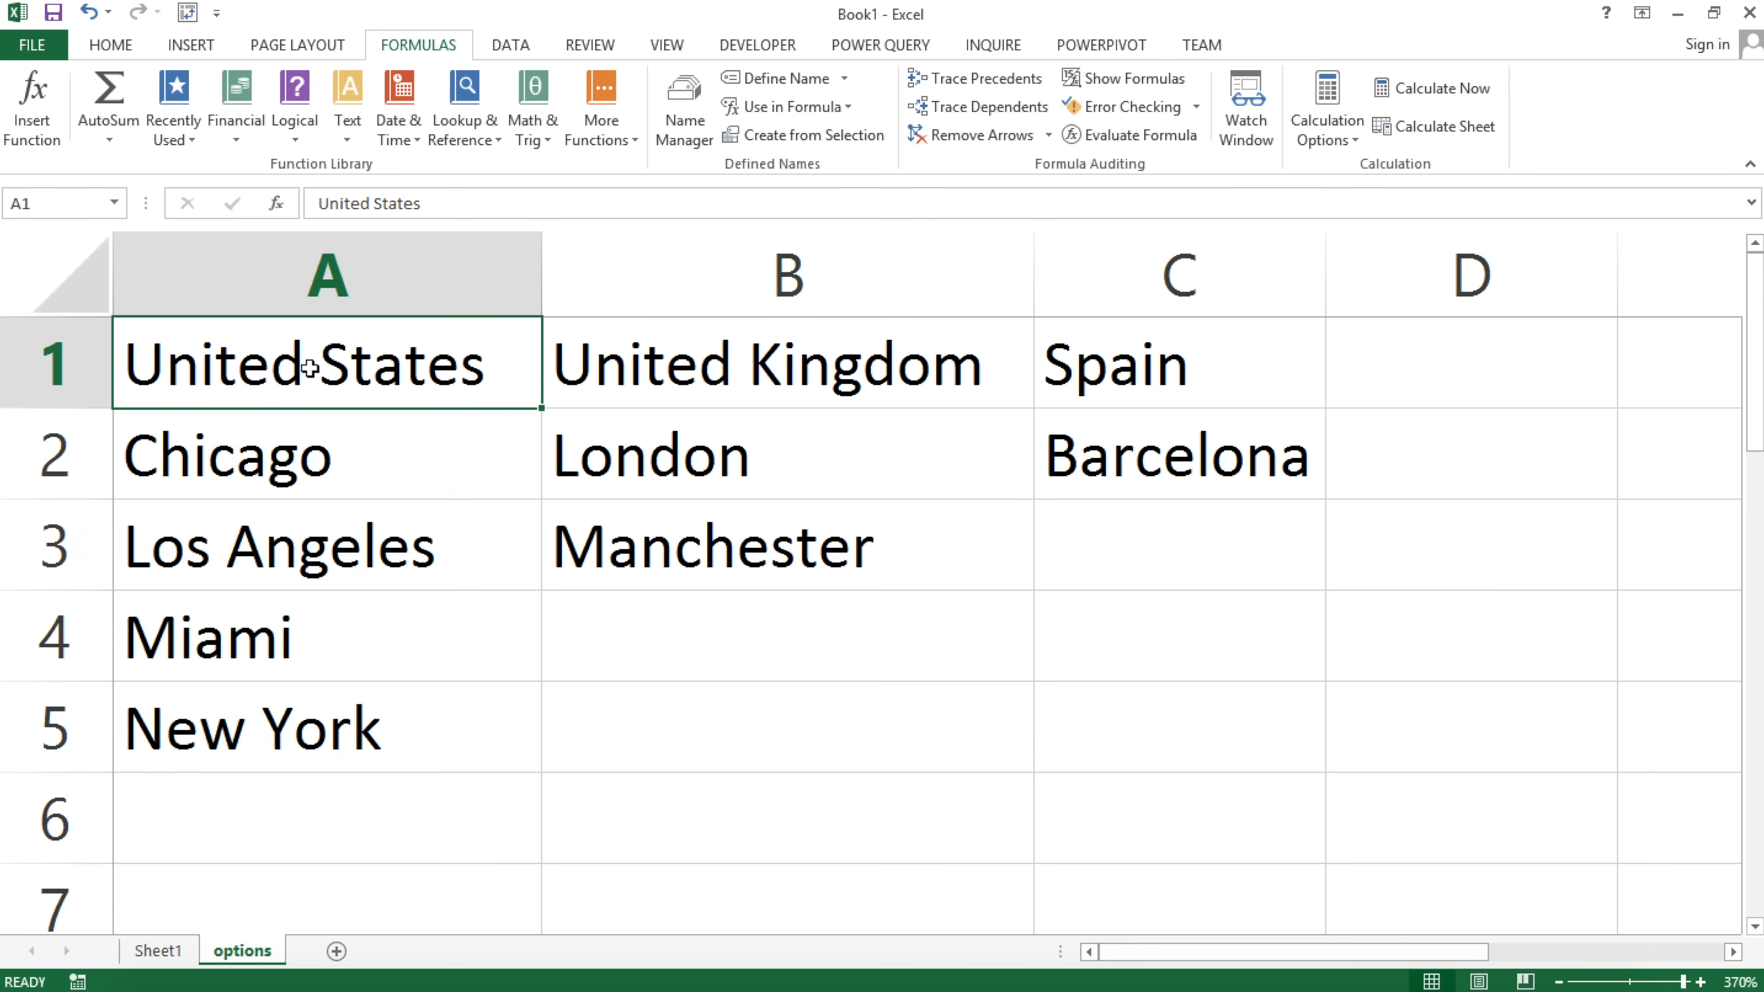
{"action": "left_click", "coordinate": [114, 205]}
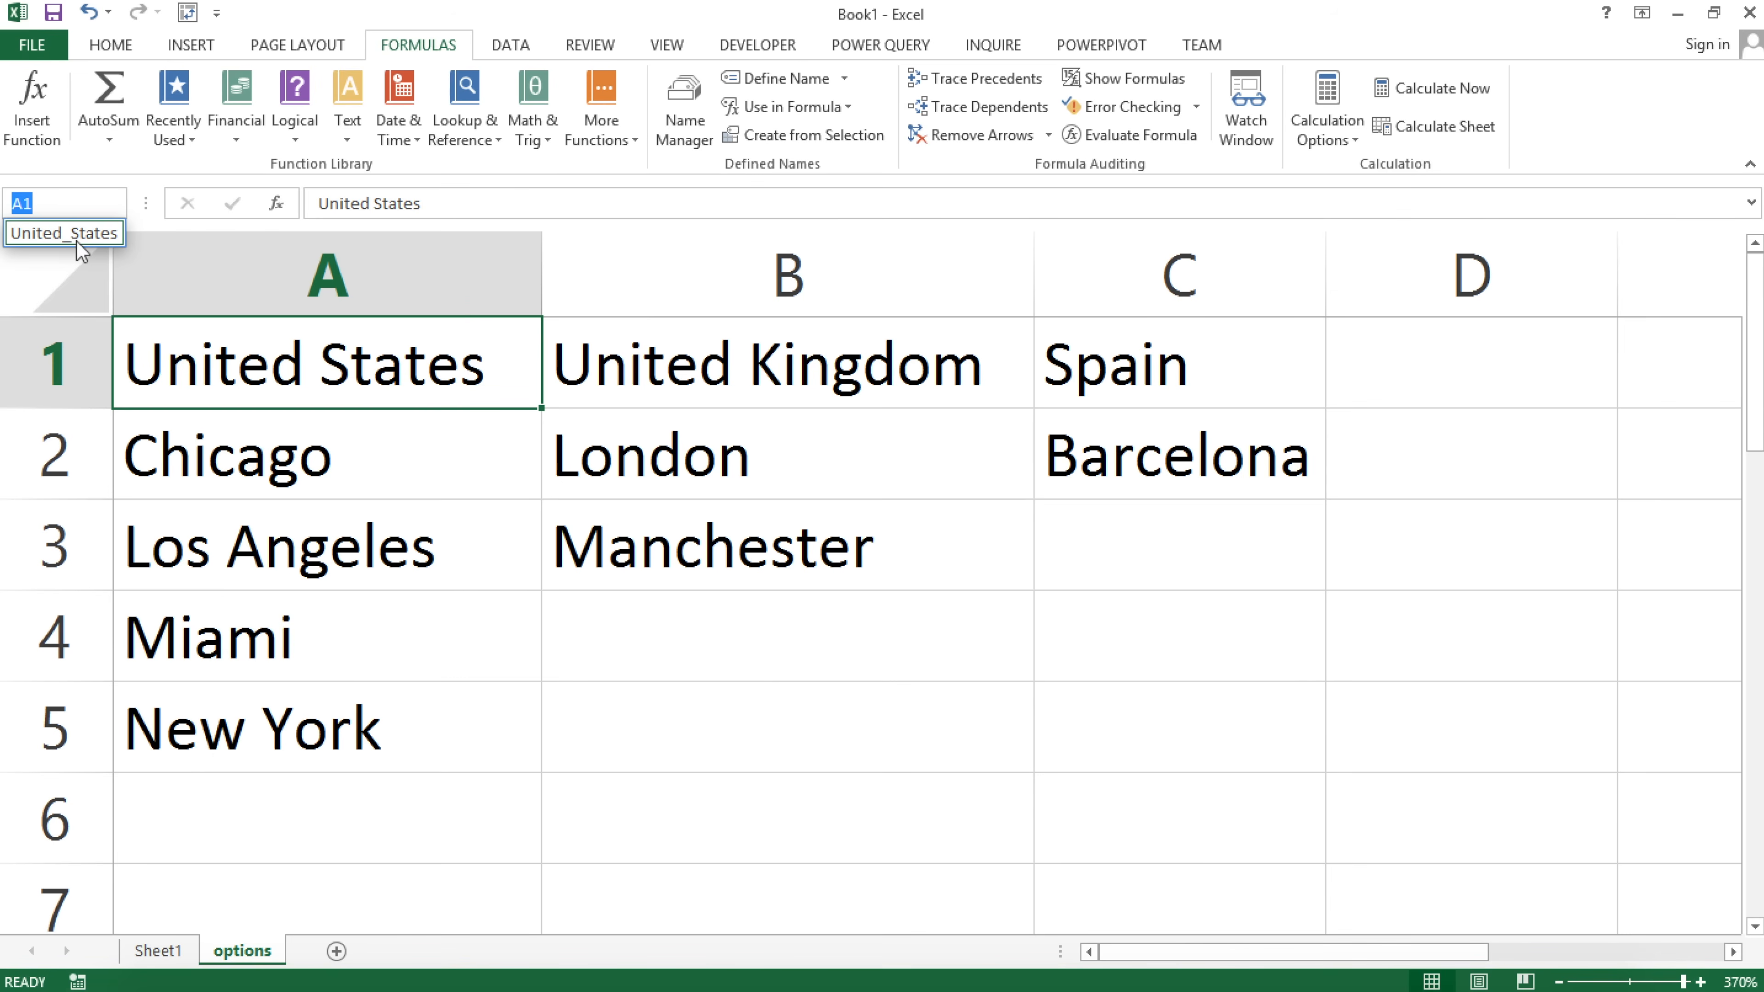
Create a range name for the United Kingdom cities from the top row of B1:B3.
{"action": "left_click", "coordinate": [728, 366]}
{"action": "left_click", "coordinate": [748, 397]}
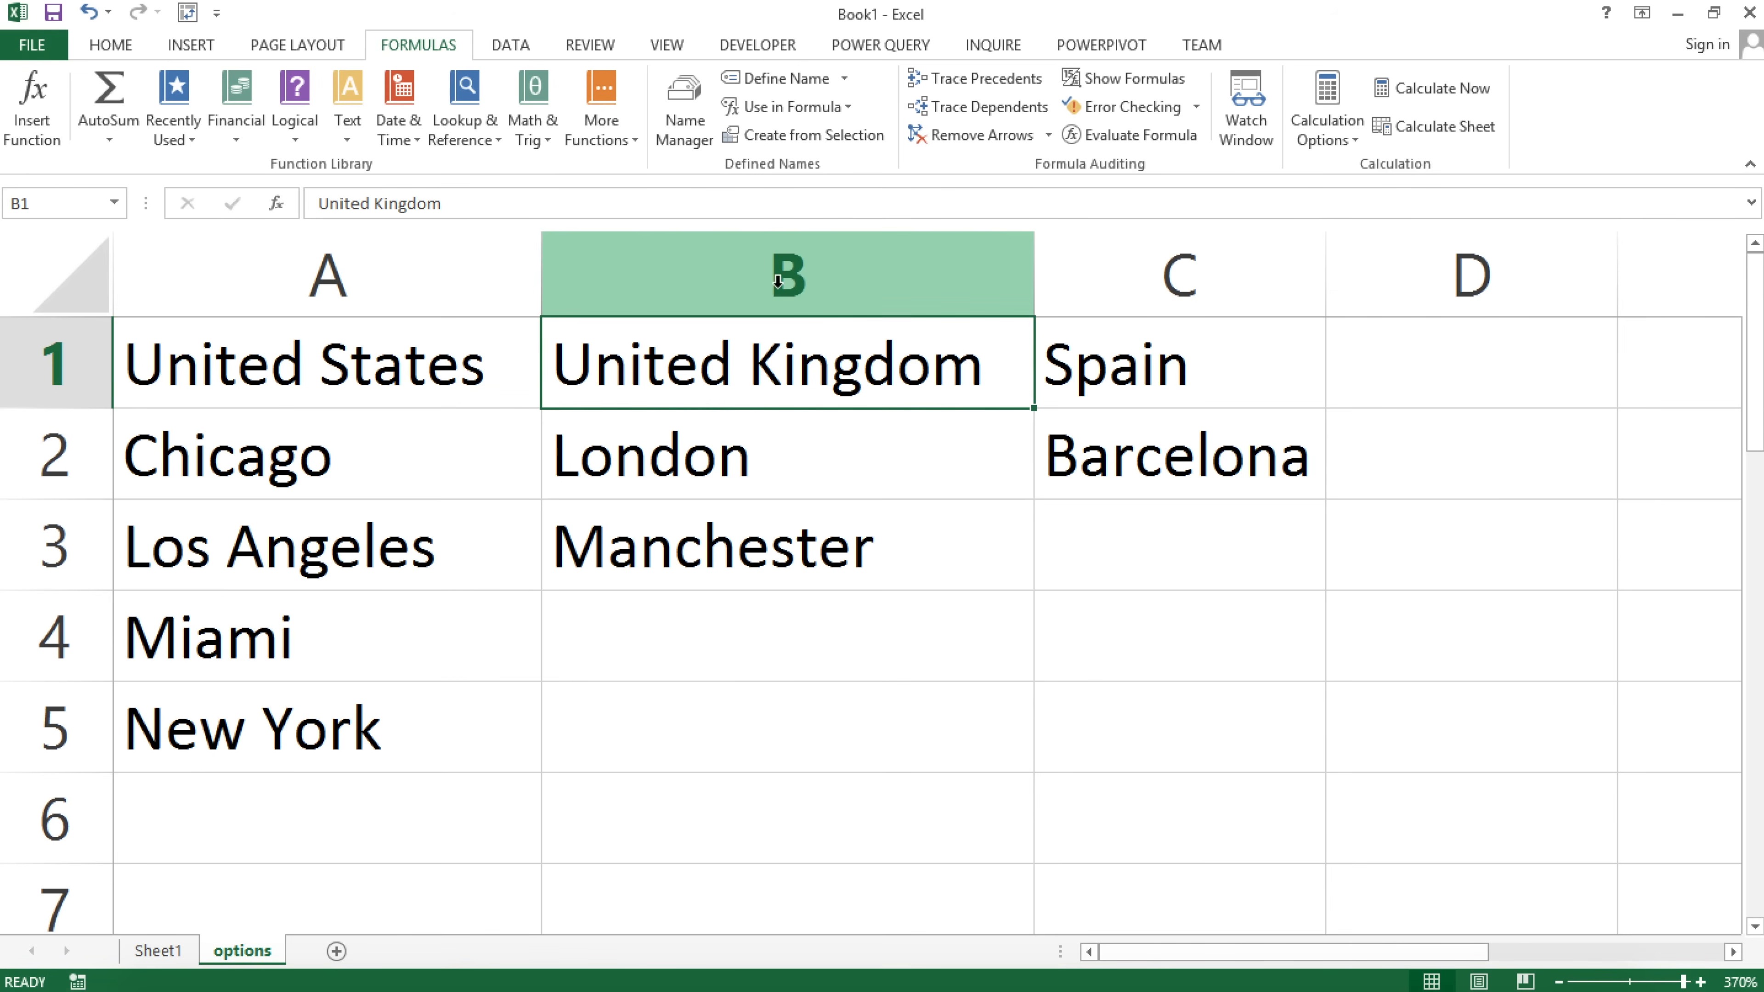
{"action": "left_click_drag", "start_coordinate": [736, 363], "coordinate": [741, 516]}
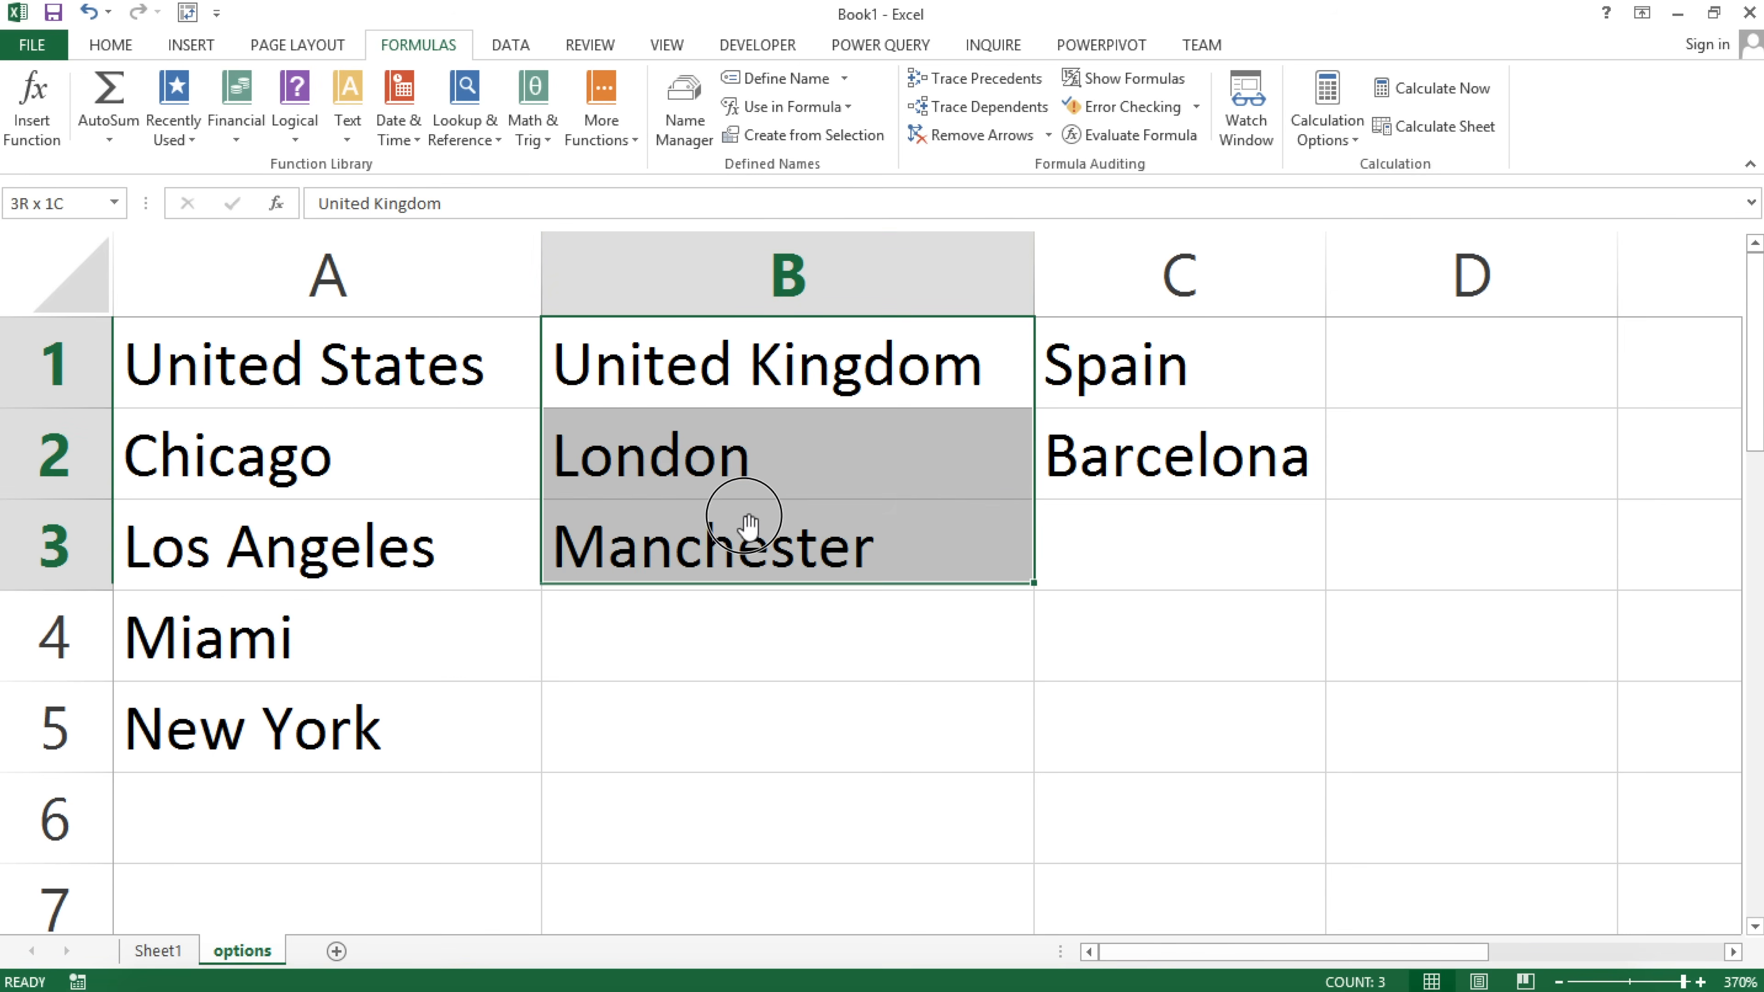
{"action": "left_click", "coordinate": [797, 137]}
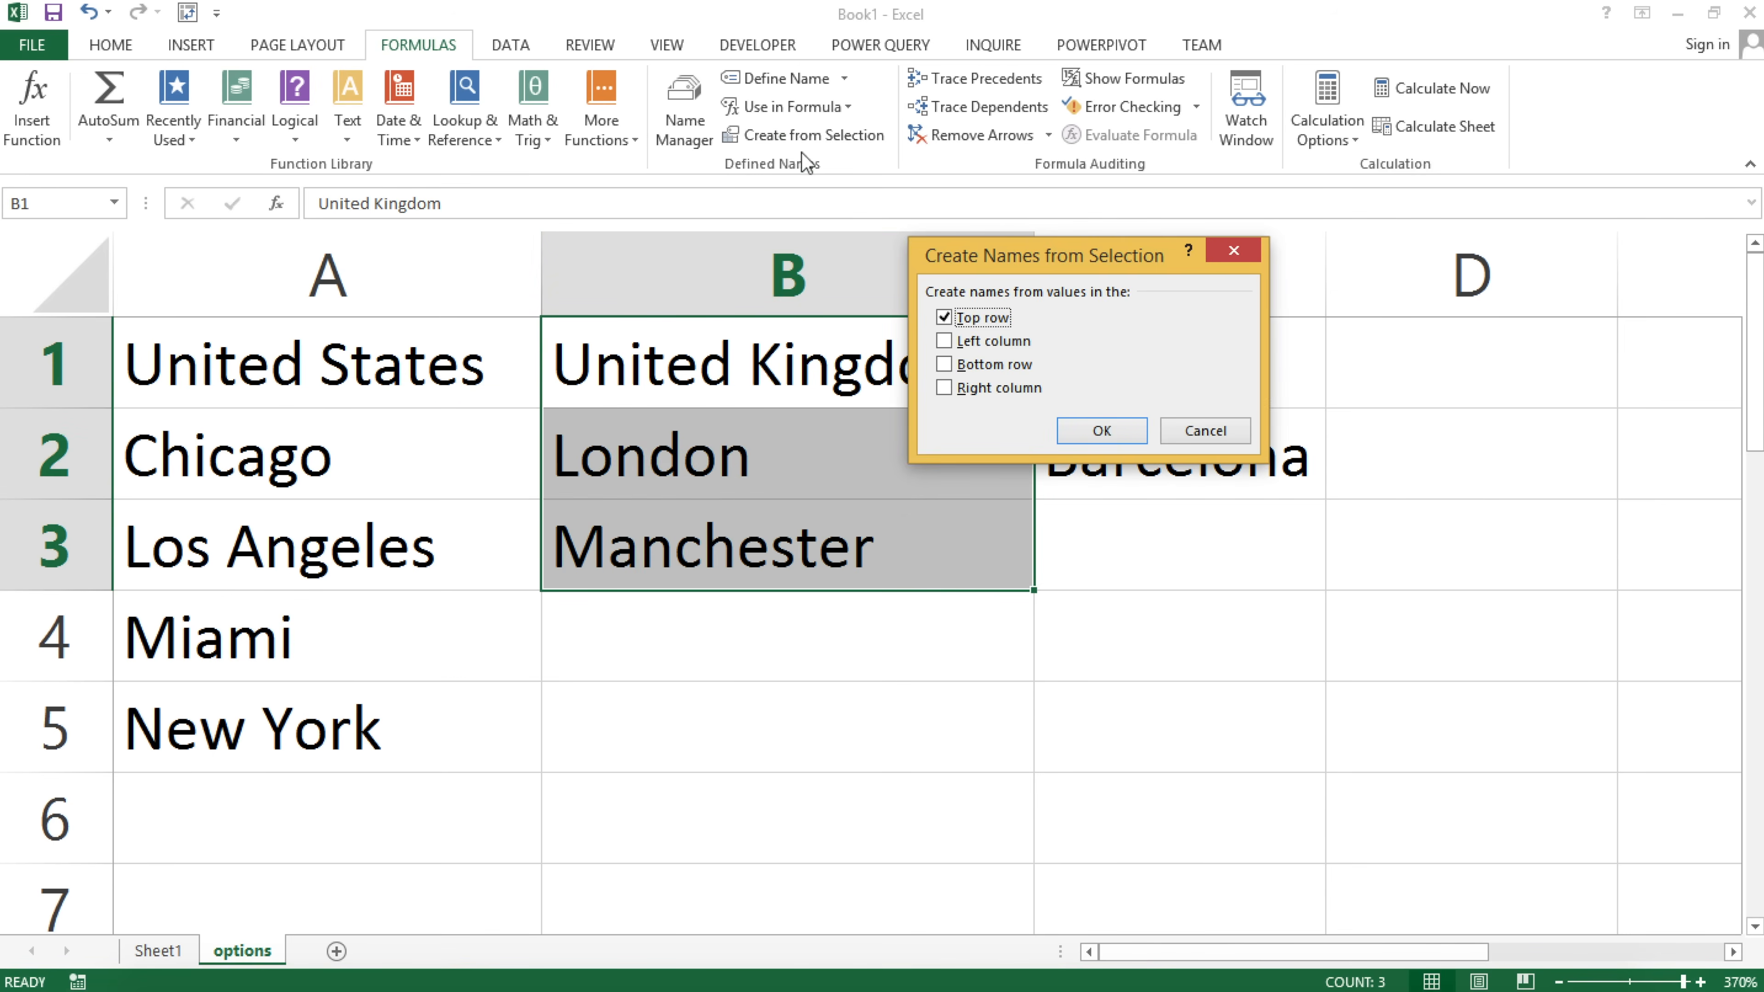
{"action": "left_click", "coordinate": [1091, 431]}
Create a range name for the Spain city list from the top row of C1:C2.
{"action": "left_click_drag", "start_coordinate": [1069, 389], "coordinate": [1089, 456]}
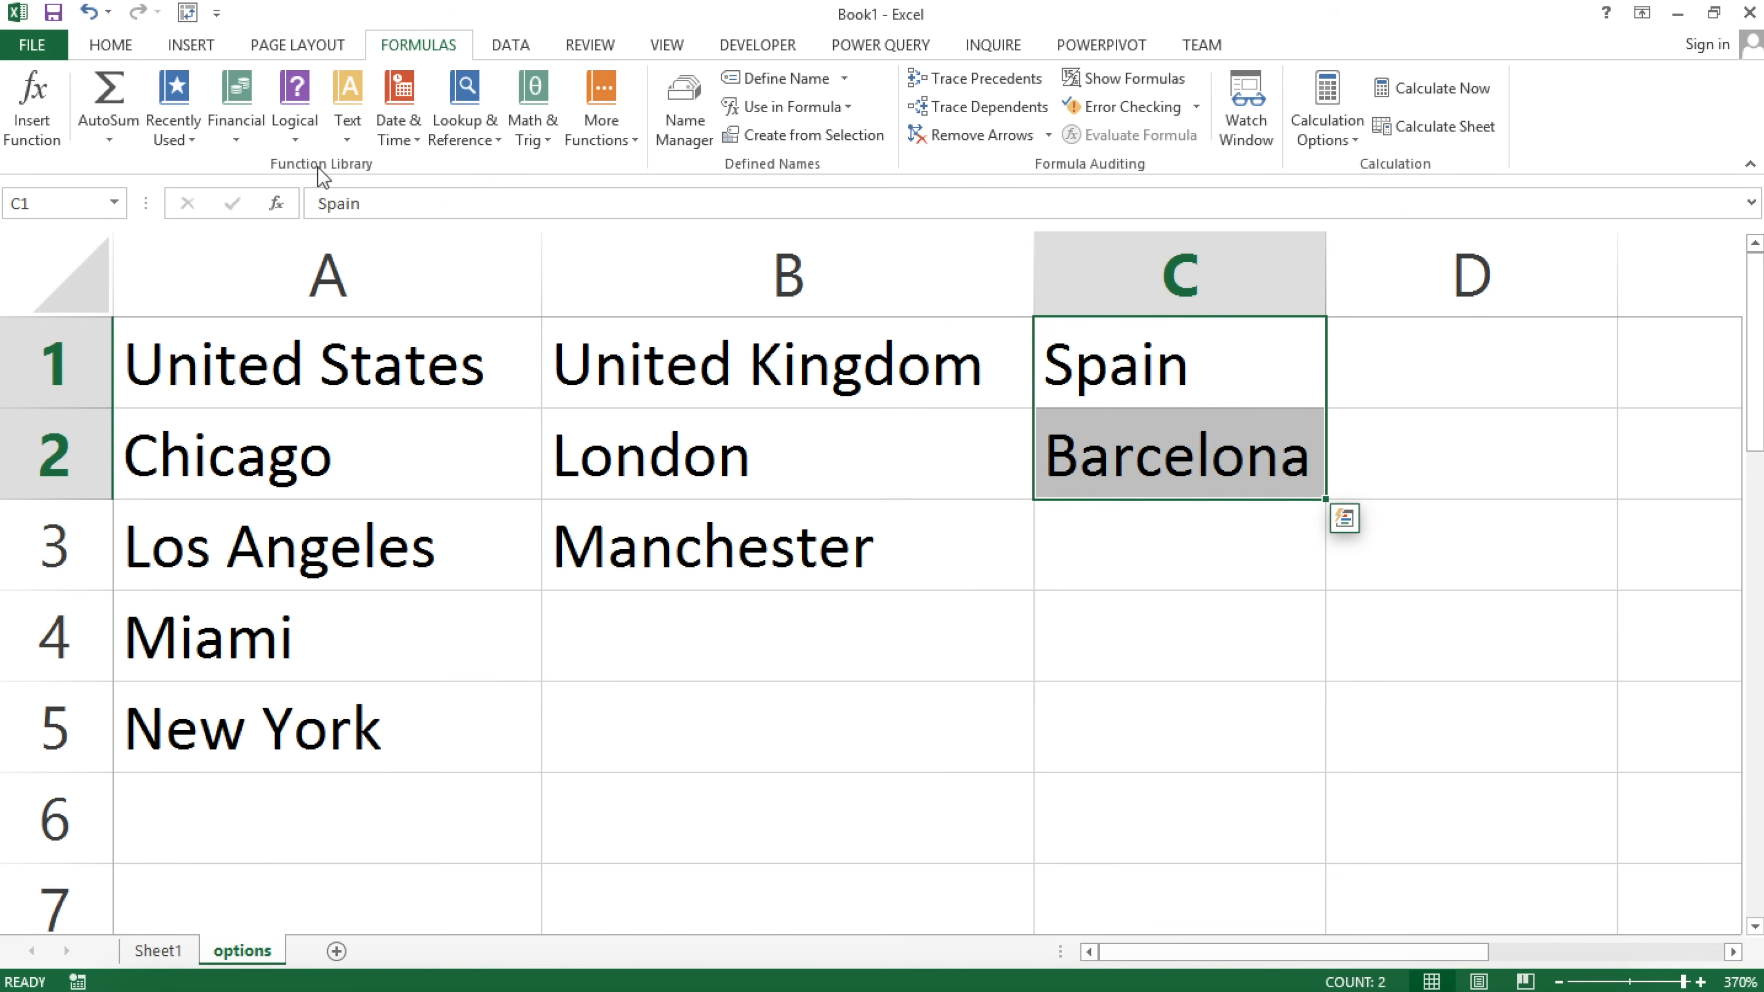
{"action": "left_click", "coordinate": [782, 135]}
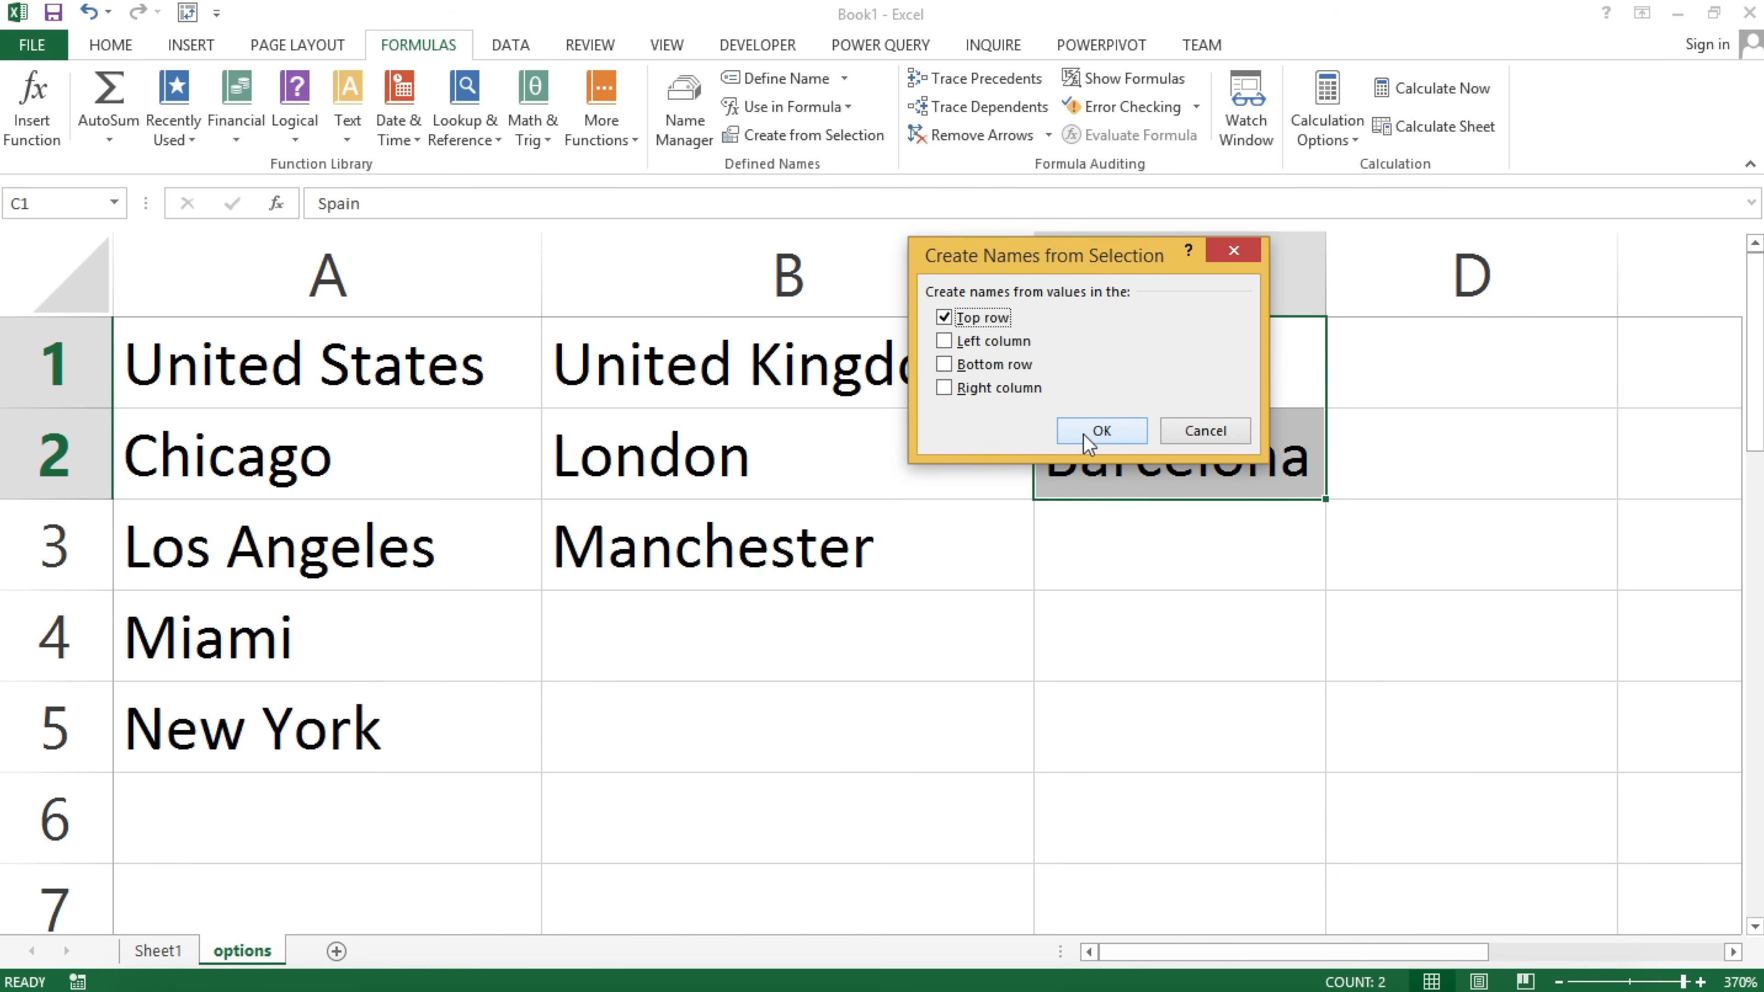
{"action": "left_click", "coordinate": [1101, 431]}
Go to the named ranges Spain, United_Kingdom and United_States in turn to check the cells each one covers.
{"action": "left_click", "coordinate": [779, 452]}
{"action": "left_click", "coordinate": [113, 203]}
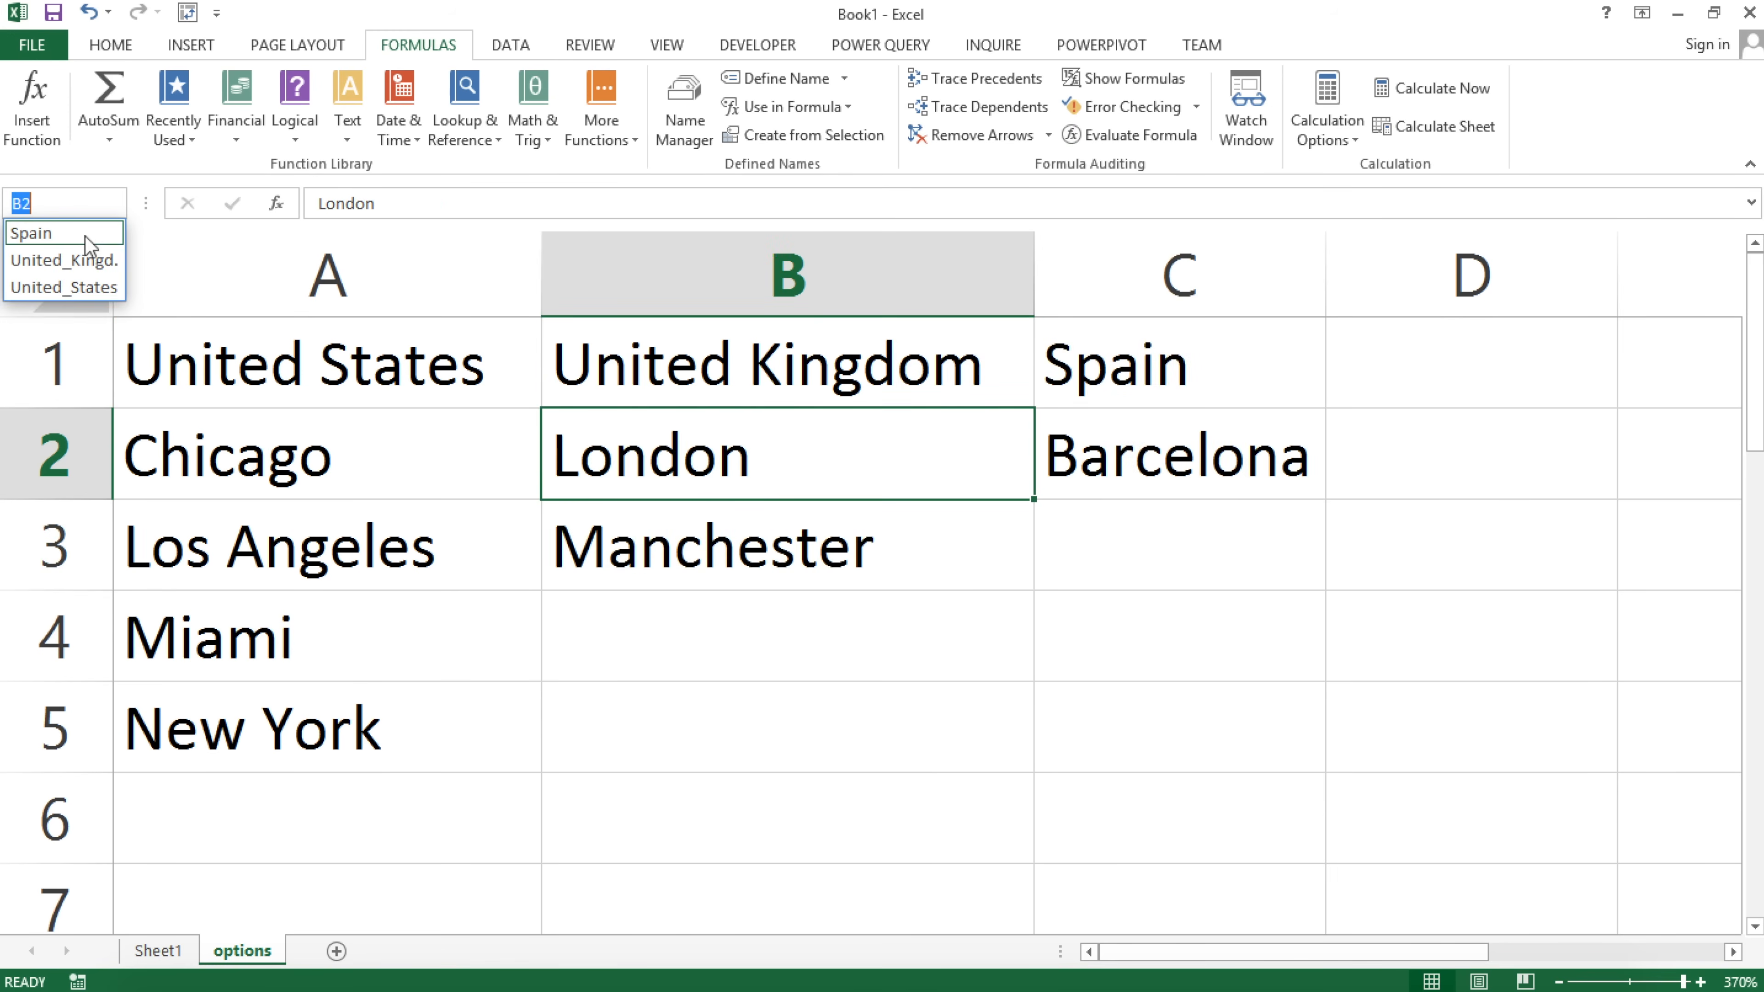
{"action": "left_click", "coordinate": [87, 235]}
{"action": "left_click", "coordinate": [113, 203]}
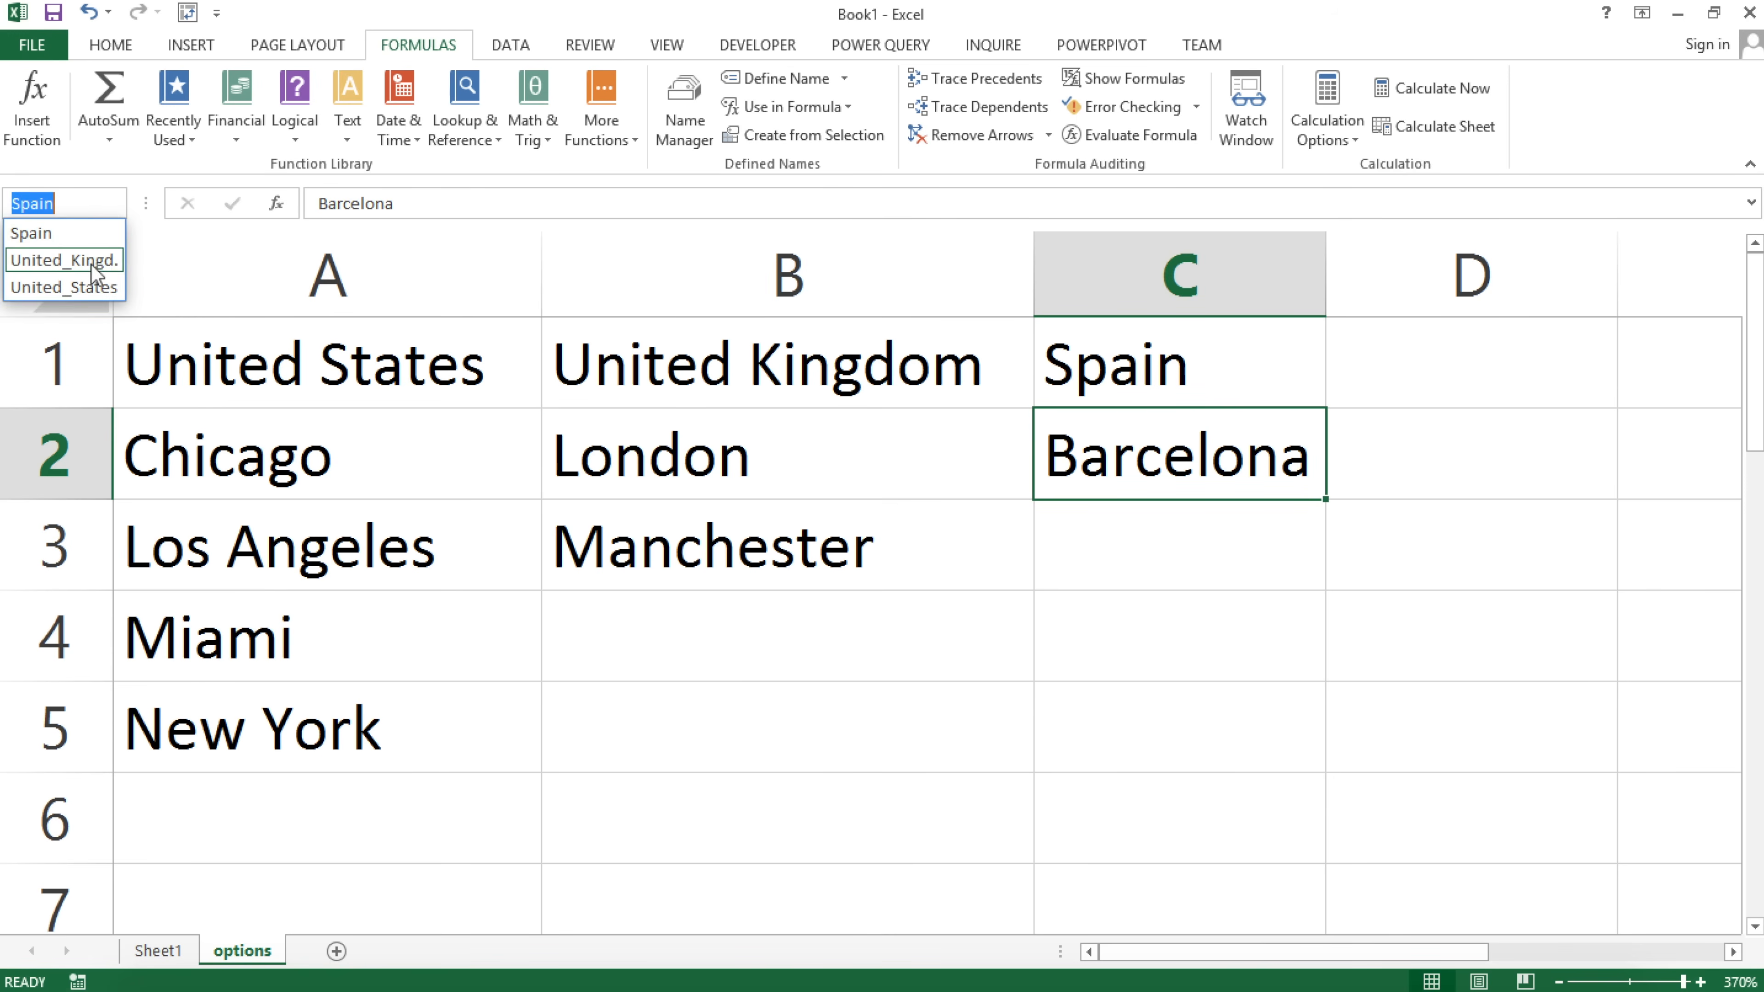
{"action": "left_click", "coordinate": [92, 264]}
{"action": "left_click", "coordinate": [114, 203]}
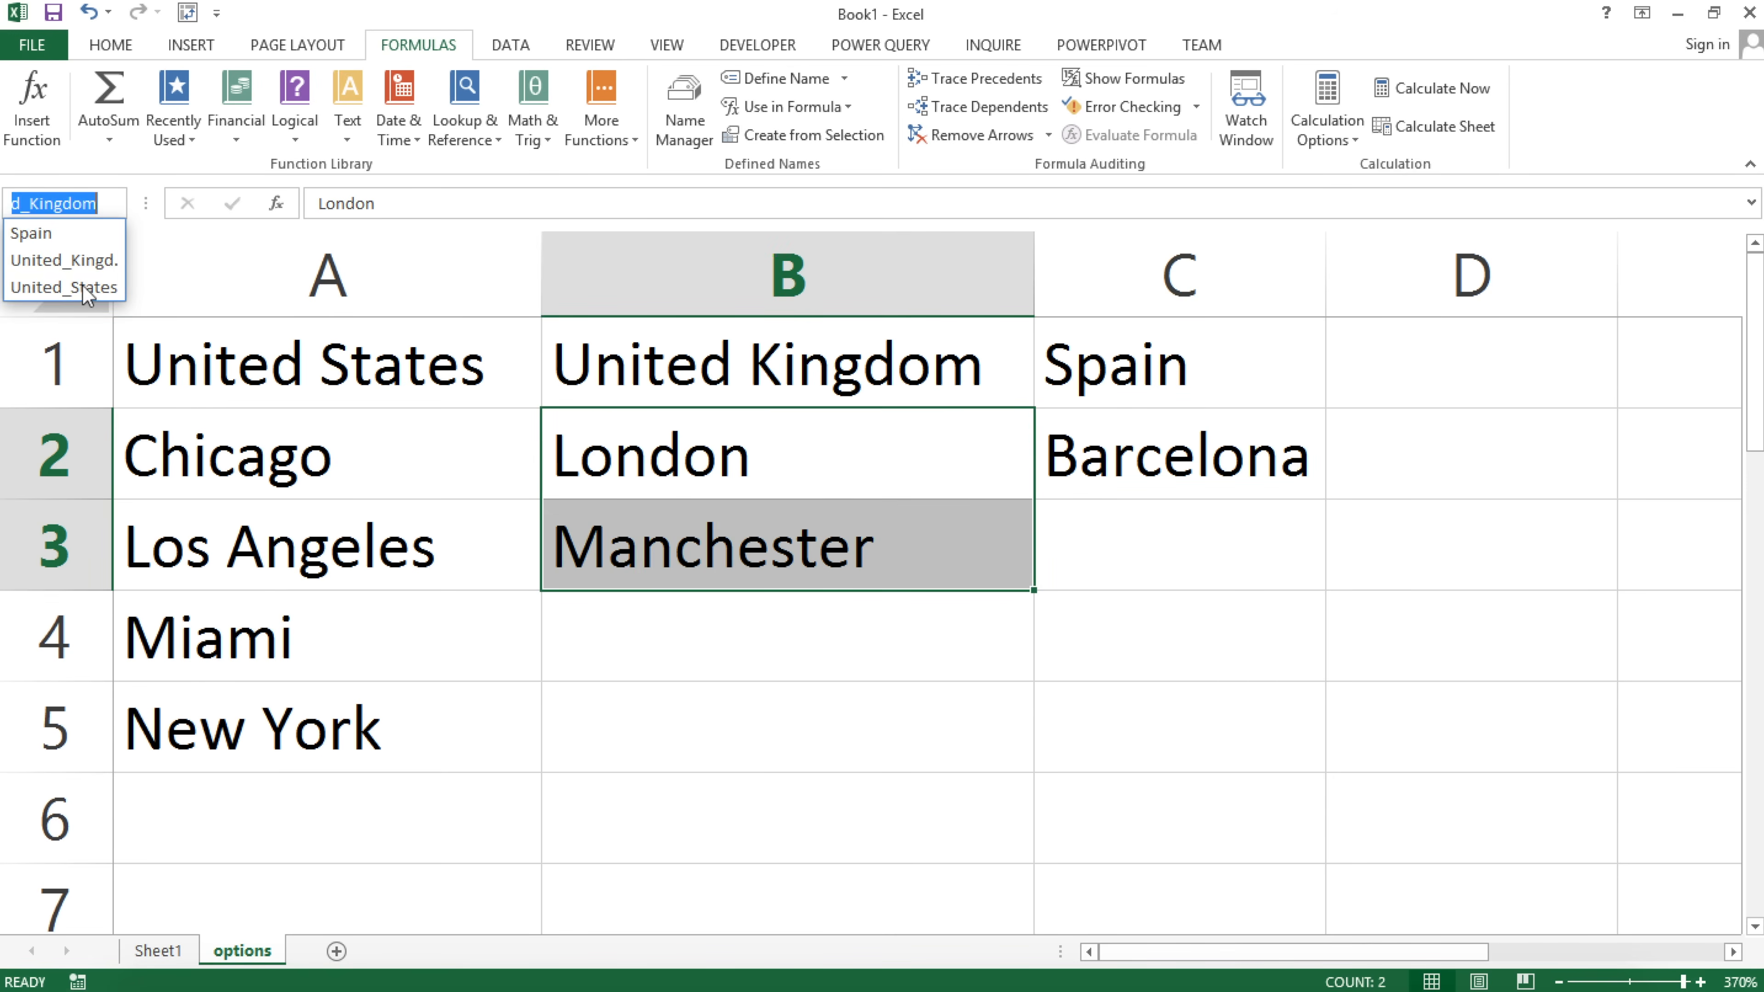
{"action": "left_click", "coordinate": [90, 287]}
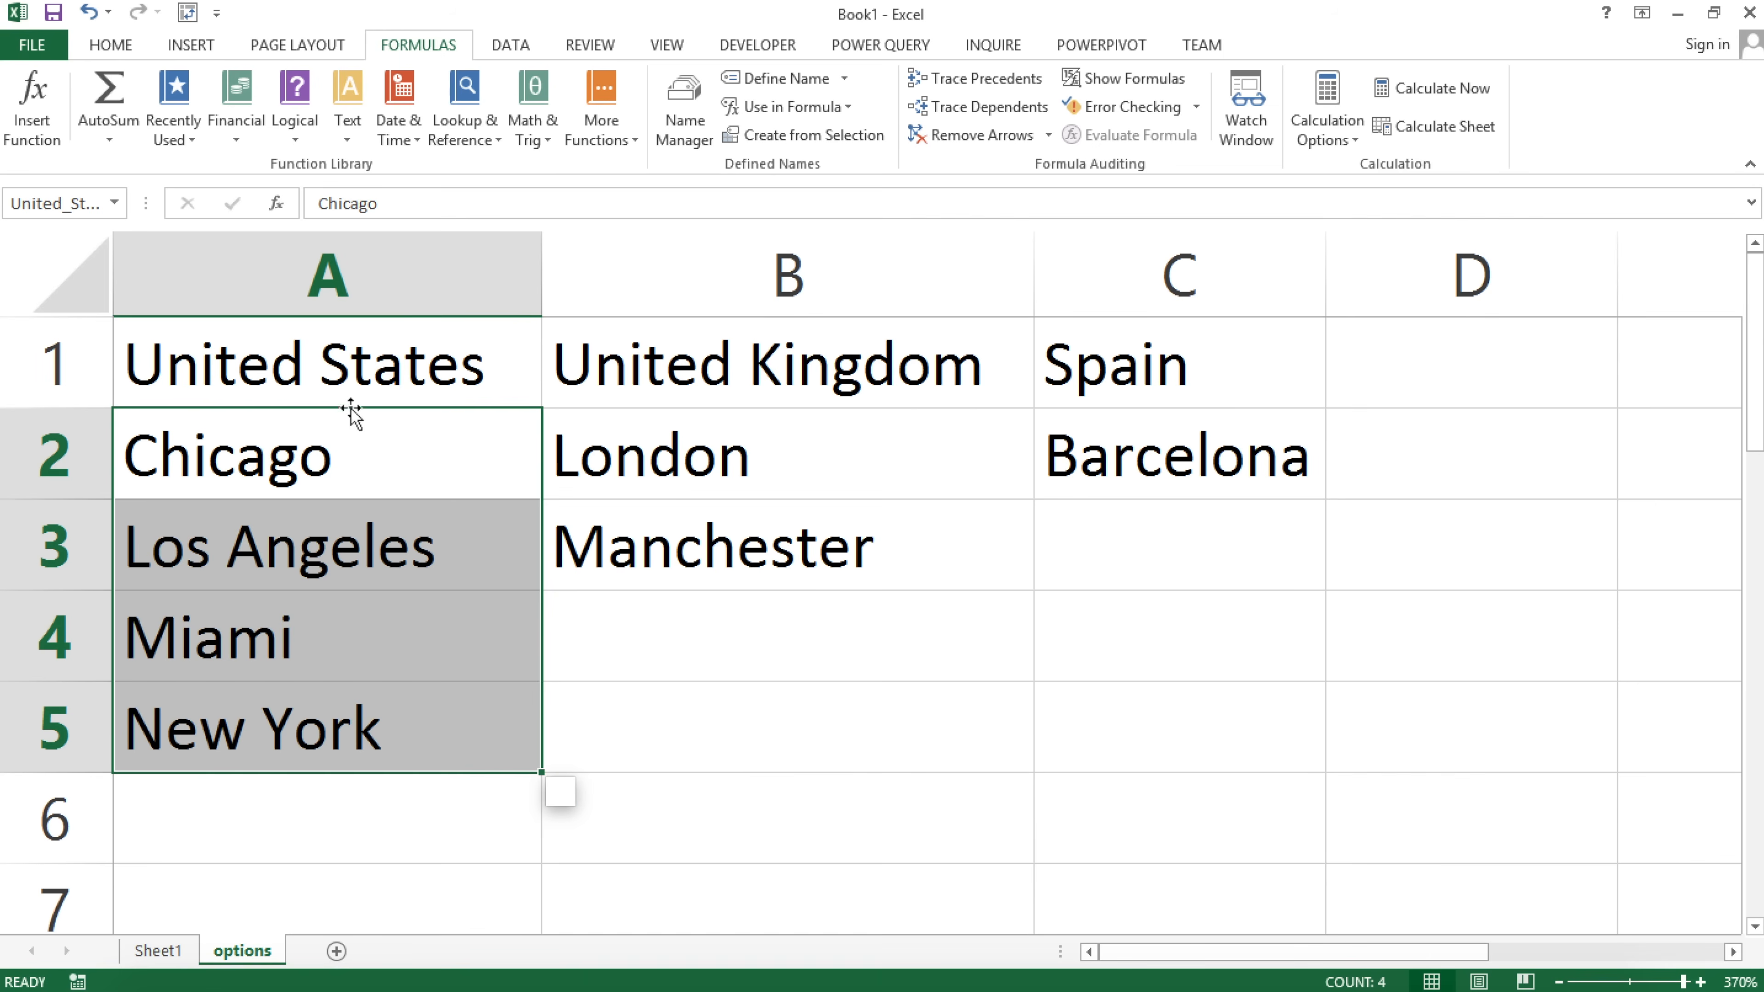
{"action": "left_click", "coordinate": [347, 389]}
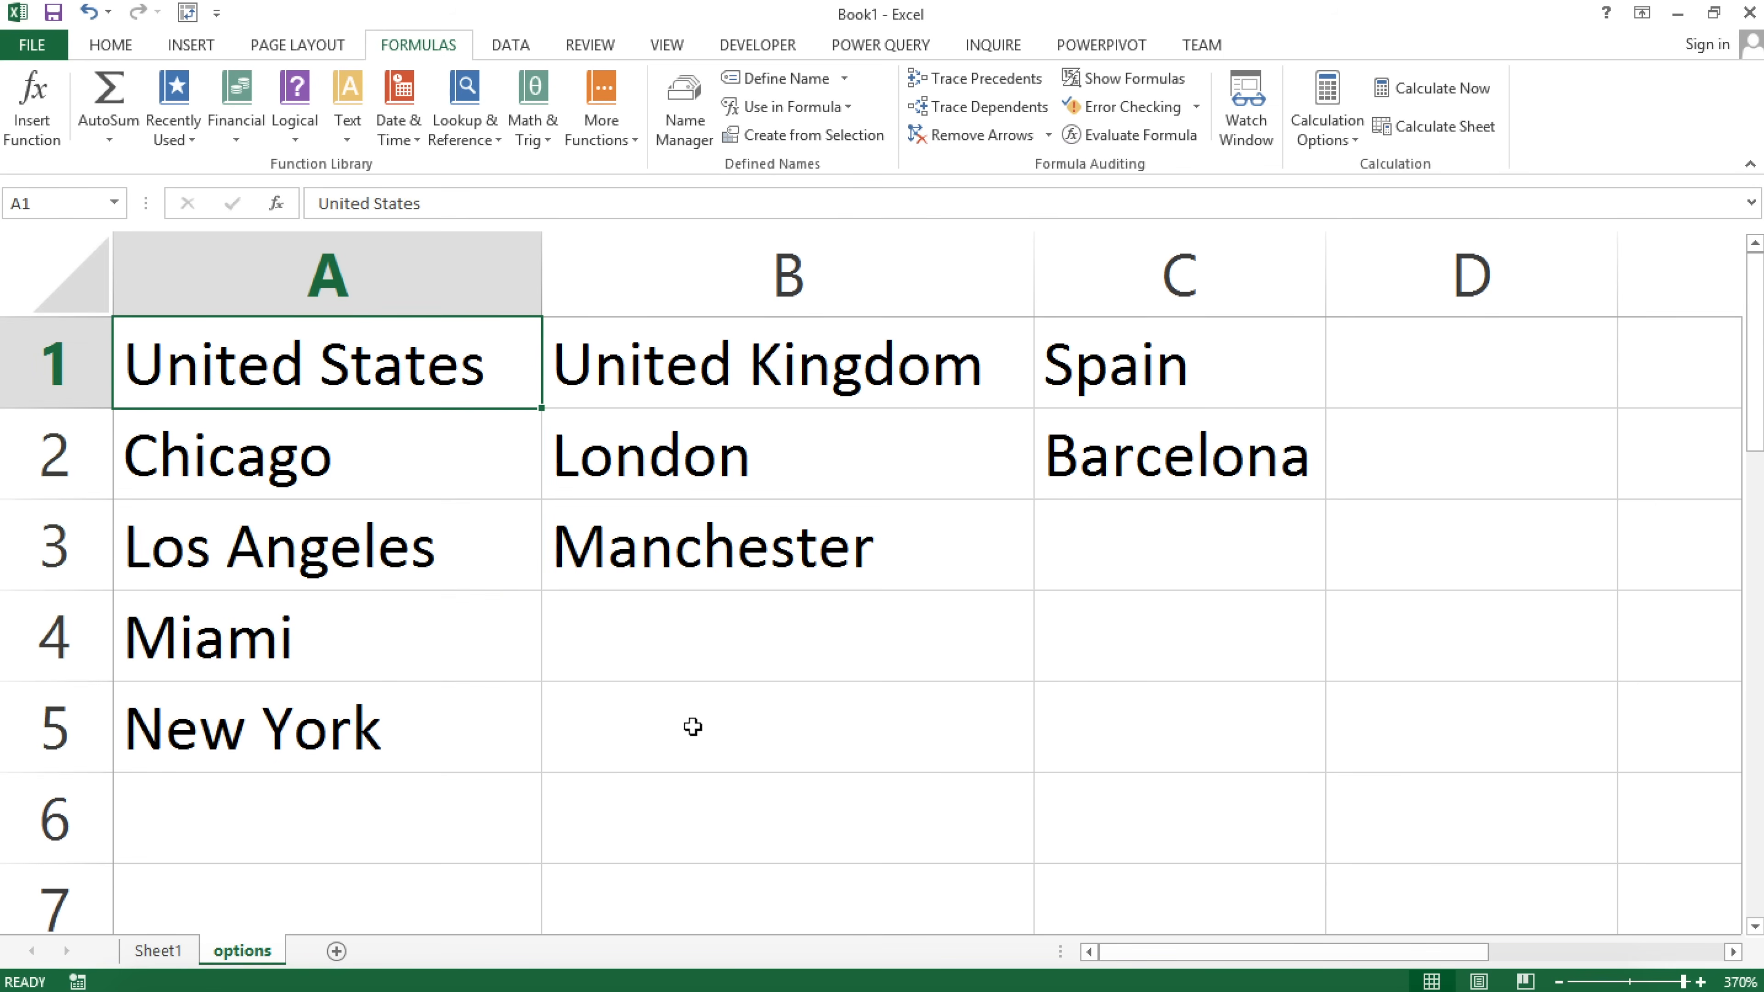
{"action": "left_click", "coordinate": [860, 804]}
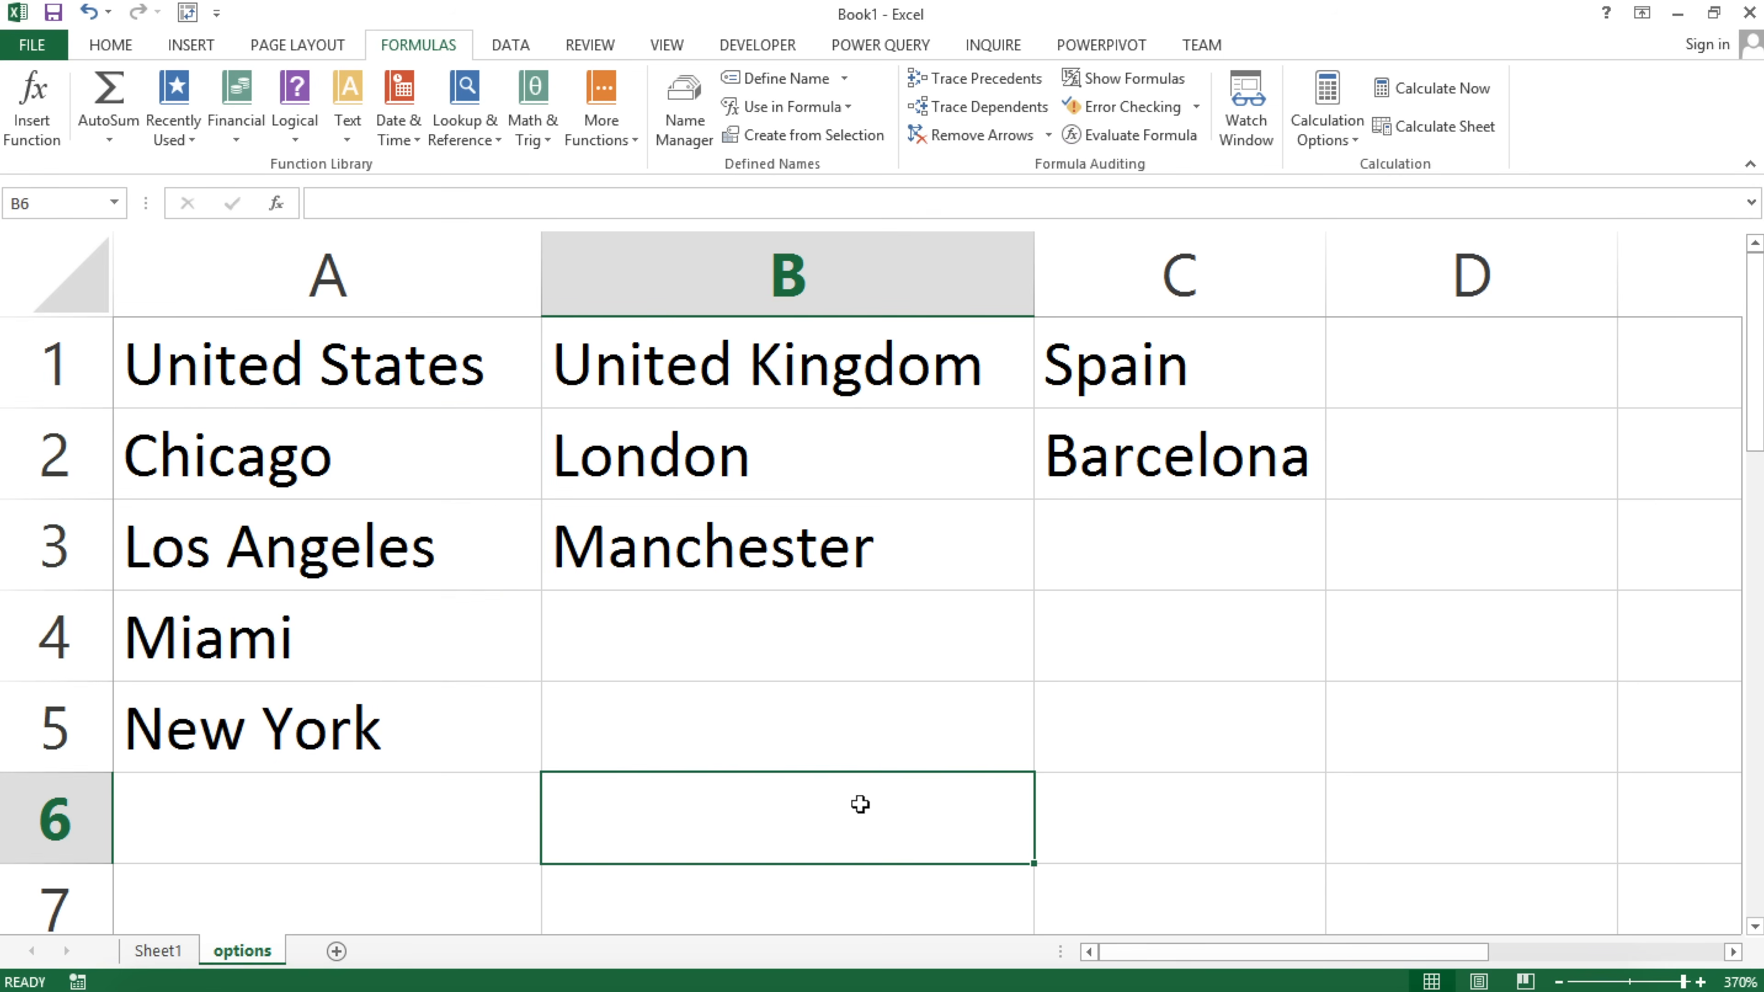
{"action": "type", "text": "=ind"}
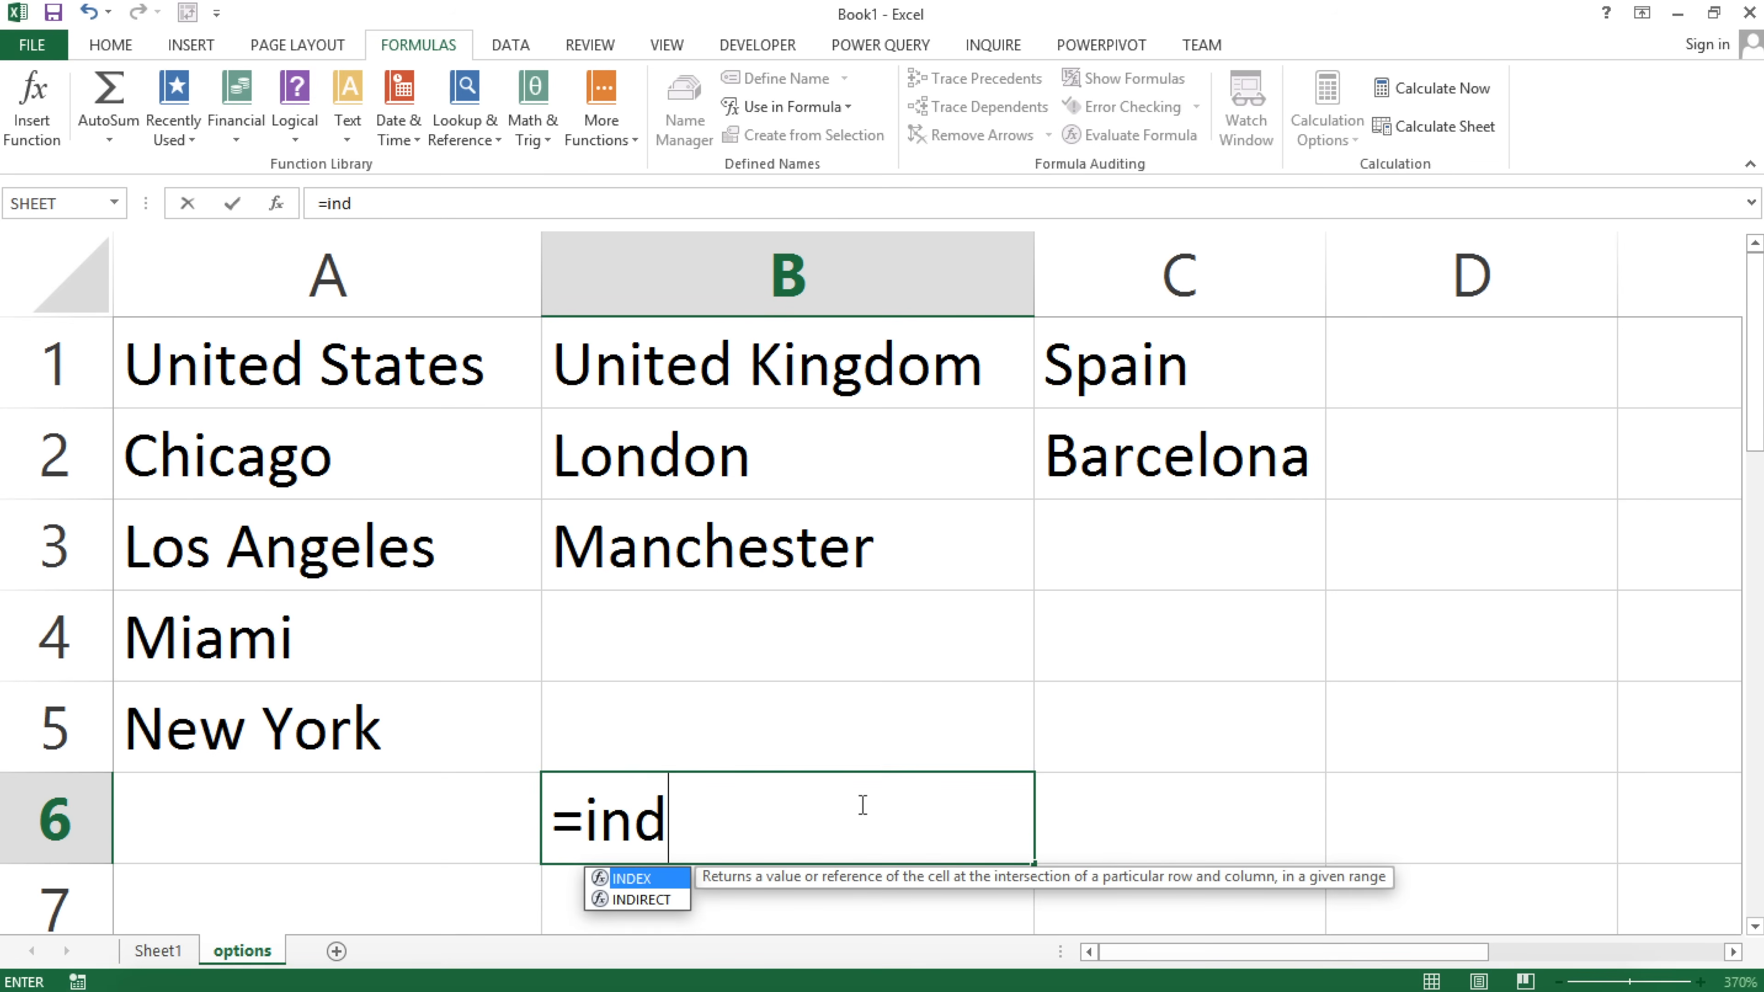
{"action": "key", "text": "Down"}
{"action": "key", "text": "Tab"}
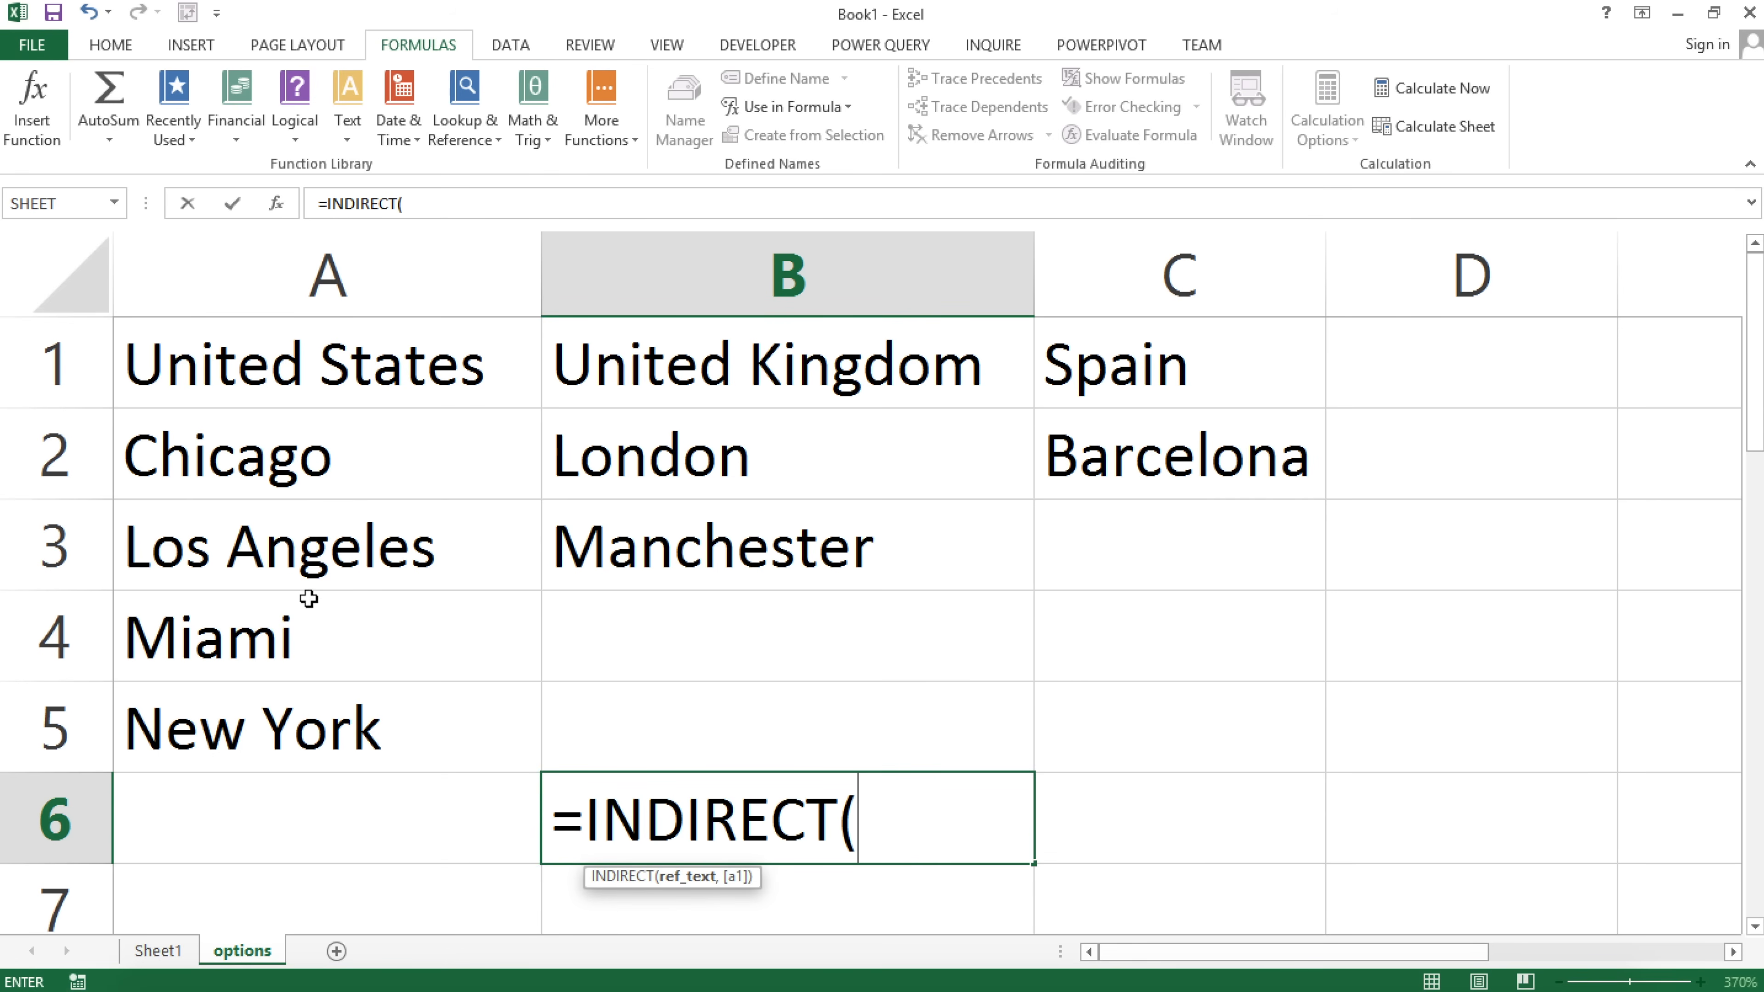
{"action": "key", "text": "Escape"}
Clear the data validation from city cells B2:B6 on Sheet1 and delete the contents of B2:B5.
{"action": "left_click", "coordinate": [161, 952]}
{"action": "left_click", "coordinate": [691, 464]}
{"action": "left_click_drag", "start_coordinate": [759, 623], "coordinate": [756, 819]}
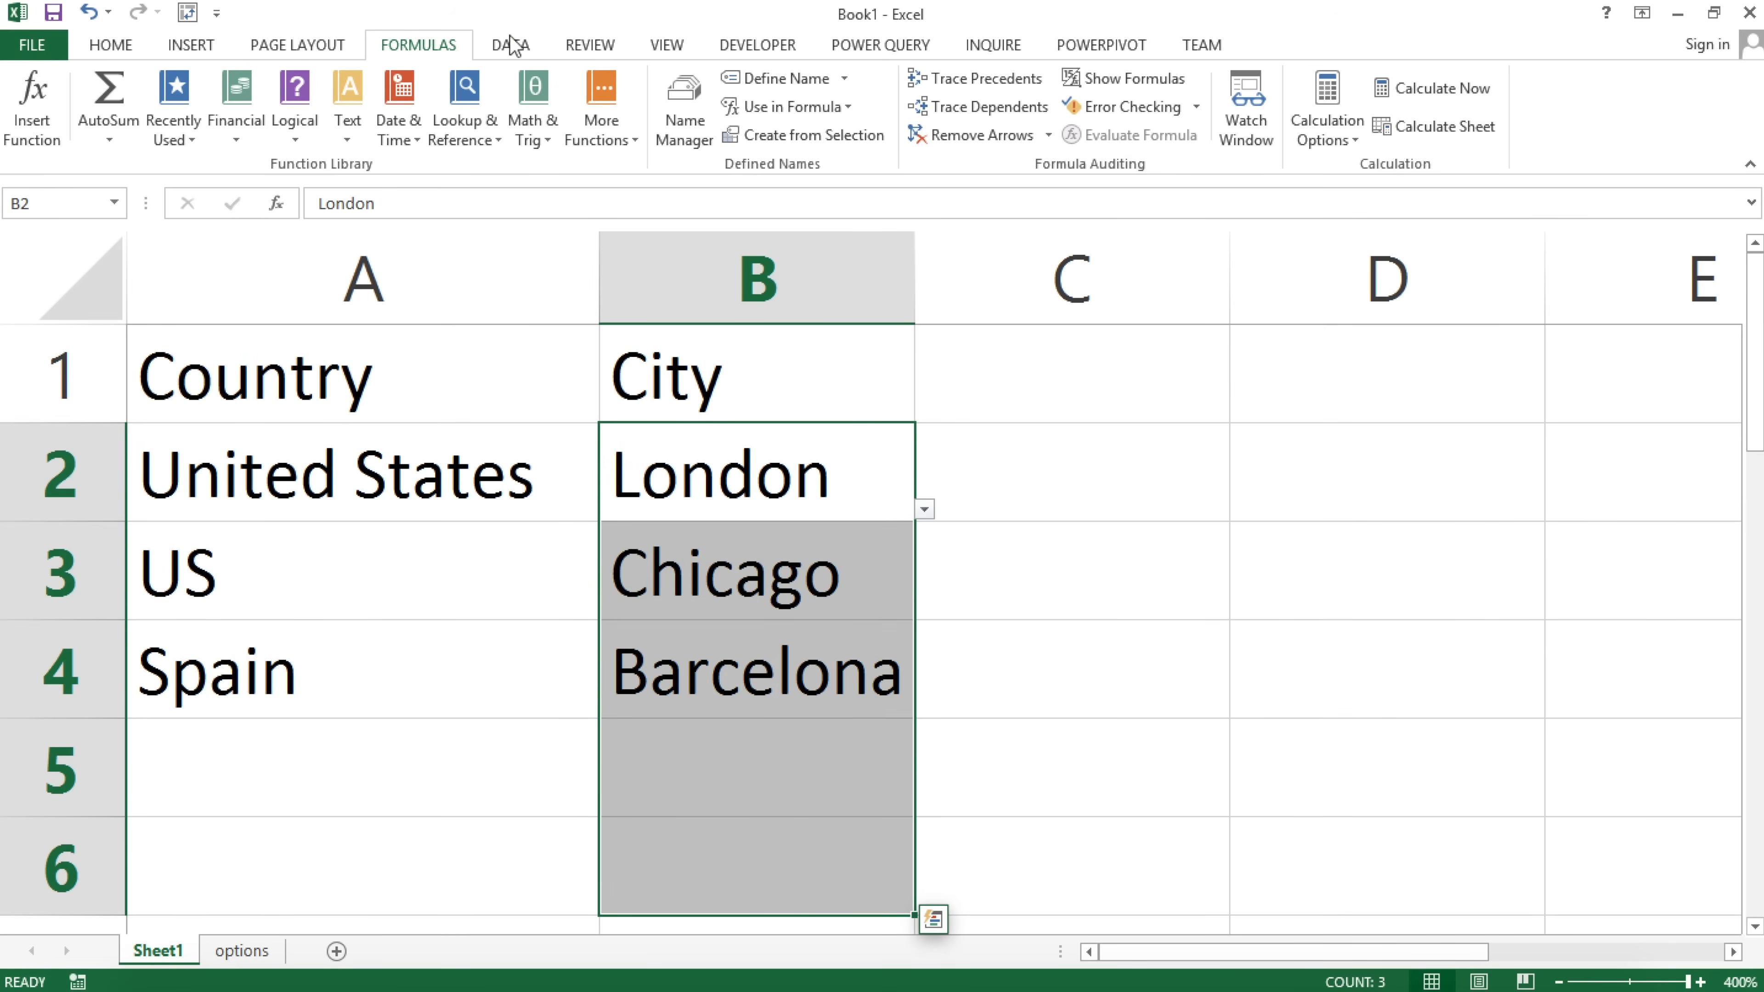
{"action": "left_click", "coordinate": [516, 49]}
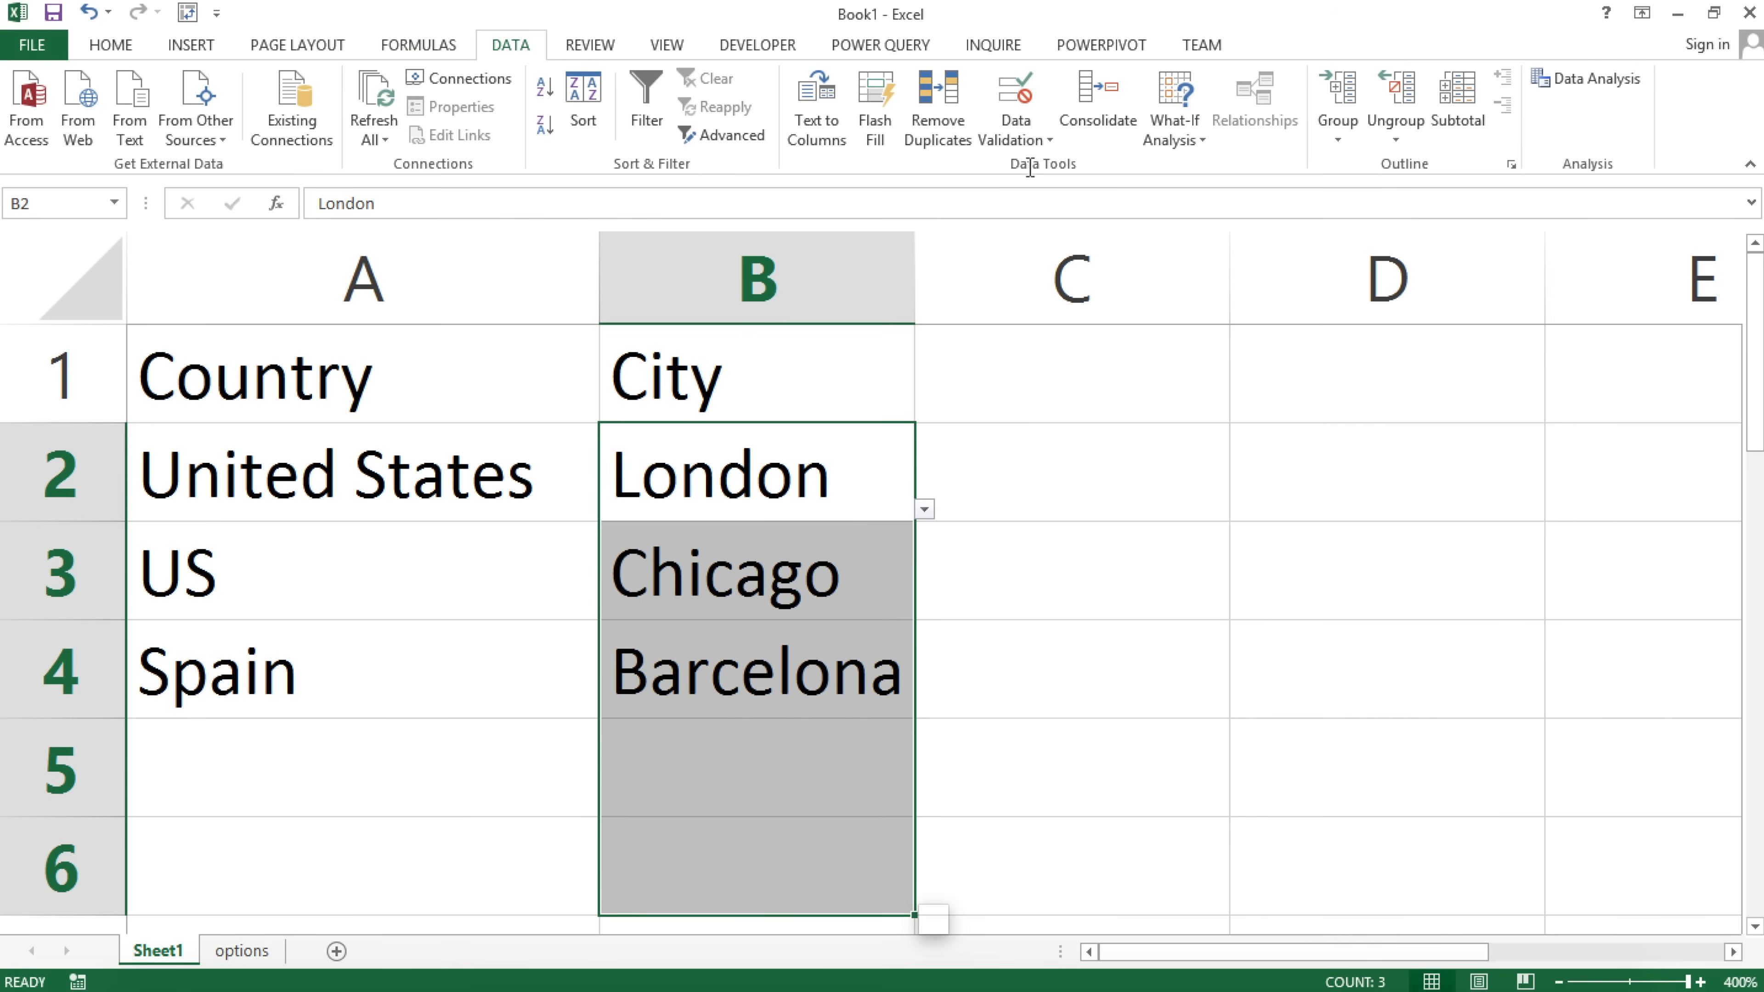
{"action": "left_click", "coordinate": [1046, 143]}
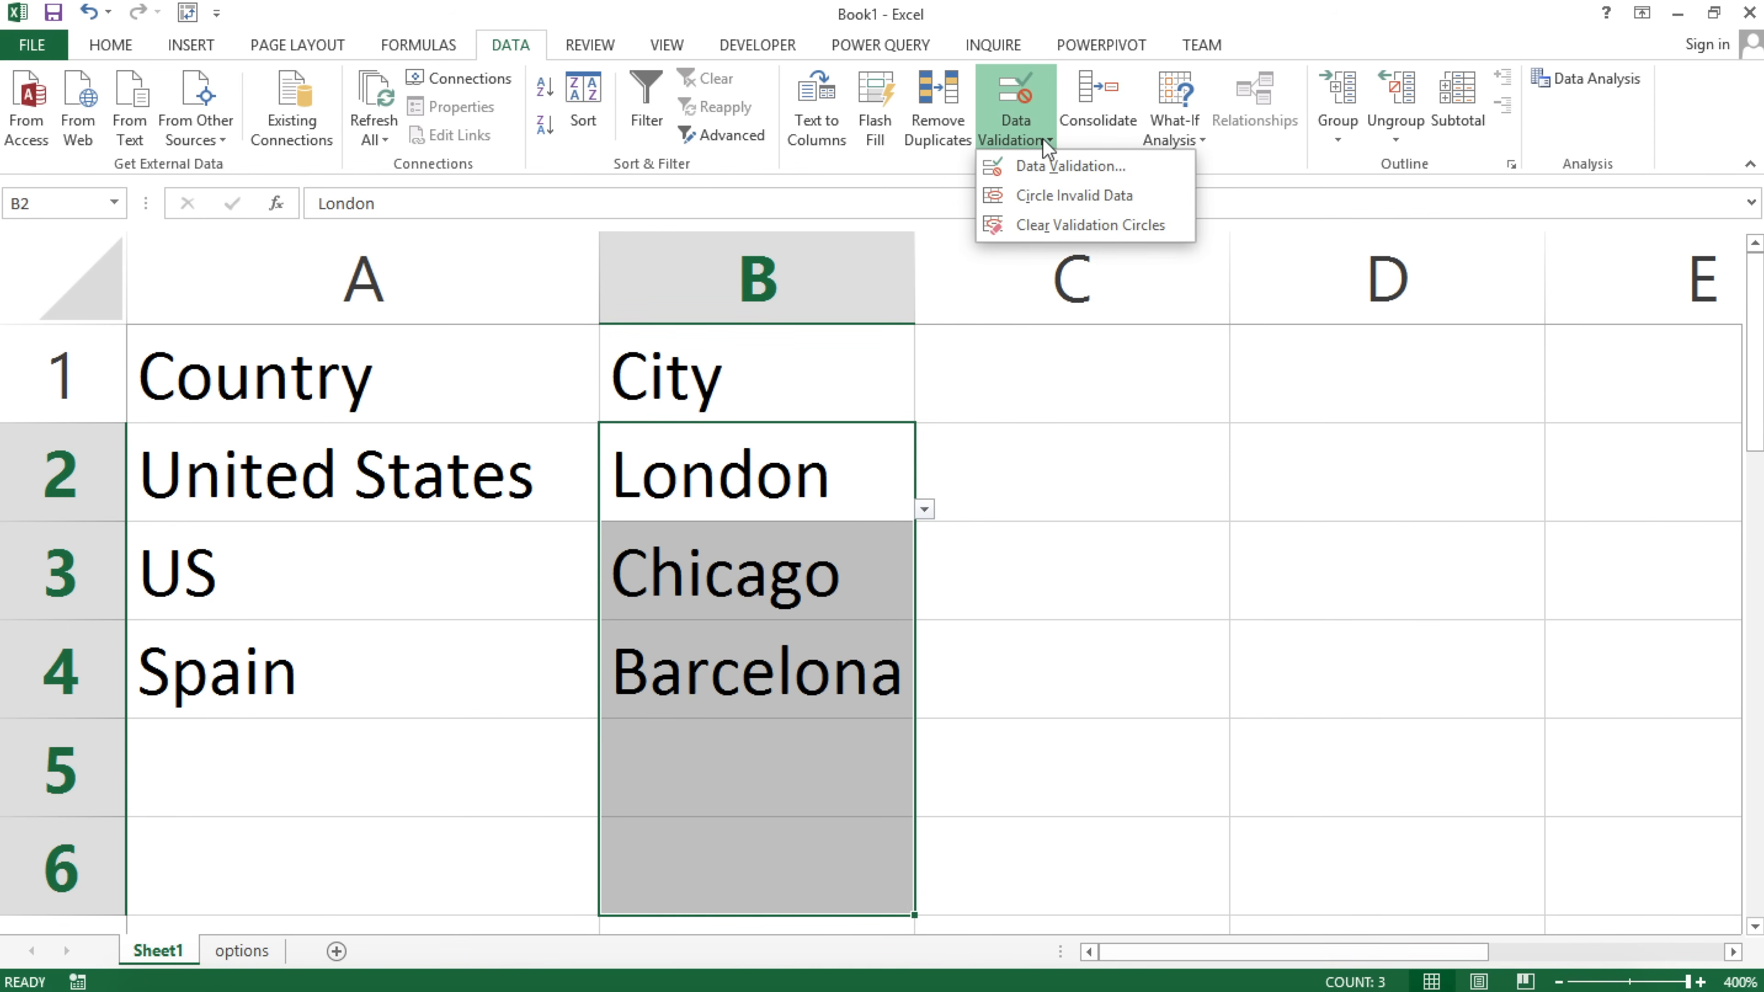
{"action": "left_click", "coordinate": [1060, 167]}
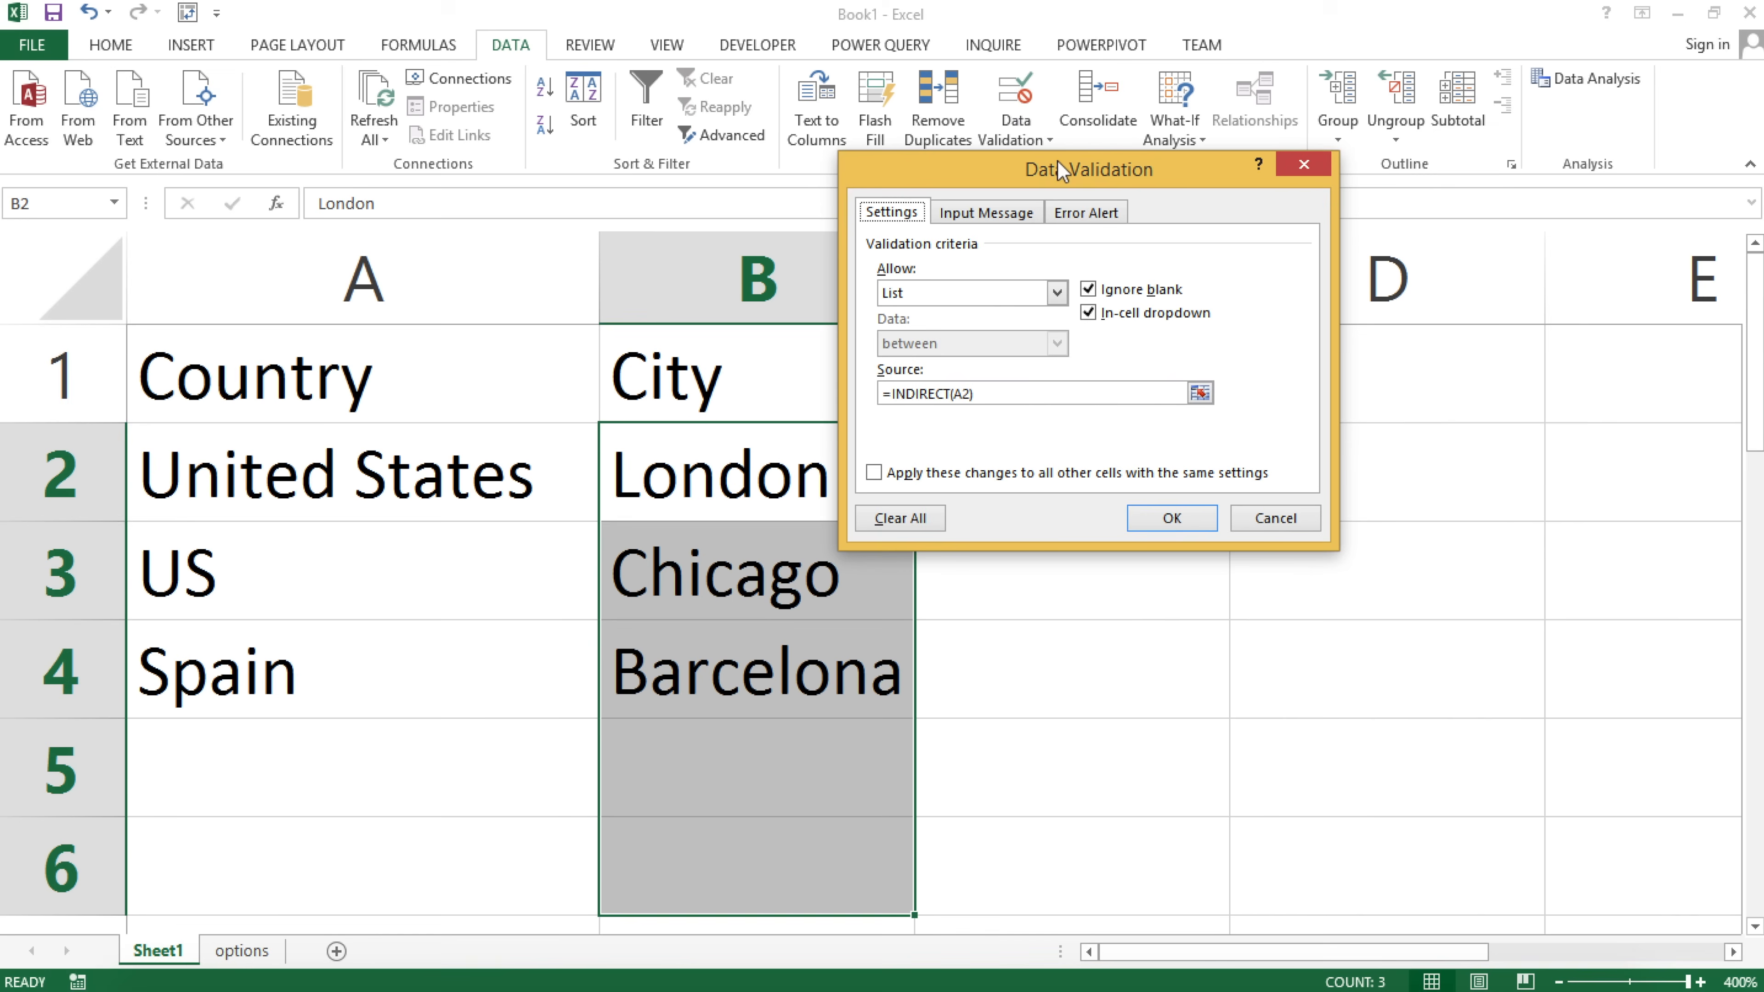
{"action": "left_click", "coordinate": [898, 519]}
{"action": "left_click", "coordinate": [1172, 518]}
{"action": "left_click_drag", "start_coordinate": [735, 507], "coordinate": [736, 748]}
{"action": "key", "text": "Delete"}
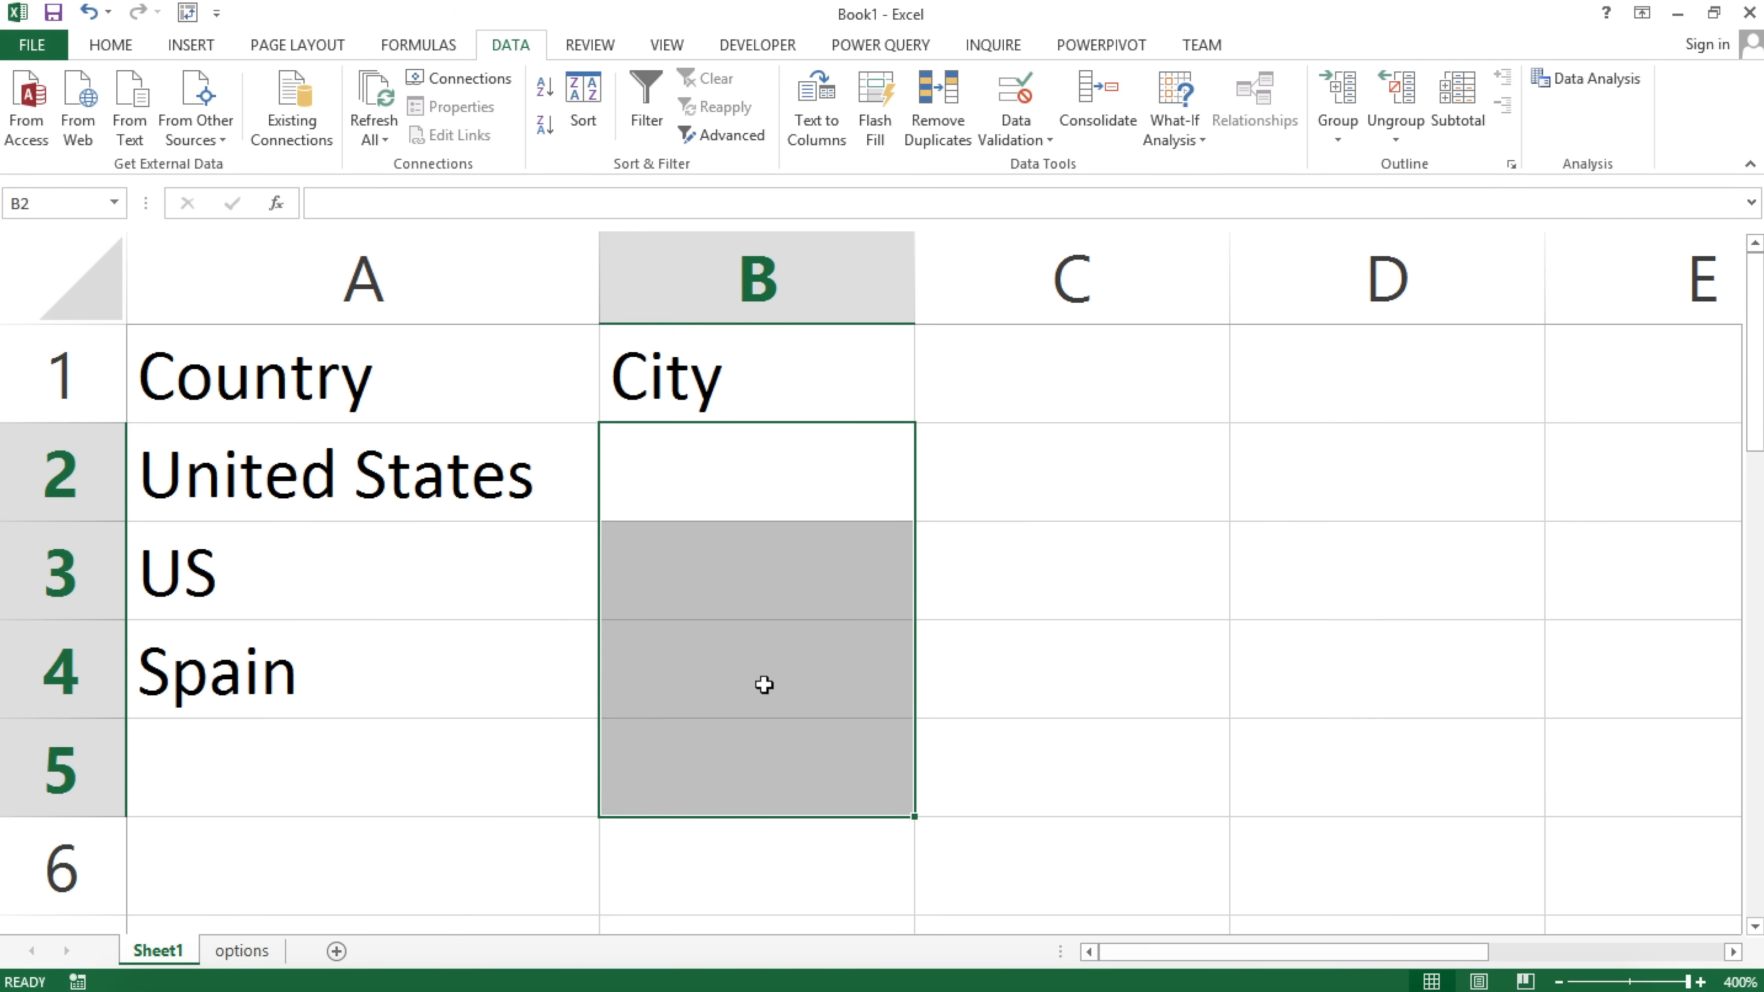
Enter the formula =INDIRECT(A2) in B2.
{"action": "left_click", "coordinate": [725, 479]}
{"action": "type", "text": "=ind"}
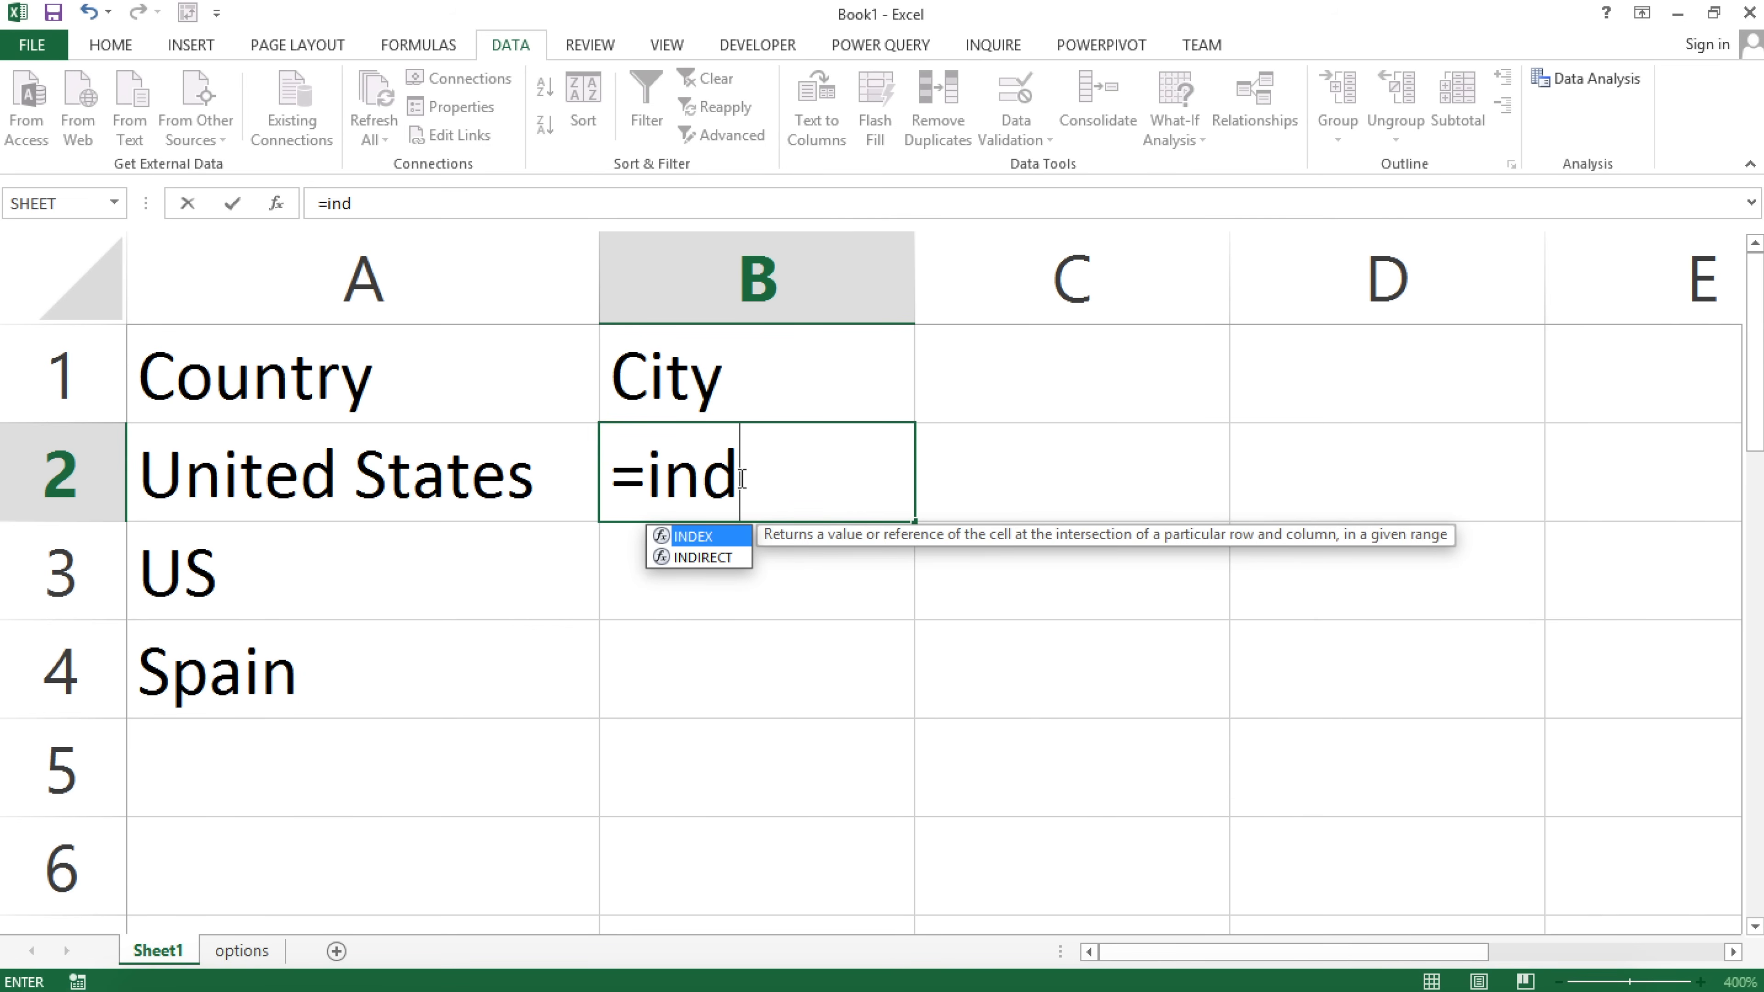
{"action": "key", "text": "Down"}
{"action": "key", "text": "Tab"}
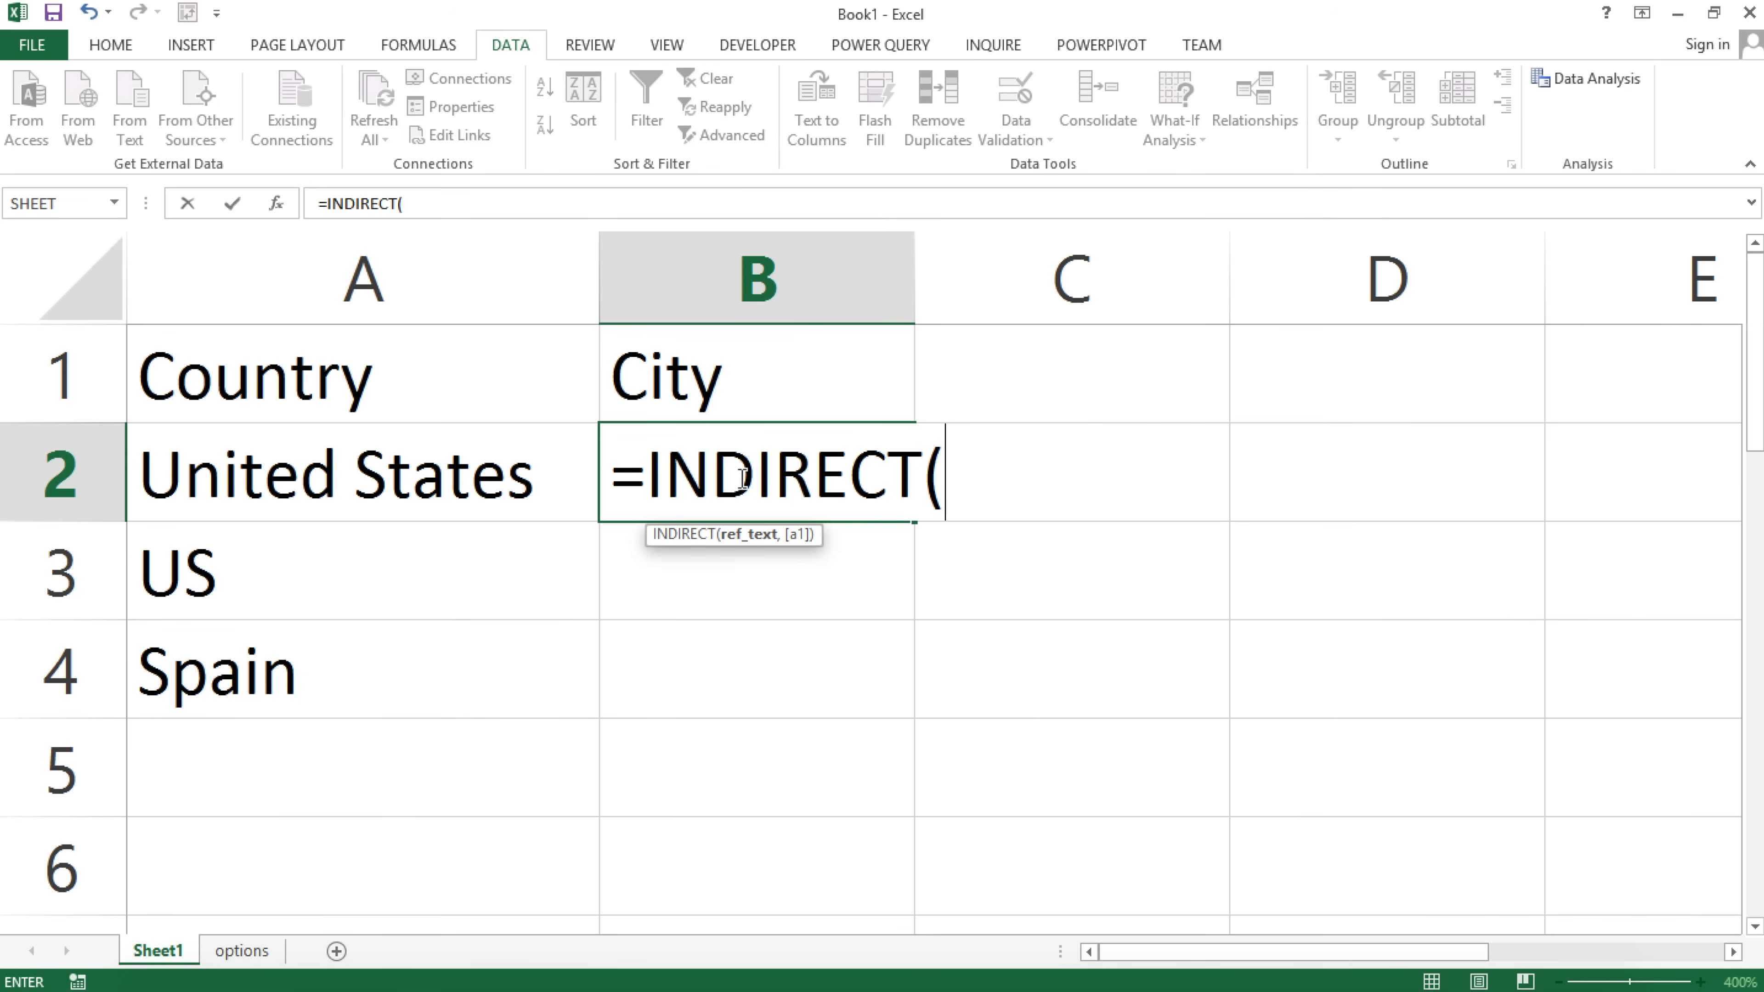
{"action": "left_click", "coordinate": [426, 467]}
{"action": "type", "text": ")"}
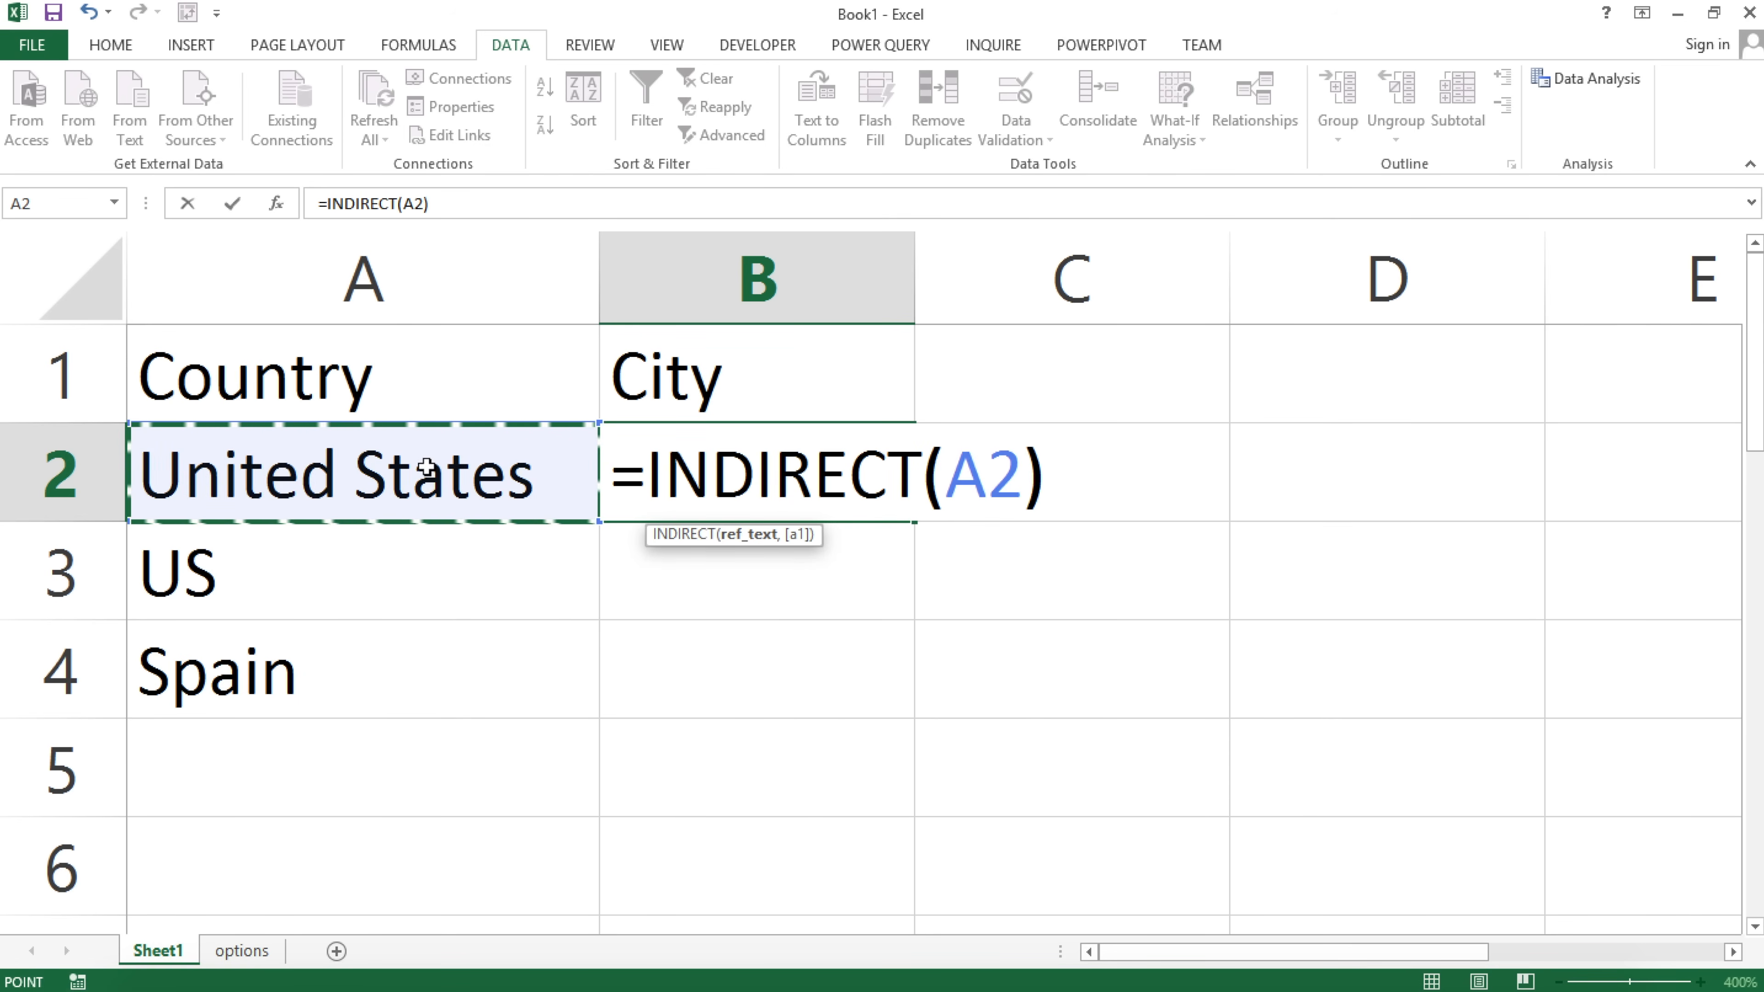
{"action": "key", "text": "ctrl+Return"}
Evaluate the INDIRECT(A2) expression in place in B2, restore the formula, and inspect the country text in A2.
{"action": "double_click", "coordinate": [748, 445]}
{"action": "left_click_drag", "start_coordinate": [655, 467], "coordinate": [1063, 465]}
{"action": "key", "text": "F9"}
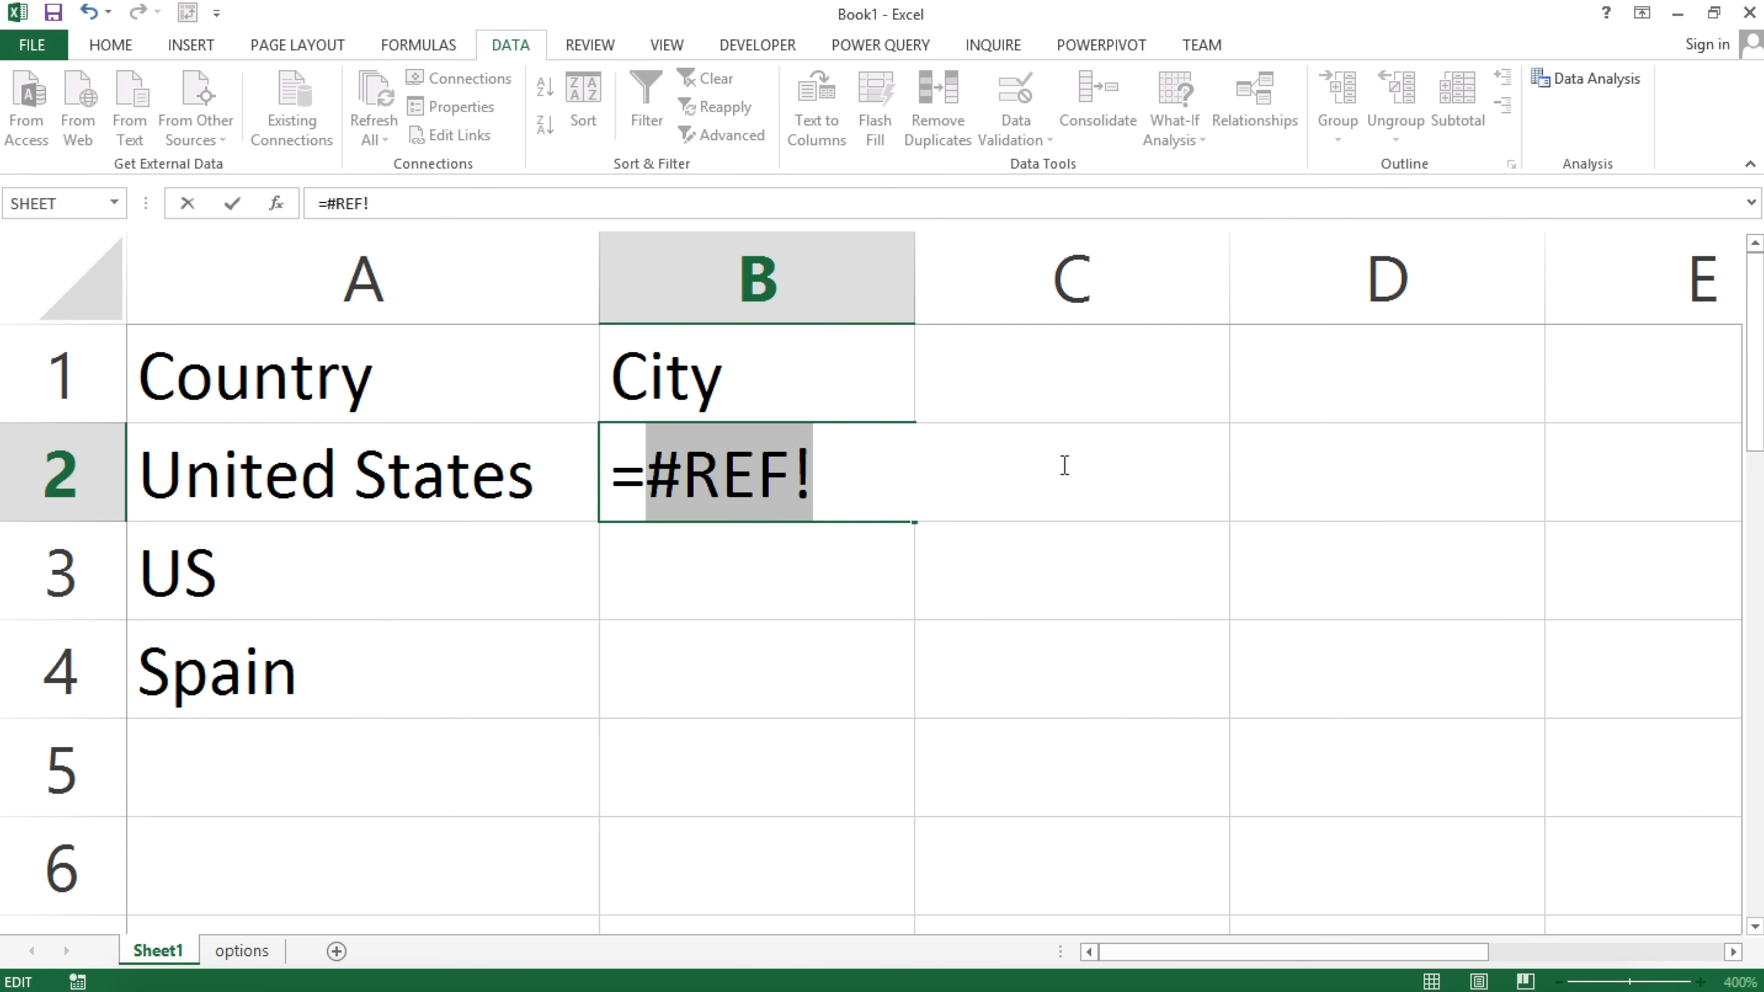
{"action": "key", "text": "ctrl+z"}
{"action": "key", "text": "ctrl+Return"}
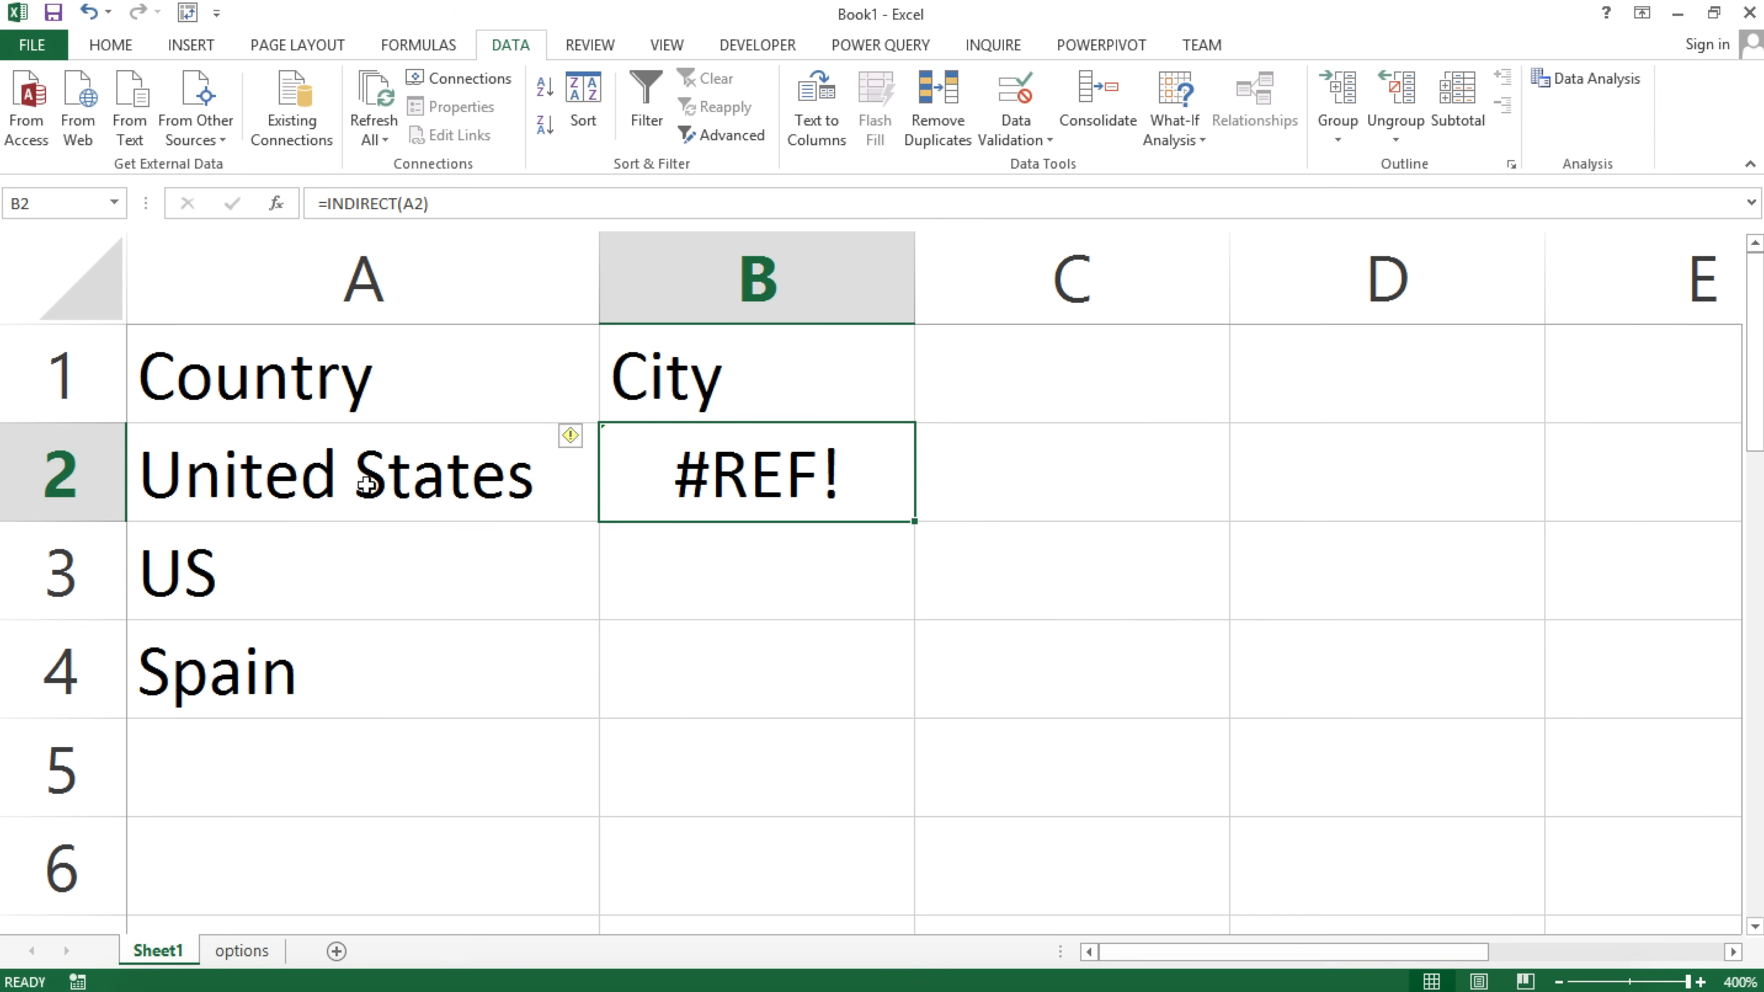
{"action": "double_click", "coordinate": [367, 484]}
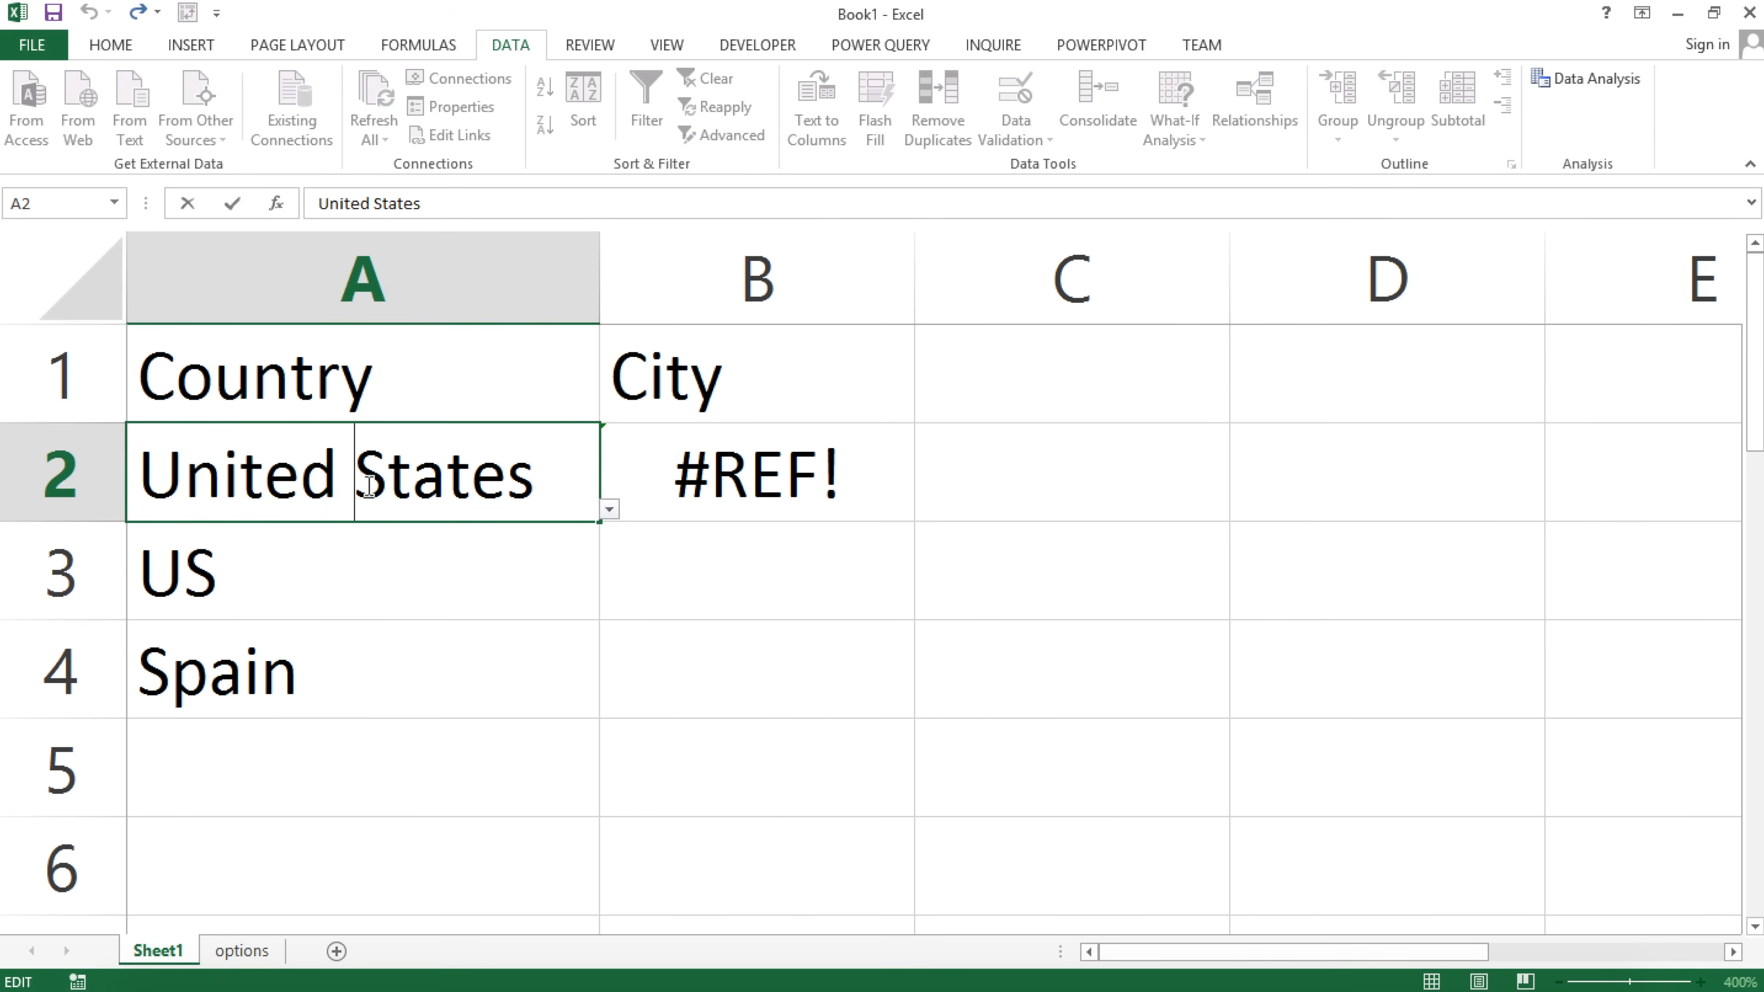
{"action": "left_click", "coordinate": [729, 476]}
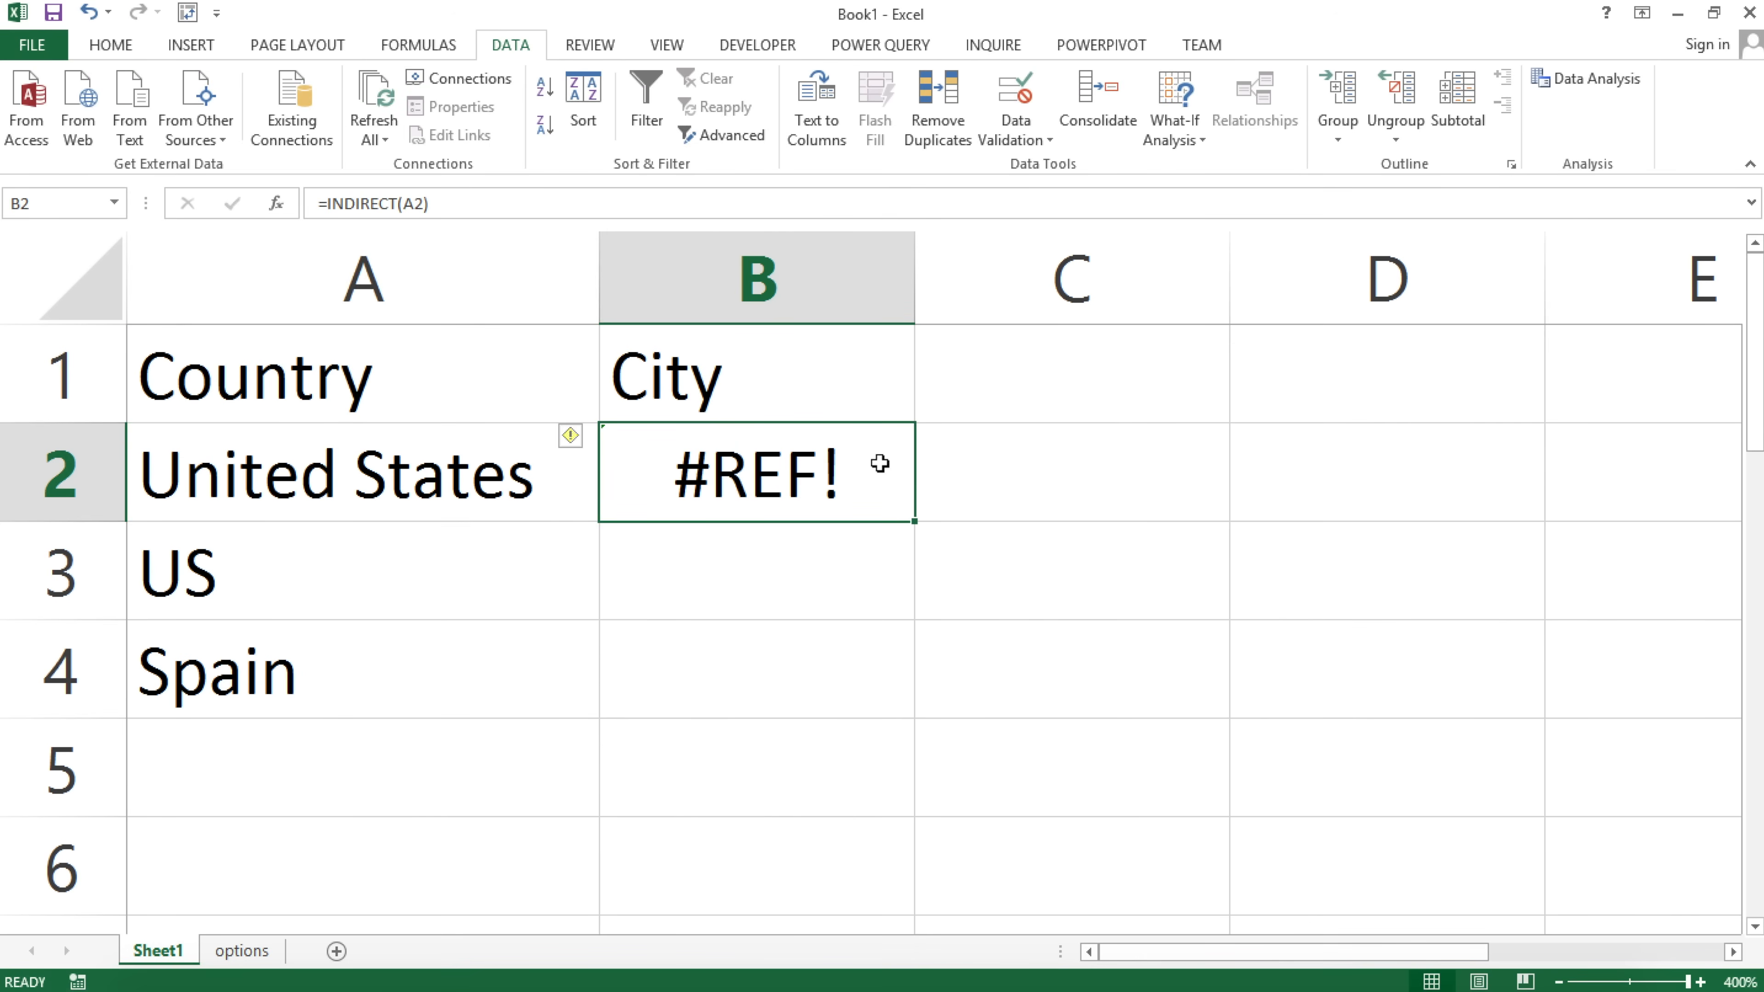
Enter =SUBSTITUTE(A2," ","_") in C2 to replace the spaces in the country name with underscores.
{"action": "left_click", "coordinate": [1077, 471]}
{"action": "type", "text": "=su"}
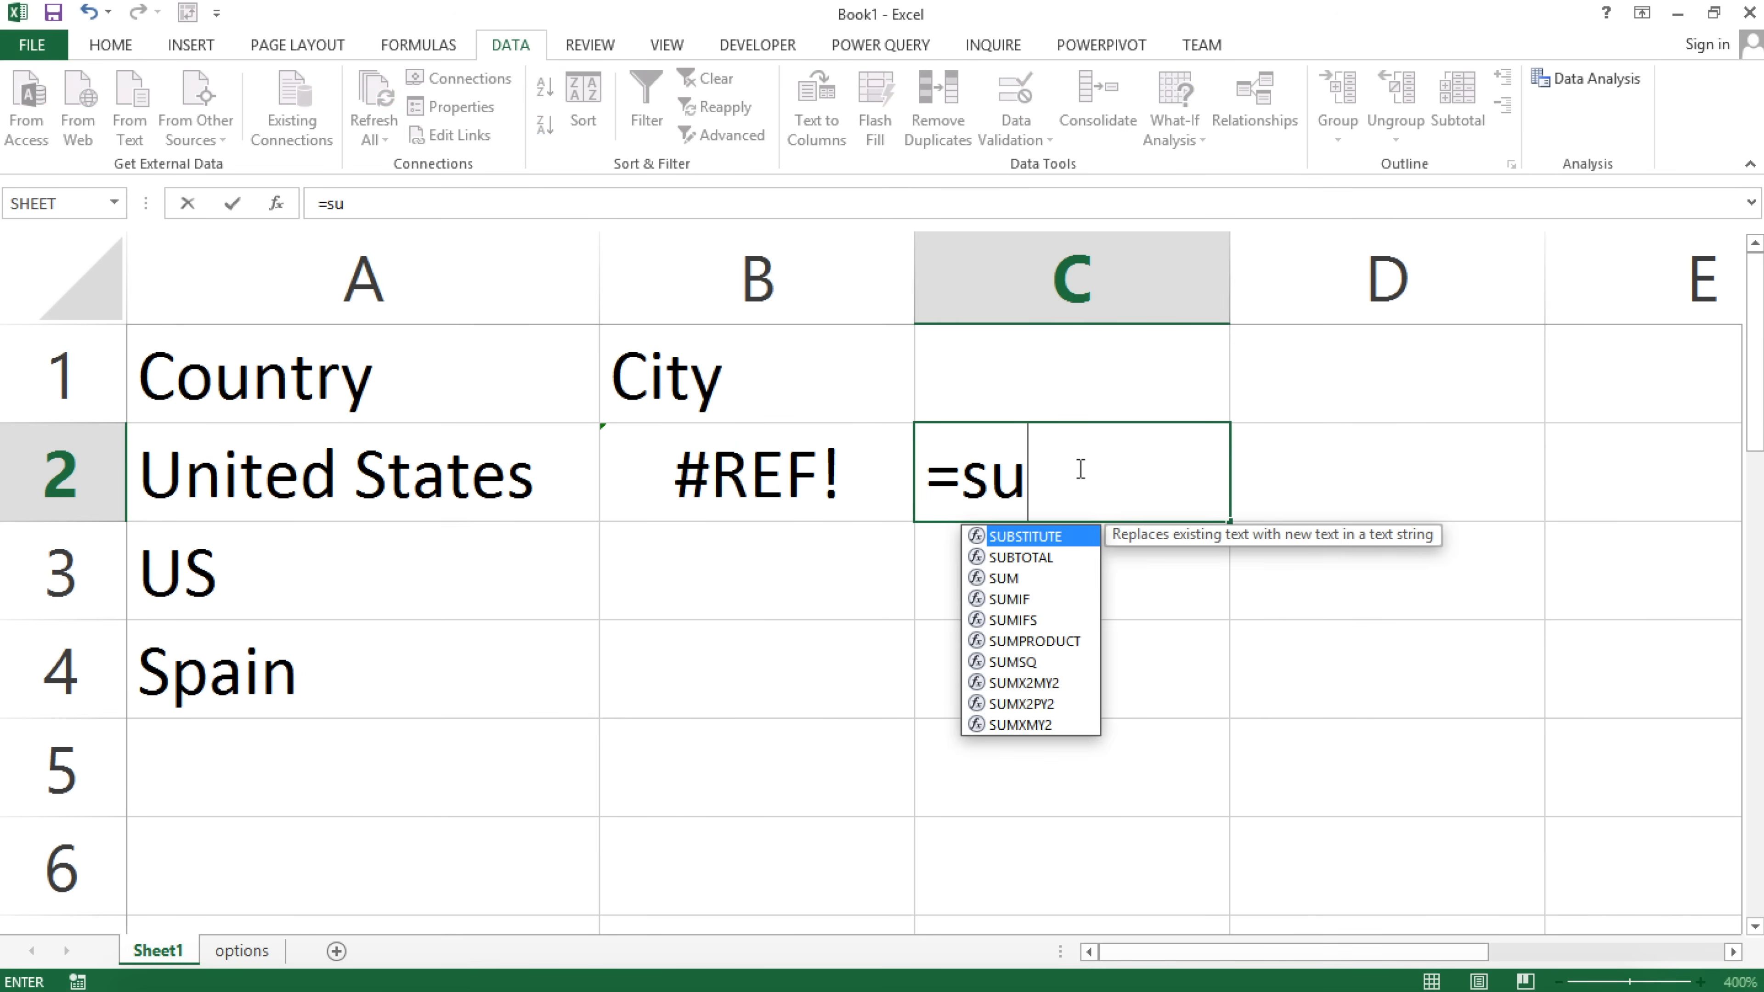
{"action": "type", "text": "b"}
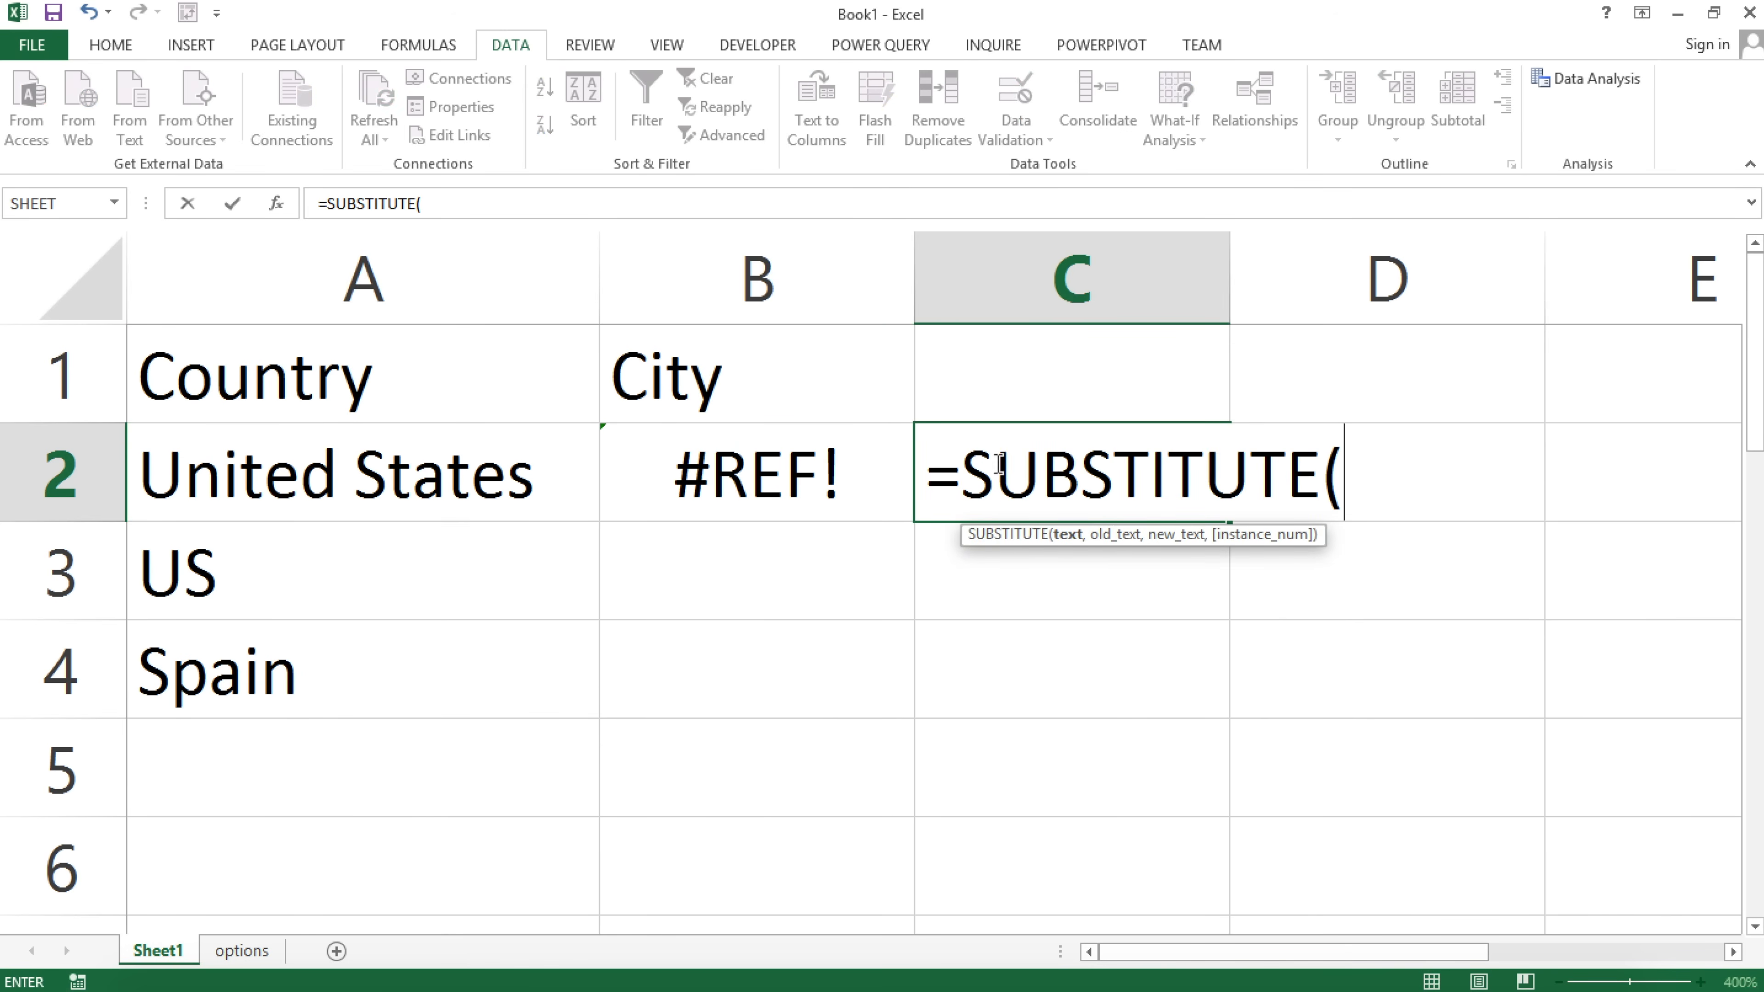
{"action": "left_click", "coordinate": [283, 480]}
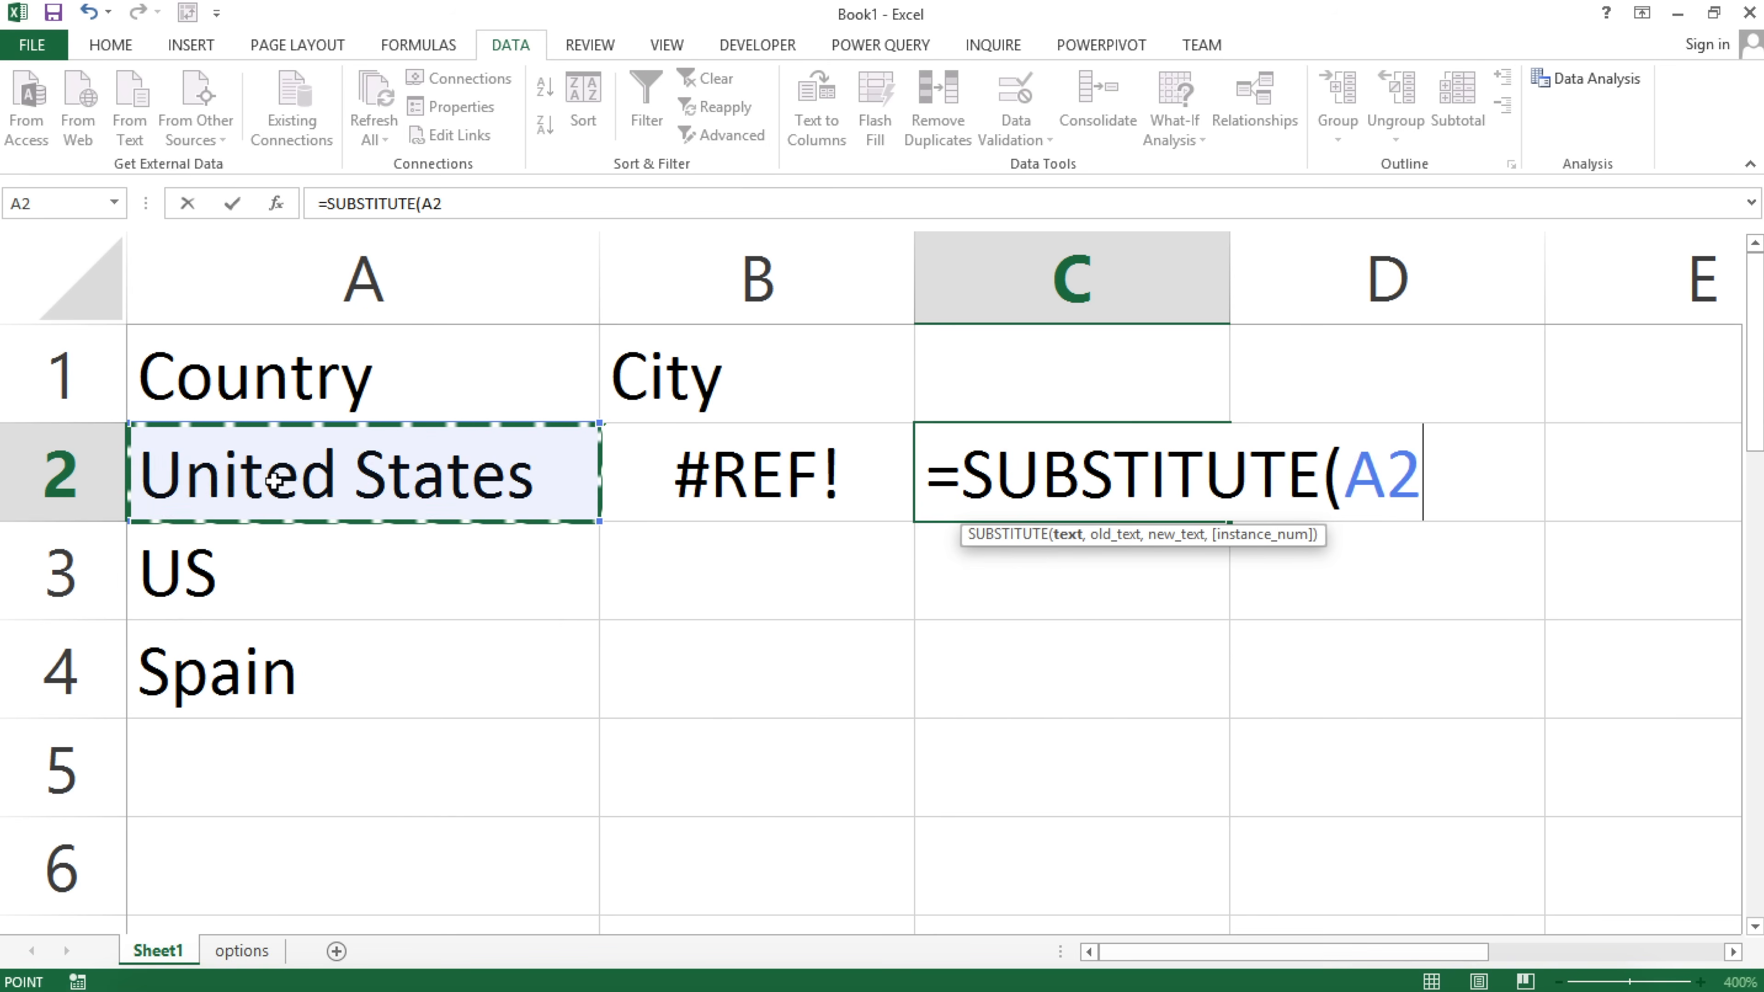
{"action": "type", "text": ","}
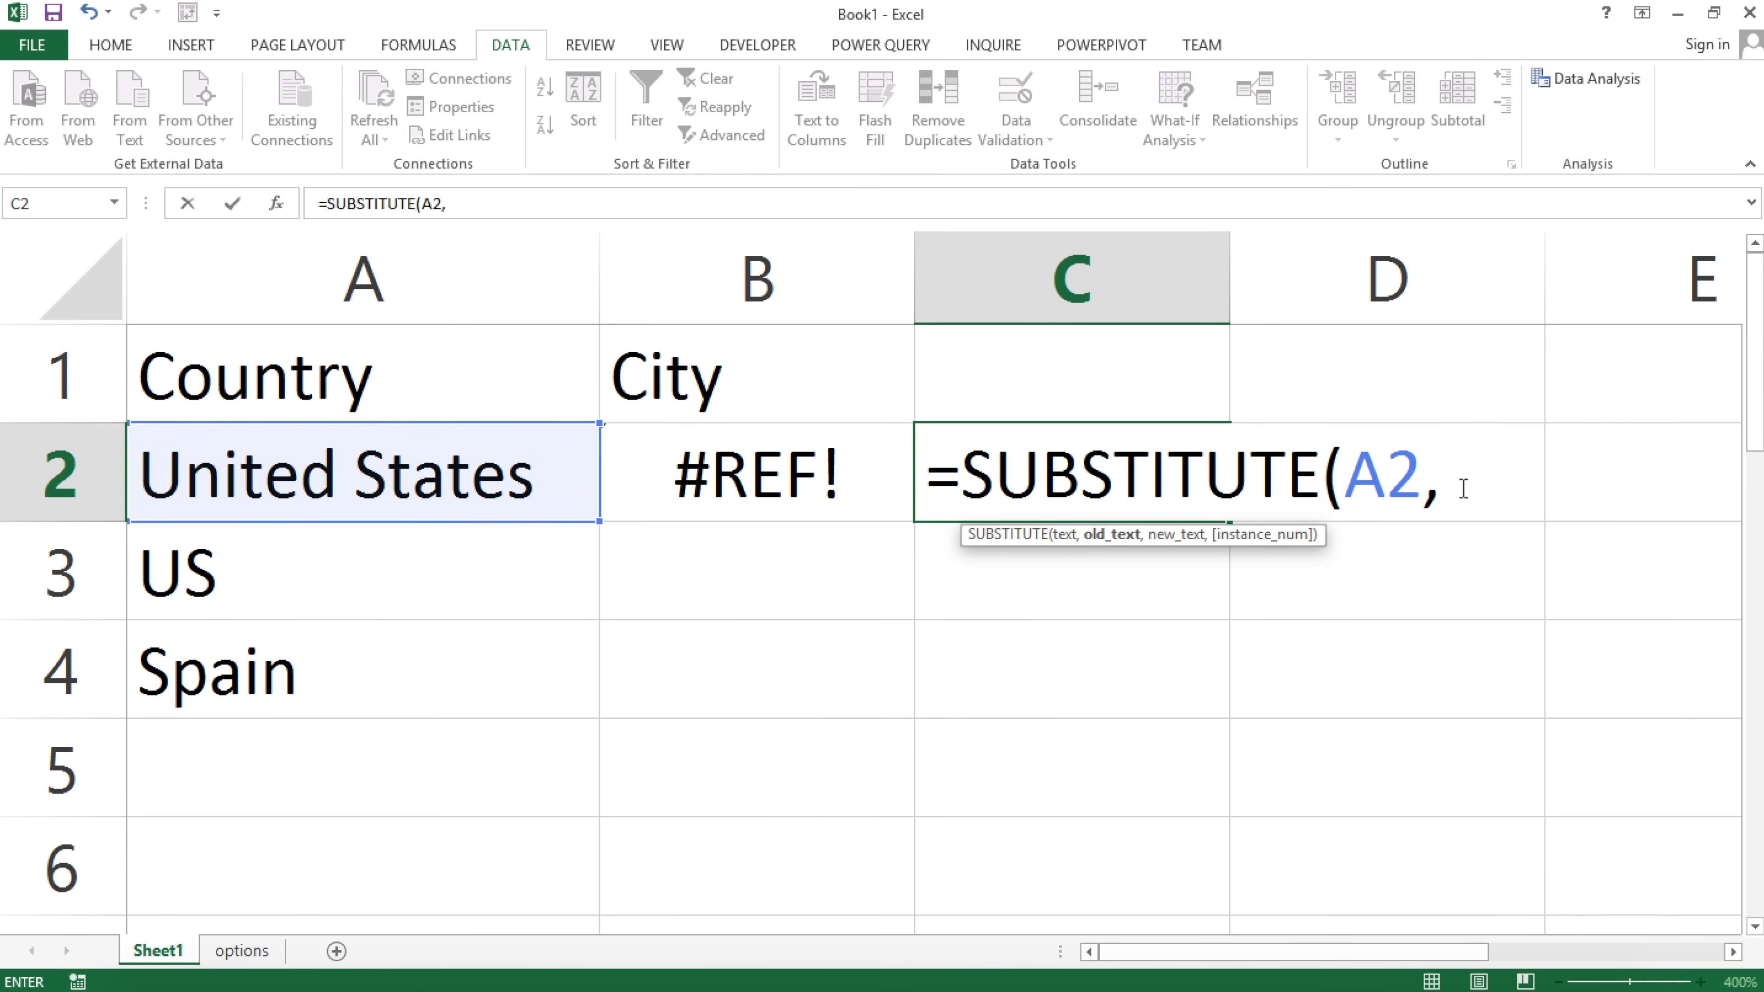
{"action": "type", "text": "\" \""}
{"action": "type", "text": ","}
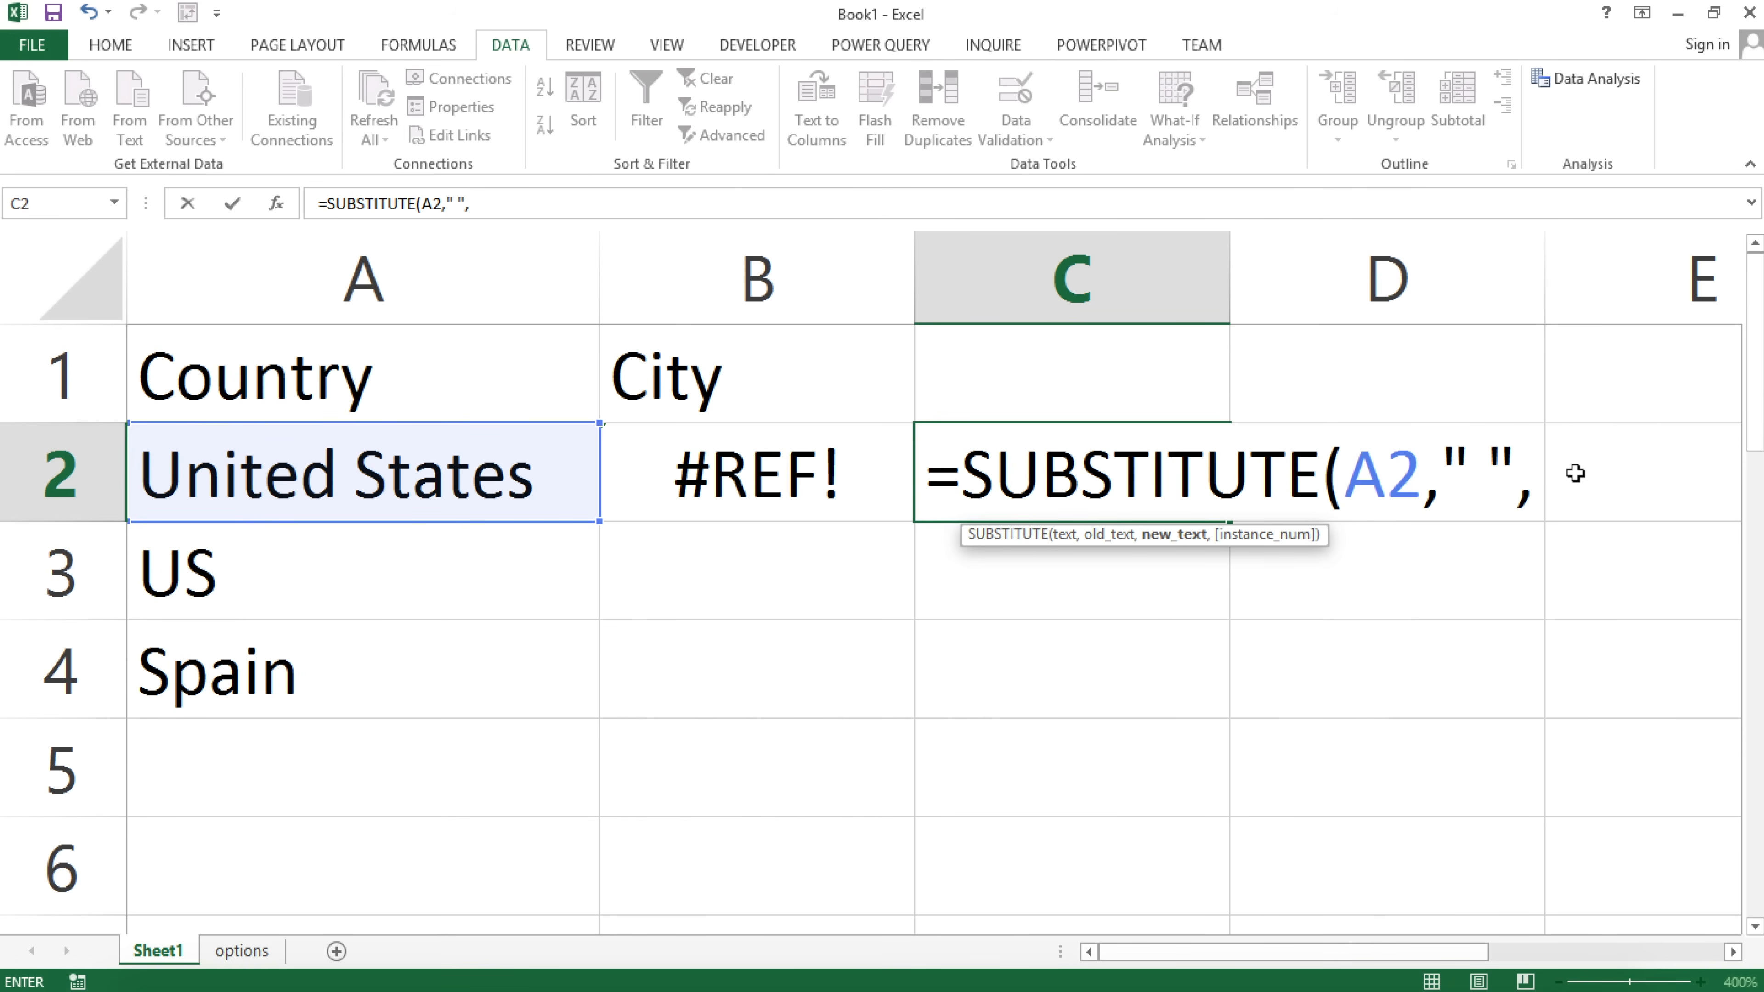
{"action": "type", "text": "\"_\""}
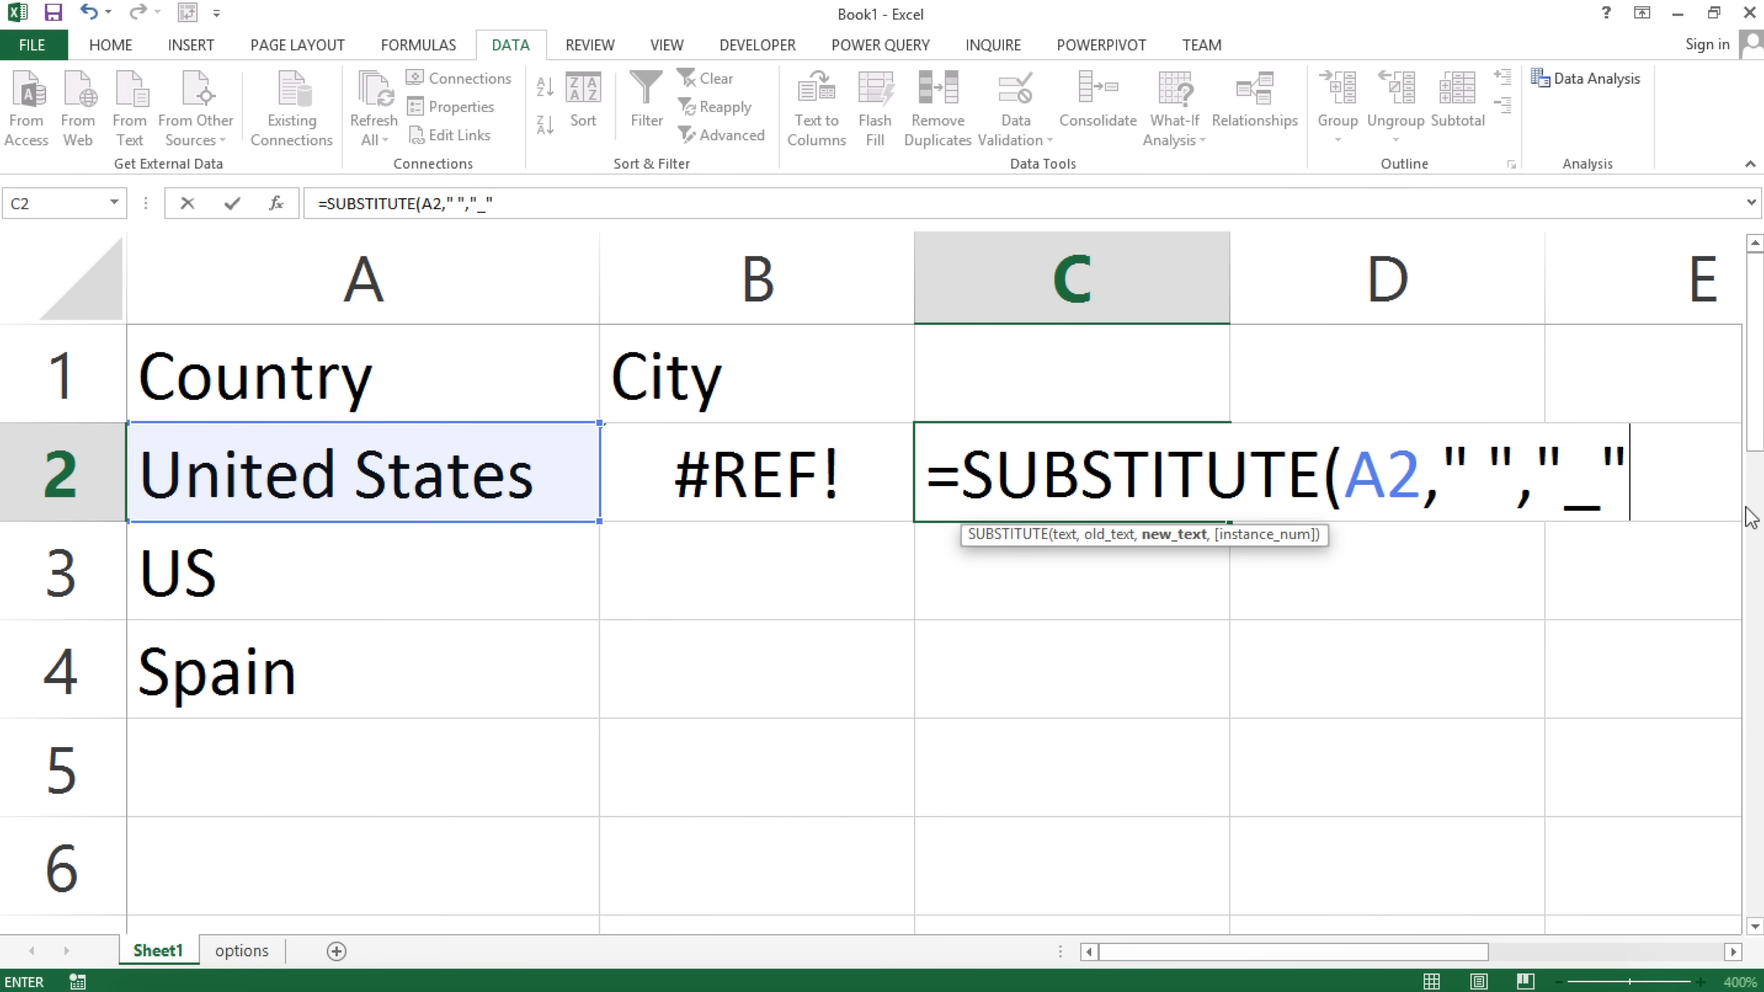
{"action": "type", "text": ")"}
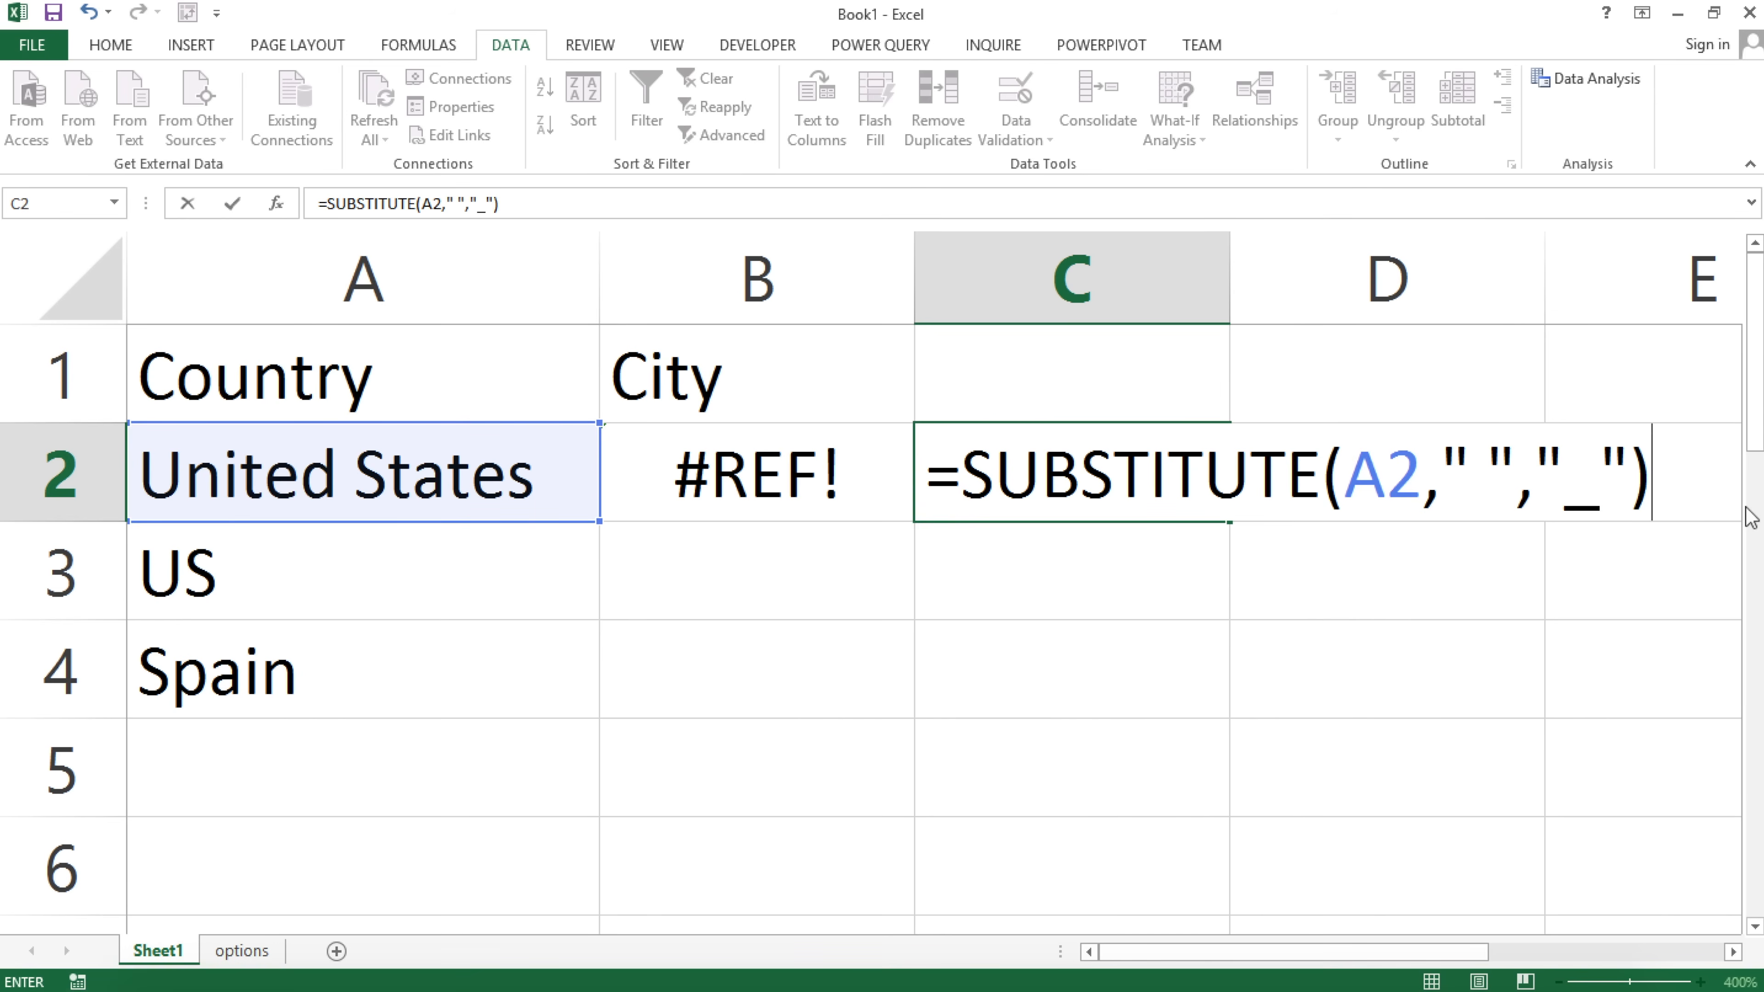
{"action": "key", "text": "Return"}
{"action": "left_click", "coordinate": [1188, 474]}
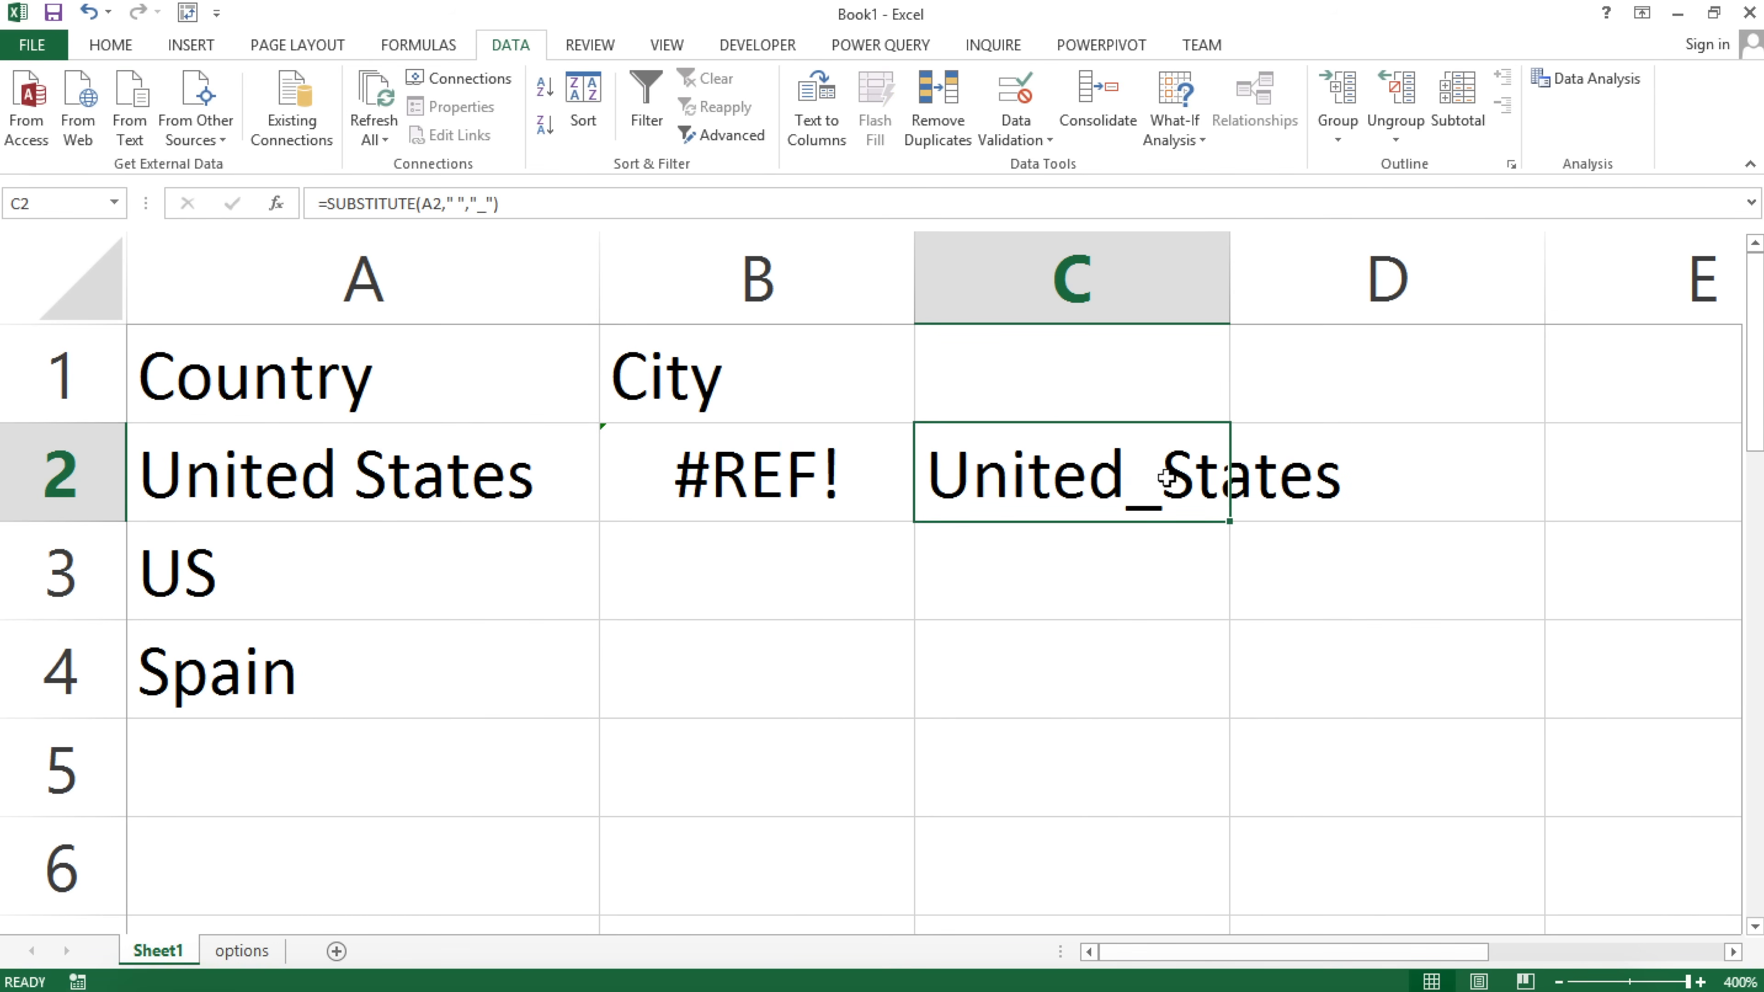
Test the SUBSTITUTE formula by choosing United Kingdom, Spain and United States in turn as the country in A2.
{"action": "left_click", "coordinate": [389, 465]}
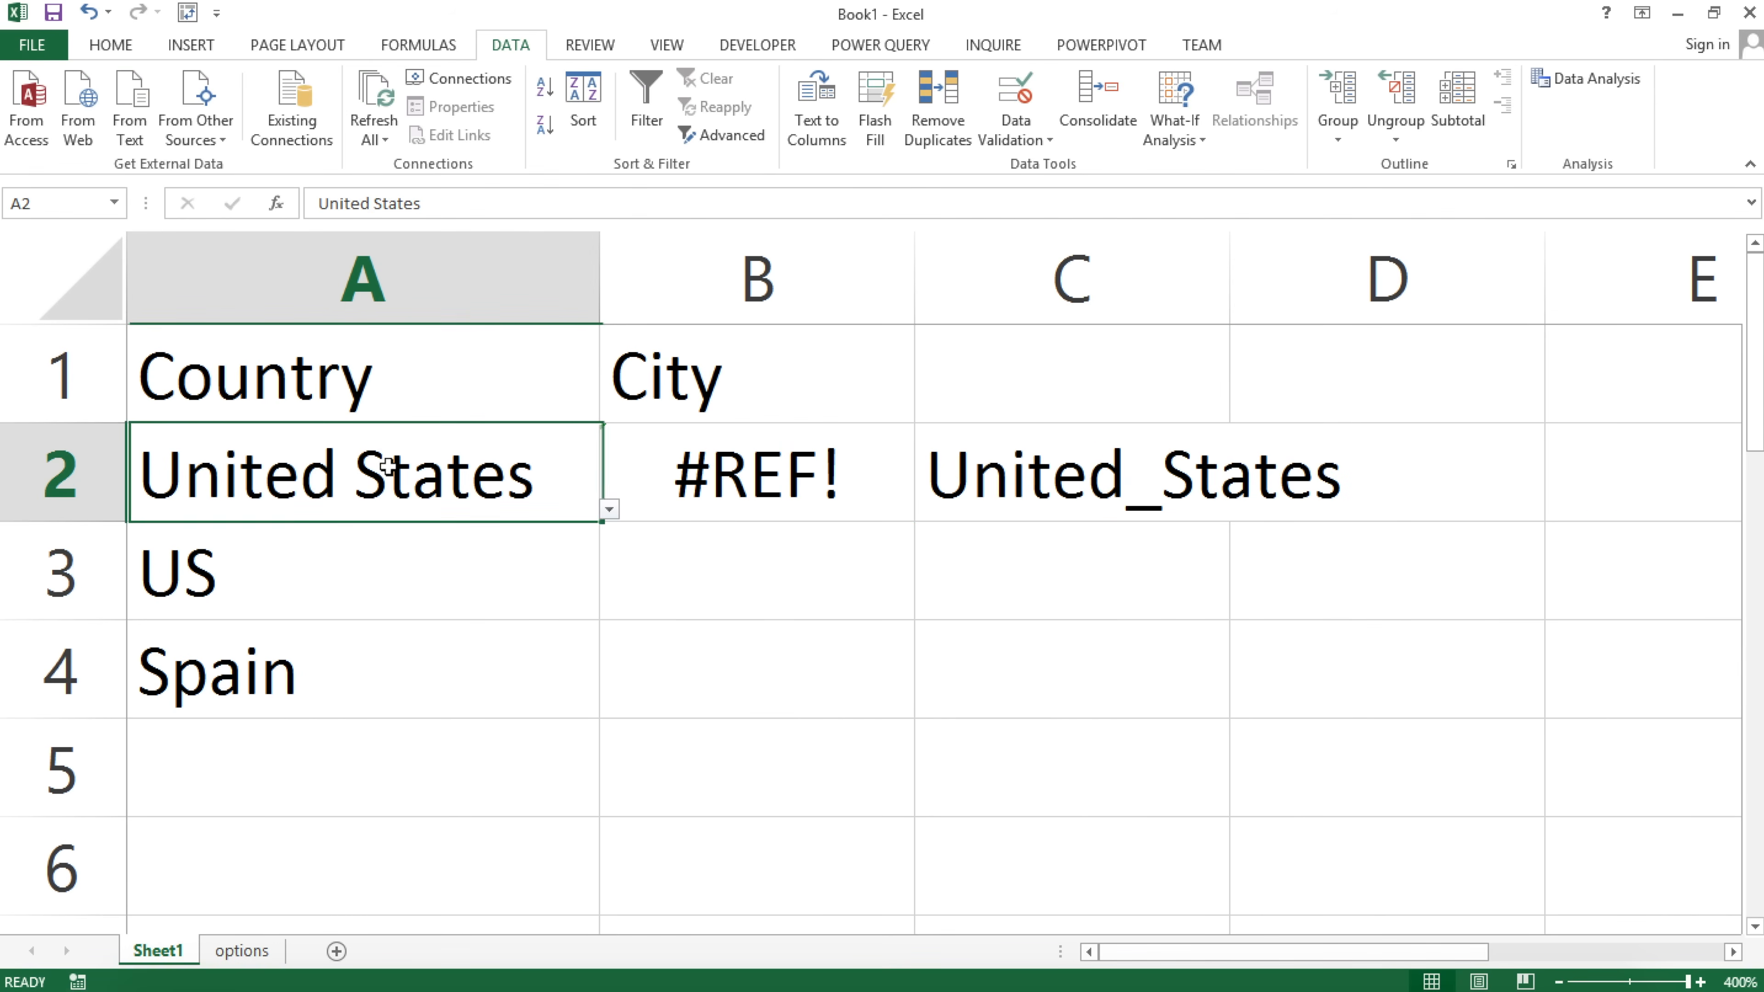
{"action": "left_click", "coordinate": [609, 510]}
{"action": "left_click", "coordinate": [511, 620]}
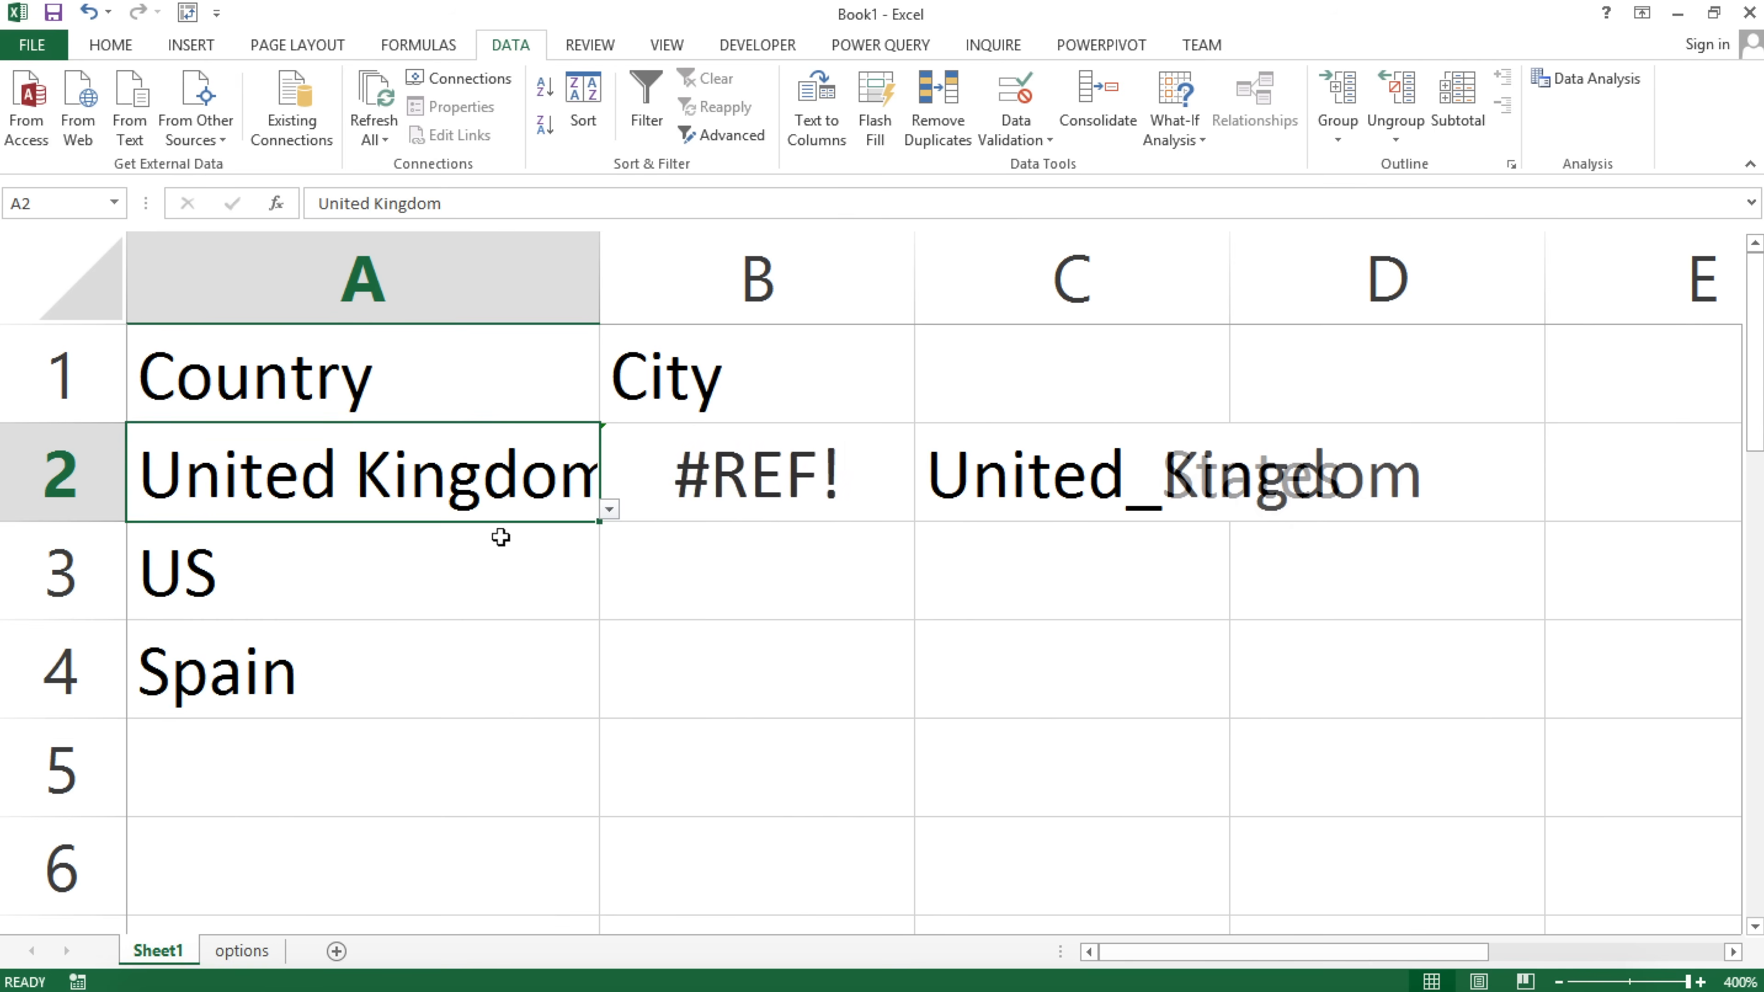
{"action": "left_click", "coordinate": [1039, 500]}
{"action": "left_click", "coordinate": [586, 479]}
{"action": "left_click", "coordinate": [609, 512]}
{"action": "left_click", "coordinate": [445, 676]}
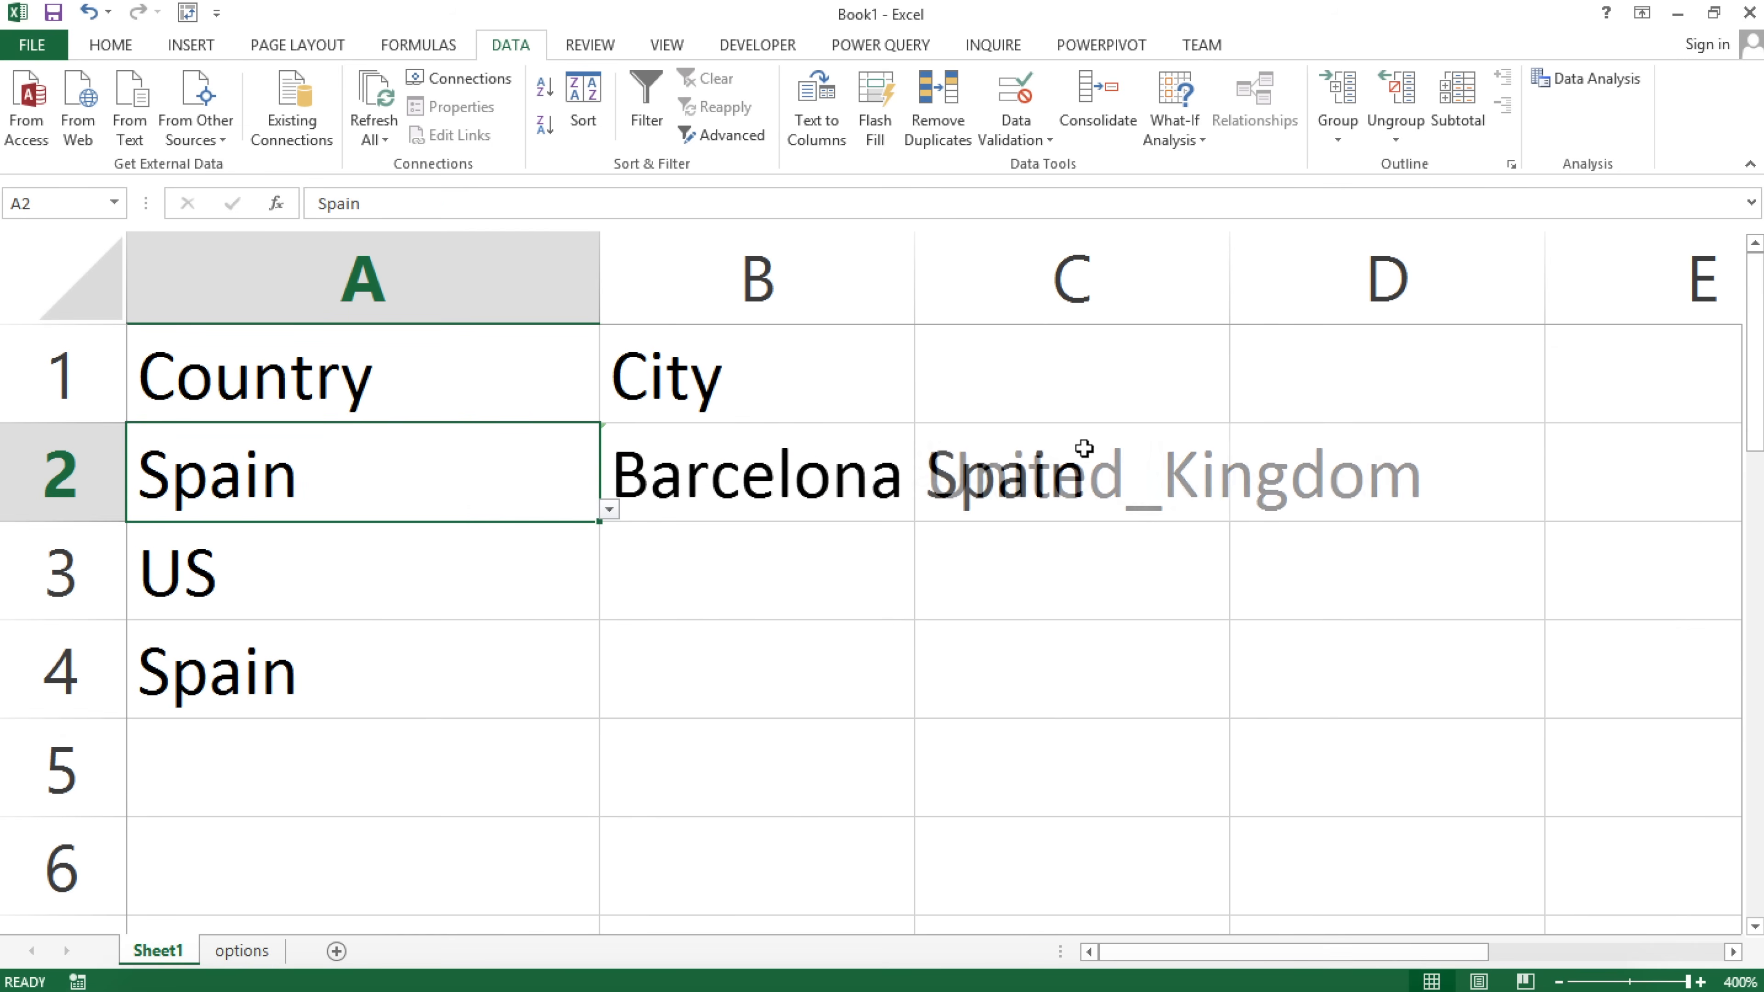
{"action": "left_click", "coordinate": [1111, 471]}
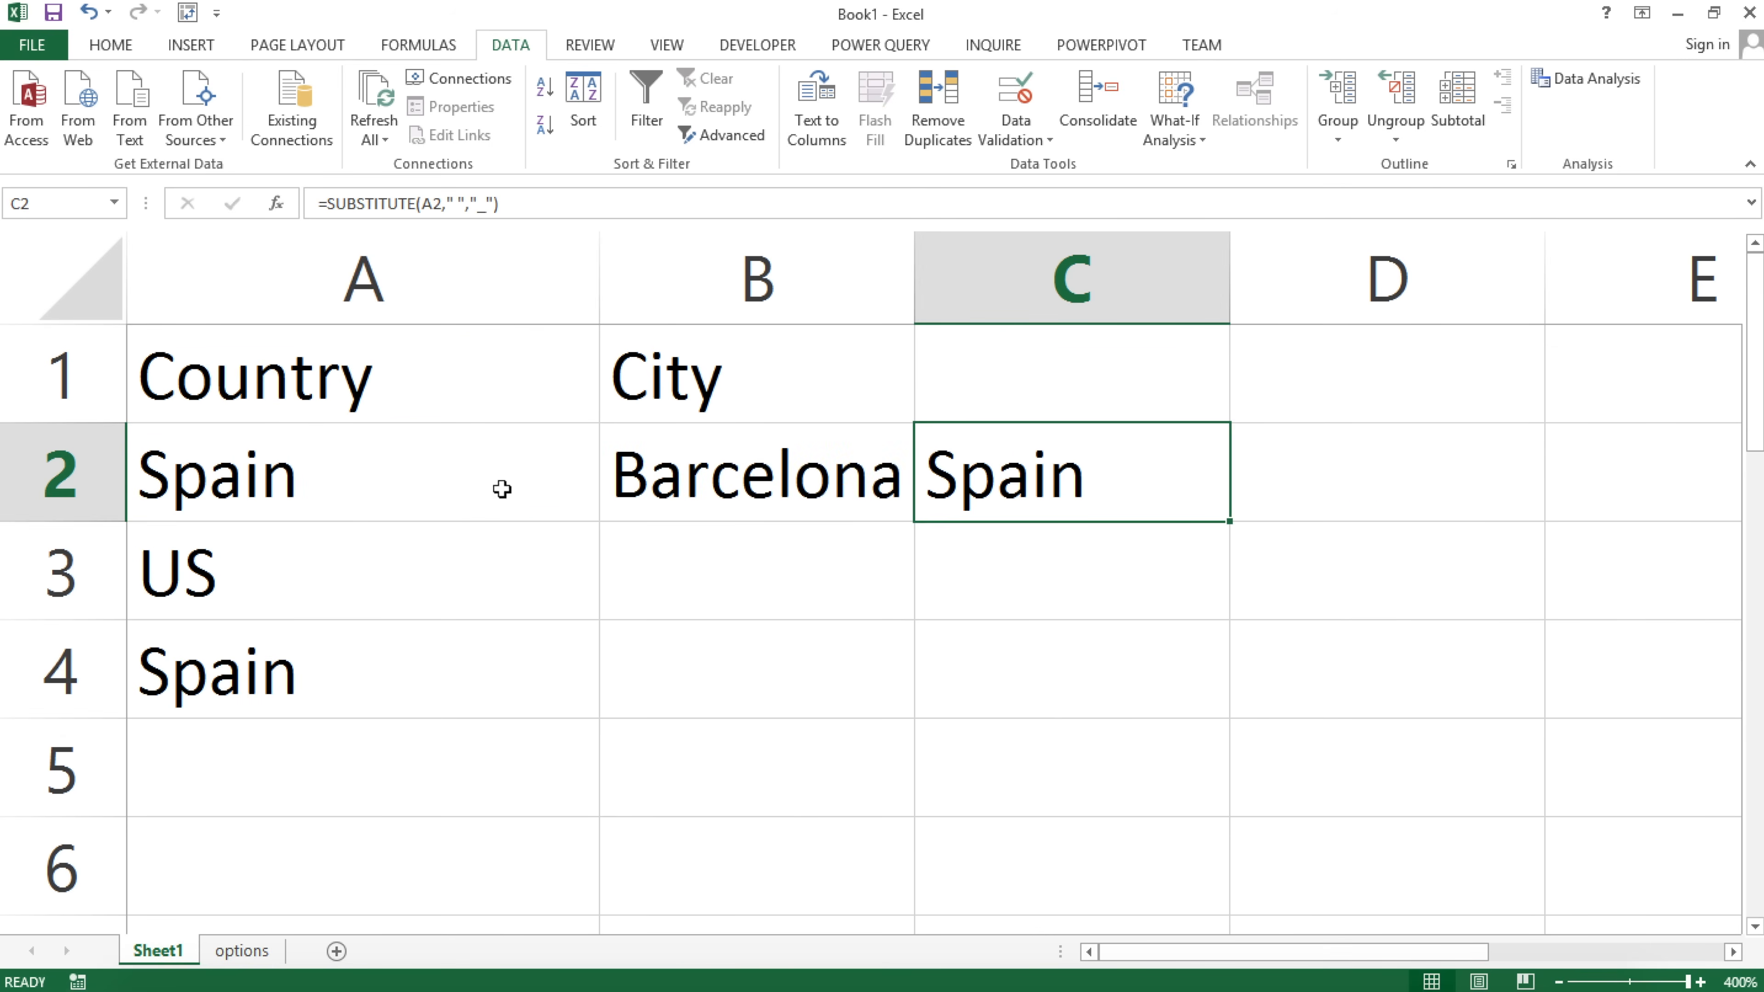
{"action": "left_click", "coordinate": [472, 478]}
{"action": "left_click", "coordinate": [646, 464]}
{"action": "left_click", "coordinate": [591, 499]}
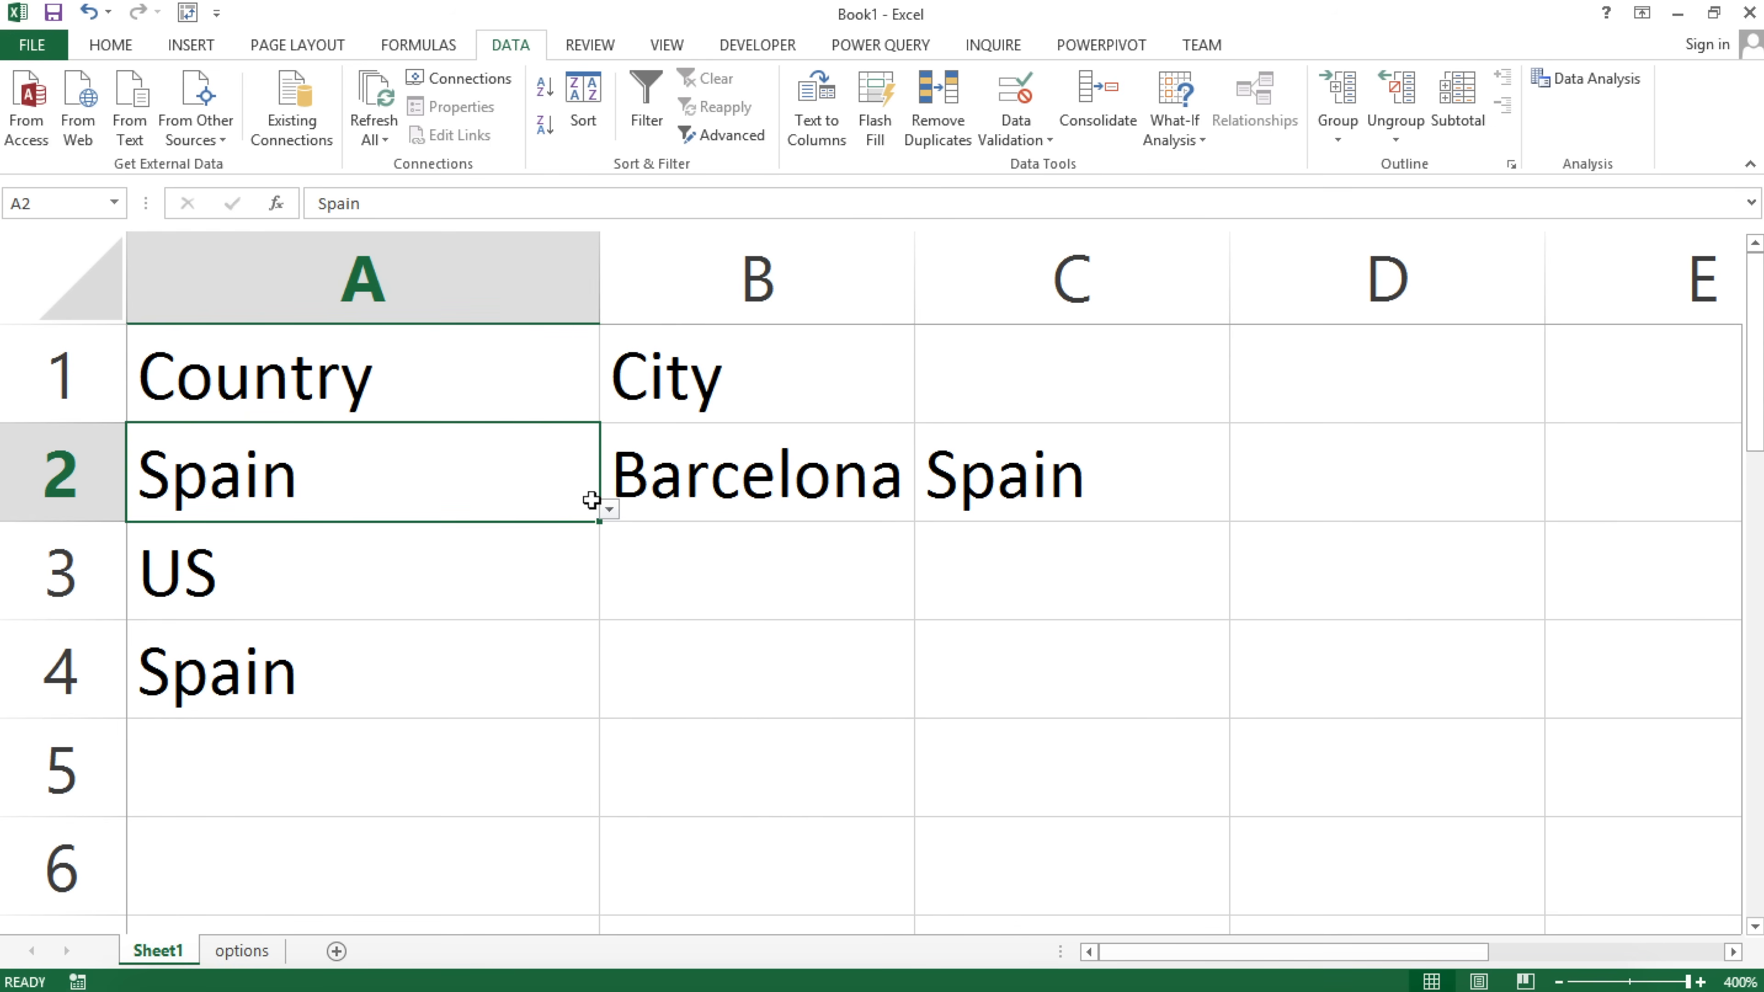
{"action": "left_click", "coordinate": [608, 510]}
{"action": "left_click", "coordinate": [460, 579]}
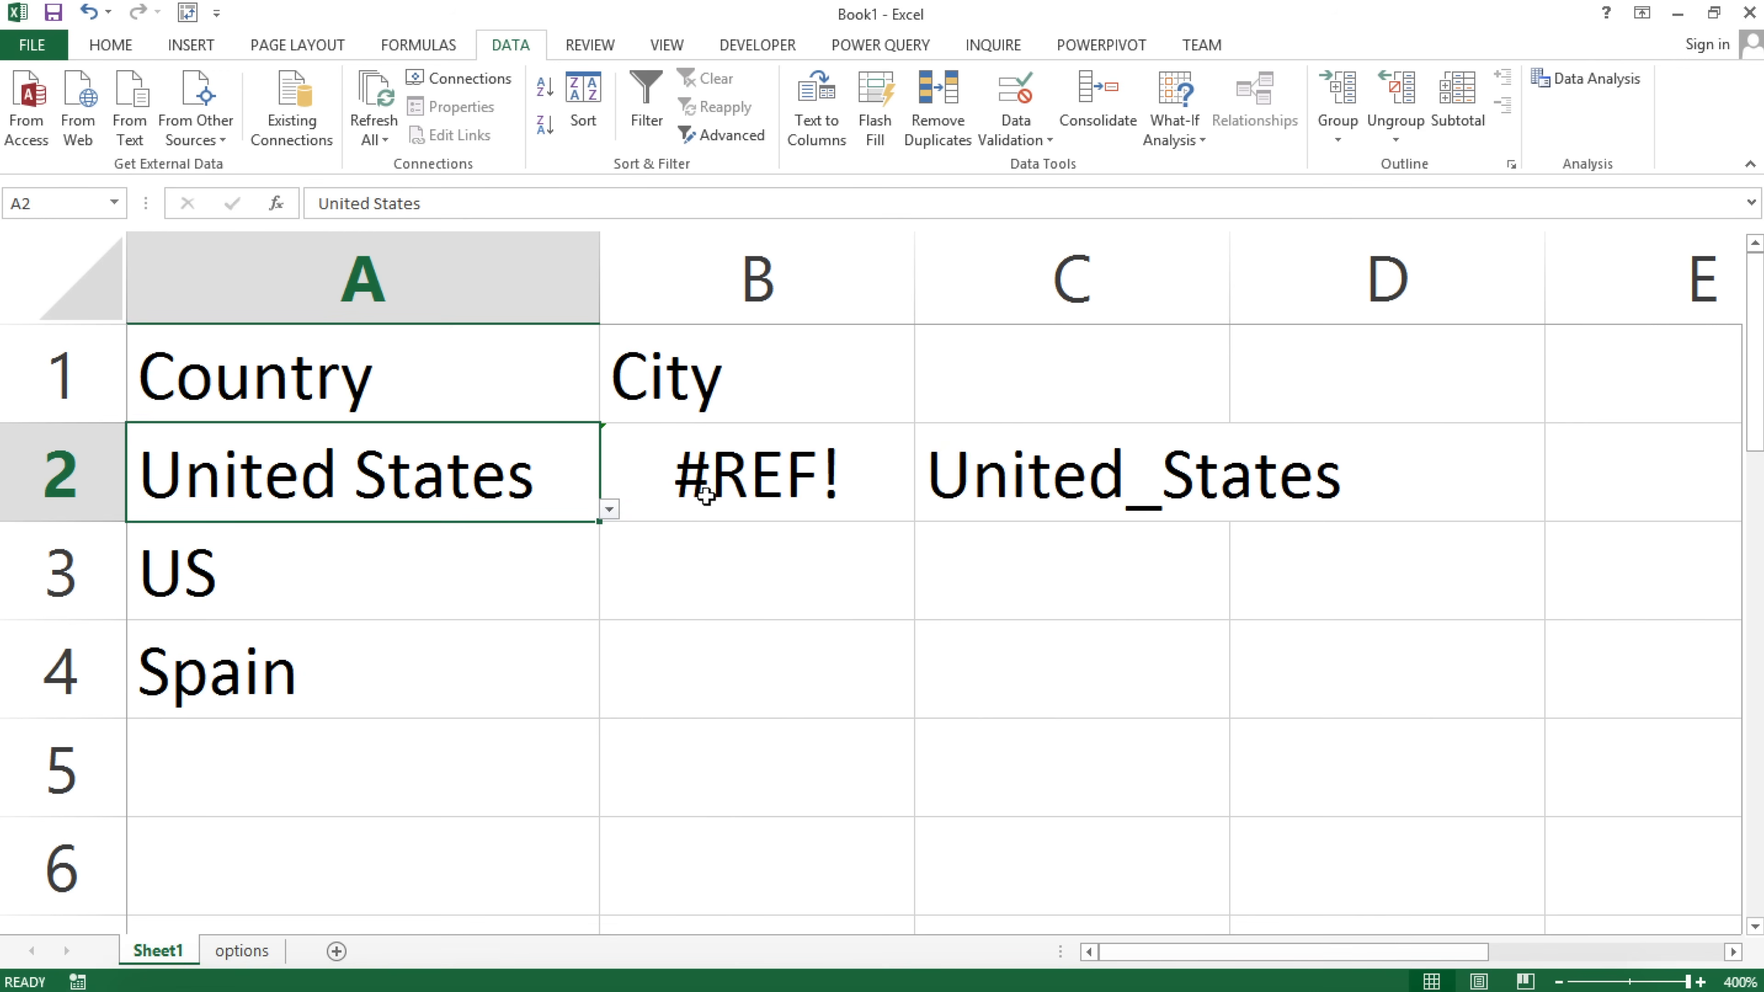
Copy the SUBSTITUTE(A2," ","_") expression from the formula in C2 without its equals sign, leaving the cell unedited.
{"action": "left_click", "coordinate": [1049, 489]}
{"action": "double_click", "coordinate": [1042, 476]}
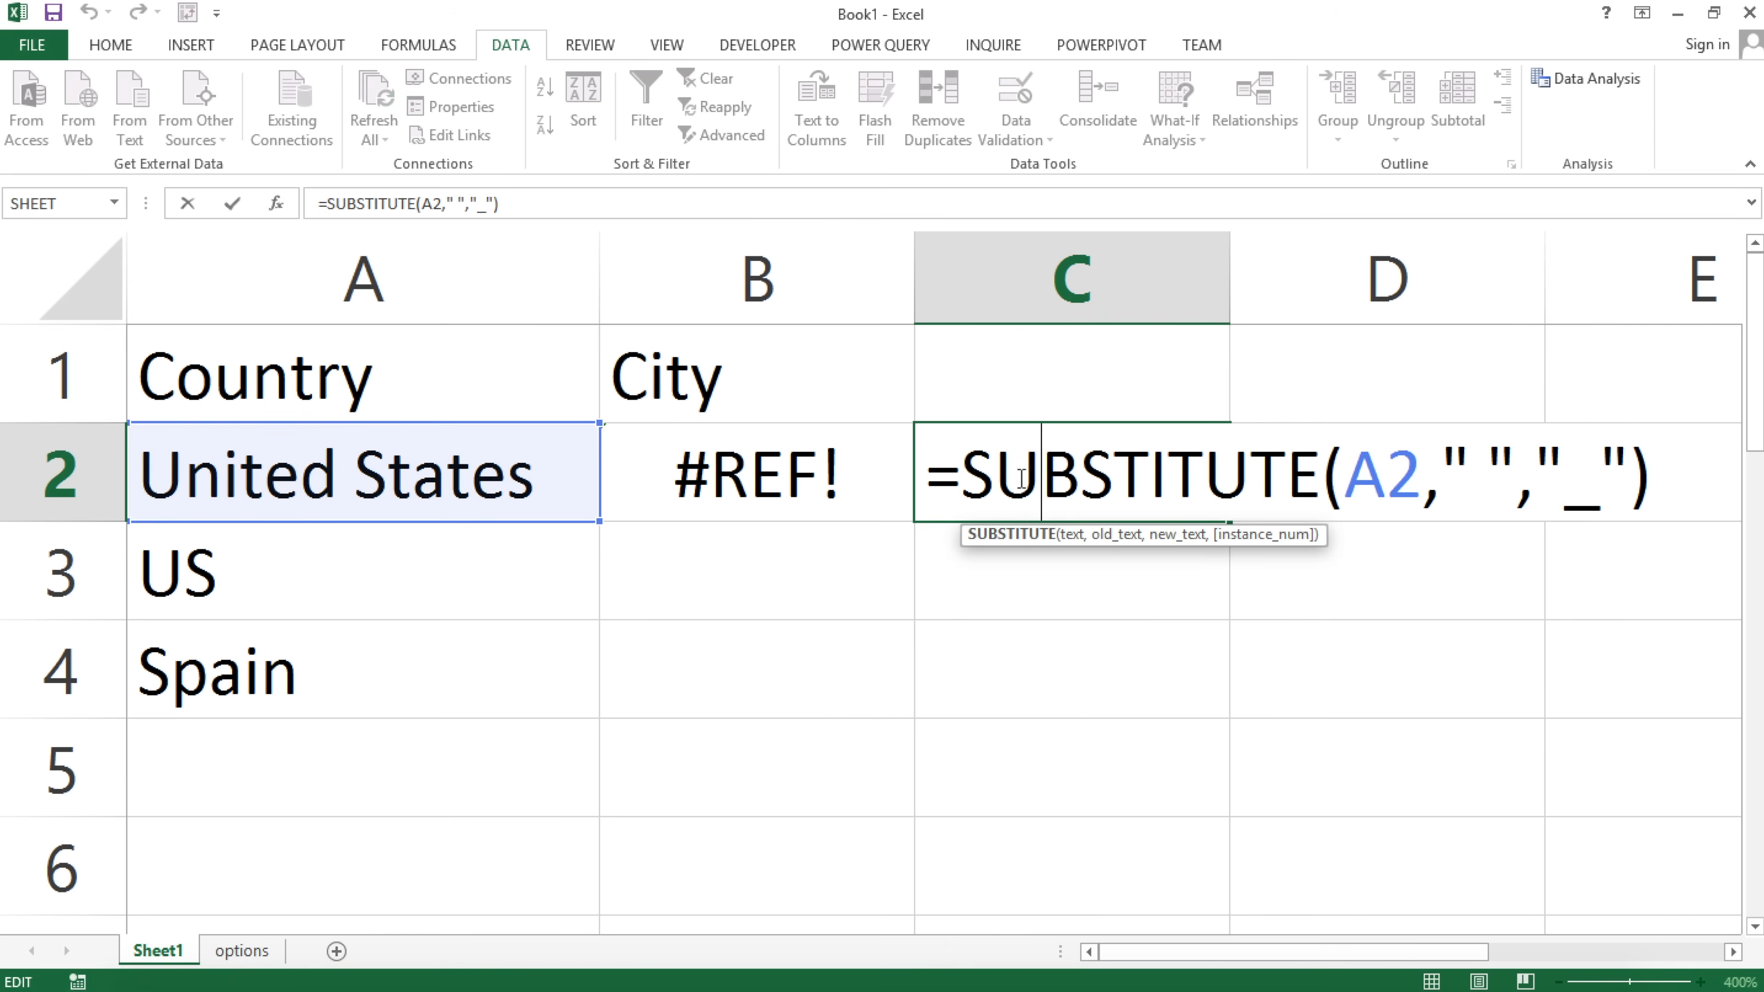
{"action": "left_click_drag", "start_coordinate": [974, 476], "coordinate": [1686, 476]}
{"action": "key", "text": "ctrl+c"}
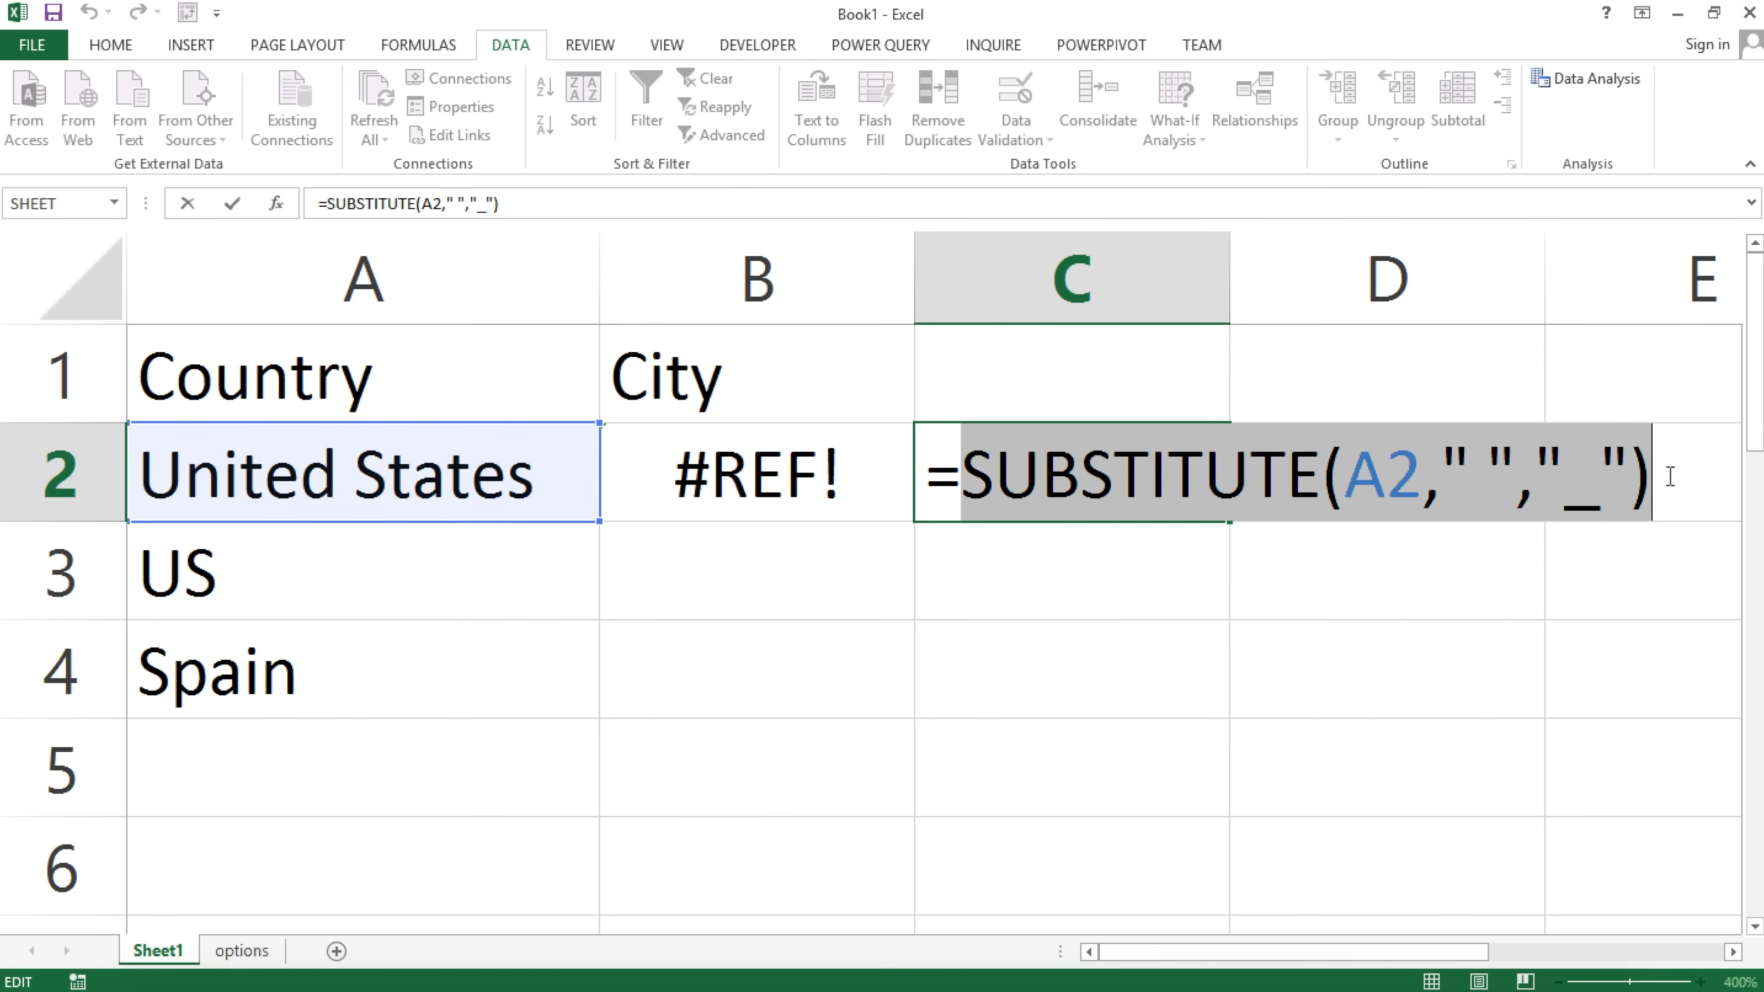
{"action": "key", "text": "Escape"}
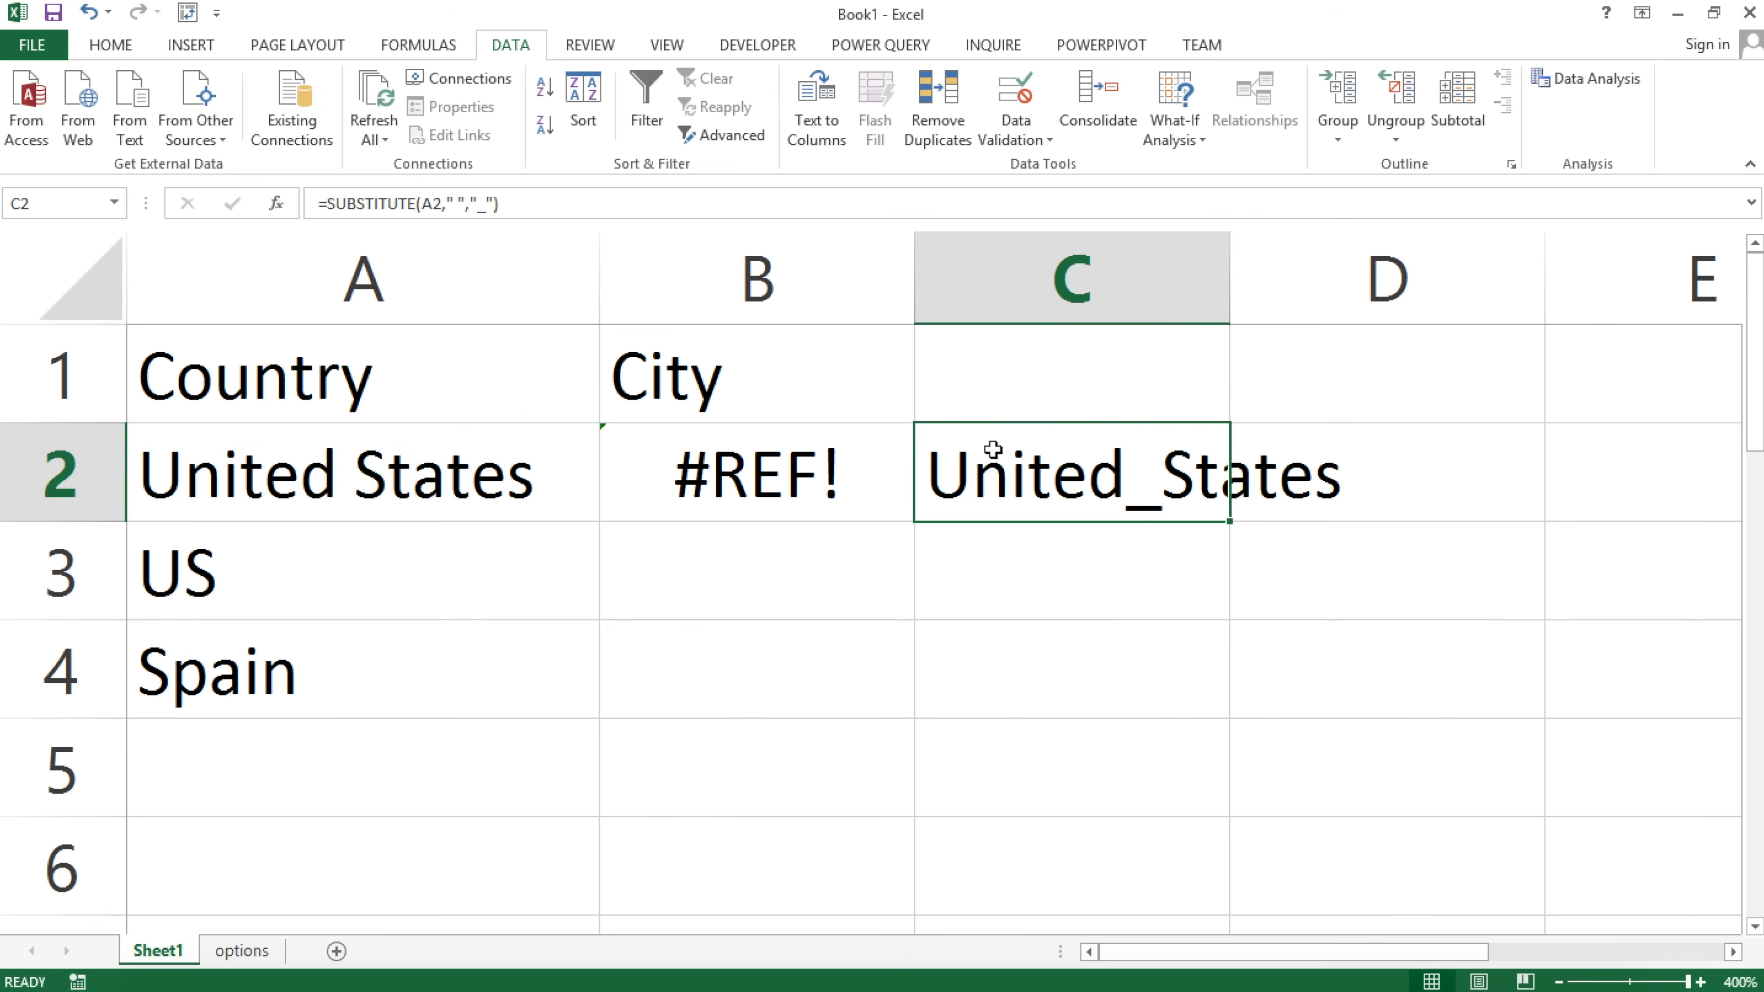
Replace A2 inside B2's INDIRECT with the copied expression to make =INDIRECT(SUBSTITUTE(A2," ","_")), and clear the helper formula in C2.
{"action": "left_click", "coordinate": [826, 479]}
{"action": "double_click", "coordinate": [826, 480]}
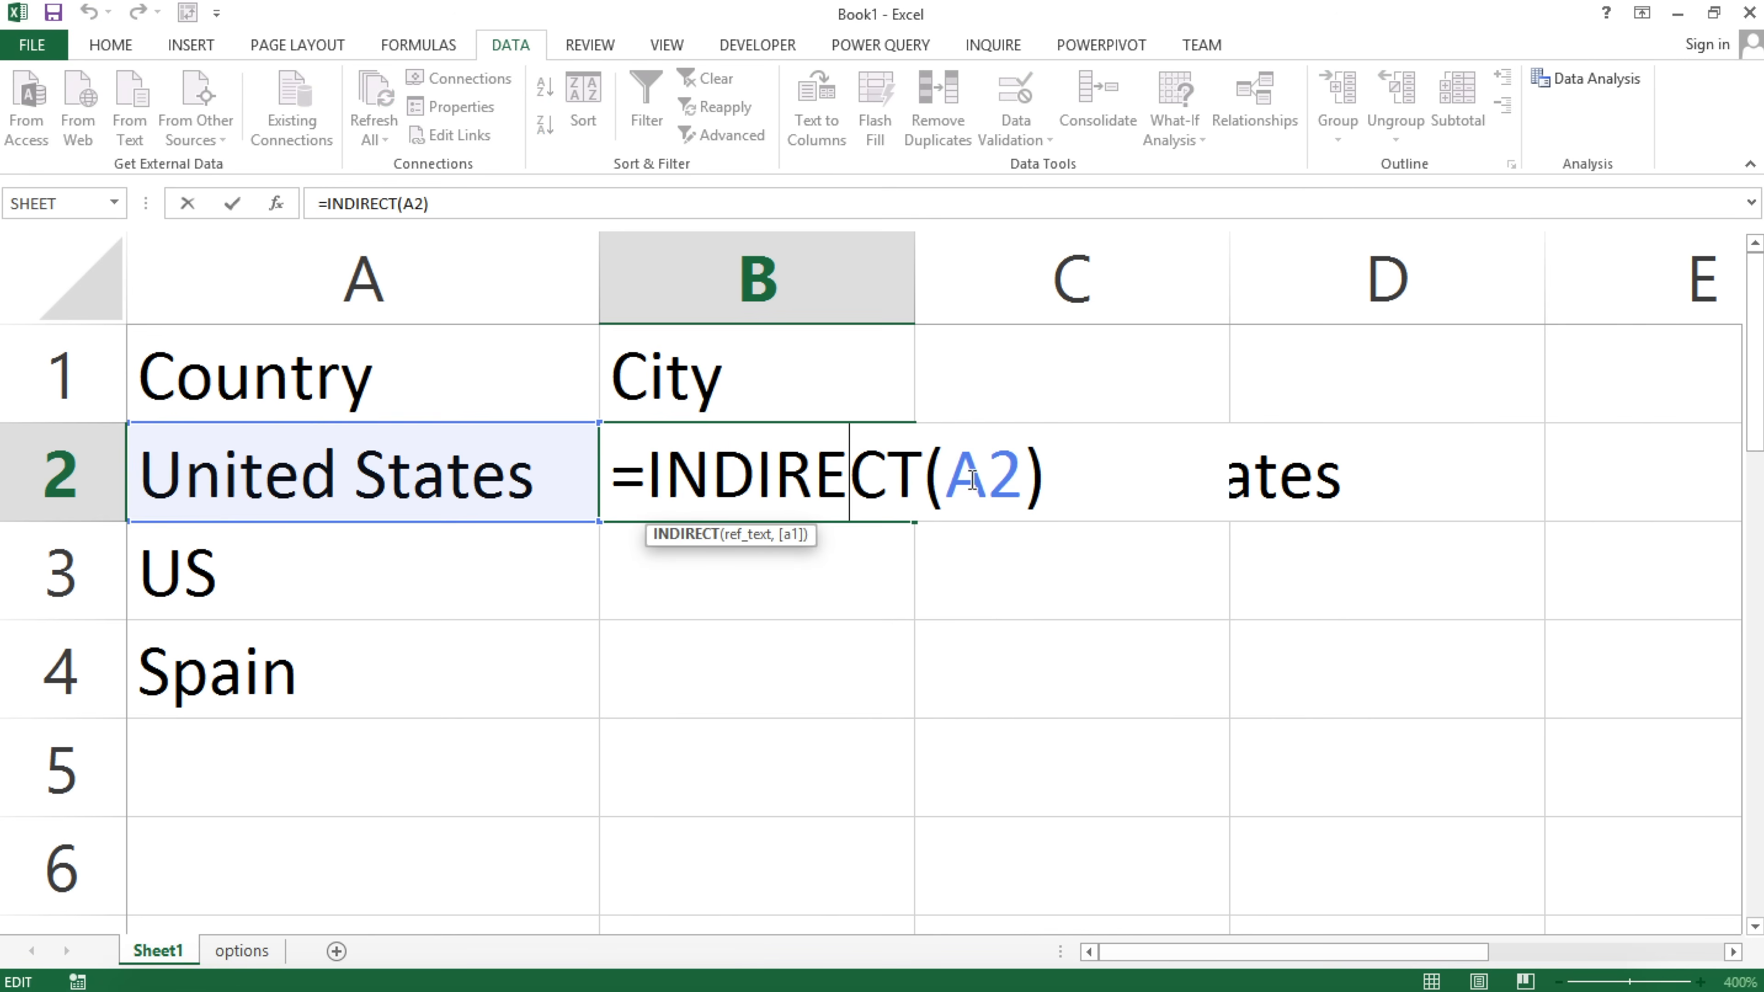
{"action": "left_click_drag", "start_coordinate": [1026, 479], "coordinate": [960, 484]}
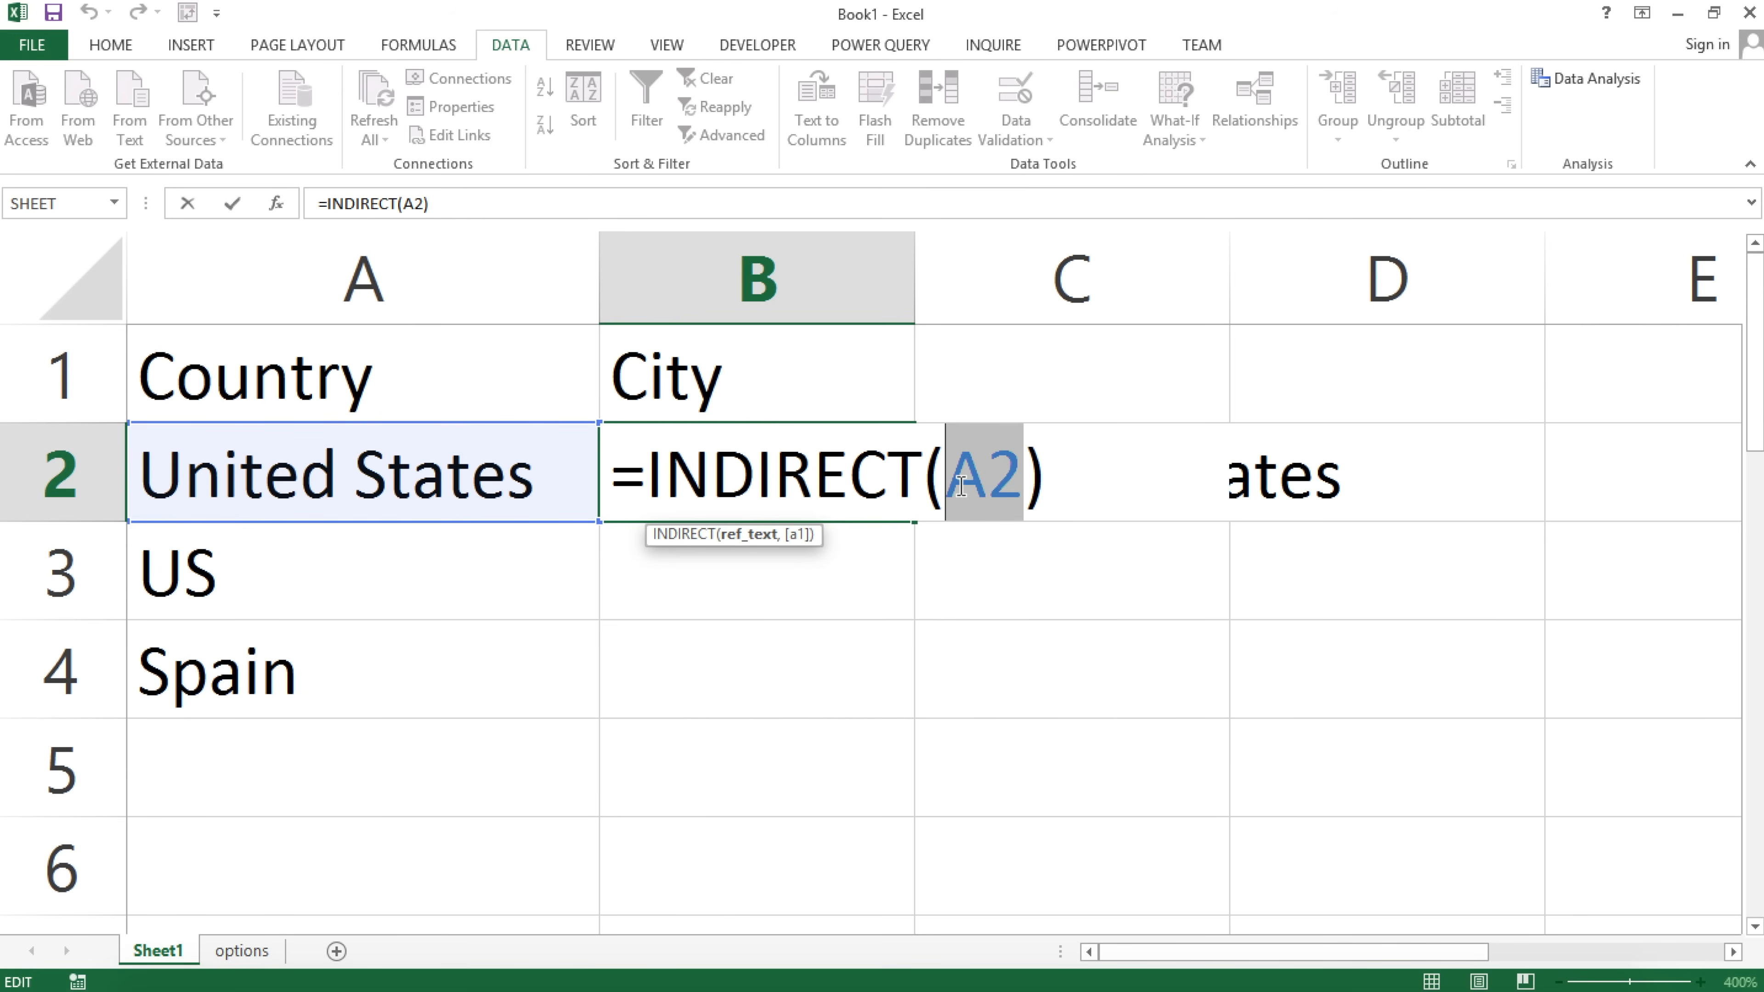
{"action": "key", "text": "Delete"}
{"action": "key", "text": "ctrl+v"}
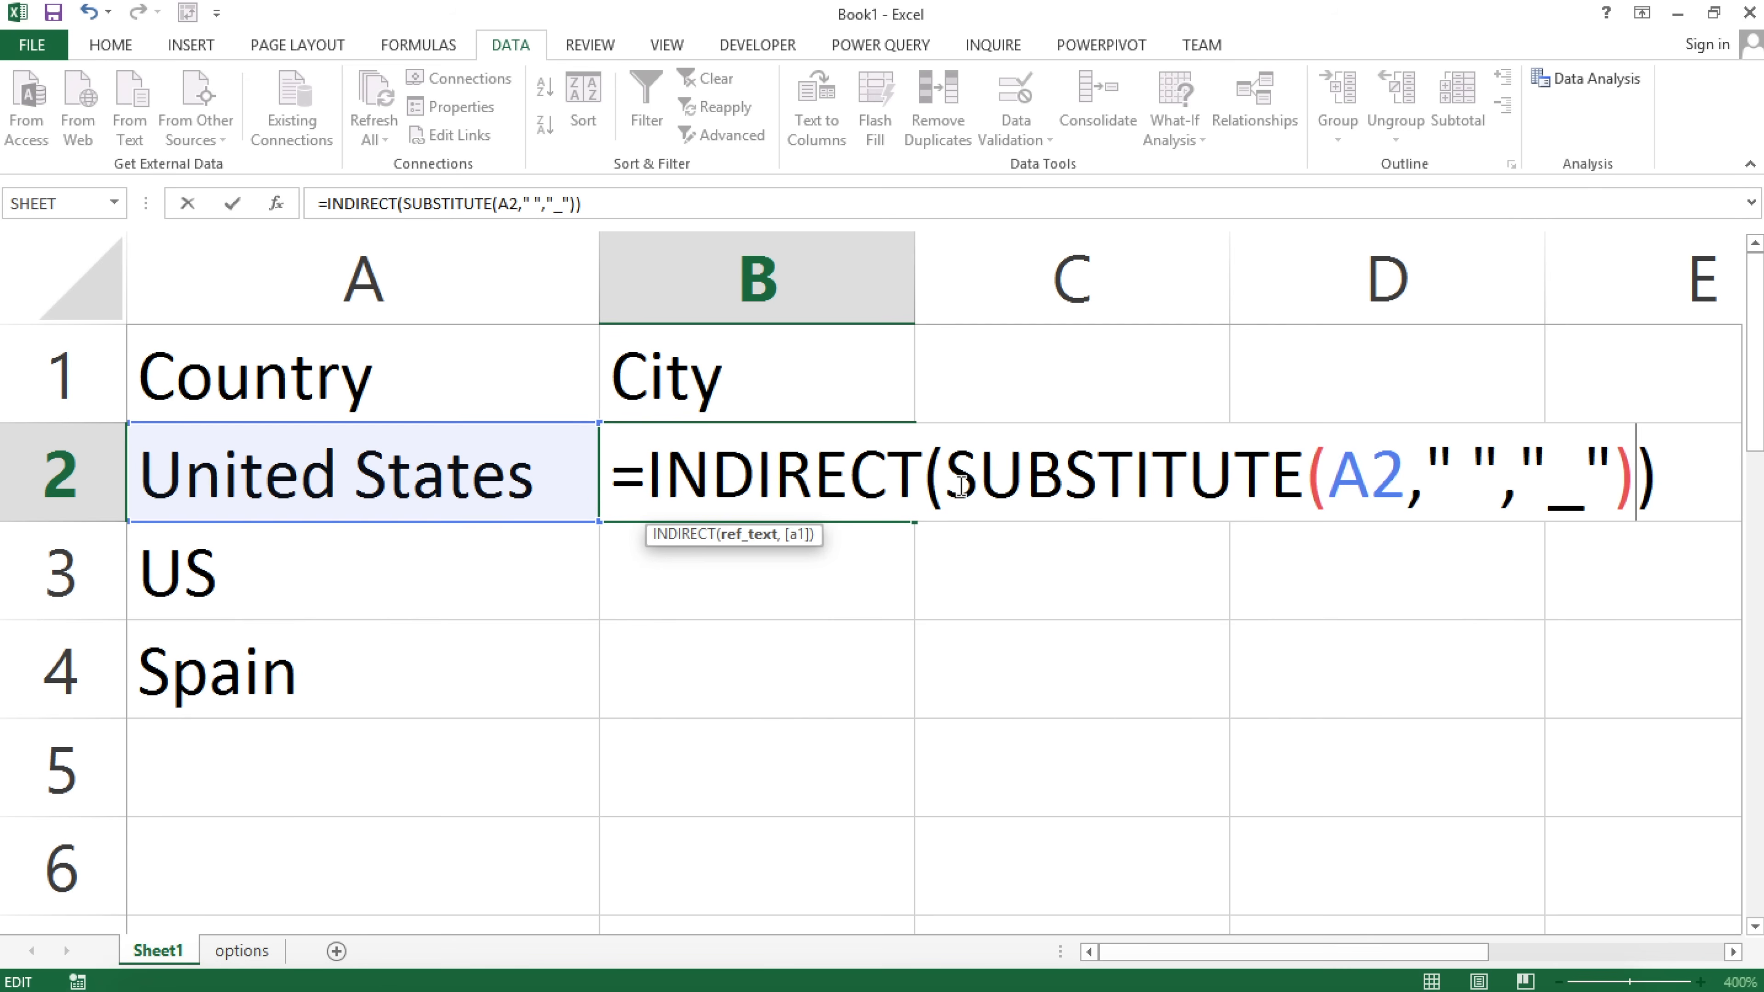
{"action": "key", "text": "Return"}
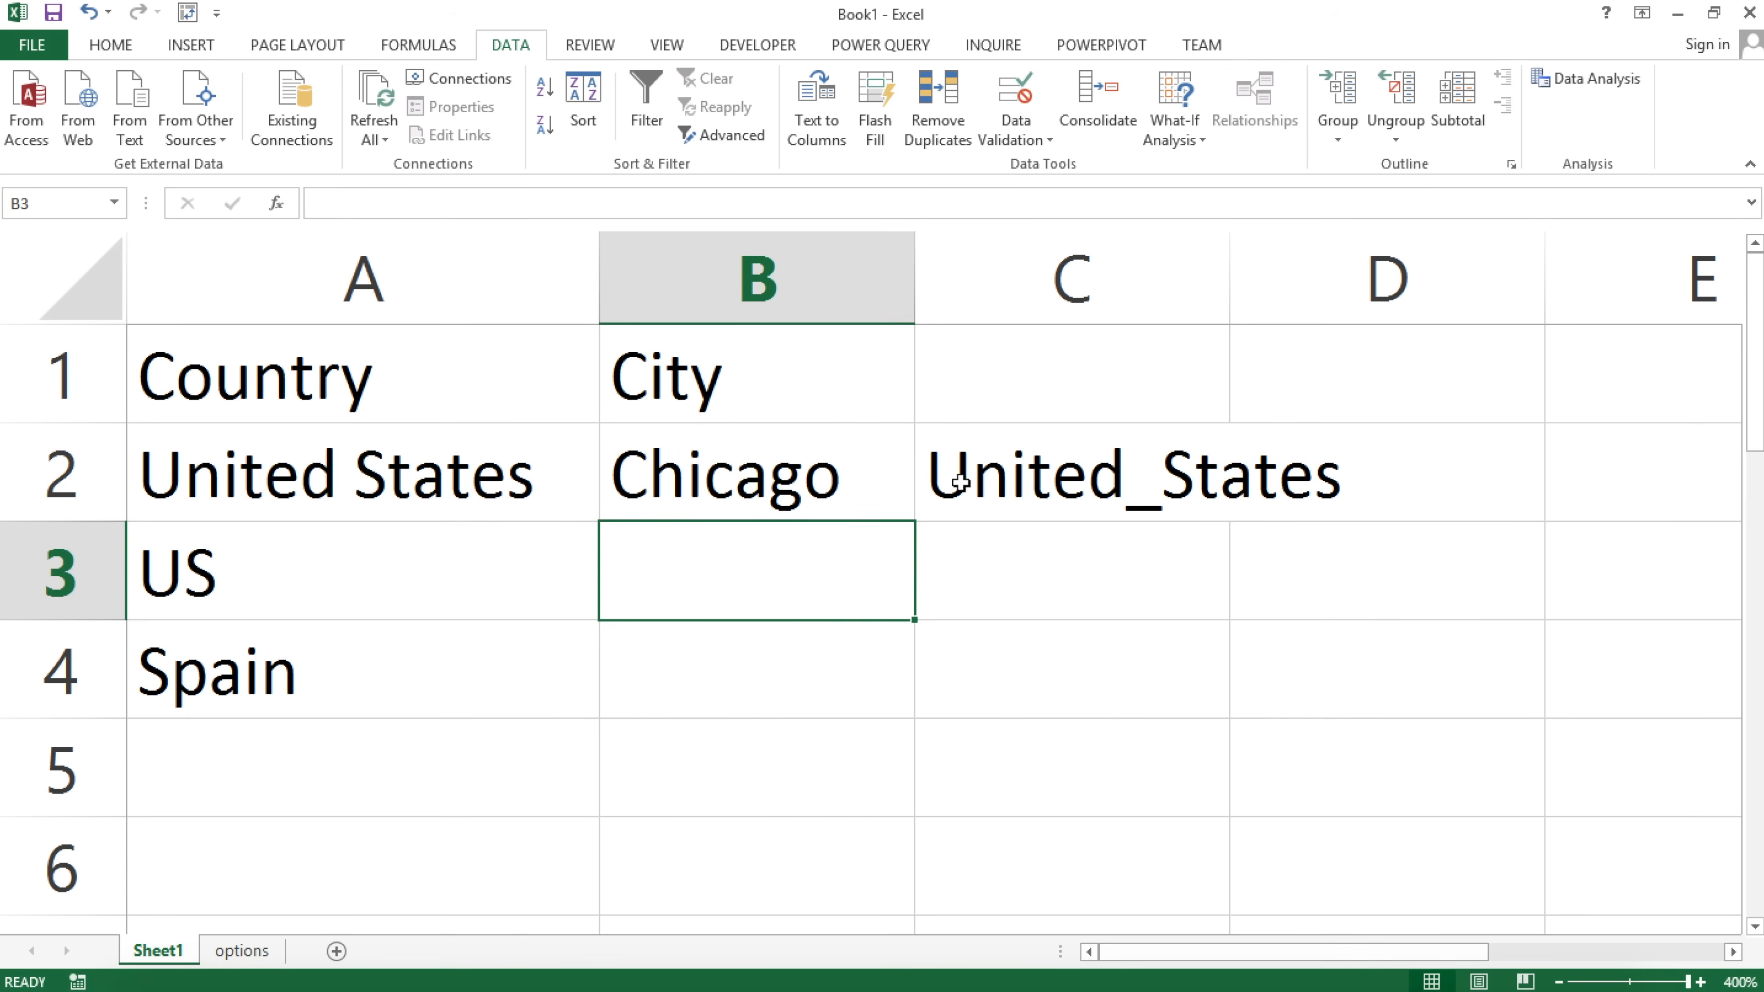
{"action": "left_click", "coordinate": [966, 479]}
{"action": "key", "text": "BackSpace"}
Cut the whole formula =INDIRECT(SUBSTITUTE(A2," ","_")) out of B2, leaving the cell empty.
{"action": "left_click", "coordinate": [722, 500]}
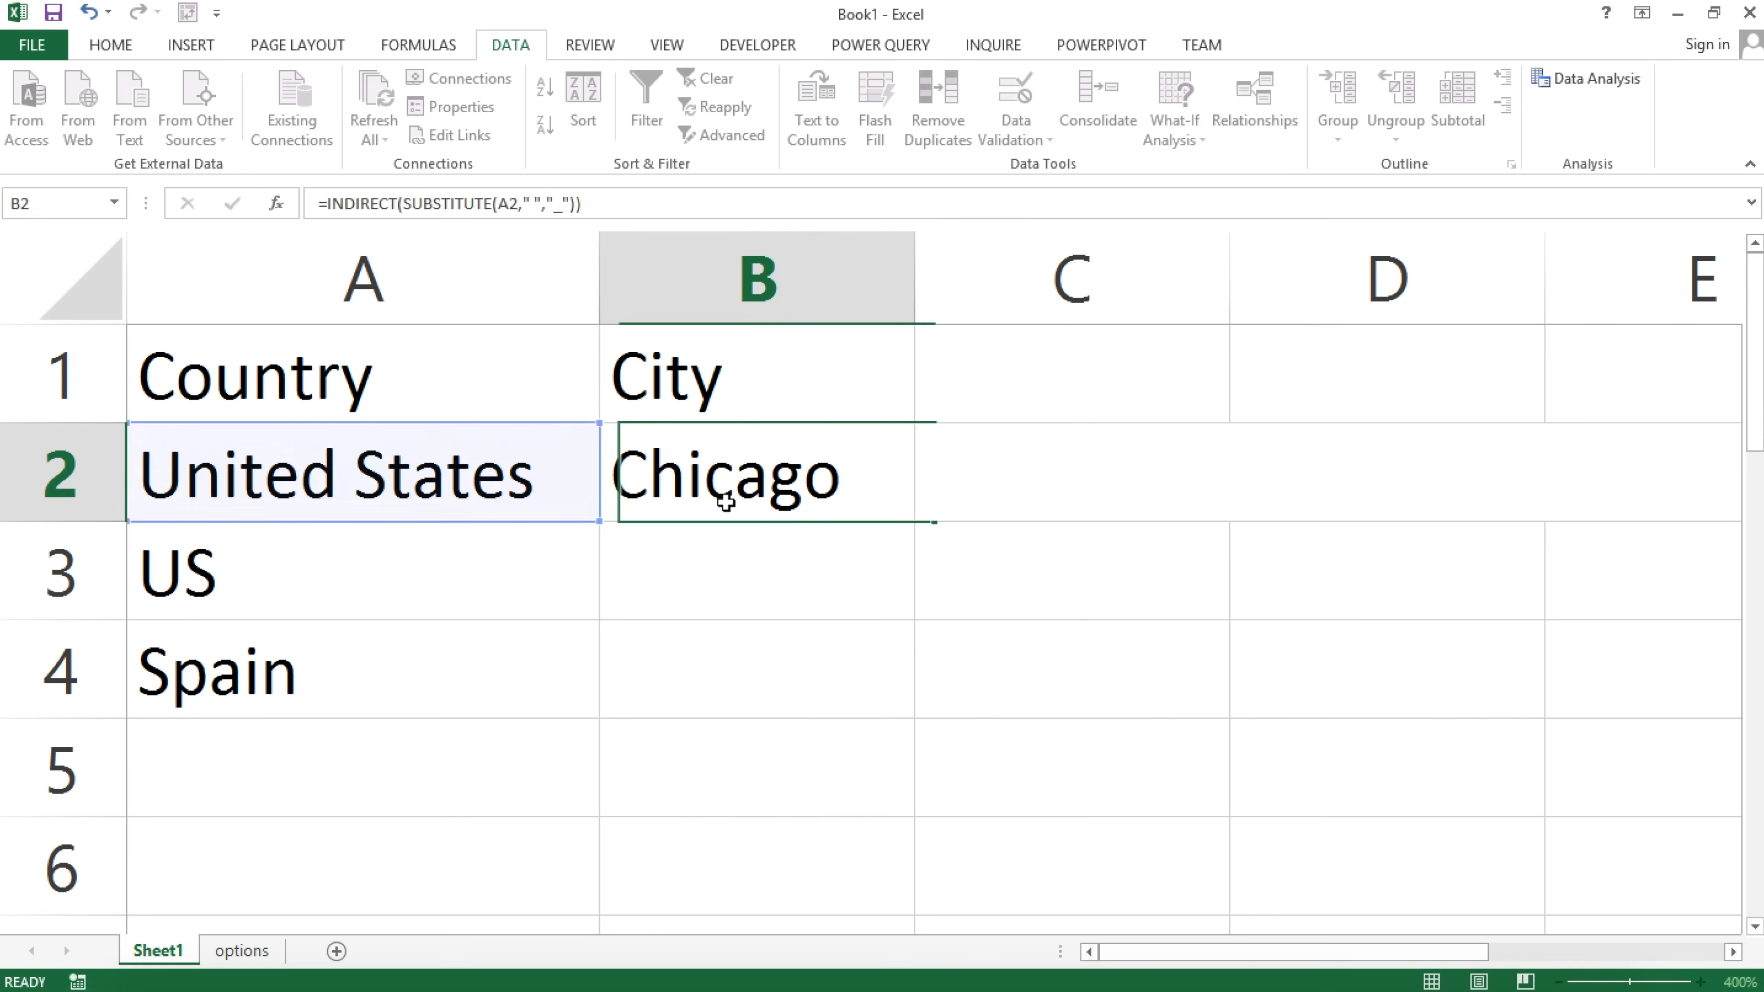
{"action": "double_click", "coordinate": [760, 488]}
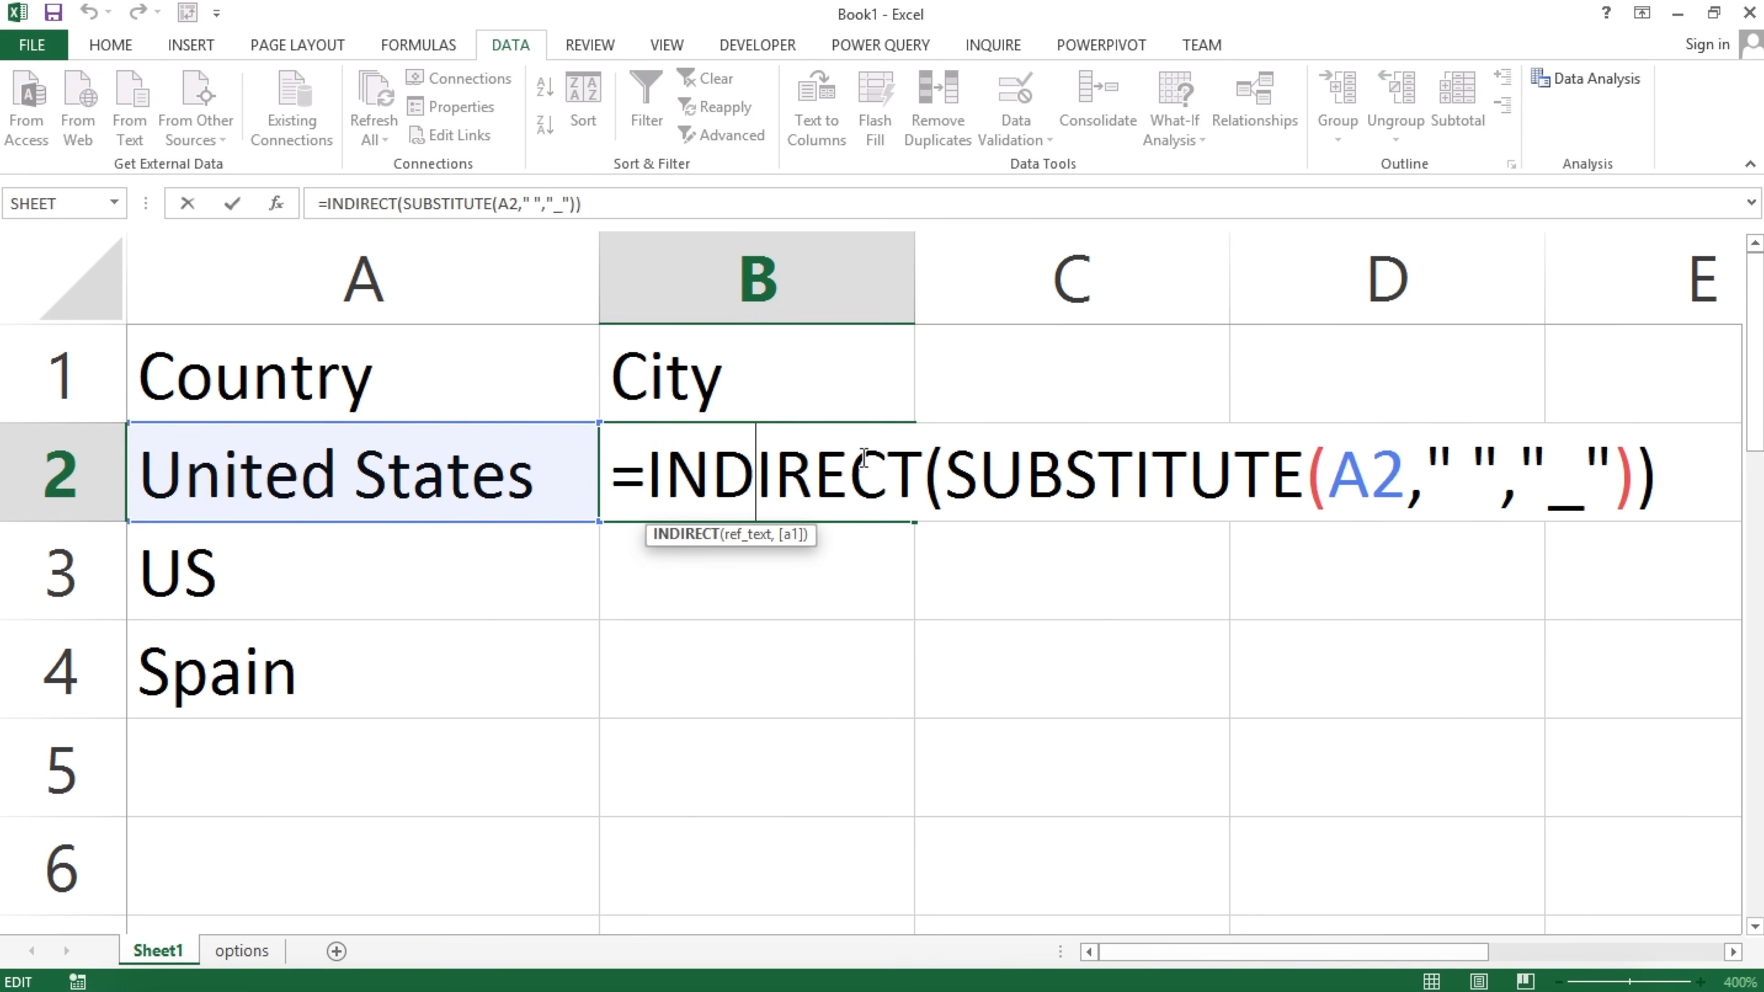
{"action": "left_click_drag", "start_coordinate": [1663, 477], "coordinate": [448, 505]}
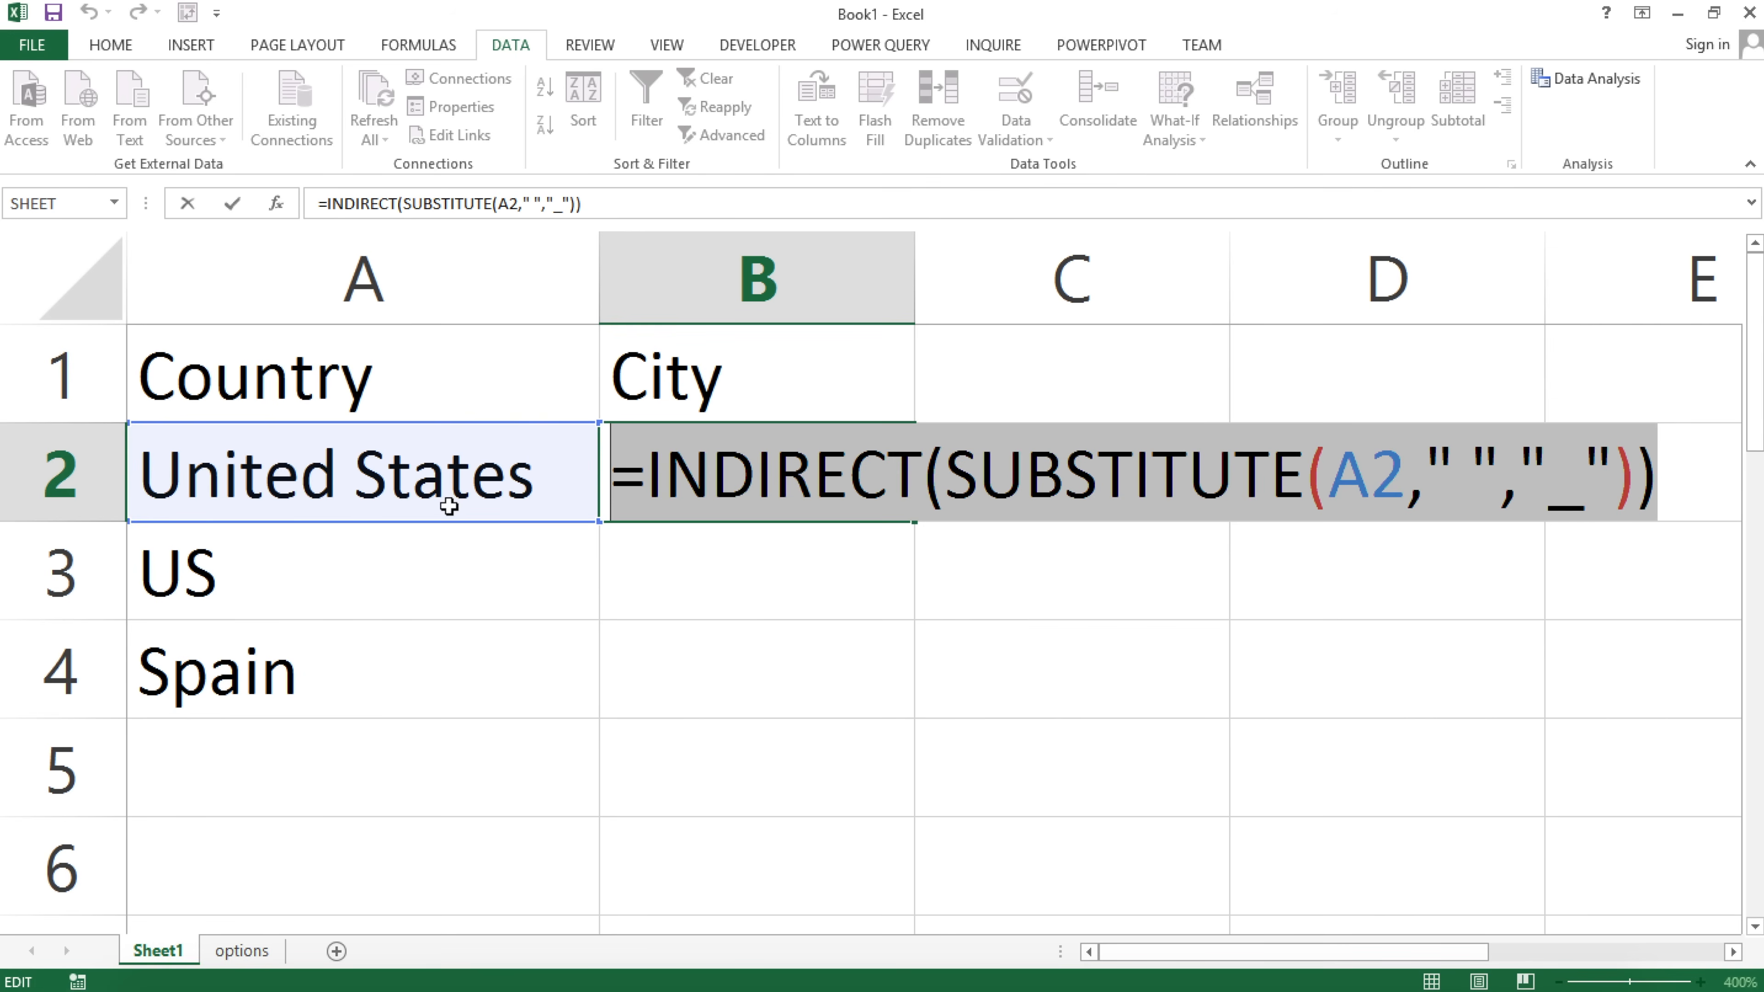
{"action": "key", "text": "ctrl+x"}
{"action": "key", "text": "Return"}
Apply List data validation to B2:B6 with the copied formula =INDIRECT(SUBSTITUTE(A2," ","_")) as its source.
{"action": "left_click_drag", "start_coordinate": [740, 476], "coordinate": [696, 843]}
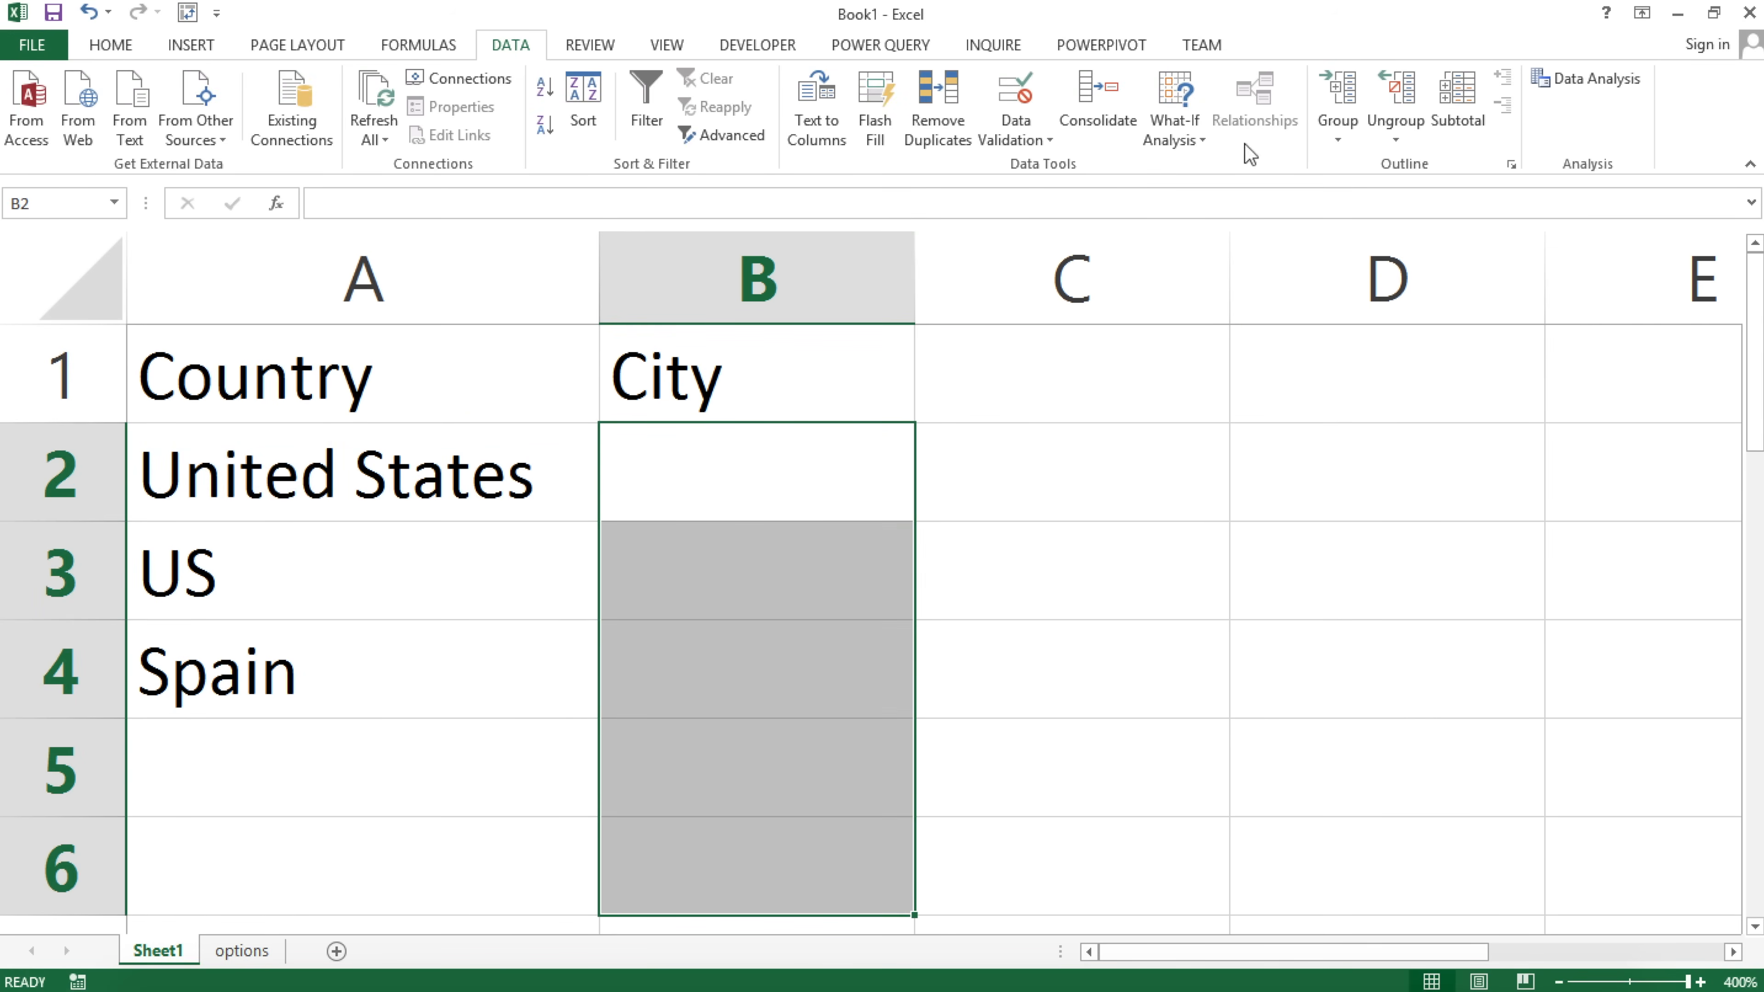
{"action": "left_click", "coordinate": [1046, 128]}
{"action": "left_click", "coordinate": [1037, 168]}
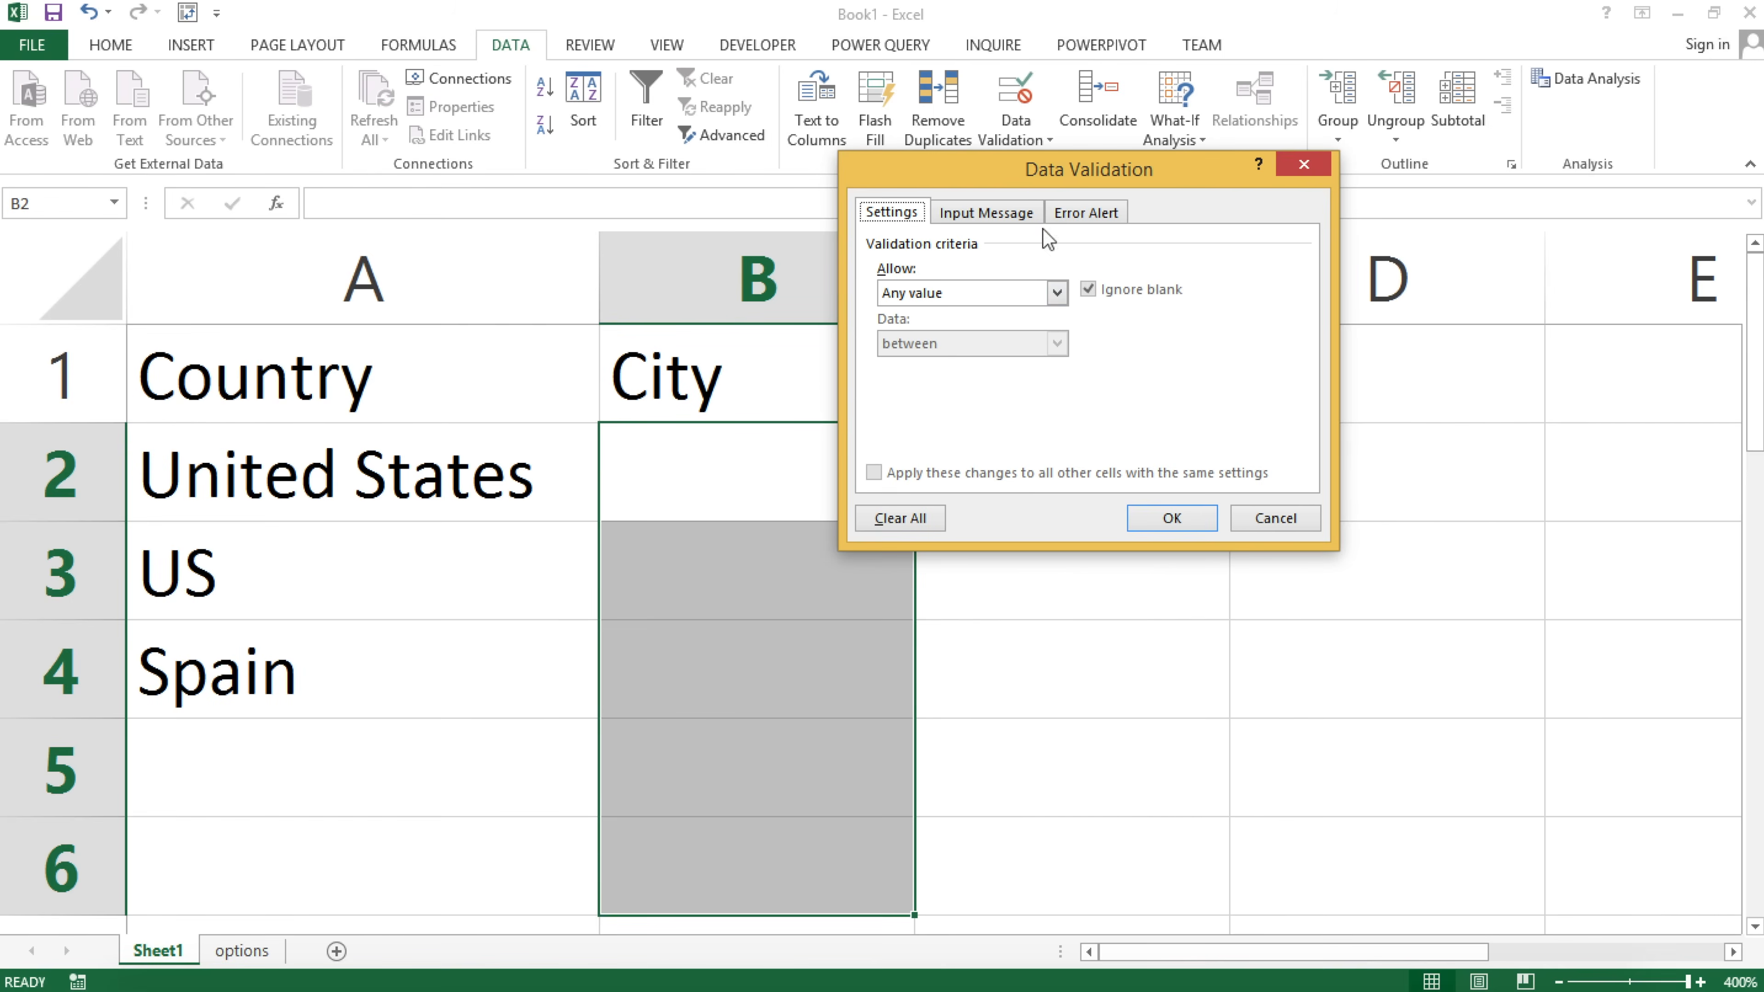
{"action": "left_click", "coordinate": [1052, 294]}
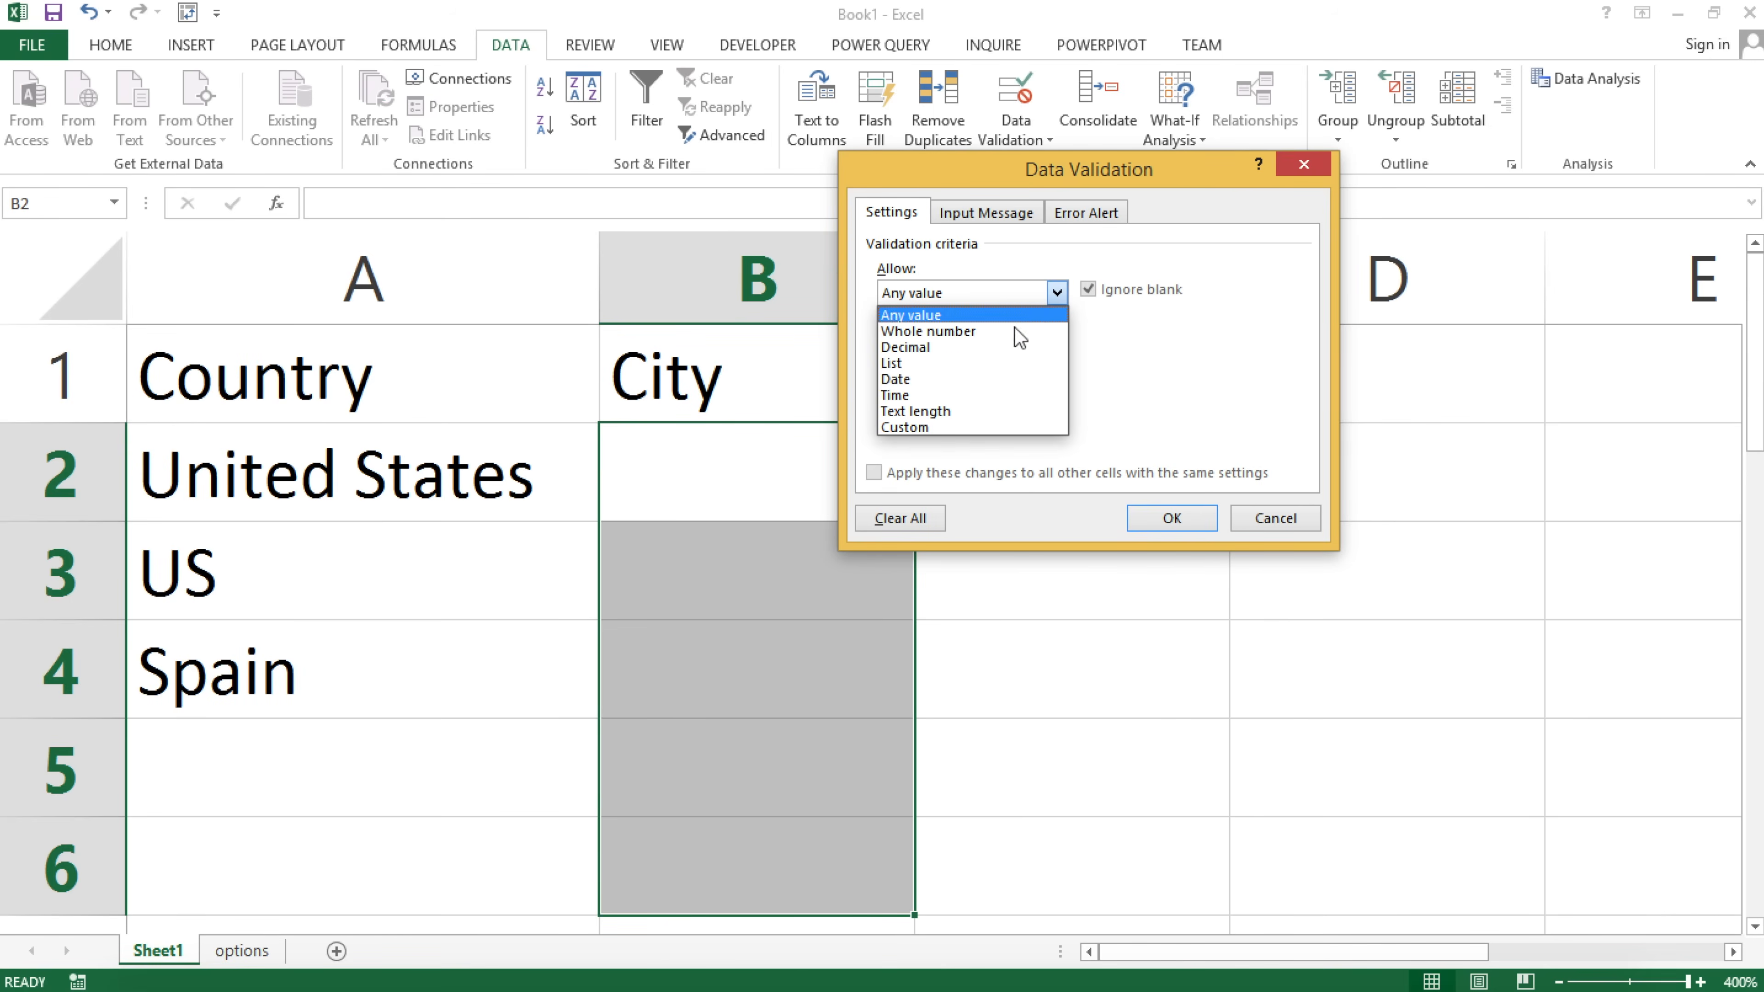
{"action": "left_click", "coordinate": [964, 362]}
{"action": "left_click", "coordinate": [965, 392]}
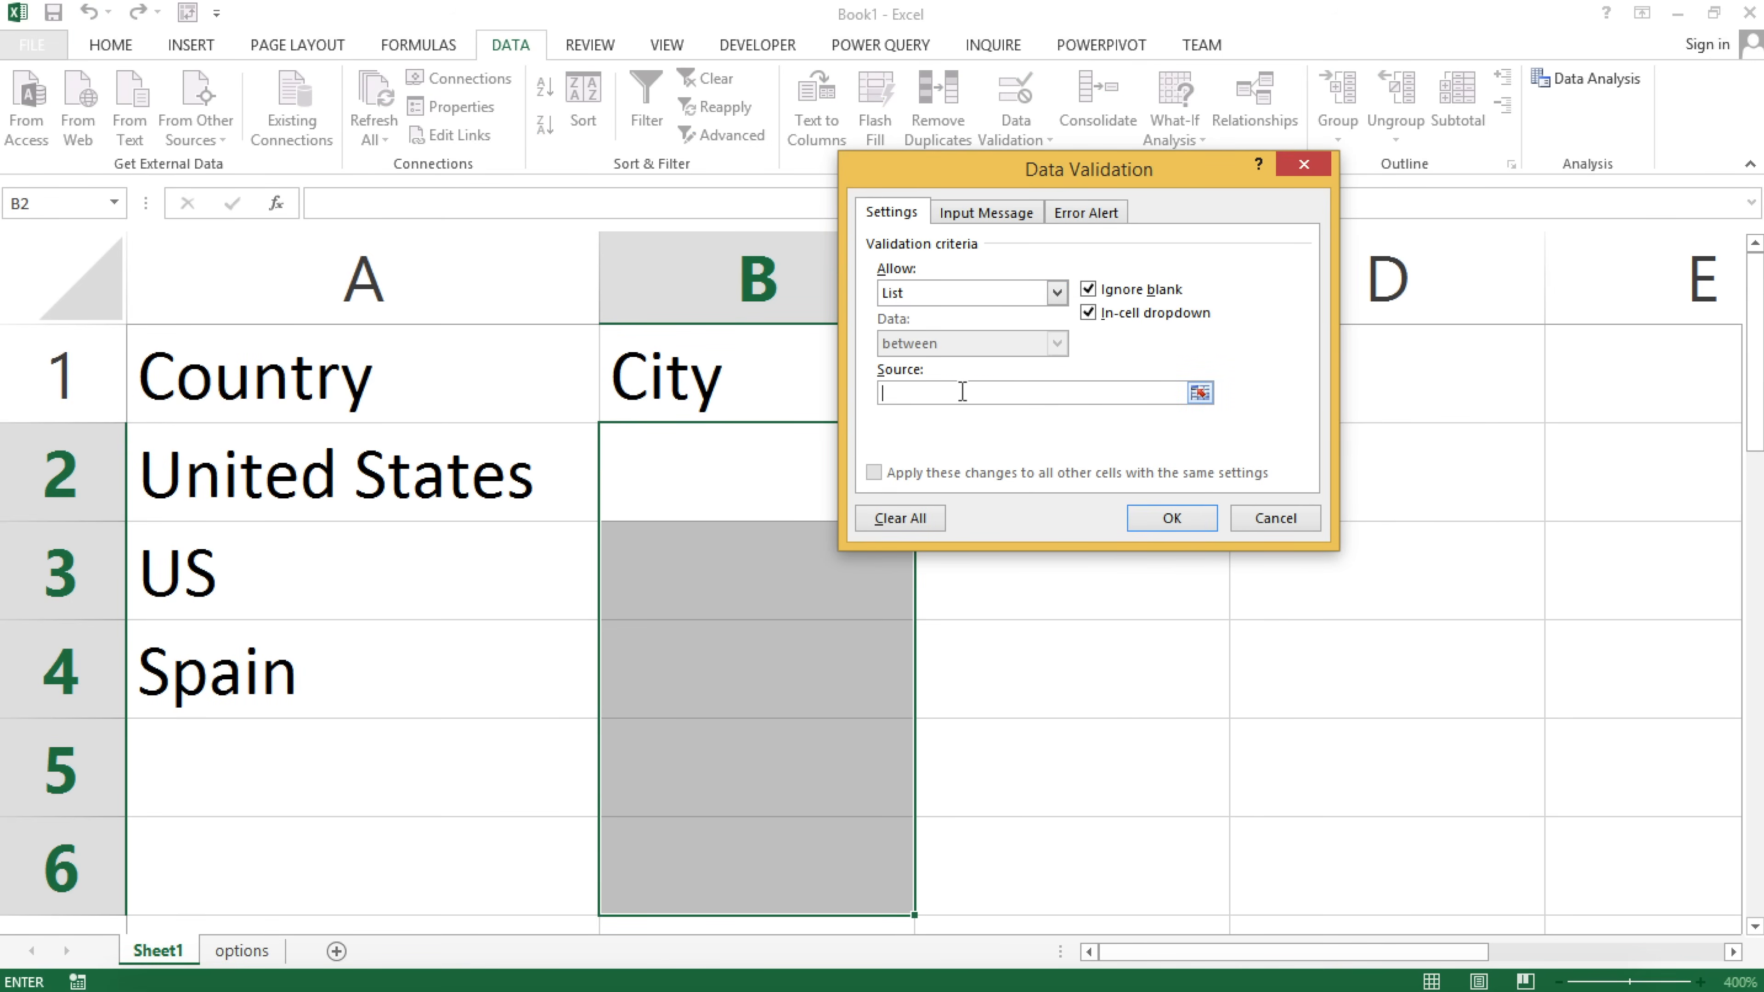
{"action": "key", "text": "ctrl+v"}
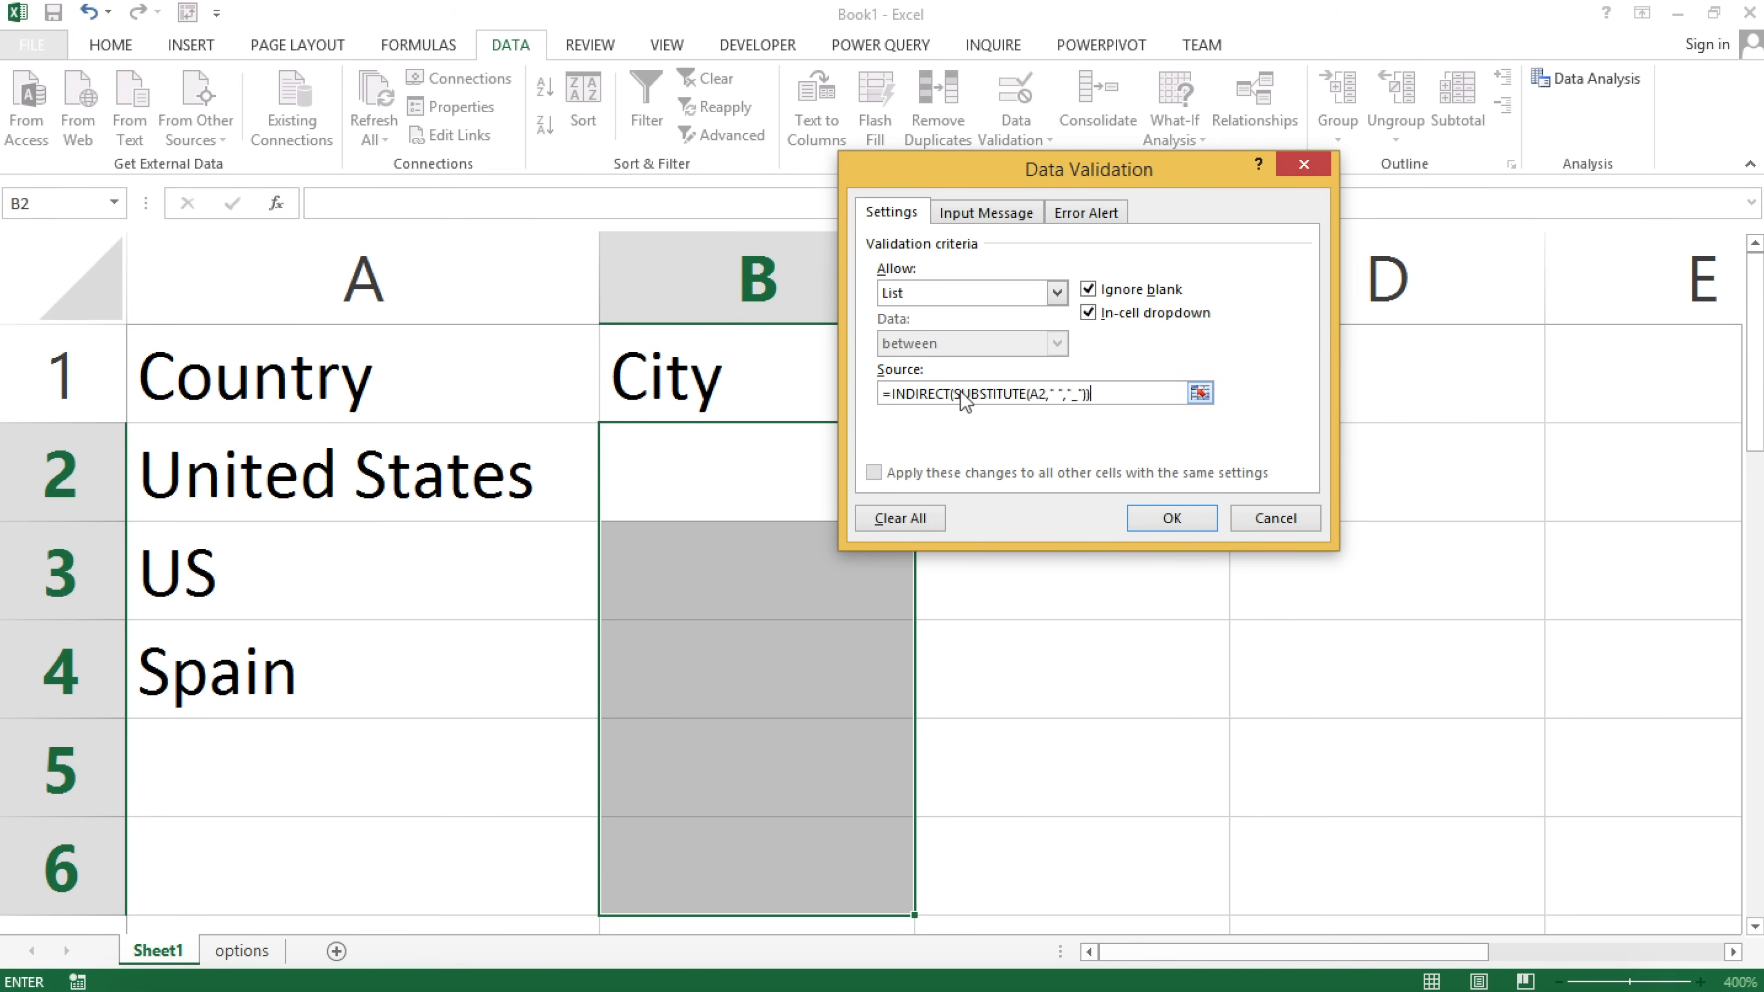
{"action": "left_click", "coordinate": [1171, 518]}
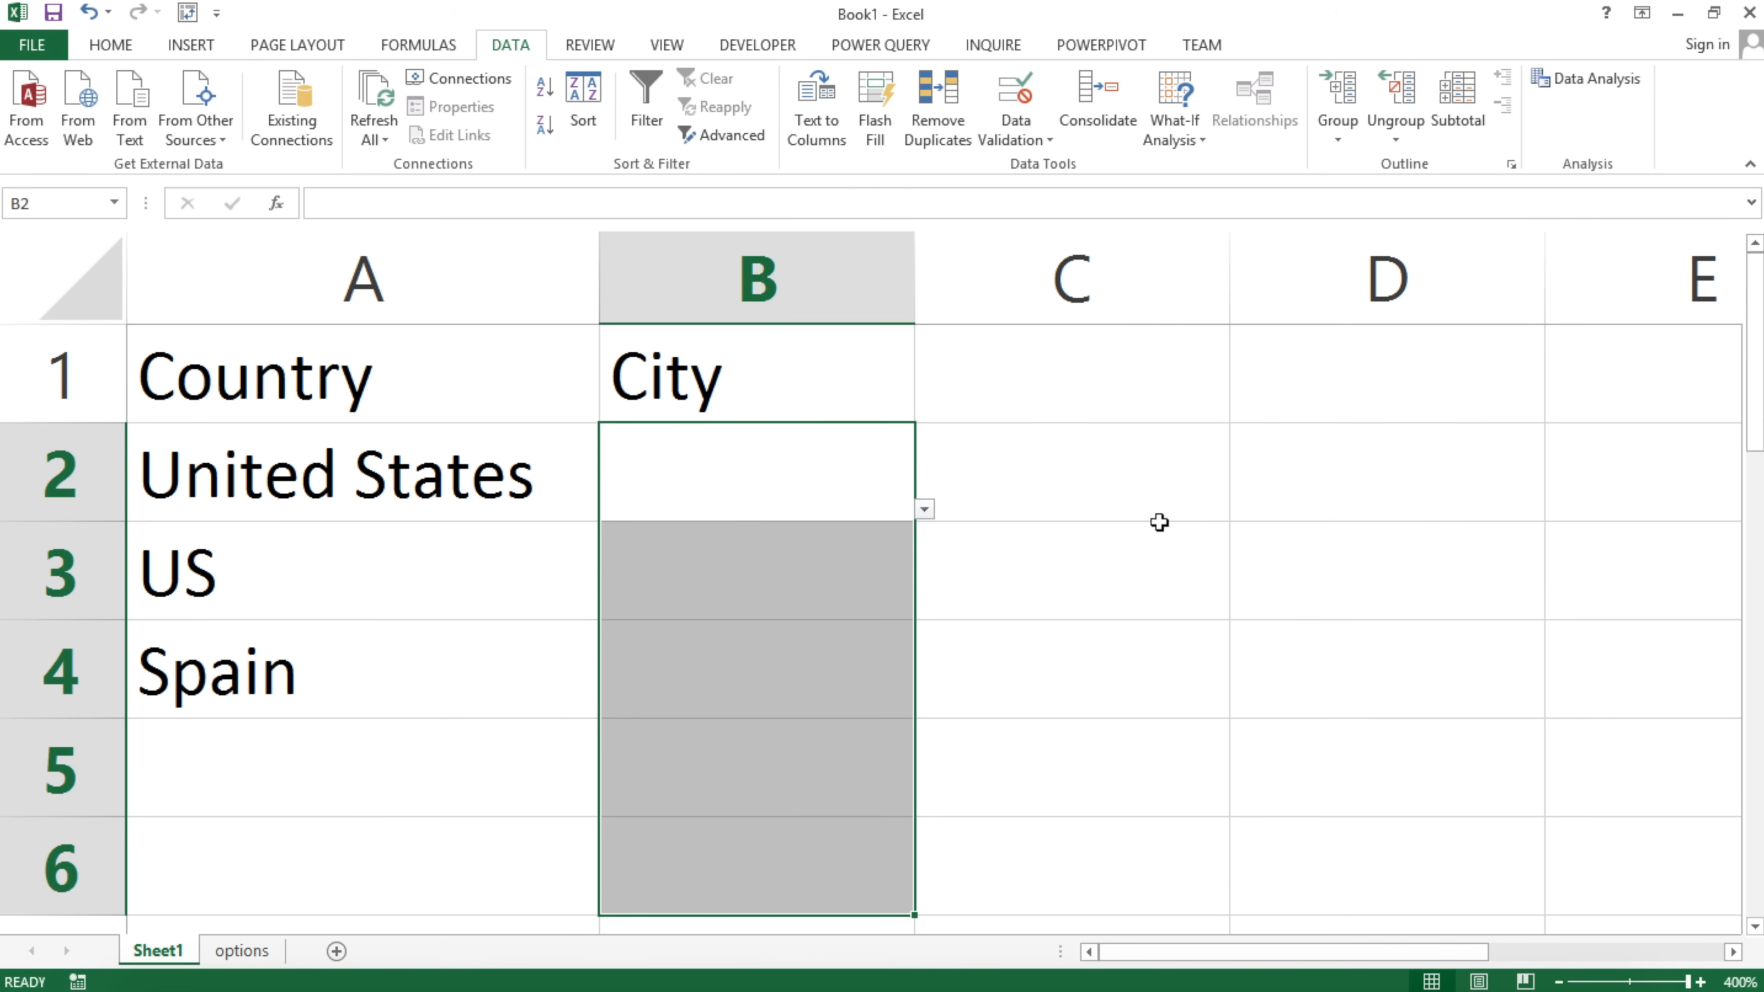
Test the dependent list by choosing Los Angeles as the city in B2 for United States.
{"action": "left_click", "coordinate": [497, 481]}
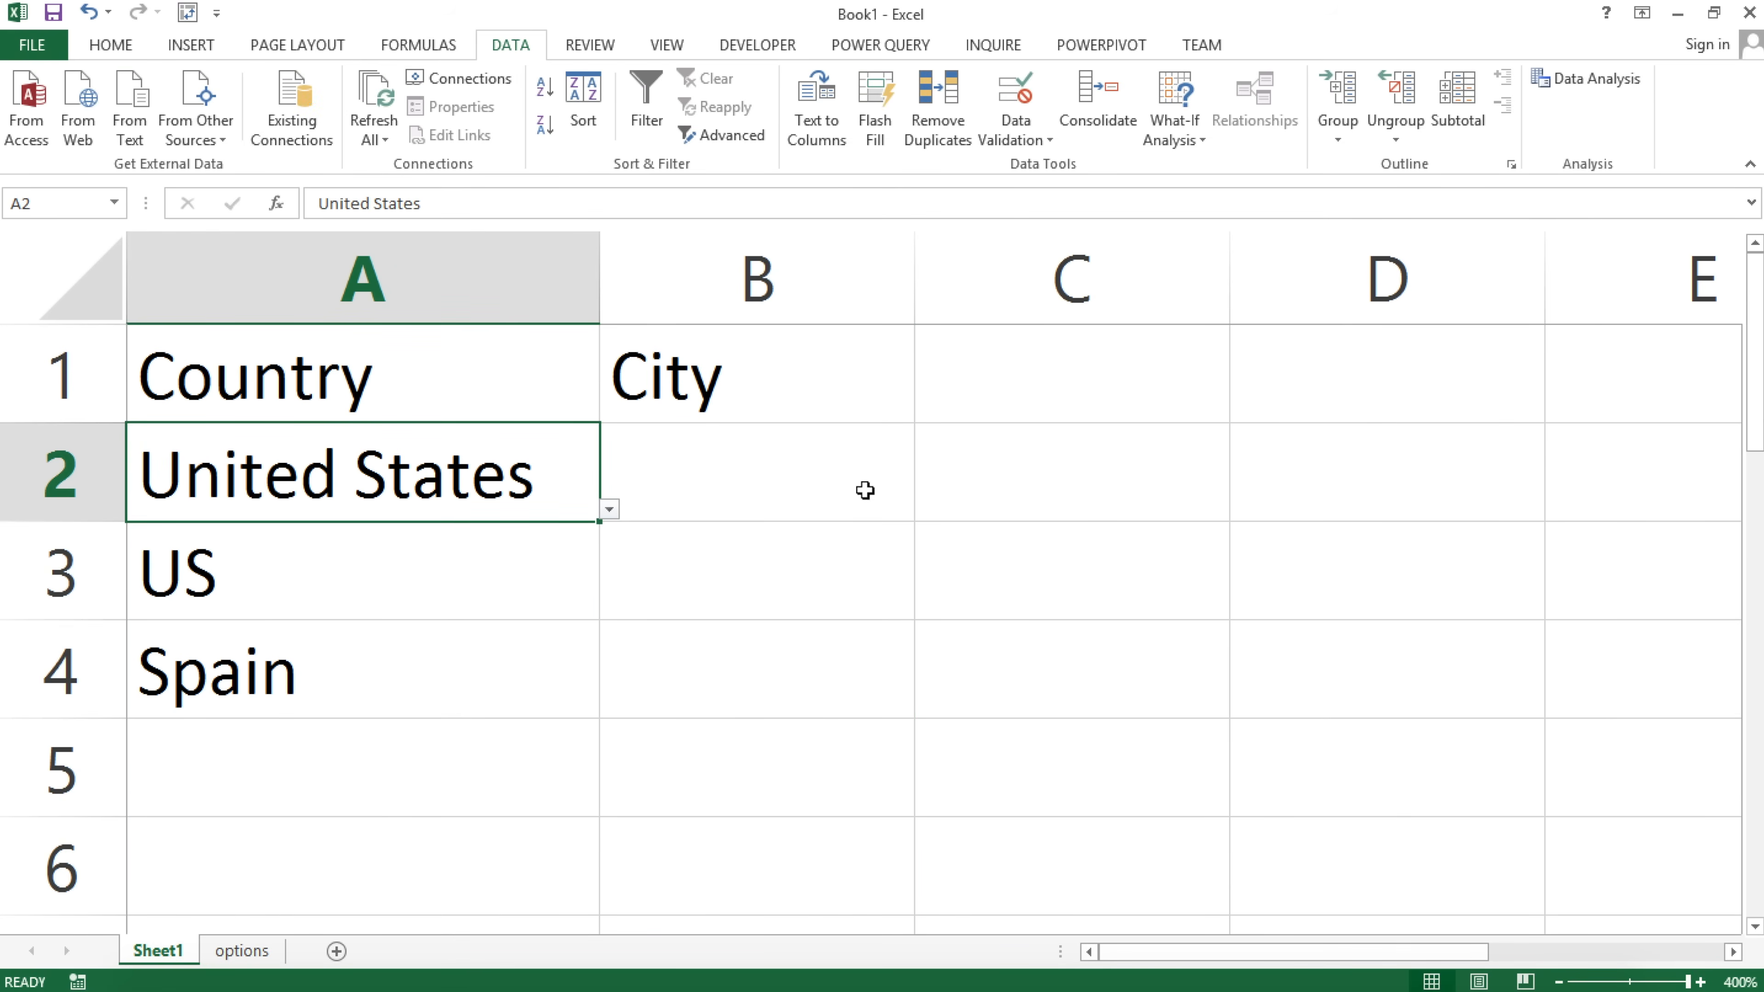
{"action": "left_click", "coordinate": [864, 490]}
{"action": "left_click", "coordinate": [924, 510]}
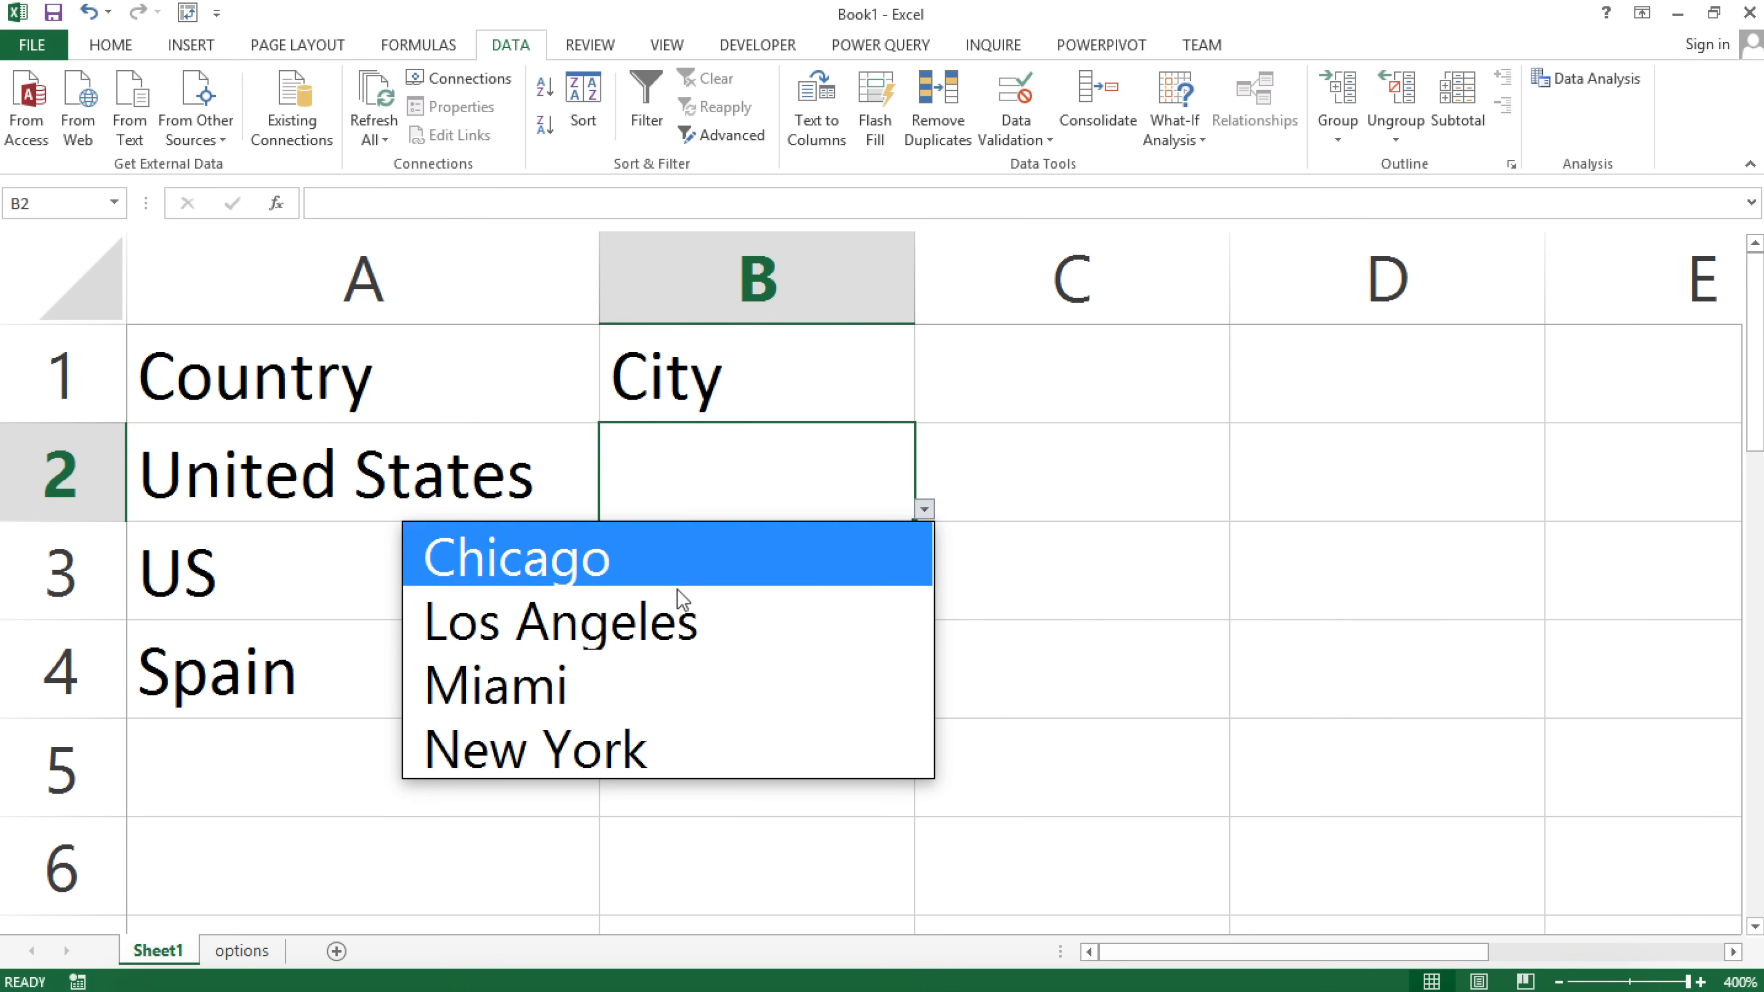
{"action": "left_click", "coordinate": [684, 625]}
Choose United Kingdom as the country in A2 and London as the city in B2, and widen column B.
{"action": "left_click", "coordinate": [580, 499]}
{"action": "left_click", "coordinate": [609, 510]}
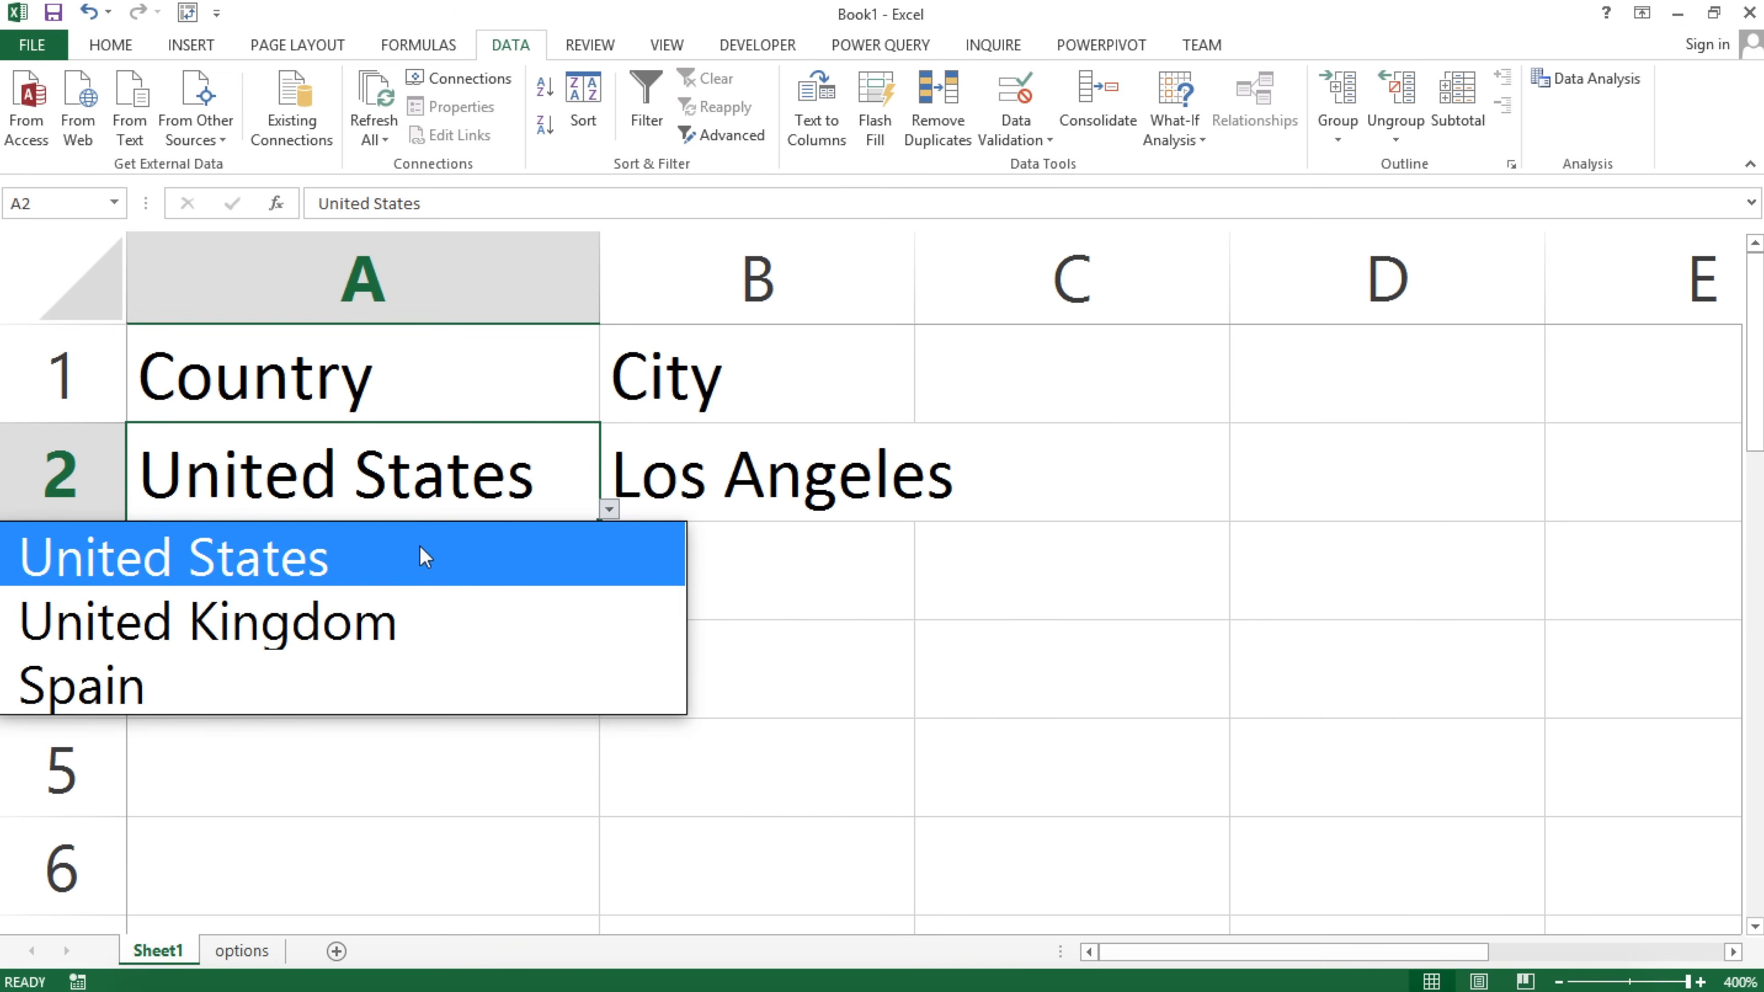
{"action": "left_click", "coordinate": [419, 618]}
{"action": "left_click", "coordinate": [896, 479]}
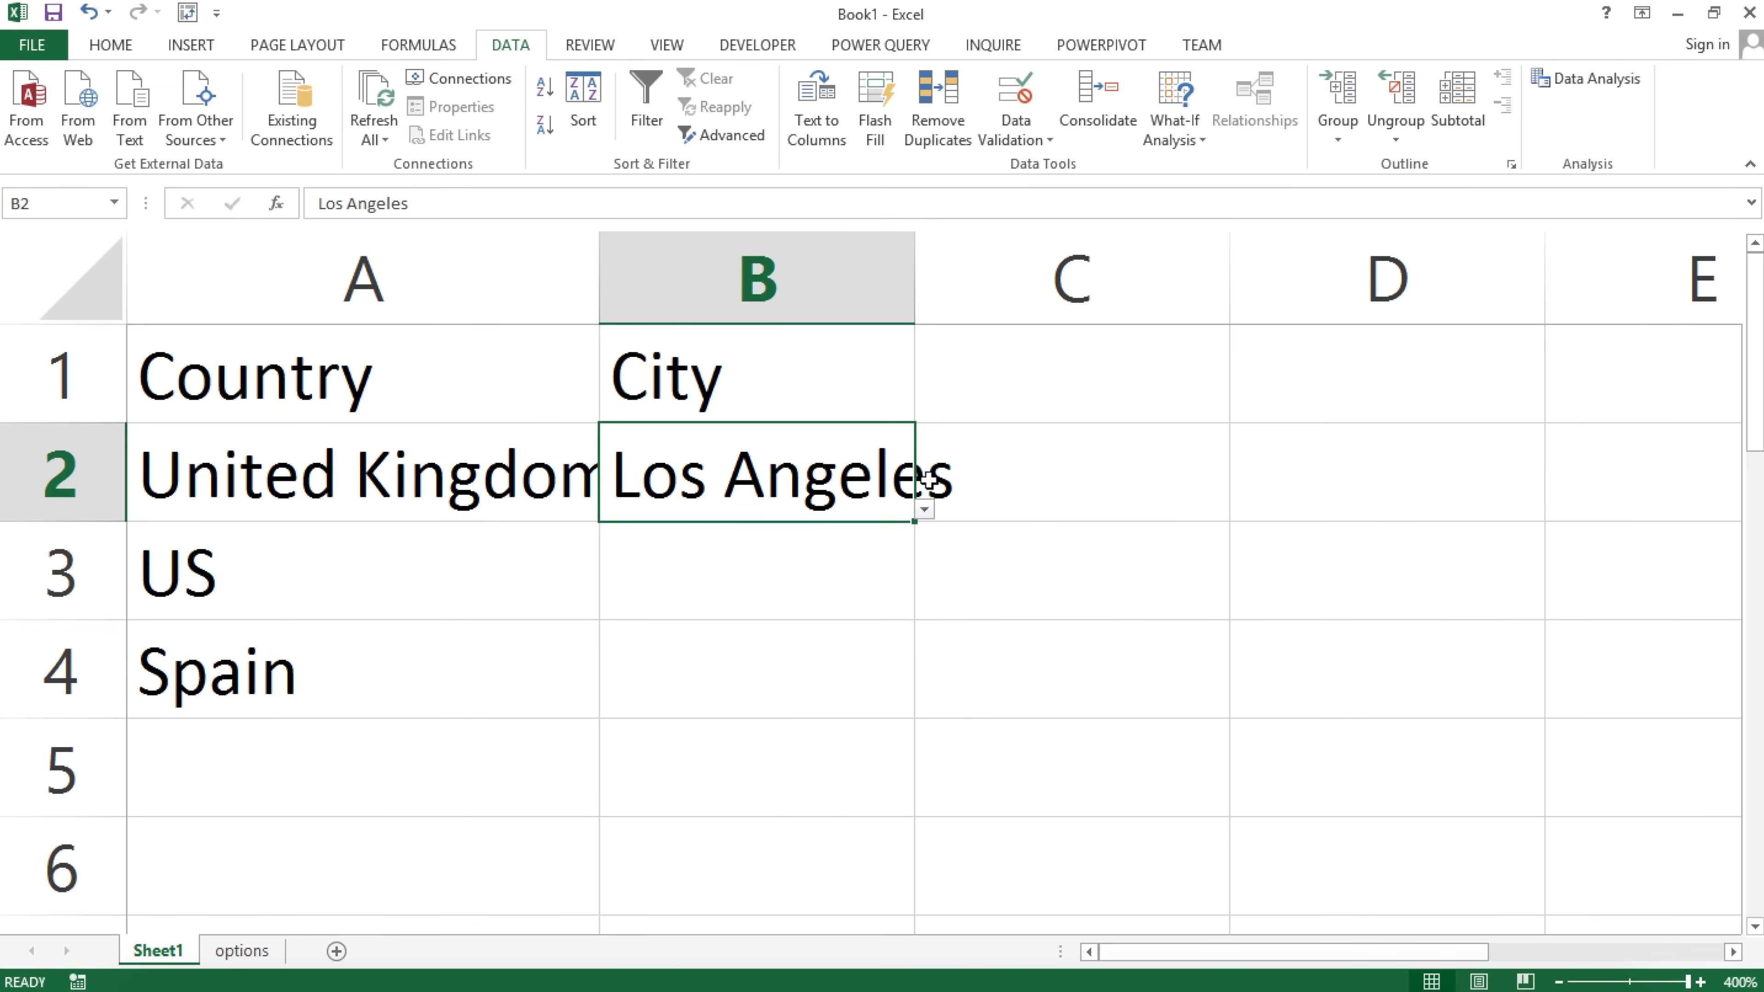
{"action": "left_click", "coordinate": [924, 510]}
{"action": "left_click", "coordinate": [663, 570]}
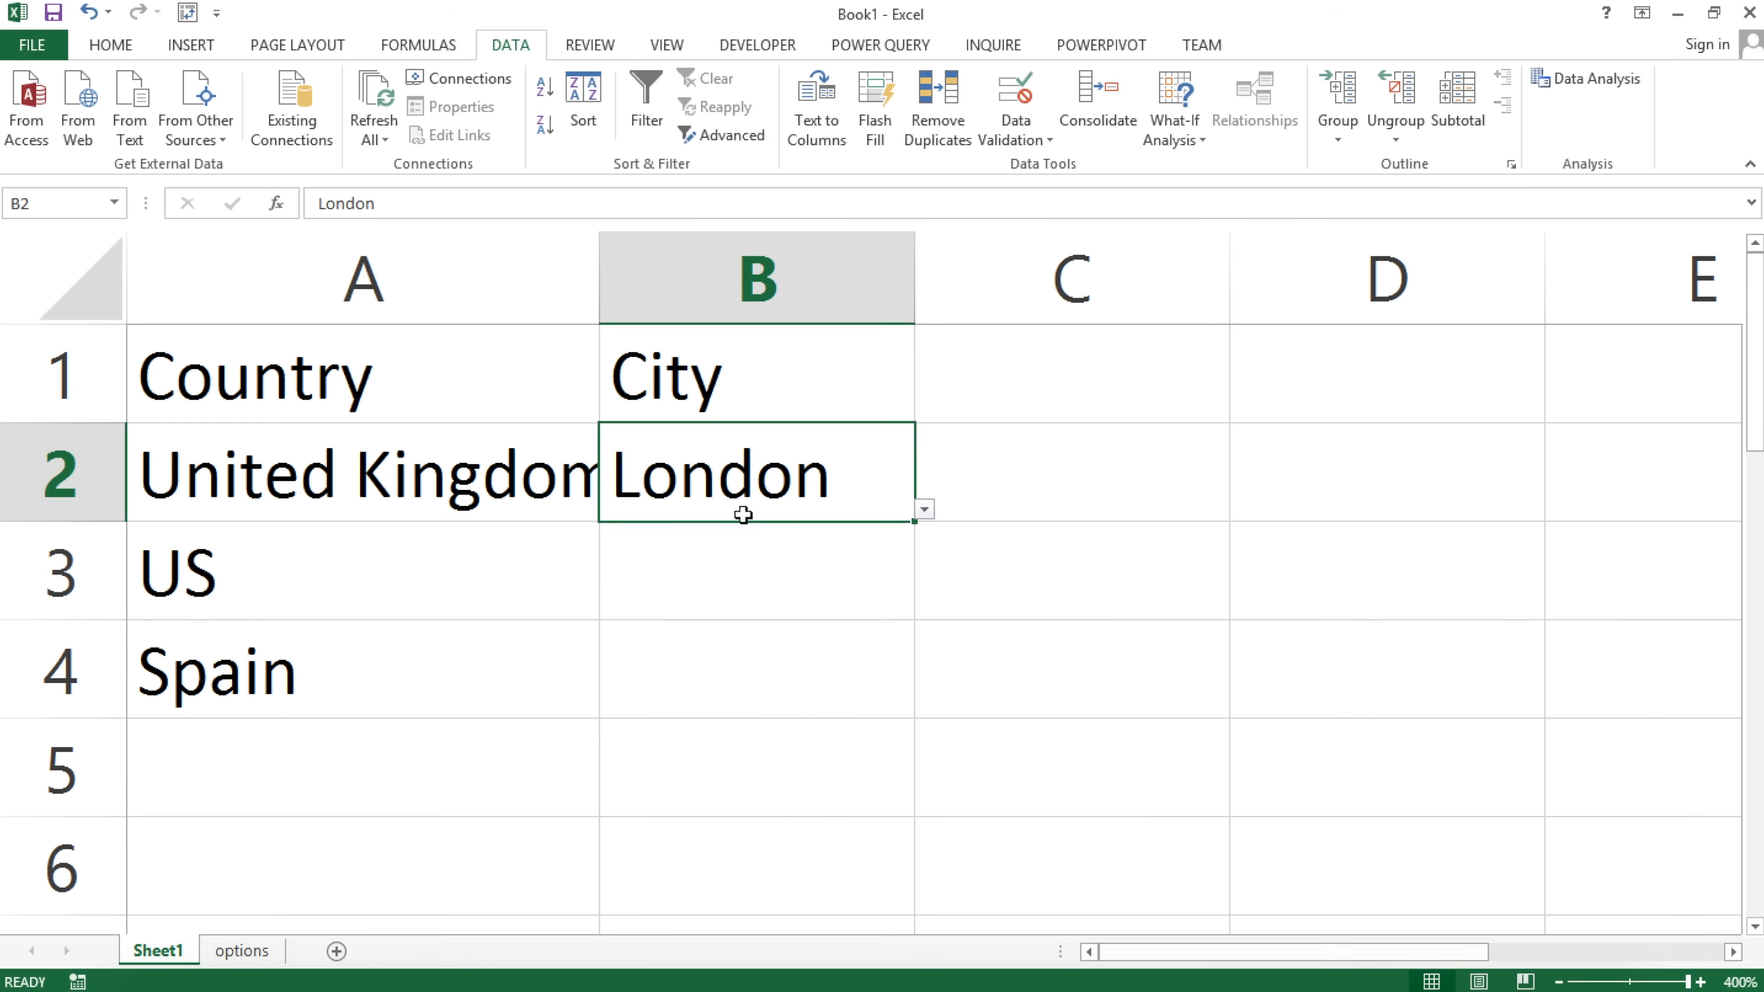
{"action": "left_click_drag", "start_coordinate": [916, 296], "coordinate": [1013, 295]}
Choose Spain as the country in A3 and Barcelona as its city in B3.
{"action": "left_click", "coordinate": [578, 571]}
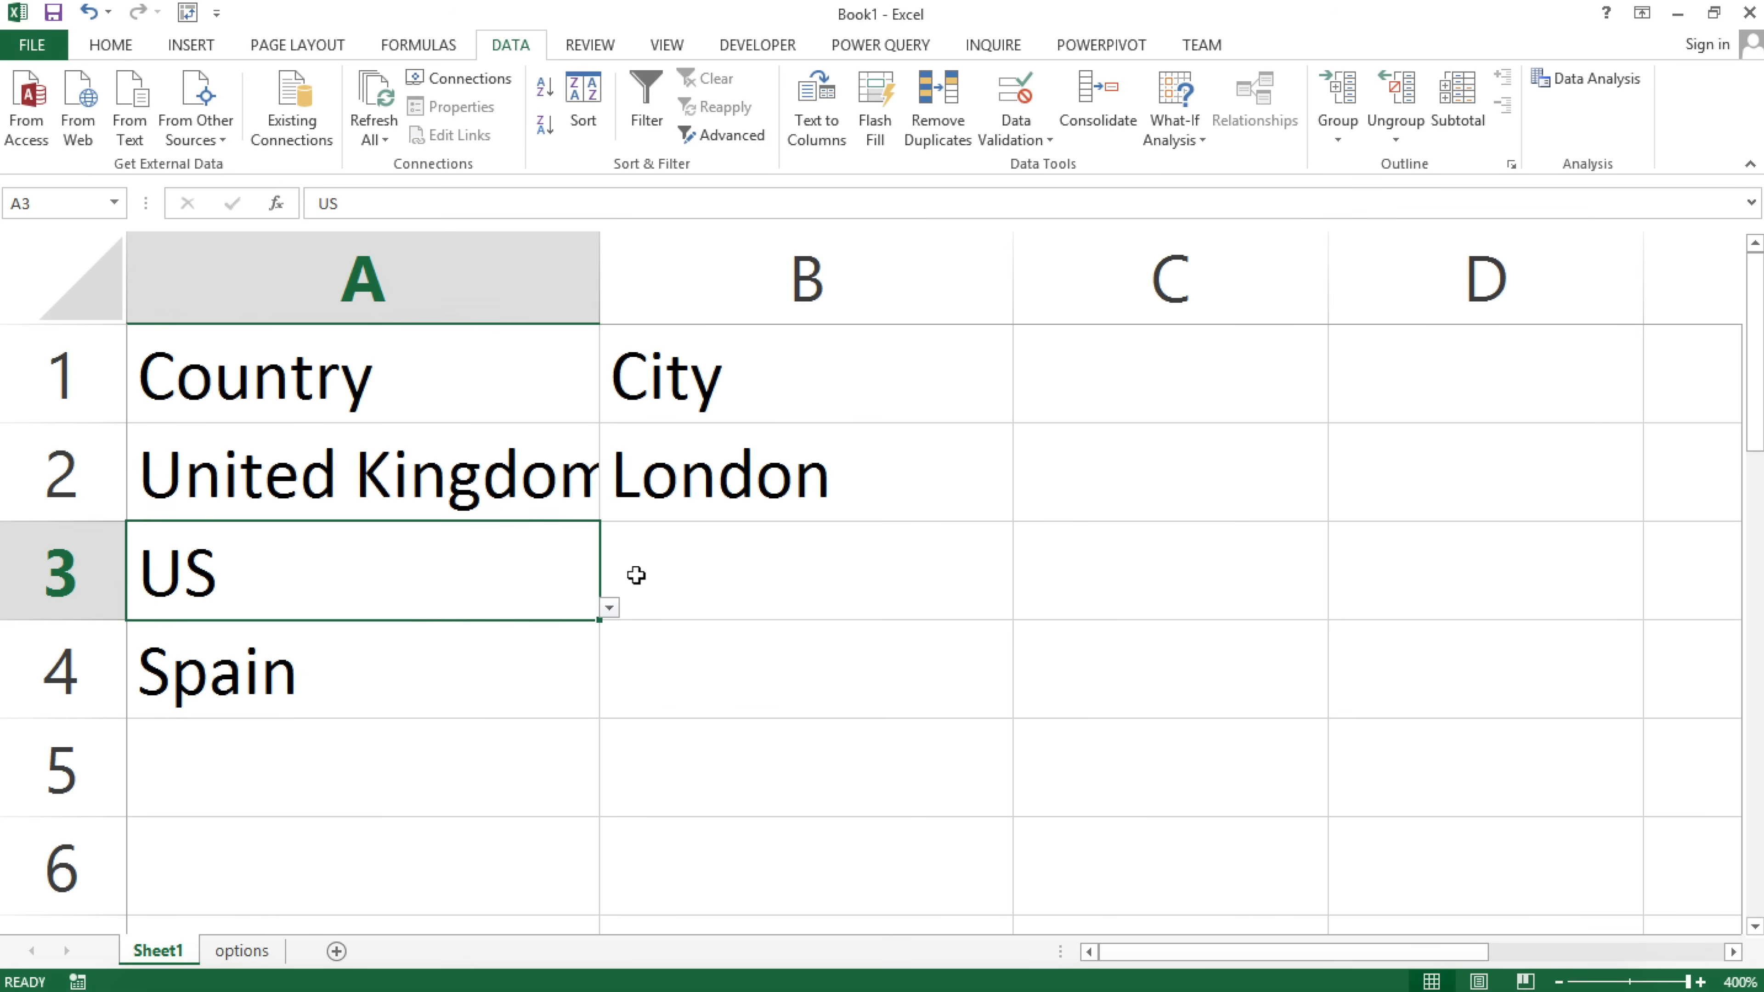
{"action": "left_click", "coordinate": [609, 607]}
{"action": "left_click", "coordinate": [460, 777]}
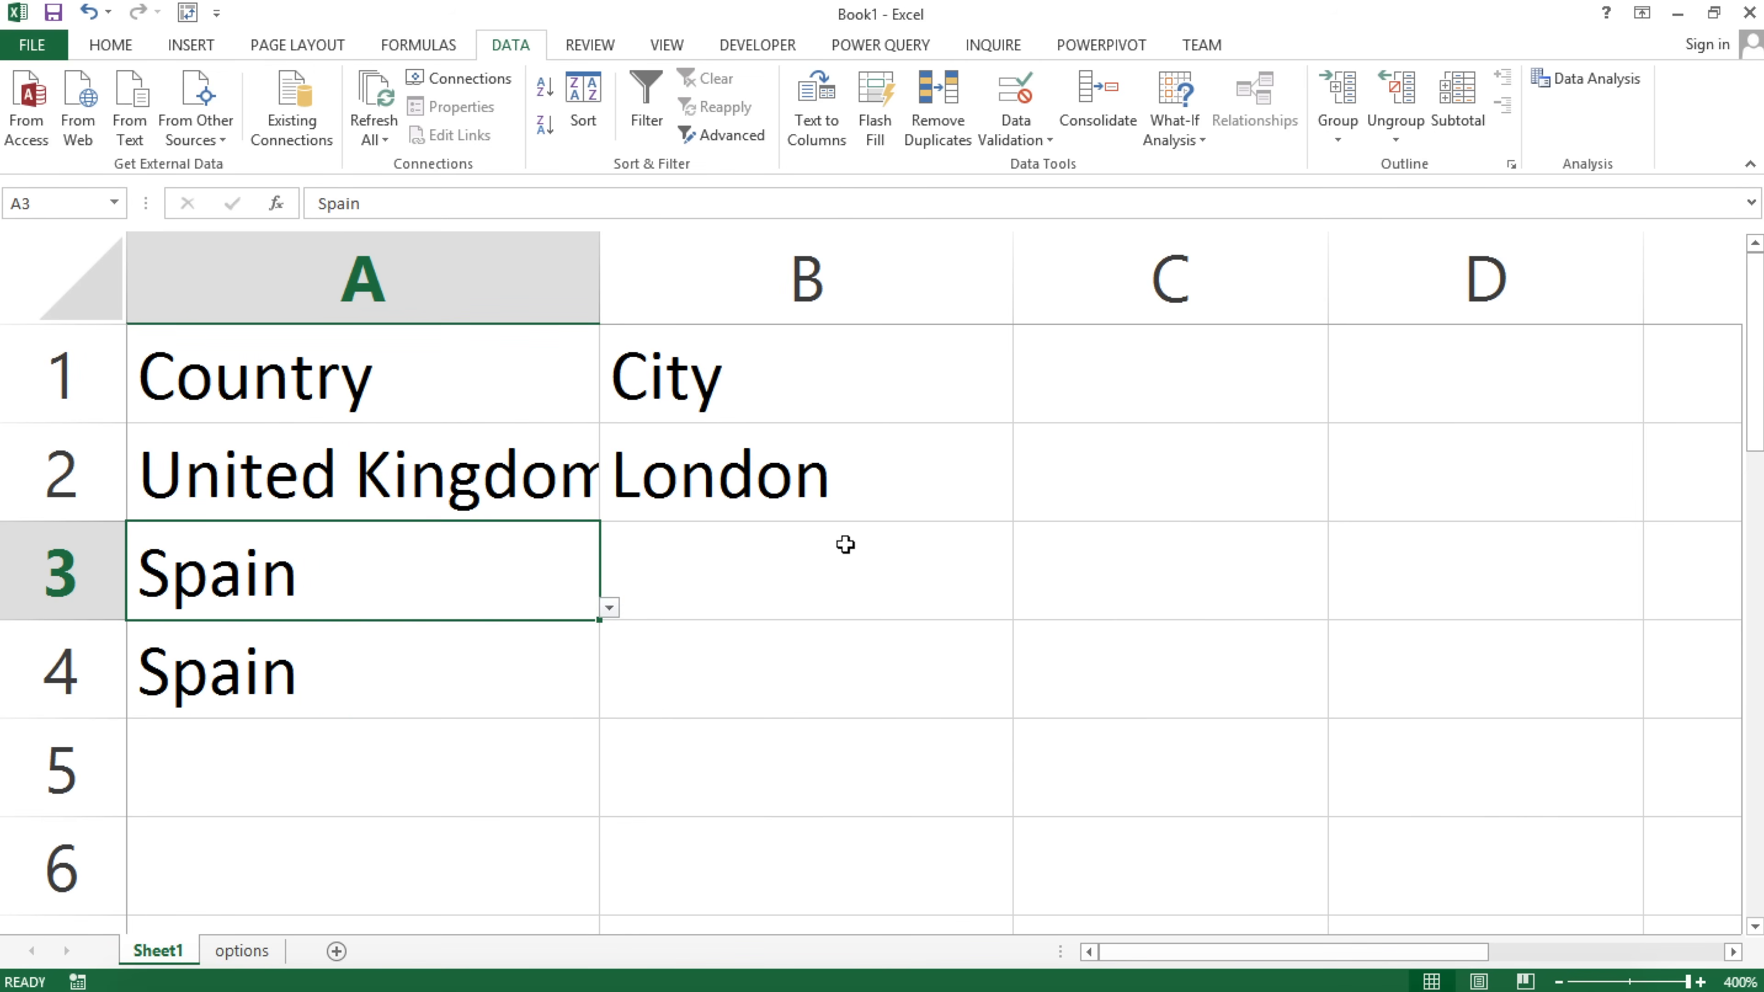
{"action": "left_click", "coordinate": [845, 543]}
{"action": "left_click", "coordinate": [1023, 608]}
{"action": "left_click", "coordinate": [662, 668]}
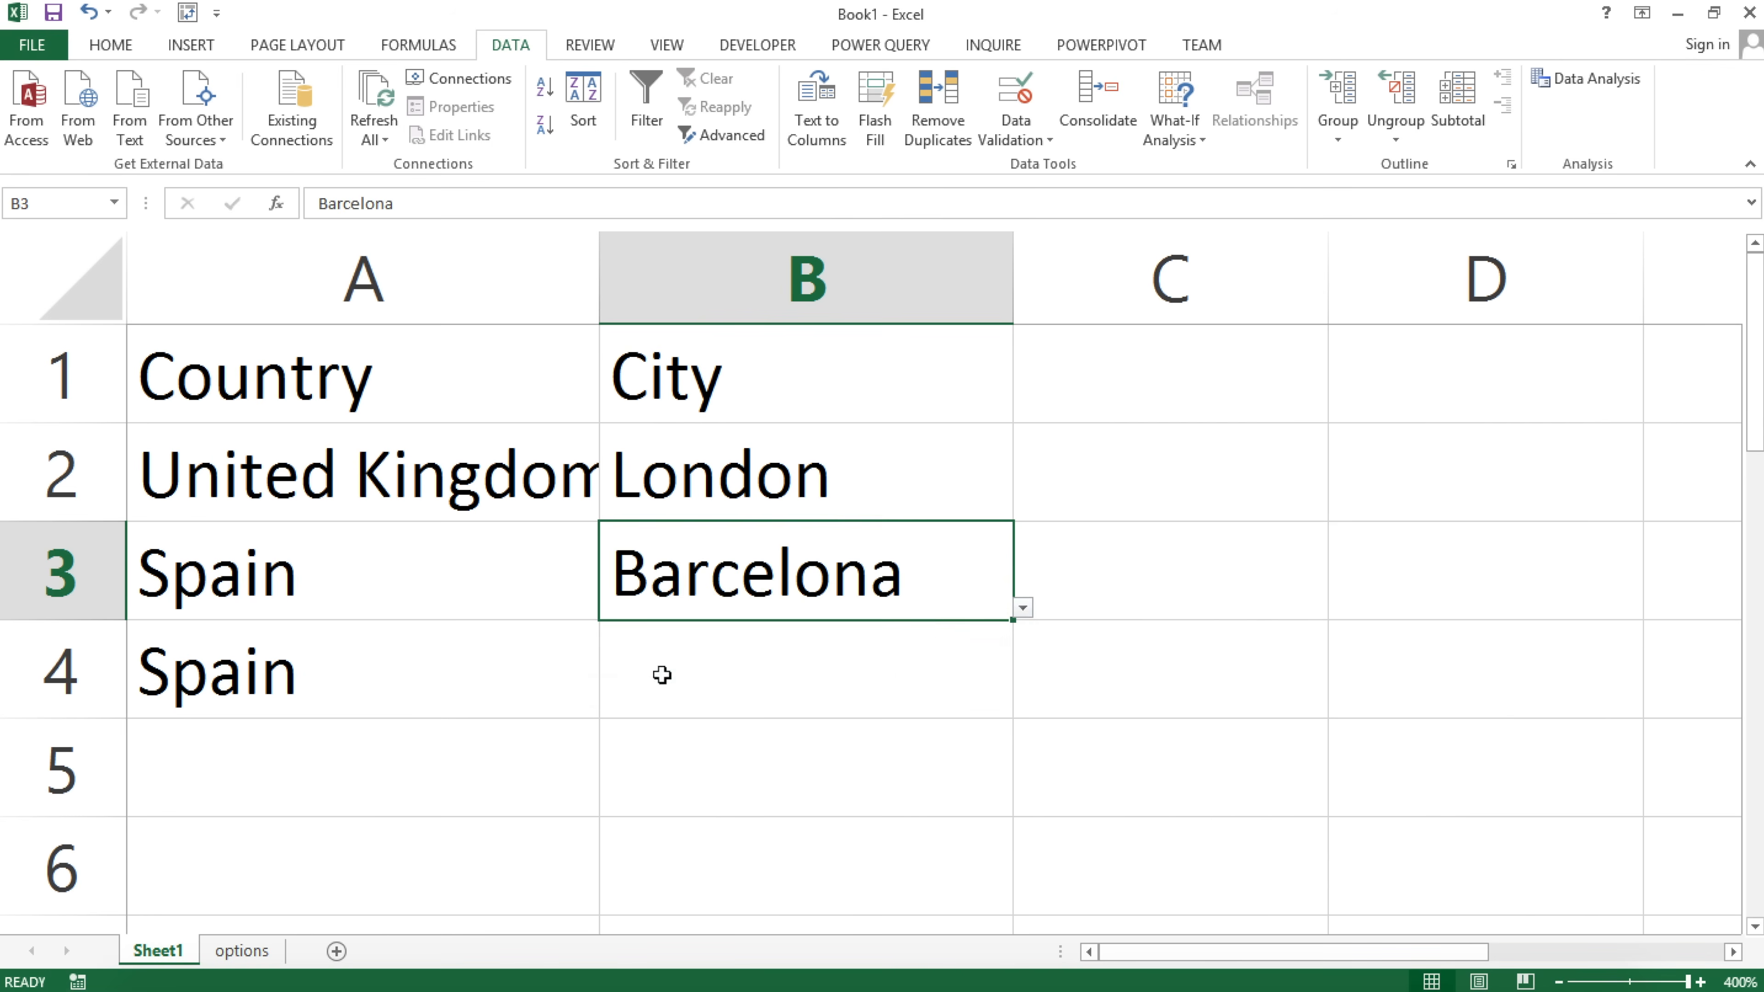
Choose United States as the country in A4 and open the dependent city list in B4.
{"action": "left_click", "coordinate": [509, 679]}
{"action": "left_click", "coordinate": [610, 707]}
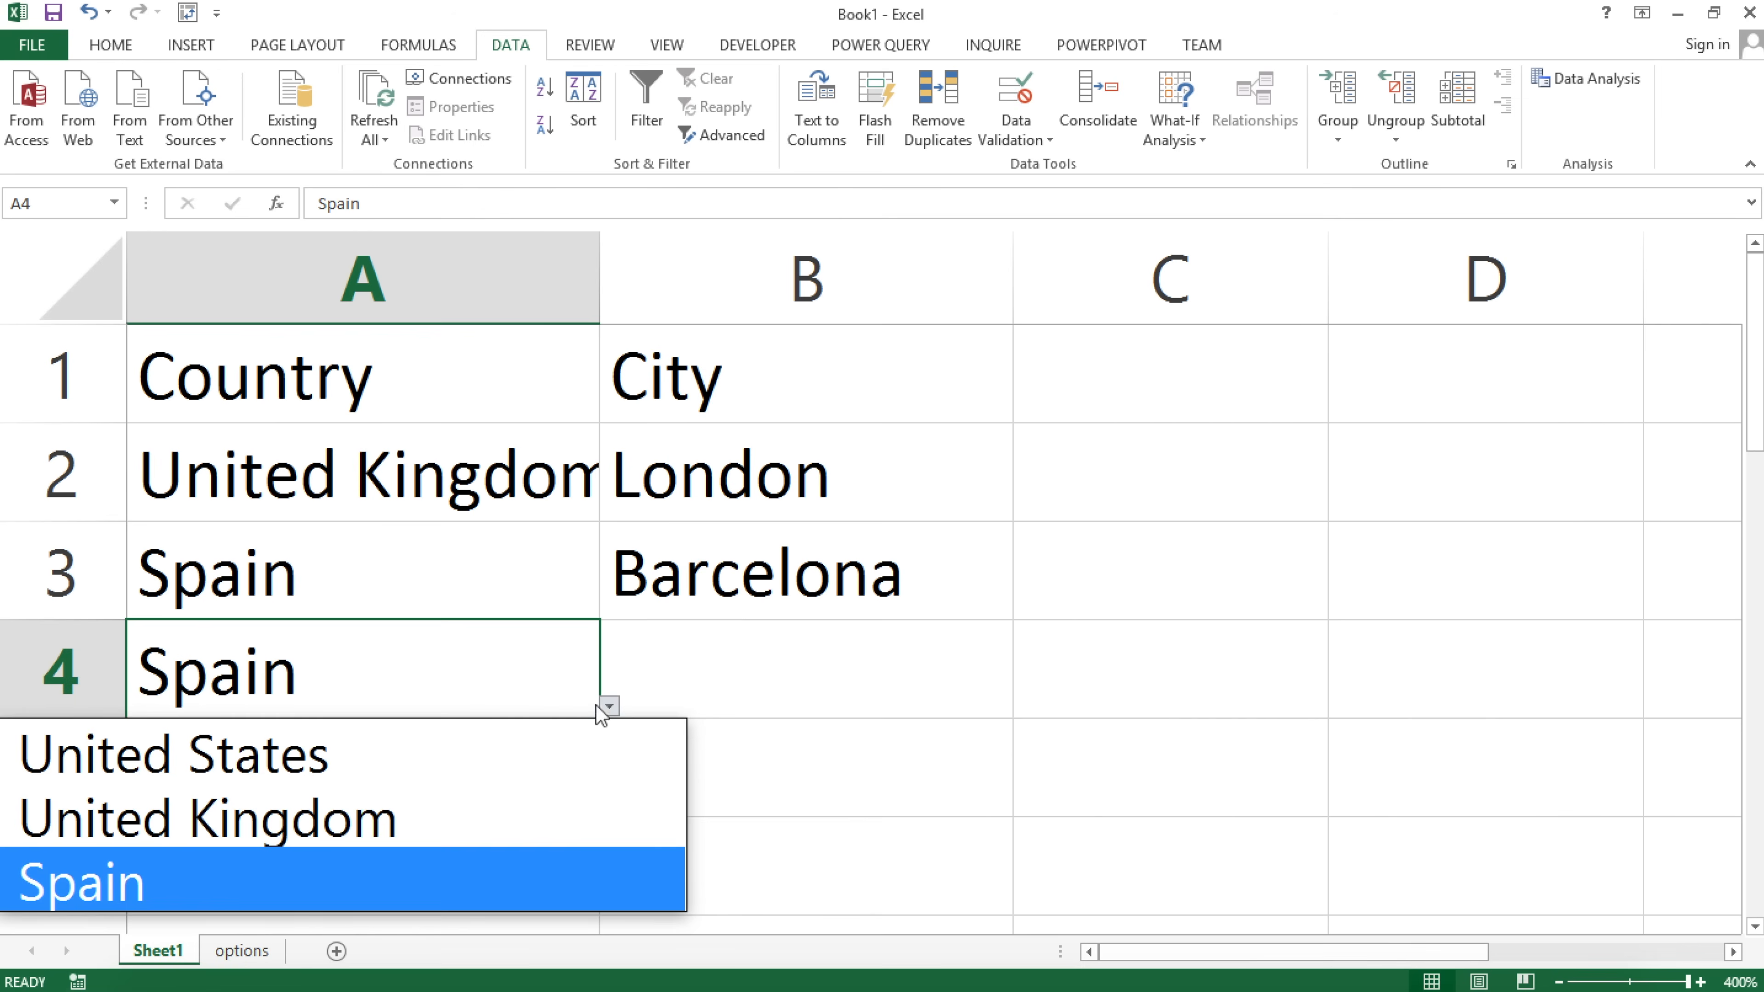
{"action": "left_click", "coordinate": [555, 754]}
{"action": "left_click", "coordinate": [952, 642]}
{"action": "left_click", "coordinate": [1023, 705]}
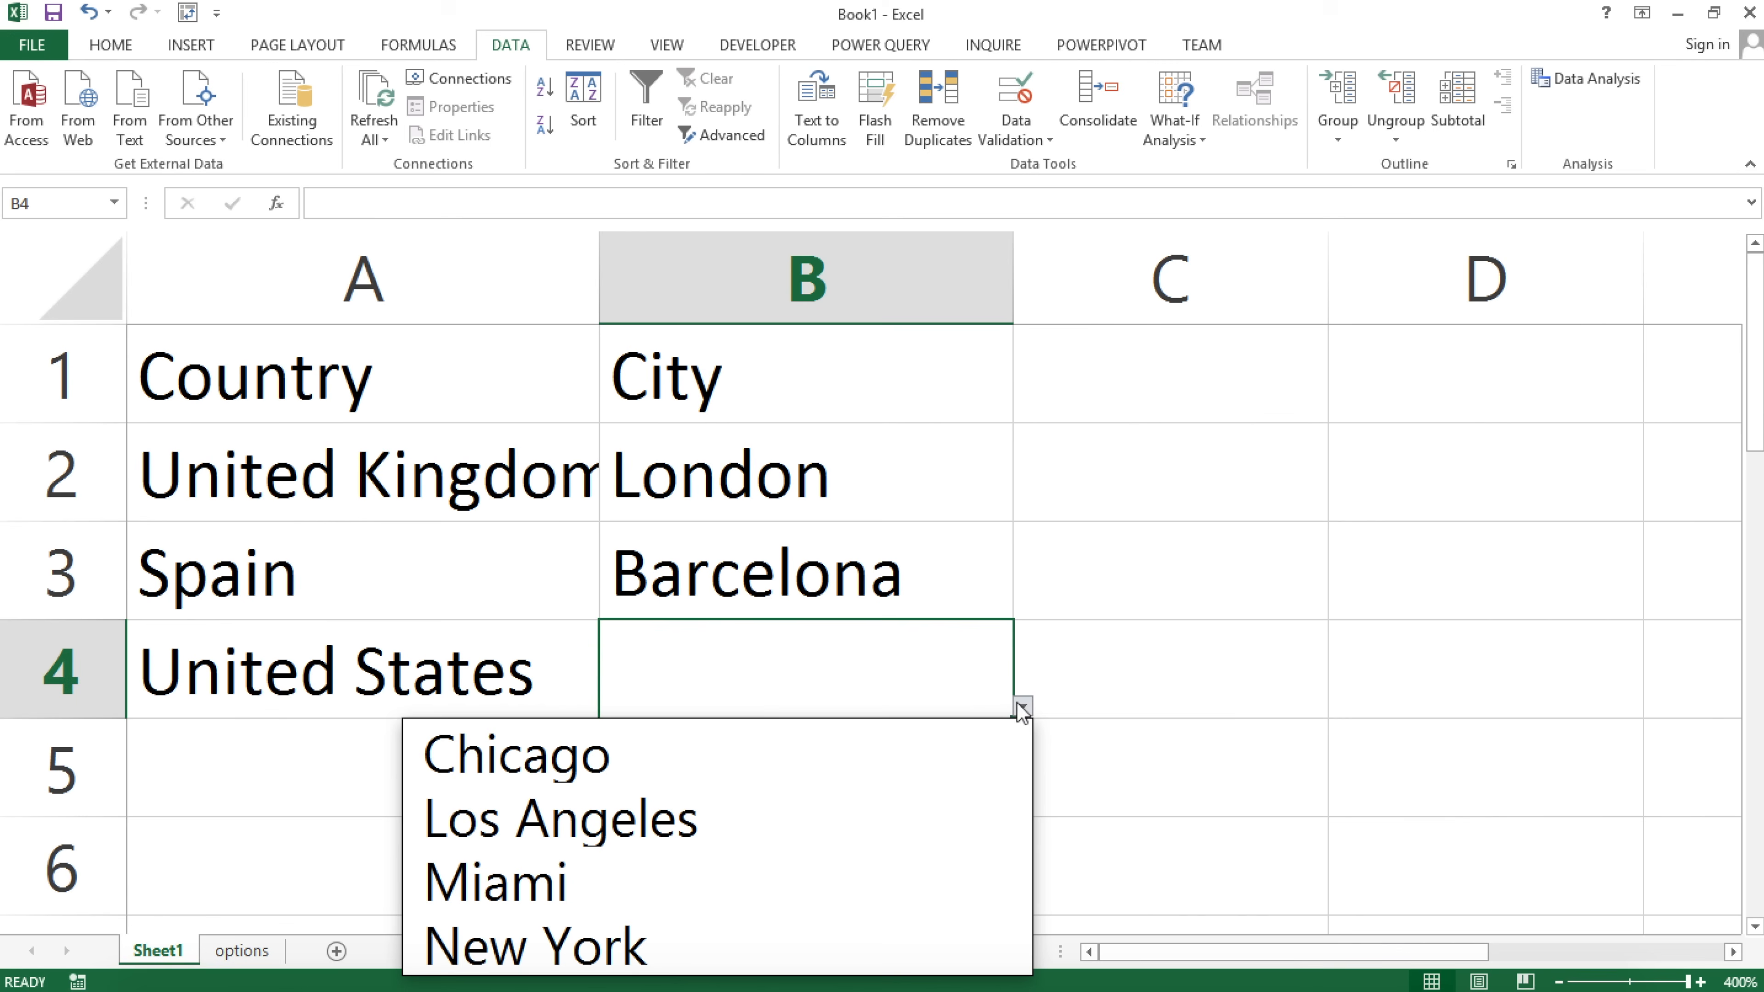